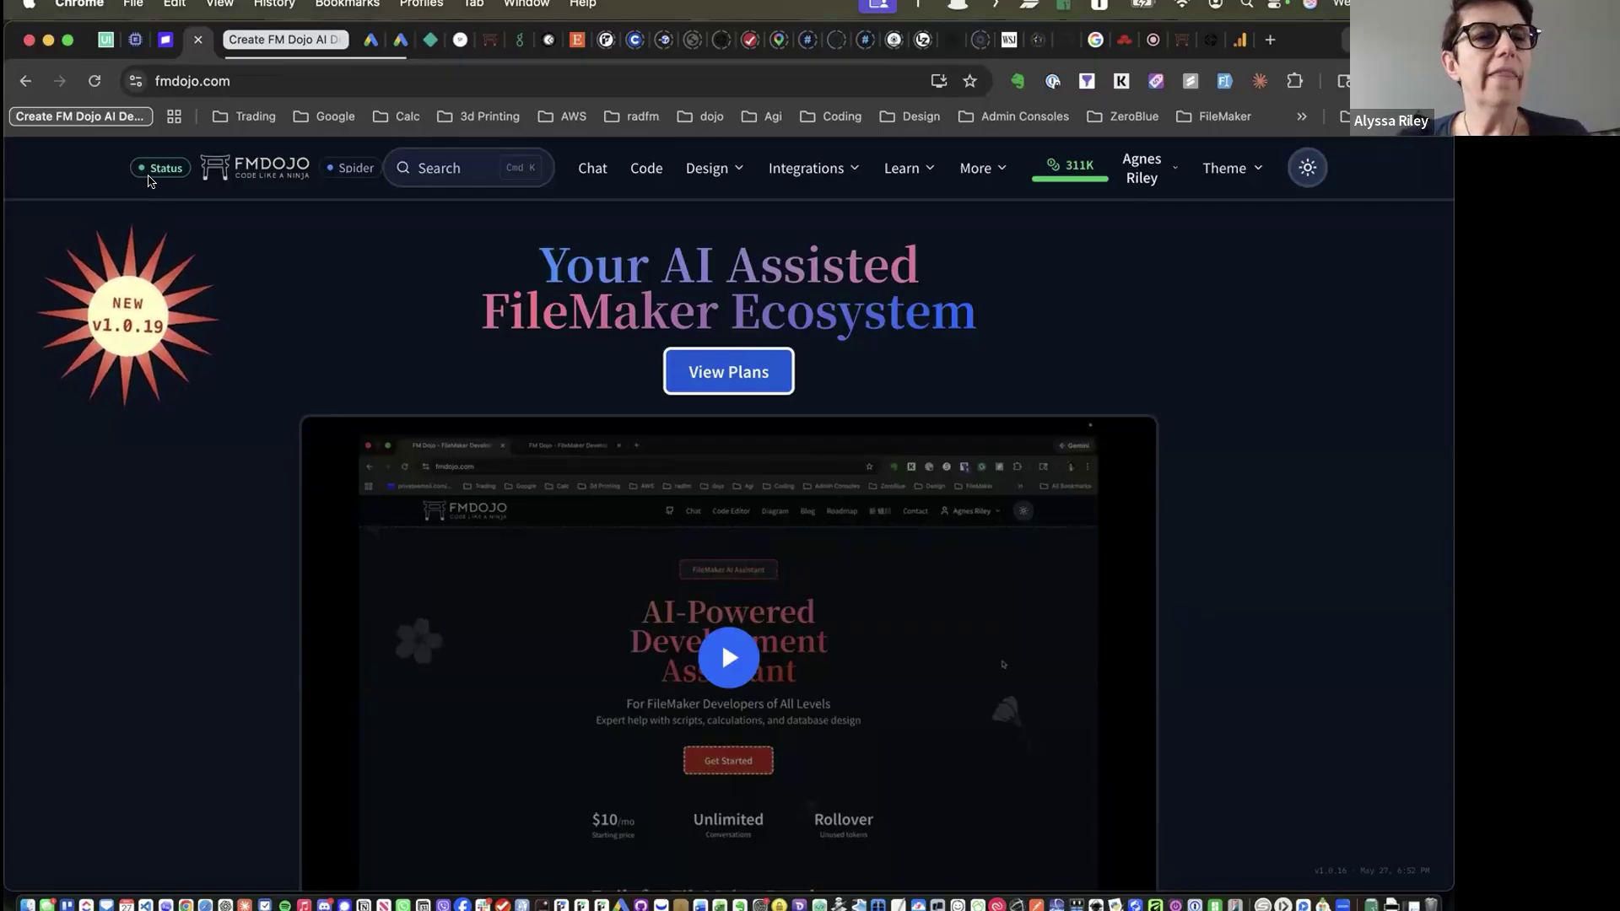
Browse the Status page's uptime bars and incidents, then open the Code editor's blank snippet
{"action": "left_click", "coordinate": [158, 170]}
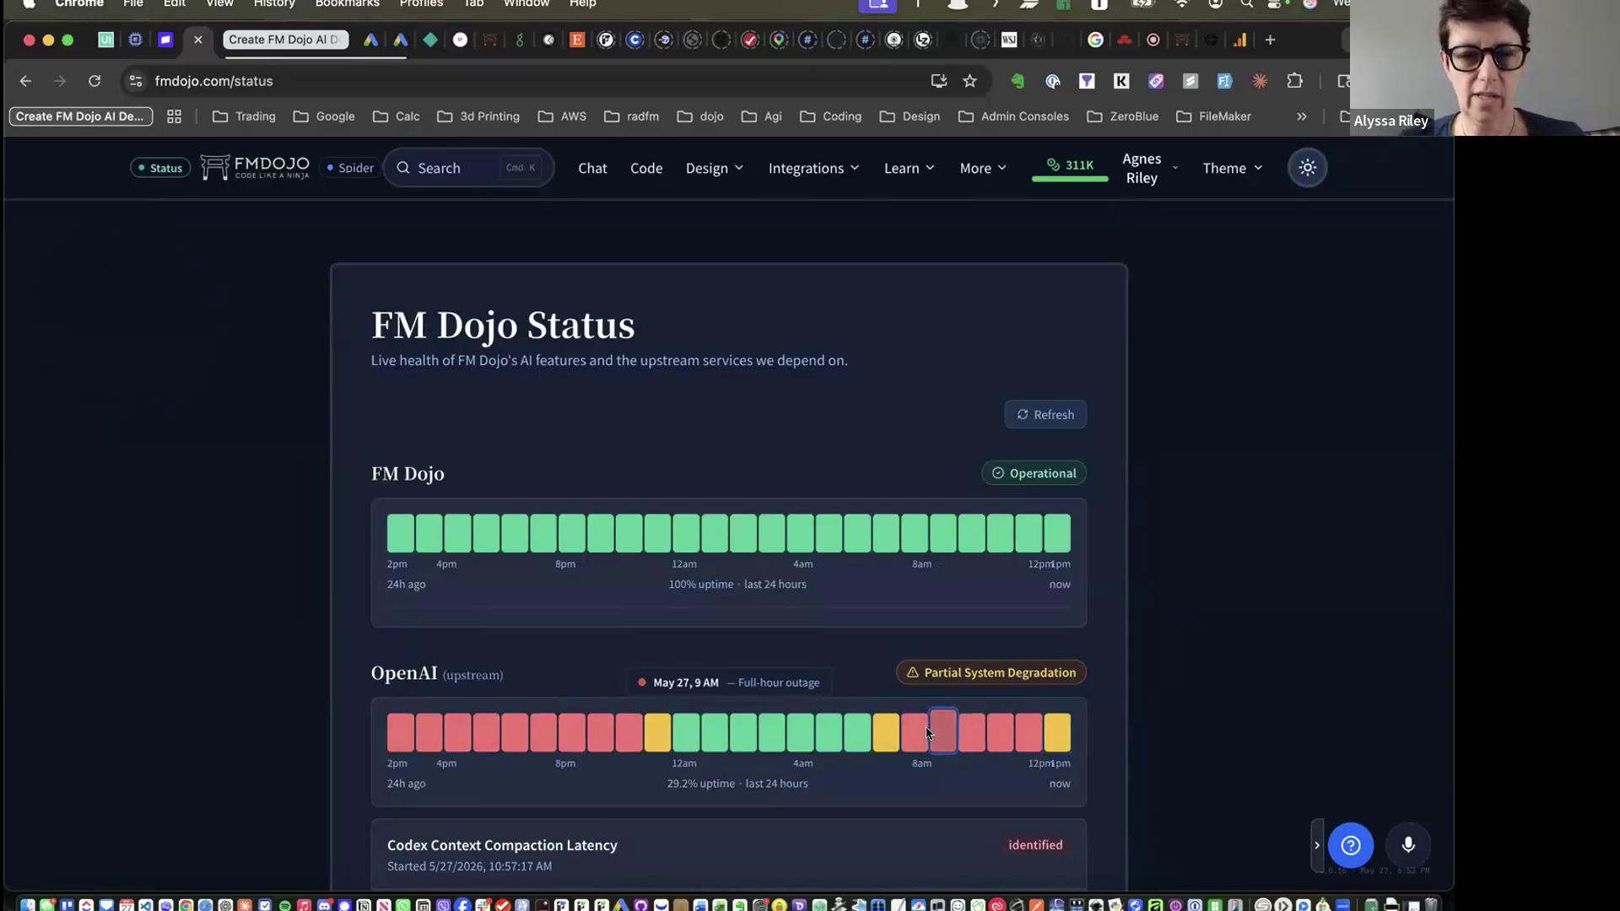
{"action": "scroll", "coordinate": [925, 727], "scroll_direction": "down", "scroll_amount": 3}
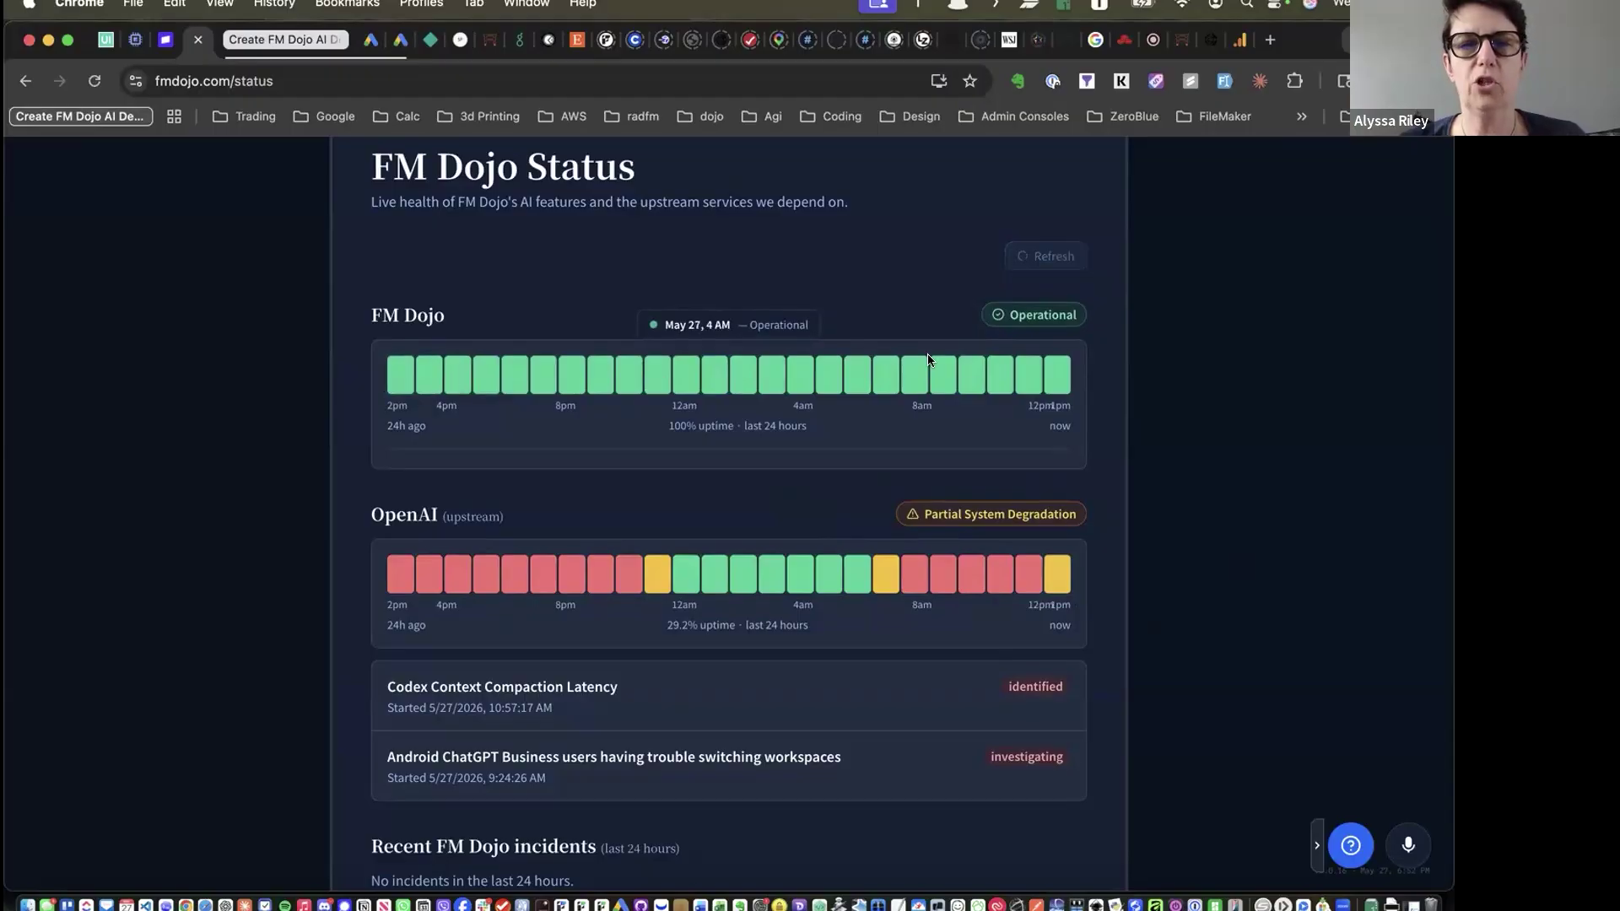
{"action": "mouse_move", "coordinate": [1061, 377]}
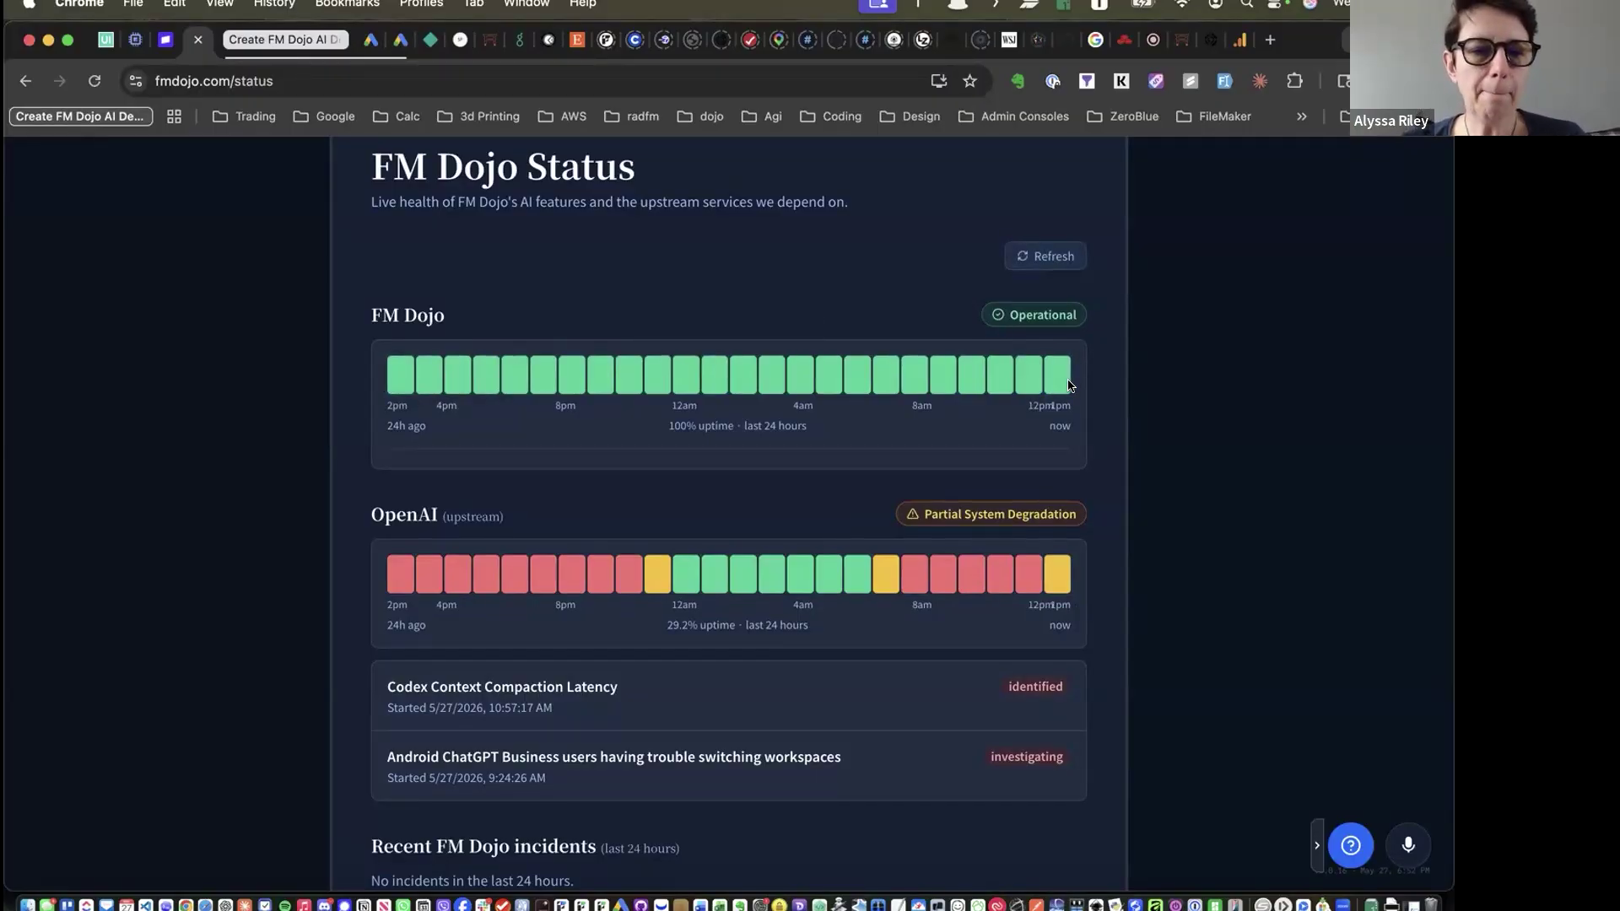
{"action": "scroll", "coordinate": [697, 505], "scroll_direction": "down", "scroll_amount": 3}
{"action": "scroll", "coordinate": [697, 505], "scroll_direction": "up", "scroll_amount": 5}
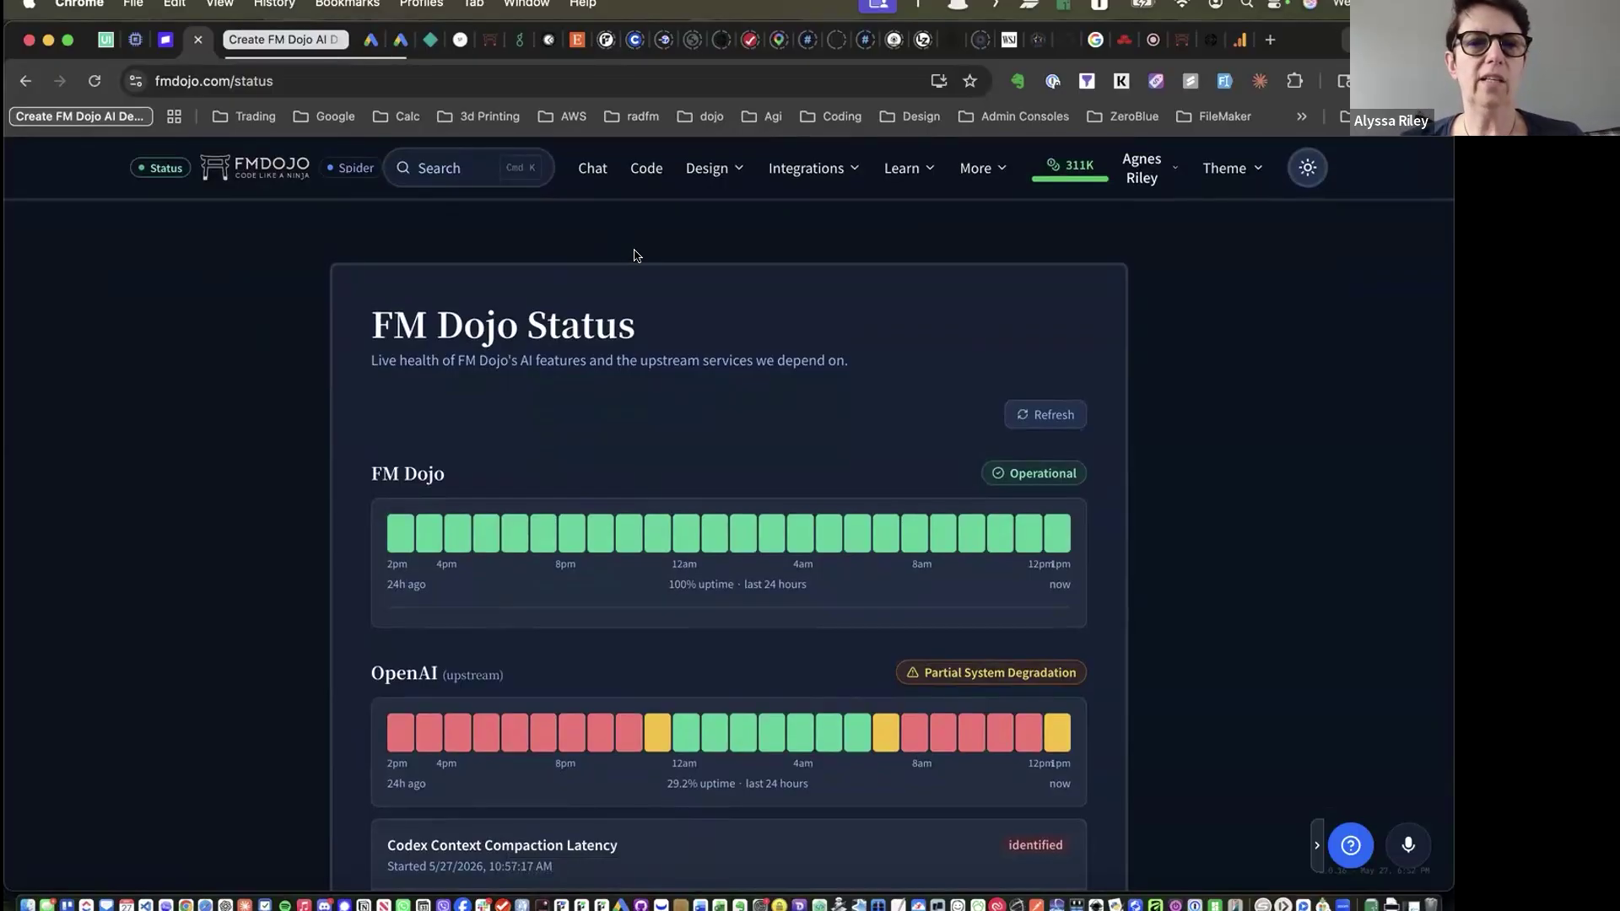
{"action": "left_click", "coordinate": [645, 170]}
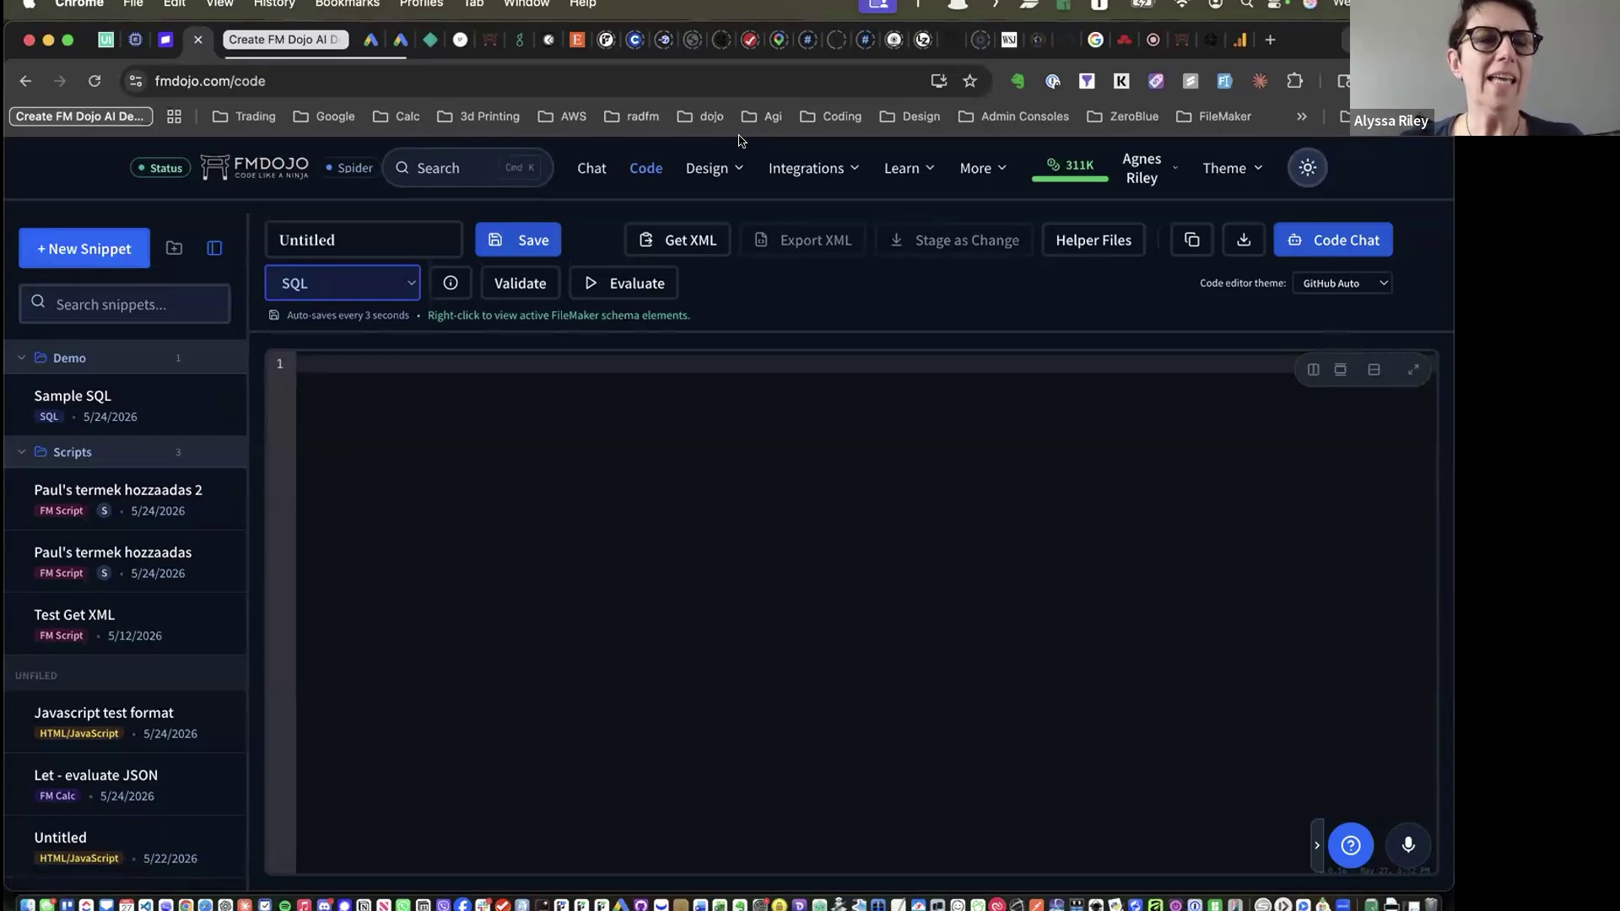
Expand the SQL language dropdown to list the available snippet languages
{"action": "left_click", "coordinate": [410, 283]}
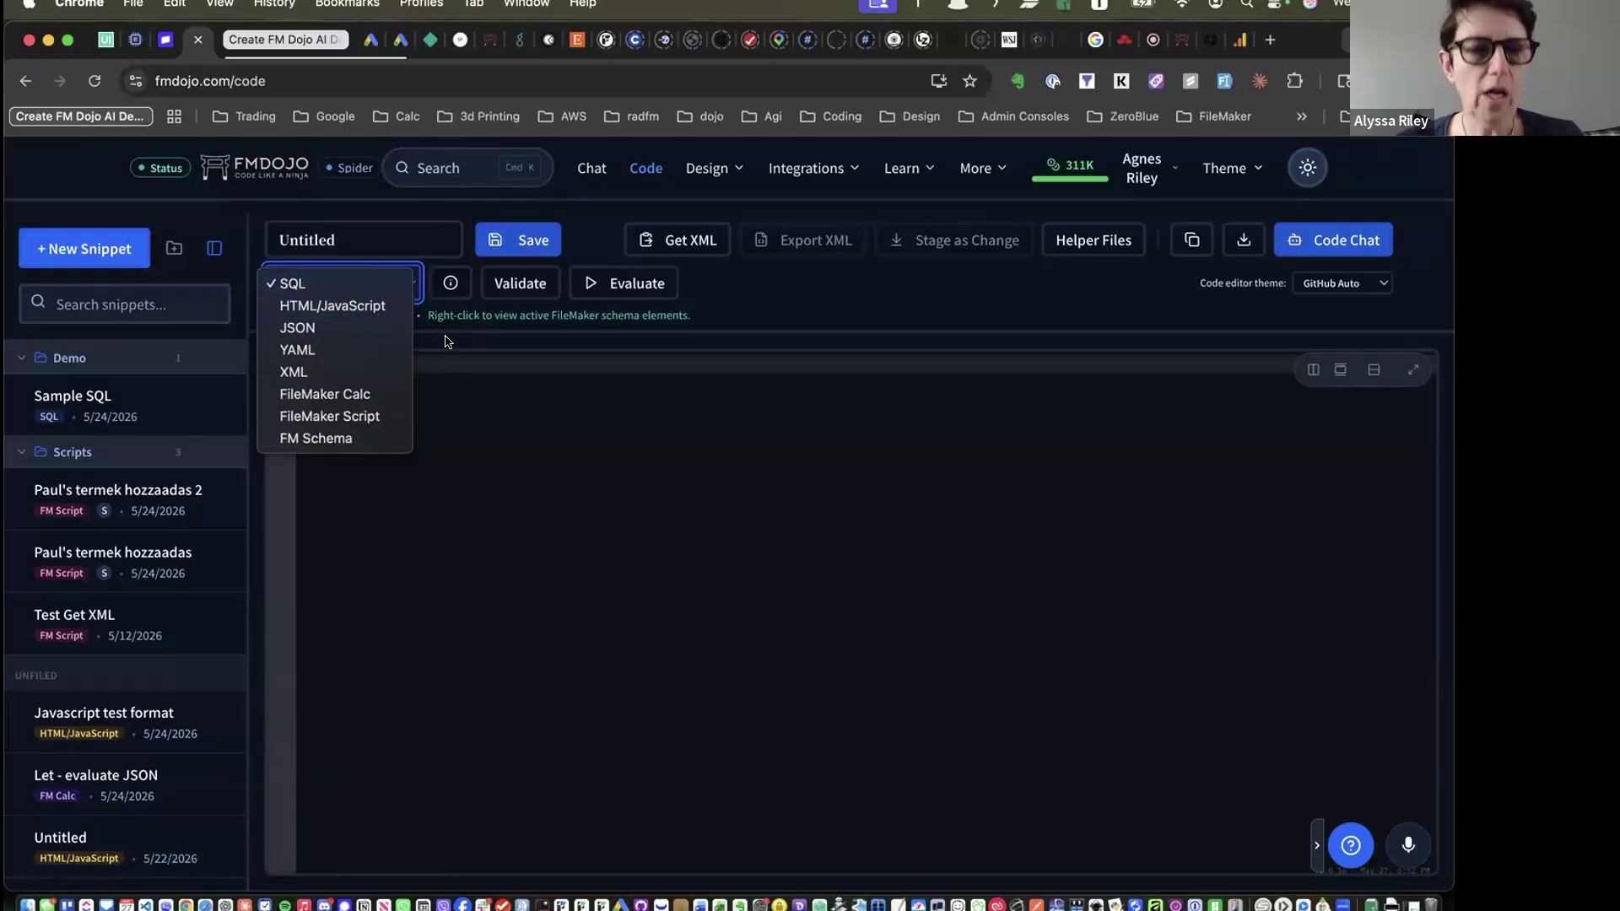
View the Language Features info, then open the New Snippet dialog's language choices
{"action": "left_click", "coordinate": [451, 284]}
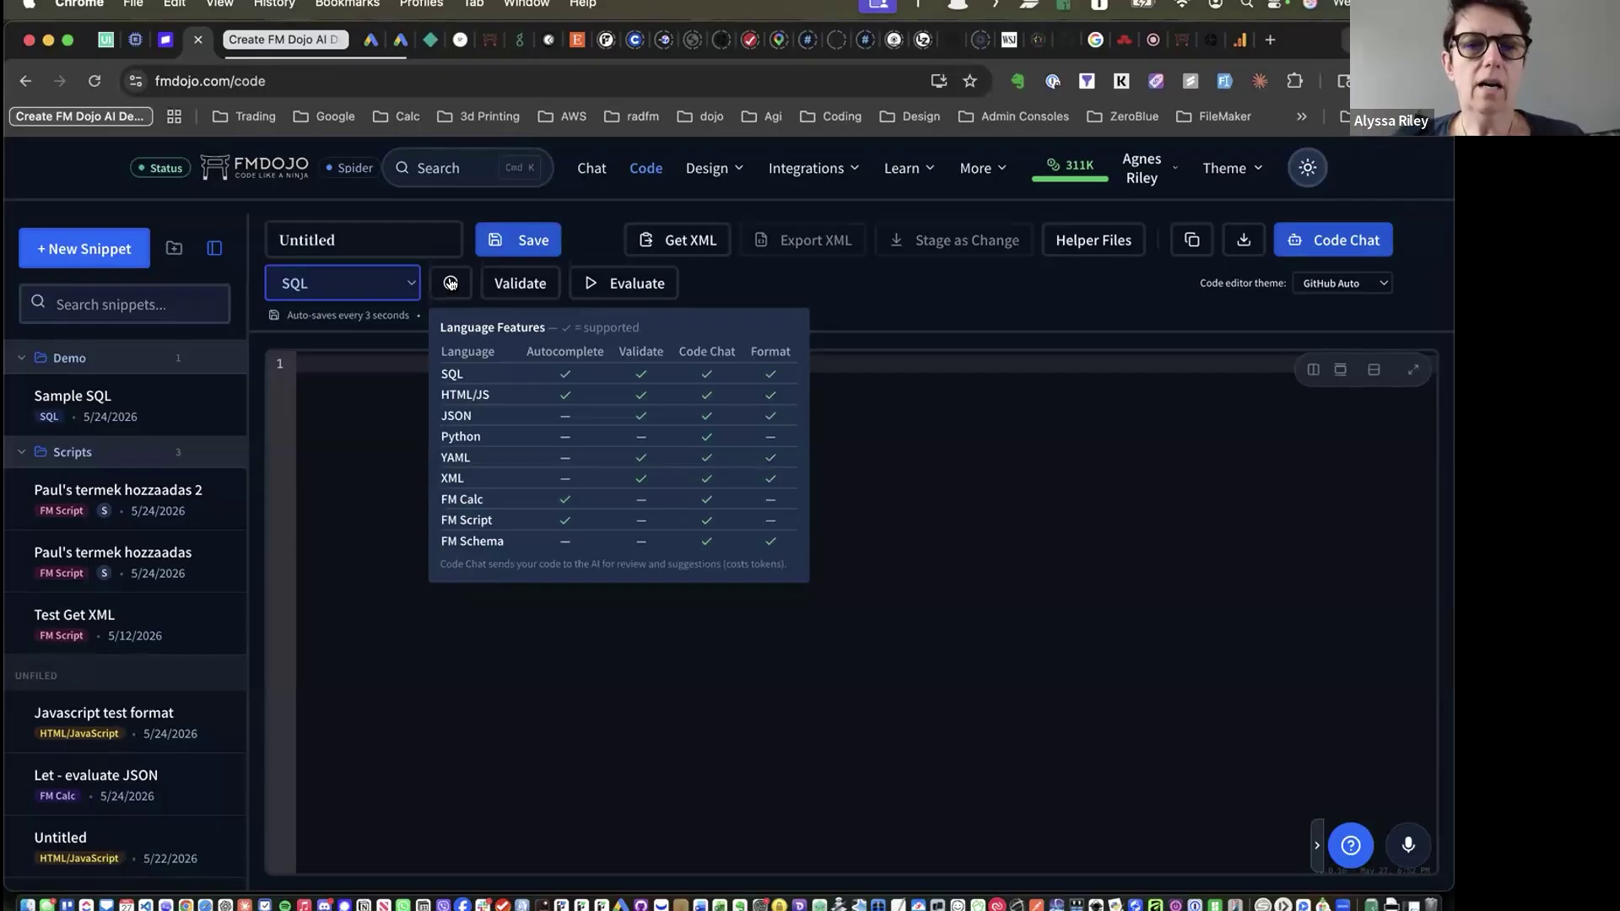
{"action": "mouse_move", "coordinate": [440, 288]}
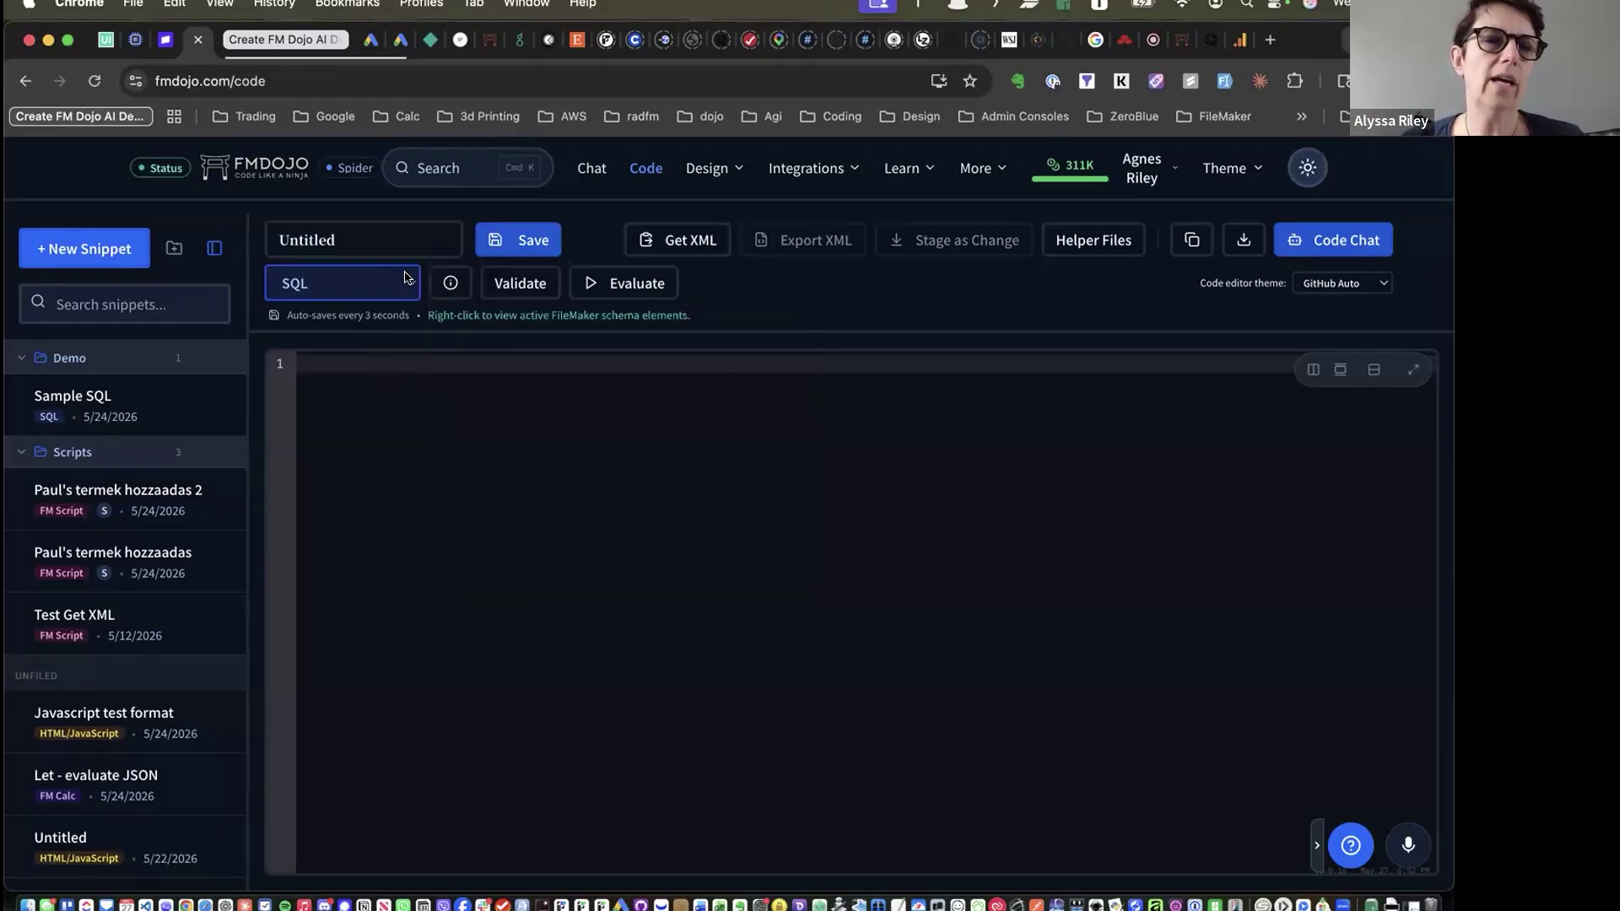
{"action": "left_click", "coordinate": [80, 249]}
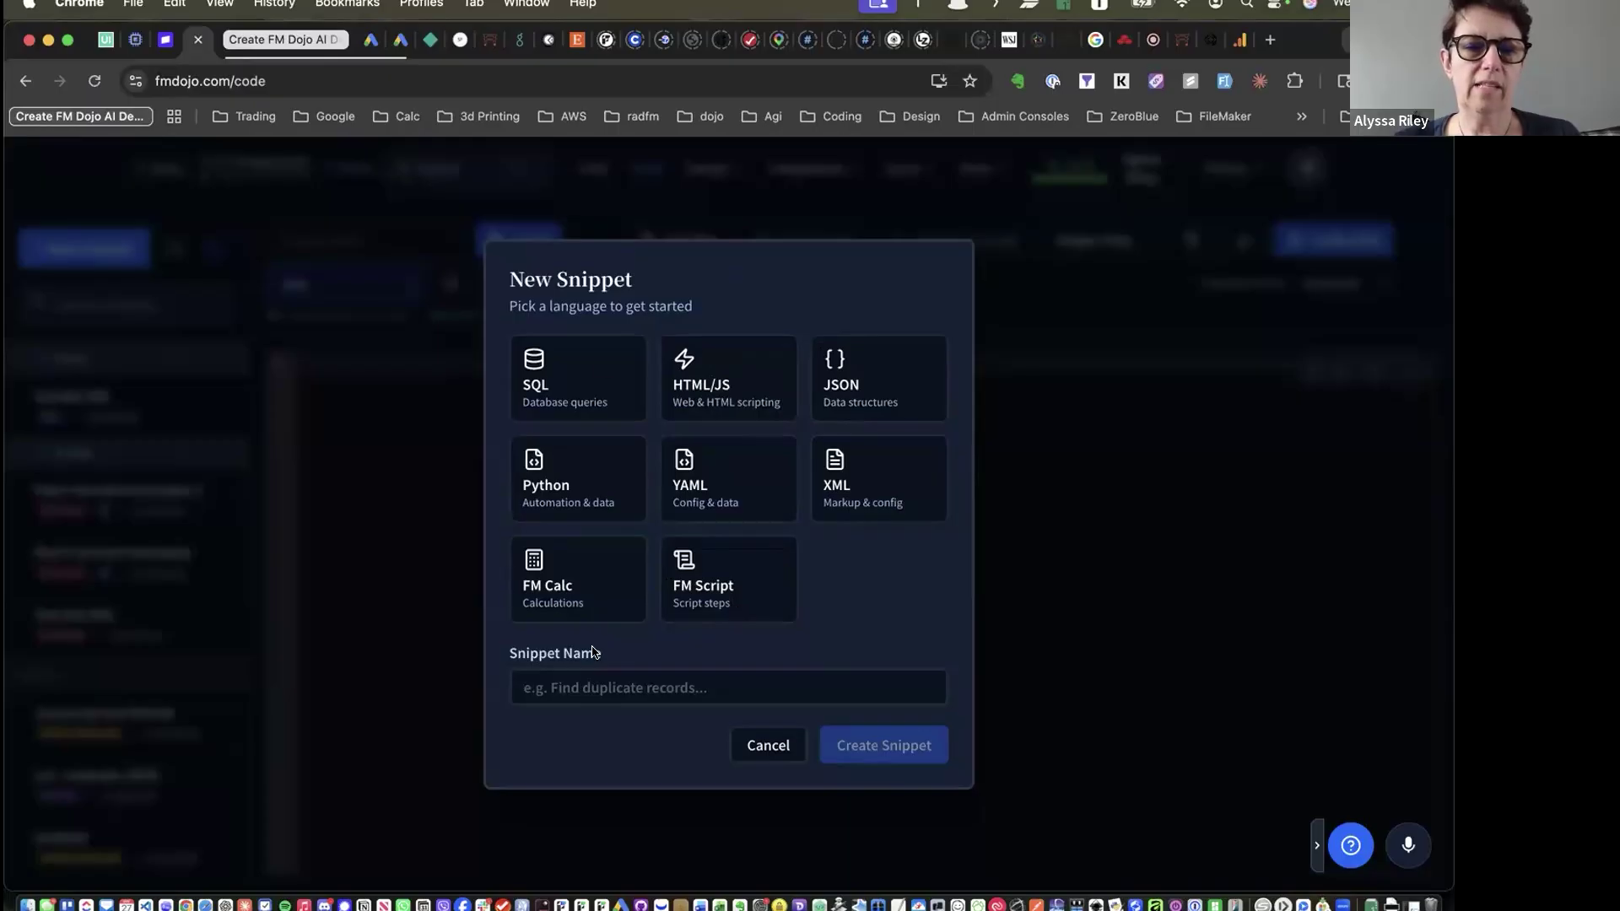
Start naming the new snippet, then cancel the New Snippet dialog
{"action": "left_click", "coordinate": [605, 681]}
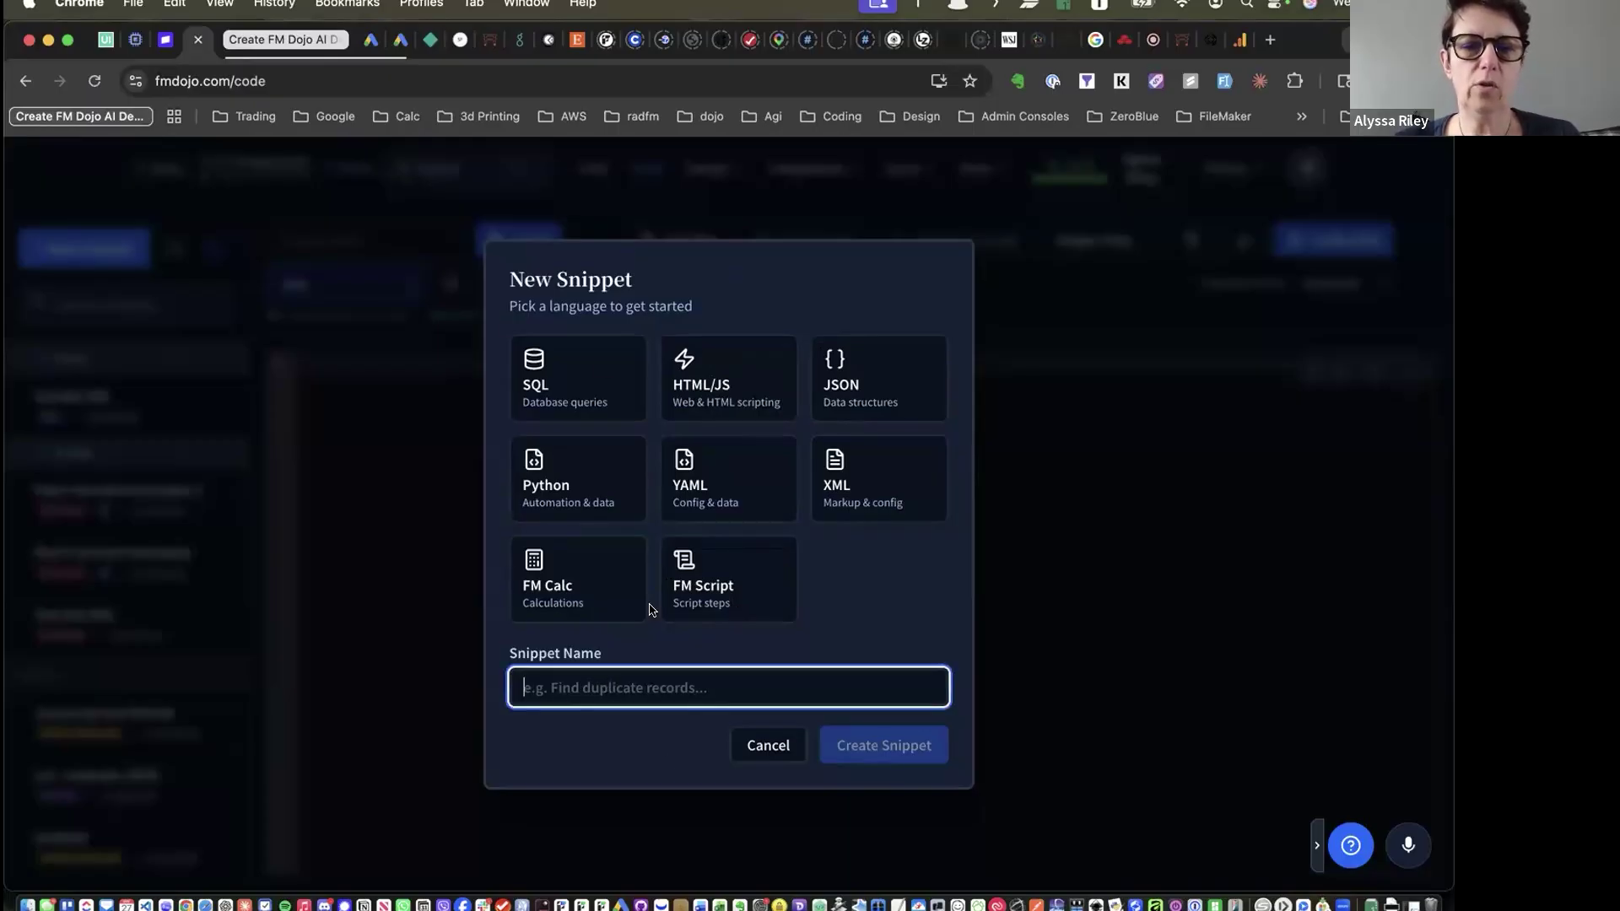
{"action": "left_click", "coordinate": [765, 739]}
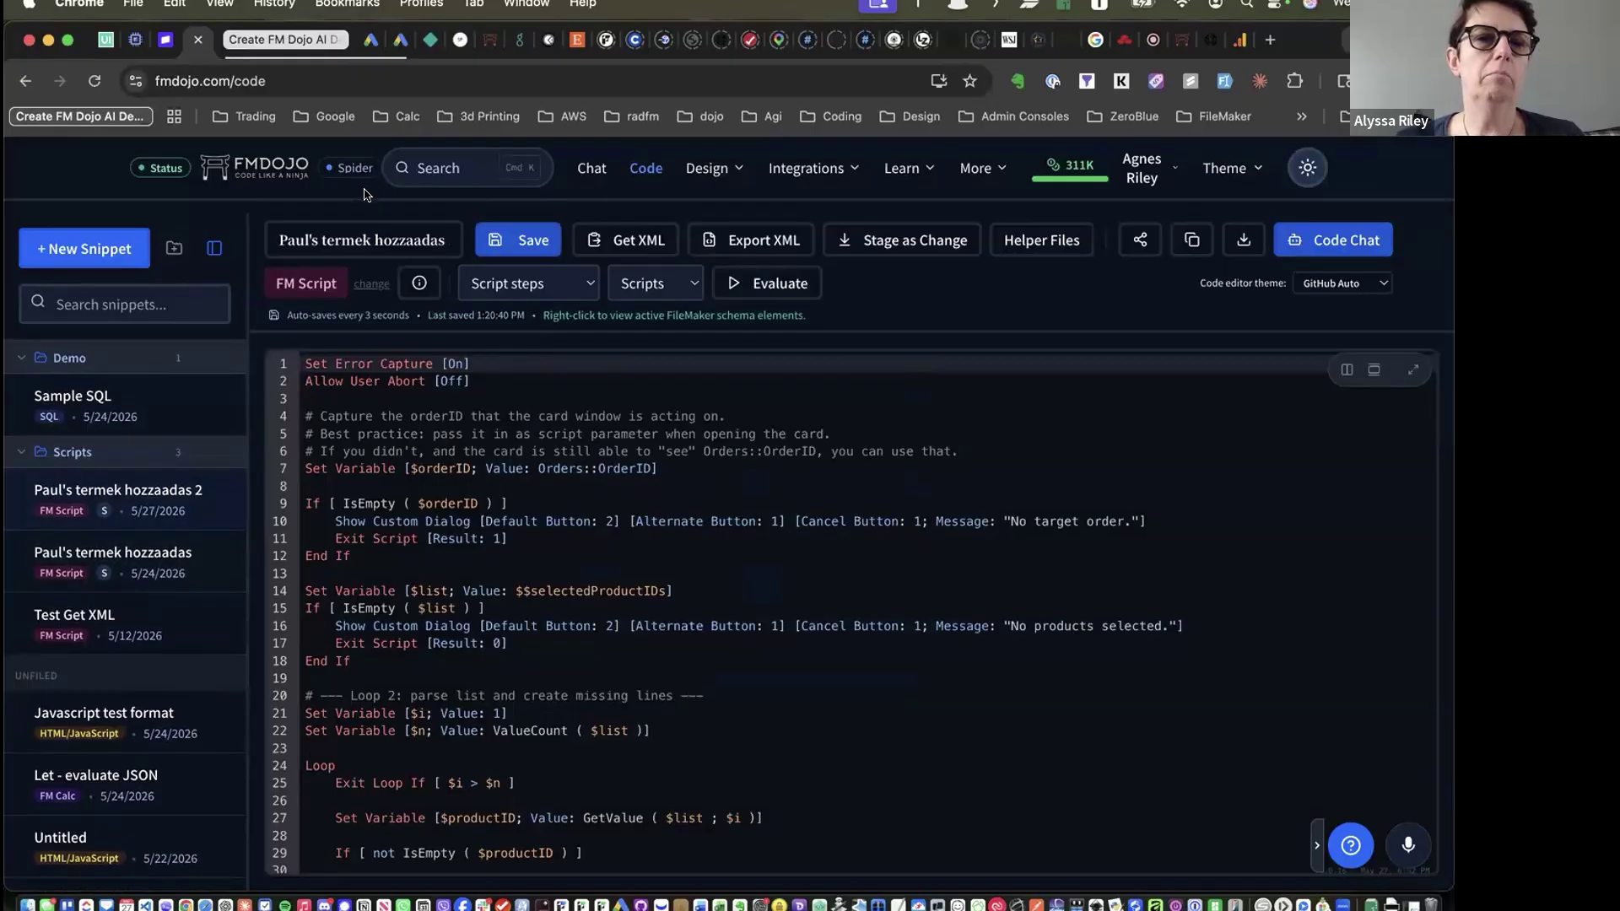
Delete the closing bracket on line 2 so it reads 'Allow User Abort [Off'
{"action": "left_click_drag", "start_coordinate": [338, 239], "coordinate": [433, 241]}
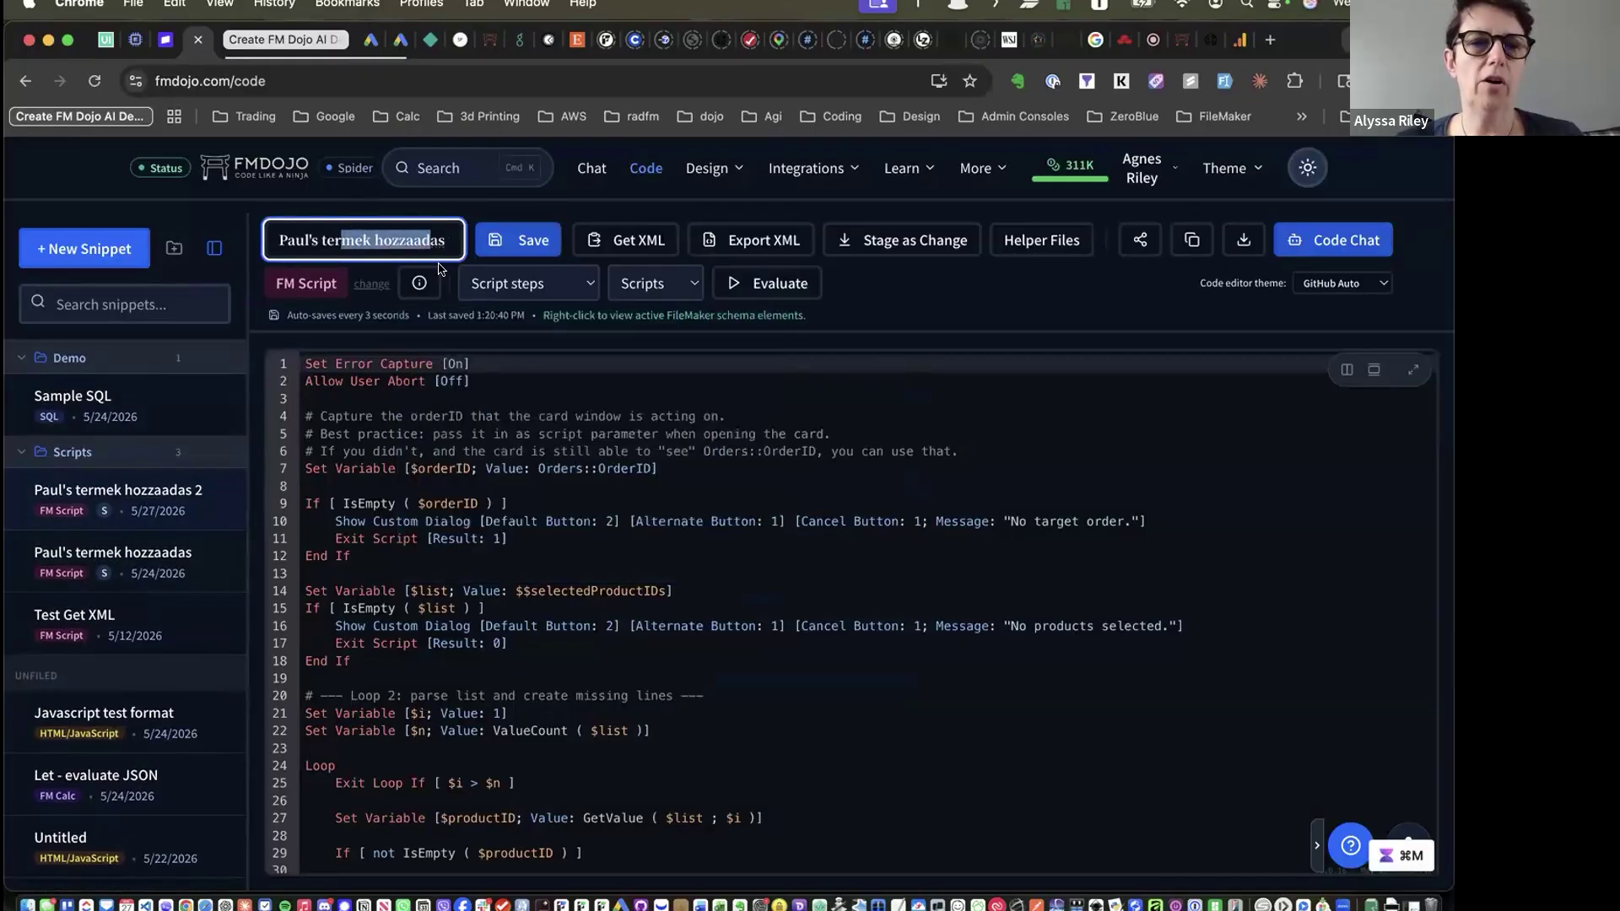
{"action": "left_click", "coordinate": [444, 521]}
{"action": "scroll", "coordinate": [444, 515], "scroll_direction": "down", "scroll_amount": 8}
{"action": "scroll", "coordinate": [443, 516], "scroll_direction": "up", "scroll_amount": 8}
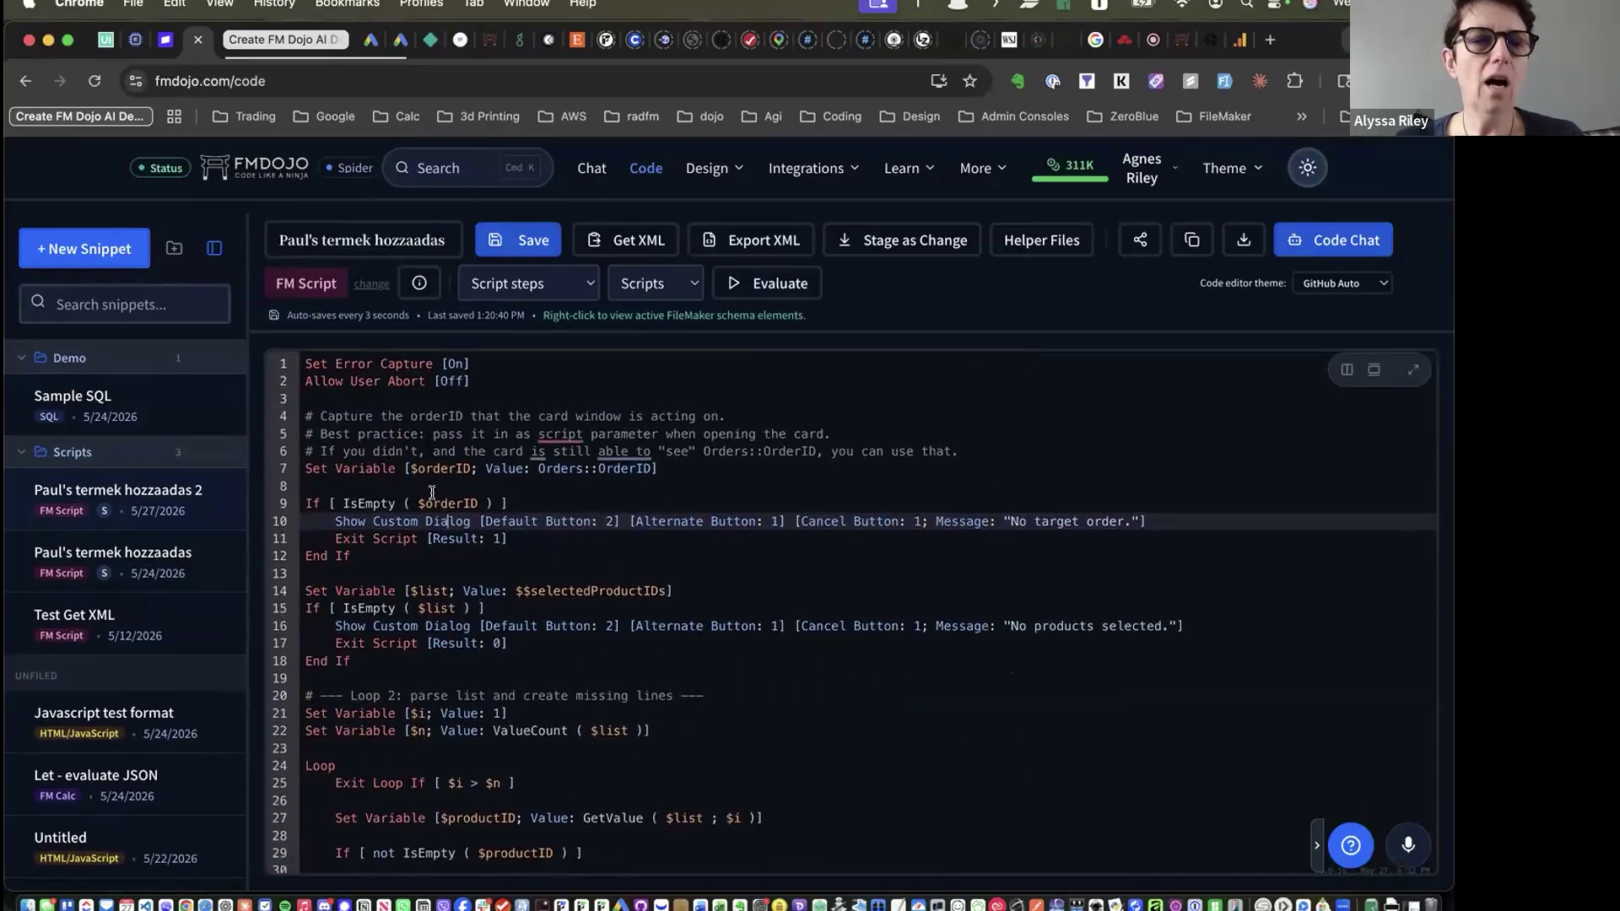
{"action": "left_click", "coordinate": [301, 415]}
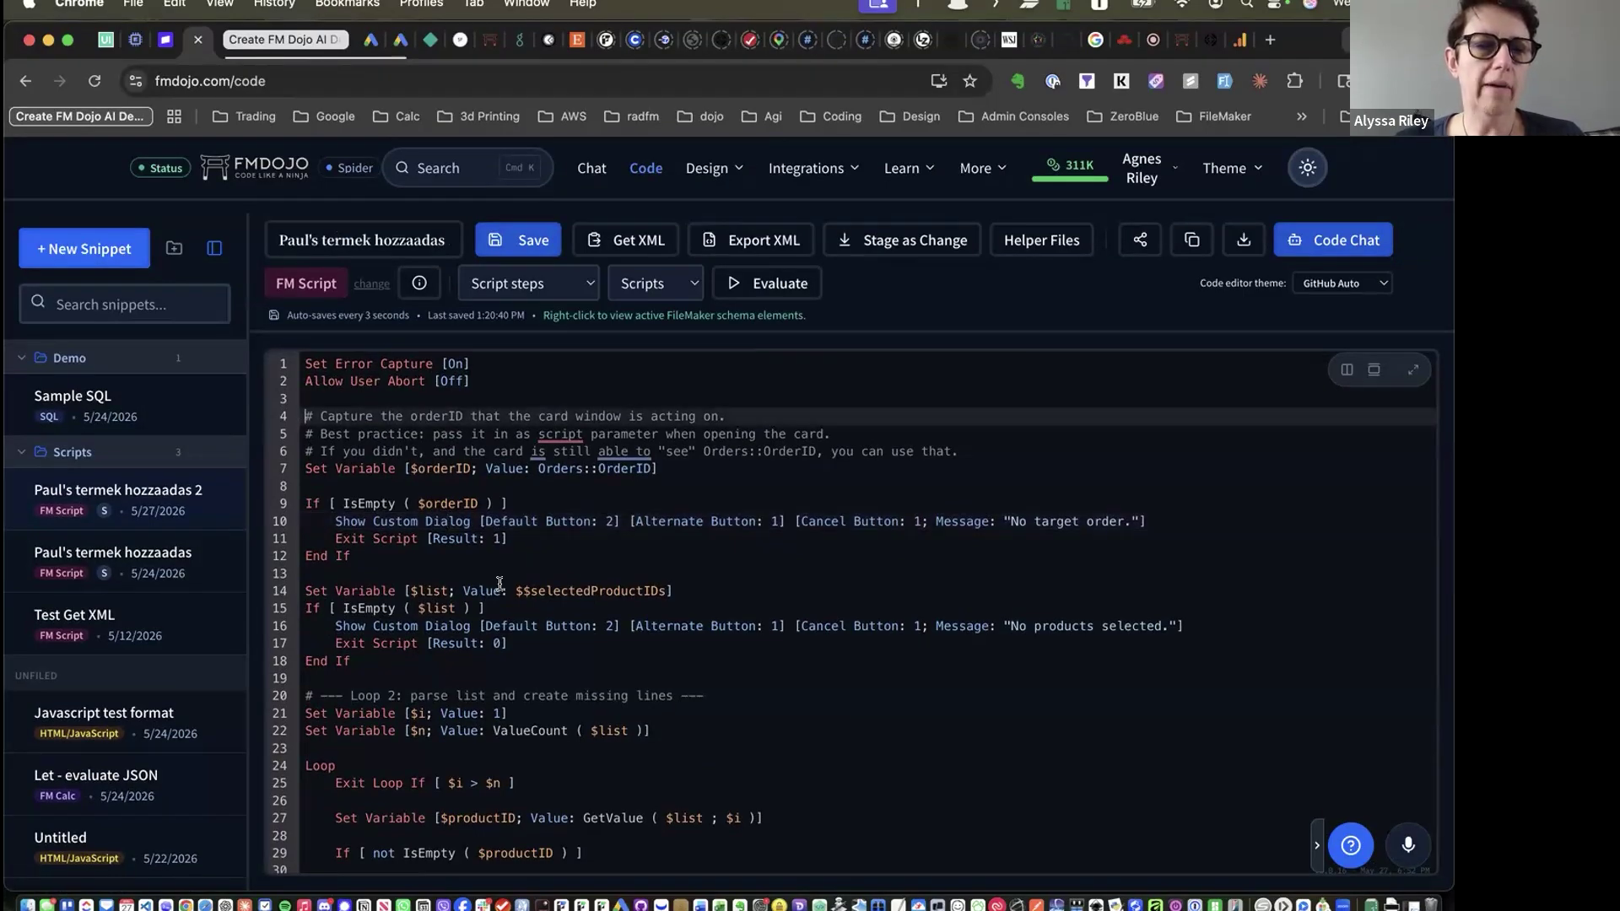
{"action": "left_click", "coordinate": [482, 379]}
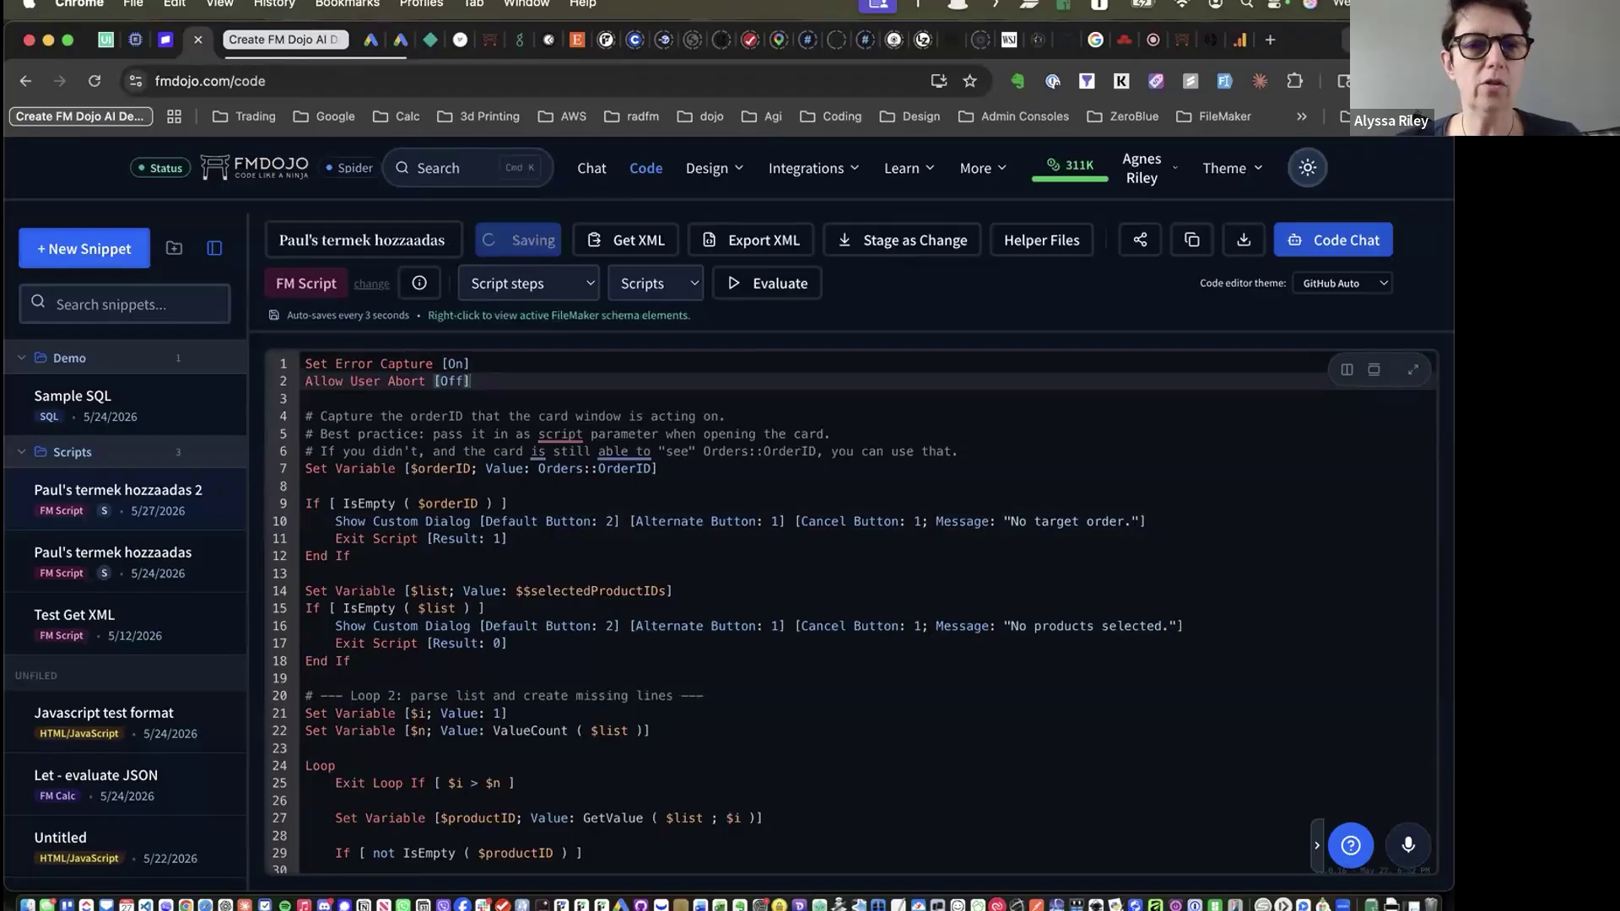
{"action": "key", "text": "BackSpace"}
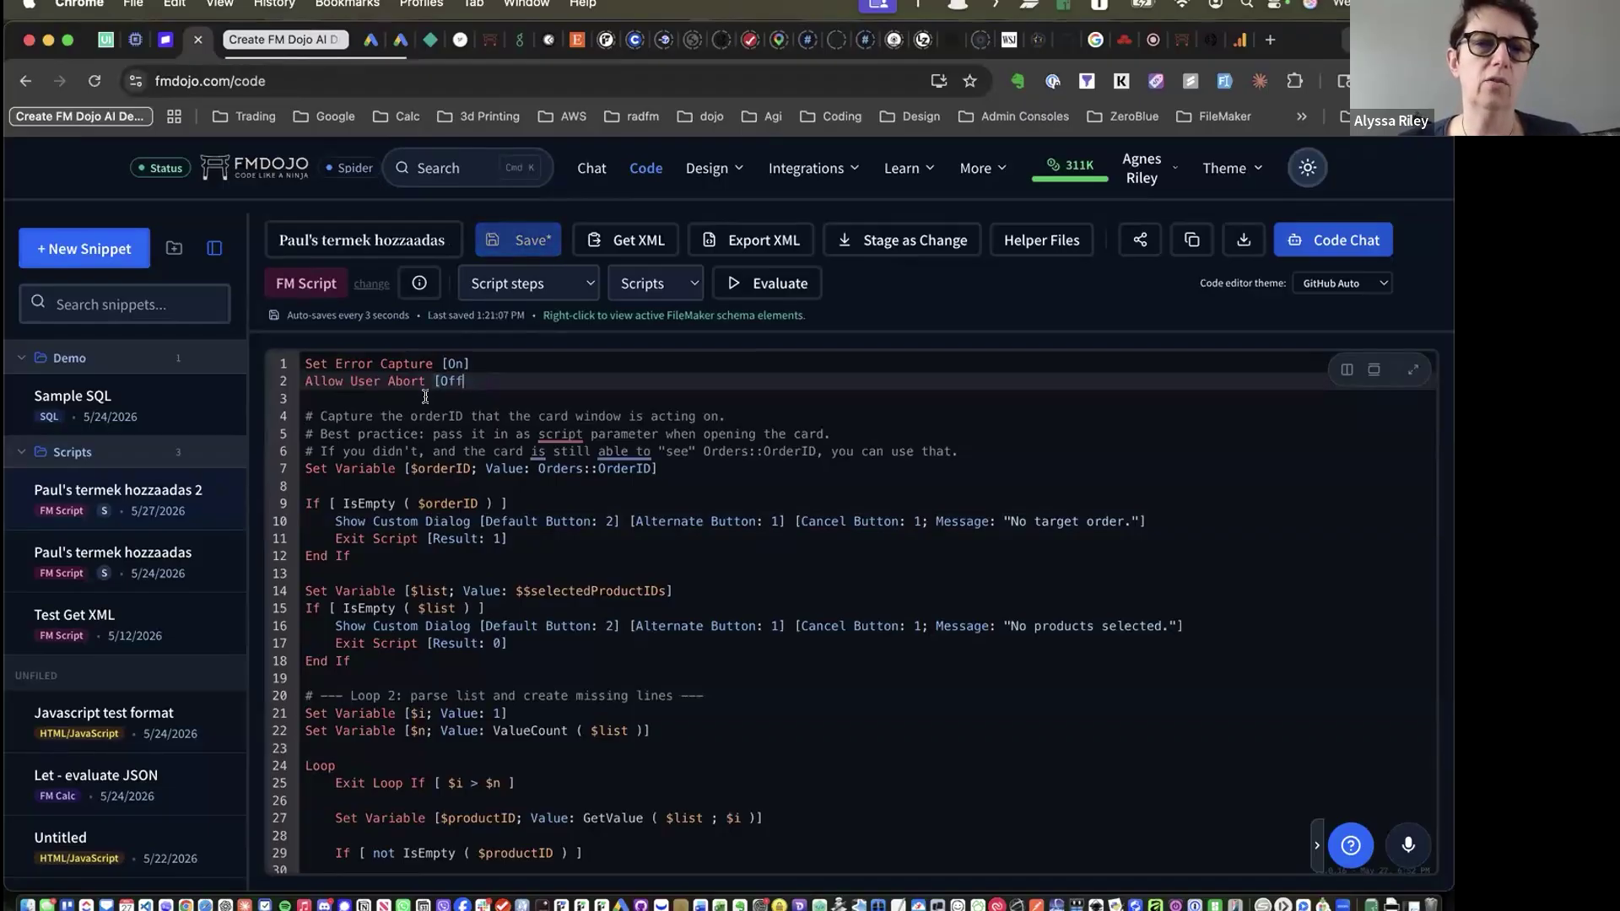
{"action": "left_click", "coordinate": [426, 396]}
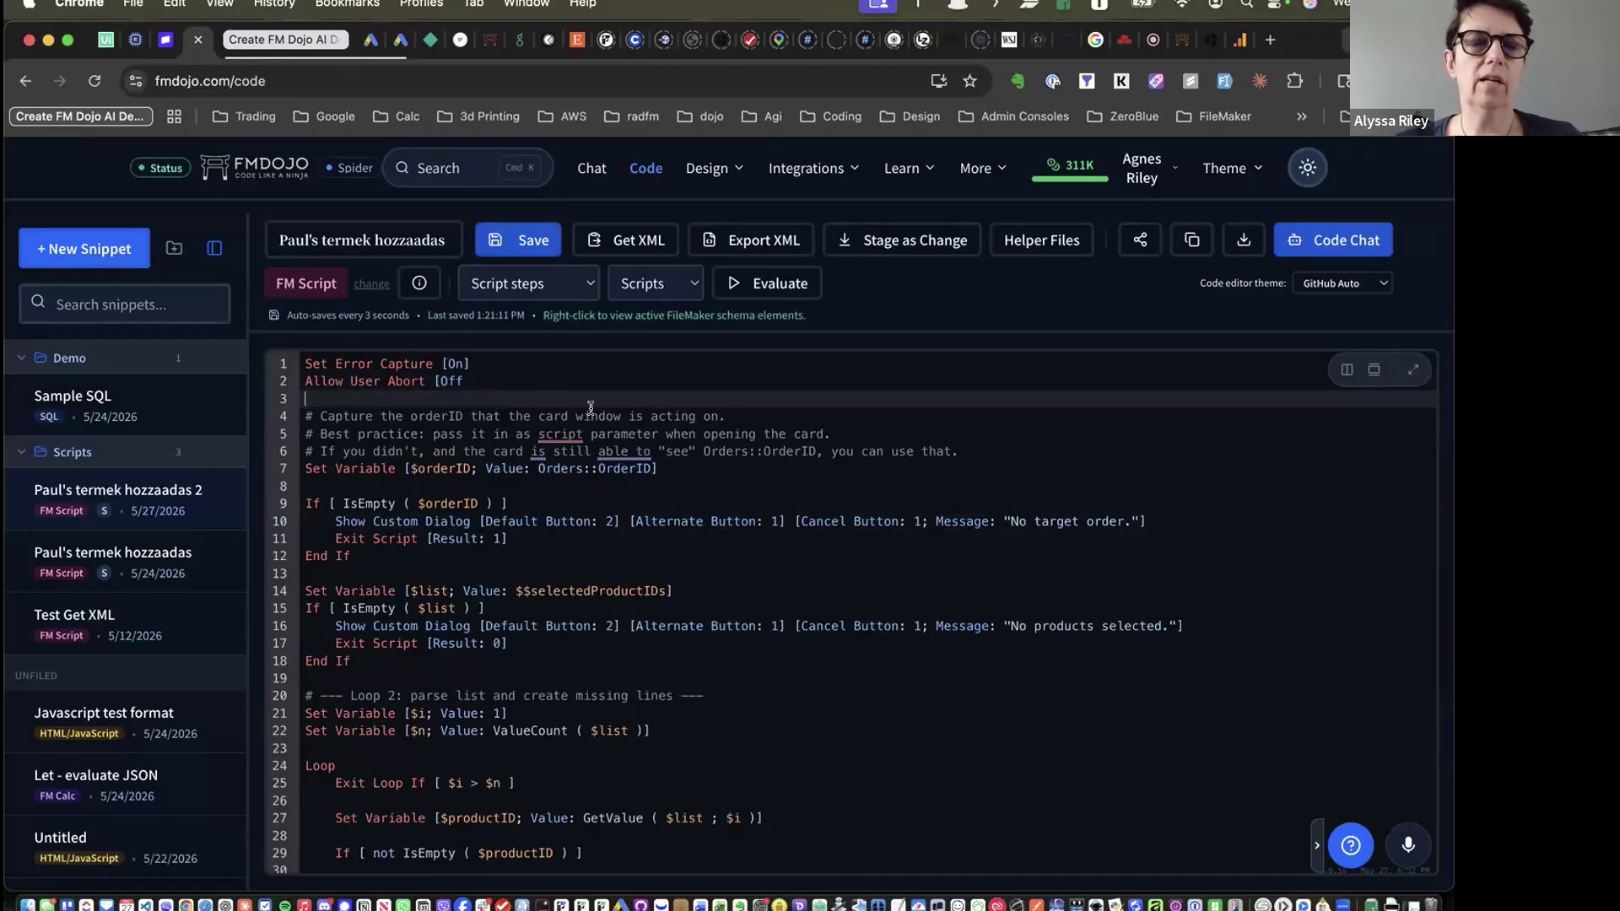
Ask Code Chat 'Can you look at line 2 and tell me what's wrong?'
{"action": "left_click", "coordinate": [1321, 243]}
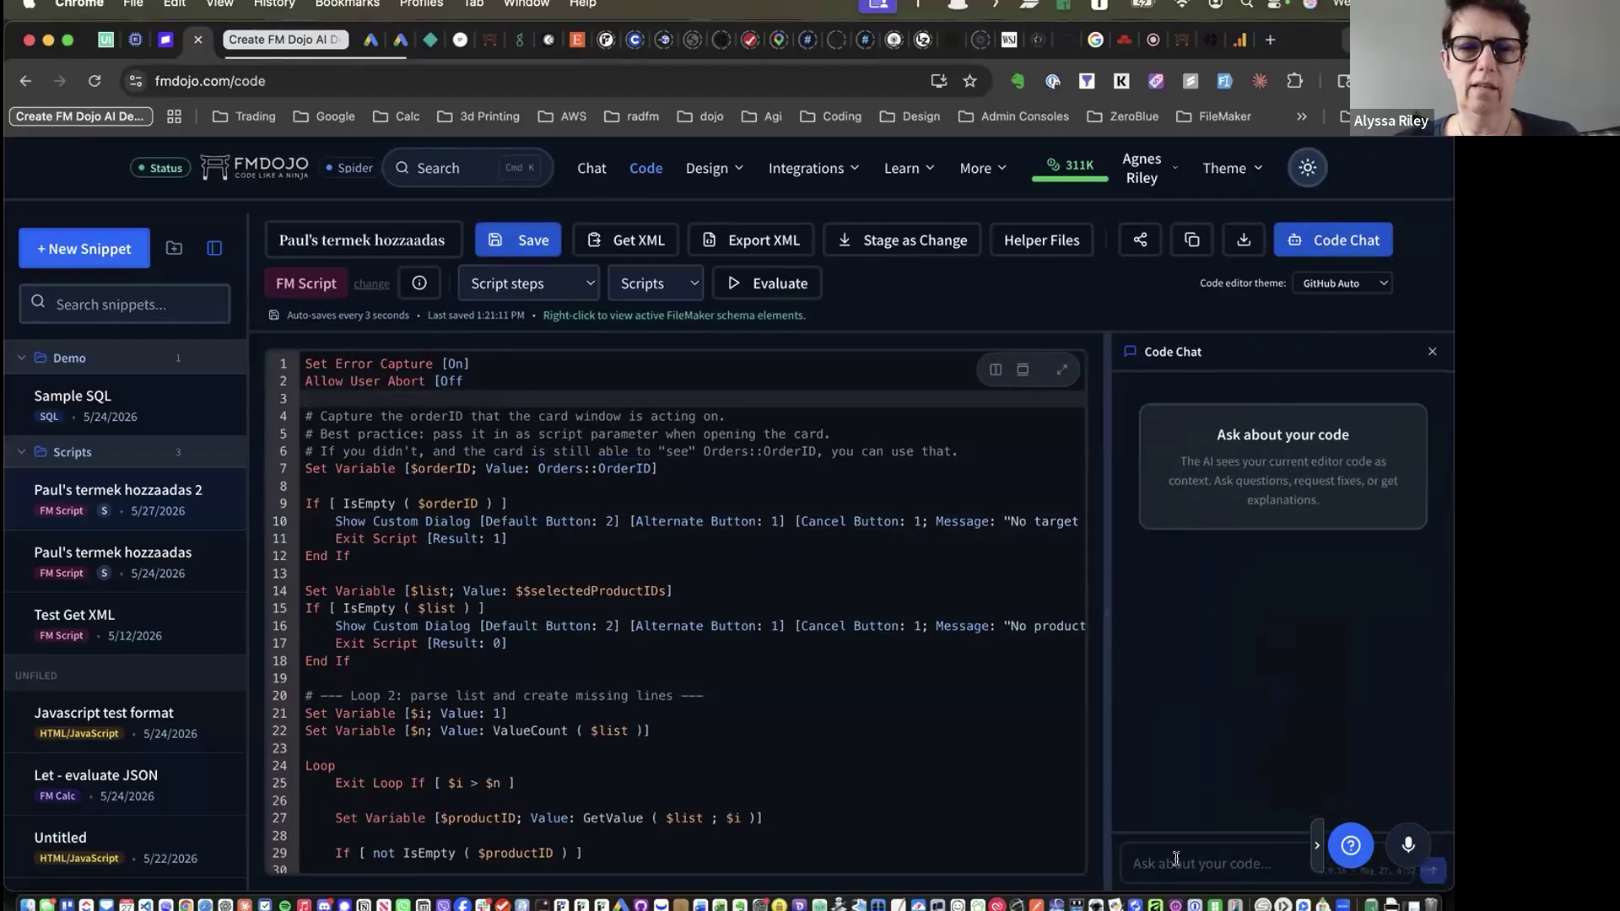
{"action": "type", "text": "Can"}
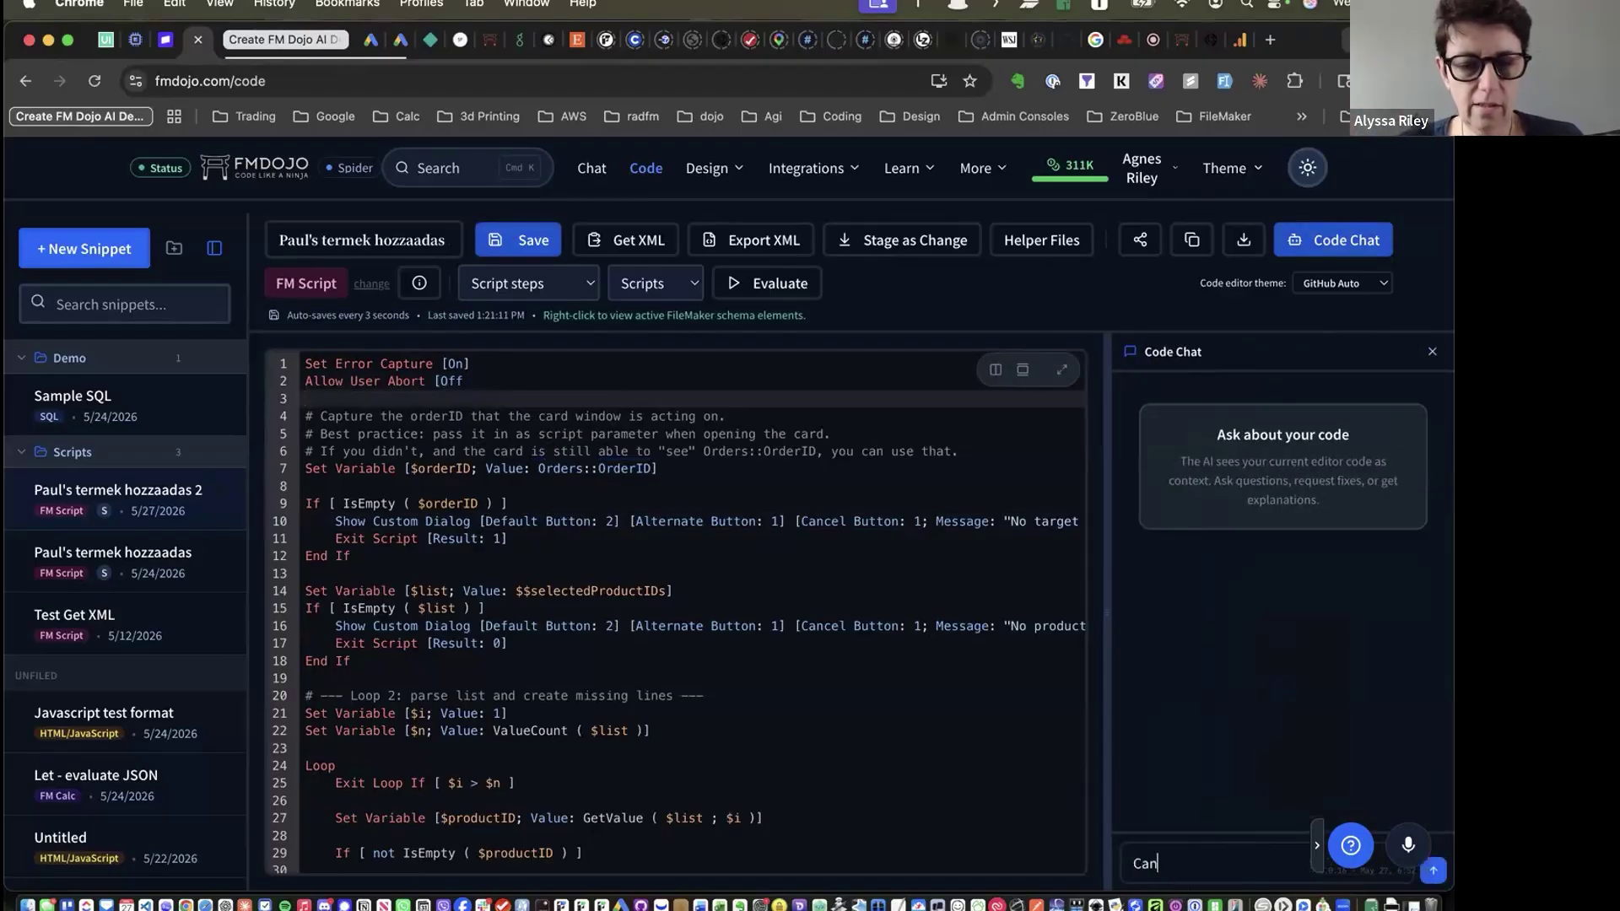
{"action": "type", "text": " you look atli"}
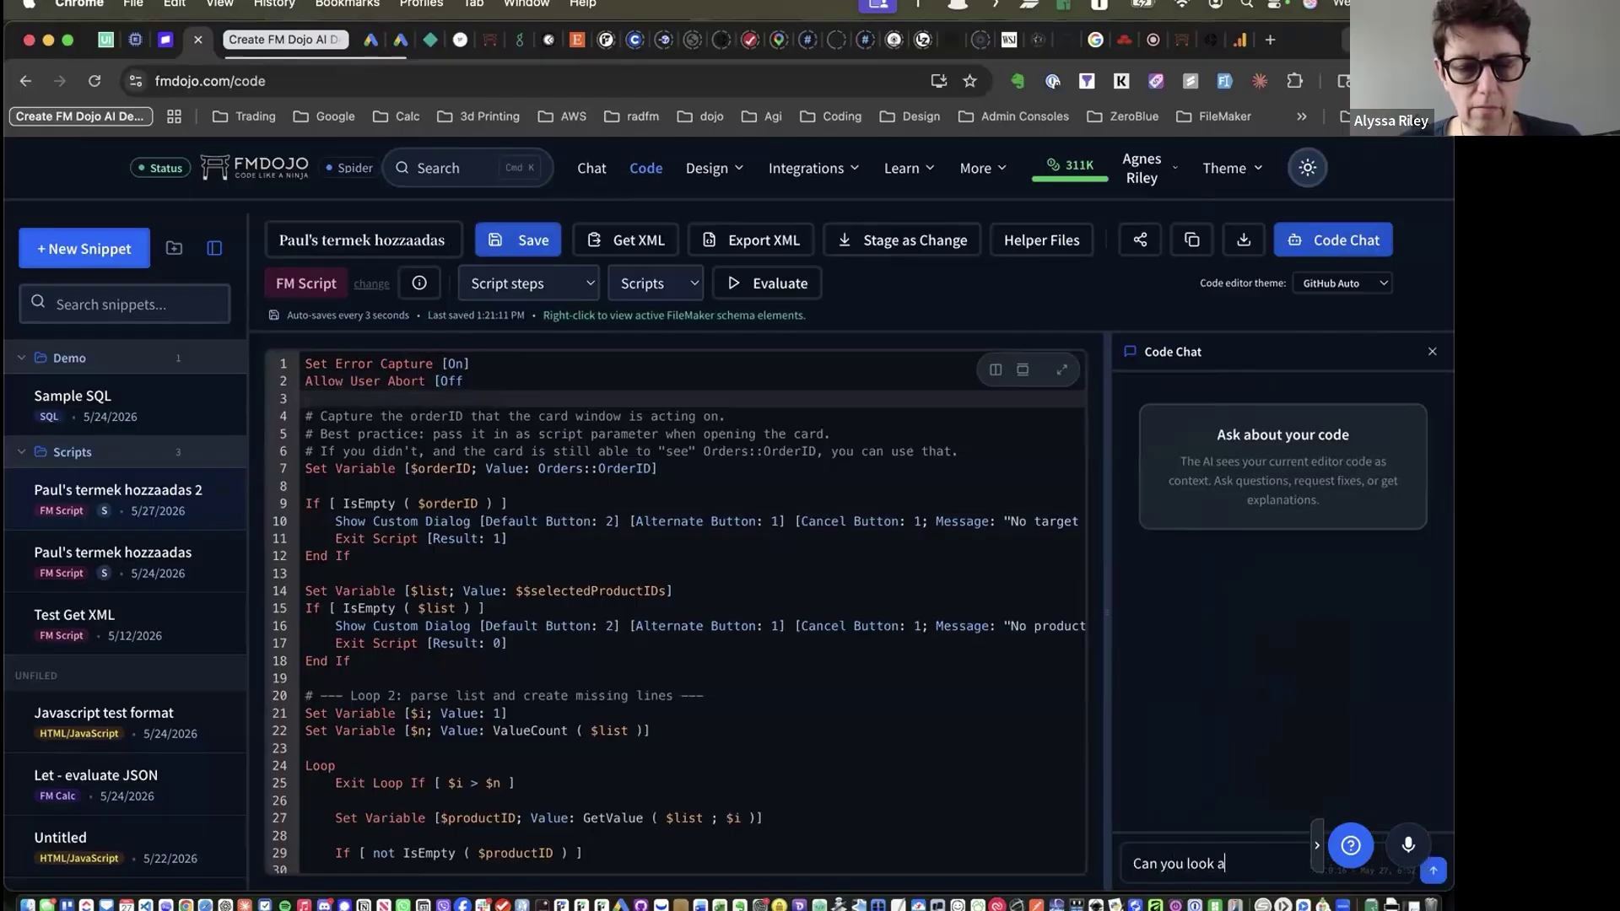
{"action": "key", "text": "BackSpace"}
{"action": "key", "text": "BackSpace"}
{"action": "type", "text": "line"}
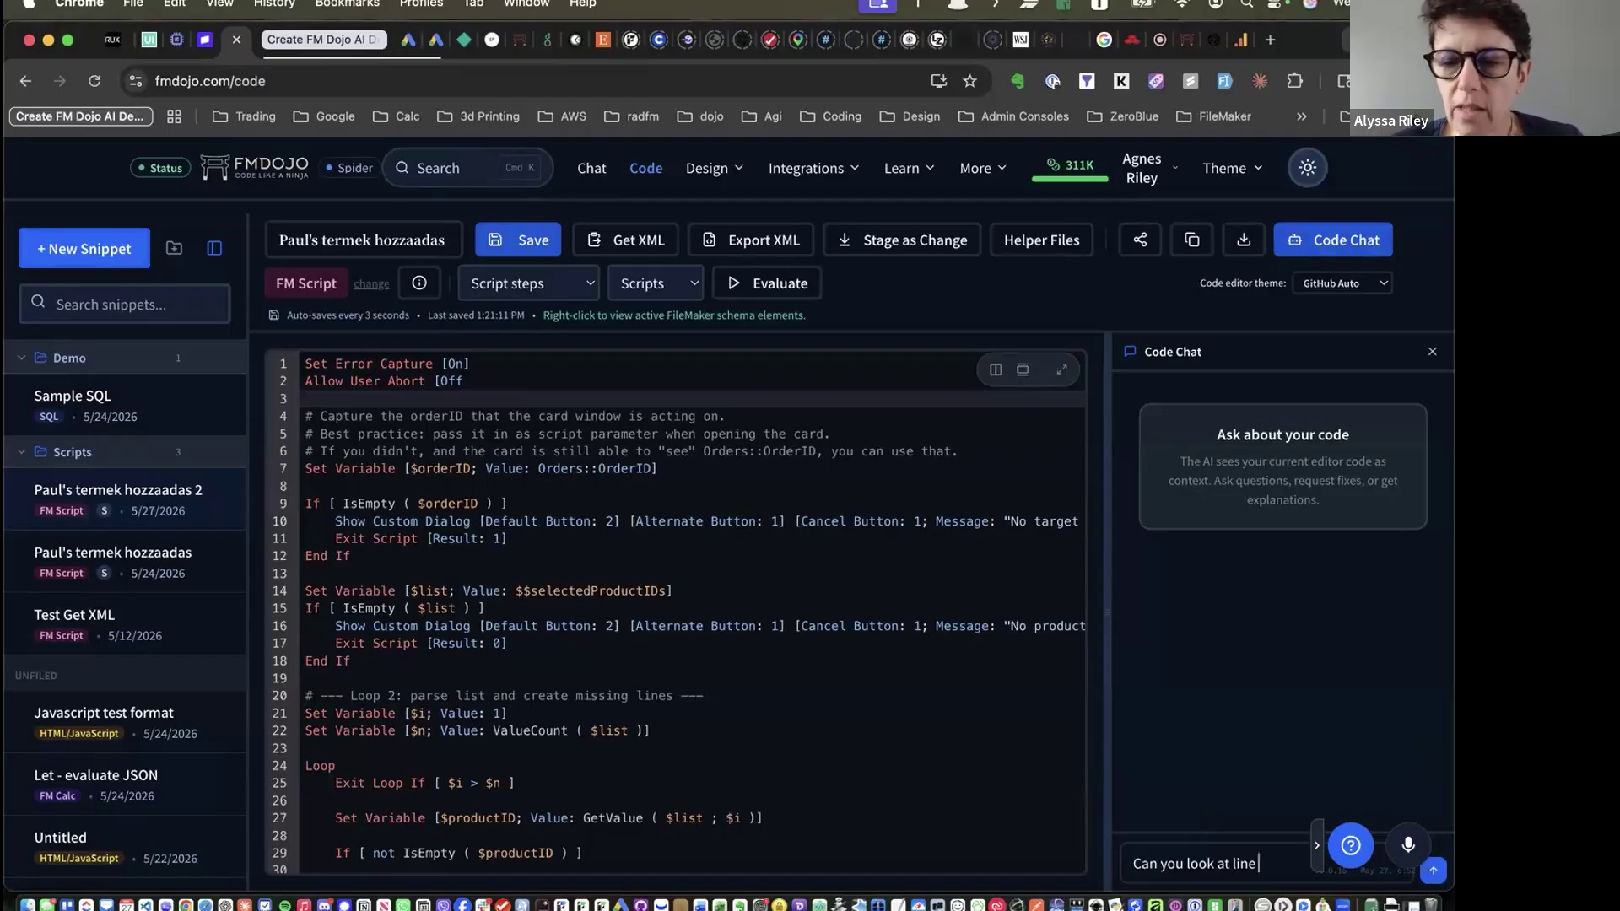
{"action": "type", "text": "2"}
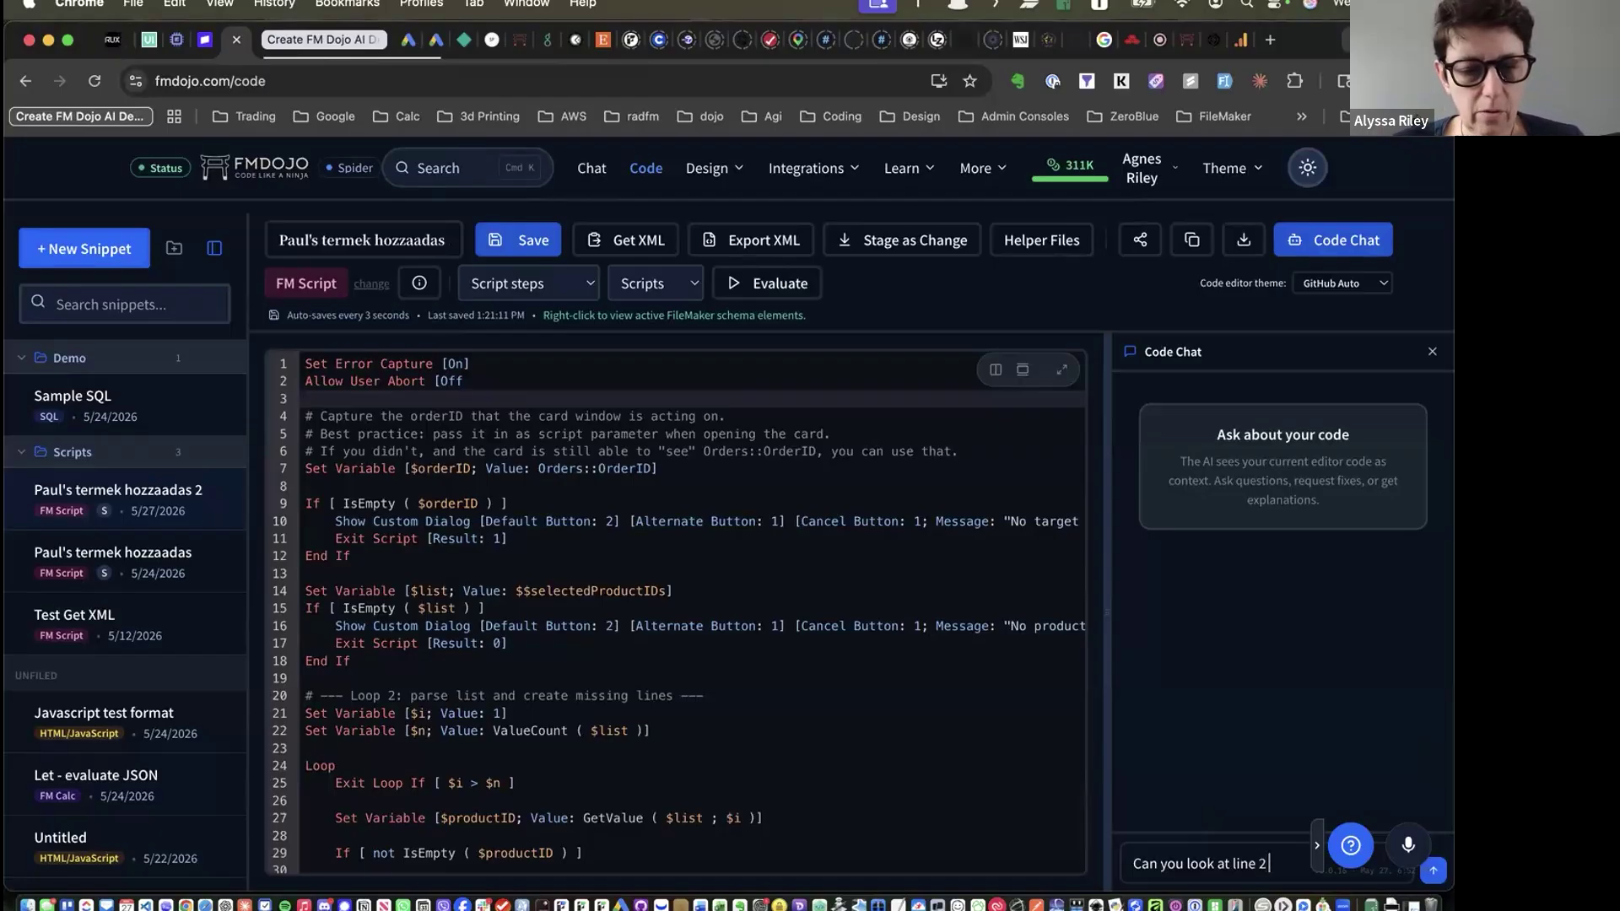
{"action": "type", "text": " and tell me what's wrong"}
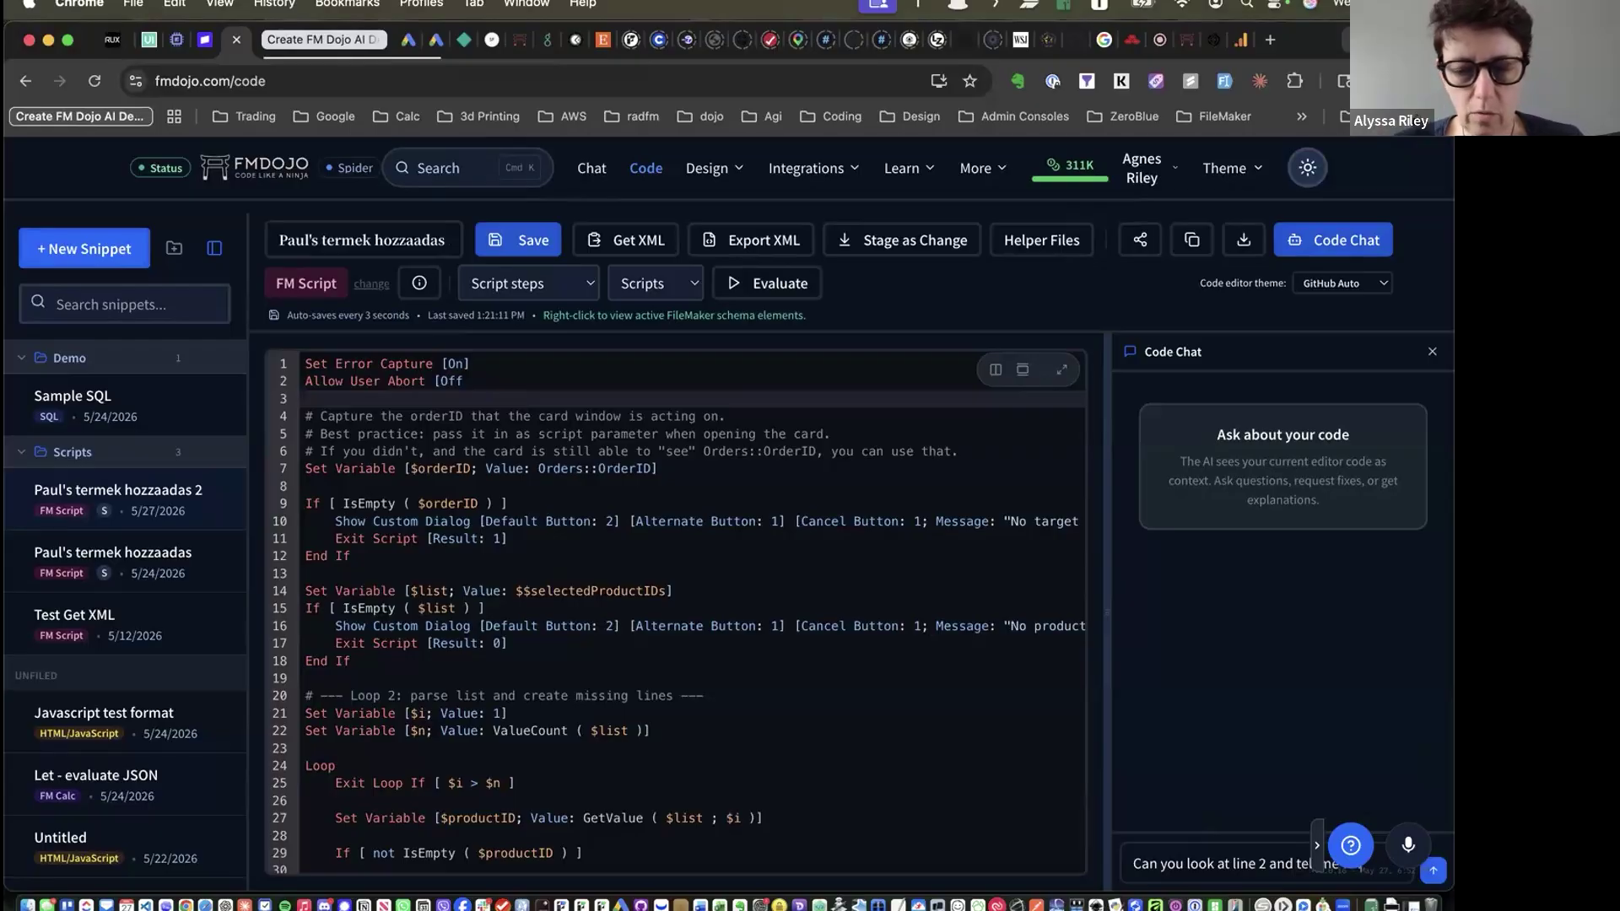
{"action": "type", "text": "?"}
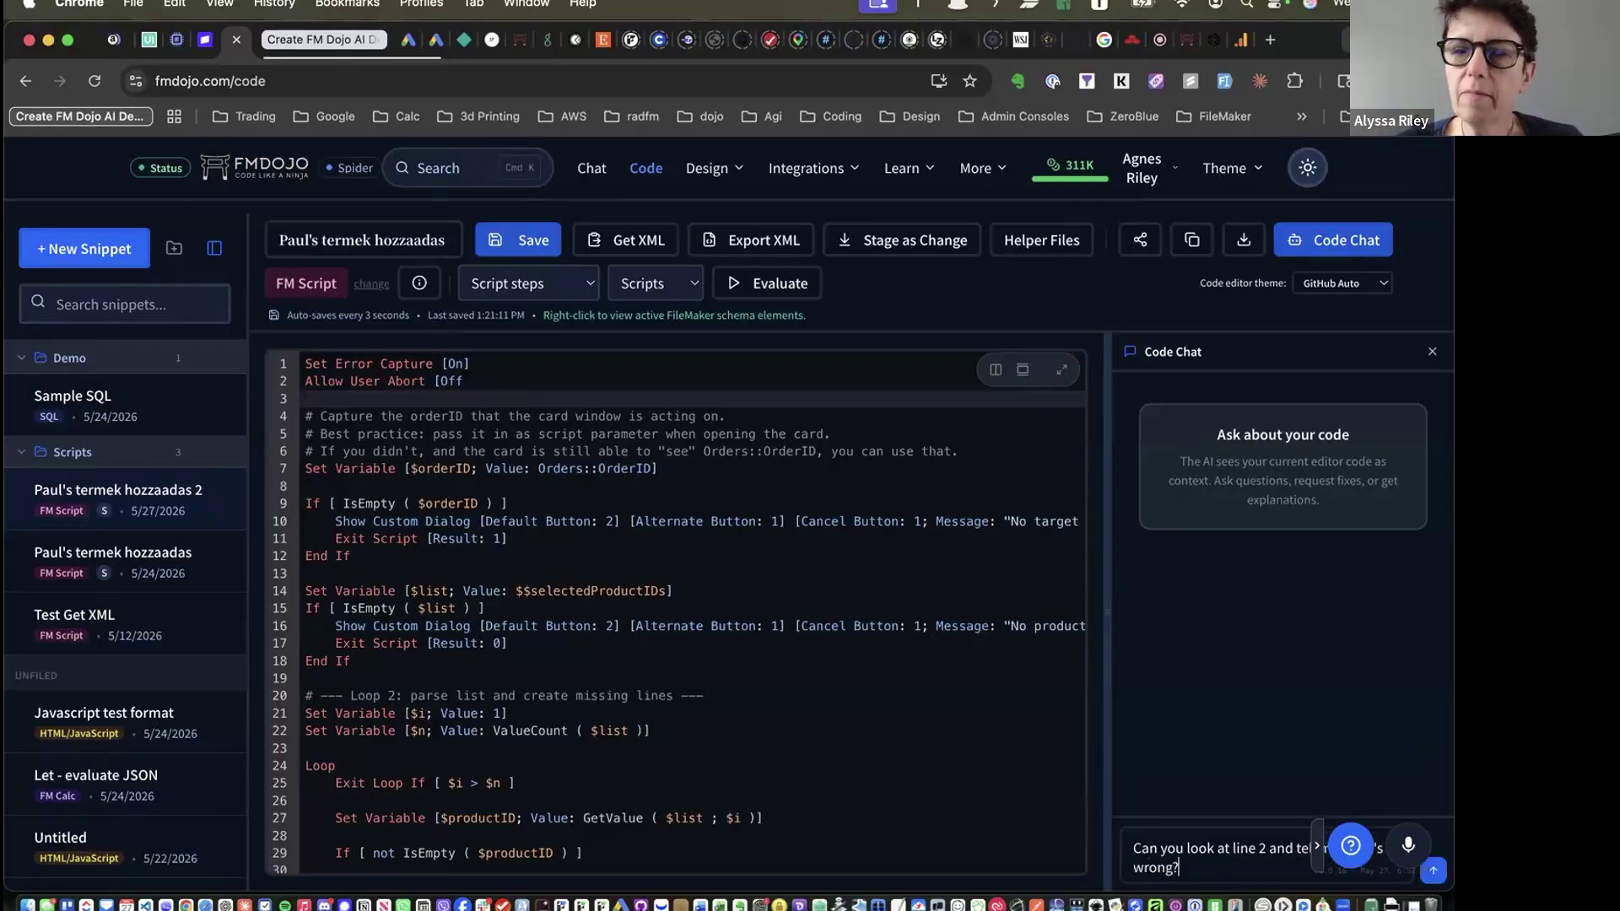
{"action": "key", "text": "Return"}
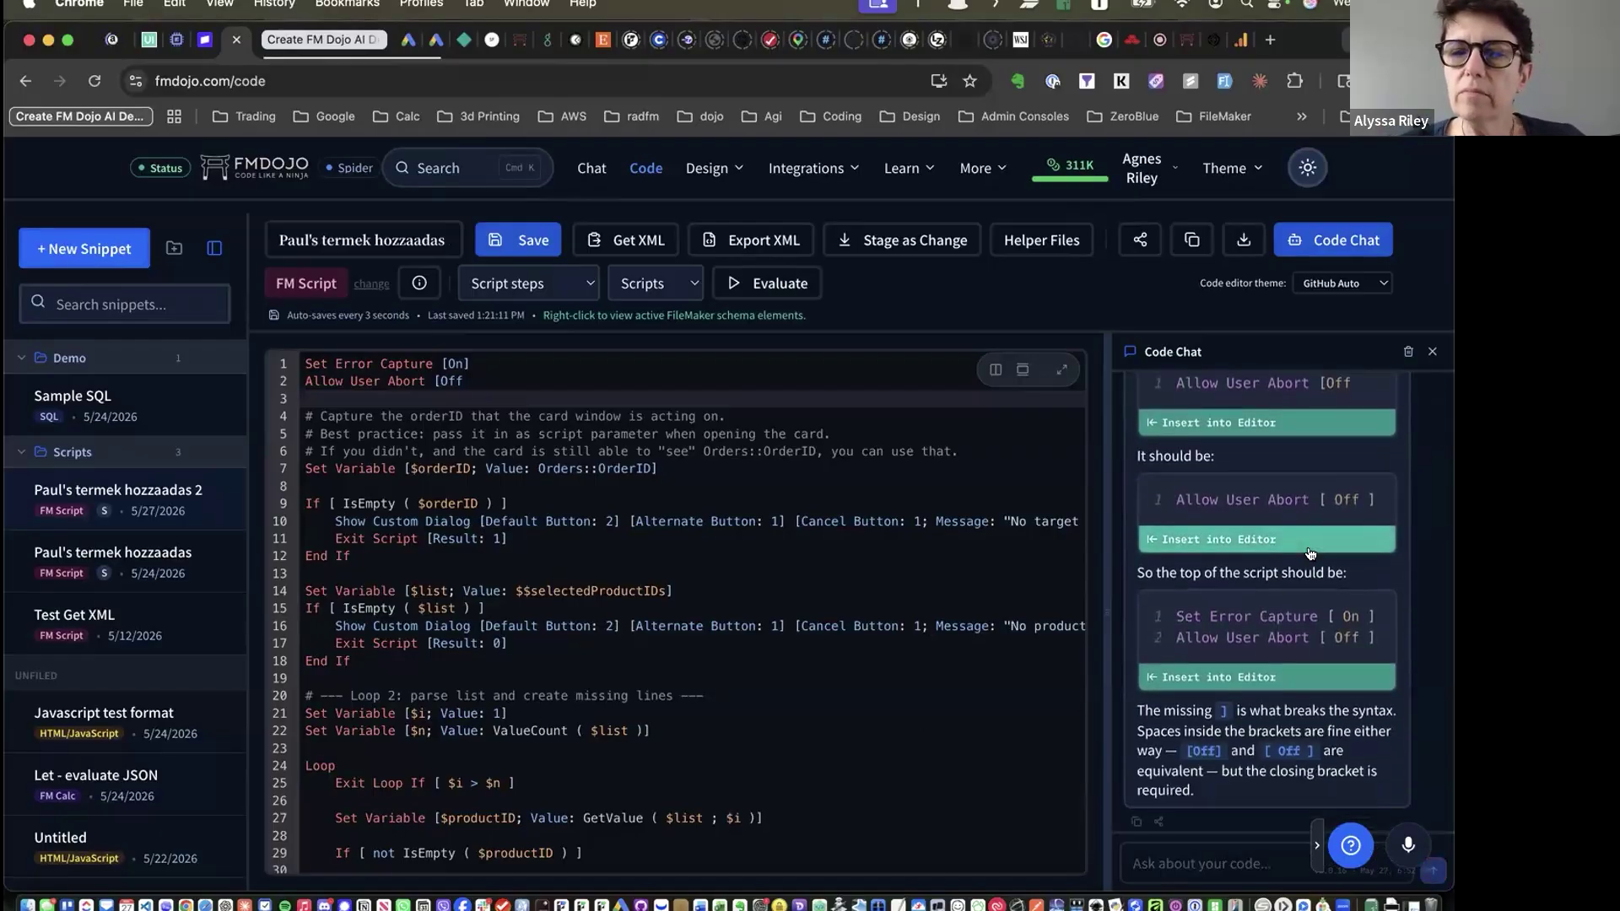
Insert Code Chat's corrected 'Allow User Abort [ Off ]' line into the editor
{"action": "scroll", "coordinate": [1271, 459], "scroll_direction": "up", "scroll_amount": 2}
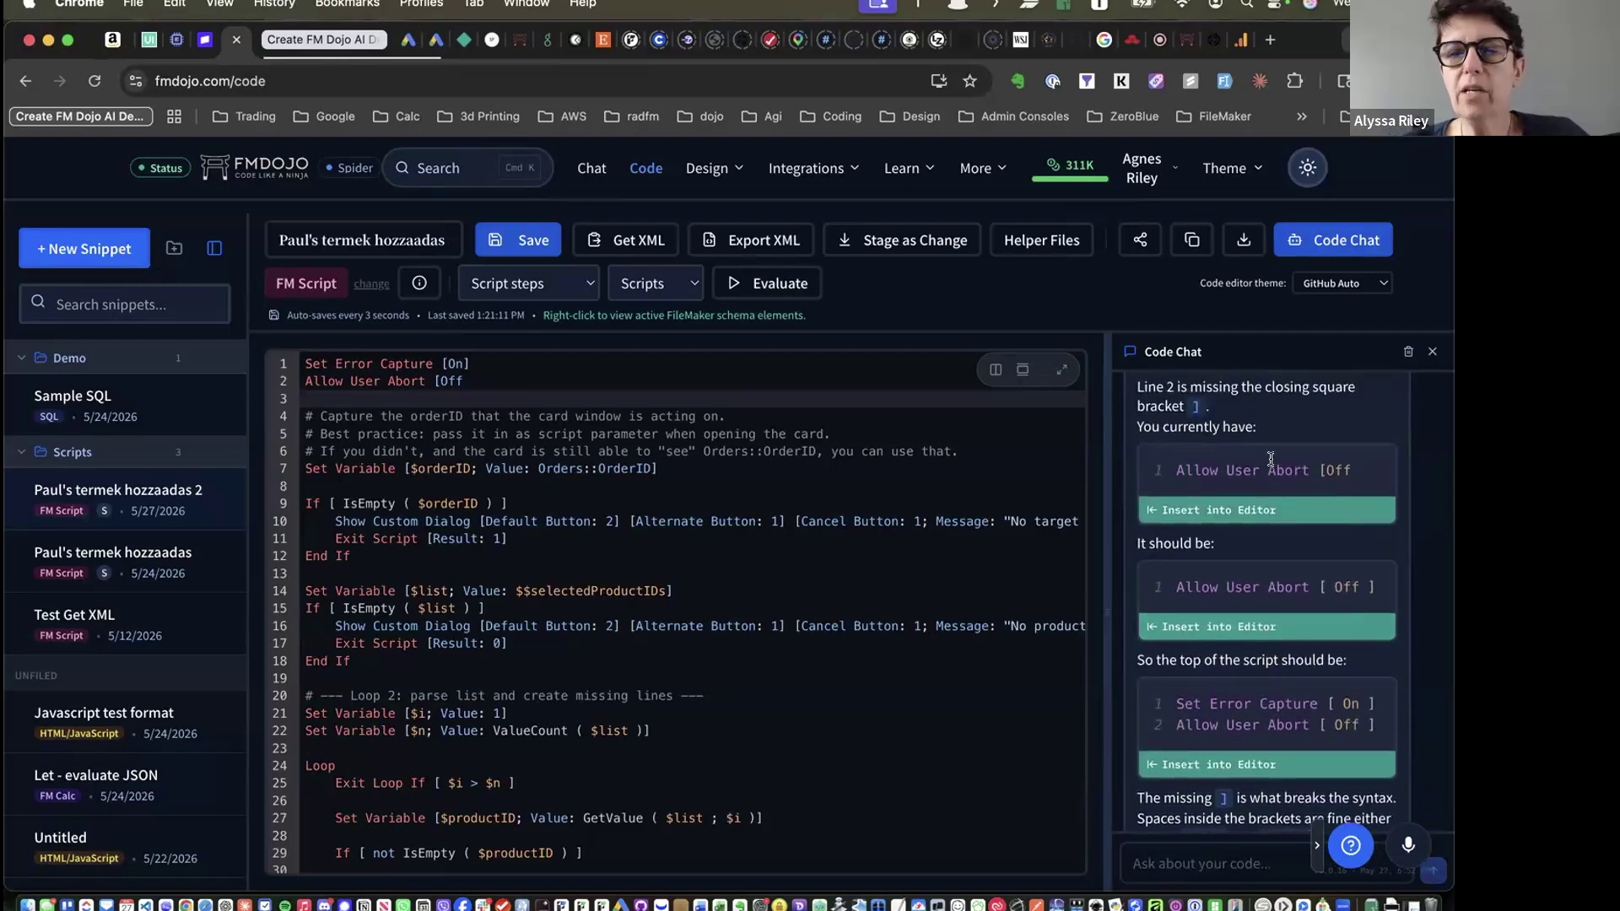
{"action": "scroll", "coordinate": [1271, 459], "scroll_direction": "up", "scroll_amount": 1}
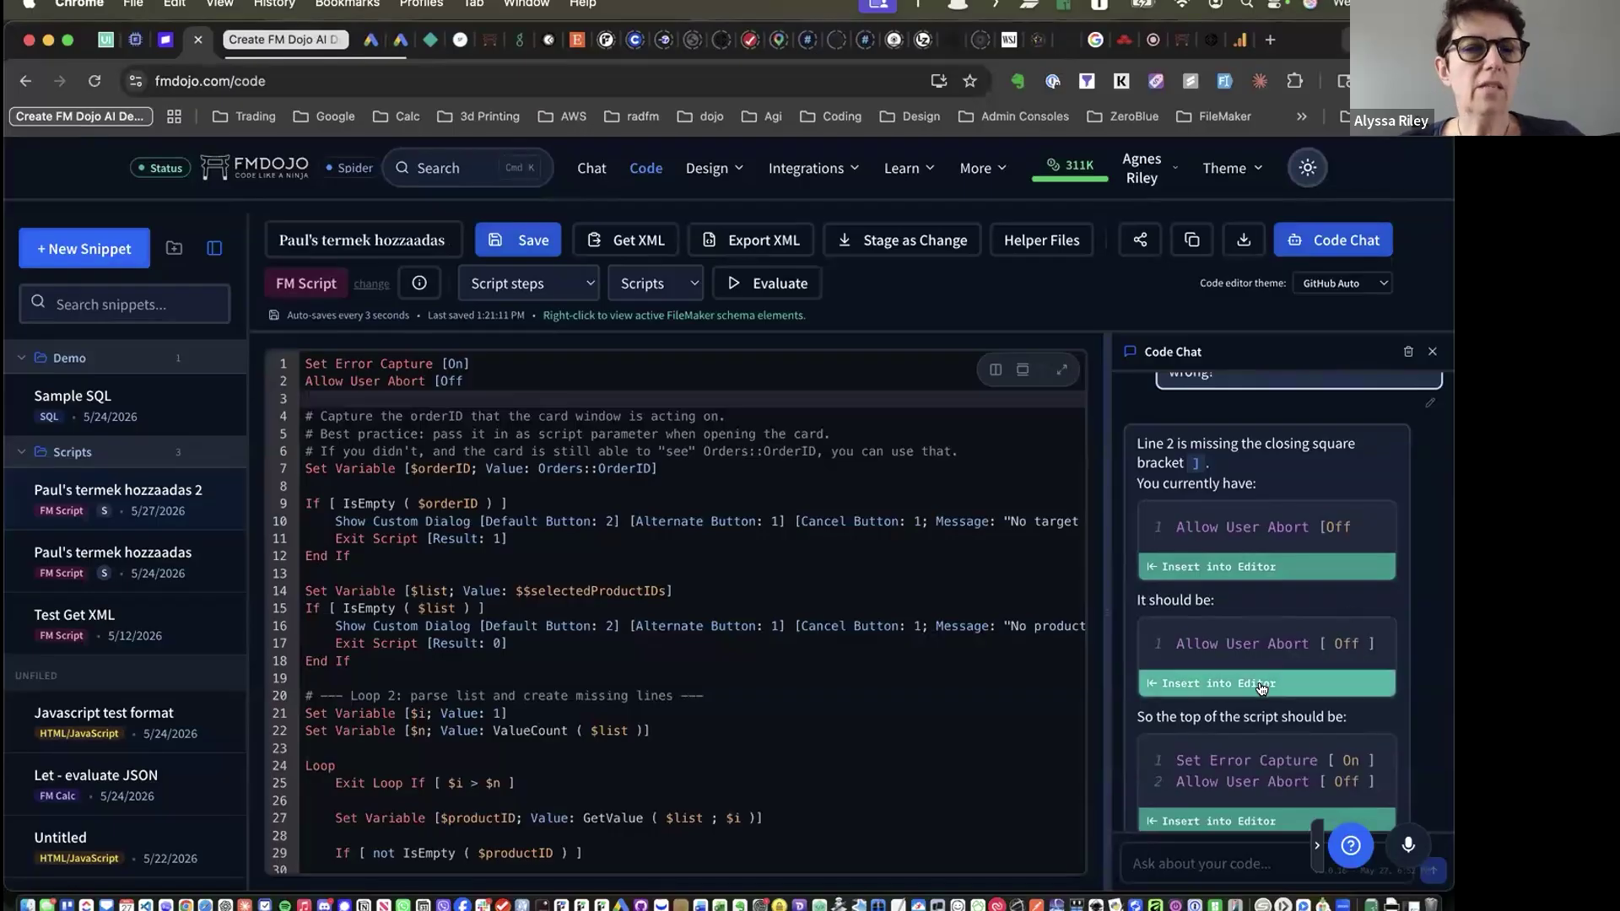
{"action": "left_click", "coordinate": [1358, 675]}
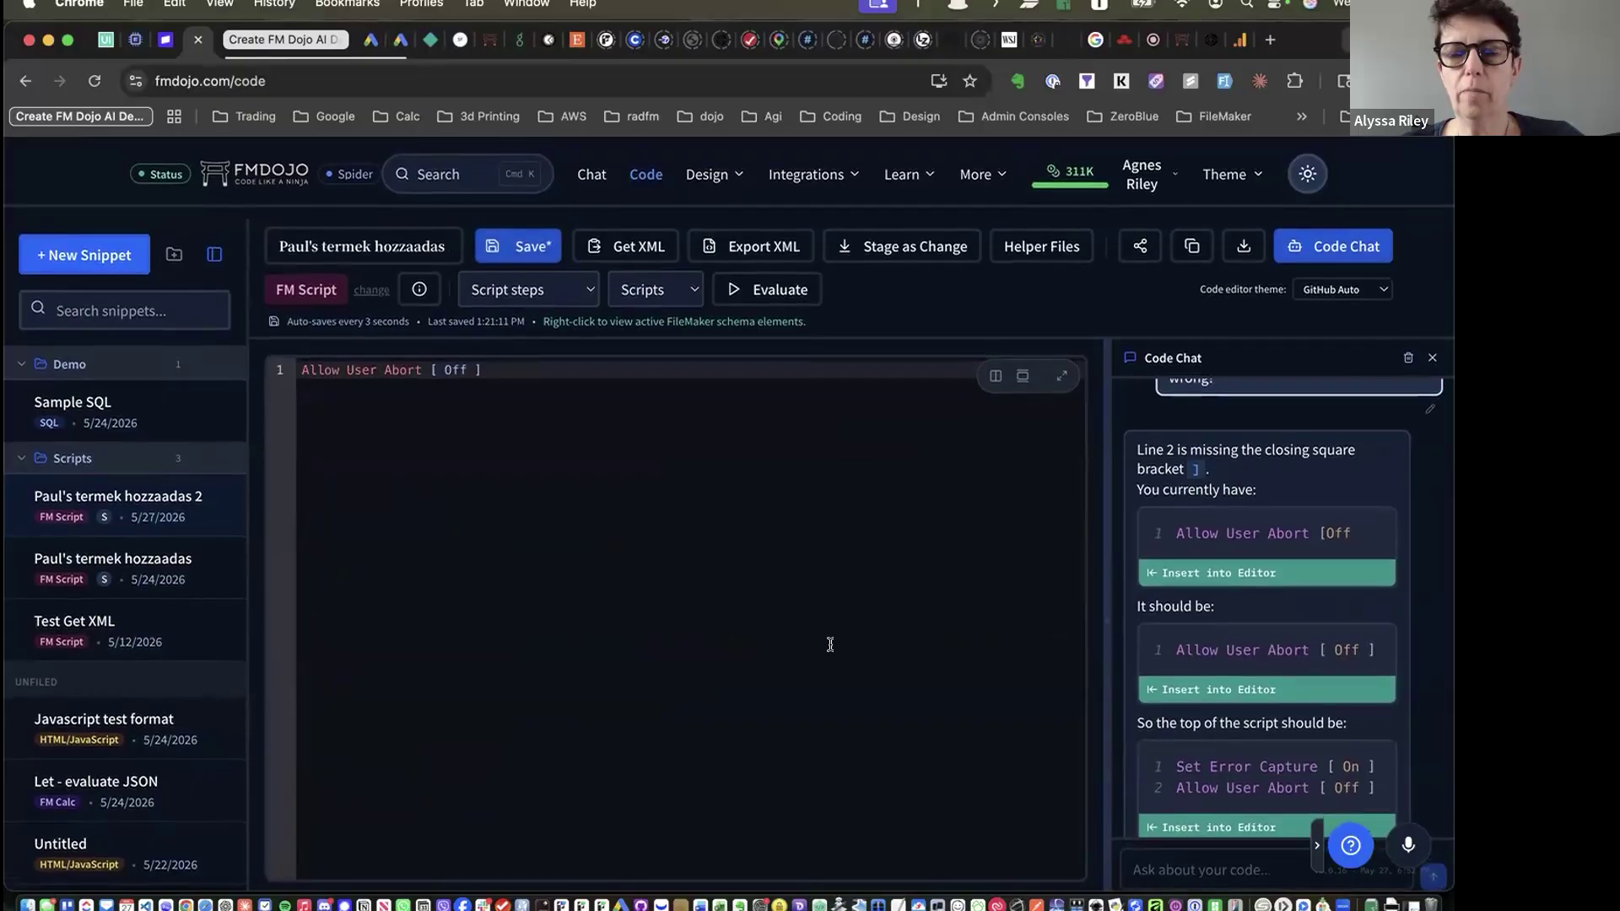
Undo the insertion with Cmd+Z to restore the full original script
{"action": "scroll", "coordinate": [1266, 675], "scroll_direction": "down", "scroll_amount": 3}
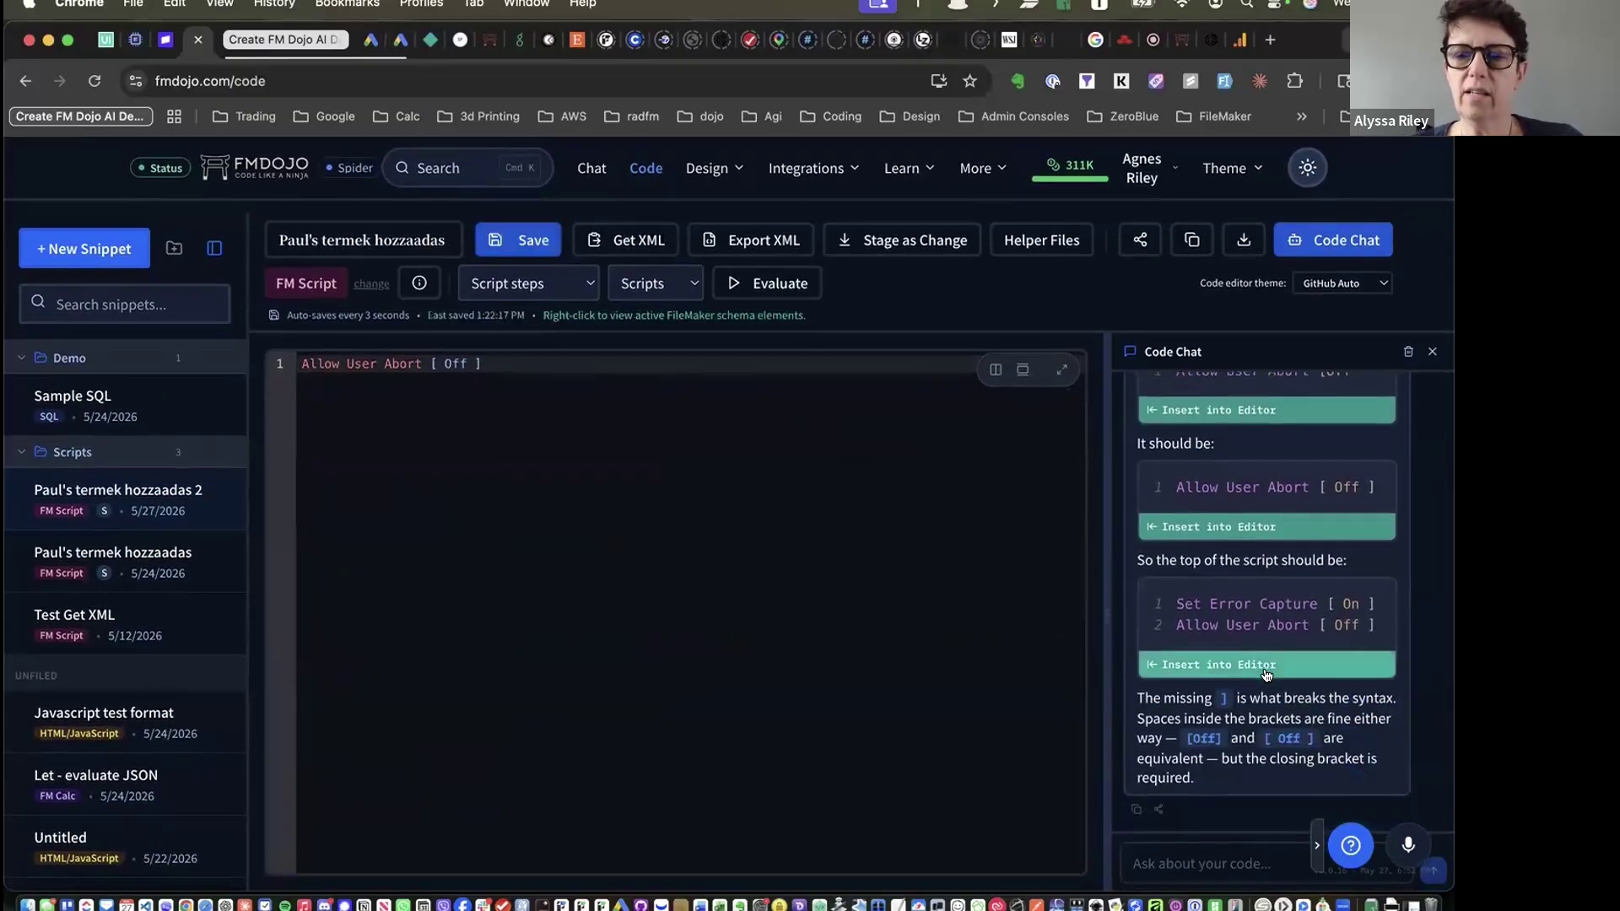
{"action": "scroll", "coordinate": [1267, 676], "scroll_direction": "up", "scroll_amount": 5}
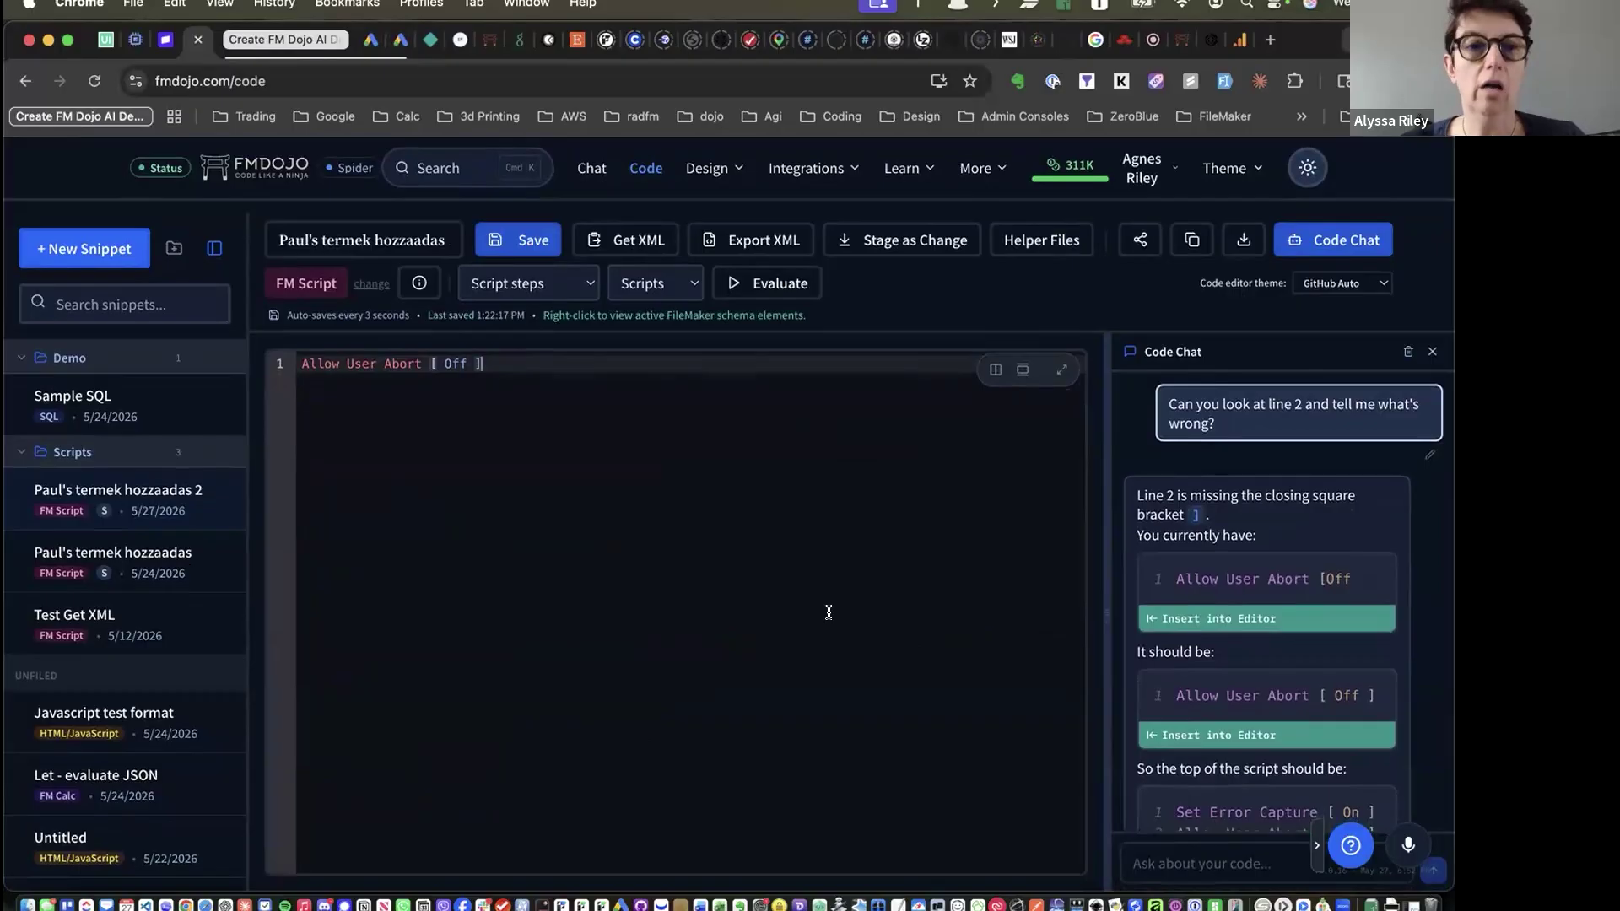
{"action": "key", "text": "super+z"}
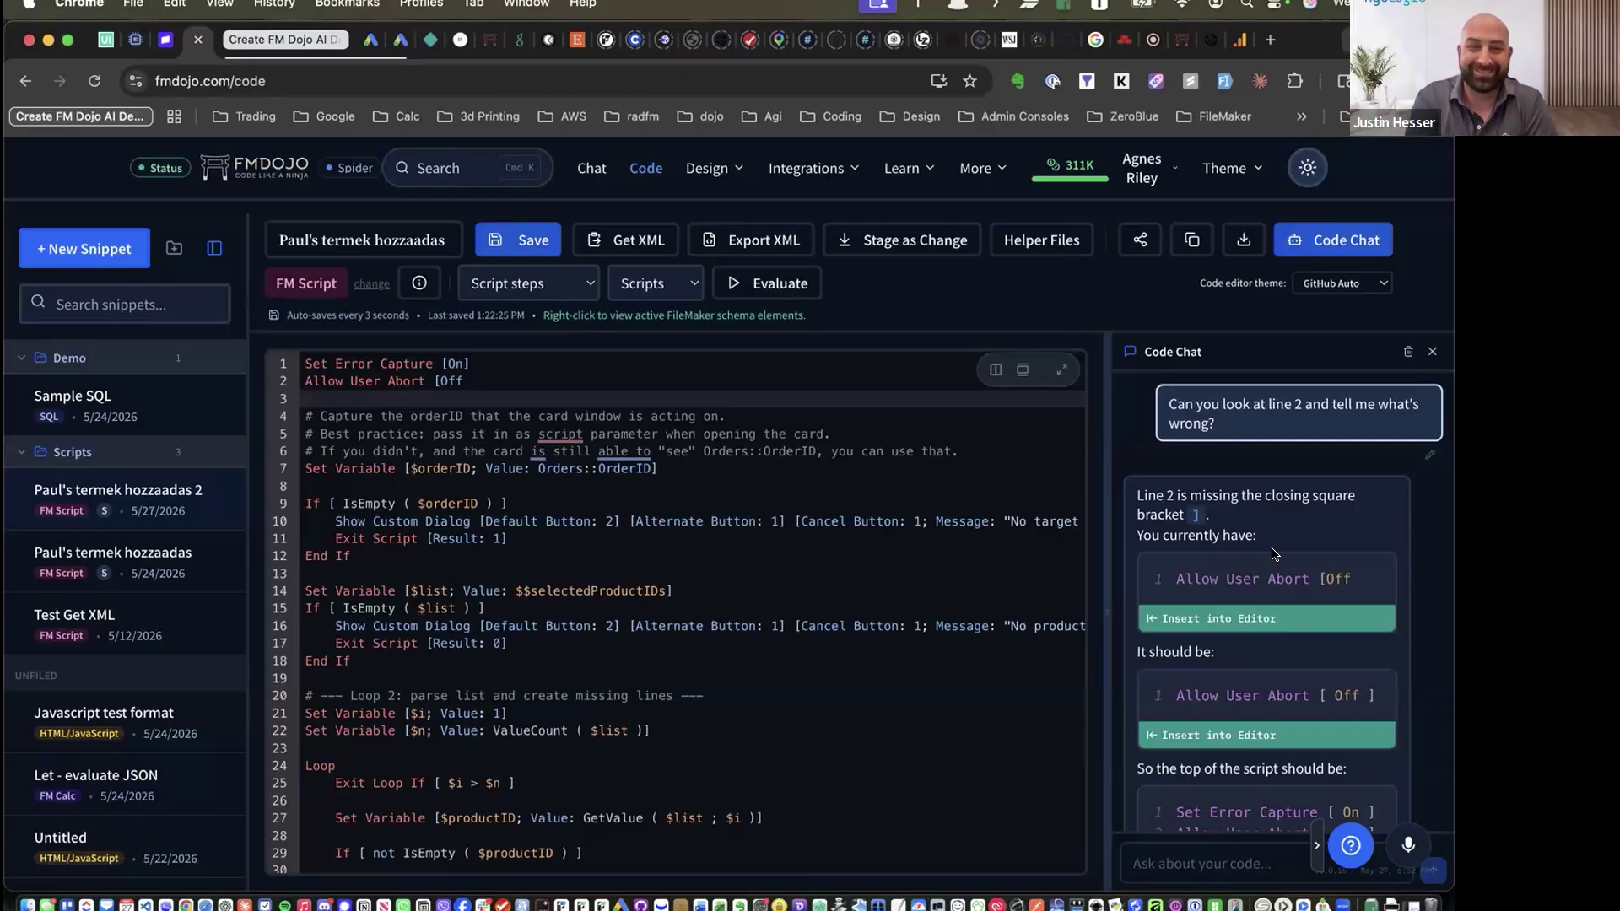
{"action": "scroll", "coordinate": [1242, 560], "scroll_direction": "down", "scroll_amount": 3}
{"action": "scroll", "coordinate": [1242, 560], "scroll_direction": "down", "scroll_amount": 1}
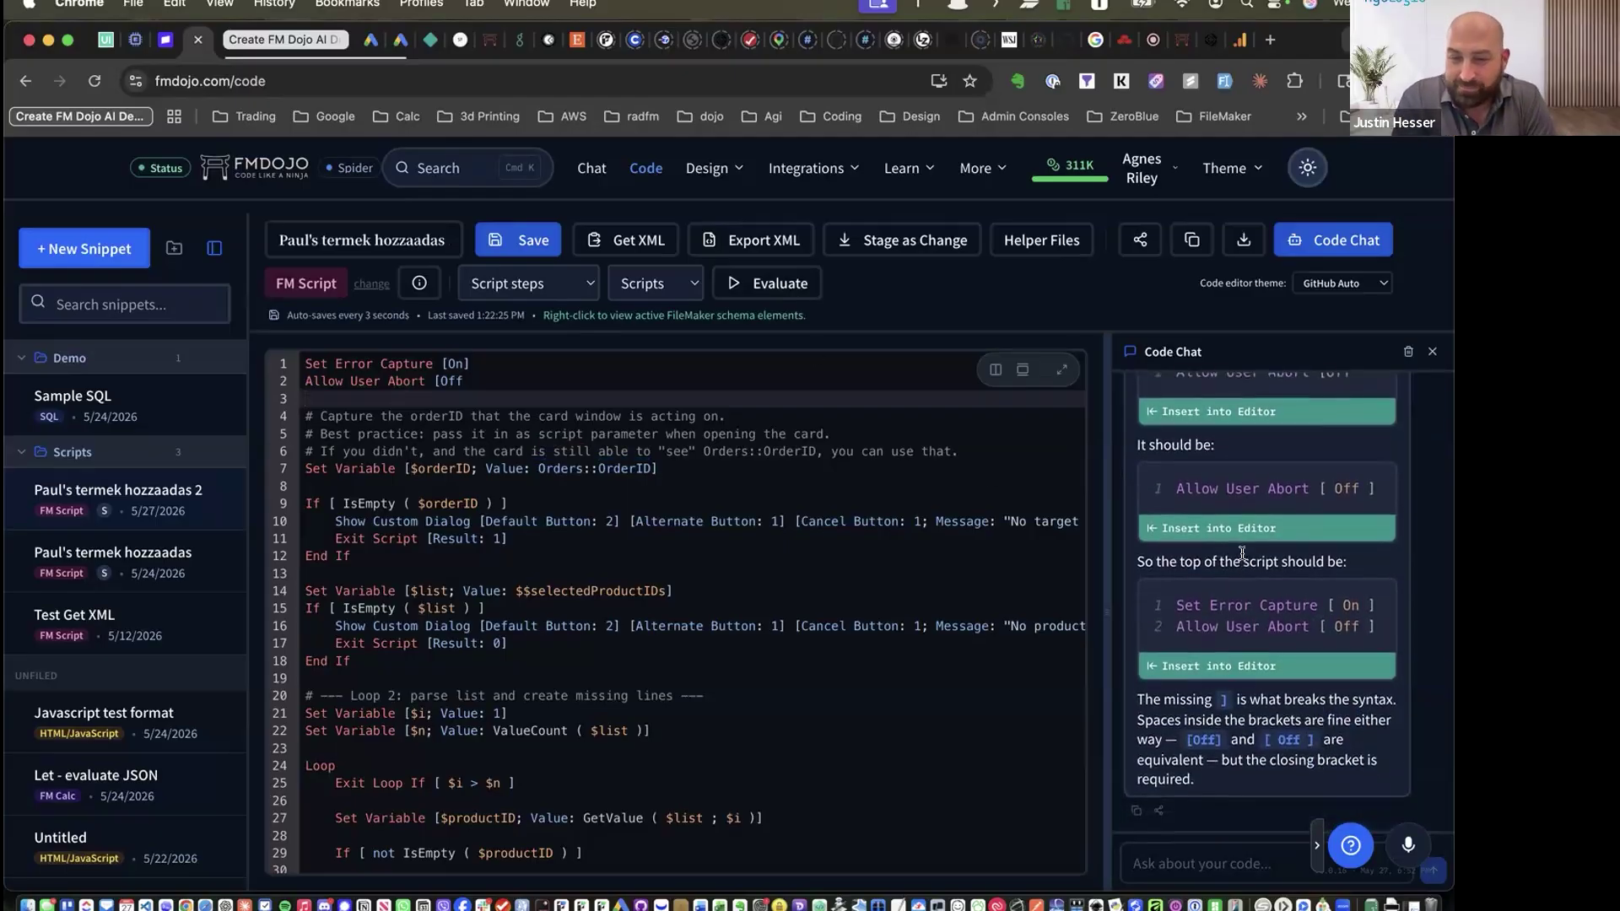
{"action": "scroll", "coordinate": [1243, 559], "scroll_direction": "up", "scroll_amount": 4}
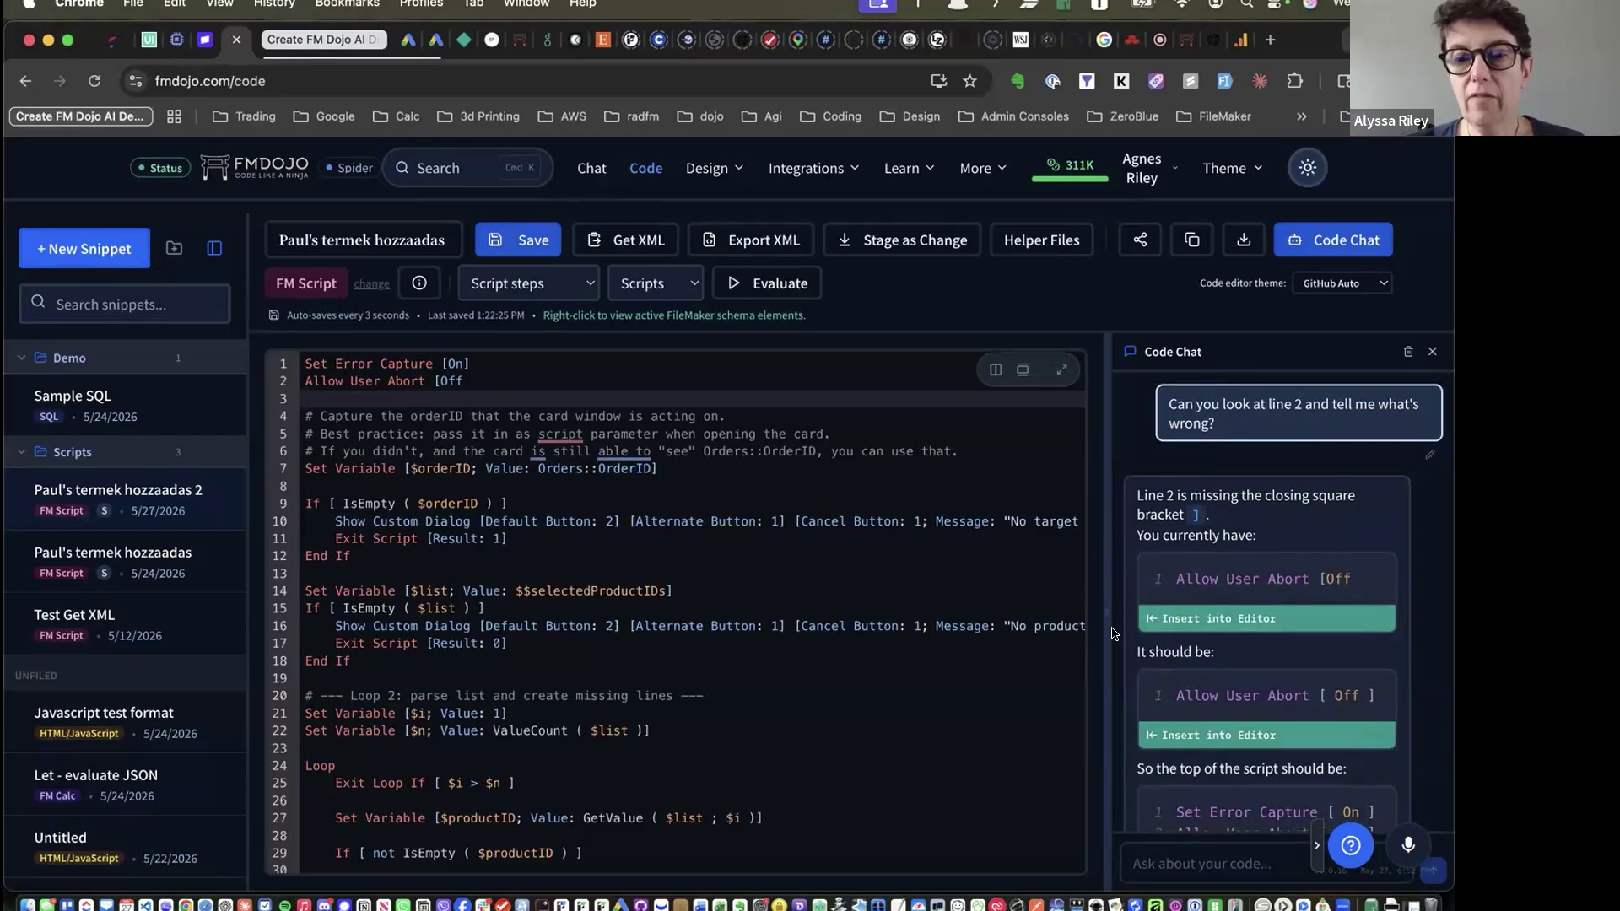
Drag the editor/Code Chat divider leftward to give the chat panel more width
{"action": "left_click_drag", "start_coordinate": [1104, 617], "coordinate": [1009, 612]}
{"action": "left_click_drag", "start_coordinate": [1188, 610], "coordinate": [1089, 620]}
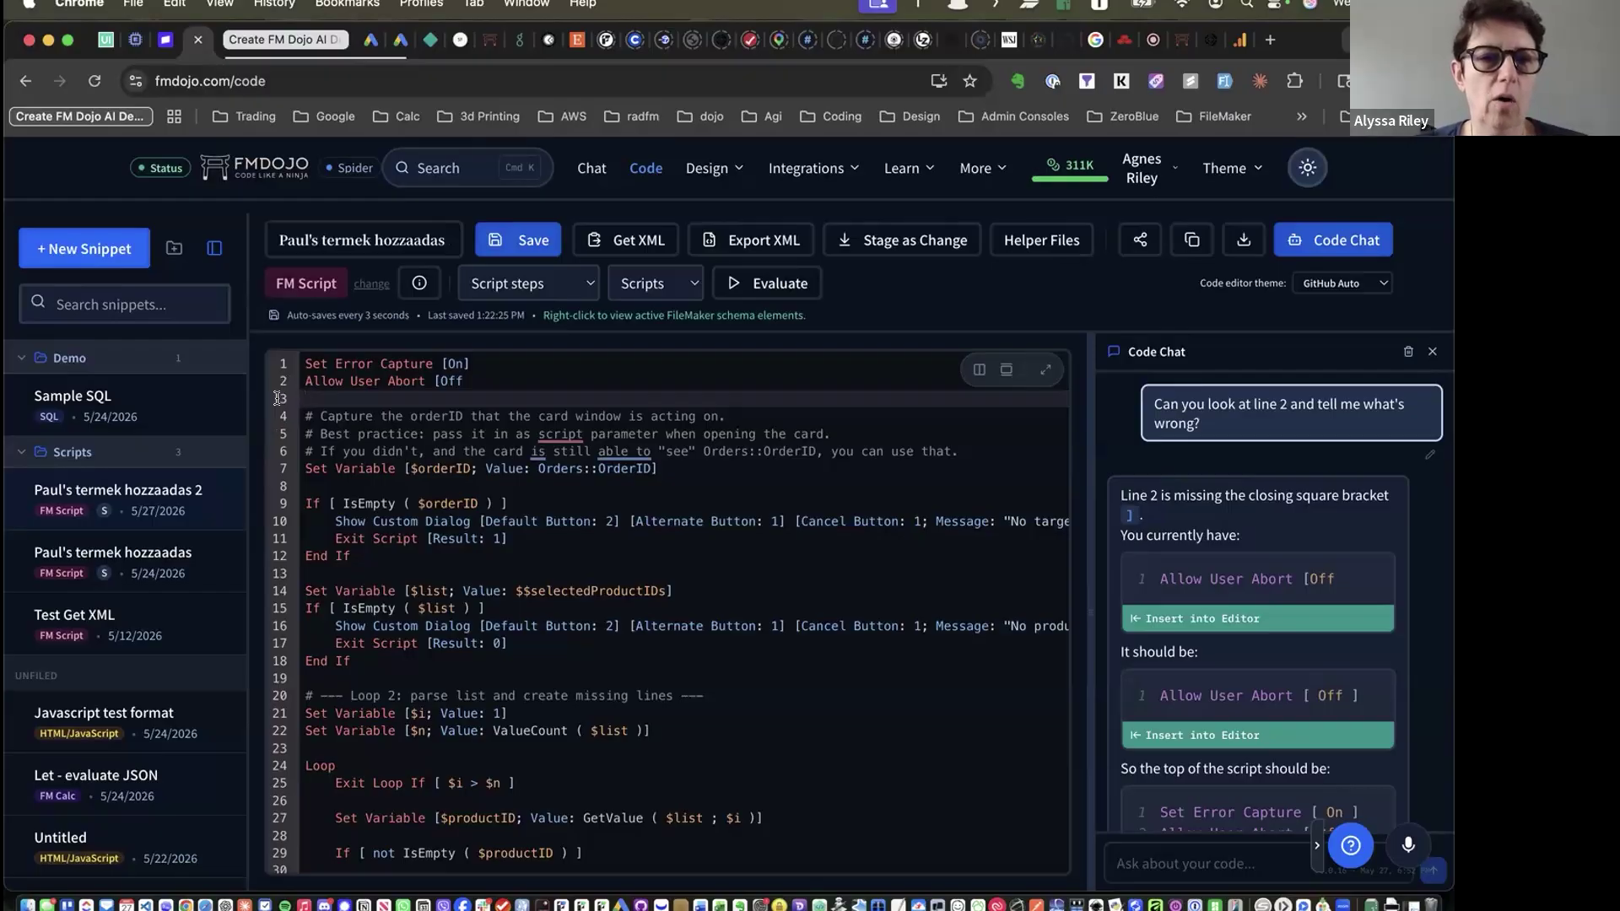
Insert blank lines at line 3, just below 'Allow User Abort [Off'
{"action": "left_click_drag", "start_coordinate": [304, 591], "coordinate": [360, 659]}
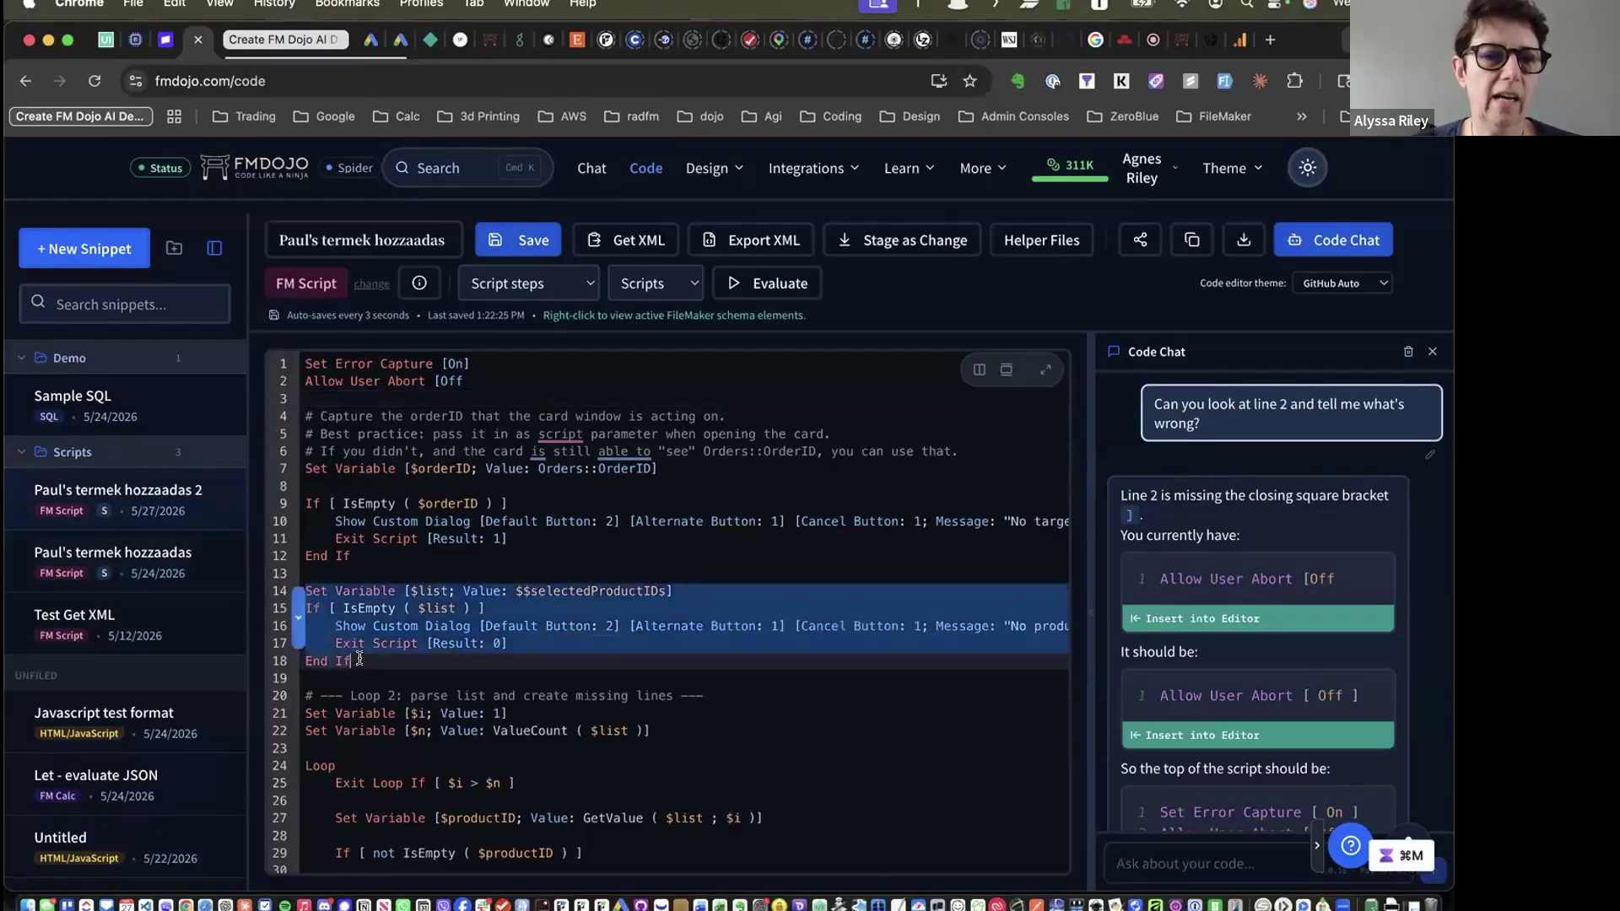
{"action": "left_click", "coordinate": [359, 659]}
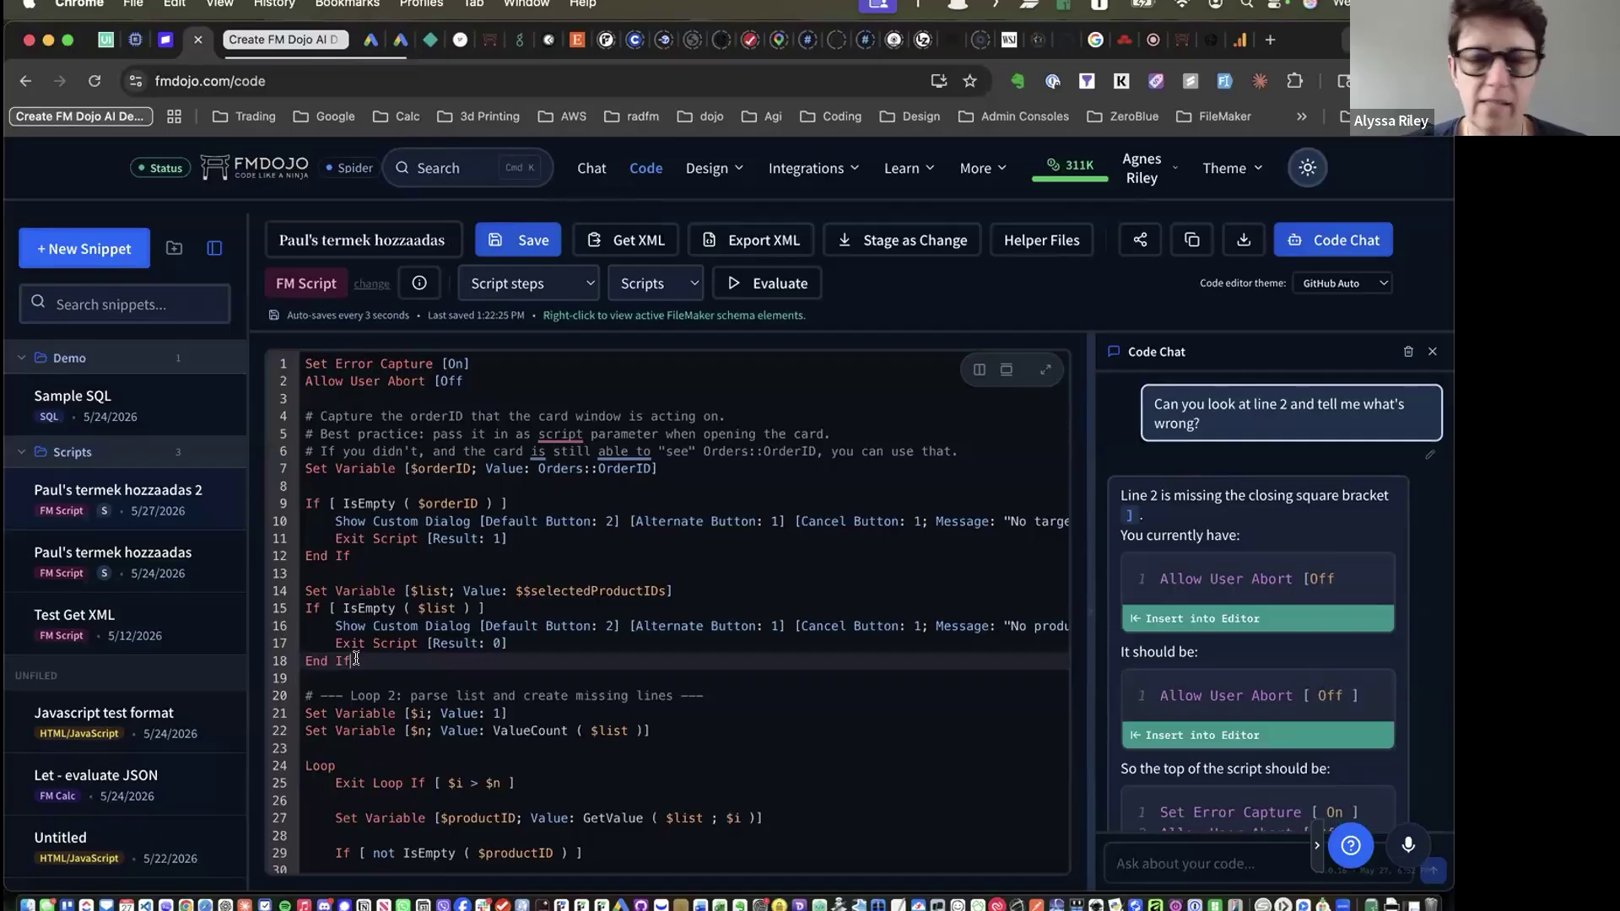
{"action": "left_click", "coordinate": [546, 505]}
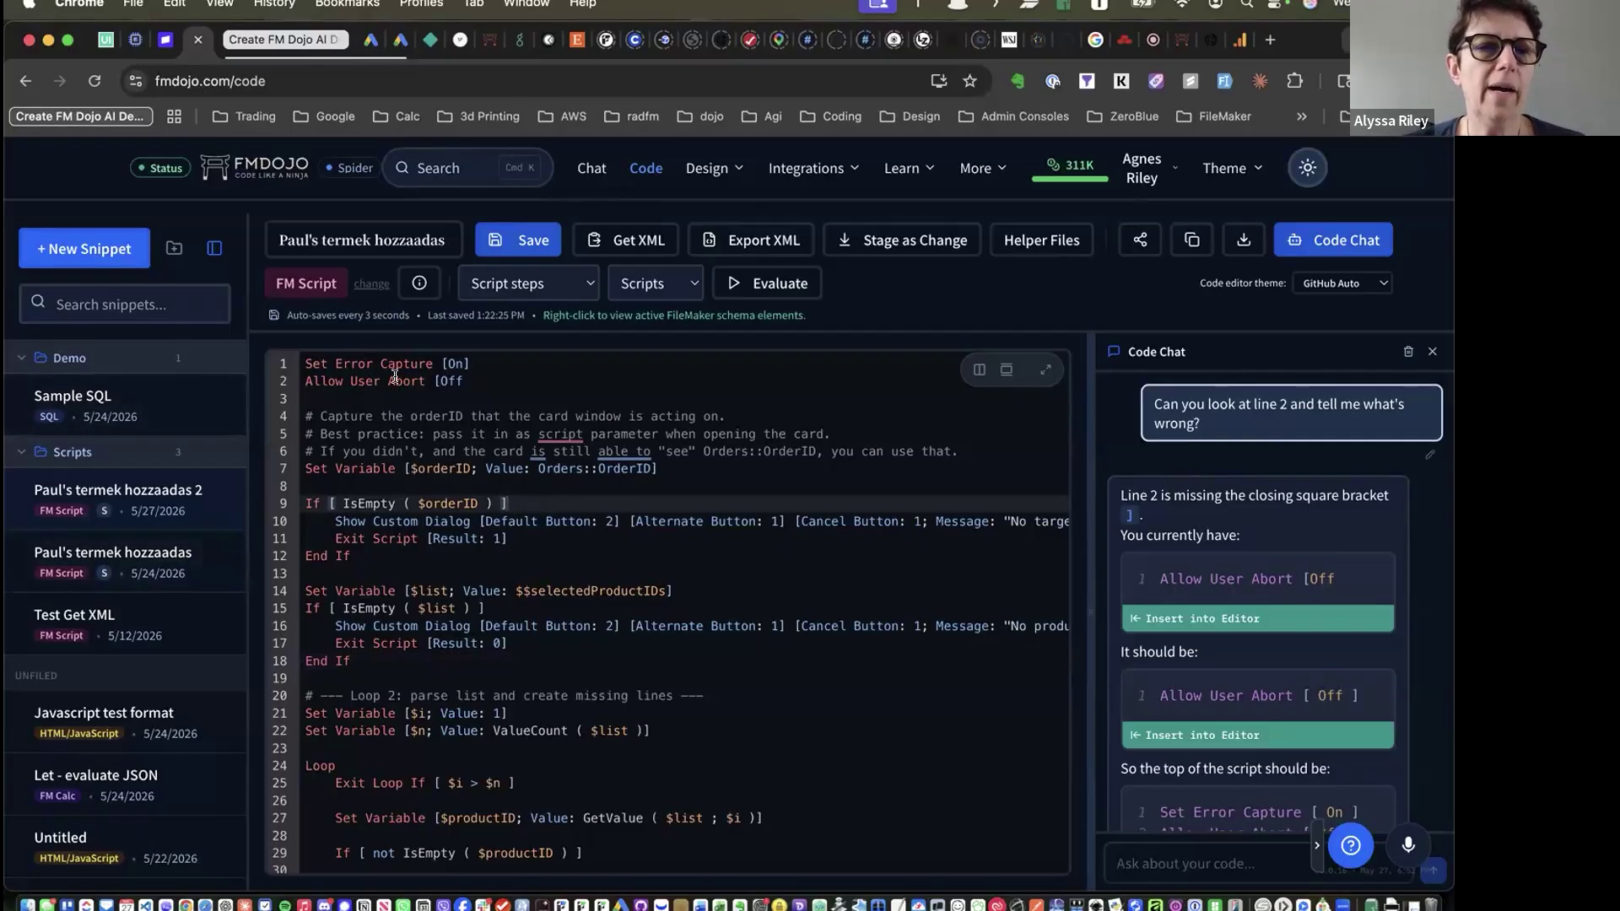
{"action": "left_click", "coordinate": [357, 391]}
{"action": "key", "text": "Return"}
{"action": "key", "text": "Return"}
{"action": "key", "text": "Return"}
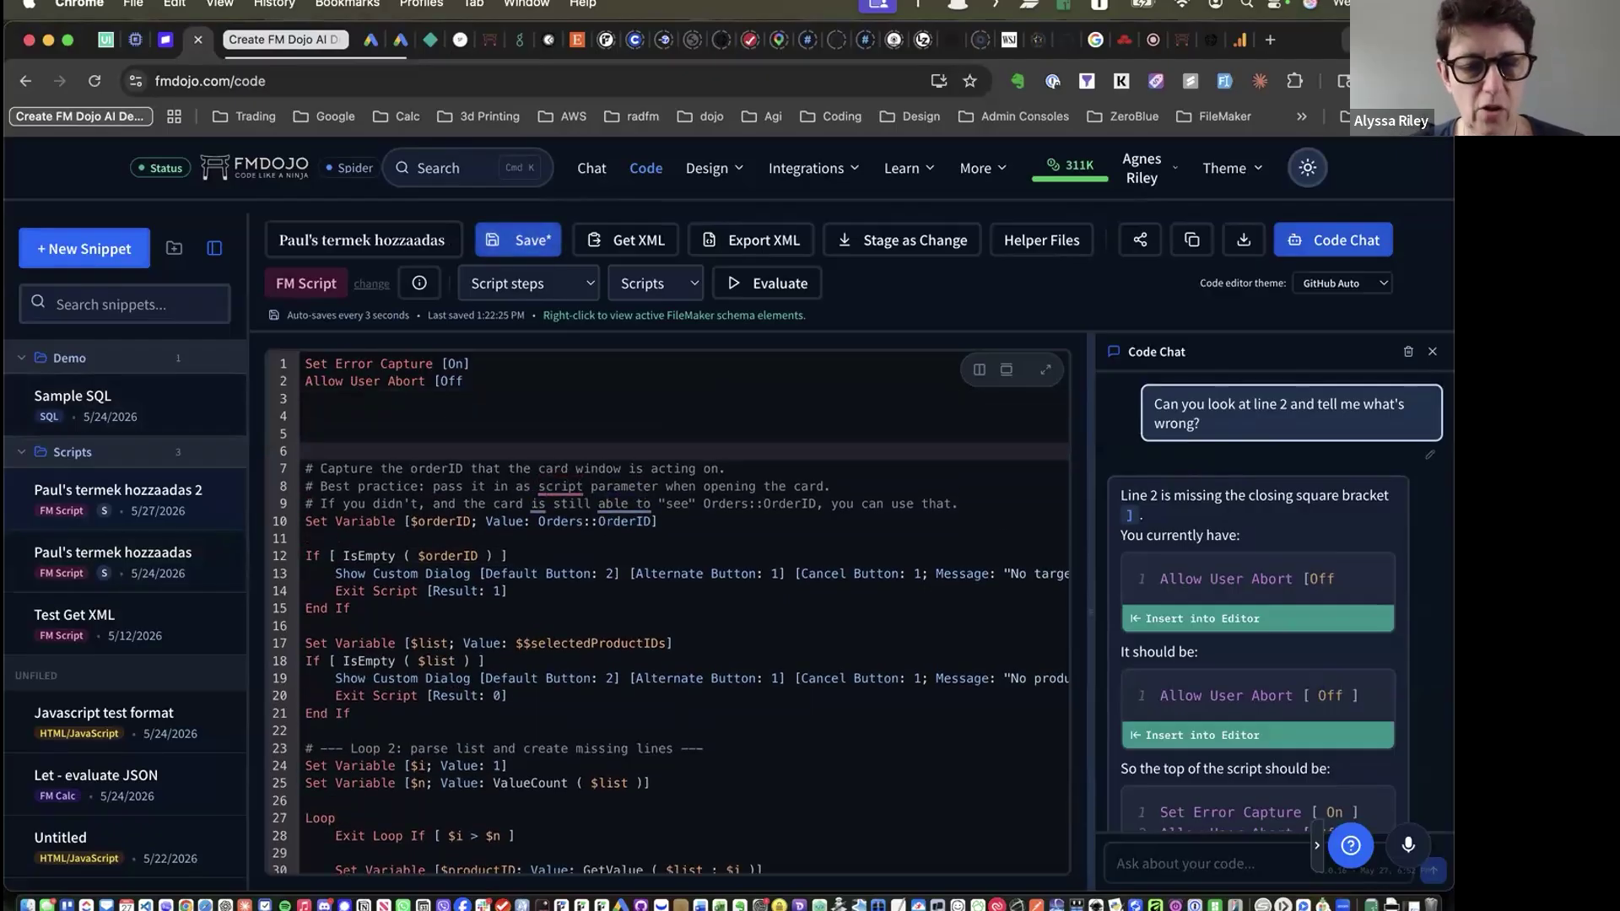
On line 6, try Select All and F, then settle on 'D' to show Delete step suggestions
{"action": "type", "text": "Set"}
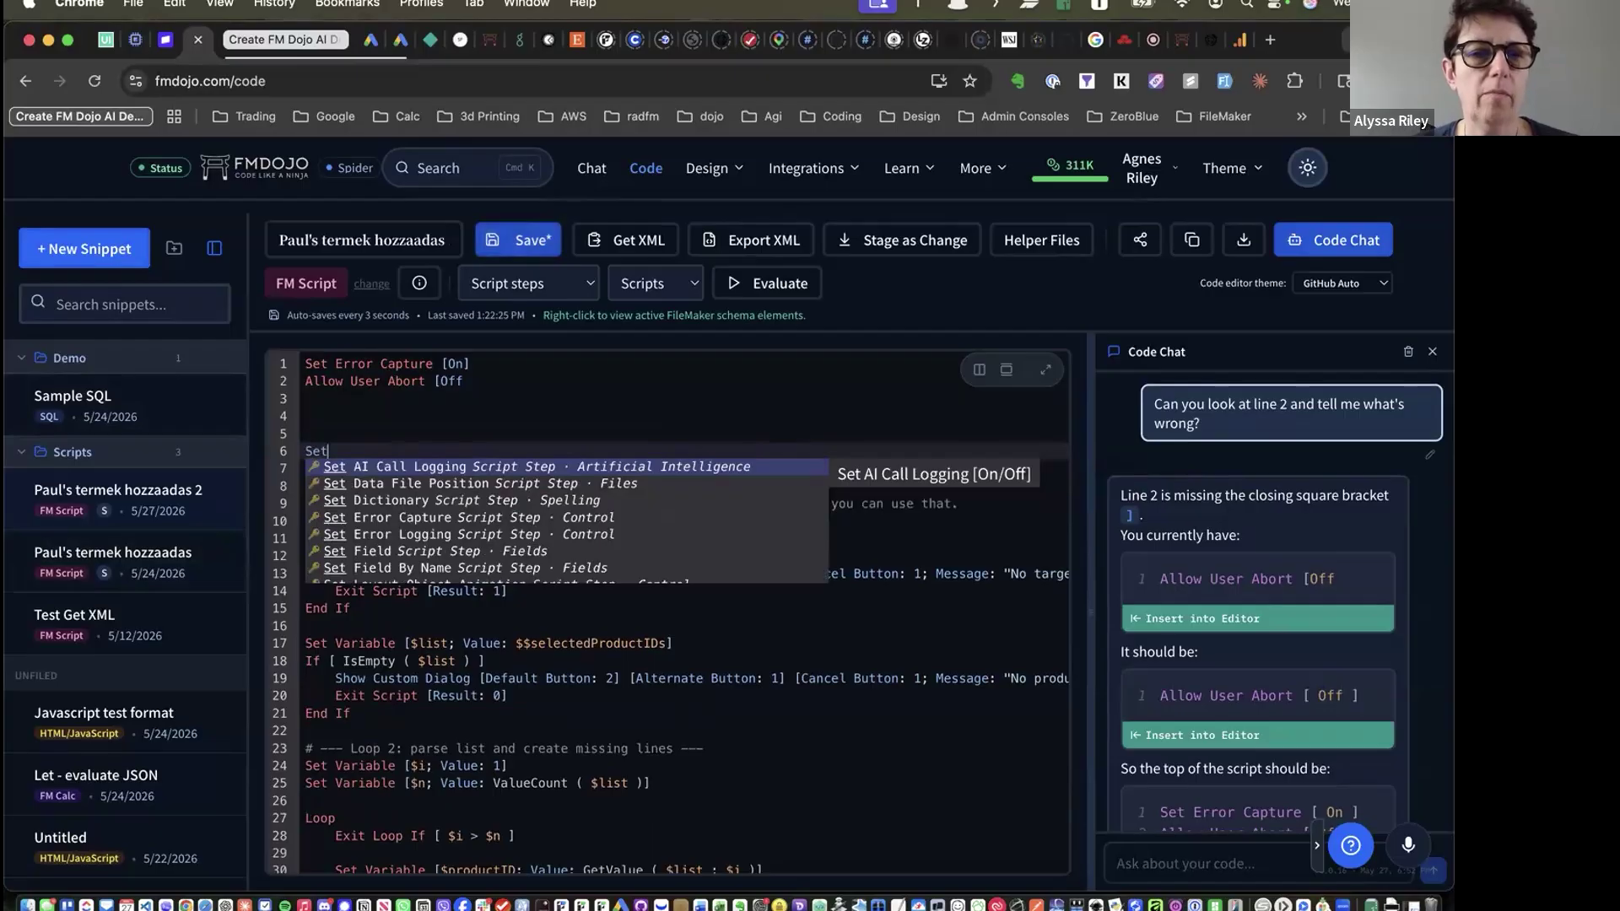
{"action": "scroll", "coordinate": [415, 528], "scroll_direction": "down", "scroll_amount": 2}
{"action": "scroll", "coordinate": [416, 529], "scroll_direction": "down", "scroll_amount": 5}
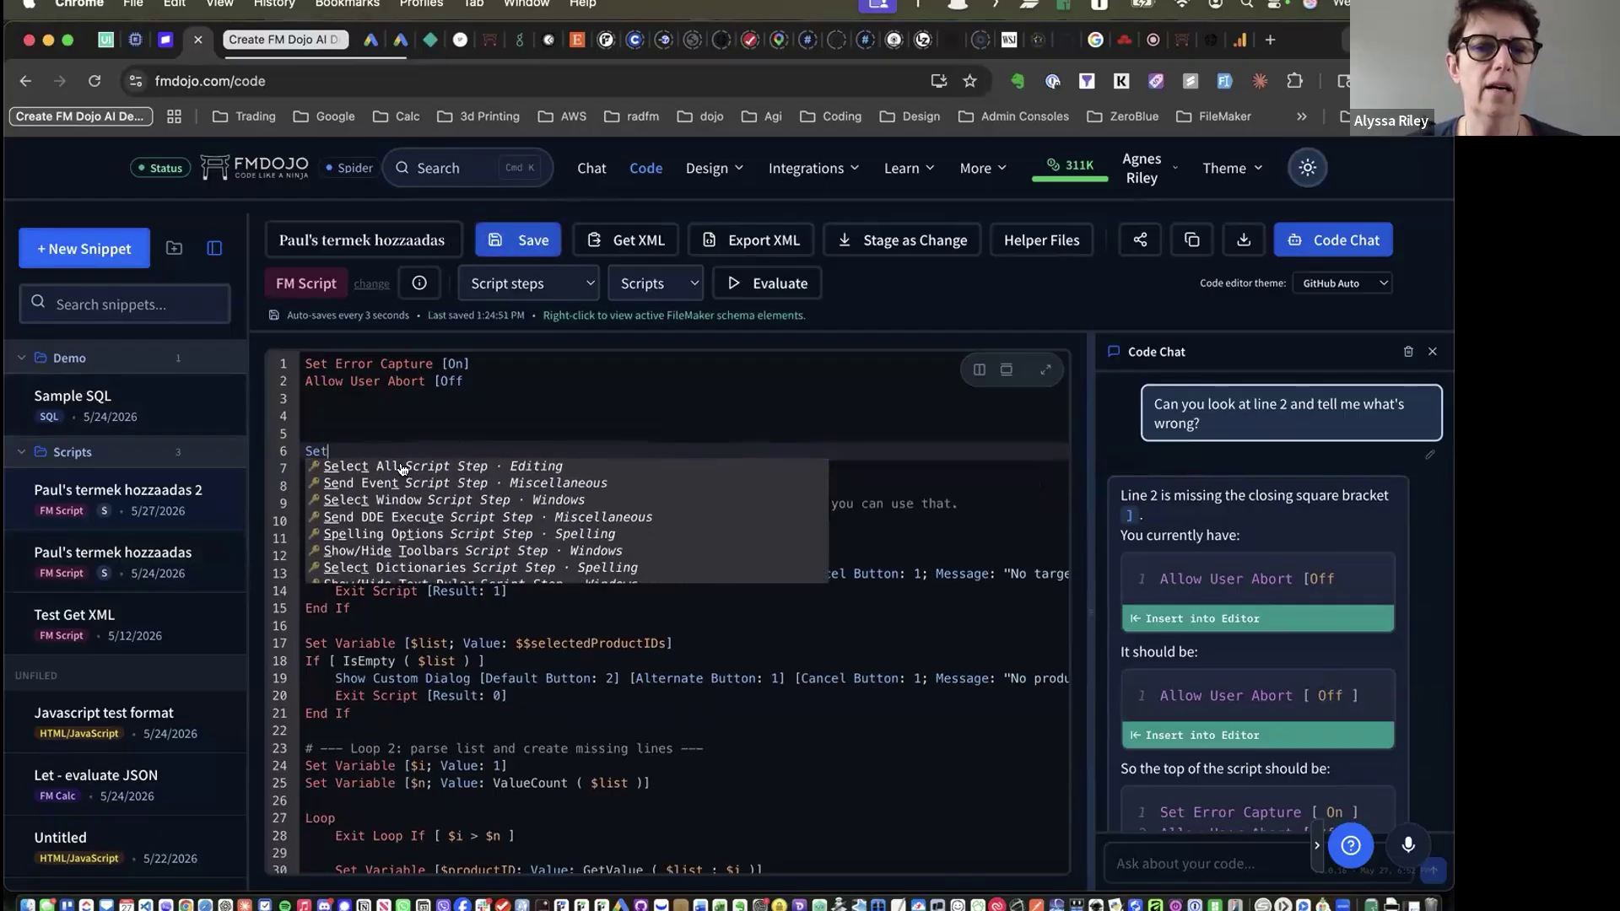
{"action": "left_click", "coordinate": [420, 468]}
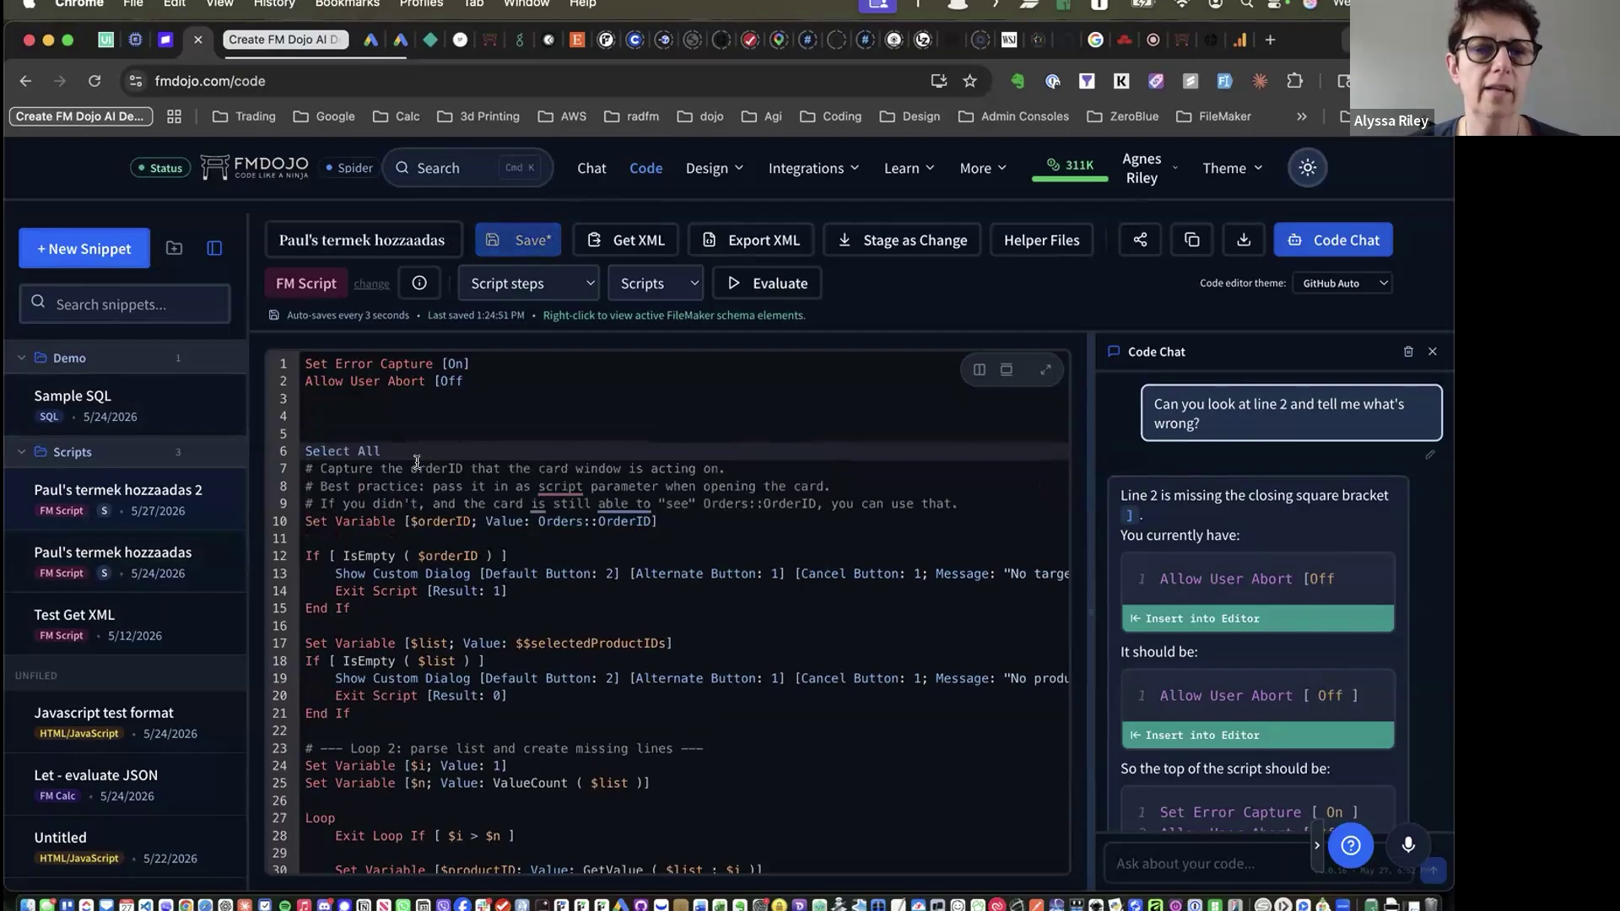
{"action": "key", "text": "BackSpace"}
{"action": "key", "text": "BackSpace"}
{"action": "key", "text": "BackSpace"}
{"action": "key", "text": "BackSpace"}
{"action": "key", "text": "BackSpace"}
{"action": "key", "text": "BackSpace"}
{"action": "key", "text": "BackSpace"}
{"action": "key", "text": "BackSpace"}
{"action": "key", "text": "BackSpace"}
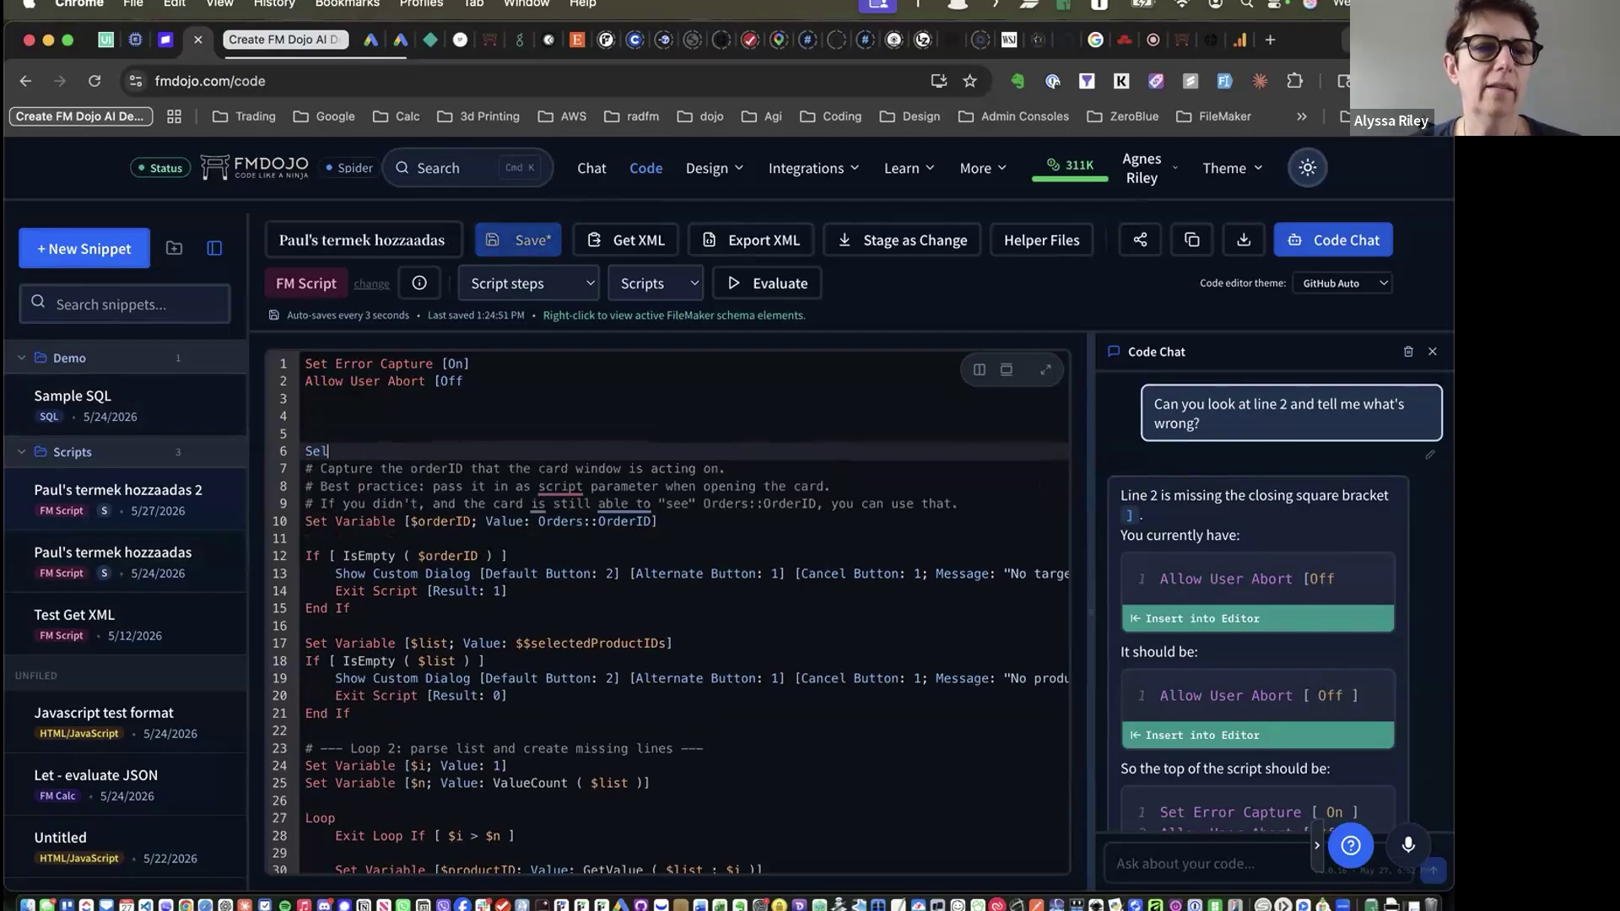
{"action": "key", "text": "BackSpace"}
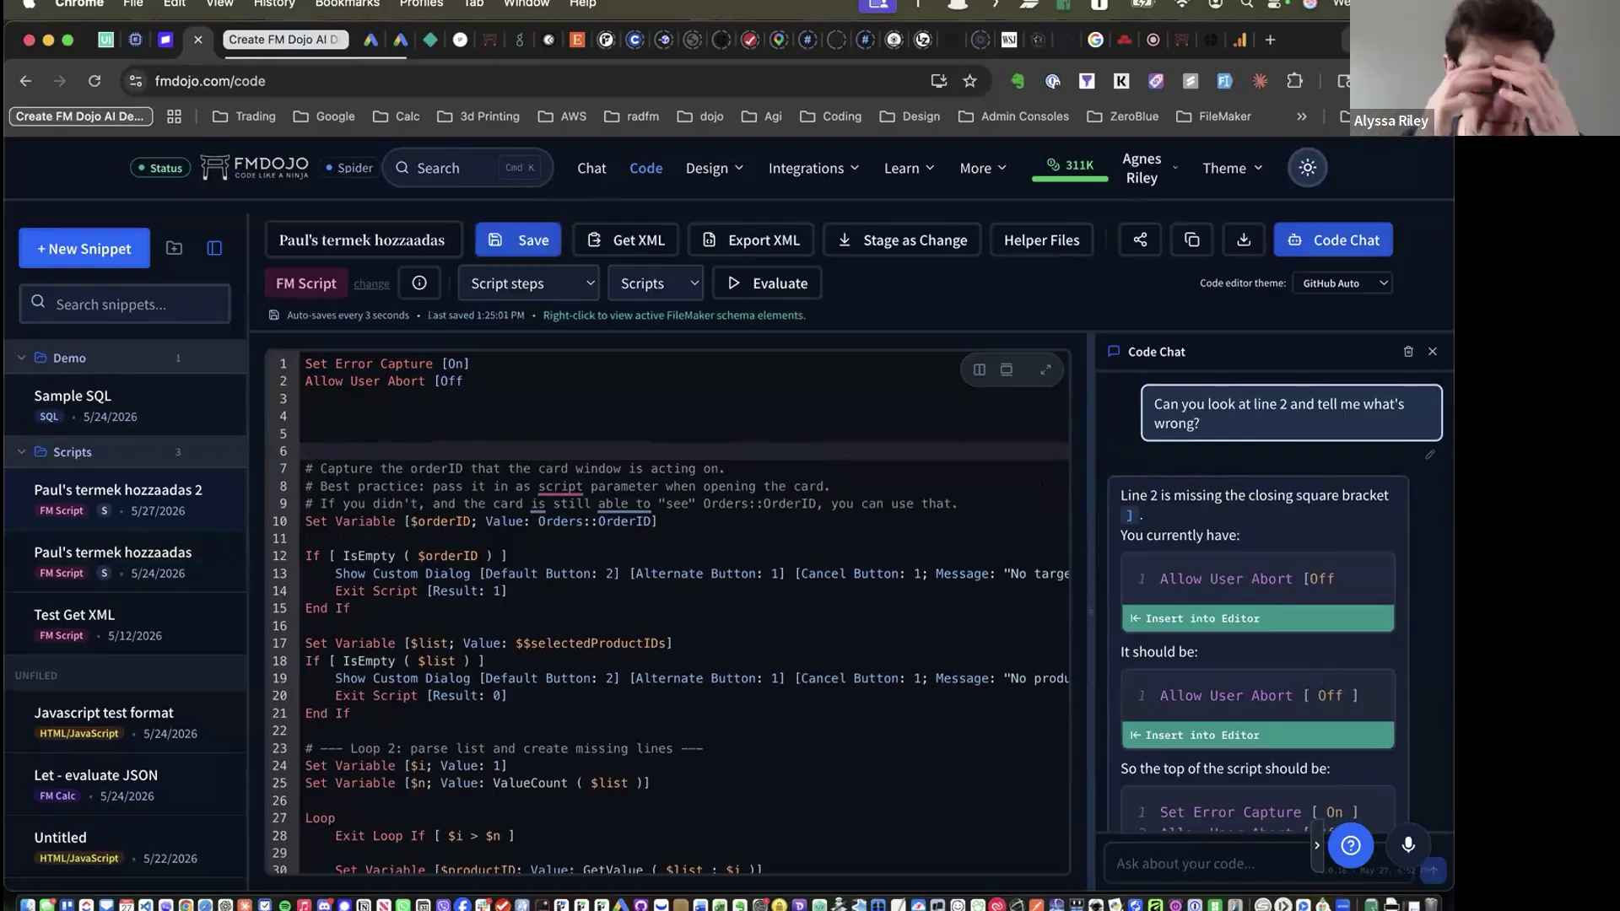
{"action": "type", "text": "F"}
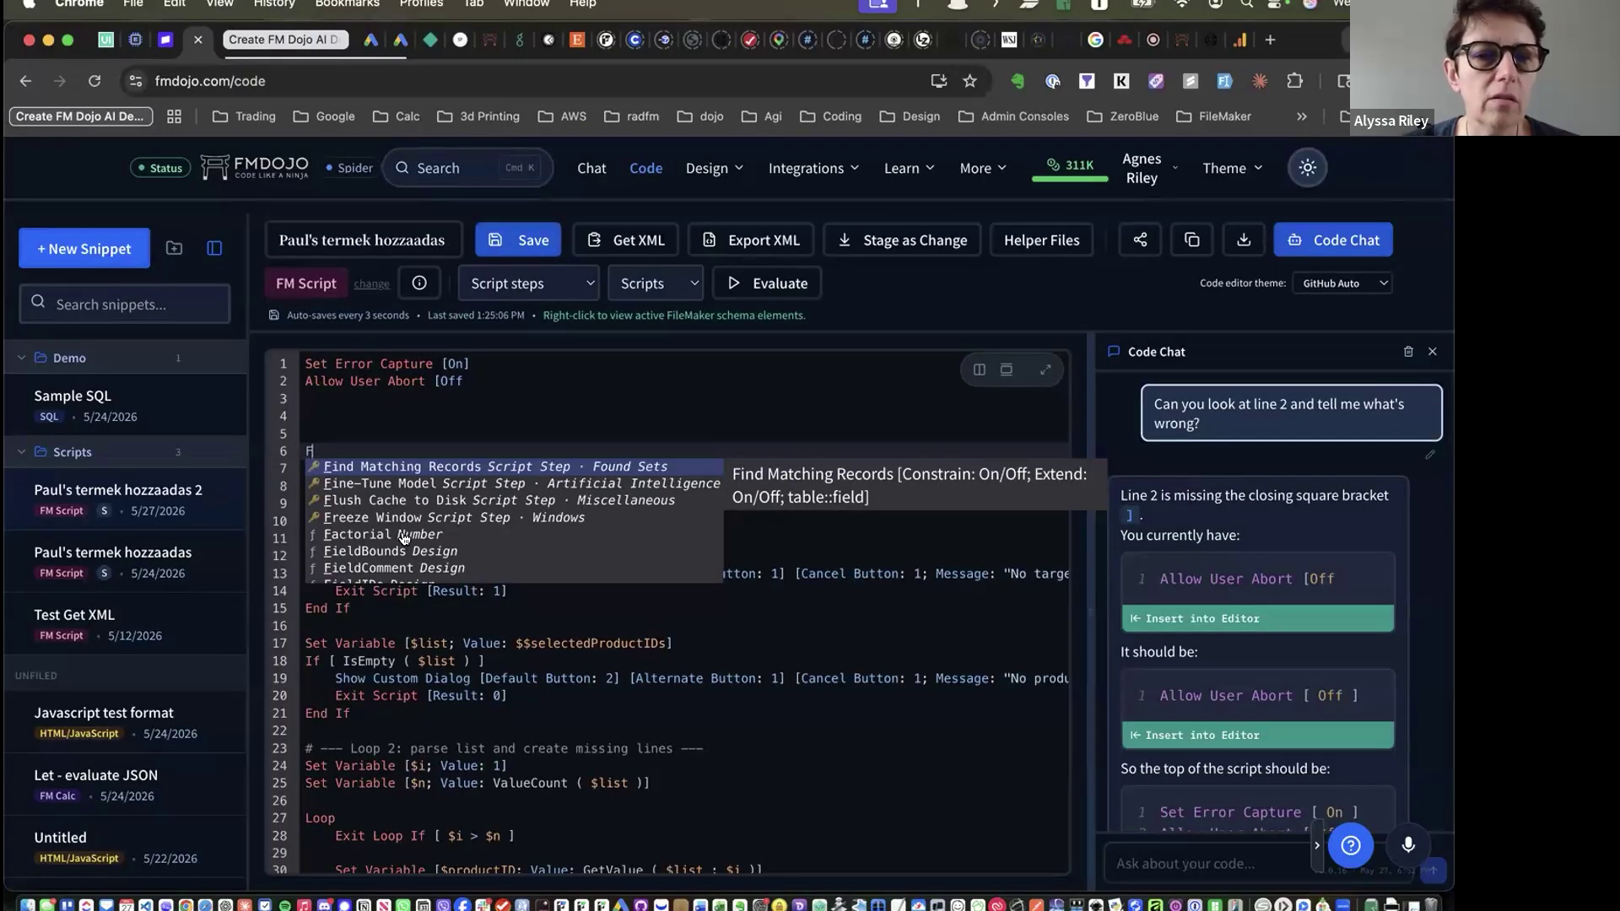
{"action": "scroll", "coordinate": [403, 538], "scroll_direction": "down", "scroll_amount": 3}
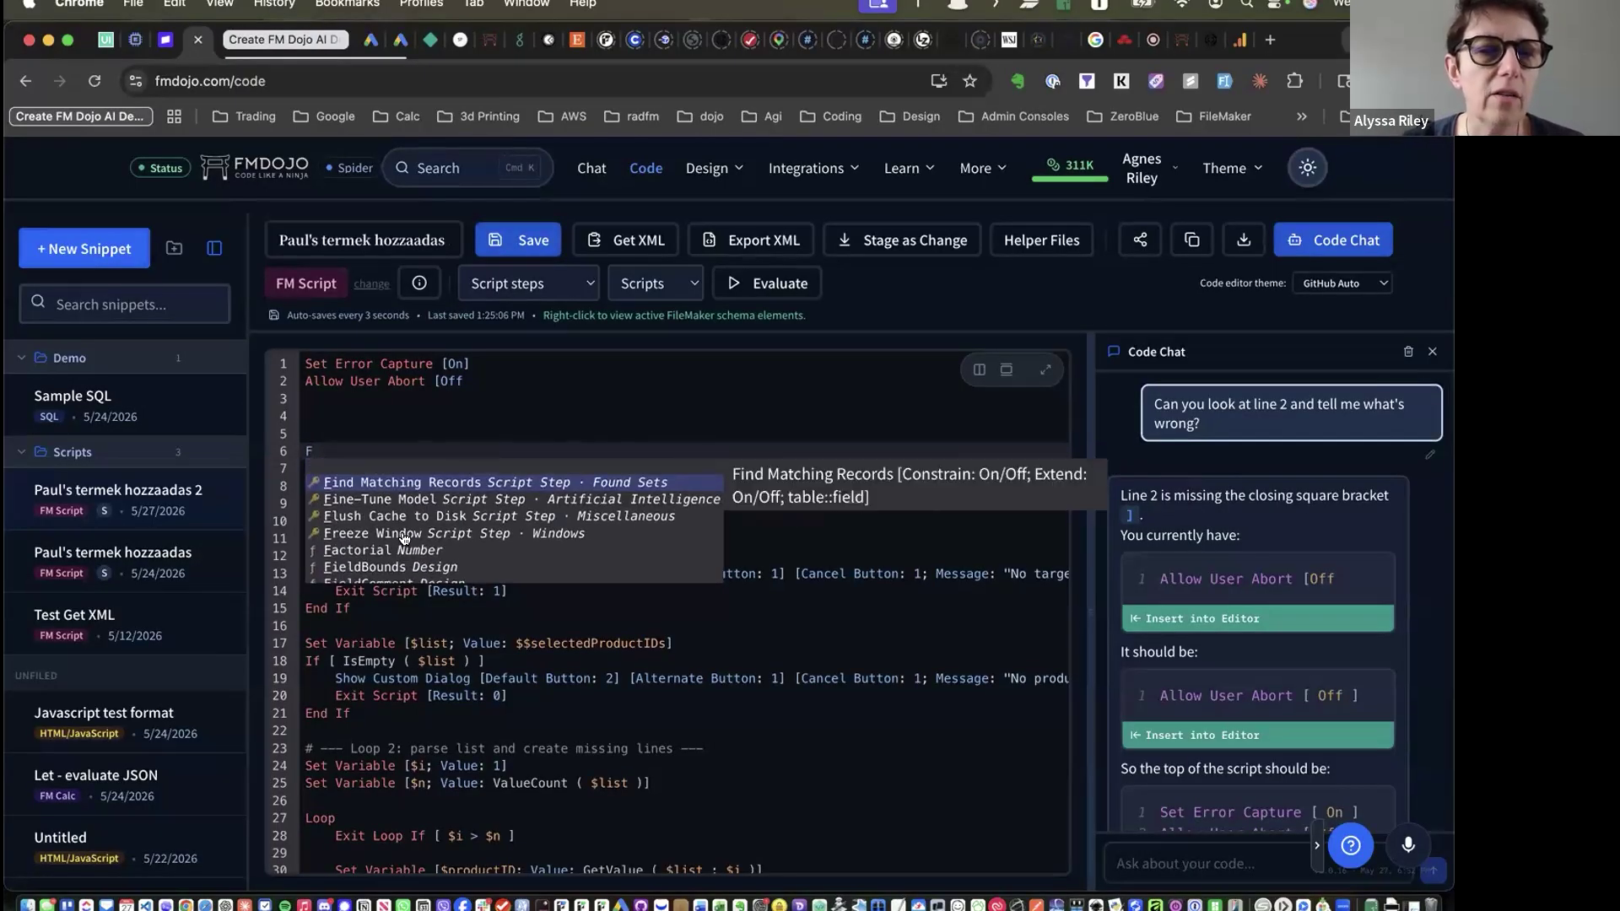
{"action": "key", "text": "BackSpace"}
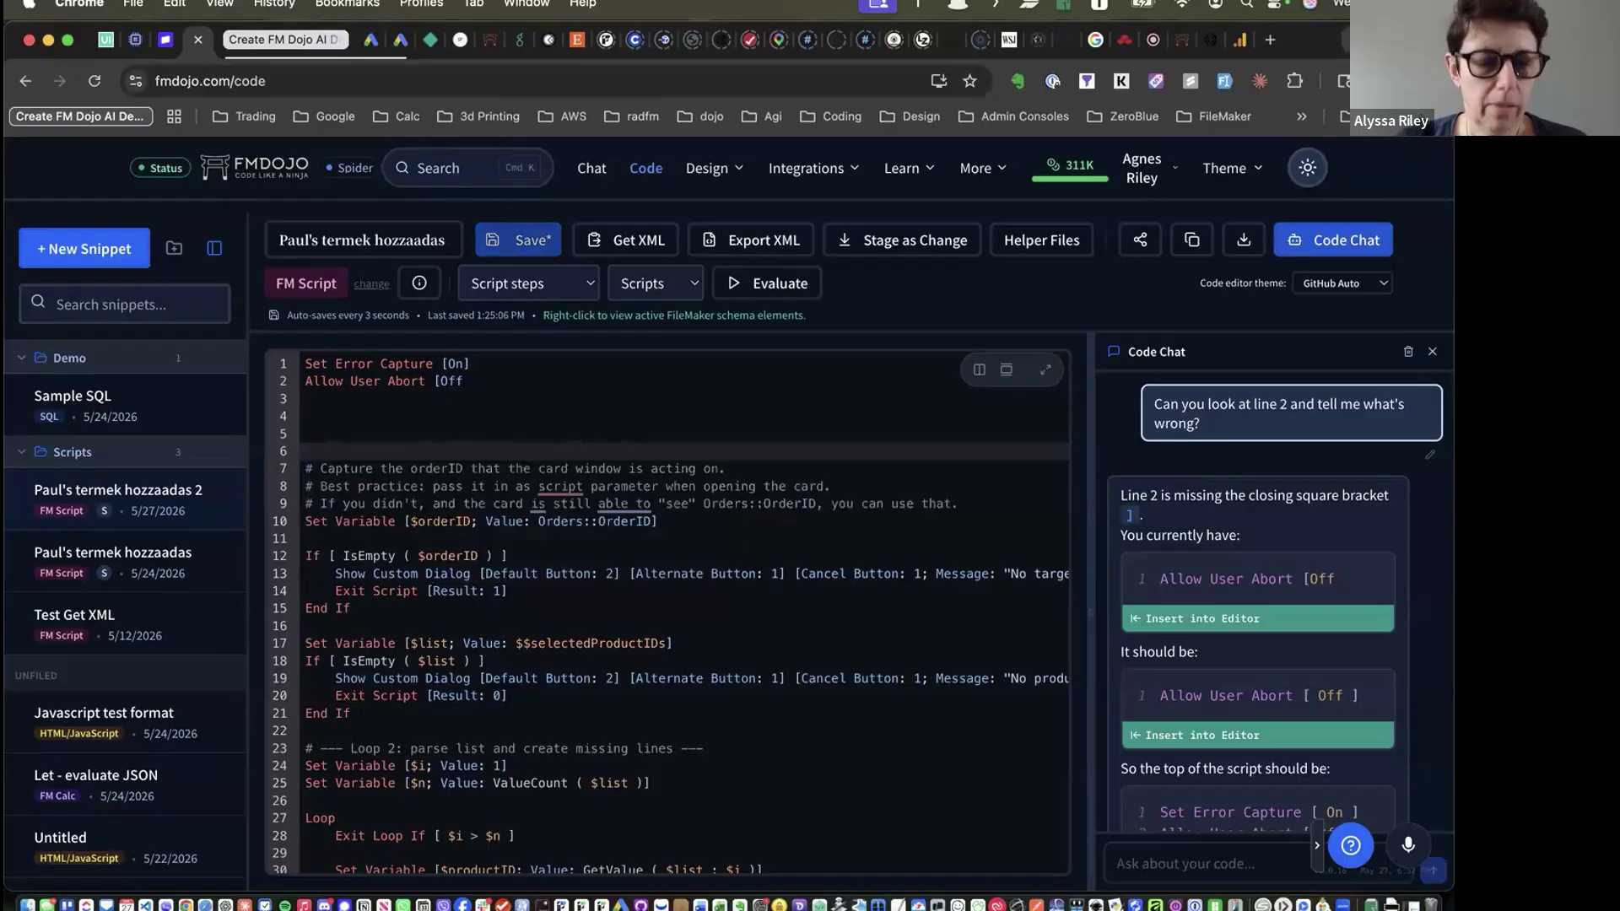
{"action": "type", "text": "D"}
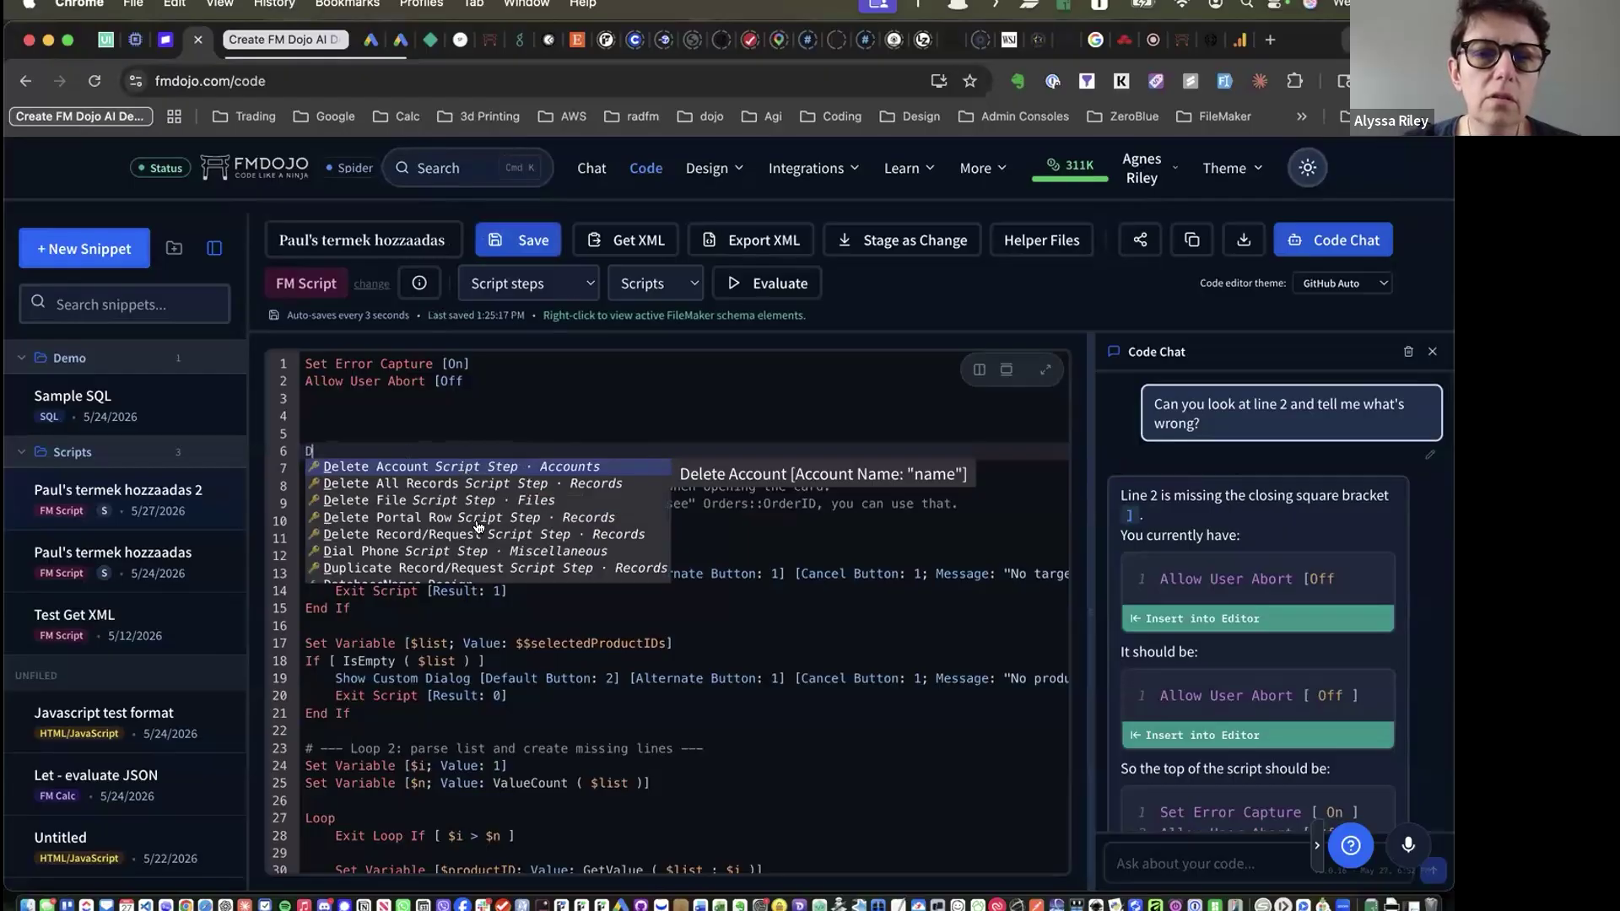
Insert a Delete Portal Row step, switching With dialog to Off and back to On
{"action": "left_click", "coordinate": [426, 517]}
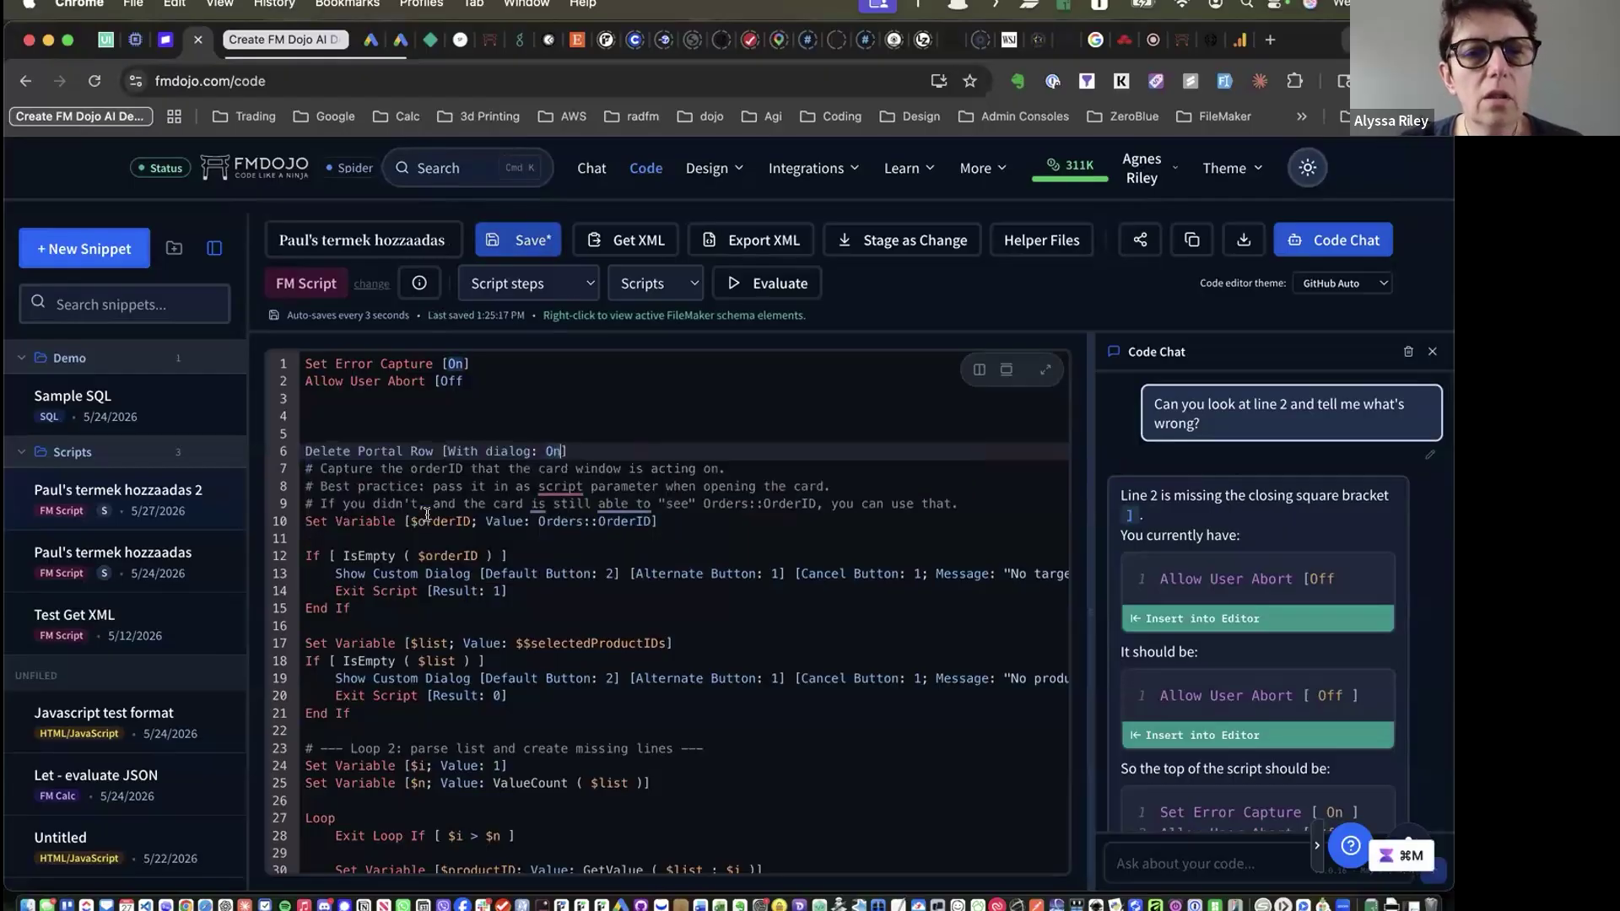
{"action": "left_click", "coordinate": [517, 451]}
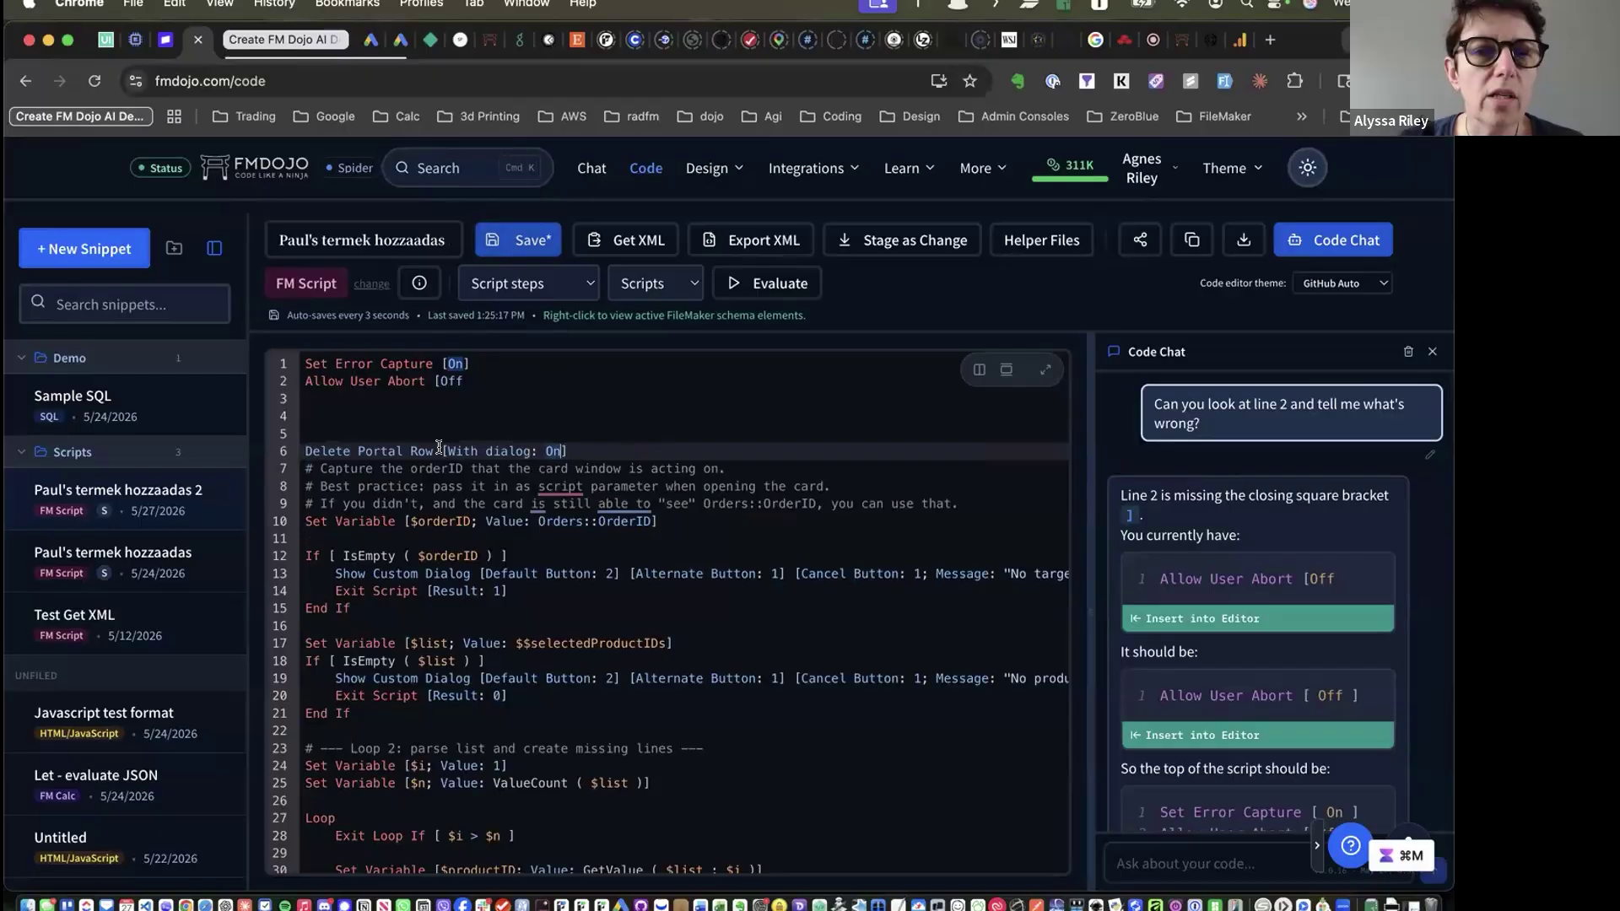
{"action": "left_click", "coordinate": [561, 451]}
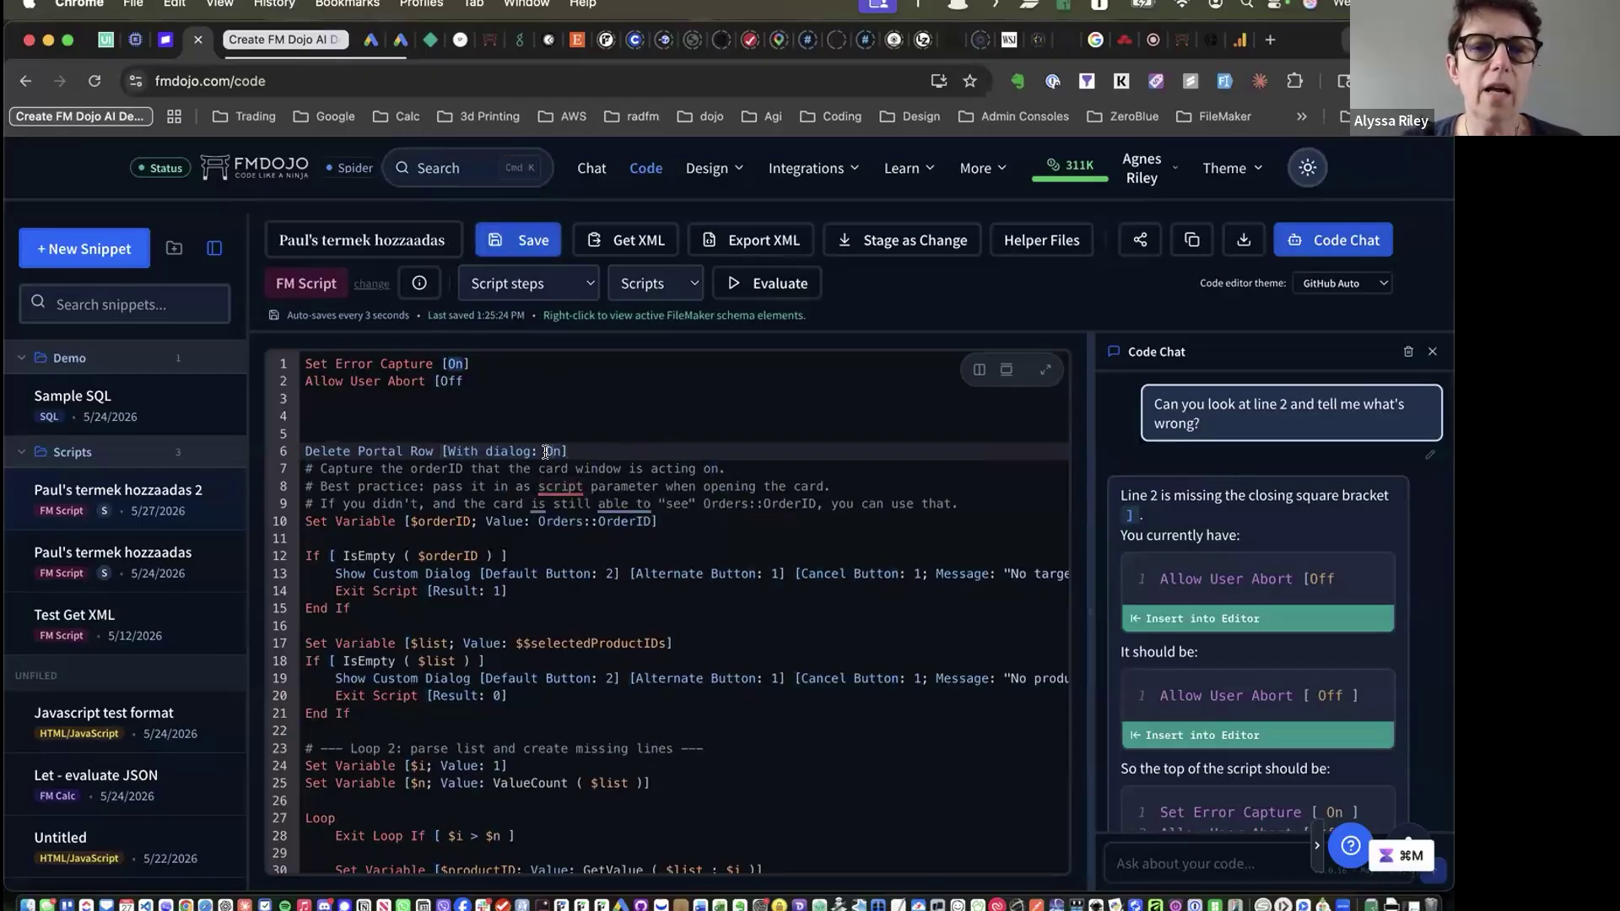
{"action": "mouse_move", "coordinate": [545, 490]}
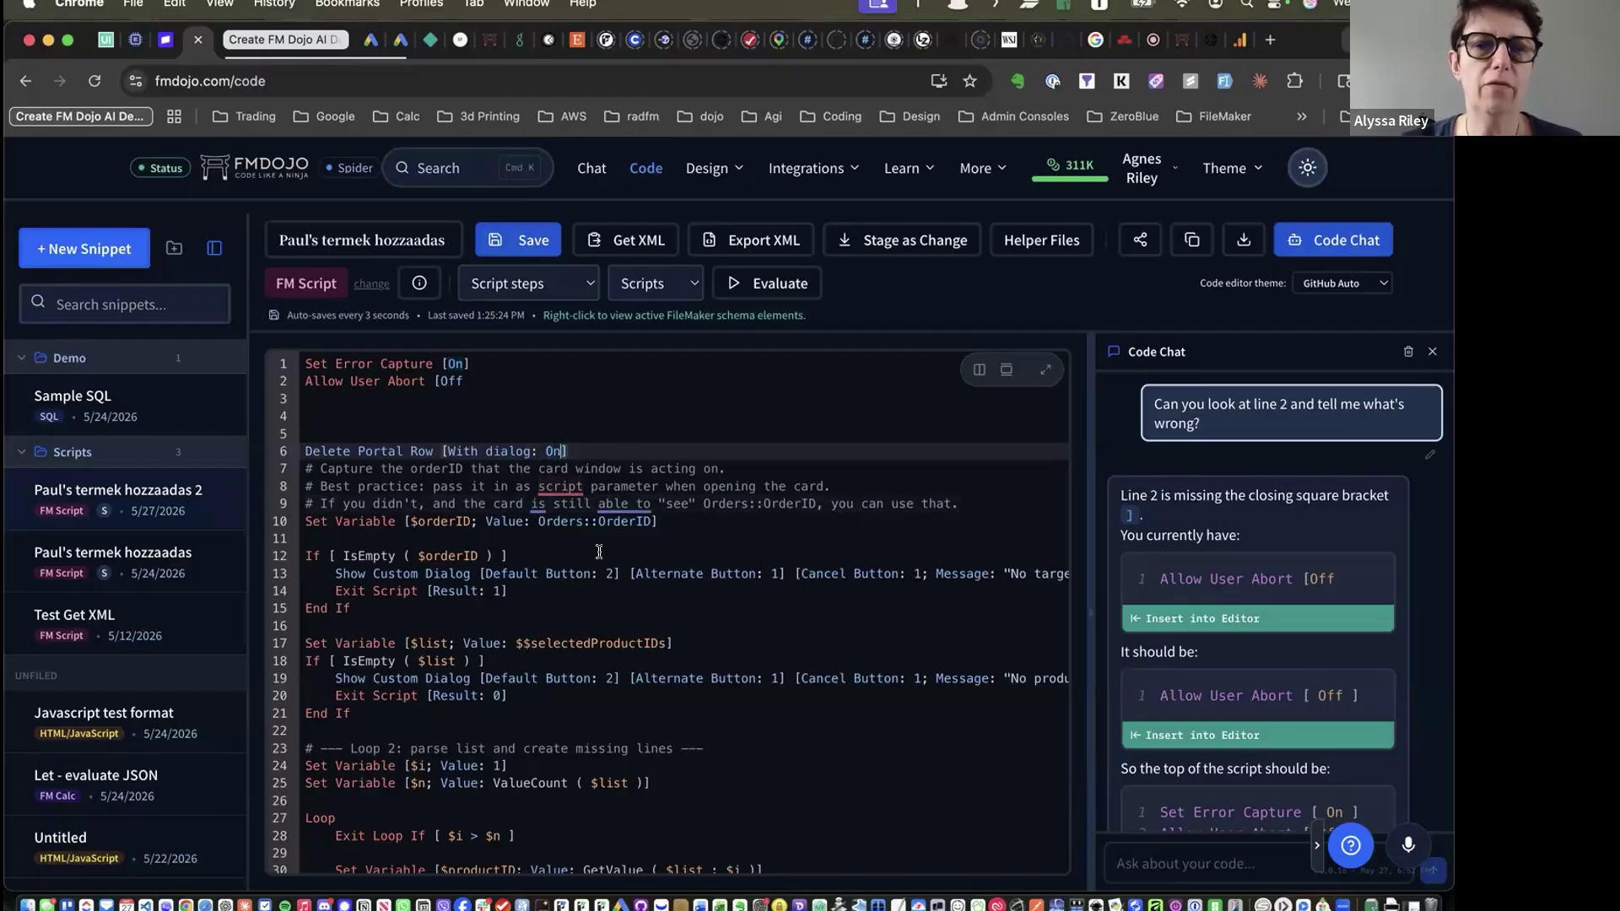
{"action": "key", "text": "BackSpace"}
{"action": "type", "text": "ff"}
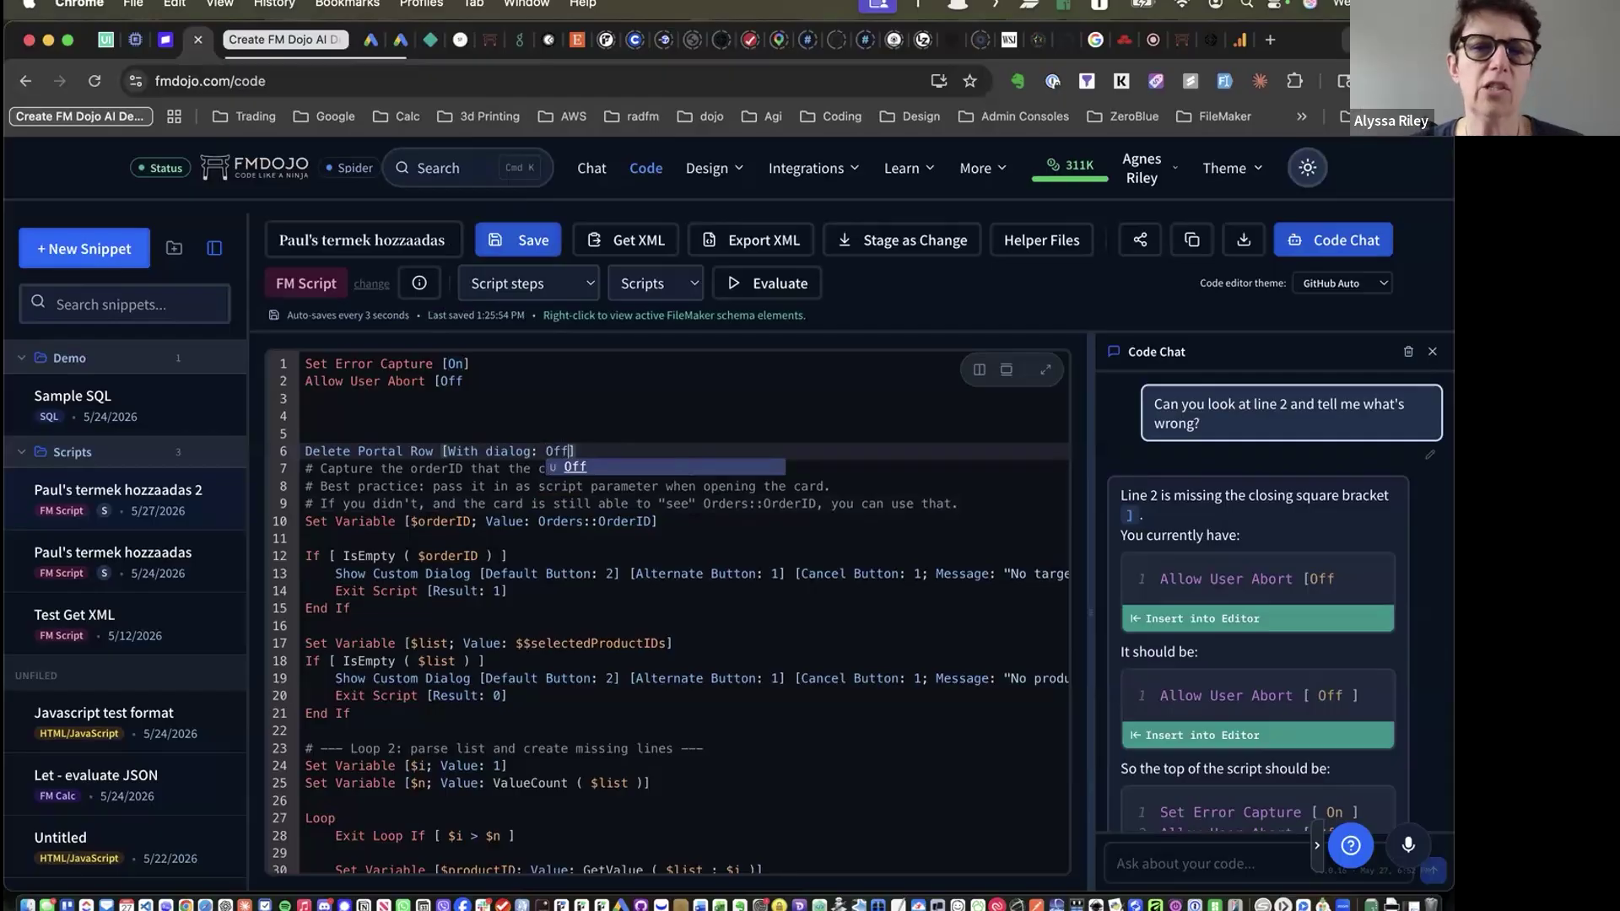
{"action": "key", "text": "BackSpace"}
{"action": "key", "text": "BackSpace"}
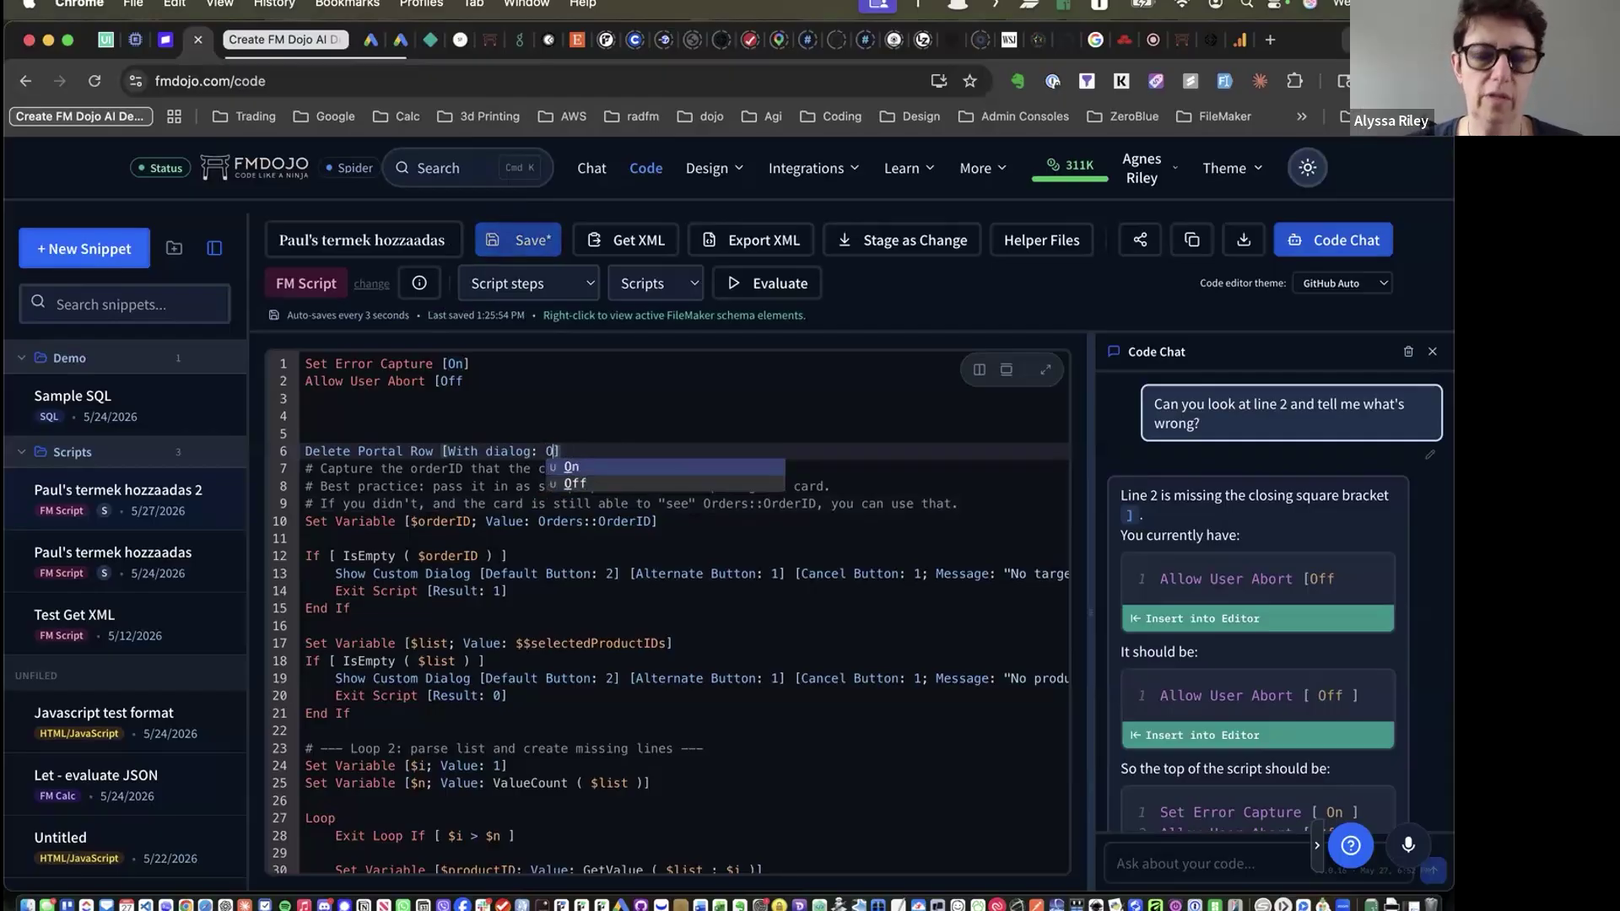
{"action": "type", "text": "n"}
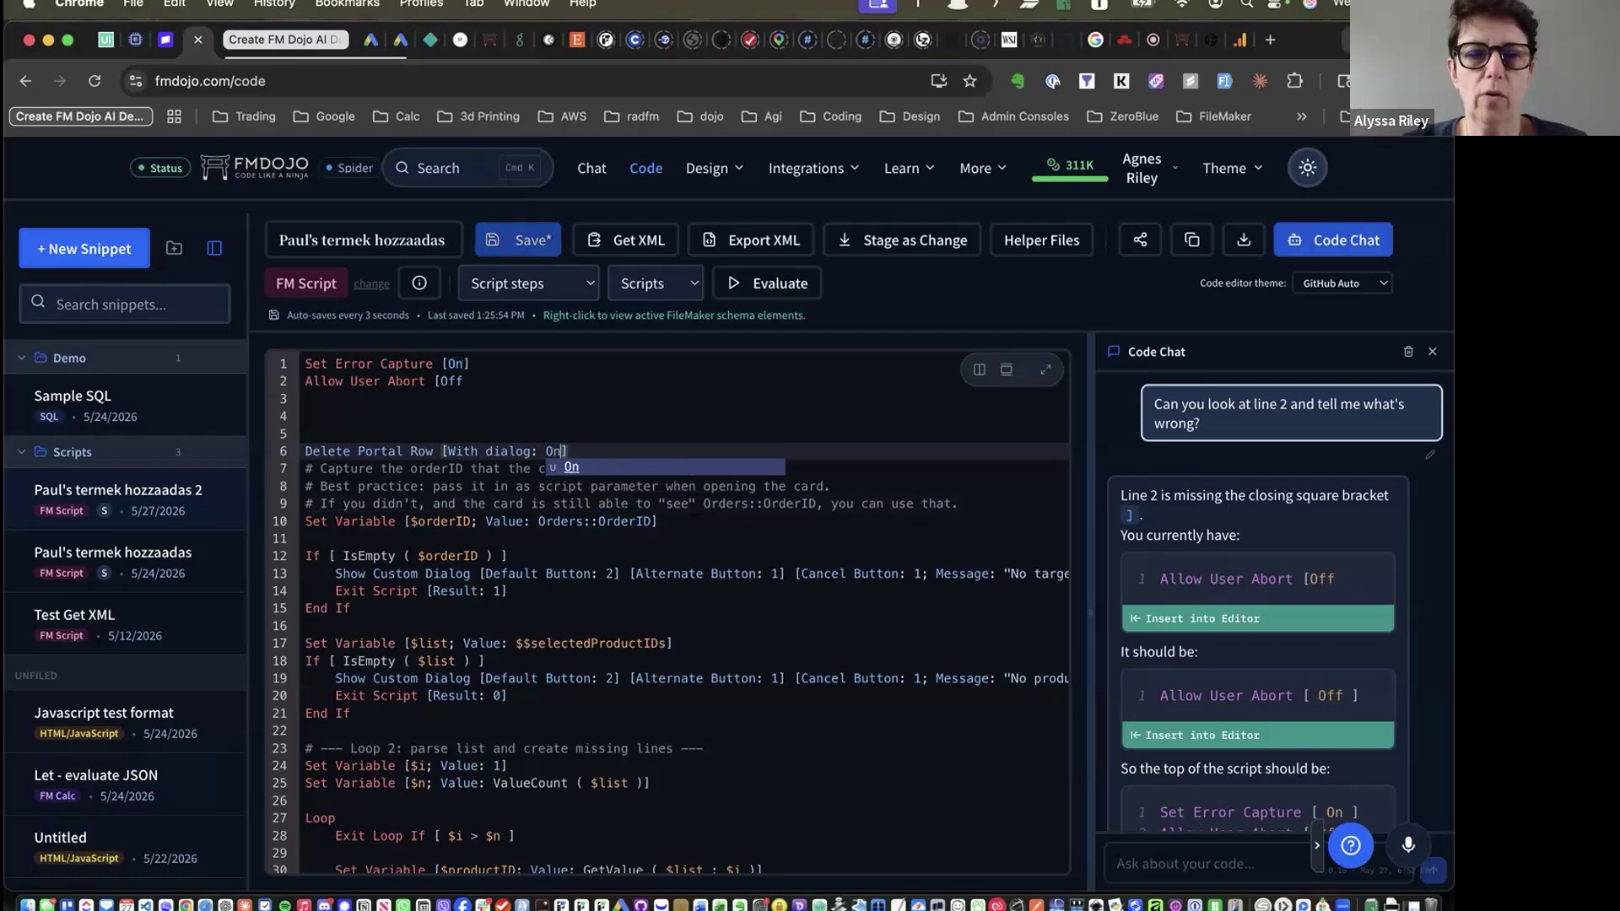
{"action": "left_click", "coordinate": [594, 444]}
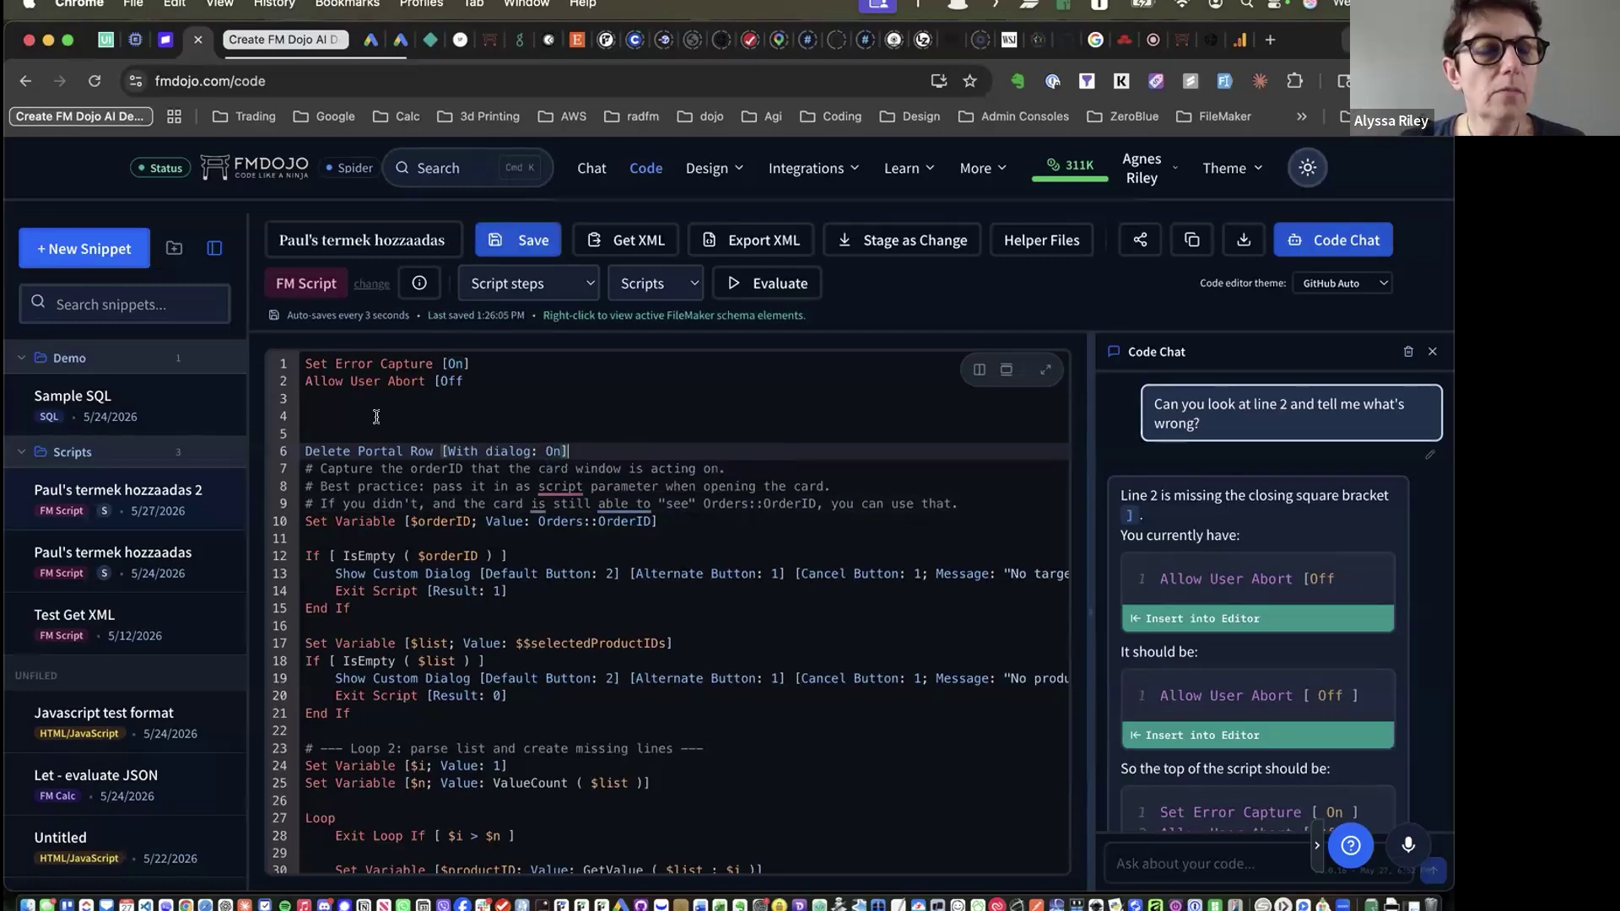
Delete two extra blank lines so only one remains above the Delete Portal Row step
{"action": "scroll", "coordinate": [459, 465], "scroll_direction": "down", "scroll_amount": 3}
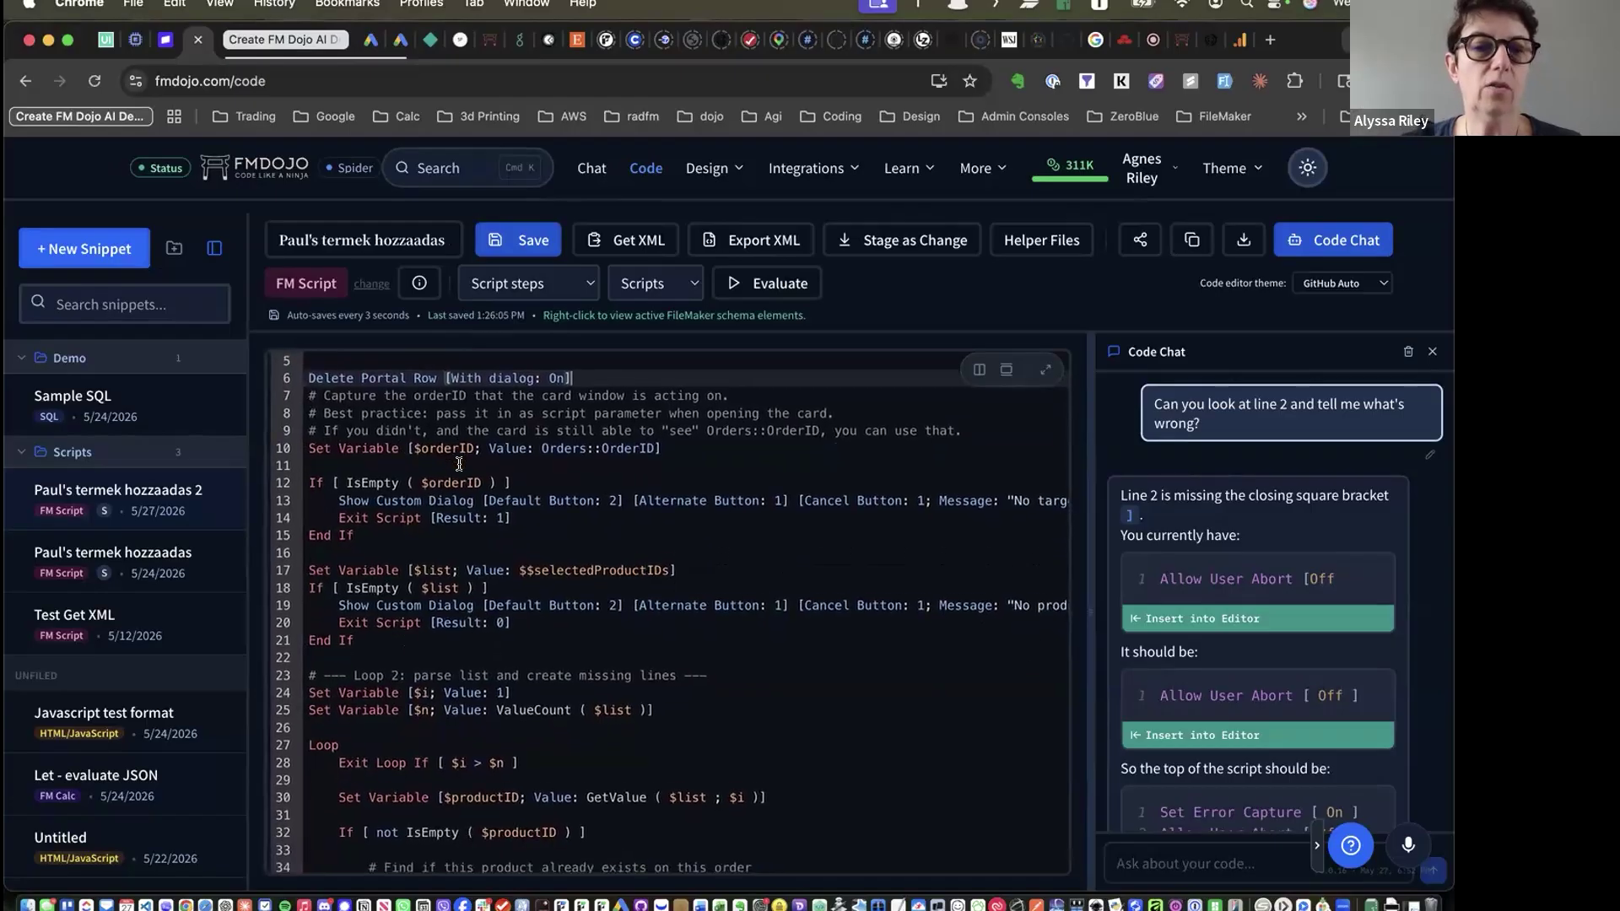
{"action": "scroll", "coordinate": [414, 613], "scroll_direction": "down", "scroll_amount": 10}
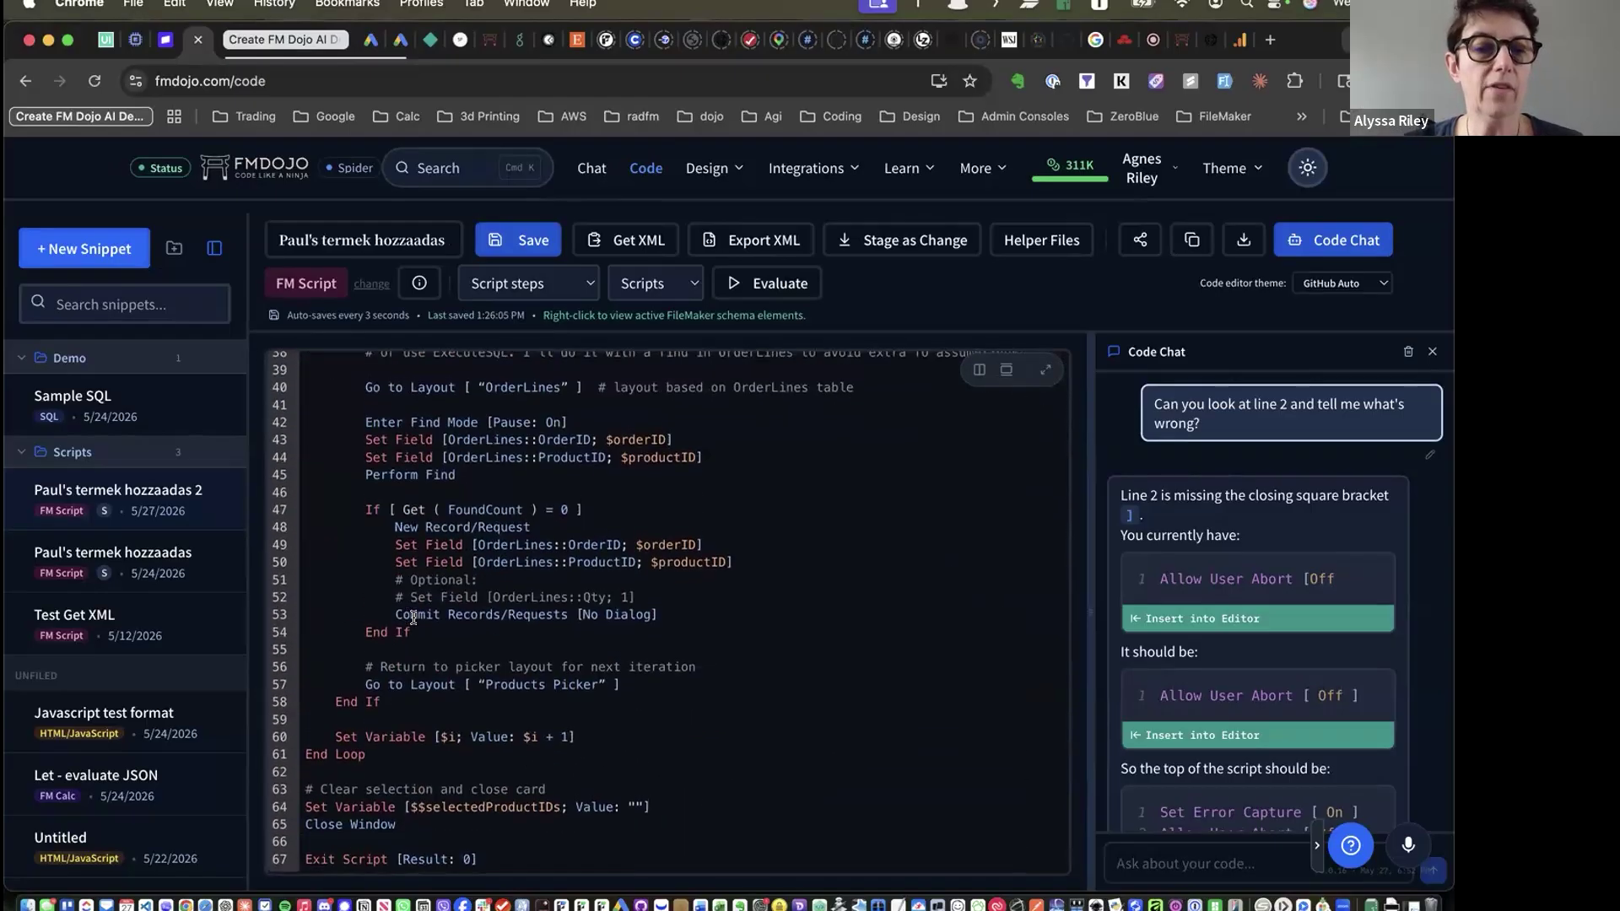
{"action": "scroll", "coordinate": [414, 616], "scroll_direction": "up", "scroll_amount": 15}
{"action": "left_click", "coordinate": [397, 418]}
{"action": "key", "text": "BackSpace"}
{"action": "key", "text": "BackSpace"}
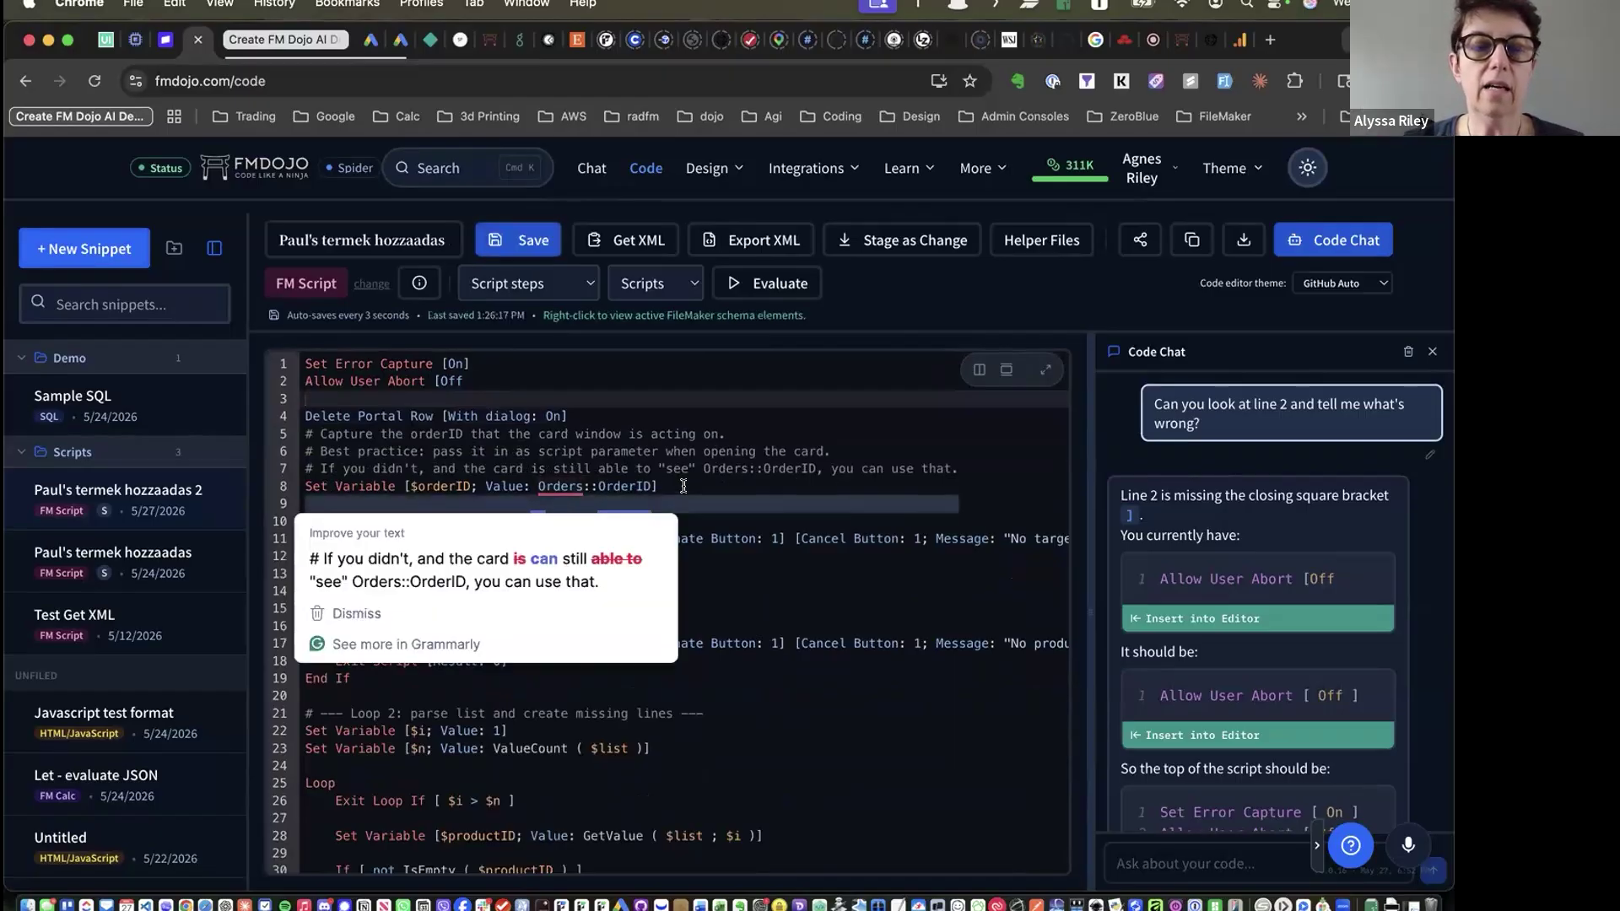
{"action": "left_click", "coordinate": [684, 487]}
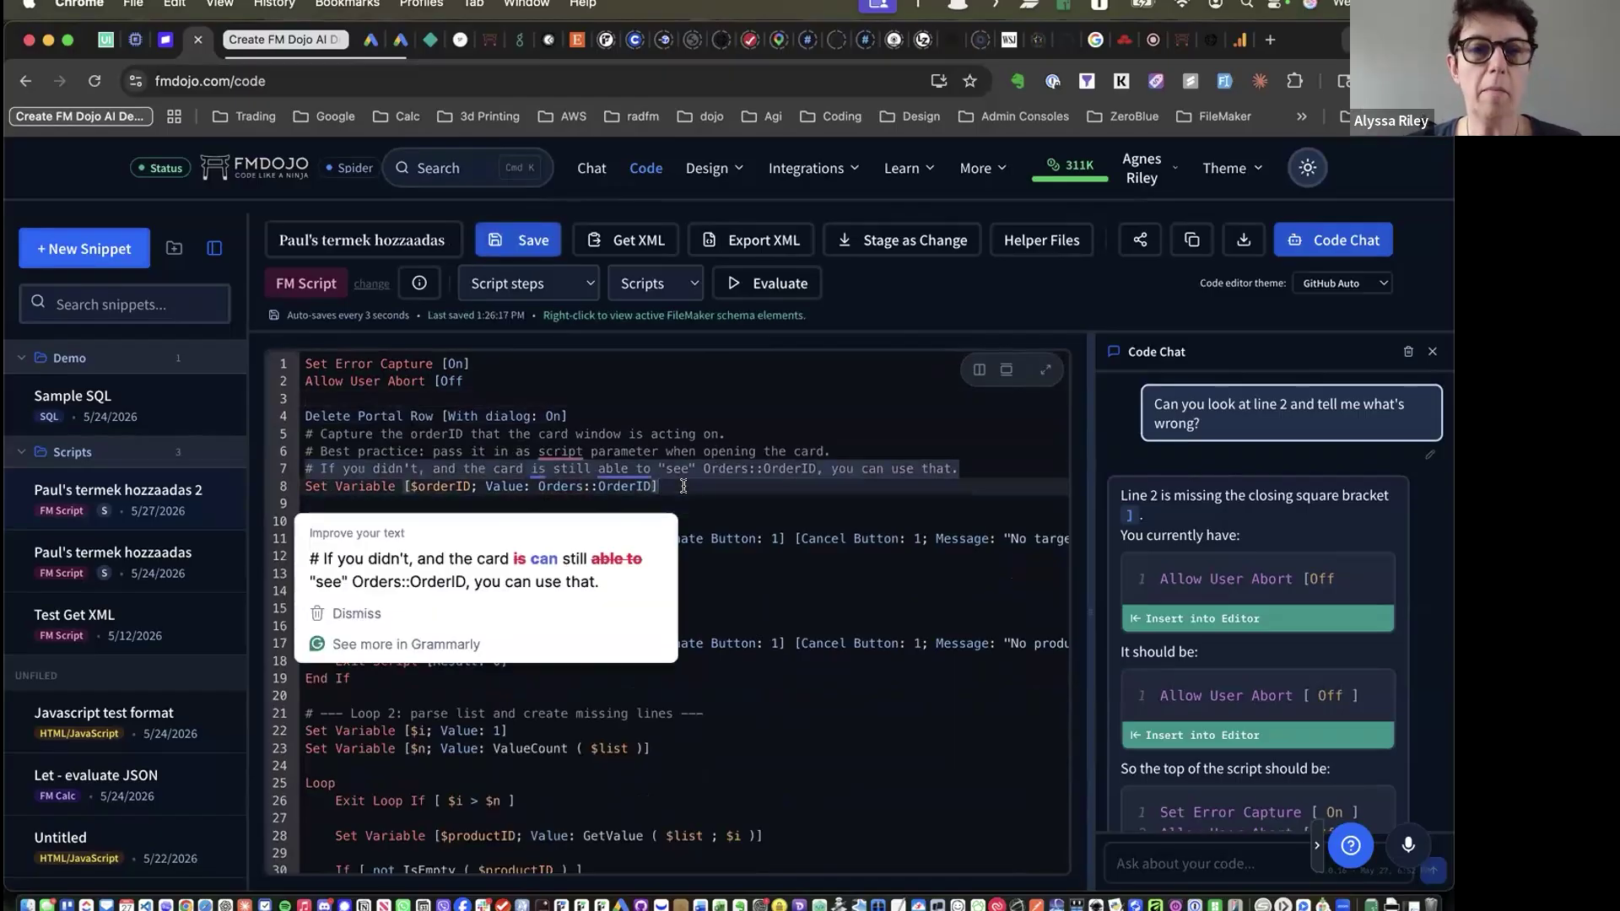
{"action": "key", "text": "super+Tab"}
{"action": "left_click", "coordinate": [684, 487]}
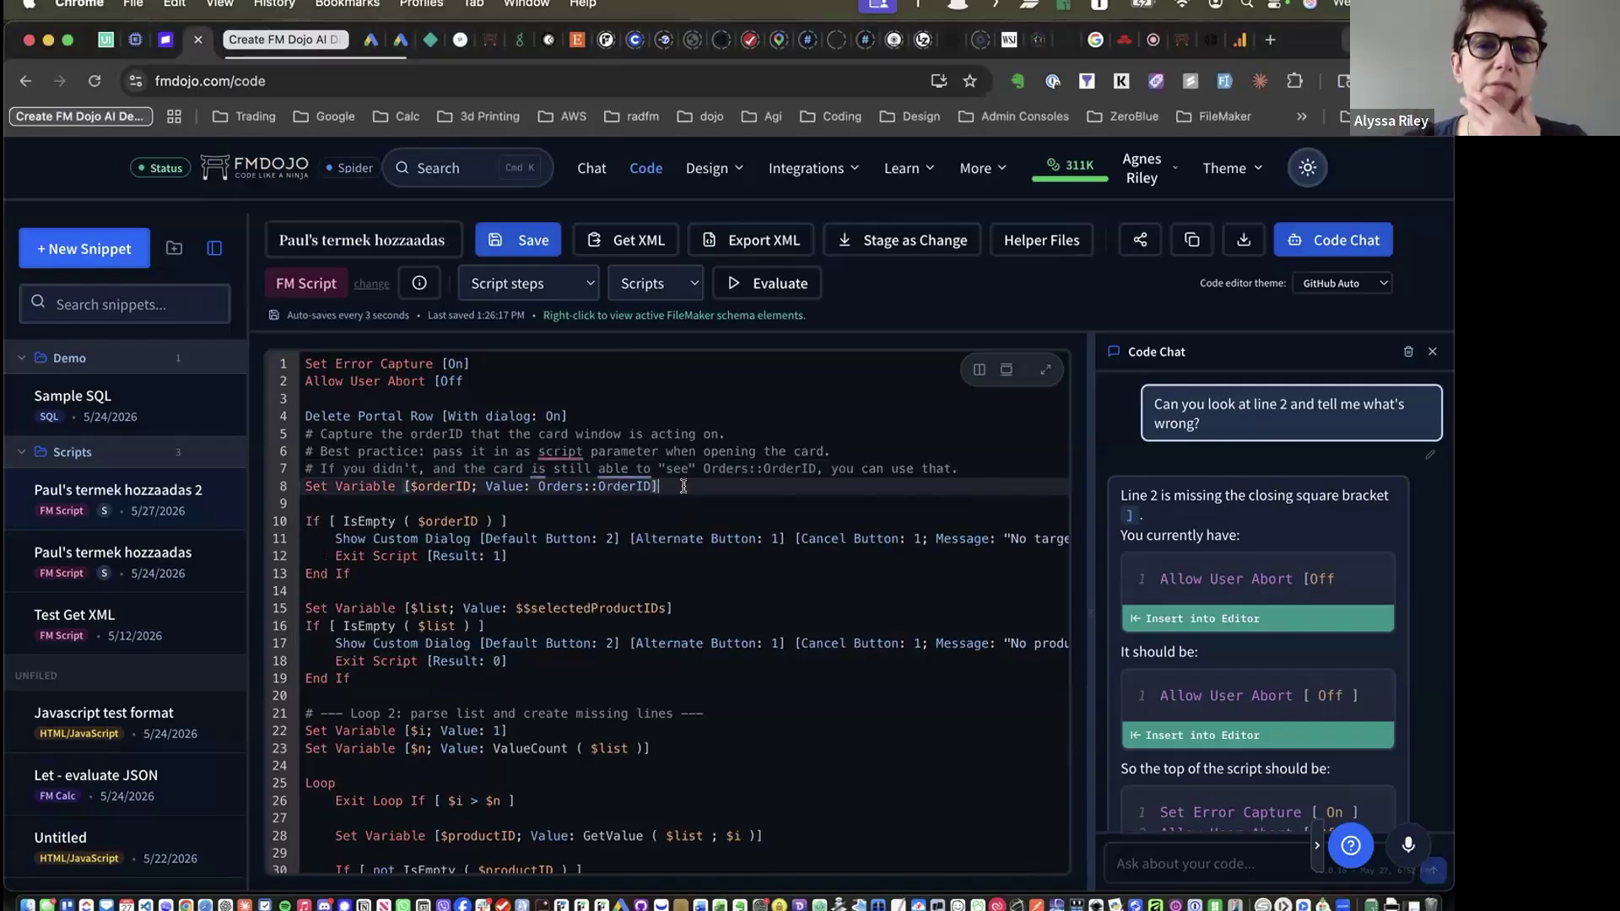
{"action": "left_click", "coordinate": [792, 175]}
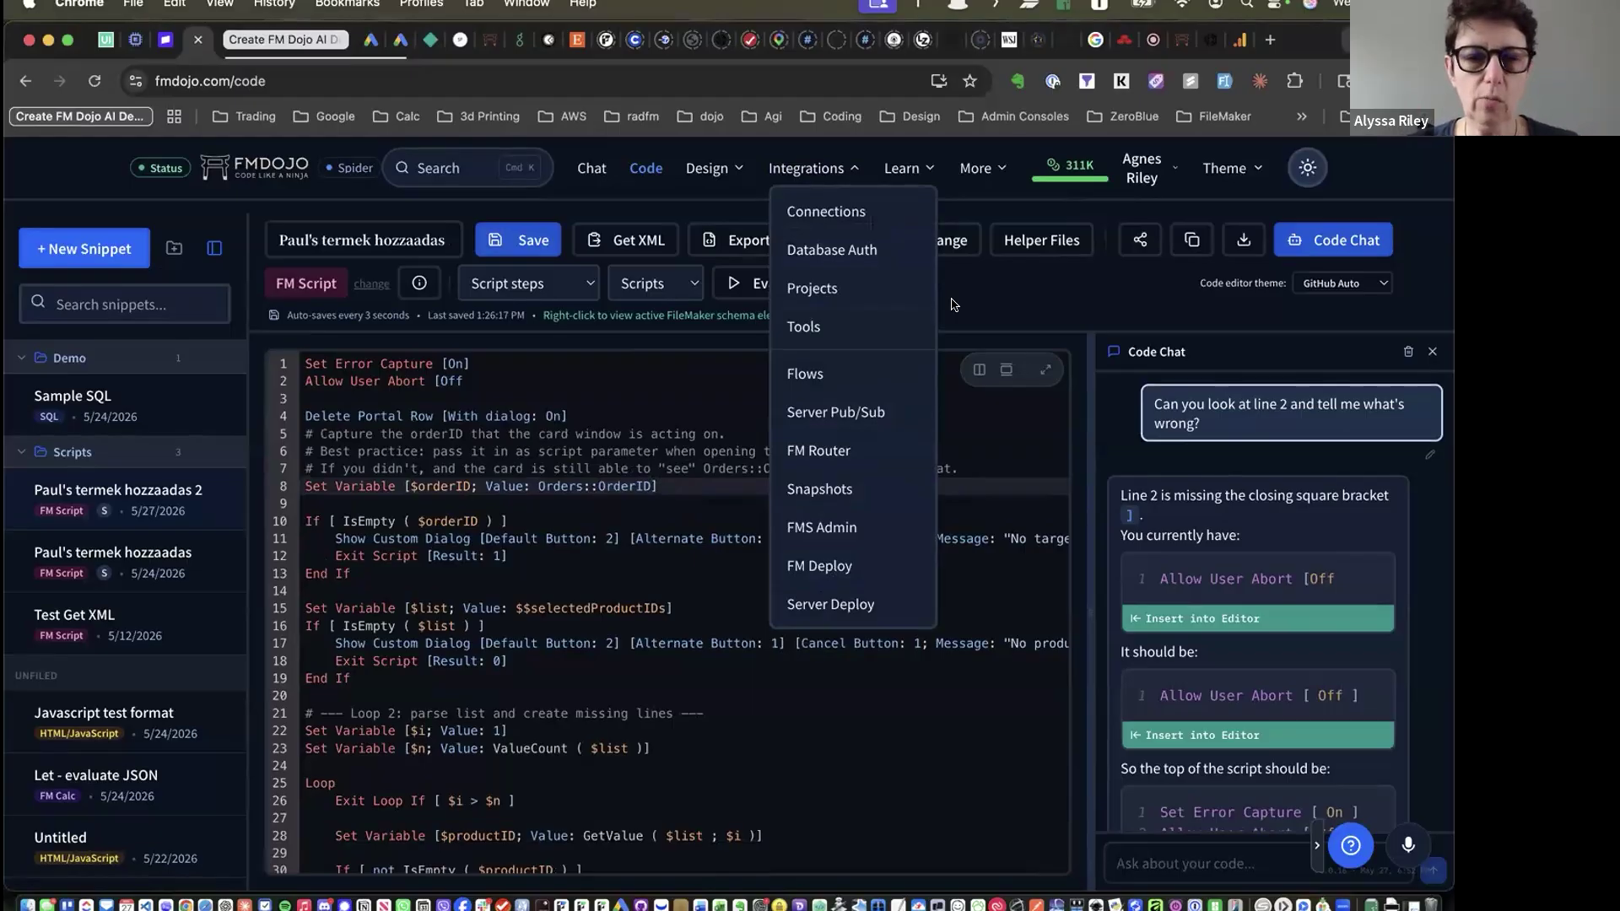
{"action": "left_click", "coordinate": [952, 304]}
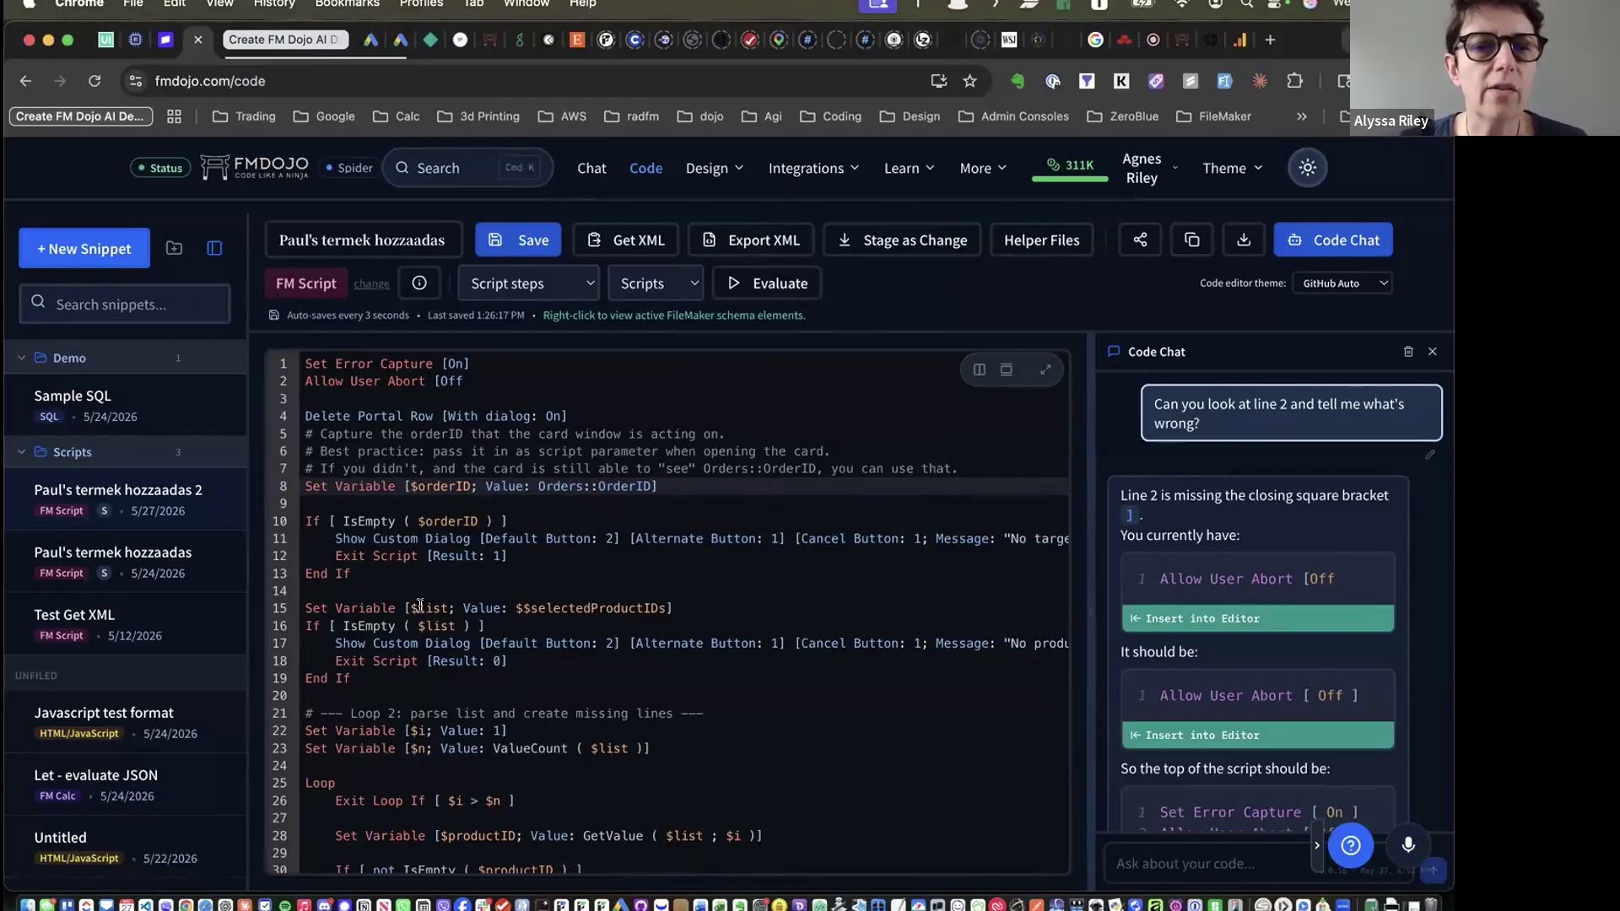
{"action": "left_click_drag", "start_coordinate": [537, 486], "coordinate": [653, 486]}
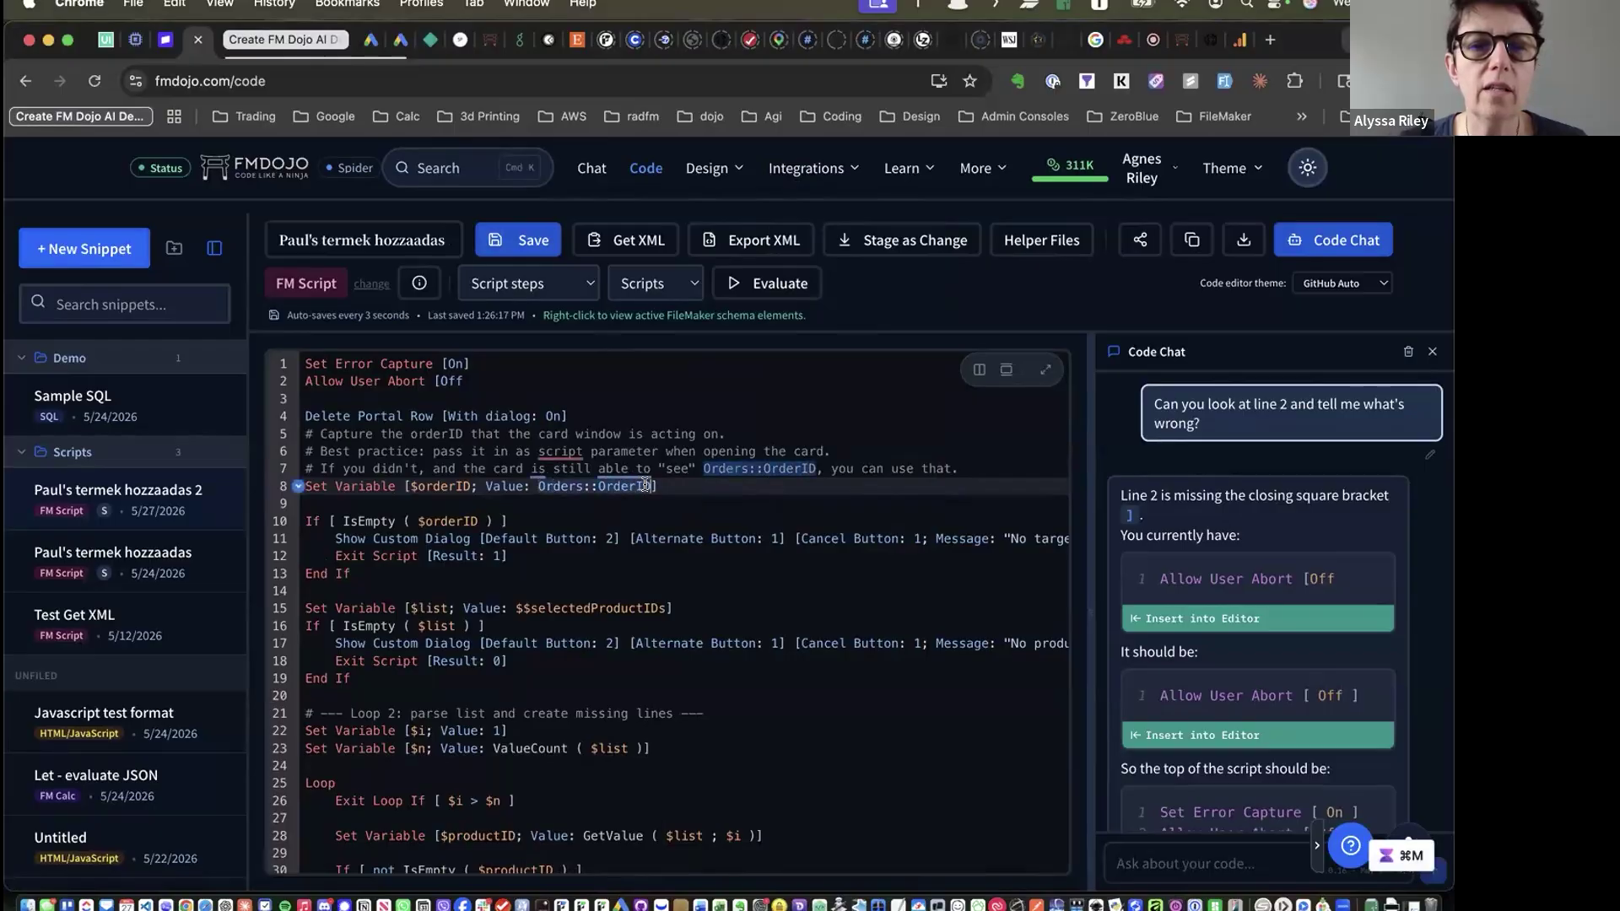
{"action": "right_click", "coordinate": [581, 487]}
{"action": "scroll", "coordinate": [664, 595], "scroll_direction": "down", "scroll_amount": 10}
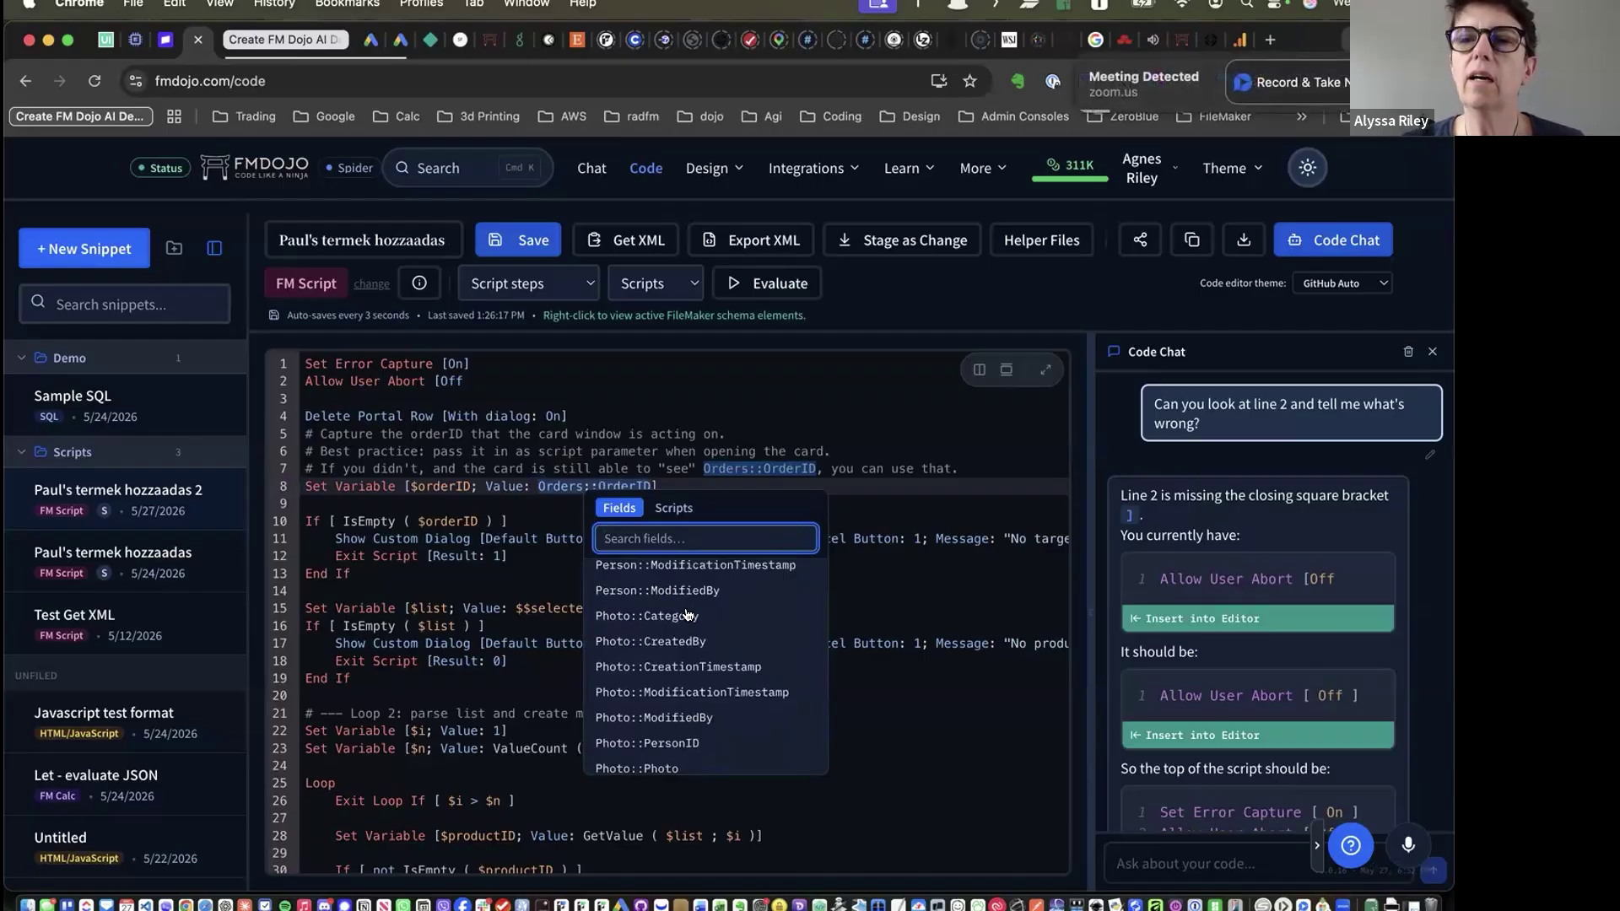
{"action": "left_click", "coordinate": [656, 615]}
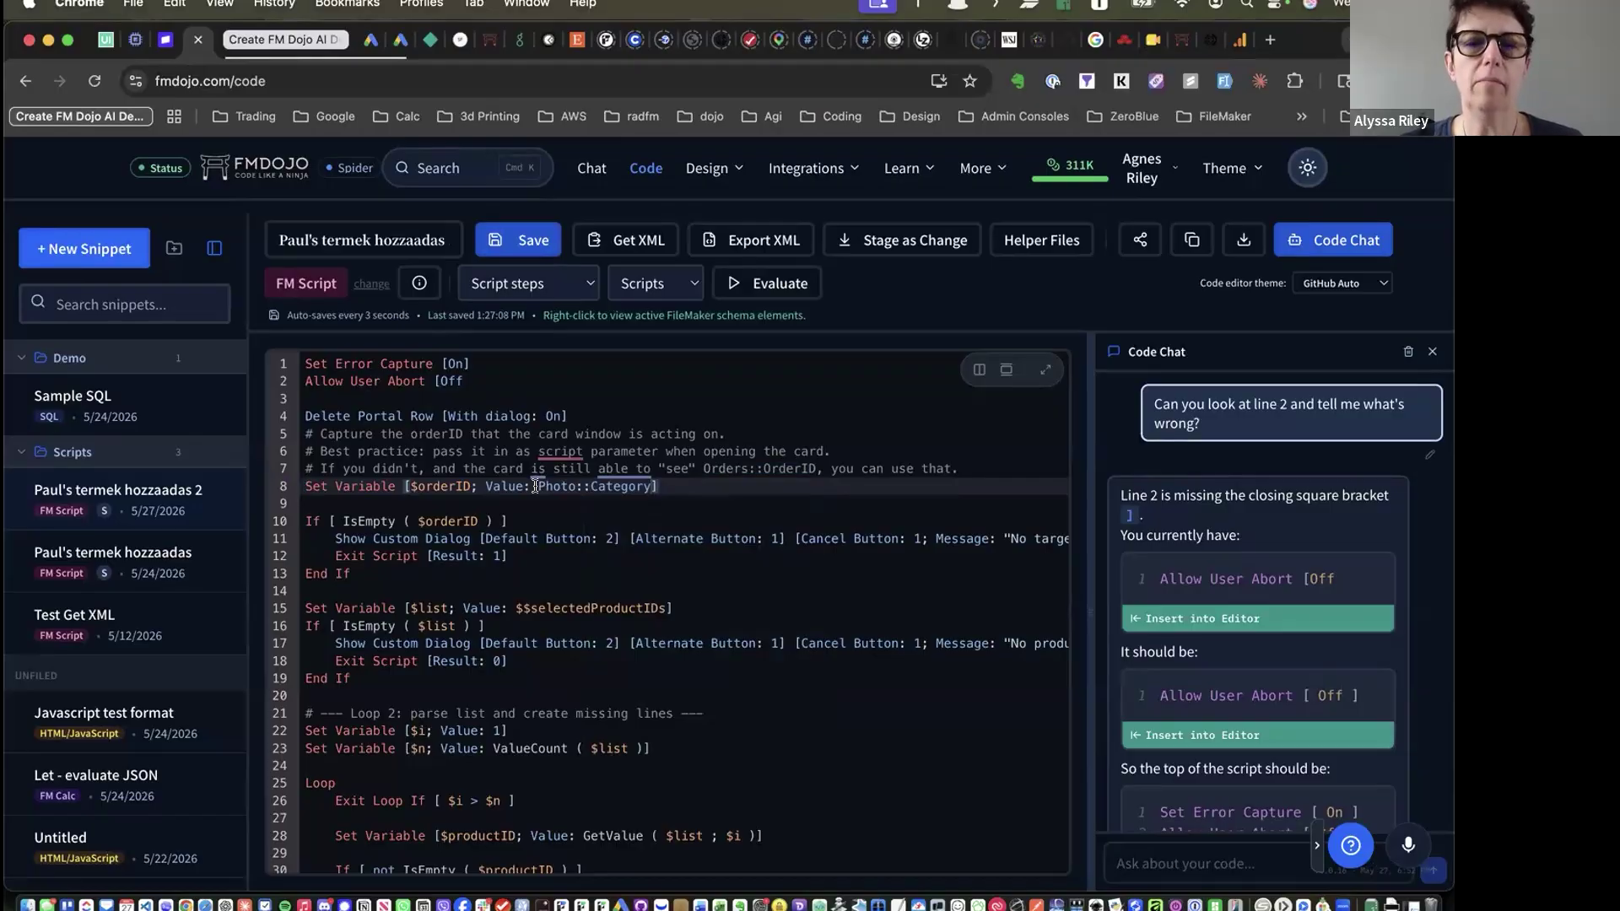
{"action": "left_click_drag", "start_coordinate": [535, 487], "coordinate": [653, 487]}
{"action": "key", "text": "super+v"}
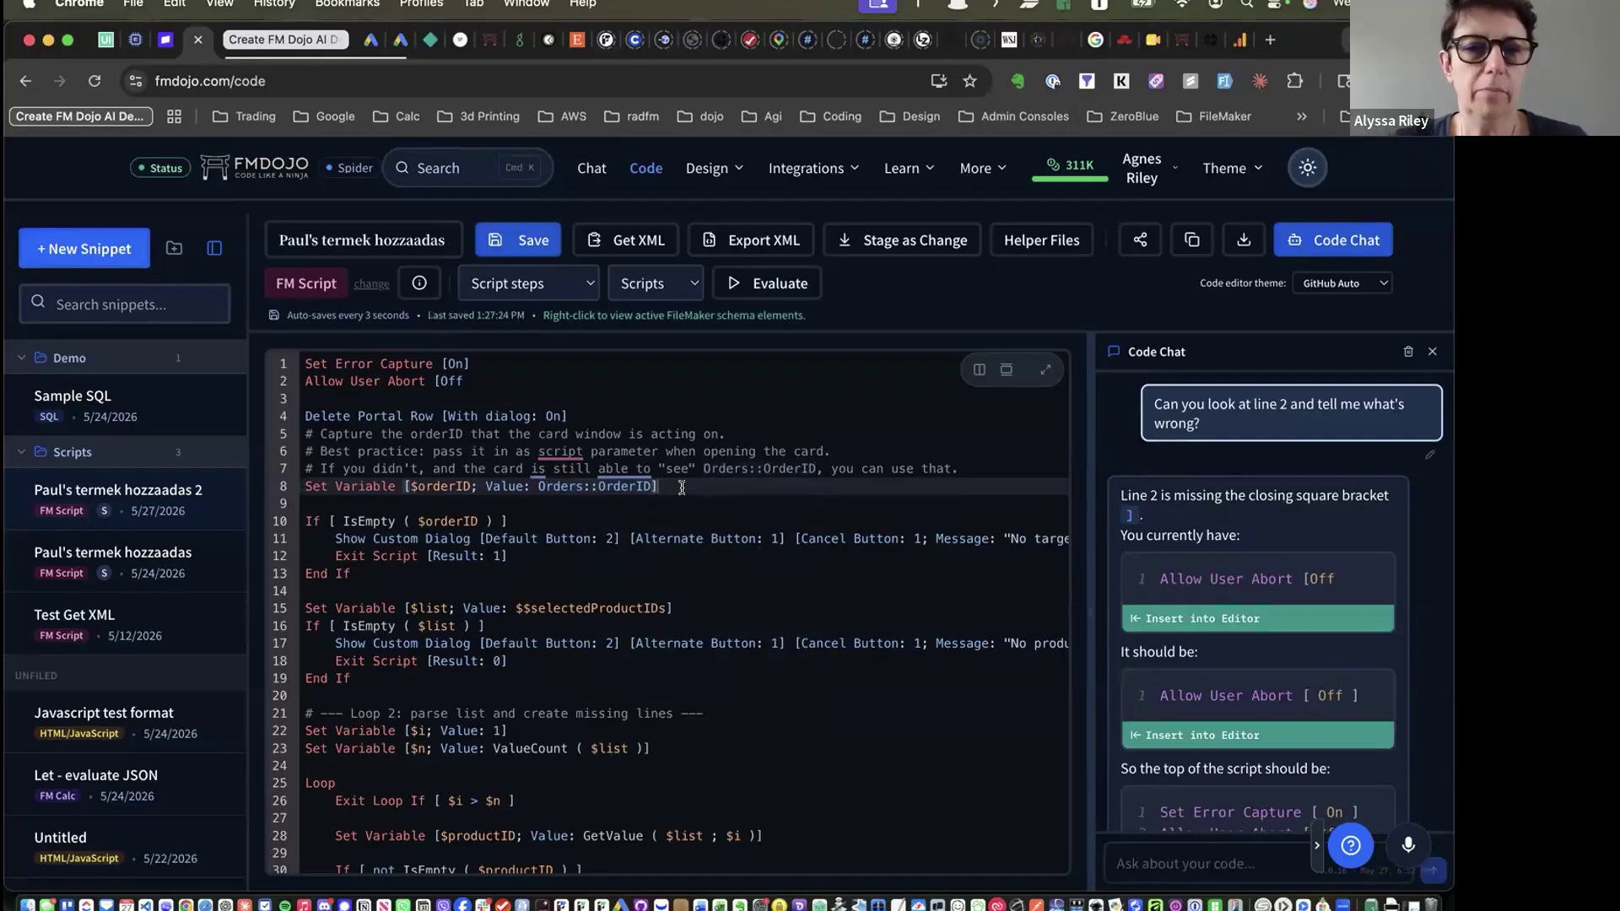
{"action": "right_click", "coordinate": [681, 491]}
{"action": "left_click", "coordinate": [771, 508]}
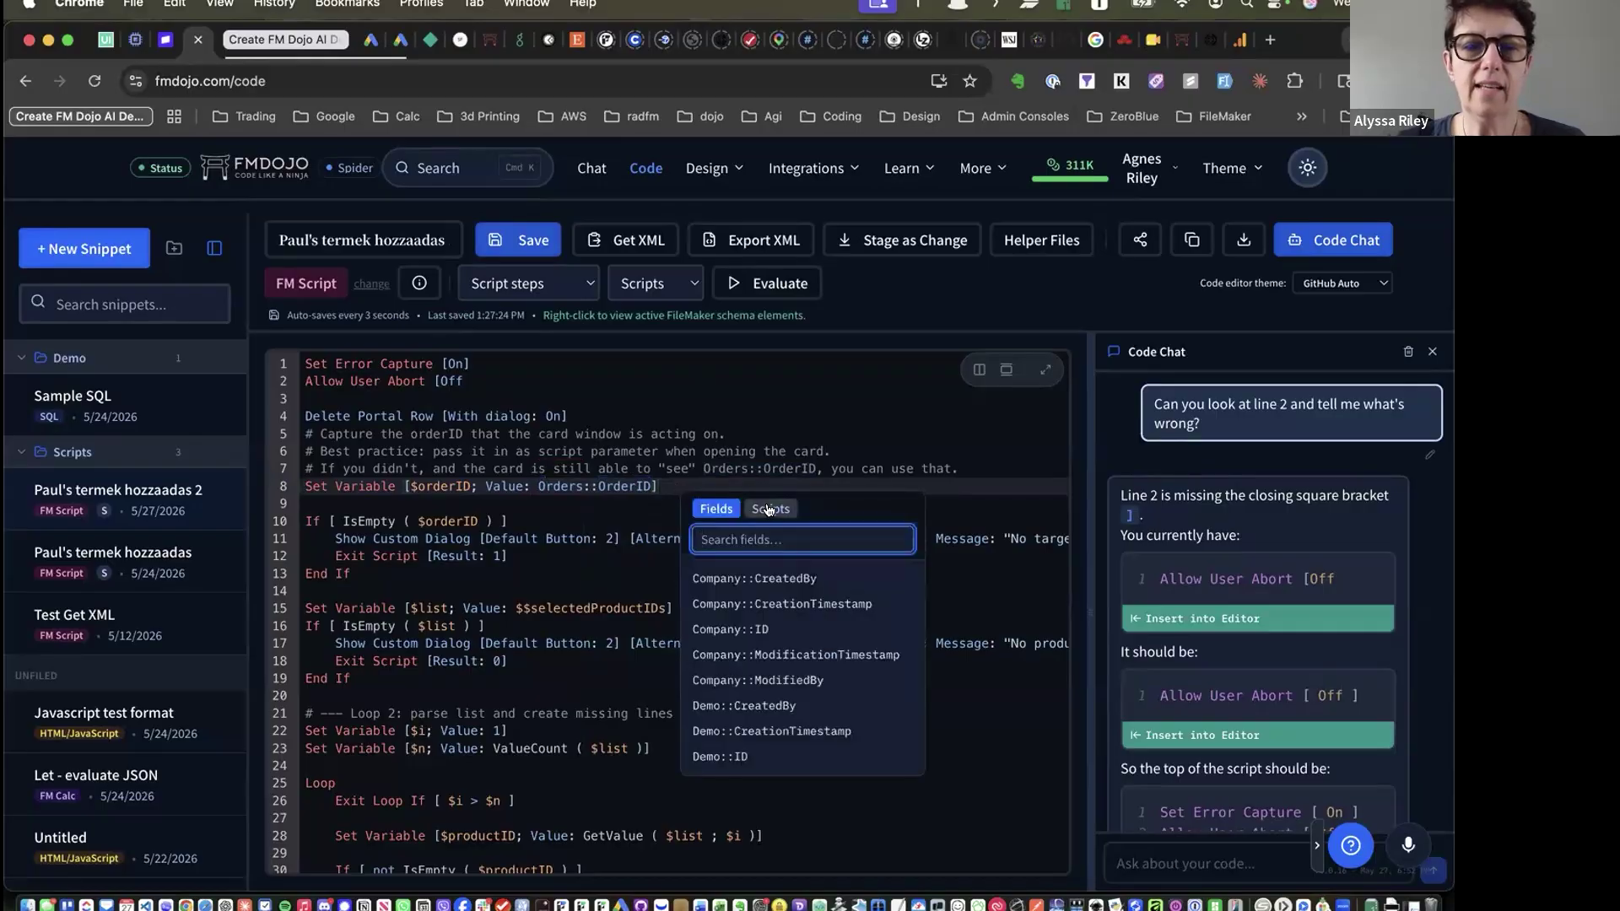
{"action": "left_click", "coordinate": [715, 509]}
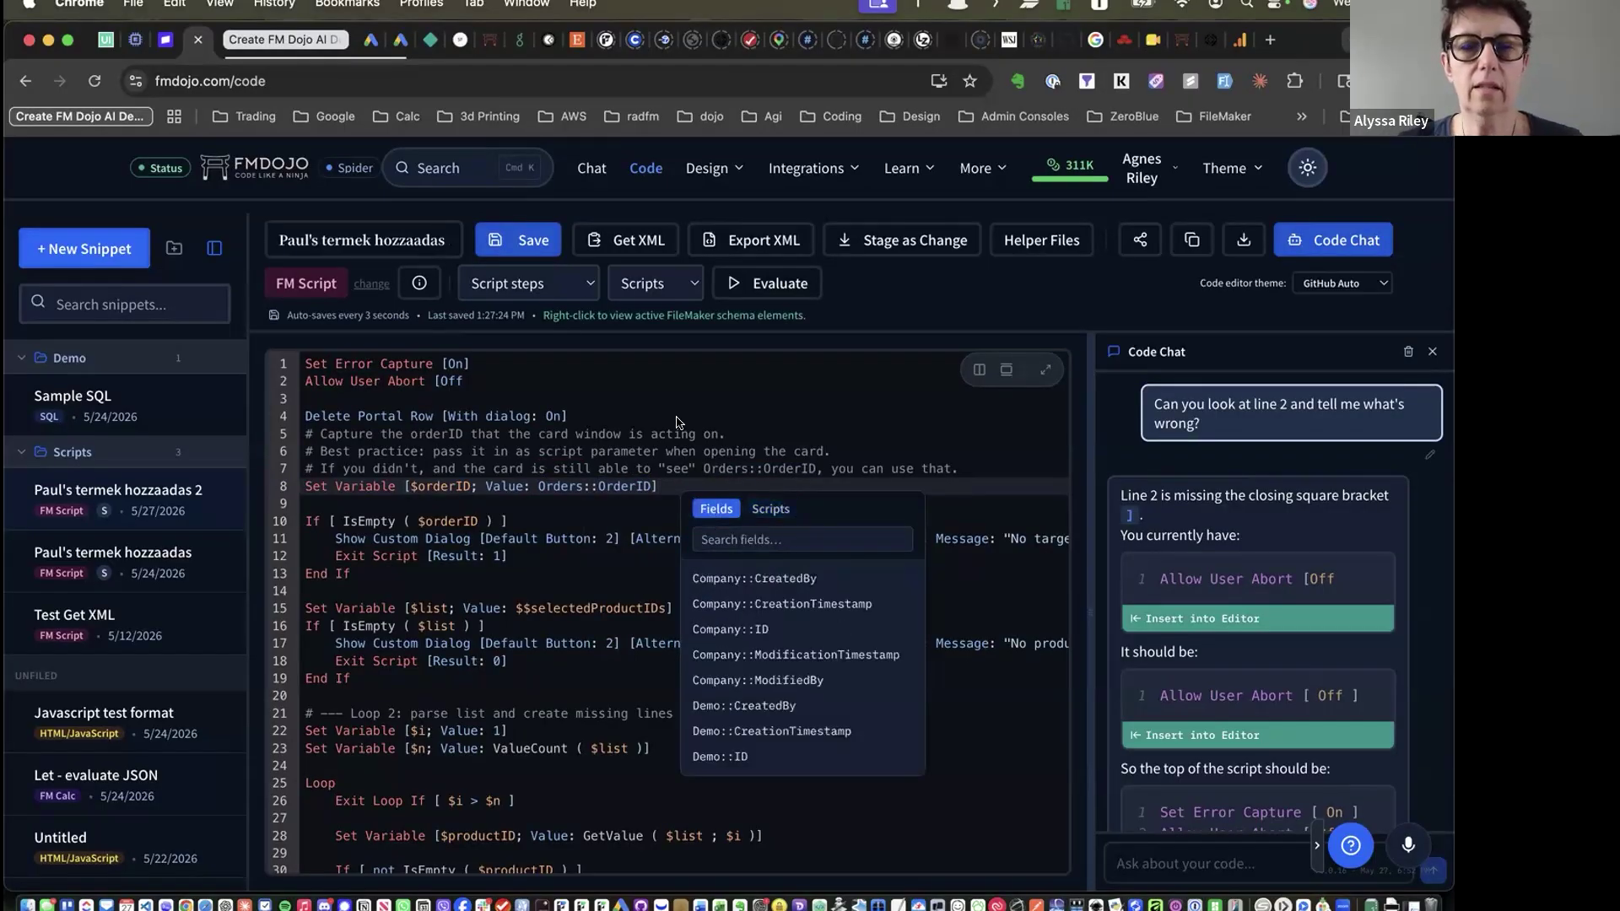
{"action": "left_click", "coordinate": [663, 486]}
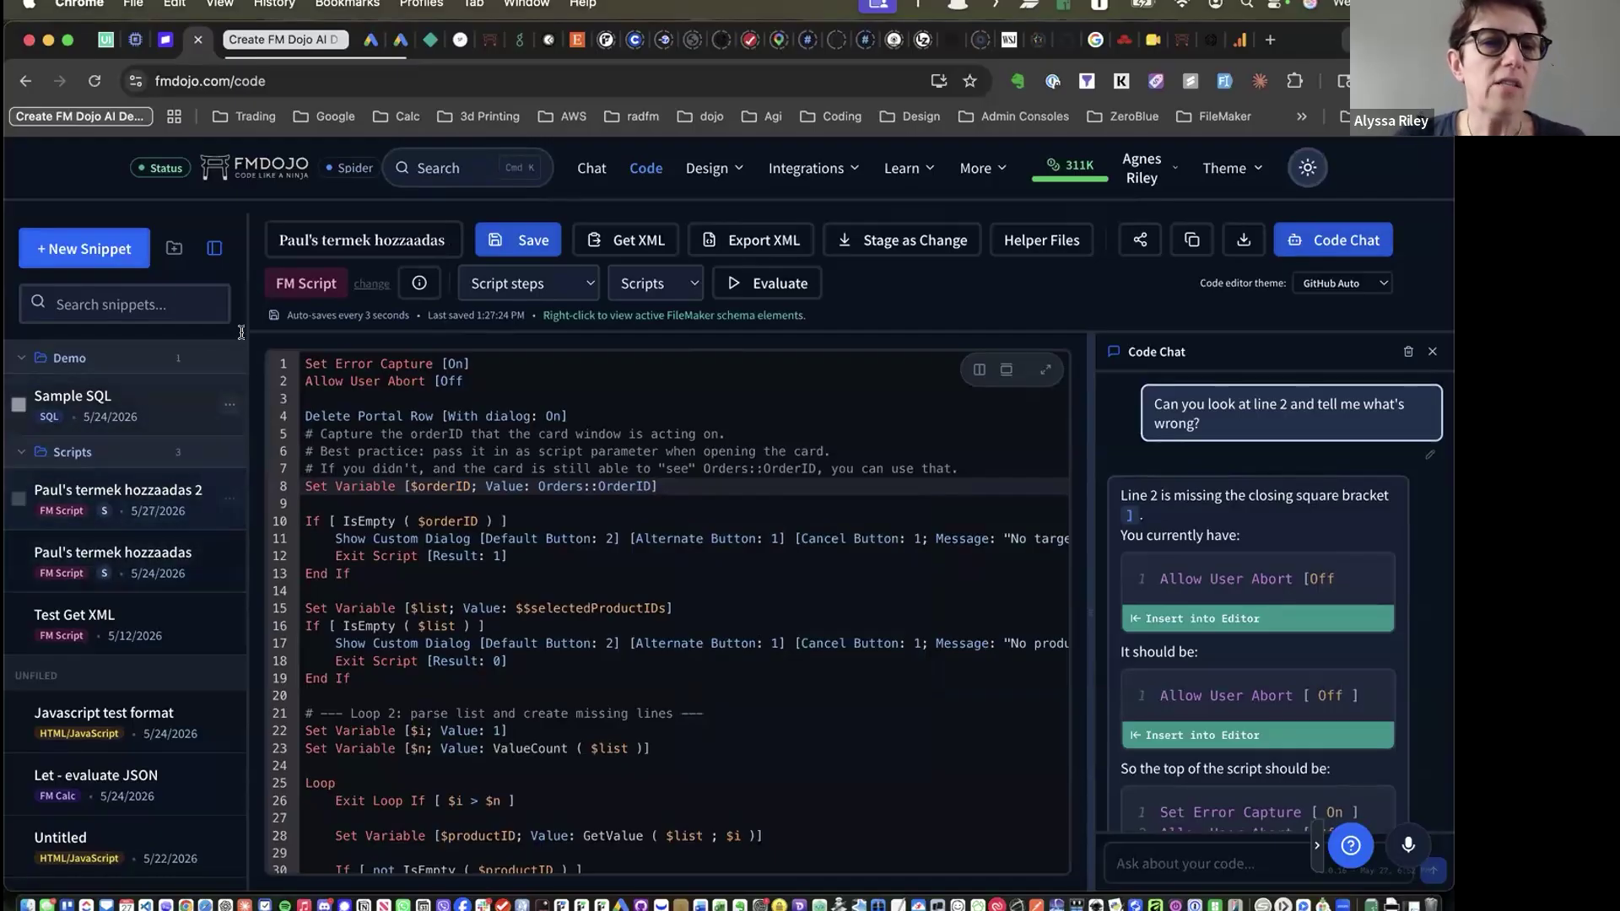
Open the Javascript test format snippet and evaluate its addNumbers code as a FileMaker calculation
{"action": "scroll", "coordinate": [387, 454], "scroll_direction": "down", "scroll_amount": 5}
{"action": "scroll", "coordinate": [386, 454], "scroll_direction": "down", "scroll_amount": 8}
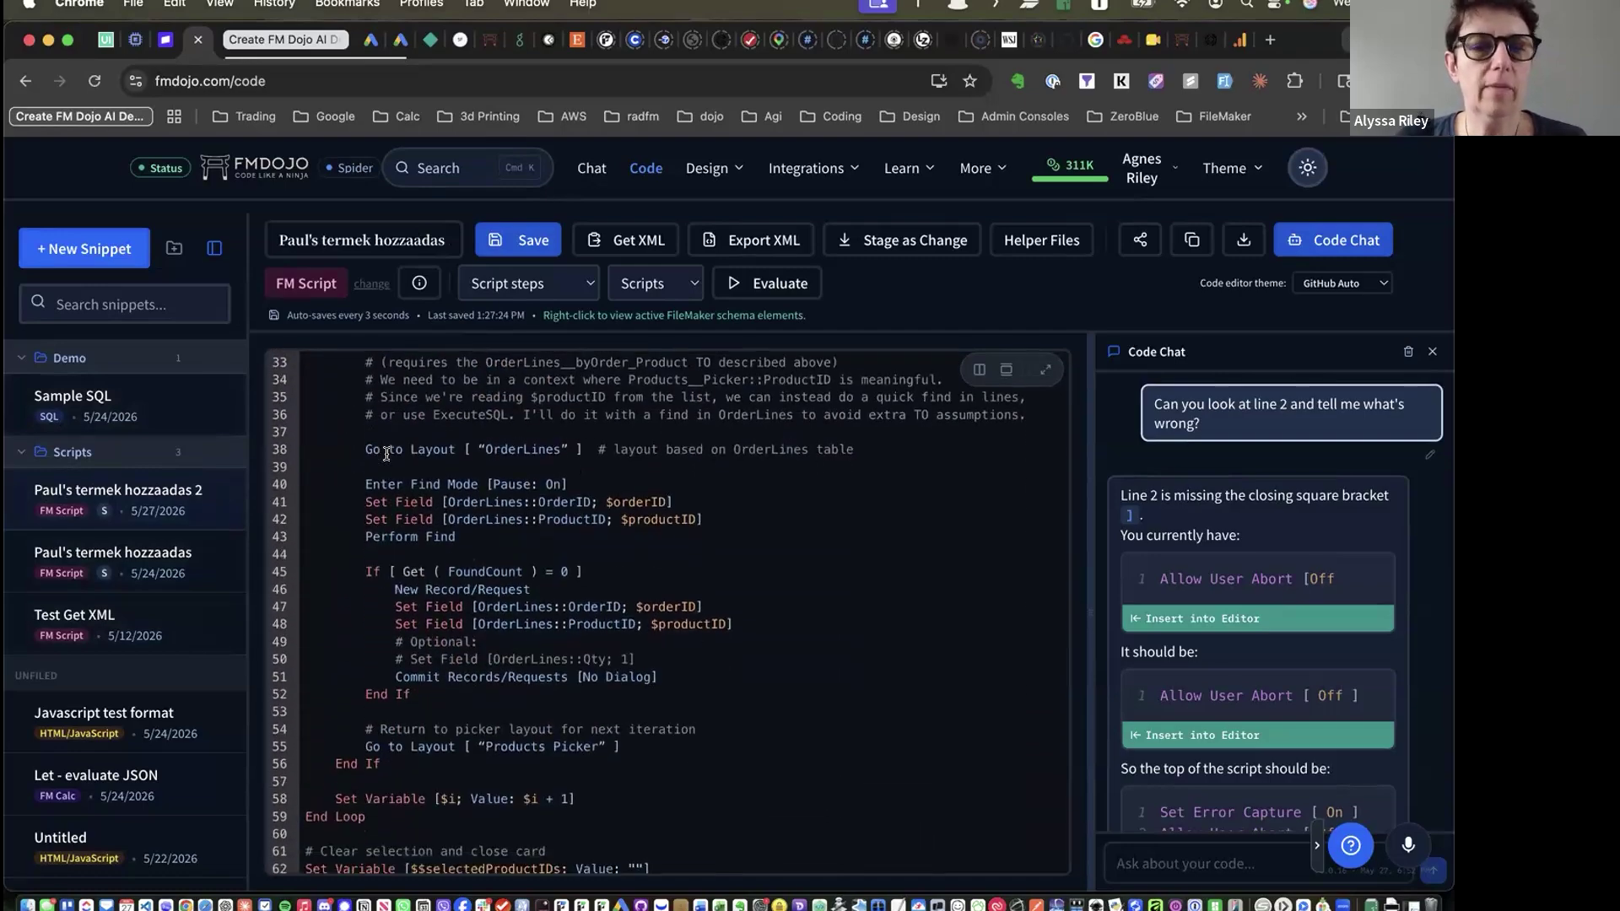
{"action": "scroll", "coordinate": [387, 454], "scroll_direction": "up", "scroll_amount": 15}
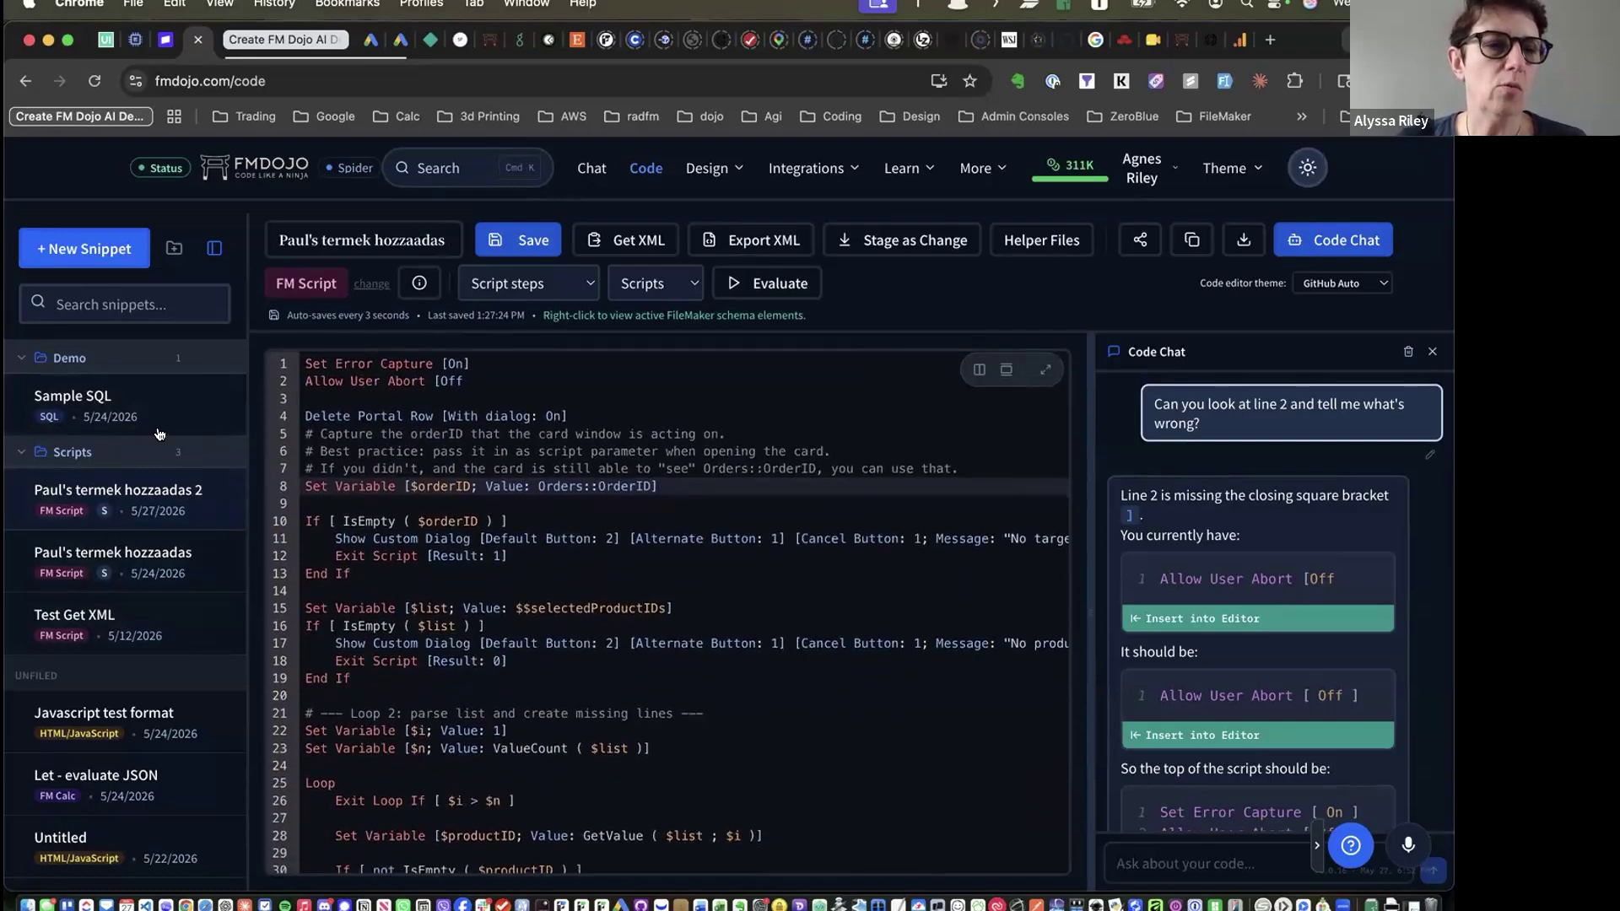
{"action": "scroll", "coordinate": [103, 553], "scroll_direction": "down", "scroll_amount": 5}
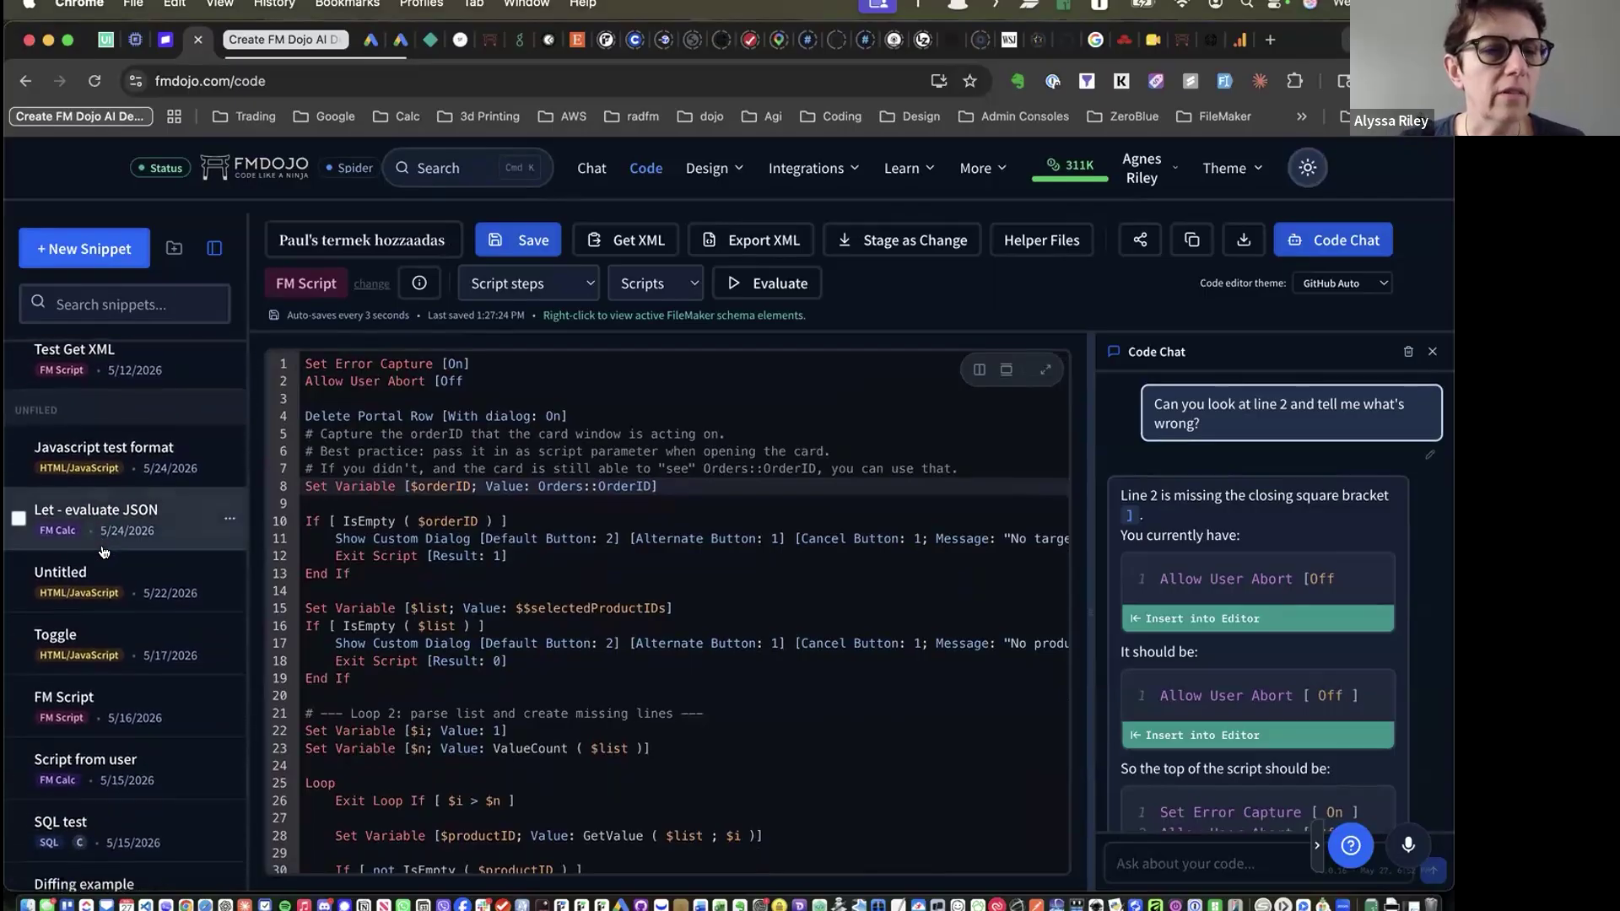
{"action": "left_click", "coordinate": [74, 452]}
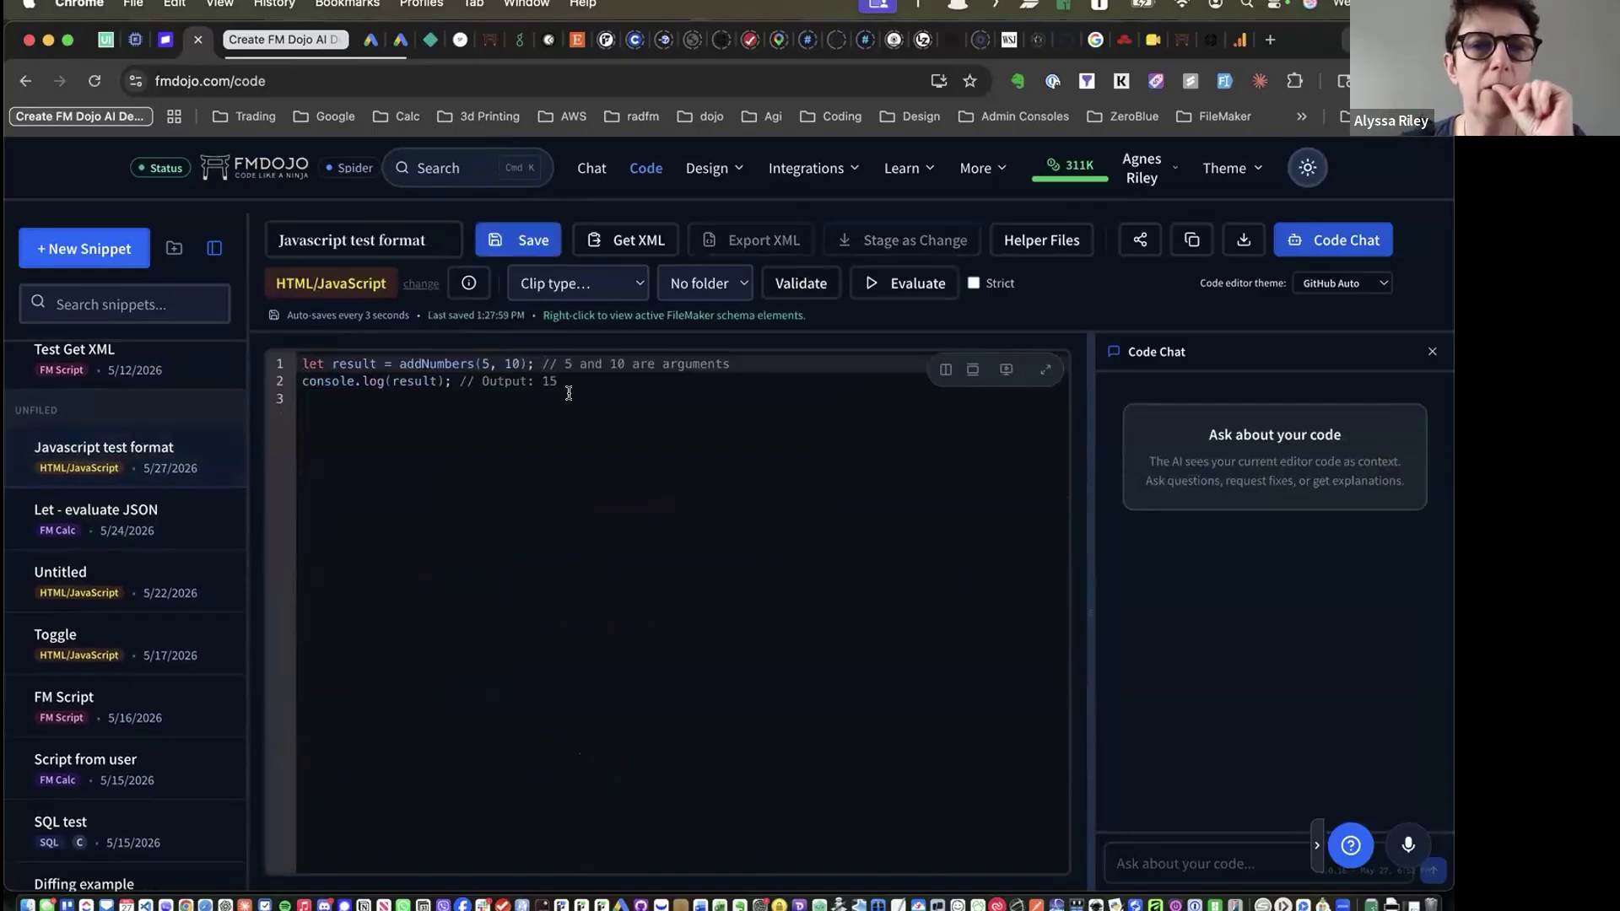
{"action": "left_click", "coordinate": [888, 286]}
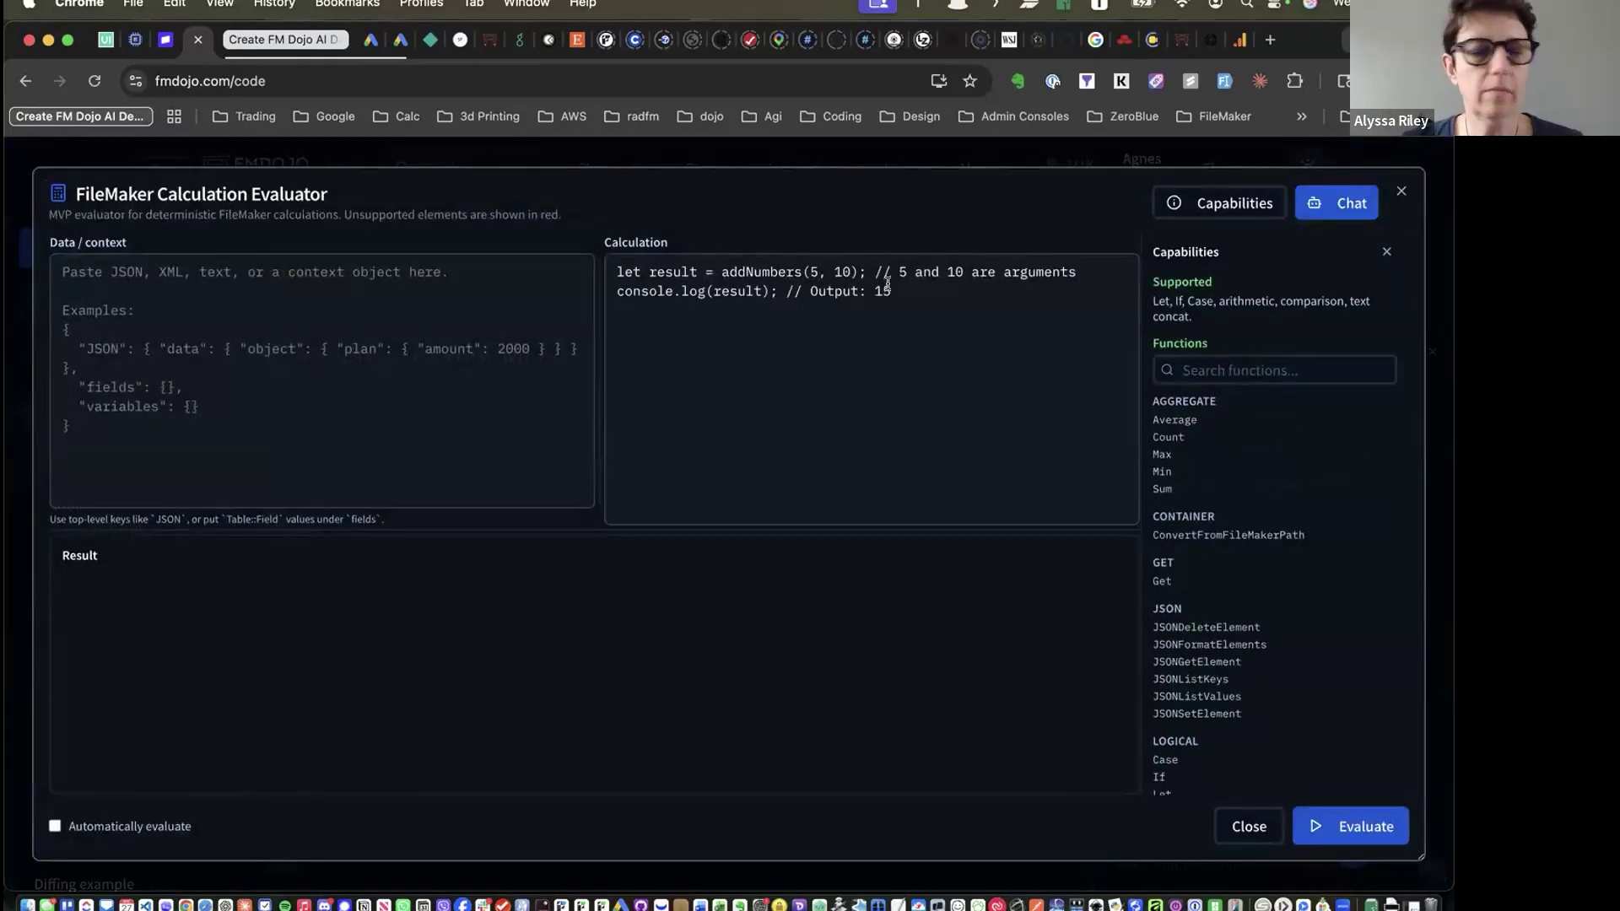
Look over the evaluator's Capabilities list and its Data/context and Calculation boxes, then close it
{"action": "scroll", "coordinate": [1255, 445], "scroll_direction": "down", "scroll_amount": 10}
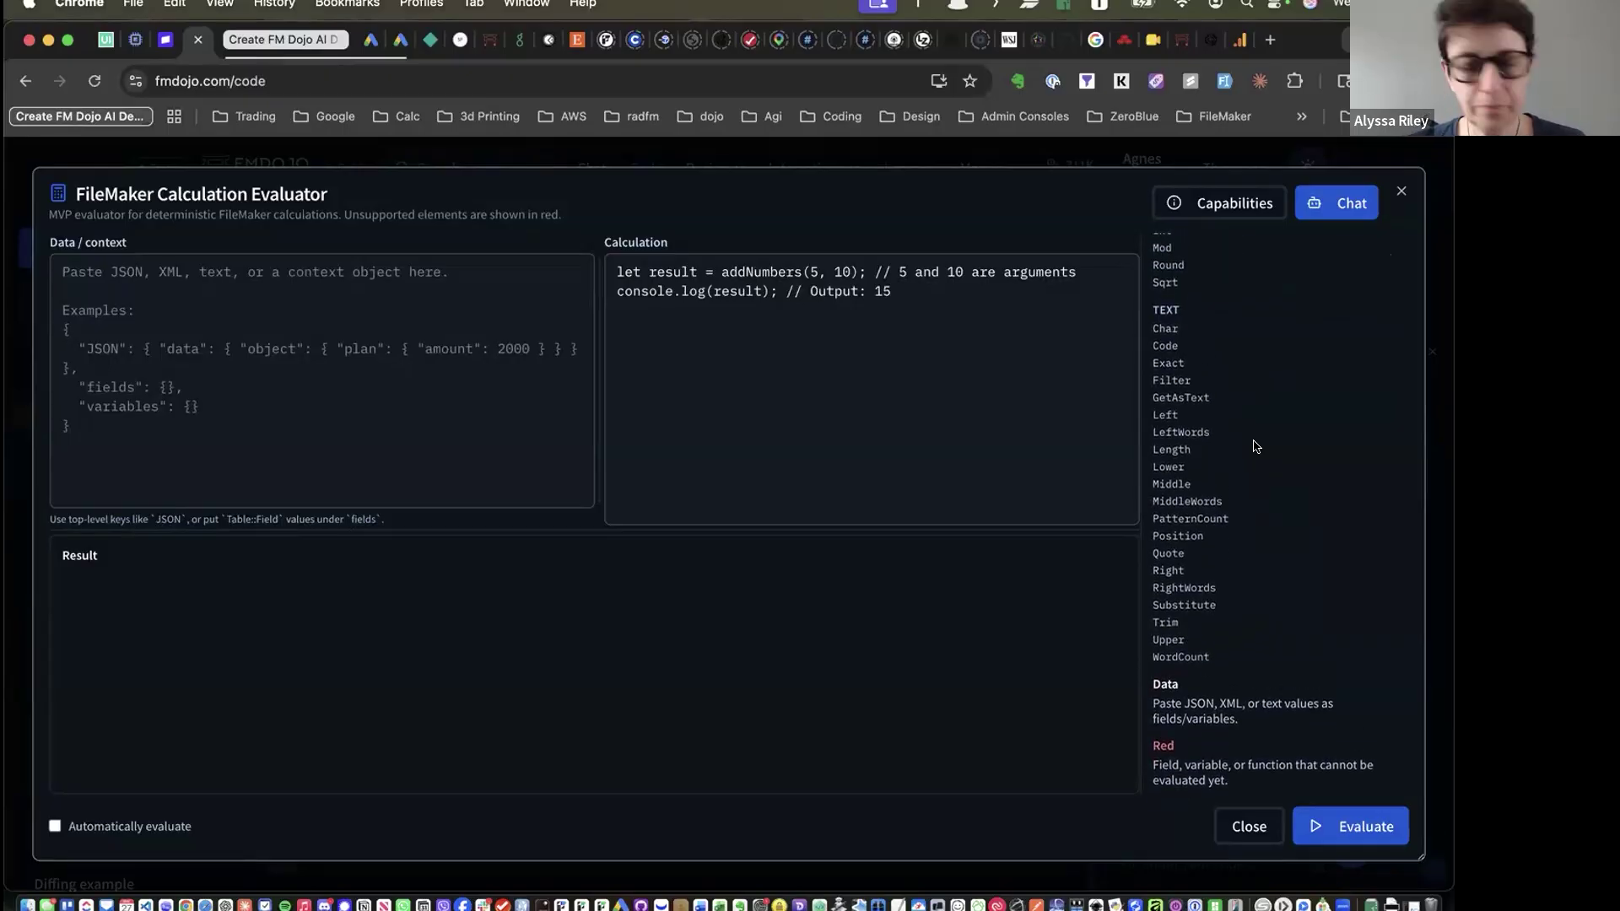
{"action": "scroll", "coordinate": [1255, 446], "scroll_direction": "up", "scroll_amount": 10}
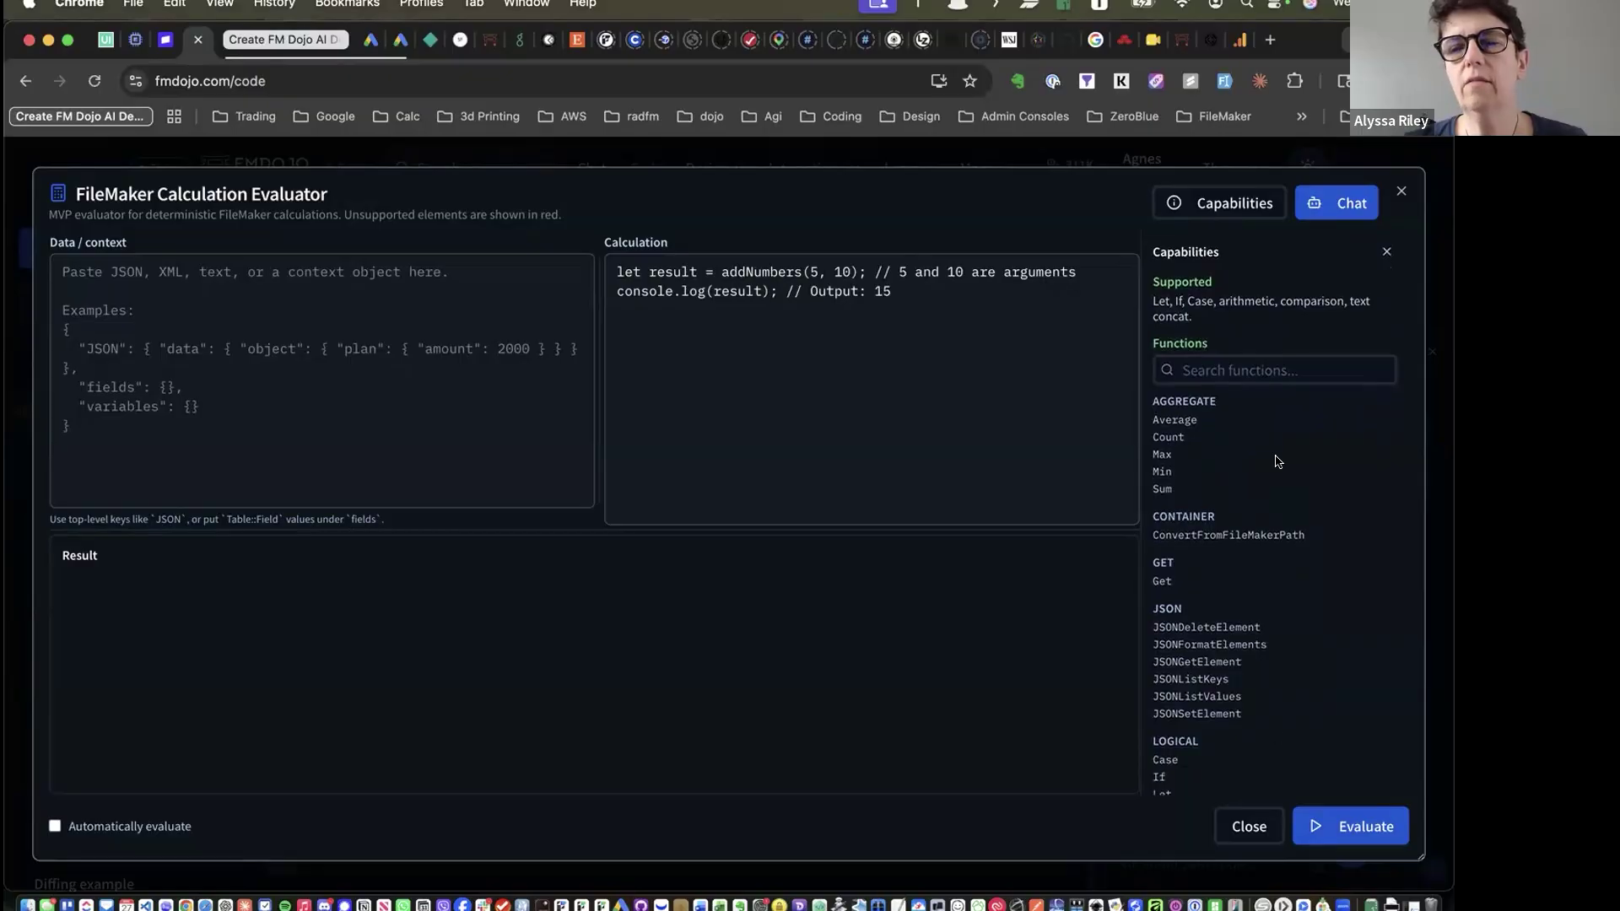
{"action": "scroll", "coordinate": [1277, 462], "scroll_direction": "down", "scroll_amount": 10}
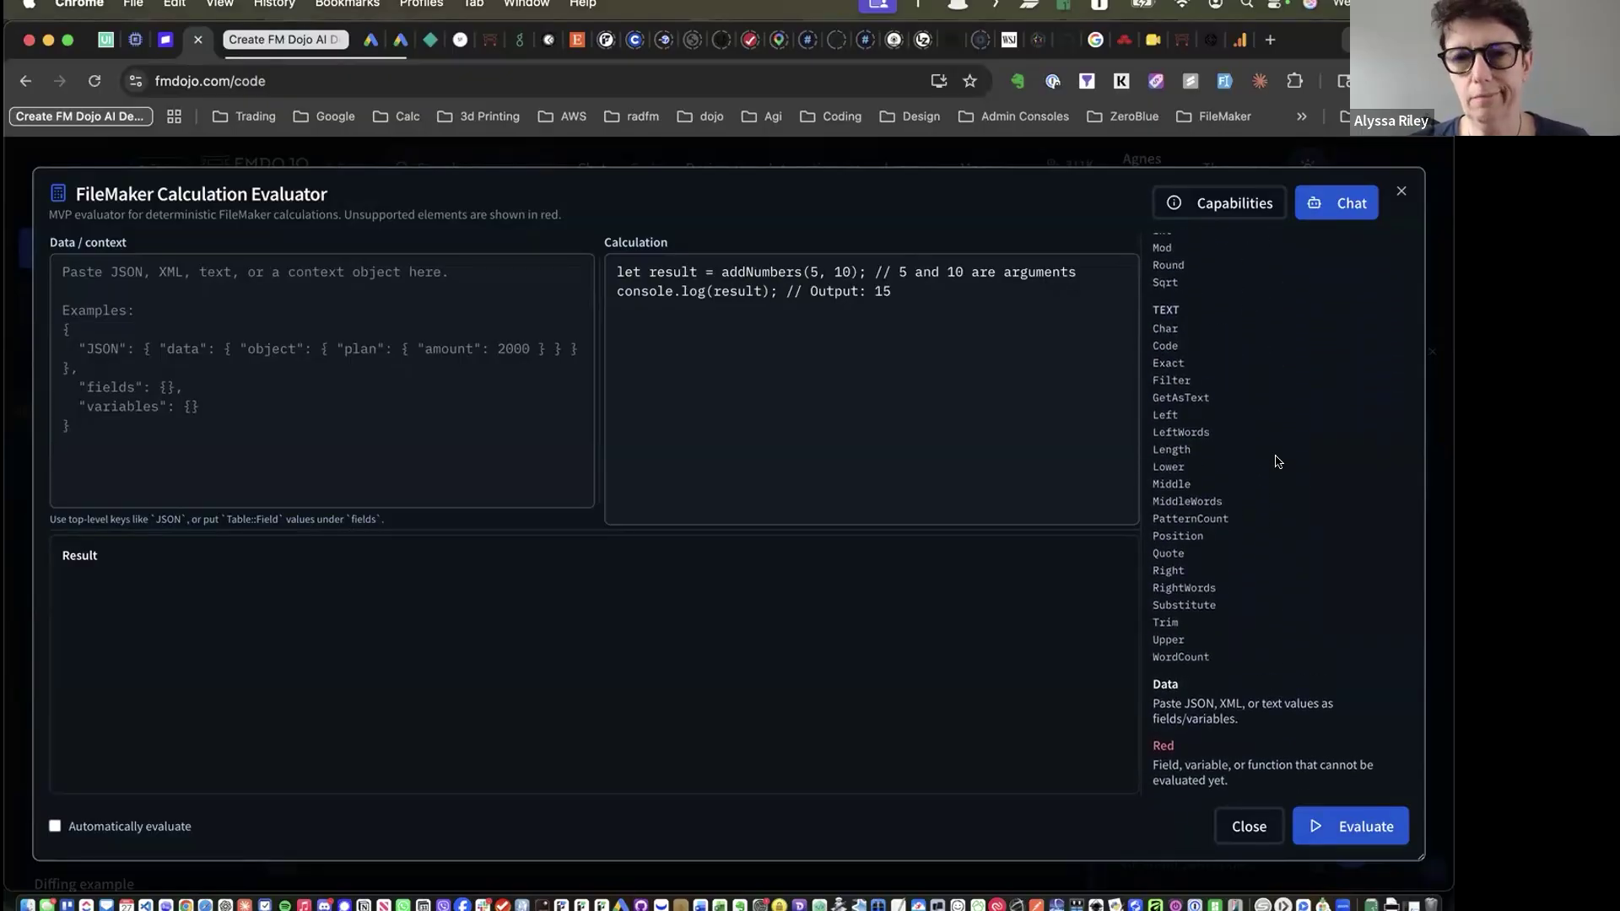
{"action": "scroll", "coordinate": [1278, 462], "scroll_direction": "up", "scroll_amount": 10}
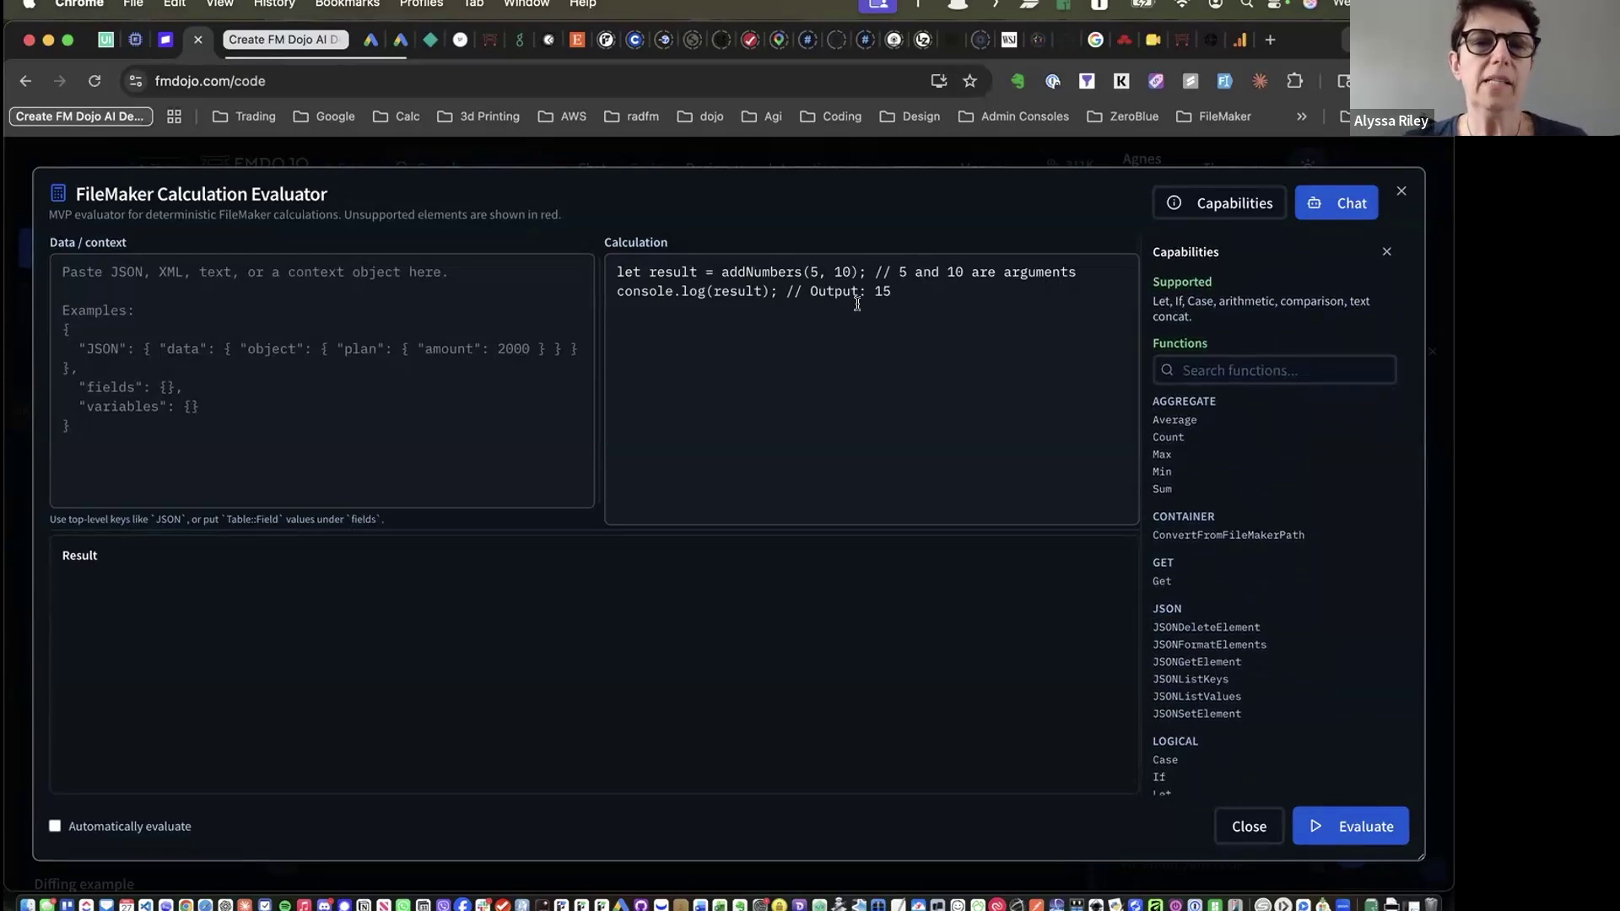
{"action": "left_click", "coordinate": [167, 300]}
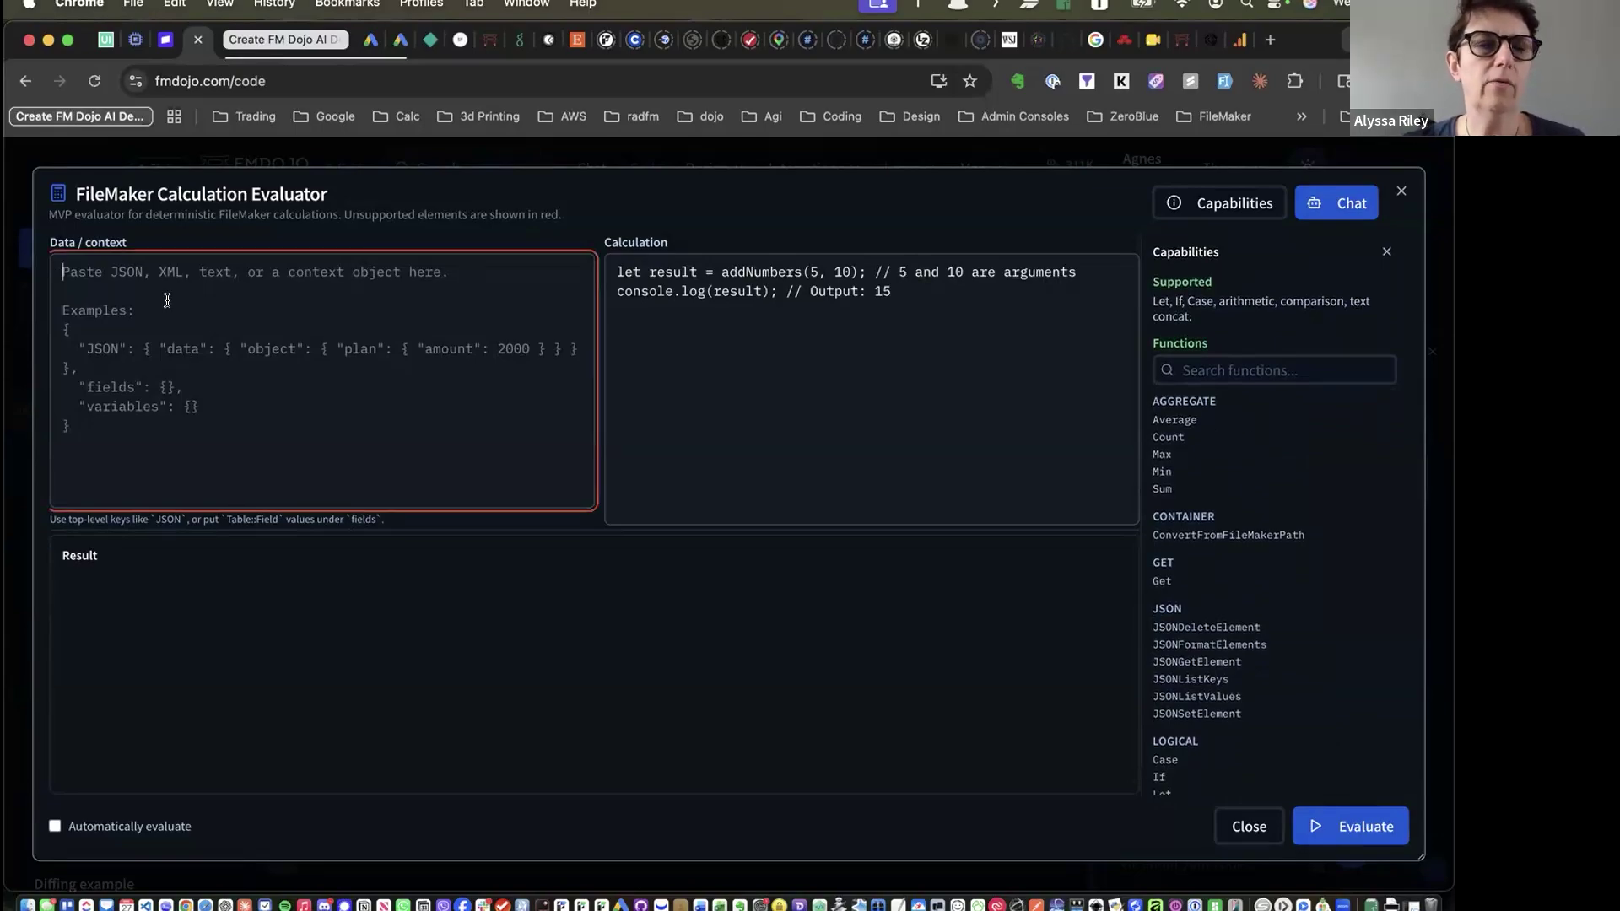
{"action": "left_click", "coordinate": [746, 331]}
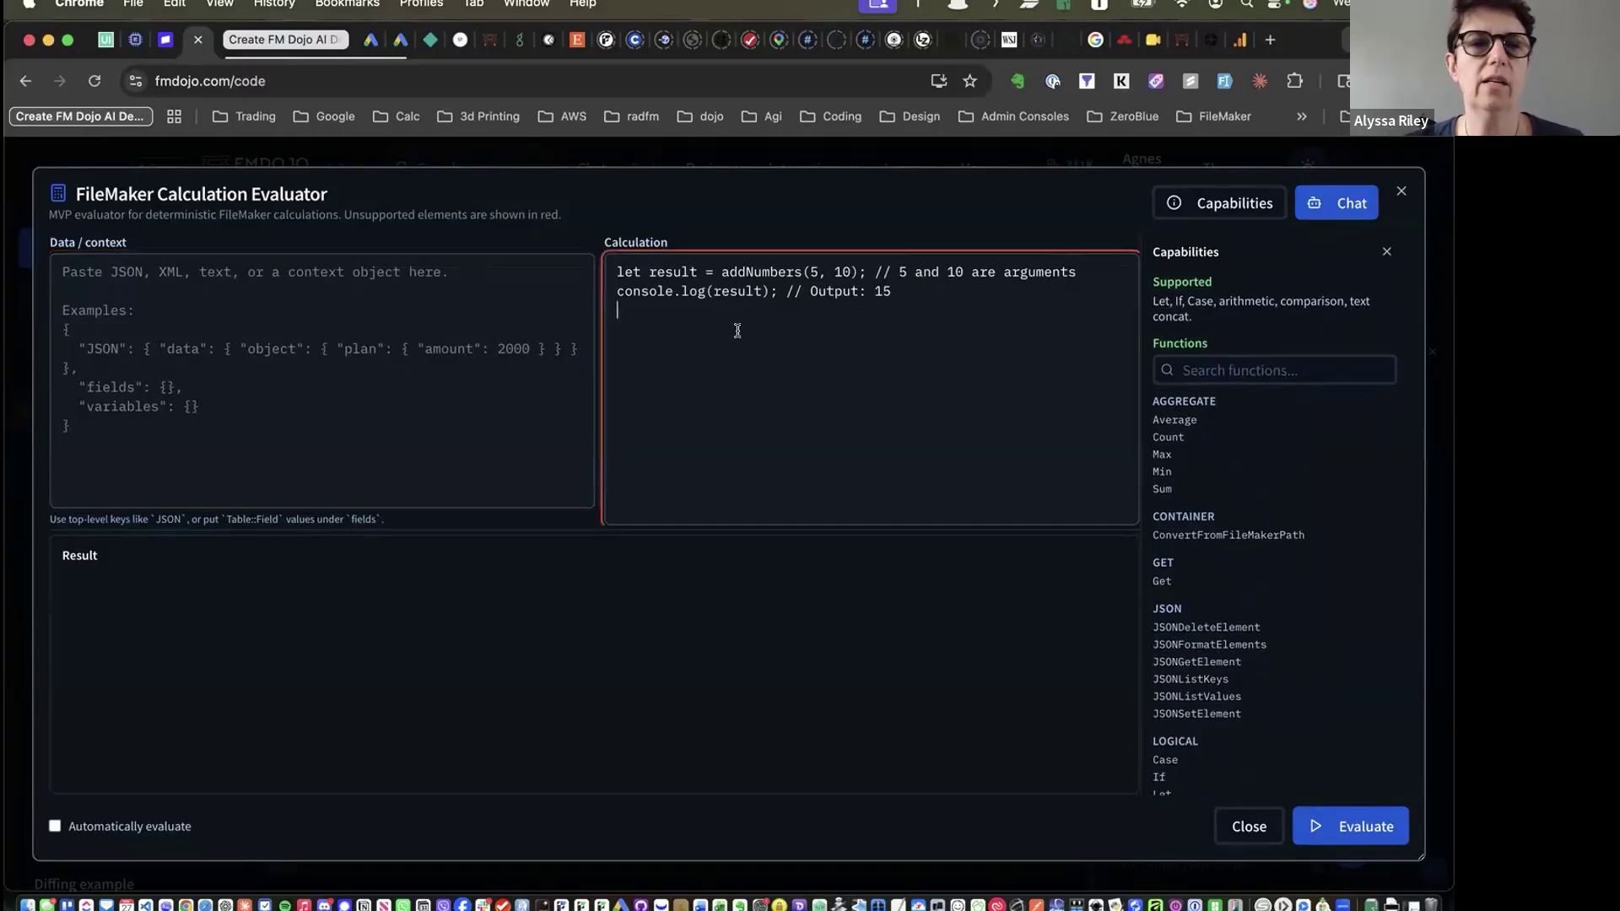
{"action": "left_click", "coordinate": [164, 324]}
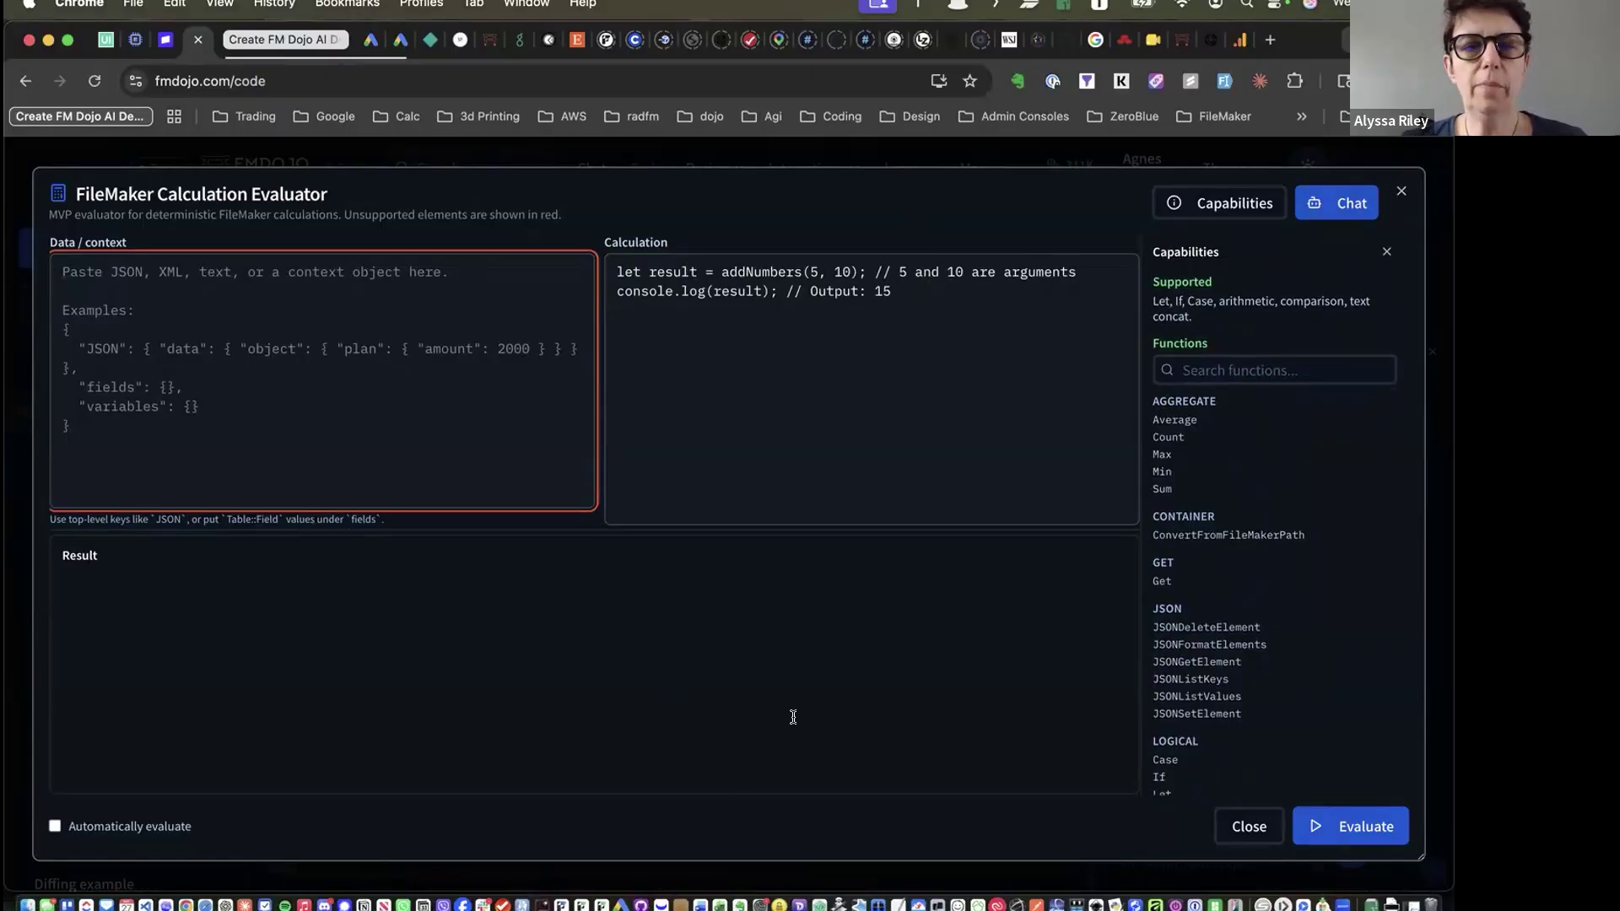
{"action": "left_click", "coordinate": [1403, 192]}
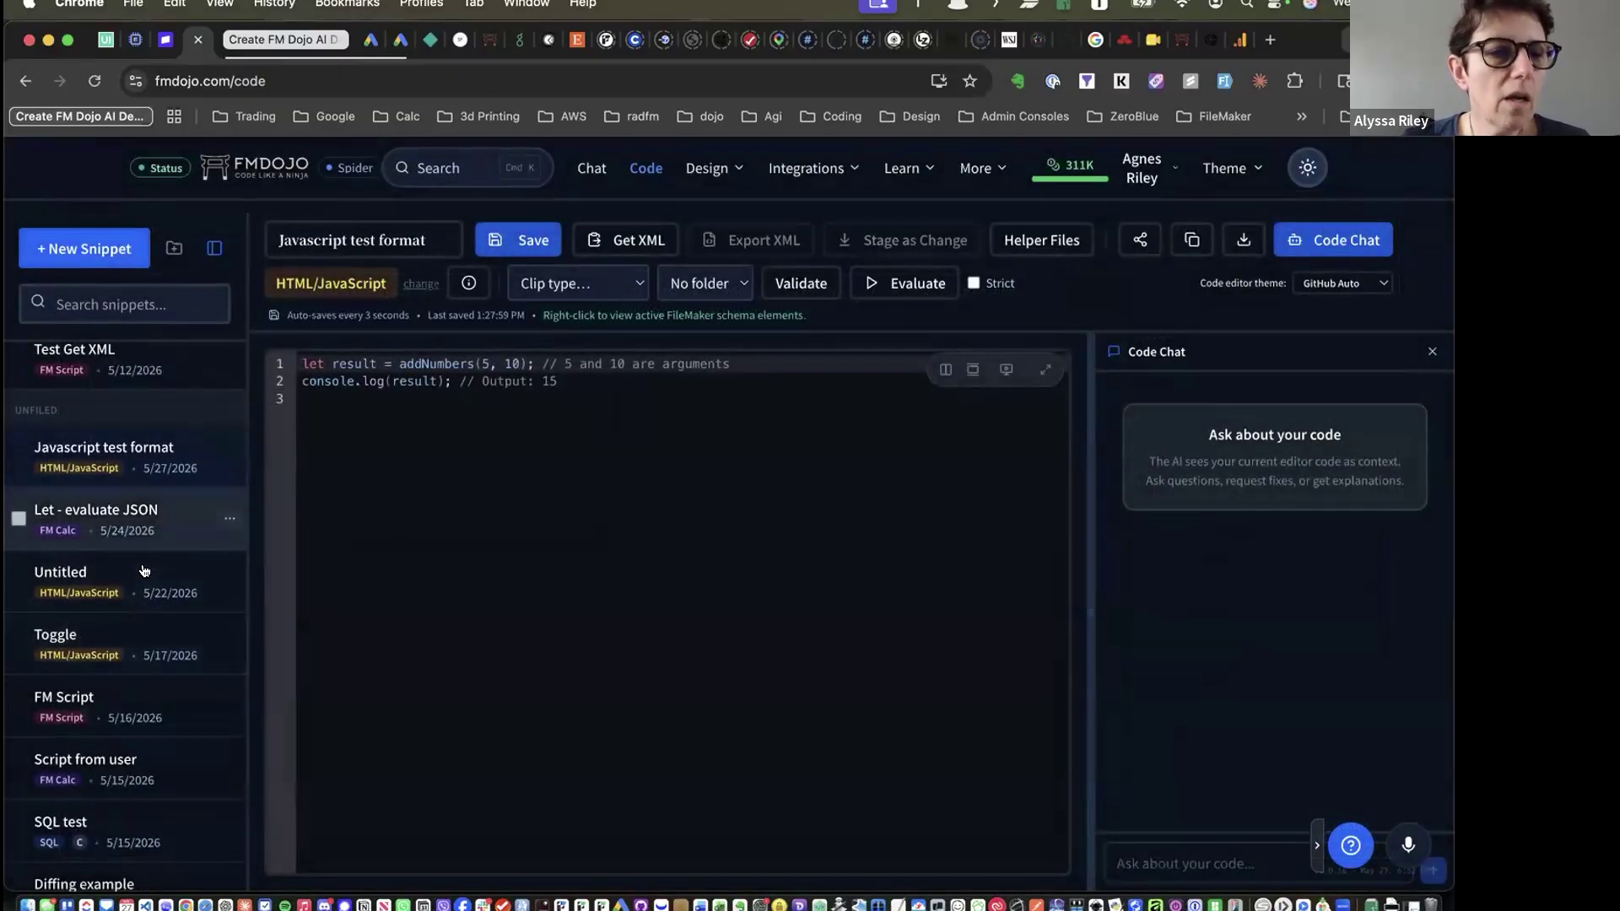
Open the Toggle JS Fiddle snippet, hide Code Chat, and show the starter template list
{"action": "left_click", "coordinate": [72, 643]}
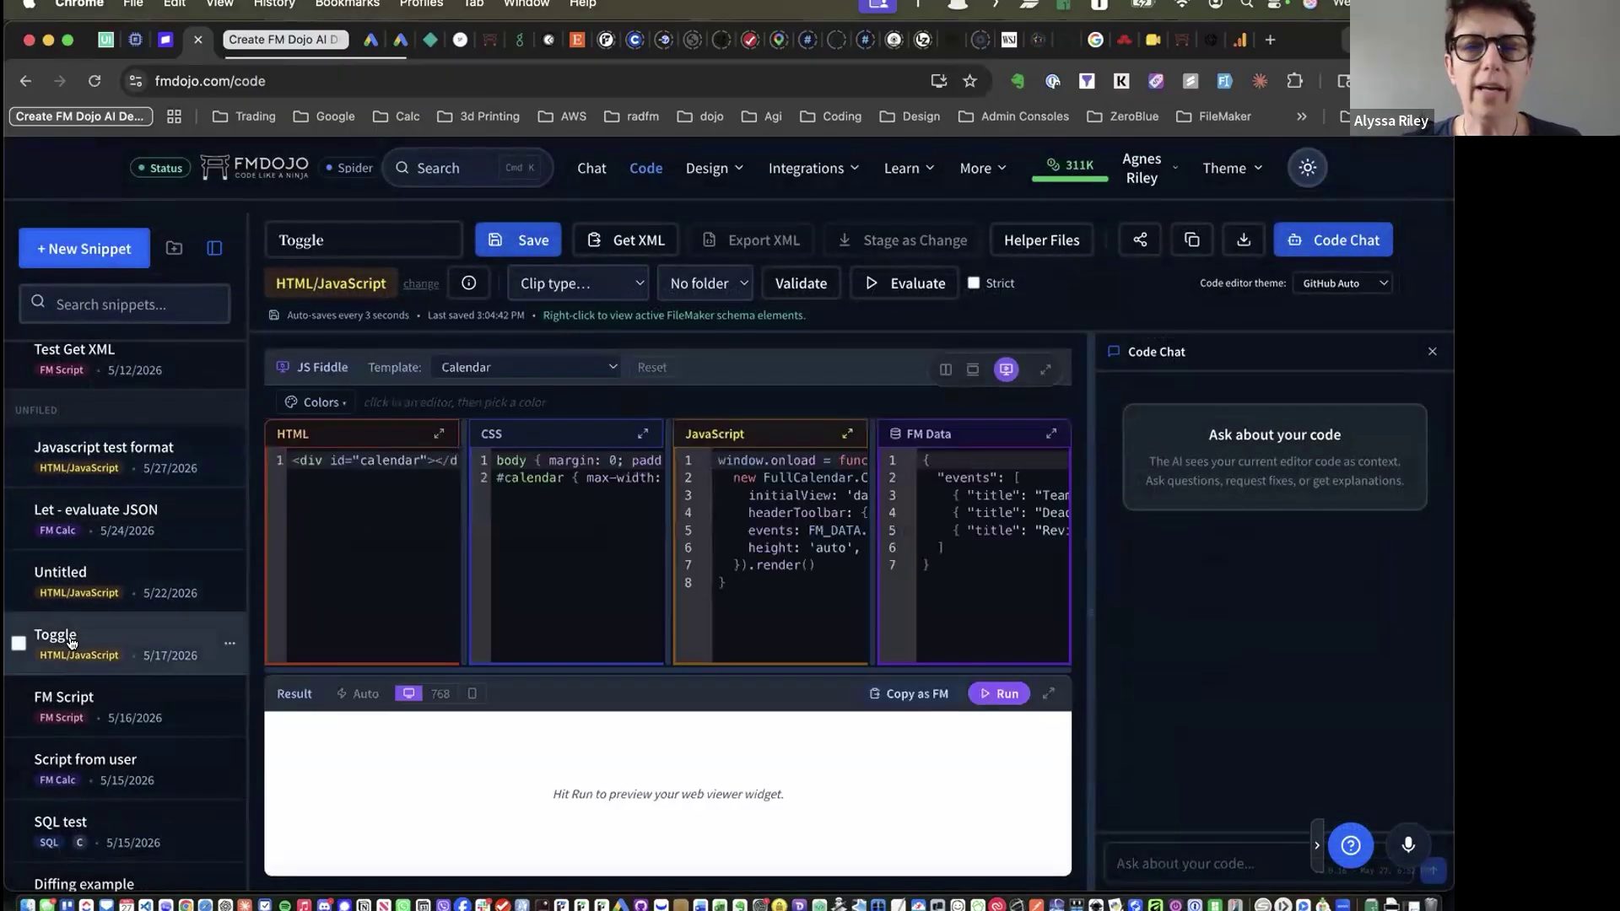
{"action": "left_click", "coordinate": [1431, 353]}
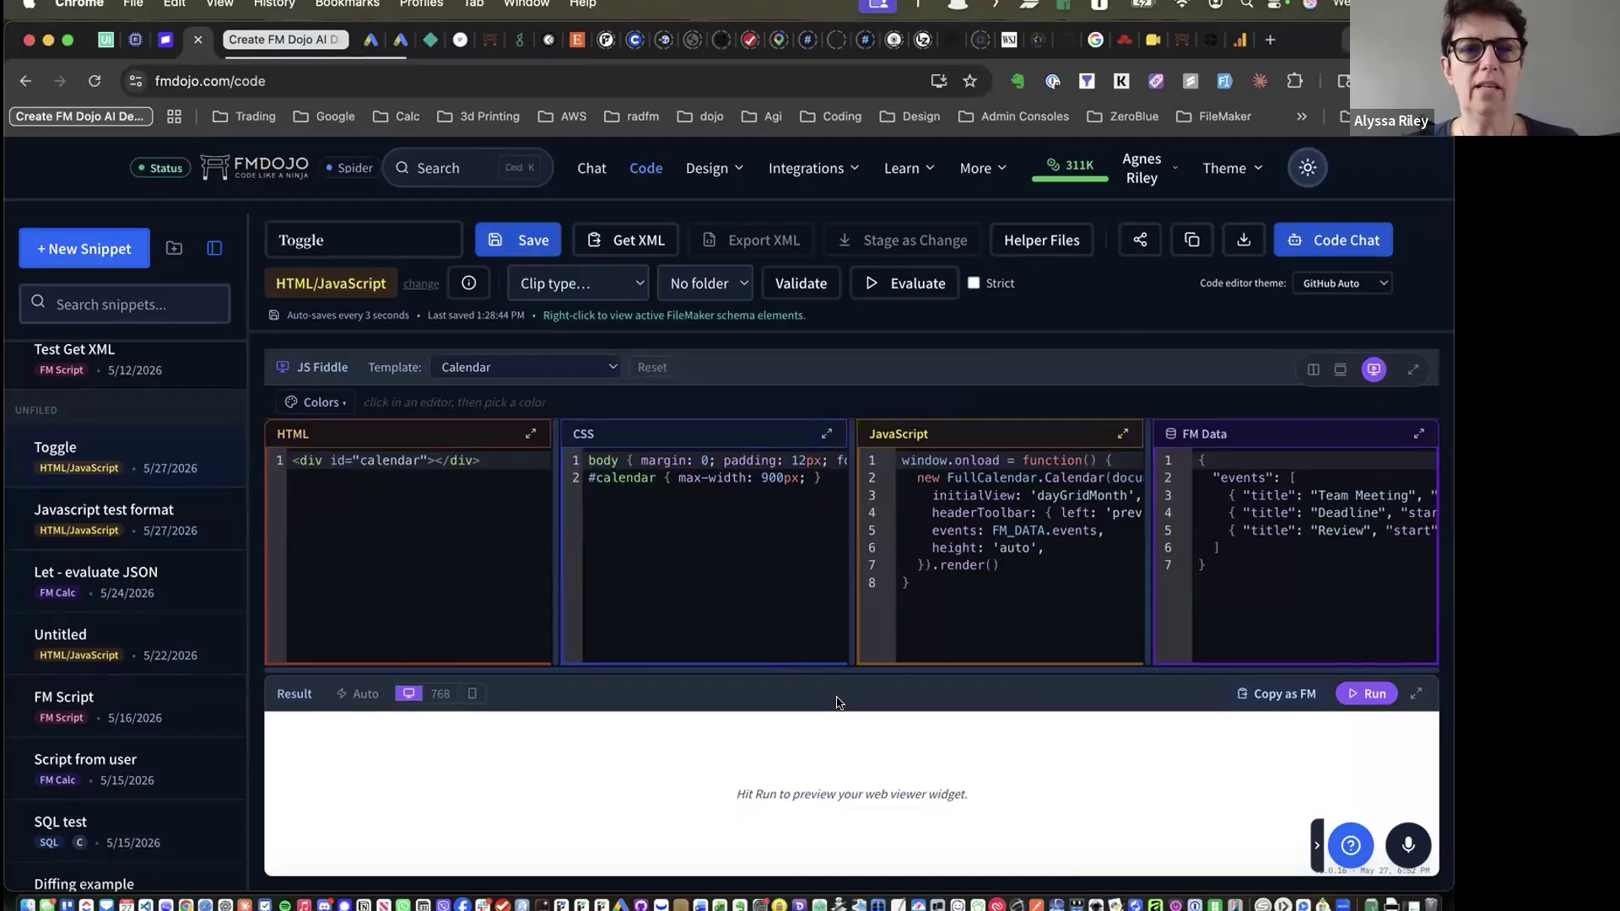
{"action": "left_click", "coordinate": [602, 367]}
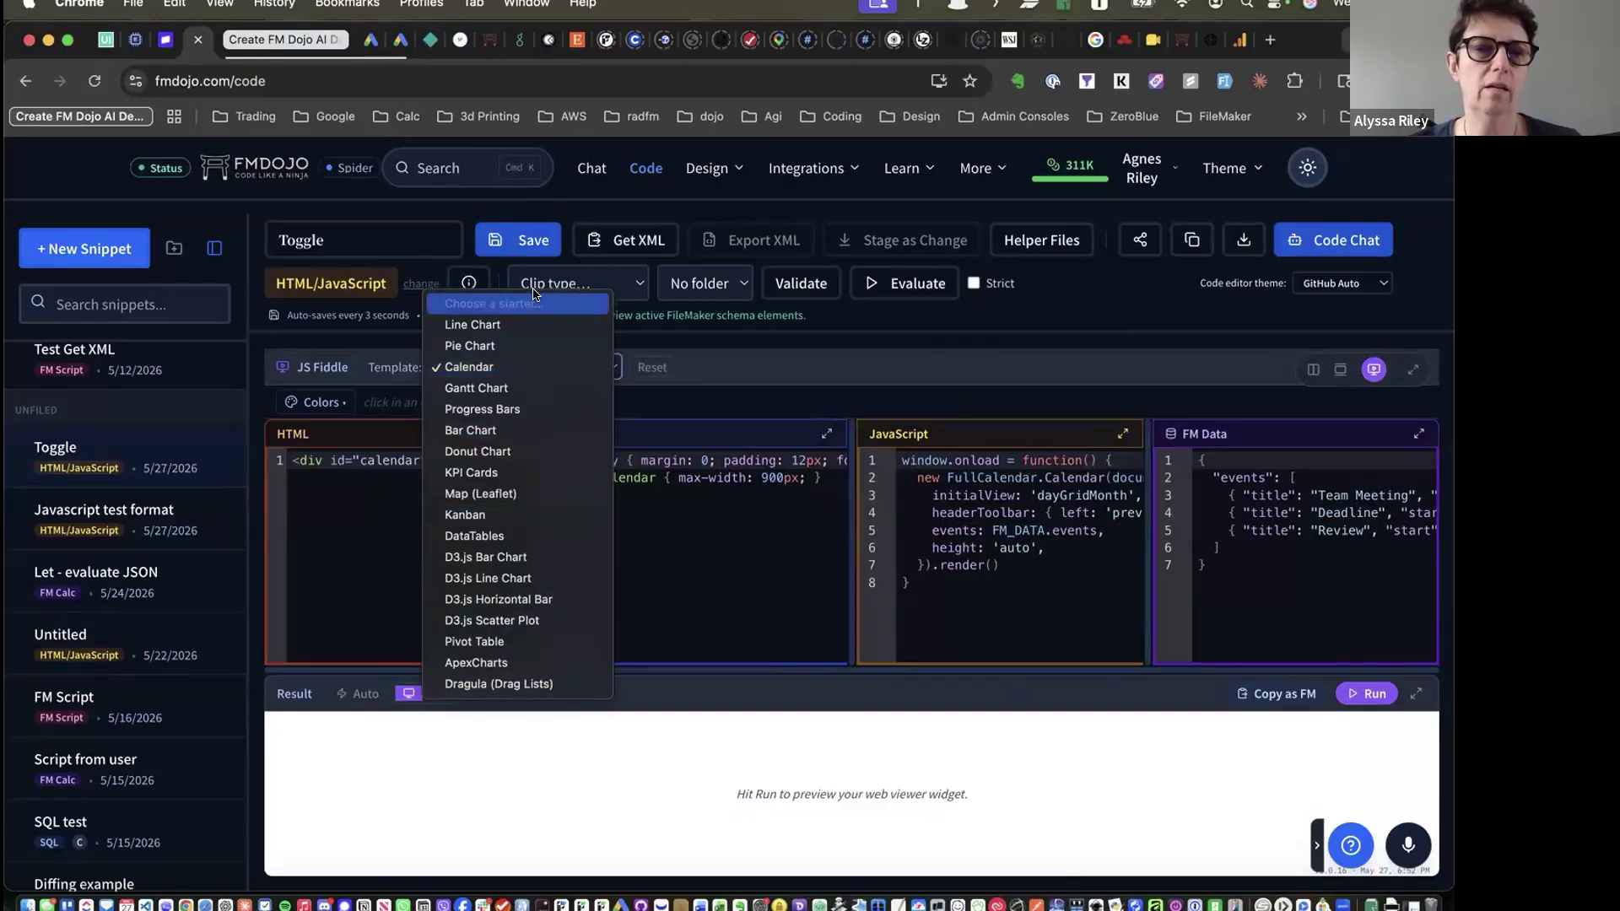
Switch to the Map (Leaflet) template and run it in an enlarged, zoomed and panned preview
{"action": "left_click", "coordinate": [518, 493]}
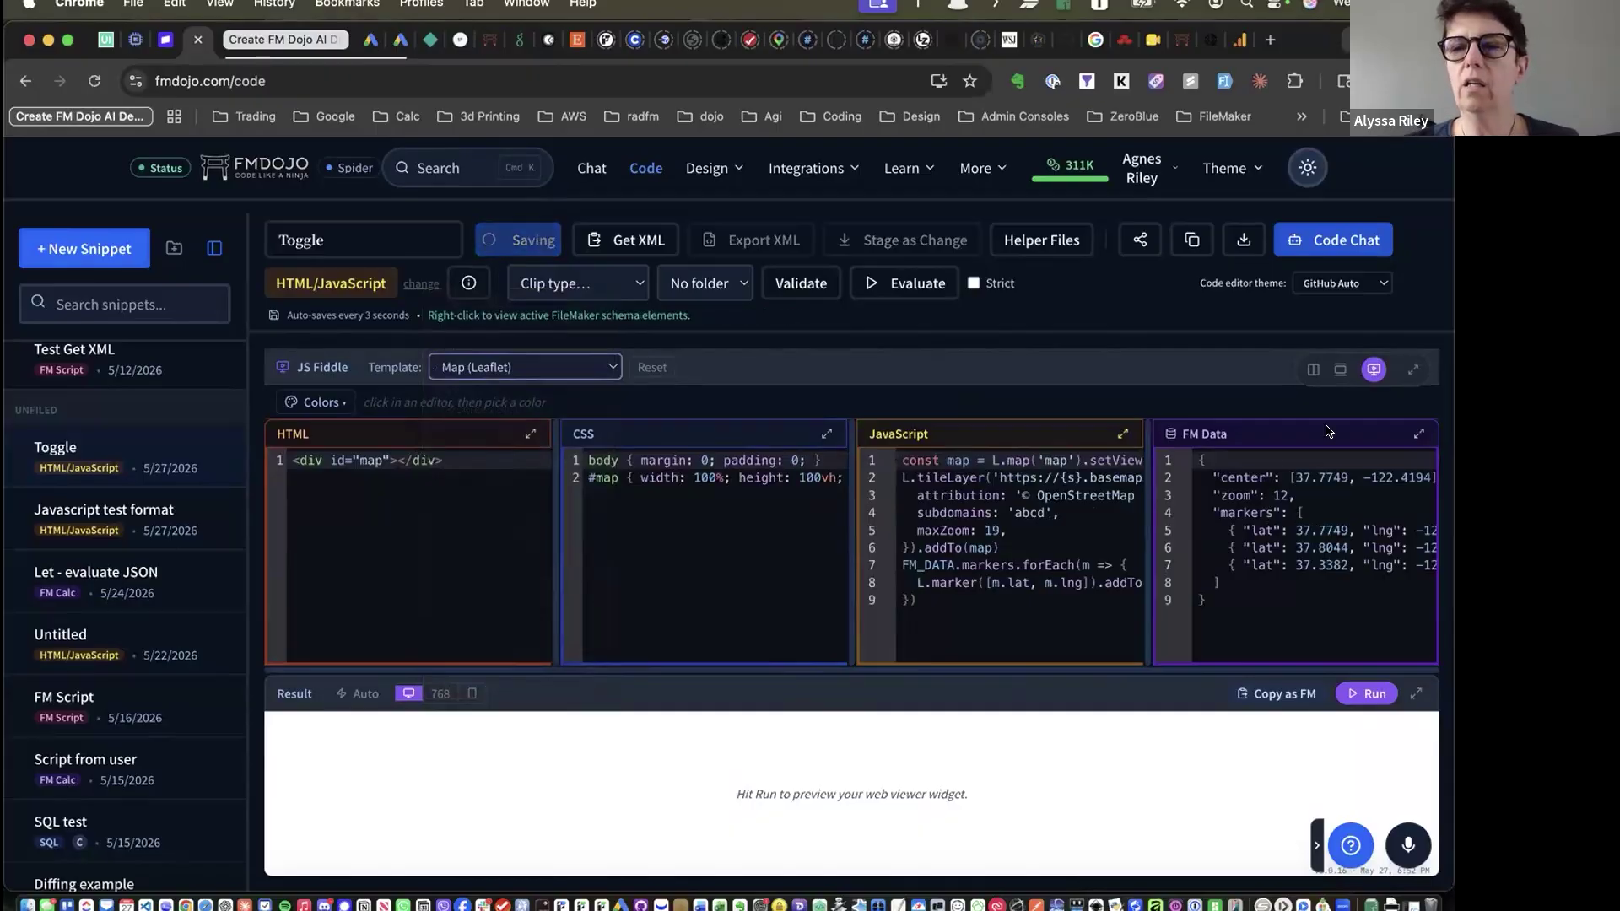
{"action": "left_click", "coordinate": [1367, 693]}
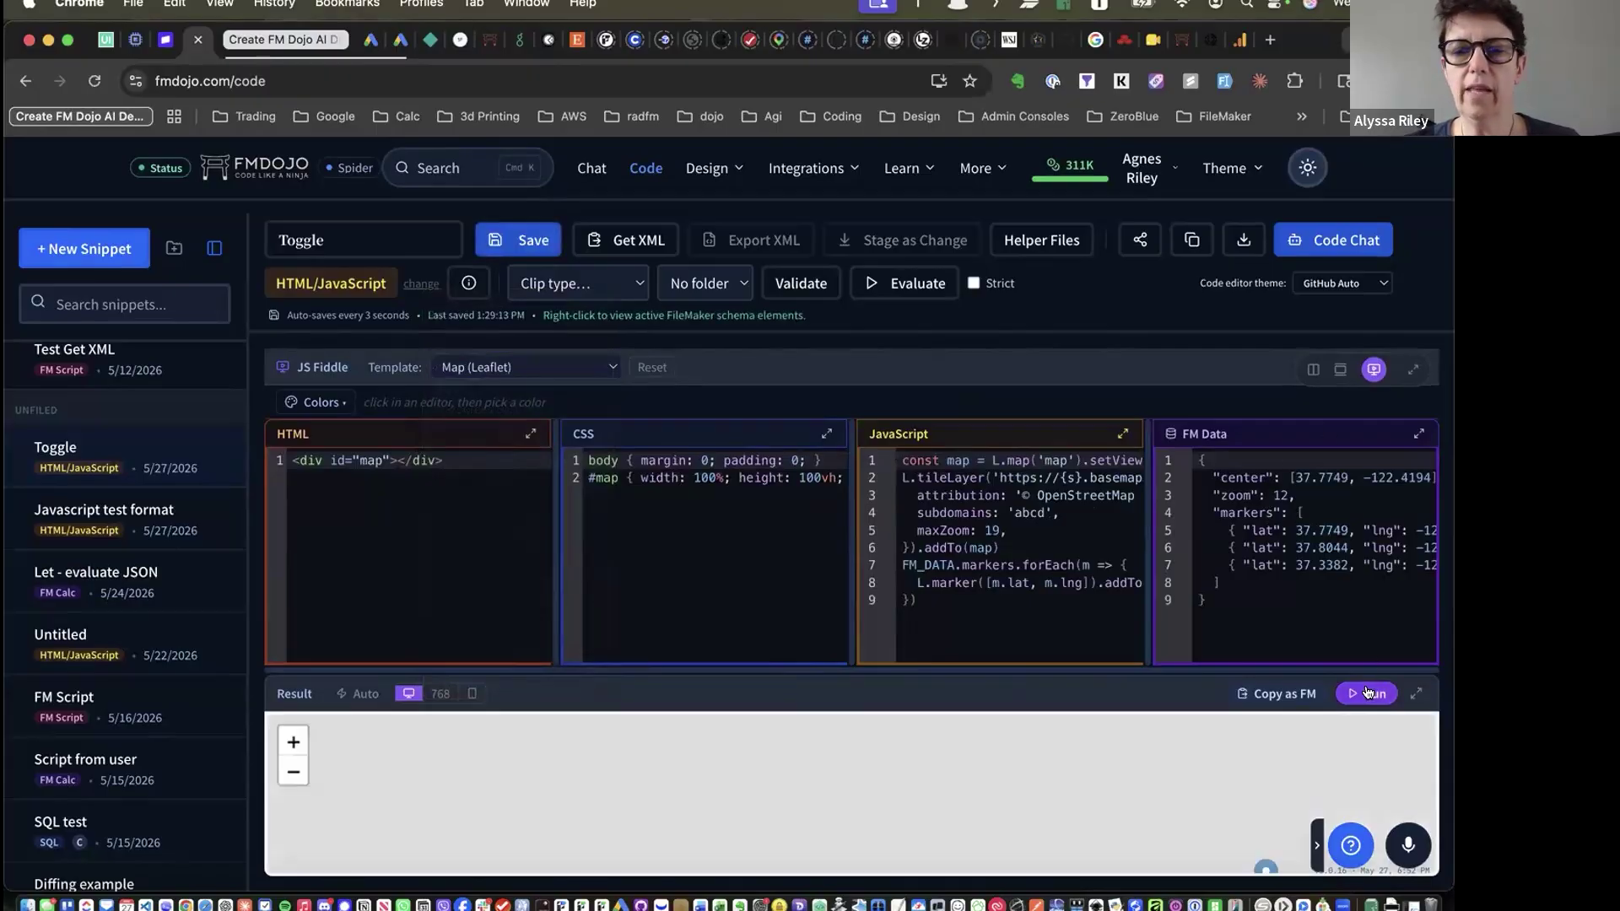
{"action": "left_click", "coordinate": [1410, 694]}
{"action": "scroll", "coordinate": [867, 705], "scroll_direction": "up", "scroll_amount": 5}
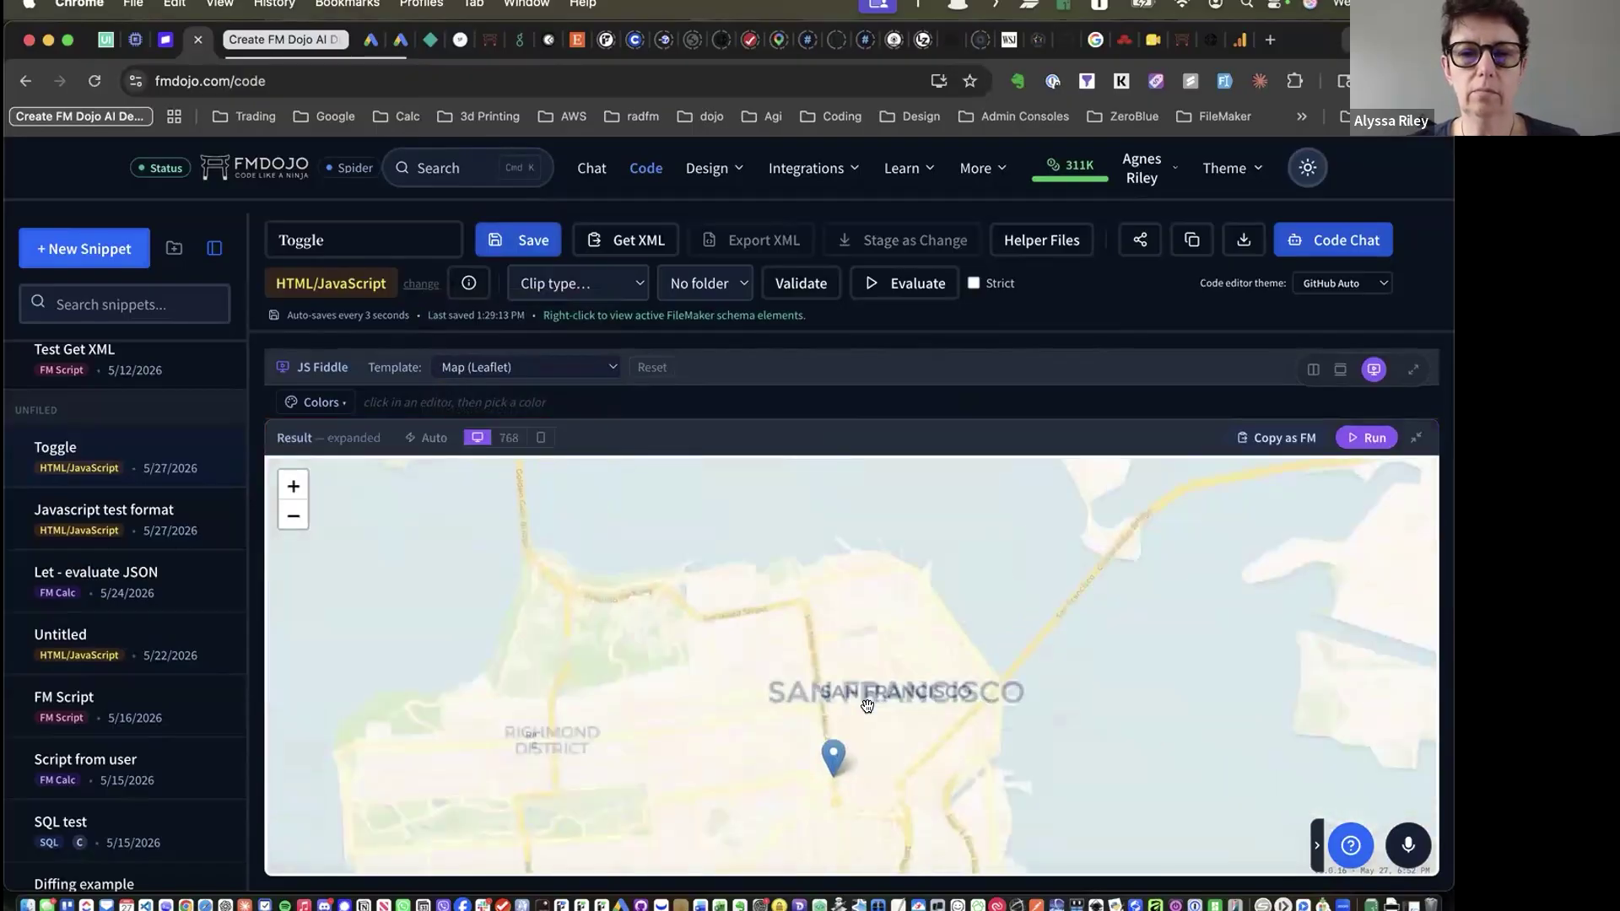
{"action": "left_click_drag", "start_coordinate": [832, 730], "coordinate": [821, 687]}
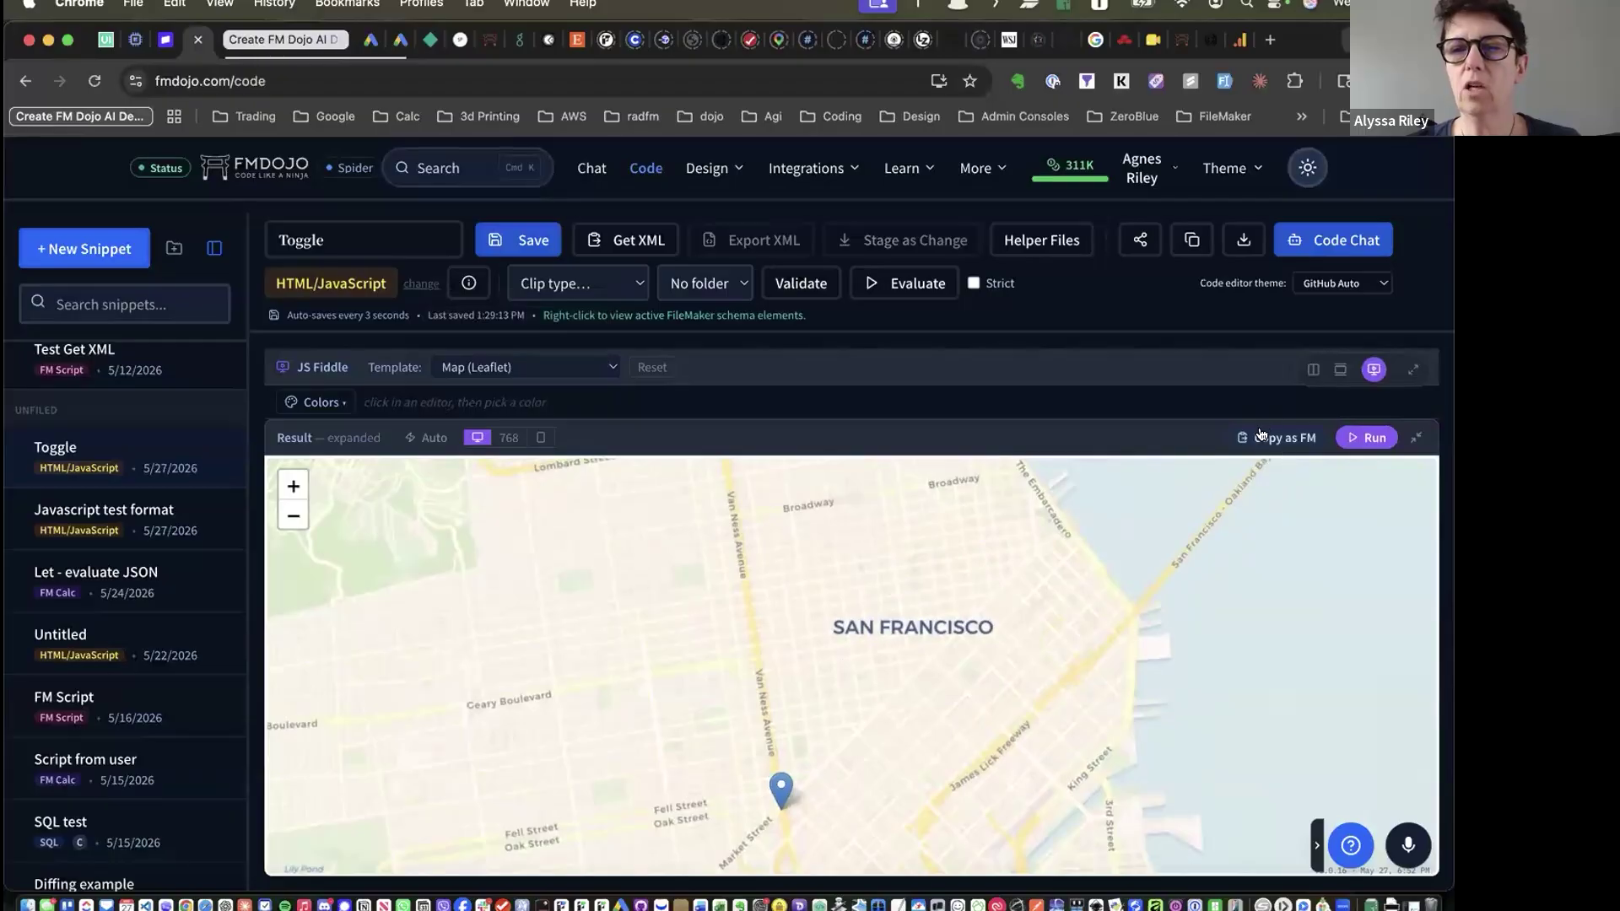
Copy the map widget as FileMaker code and restore the code editors
{"action": "left_click", "coordinate": [1261, 435]}
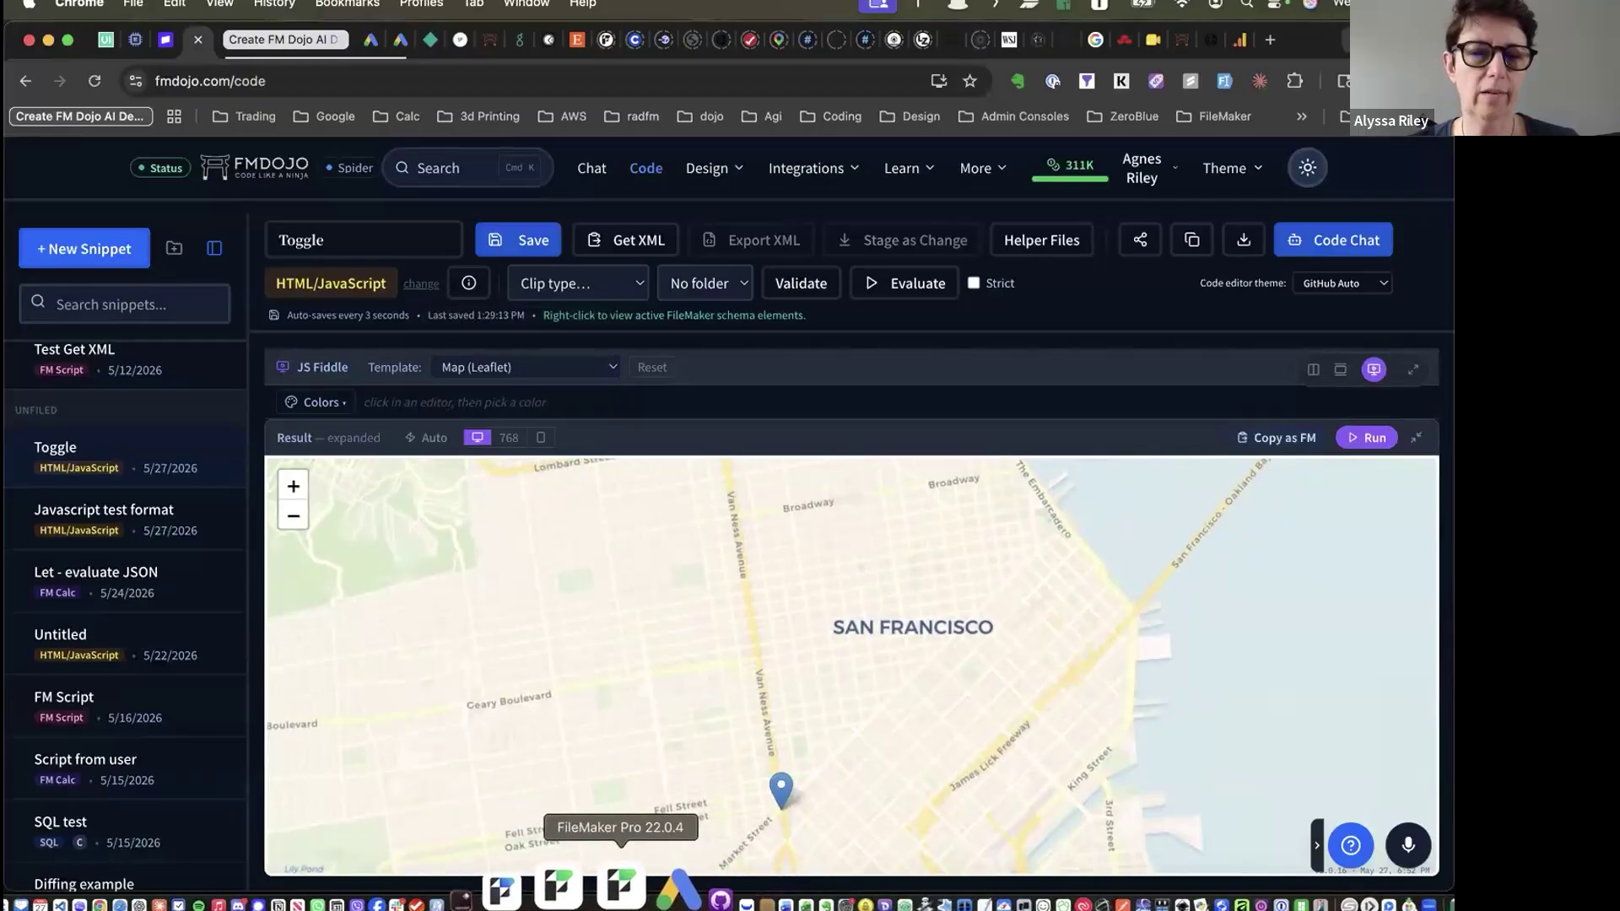
{"action": "left_click", "coordinate": [607, 884]}
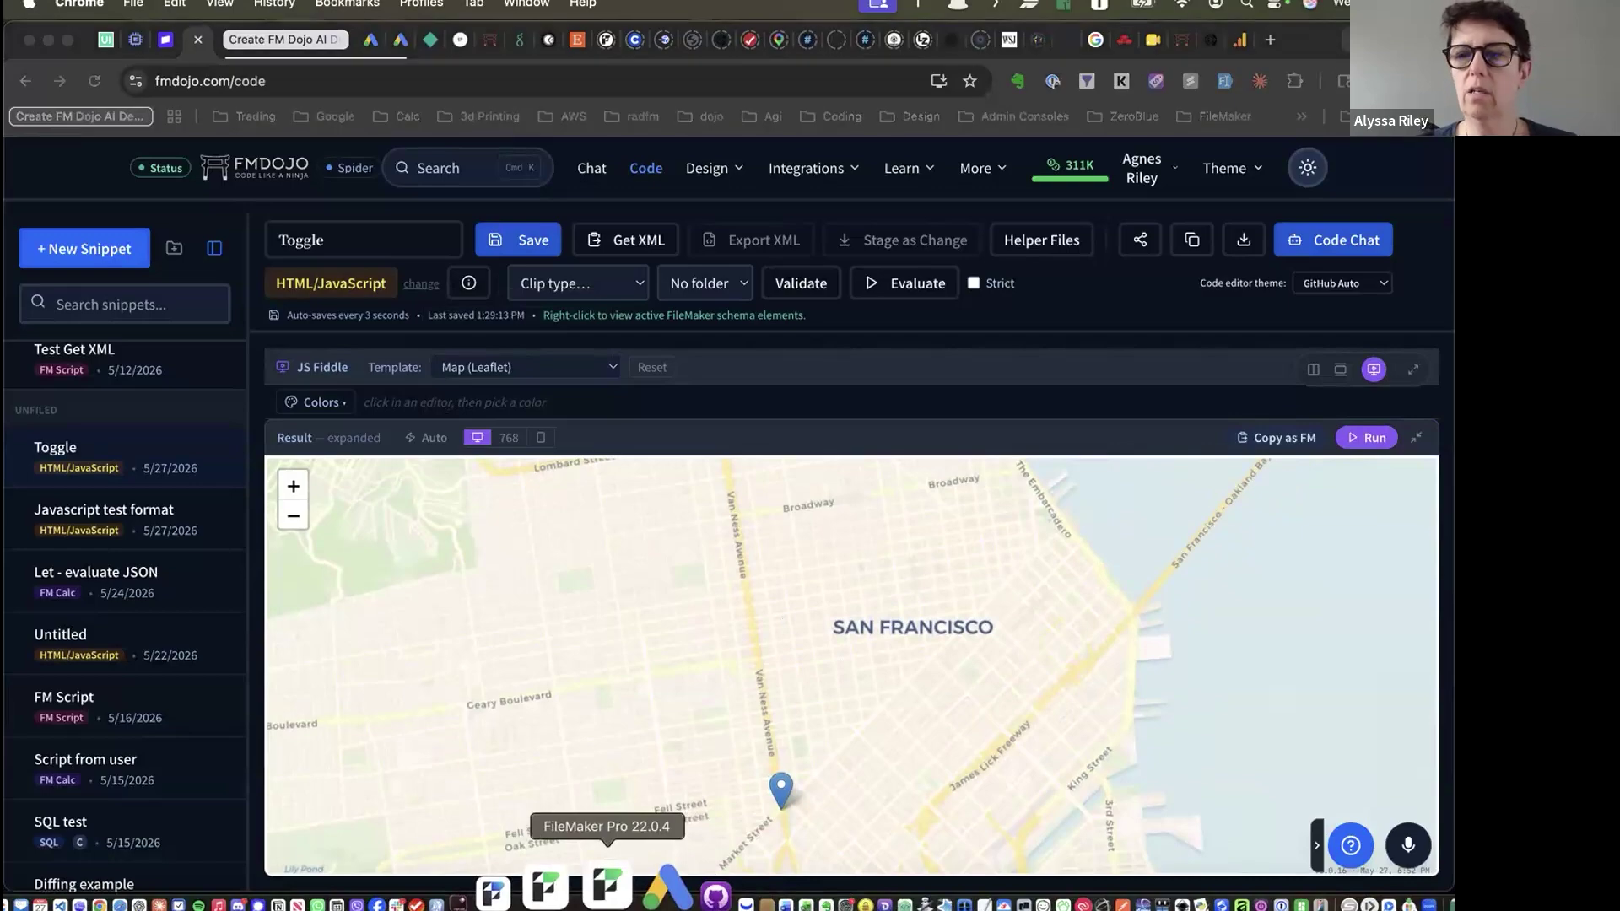
{"action": "left_click", "coordinate": [1414, 440]}
{"action": "left_click", "coordinate": [1416, 438]}
Select the FM Data JSON, dismissing the AI writing-assistant popup that appears
{"action": "left_click_drag", "start_coordinate": [1211, 600], "coordinate": [1192, 417]}
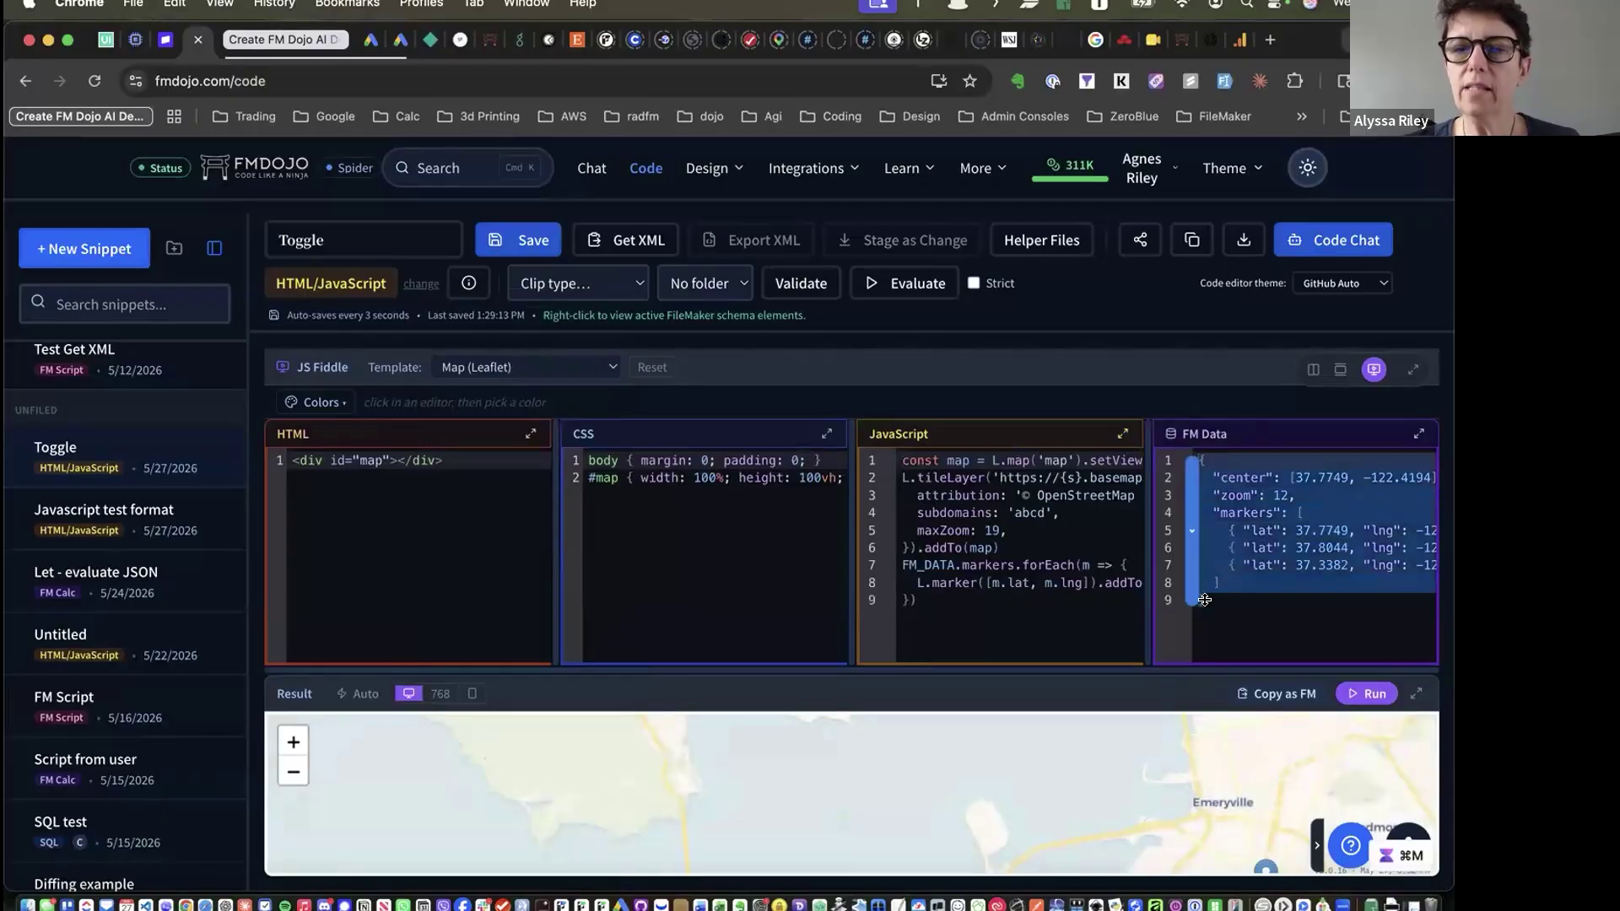
{"action": "key", "text": "super+j"}
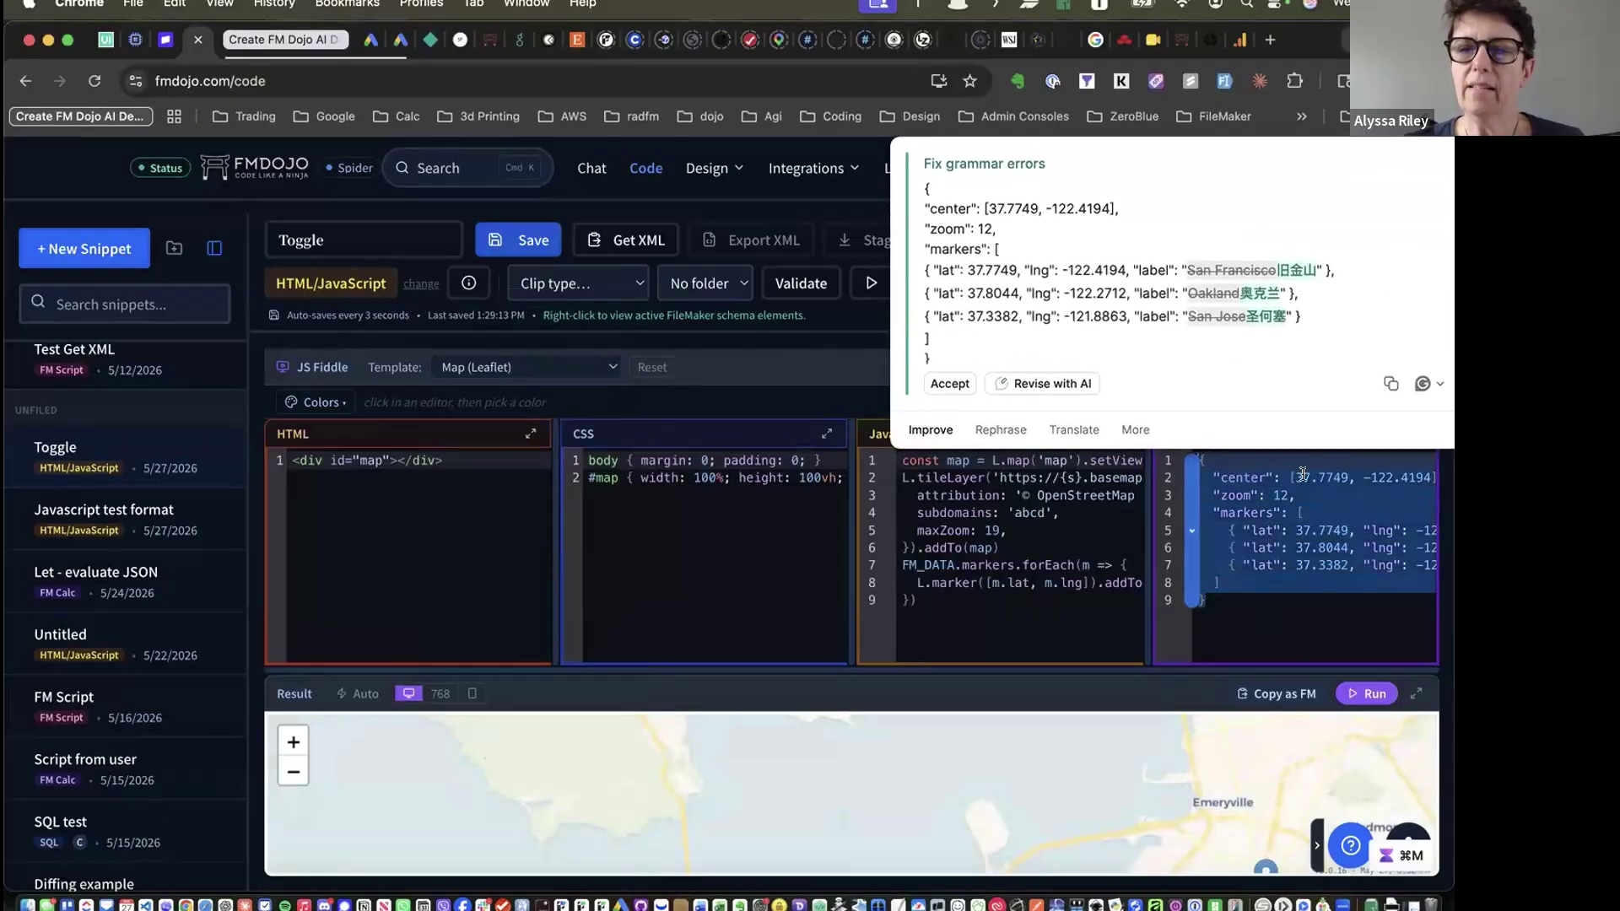
{"action": "key", "text": "Escape"}
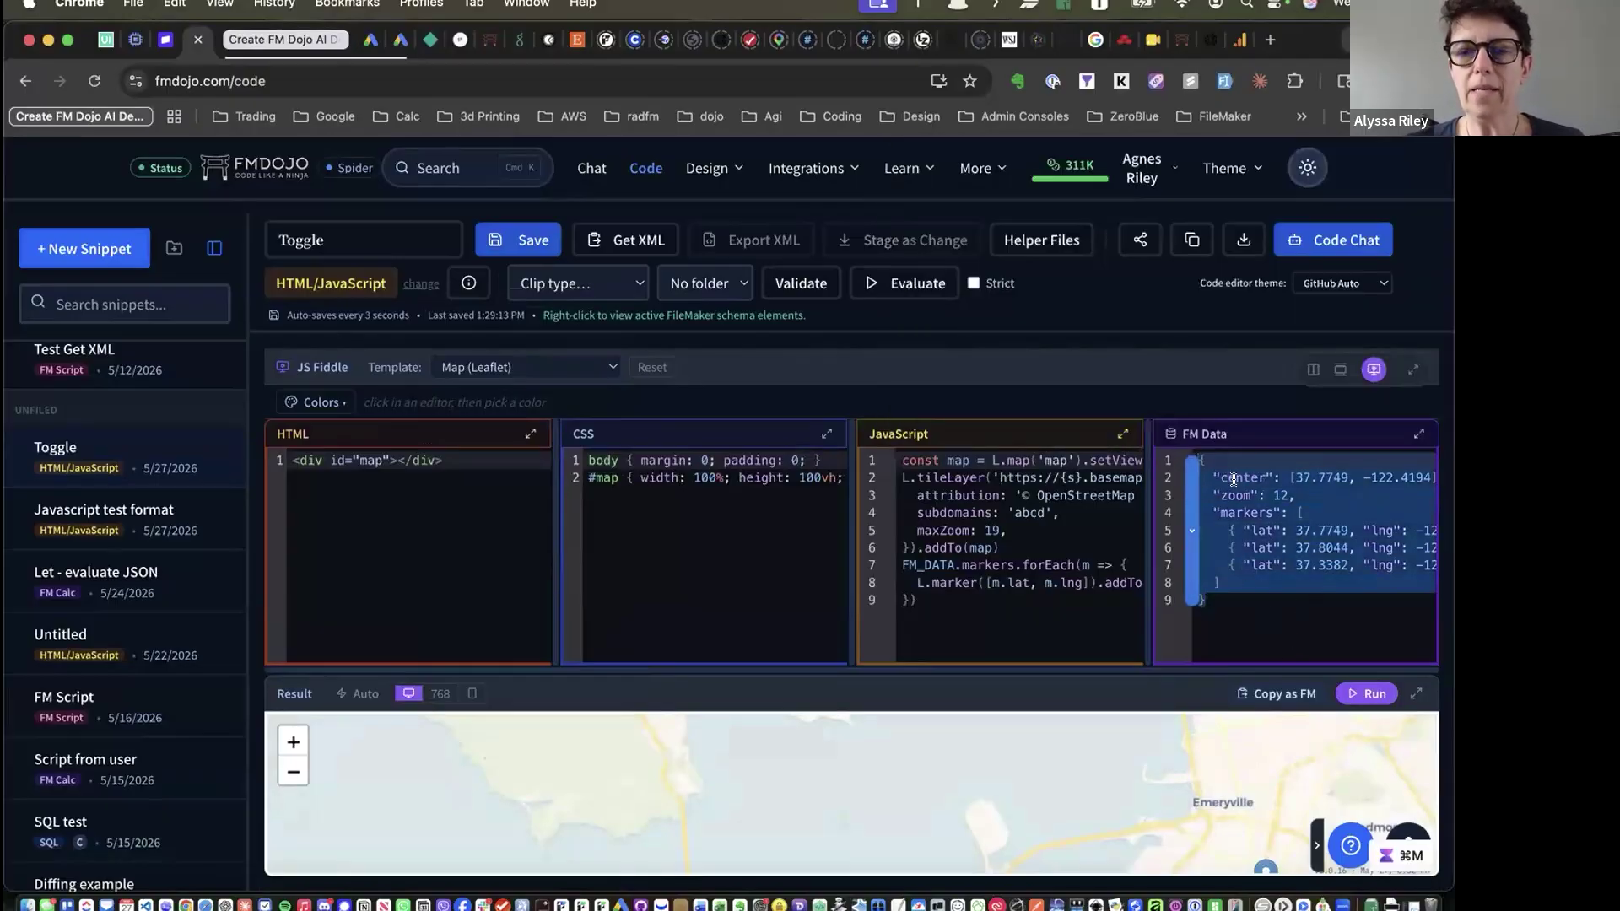
{"action": "left_click", "coordinate": [1208, 599]}
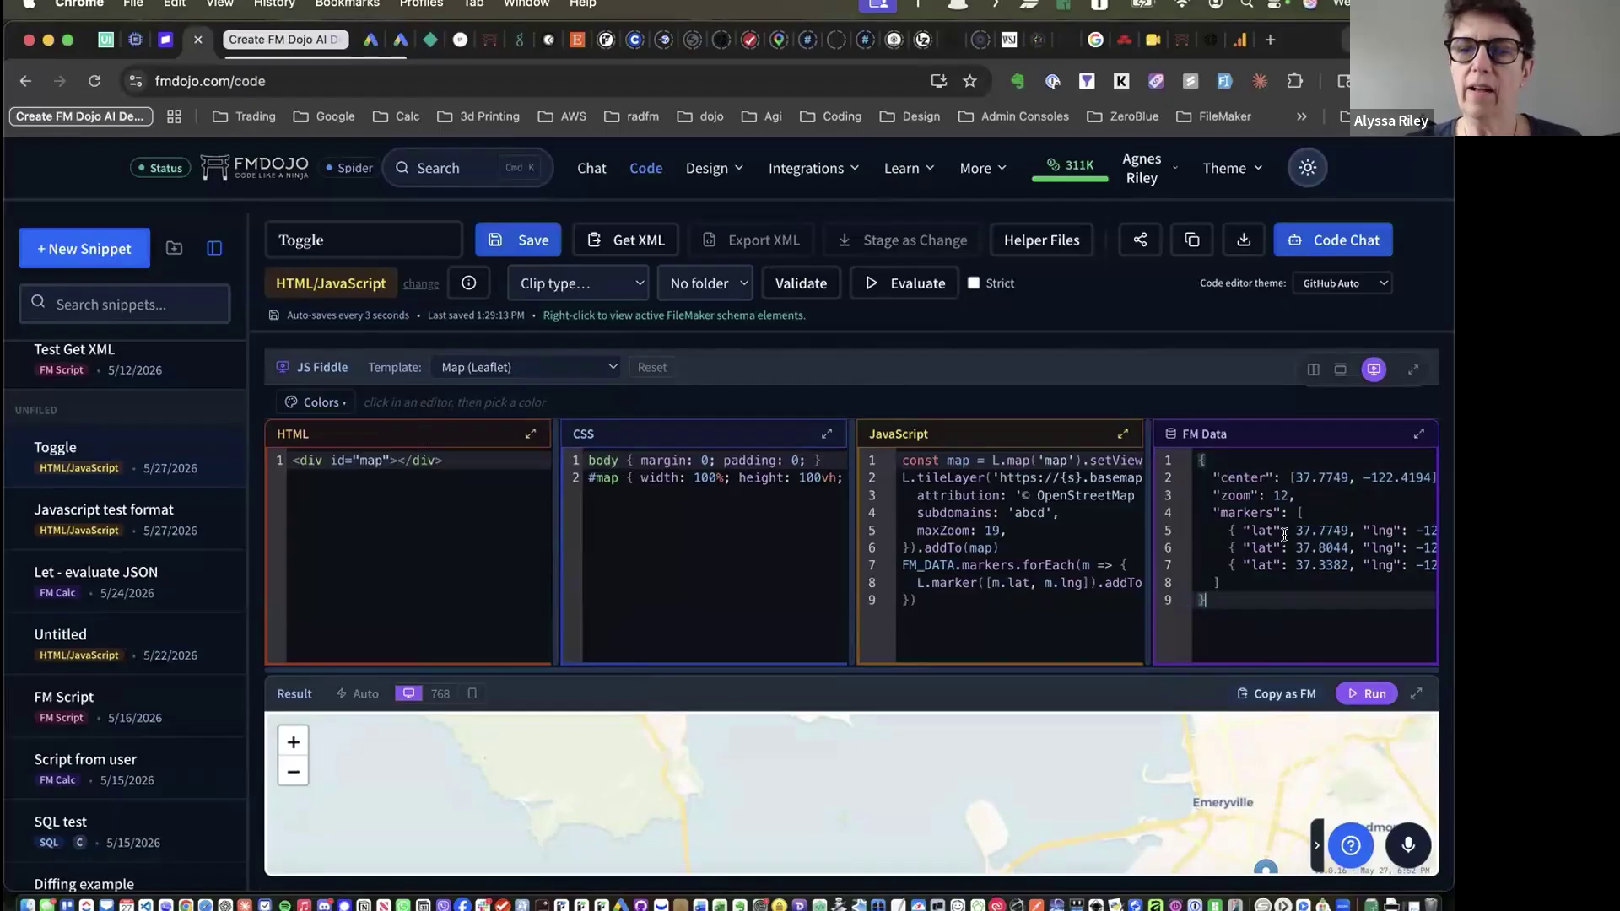
Scroll through the marker JSON, pan the map to show Oakland, and switch to FileMaker Pro
{"action": "scroll", "coordinate": [1236, 549], "scroll_direction": "right", "scroll_amount": 10}
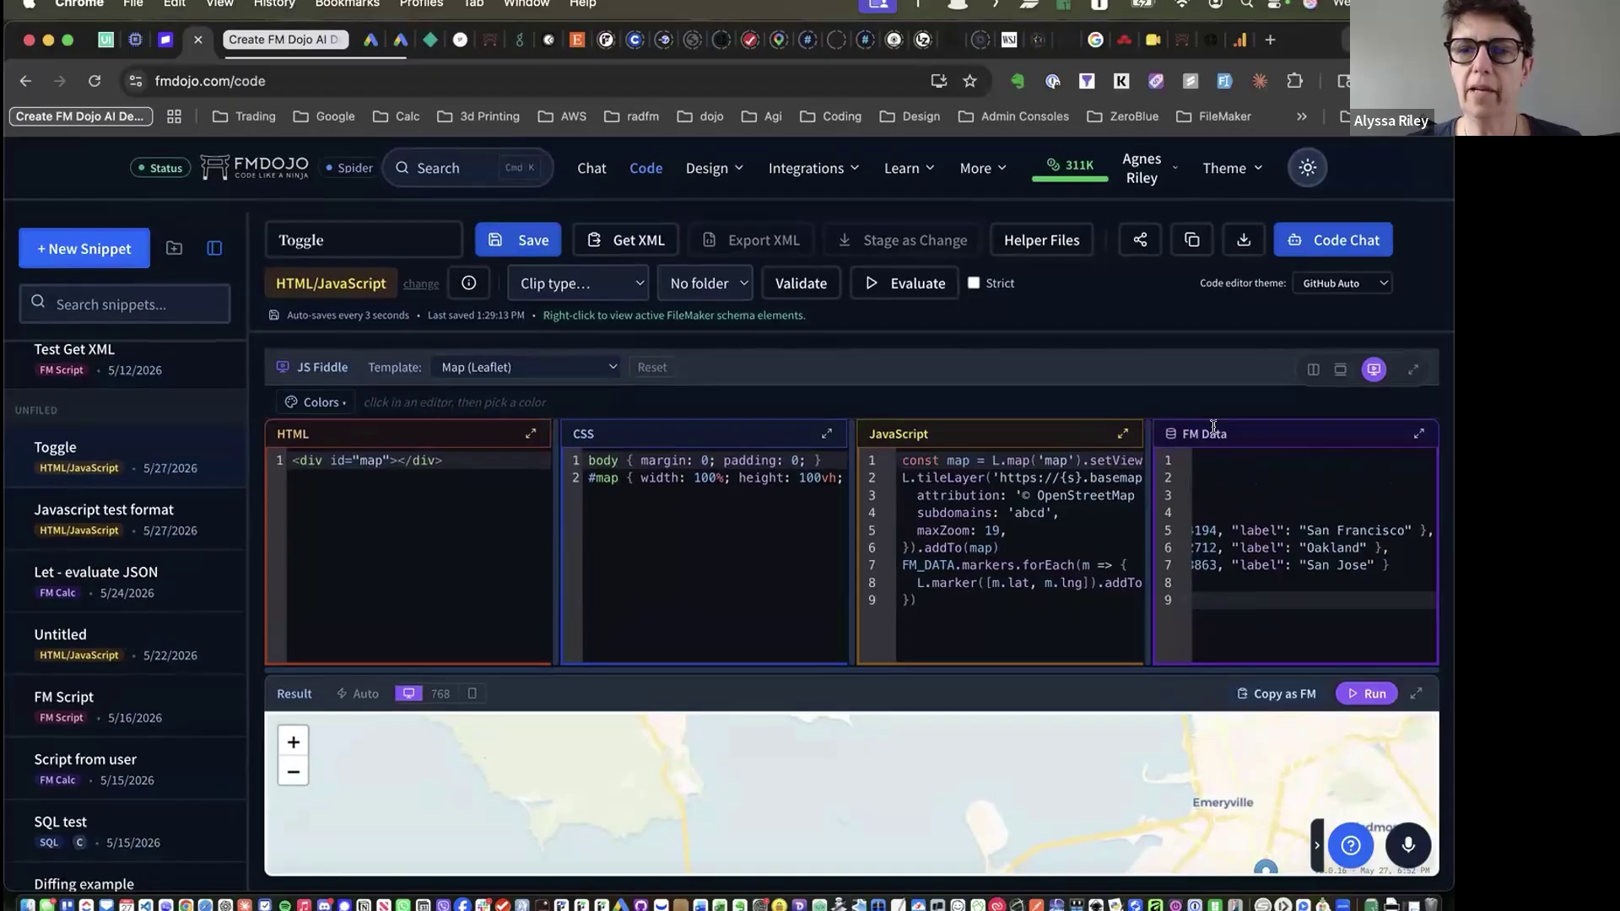
{"action": "scroll", "coordinate": [1244, 505], "scroll_direction": "left", "scroll_amount": 10}
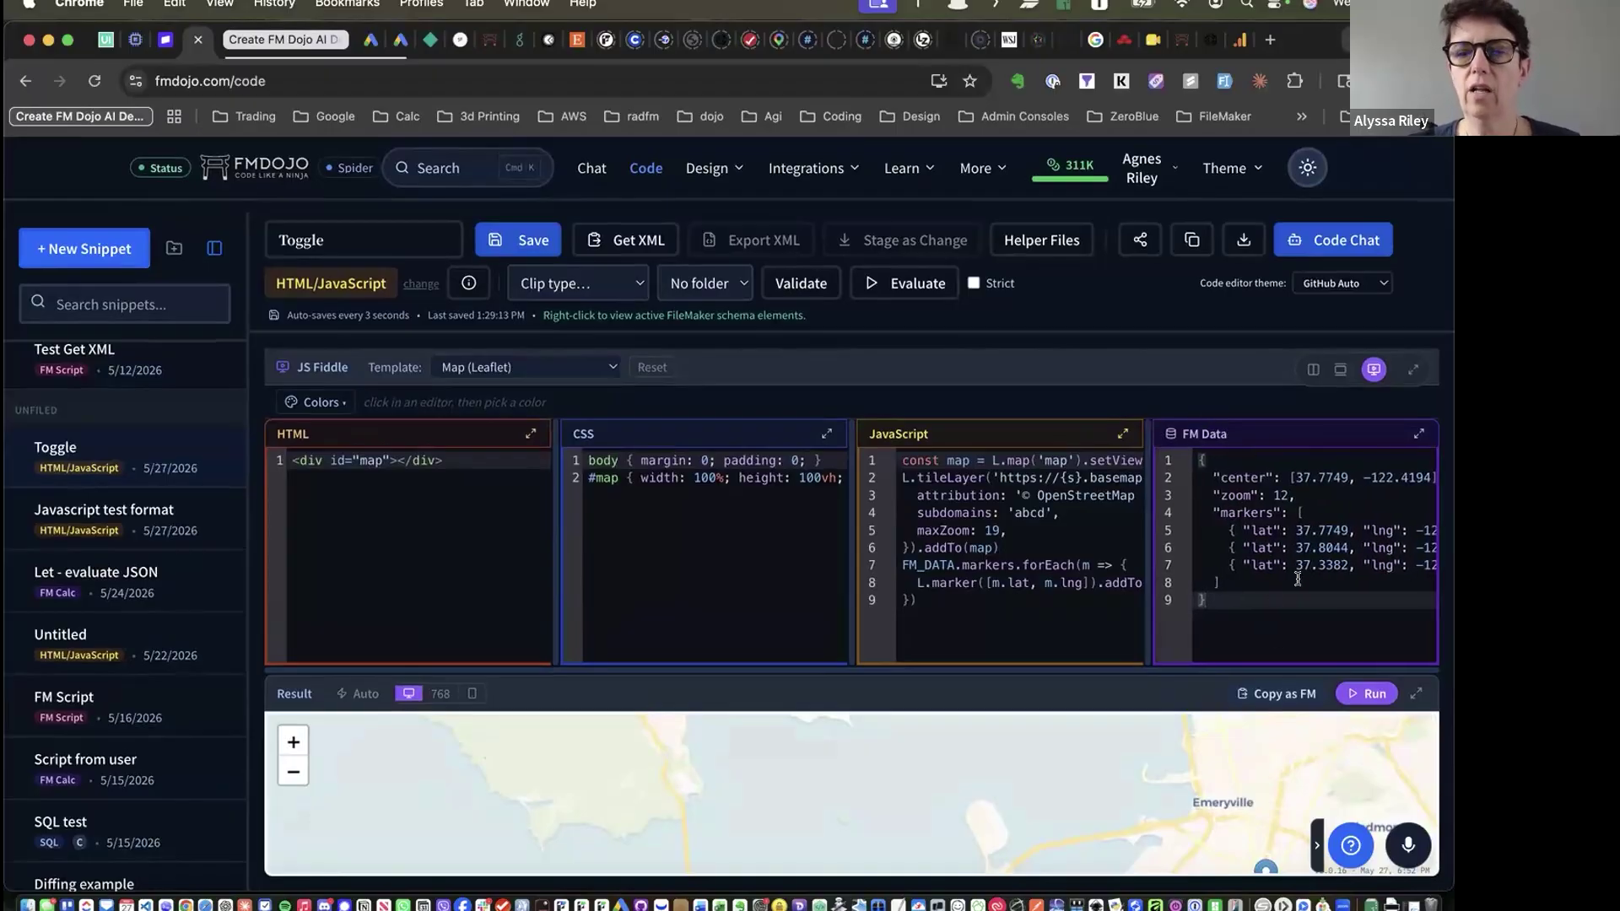
{"action": "scroll", "coordinate": [1286, 544], "scroll_direction": "right", "scroll_amount": 10}
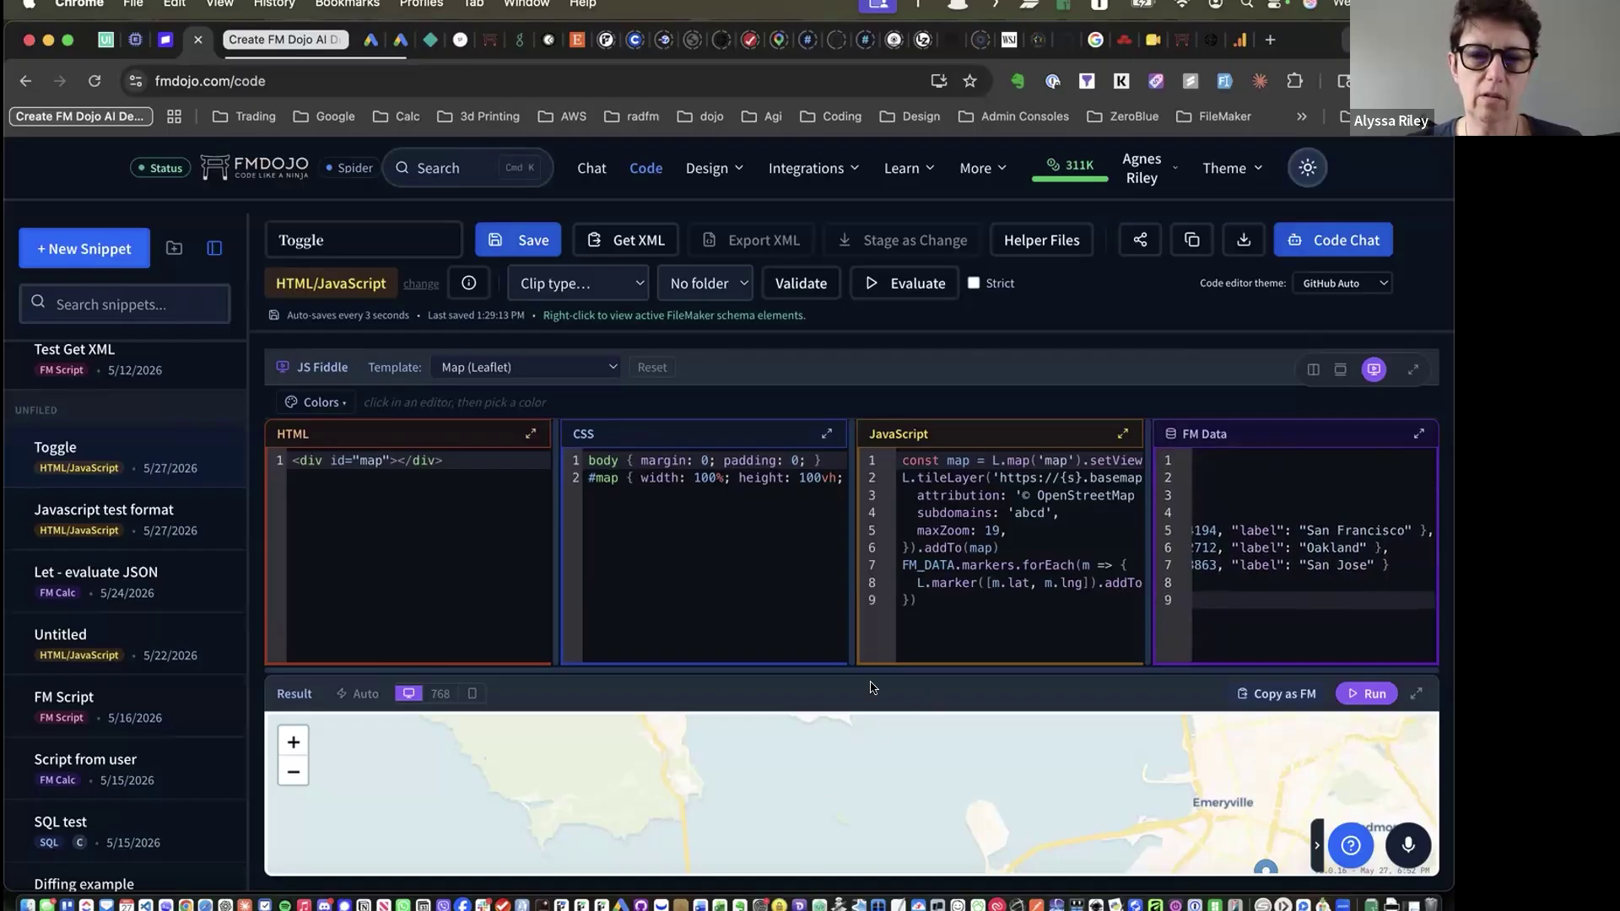
{"action": "left_click_drag", "start_coordinate": [834, 806], "coordinate": [690, 787]}
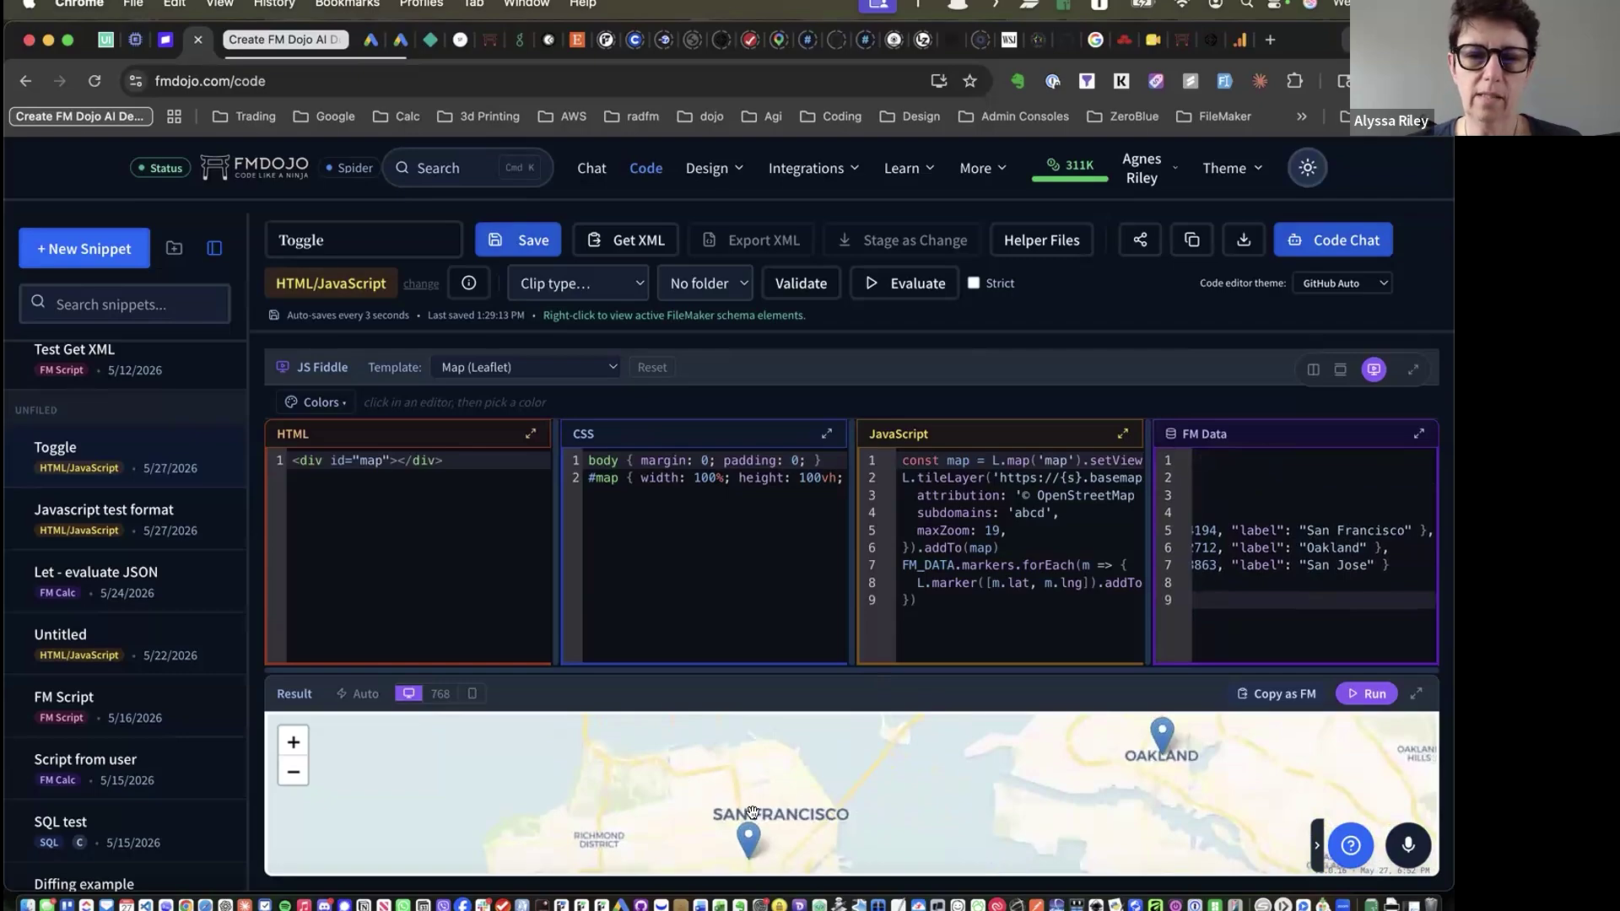
{"action": "key", "text": "super+Tab"}
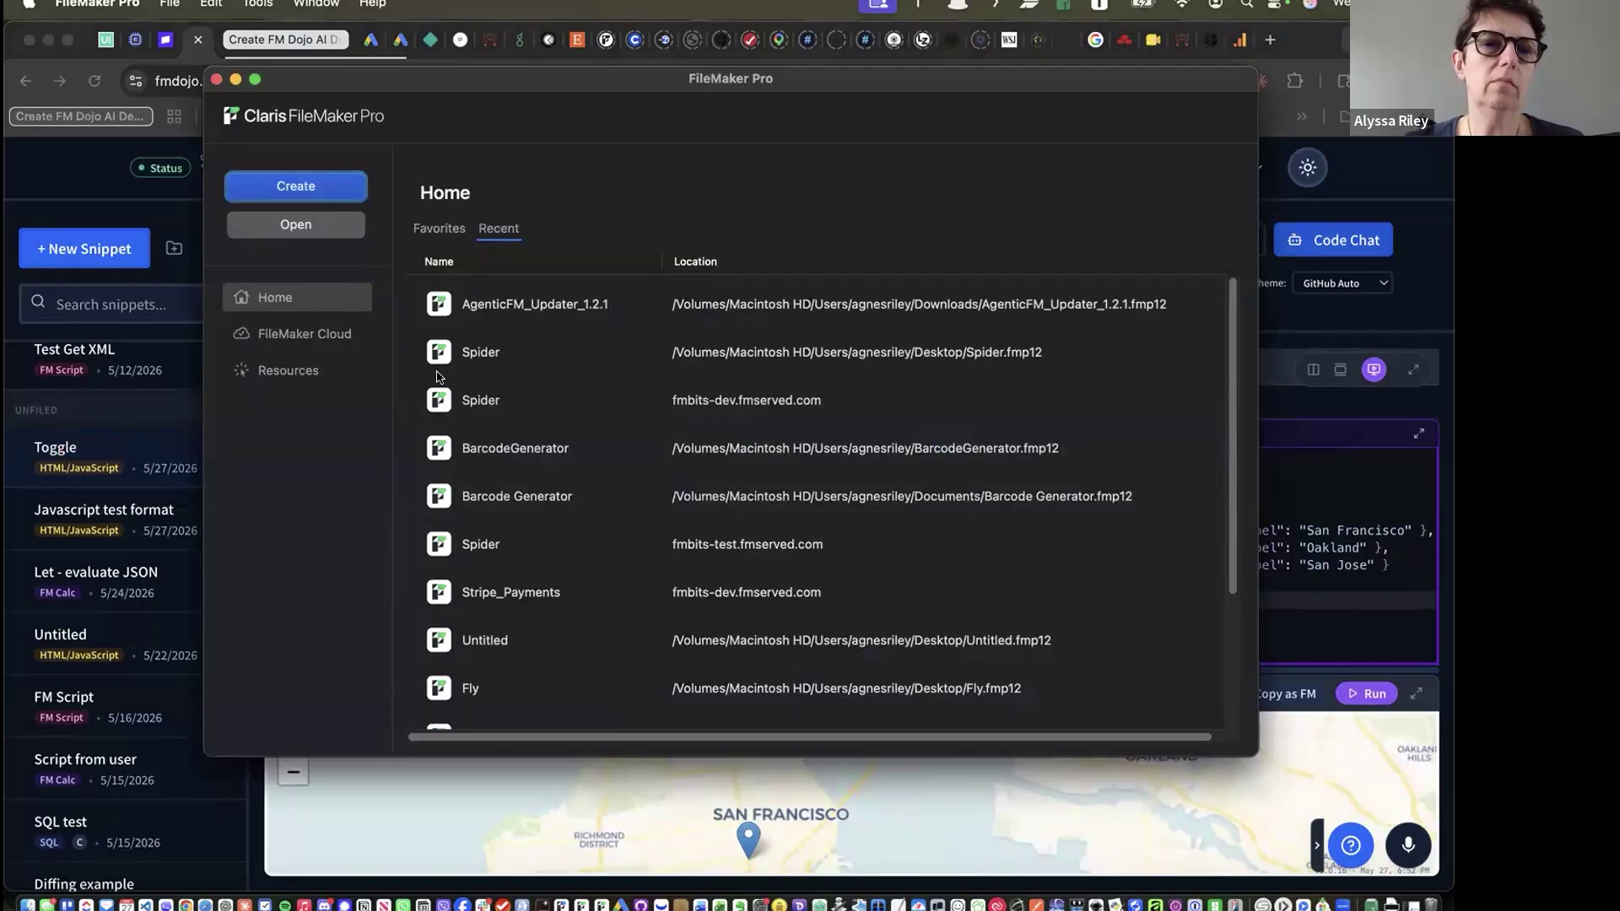
Open the hosted Spider file from fmbits-dev and enter Layout mode
{"action": "left_click", "coordinate": [436, 399]}
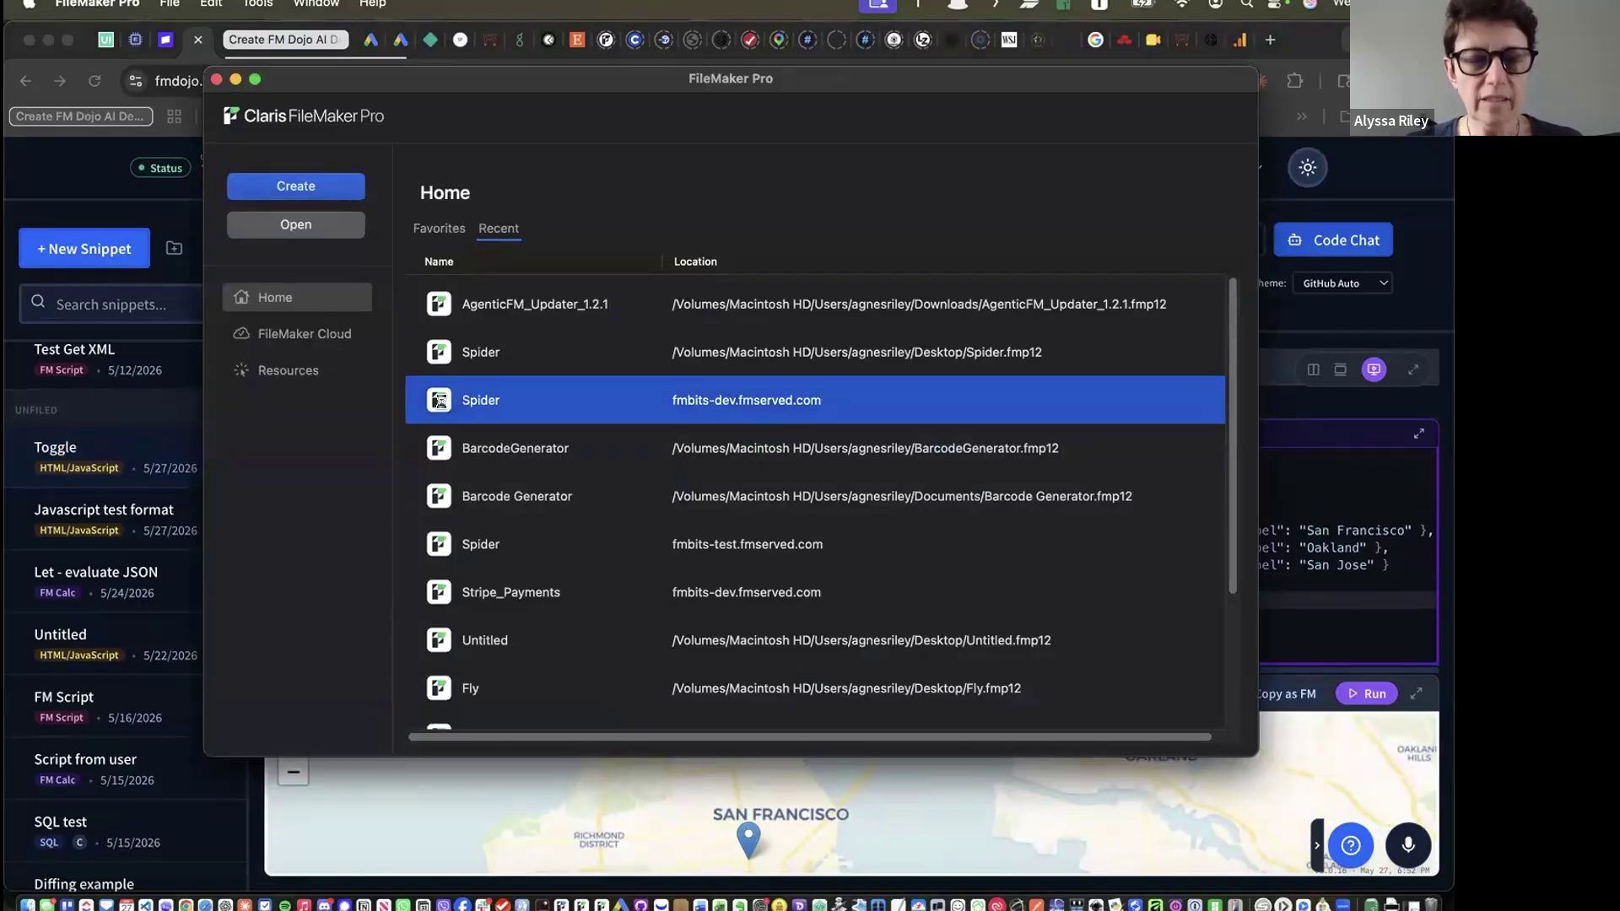
{"action": "double_click", "coordinate": [436, 399]}
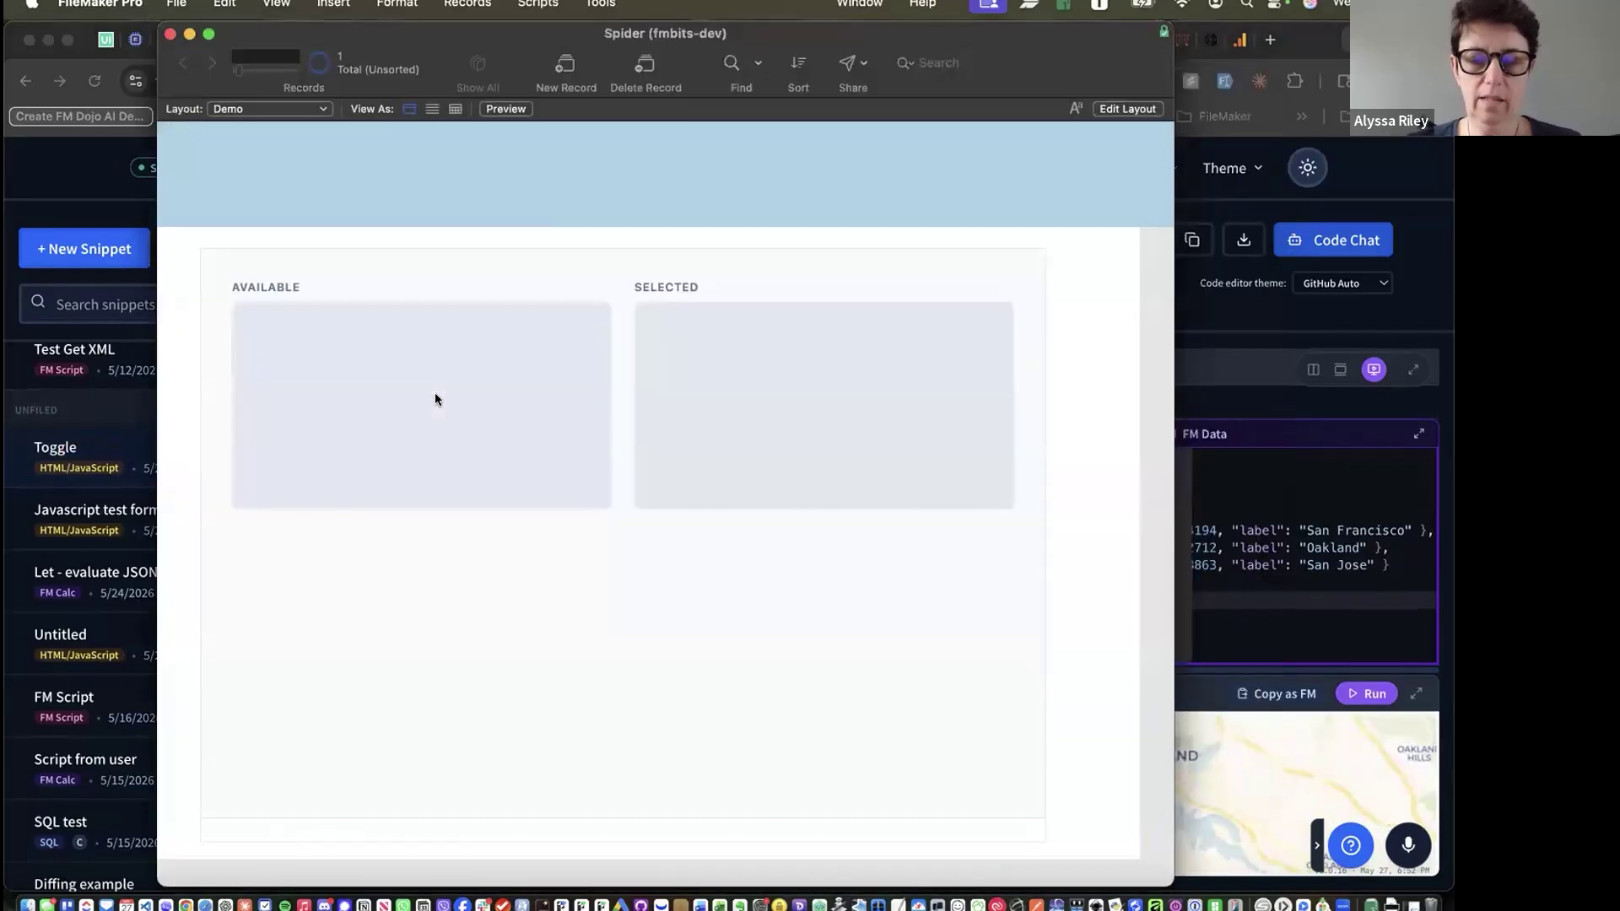
{"action": "key", "text": "super+l"}
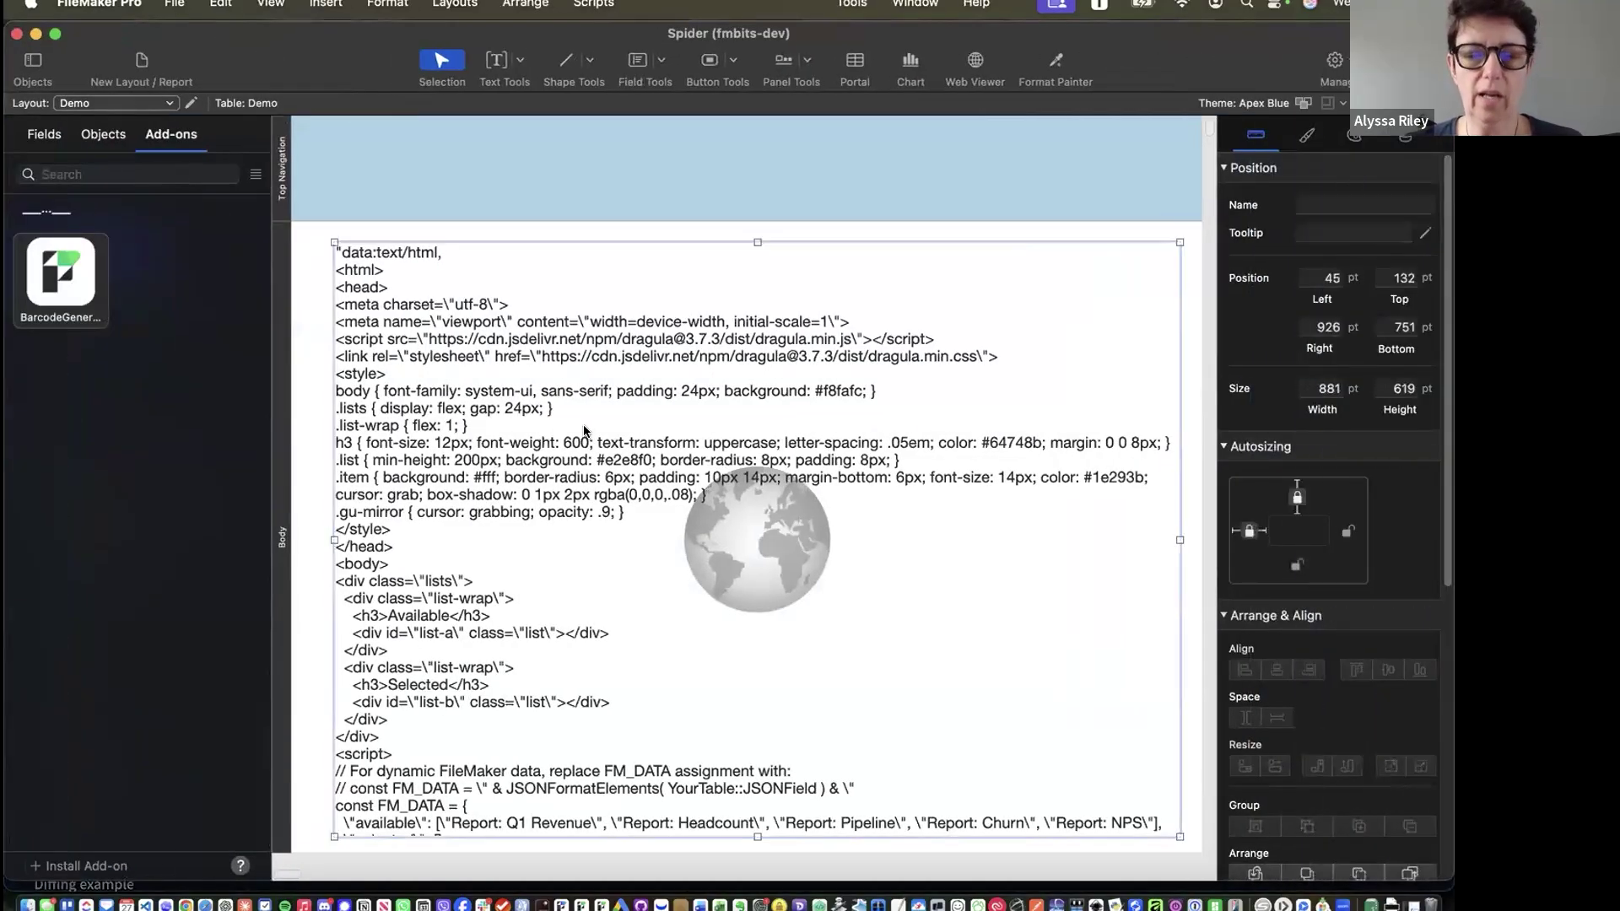
Replace the web viewer's Web Address with the pasted map code and return to Browse mode
{"action": "double_click", "coordinate": [586, 431]}
{"action": "left_click", "coordinate": [601, 487]}
{"action": "key", "text": "super+a"}
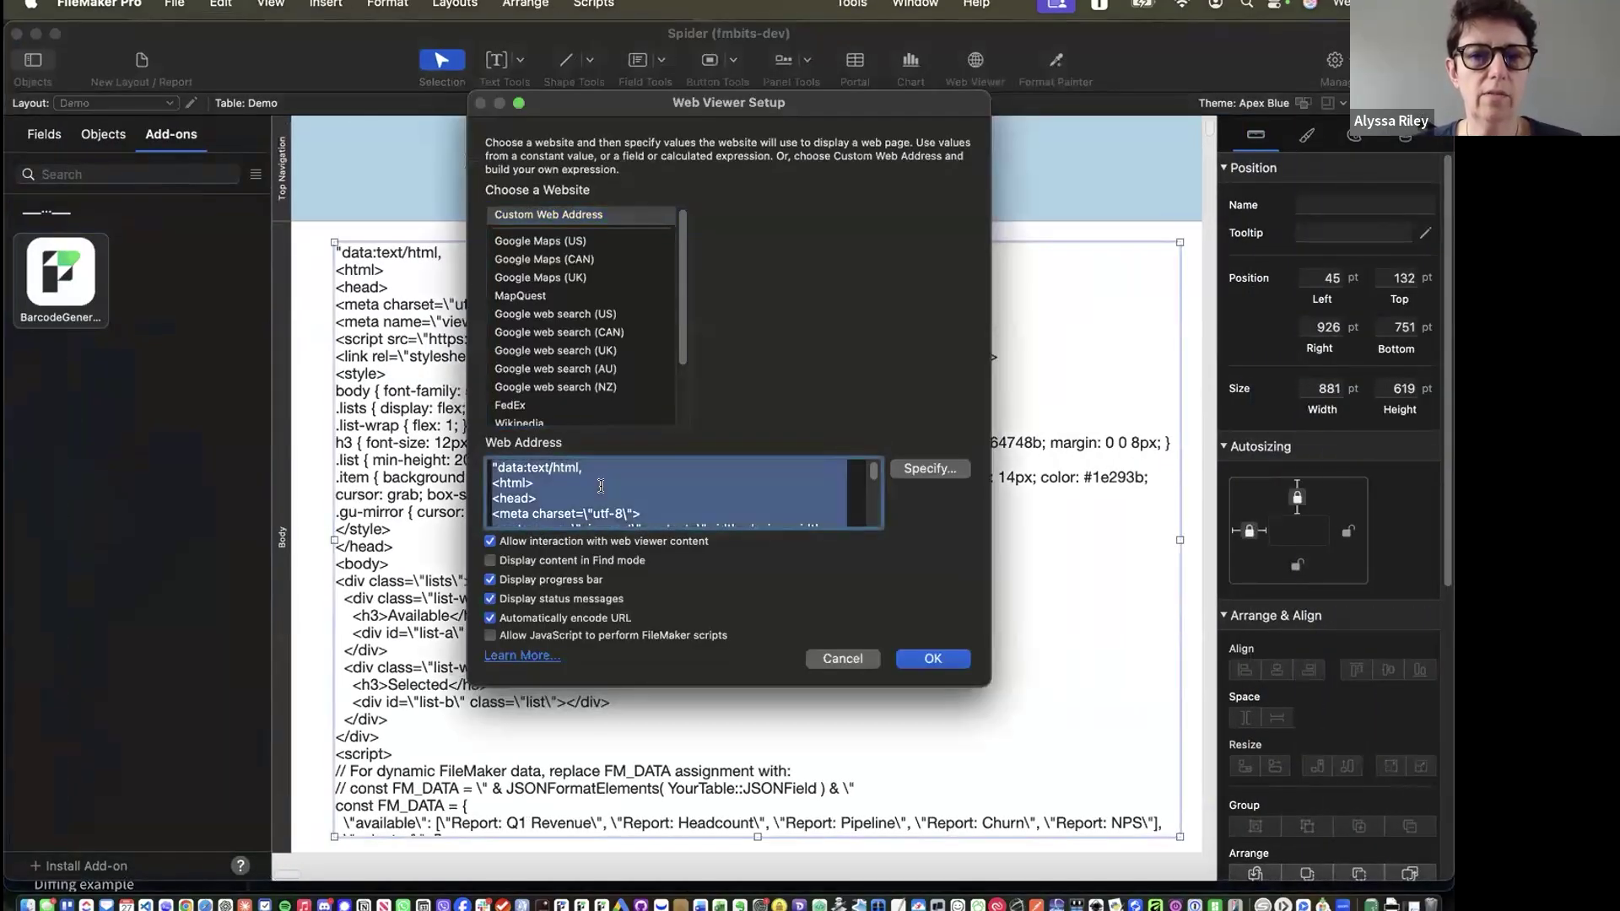
{"action": "key", "text": "super+v"}
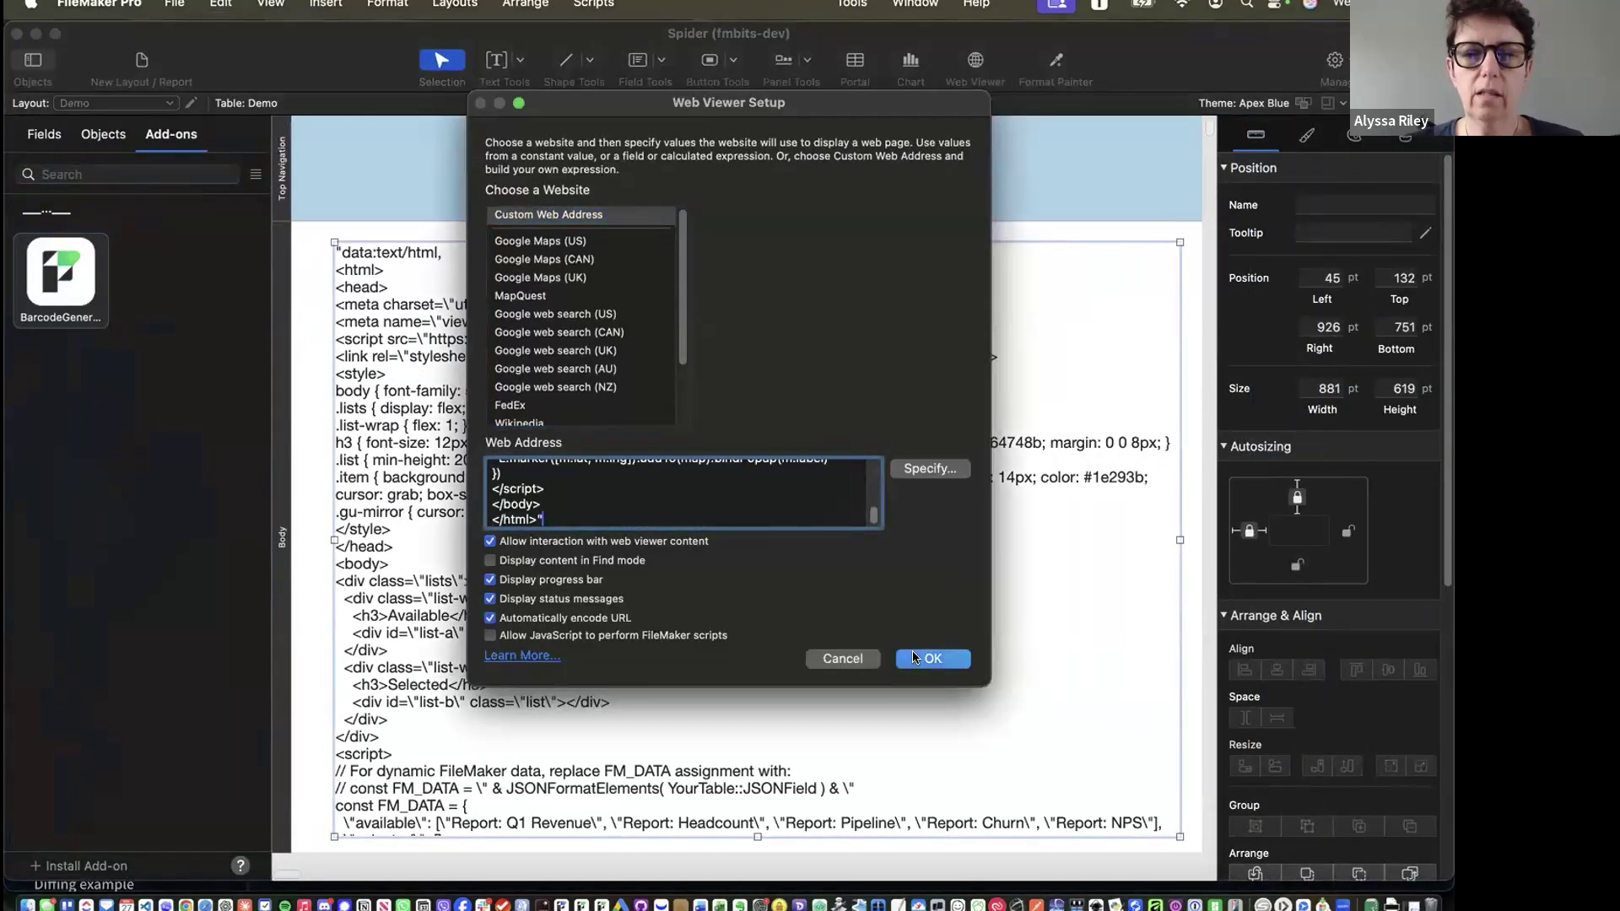
{"action": "left_click", "coordinate": [919, 658]}
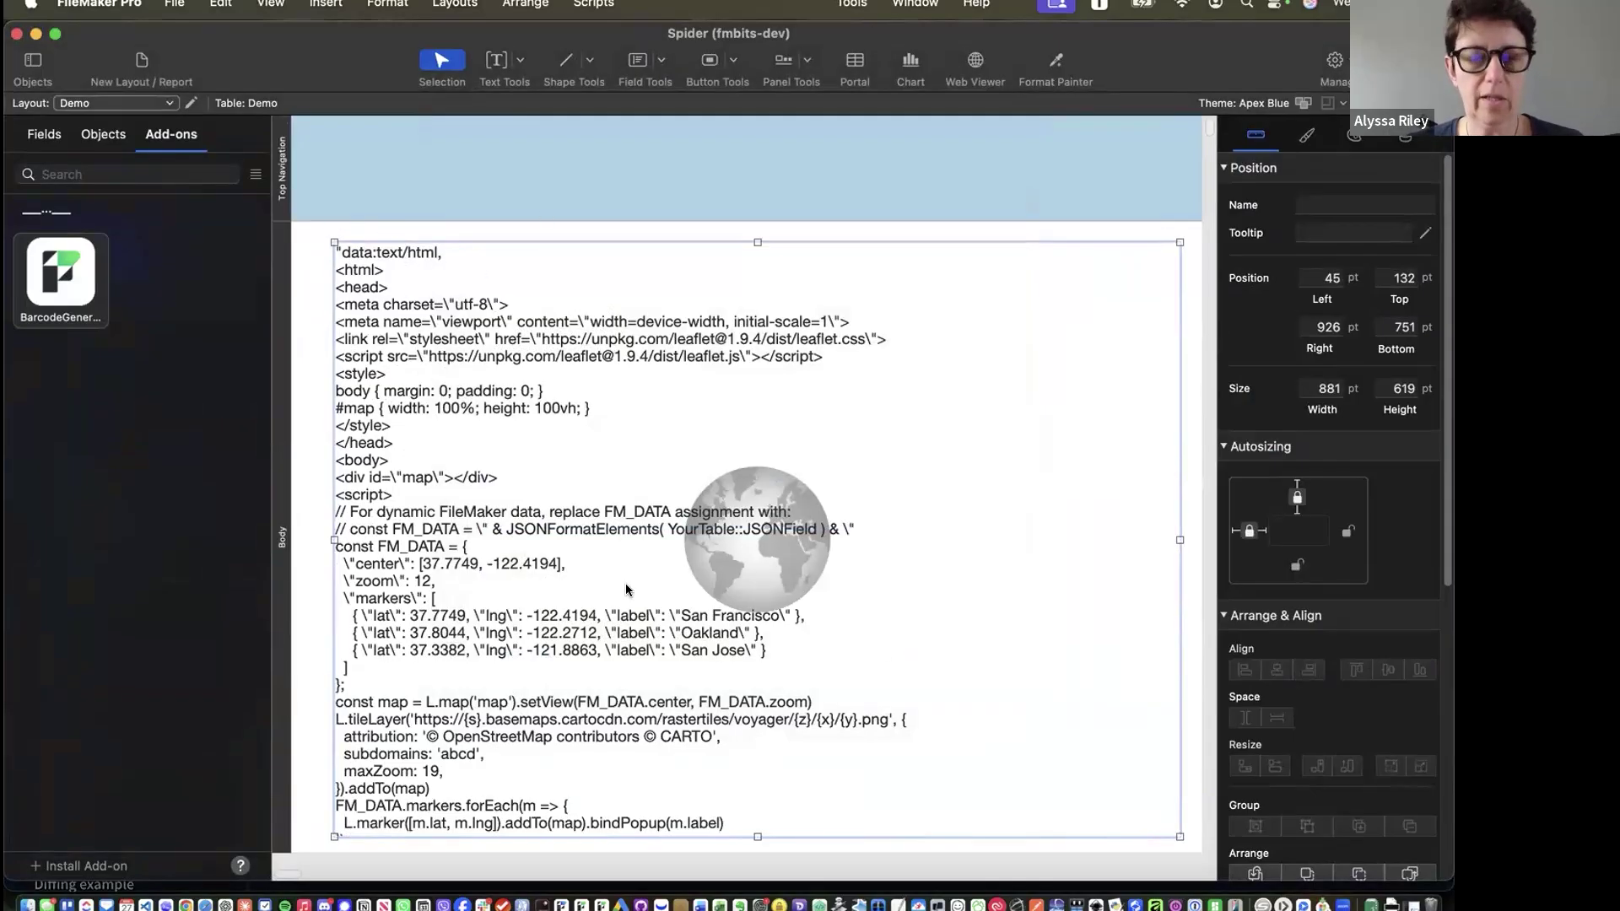
{"action": "key", "text": "super+b"}
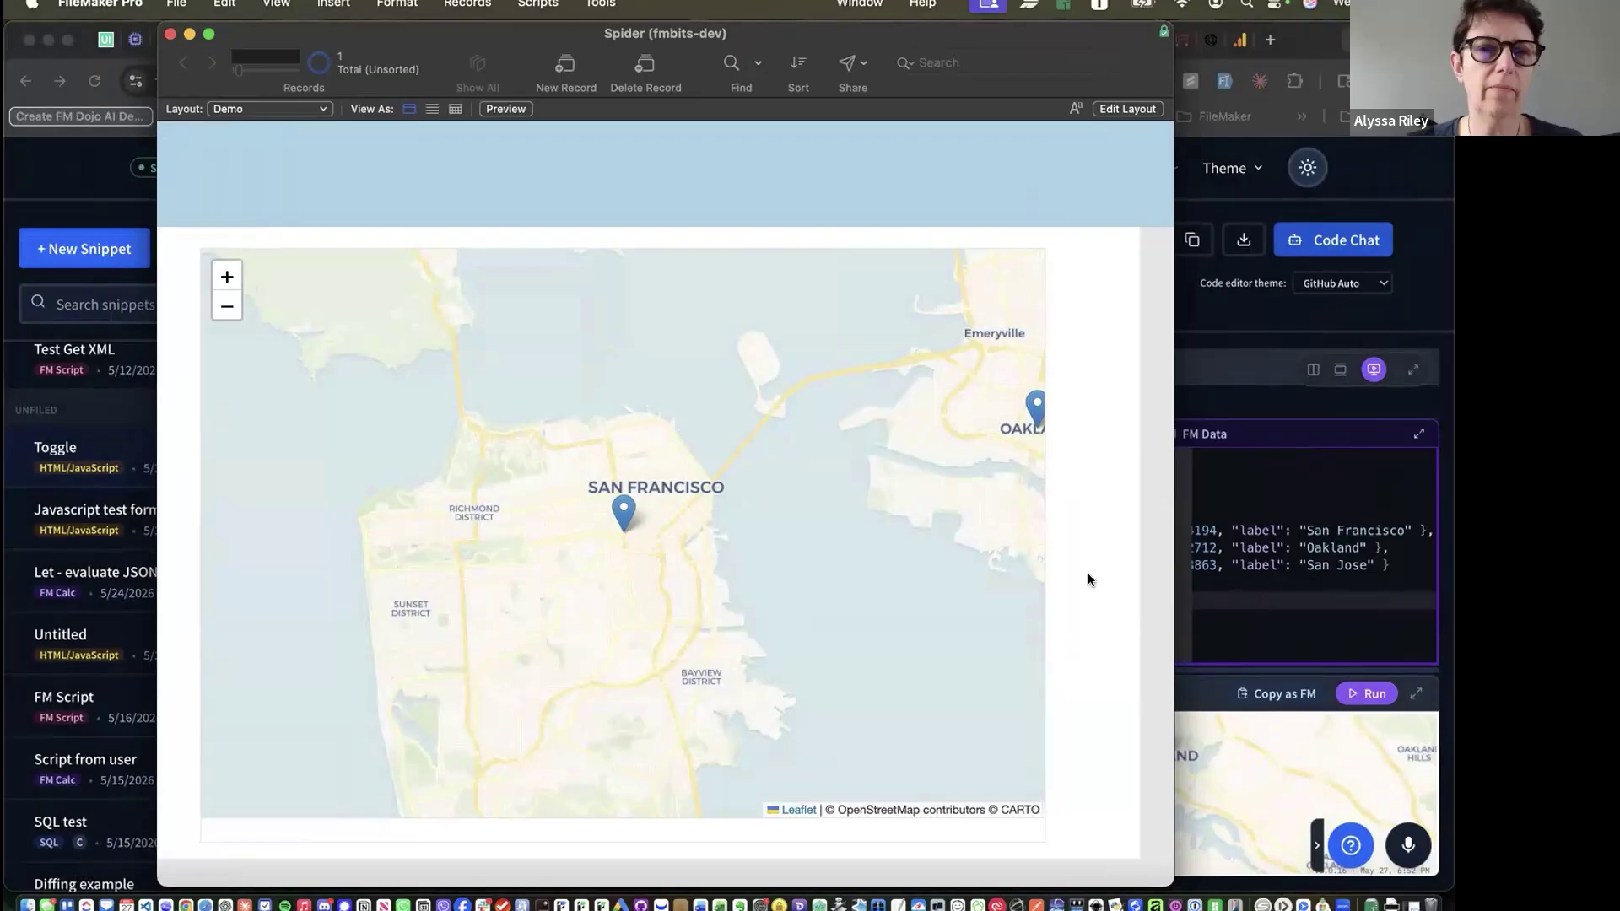
{"action": "key", "text": "super+Tab"}
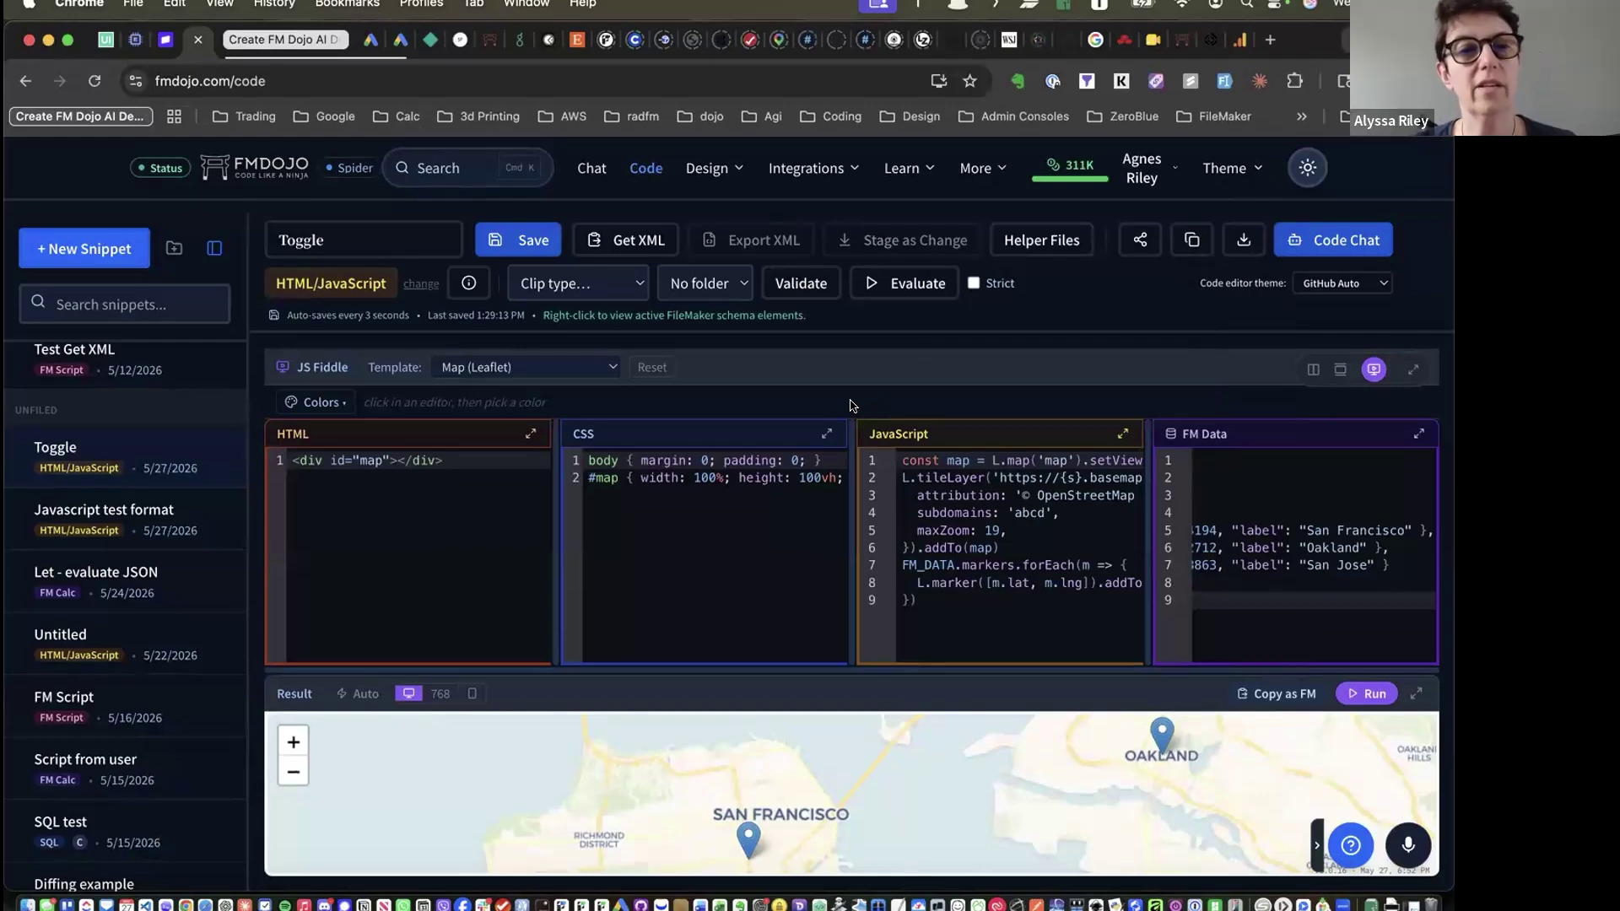
Load the Line Chart starter and run its Monthly Revenue chart in an enlarged preview
{"action": "left_click", "coordinate": [564, 368]}
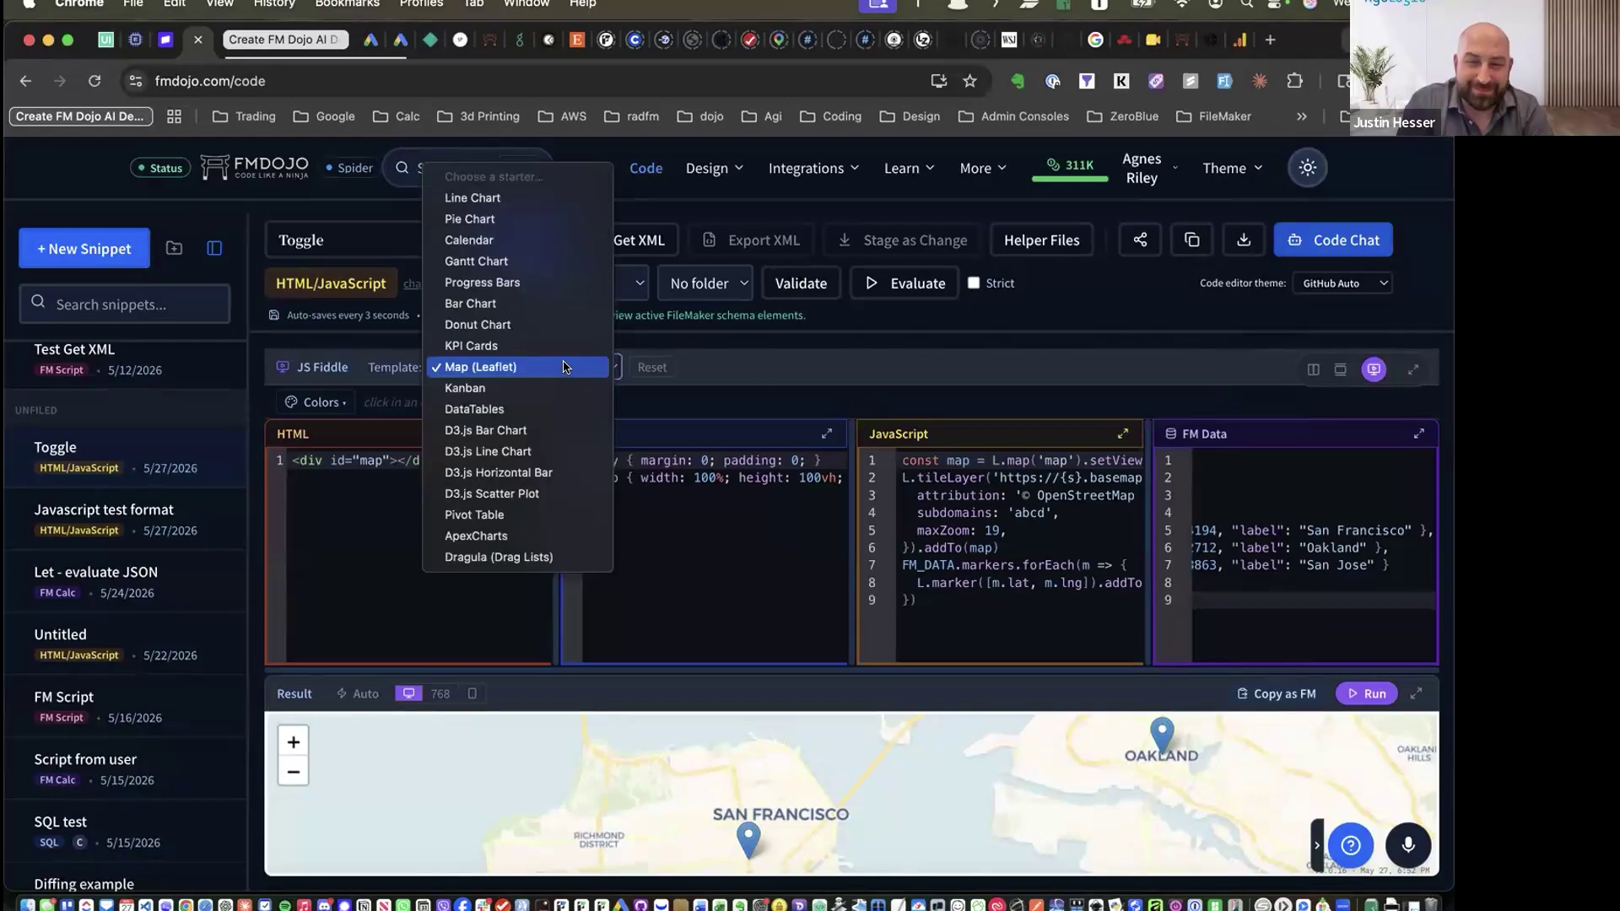
{"action": "left_click", "coordinate": [559, 198]}
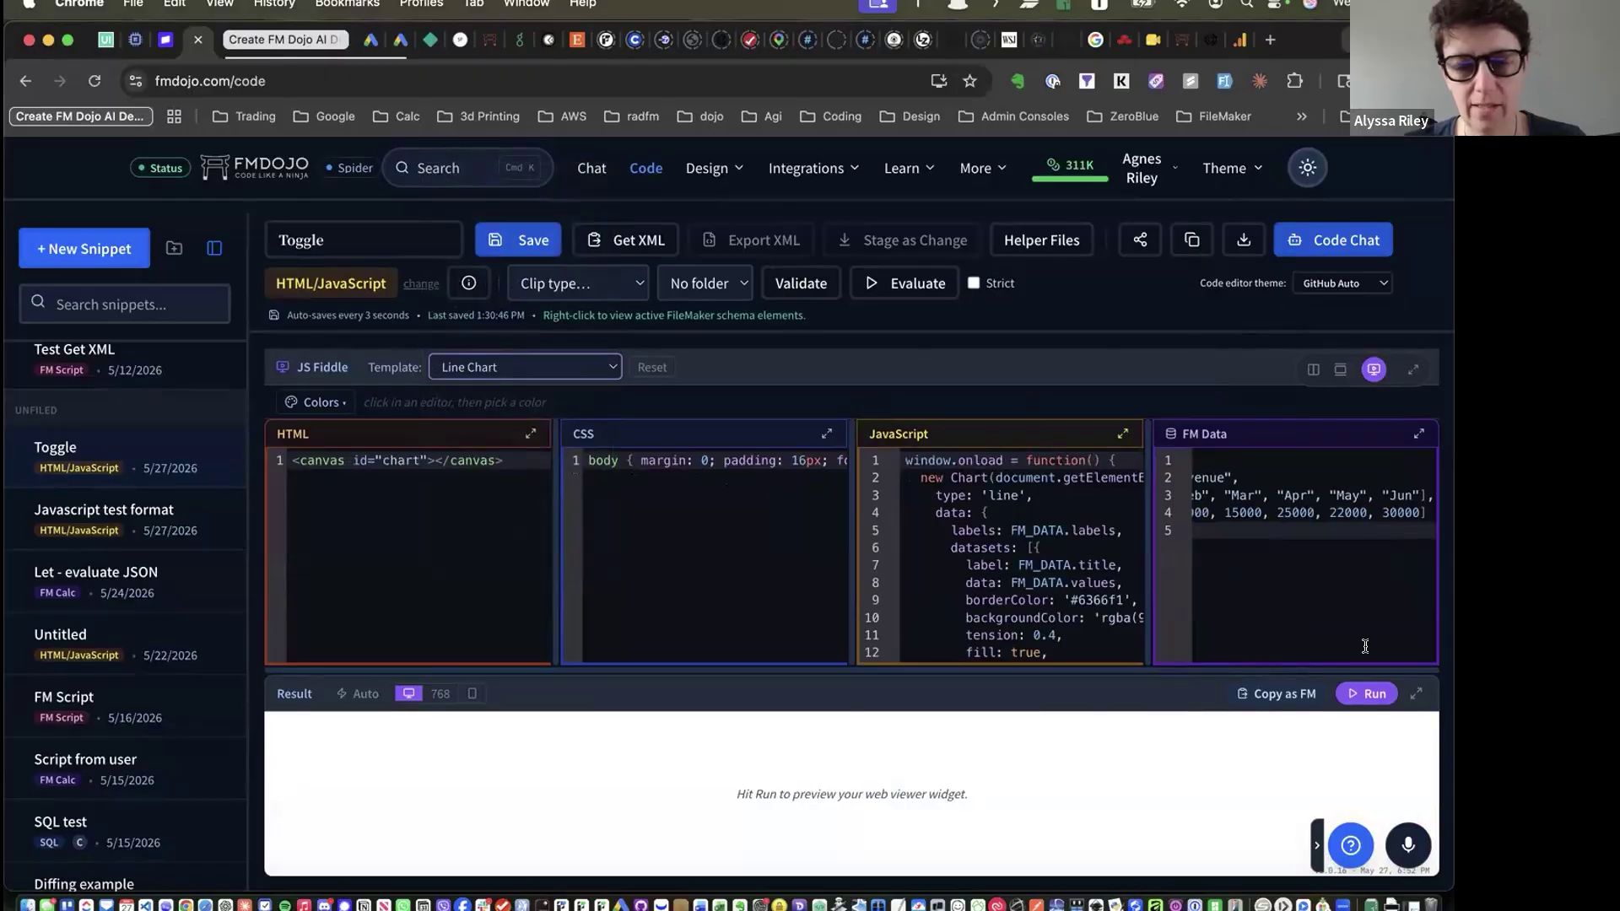
{"action": "left_click", "coordinate": [1367, 694]}
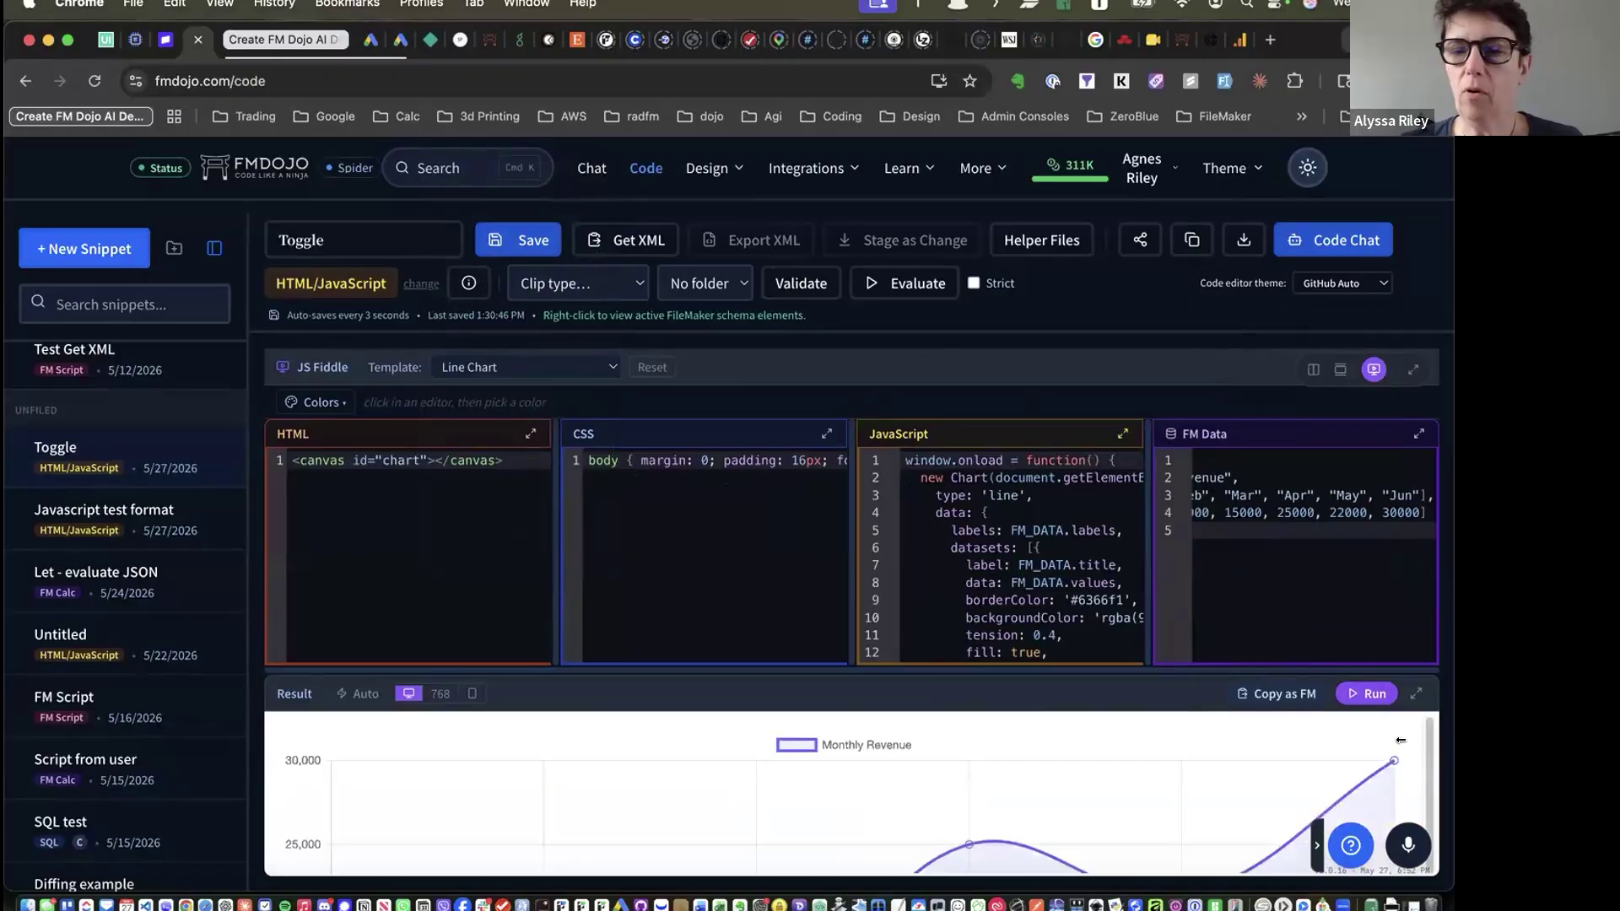
{"action": "left_click", "coordinate": [1418, 694]}
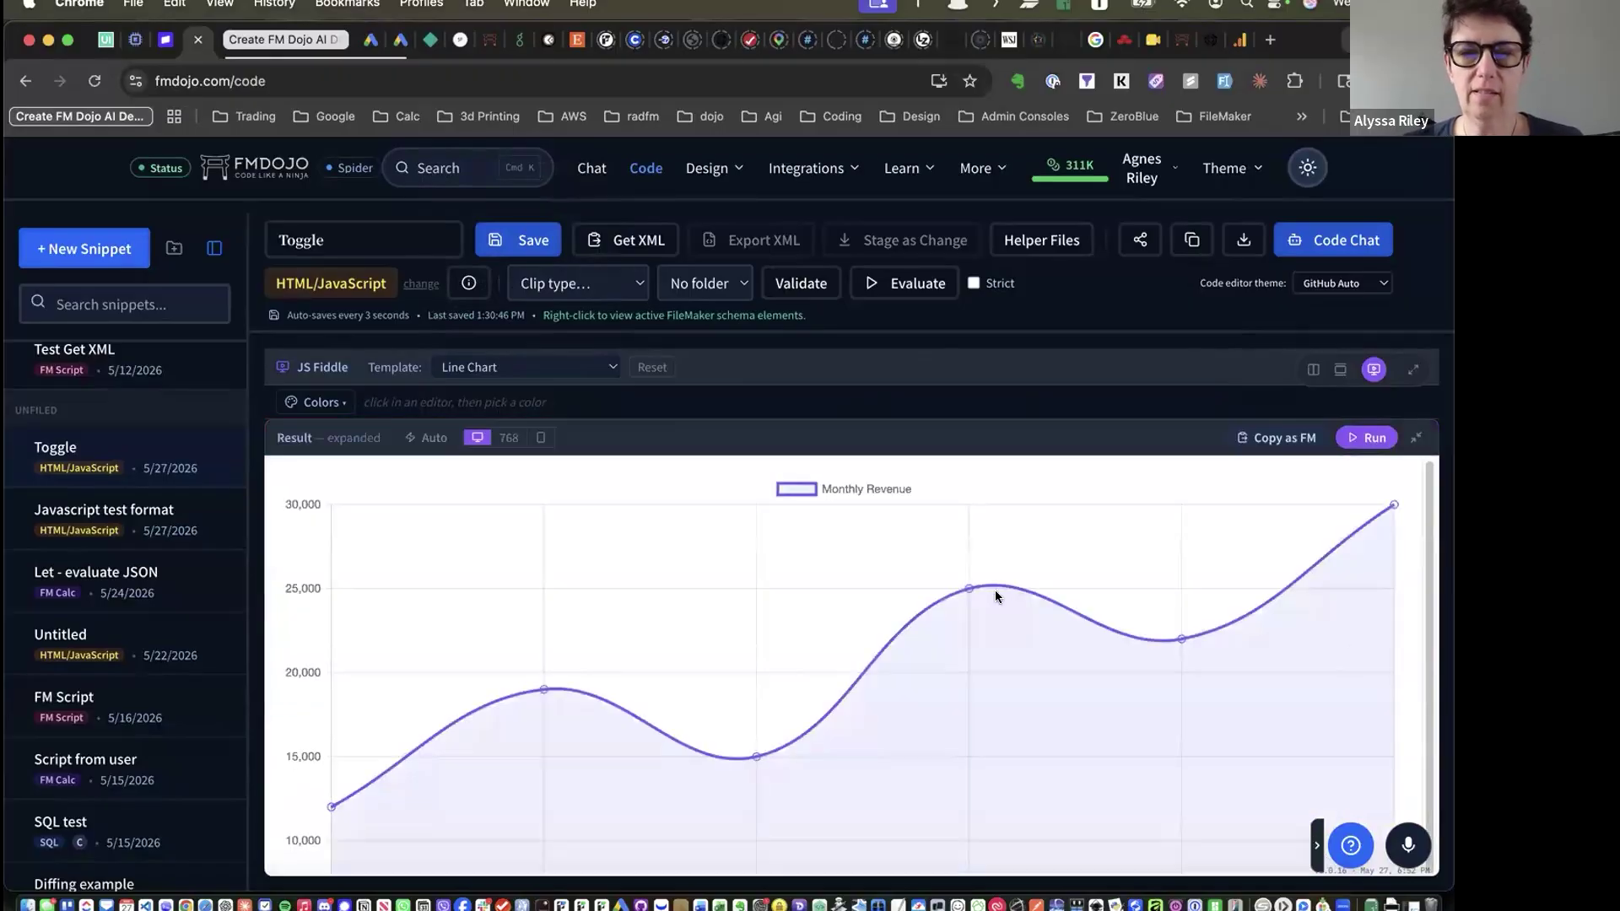
{"action": "mouse_move", "coordinate": [964, 581]}
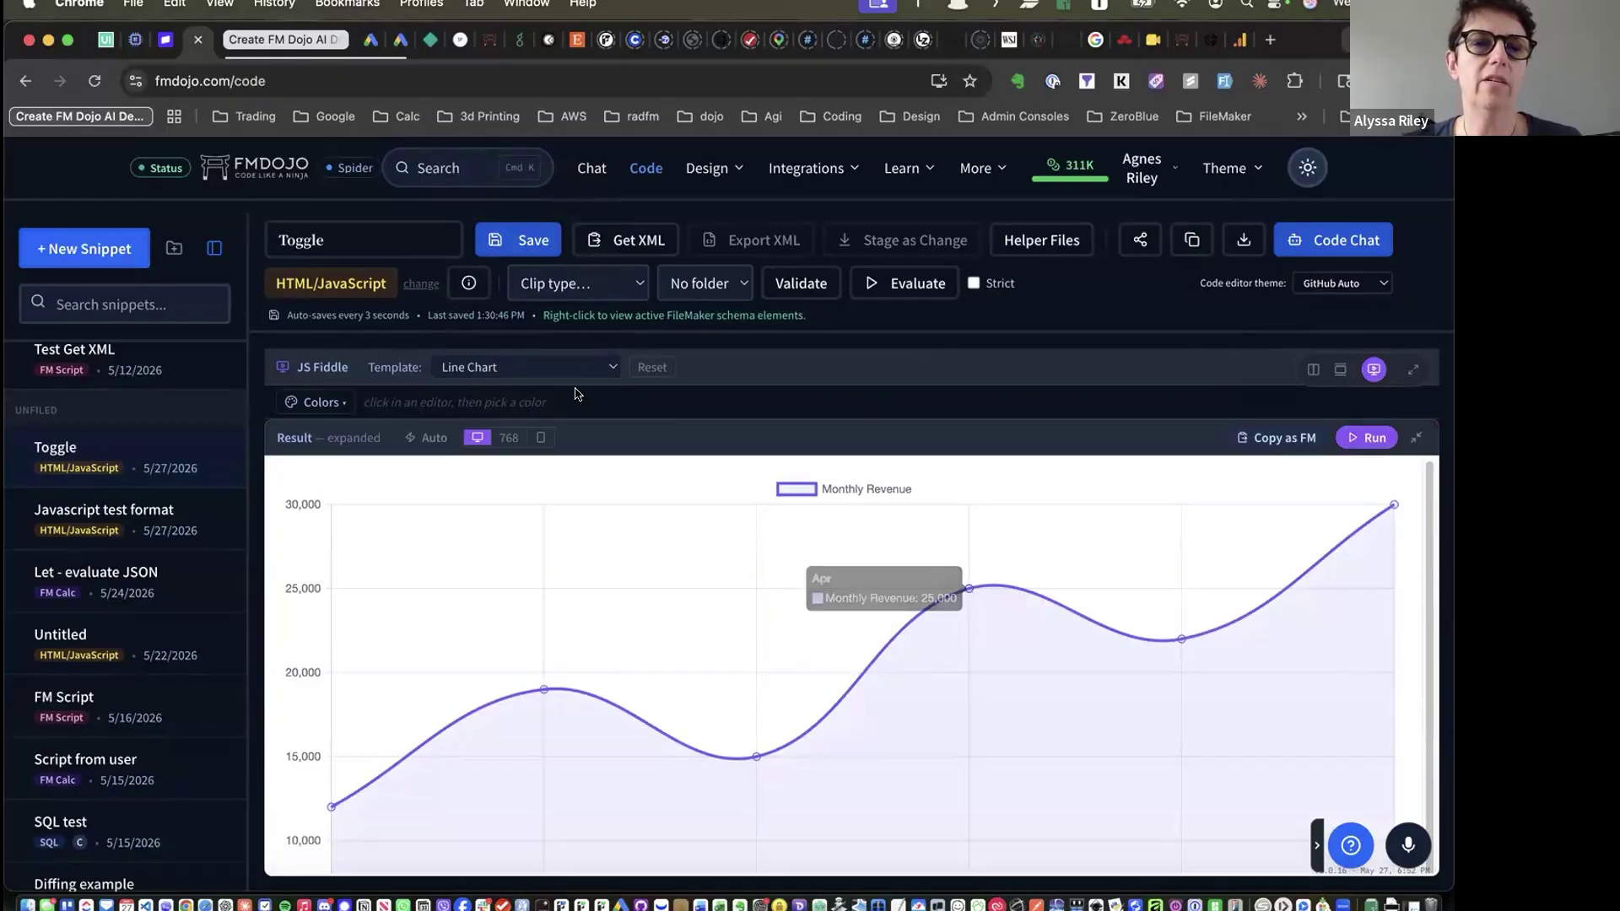
{"action": "left_click", "coordinate": [556, 366]}
Run the Pie Chart (Sales by Region) starter, then the Calendar starter
{"action": "left_click", "coordinate": [536, 384]}
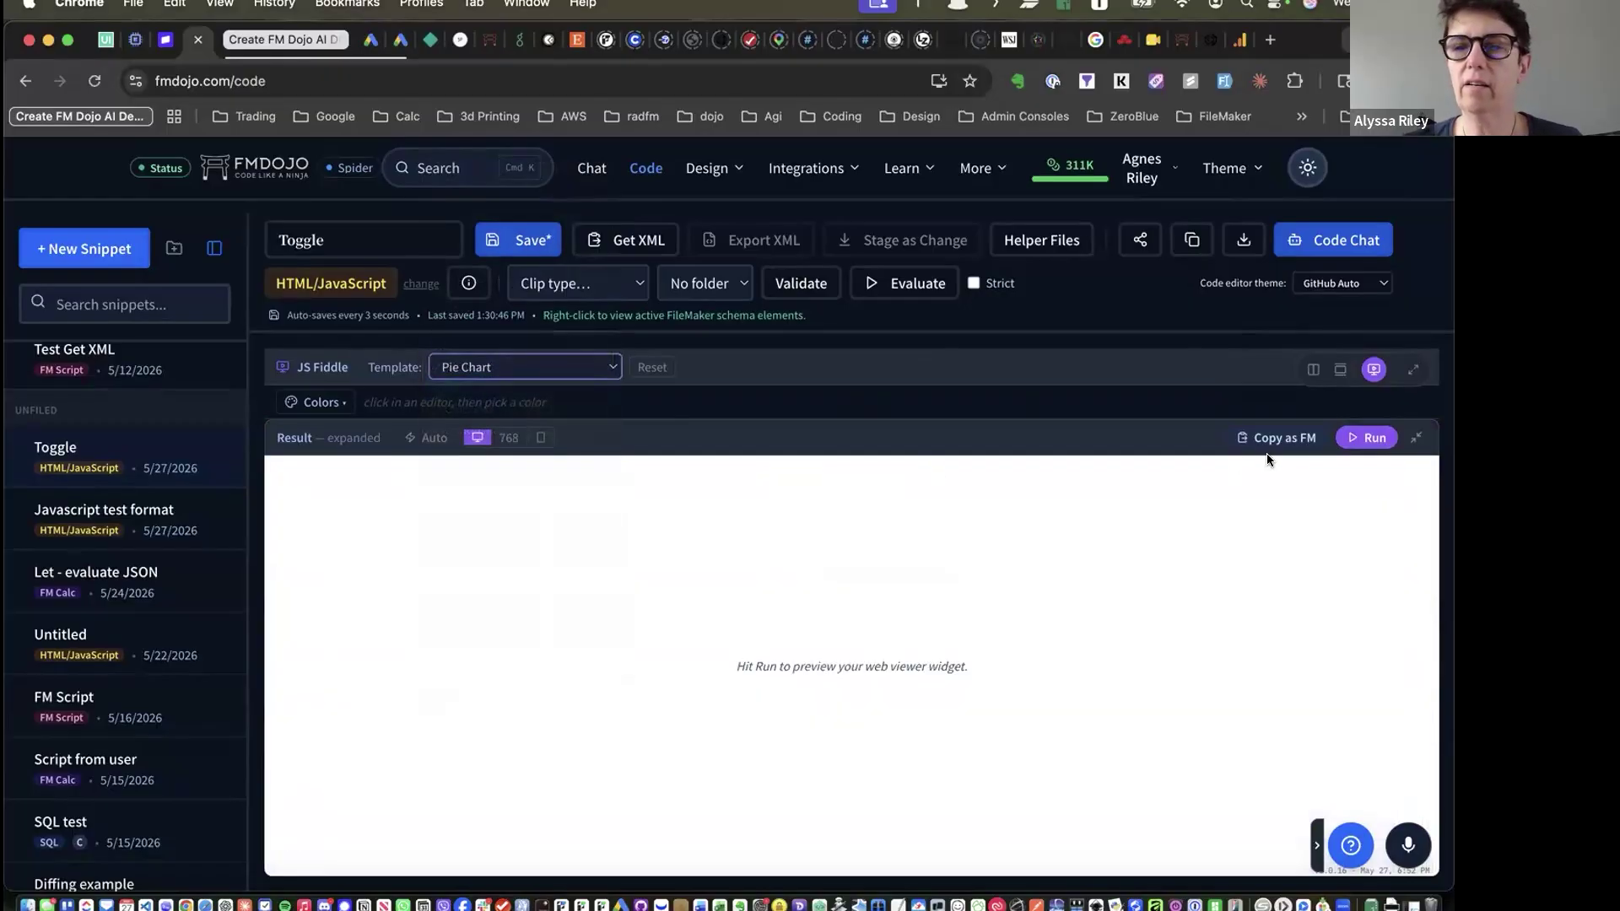
{"action": "left_click", "coordinate": [1367, 437]}
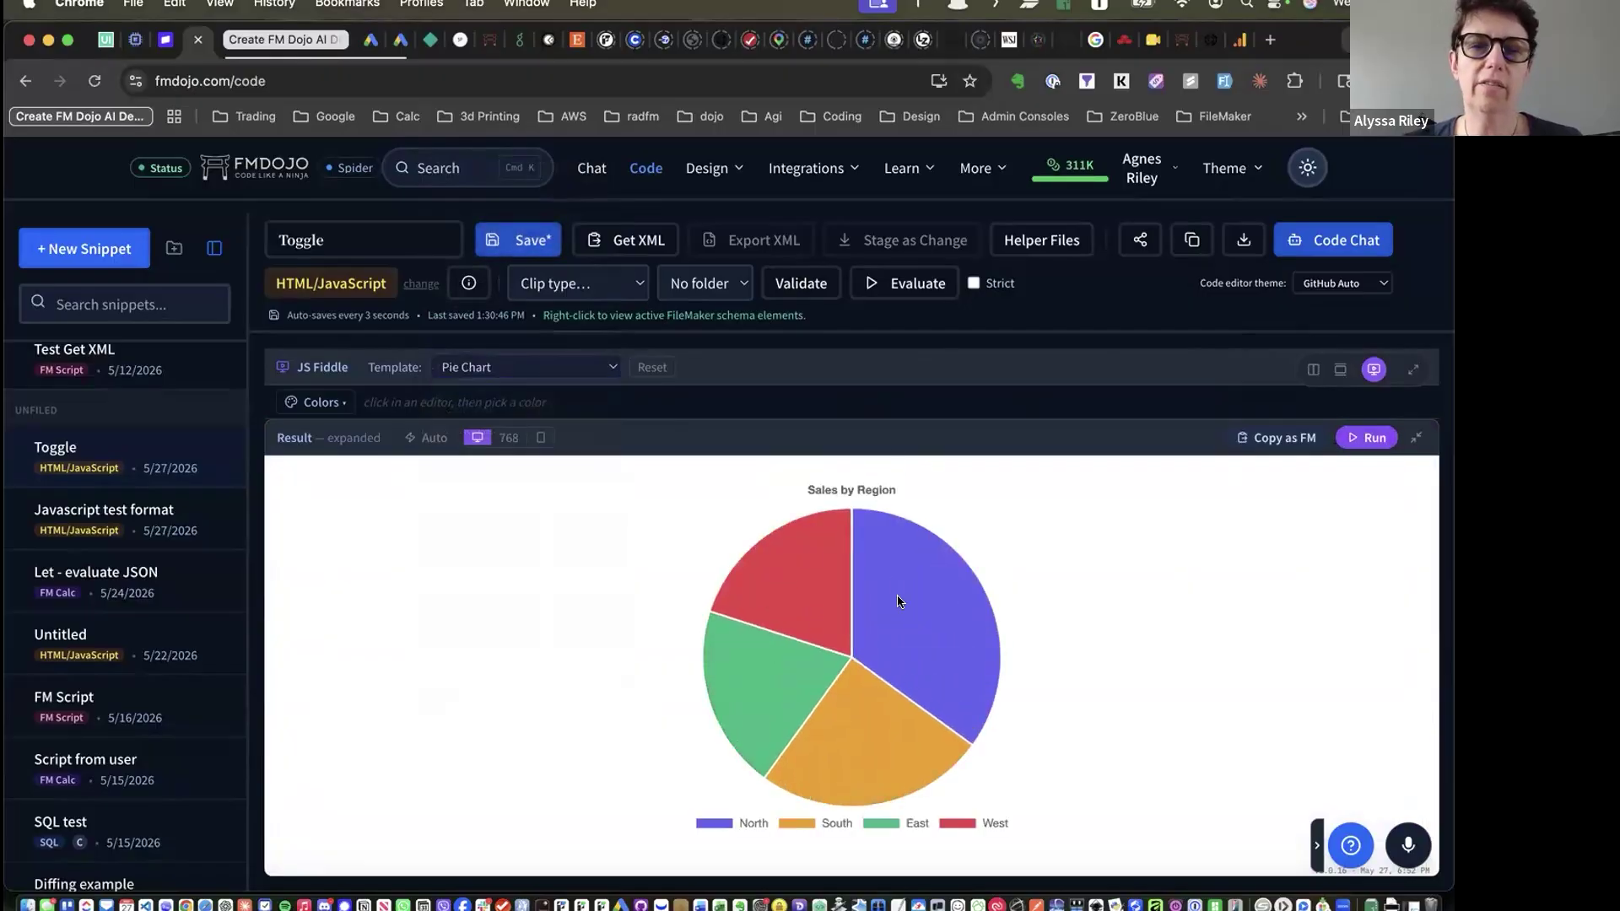
{"action": "left_click", "coordinate": [503, 368]}
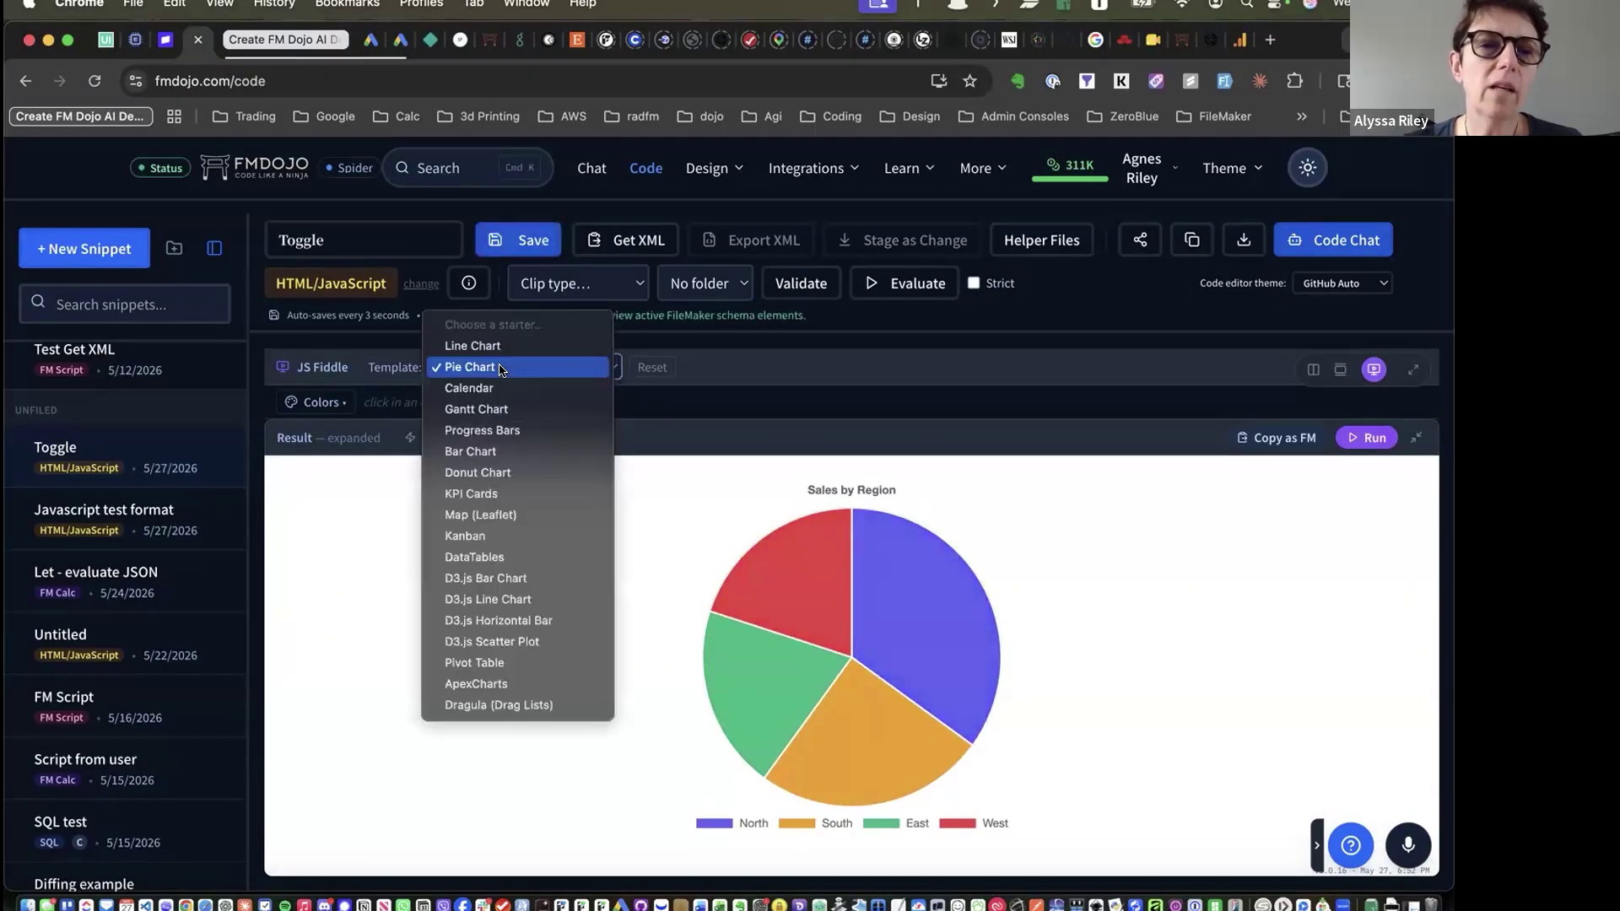
{"action": "left_click", "coordinate": [472, 387]}
{"action": "left_click", "coordinate": [1360, 438]}
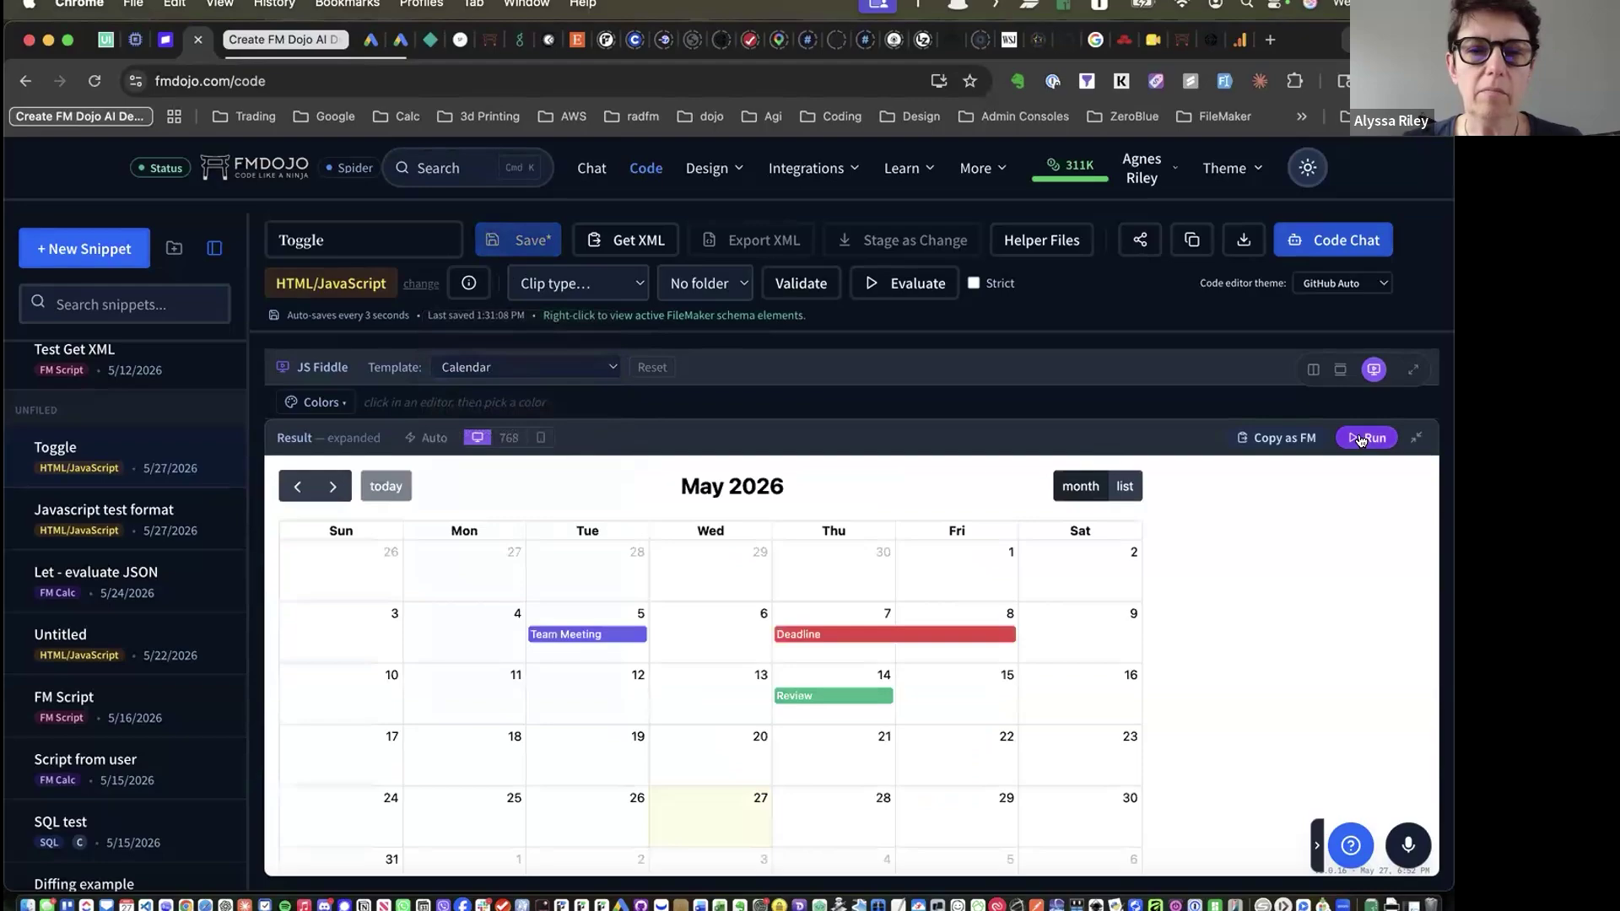
Load and run the Gantt Chart starter, then bring back the code editors
{"action": "left_click", "coordinate": [549, 367]}
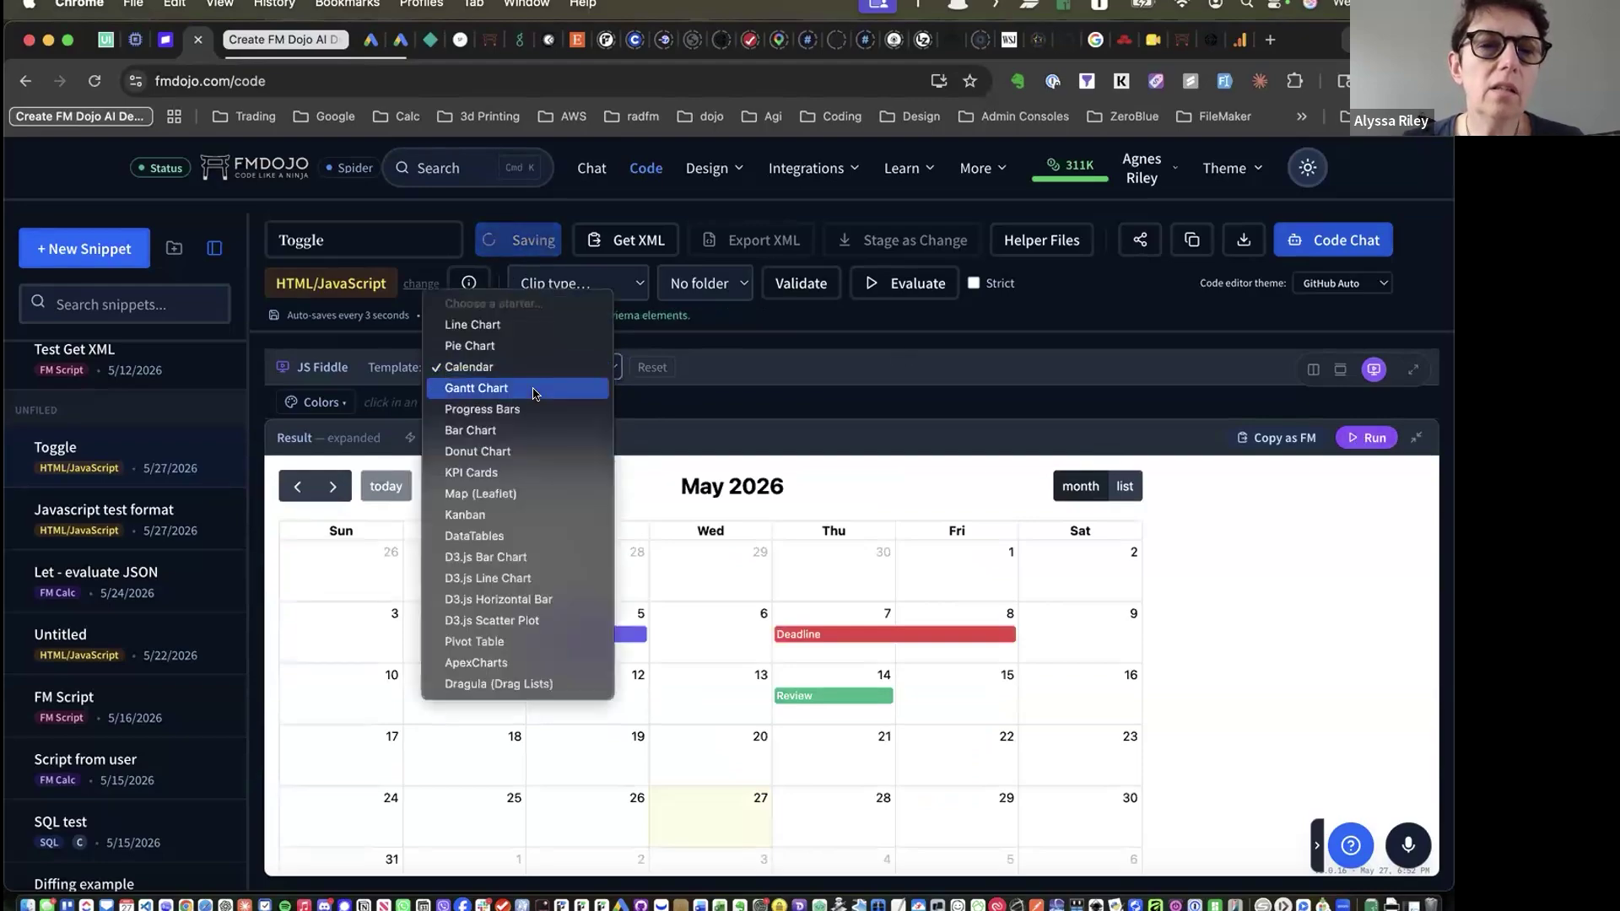
{"action": "left_click", "coordinate": [507, 388]}
{"action": "left_click", "coordinate": [1361, 438]}
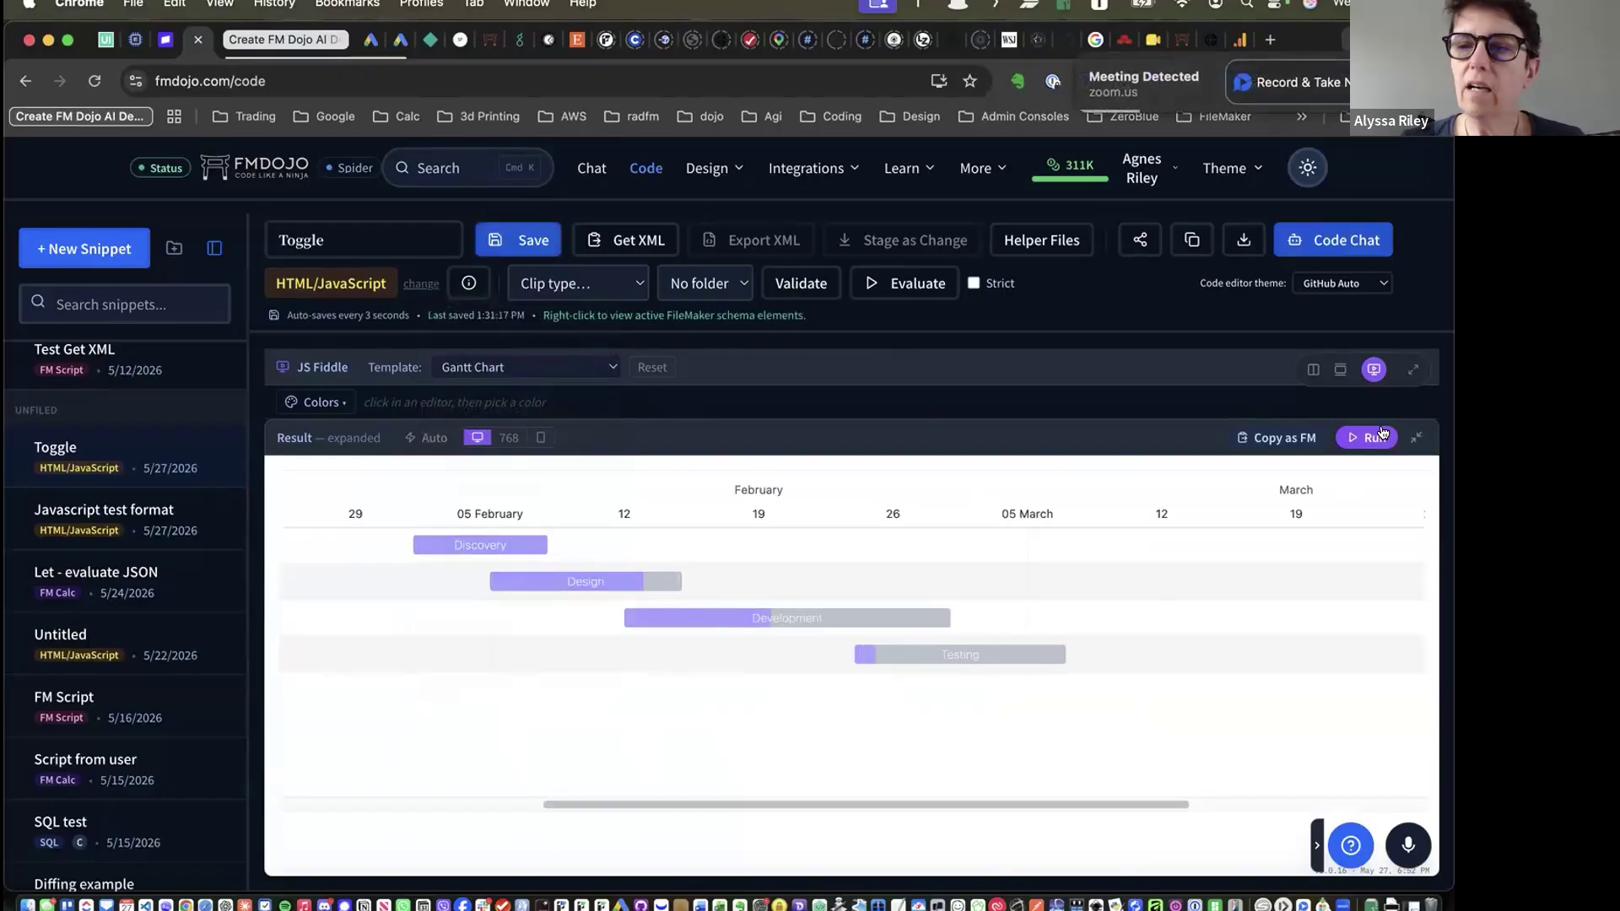
{"action": "left_click", "coordinate": [1417, 437]}
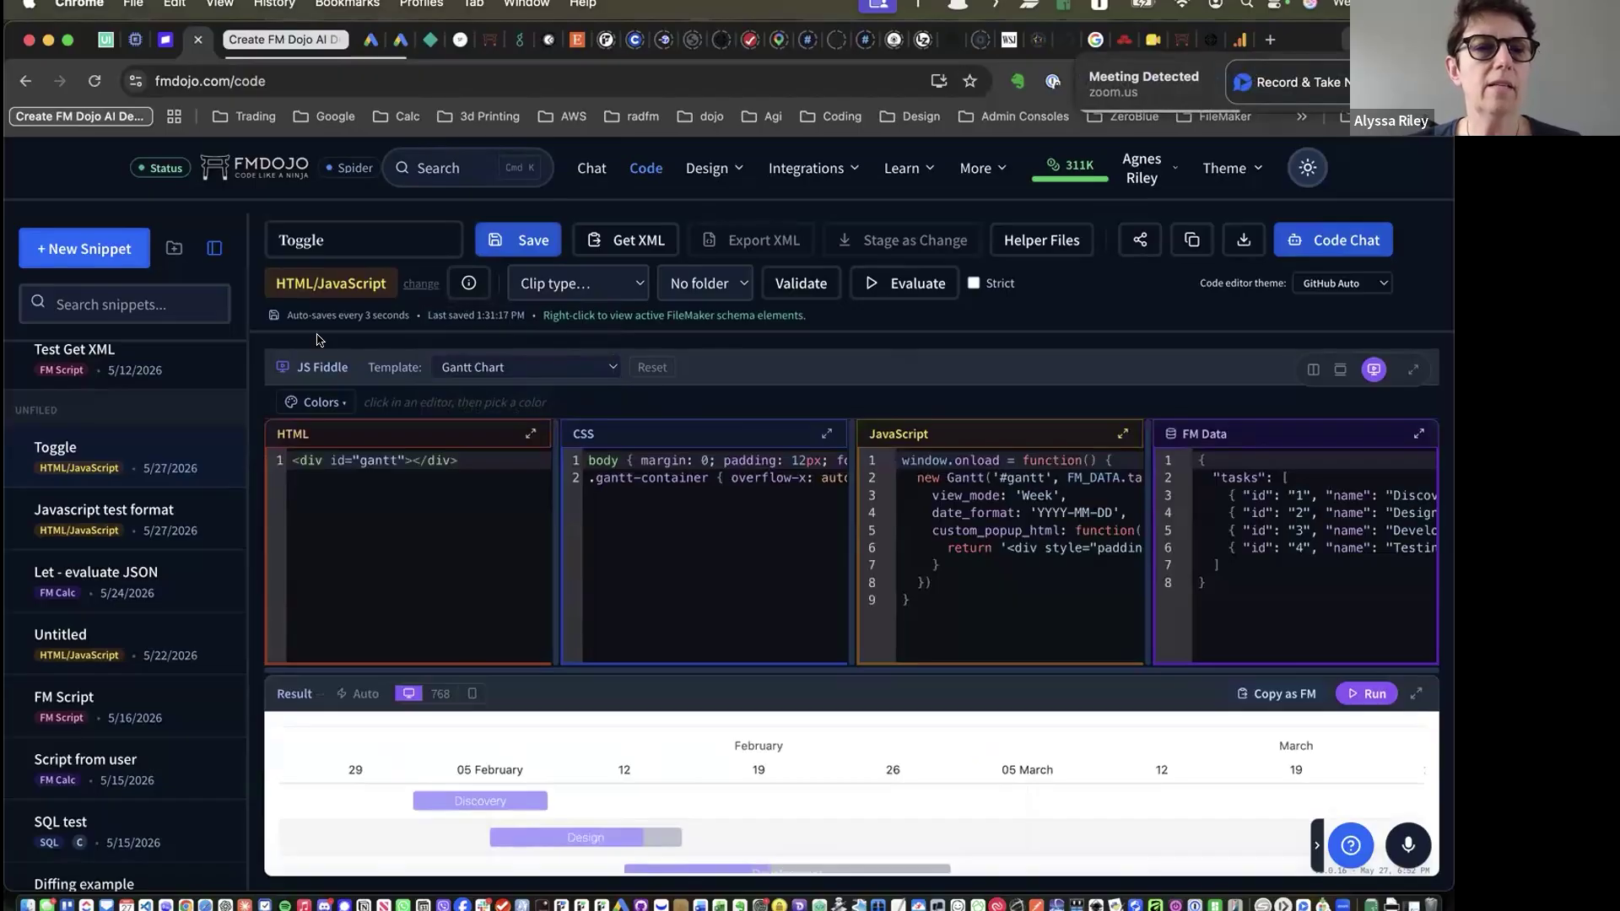
{"action": "left_click", "coordinate": [310, 403]}
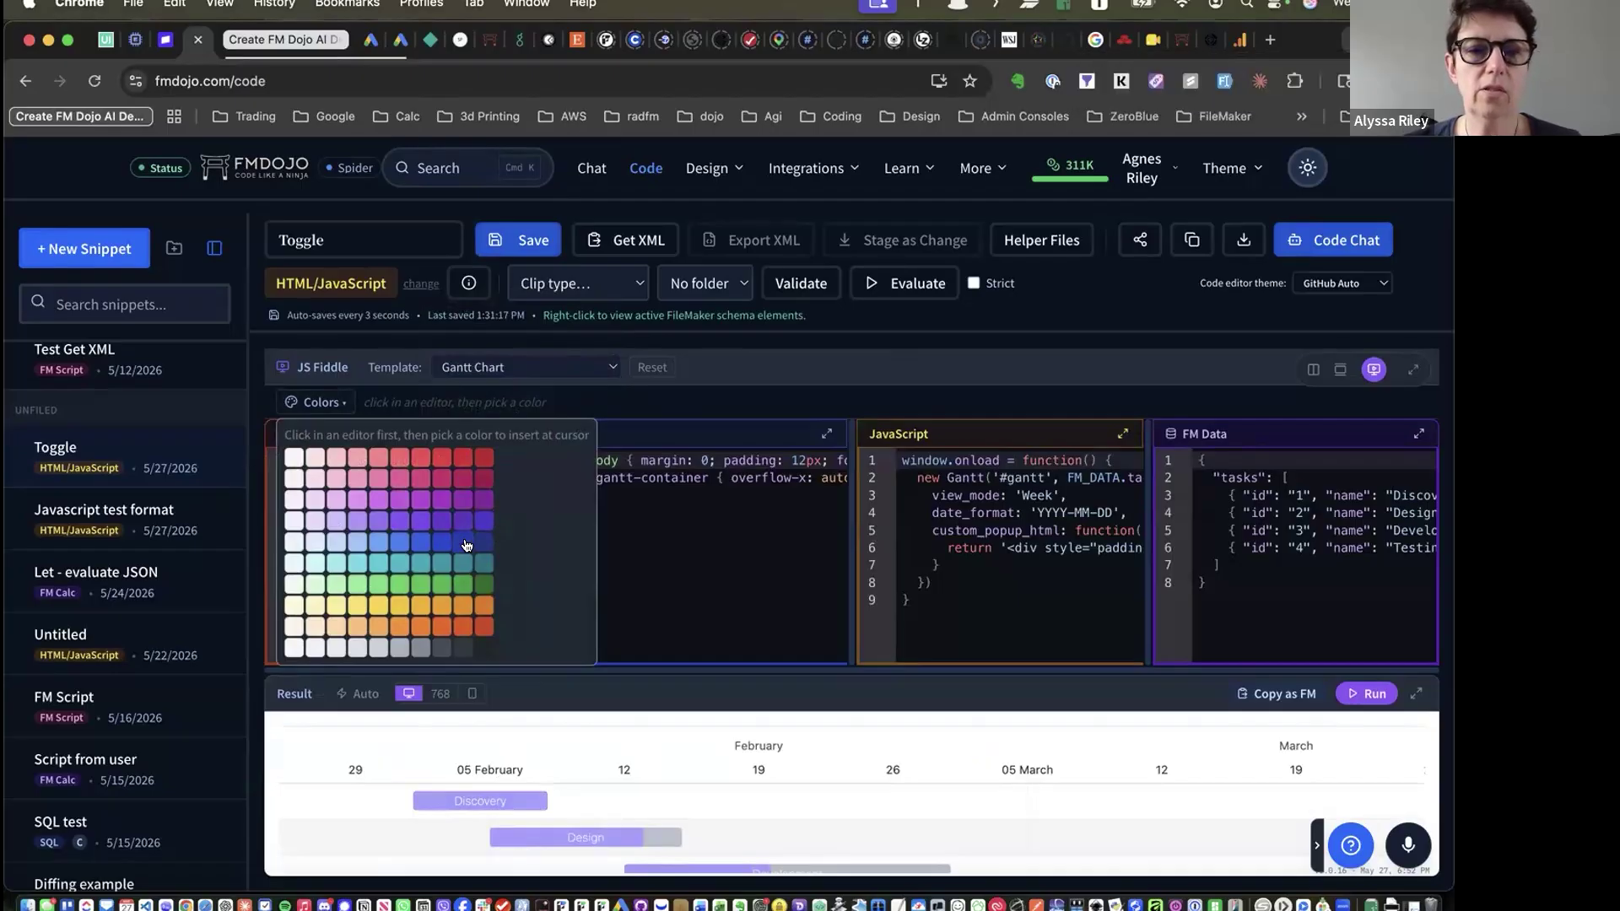
{"action": "left_click", "coordinate": [622, 395]}
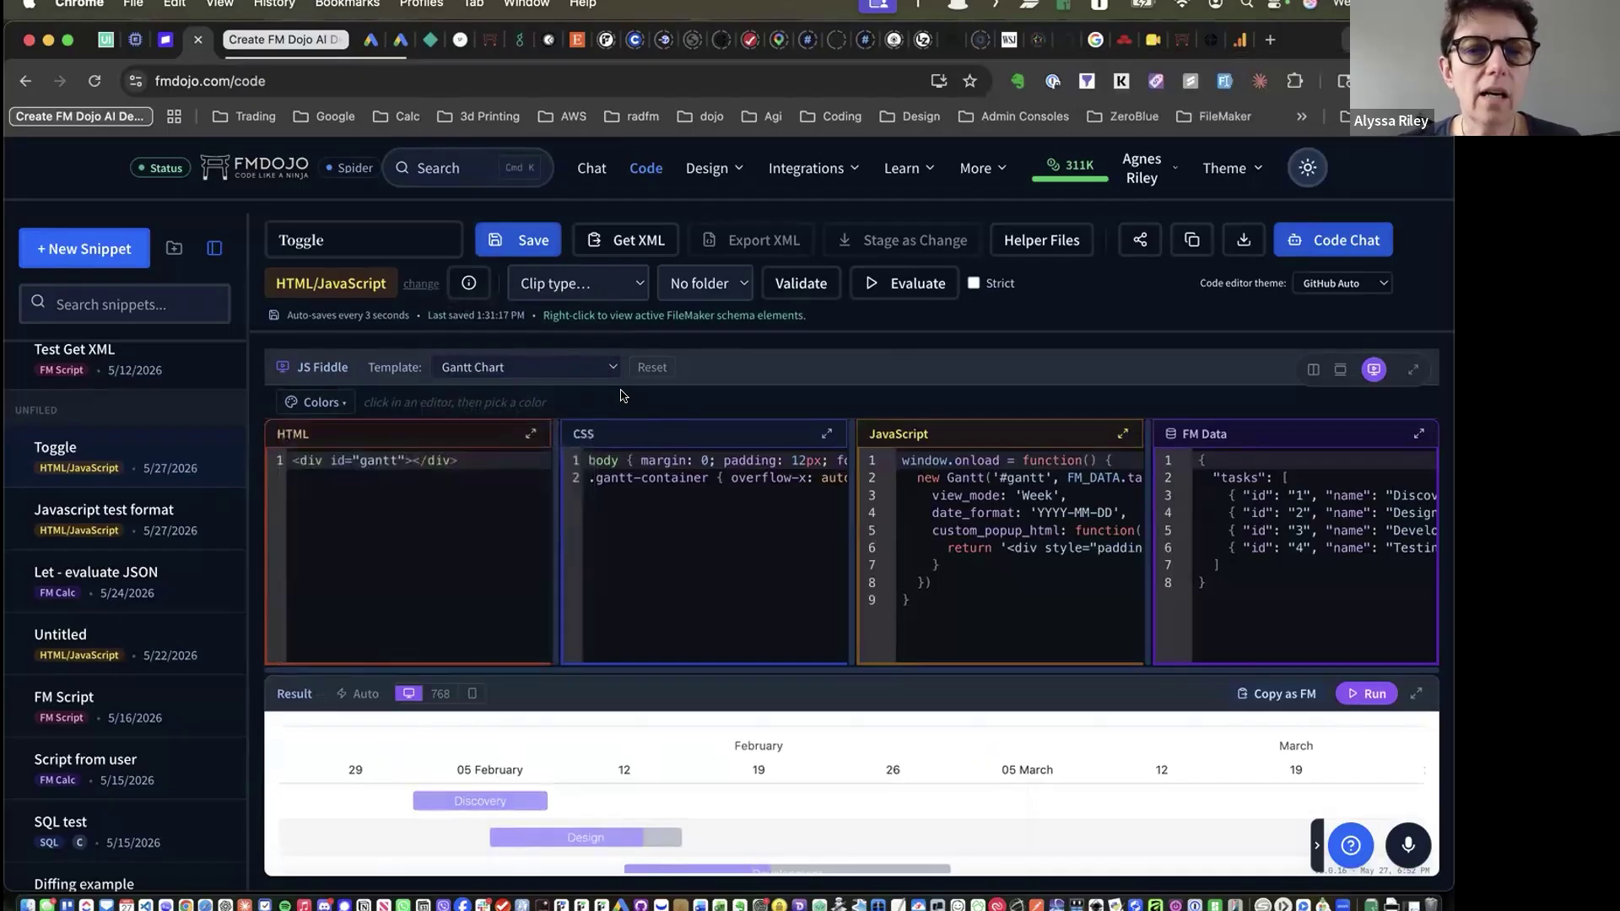
{"action": "scroll", "coordinate": [724, 463], "scroll_direction": "right", "scroll_amount": 10}
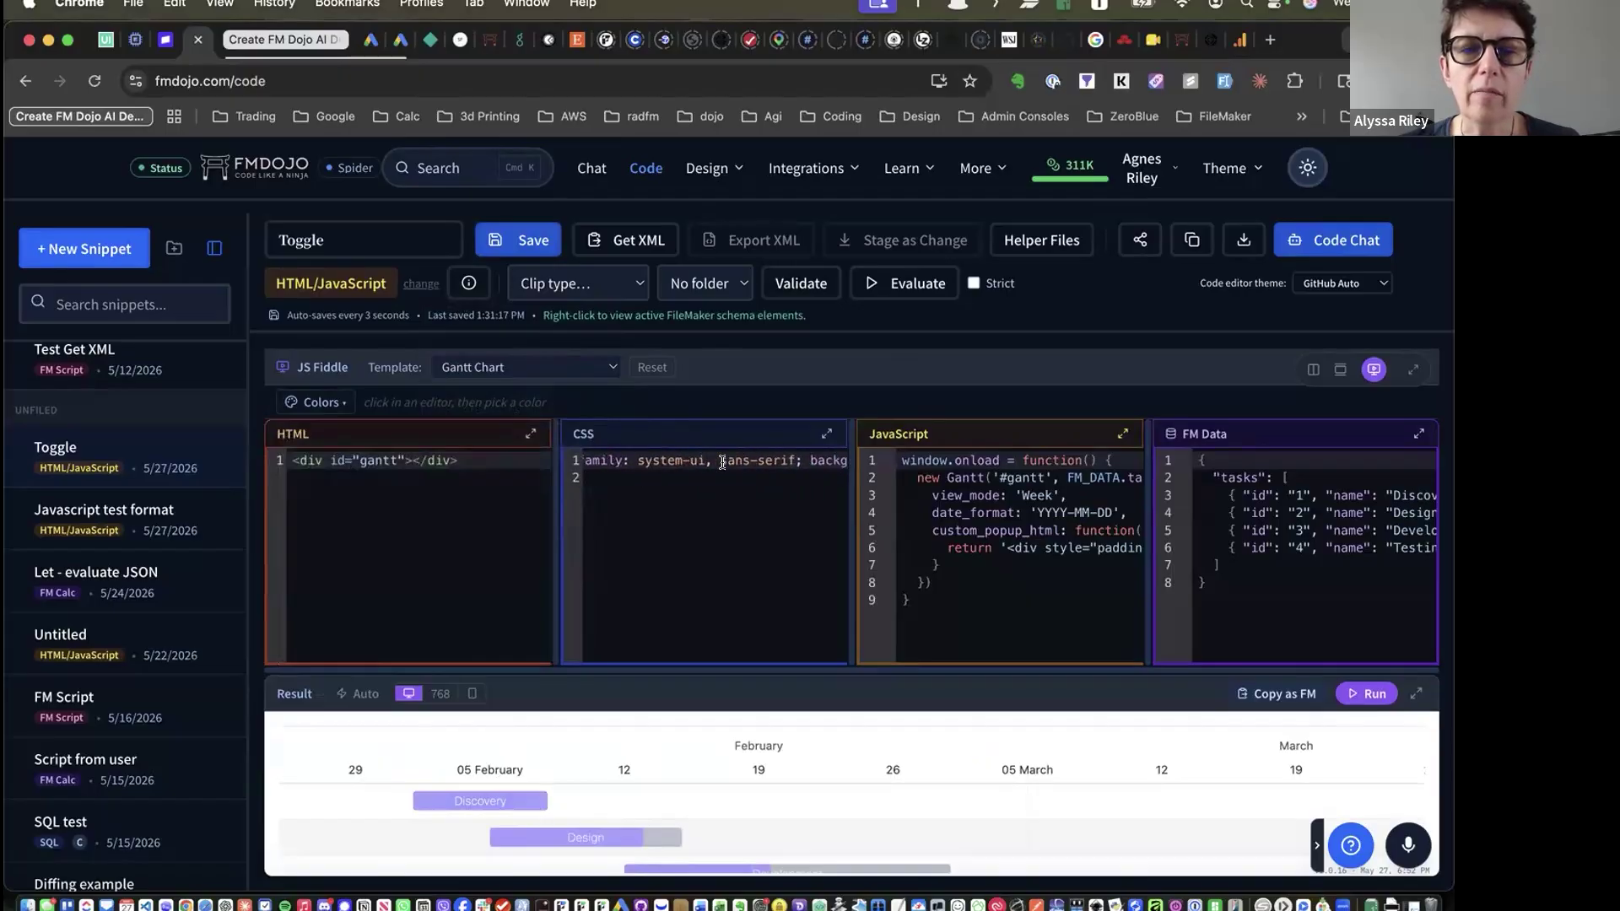
{"action": "scroll", "coordinate": [724, 463], "scroll_direction": "left", "scroll_amount": 10}
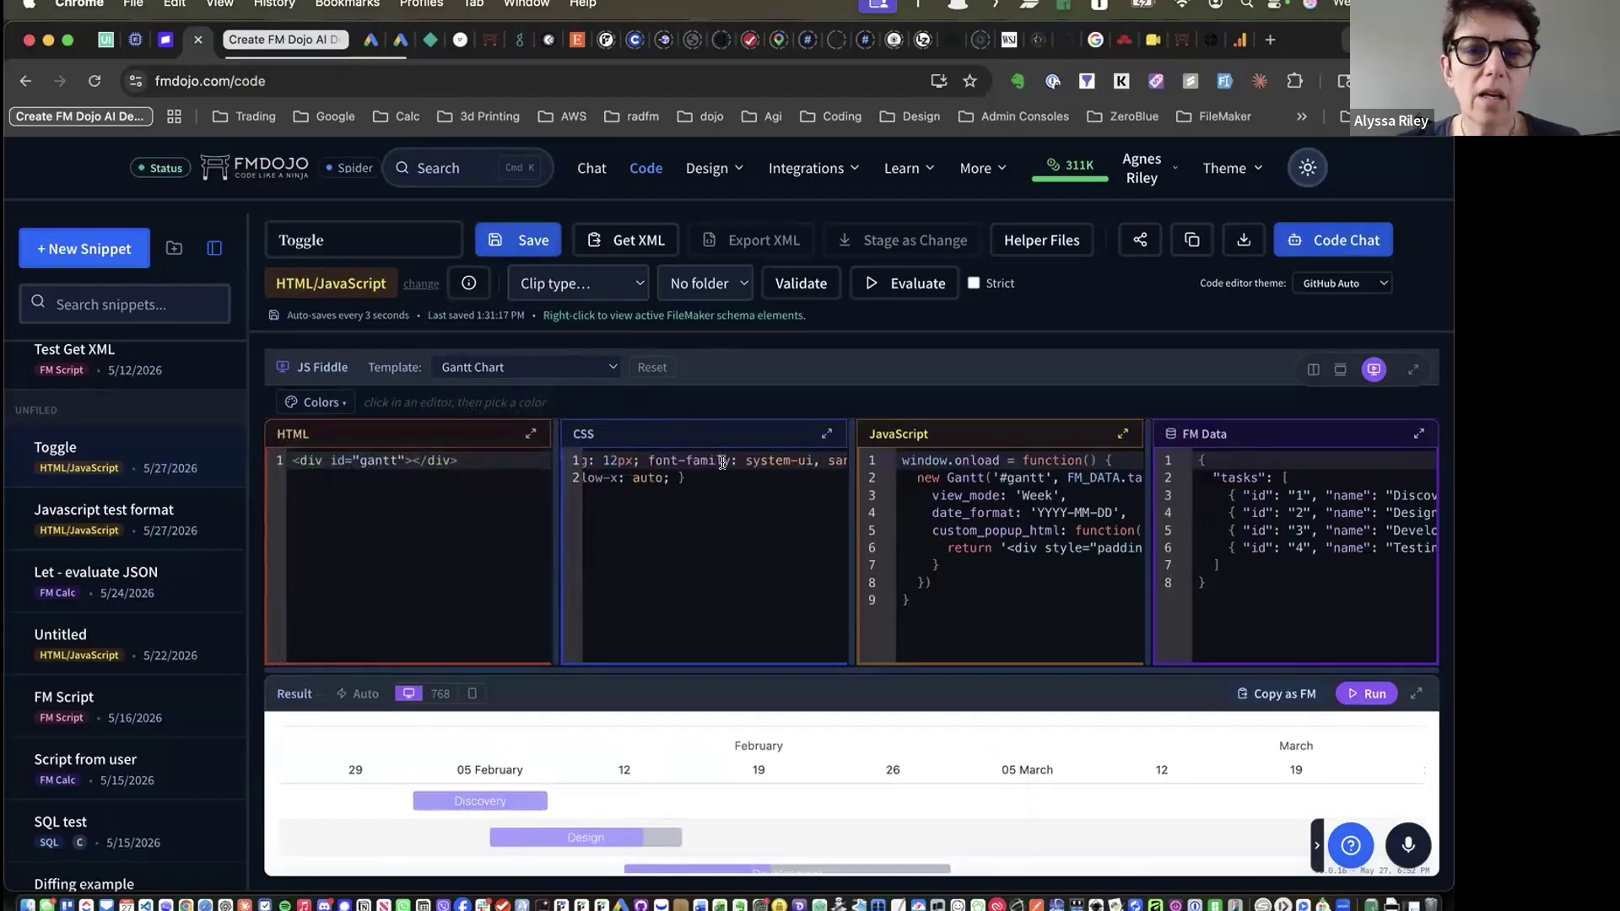
{"action": "scroll", "coordinate": [1006, 534], "scroll_direction": "right", "scroll_amount": 10}
{"action": "scroll", "coordinate": [1006, 533], "scroll_direction": "left", "scroll_amount": 10}
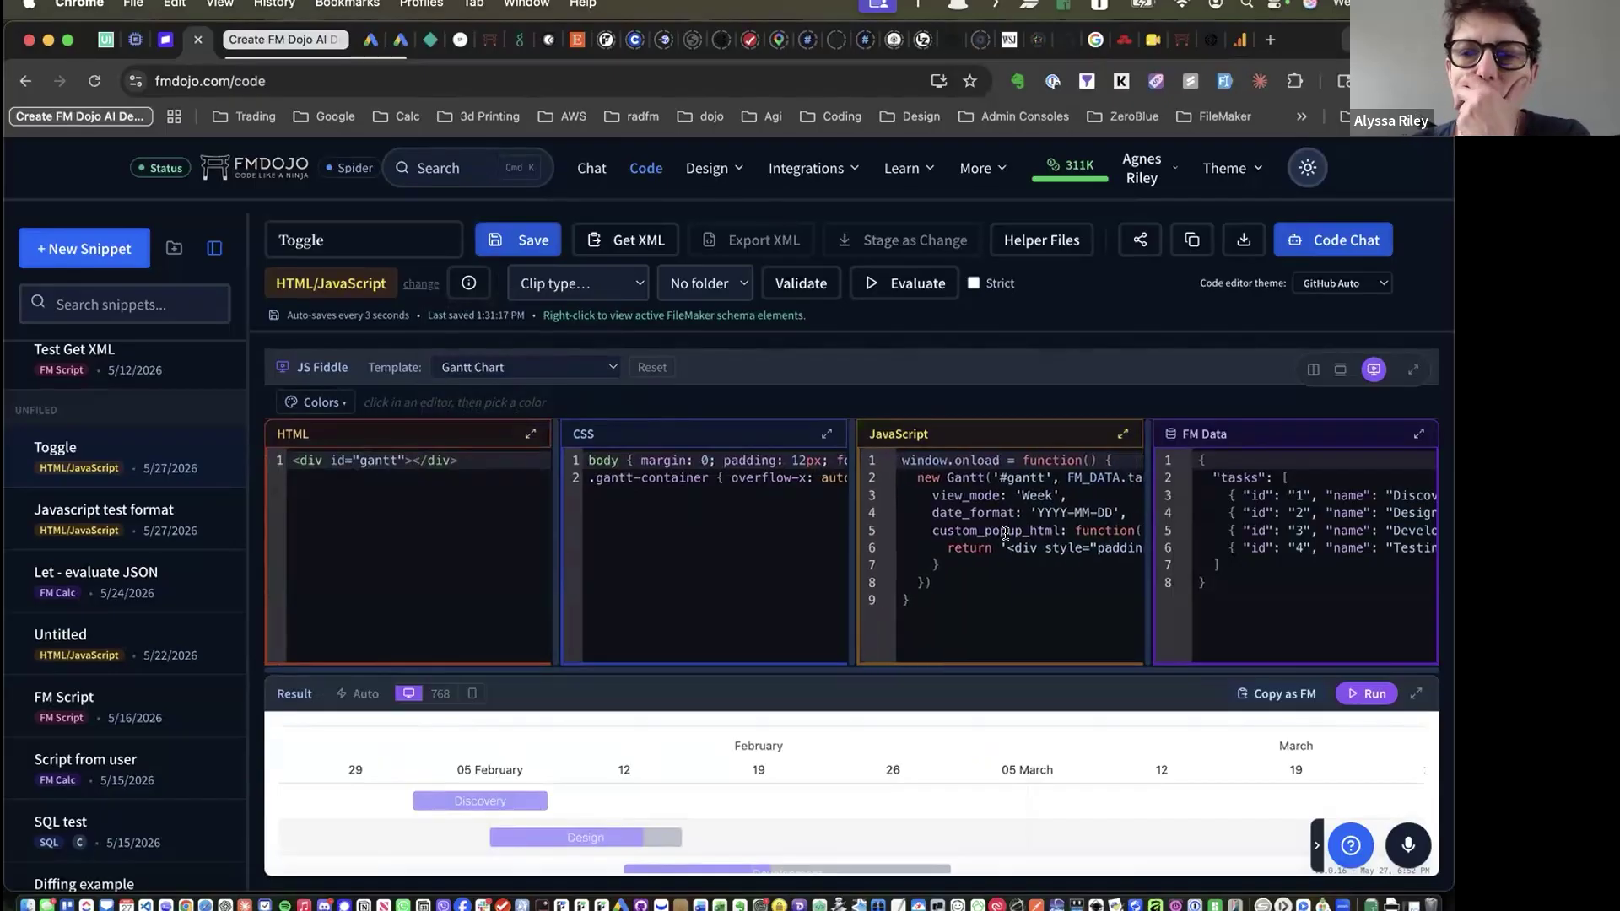
{"action": "scroll", "coordinate": [1005, 533], "scroll_direction": "right", "scroll_amount": 10}
{"action": "scroll", "coordinate": [1006, 533], "scroll_direction": "right", "scroll_amount": 3}
{"action": "scroll", "coordinate": [1006, 534], "scroll_direction": "left", "scroll_amount": 13}
{"action": "scroll", "coordinate": [1289, 537], "scroll_direction": "right", "scroll_amount": 6}
{"action": "scroll", "coordinate": [1289, 536], "scroll_direction": "right", "scroll_amount": 2}
{"action": "scroll", "coordinate": [1289, 537], "scroll_direction": "left", "scroll_amount": 8}
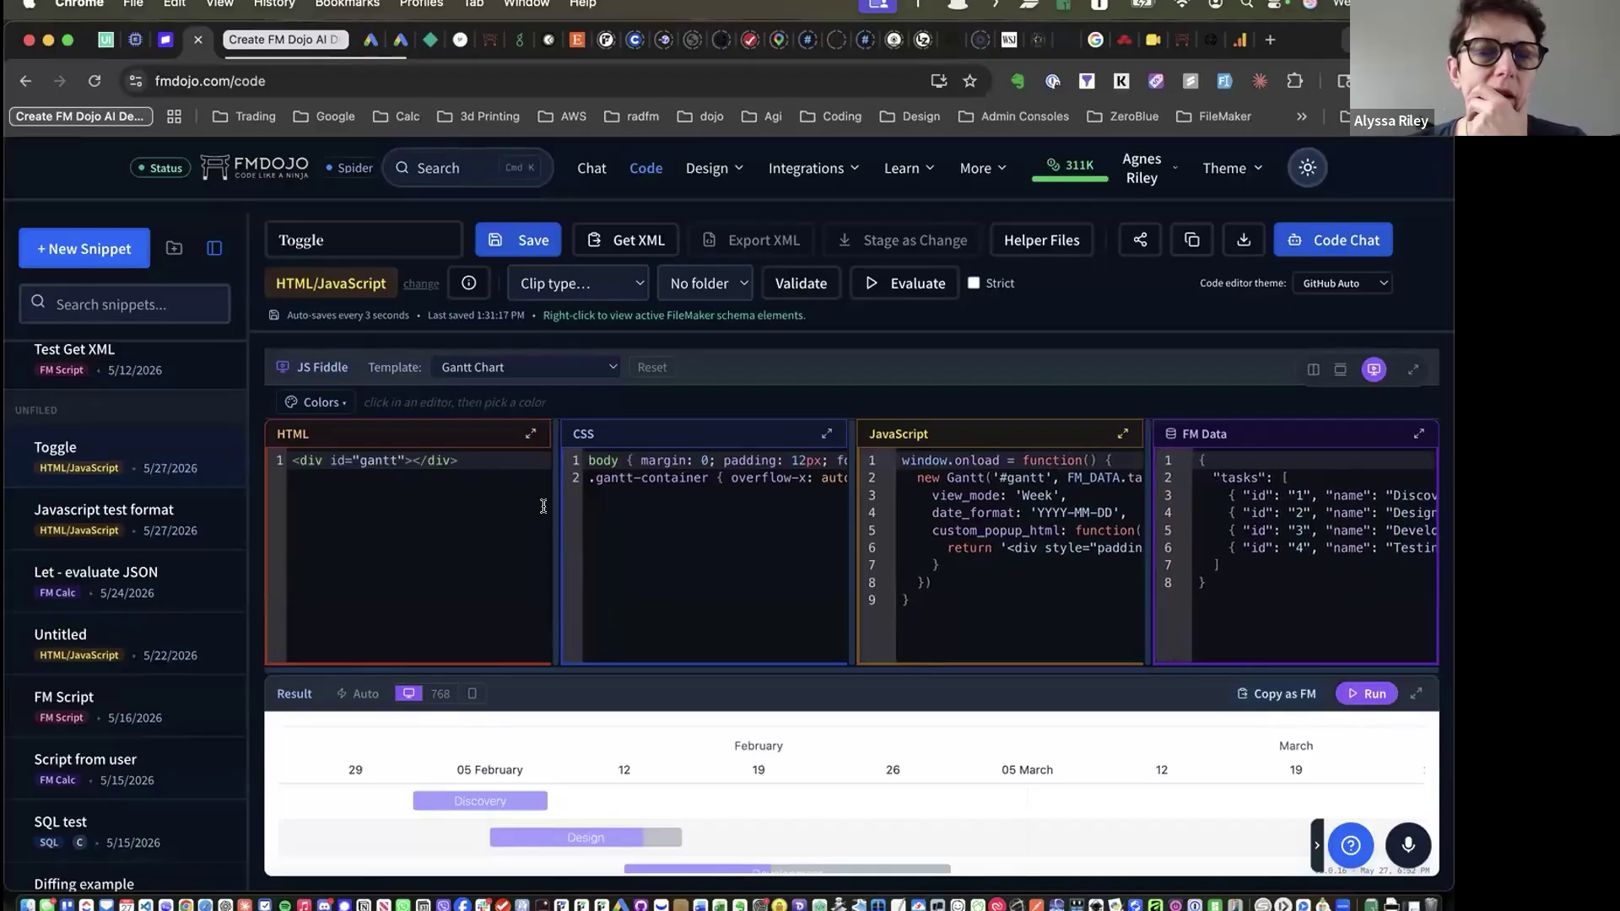
{"action": "scroll", "coordinate": [676, 530], "scroll_direction": "right", "scroll_amount": 10}
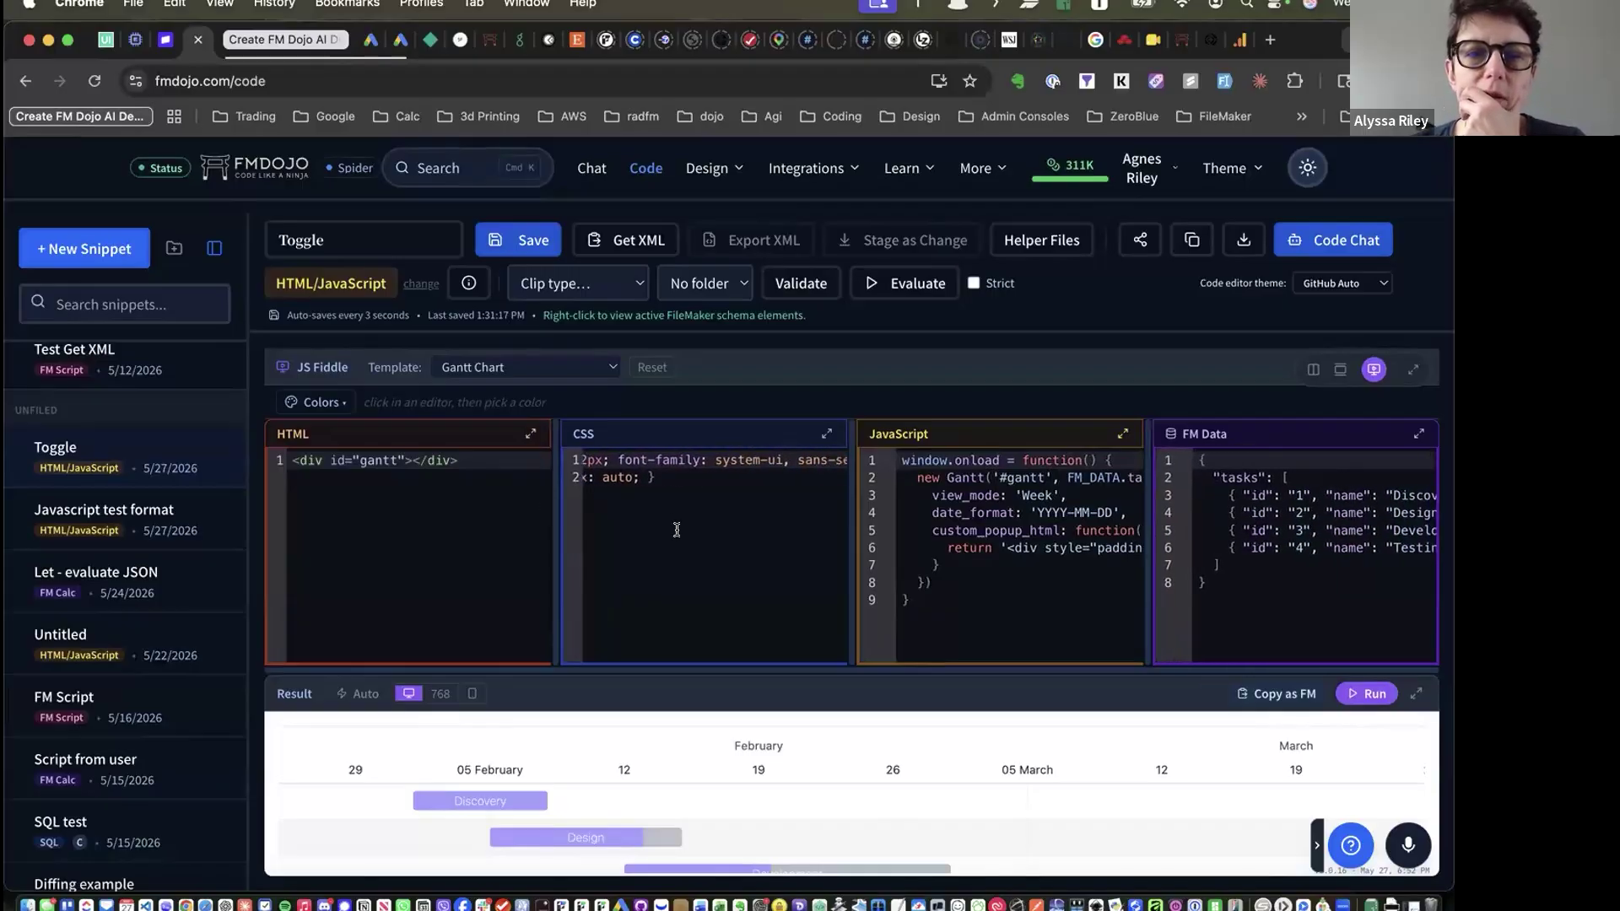
{"action": "scroll", "coordinate": [675, 530], "scroll_direction": "right", "scroll_amount": 3}
{"action": "scroll", "coordinate": [673, 531], "scroll_direction": "left", "scroll_amount": 15}
{"action": "left_click", "coordinate": [556, 369]}
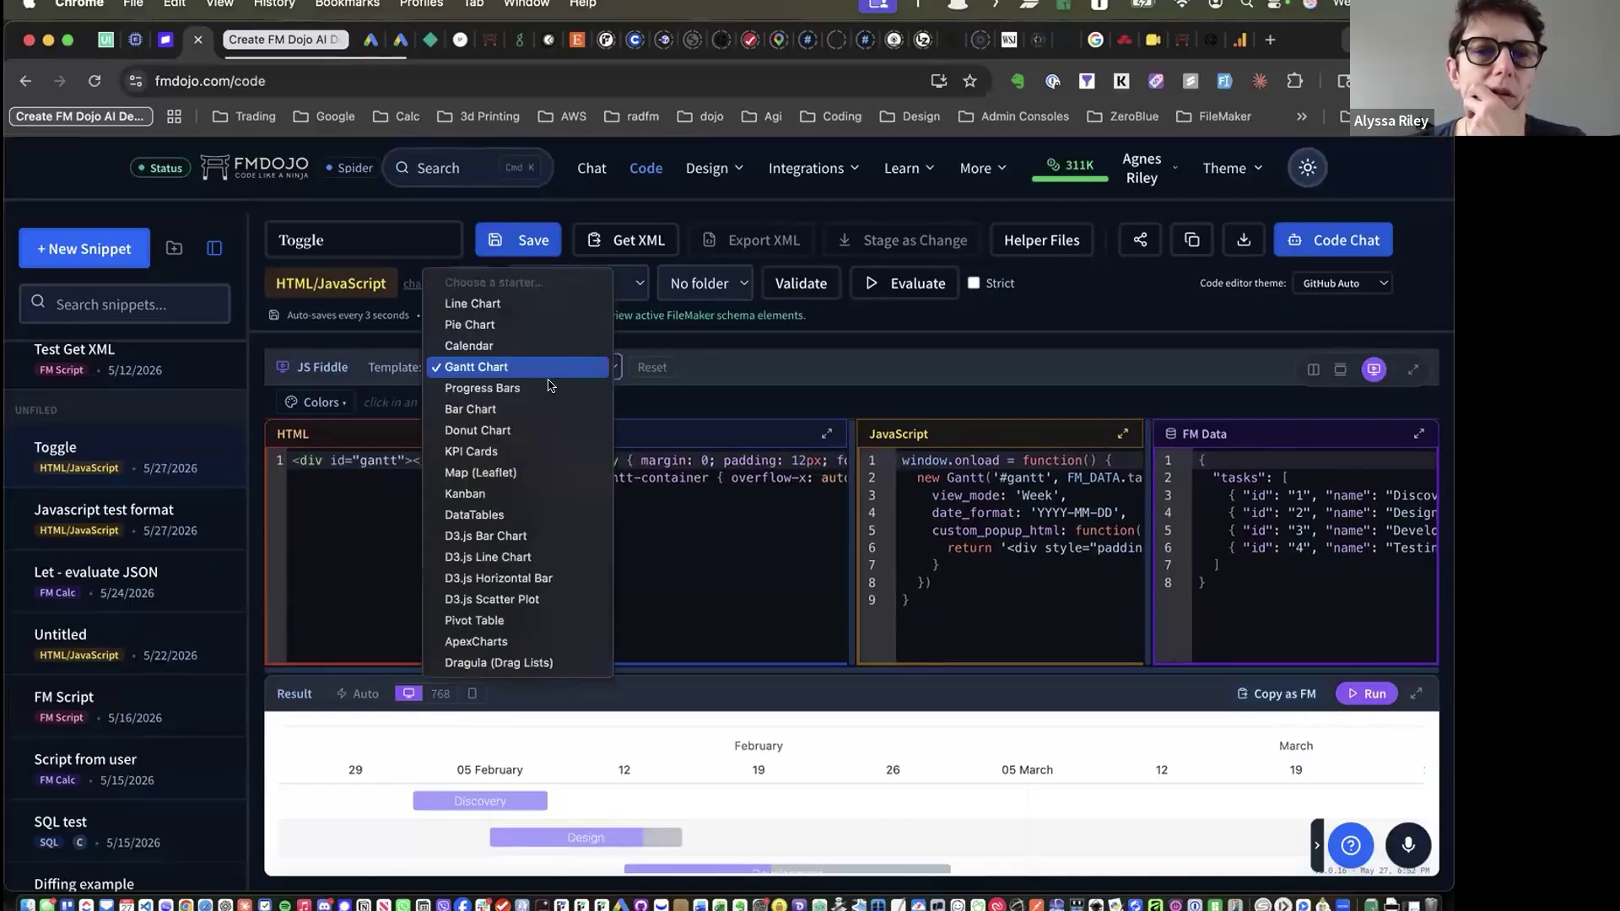
Load the Progress Bars starter, run its preview, and scroll through its CSS code
{"action": "left_click", "coordinate": [550, 388]}
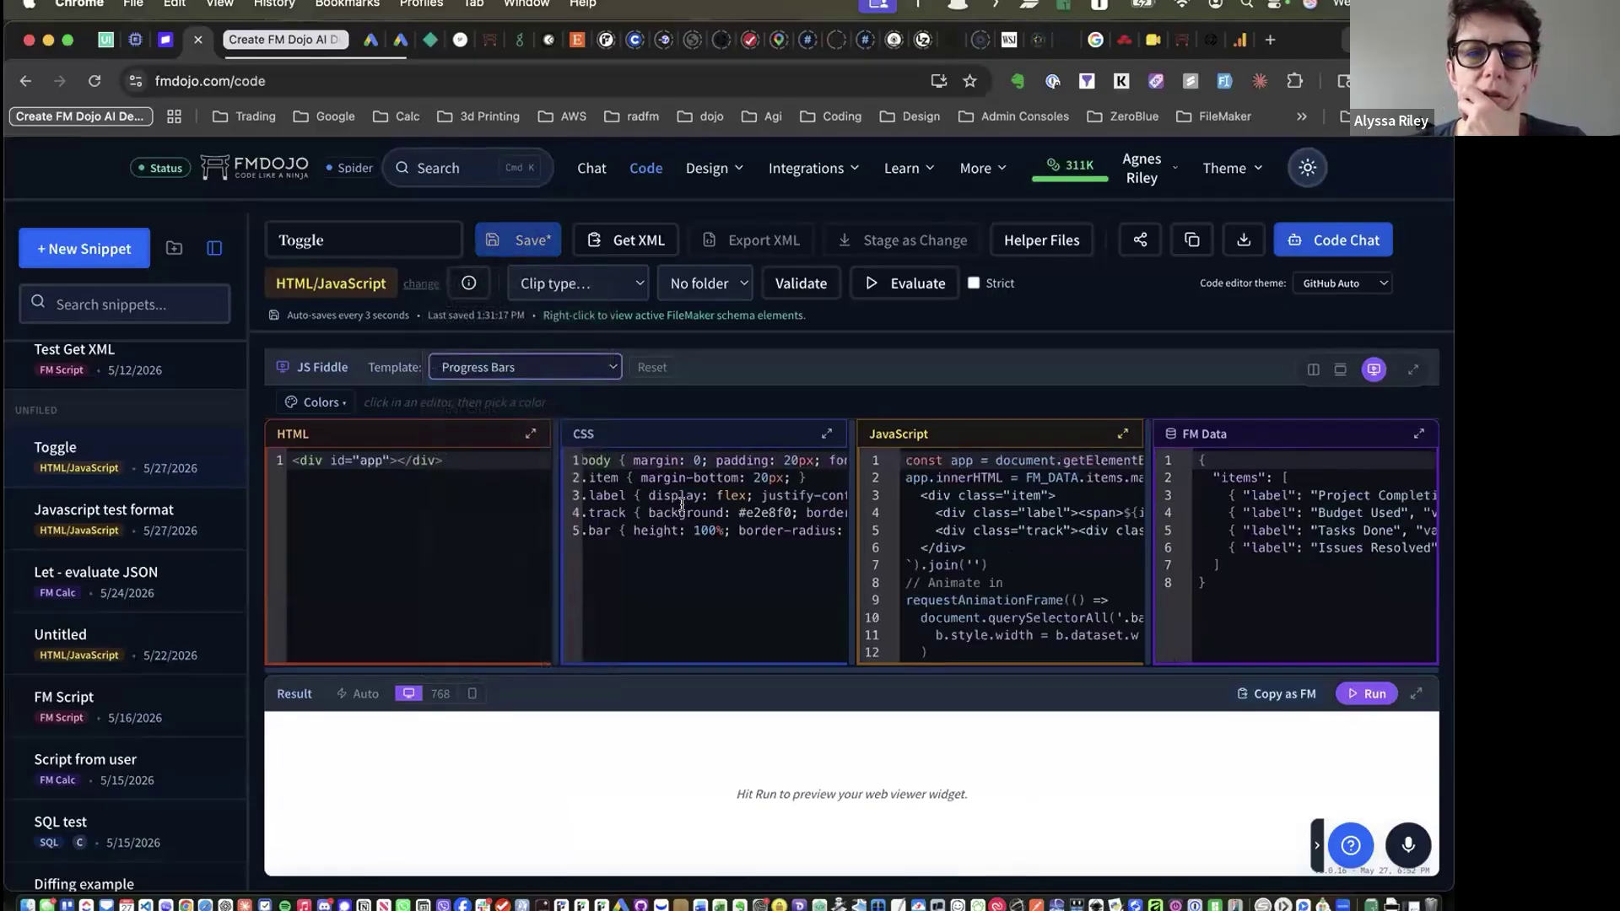
{"action": "scroll", "coordinate": [682, 504], "scroll_direction": "right", "scroll_amount": 8}
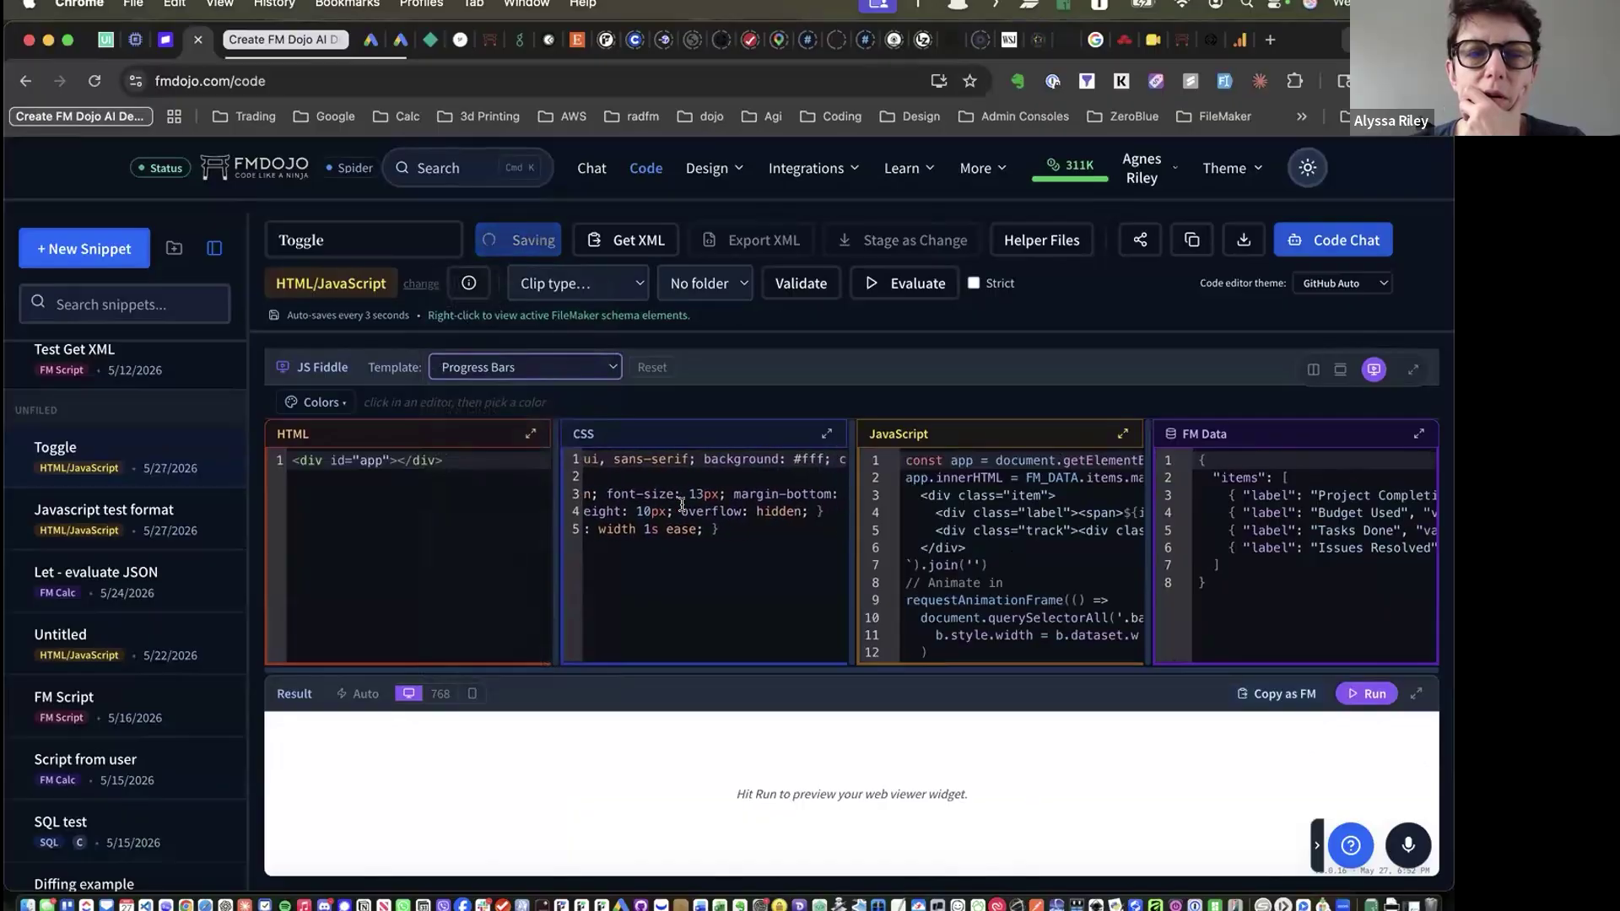
{"action": "scroll", "coordinate": [682, 505], "scroll_direction": "right", "scroll_amount": 5}
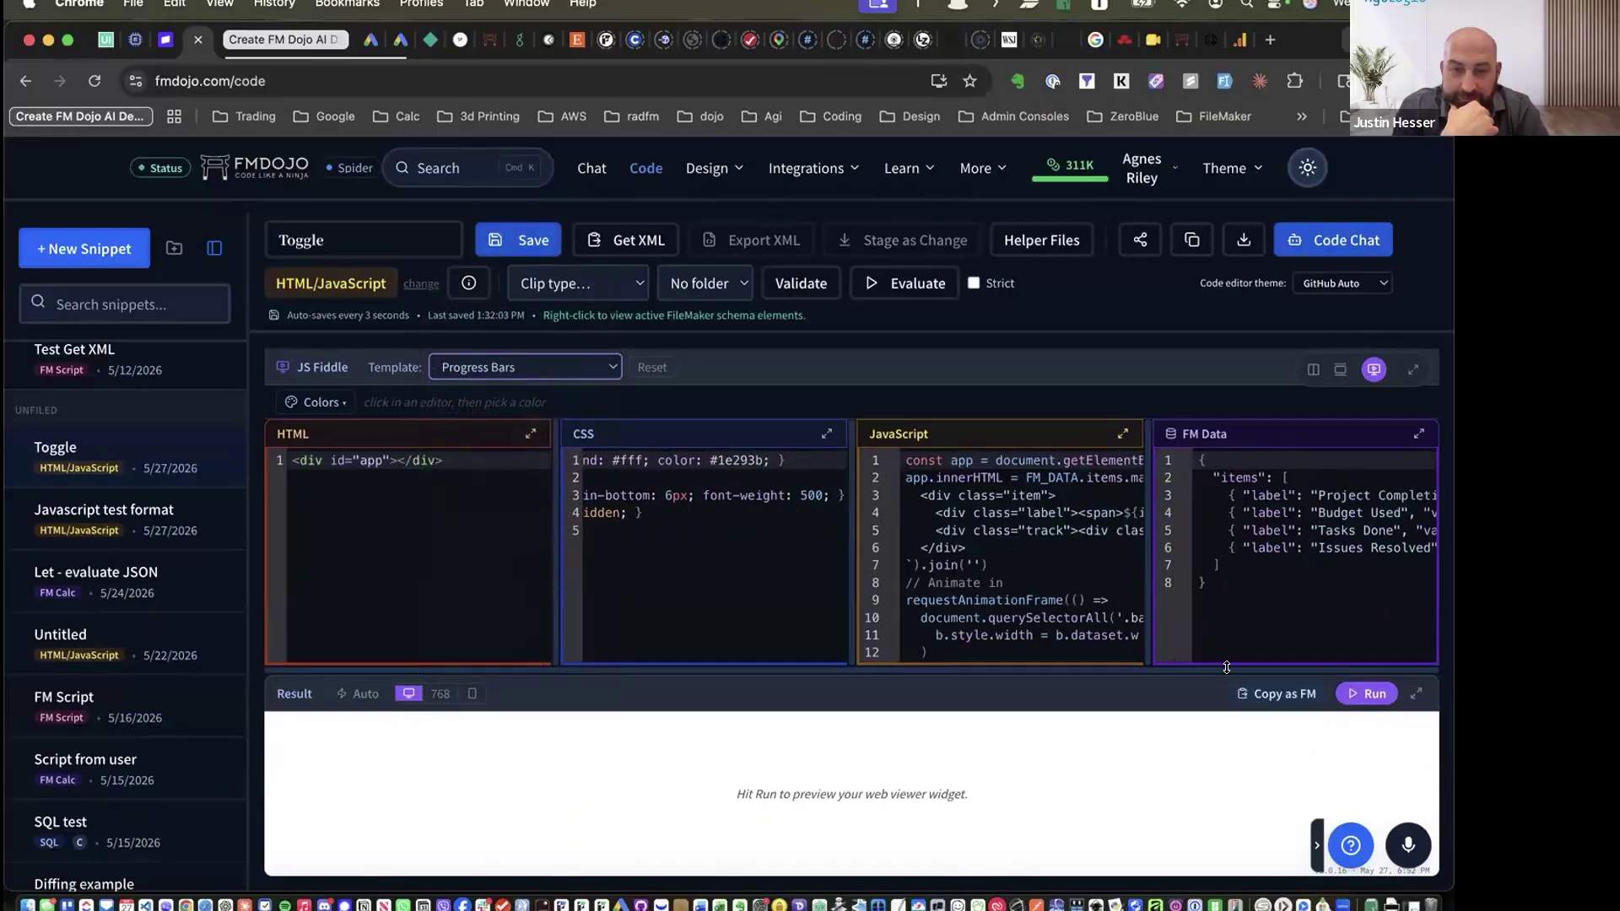
{"action": "left_click", "coordinate": [1361, 694]}
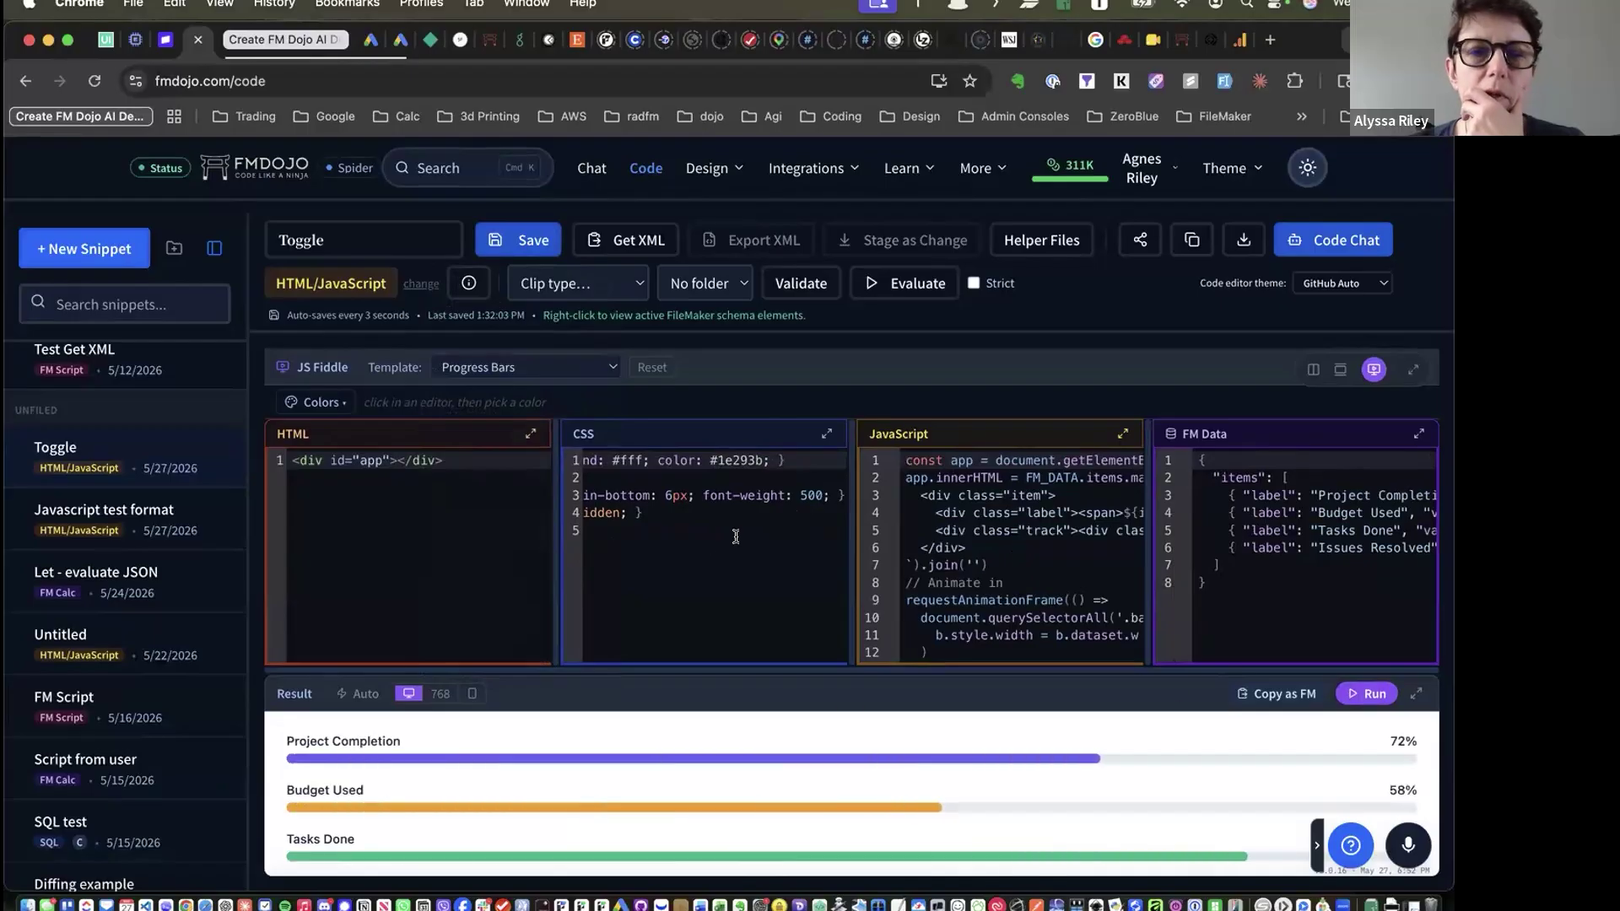
{"action": "scroll", "coordinate": [713, 544], "scroll_direction": "left", "scroll_amount": 5}
{"action": "scroll", "coordinate": [713, 545], "scroll_direction": "right", "scroll_amount": 10}
{"action": "scroll", "coordinate": [713, 544], "scroll_direction": "right", "scroll_amount": 5}
{"action": "left_click", "coordinate": [714, 544]}
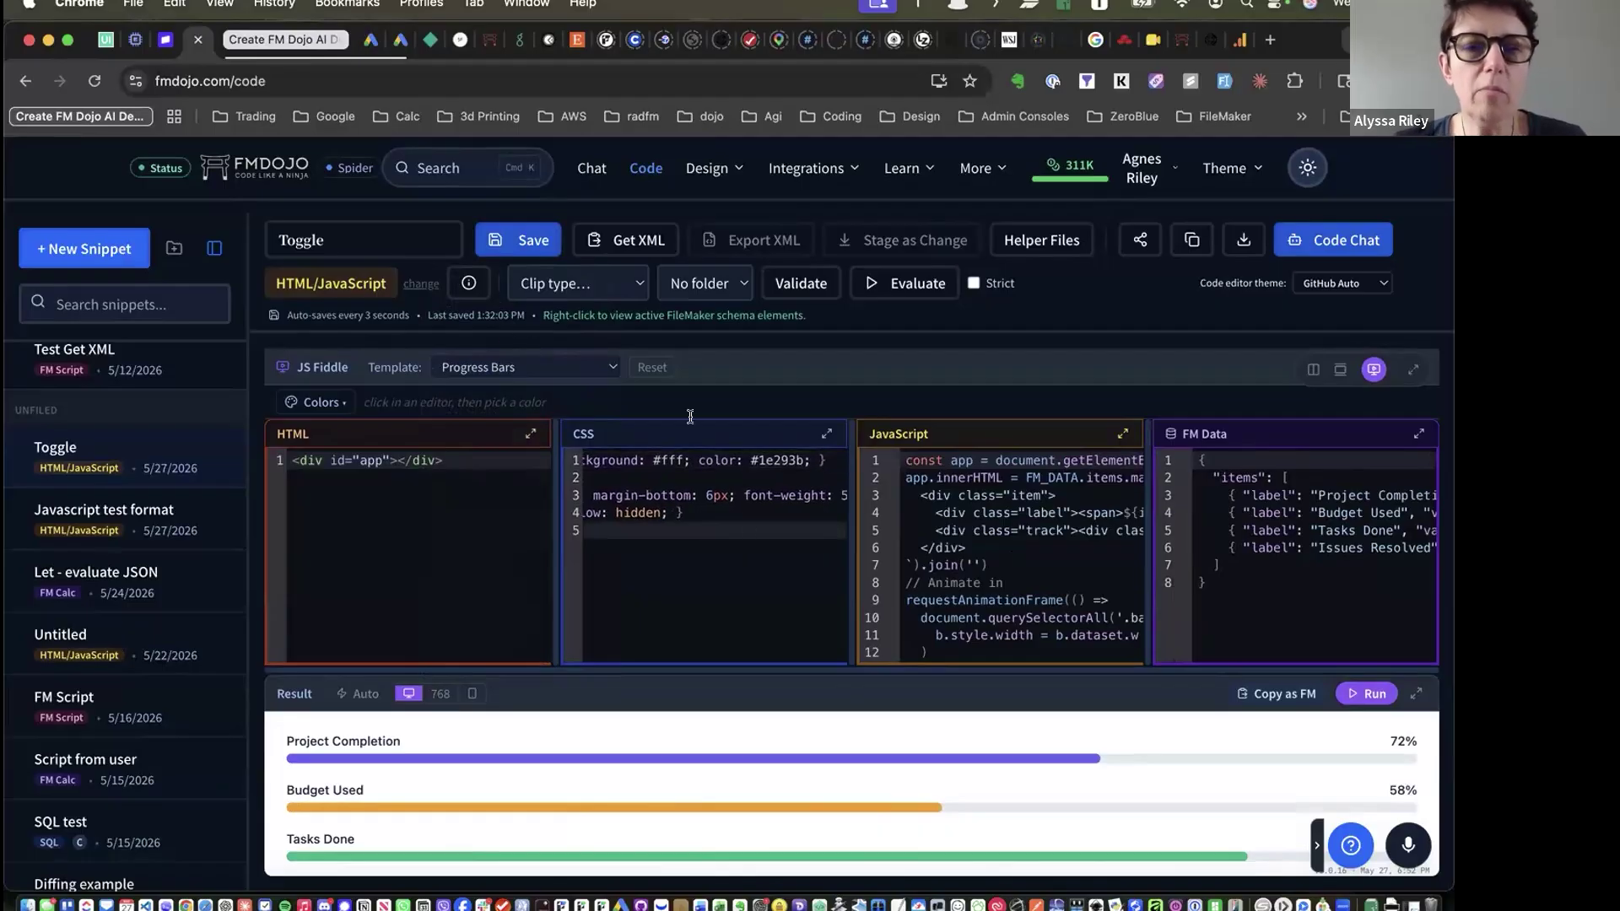
{"action": "left_click", "coordinate": [519, 369]}
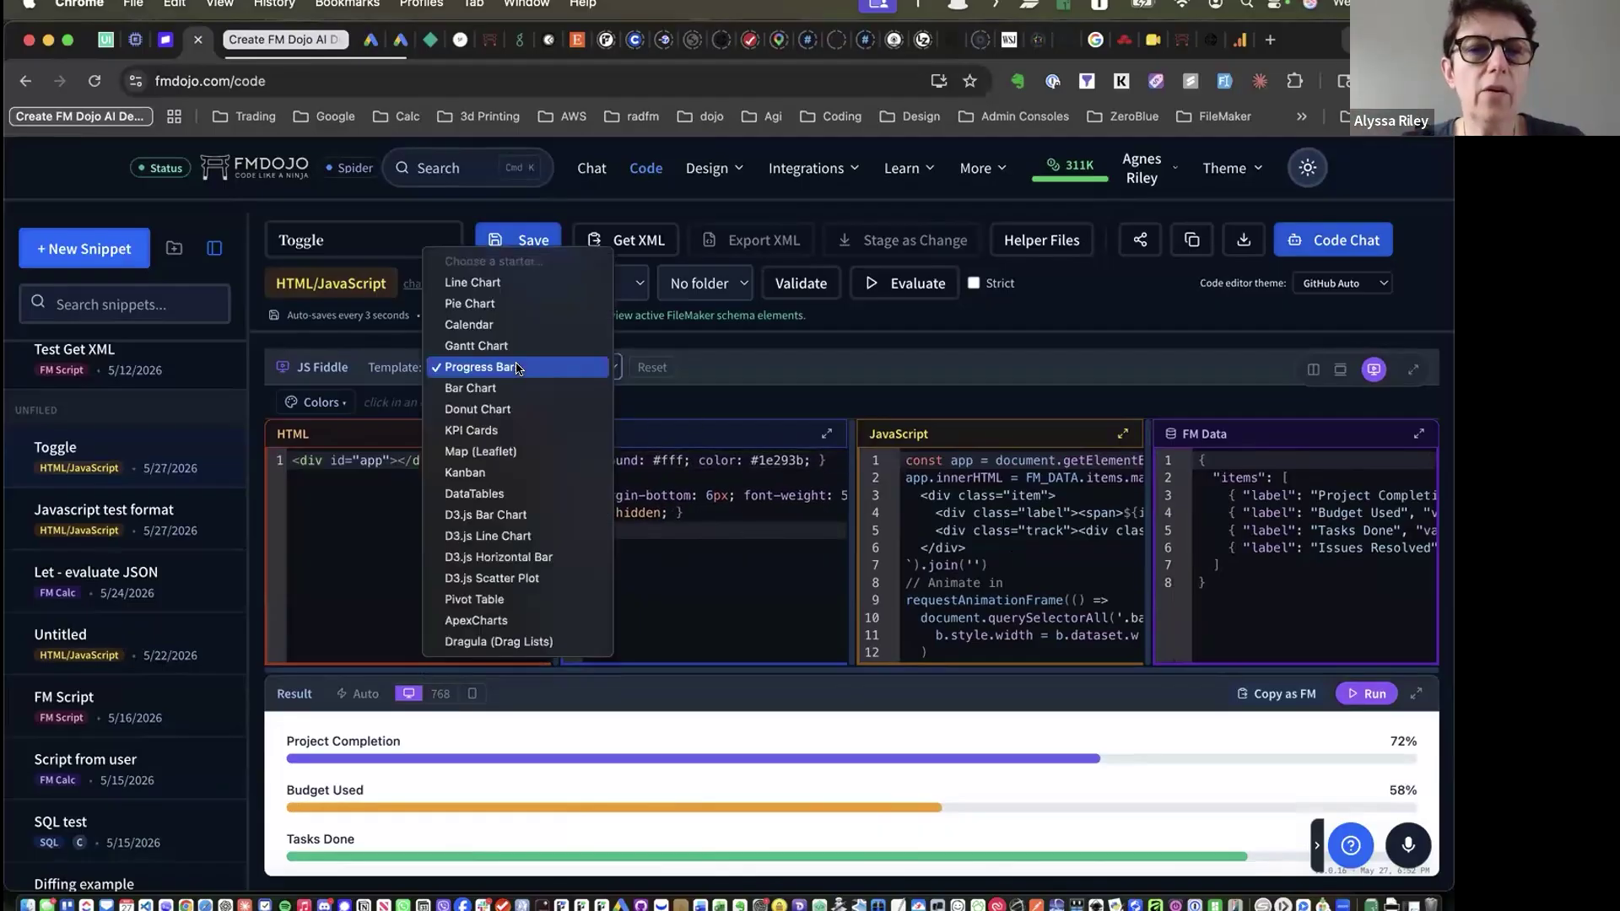
Switch the fiddle to the Bar Chart template and preview its Sales by Product bars (42, 68, 31, 55, 77)
{"action": "left_click", "coordinate": [517, 388]}
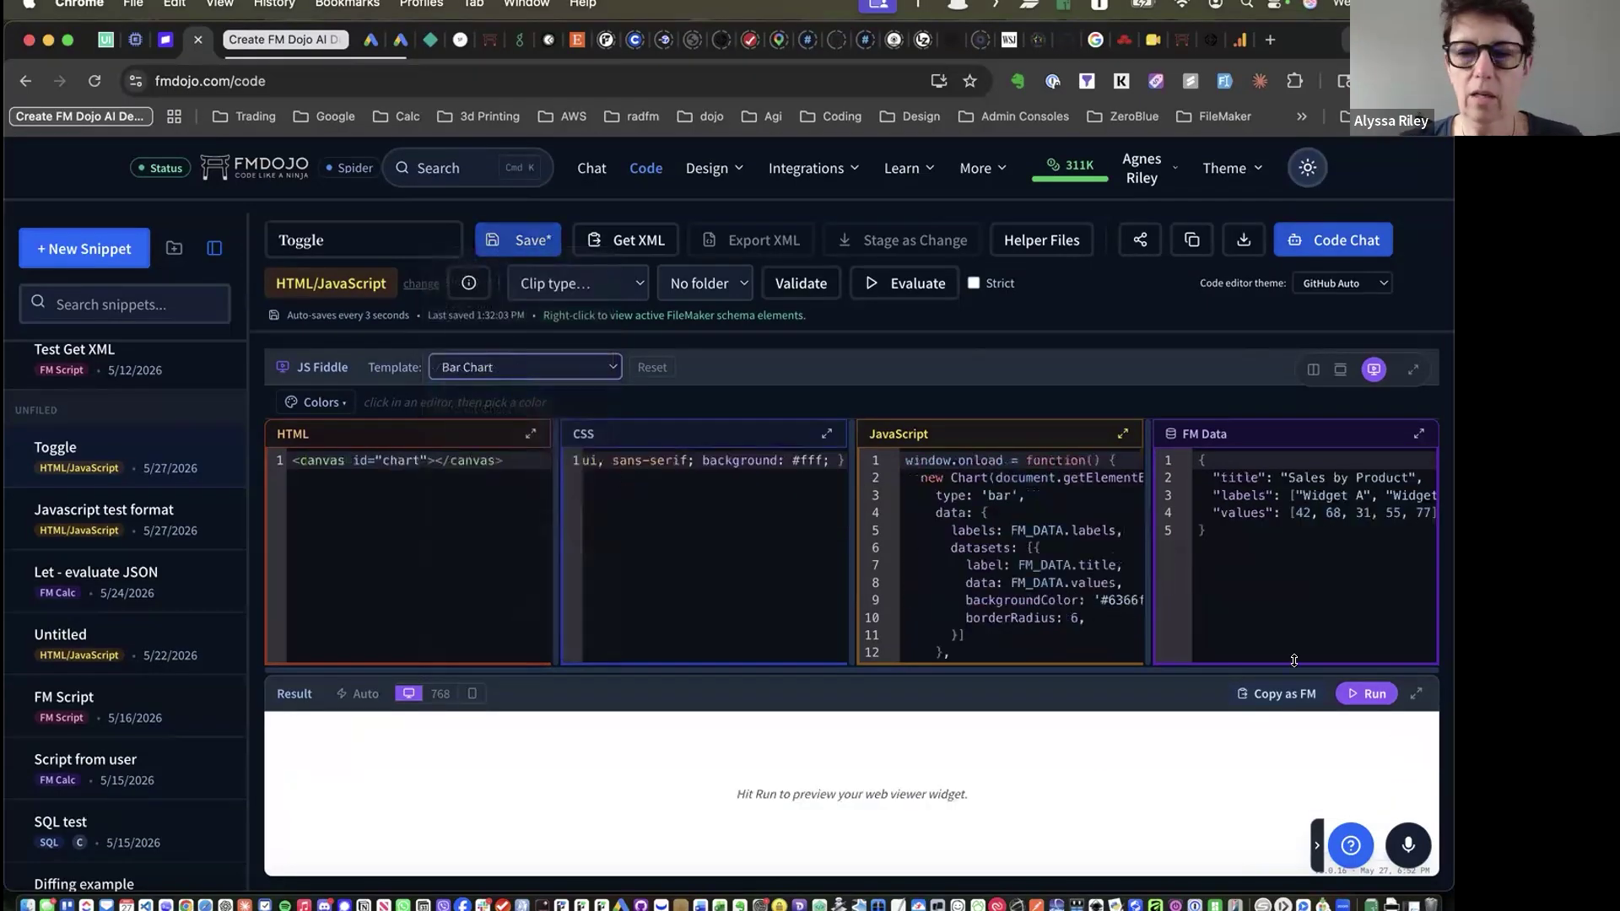
{"action": "left_click", "coordinate": [1346, 707]}
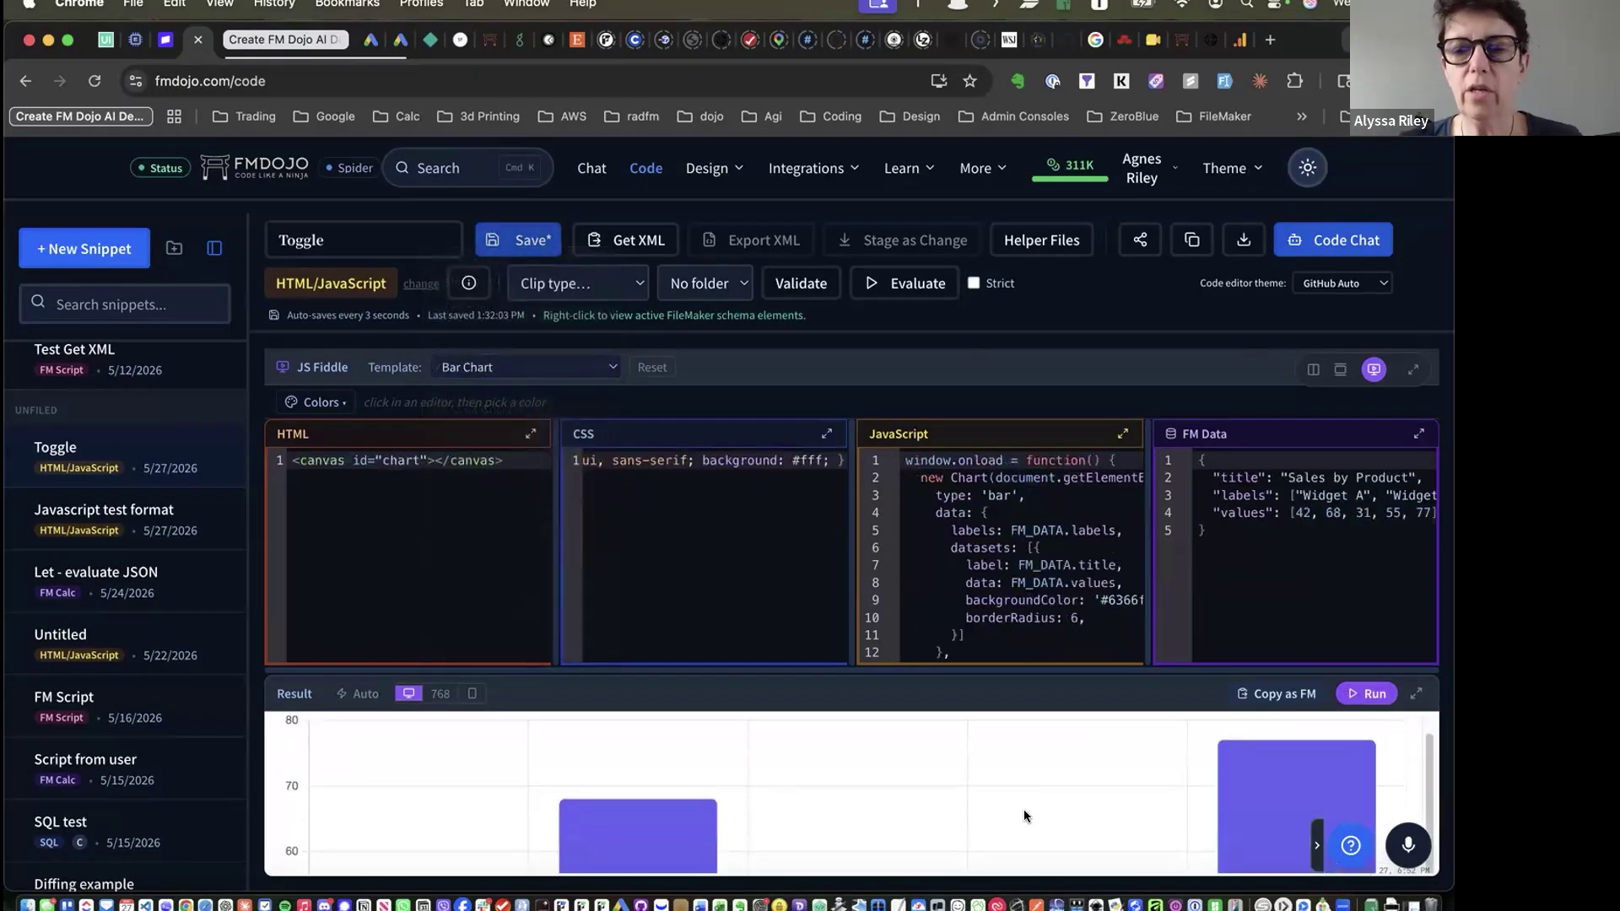
{"action": "left_click", "coordinate": [1416, 693]}
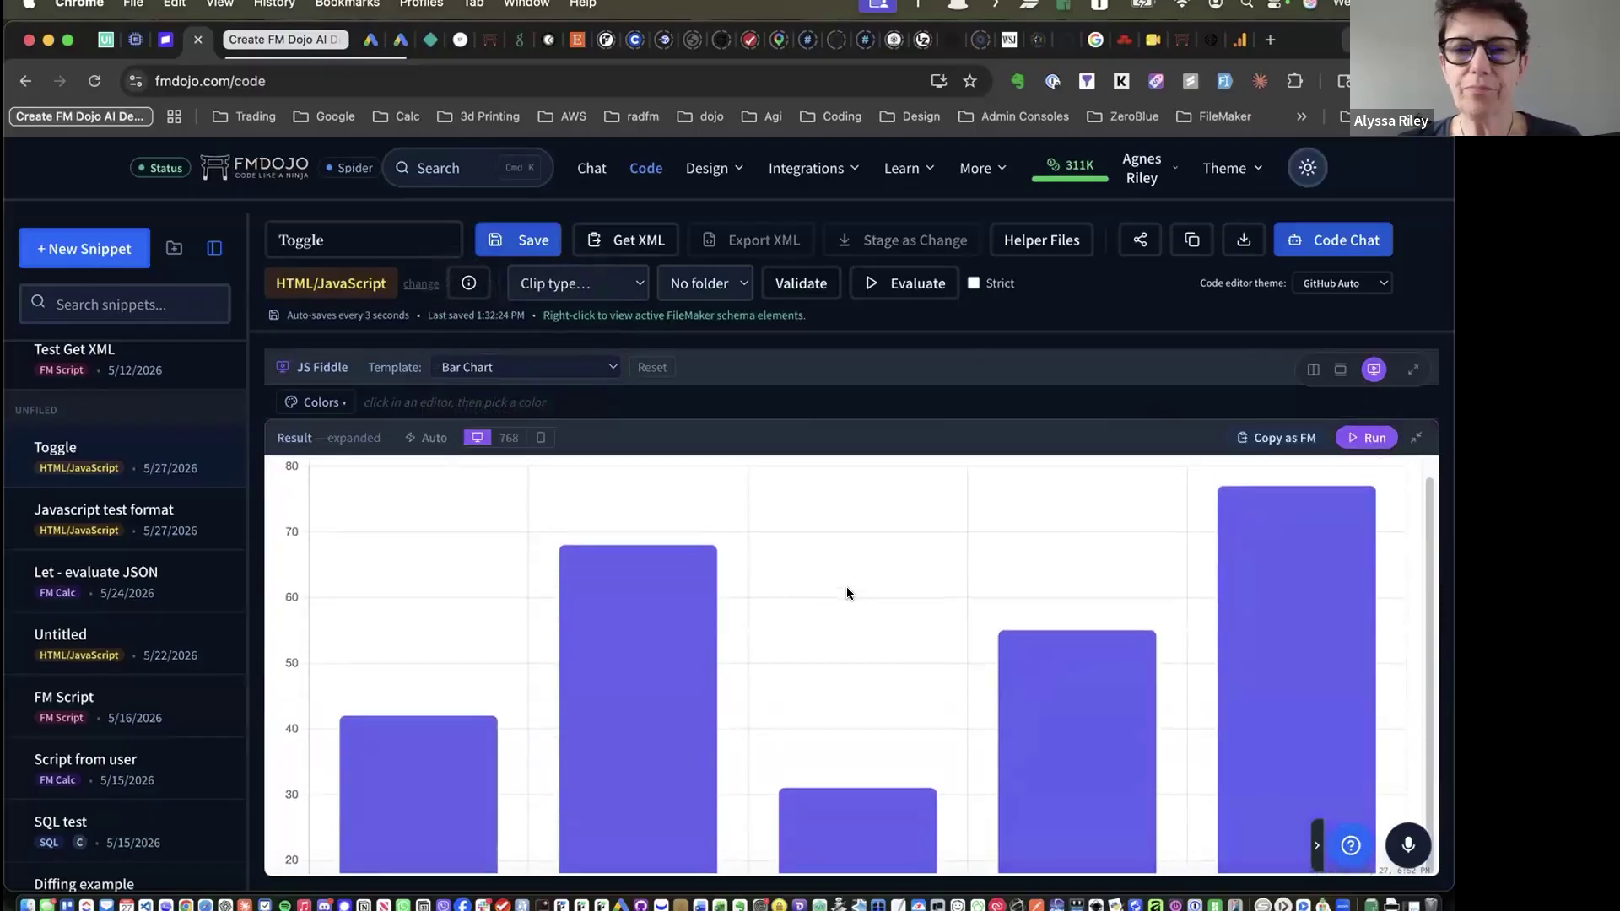
{"action": "left_click", "coordinate": [1418, 437]}
{"action": "scroll", "coordinate": [672, 474], "scroll_direction": "right", "scroll_amount": 5}
{"action": "scroll", "coordinate": [673, 478], "scroll_direction": "right", "scroll_amount": 3}
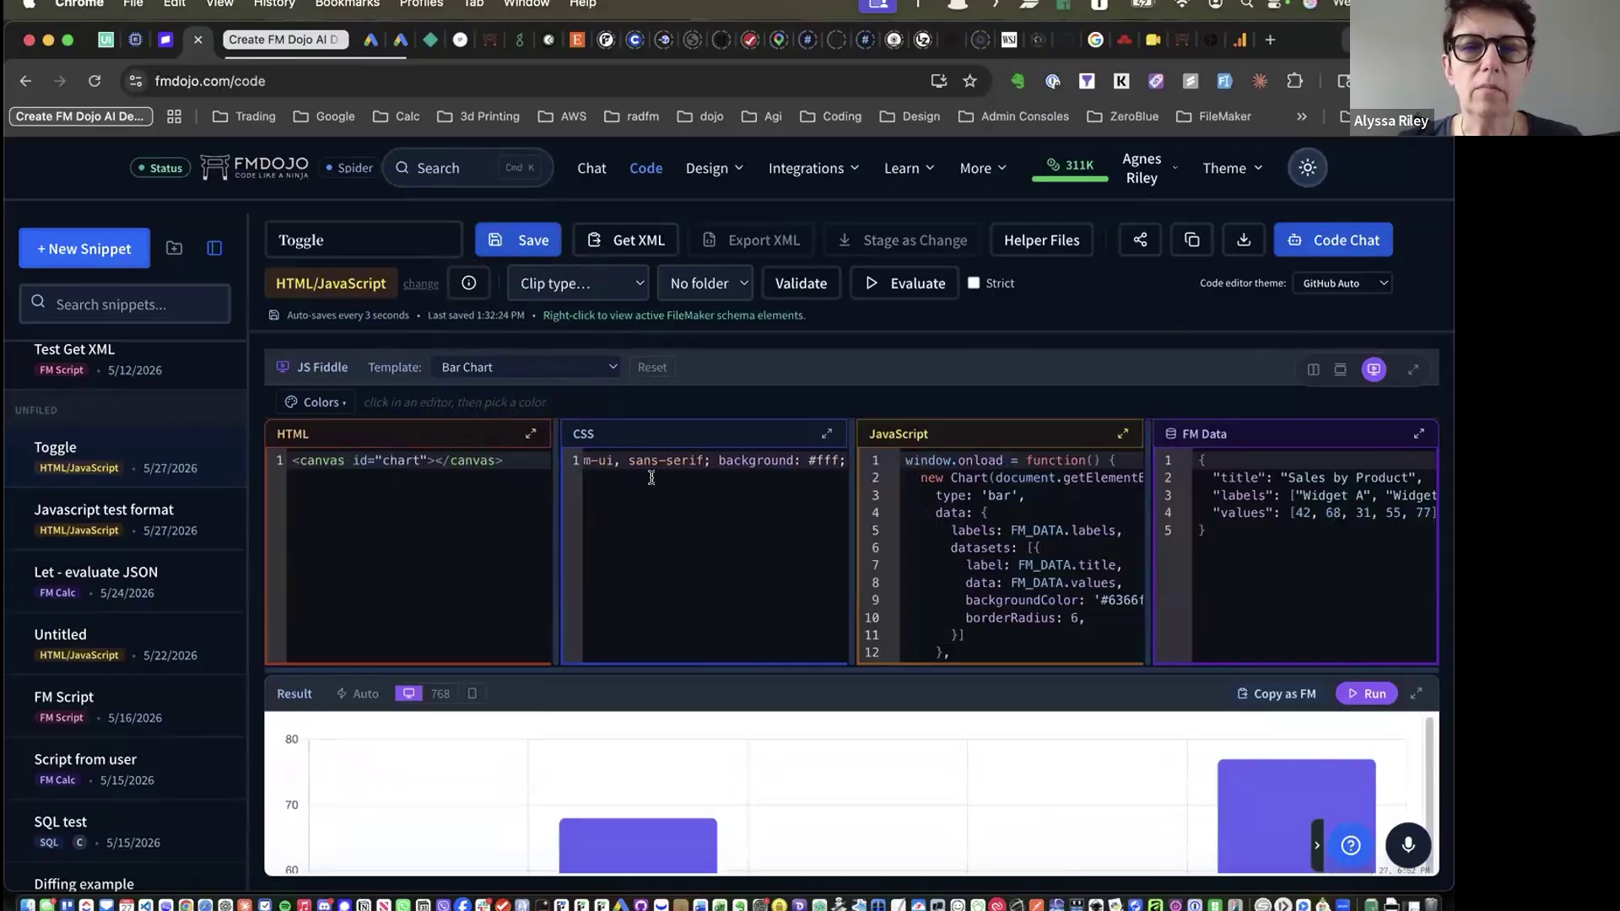
{"action": "scroll", "coordinate": [652, 478], "scroll_direction": "left", "scroll_amount": 5}
{"action": "scroll", "coordinate": [652, 475], "scroll_direction": "right", "scroll_amount": 4}
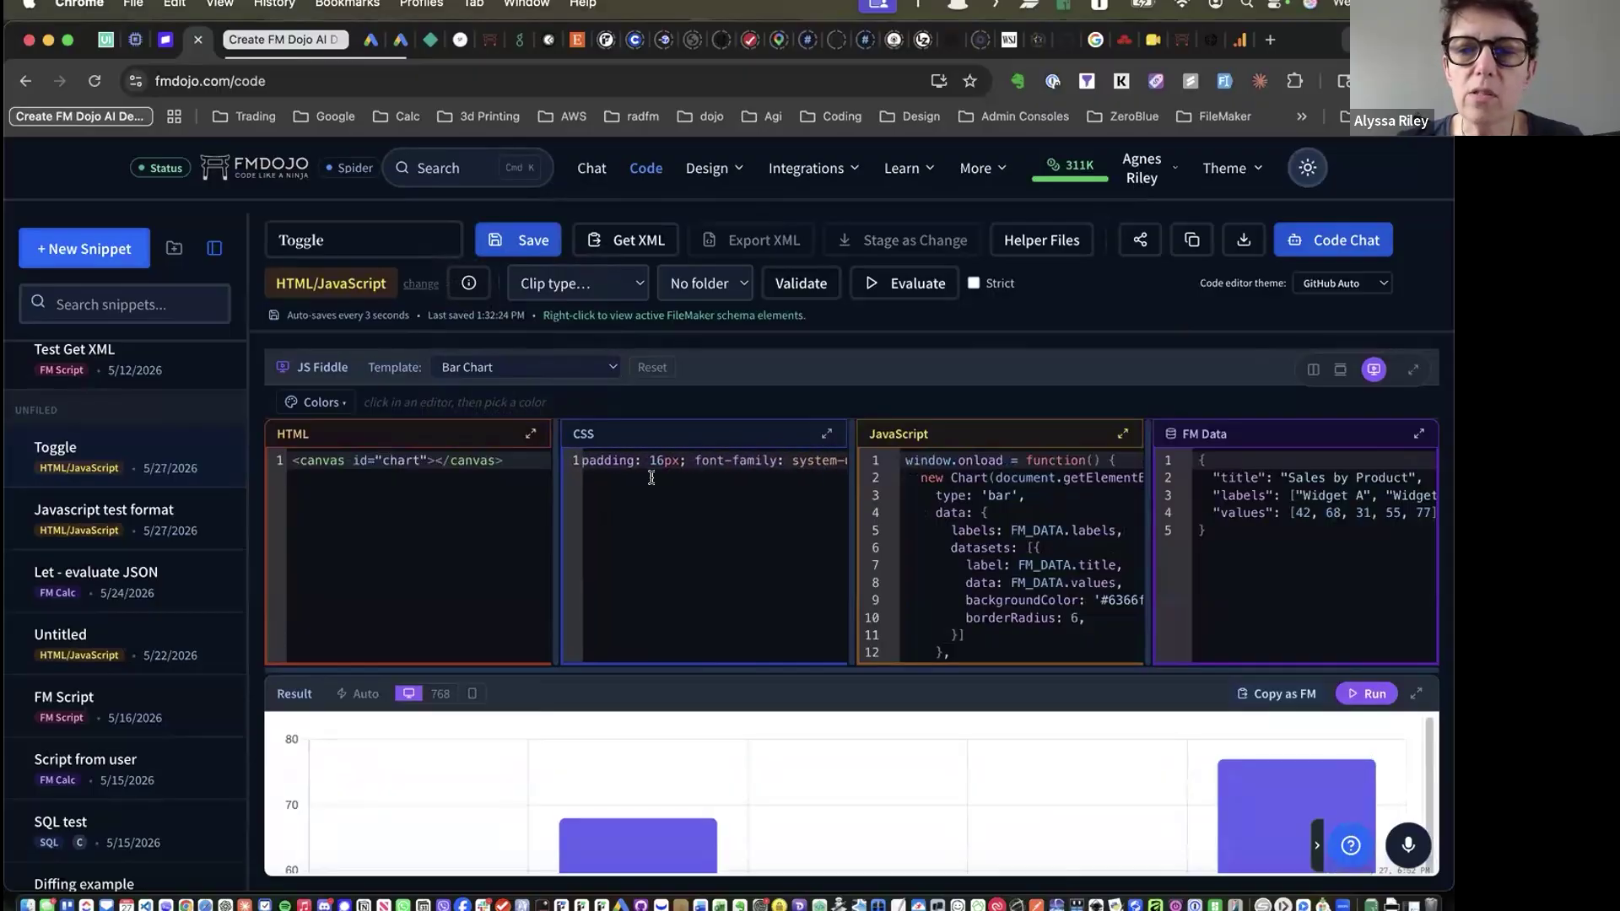
{"action": "scroll", "coordinate": [961, 524], "scroll_direction": "right", "scroll_amount": 5}
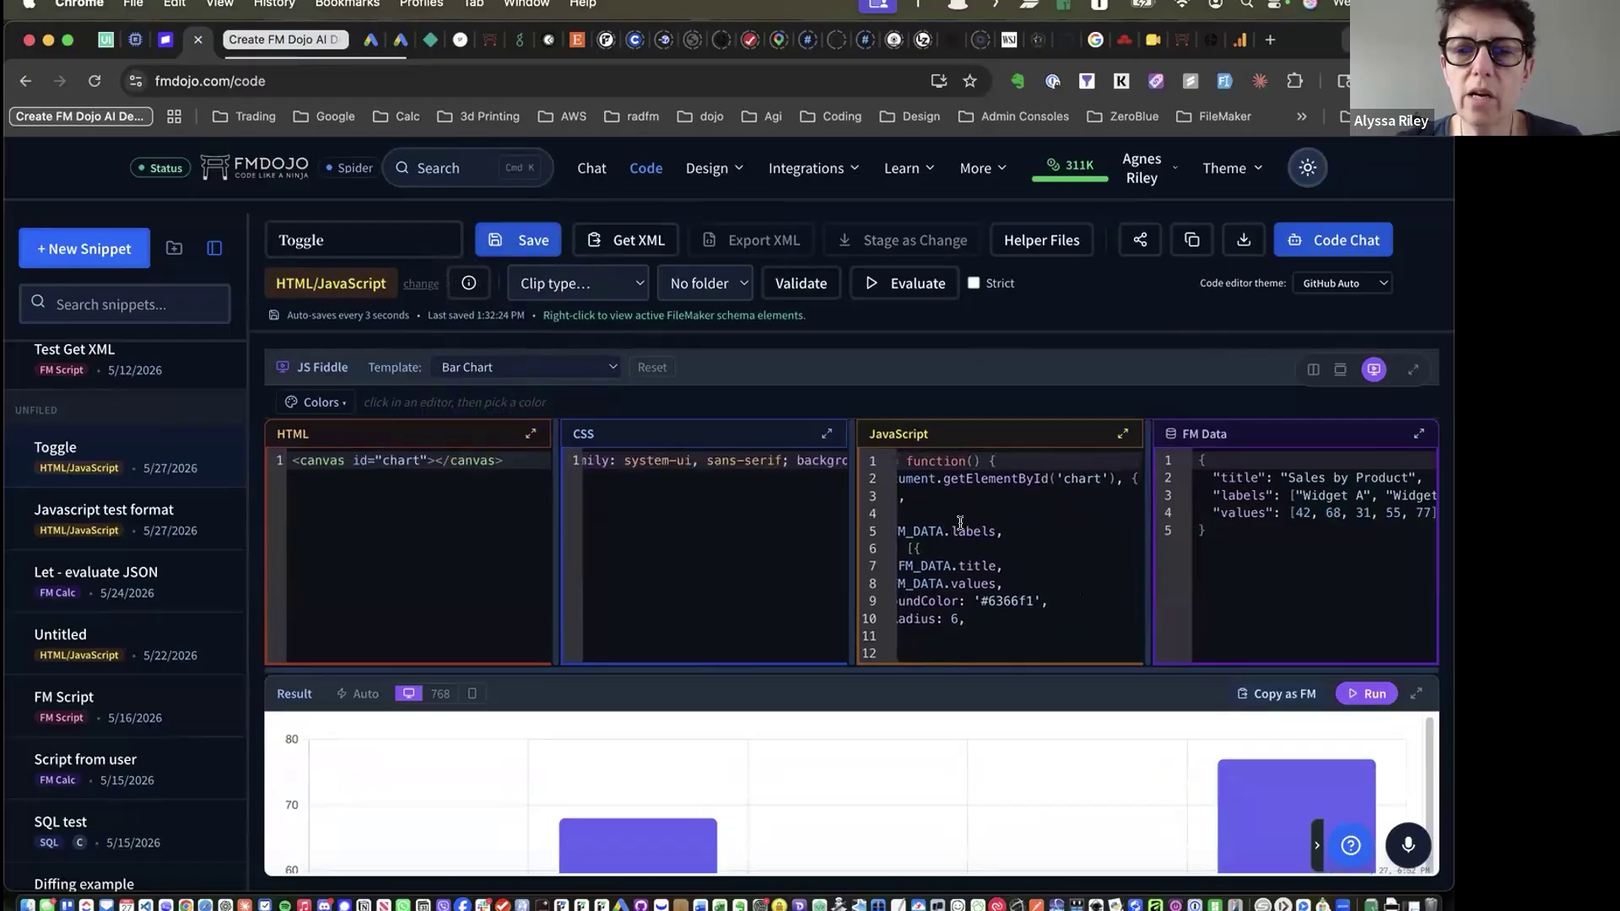
{"action": "scroll", "coordinate": [960, 523], "scroll_direction": "left", "scroll_amount": 2}
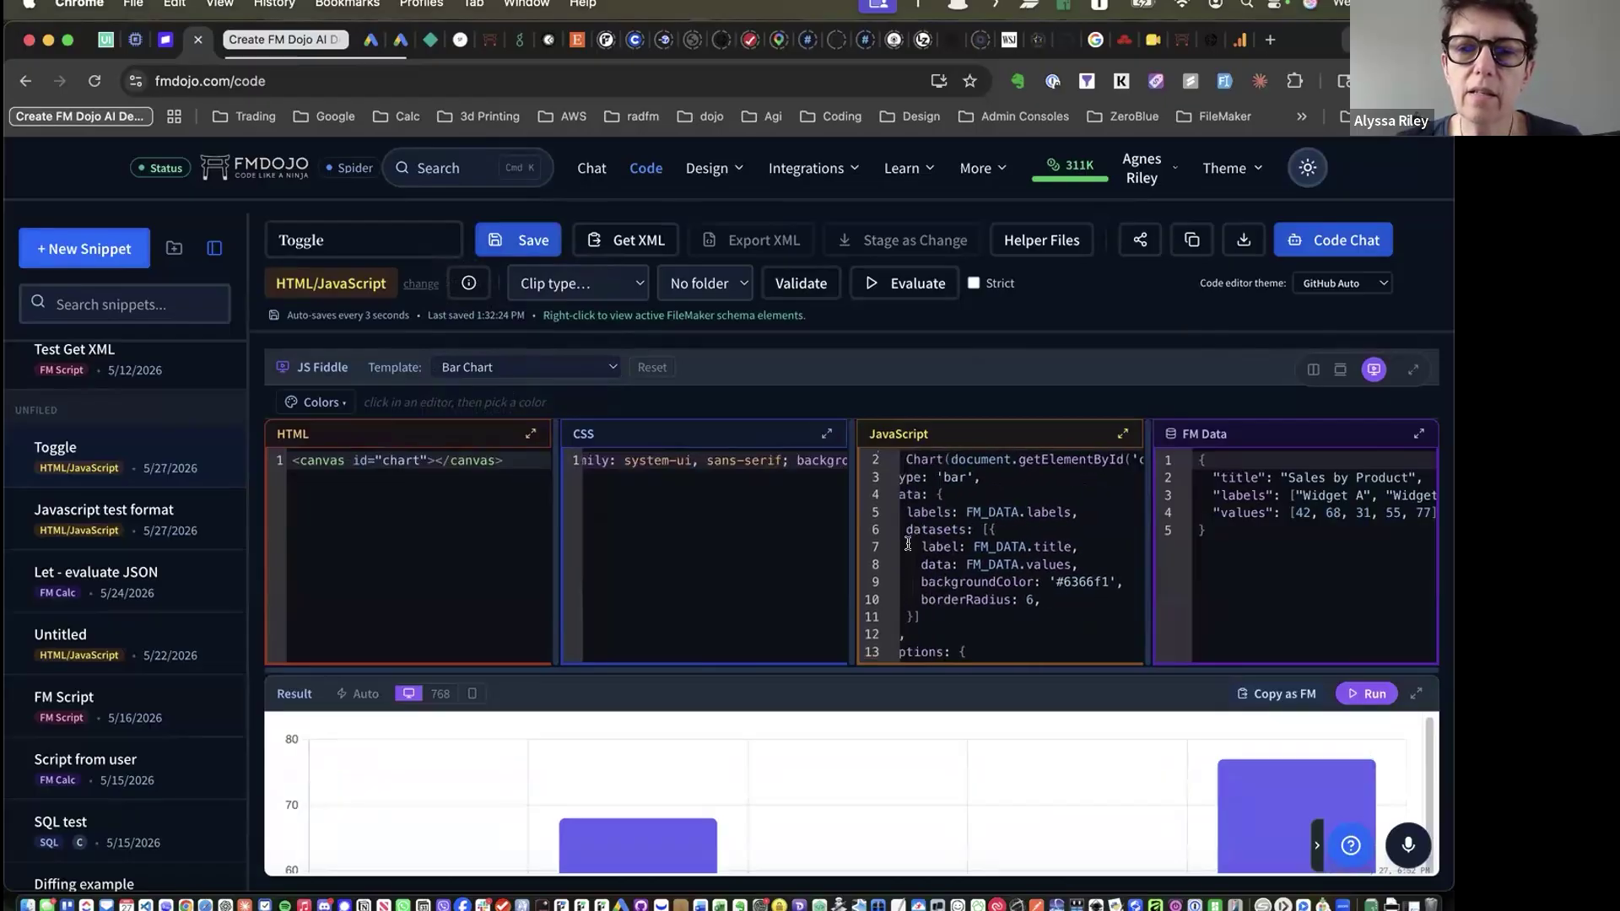
Change the bar colour from #6366f1 to #c2255c and preview the recoloured chart
{"action": "double_click", "coordinate": [1075, 575]}
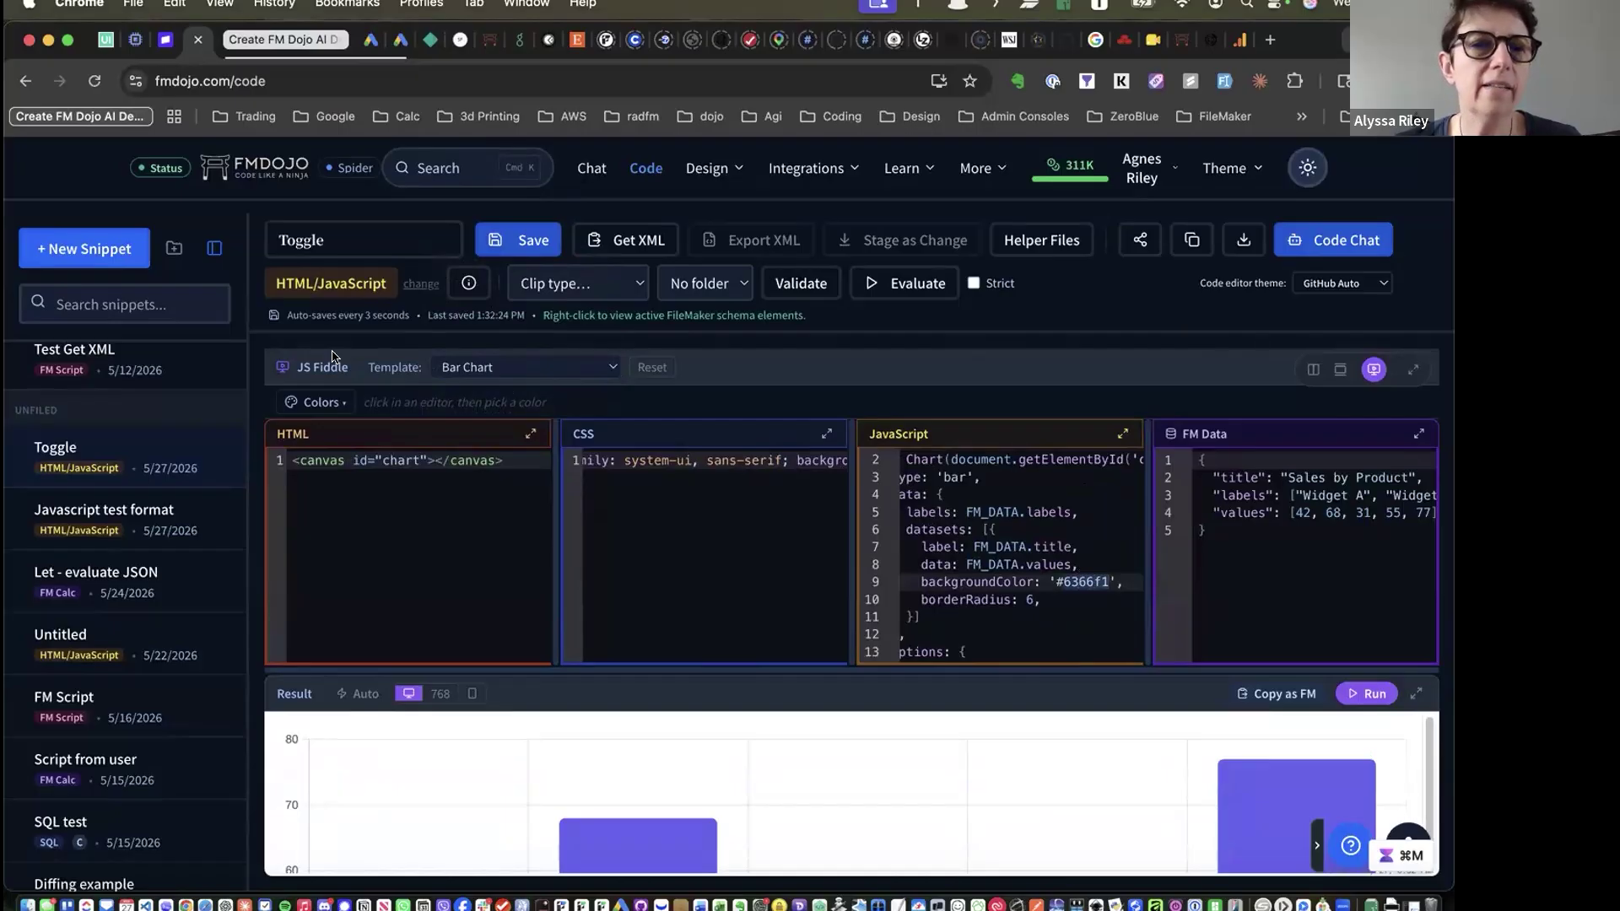
{"action": "left_click", "coordinate": [316, 403]}
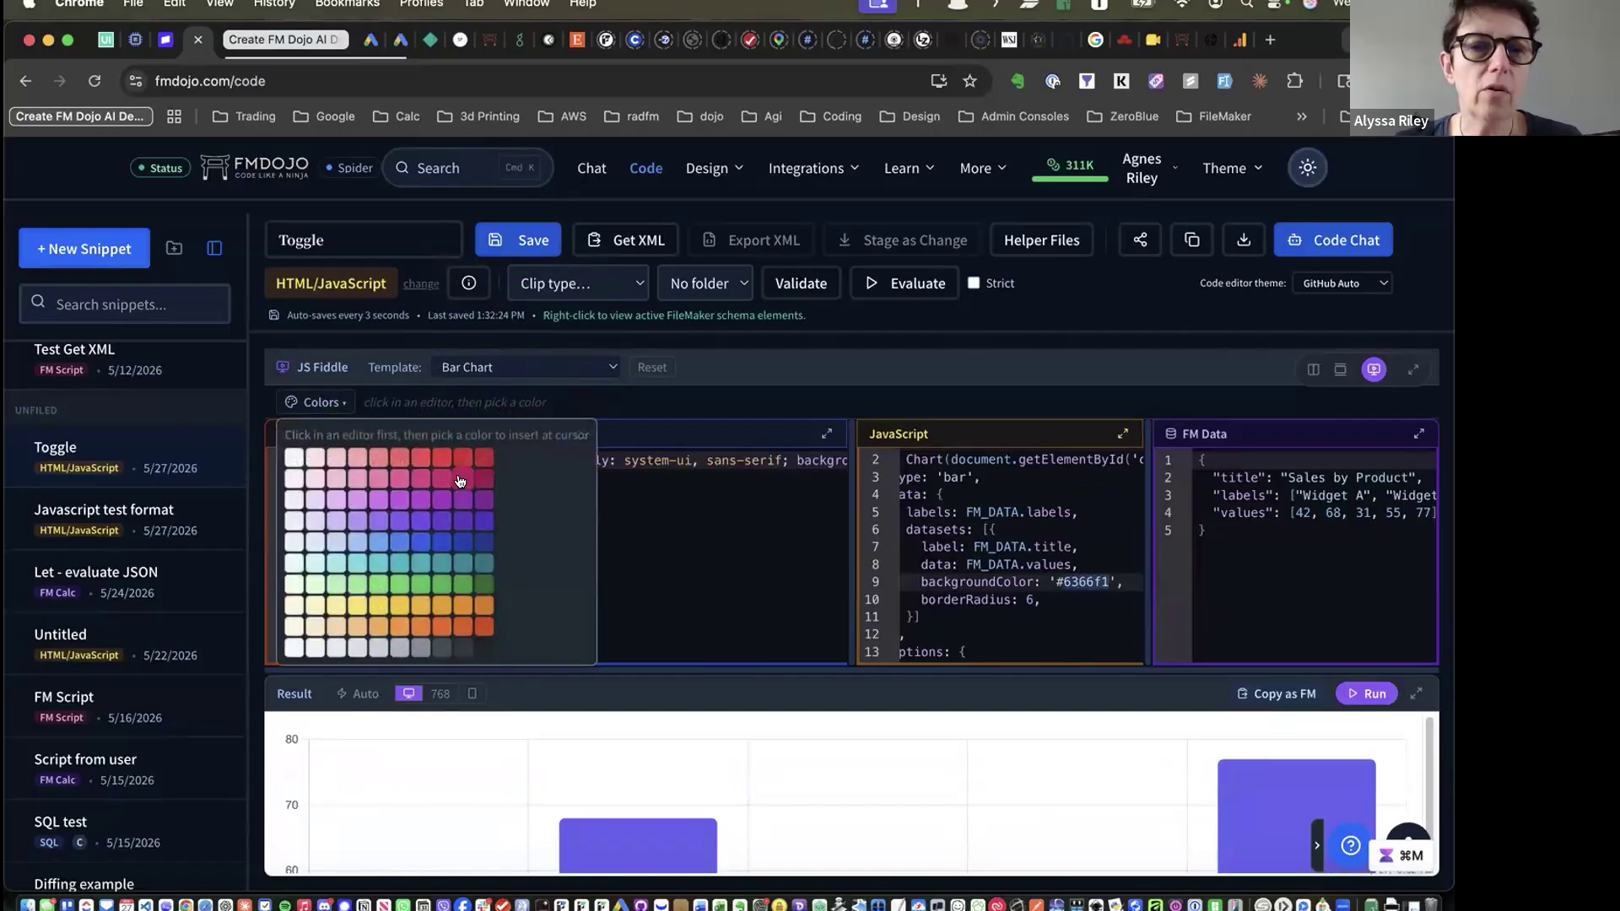
{"action": "left_click", "coordinate": [456, 478]}
{"action": "left_click", "coordinate": [1061, 582]}
{"action": "key", "text": "BackSpace"}
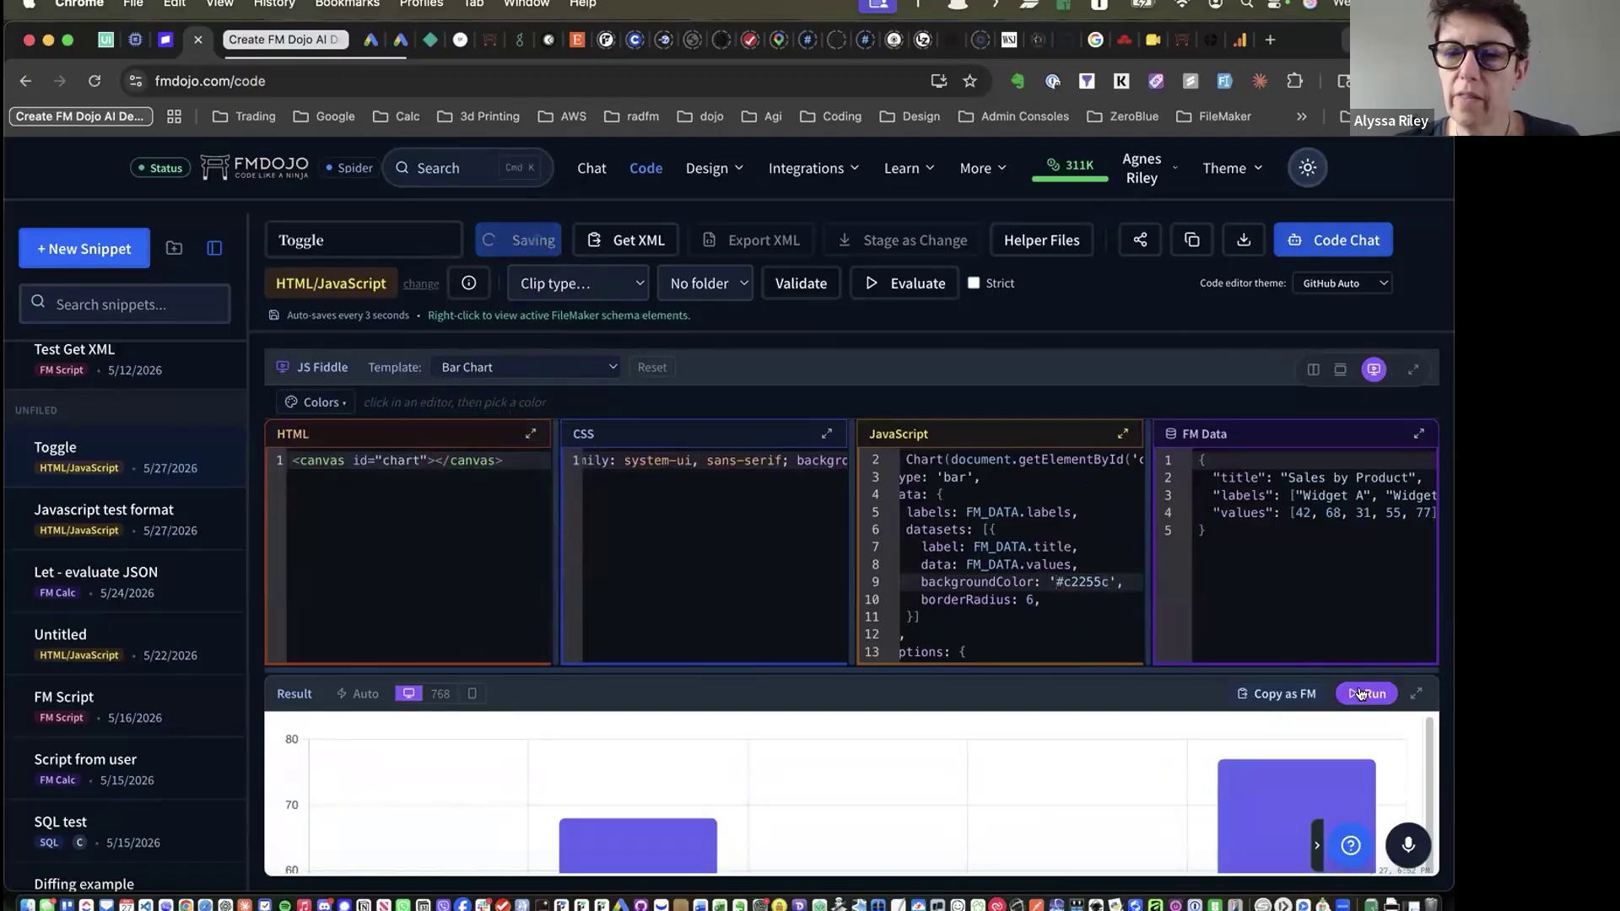
{"action": "left_click", "coordinate": [1418, 693]}
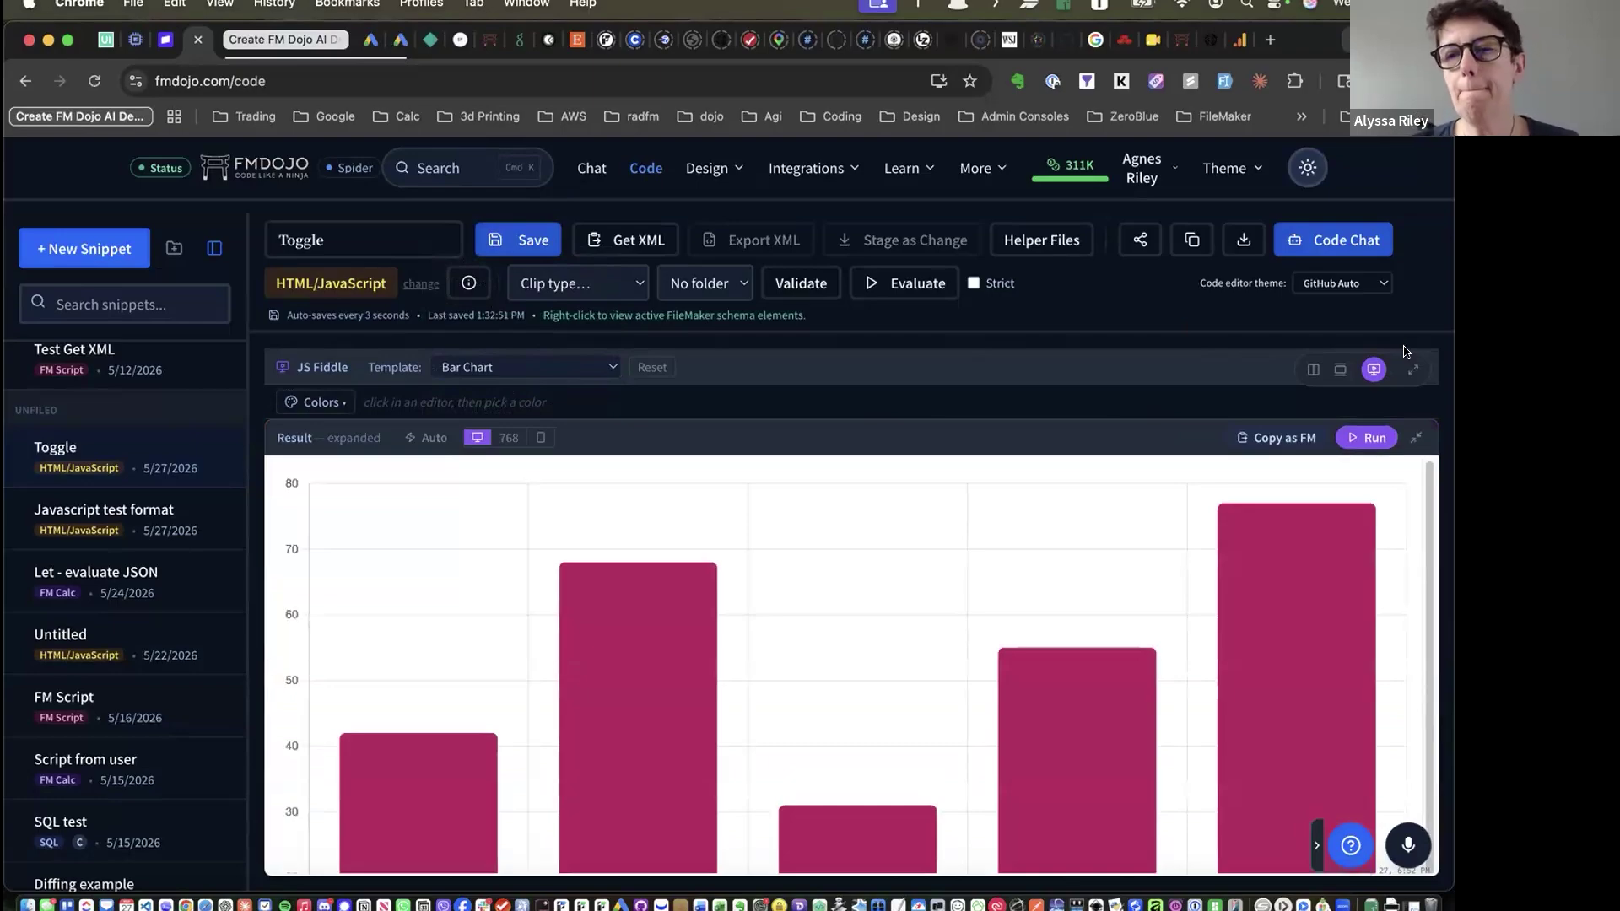
{"action": "left_click", "coordinate": [1417, 437]}
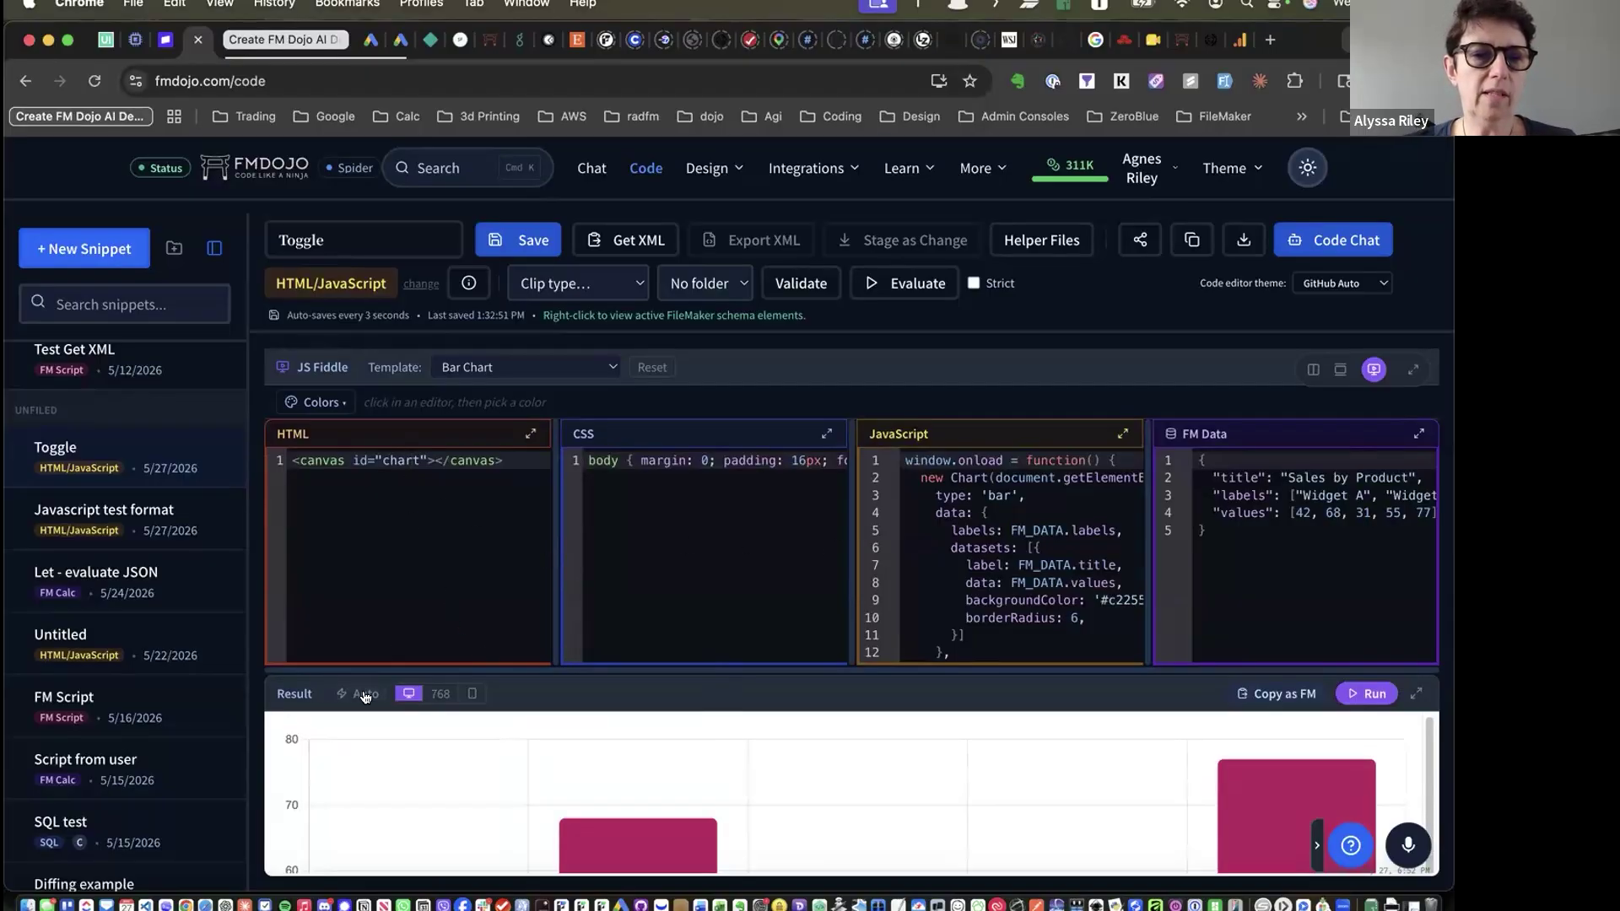
{"action": "left_click", "coordinate": [544, 369]}
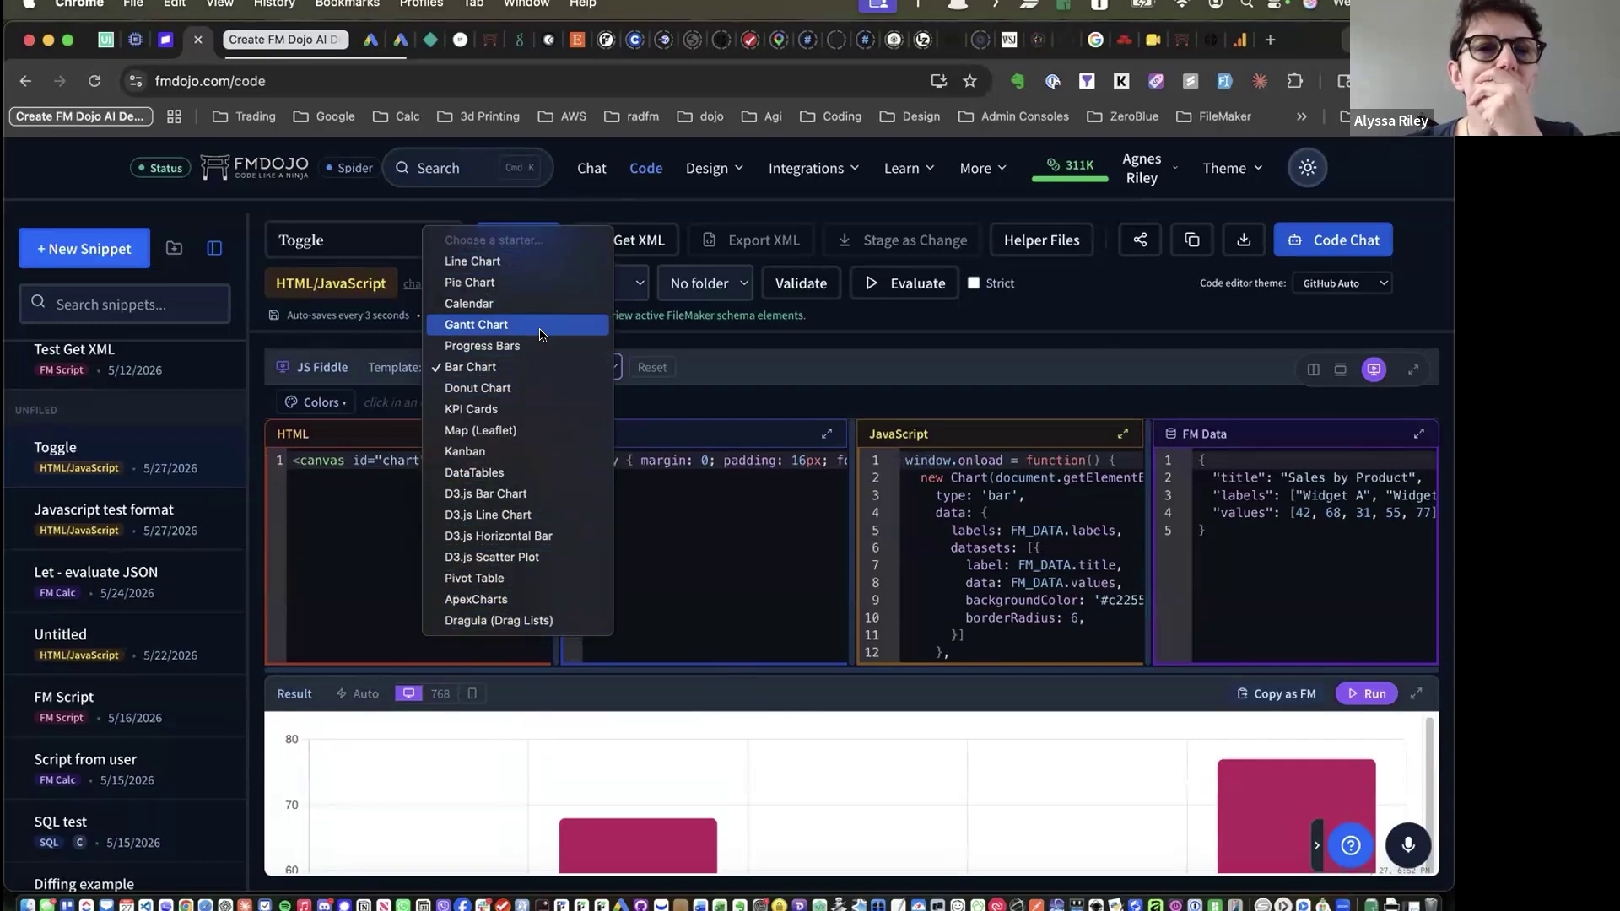
{"action": "left_click", "coordinate": [531, 367]}
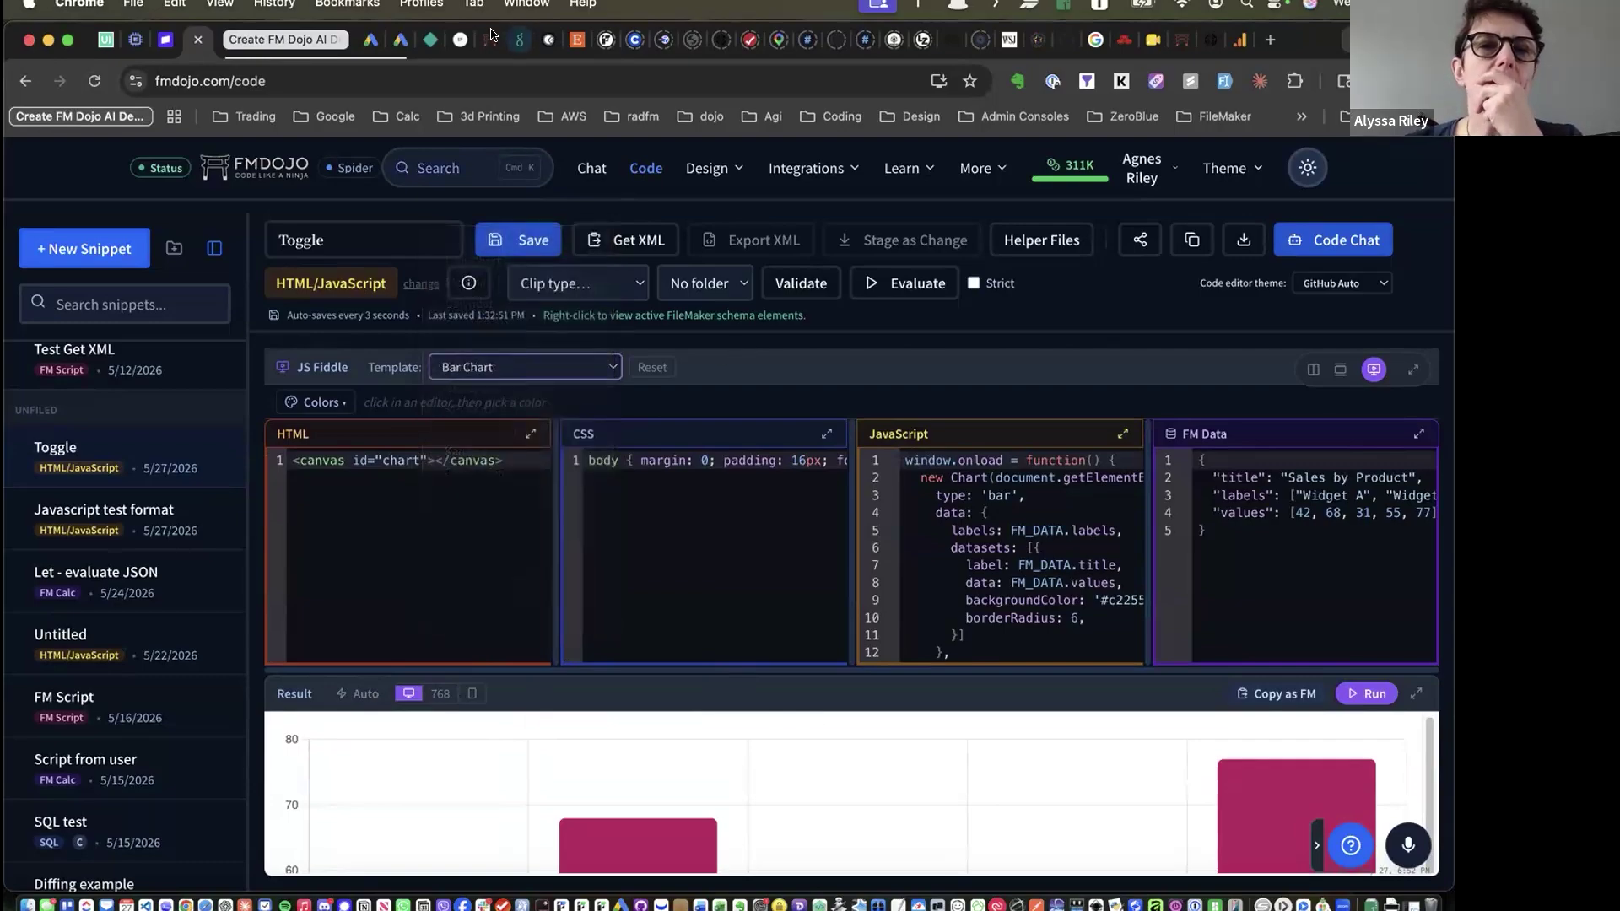
{"action": "left_click", "coordinate": [490, 40]}
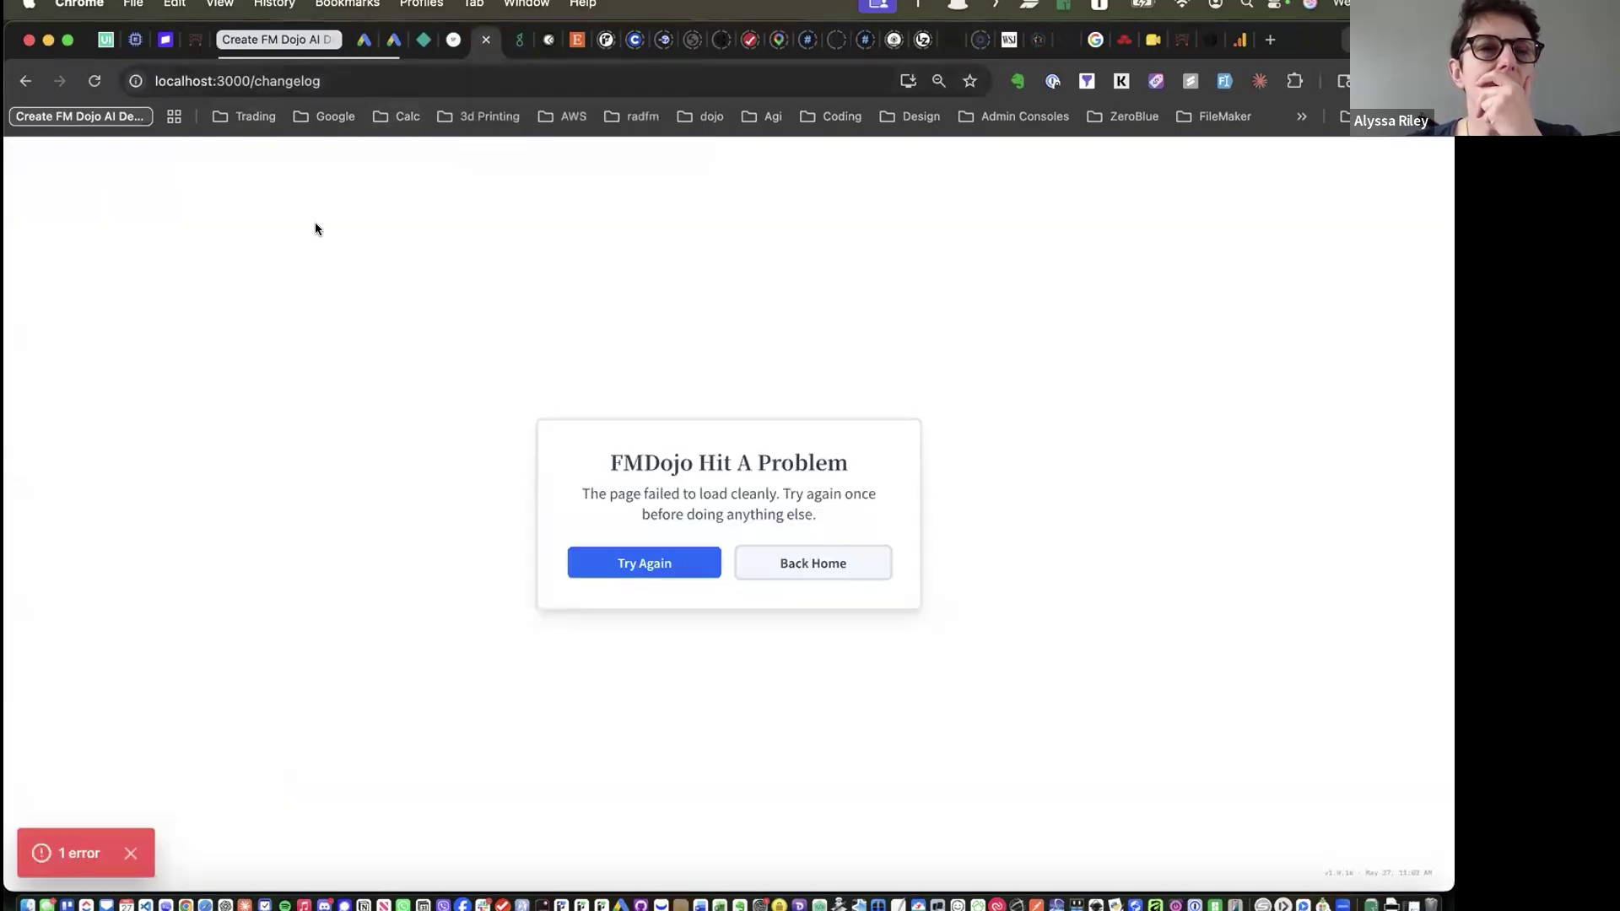
{"action": "left_click", "coordinate": [195, 40]}
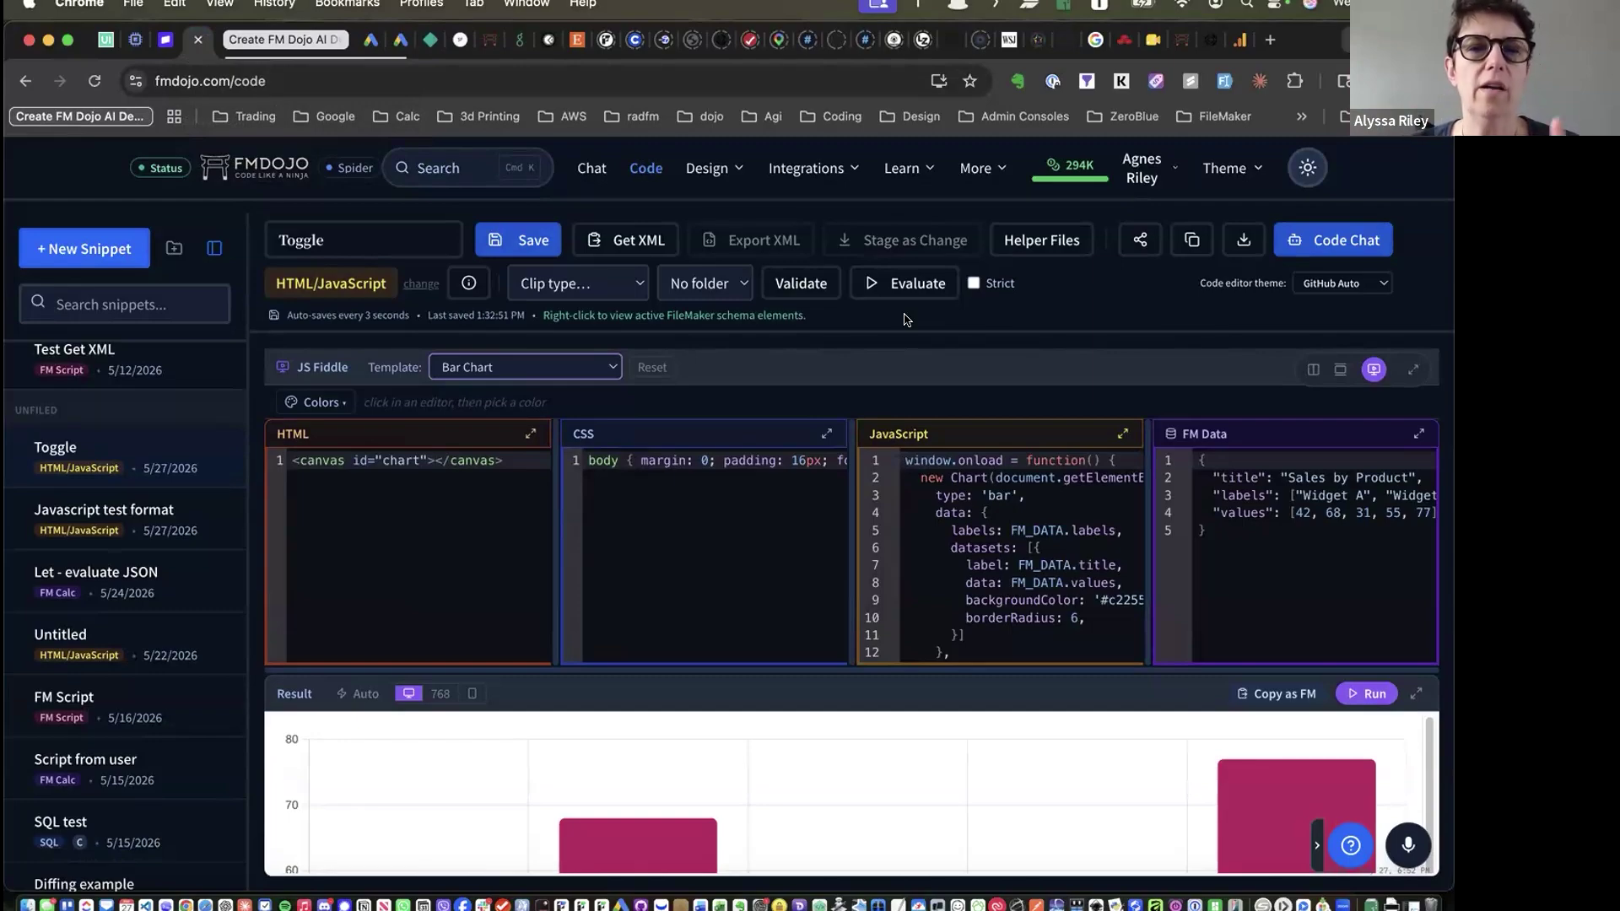
Show the Template dropdown listing the starter chart templates
{"action": "left_click", "coordinate": [564, 373]}
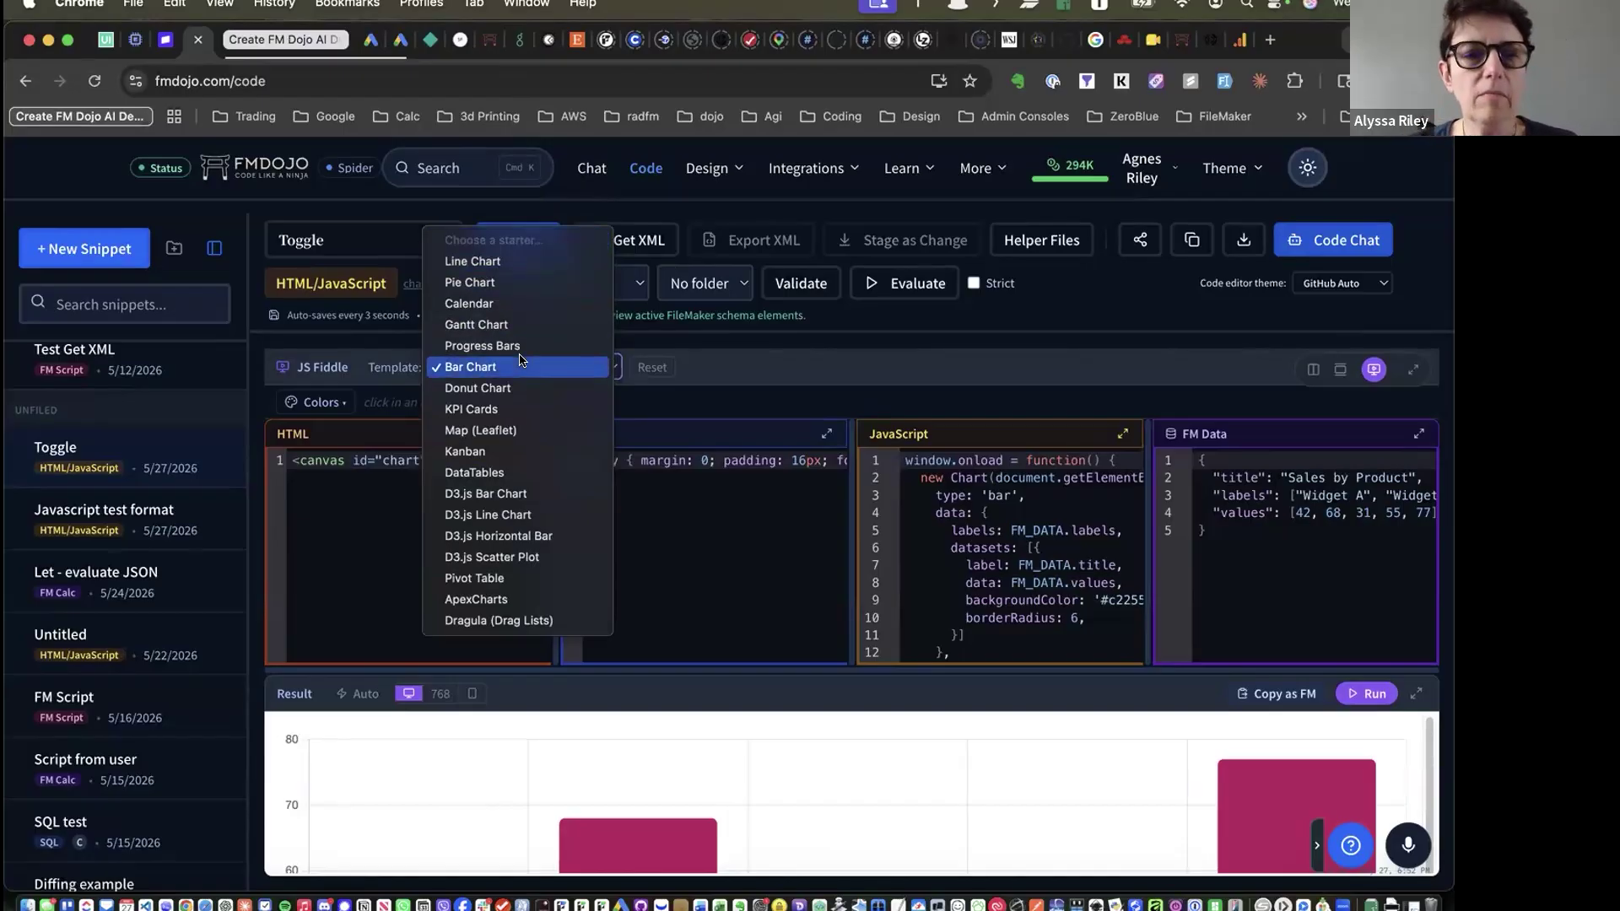
Switch the fiddle to ApexCharts and render its Quarterly Sales area chart, keeping that template selected
{"action": "left_click", "coordinate": [502, 596]}
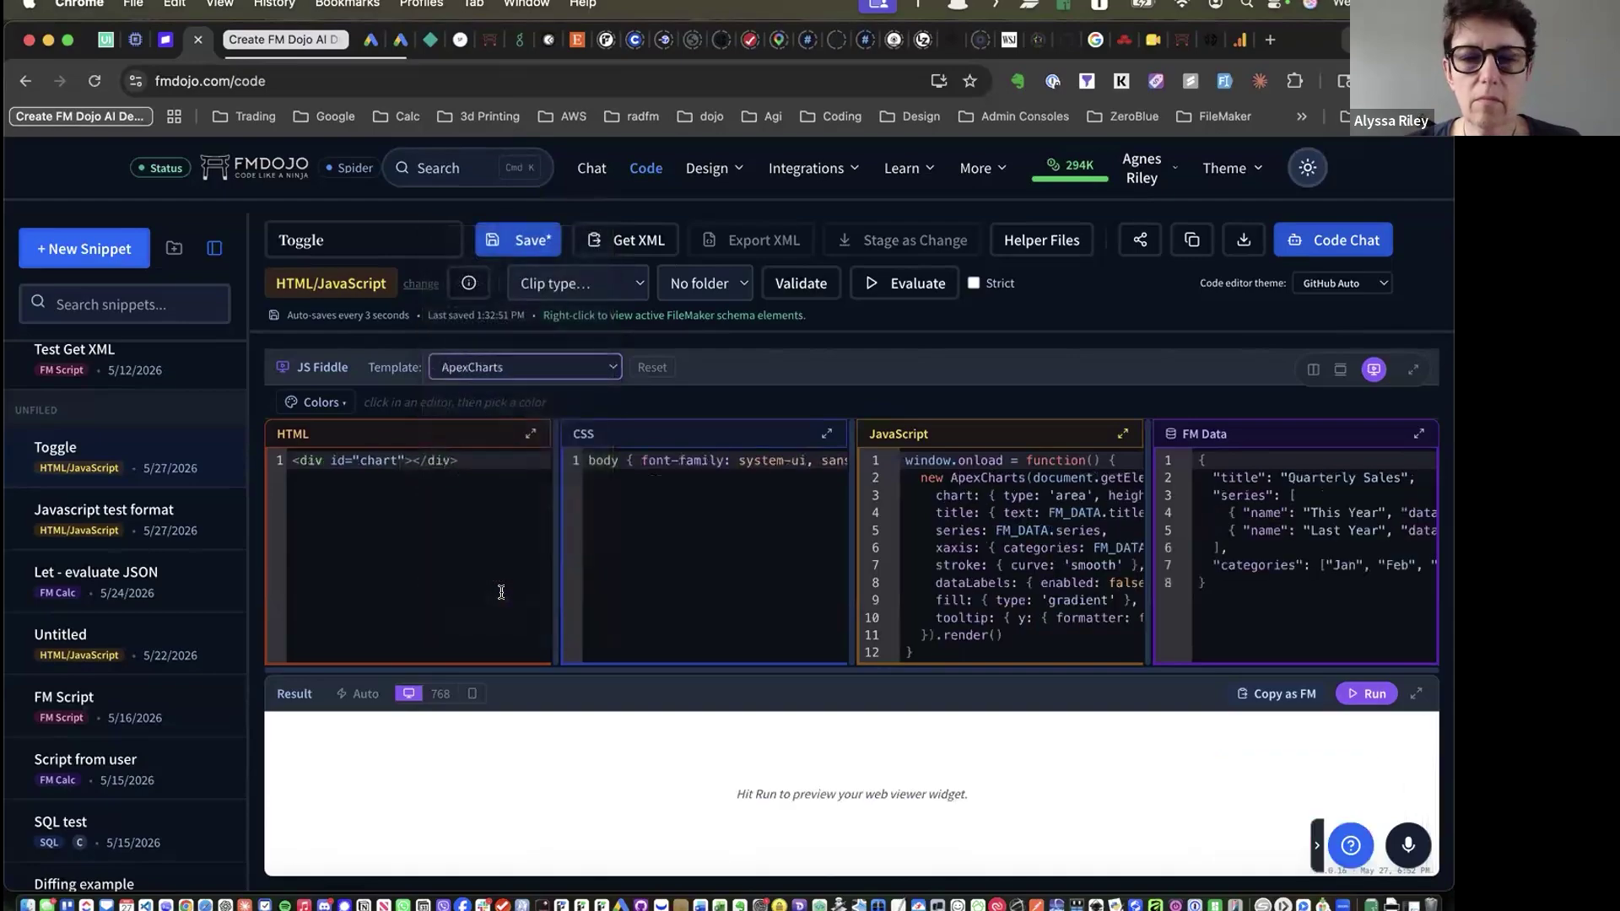
{"action": "left_click", "coordinate": [1366, 694]}
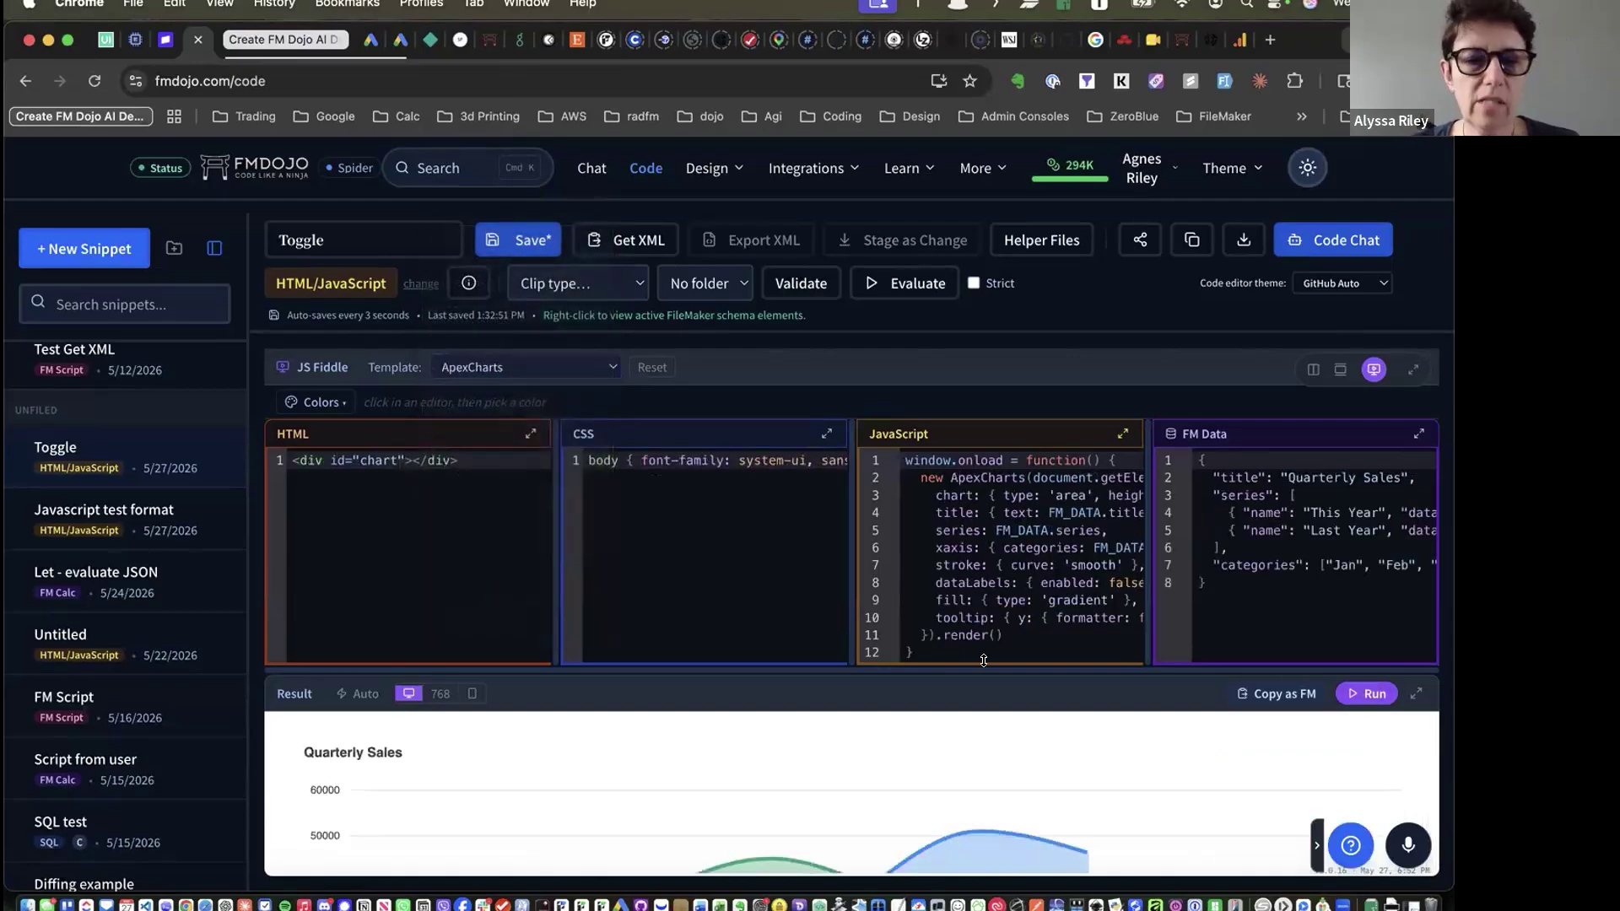
{"action": "left_click", "coordinate": [1415, 693]}
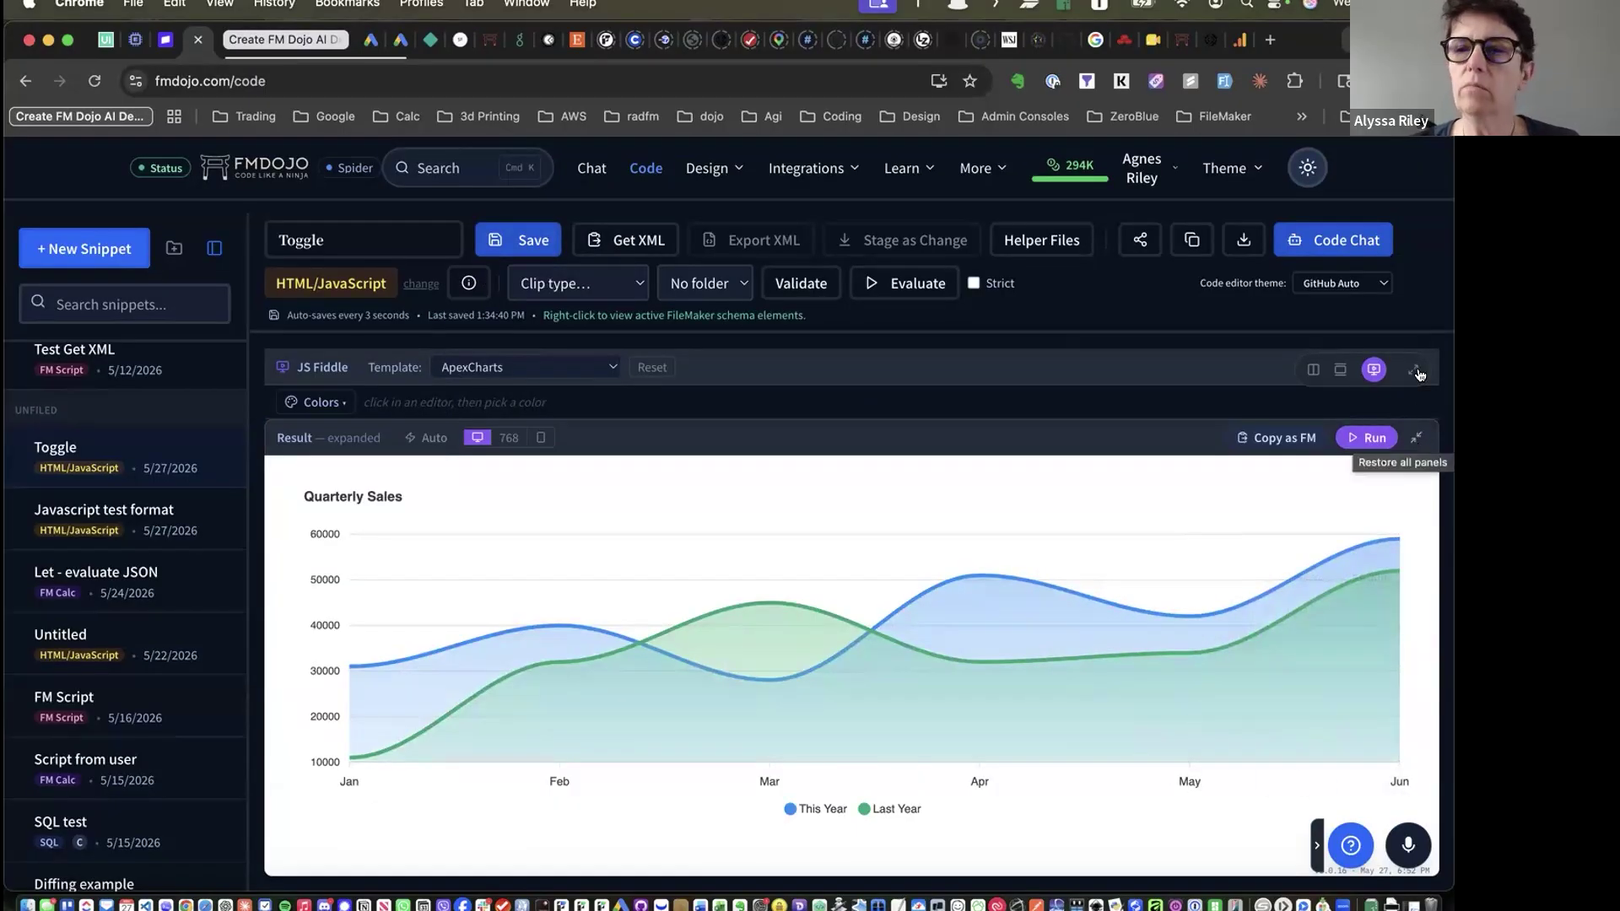
{"action": "left_click", "coordinate": [1415, 438]}
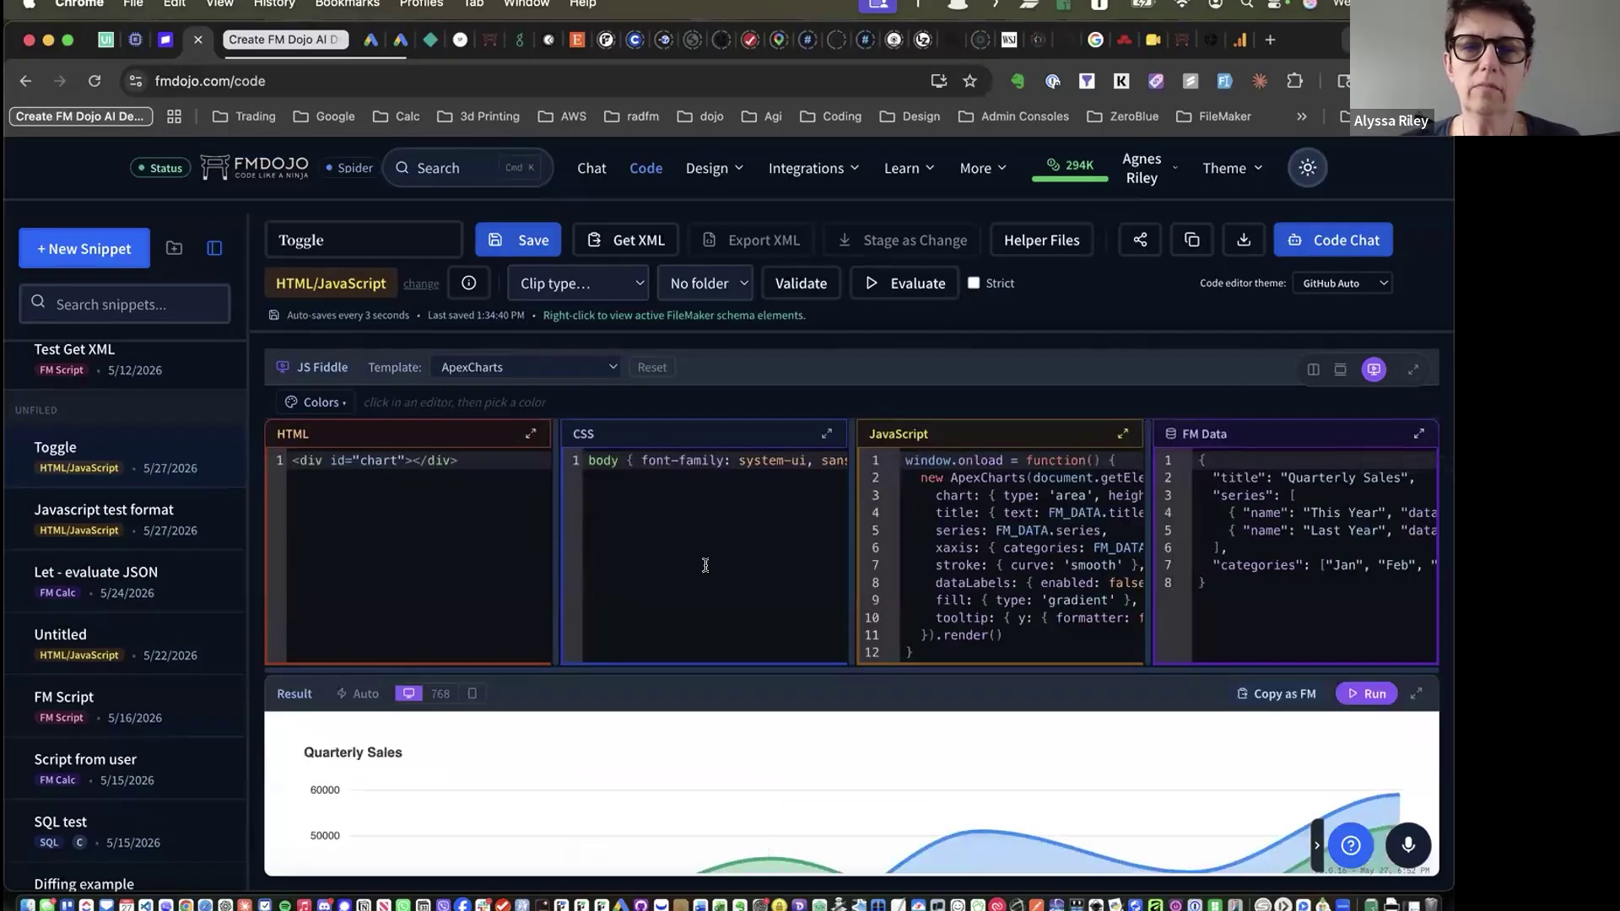
{"action": "left_click", "coordinate": [543, 369]}
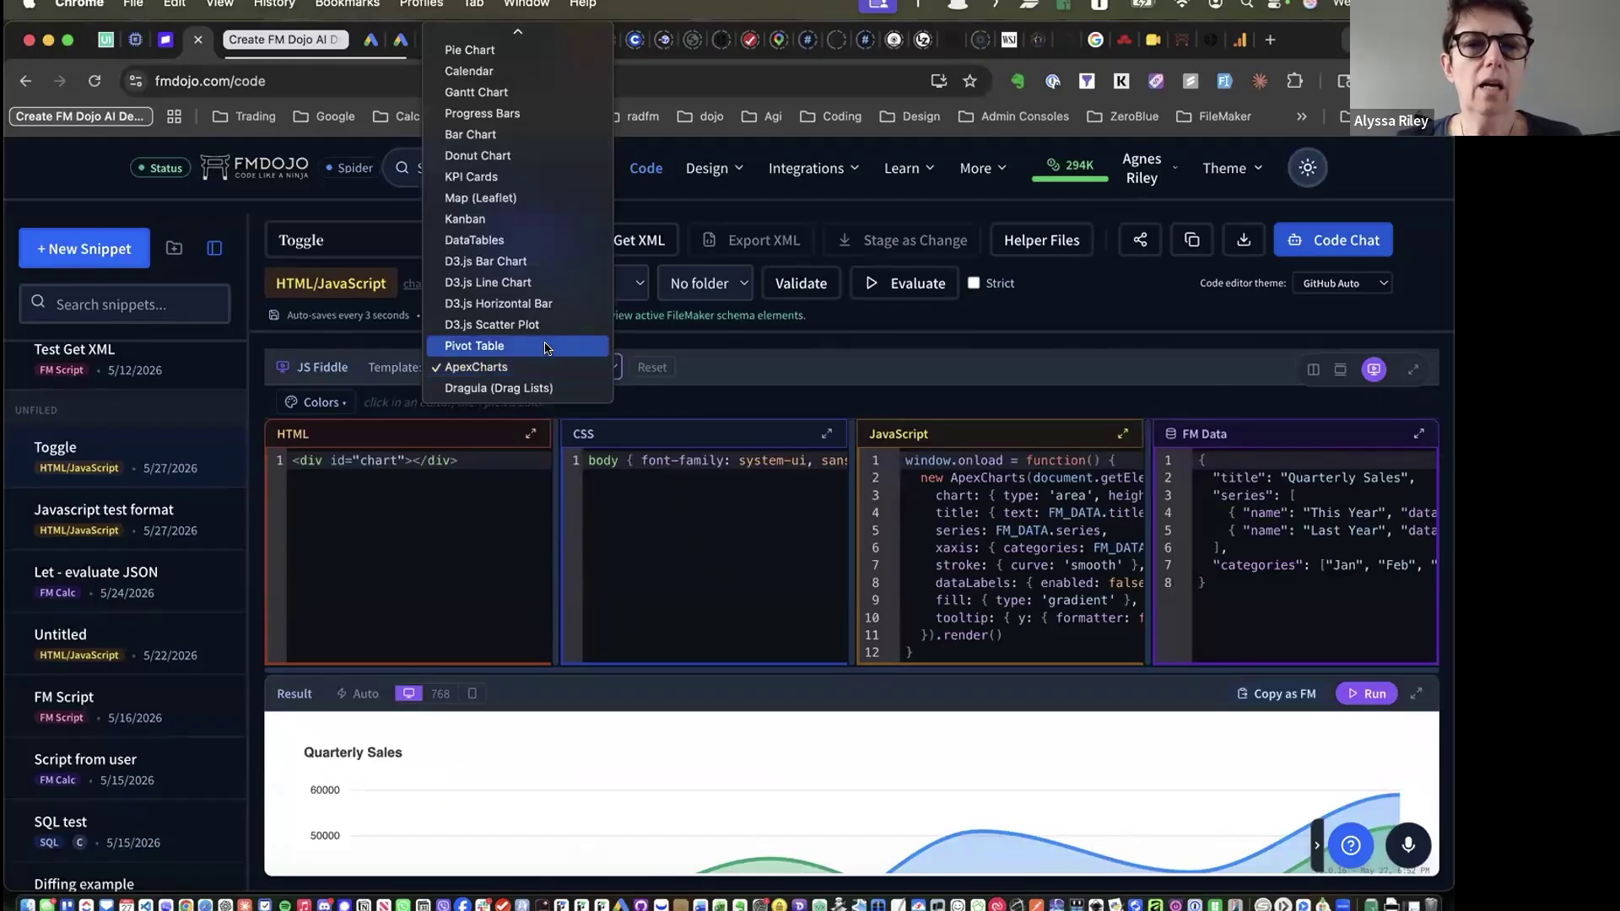
{"action": "scroll", "coordinate": [553, 313], "scroll_direction": "up", "scroll_amount": 2}
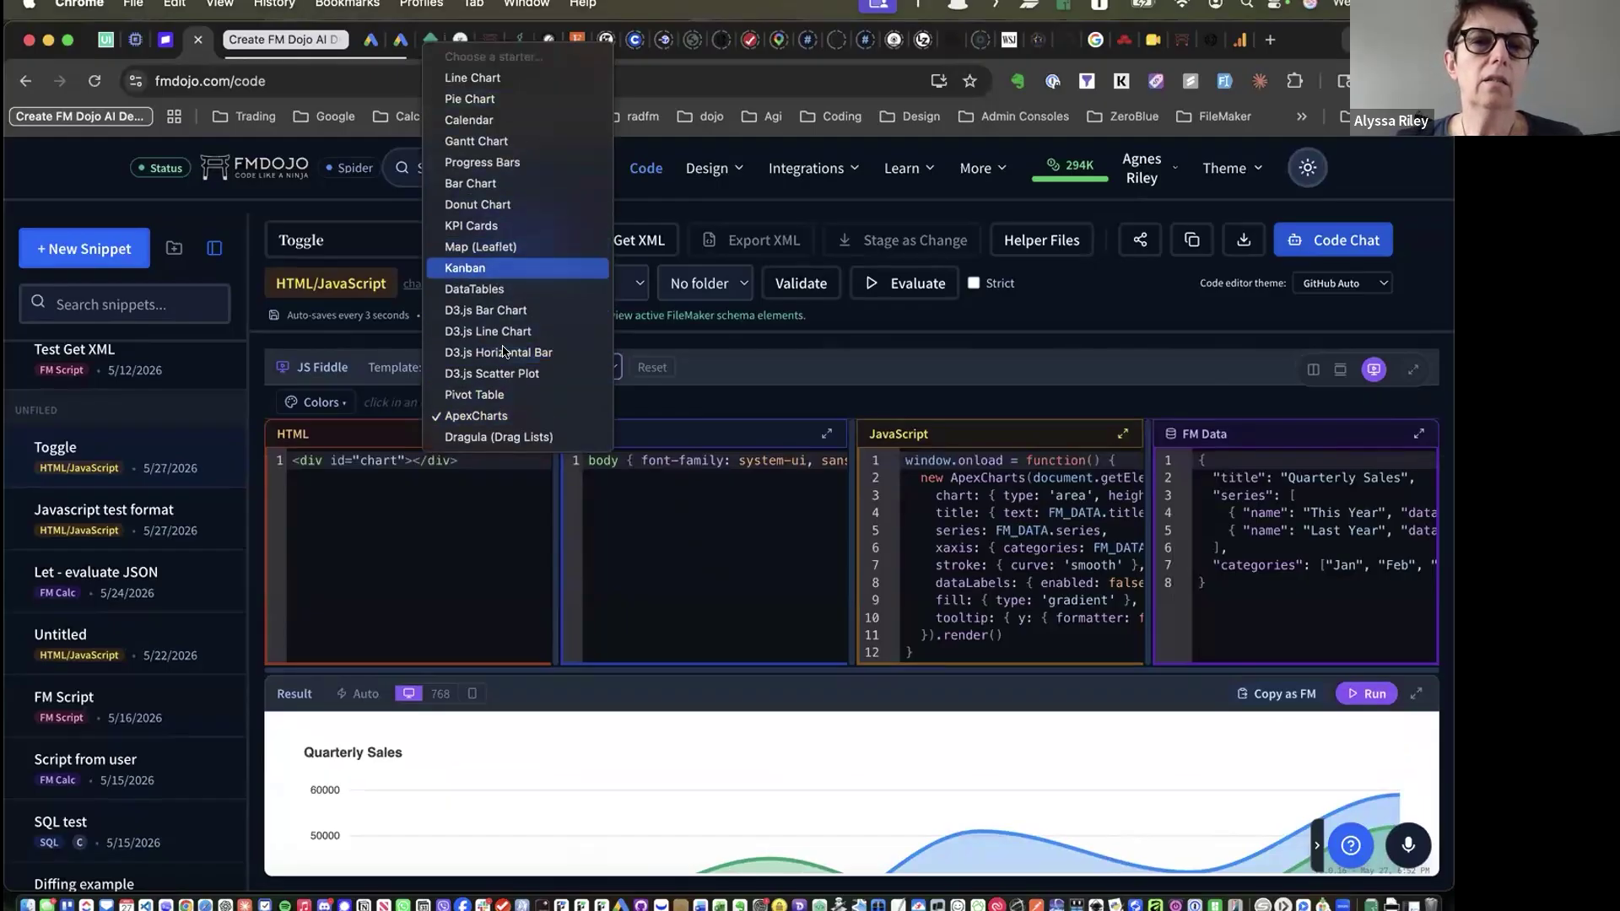
{"action": "left_click", "coordinate": [746, 357]}
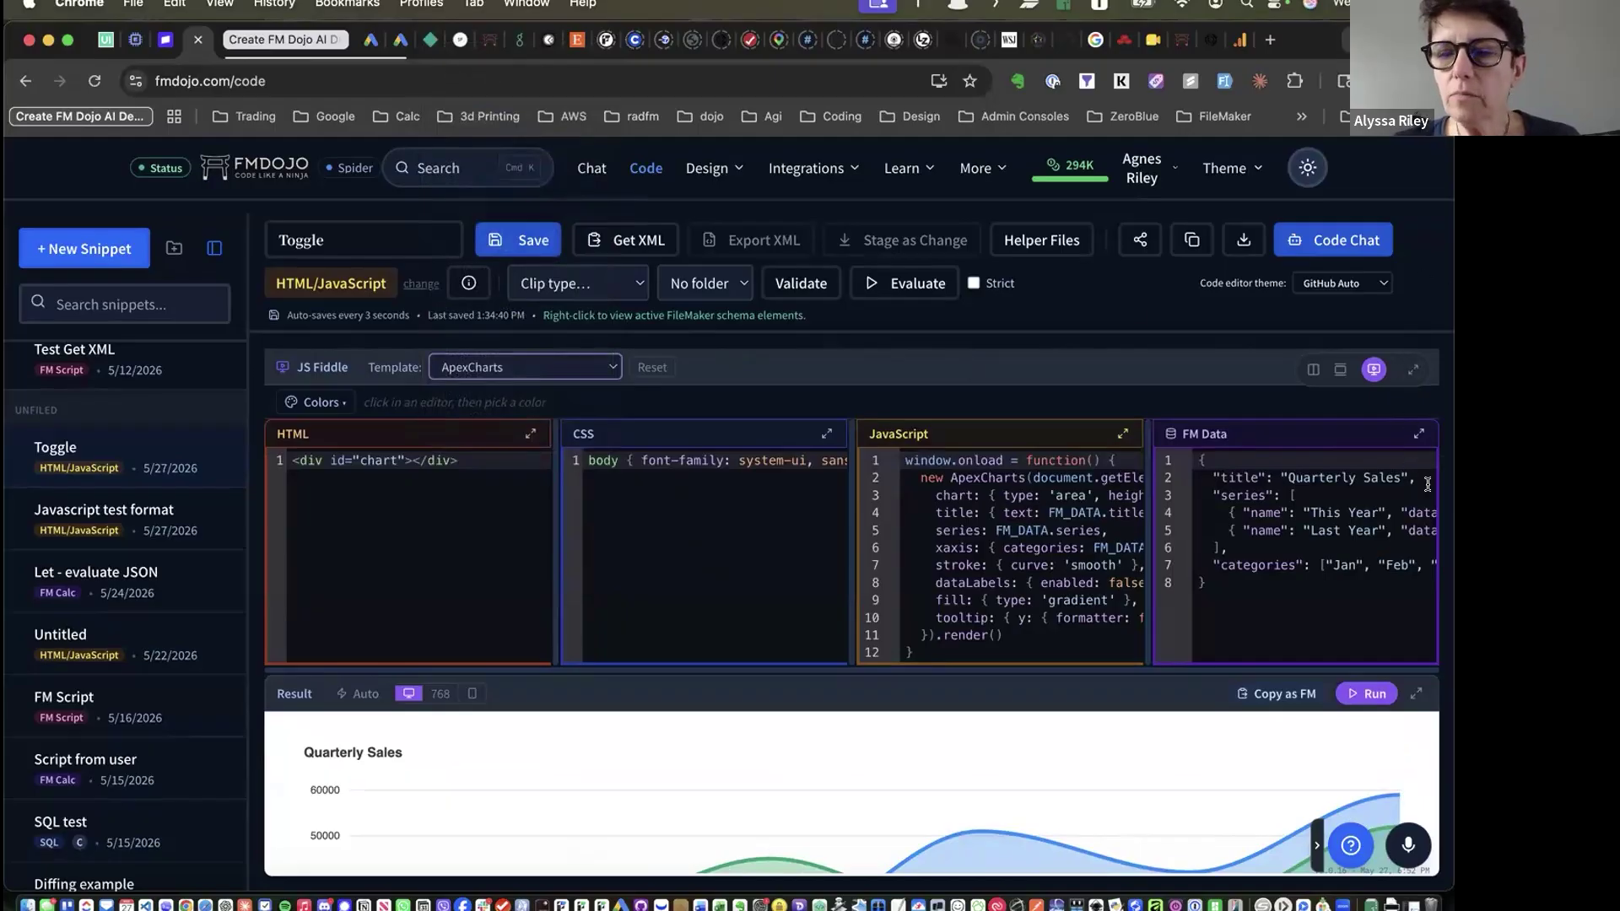
Open the Javascript test format snippet, trying split and JS Fiddle views before returning to one editor
{"action": "left_click", "coordinate": [140, 663]}
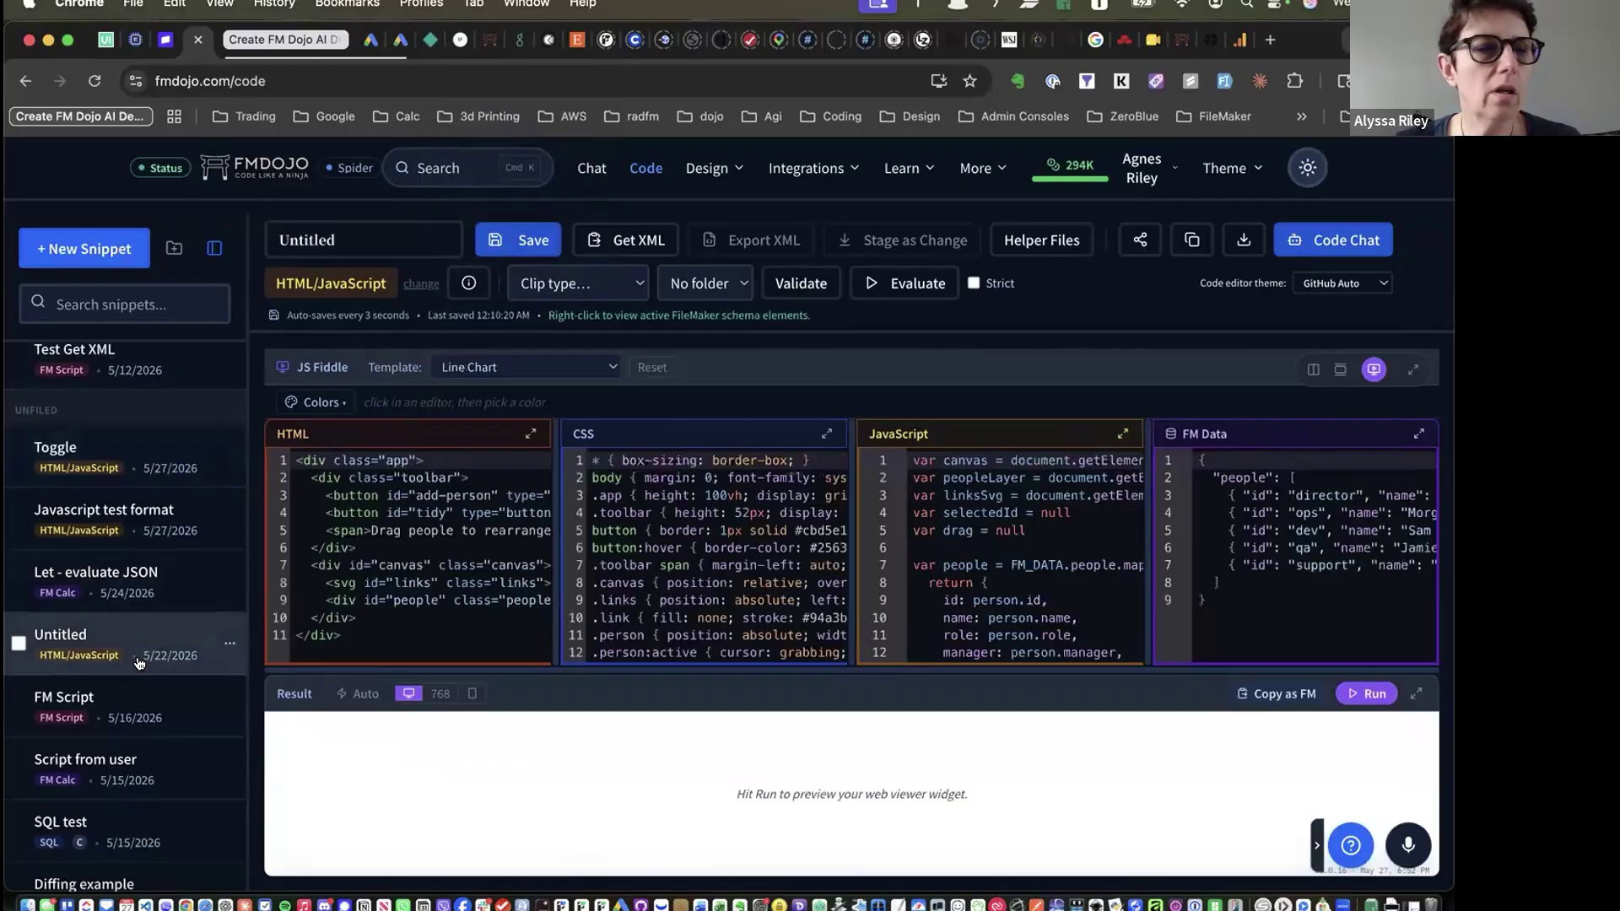
{"action": "left_click", "coordinate": [99, 528]}
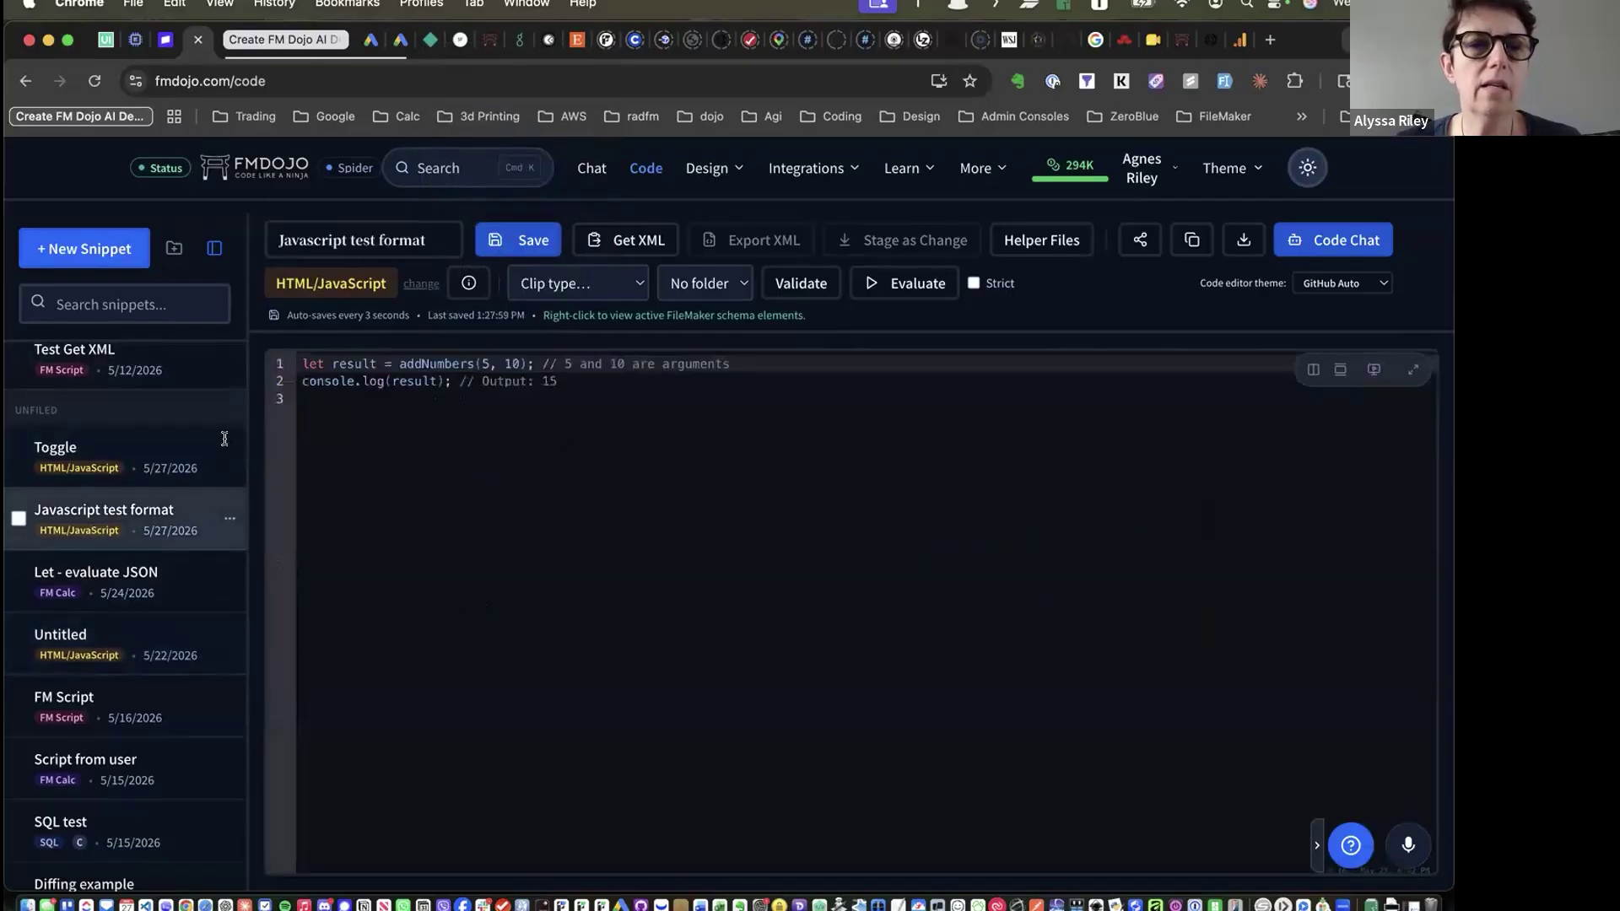
{"action": "left_click", "coordinate": [1339, 370]}
{"action": "left_click", "coordinate": [1340, 370]}
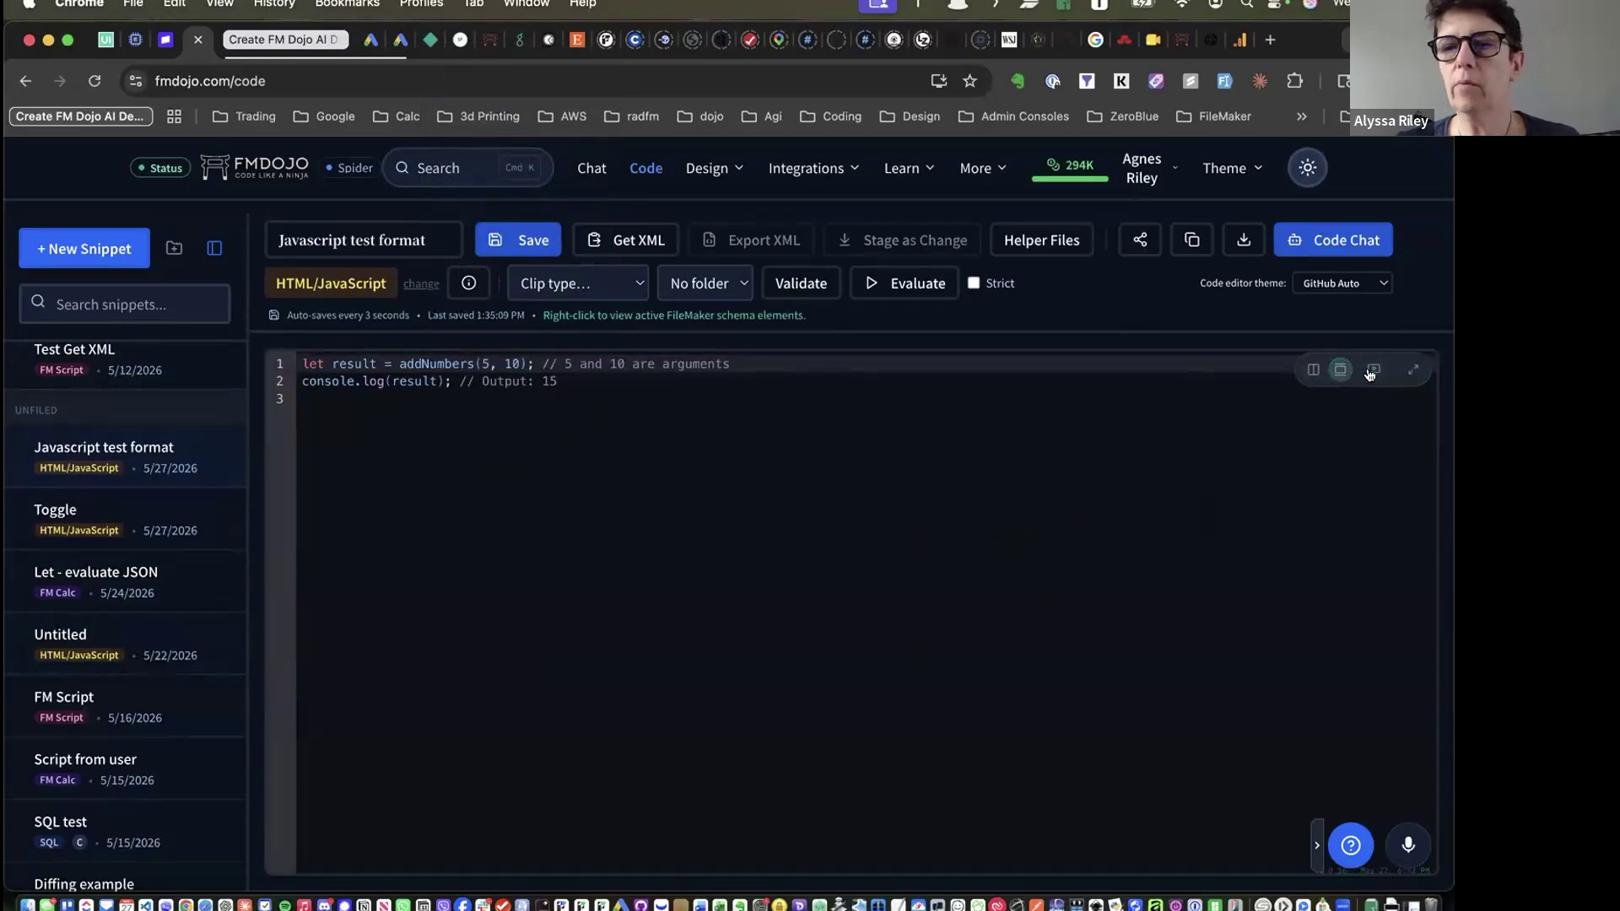
{"action": "left_click", "coordinate": [1373, 370]}
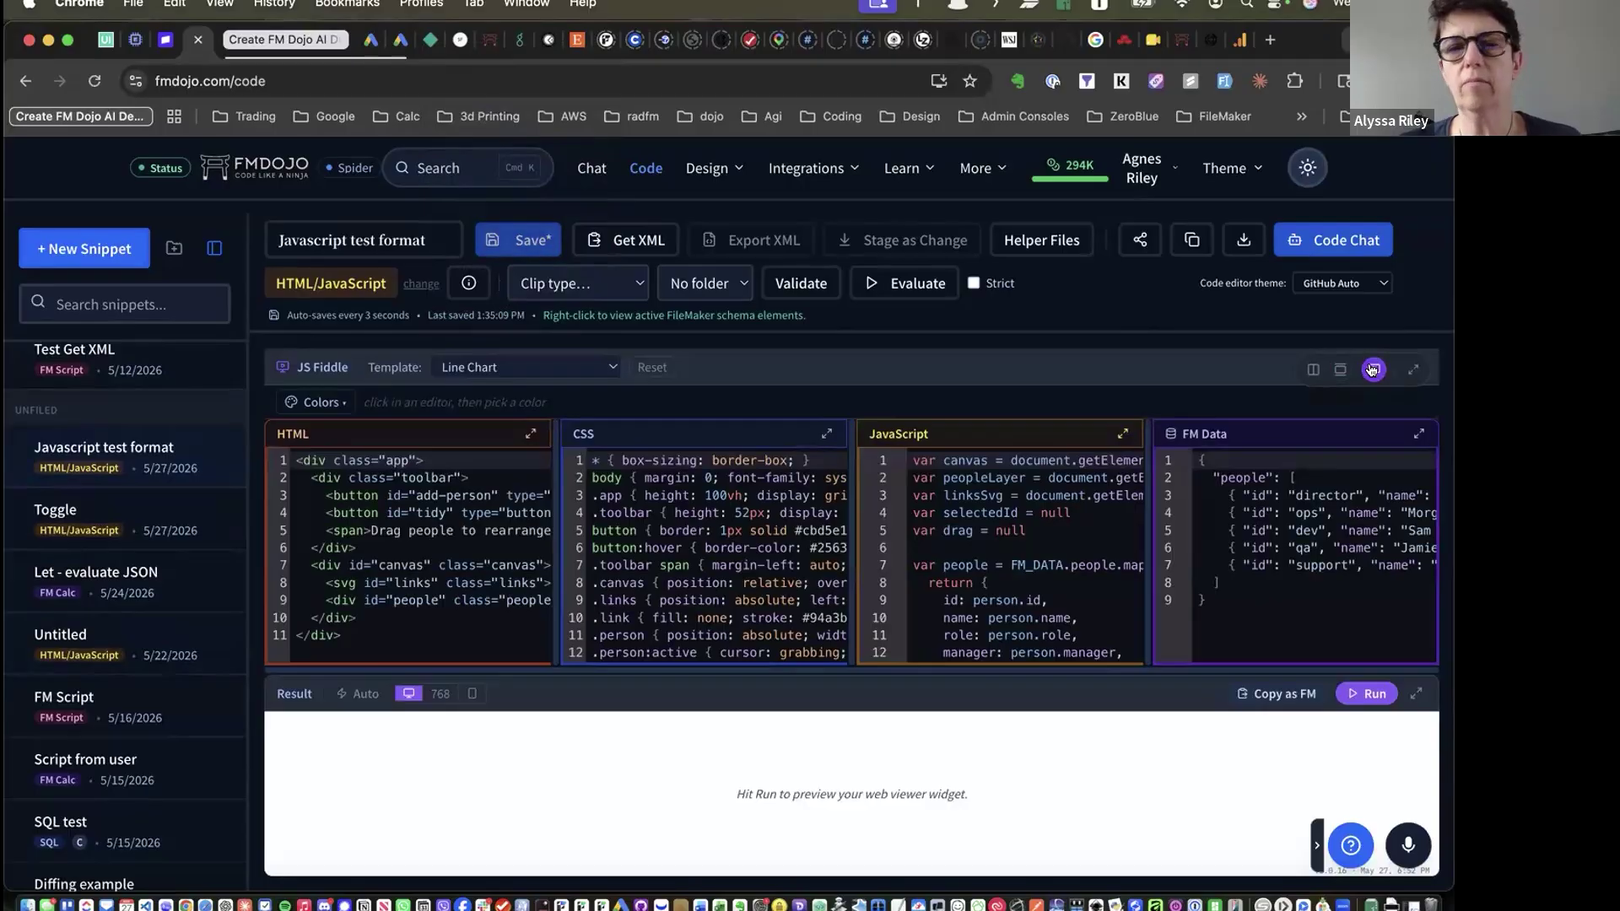
{"action": "left_click", "coordinate": [1373, 370]}
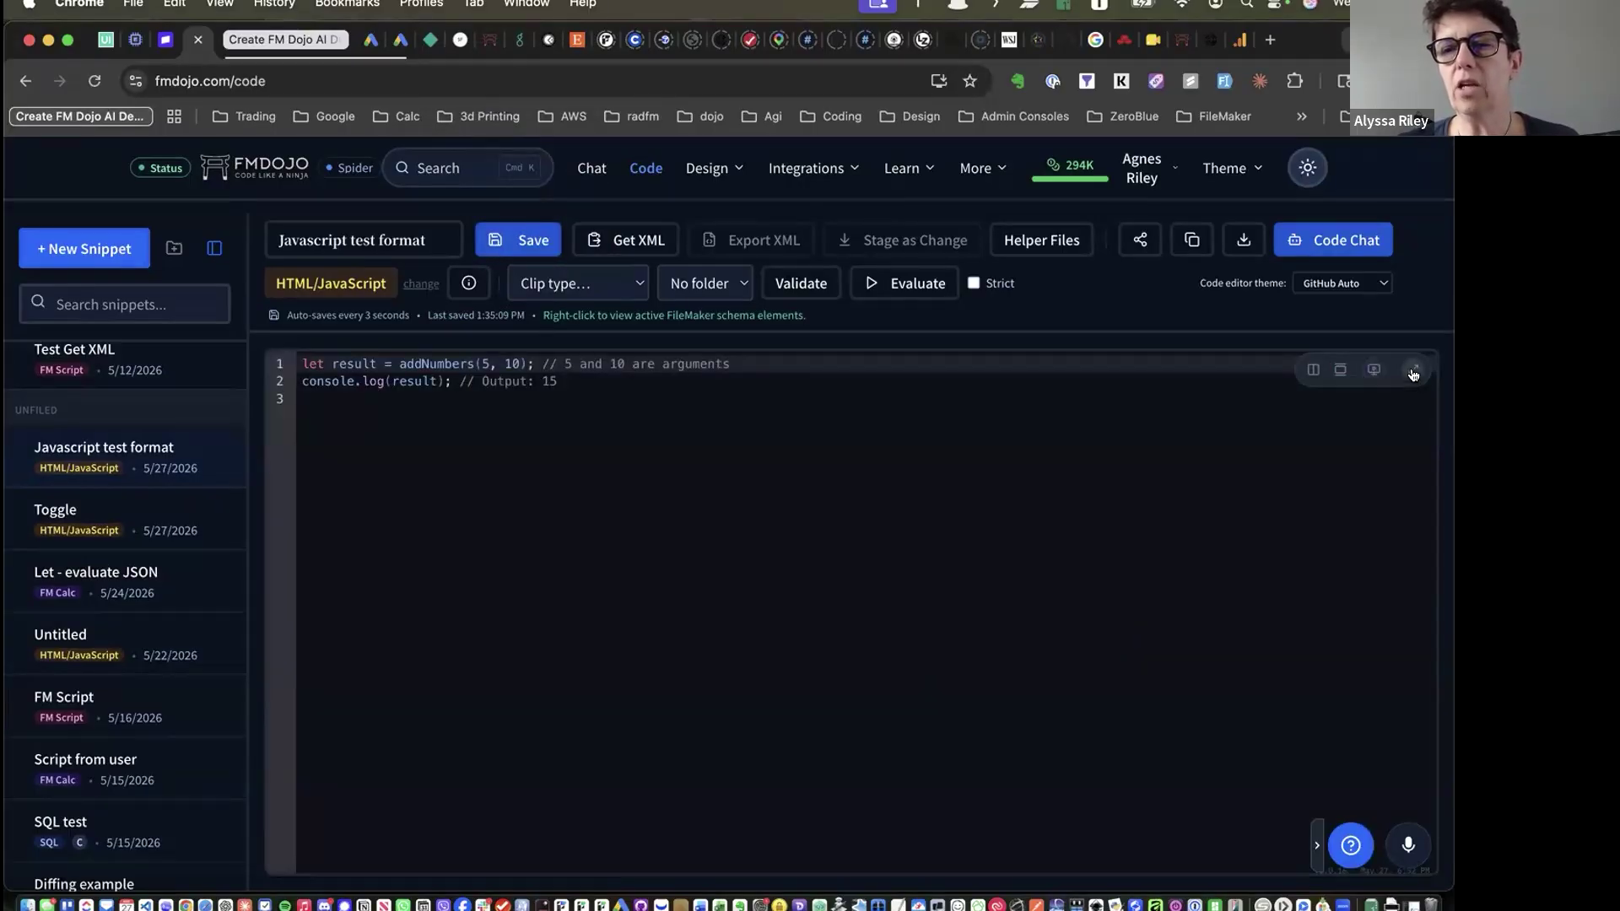
{"action": "left_click", "coordinate": [1340, 371]}
{"action": "left_click", "coordinate": [1339, 370]}
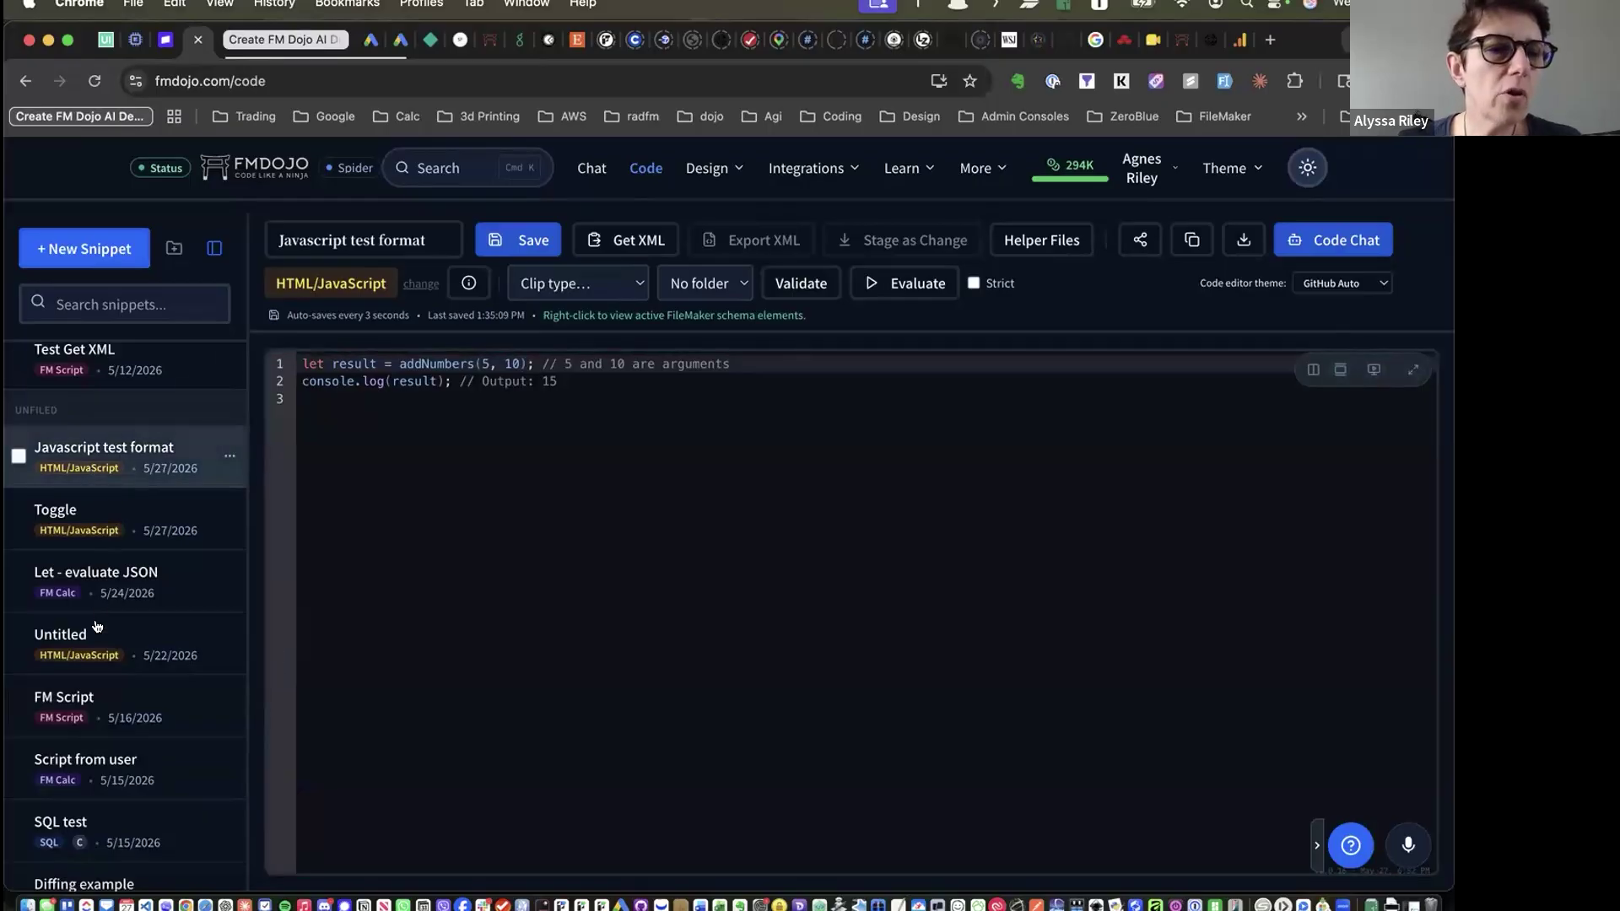
{"action": "scroll", "coordinate": [113, 549], "scroll_direction": "up", "scroll_amount": 5}
Open the termek hozzaadas 2 script and switch the editor to a side-by-side split
{"action": "left_click", "coordinate": [118, 499]}
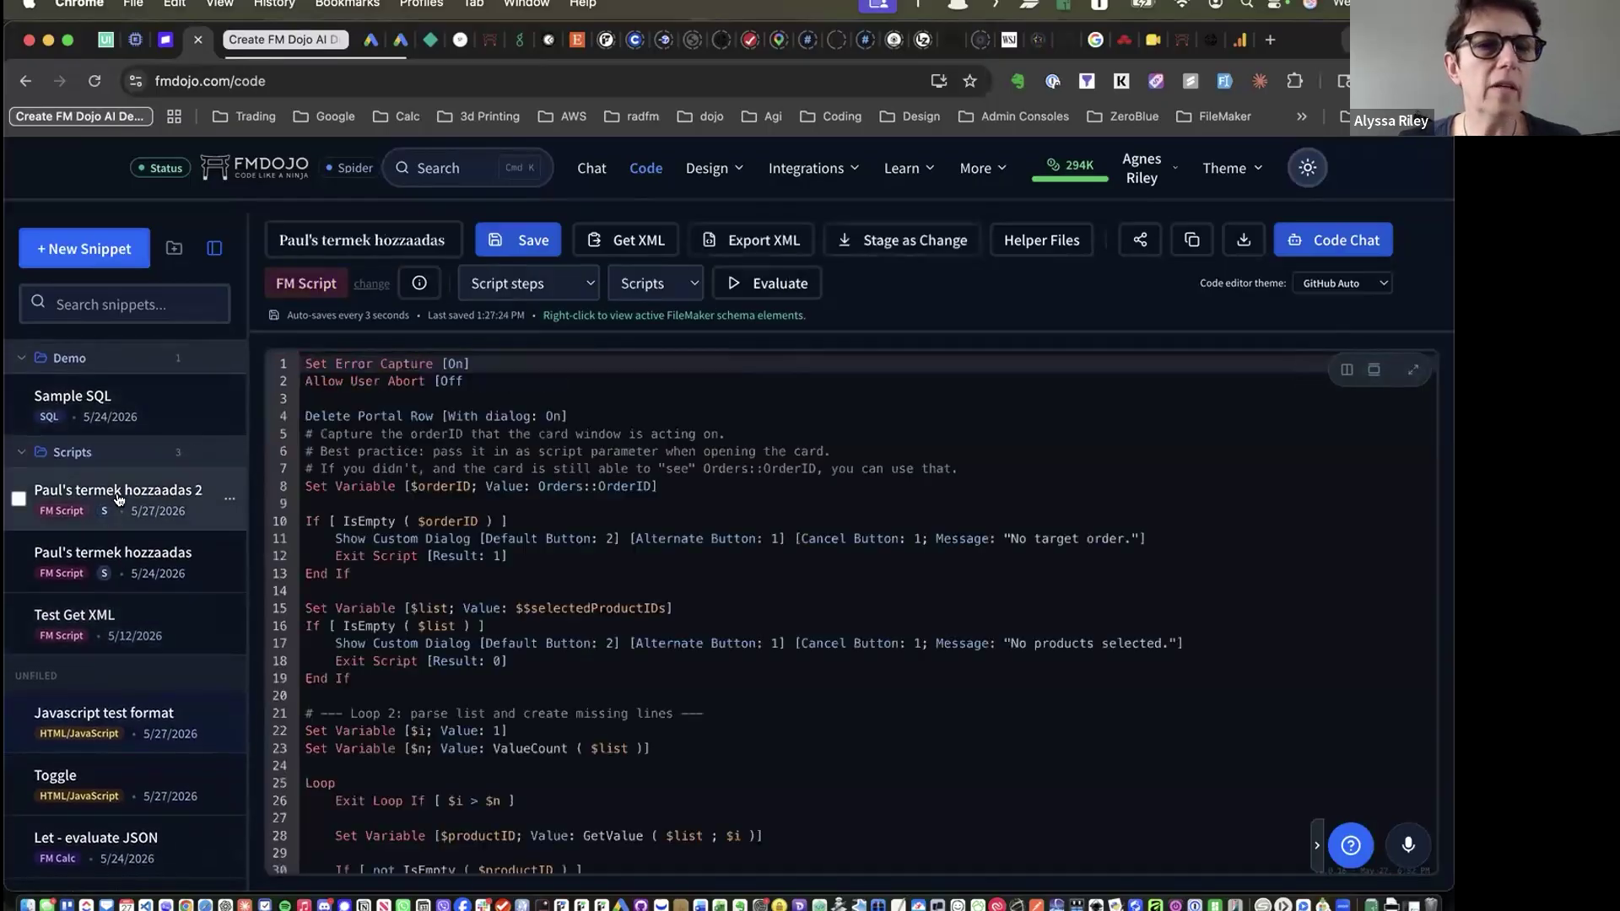
{"action": "left_click", "coordinate": [1374, 371]}
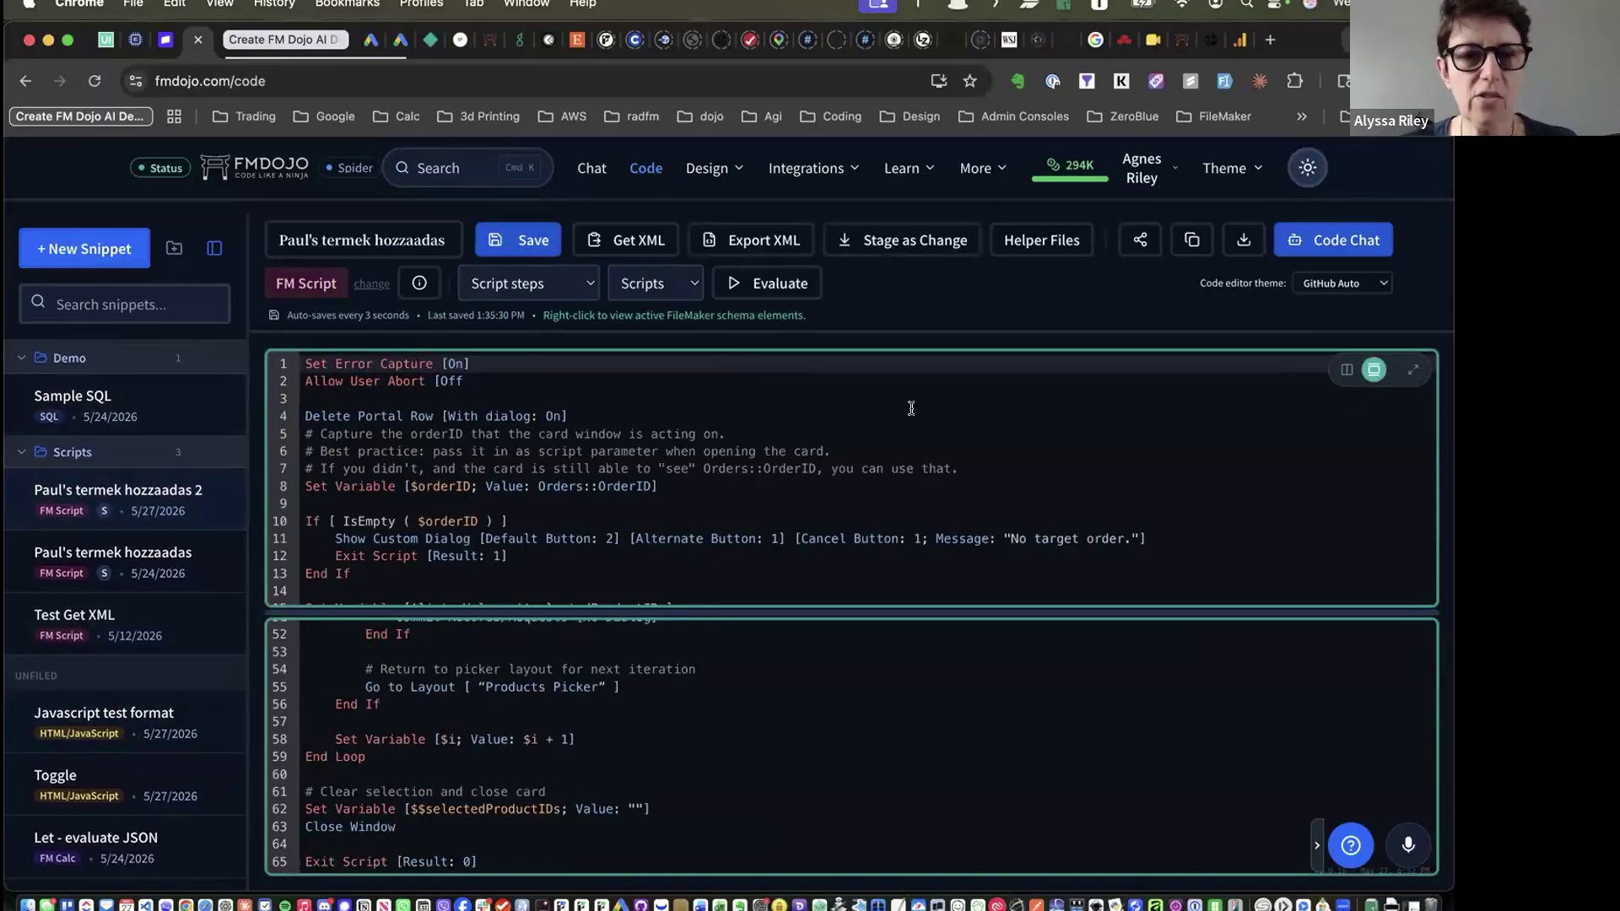
{"action": "scroll", "coordinate": [490, 802], "scroll_direction": "down", "scroll_amount": 2}
{"action": "scroll", "coordinate": [528, 850], "scroll_direction": "down", "scroll_amount": 10}
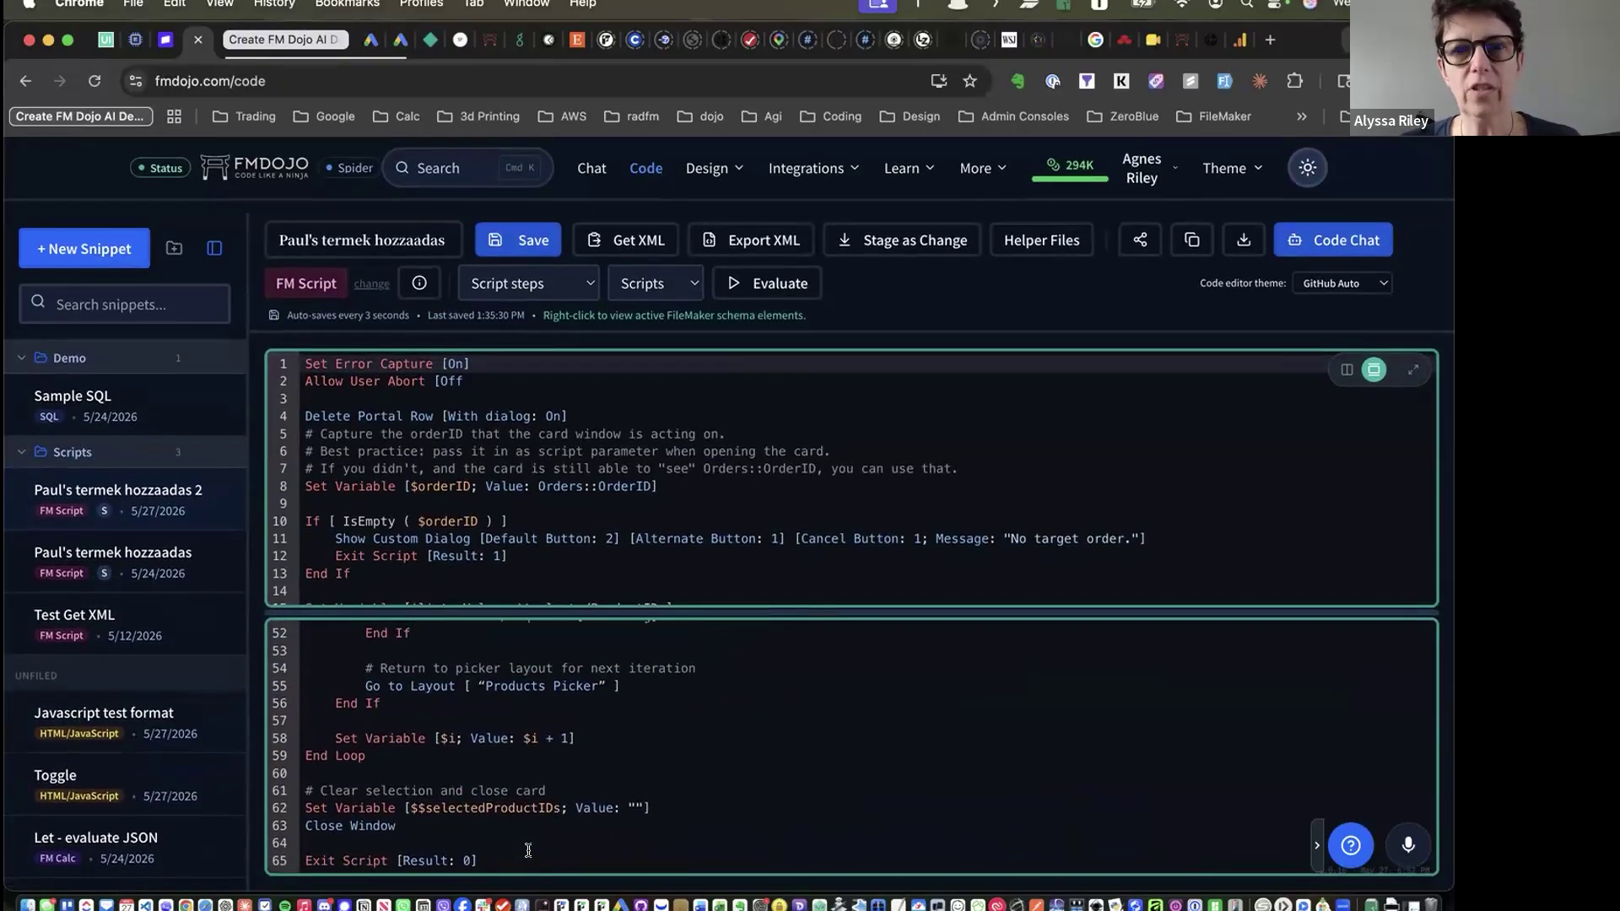
{"action": "left_click", "coordinate": [1373, 374]}
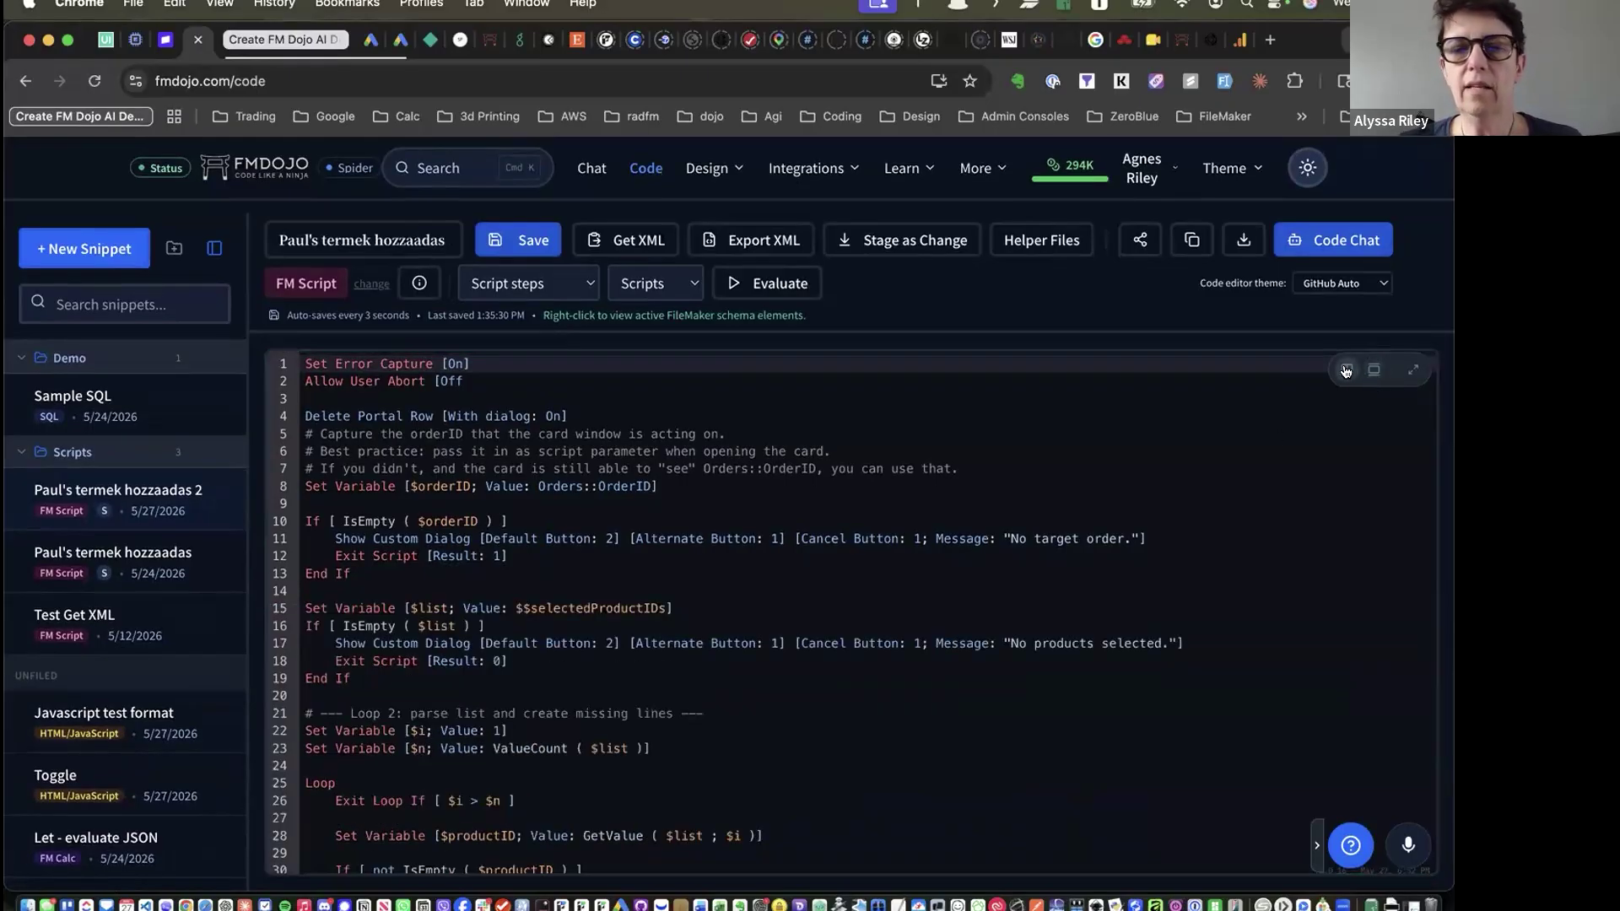
{"action": "left_click", "coordinate": [1346, 372]}
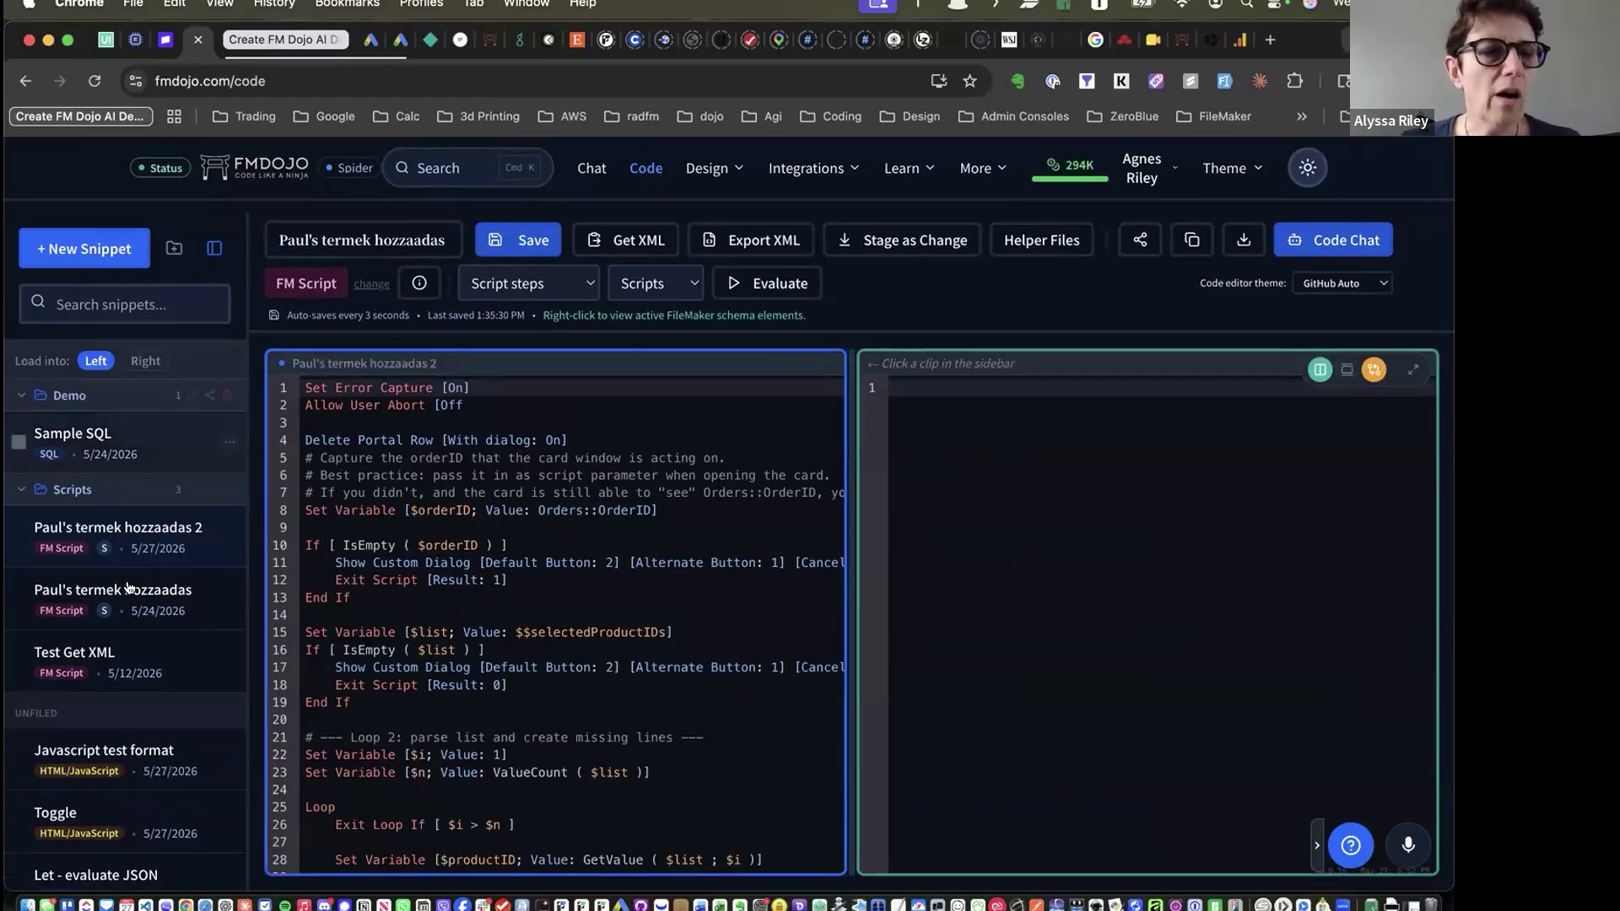
Load the original termek hozzaadas on the right to compare with version 2, then close the split
{"action": "left_click", "coordinate": [1048, 462]}
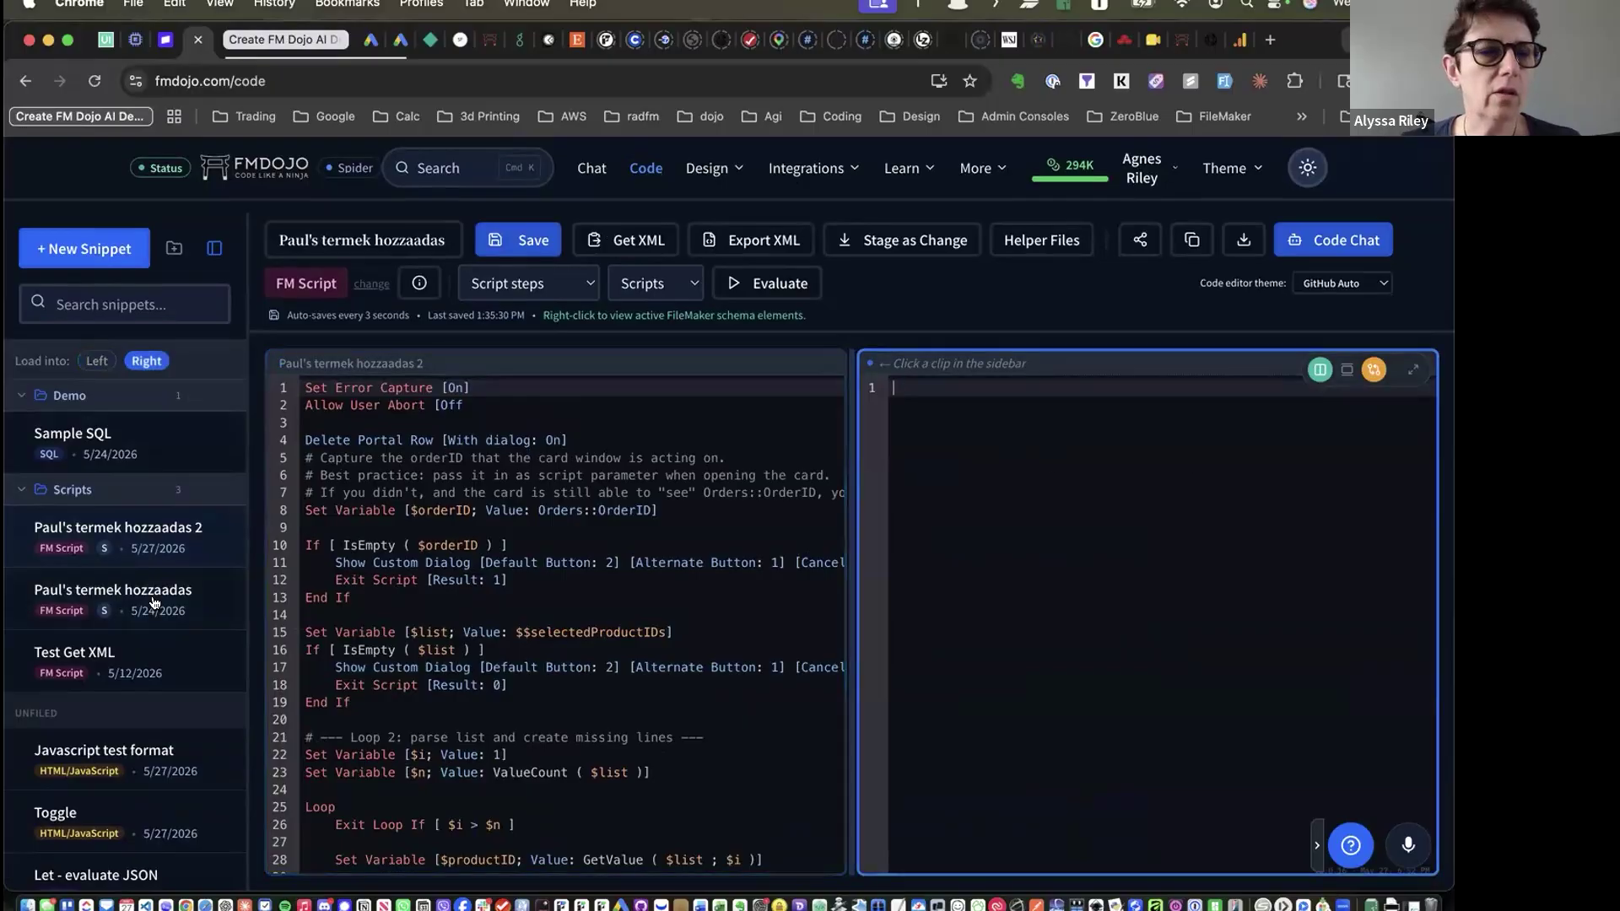
{"action": "left_click", "coordinate": [139, 603]}
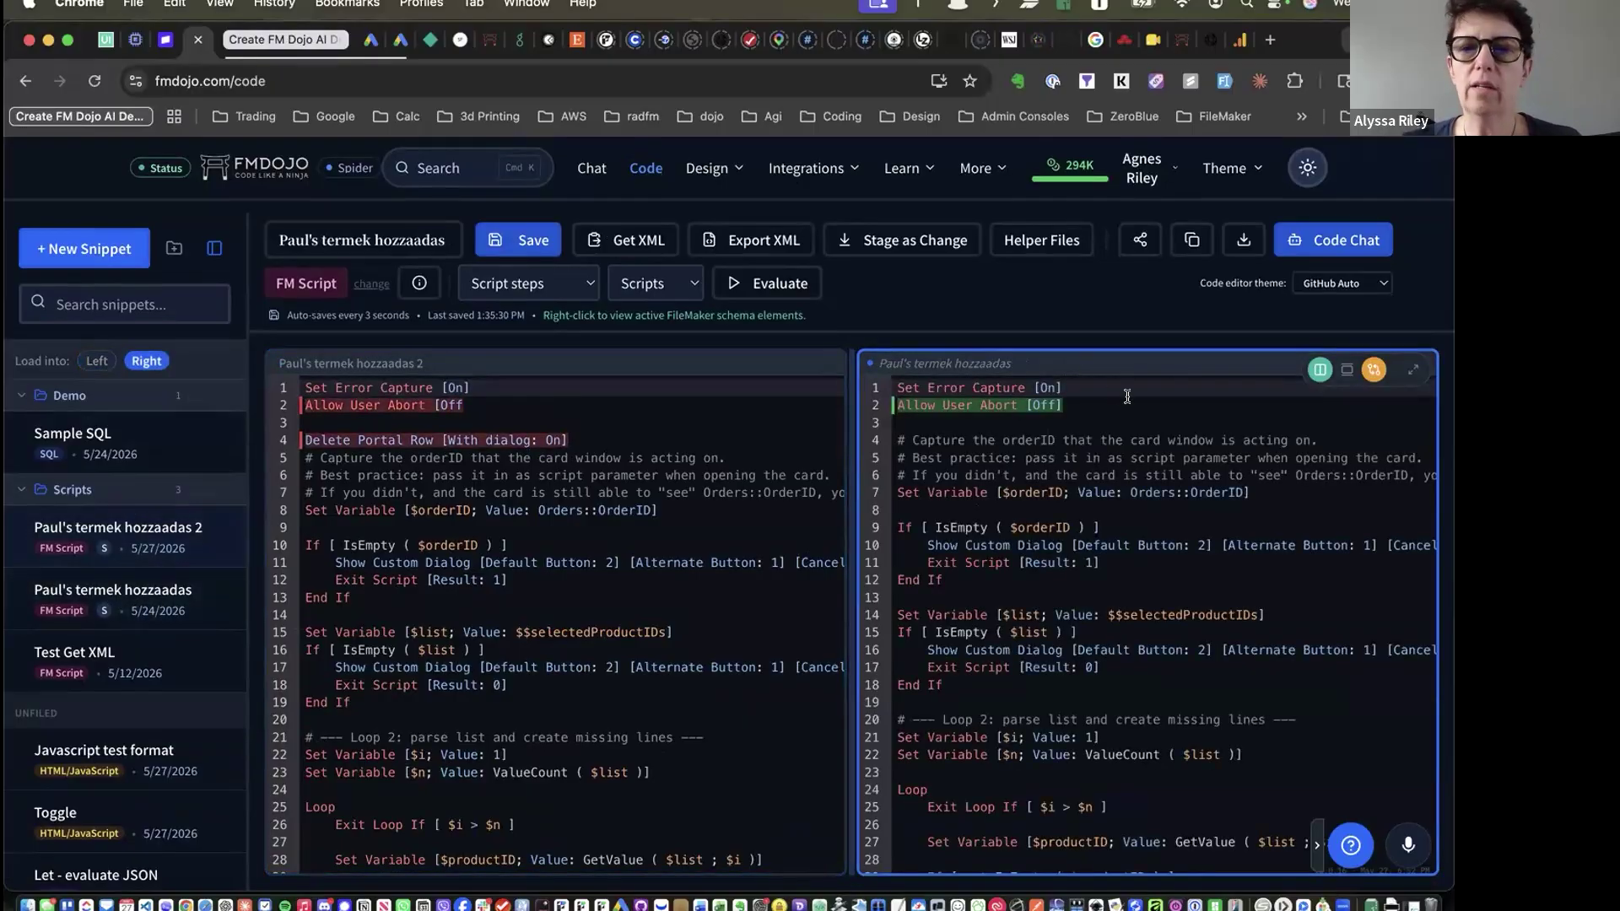
{"action": "left_click", "coordinate": [1075, 403]}
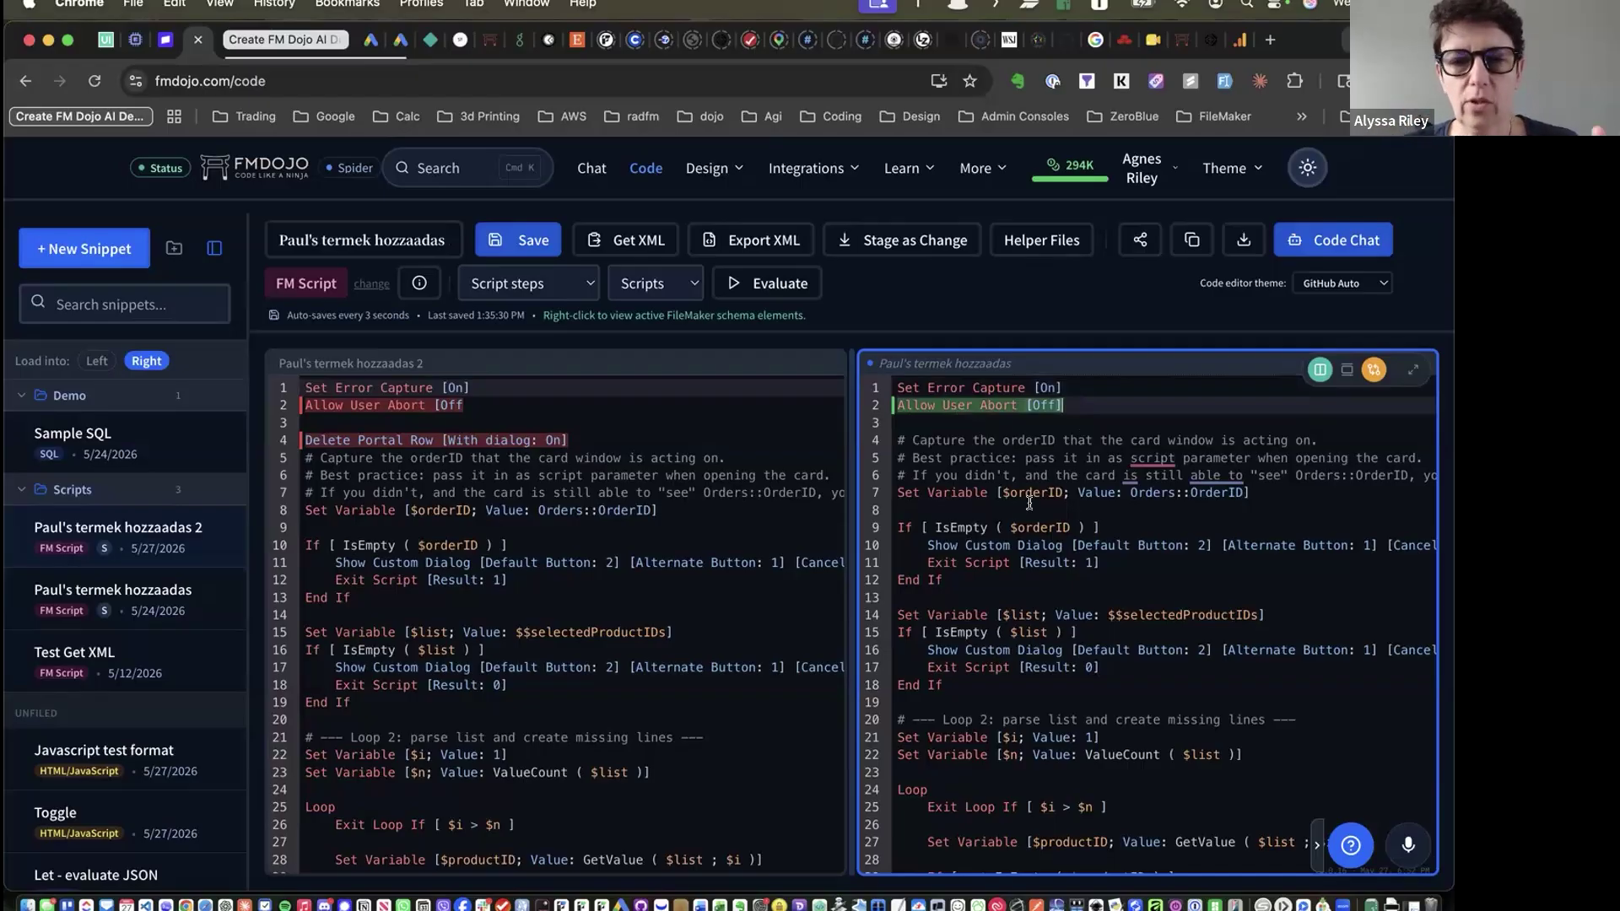
{"action": "left_click", "coordinate": [1316, 844]}
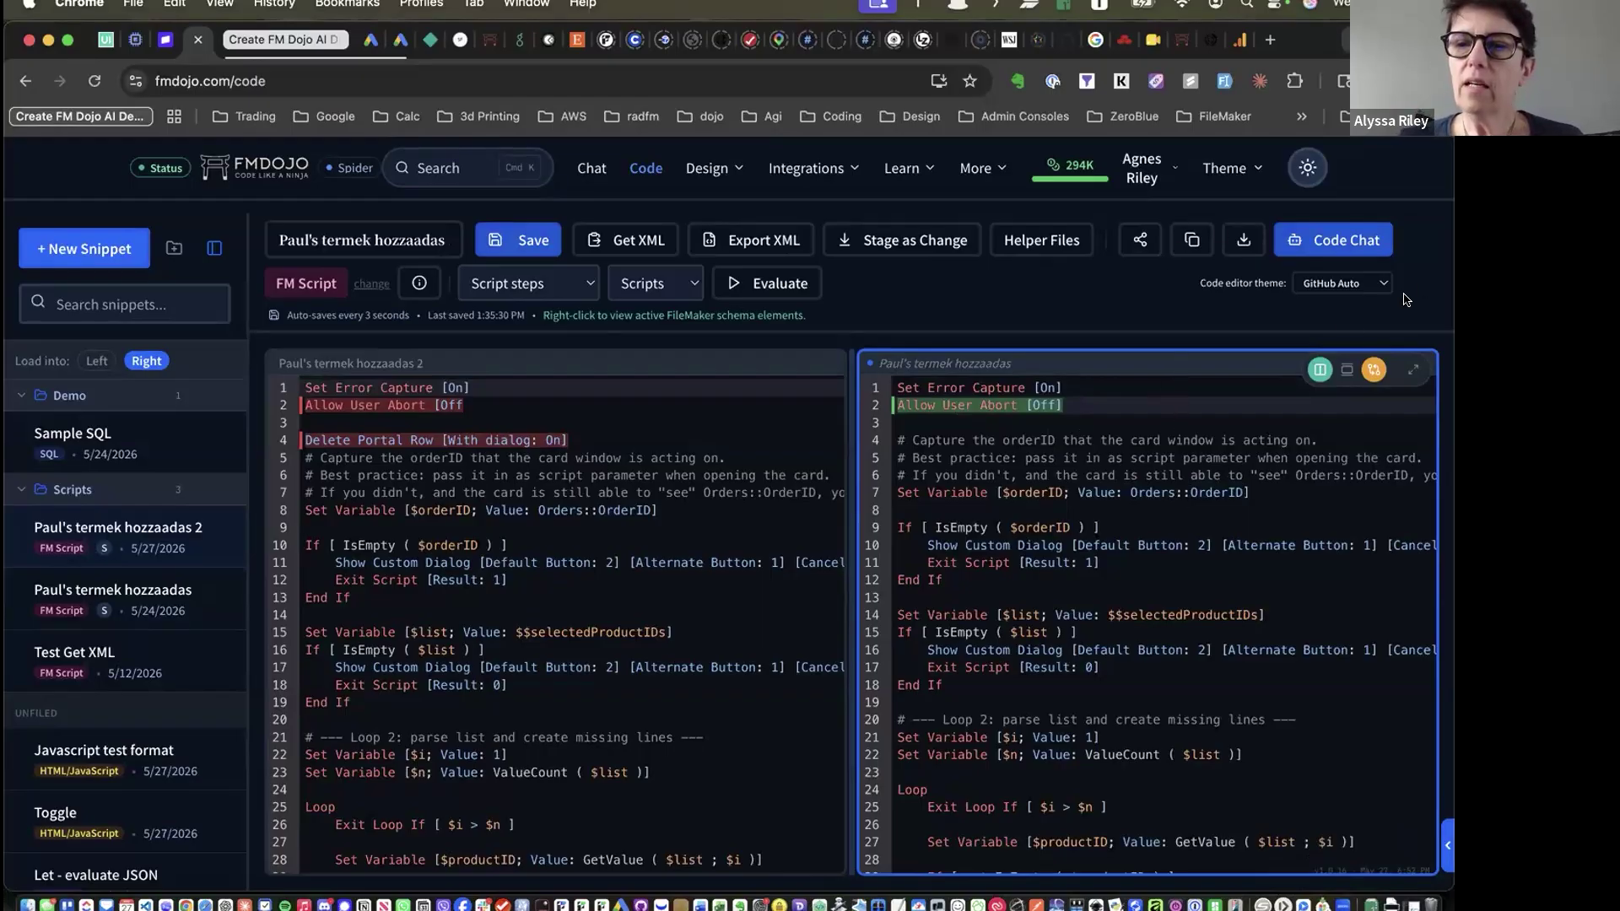
{"action": "left_click", "coordinate": [1317, 369]}
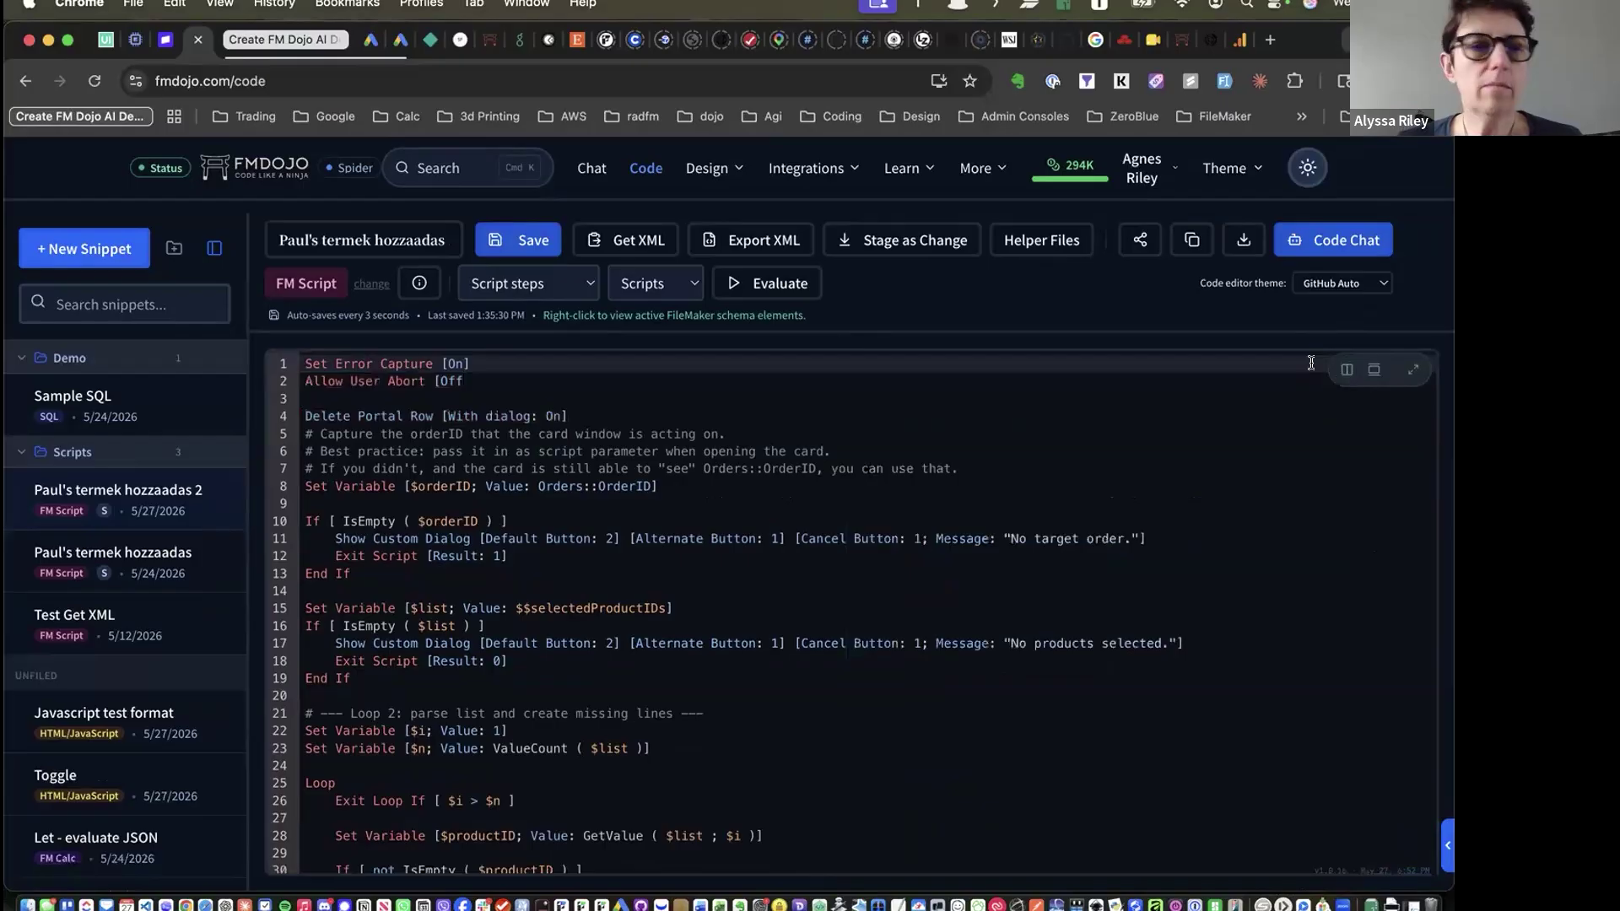
Open Script from user, keep its FM Calc language and folder unchanged, and show clip types
{"action": "scroll", "coordinate": [106, 546], "scroll_direction": "down", "scroll_amount": 5}
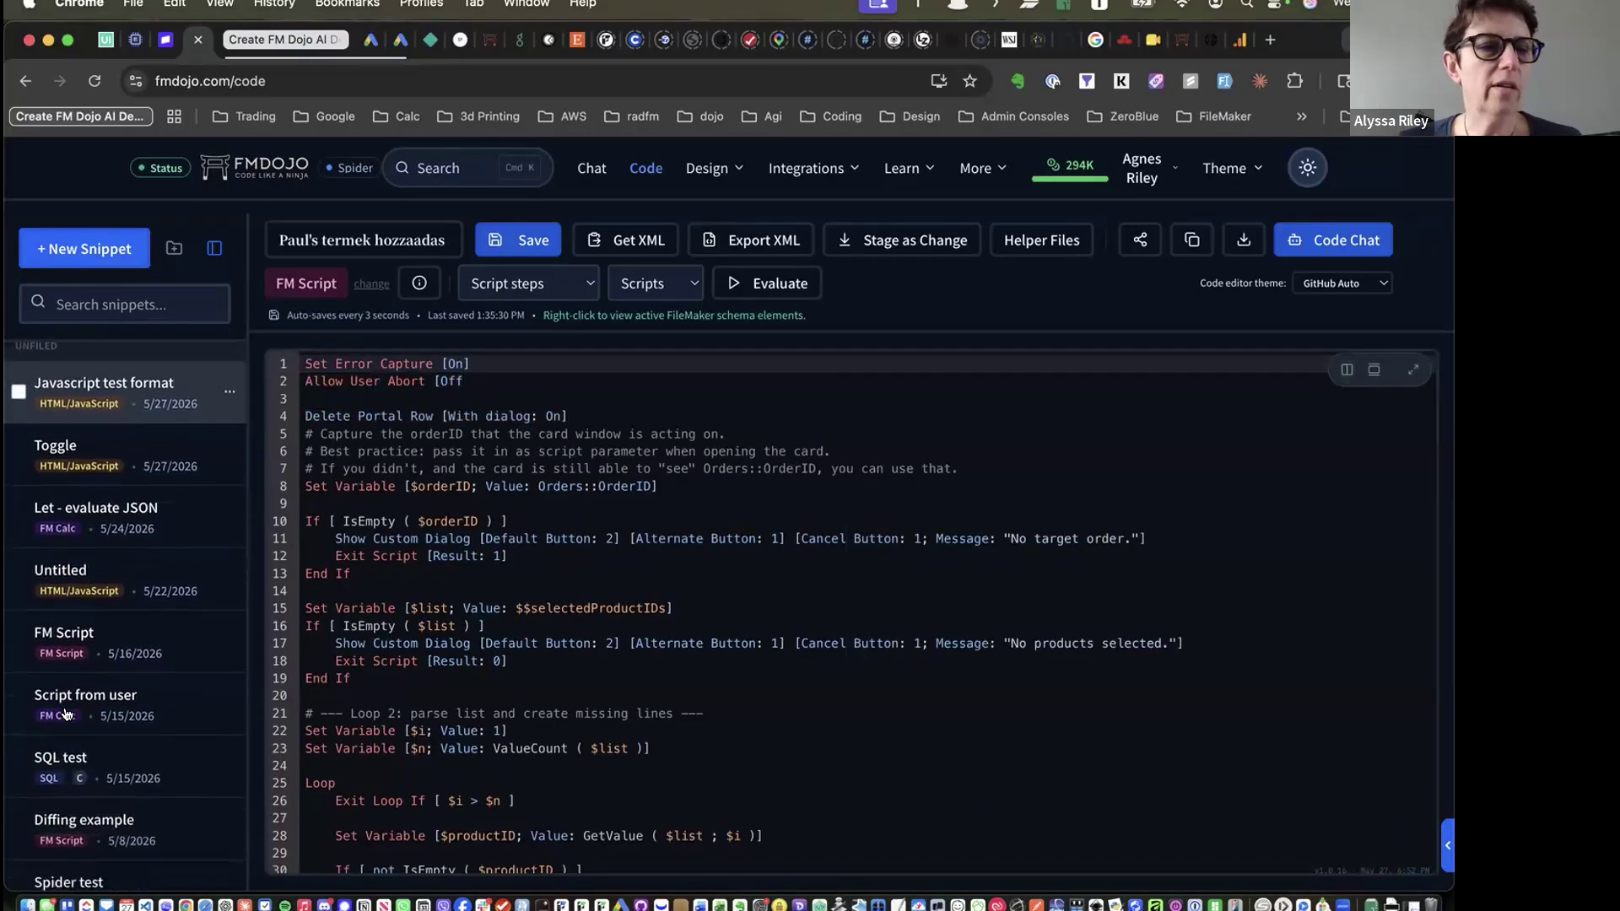
{"action": "left_click", "coordinate": [67, 705]}
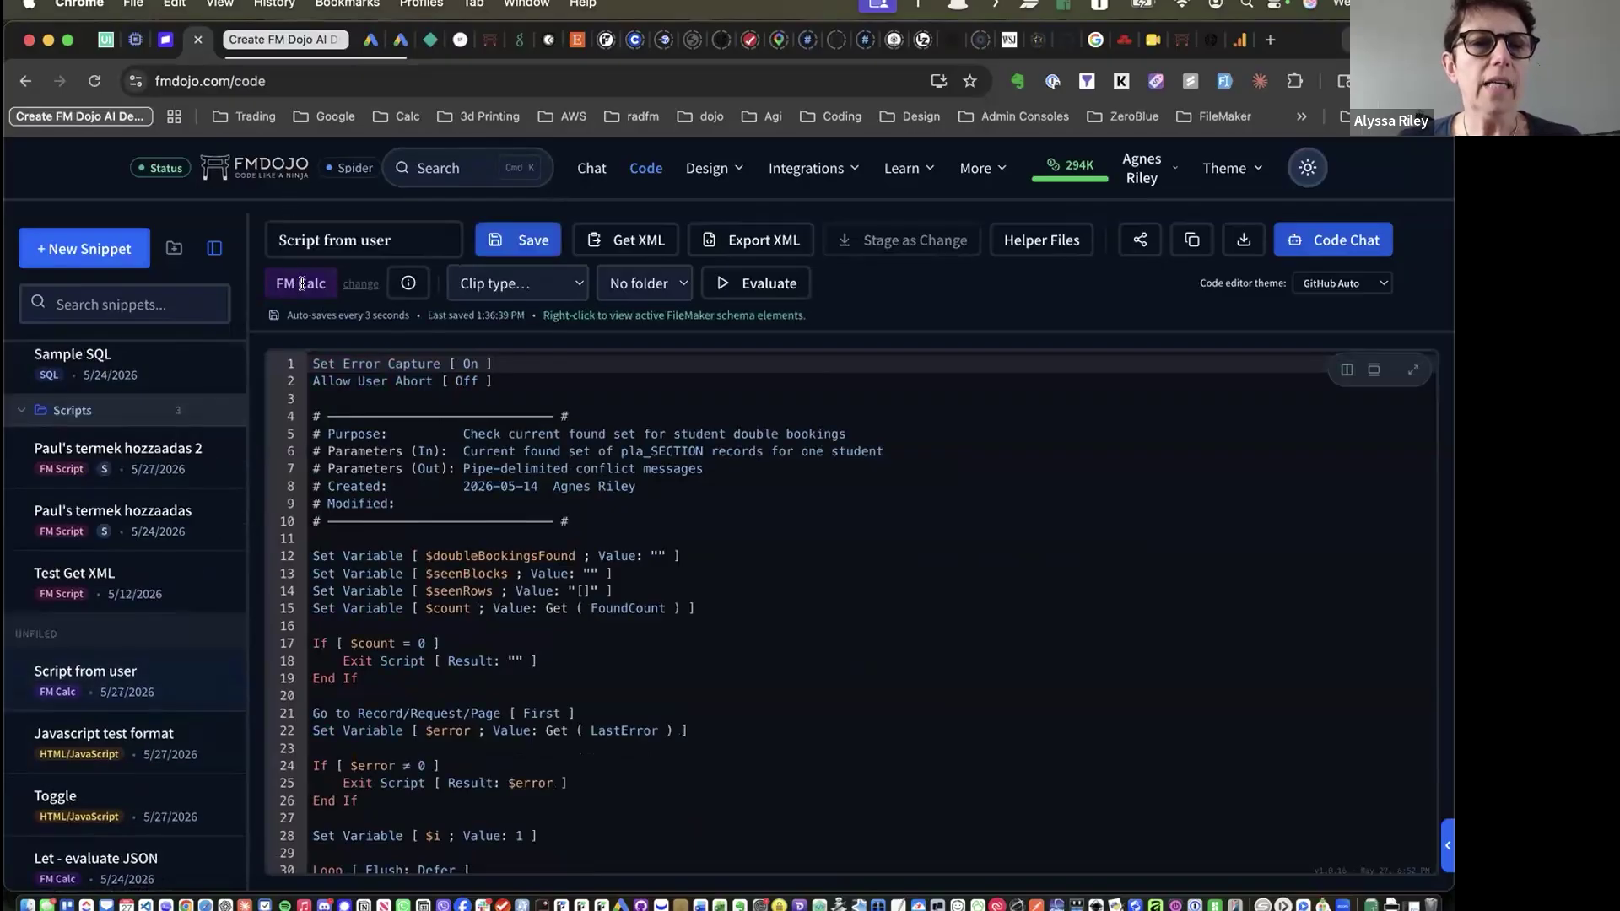
{"action": "left_click", "coordinate": [357, 285]}
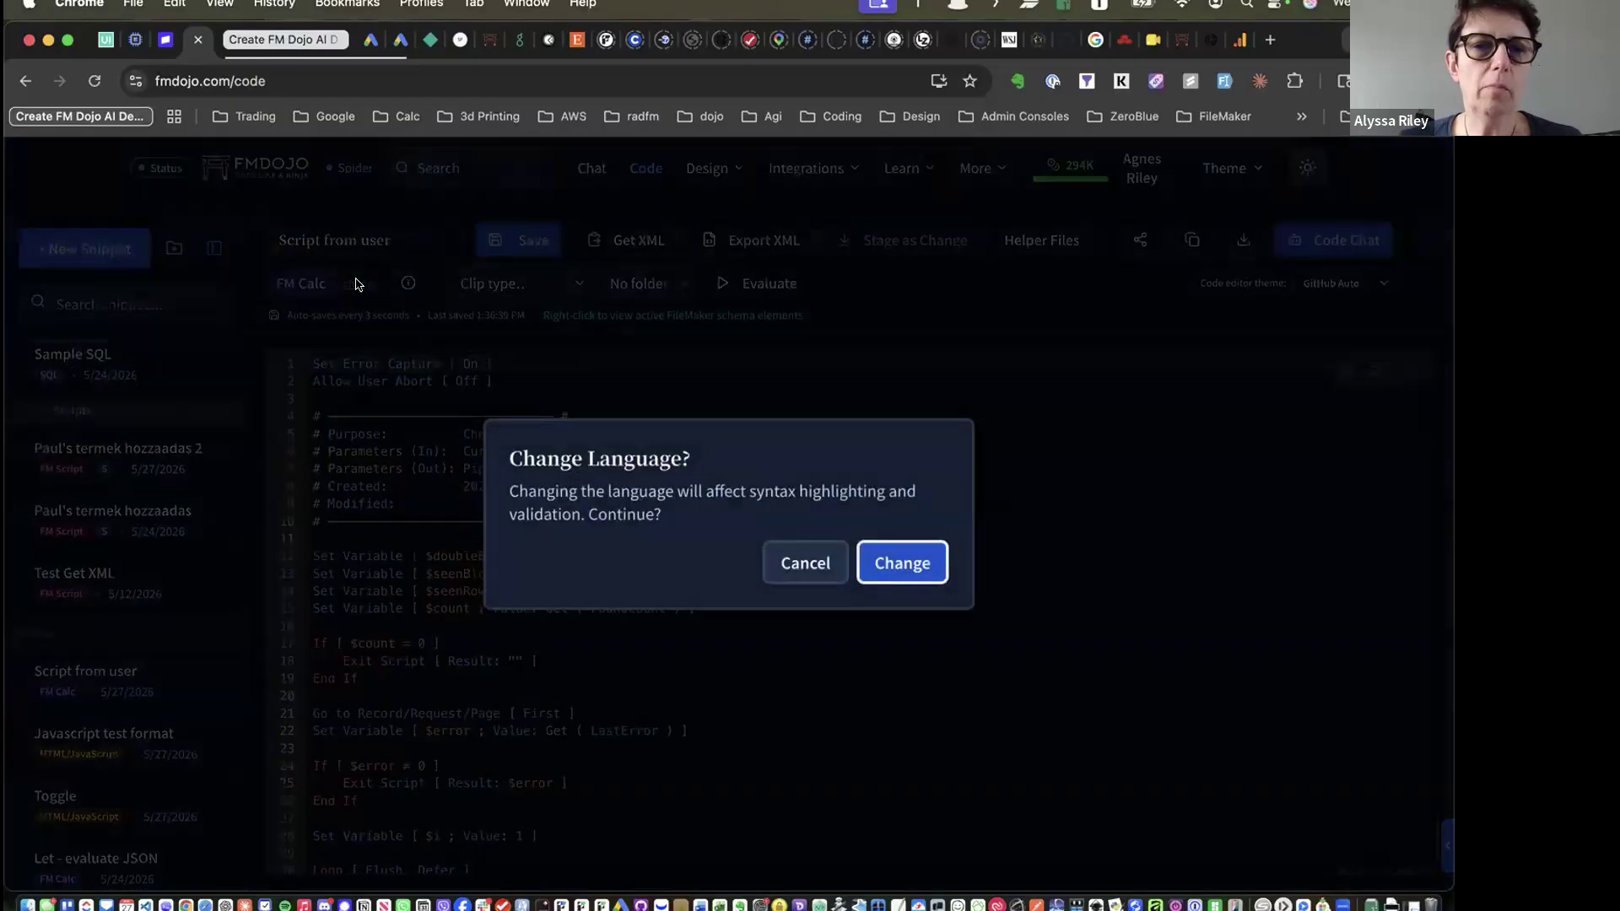
{"action": "left_click", "coordinate": [796, 564]}
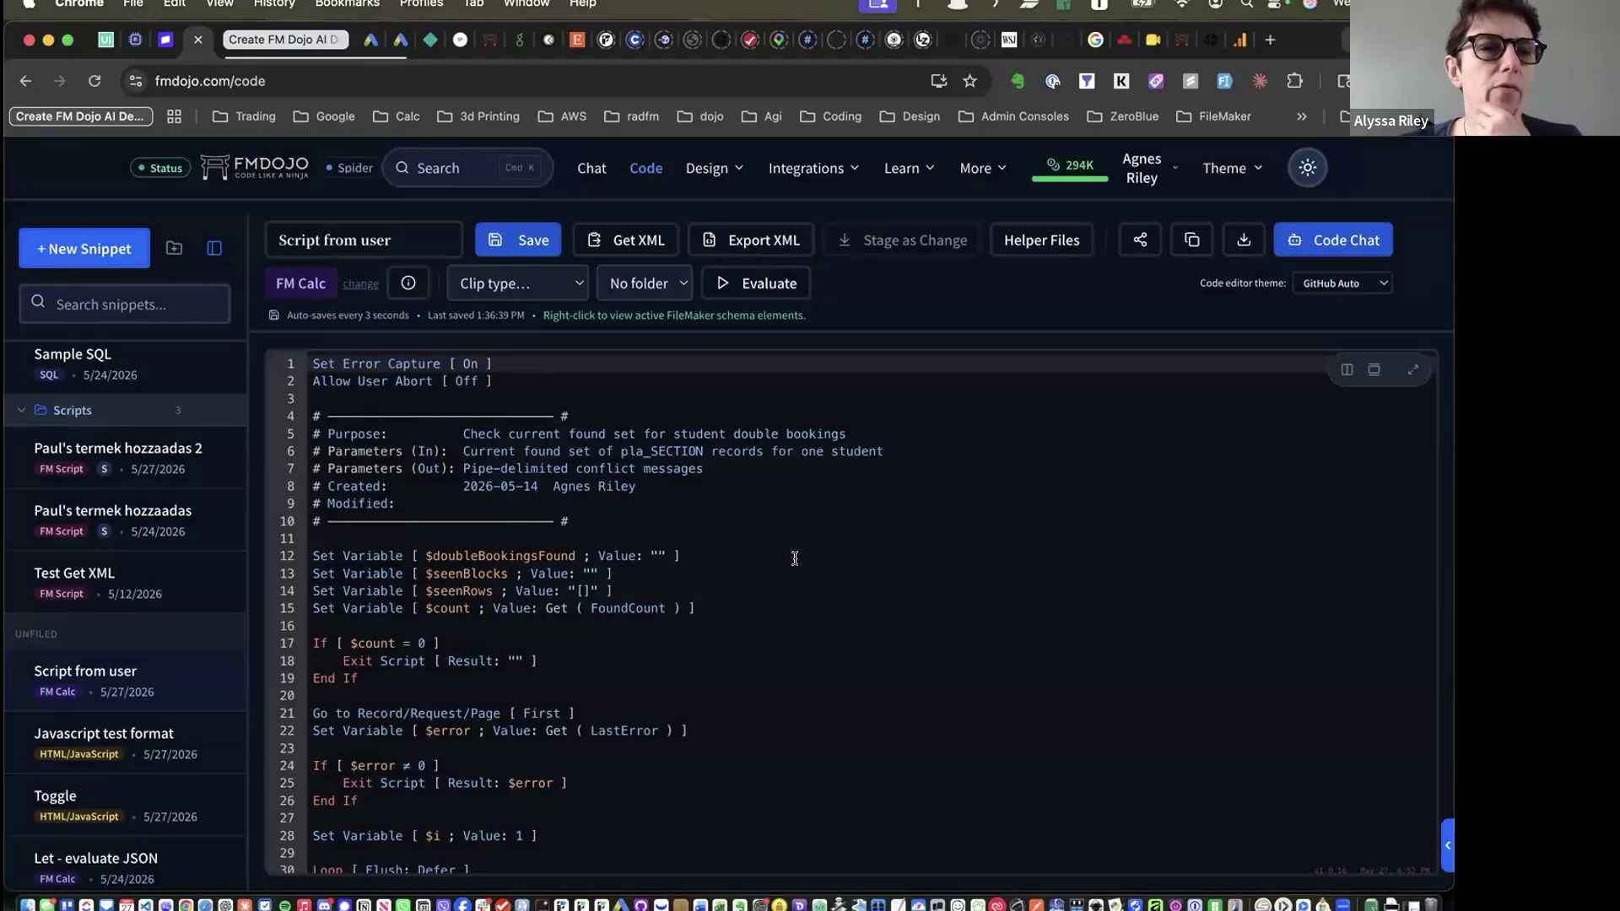
{"action": "left_click", "coordinate": [657, 287]}
{"action": "left_click", "coordinate": [503, 284]}
{"action": "left_click", "coordinate": [503, 284]}
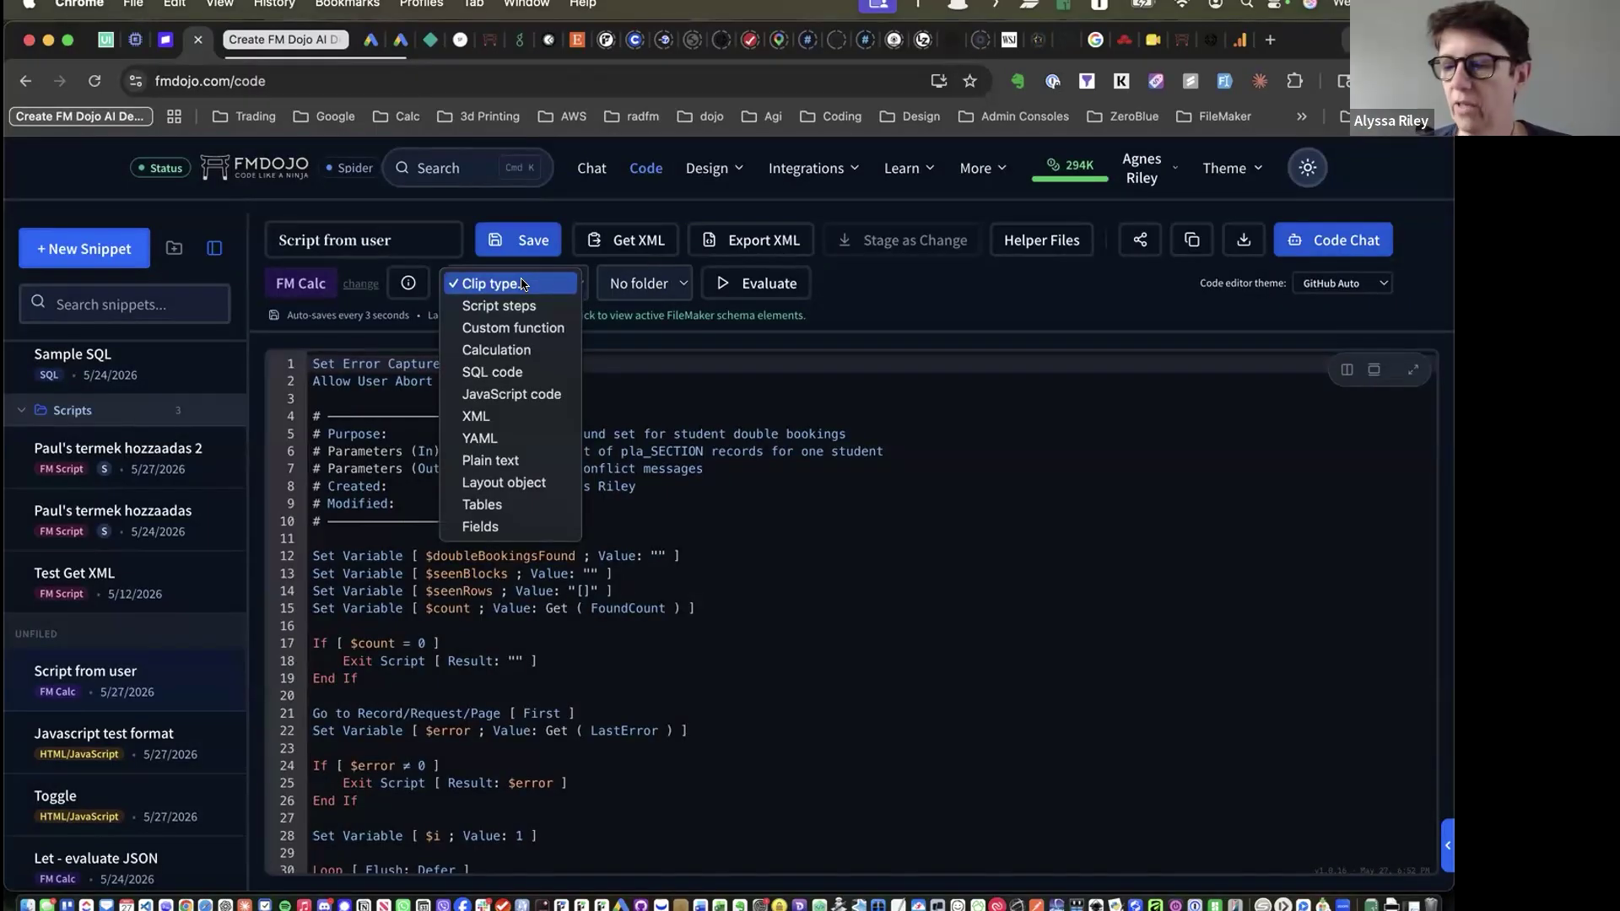
Leave the clip type unchanged and copy a share link for the Script from user snippet
{"action": "left_click", "coordinate": [521, 284]}
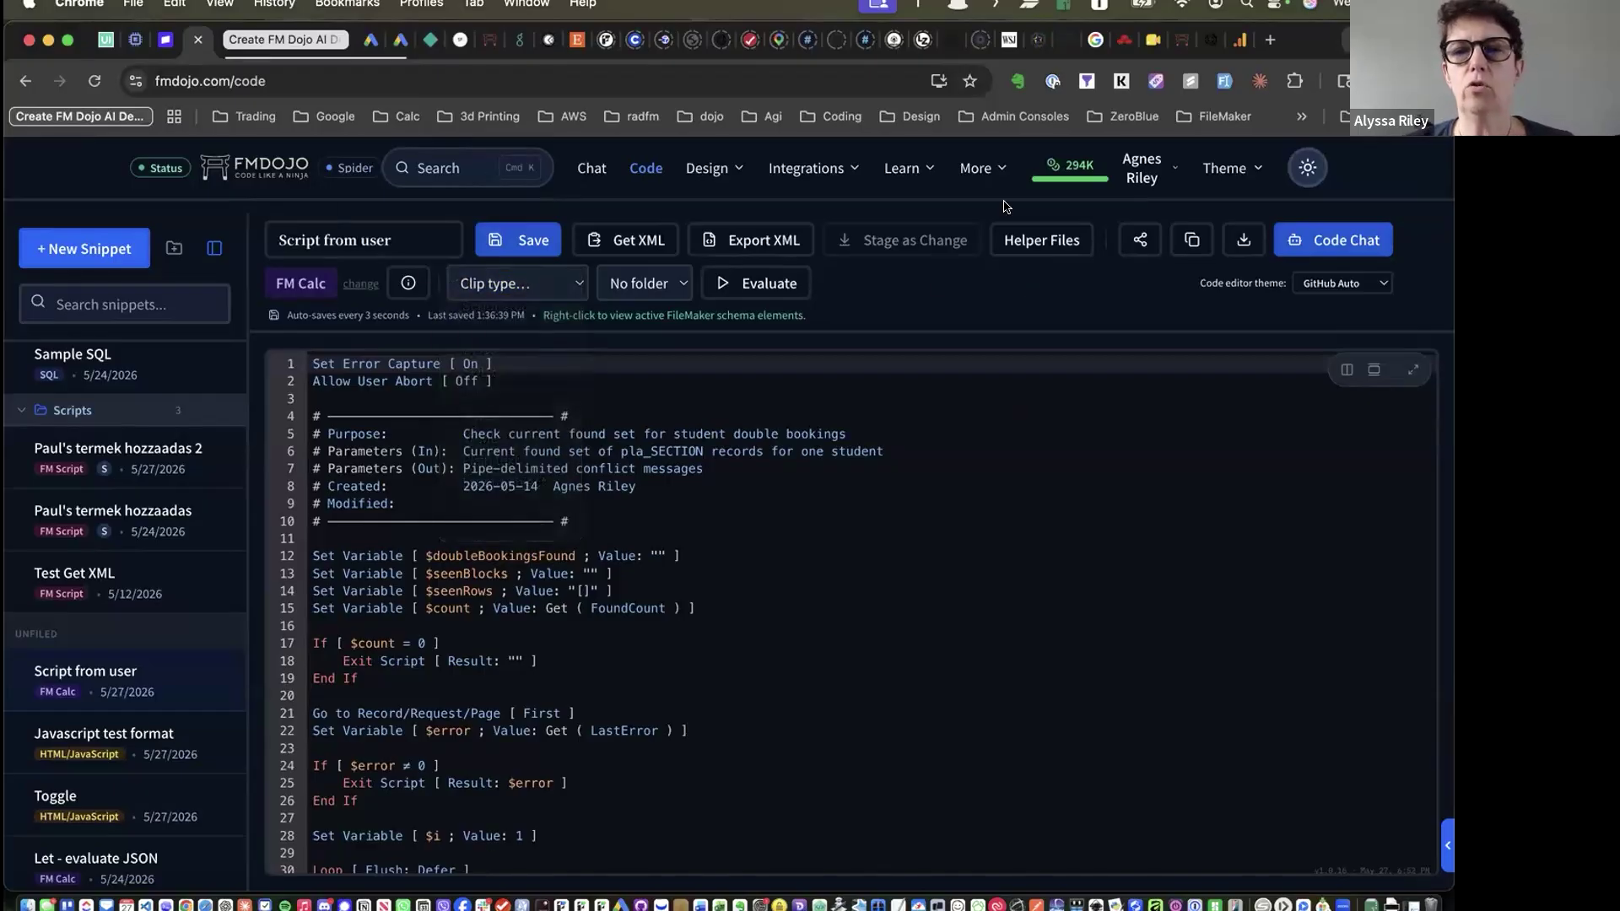
{"action": "left_click", "coordinate": [593, 540]}
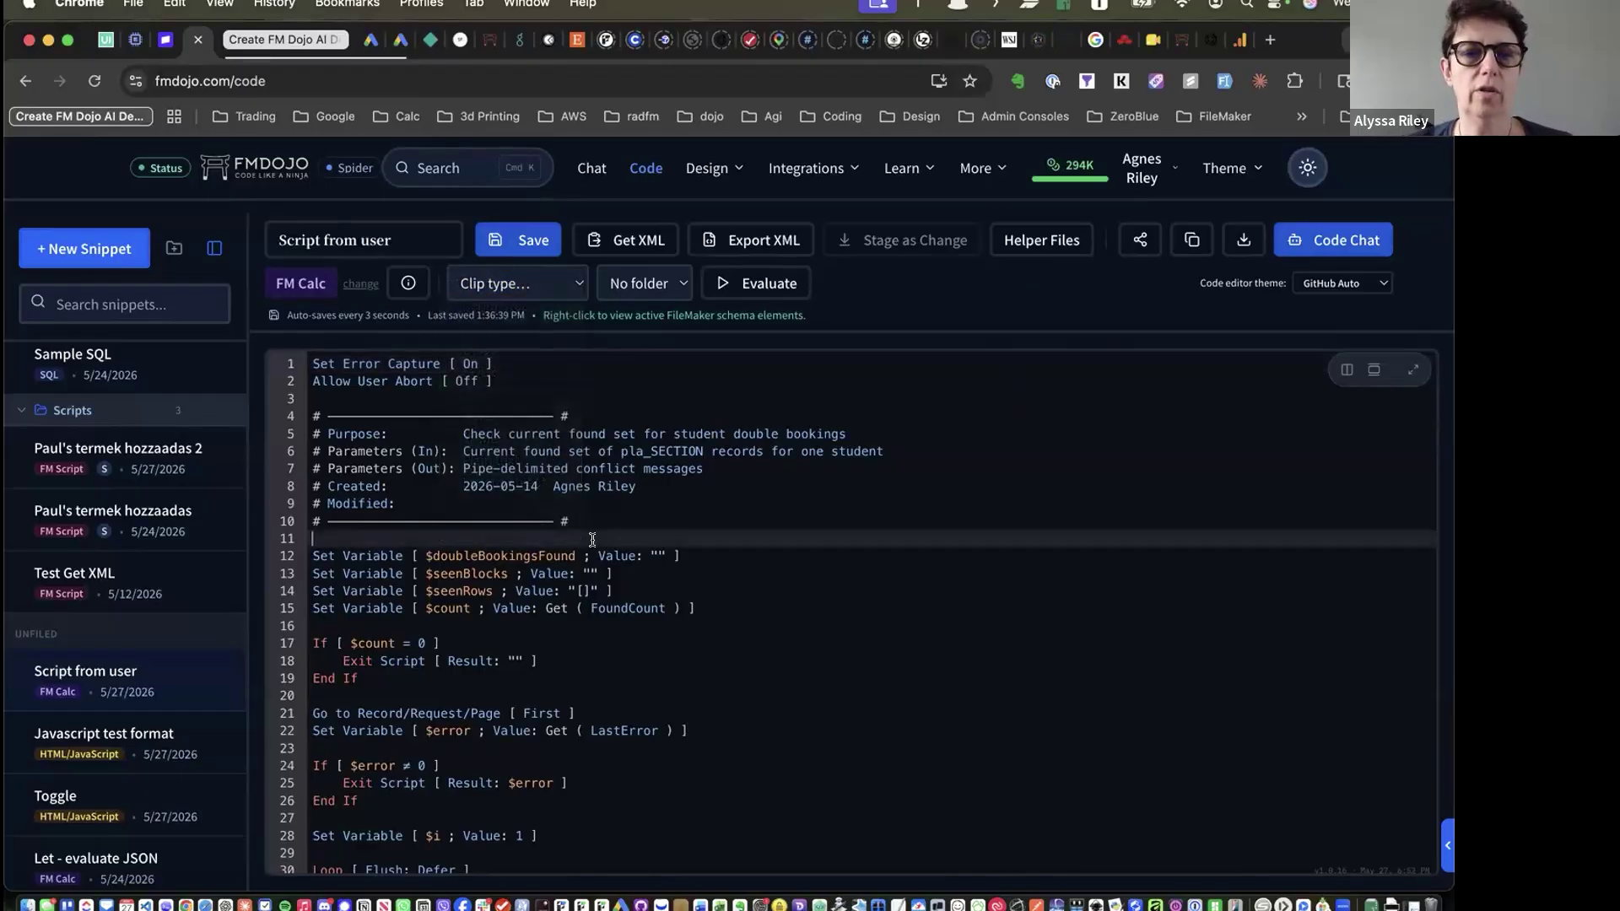
{"action": "scroll", "coordinate": [844, 591], "scroll_direction": "down", "scroll_amount": 15}
{"action": "scroll", "coordinate": [844, 591], "scroll_direction": "up", "scroll_amount": 10}
{"action": "scroll", "coordinate": [1156, 380], "scroll_direction": "up", "scroll_amount": 8}
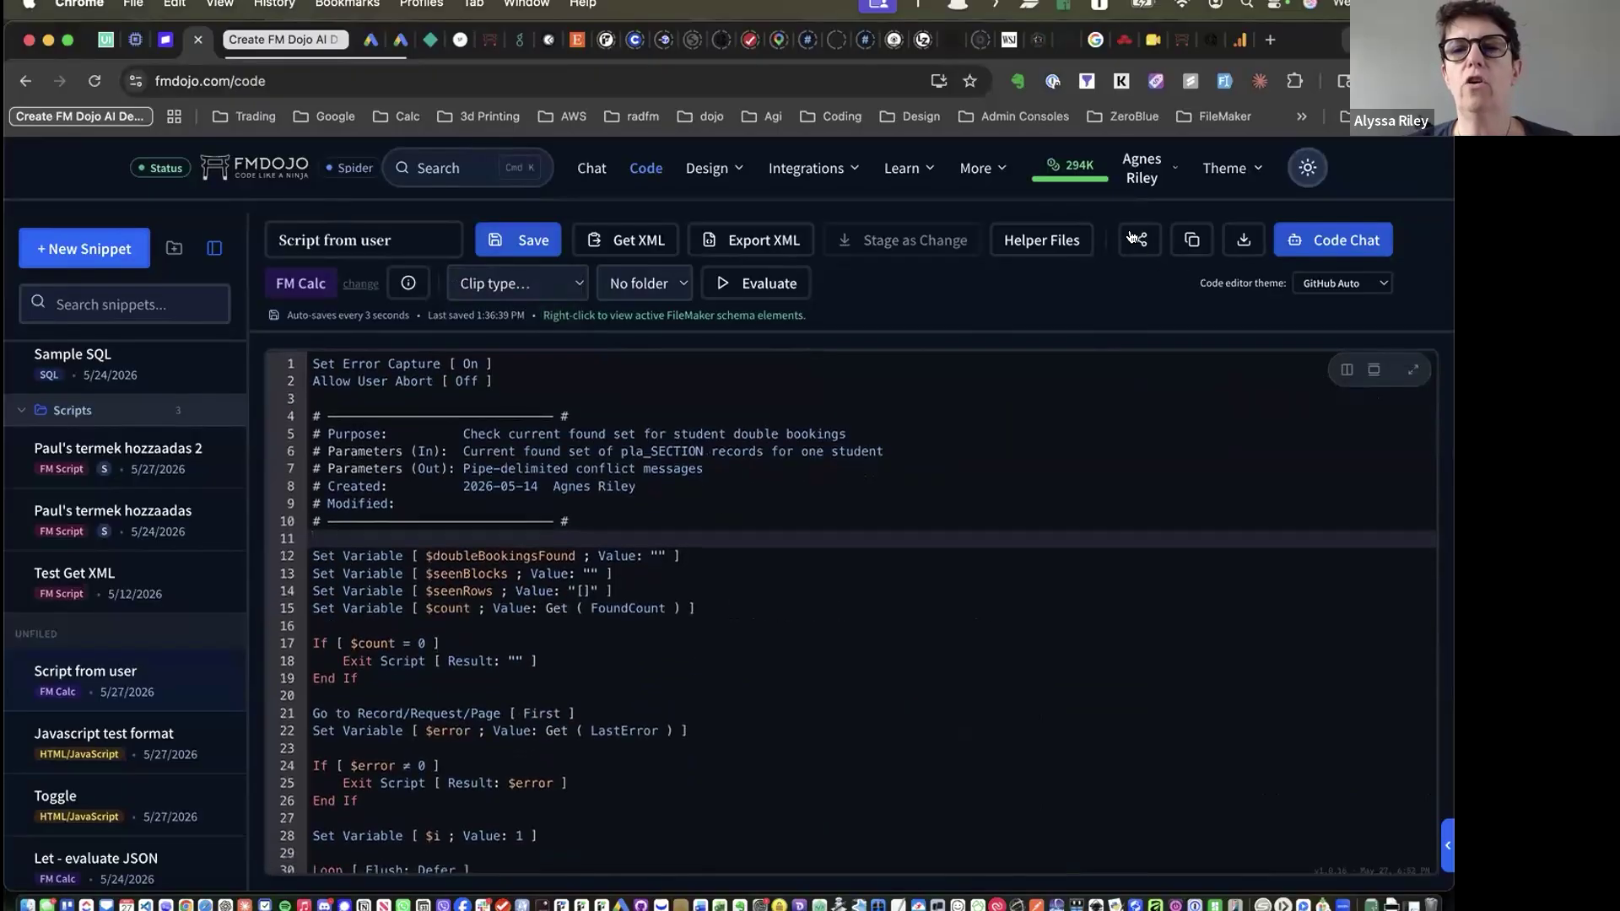
{"action": "left_click", "coordinate": [1133, 238]}
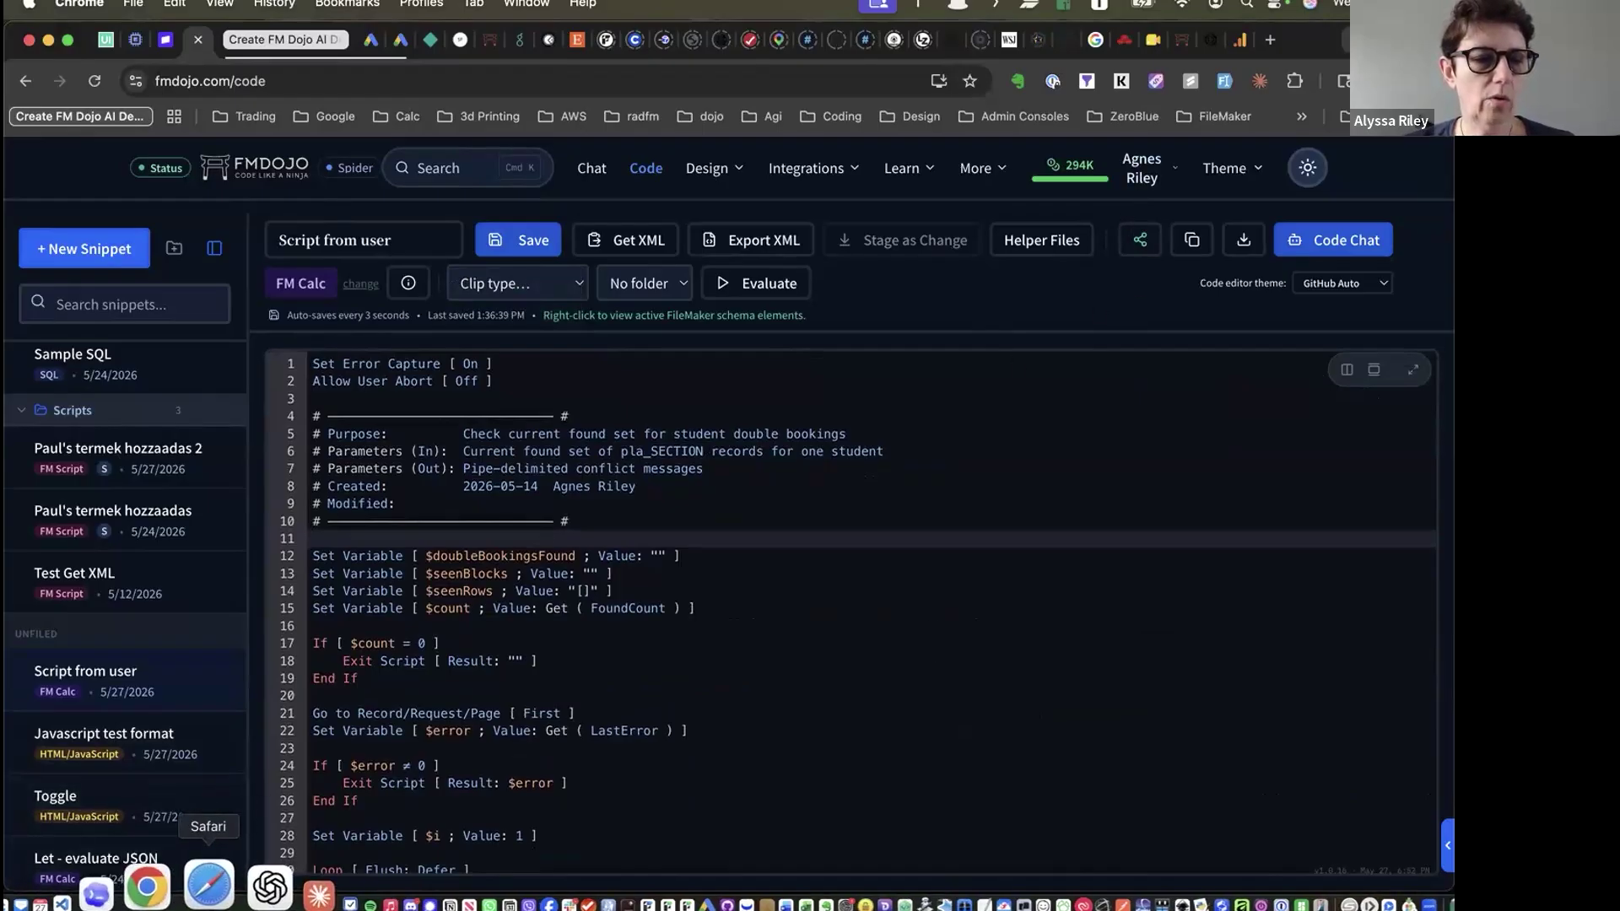
{"action": "left_click", "coordinate": [208, 886]}
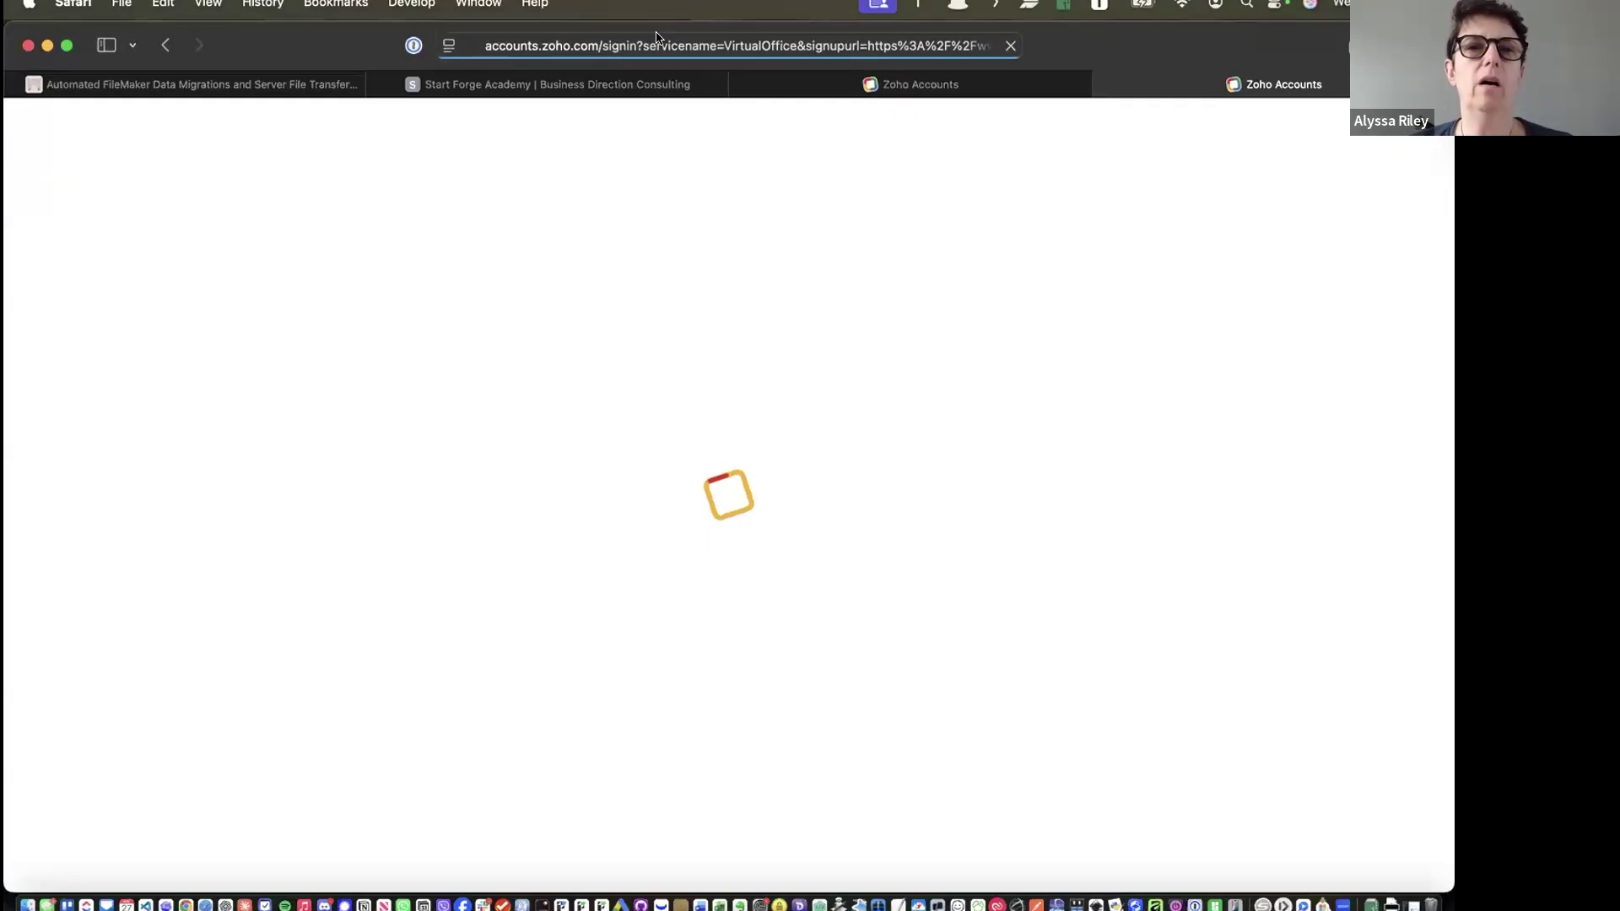
{"action": "left_click", "coordinate": [656, 38]}
{"action": "key", "text": "Return"}
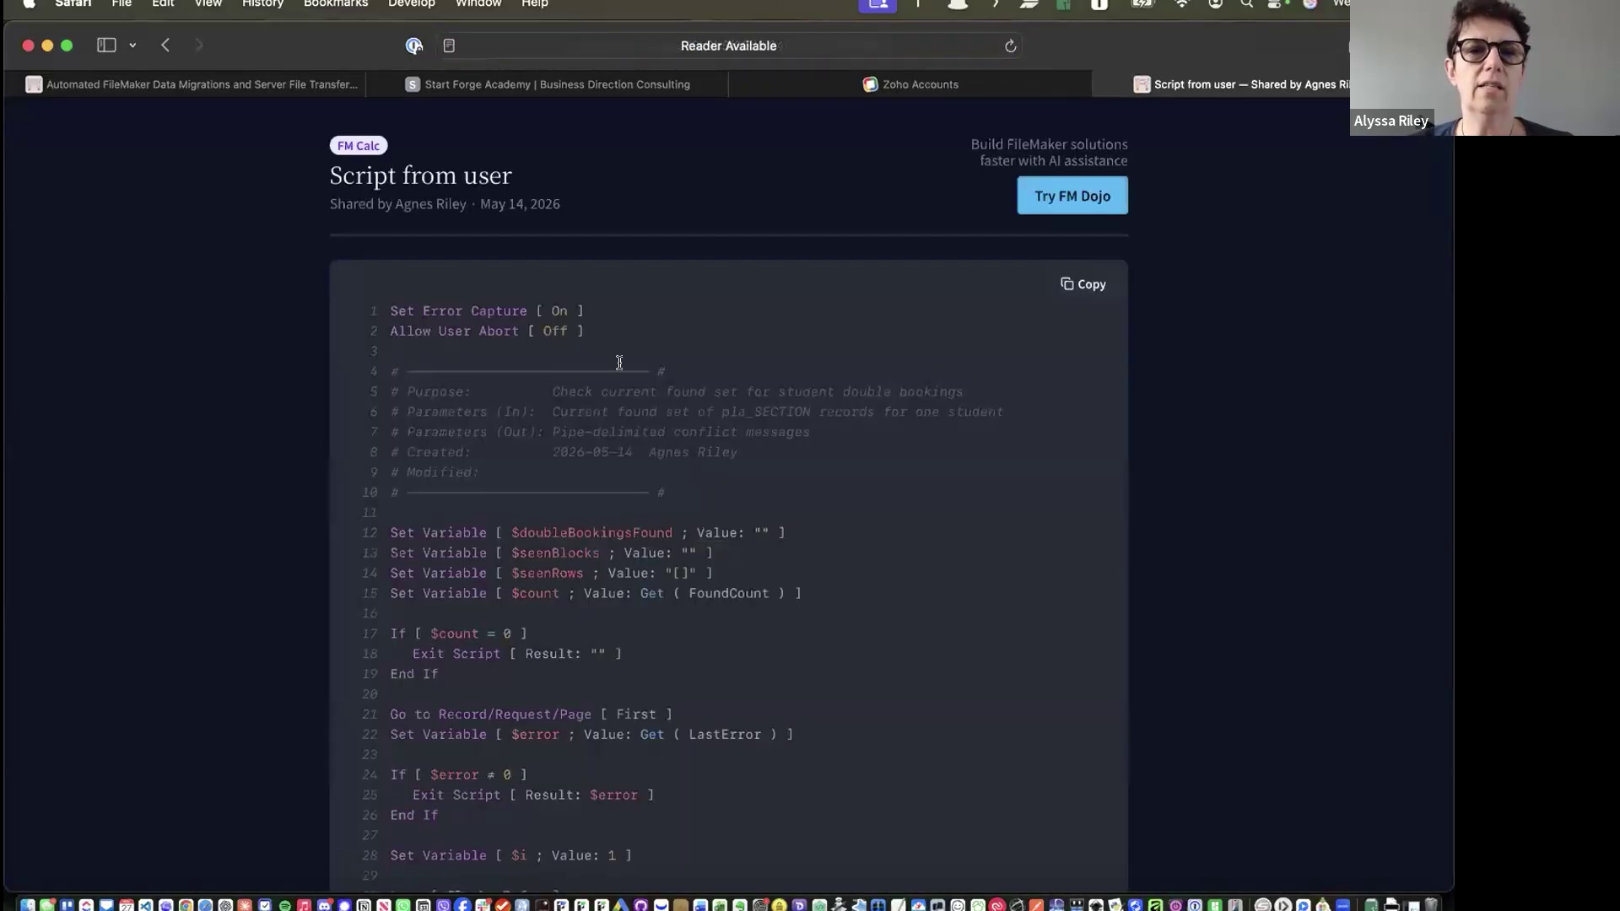
{"action": "scroll", "coordinate": [615, 363], "scroll_direction": "down", "scroll_amount": 4}
{"action": "scroll", "coordinate": [615, 363], "scroll_direction": "down", "scroll_amount": 20}
{"action": "scroll", "coordinate": [615, 364], "scroll_direction": "up", "scroll_amount": 15}
{"action": "scroll", "coordinate": [624, 439], "scroll_direction": "up", "scroll_amount": 6}
{"action": "scroll", "coordinate": [669, 568], "scroll_direction": "right", "scroll_amount": 10}
{"action": "scroll", "coordinate": [670, 576], "scroll_direction": "left", "scroll_amount": 10}
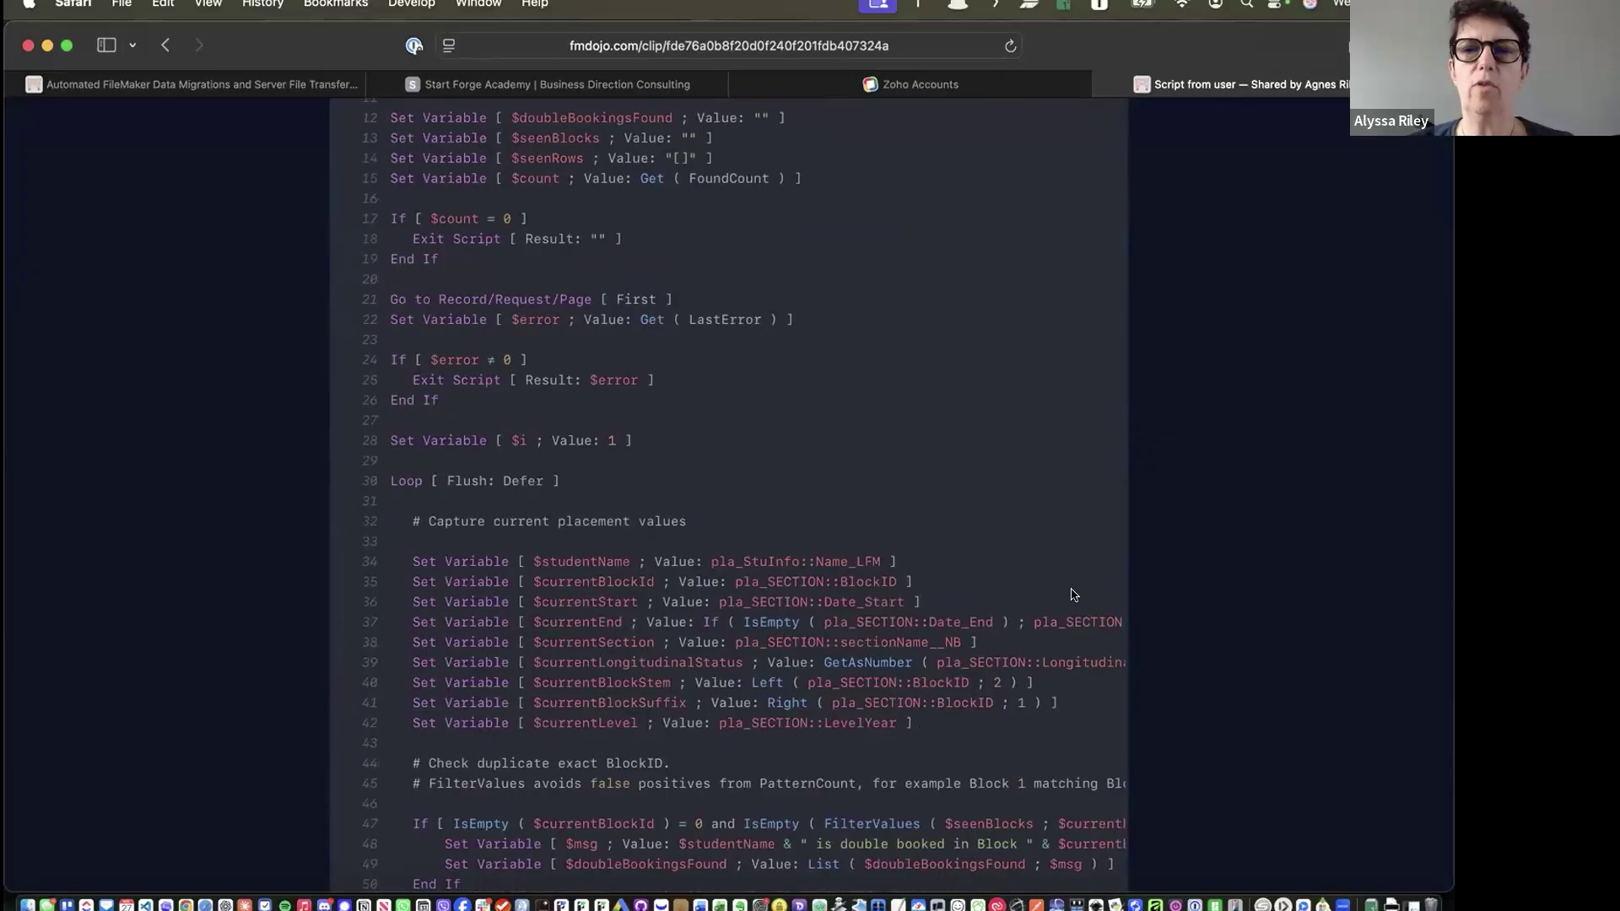
{"action": "scroll", "coordinate": [1076, 595], "scroll_direction": "up", "scroll_amount": 5}
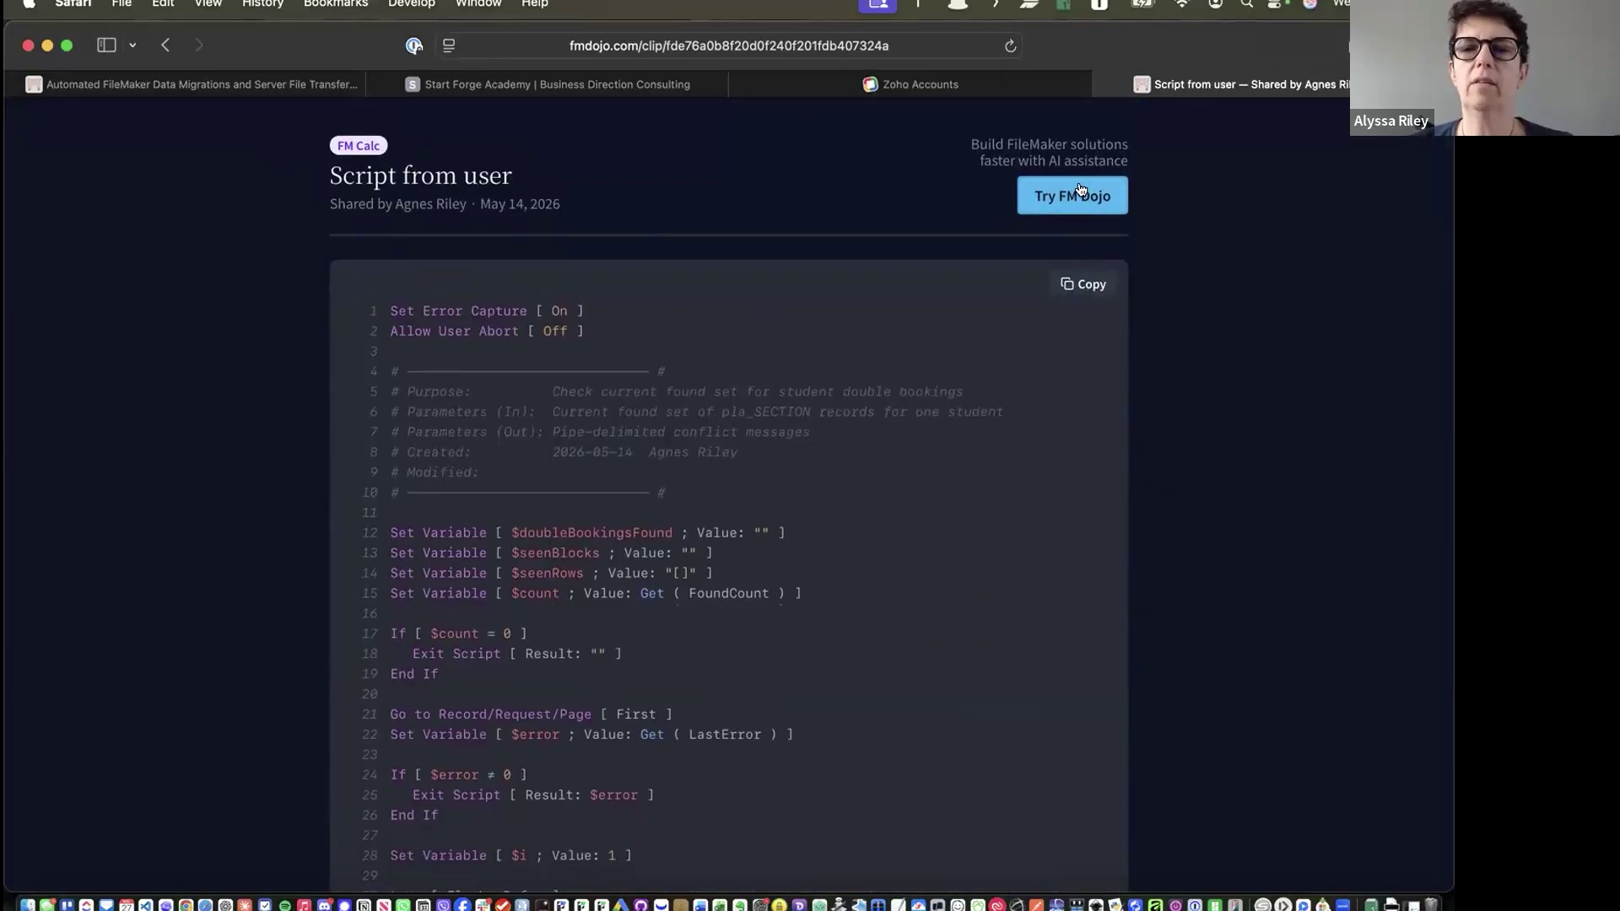
{"action": "scroll", "coordinate": [1206, 548], "scroll_direction": "down", "scroll_amount": 20}
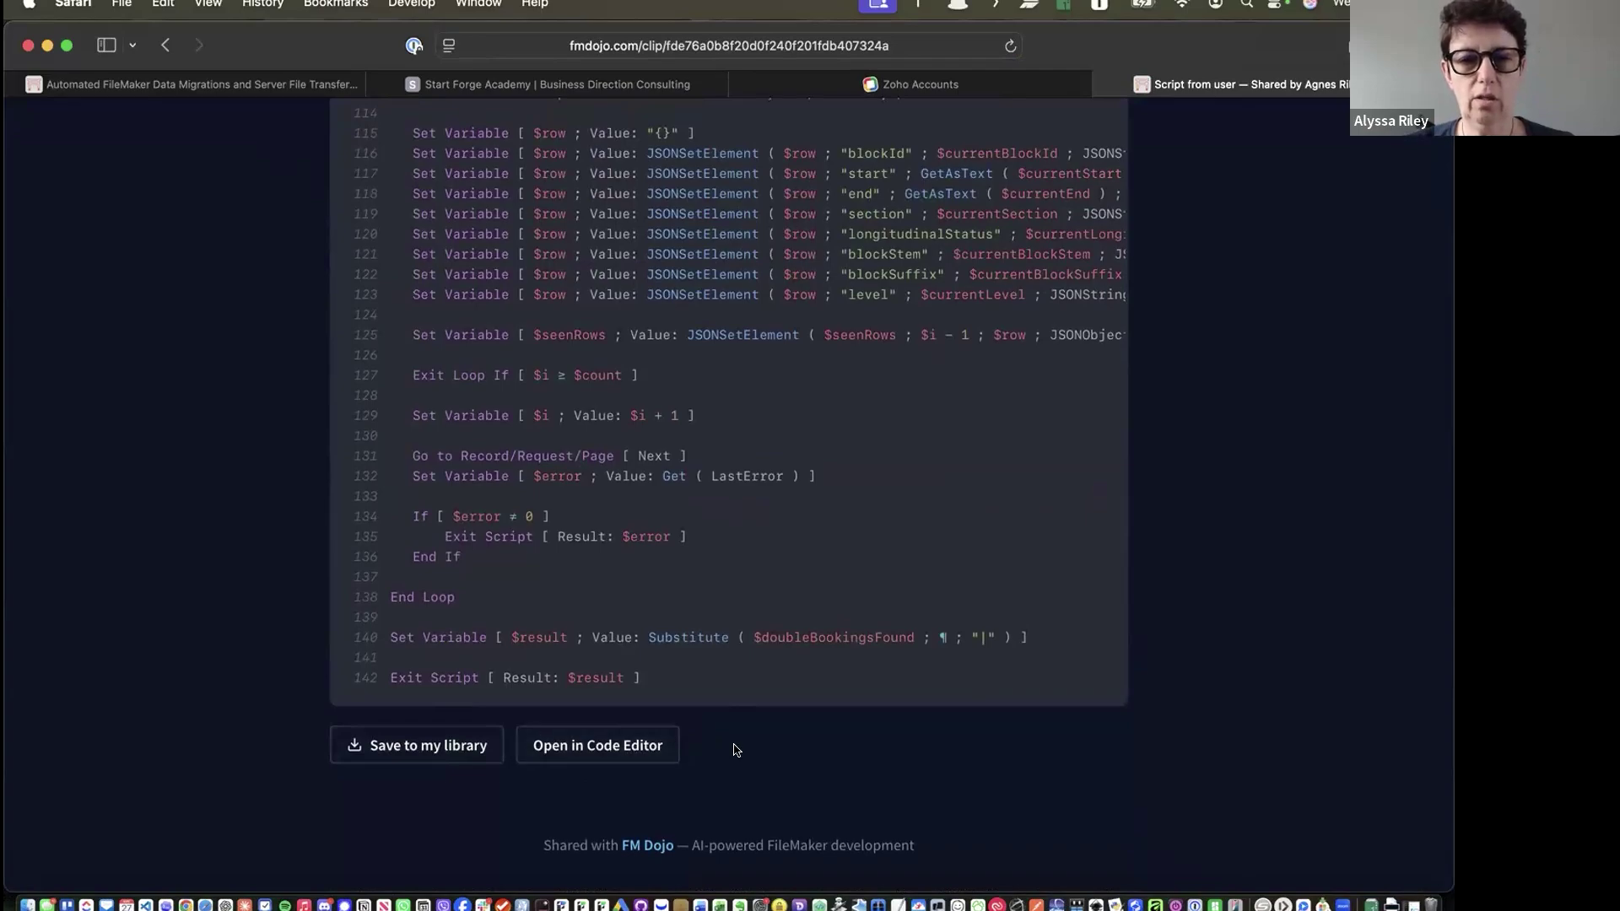
{"action": "scroll", "coordinate": [734, 749], "scroll_direction": "up", "scroll_amount": 20}
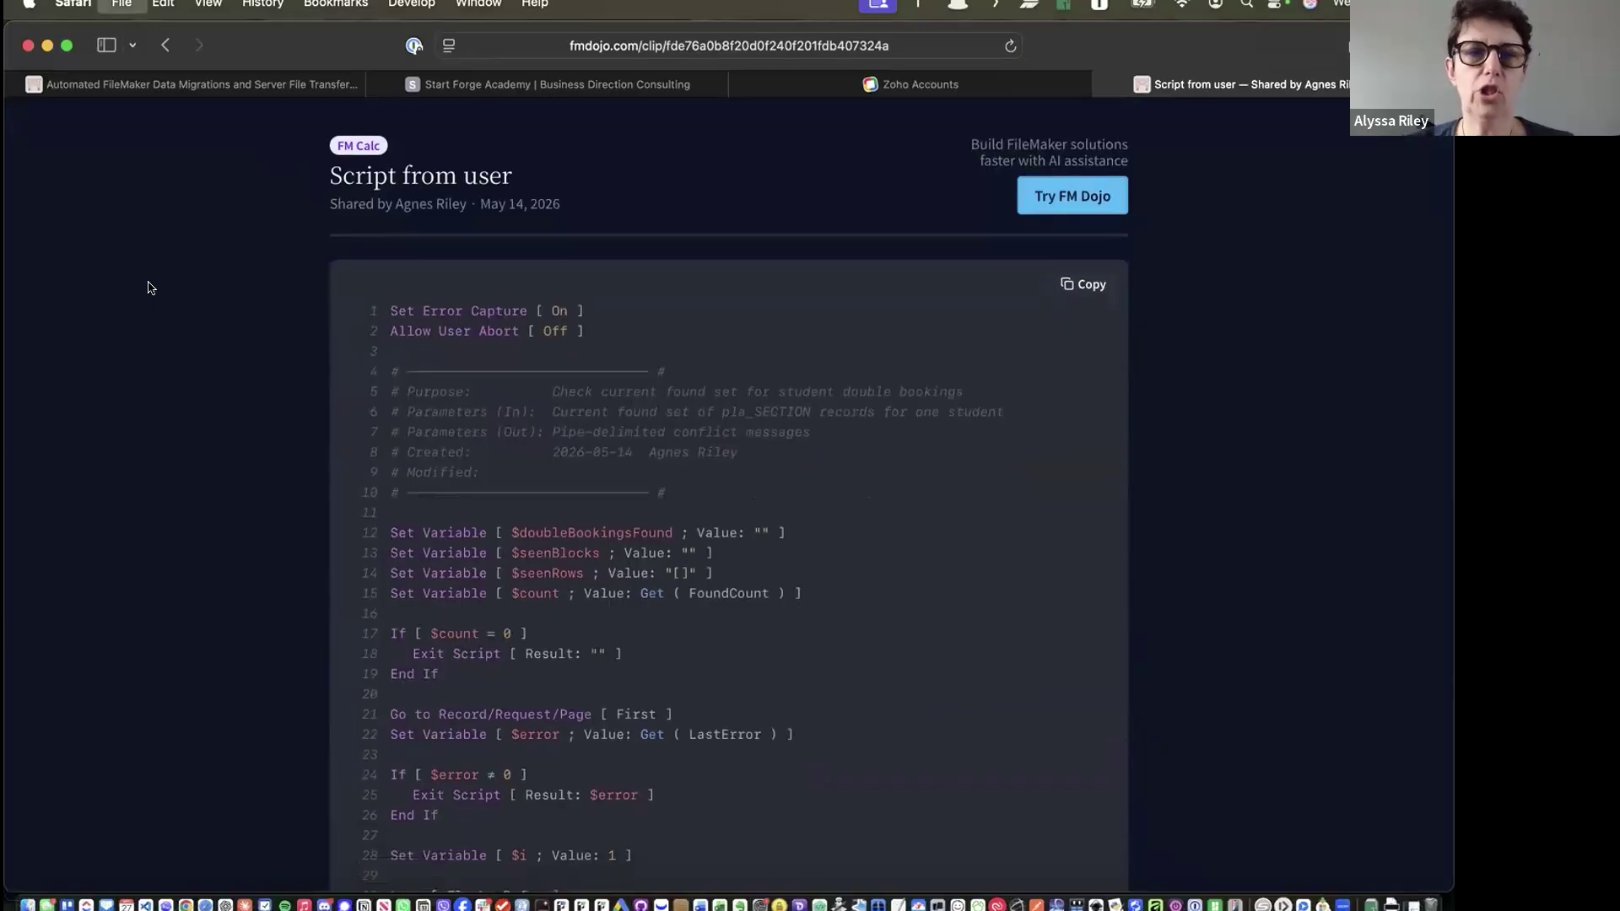
{"action": "key", "text": "super+w"}
{"action": "key", "text": "super+Tab"}
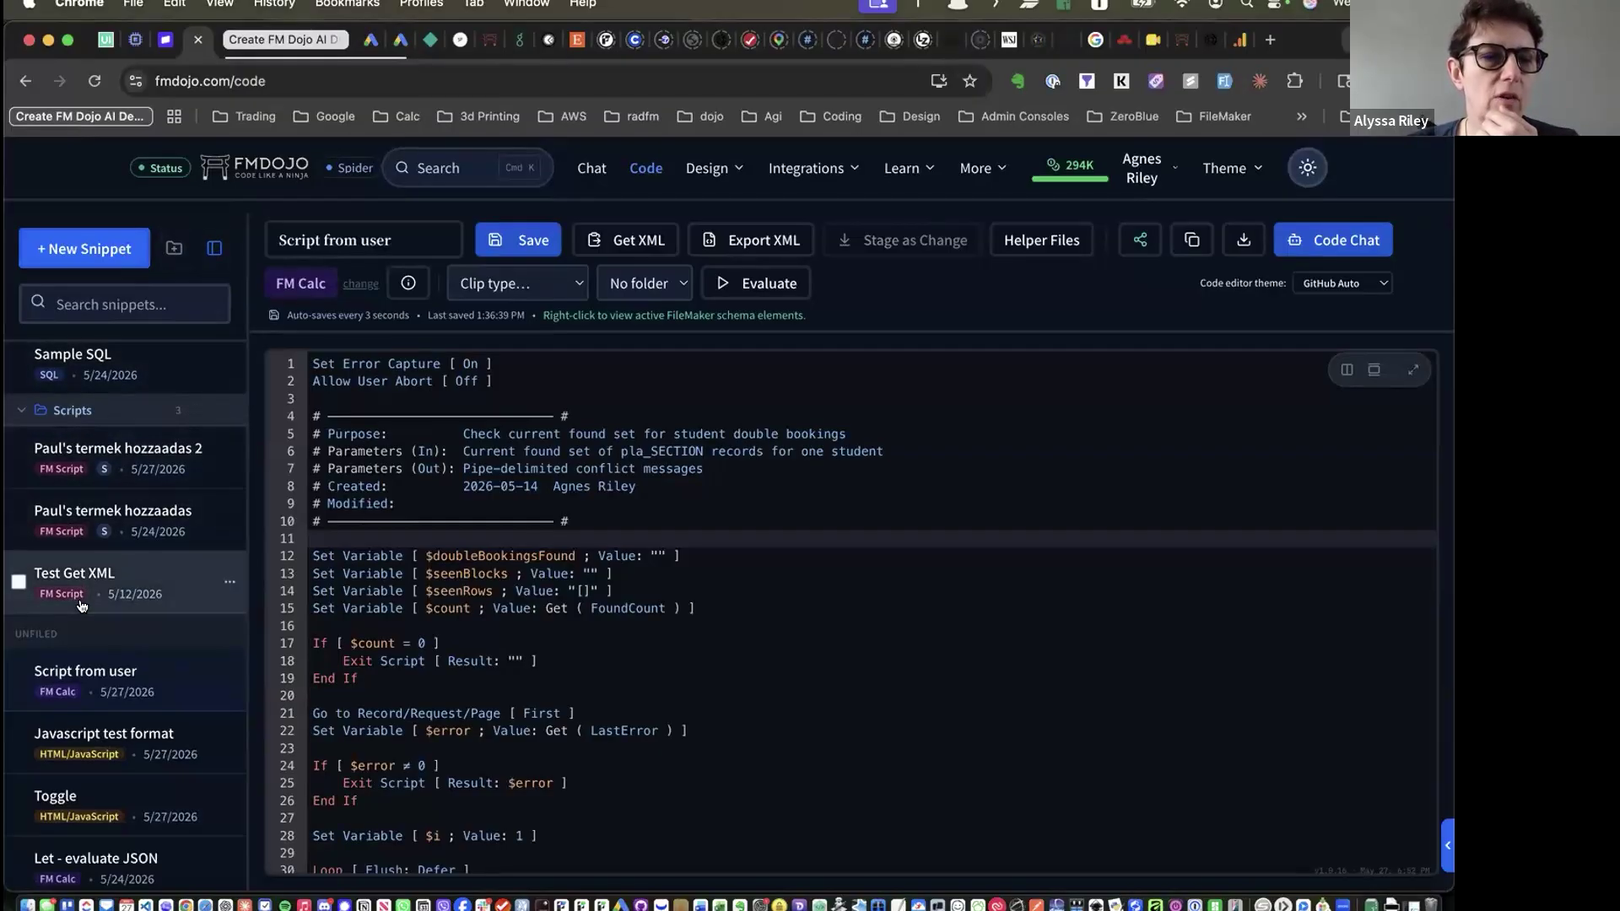
Open the context menu for the termek hozzaadas 2 snippet in the sidebar
{"action": "scroll", "coordinate": [131, 707], "scroll_direction": "down", "scroll_amount": 6}
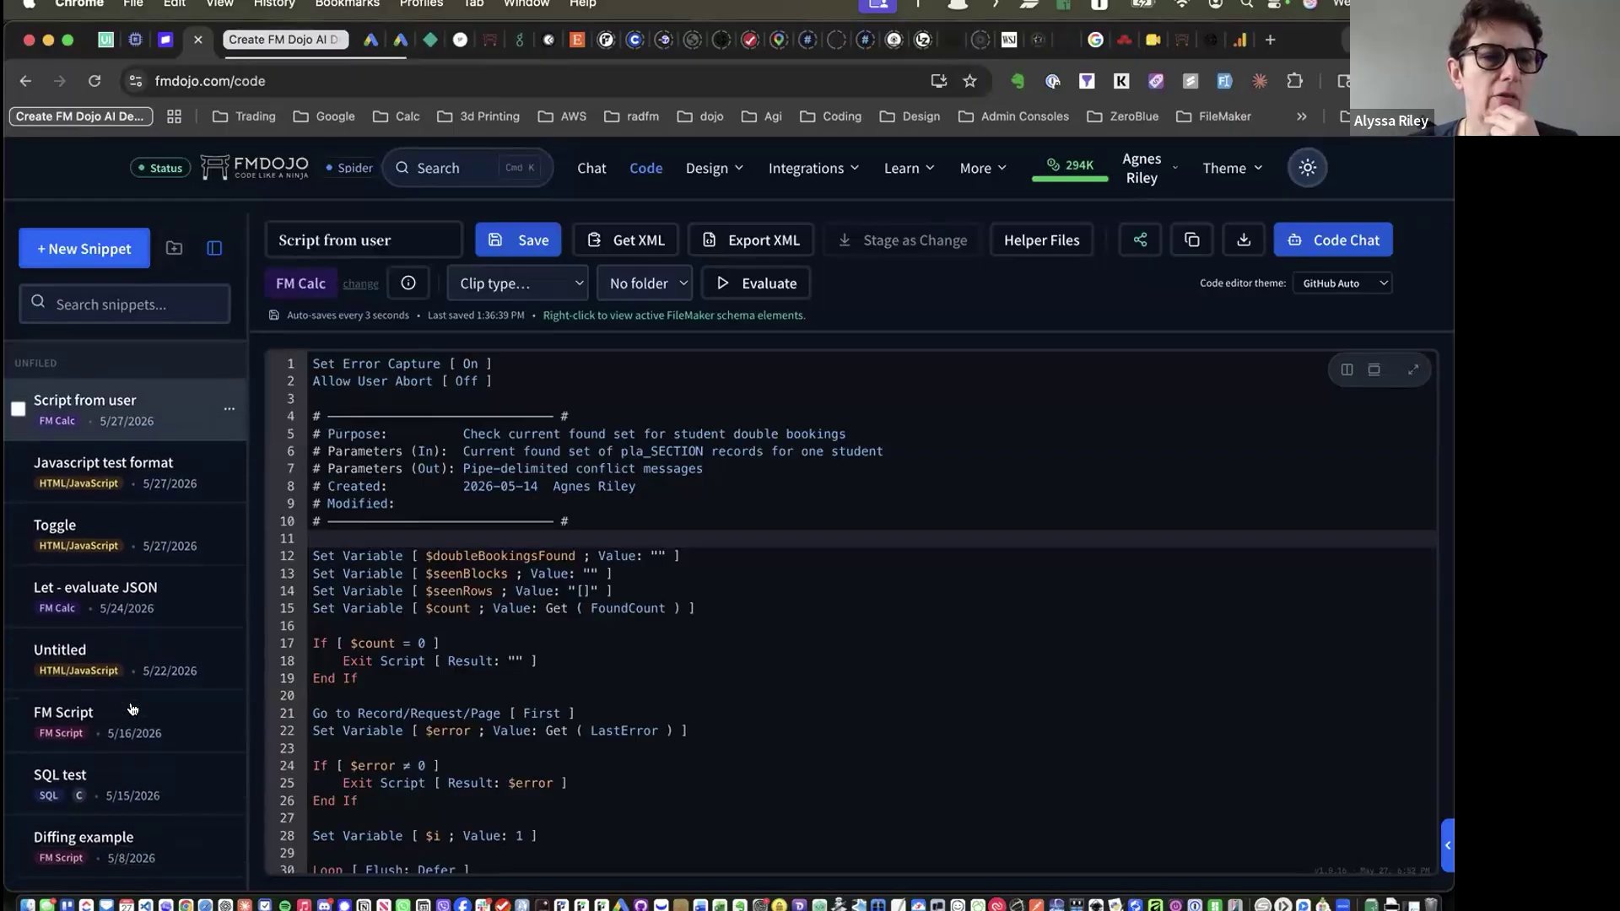
{"action": "scroll", "coordinate": [131, 707], "scroll_direction": "up", "scroll_amount": 6}
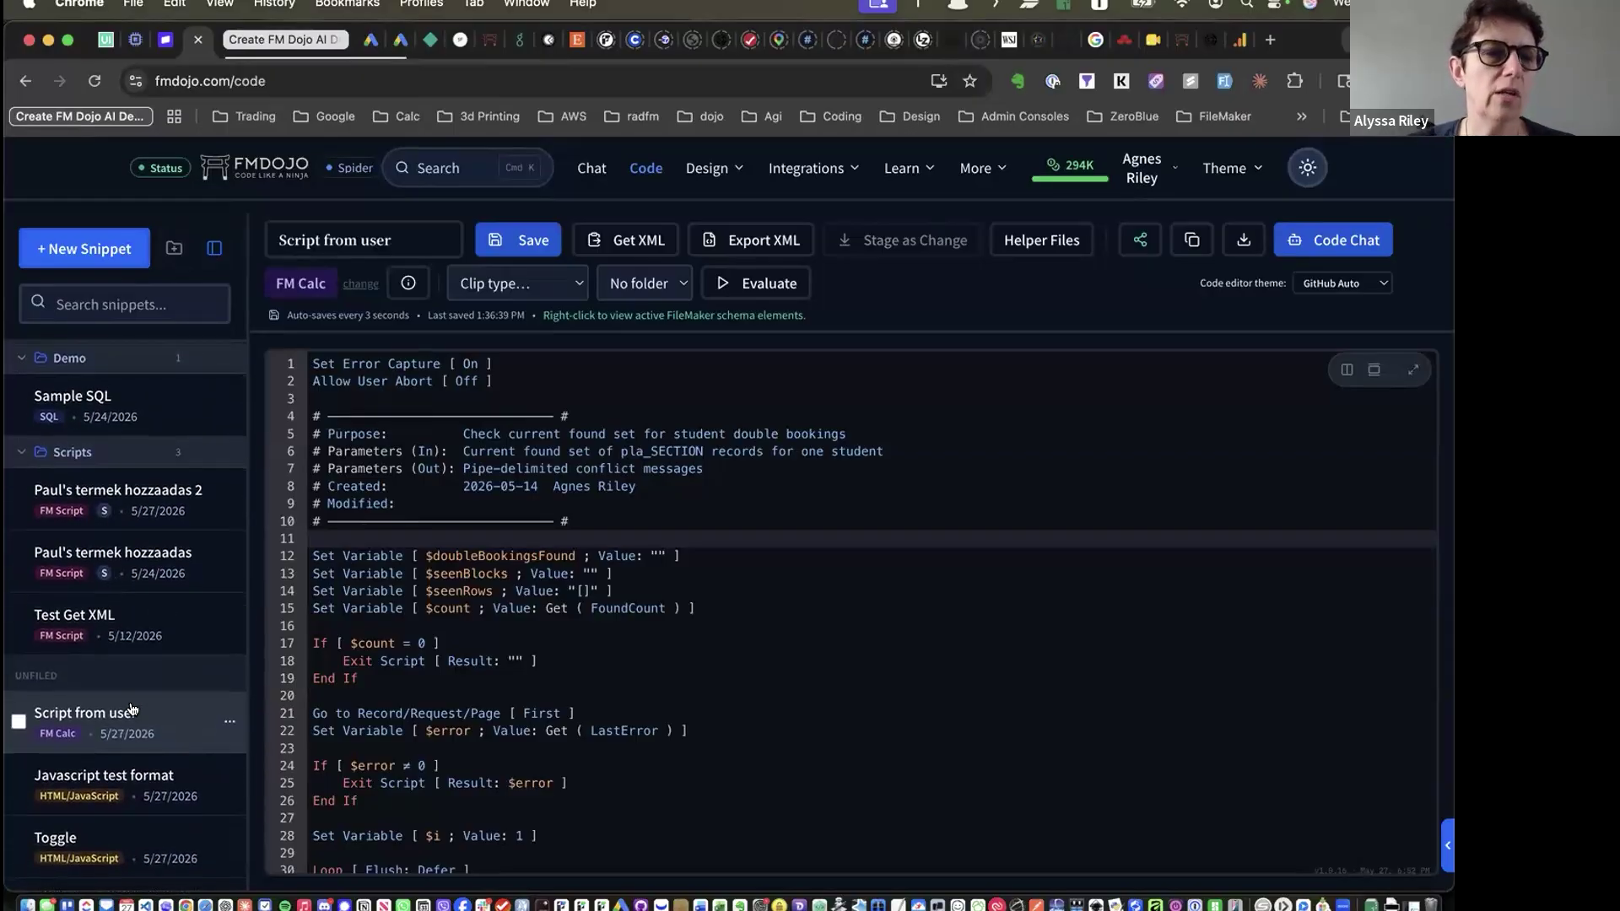
{"action": "right_click", "coordinate": [228, 498]}
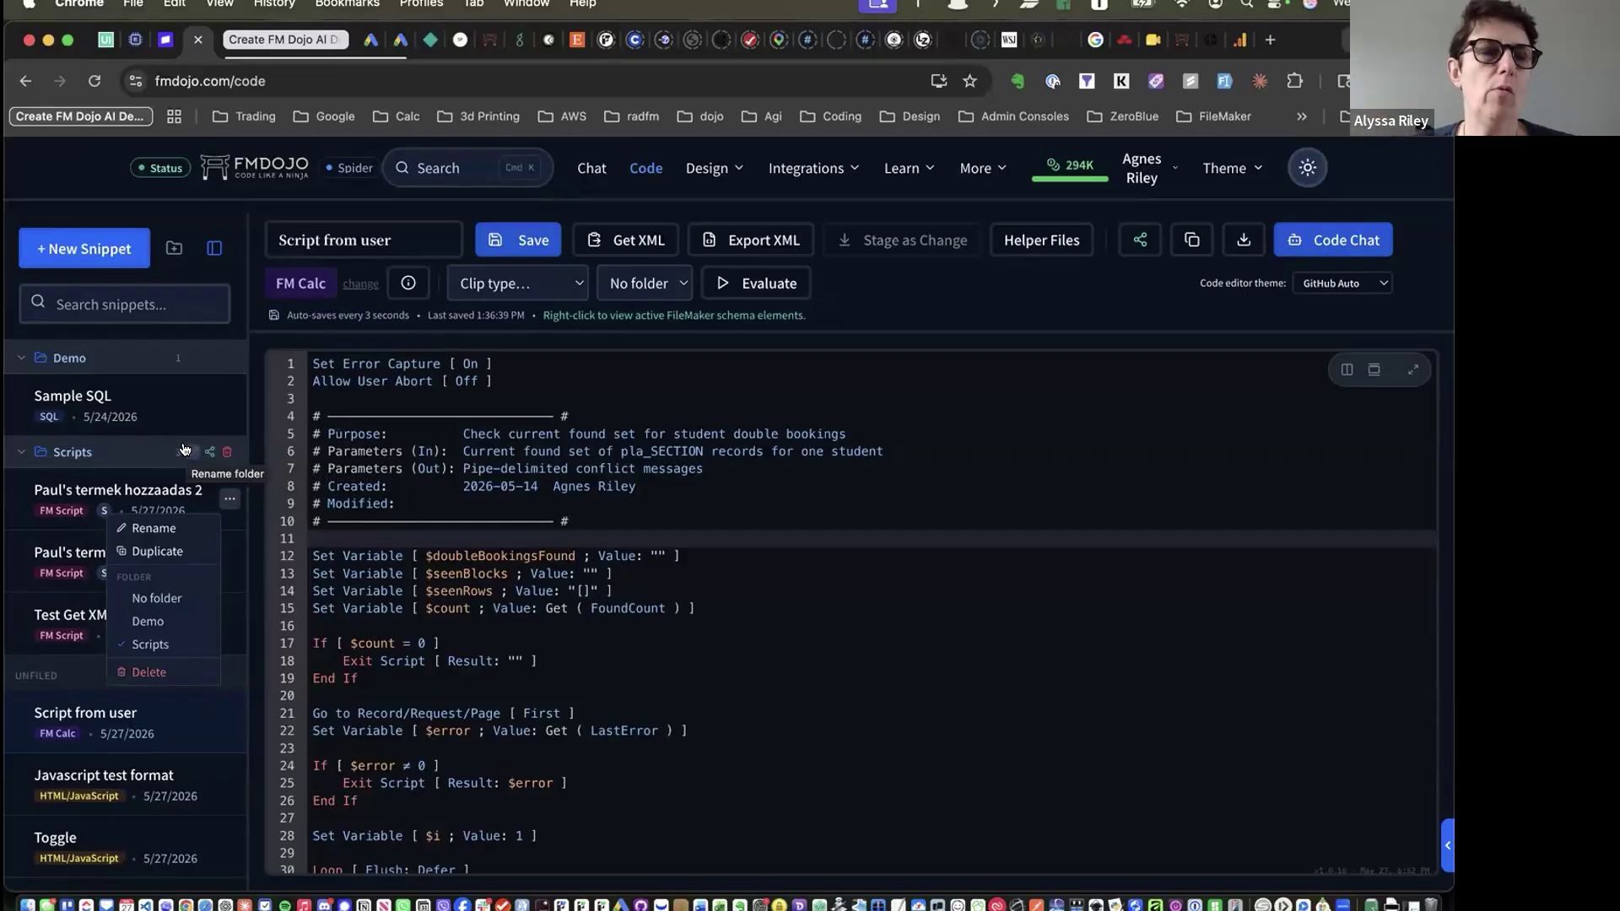
Close the snippet options menu
{"action": "left_click", "coordinate": [239, 326]}
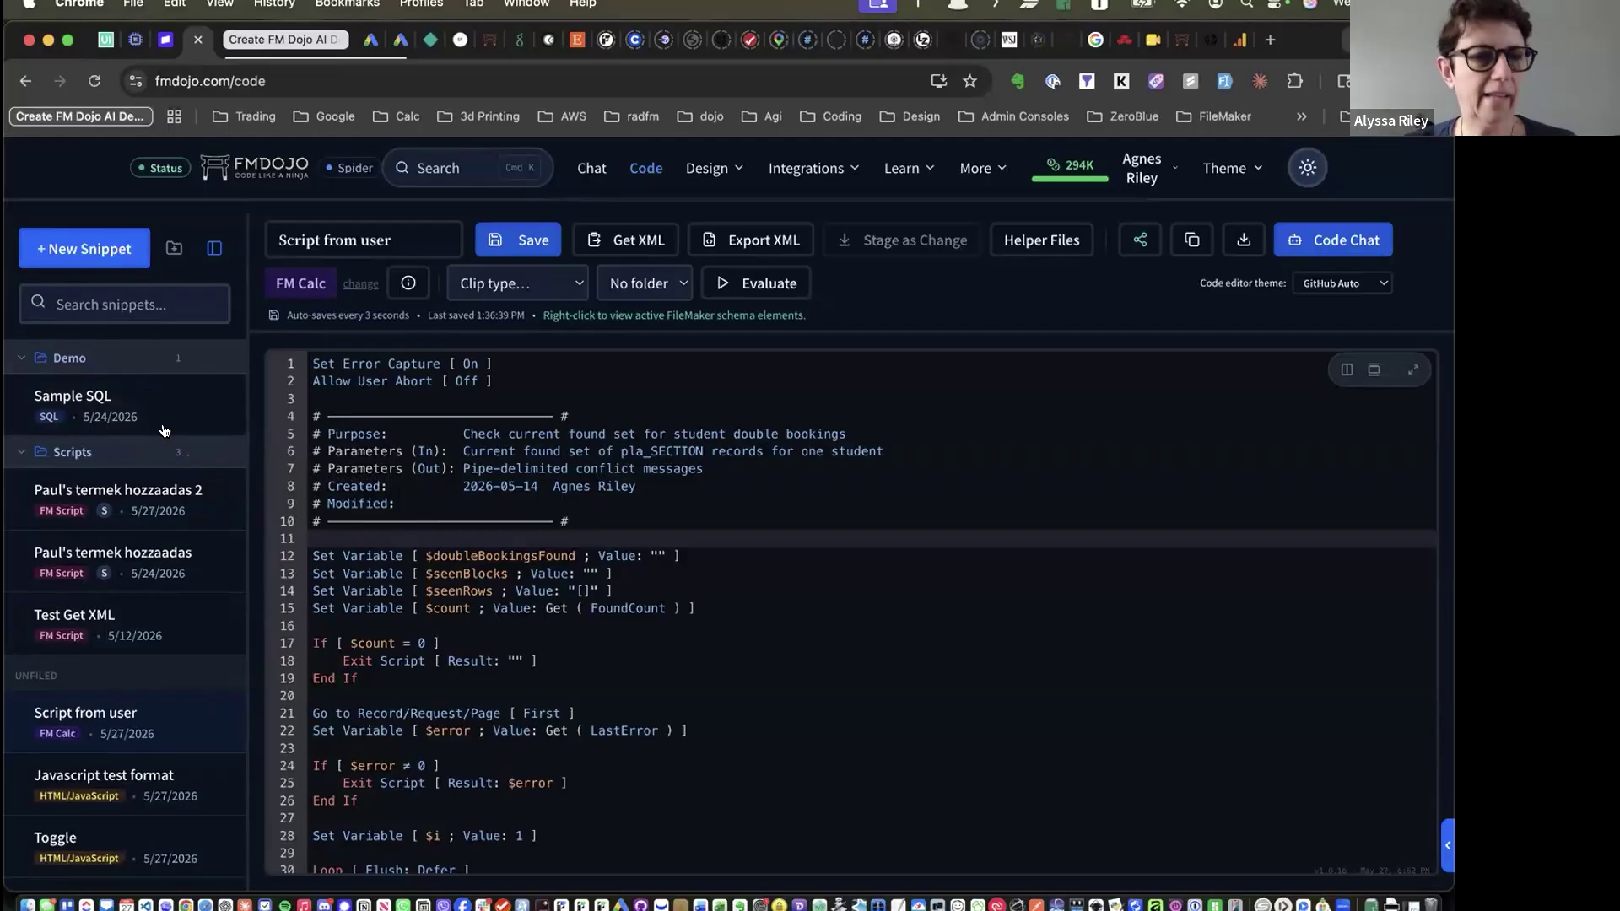
{"action": "scroll", "coordinate": [127, 523], "scroll_direction": "down", "scroll_amount": 3}
{"action": "scroll", "coordinate": [144, 380], "scroll_direction": "up", "scroll_amount": 3}
Filter the snippet list with 'sa', then clear the search to show all snippets
{"action": "left_click", "coordinate": [152, 306]}
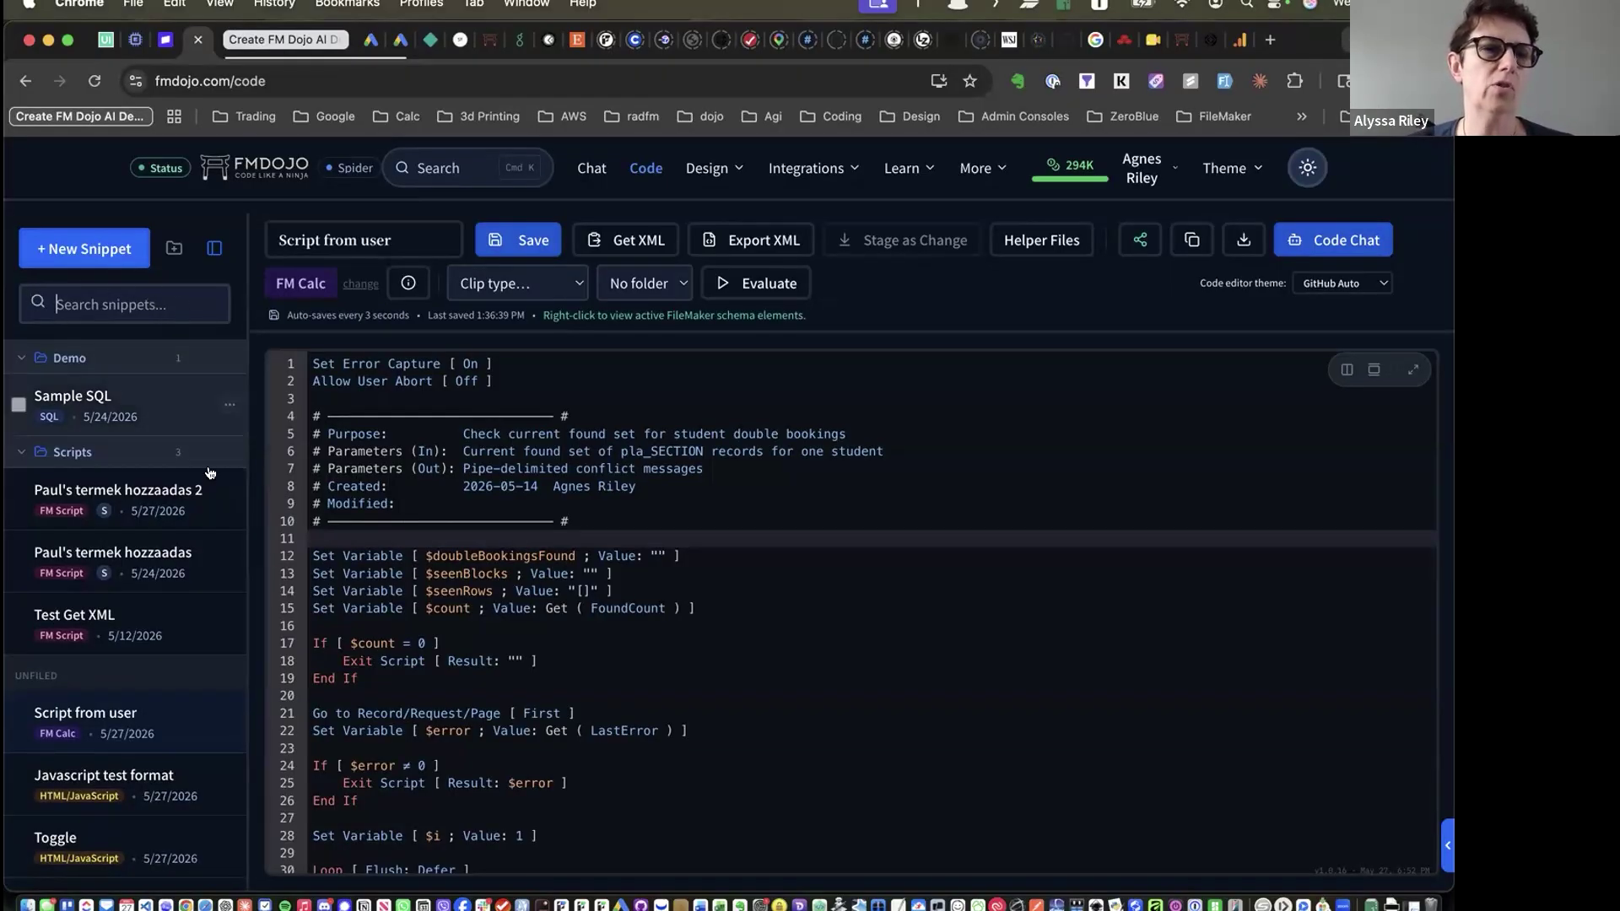
{"action": "type", "text": "sa"}
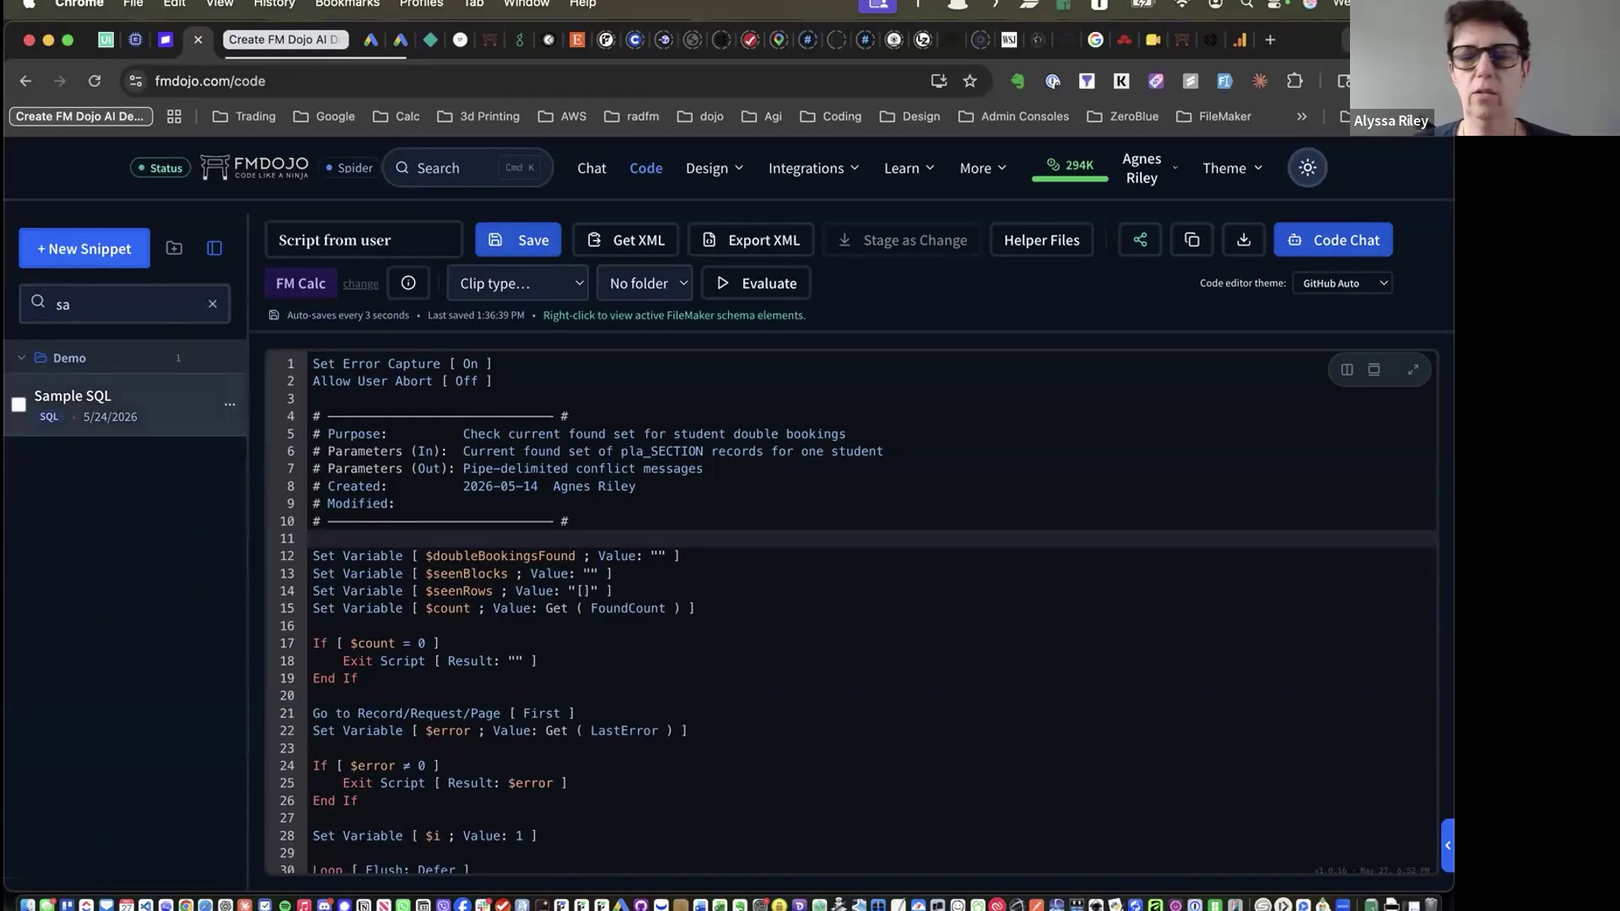
{"action": "key", "text": "BackSpace"}
{"action": "key", "text": "BackSpace"}
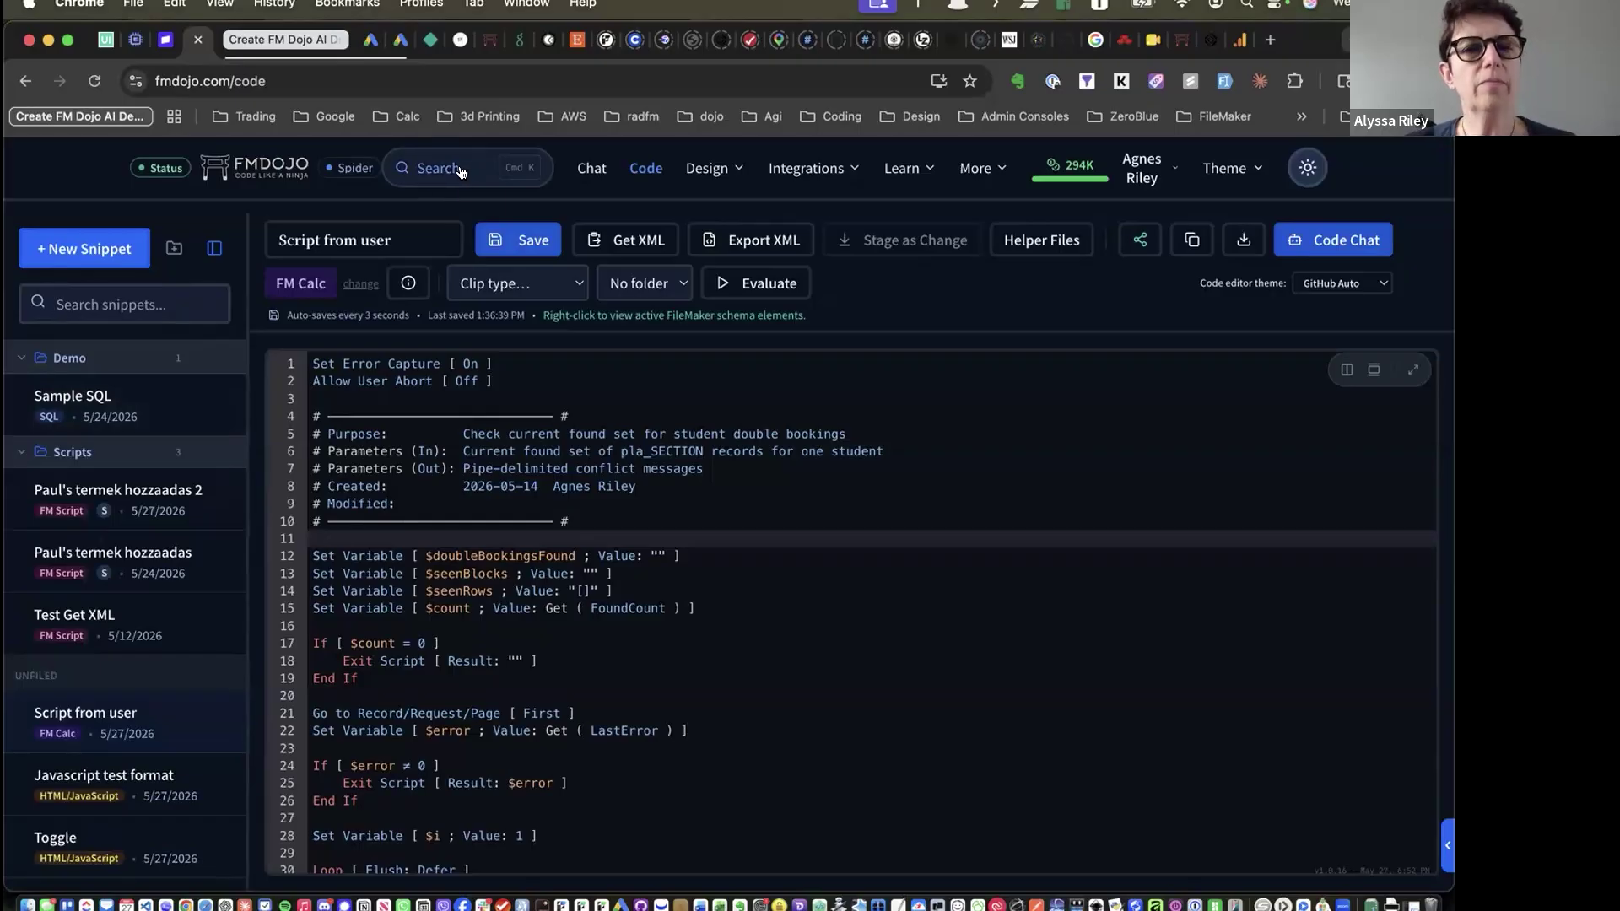
Try the site-wide search, then open the More menu listing Docs, Blog, Community and others
{"action": "left_click", "coordinate": [461, 171]}
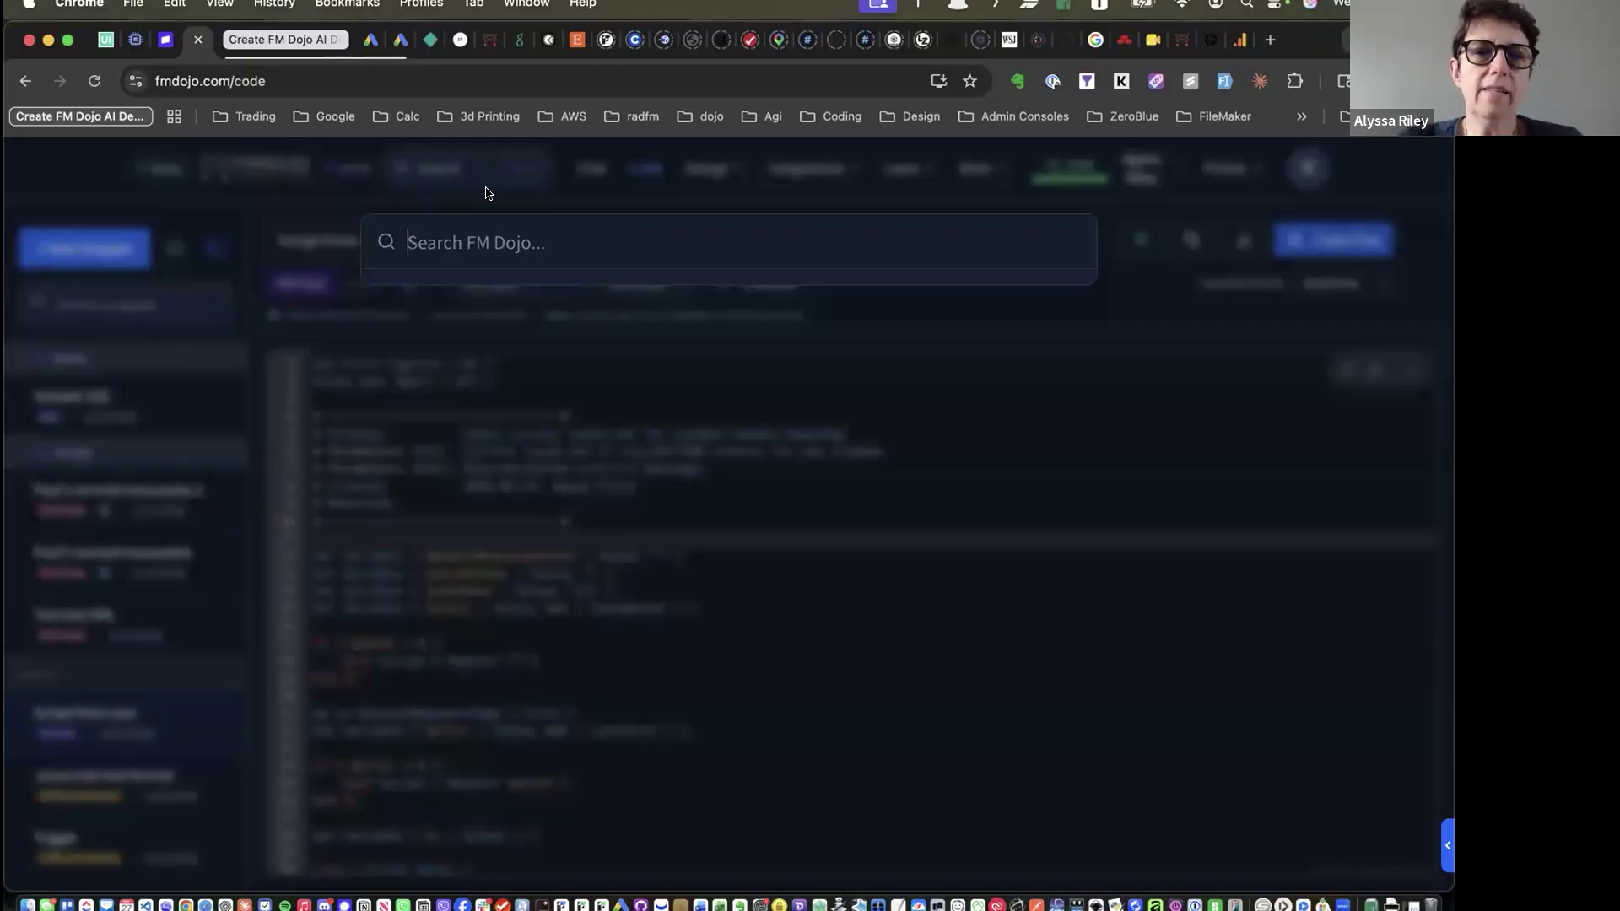
{"action": "left_click", "coordinate": [1306, 179]}
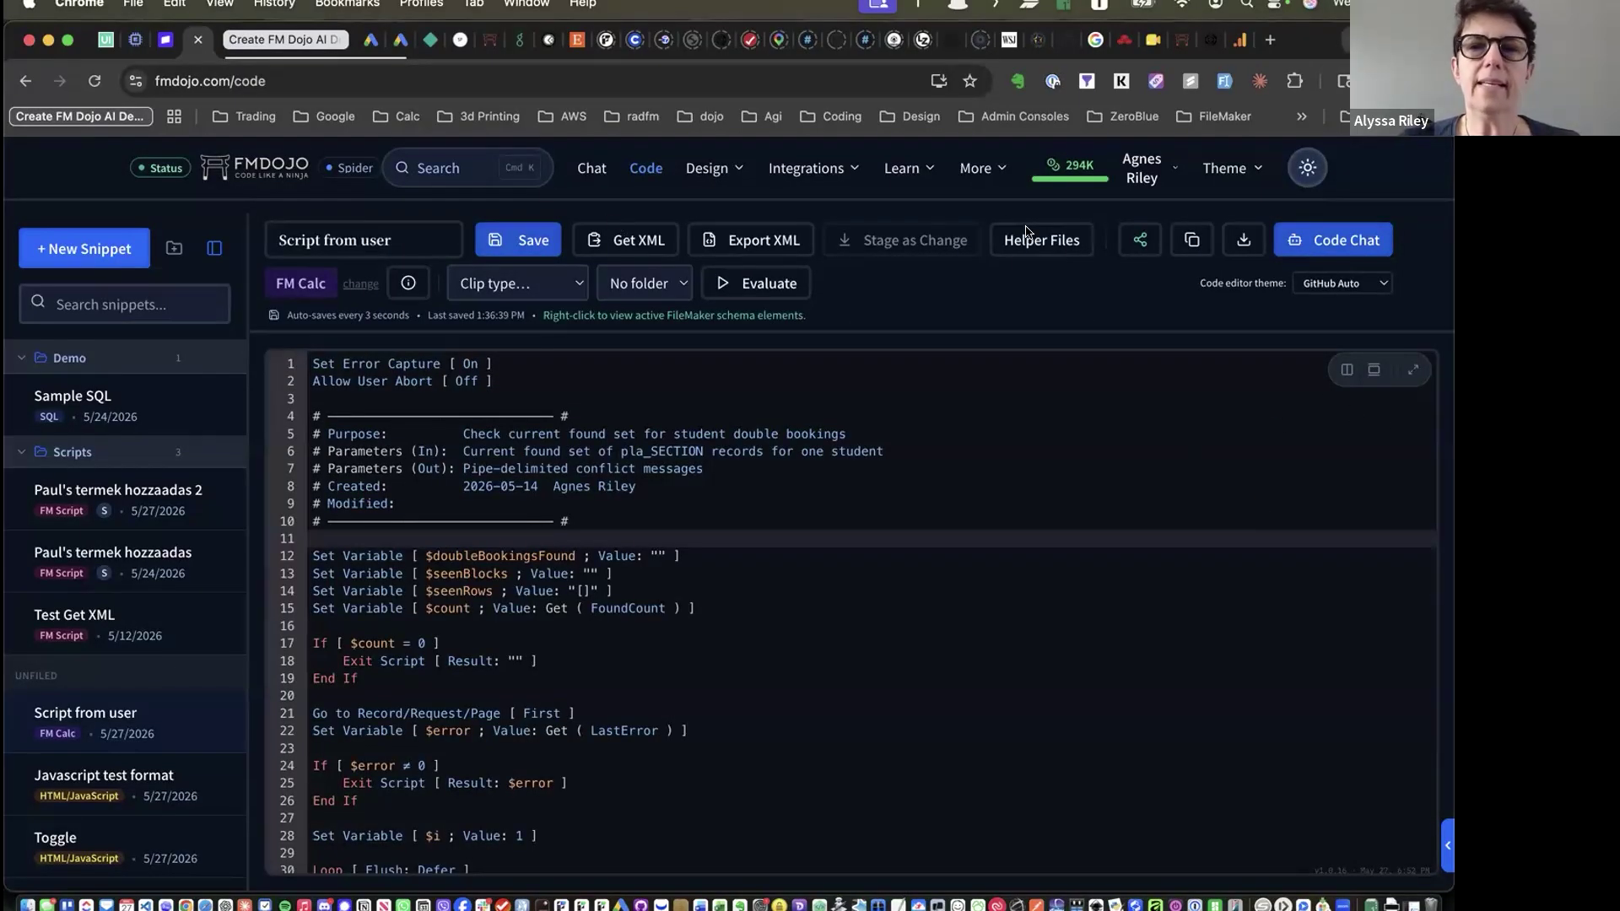
{"action": "left_click", "coordinate": [979, 172]}
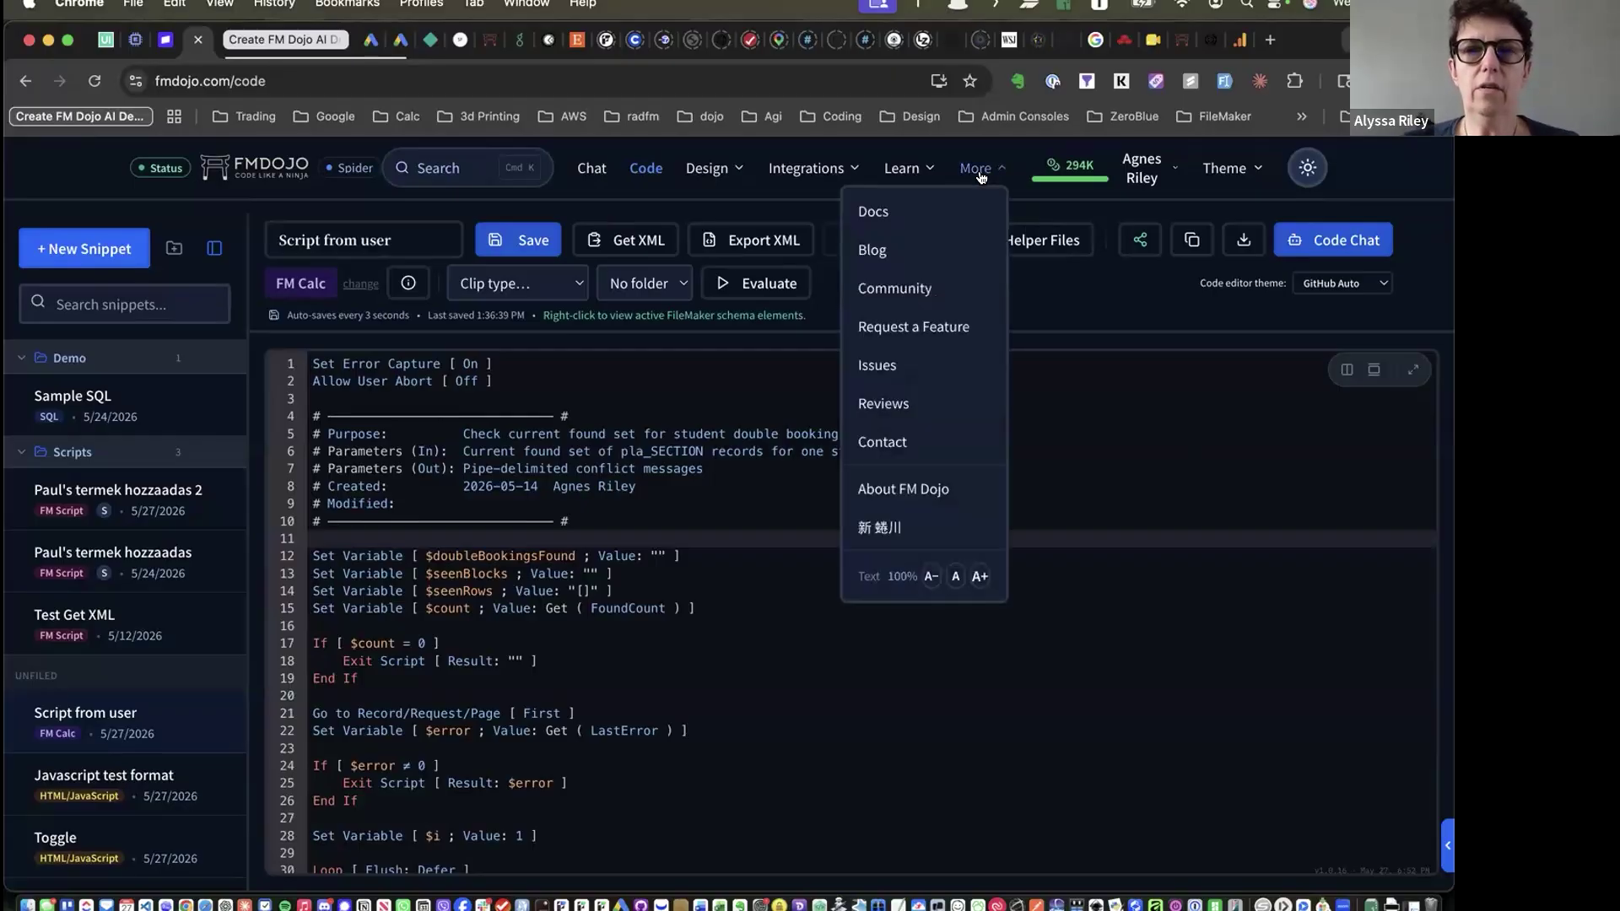
Open the User Guide's Getting Started page and skim it
{"action": "left_click", "coordinate": [888, 208]}
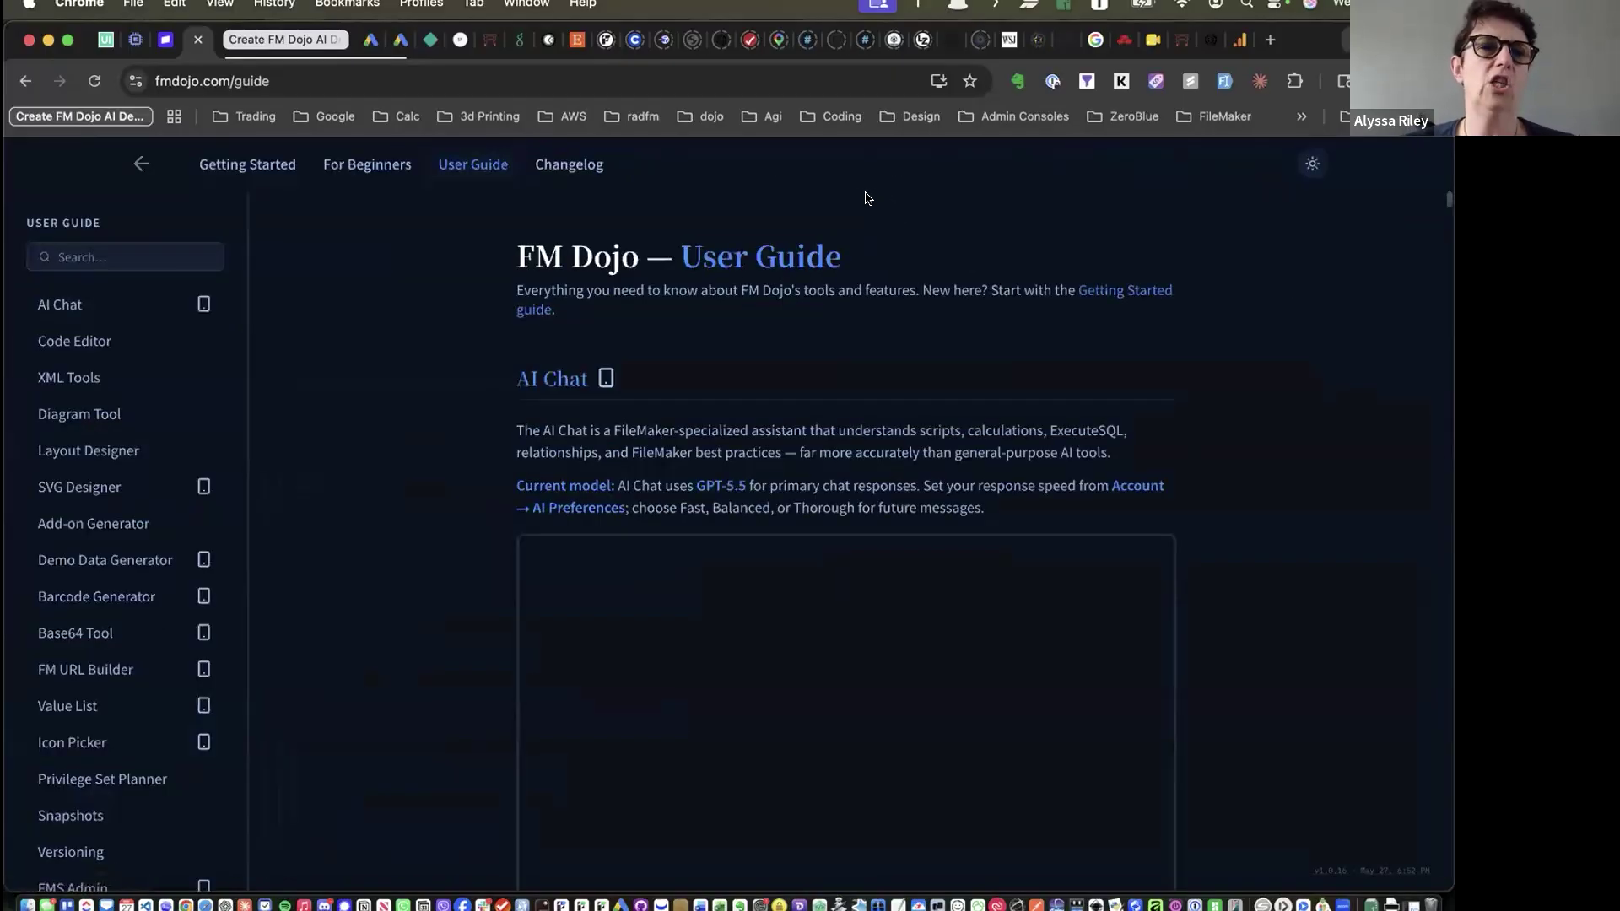
{"action": "left_click", "coordinate": [261, 167]}
{"action": "scroll", "coordinate": [267, 414], "scroll_direction": "down", "scroll_amount": 15}
{"action": "scroll", "coordinate": [266, 414], "scroll_direction": "up", "scroll_amount": 15}
Read through the For Beginners guide
{"action": "left_click", "coordinate": [362, 173]}
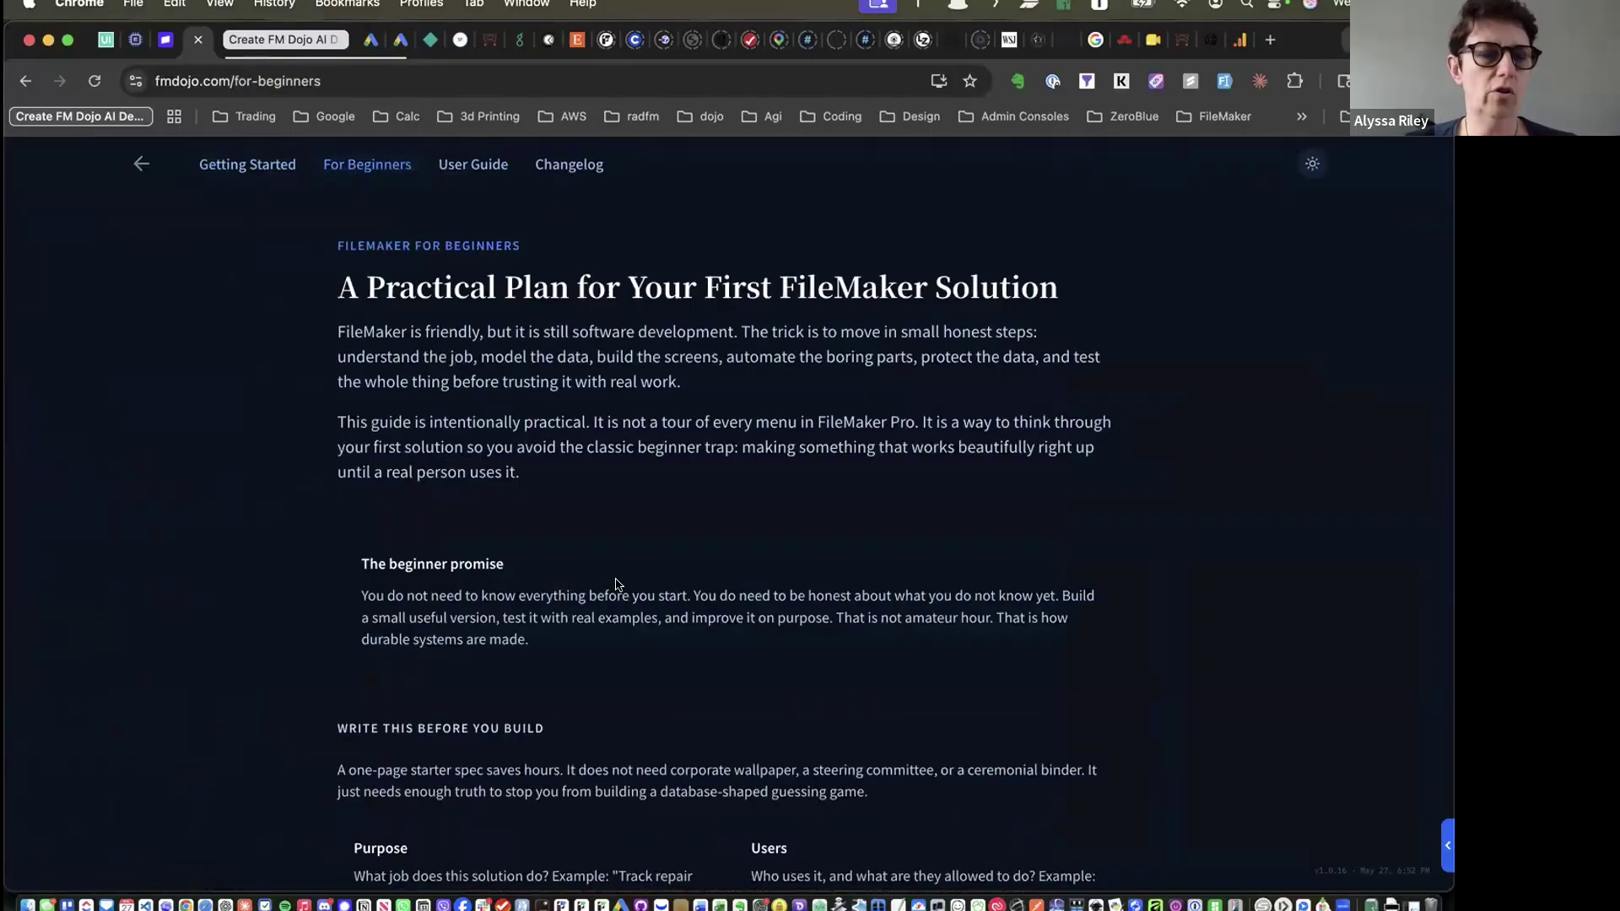
{"action": "scroll", "coordinate": [617, 584], "scroll_direction": "down", "scroll_amount": 1}
{"action": "scroll", "coordinate": [617, 584], "scroll_direction": "down", "scroll_amount": 20}
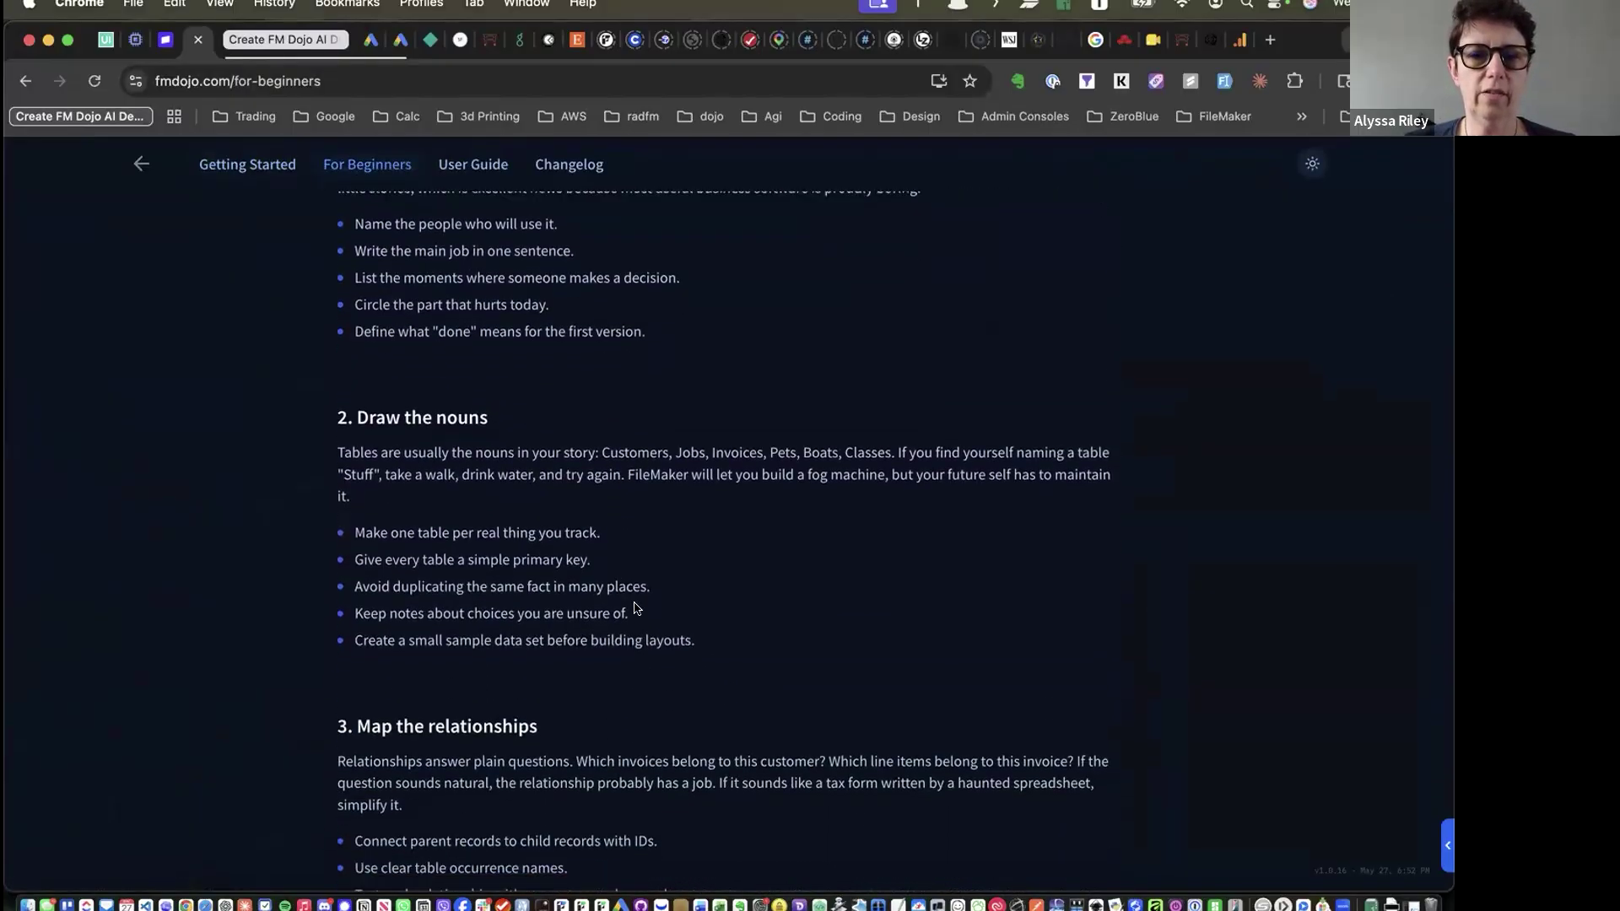
{"action": "scroll", "coordinate": [636, 607], "scroll_direction": "down", "scroll_amount": 20}
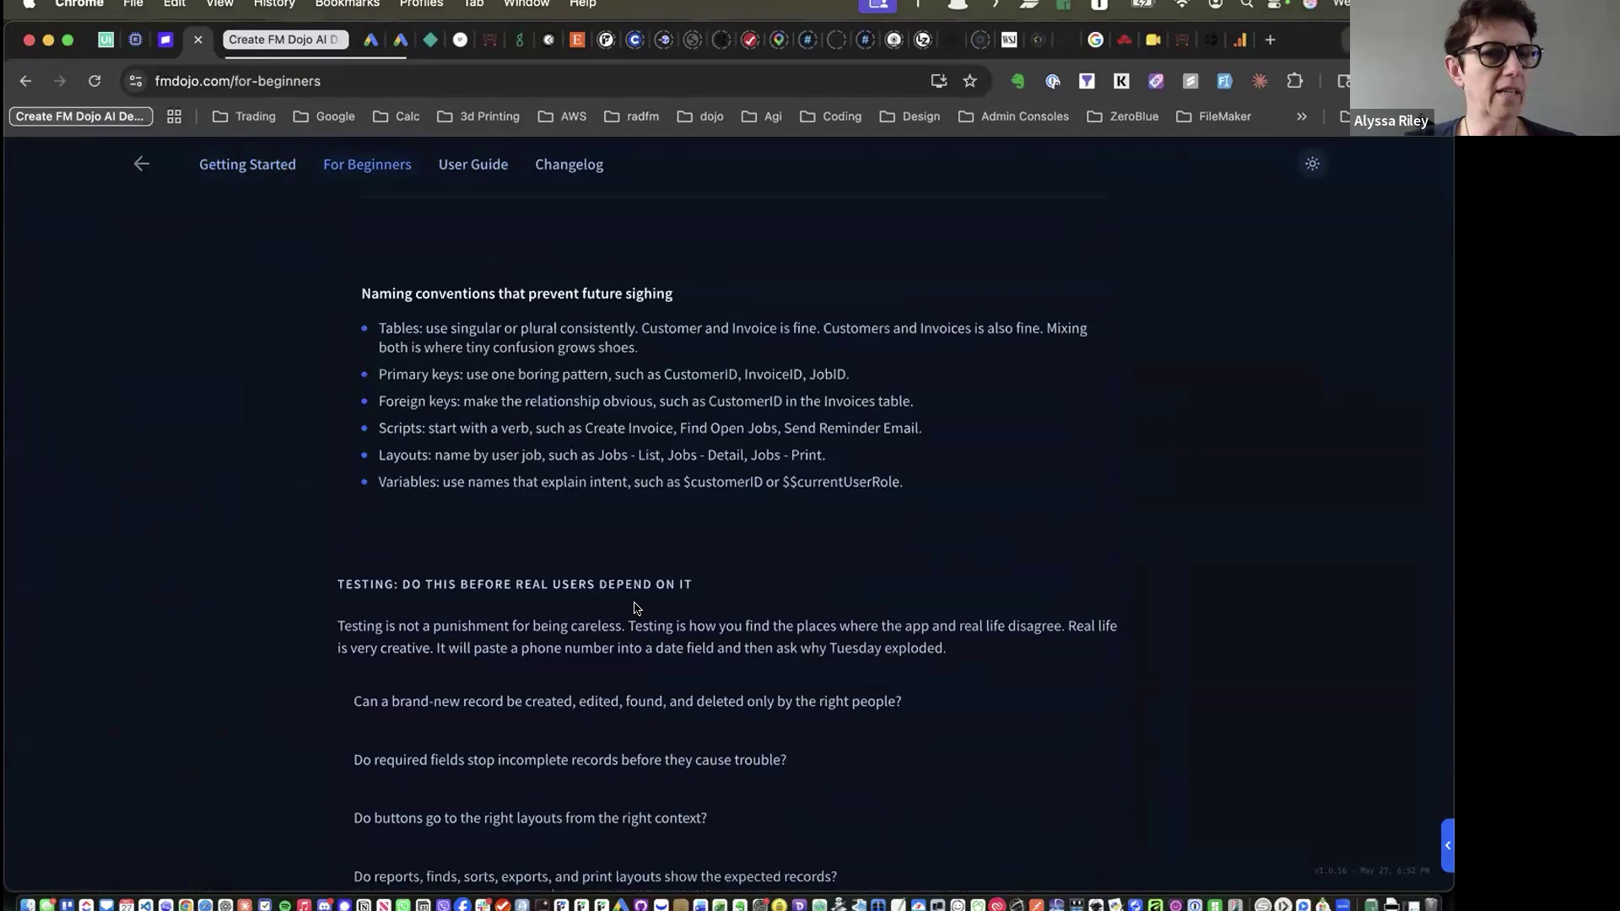
{"action": "scroll", "coordinate": [635, 608], "scroll_direction": "up", "scroll_amount": 20}
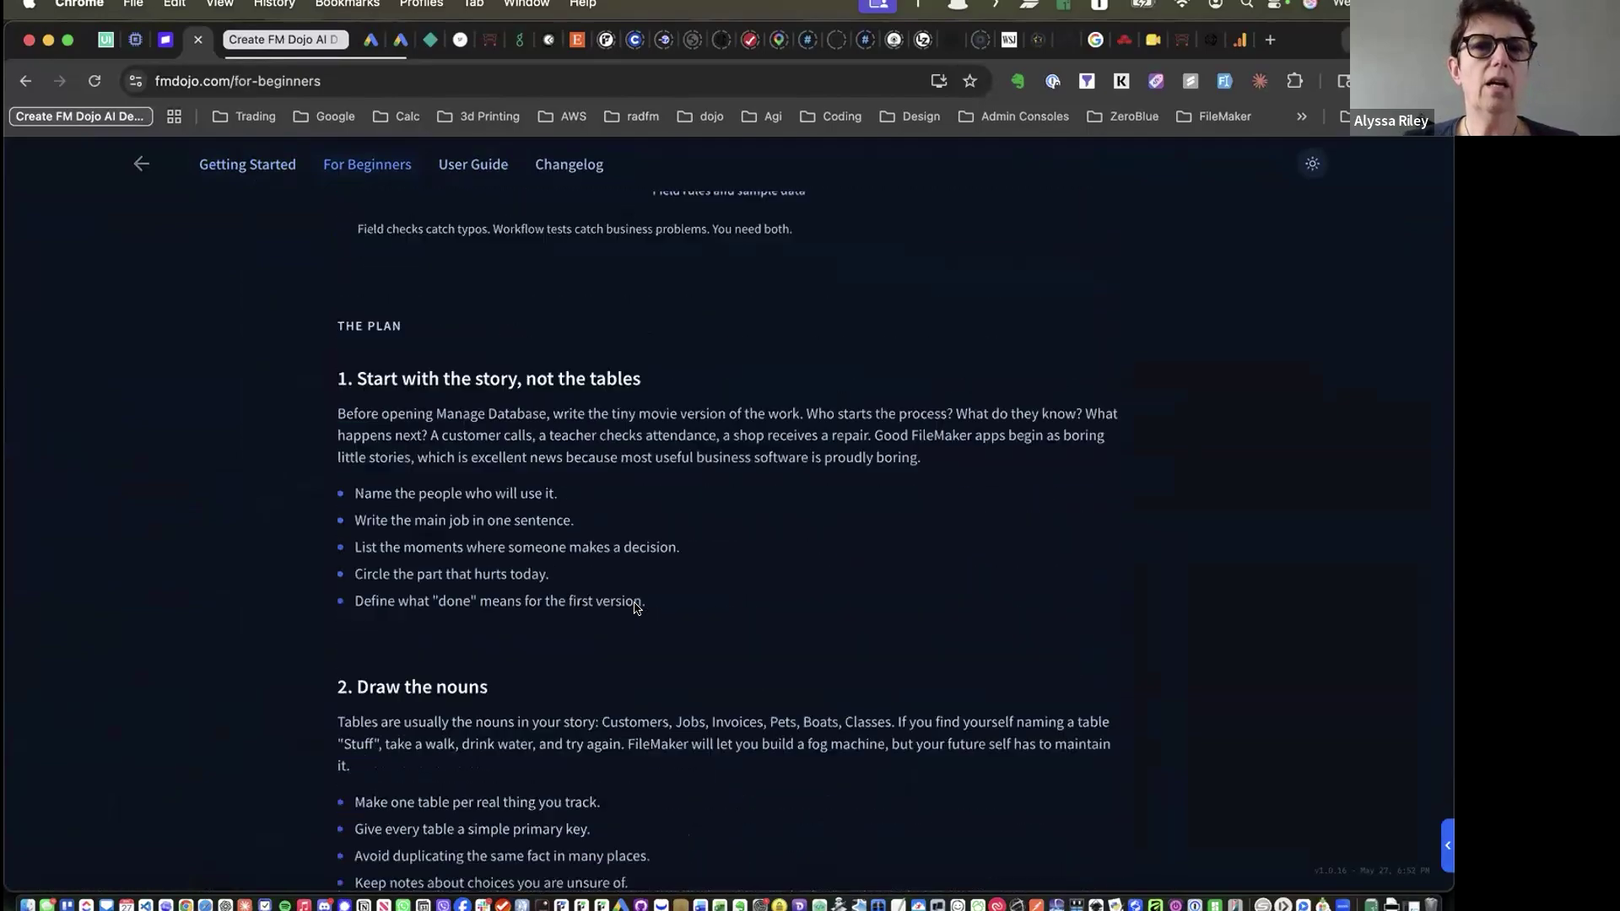
Browse the User Guide page, then move on to the Changelog
{"action": "left_click", "coordinate": [473, 164]}
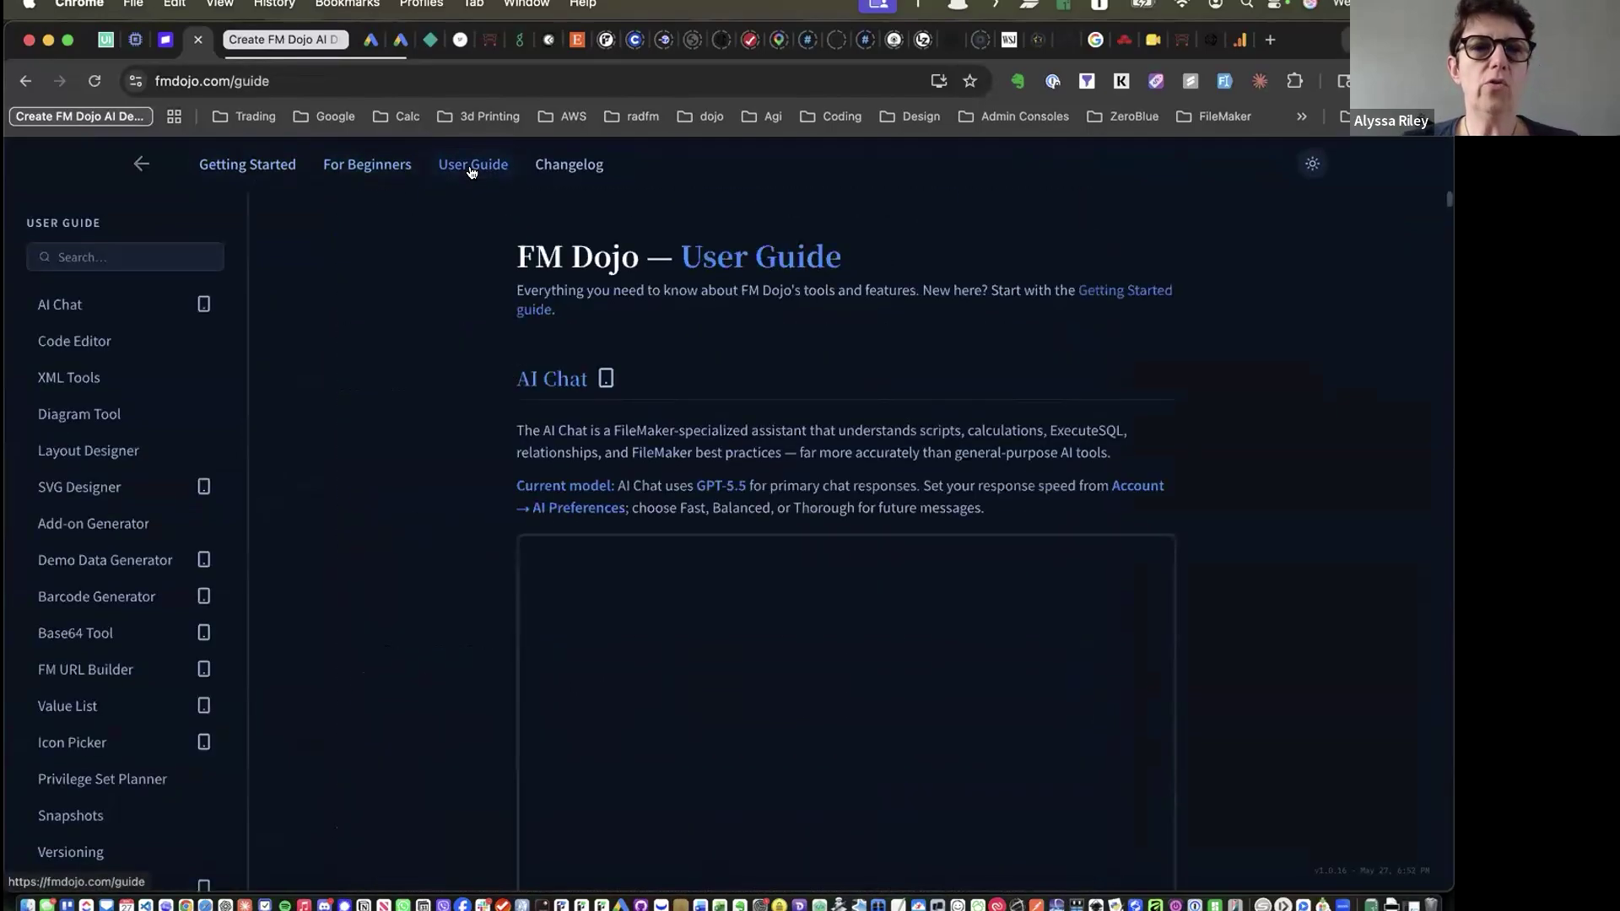
{"action": "scroll", "coordinate": [109, 418], "scroll_direction": "down", "scroll_amount": 10}
{"action": "scroll", "coordinate": [110, 419], "scroll_direction": "up", "scroll_amount": 6}
{"action": "scroll", "coordinate": [112, 420], "scroll_direction": "up", "scroll_amount": 5}
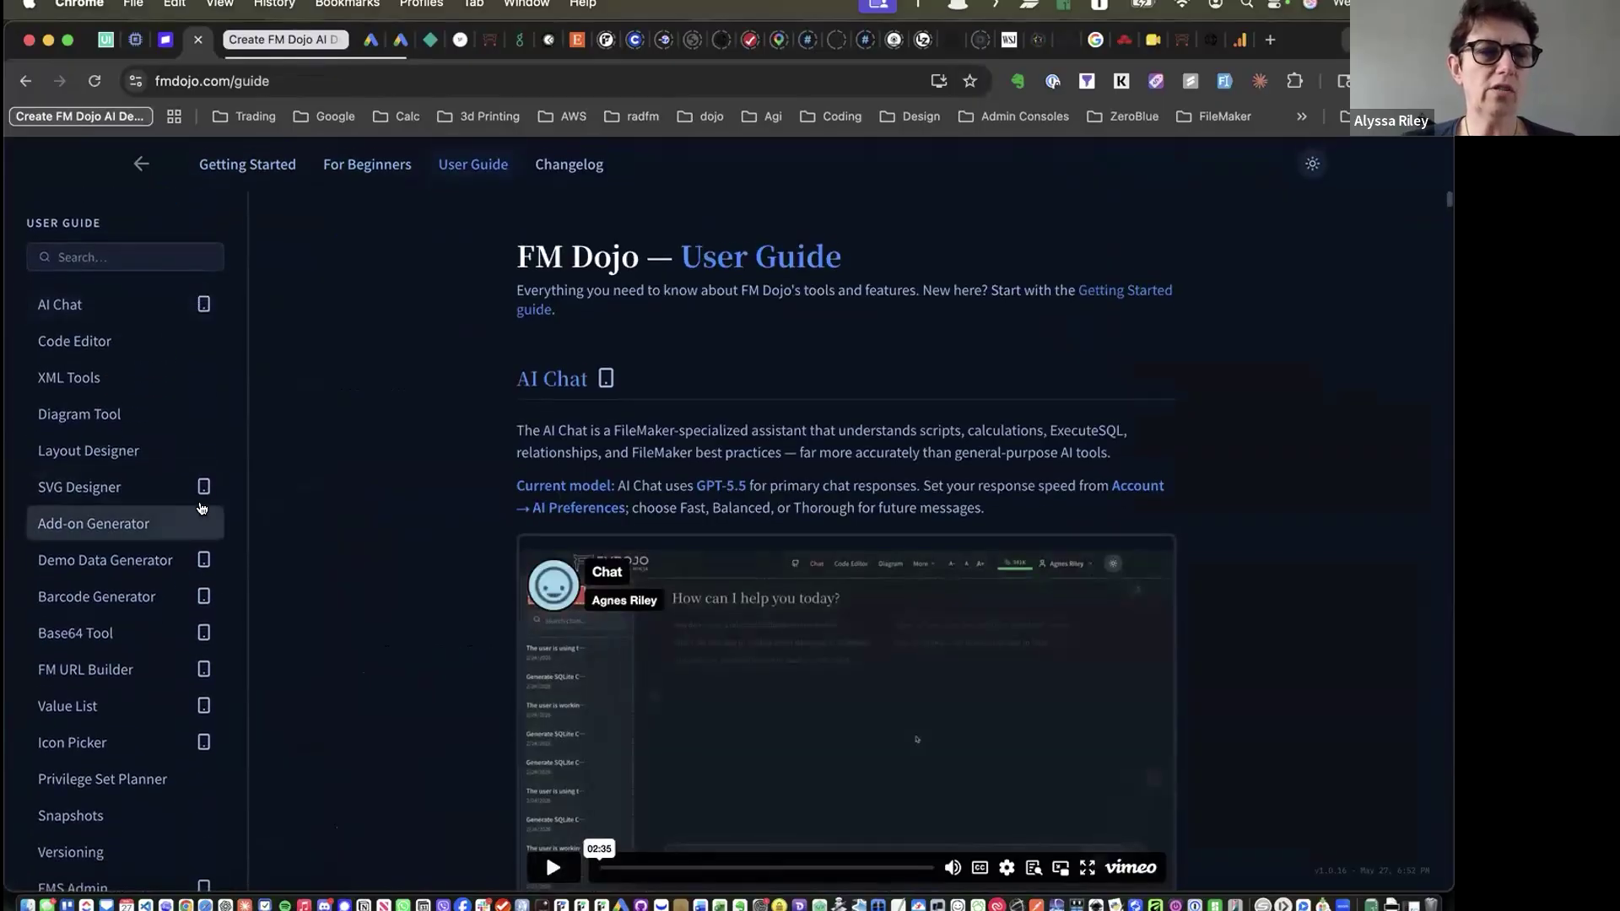
{"action": "scroll", "coordinate": [186, 642], "scroll_direction": "down", "scroll_amount": 10}
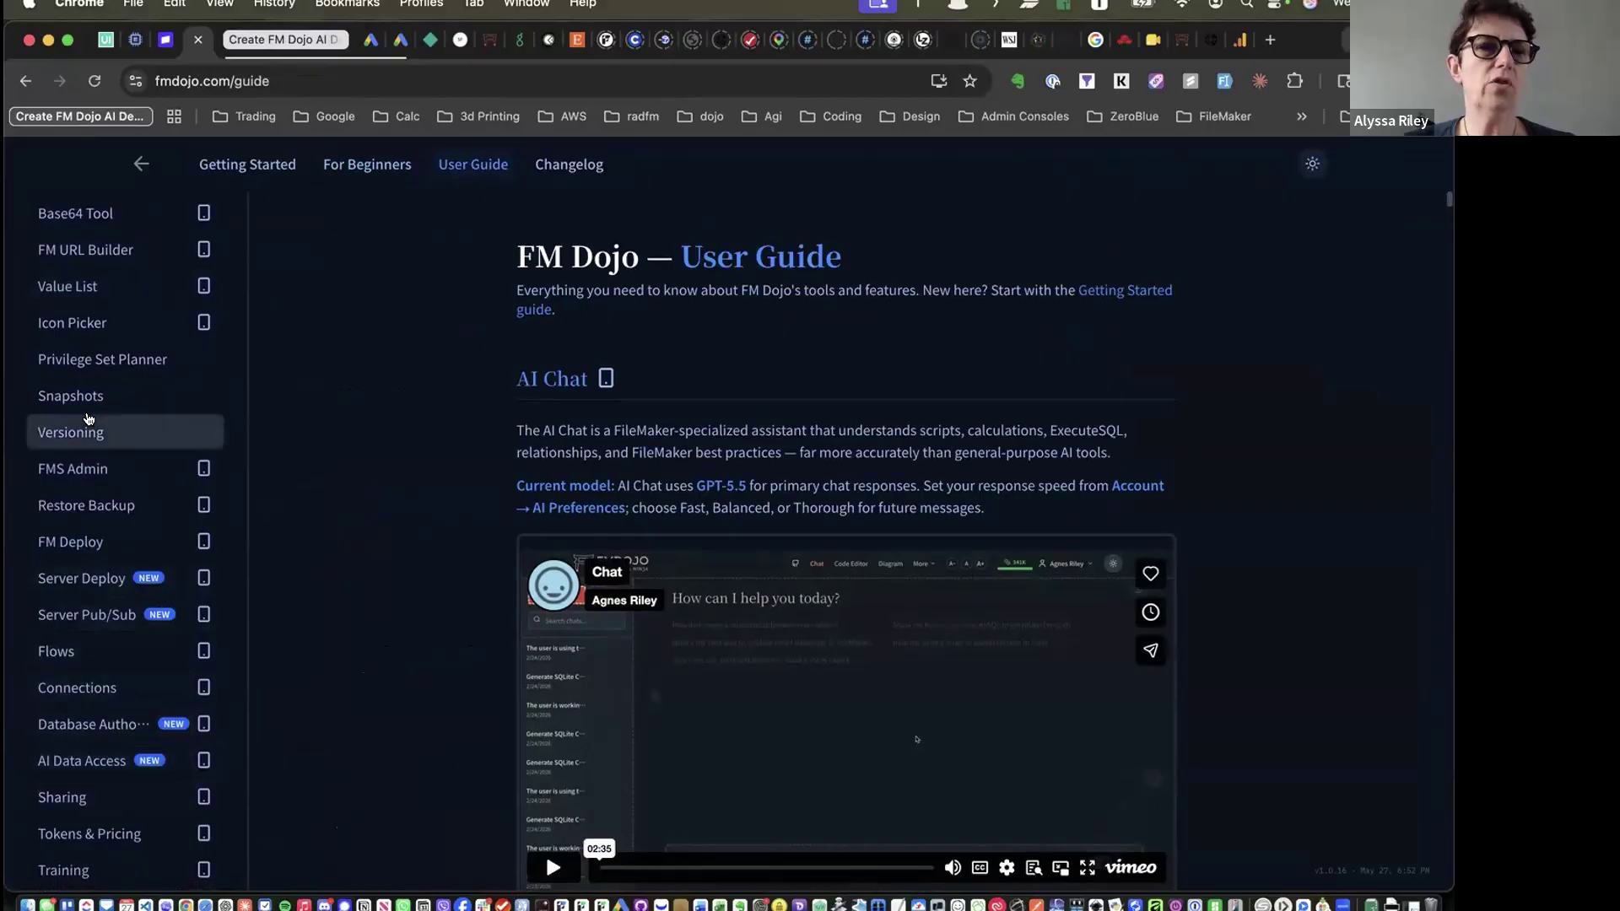
{"action": "scroll", "coordinate": [108, 296], "scroll_direction": "up", "scroll_amount": 10}
{"action": "scroll", "coordinate": [108, 296], "scroll_direction": "down", "scroll_amount": 1}
{"action": "scroll", "coordinate": [411, 447], "scroll_direction": "down", "scroll_amount": 10}
{"action": "scroll", "coordinate": [411, 447], "scroll_direction": "down", "scroll_amount": 15}
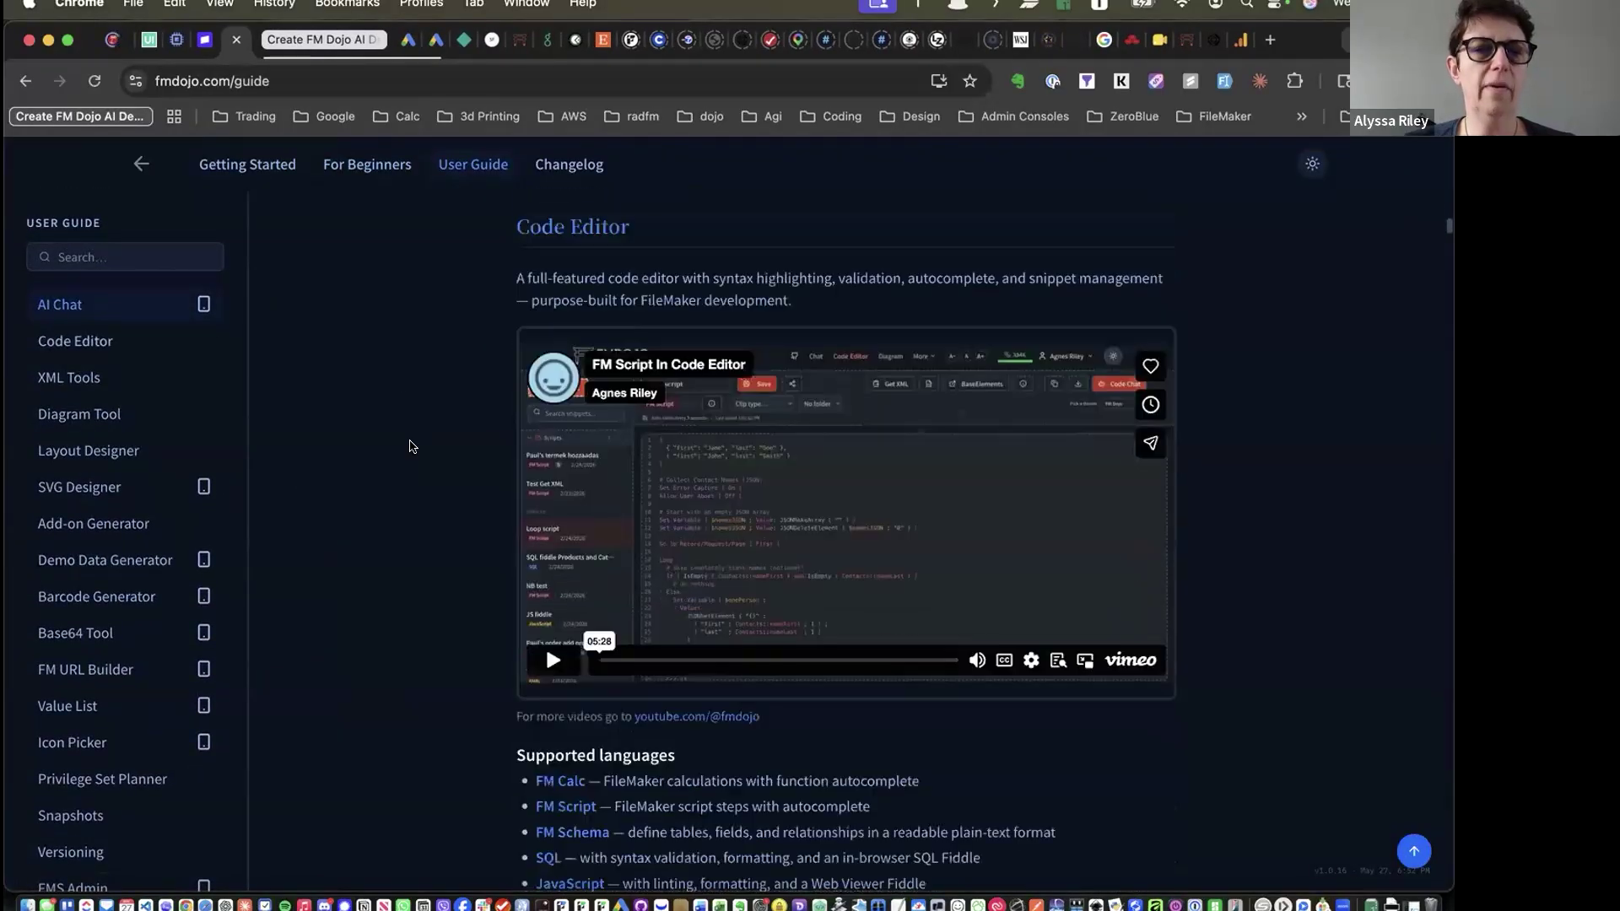
{"action": "scroll", "coordinate": [411, 446], "scroll_direction": "down", "scroll_amount": 5}
{"action": "scroll", "coordinate": [426, 460], "scroll_direction": "up", "scroll_amount": 20}
{"action": "left_click", "coordinate": [564, 173]}
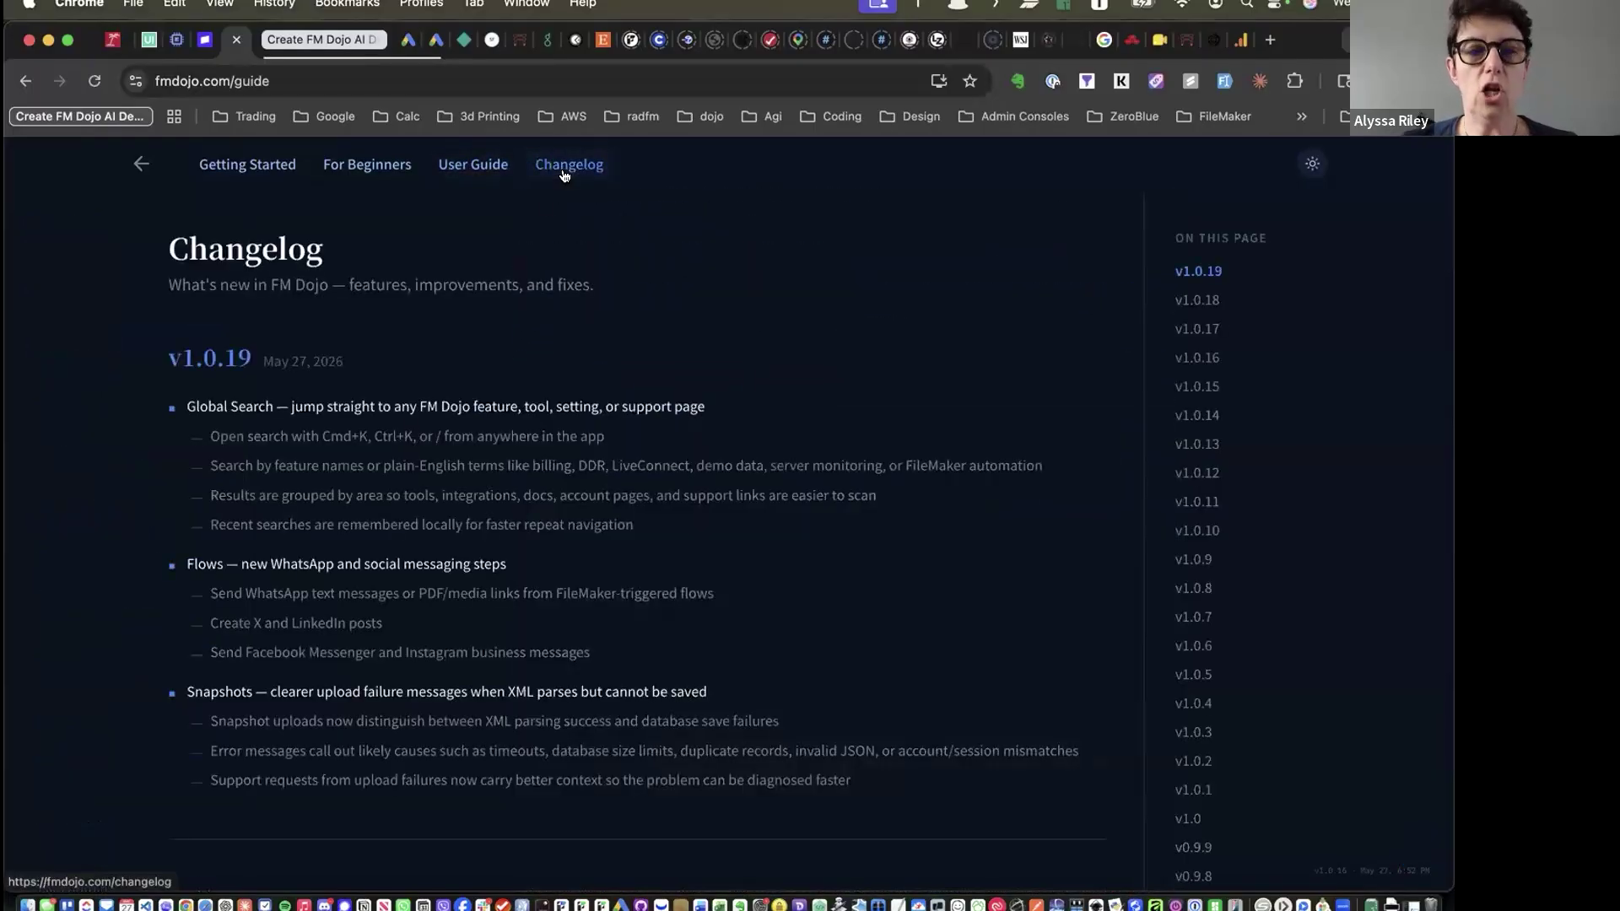
Skim the v1.0.19 release notes, then return to the FM Dojo homepage
{"action": "scroll", "coordinate": [749, 549], "scroll_direction": "down", "scroll_amount": 15}
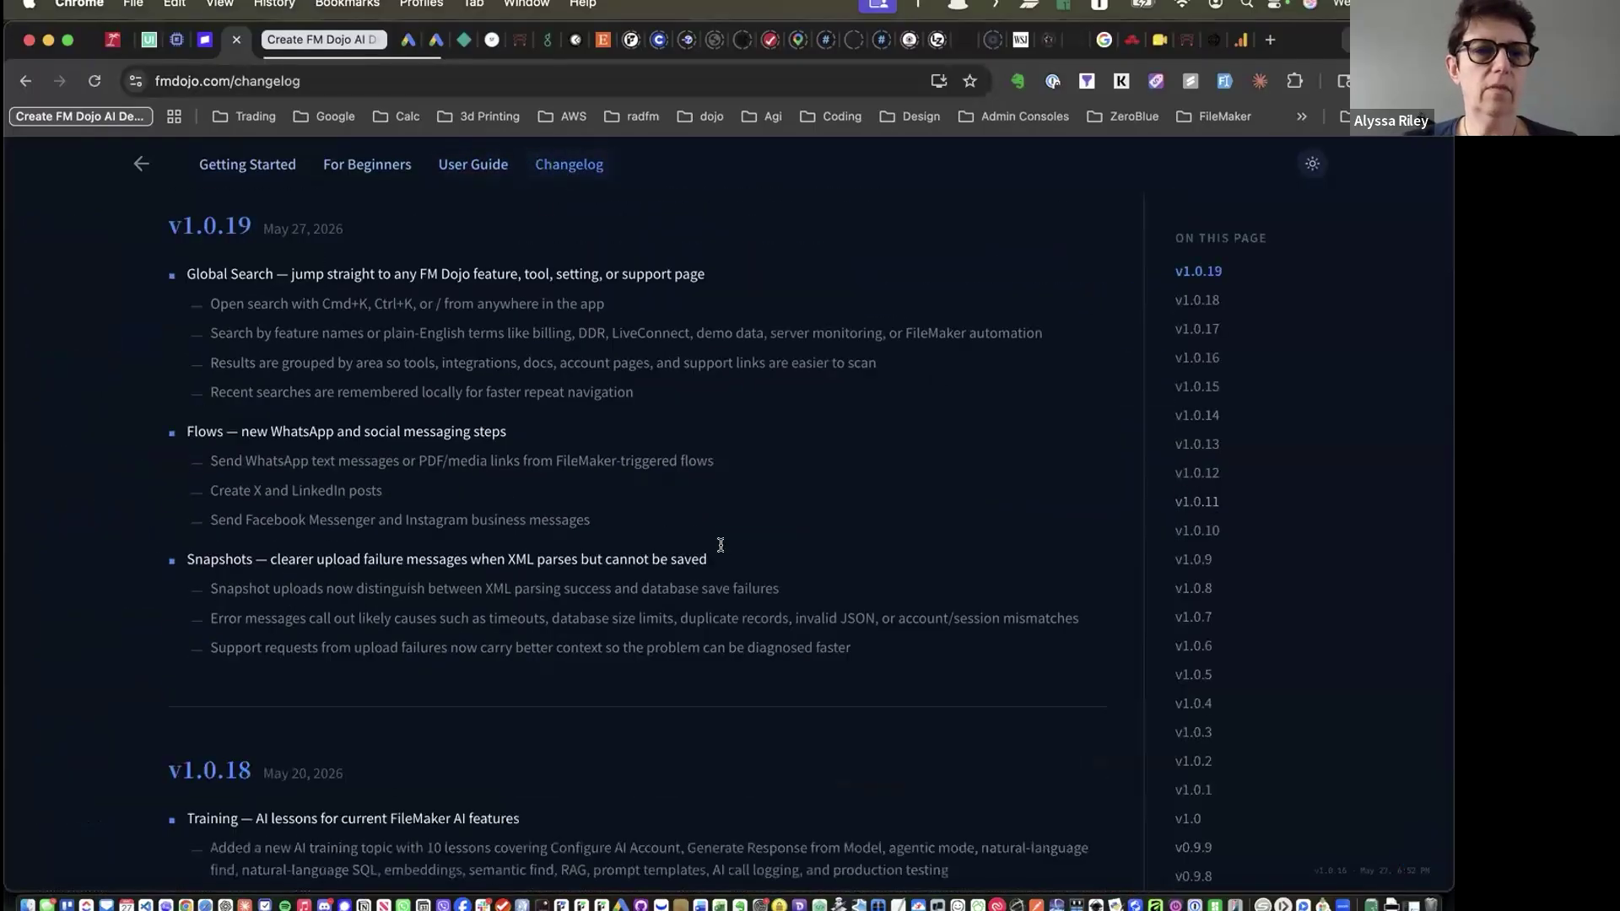
{"action": "scroll", "coordinate": [721, 541], "scroll_direction": "up", "scroll_amount": 15}
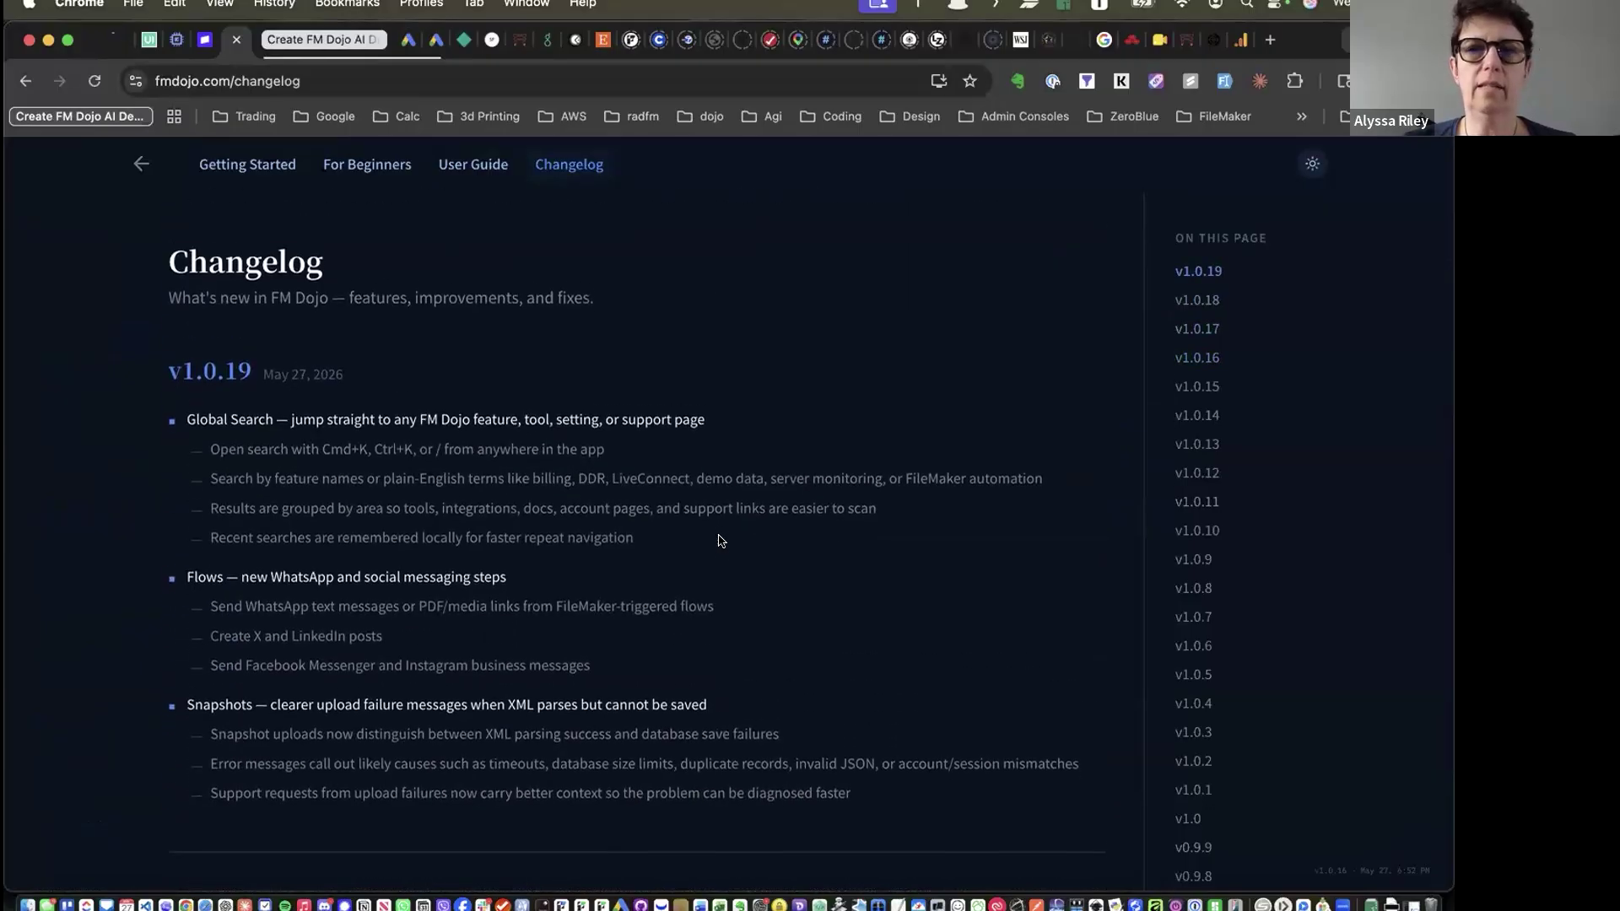
{"action": "left_click", "coordinate": [140, 164]}
{"action": "left_click", "coordinate": [448, 168]}
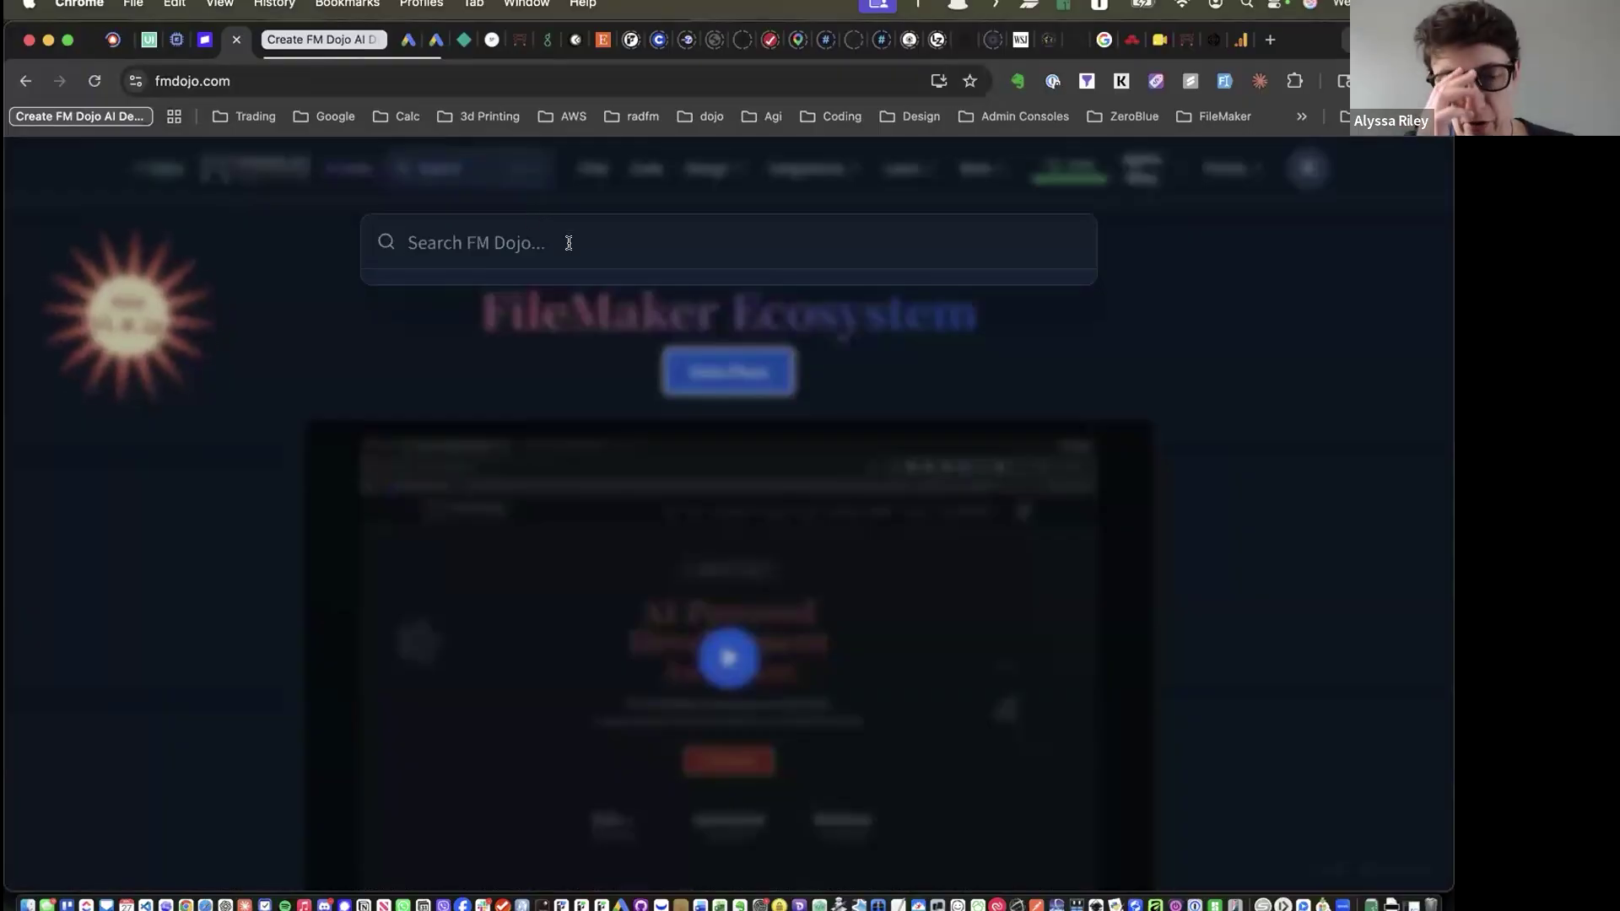
{"action": "type", "text": "xml"}
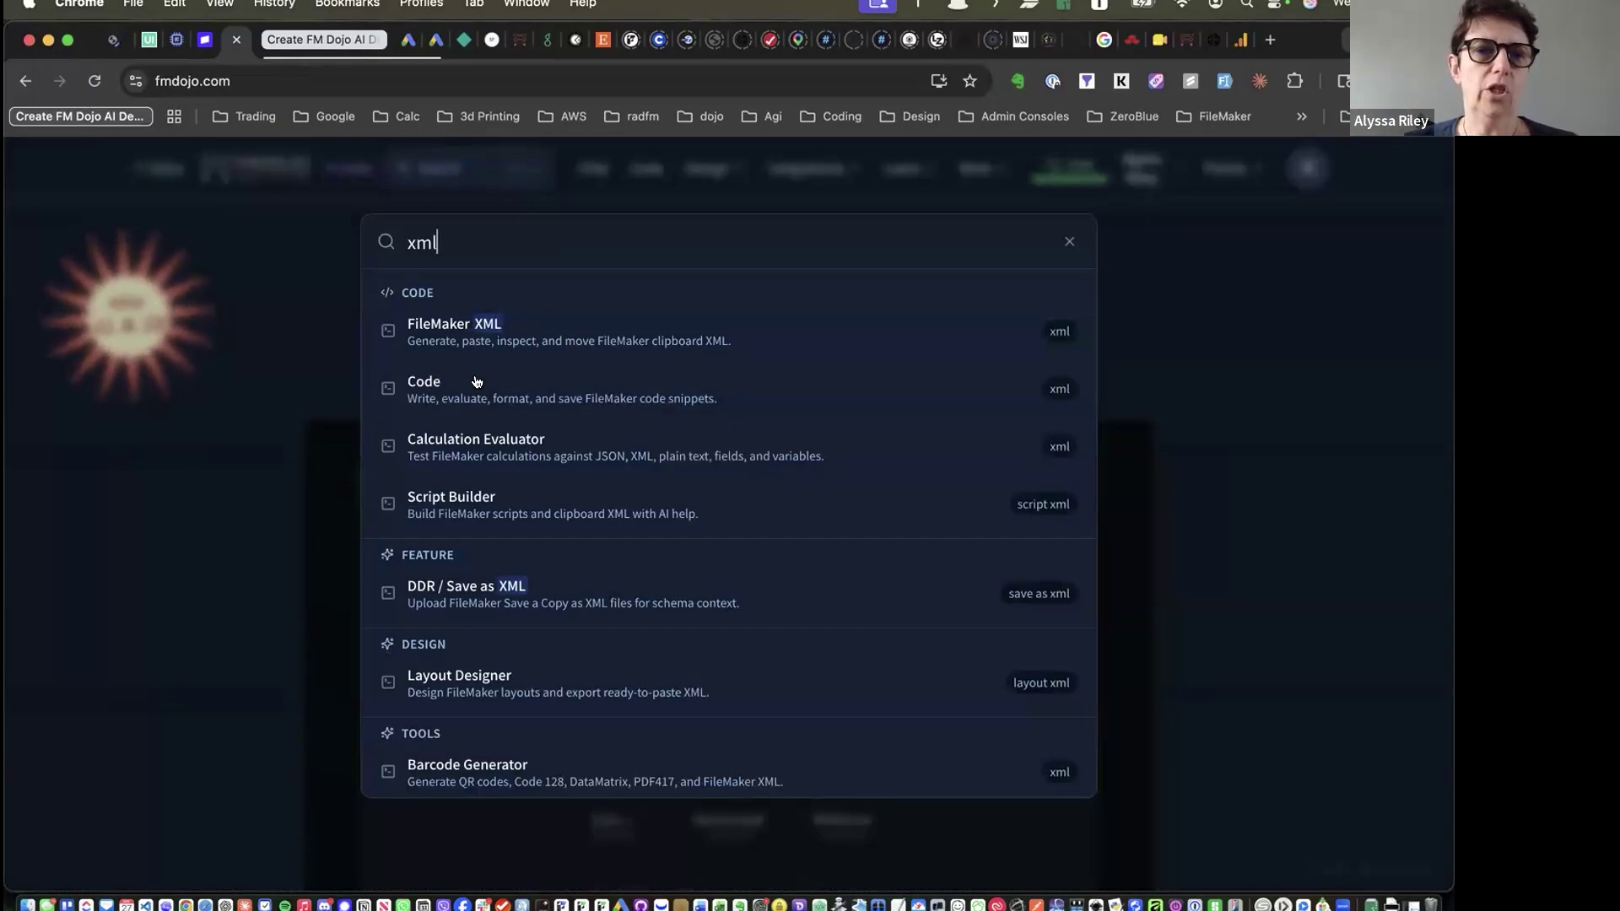
{"action": "scroll", "coordinate": [556, 559], "scroll_direction": "down", "scroll_amount": 5}
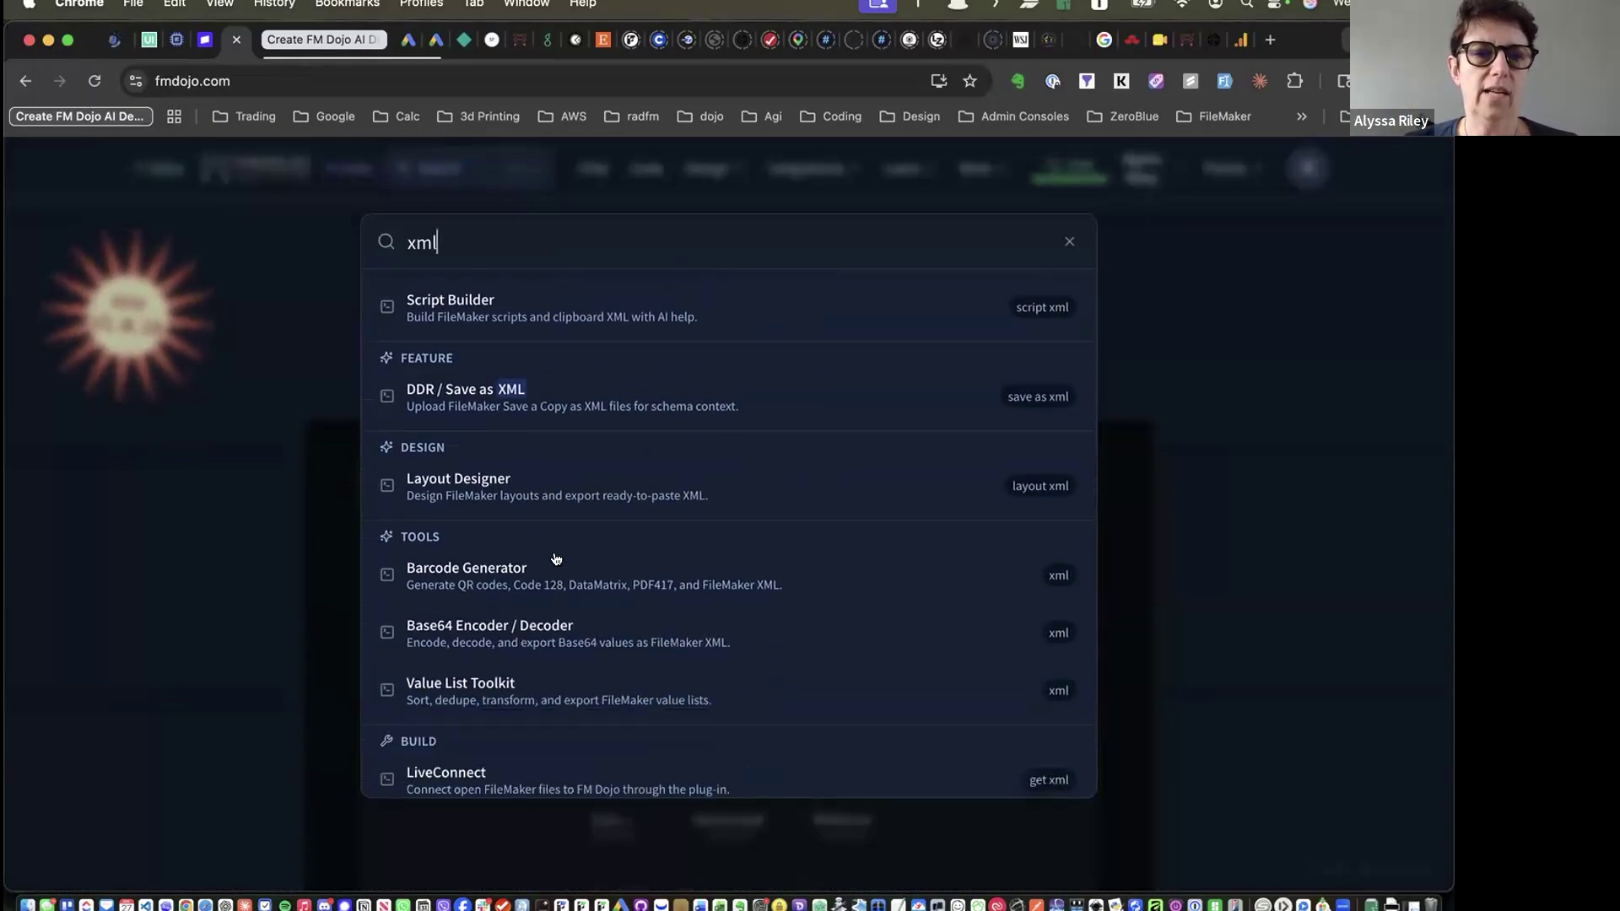
{"action": "scroll", "coordinate": [561, 562], "scroll_direction": "down", "scroll_amount": 3}
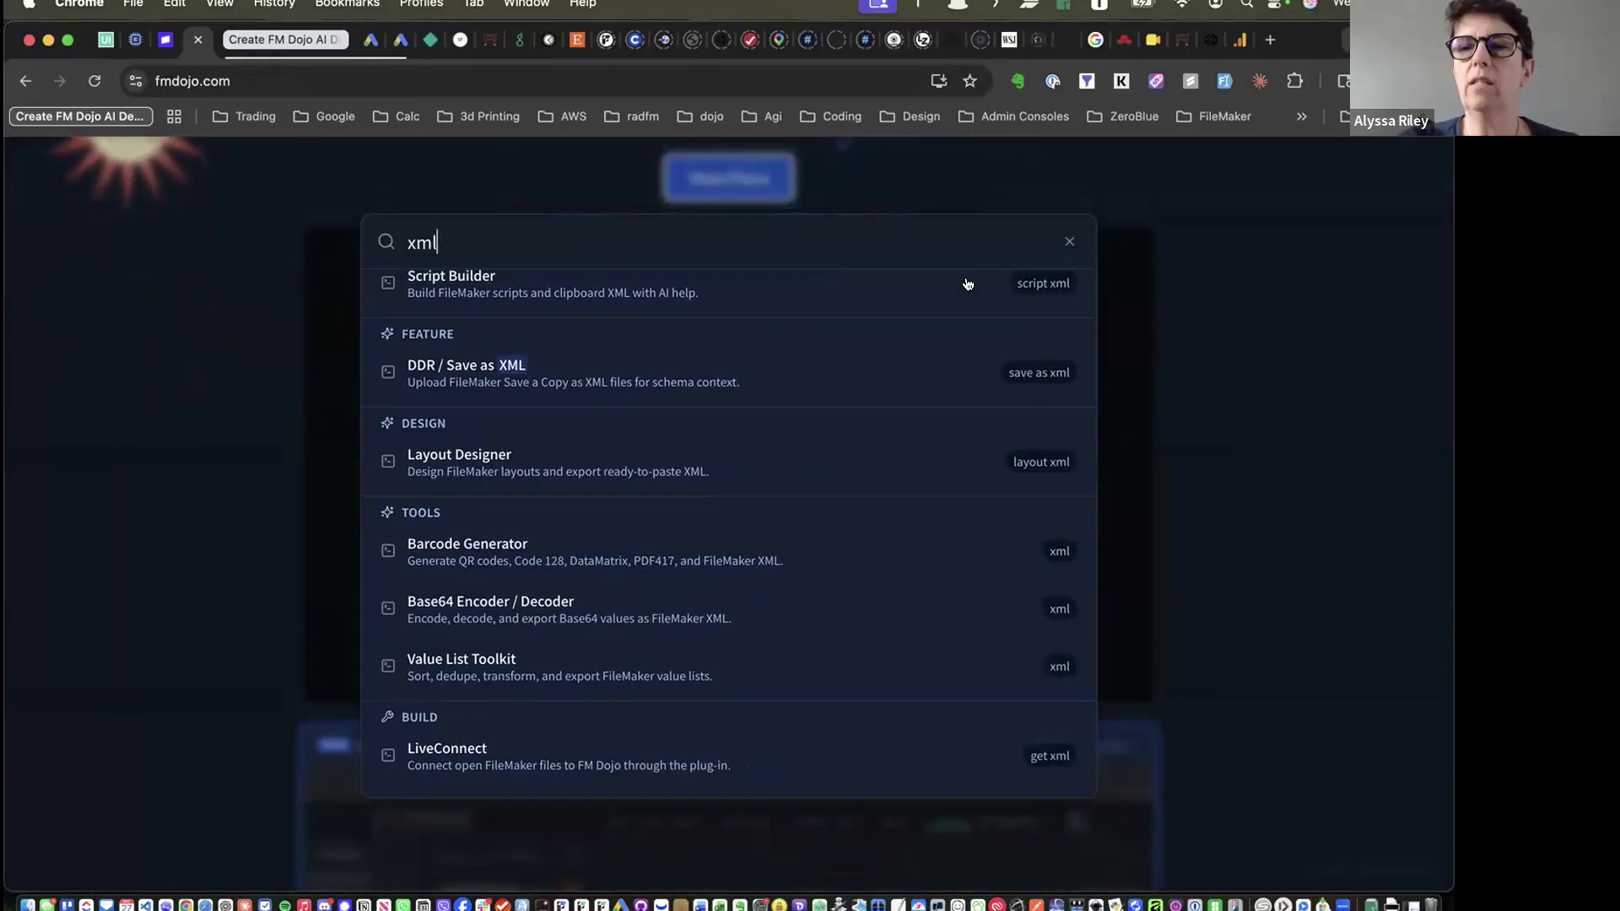
{"action": "left_click", "coordinate": [1069, 241]}
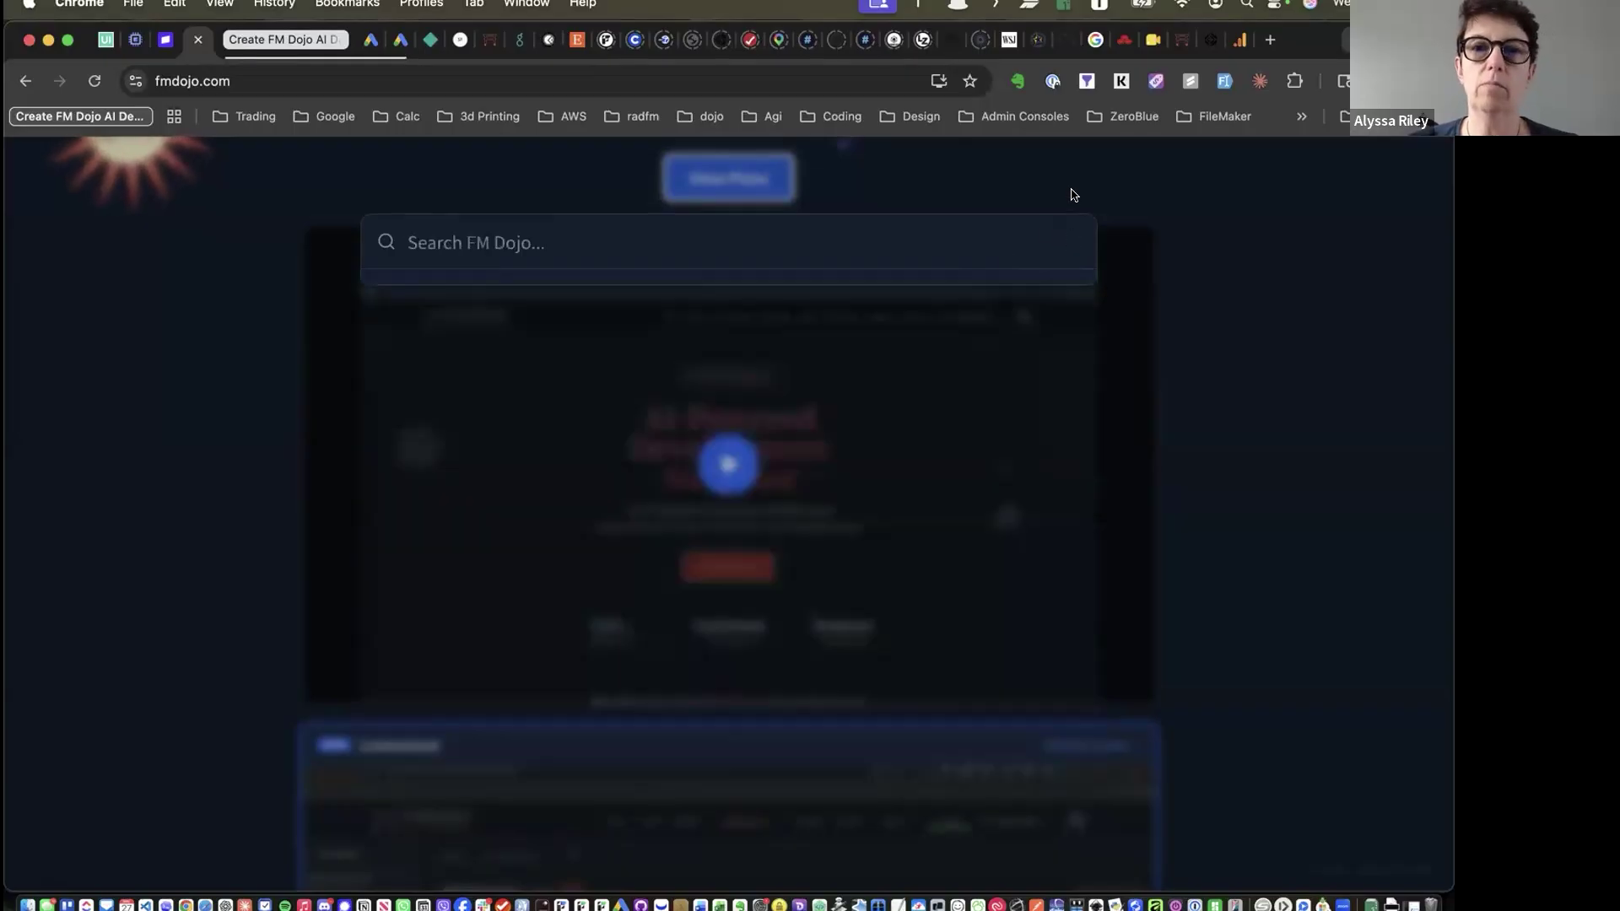
{"action": "left_click", "coordinate": [1074, 194]}
{"action": "scroll", "coordinate": [1074, 195], "scroll_direction": "up", "scroll_amount": 3}
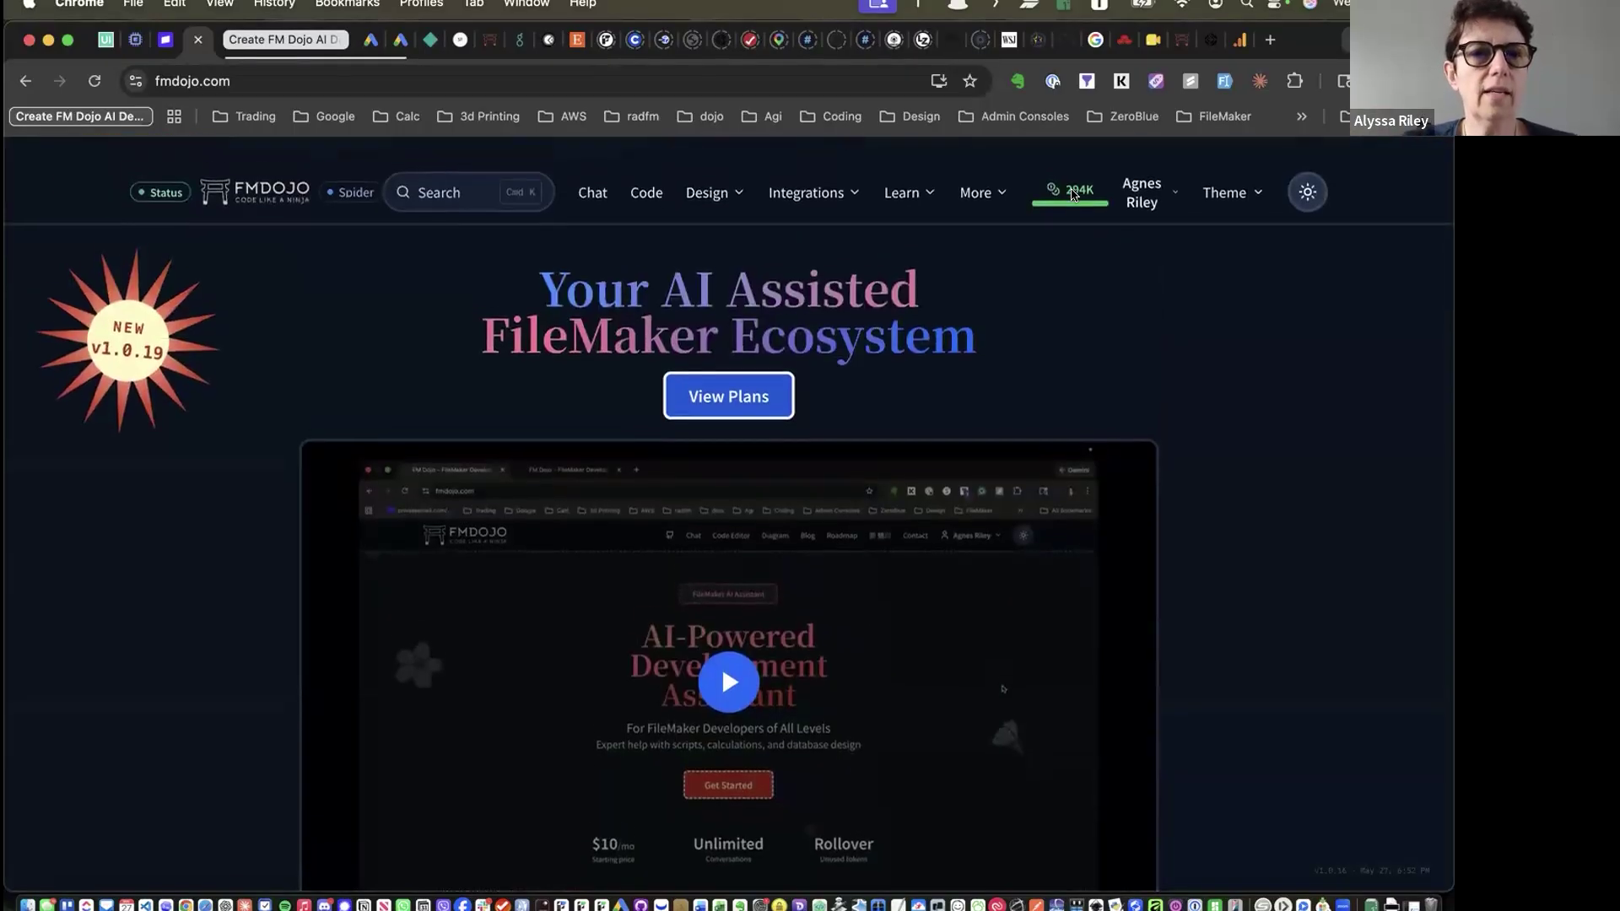
Go to the Code page, then collapse and re-expand the snippet panel
{"action": "left_click", "coordinate": [636, 177]}
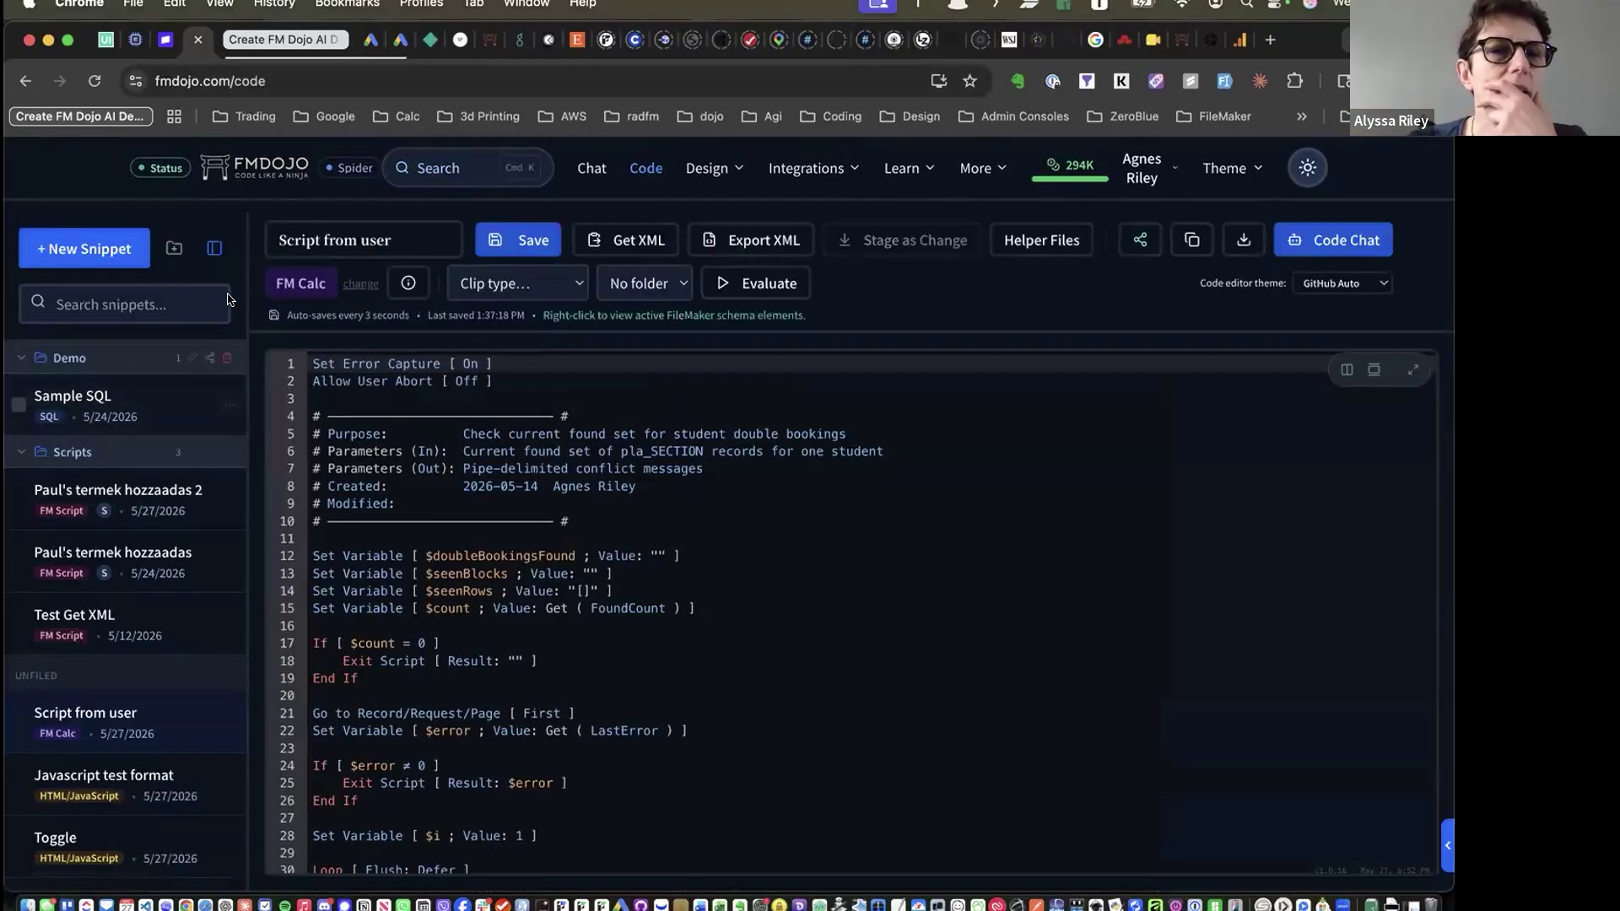
{"action": "left_click", "coordinate": [214, 247]}
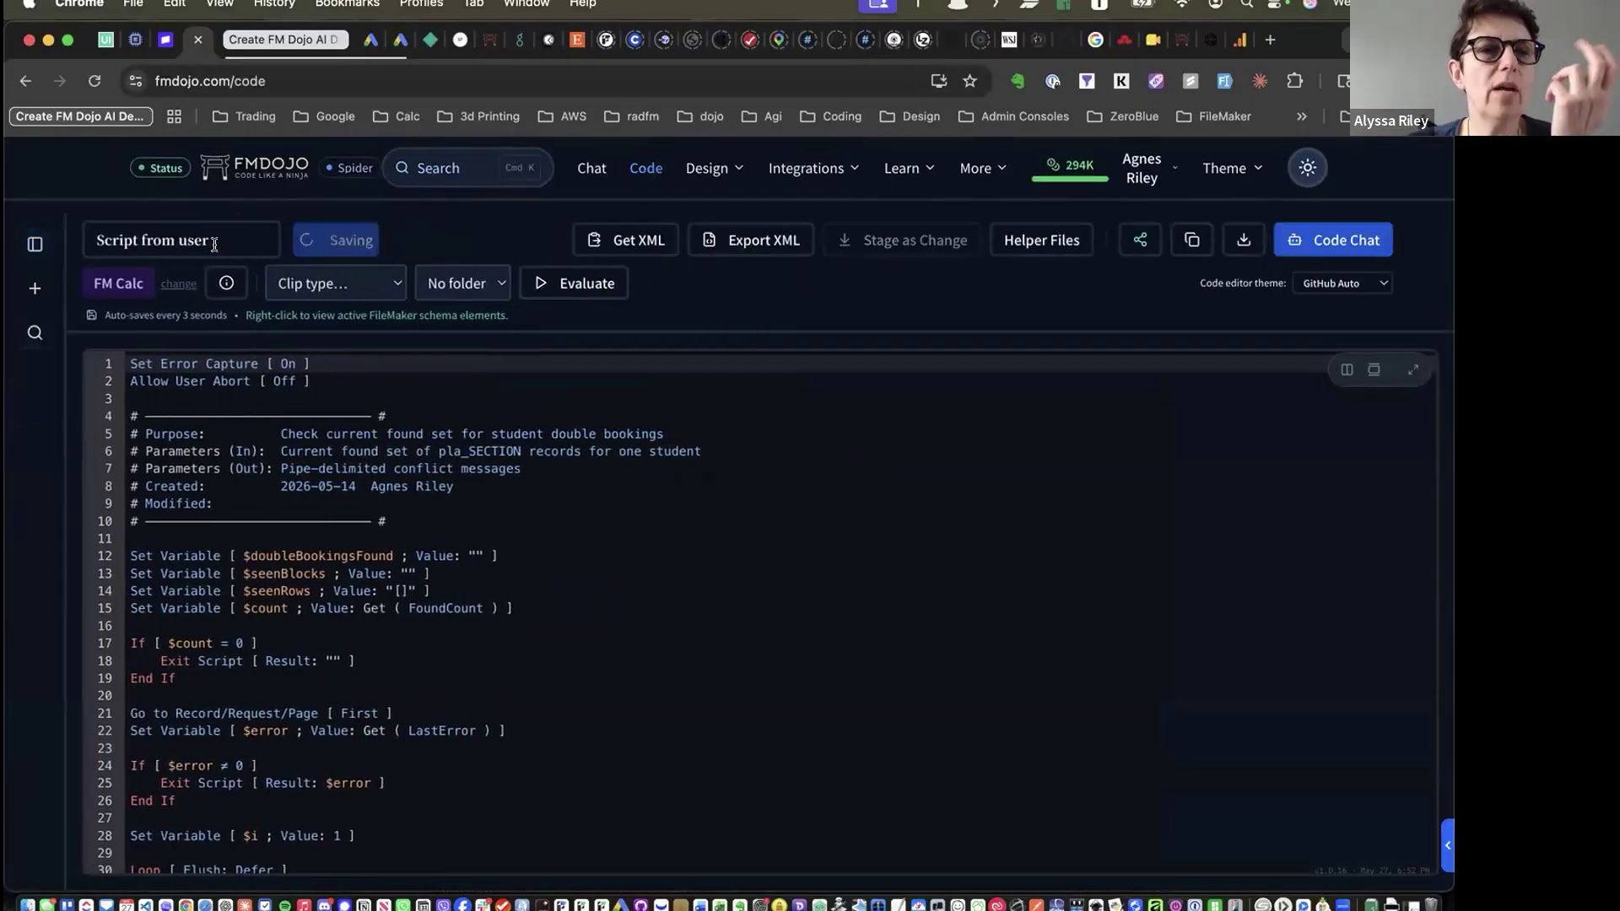
{"action": "left_click", "coordinate": [36, 244]}
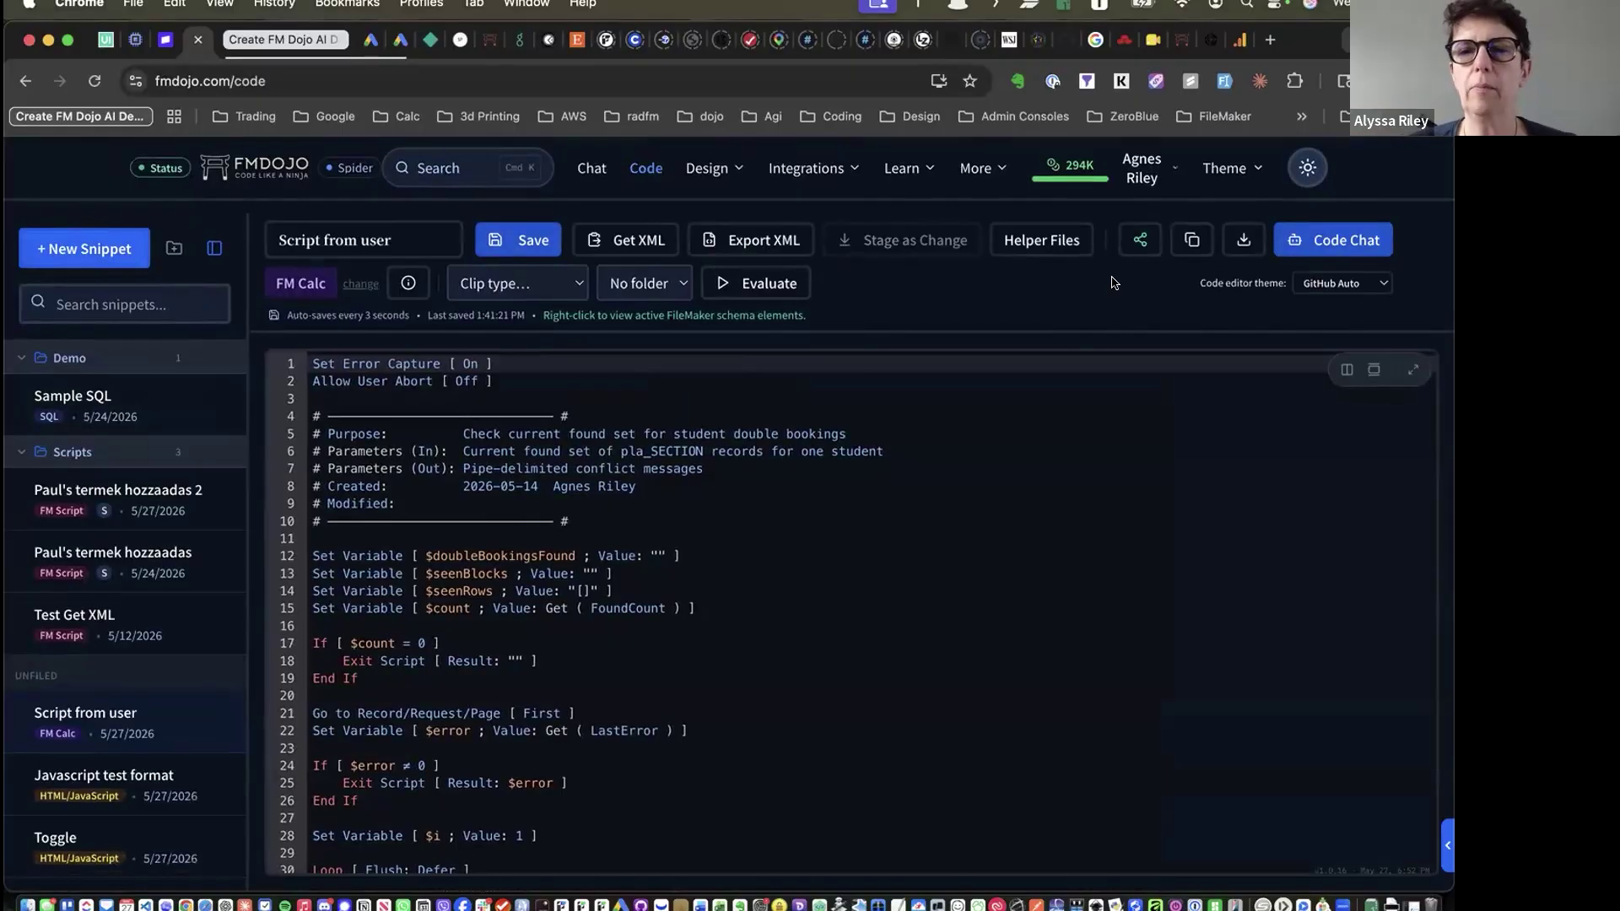
Switch the editor theme to GitHub Light, revert to GitHub Auto, then show Helper Files
{"action": "left_click", "coordinate": [1330, 284]}
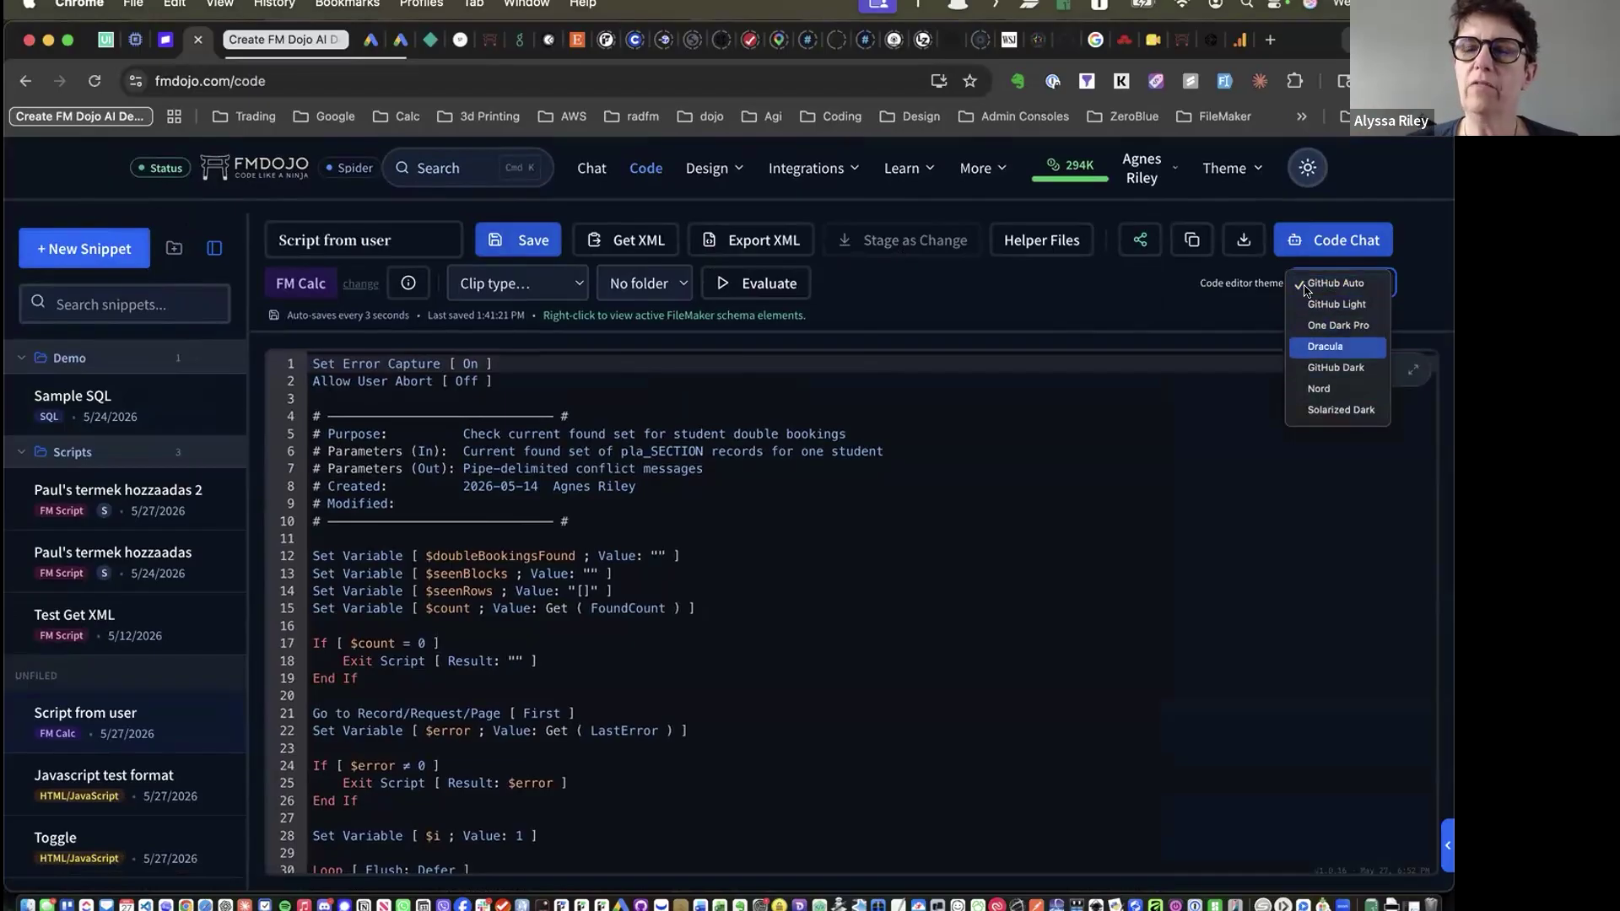
{"action": "left_click", "coordinate": [1348, 309]}
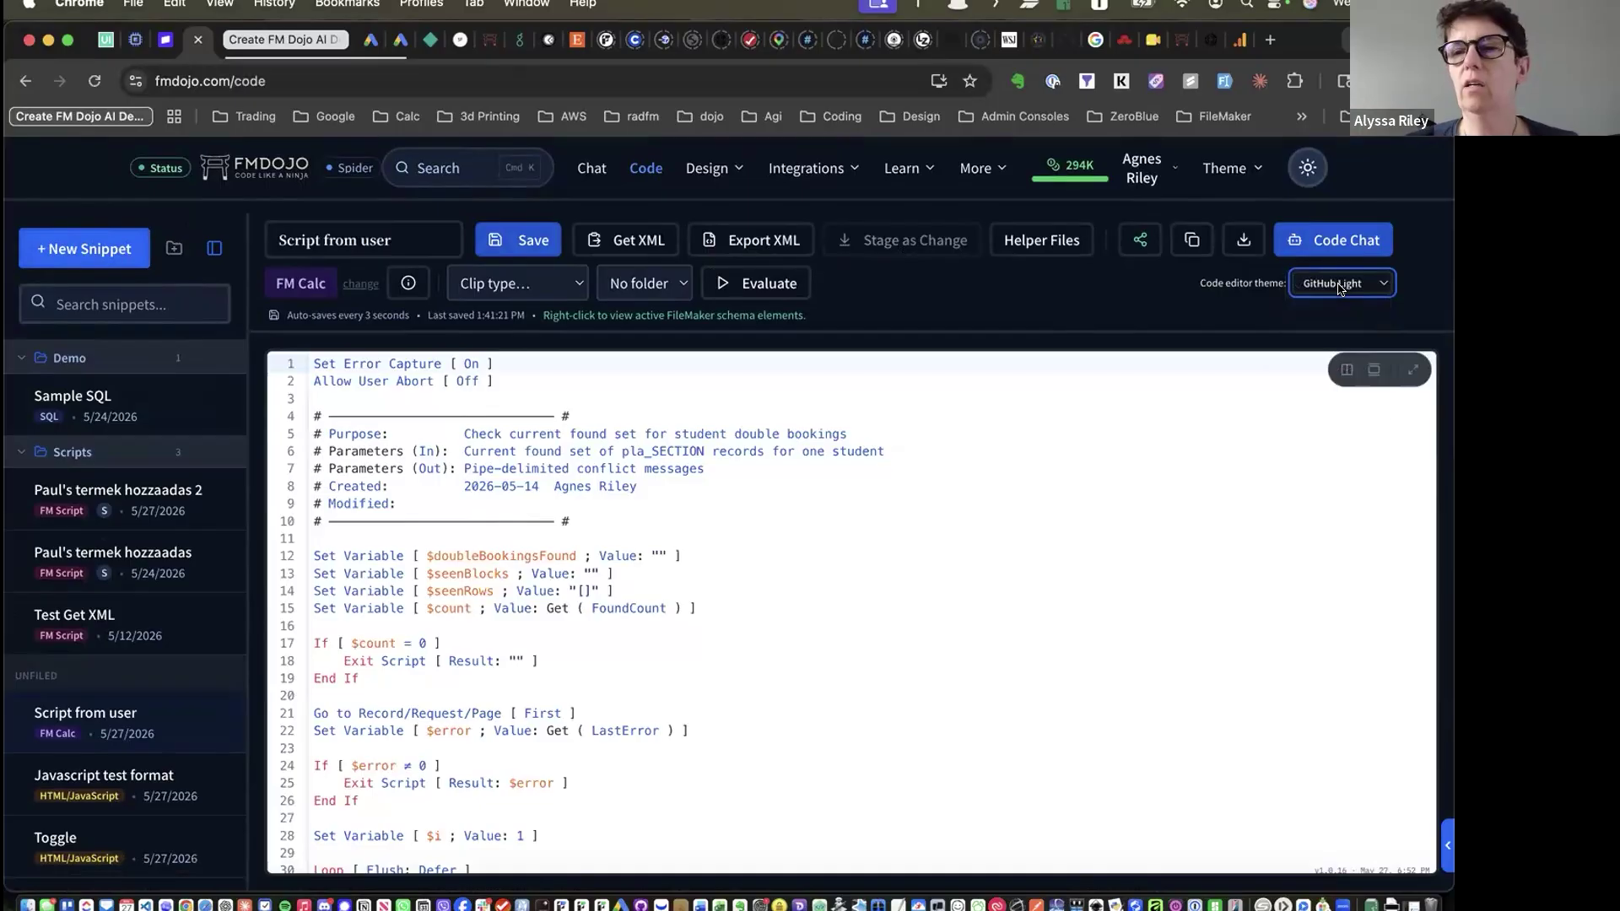
{"action": "left_click", "coordinate": [1340, 289]}
{"action": "left_click", "coordinate": [1332, 257]}
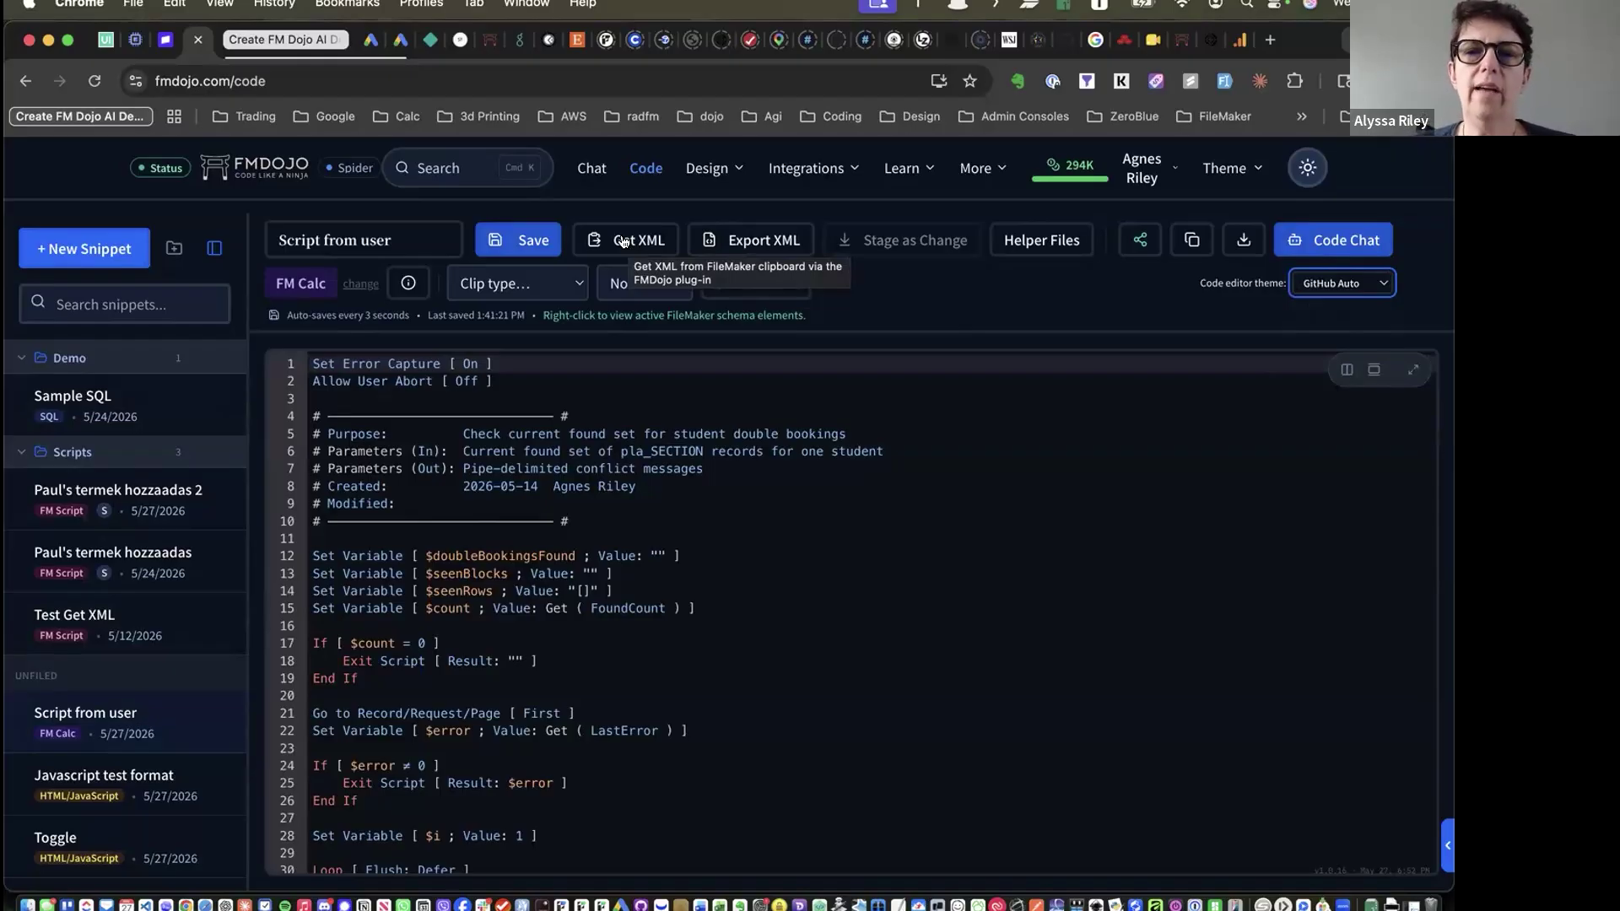
{"action": "left_click", "coordinate": [1042, 242]}
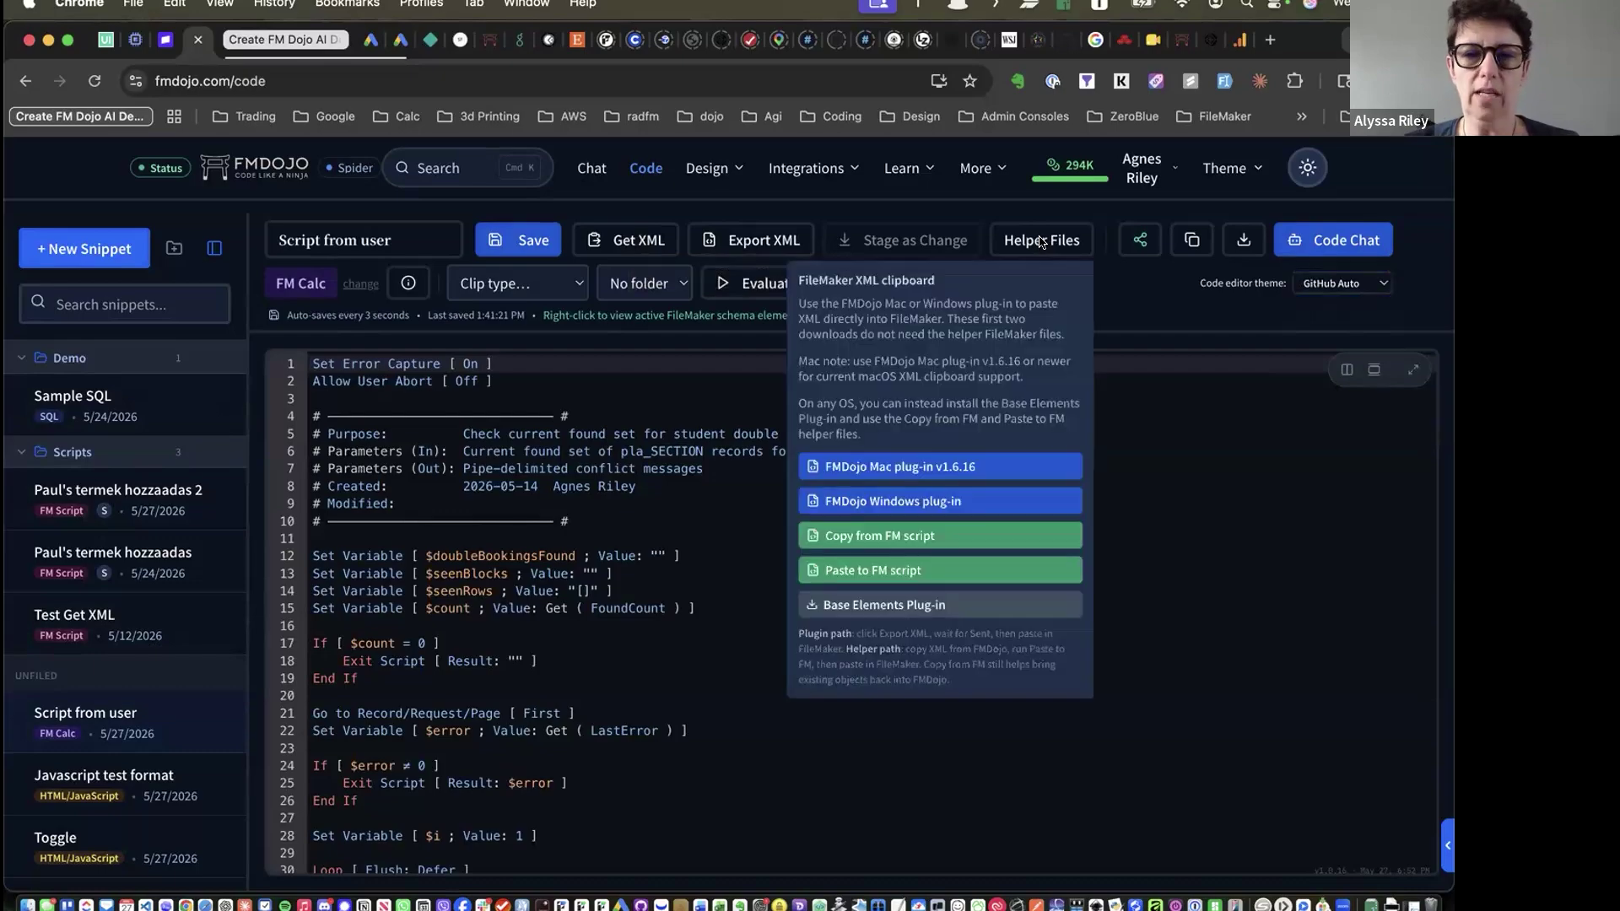
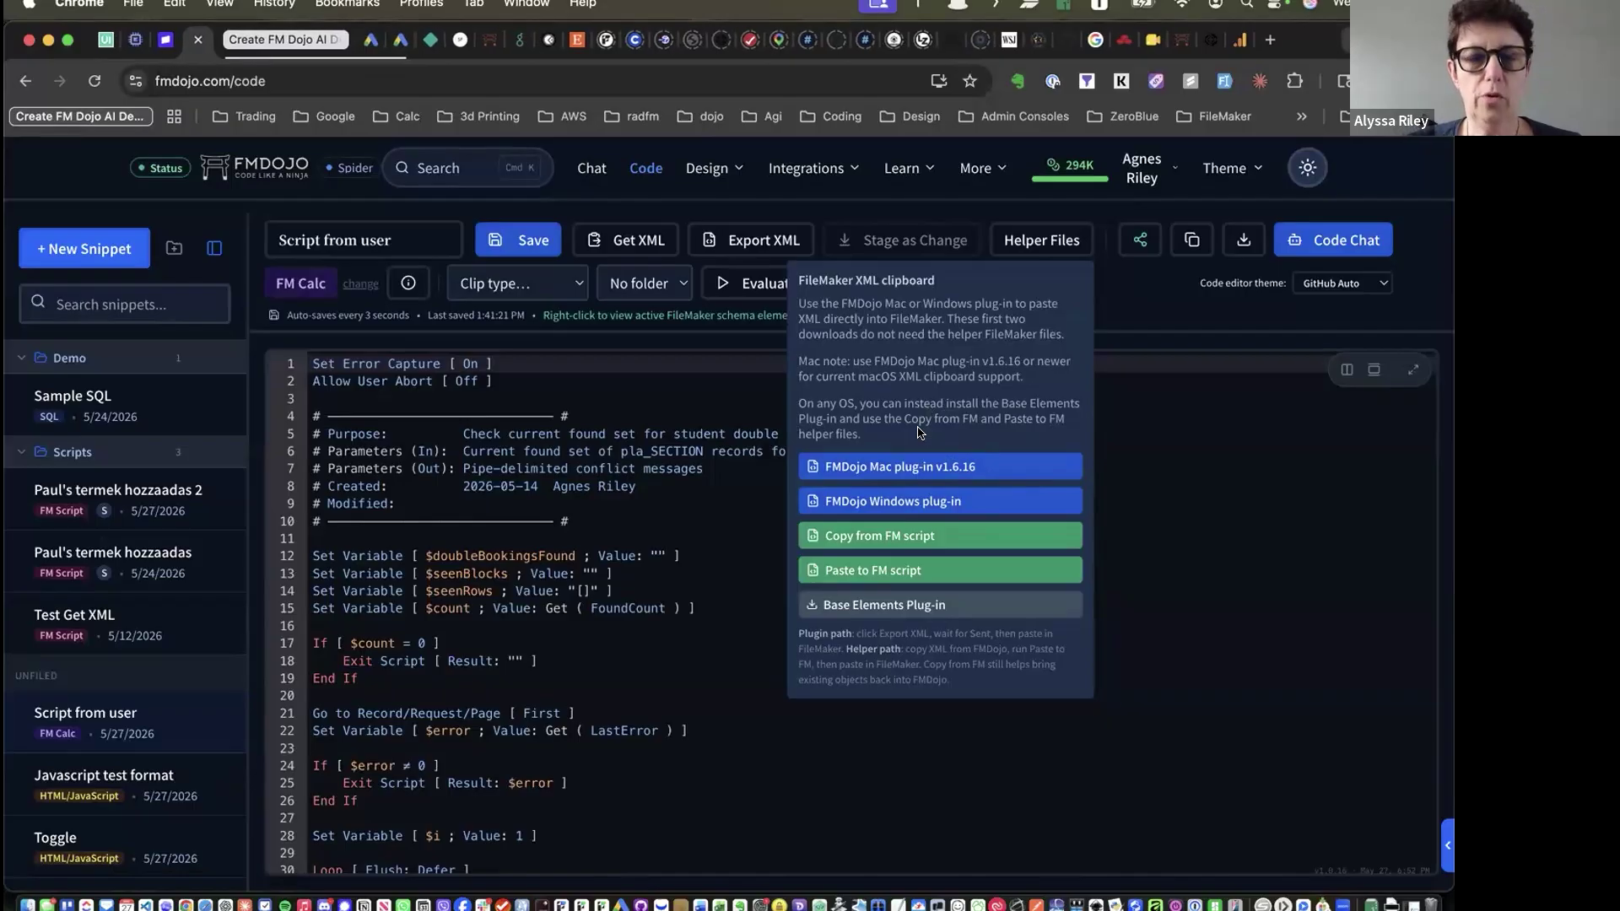
Close Helper Files, review the double-booking check script lines, and open the Get XML dialog
{"action": "left_click", "coordinate": [720, 409]}
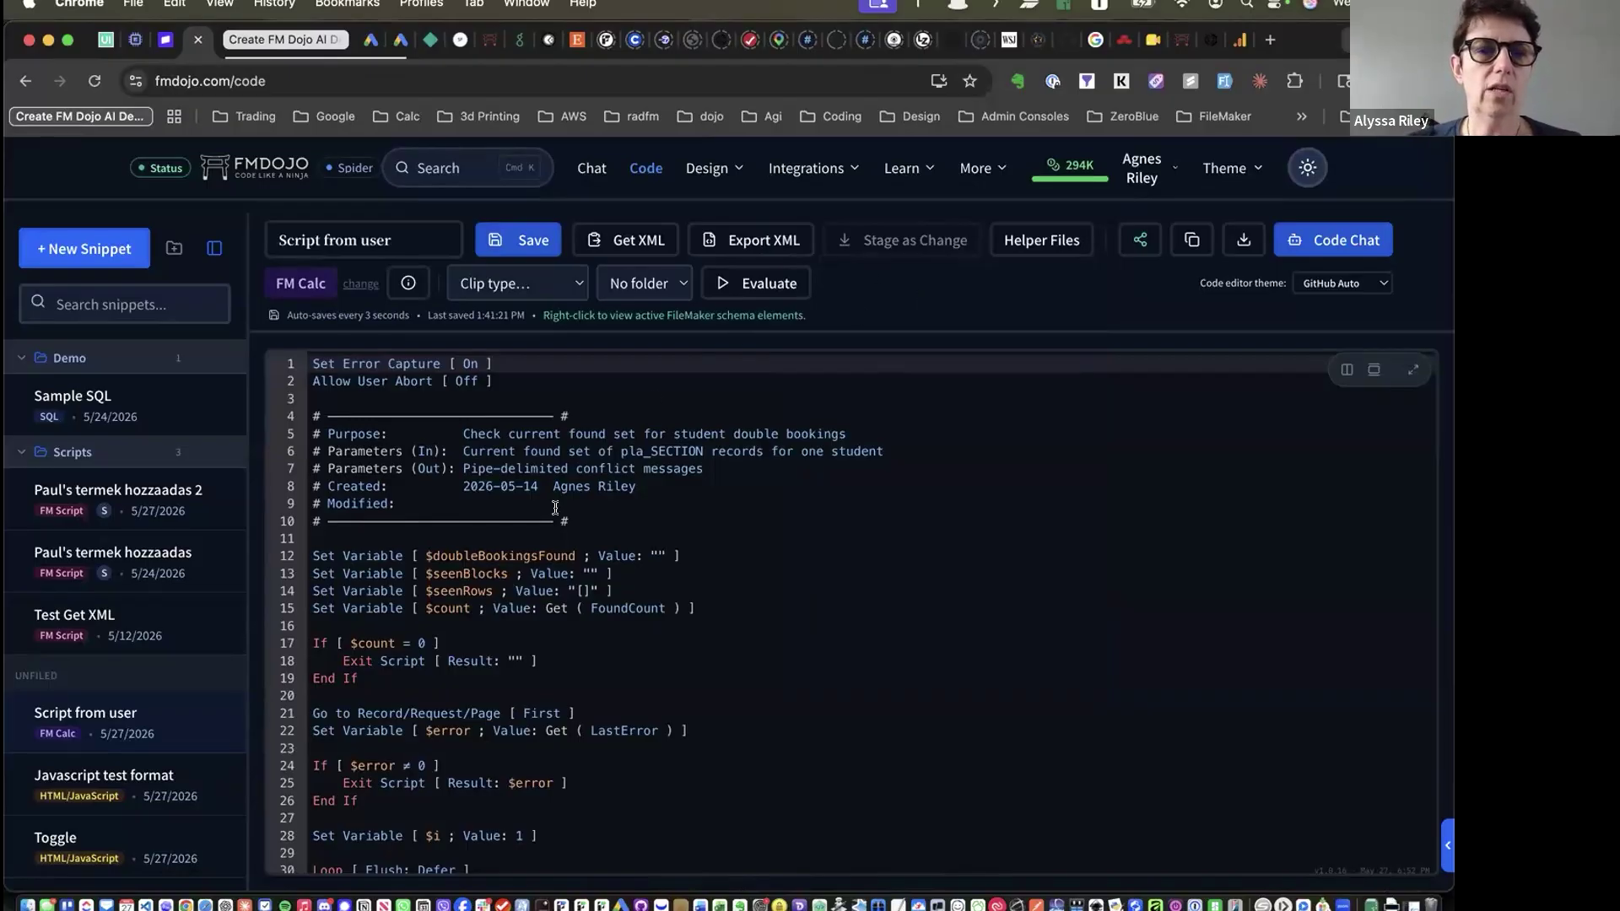
{"action": "left_click", "coordinate": [655, 533]}
{"action": "scroll", "coordinate": [479, 432], "scroll_direction": "down", "scroll_amount": 3}
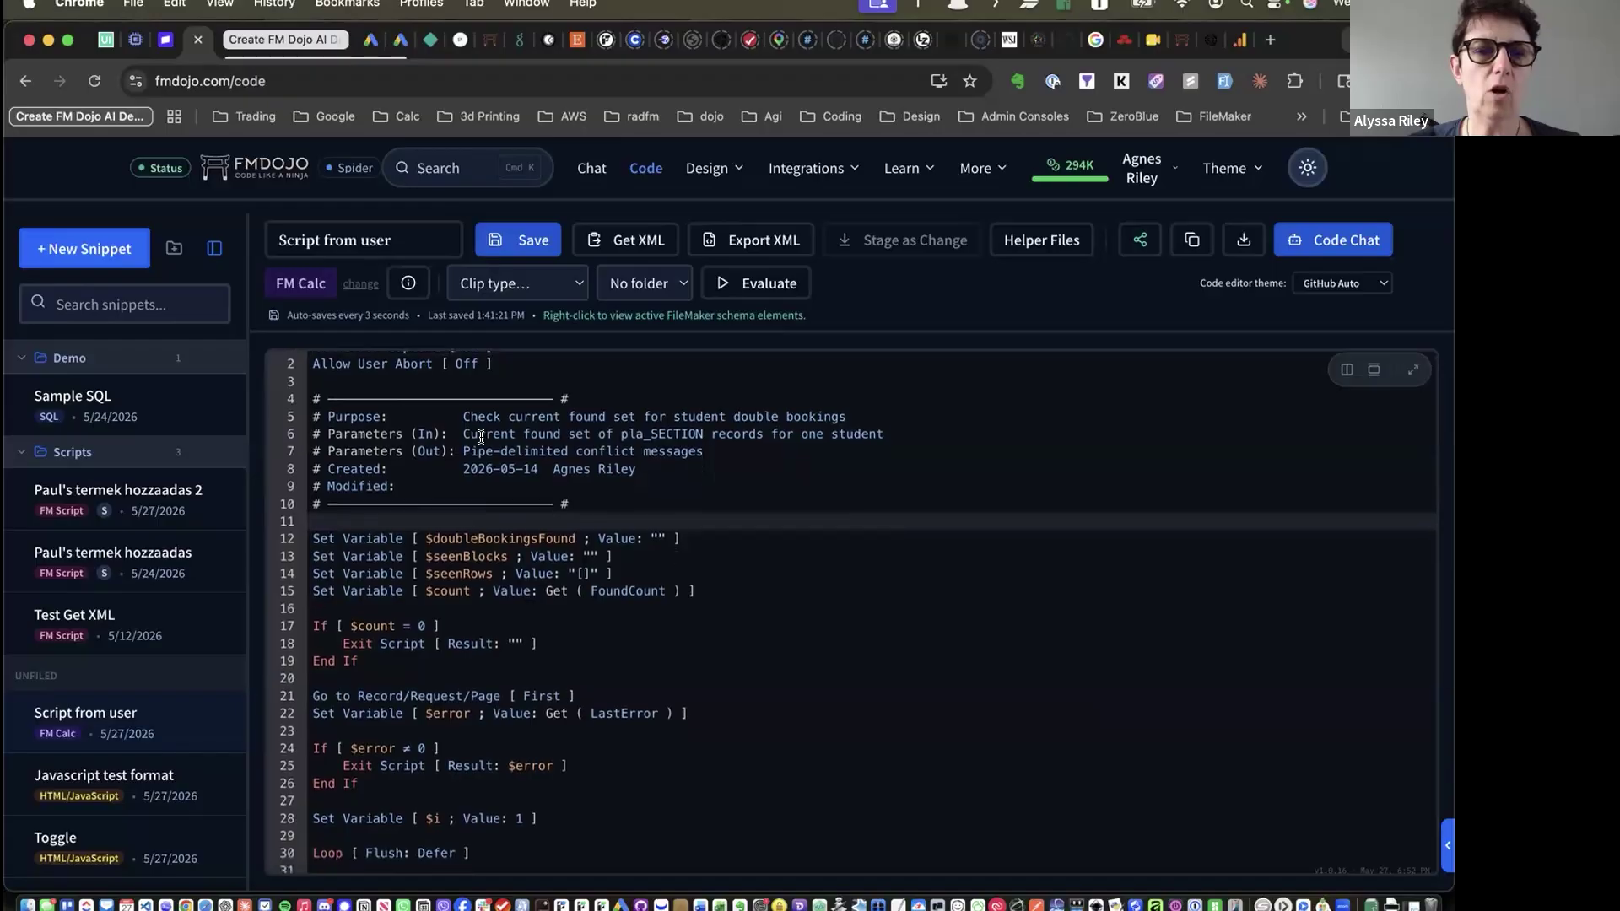
{"action": "left_click_drag", "start_coordinate": [482, 409], "coordinate": [548, 575]}
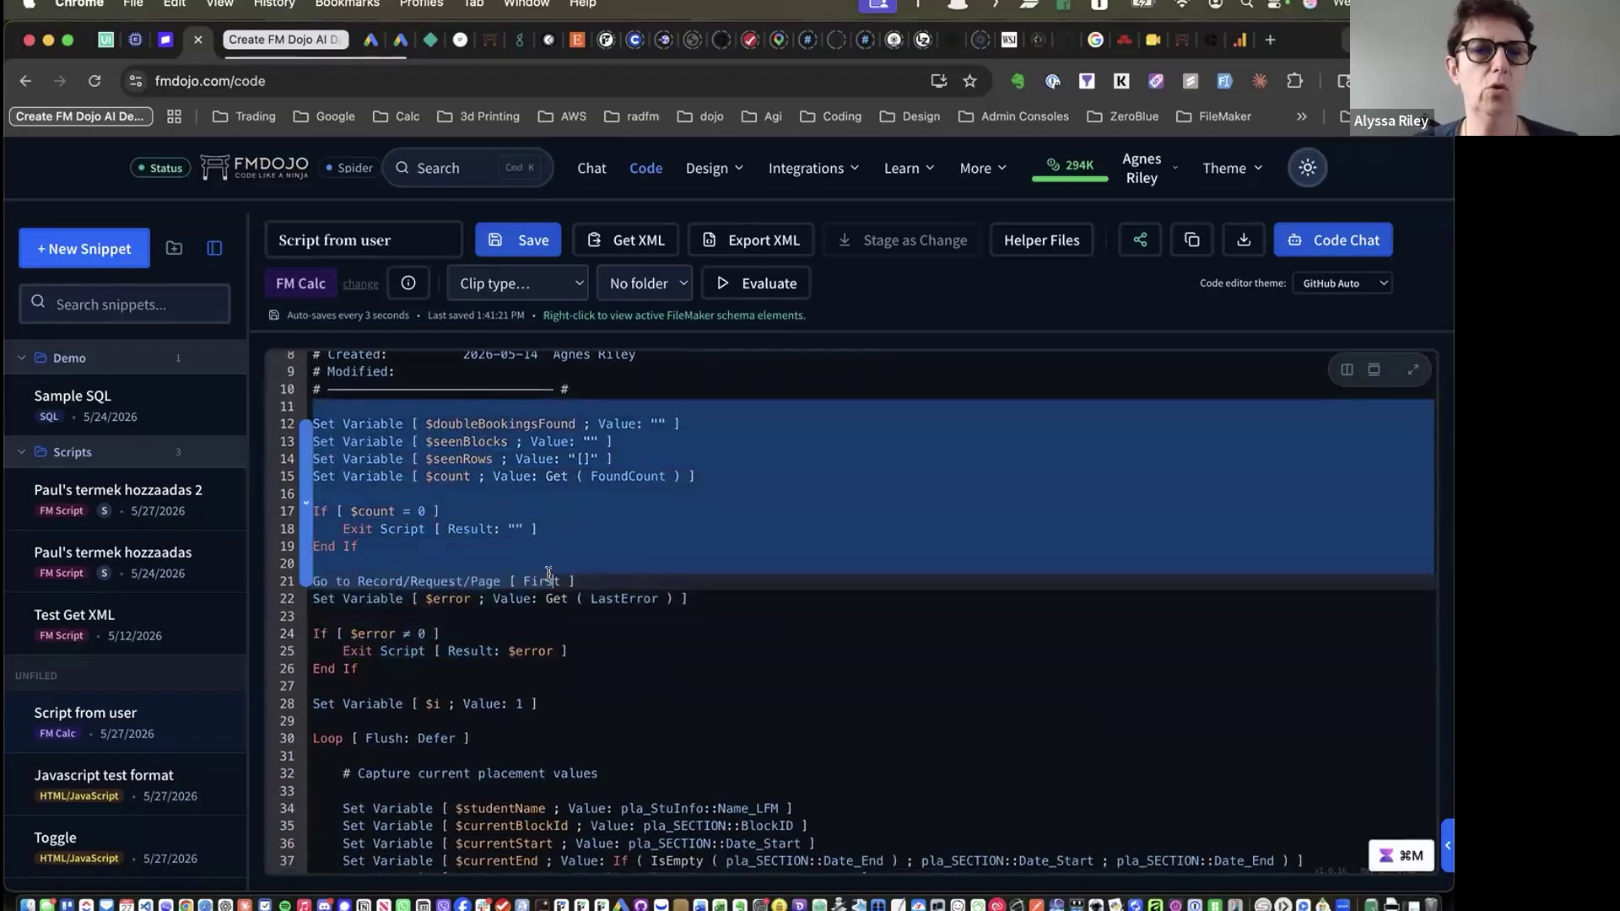
{"action": "left_click", "coordinate": [829, 378]}
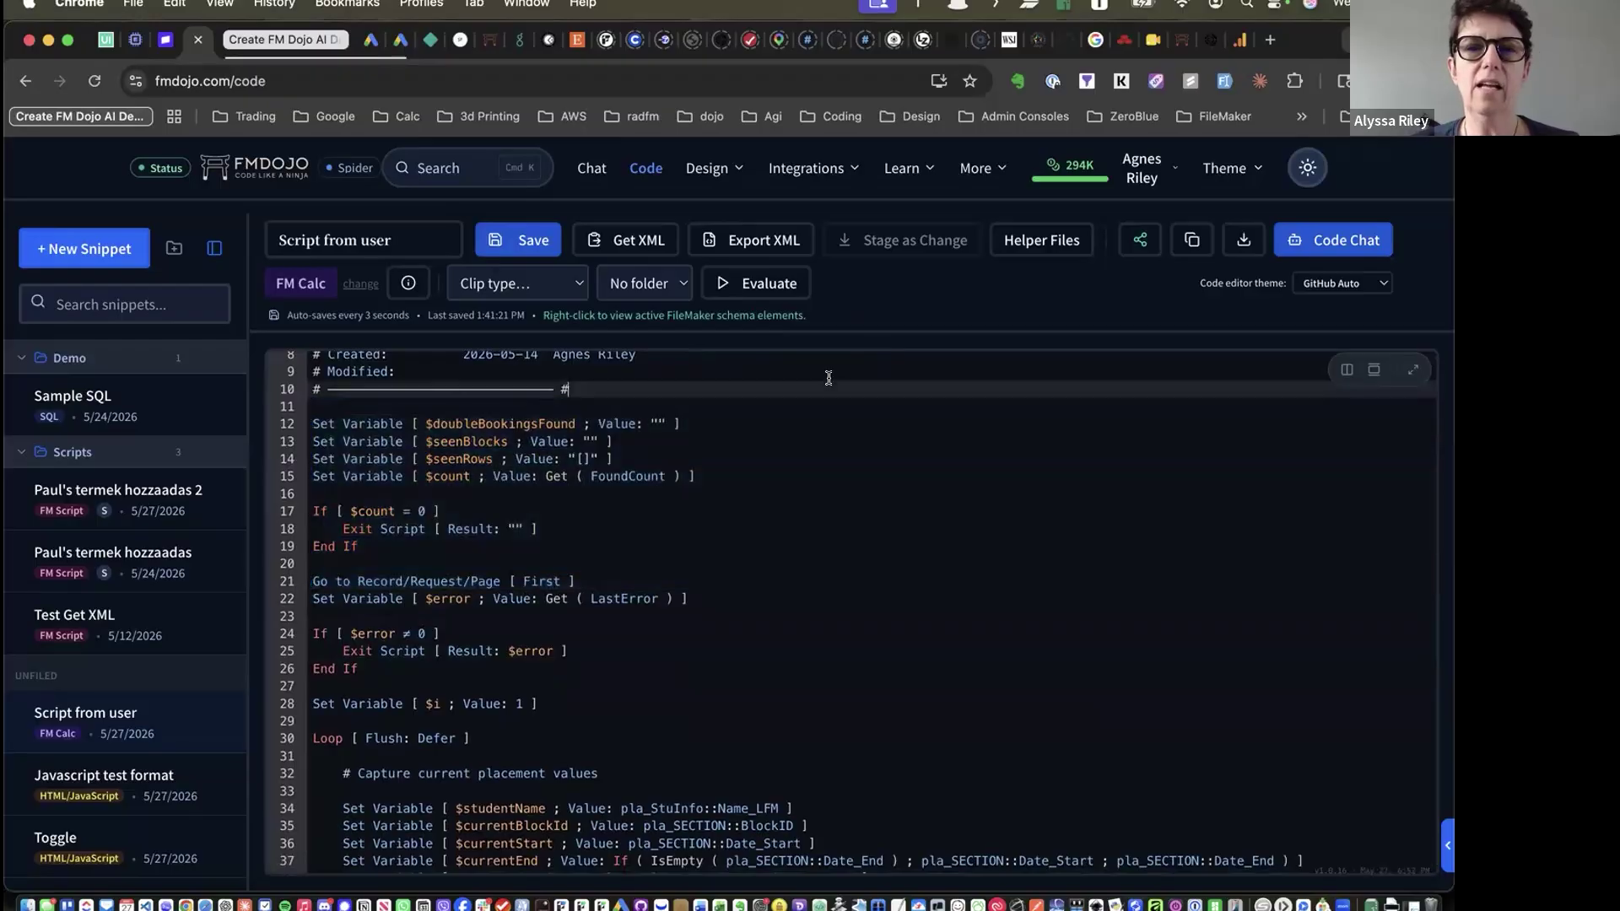
{"action": "scroll", "coordinate": [829, 378], "scroll_direction": "up", "scroll_amount": 3}
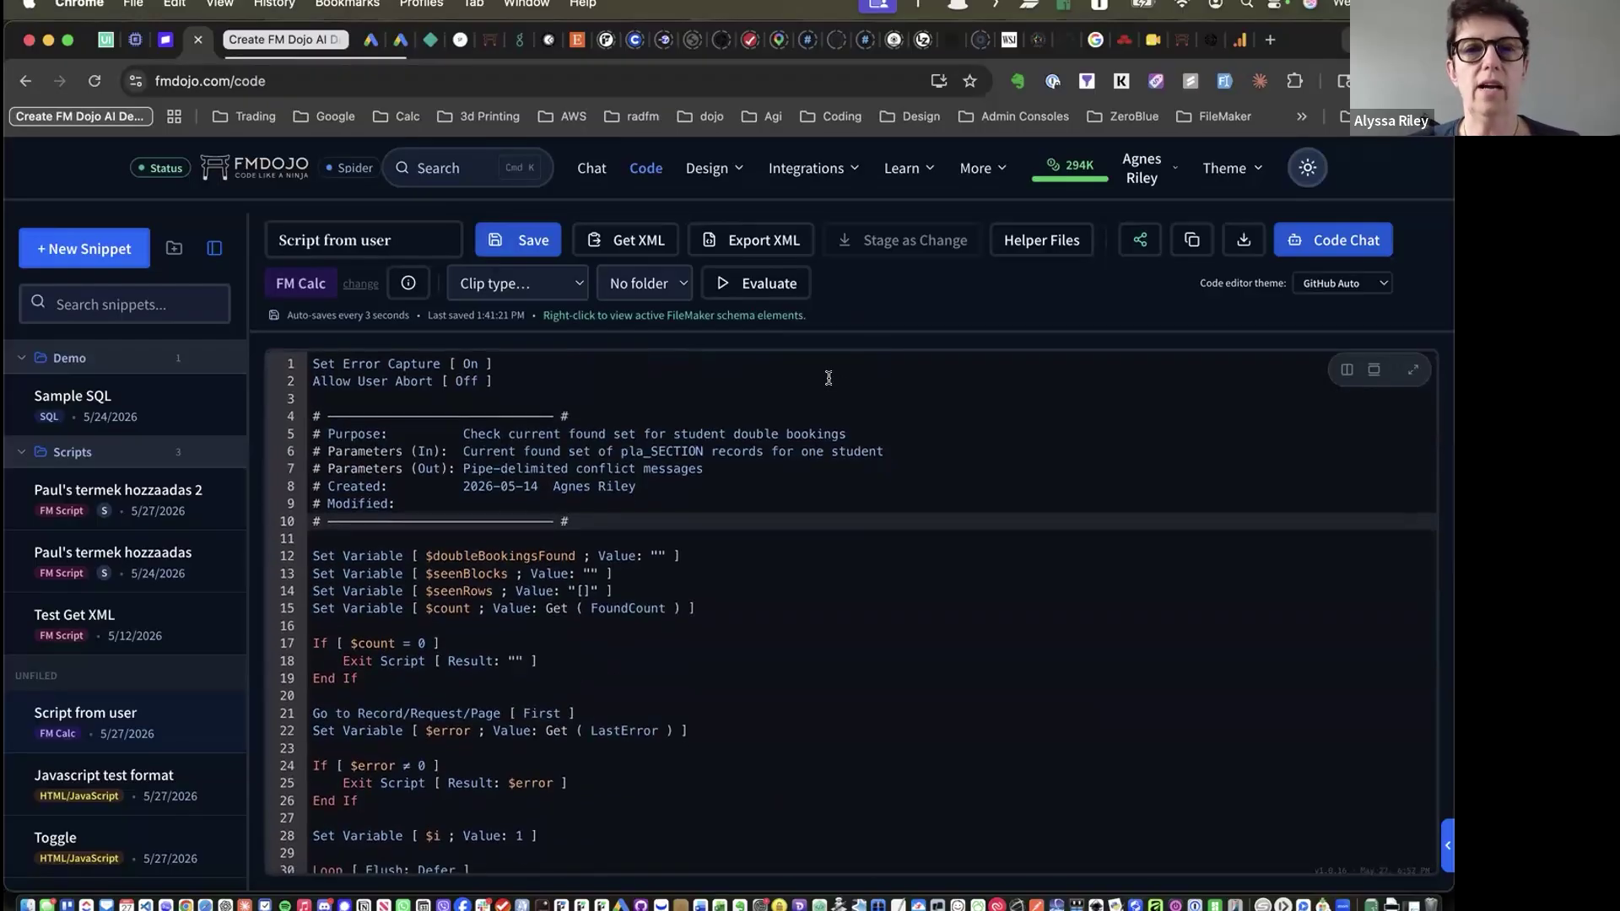
{"action": "left_click", "coordinate": [631, 241]}
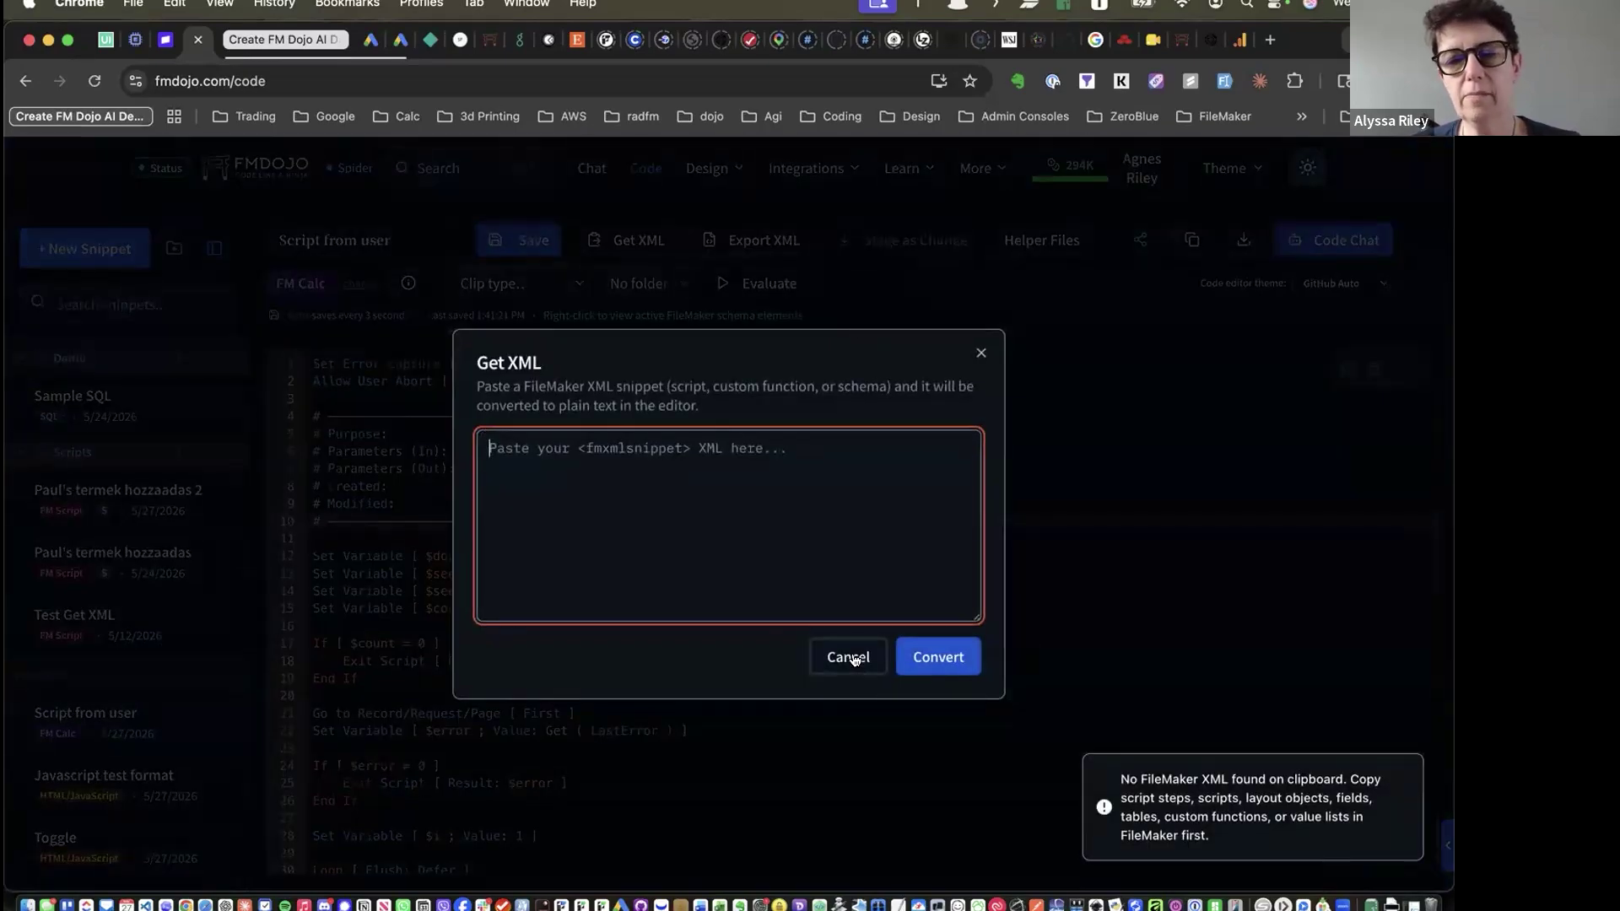
Cancel Get XML, export the script as XML to the FileMaker clipboard, and switch to FileMaker Pro
{"action": "left_click", "coordinate": [851, 657]}
{"action": "left_click", "coordinate": [748, 243]}
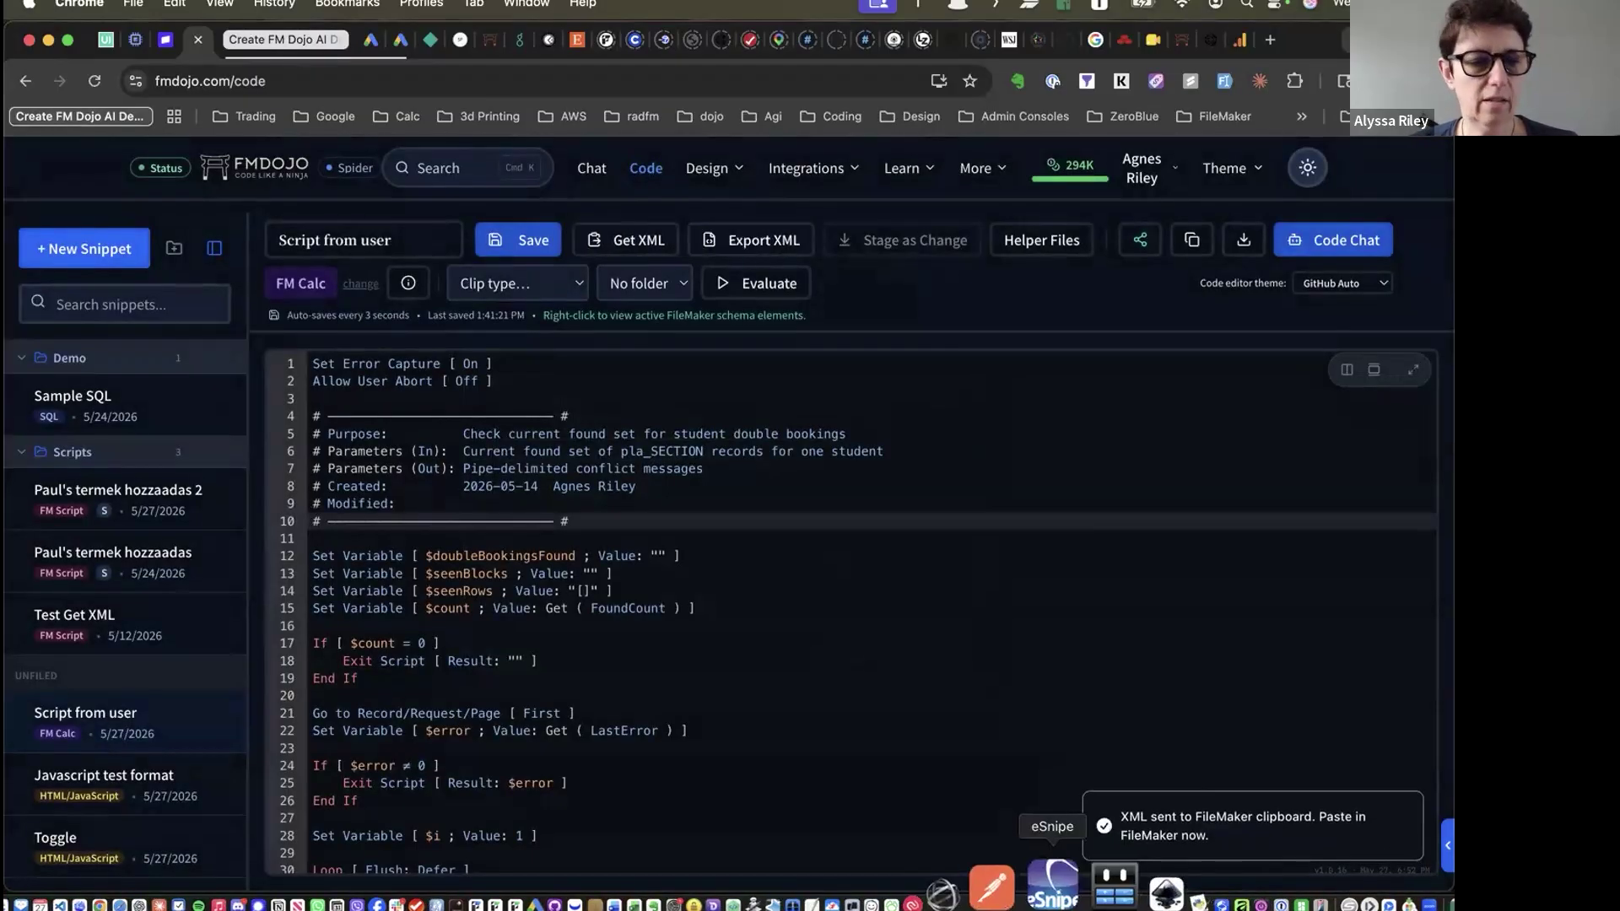
{"action": "key", "text": "super+Tab"}
{"action": "key", "text": "super+shift+Tab"}
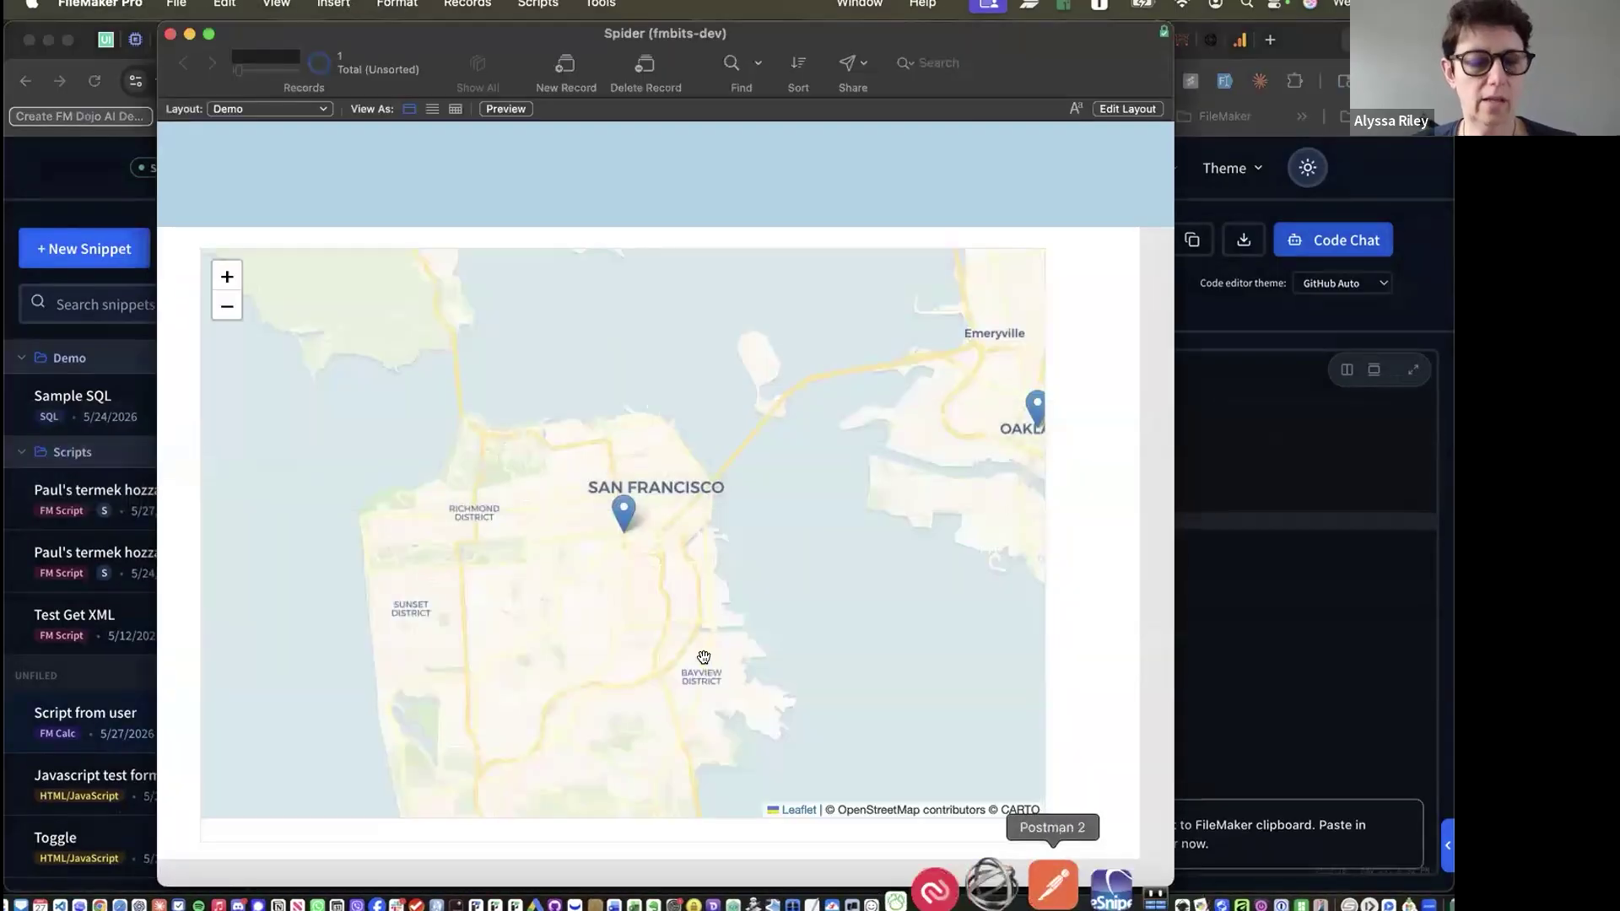
Add an empty 'New Script' in Spider's Script Workspace, reposition the window, and return to FM Dojo
{"action": "key", "text": "super+shift+s"}
{"action": "key", "text": "super+n"}
{"action": "left_click", "coordinate": [477, 163]}
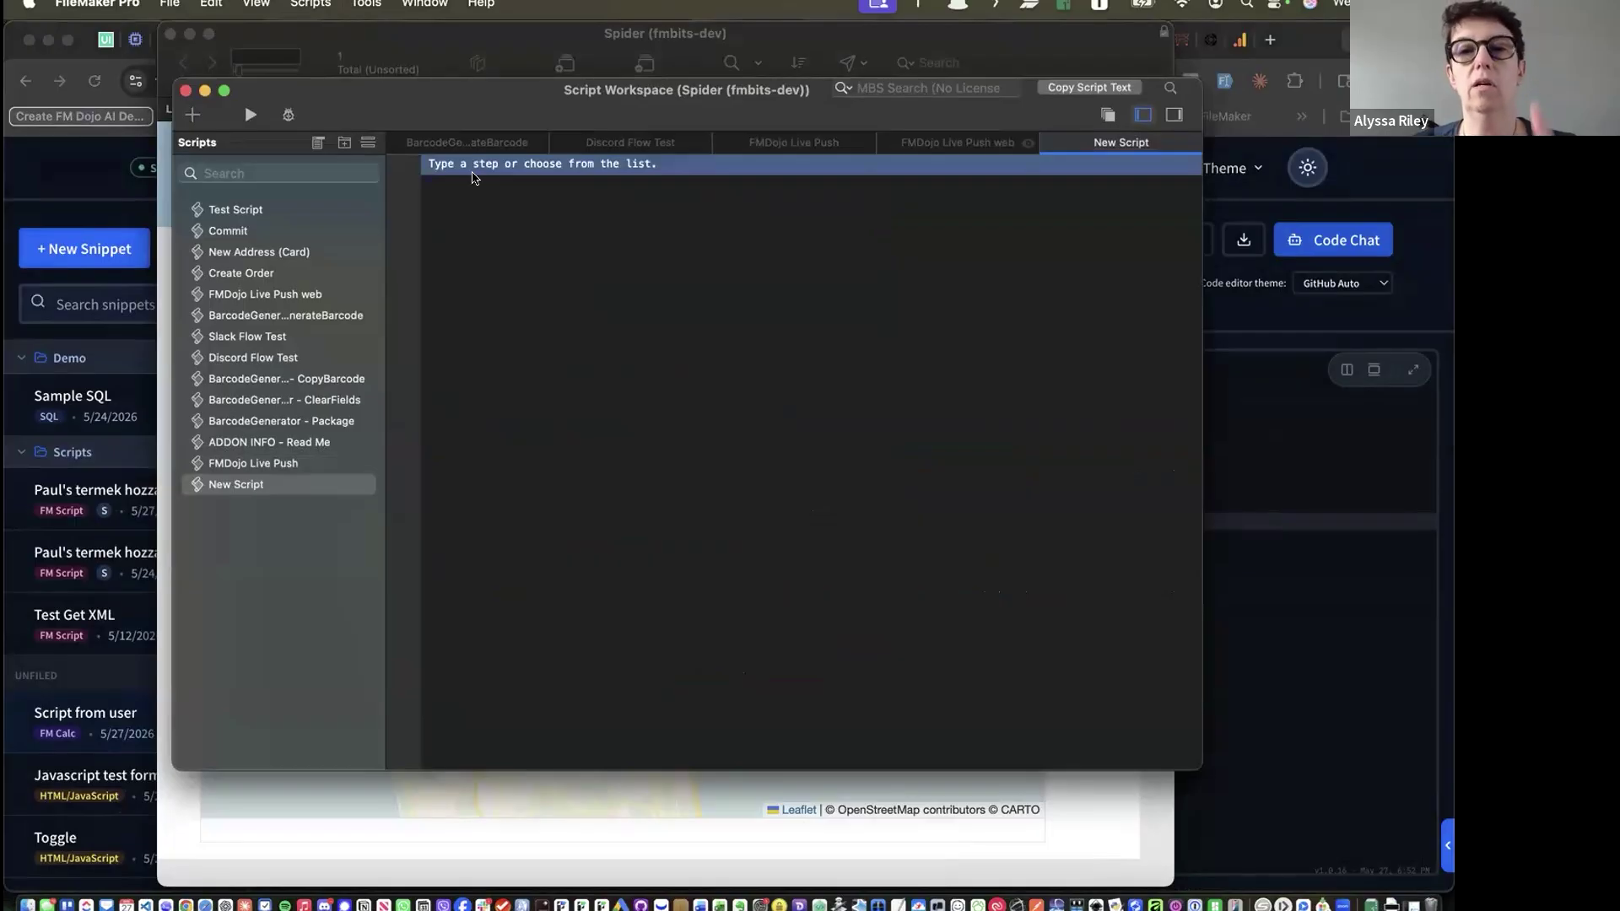
{"action": "left_click_drag", "start_coordinate": [425, 98], "coordinate": [483, 132]}
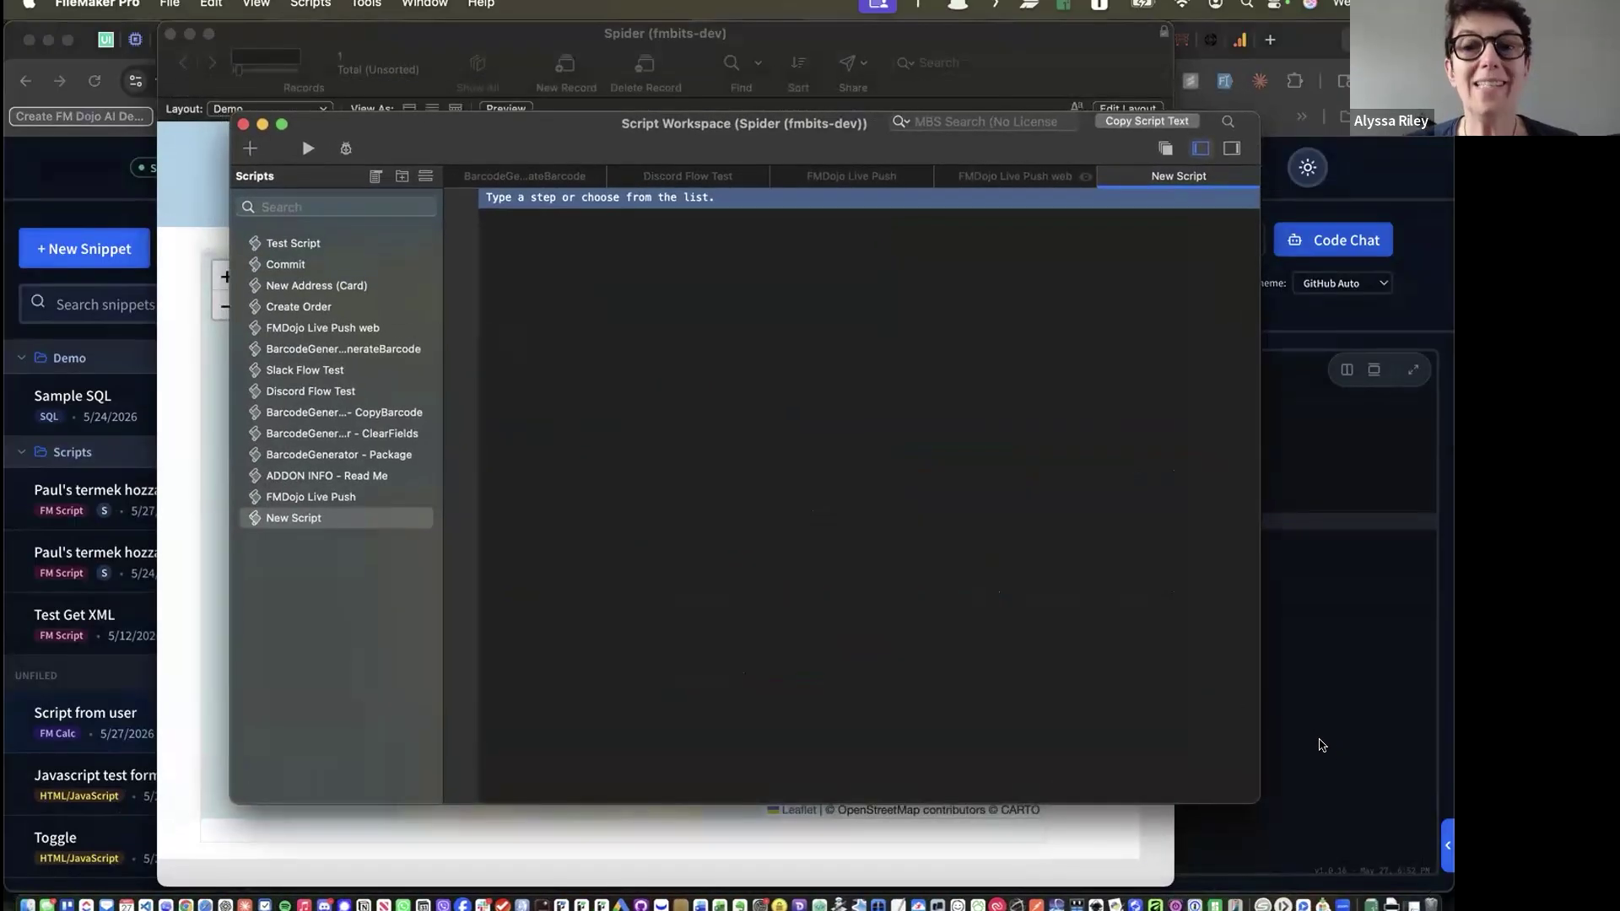
{"action": "left_click", "coordinate": [1329, 749]}
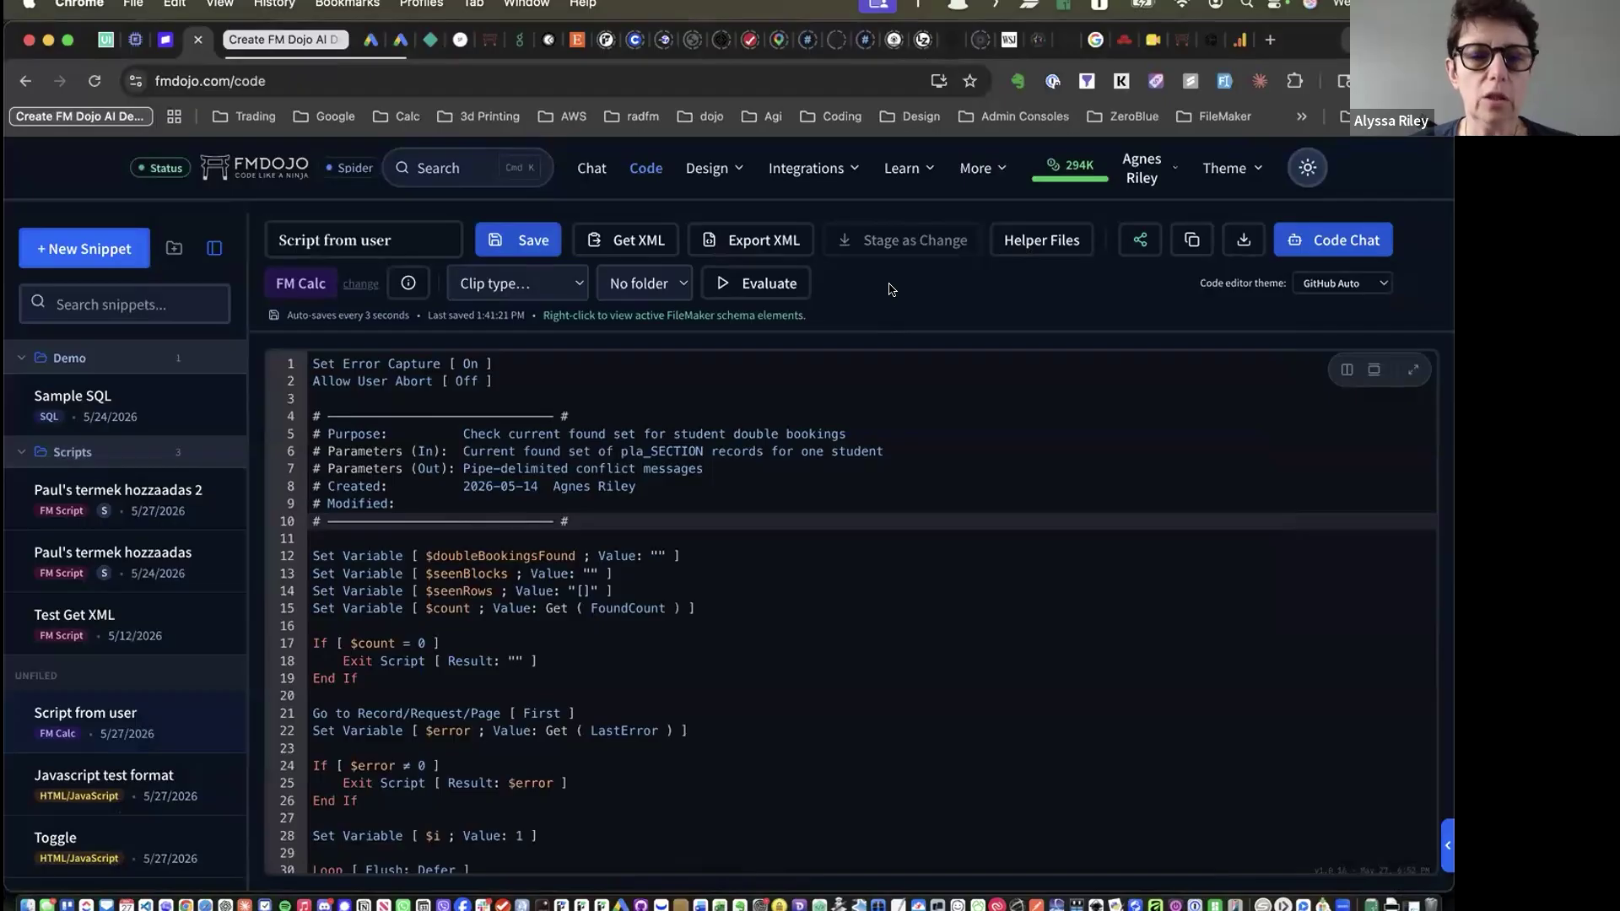
Download the FMDojo Mac plug-in v1.6.16 and check the Downloads and Desktop folders in Finder
{"action": "left_click", "coordinate": [1044, 239]}
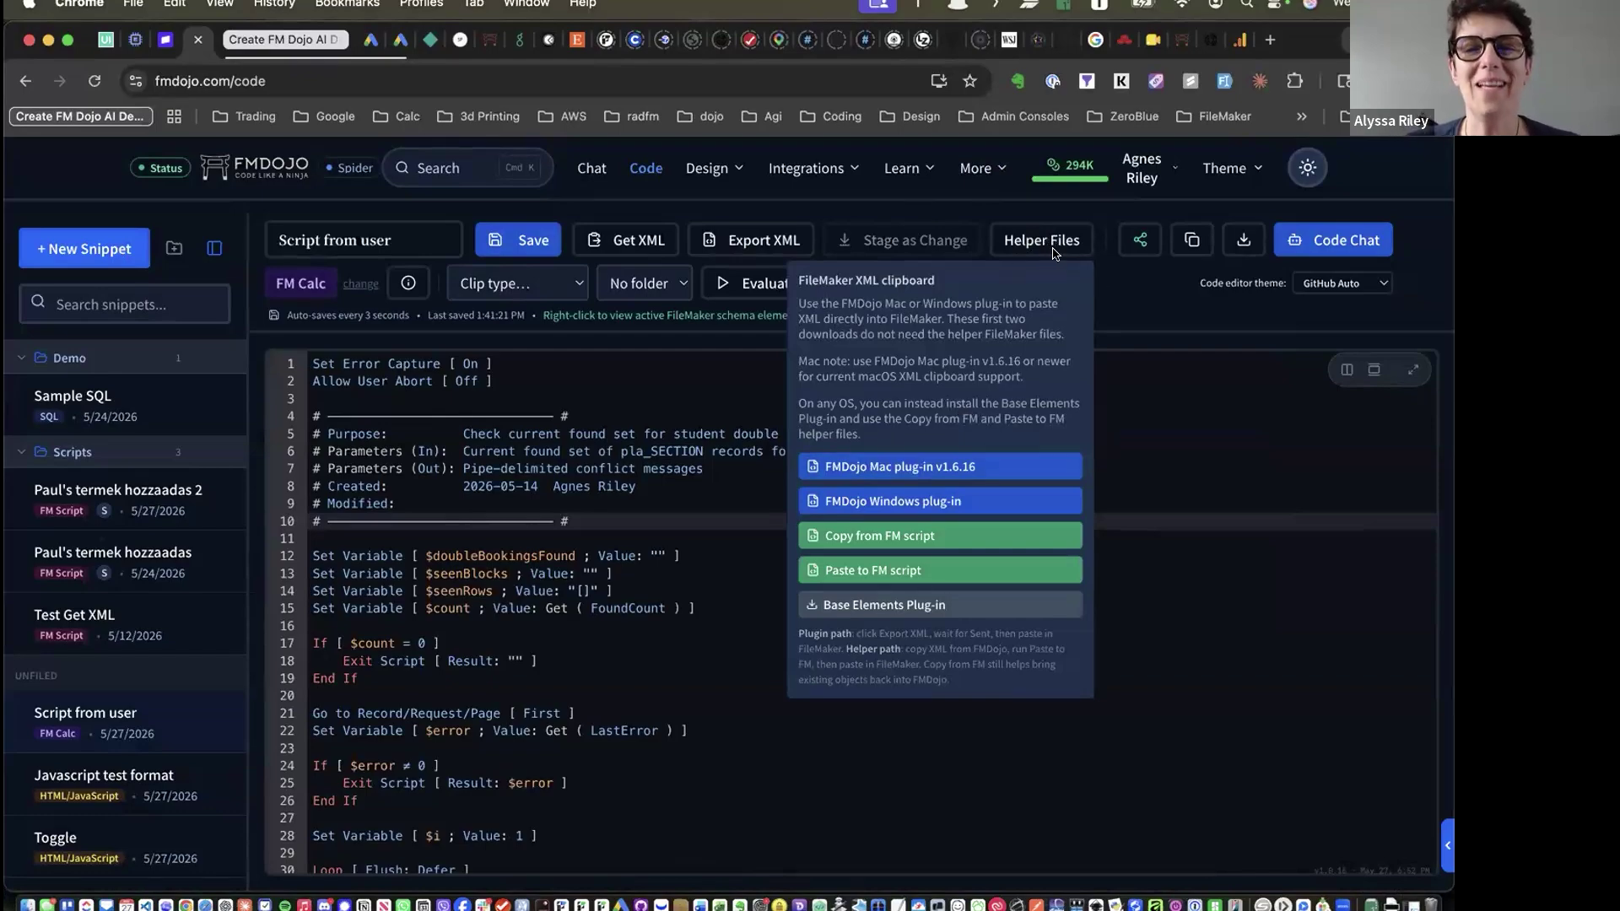
{"action": "left_click", "coordinate": [871, 466]}
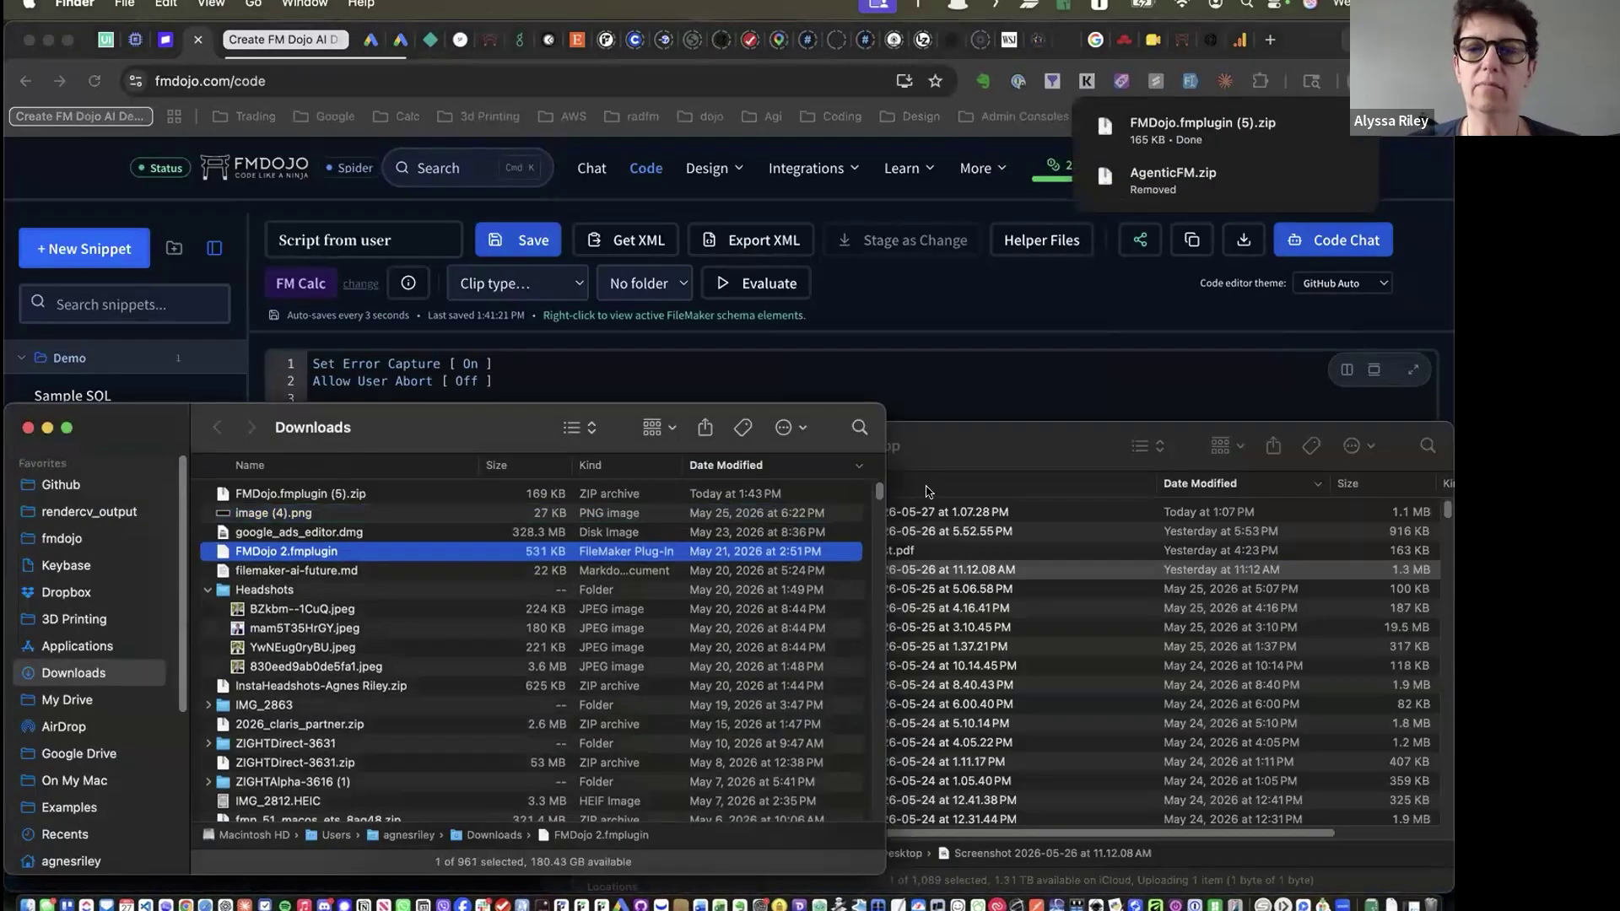
{"action": "left_click", "coordinate": [935, 461]}
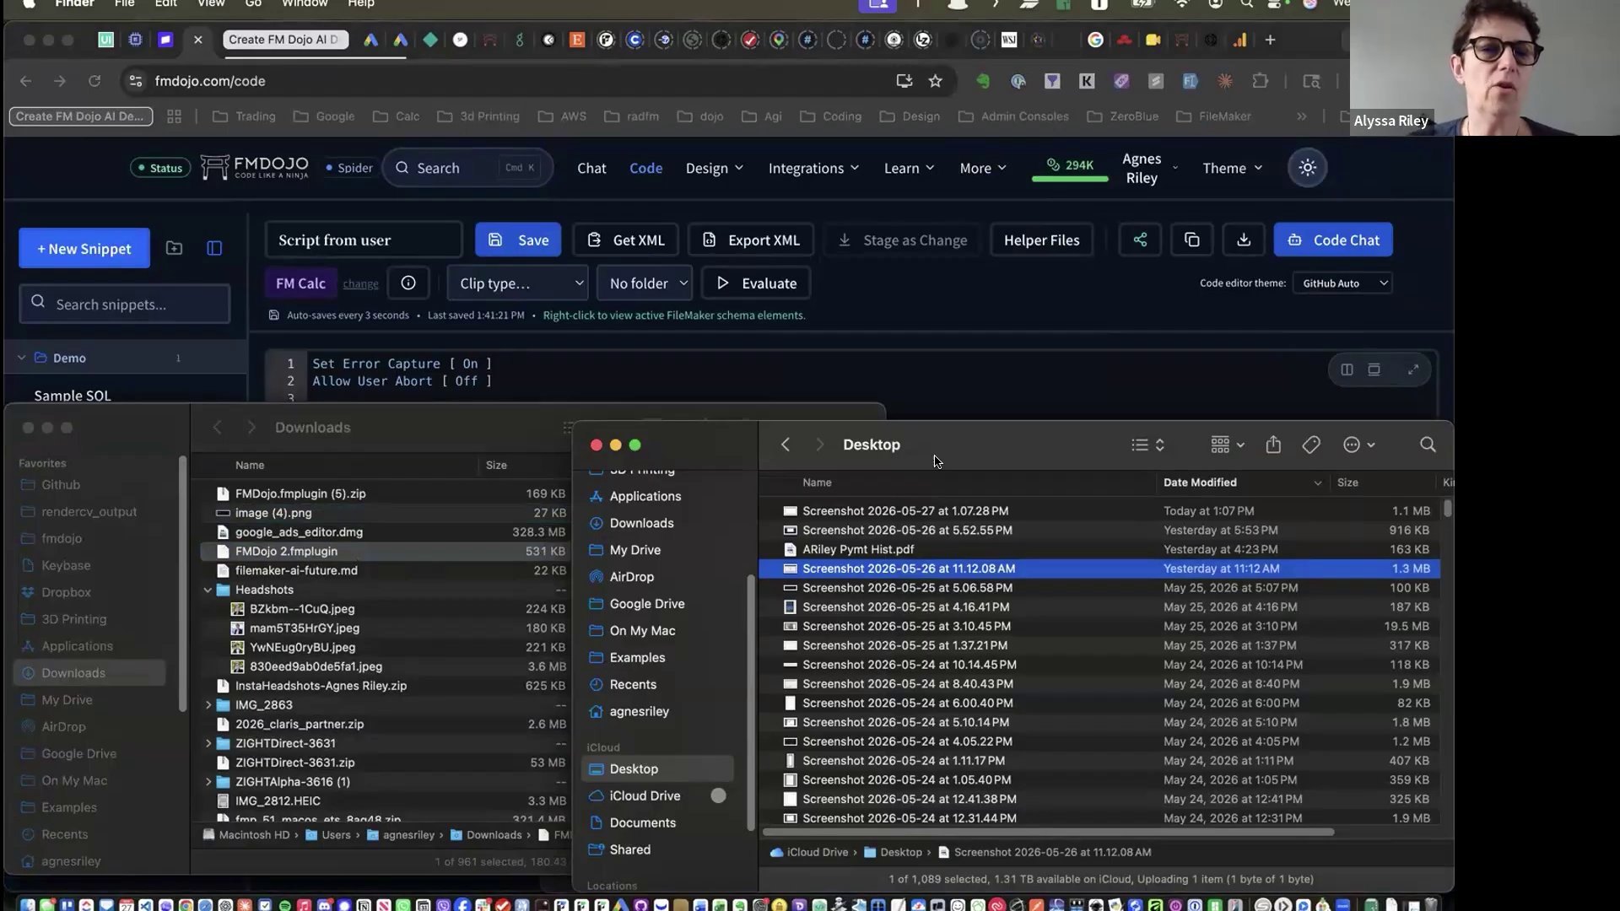
{"action": "left_click", "coordinate": [221, 551]}
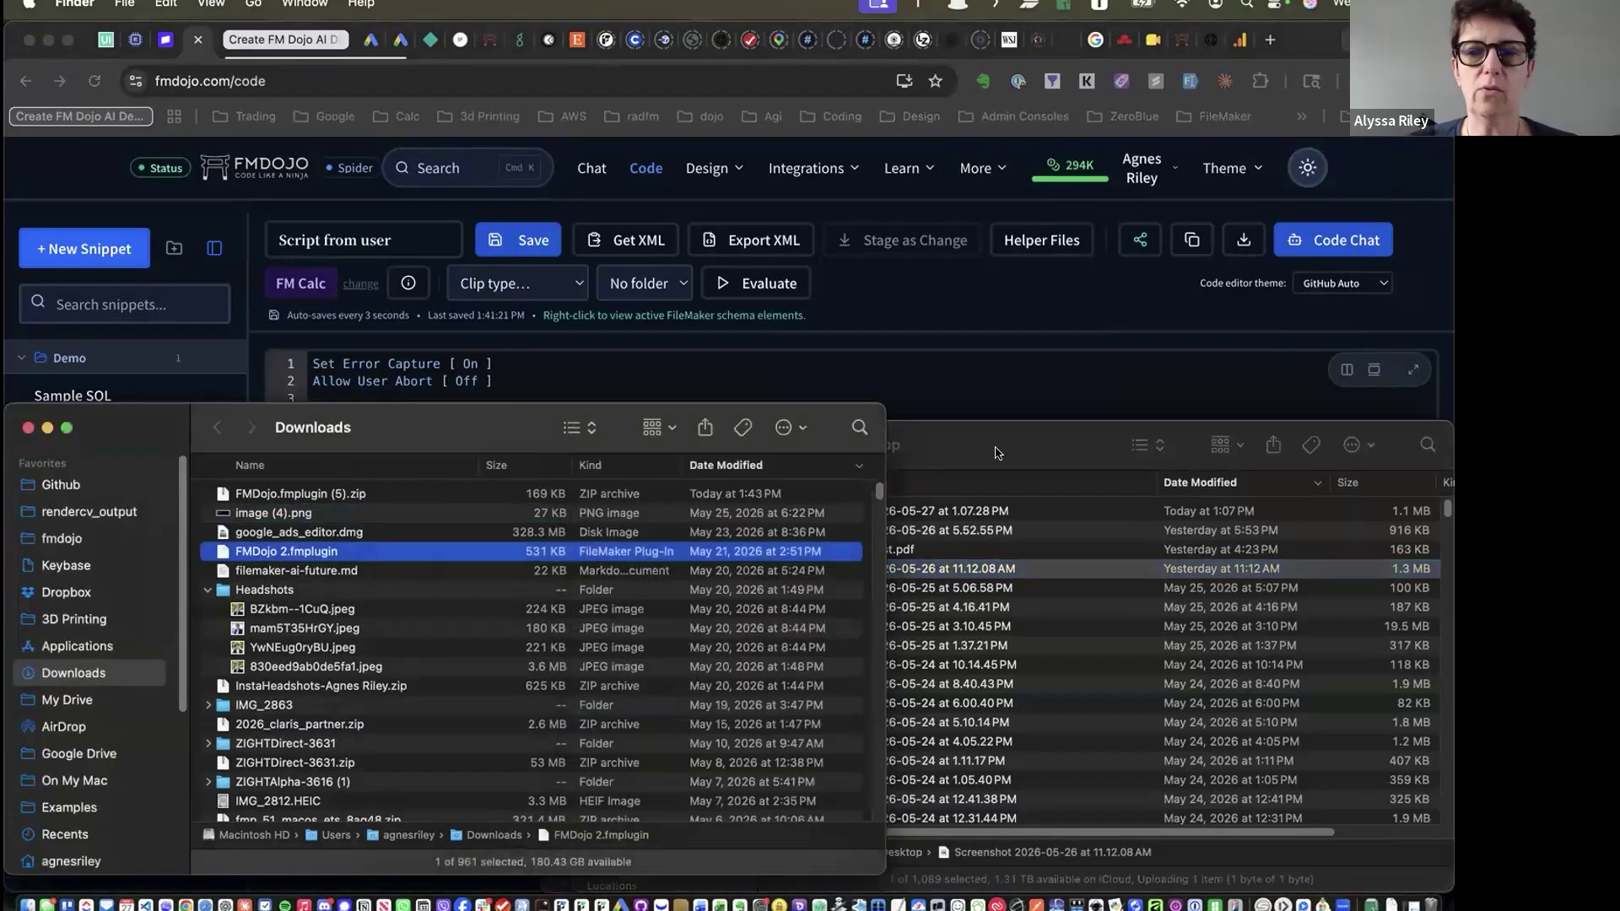
{"action": "left_click_drag", "start_coordinate": [1013, 440], "coordinate": [1044, 455]}
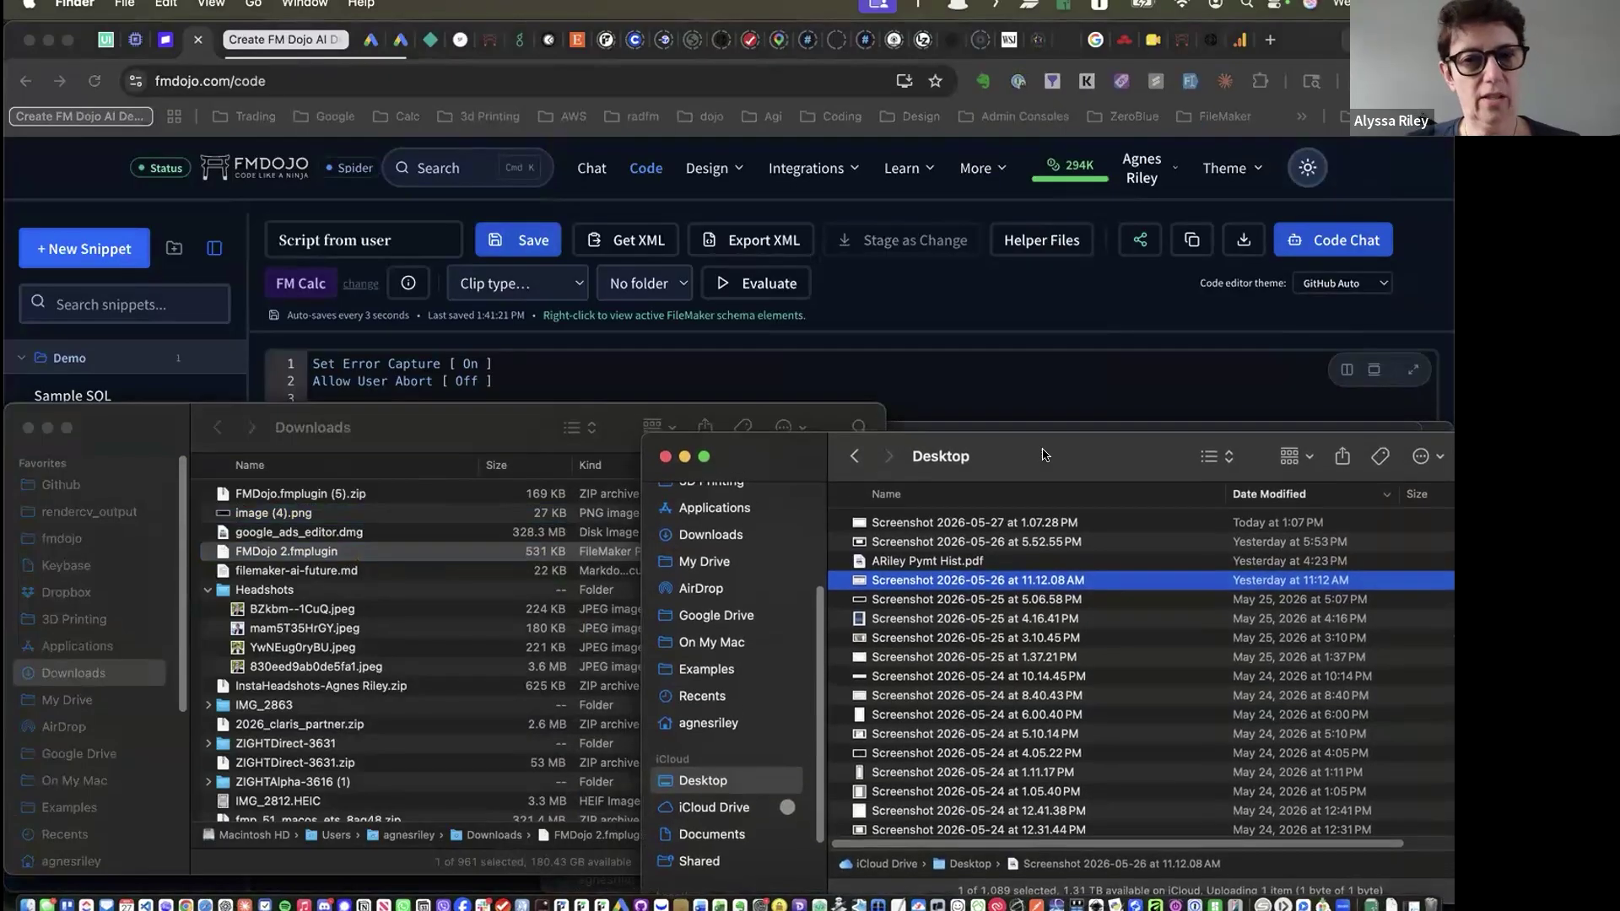
{"action": "left_click", "coordinate": [857, 523]}
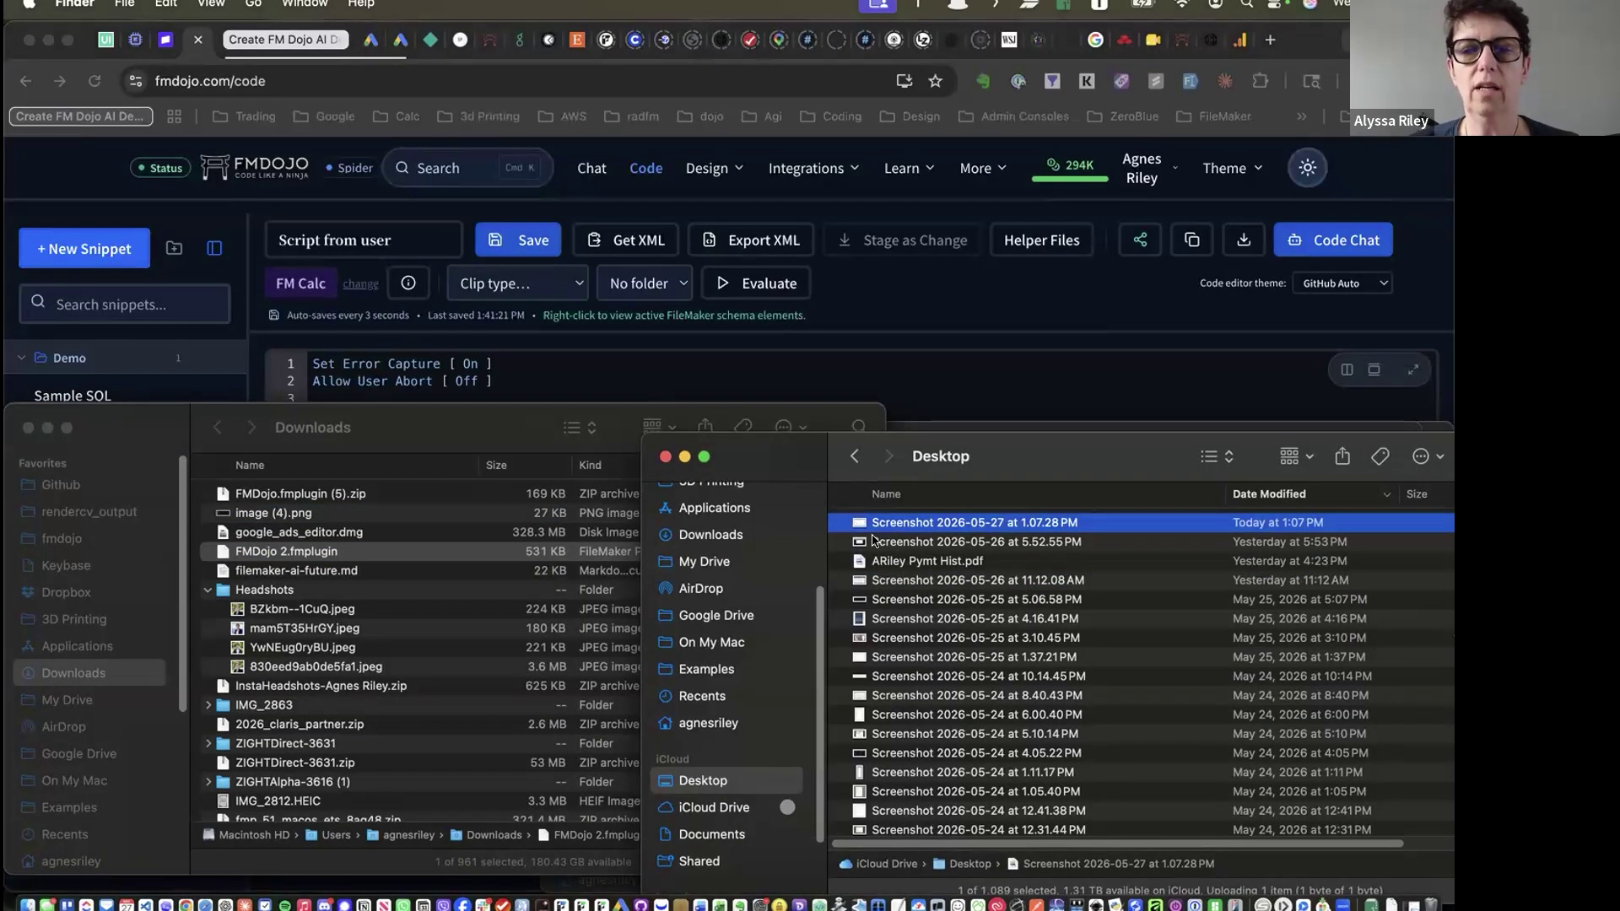
{"action": "left_click", "coordinate": [993, 351]}
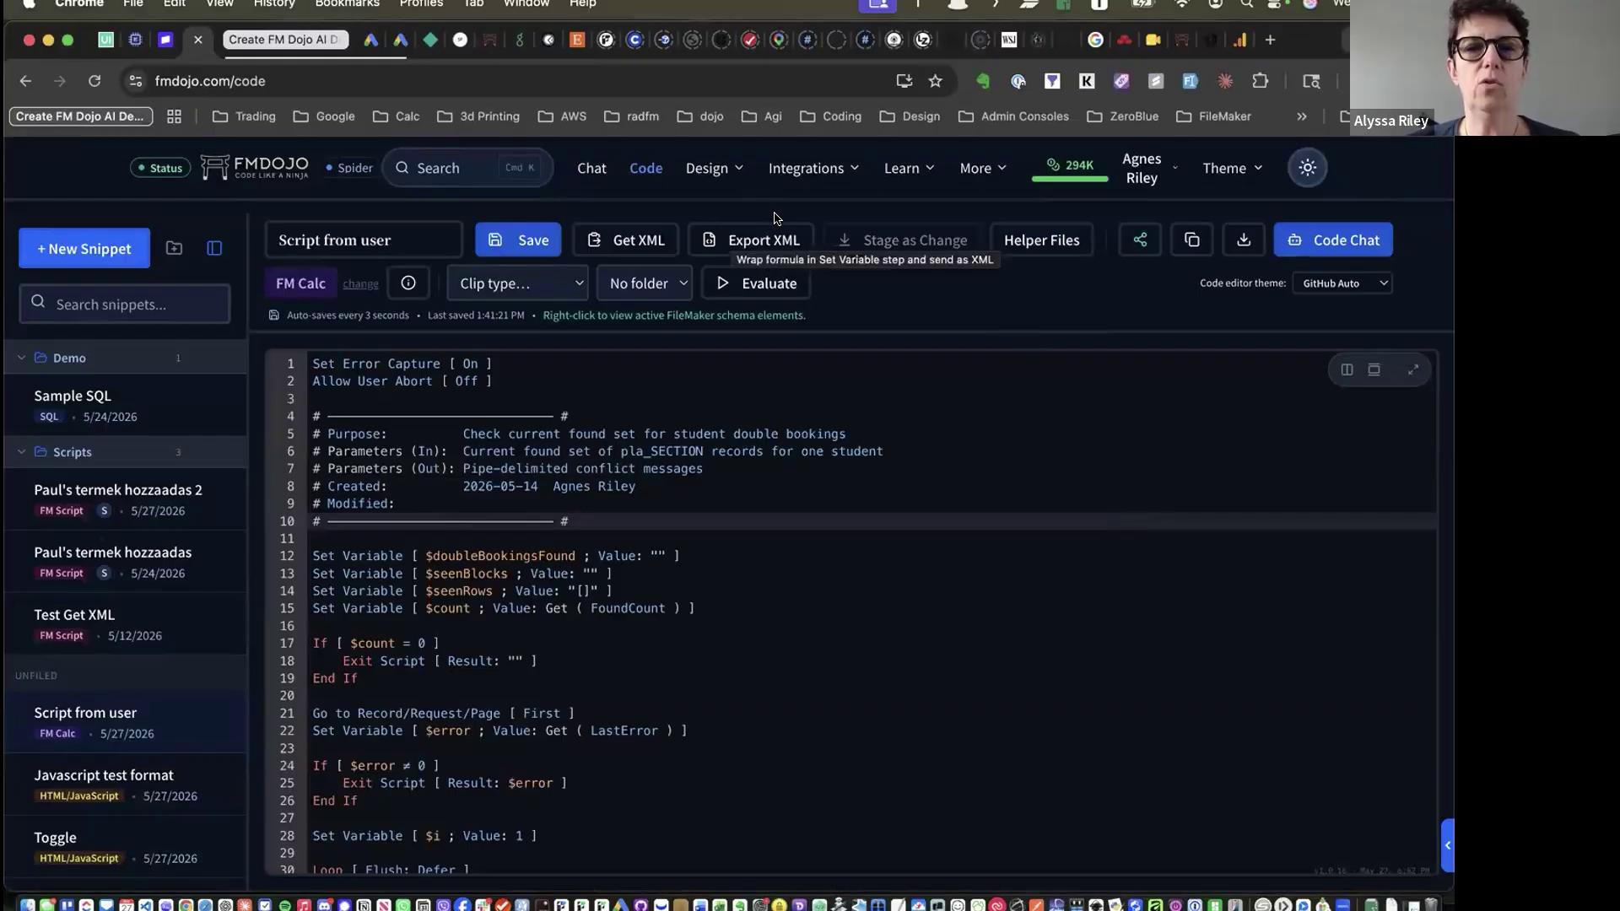
{"action": "key", "text": "super+Tab"}
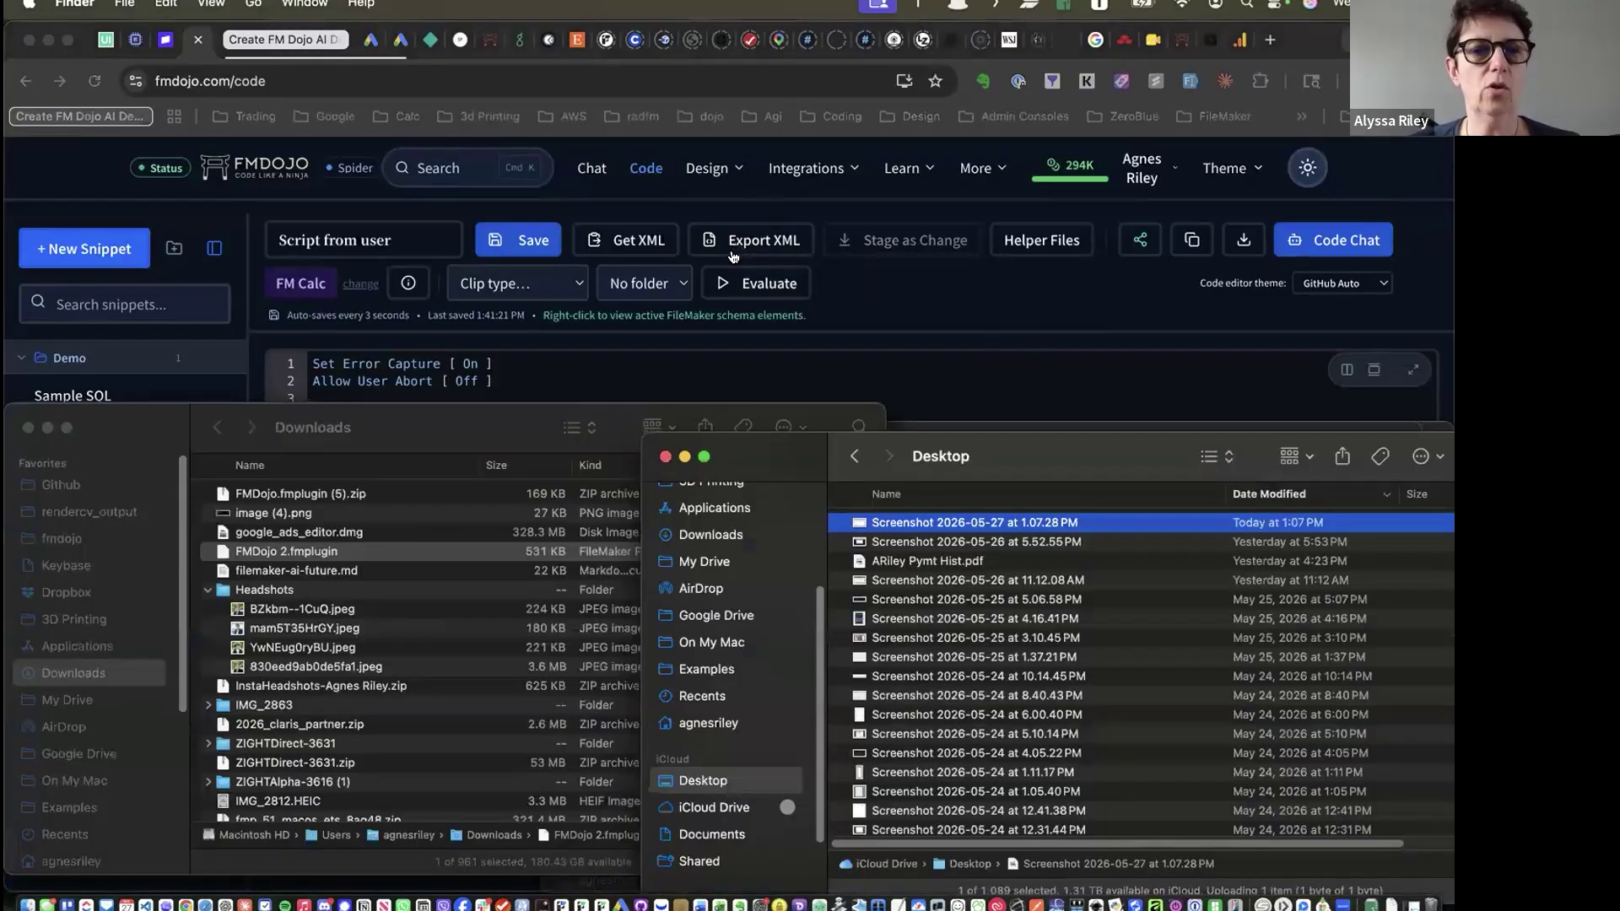
{"action": "key", "text": "super+Tab"}
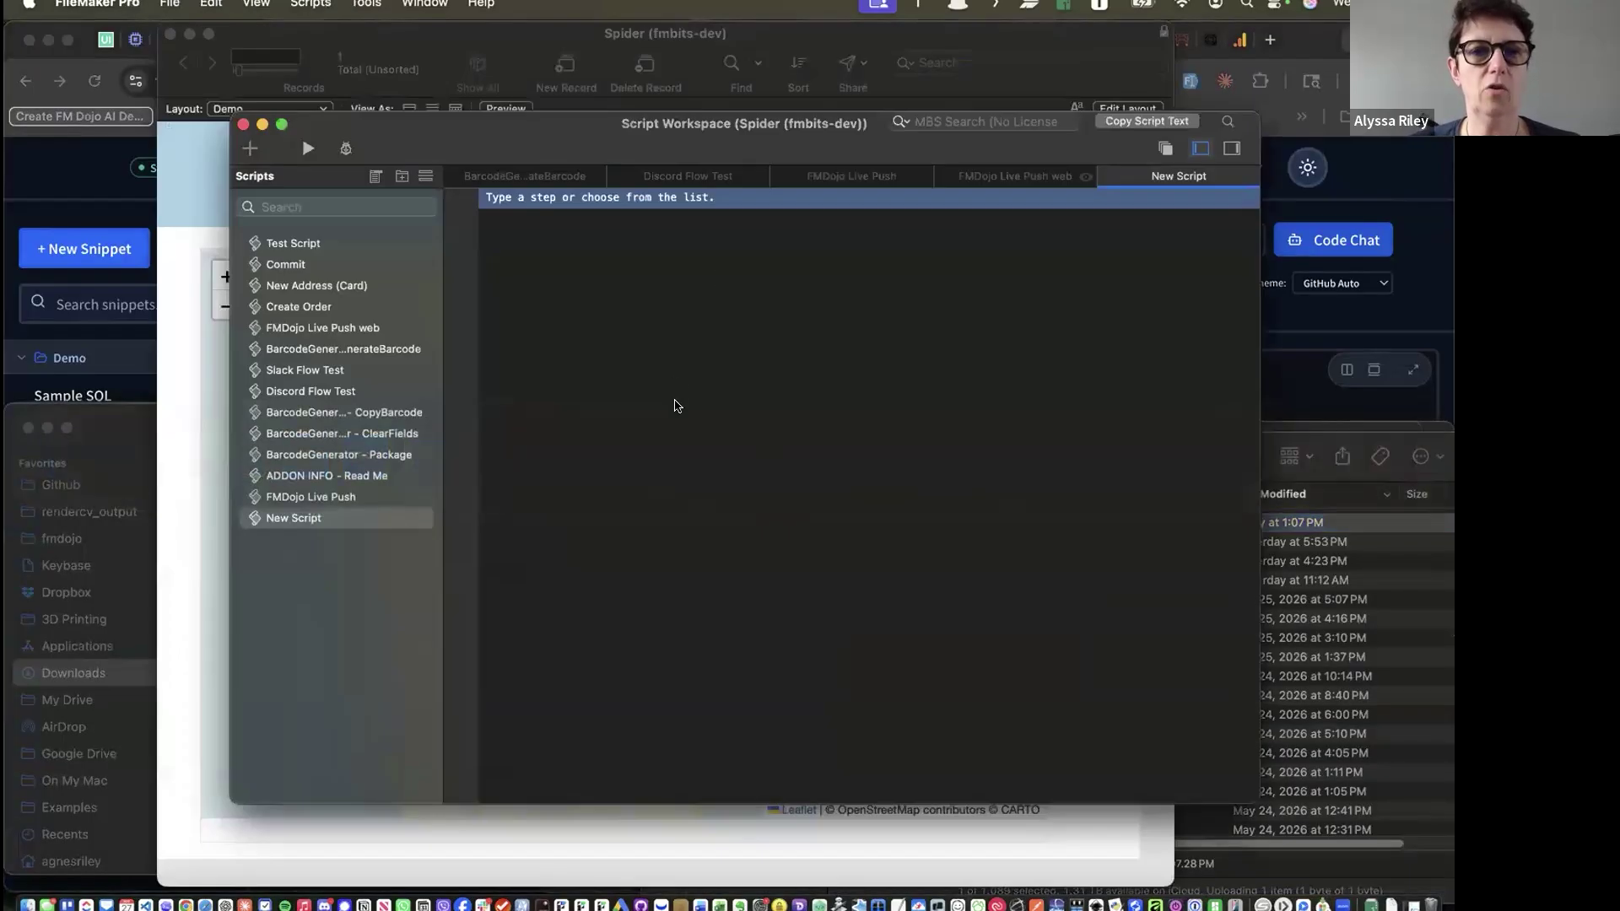
{"action": "left_click", "coordinate": [675, 406]}
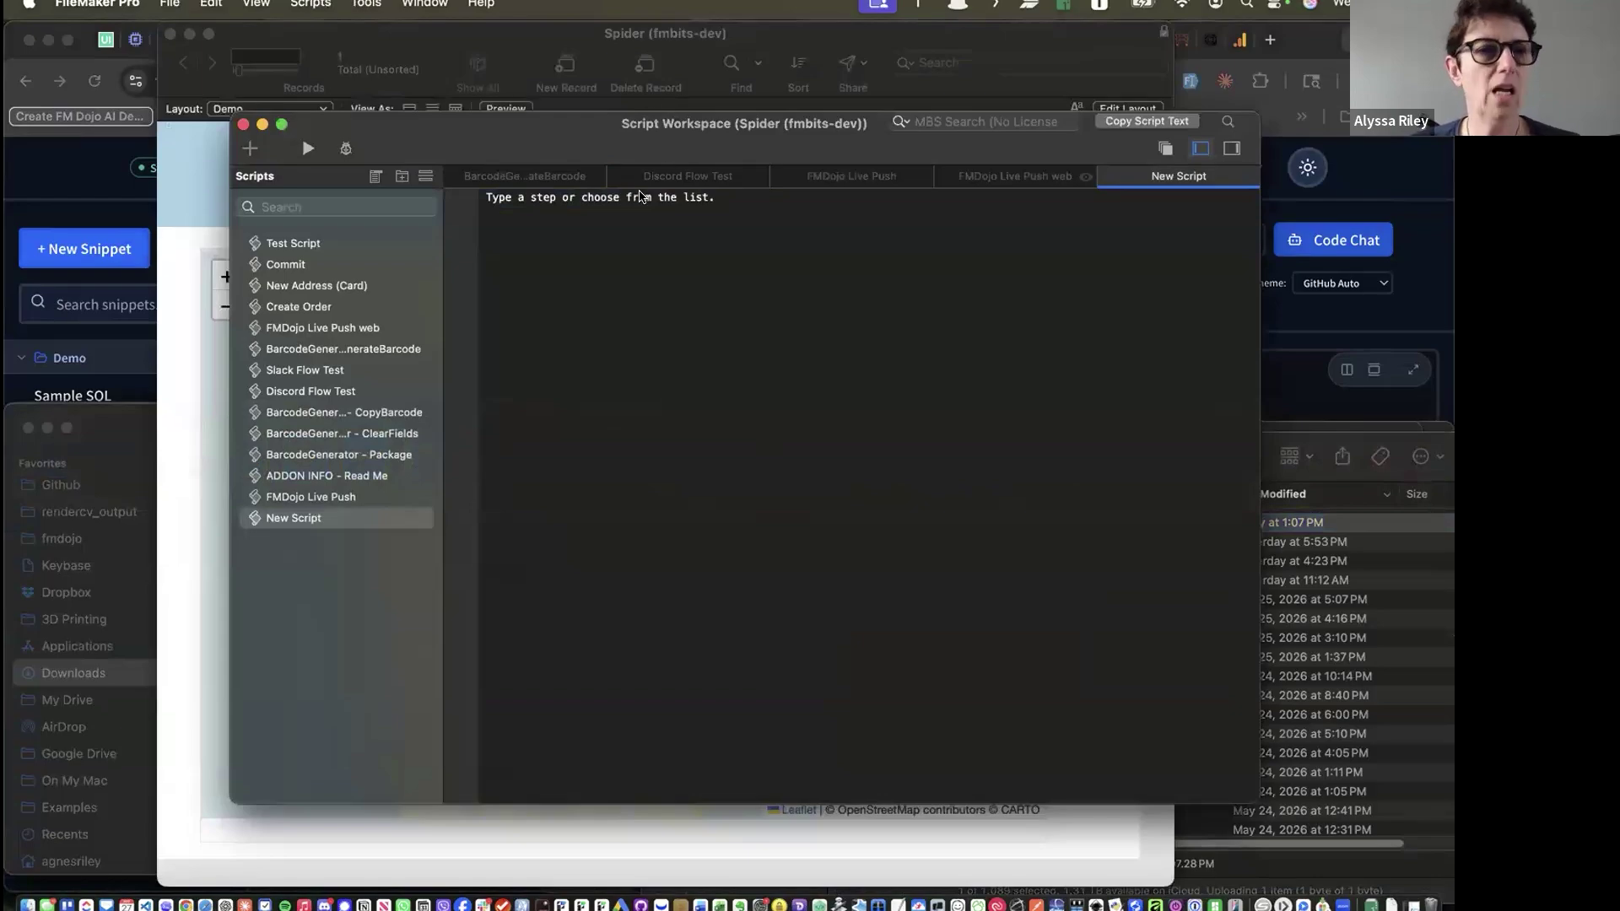
{"action": "left_click", "coordinate": [179, 348]}
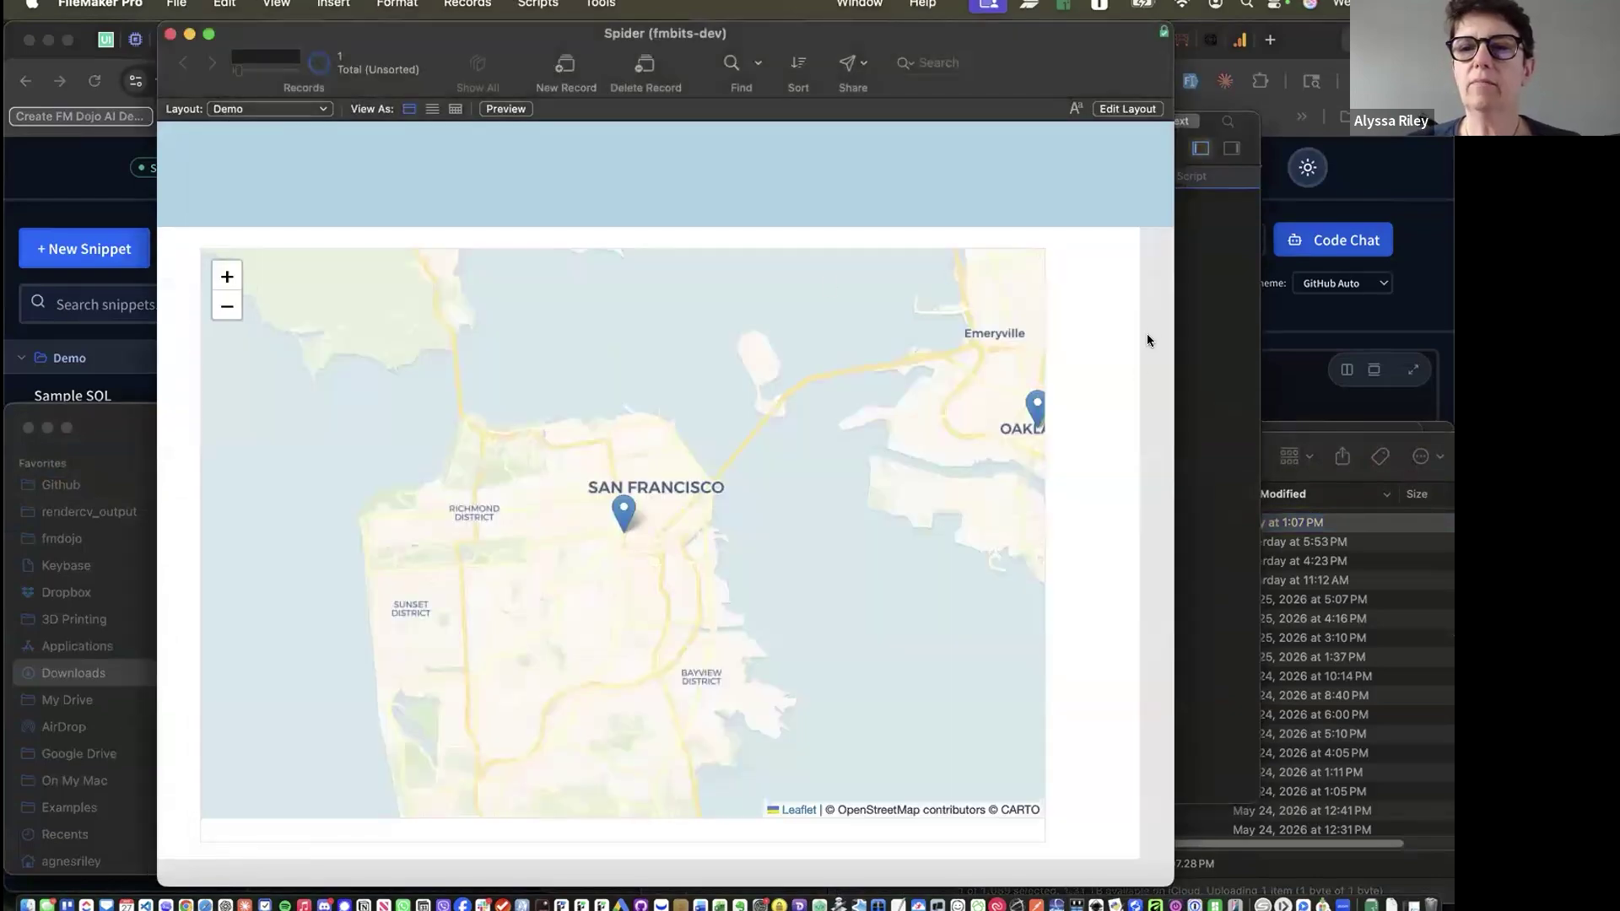
{"action": "left_click", "coordinate": [1202, 422]}
{"action": "key", "text": "super+Tab"}
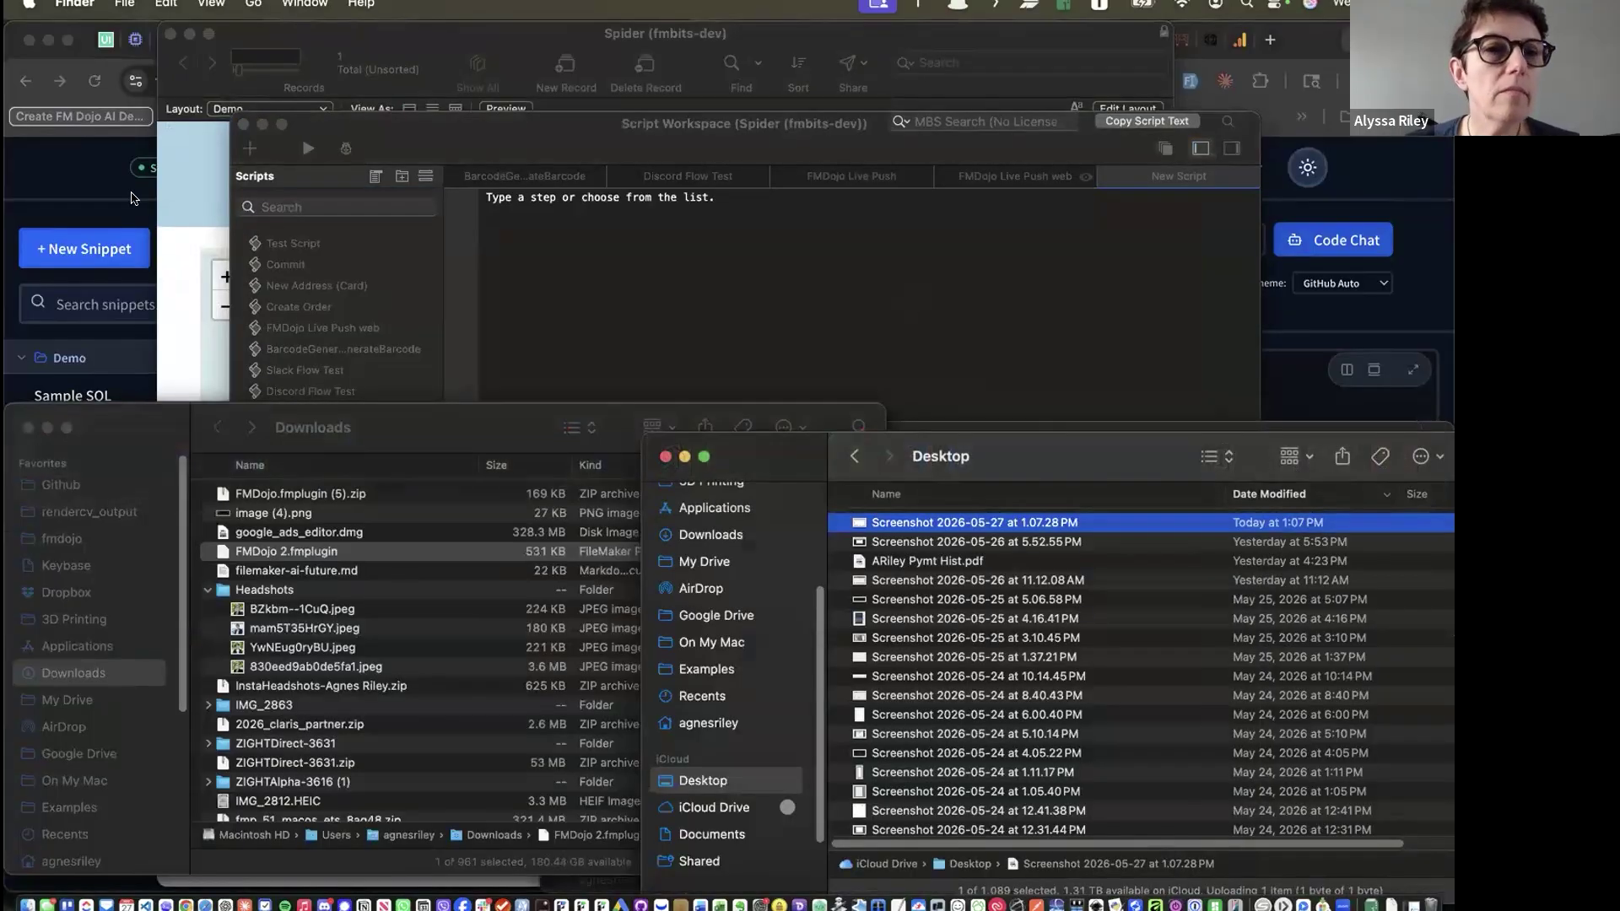
{"action": "left_click", "coordinate": [135, 199]}
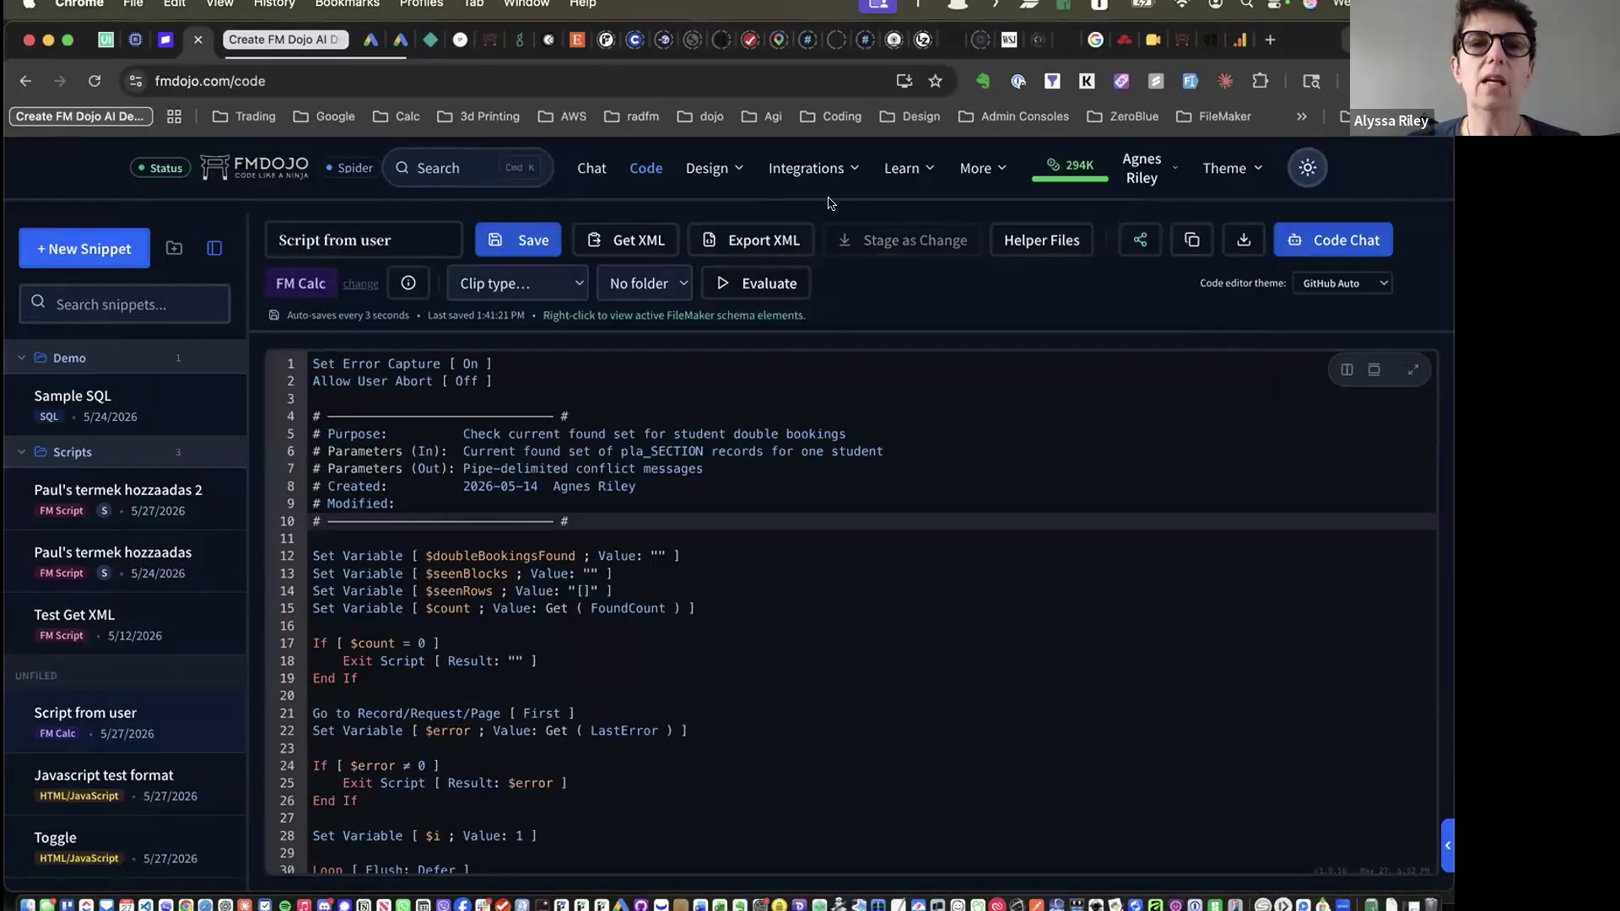
On the Snapshots page, compare the NBOPS Miracle Mile v1 and Spider LiveConnect snapshots, then start a New snapshot
{"action": "left_click", "coordinate": [805, 169]}
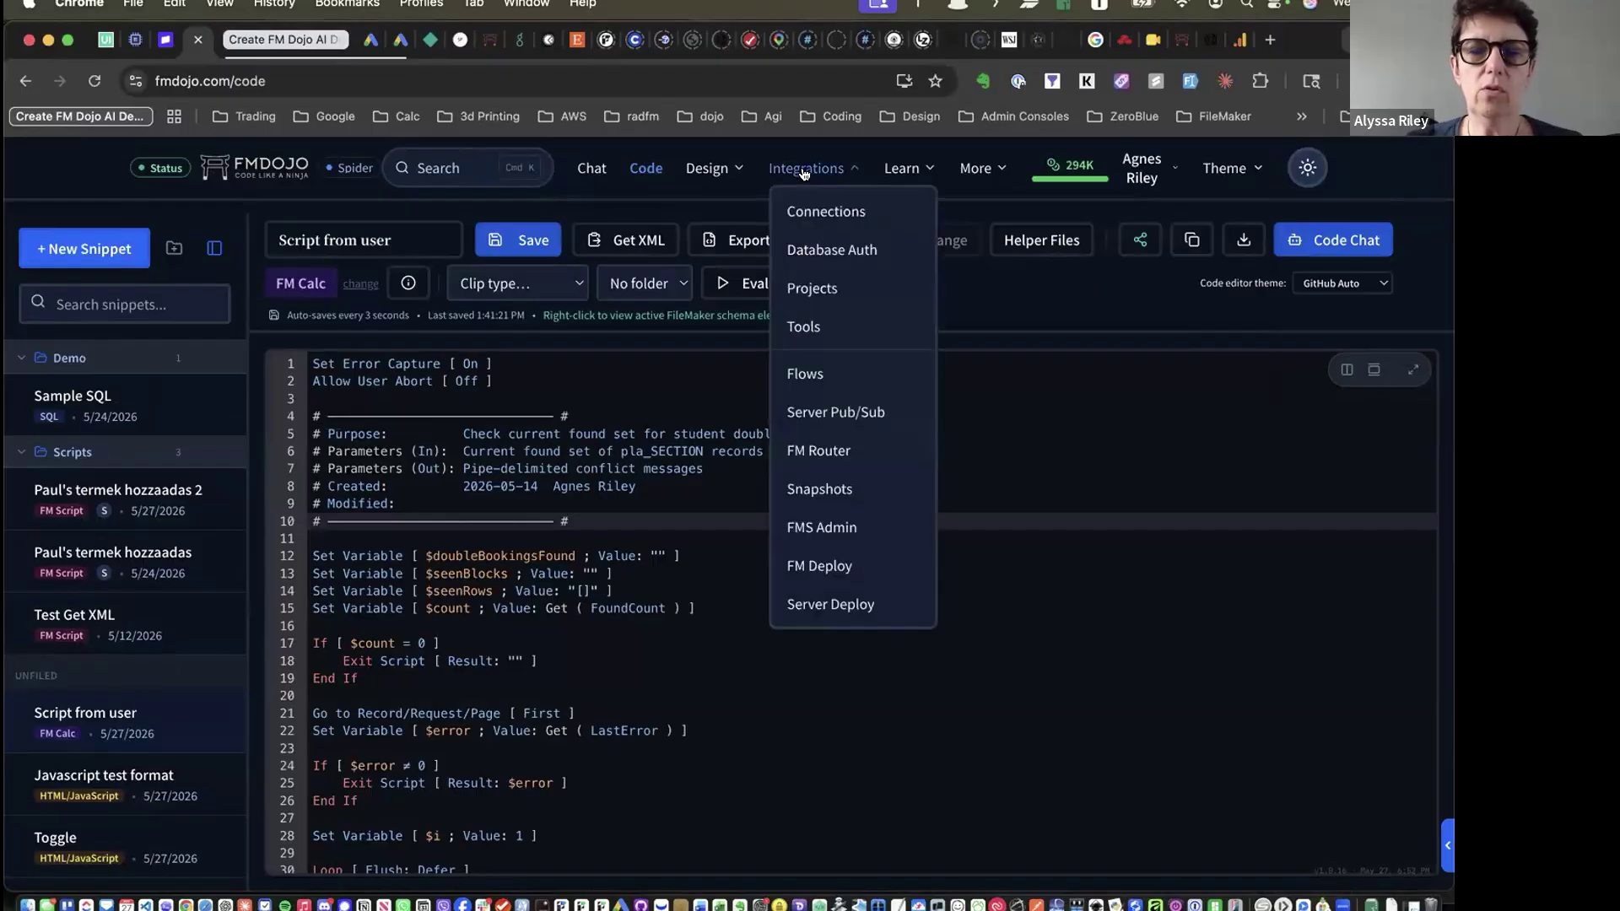
{"action": "left_click", "coordinate": [823, 487]}
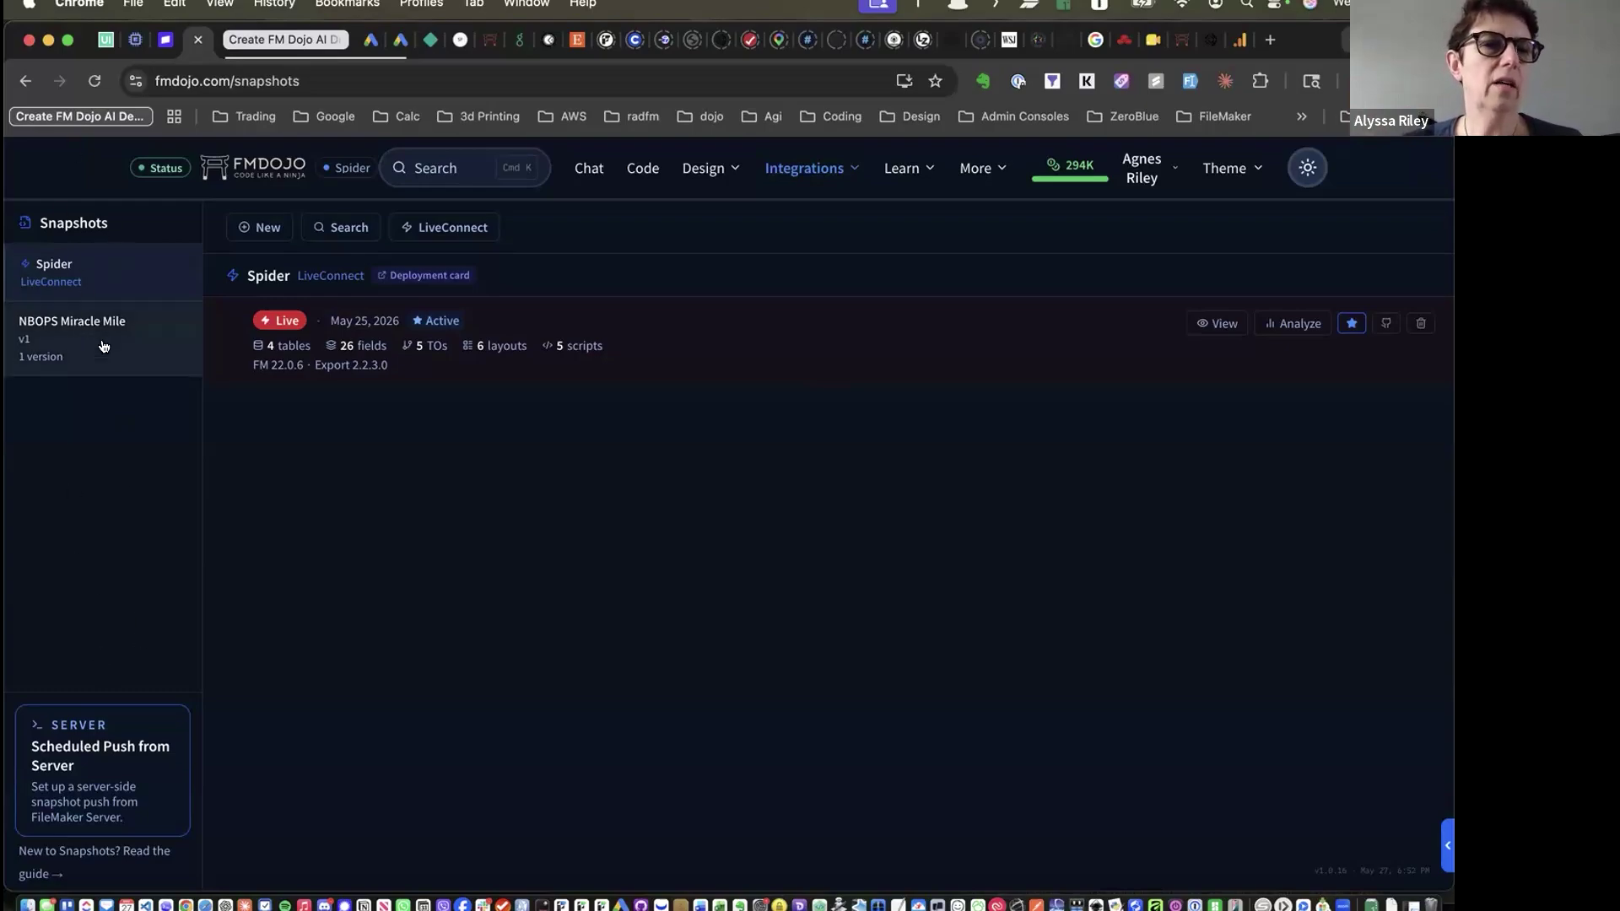
{"action": "left_click", "coordinate": [102, 346]}
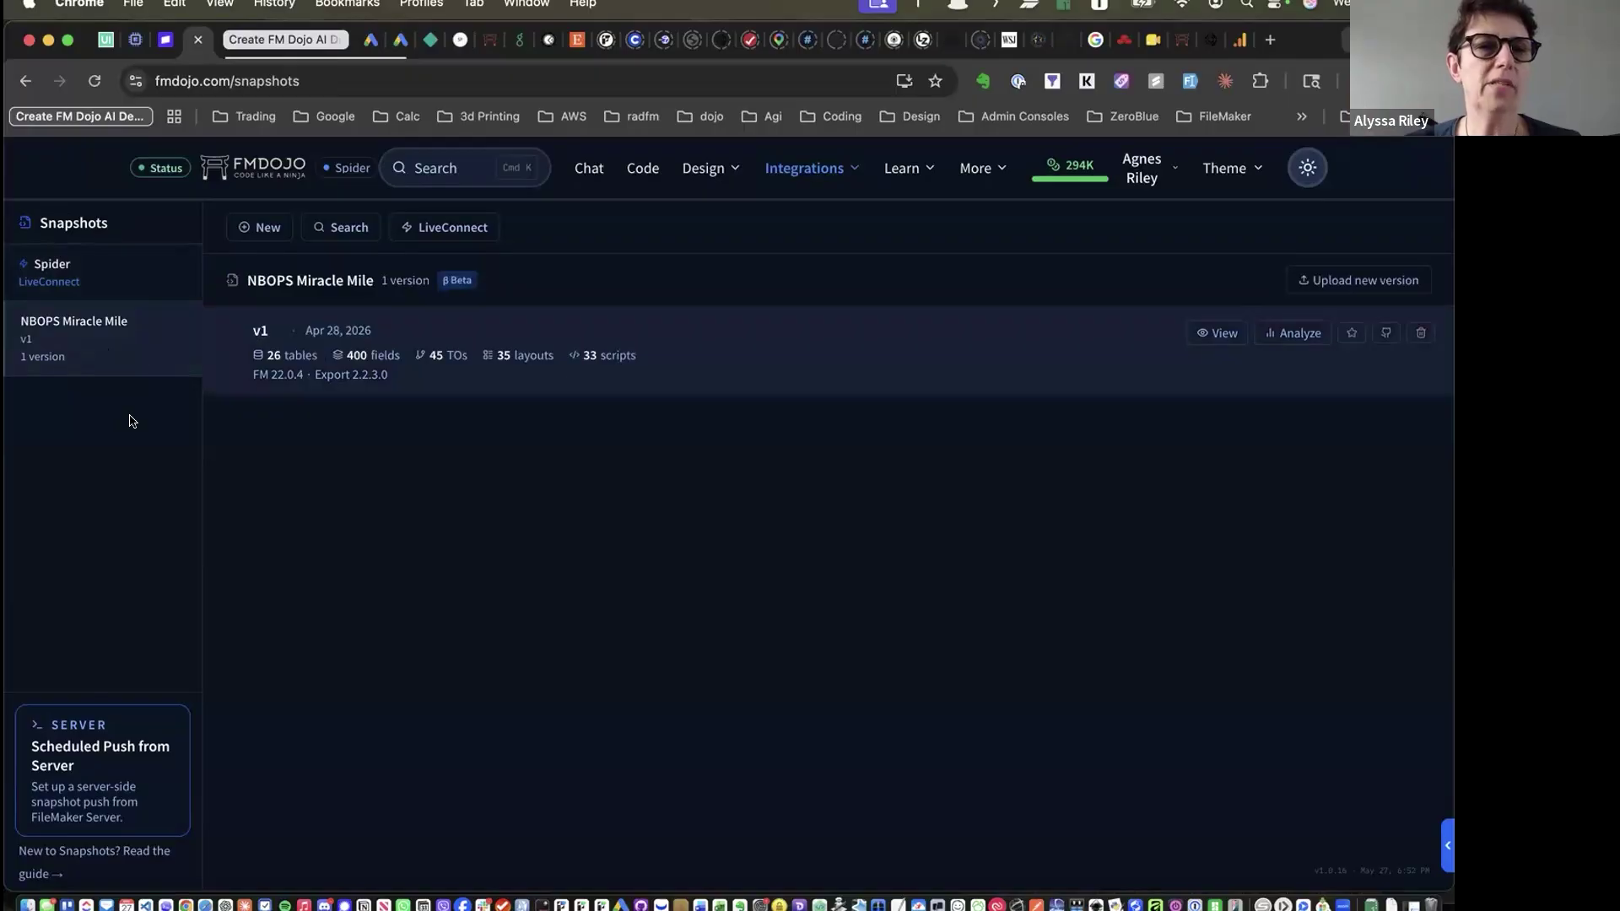
{"action": "left_click", "coordinate": [93, 269]}
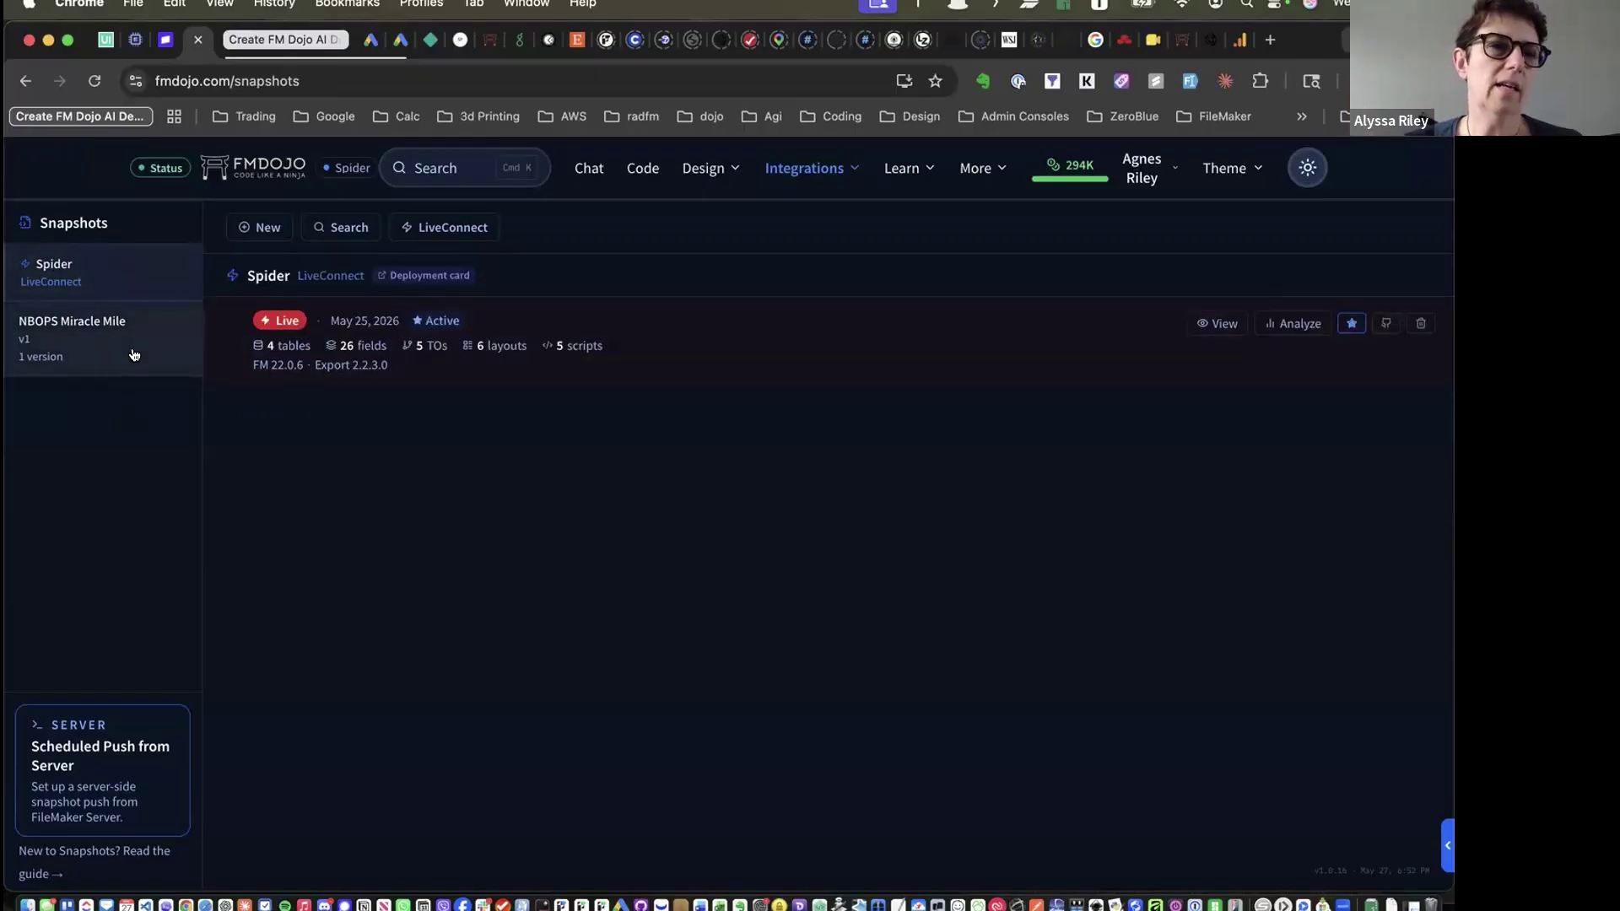
{"action": "left_click", "coordinate": [133, 354]}
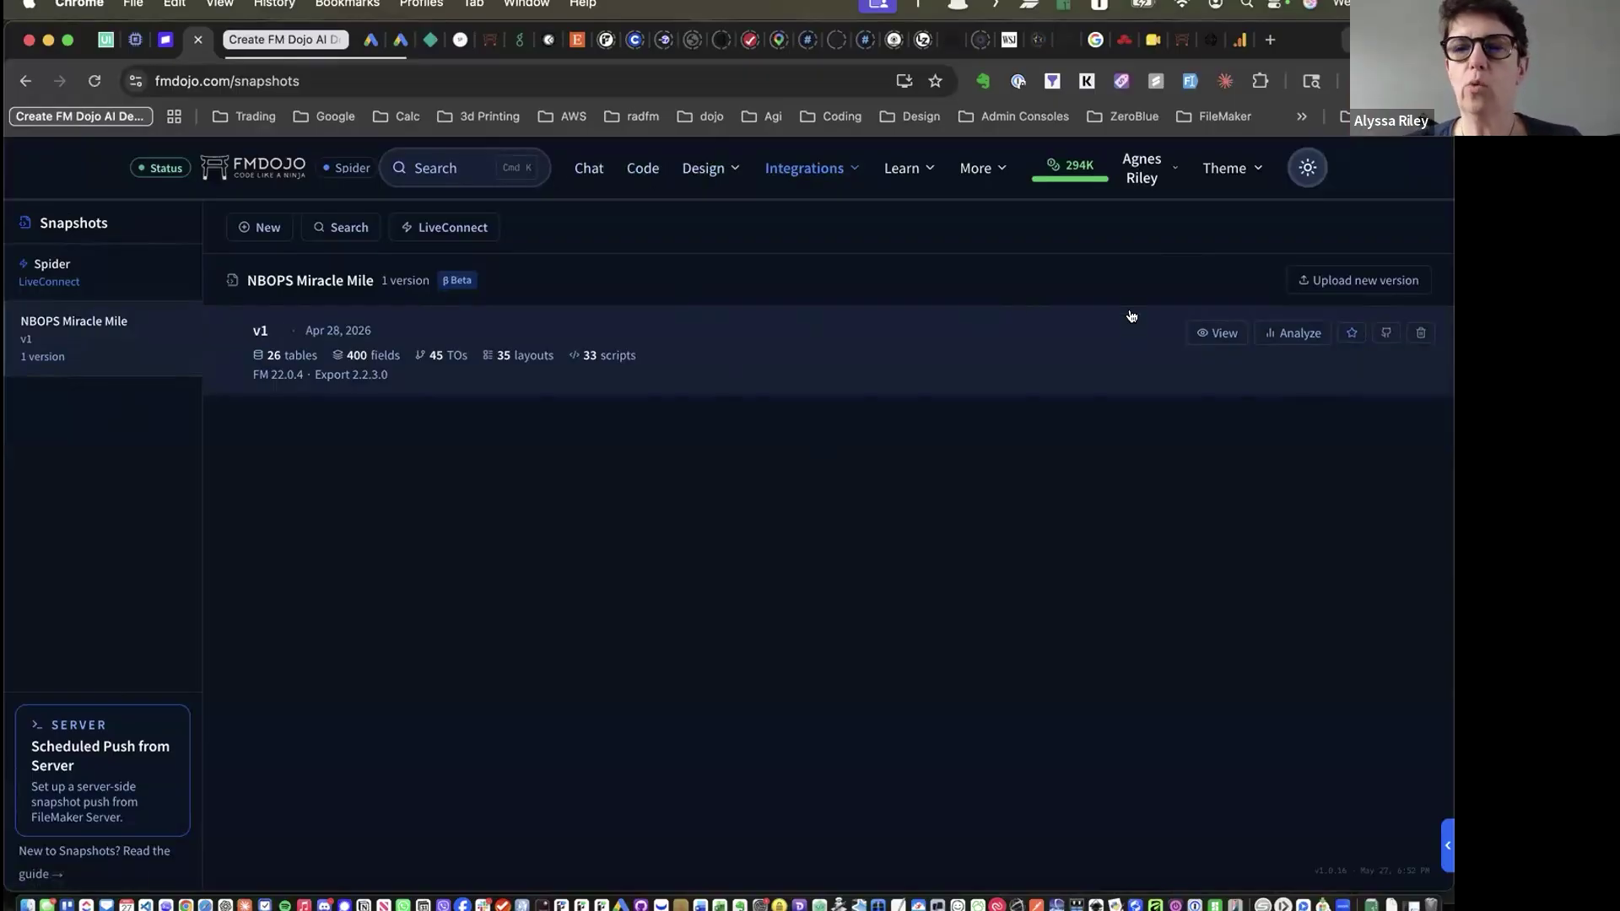
{"action": "left_click", "coordinate": [107, 279]}
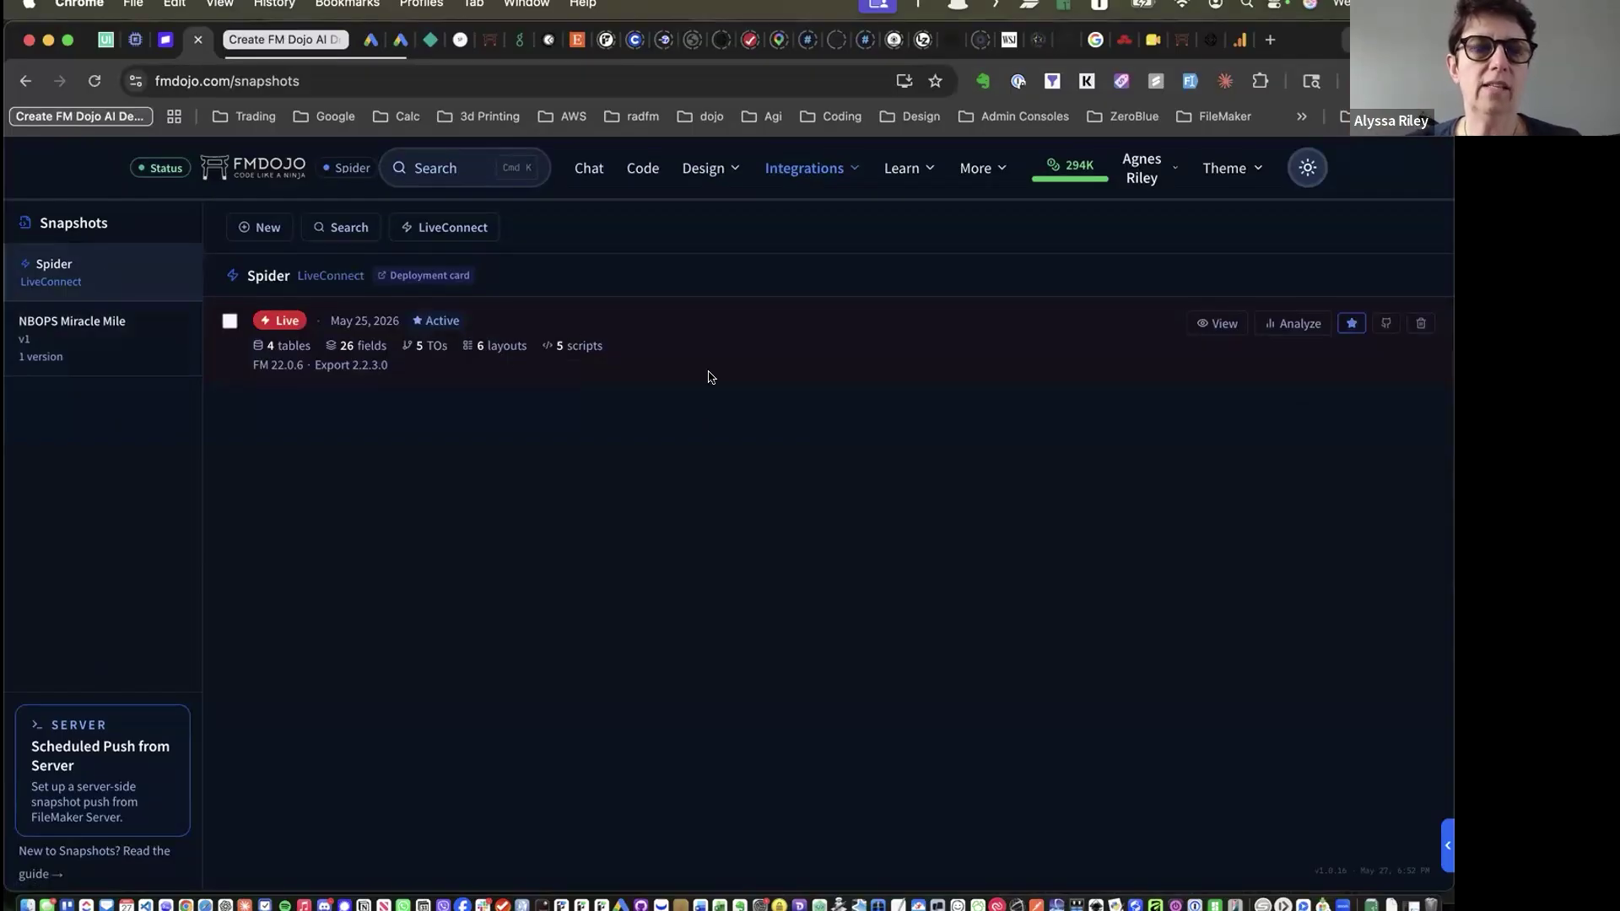
{"action": "left_click", "coordinate": [46, 340]}
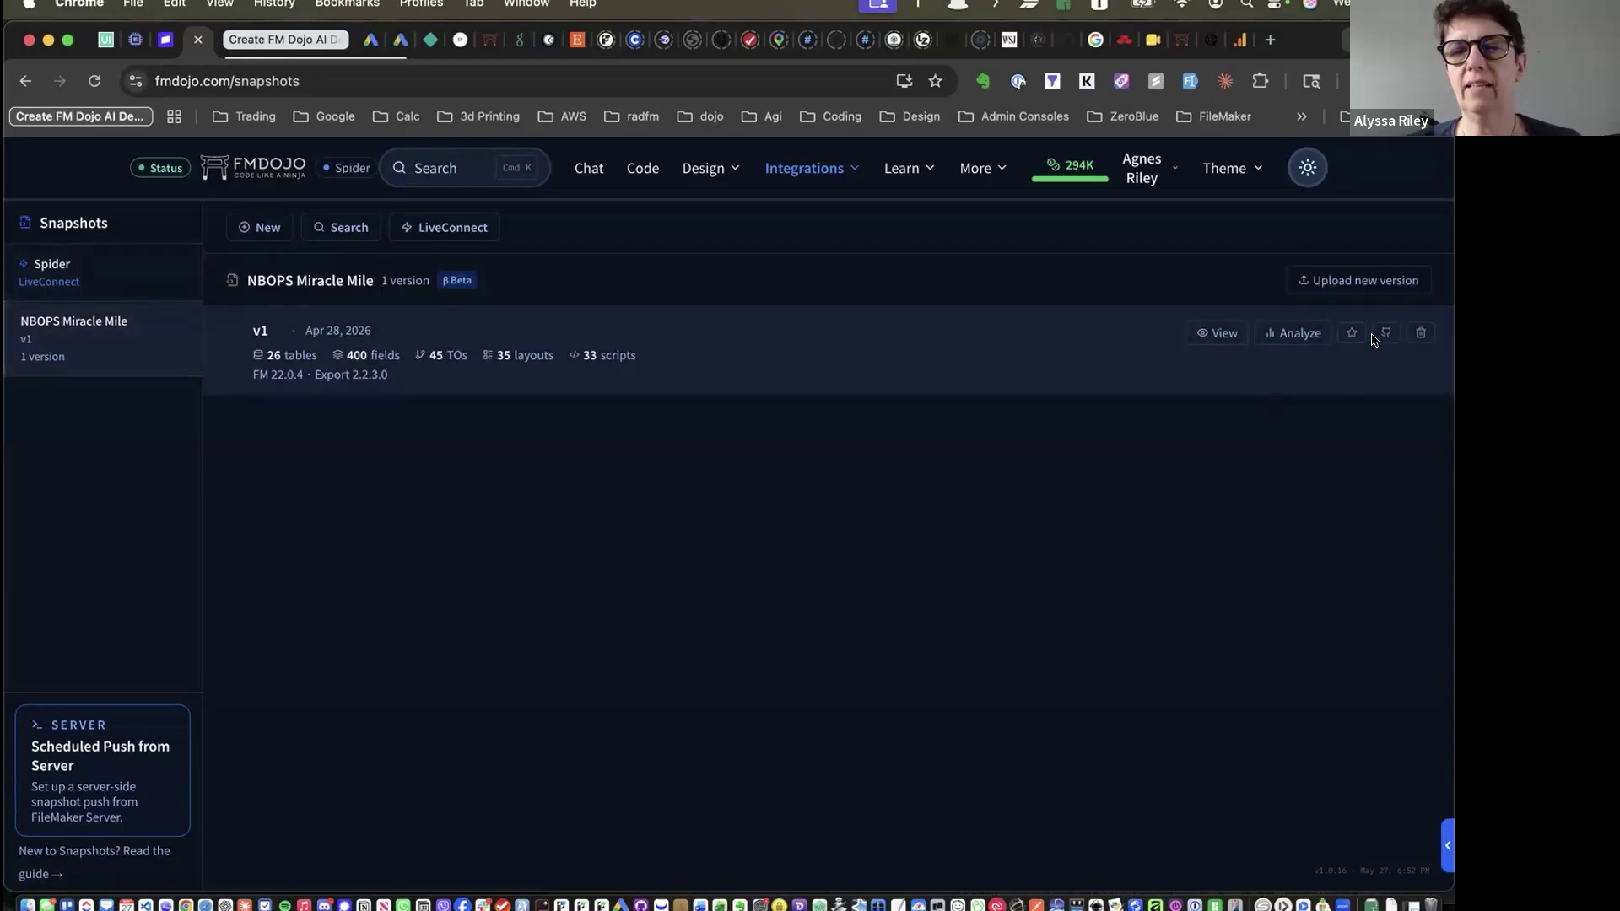
{"action": "left_click", "coordinate": [85, 279]}
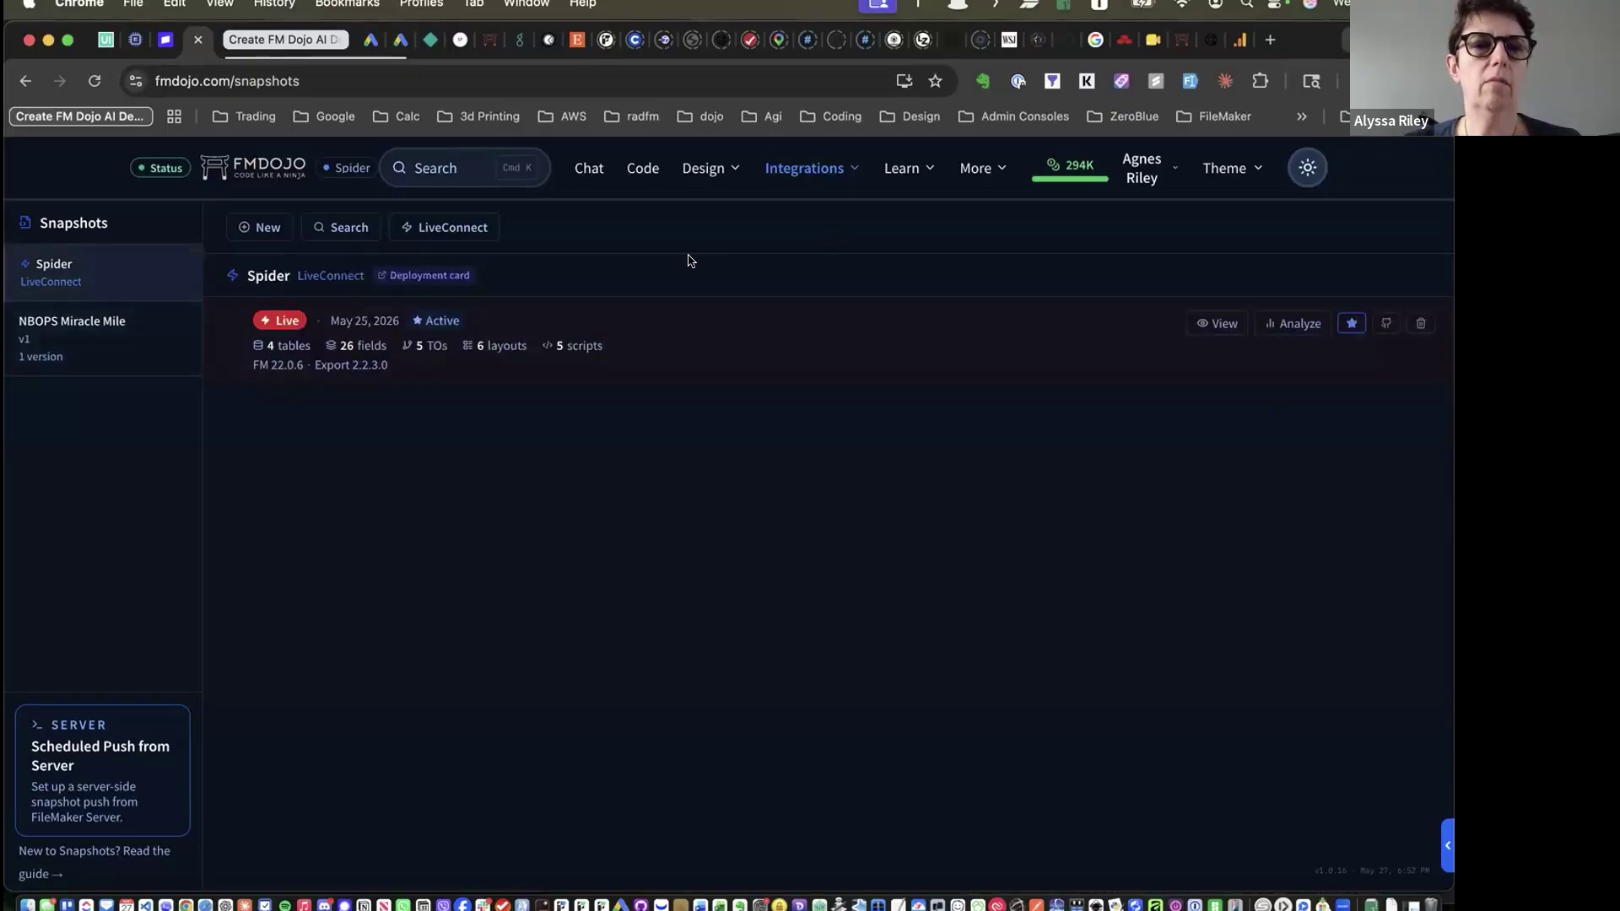
{"action": "left_click", "coordinate": [91, 339]}
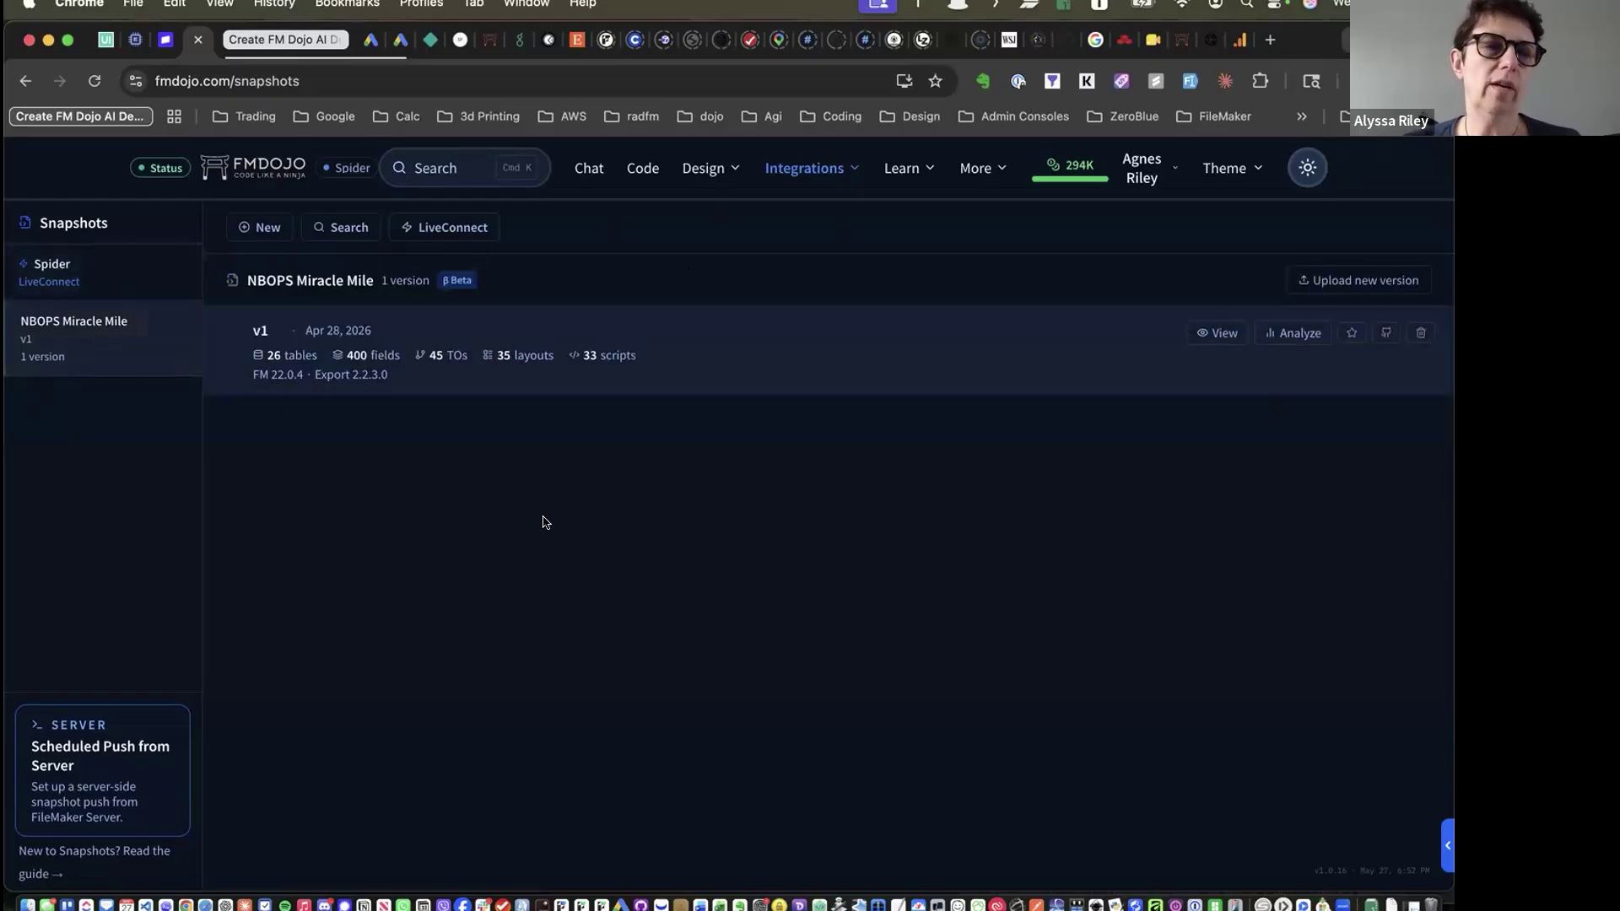
{"action": "left_click", "coordinate": [255, 226]}
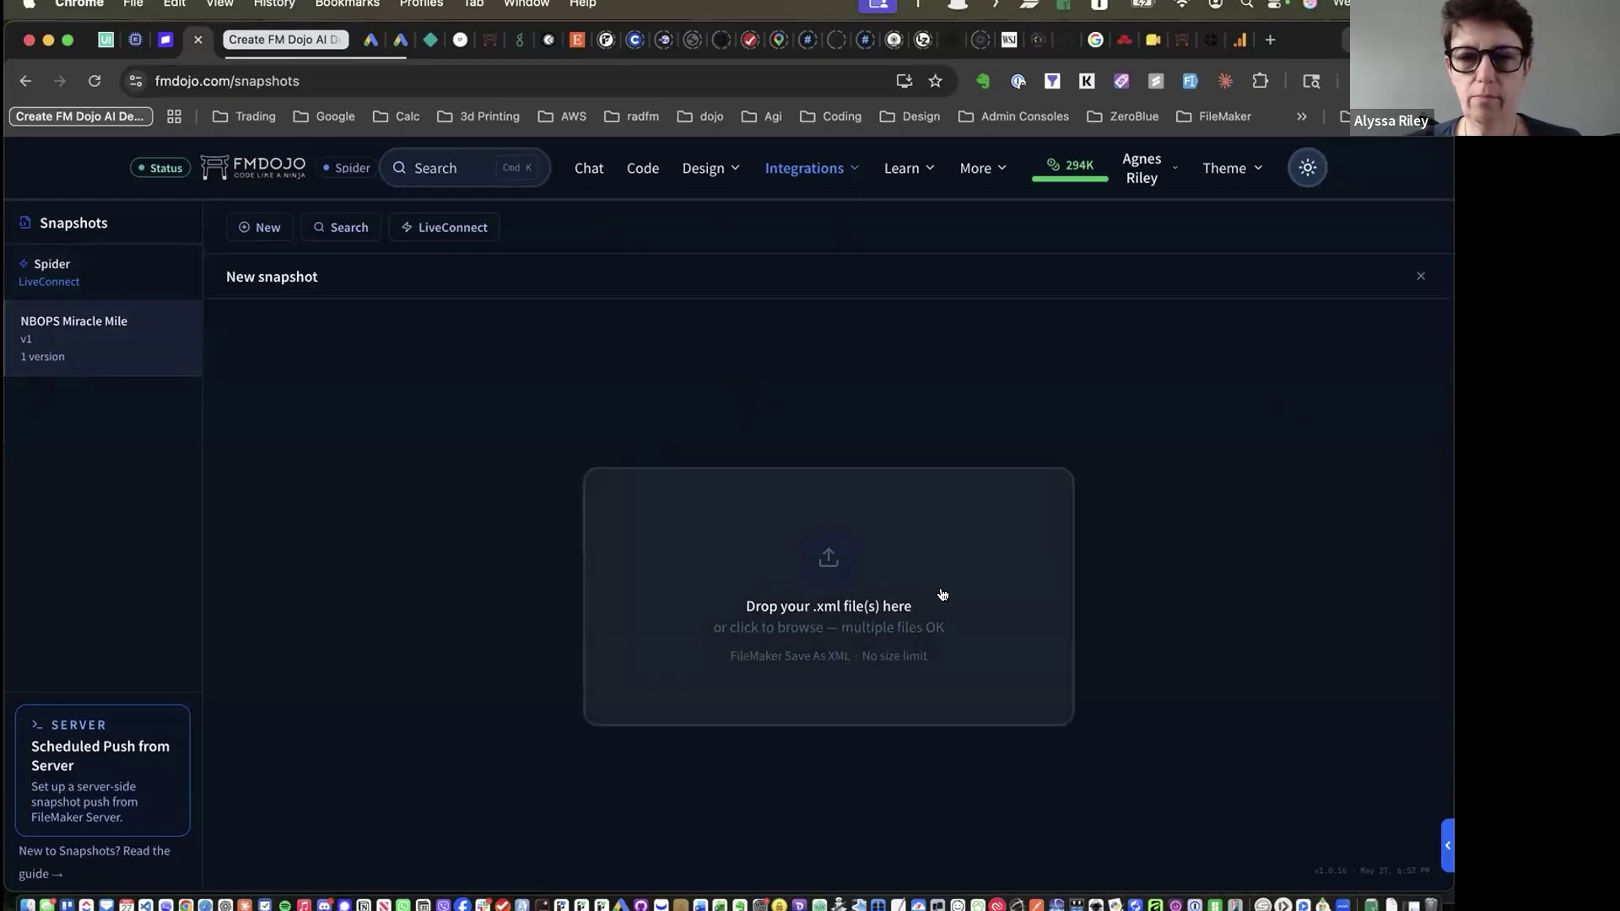
{"action": "left_click", "coordinate": [745, 584]}
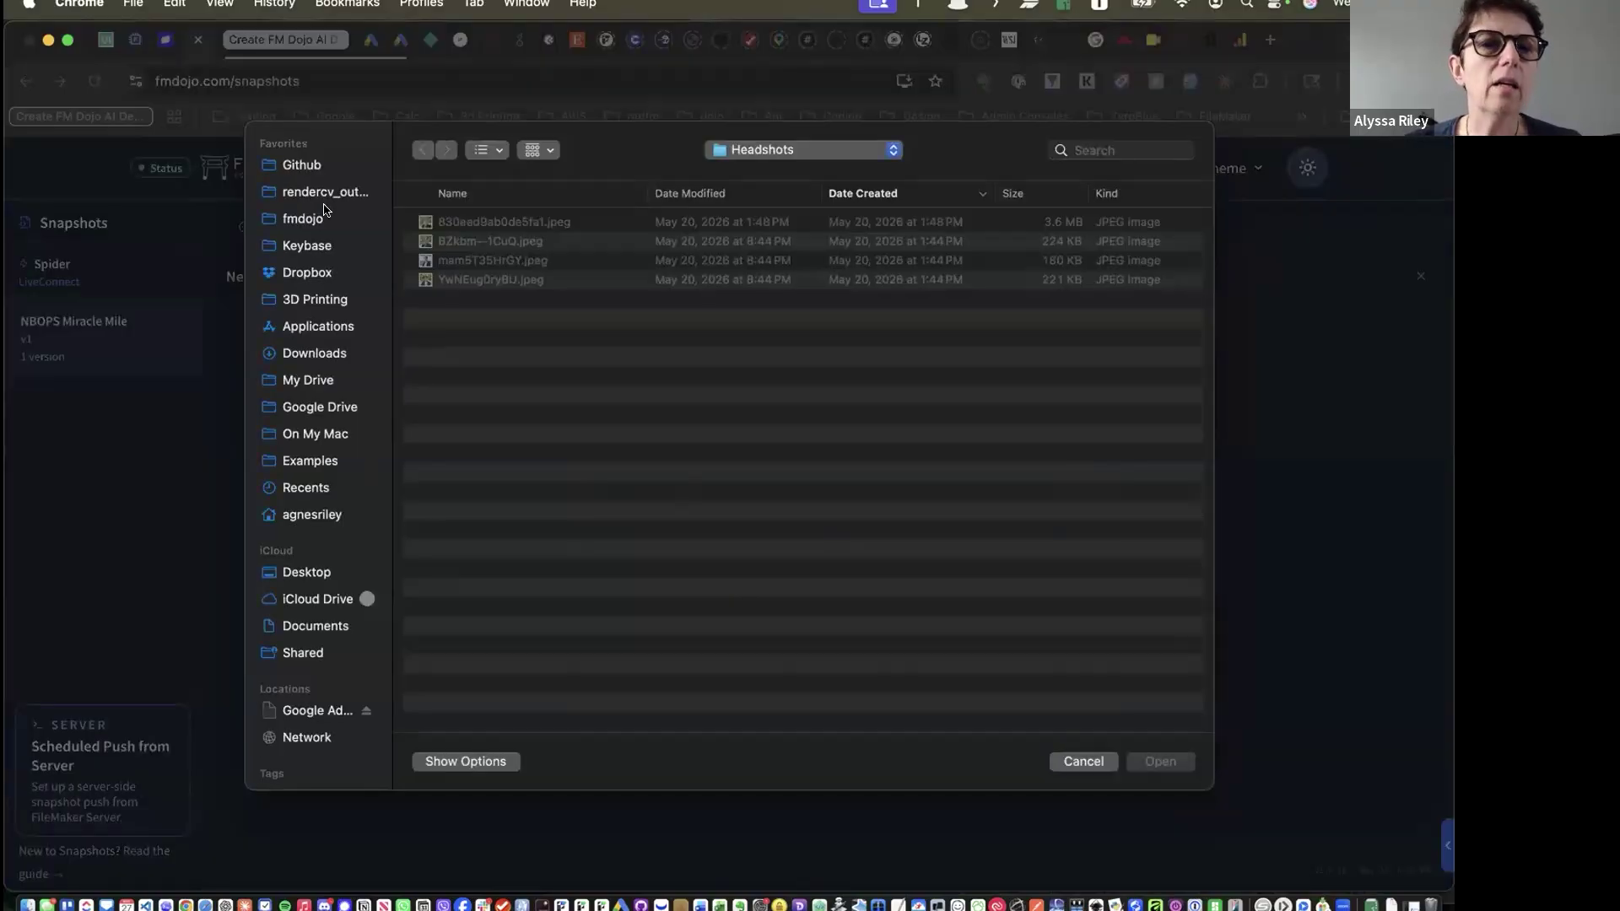
{"action": "left_click", "coordinate": [301, 165]}
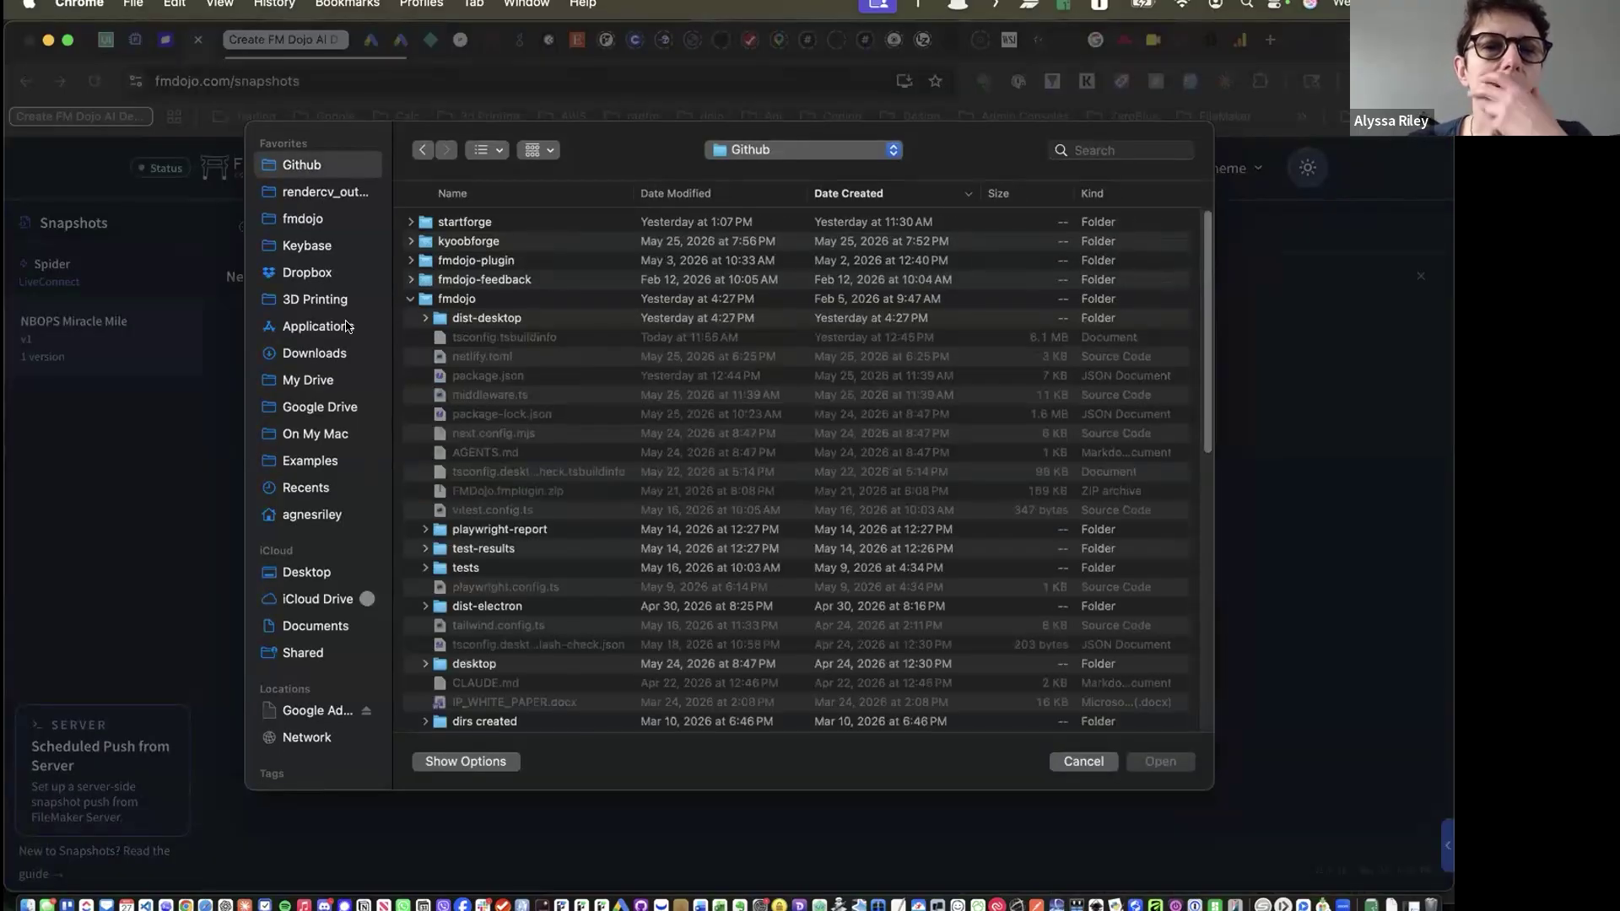
{"action": "left_click", "coordinate": [425, 318]}
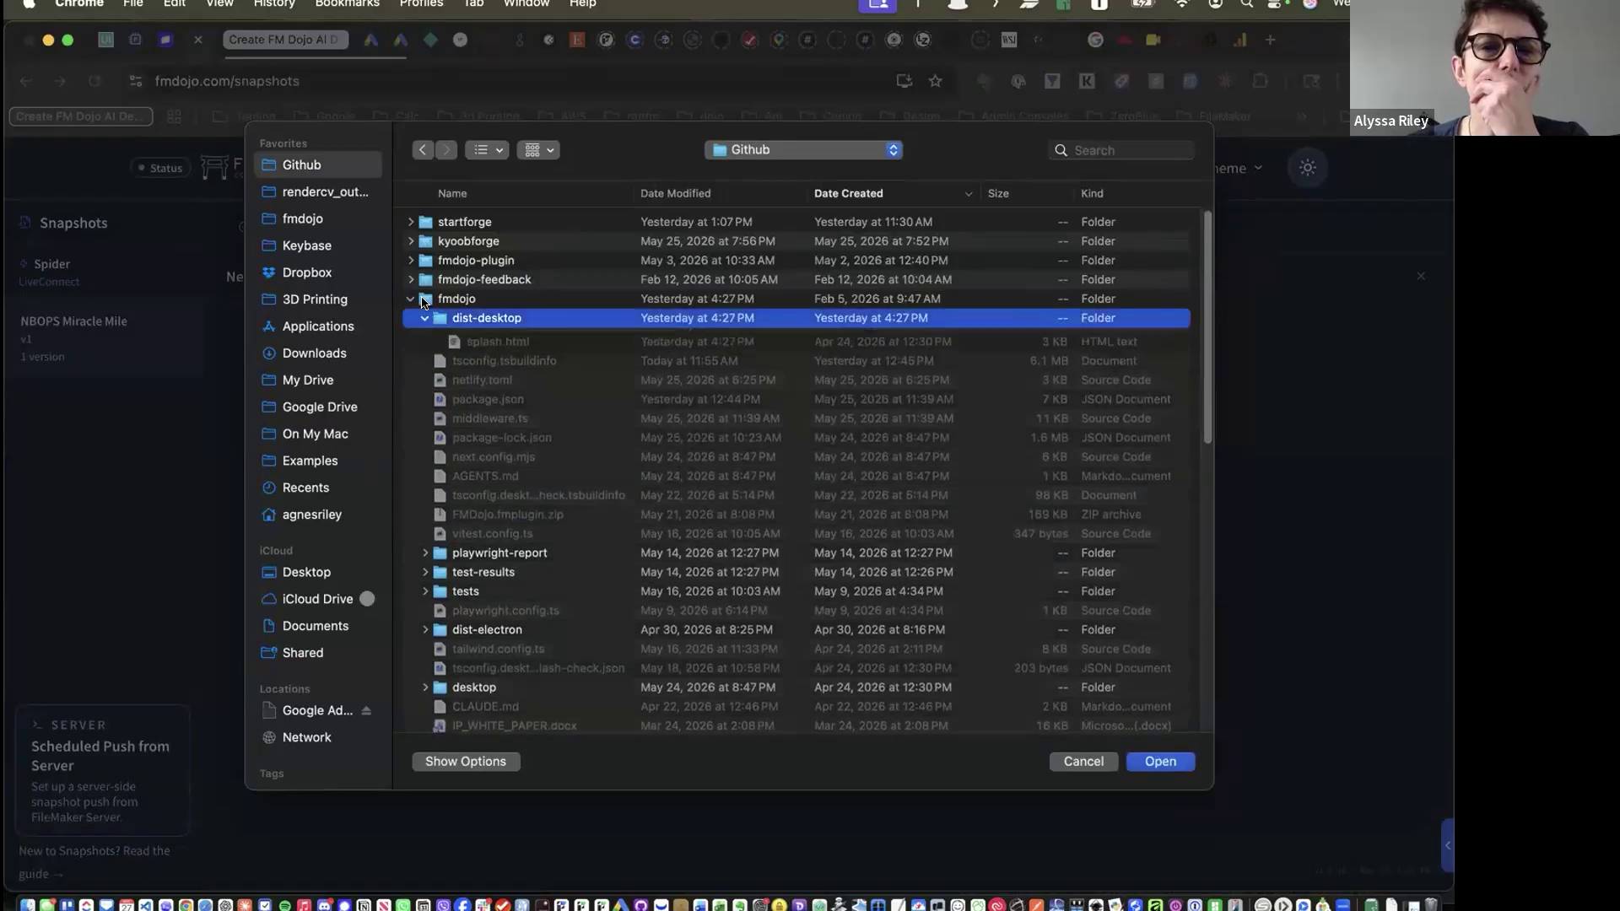
{"action": "double_click", "coordinate": [427, 302]}
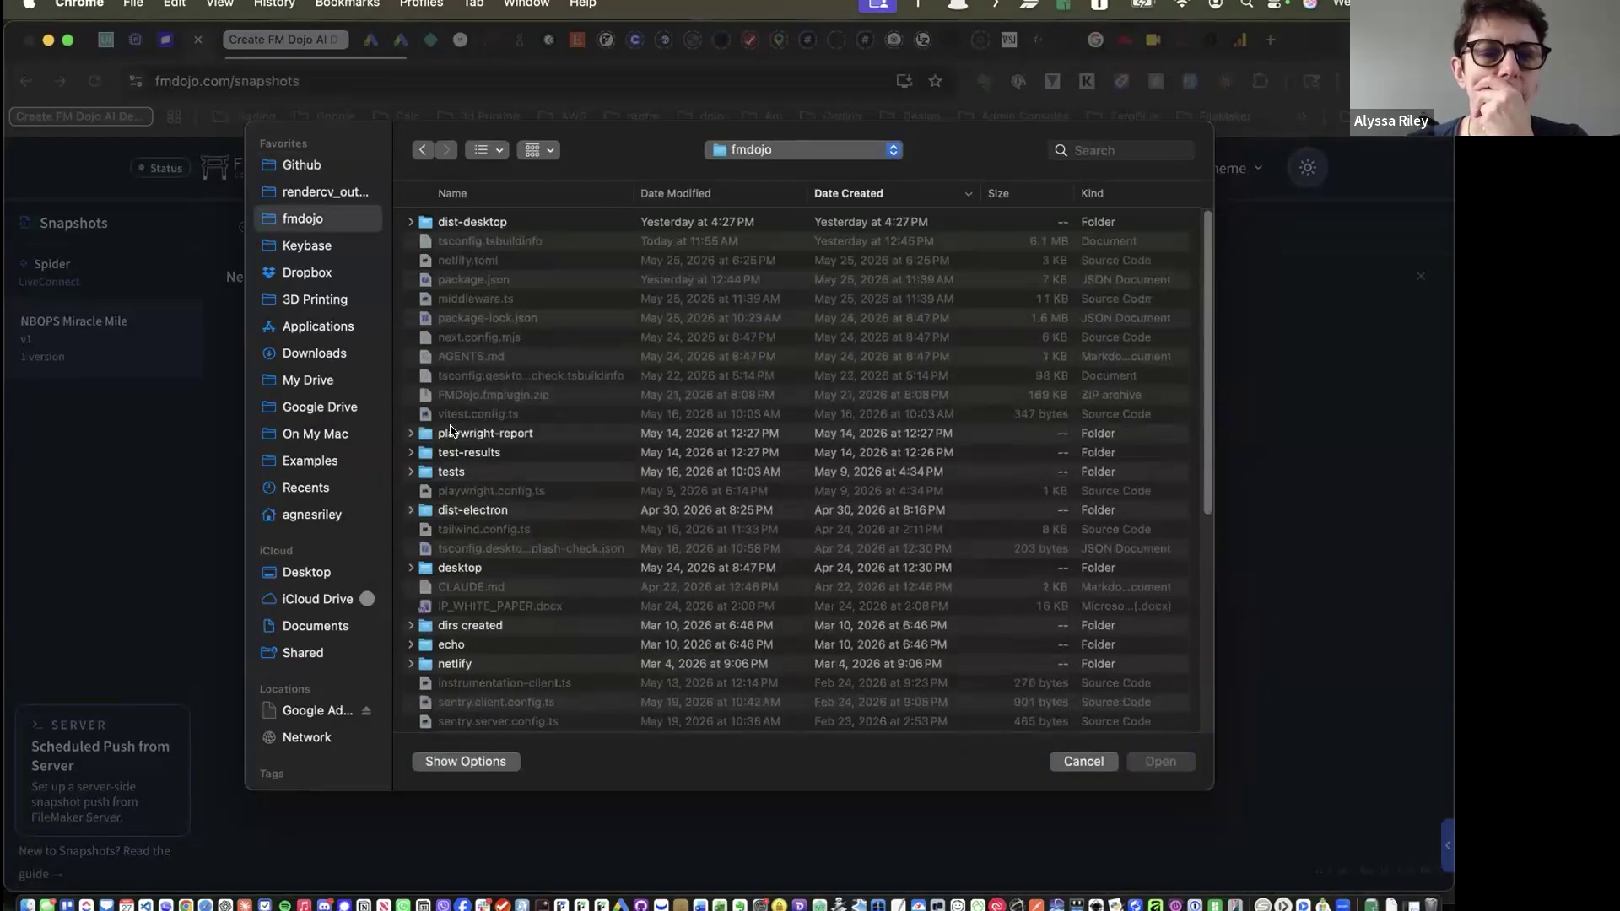
{"action": "scroll", "coordinate": [453, 446], "scroll_direction": "down", "scroll_amount": 1}
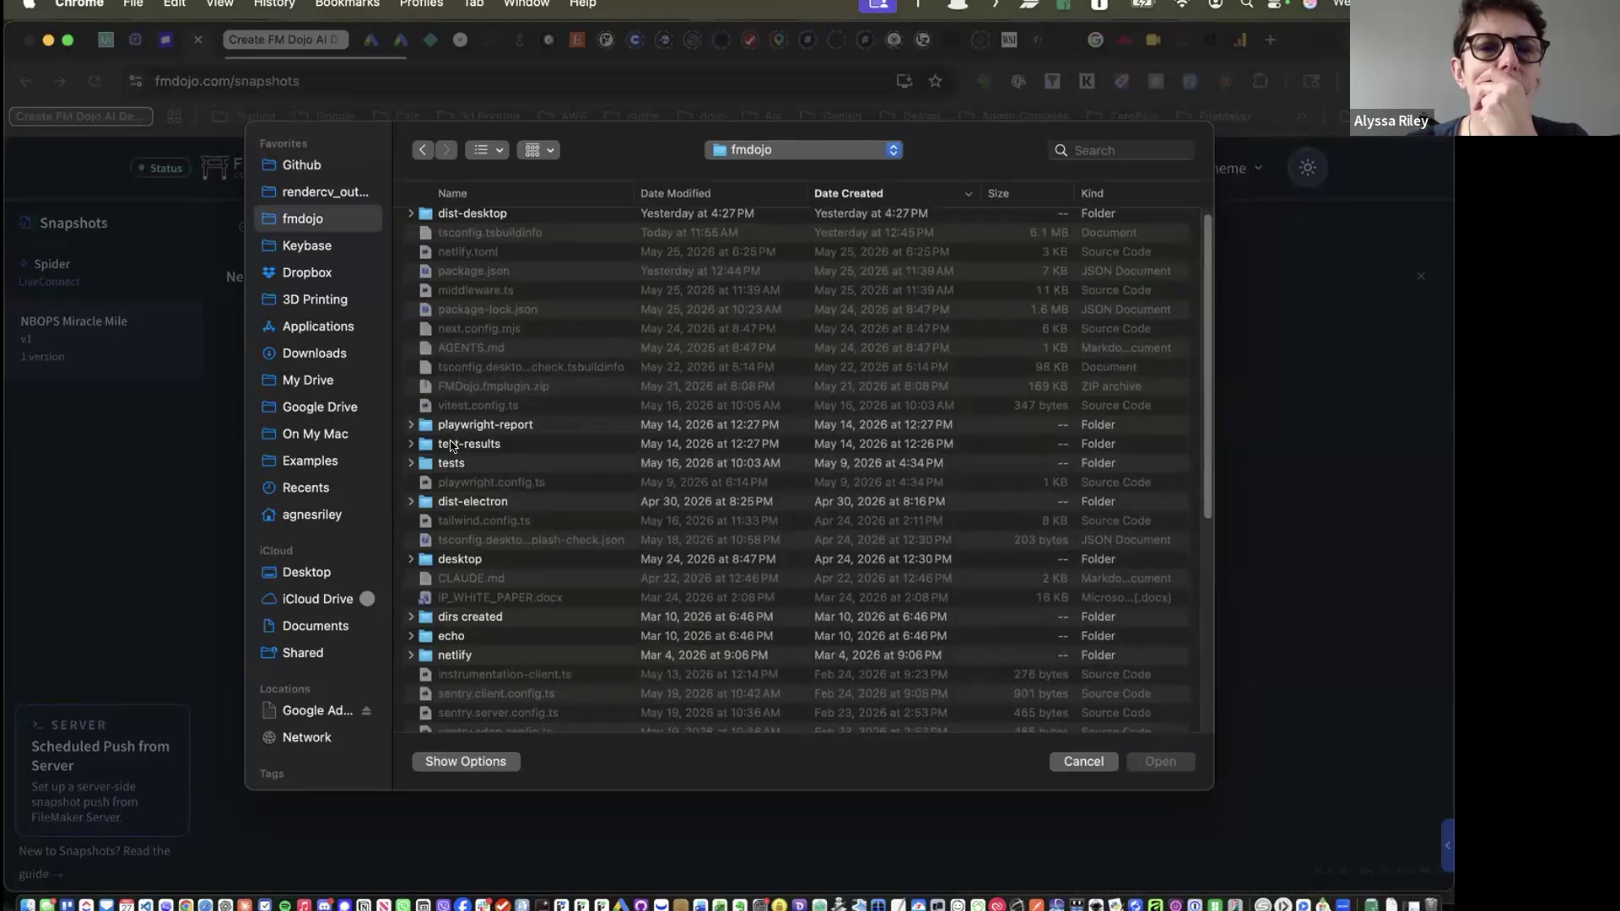
{"action": "scroll", "coordinate": [452, 447], "scroll_direction": "down", "scroll_amount": 10}
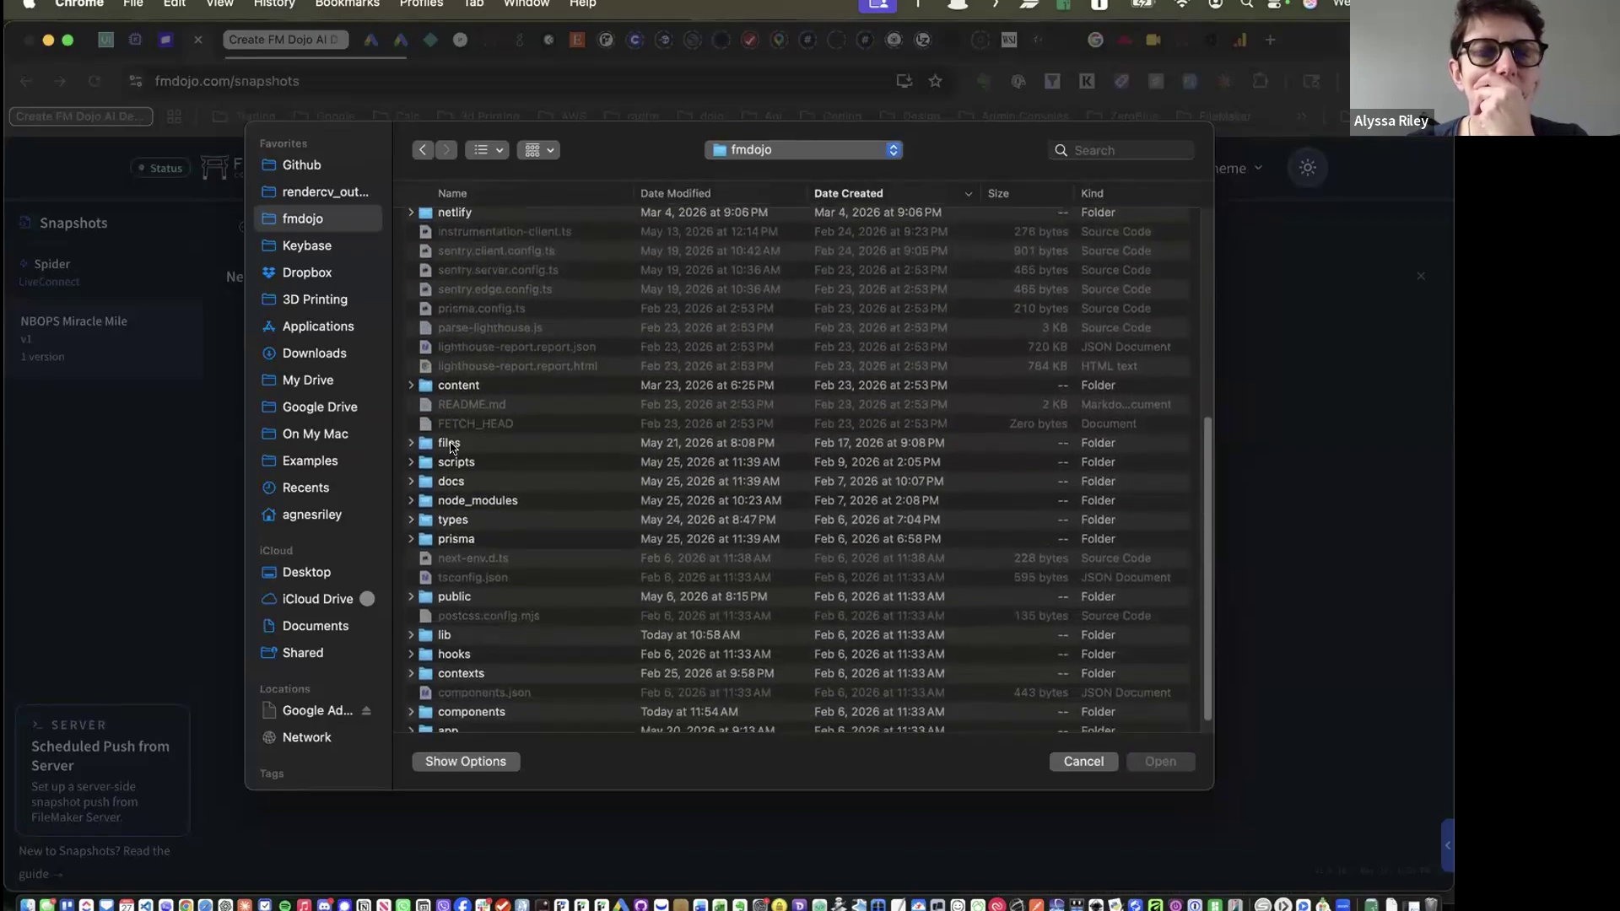
{"action": "left_click", "coordinate": [431, 438]}
{"action": "double_click", "coordinate": [432, 438]}
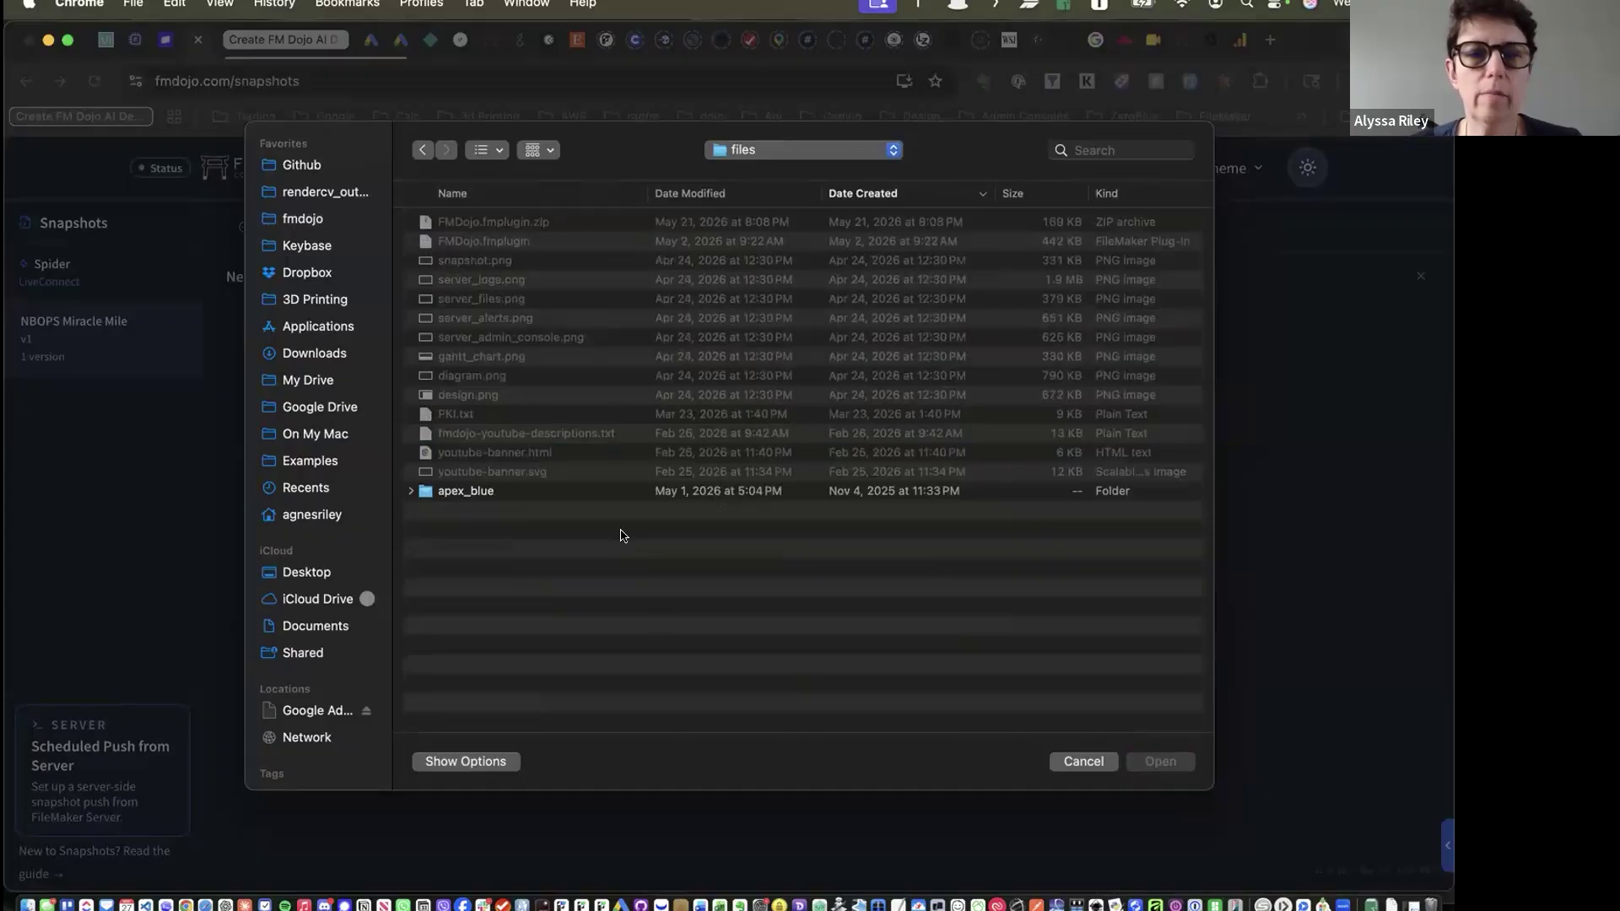
{"action": "left_click", "coordinate": [1082, 762]}
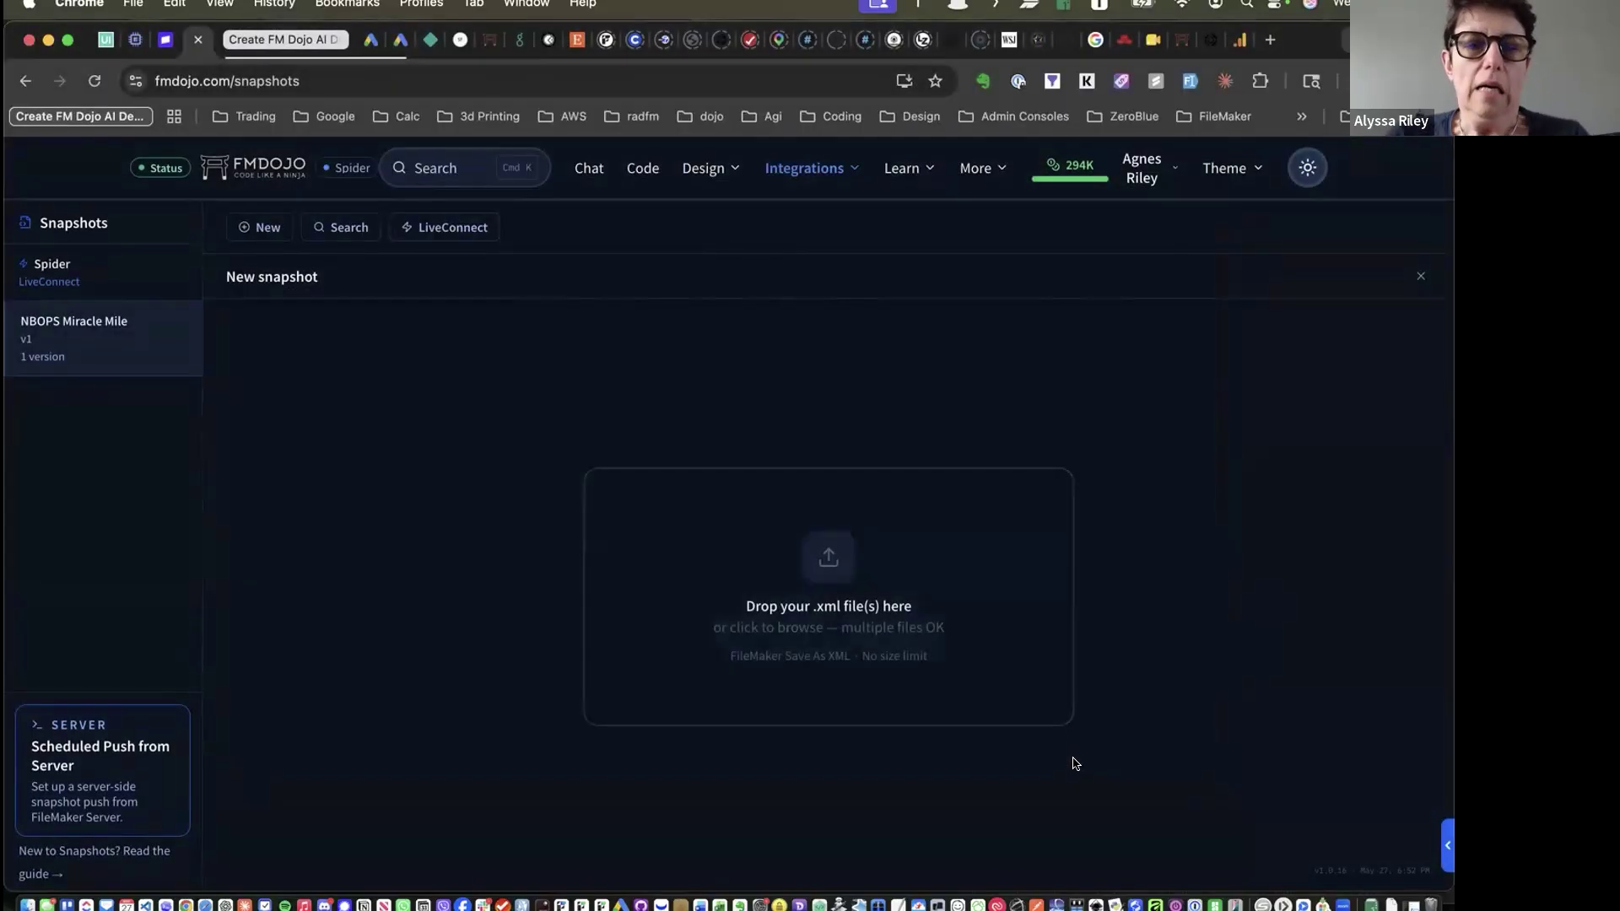
Open version v1 of the NBOPS Miracle Mile snapshot in the viewer
{"action": "left_click", "coordinate": [99, 337]}
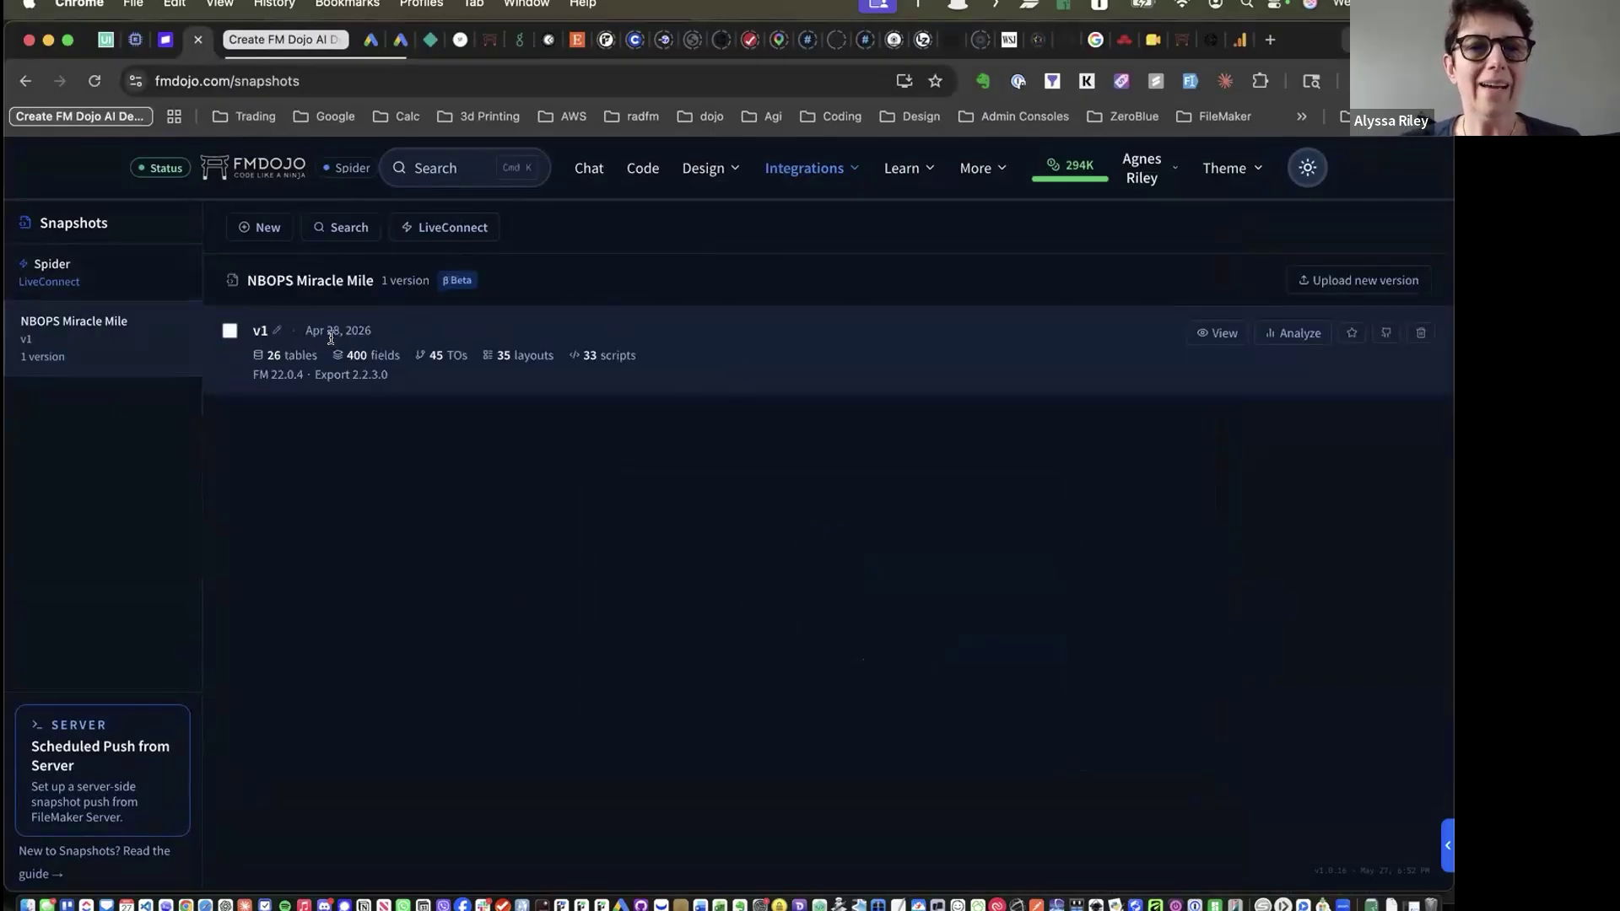
{"action": "left_click", "coordinate": [1215, 332]}
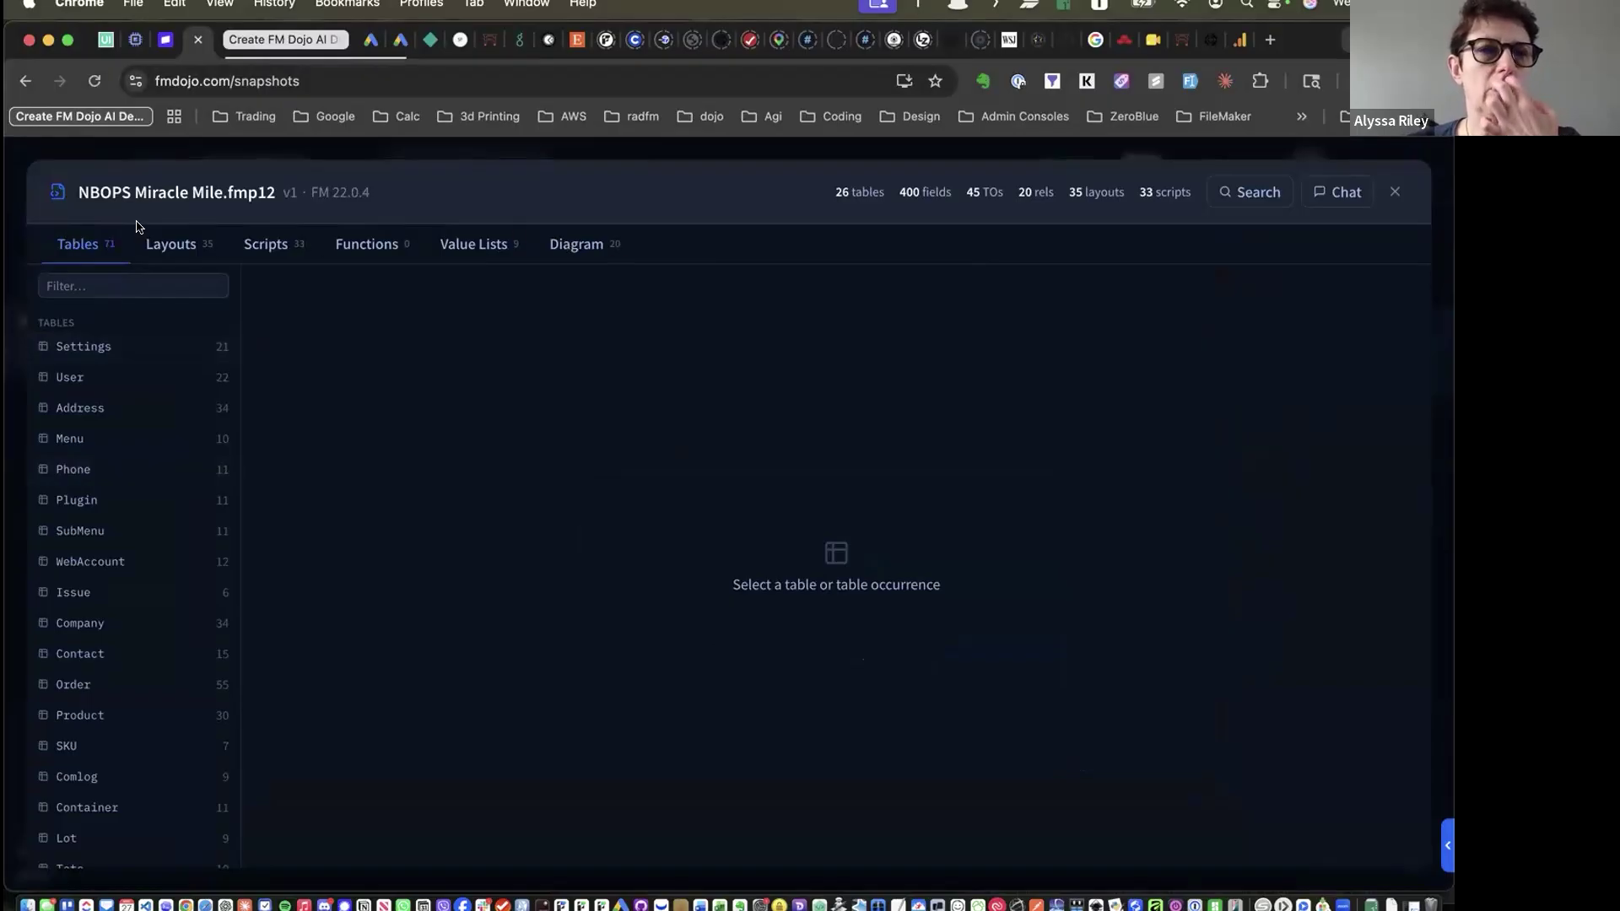
{"action": "scroll", "coordinate": [93, 411], "scroll_direction": "down", "scroll_amount": 15}
{"action": "scroll", "coordinate": [94, 411], "scroll_direction": "up", "scroll_amount": 15}
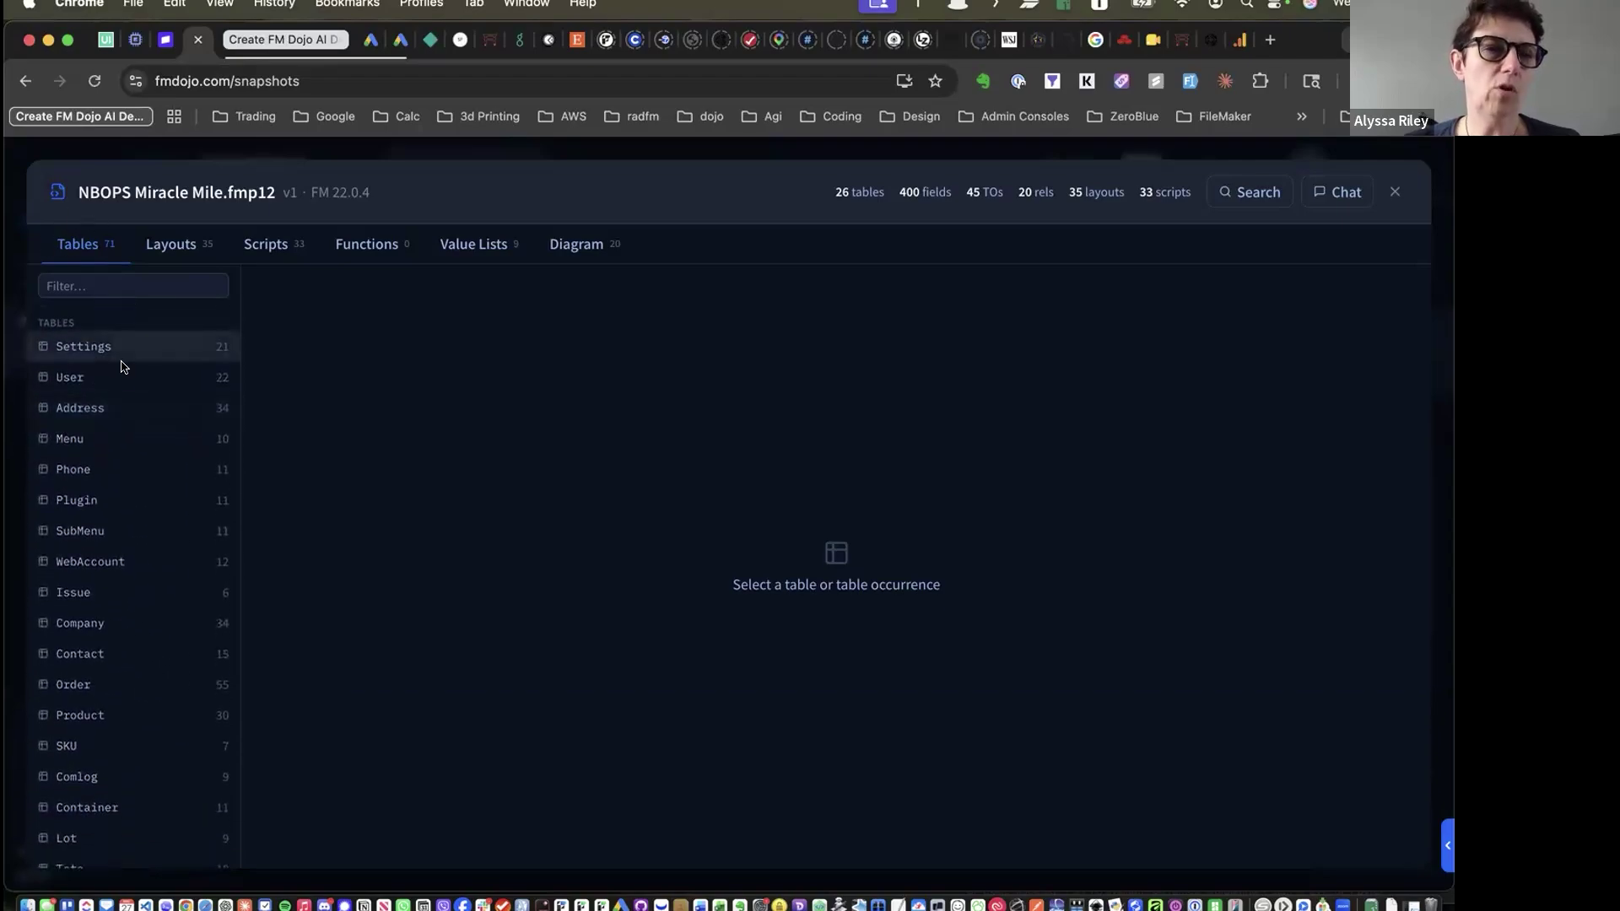
{"action": "scroll", "coordinate": [84, 341], "scroll_direction": "down", "scroll_amount": 12}
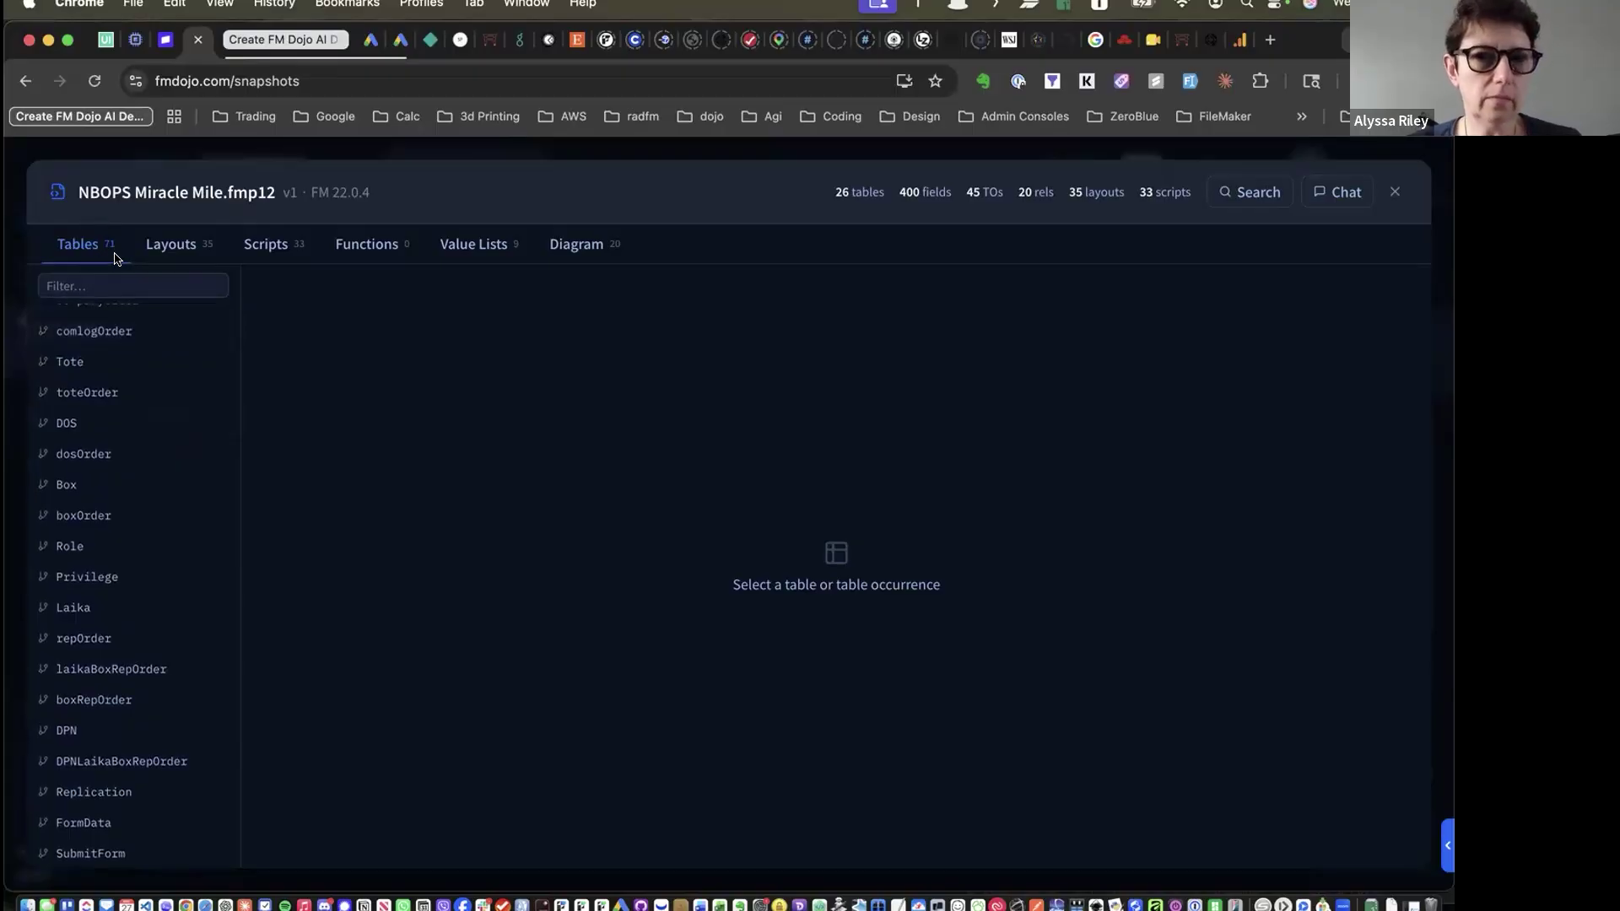
{"action": "scroll", "coordinate": [108, 455], "scroll_direction": "up", "scroll_amount": 12}
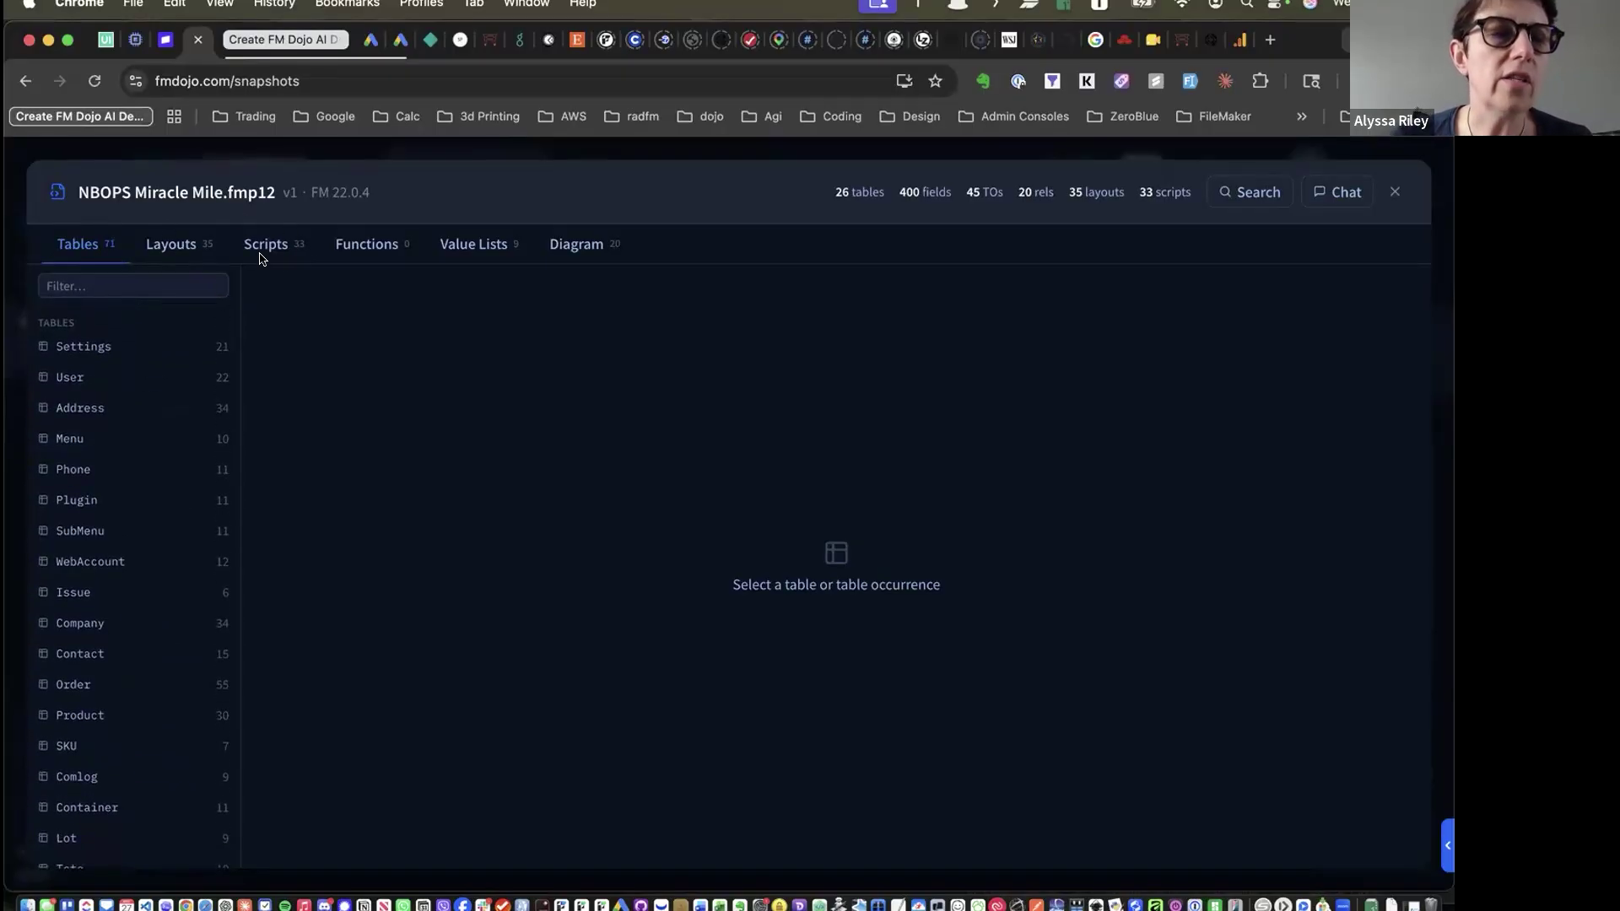
Review the Settings table's field definitions at normal page magnification
{"action": "left_click", "coordinate": [133, 349]}
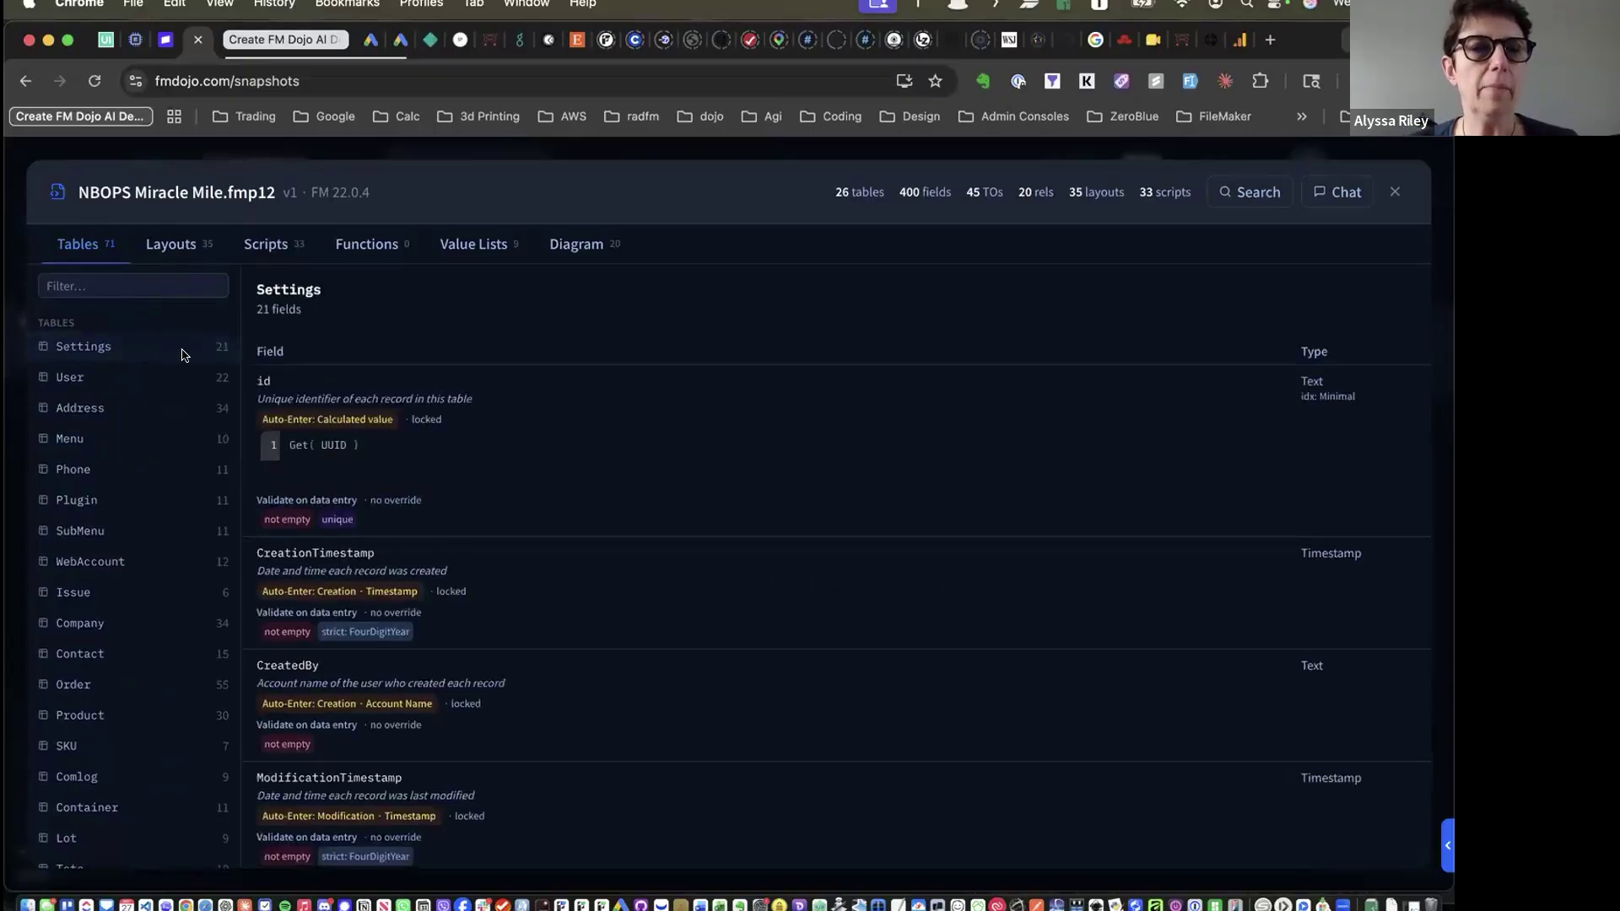
{"action": "scroll", "coordinate": [329, 491], "scroll_direction": "up", "scroll_amount": 3}
{"action": "scroll", "coordinate": [329, 492], "scroll_direction": "up", "scroll_amount": 3}
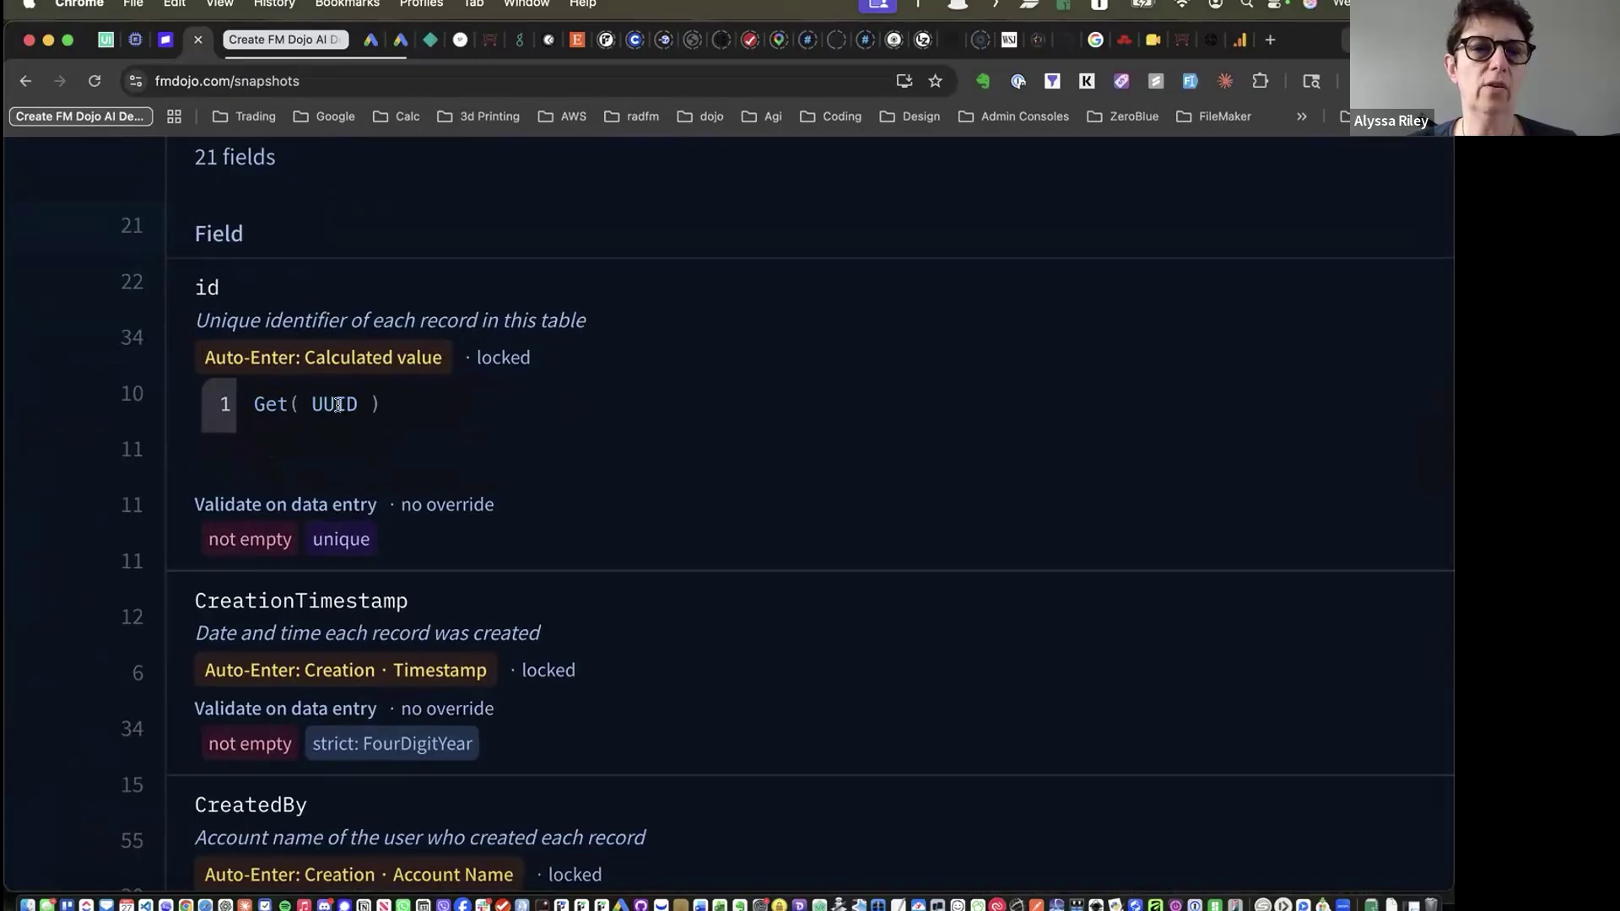
{"action": "key", "text": "super+0"}
{"action": "scroll", "coordinate": [334, 584], "scroll_direction": "down", "scroll_amount": 5}
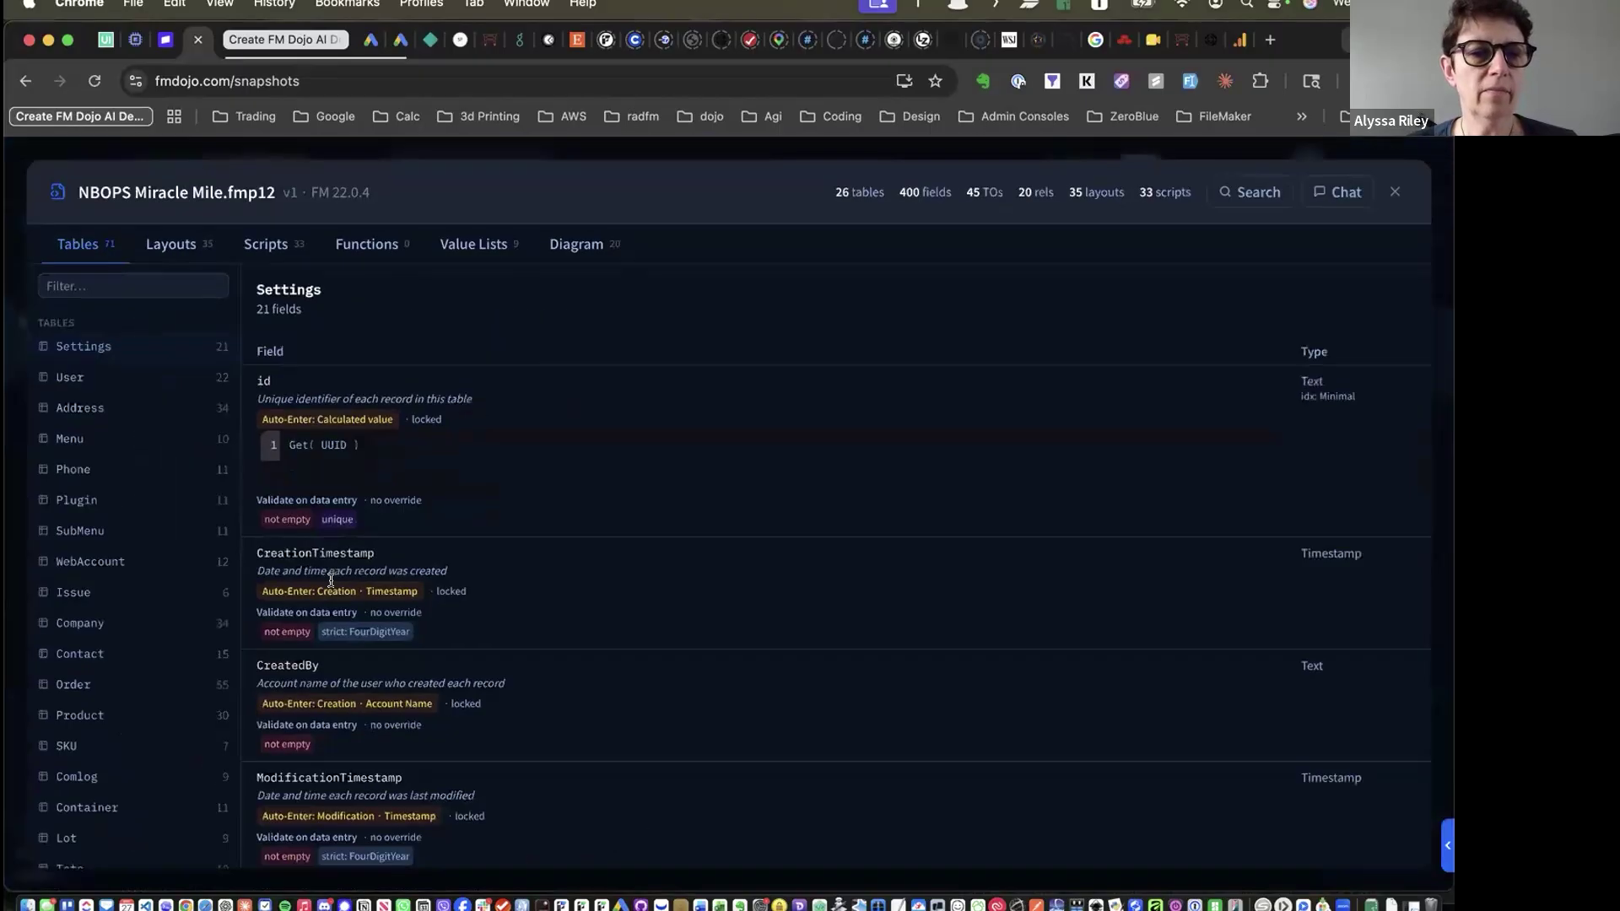
{"action": "scroll", "coordinate": [334, 584], "scroll_direction": "down", "scroll_amount": 3}
{"action": "scroll", "coordinate": [334, 584], "scroll_direction": "up", "scroll_amount": 8}
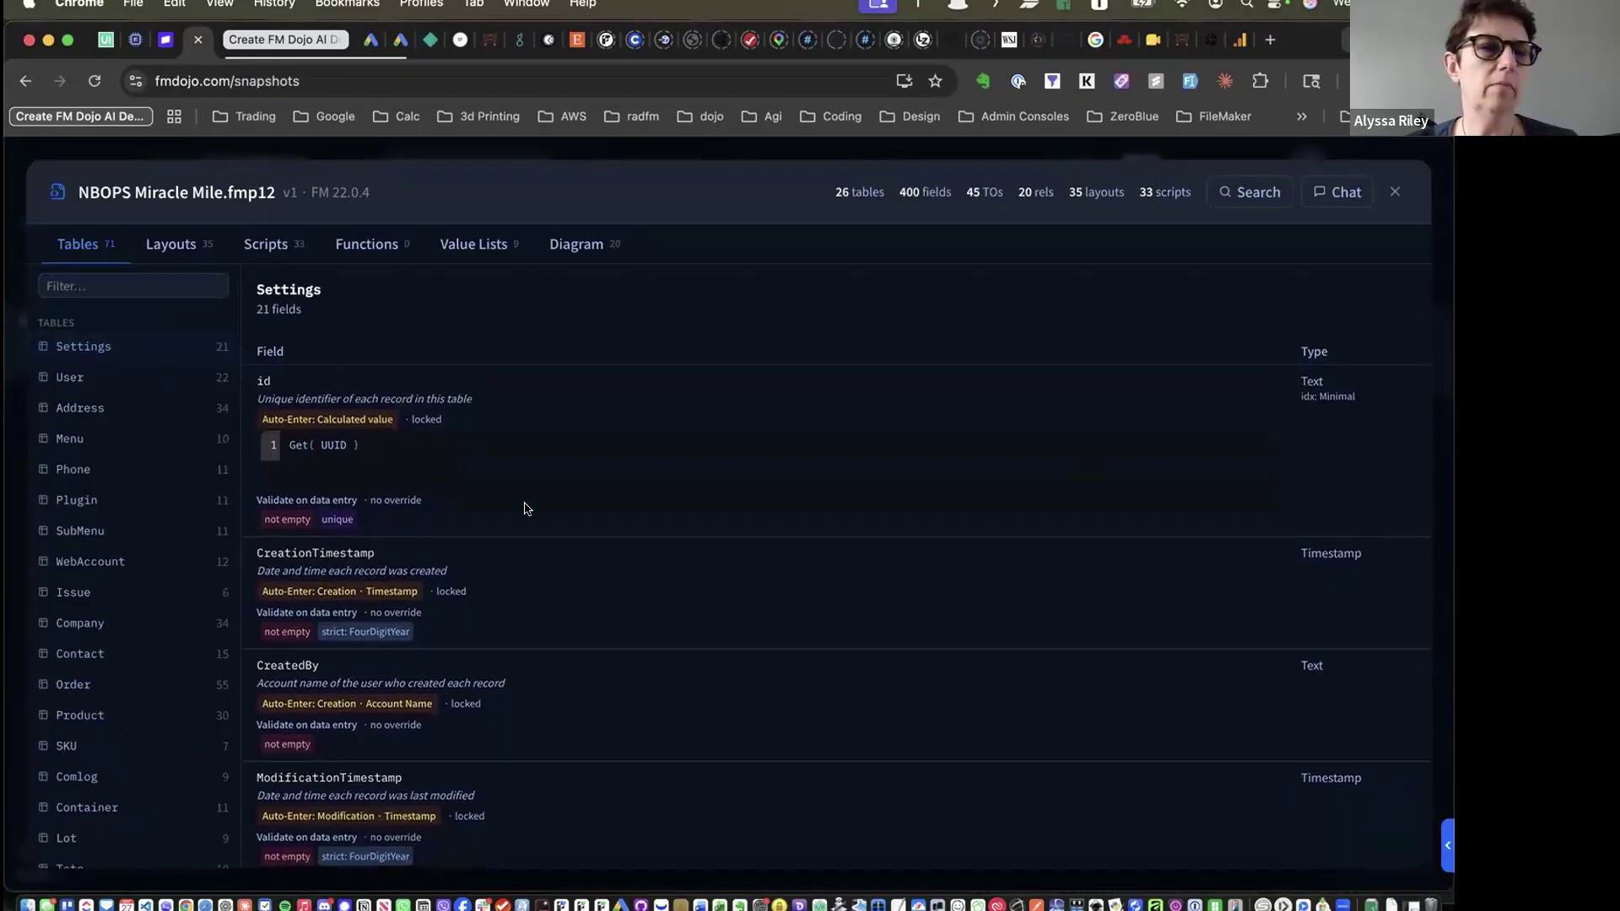
Review the User, Menu, SubMenu and Company table fields, then the Companies layout
{"action": "left_click", "coordinate": [80, 375]}
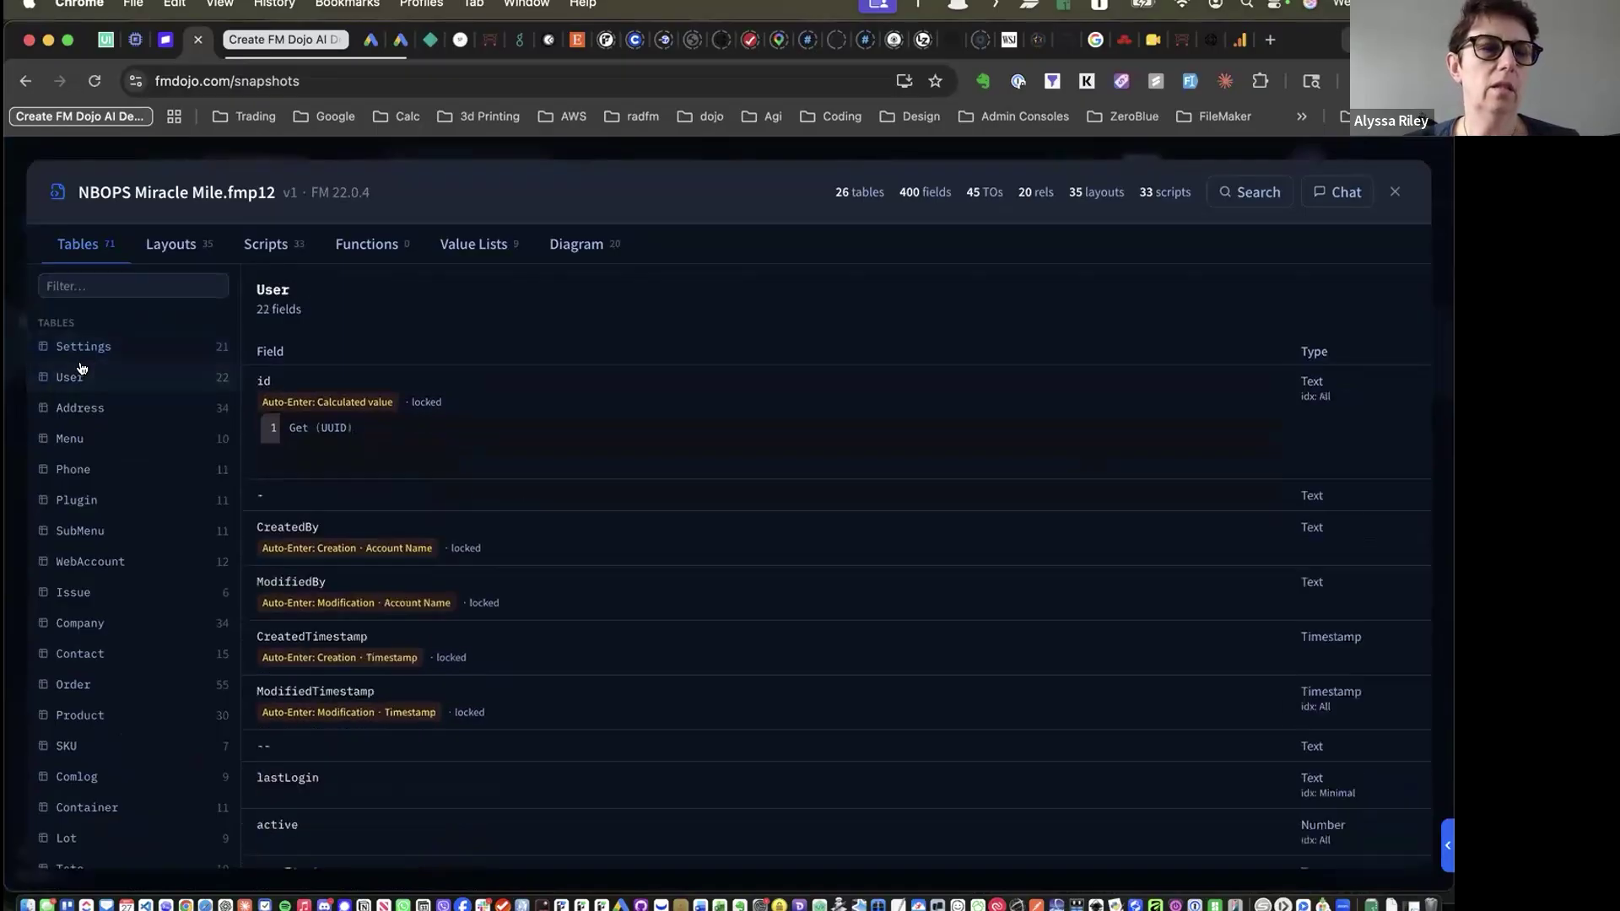
{"action": "left_click", "coordinate": [88, 440]}
{"action": "left_click", "coordinate": [80, 530]}
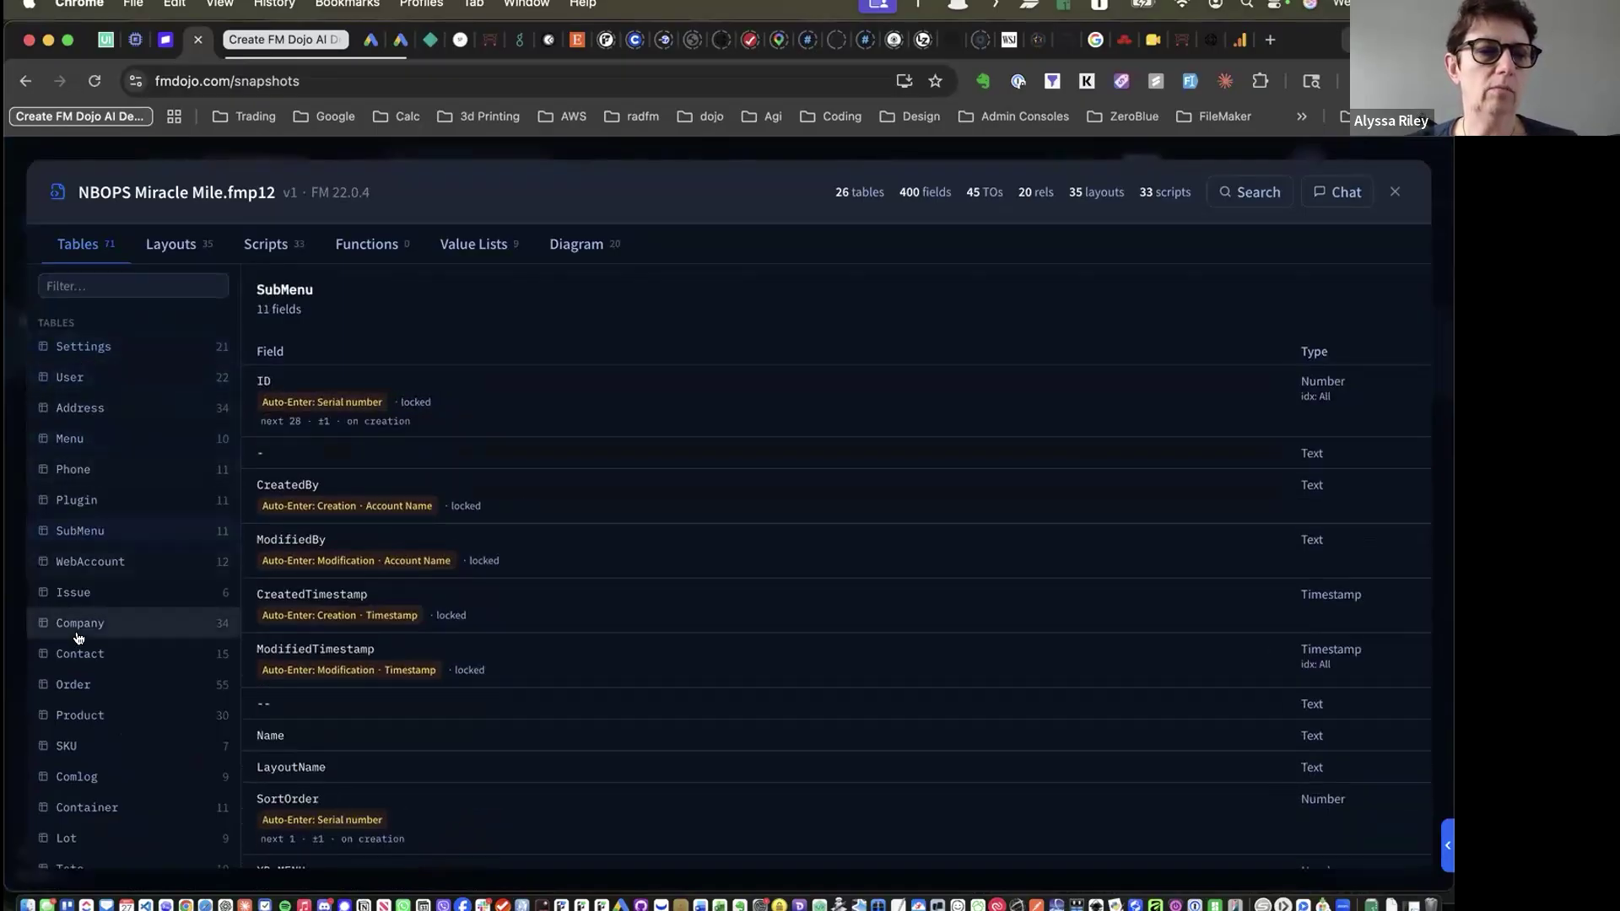
{"action": "left_click", "coordinate": [78, 633]}
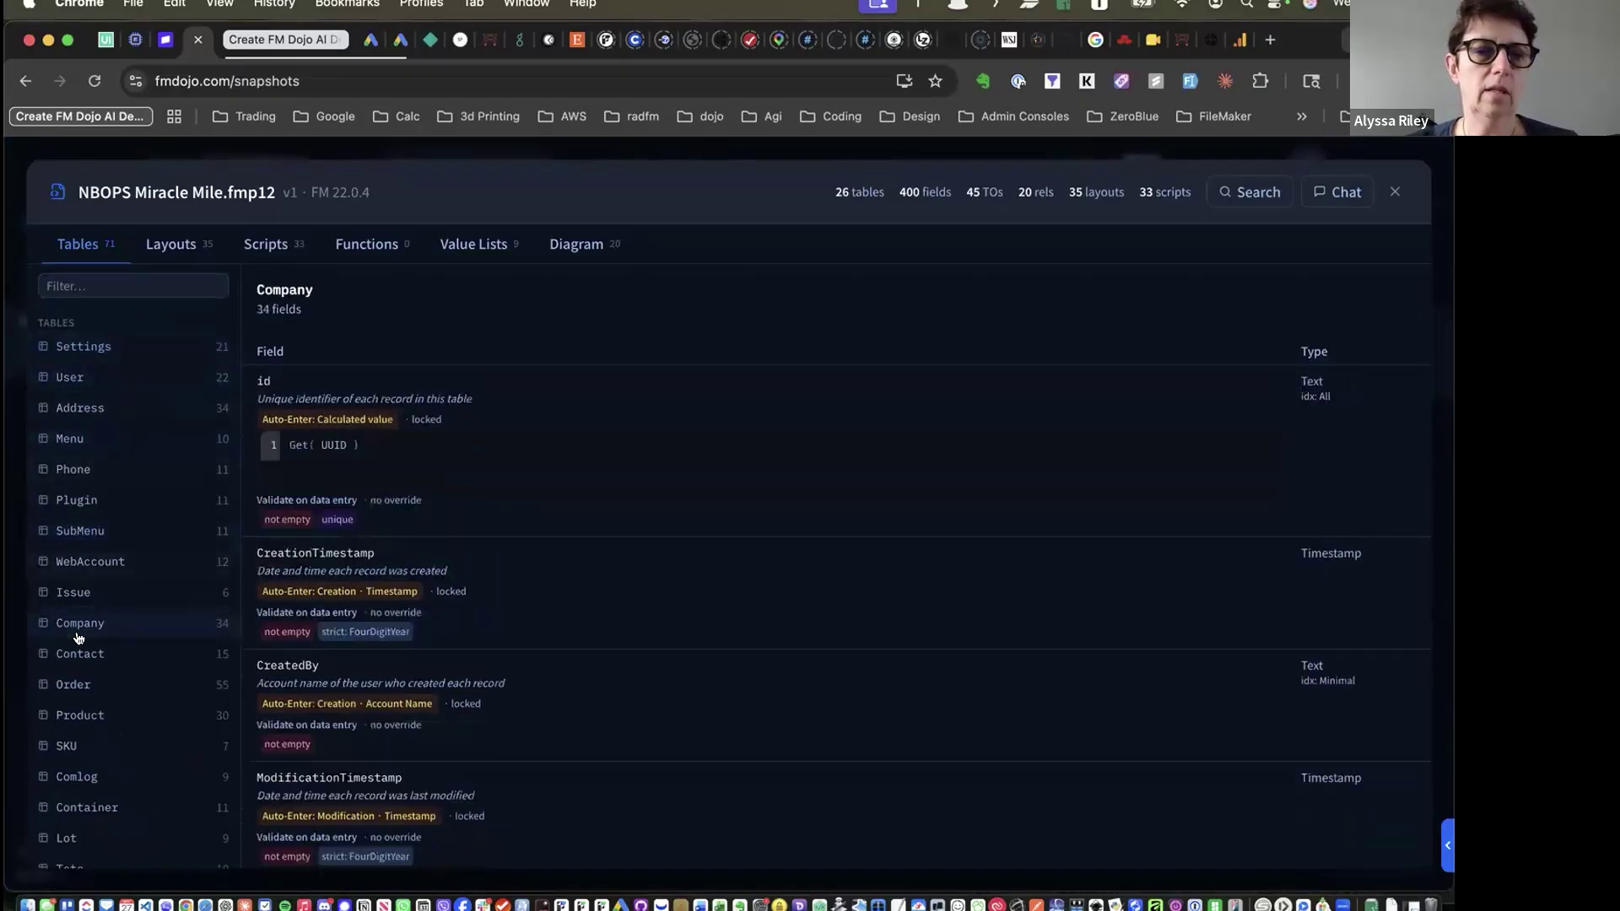
{"action": "left_click", "coordinate": [160, 255]}
{"action": "left_click", "coordinate": [81, 365]}
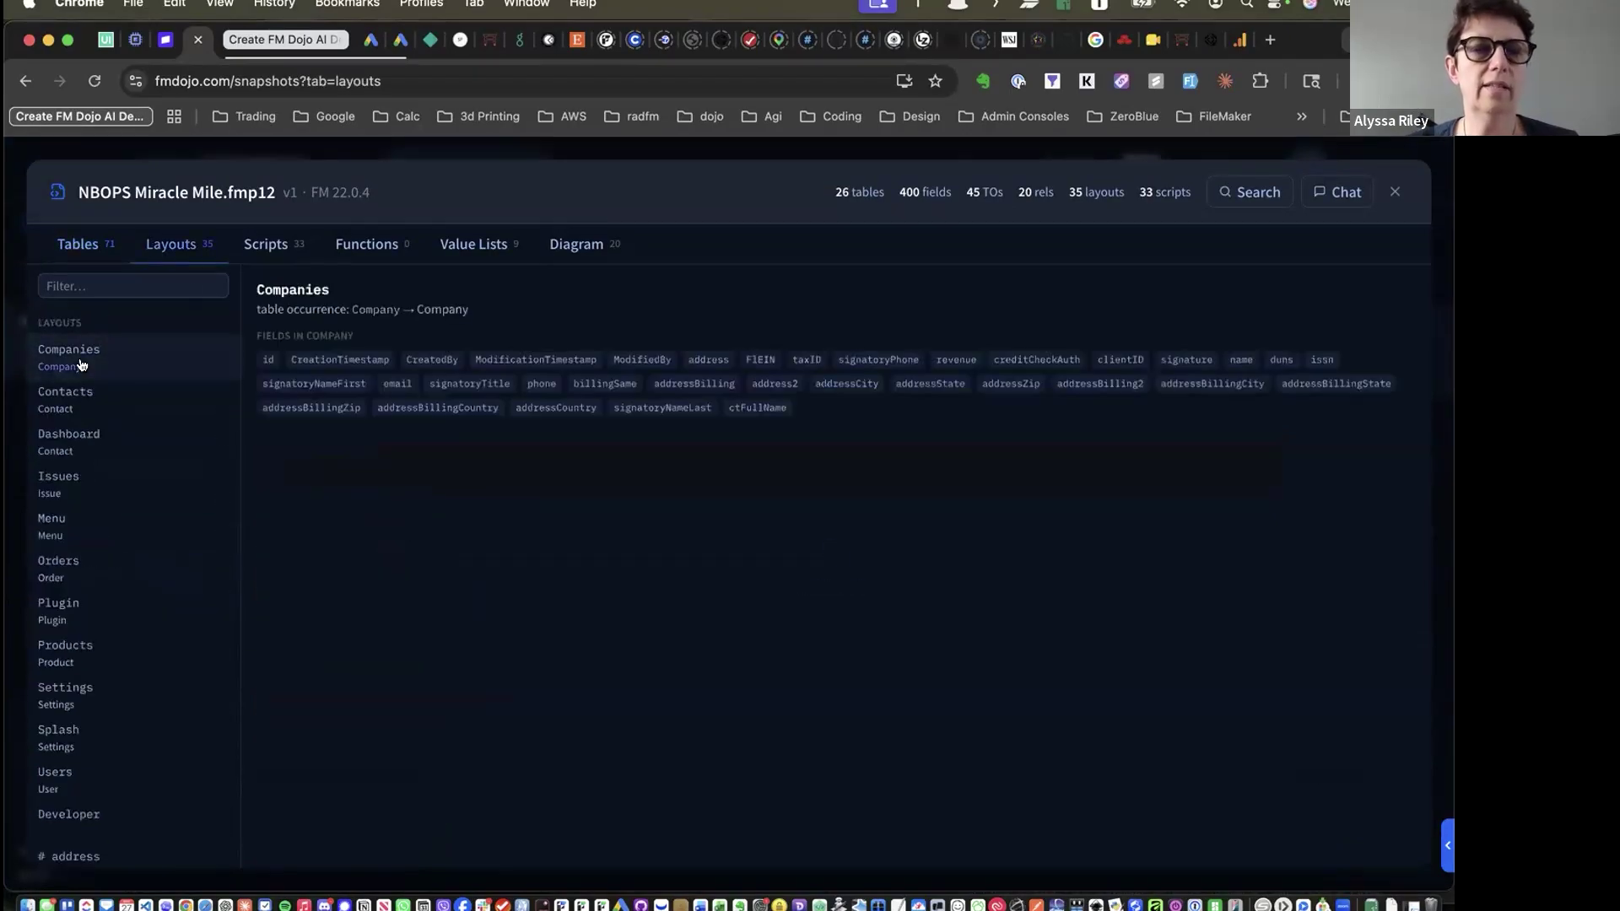
Show the Dashboard, Menu and Plugin layout details
{"action": "left_click", "coordinate": [81, 436]}
{"action": "left_click", "coordinate": [76, 527]}
{"action": "left_click", "coordinate": [79, 599]}
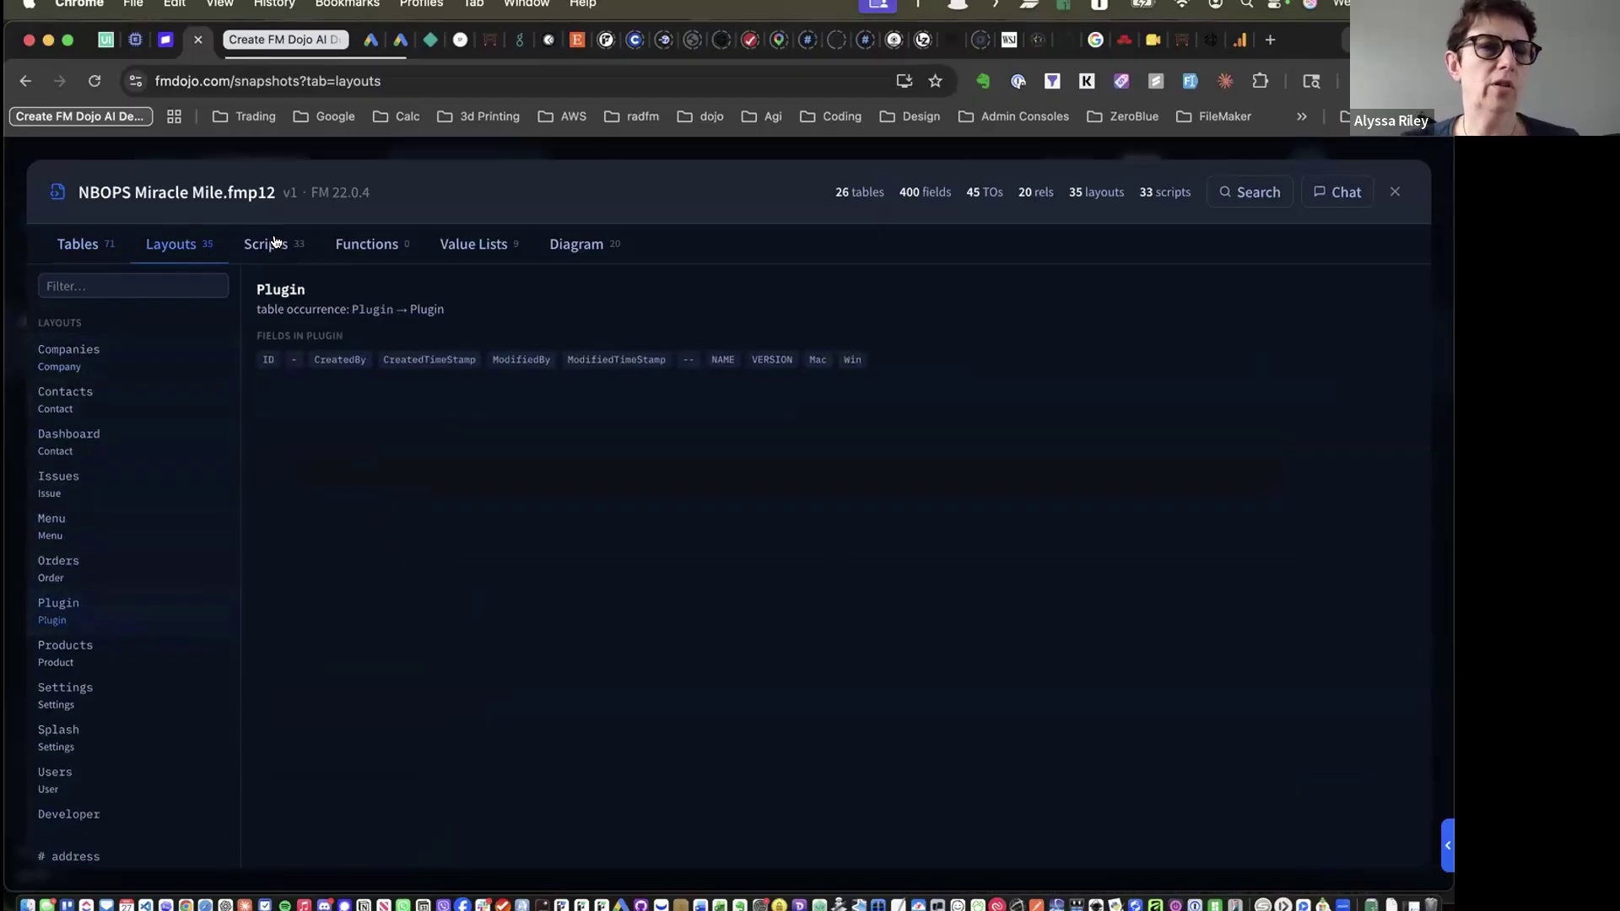
Browse the Utility, Pull Gravatar and 42-step '. load menu' scripts, then open the snapshot search
{"action": "left_click", "coordinate": [275, 243]}
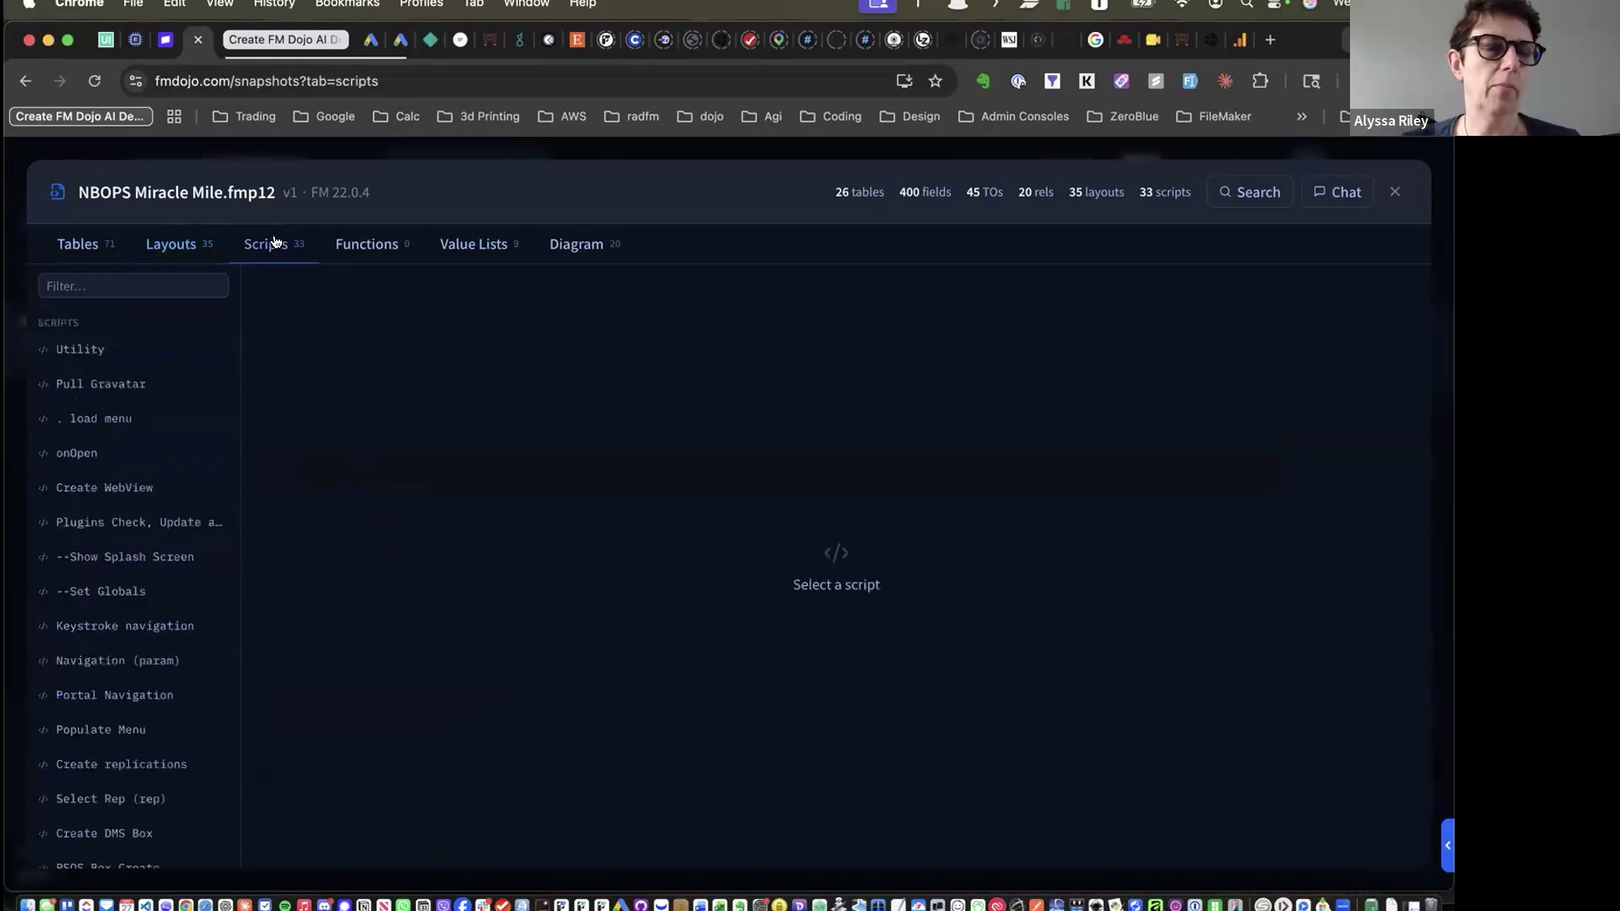
{"action": "left_click", "coordinate": [97, 359]}
{"action": "left_click", "coordinate": [99, 386]}
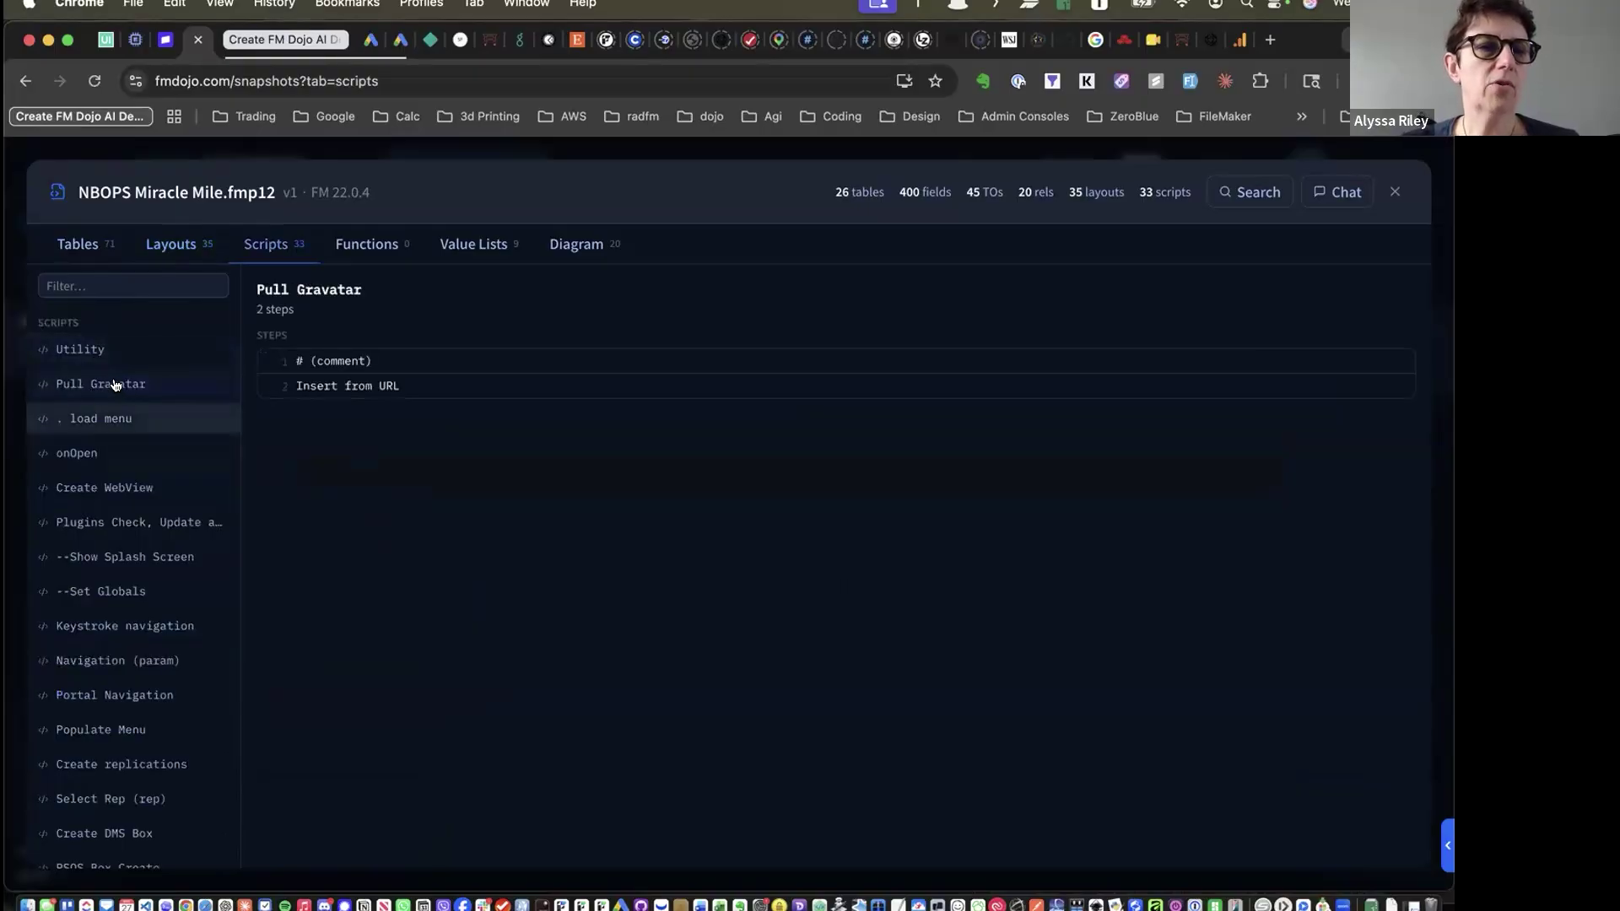
{"action": "left_click", "coordinate": [108, 422]}
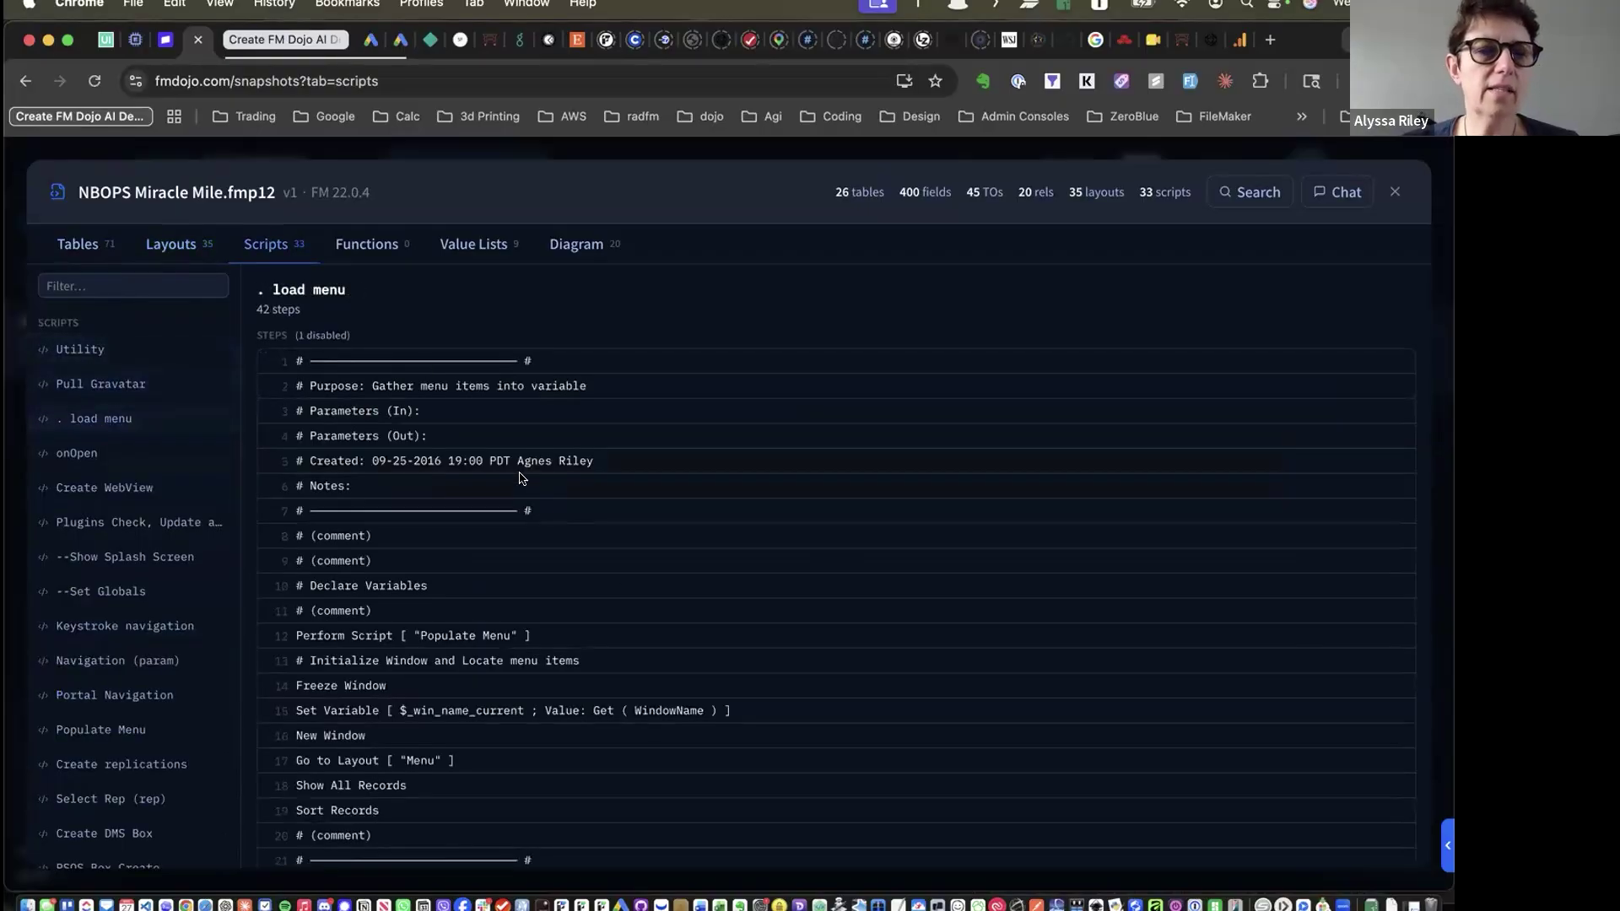
{"action": "scroll", "coordinate": [440, 533], "scroll_direction": "down", "scroll_amount": 6}
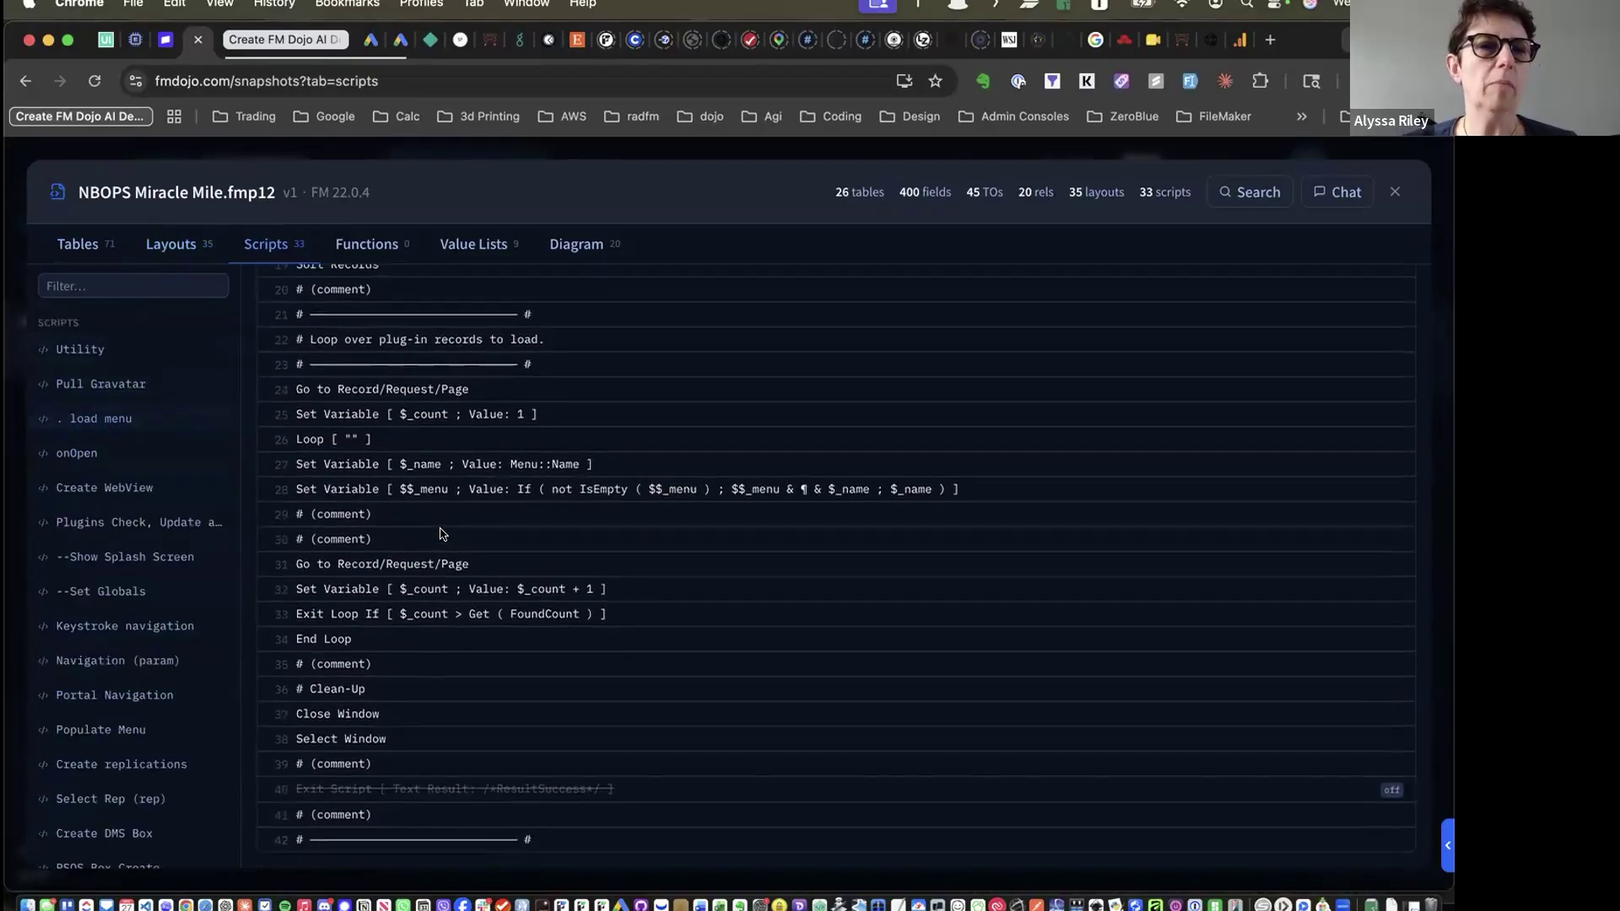
{"action": "scroll", "coordinate": [439, 534], "scroll_direction": "up", "scroll_amount": 7}
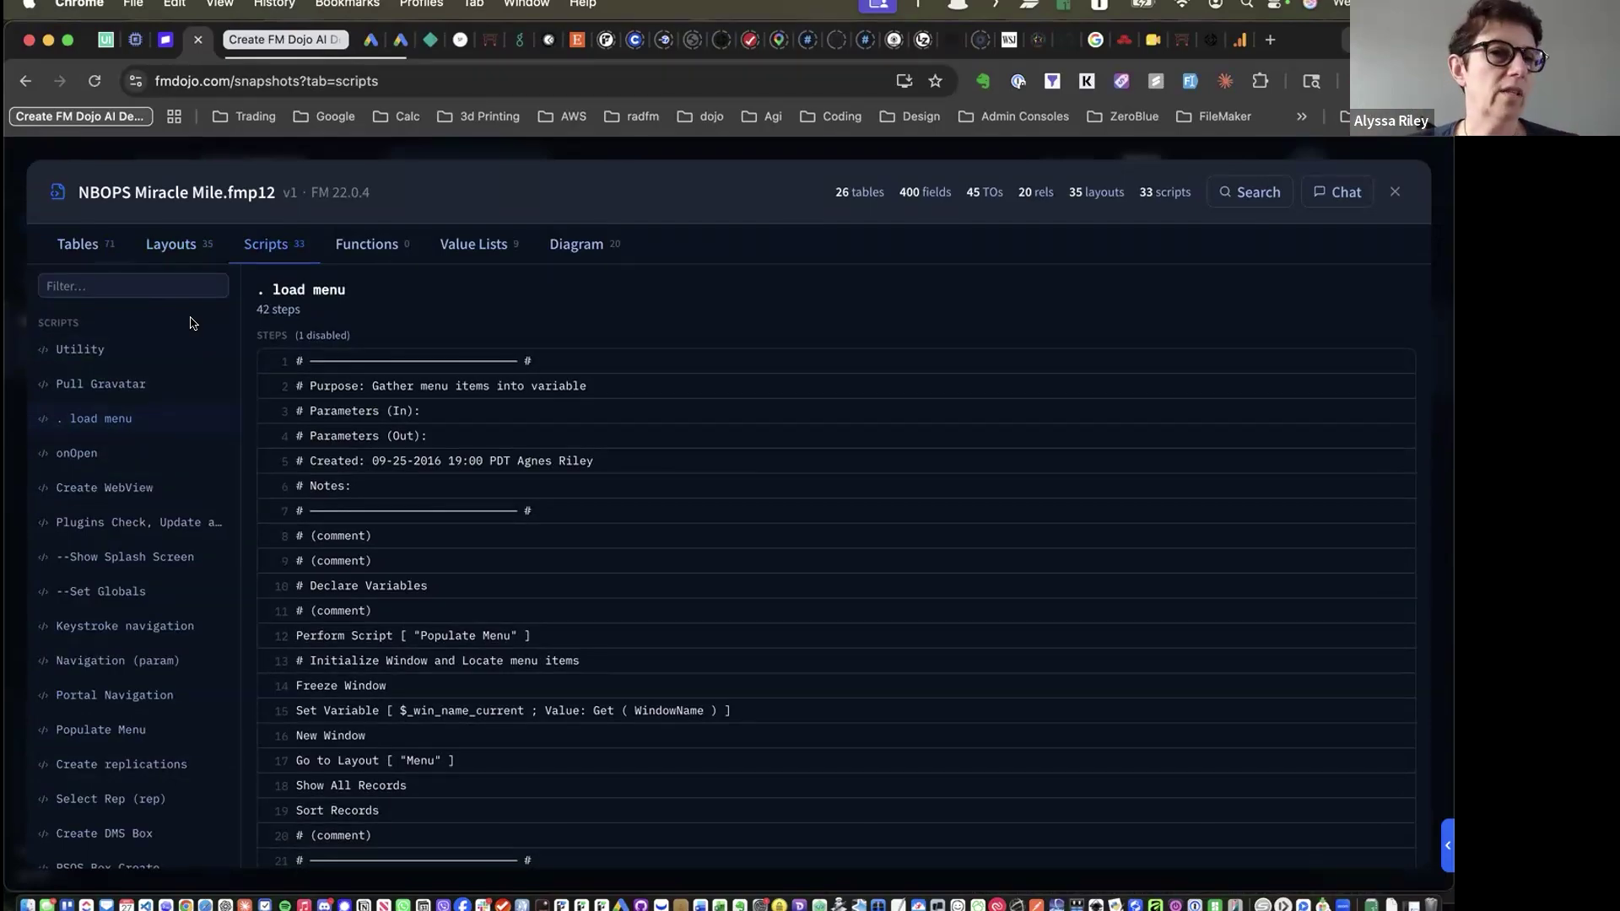
{"action": "left_click", "coordinate": [1240, 193]}
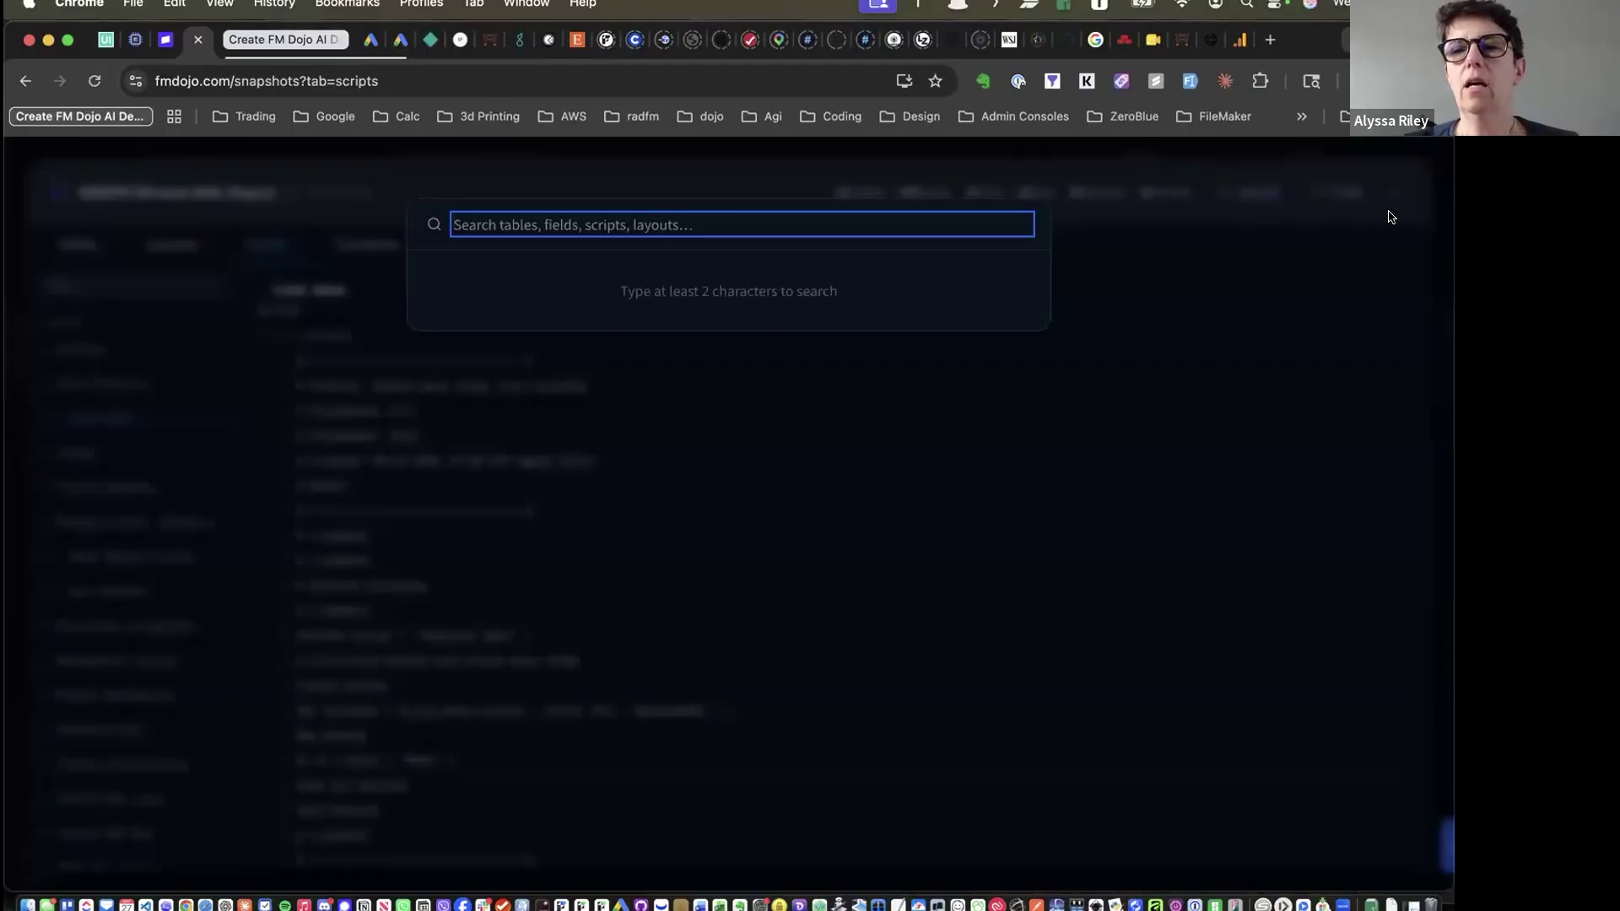
Dismiss the search dialog and close the NBOPS Miracle Mile snapshot viewer
{"action": "left_click", "coordinate": [1334, 335]}
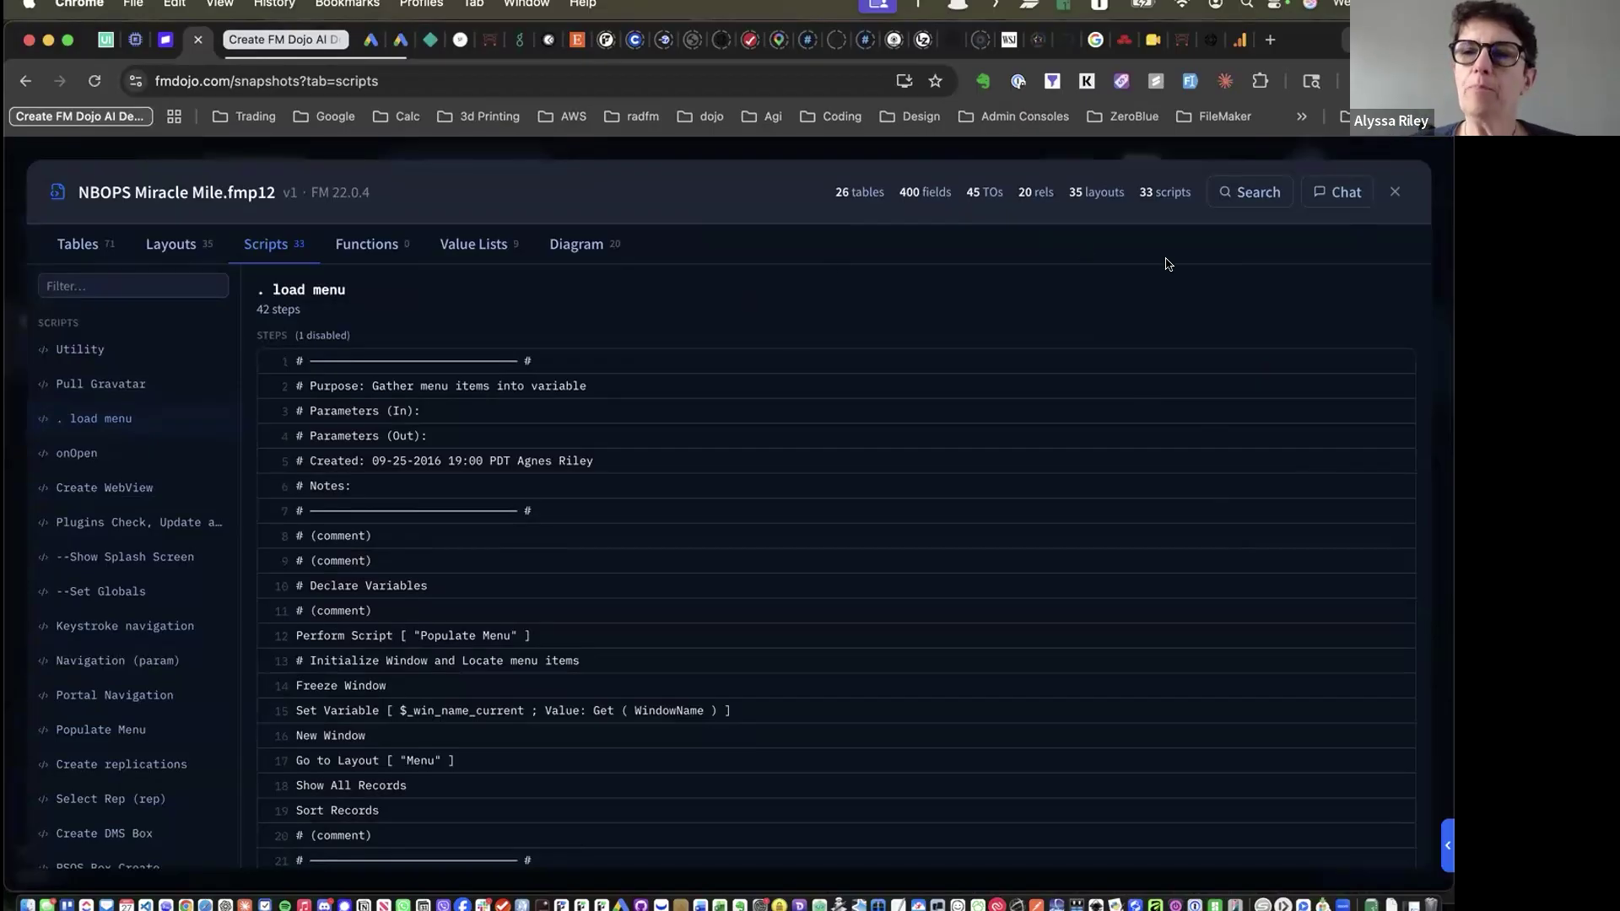
{"action": "left_click", "coordinate": [1394, 194]}
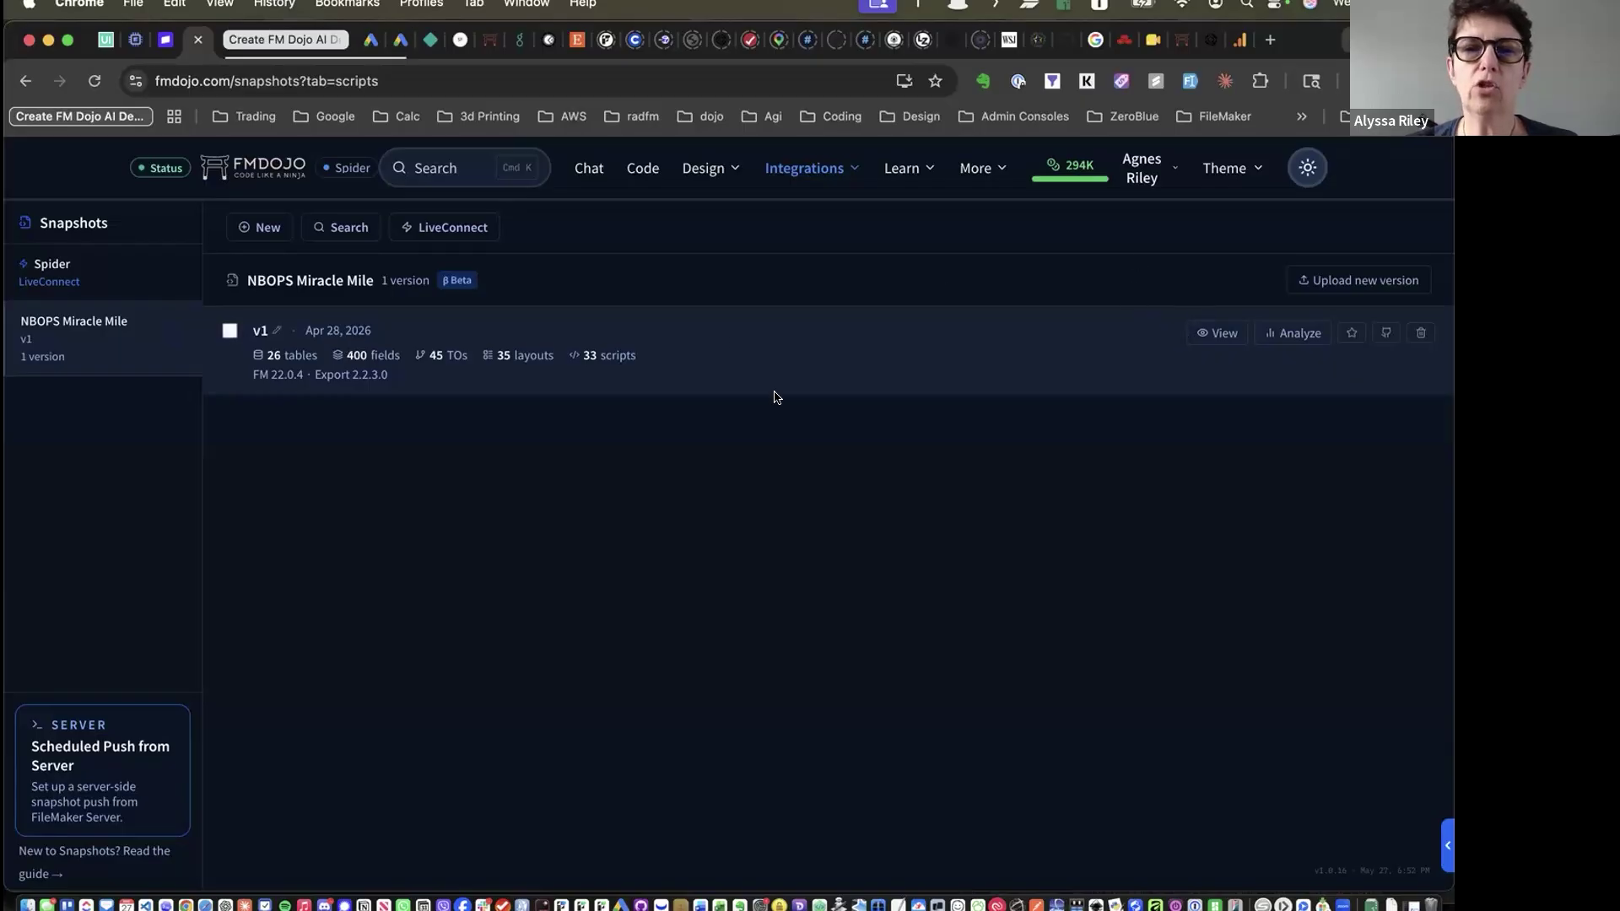
Select the Spider LiveConnect snapshot and open the Spider.fmp12 schema listing its five scripts
{"action": "left_click", "coordinate": [34, 279]}
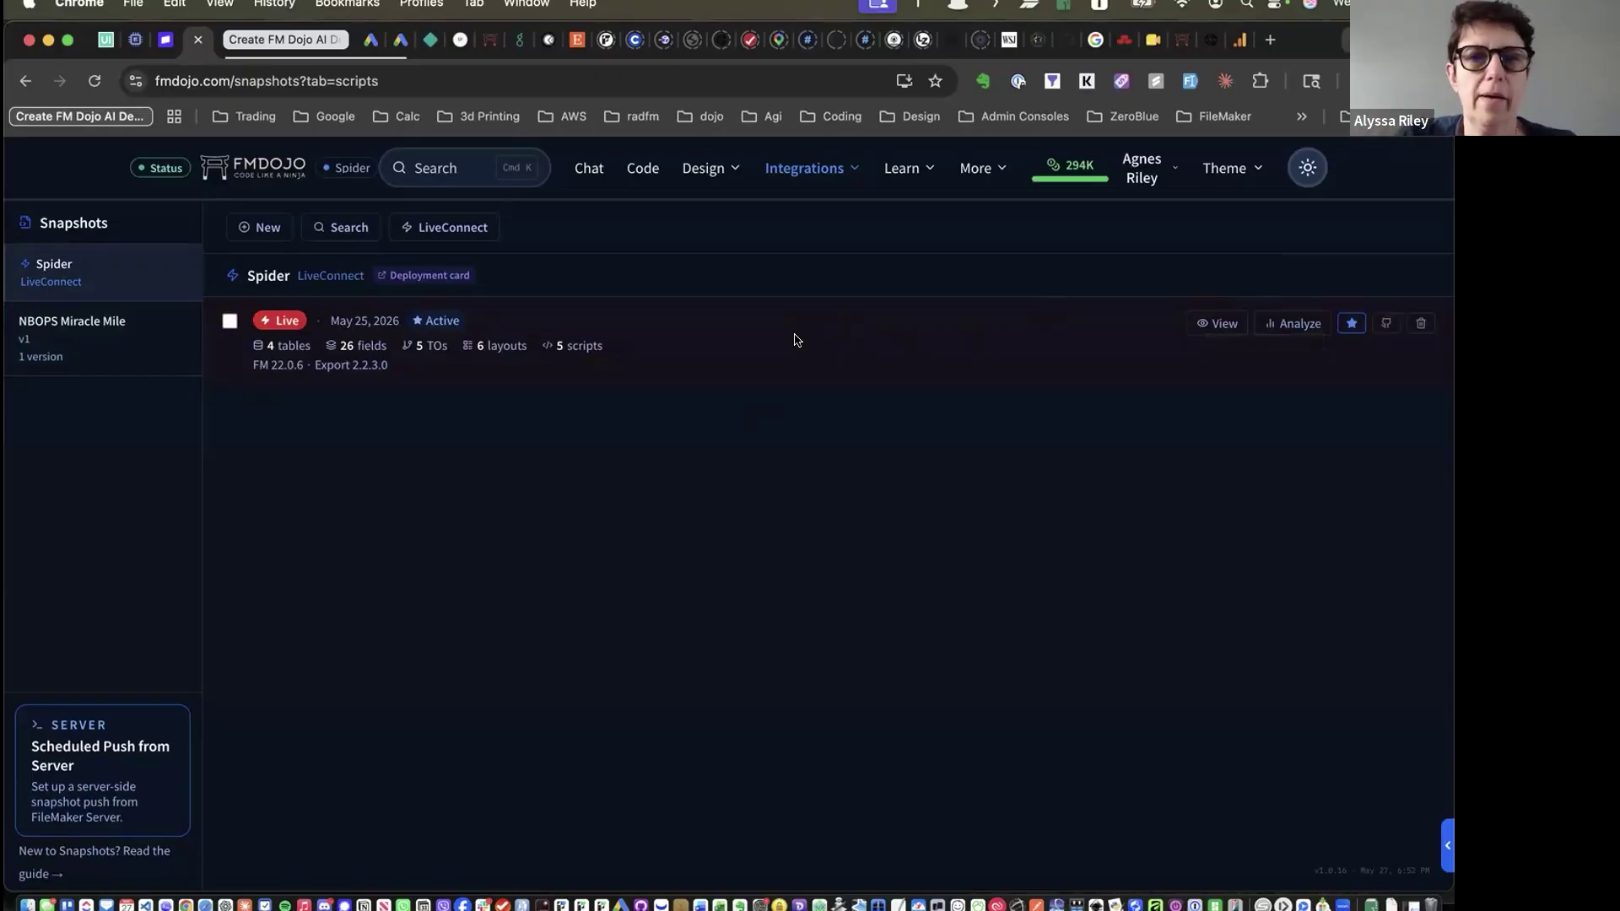
{"action": "left_click", "coordinate": [1218, 323]}
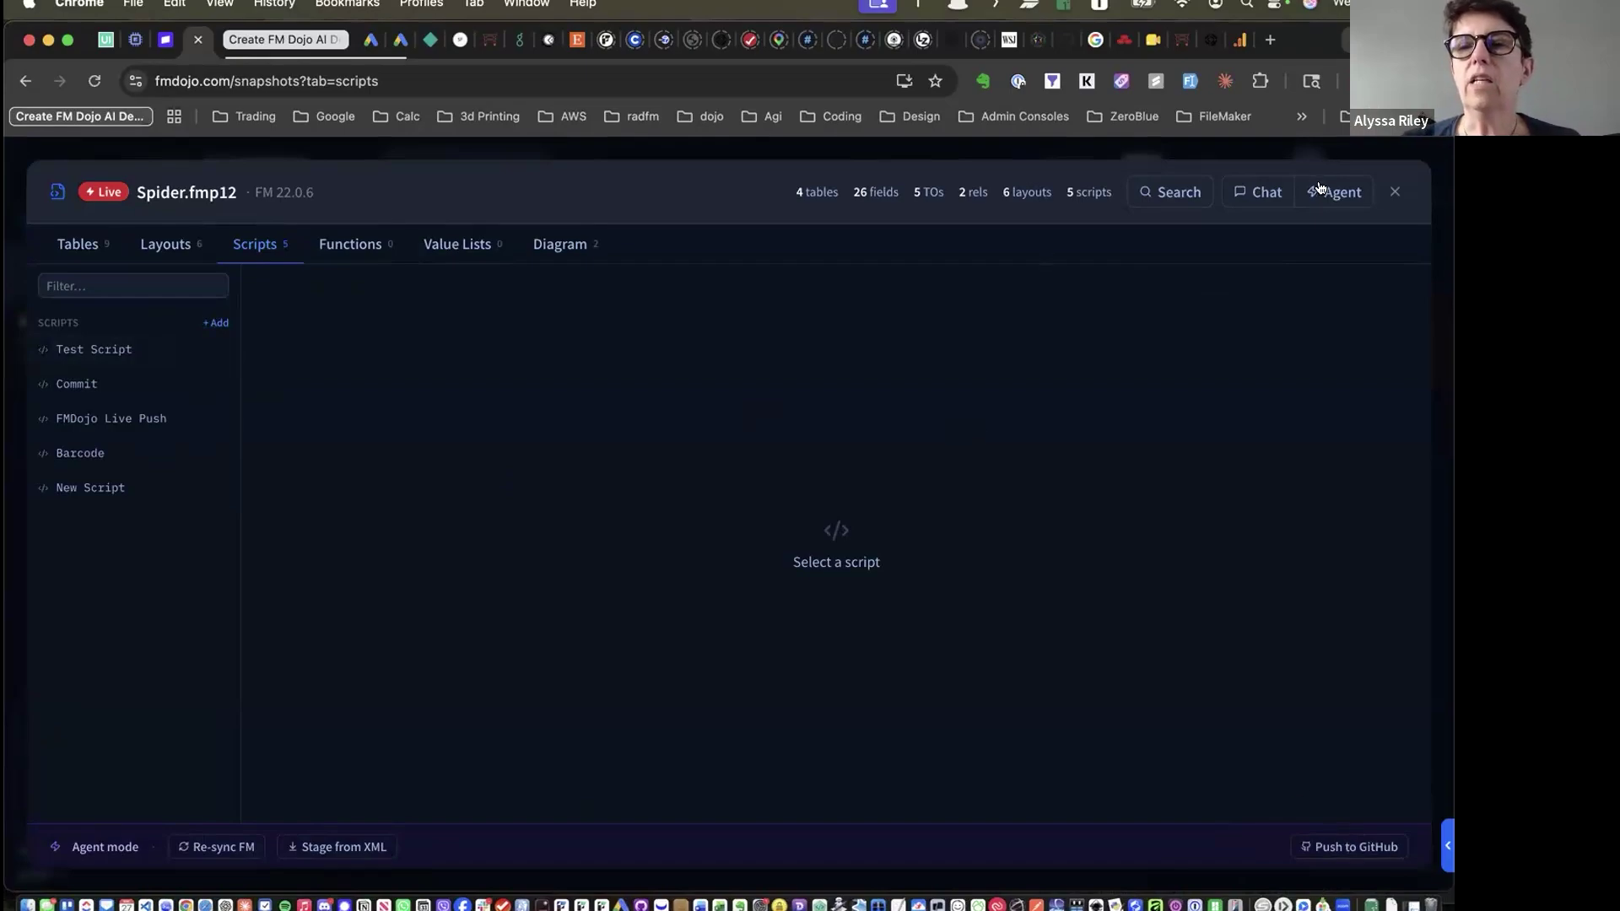
Add a new script named 'File' and stage the change
{"action": "left_click", "coordinate": [213, 324]}
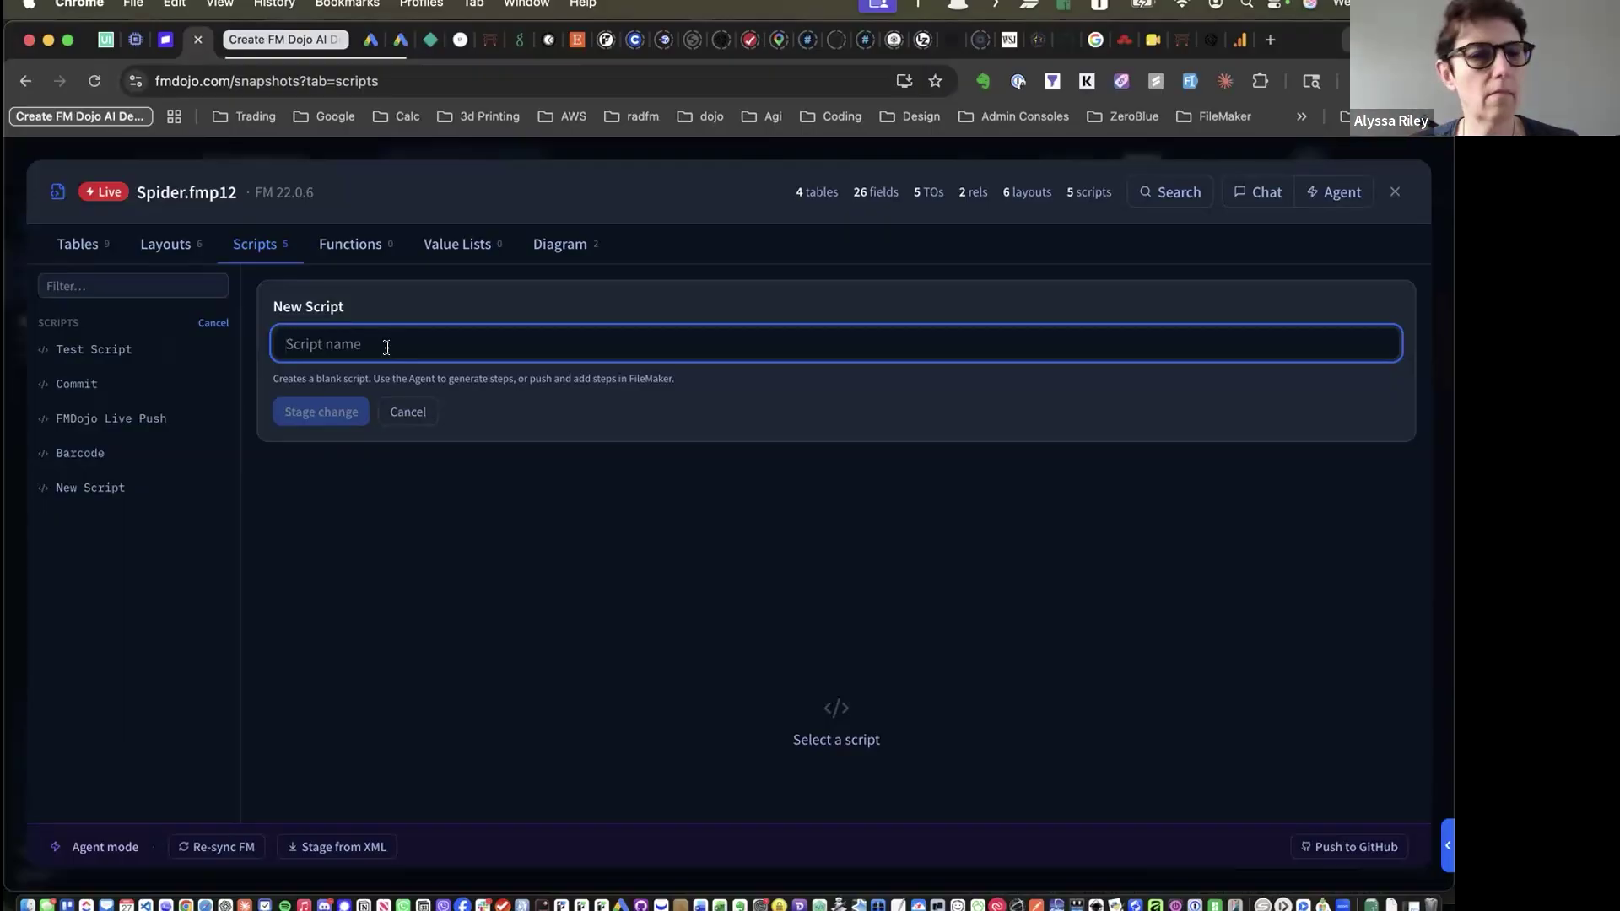
{"action": "type", "text": "F"}
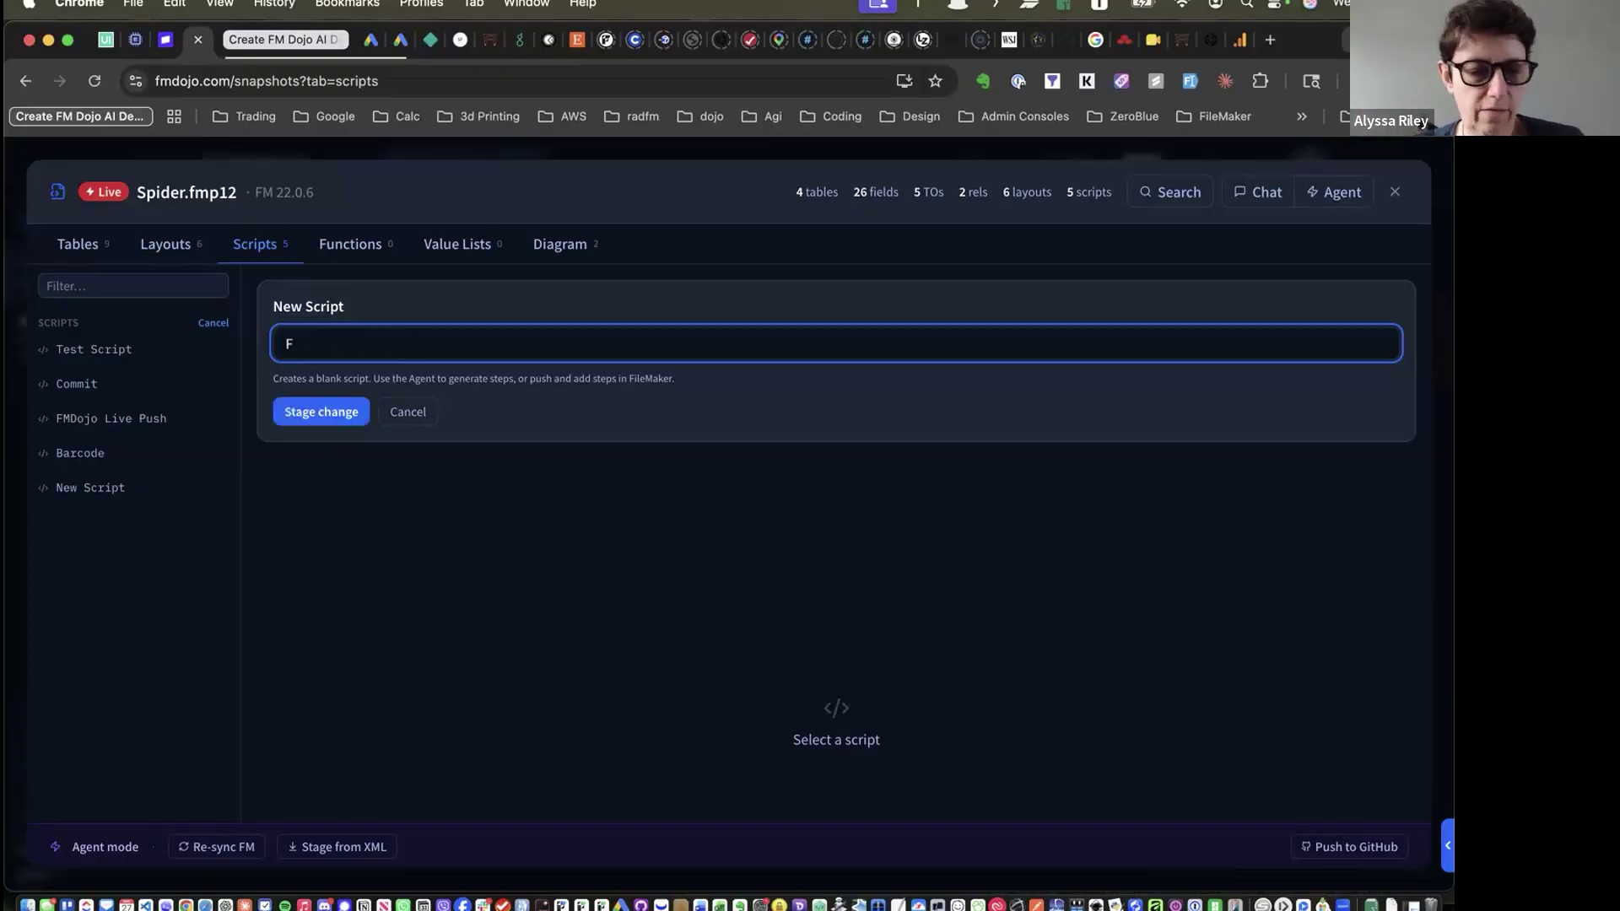
{"action": "type", "text": "ile"}
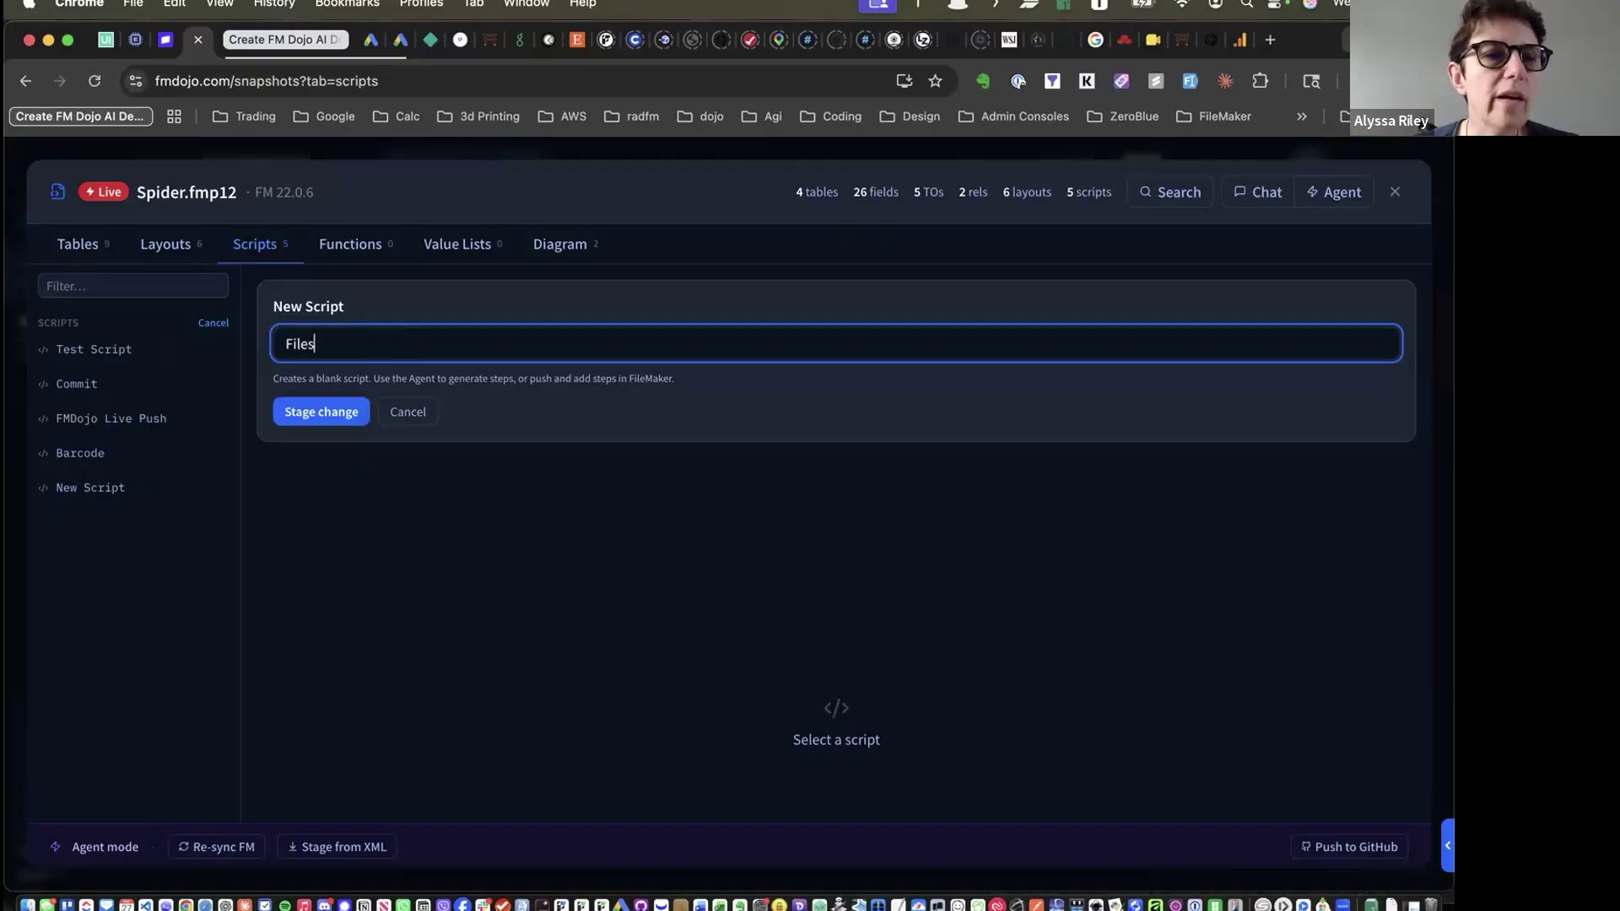
{"action": "left_click", "coordinate": [321, 411]}
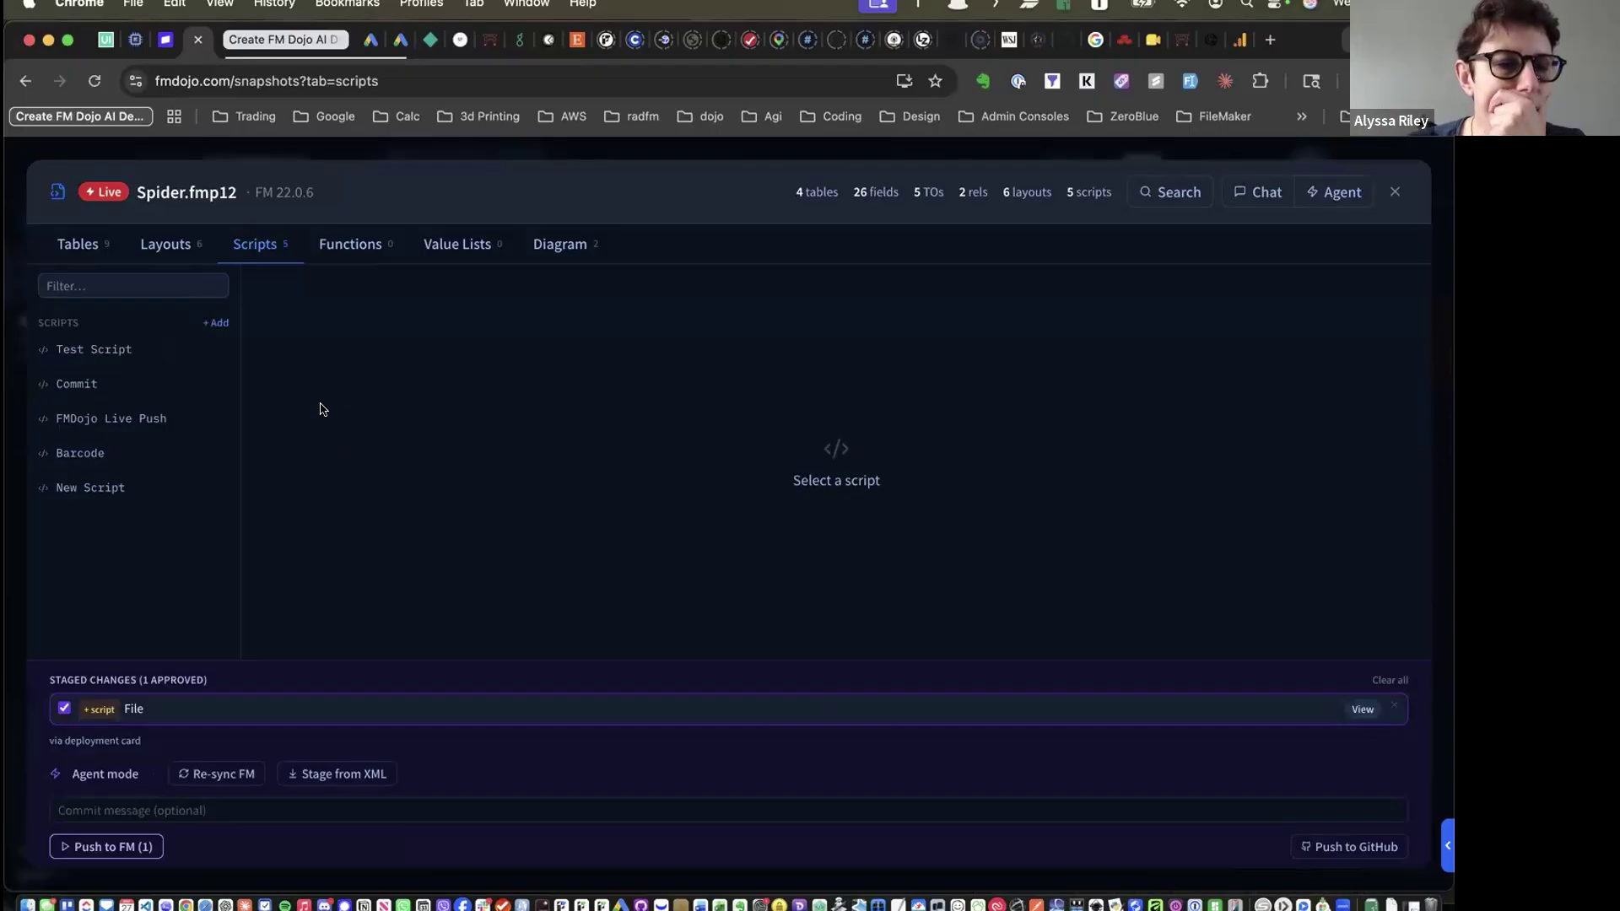
Clear all staged changes and switch to the Demo, Person, Company and Photo tables
{"action": "right_click", "coordinate": [320, 410]}
{"action": "left_click", "coordinate": [929, 623]}
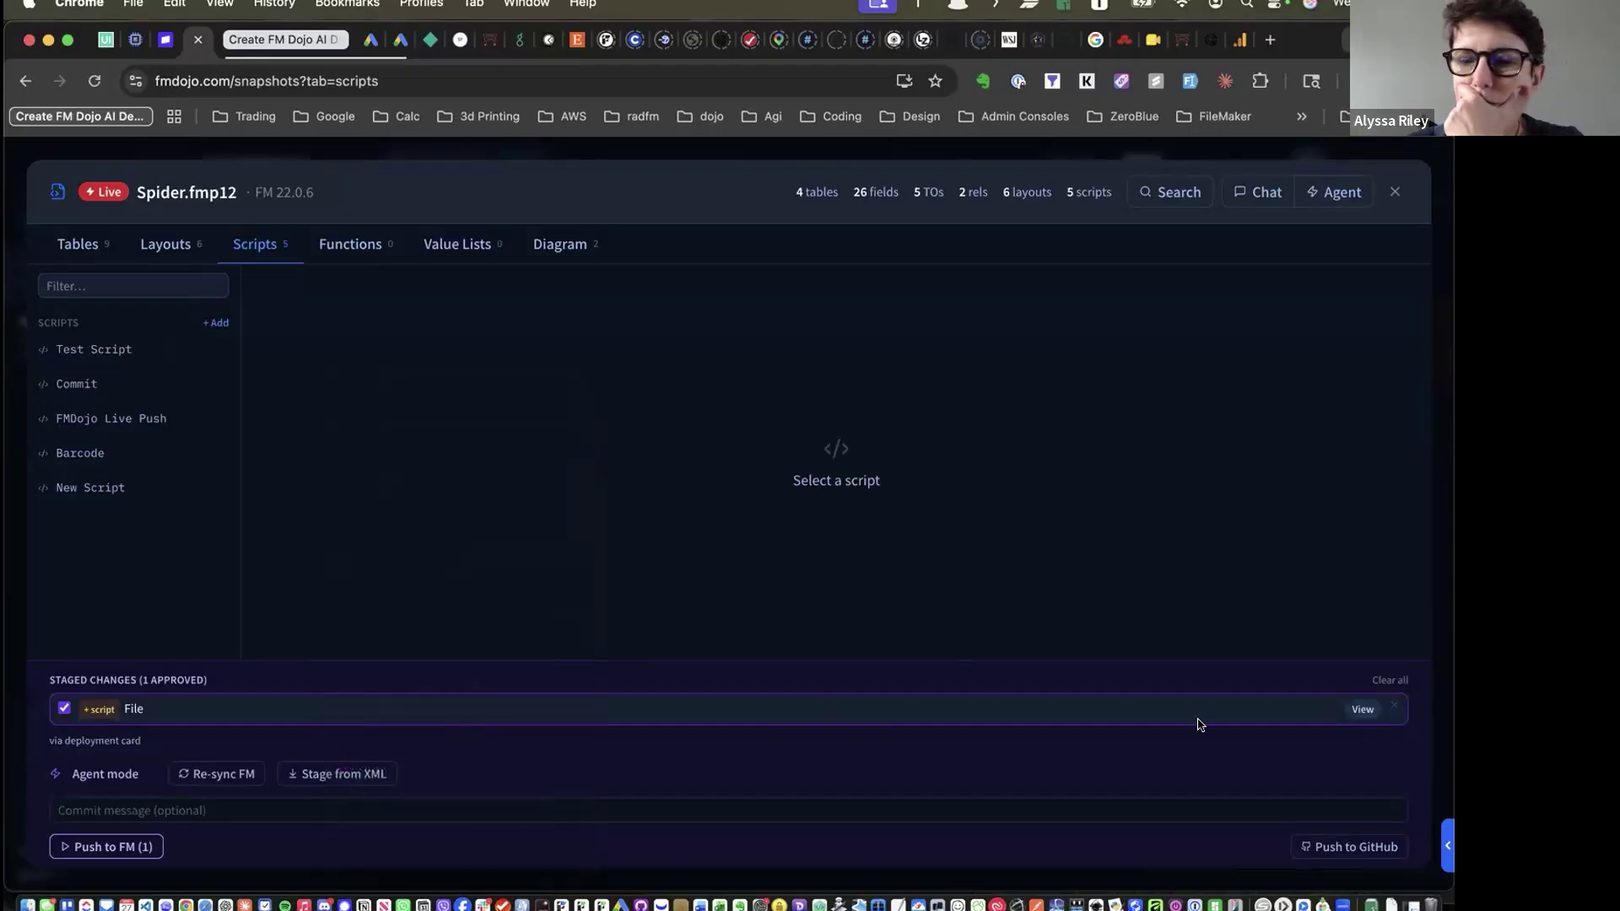
{"action": "left_click", "coordinate": [1391, 682]}
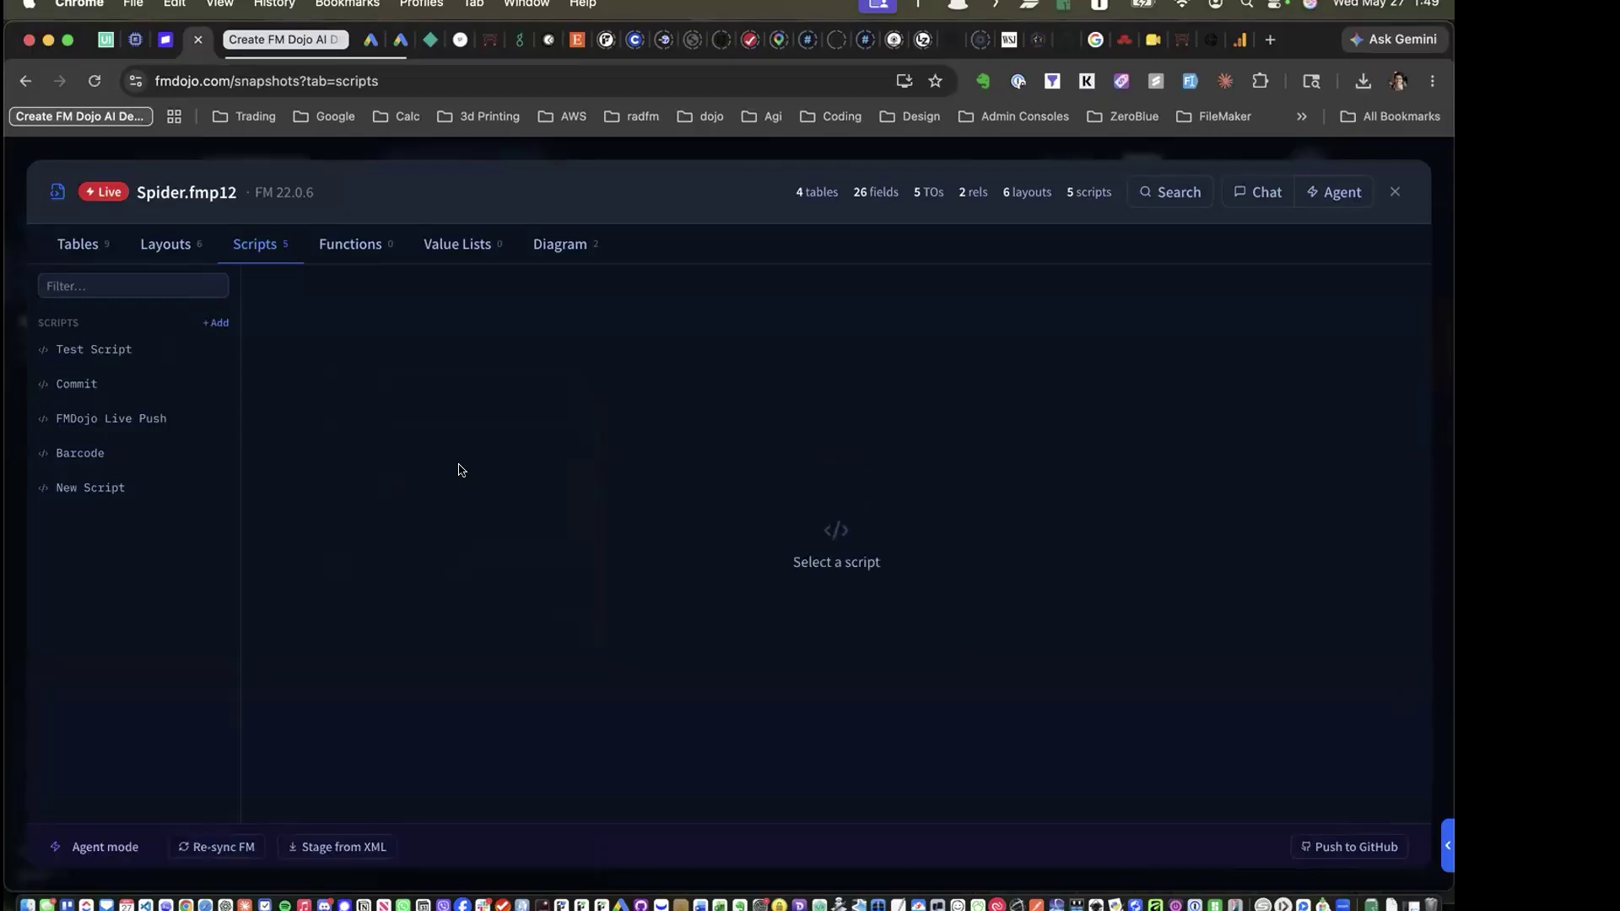
{"action": "left_click", "coordinate": [71, 249]}
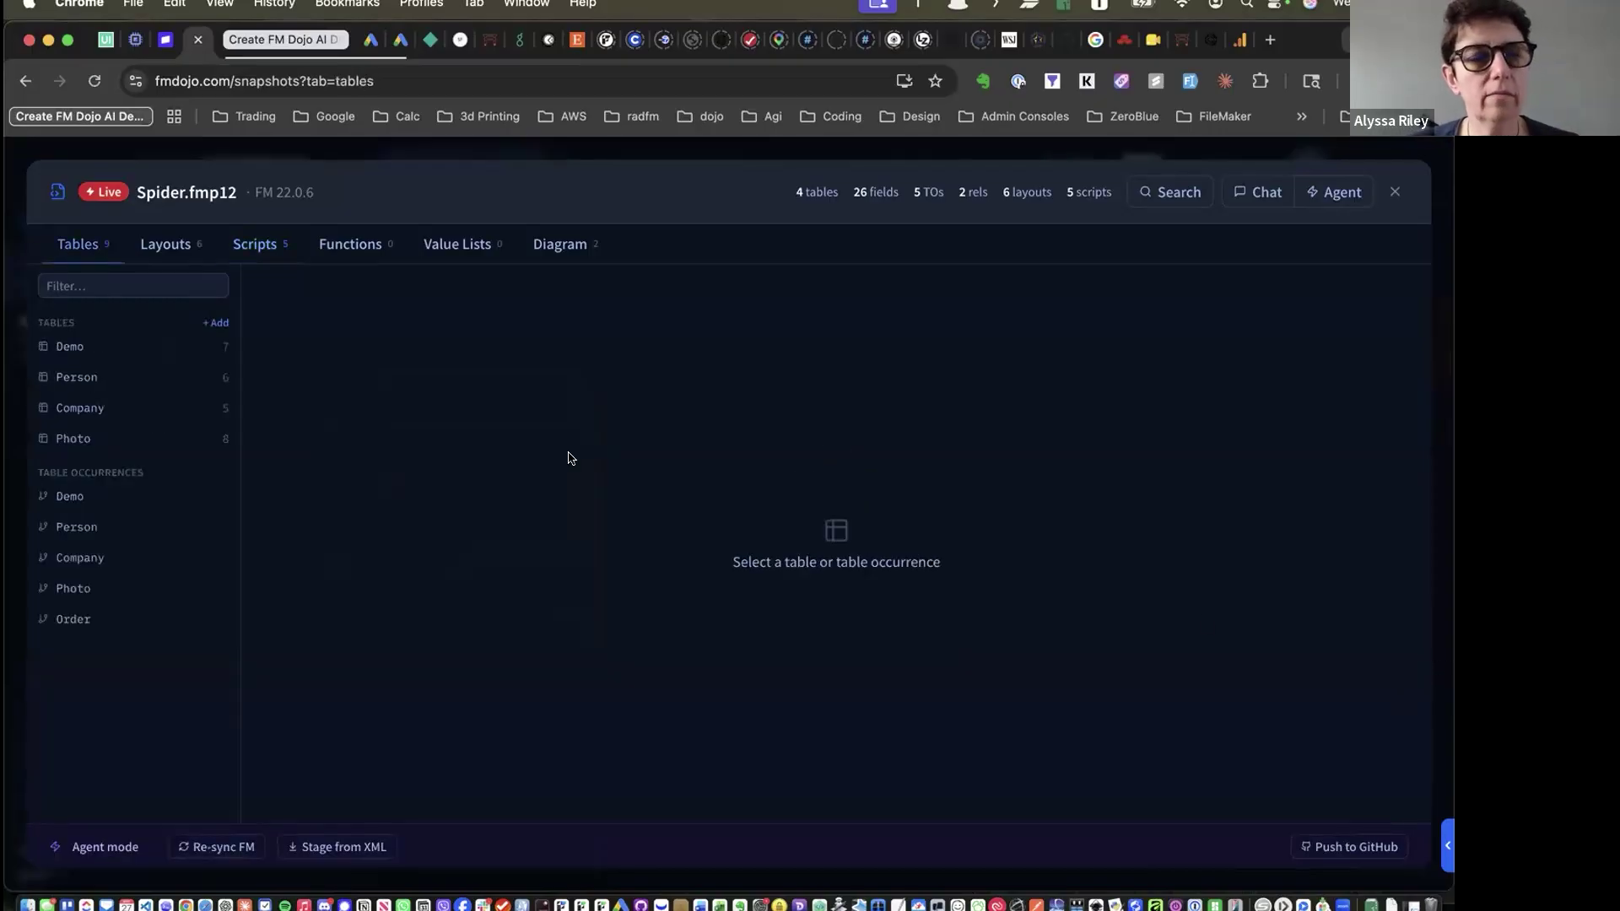
Stage a new table named File with its matching table occurrence and starter fields
{"action": "key", "text": "XF86AudioRaiseVolume"}
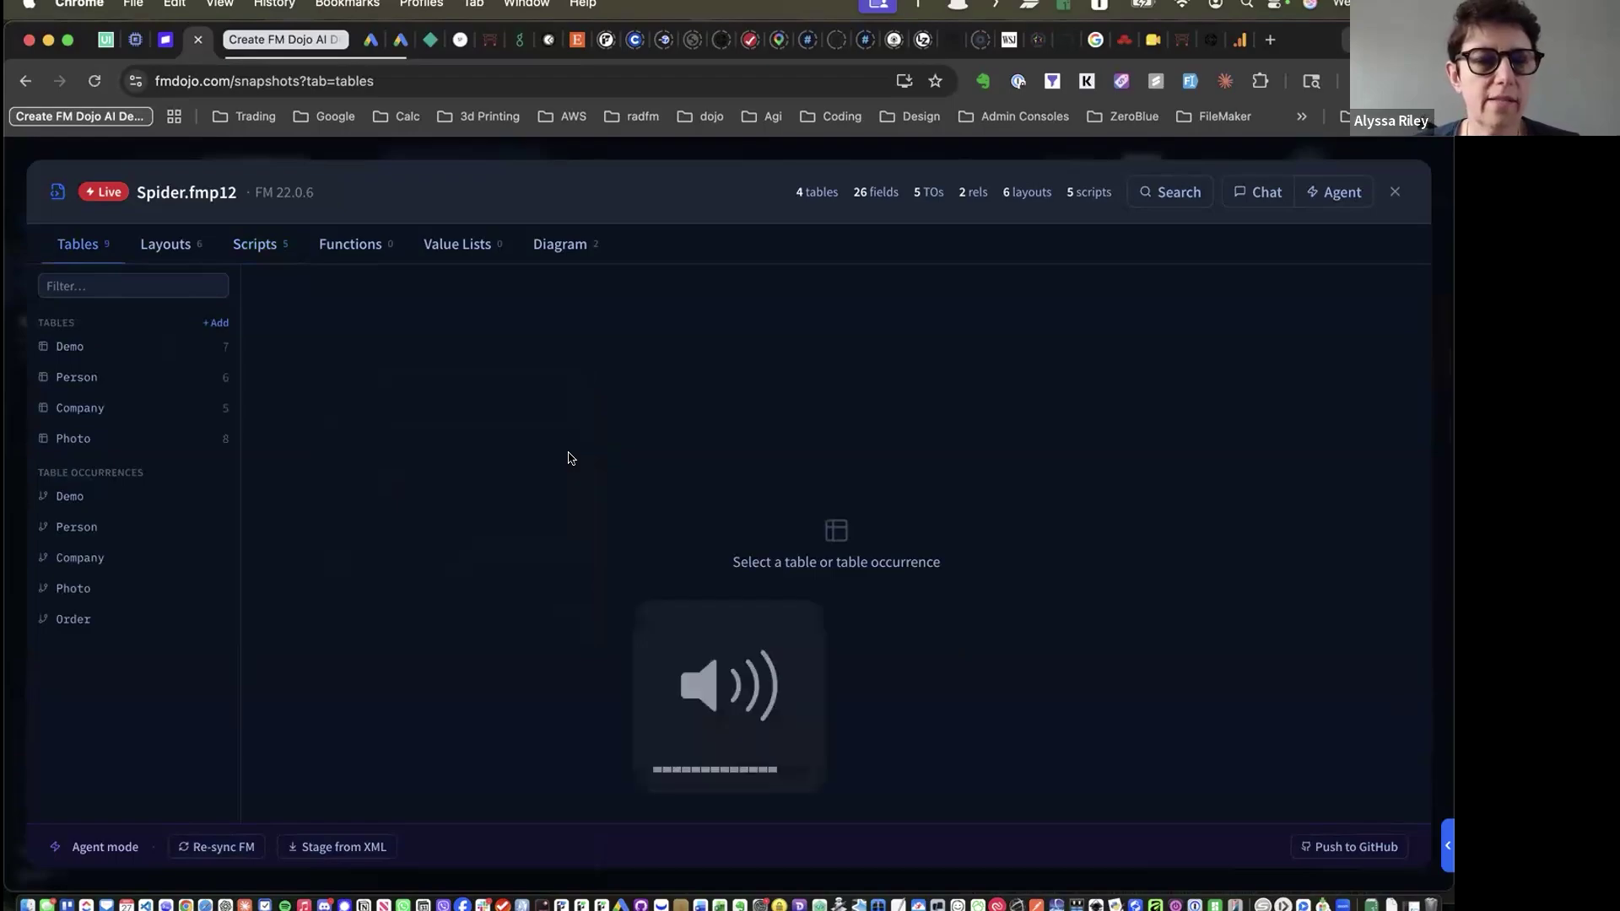
{"action": "left_click", "coordinate": [218, 323]}
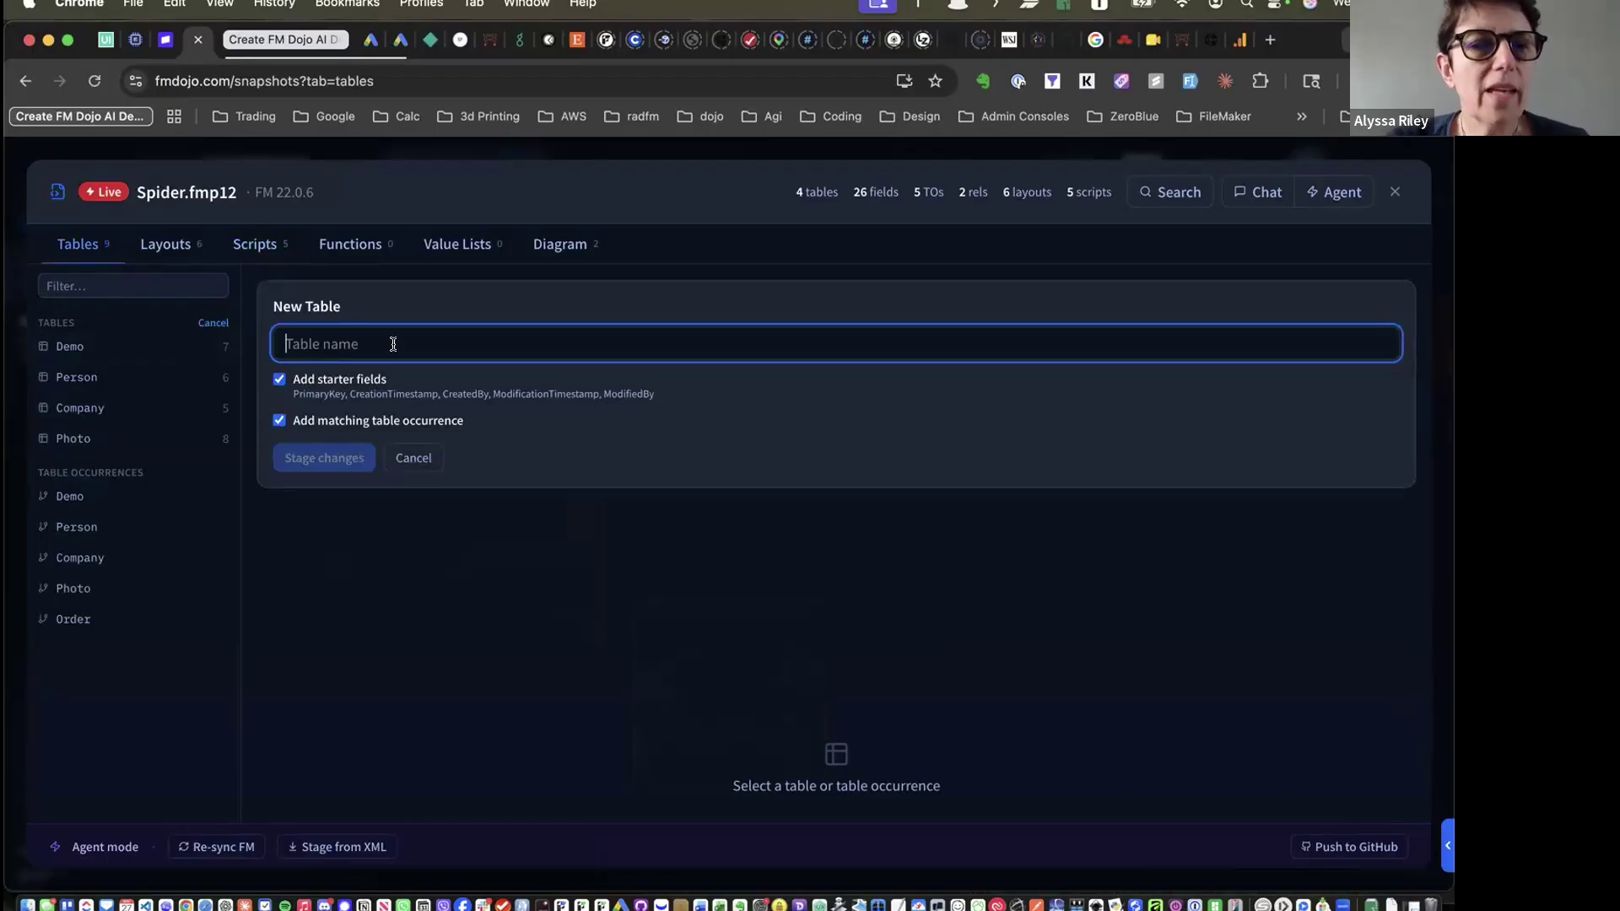
{"action": "left_click", "coordinate": [278, 380]}
{"action": "left_click", "coordinate": [277, 380]}
{"action": "left_click", "coordinate": [279, 420]}
{"action": "left_click", "coordinate": [279, 420]}
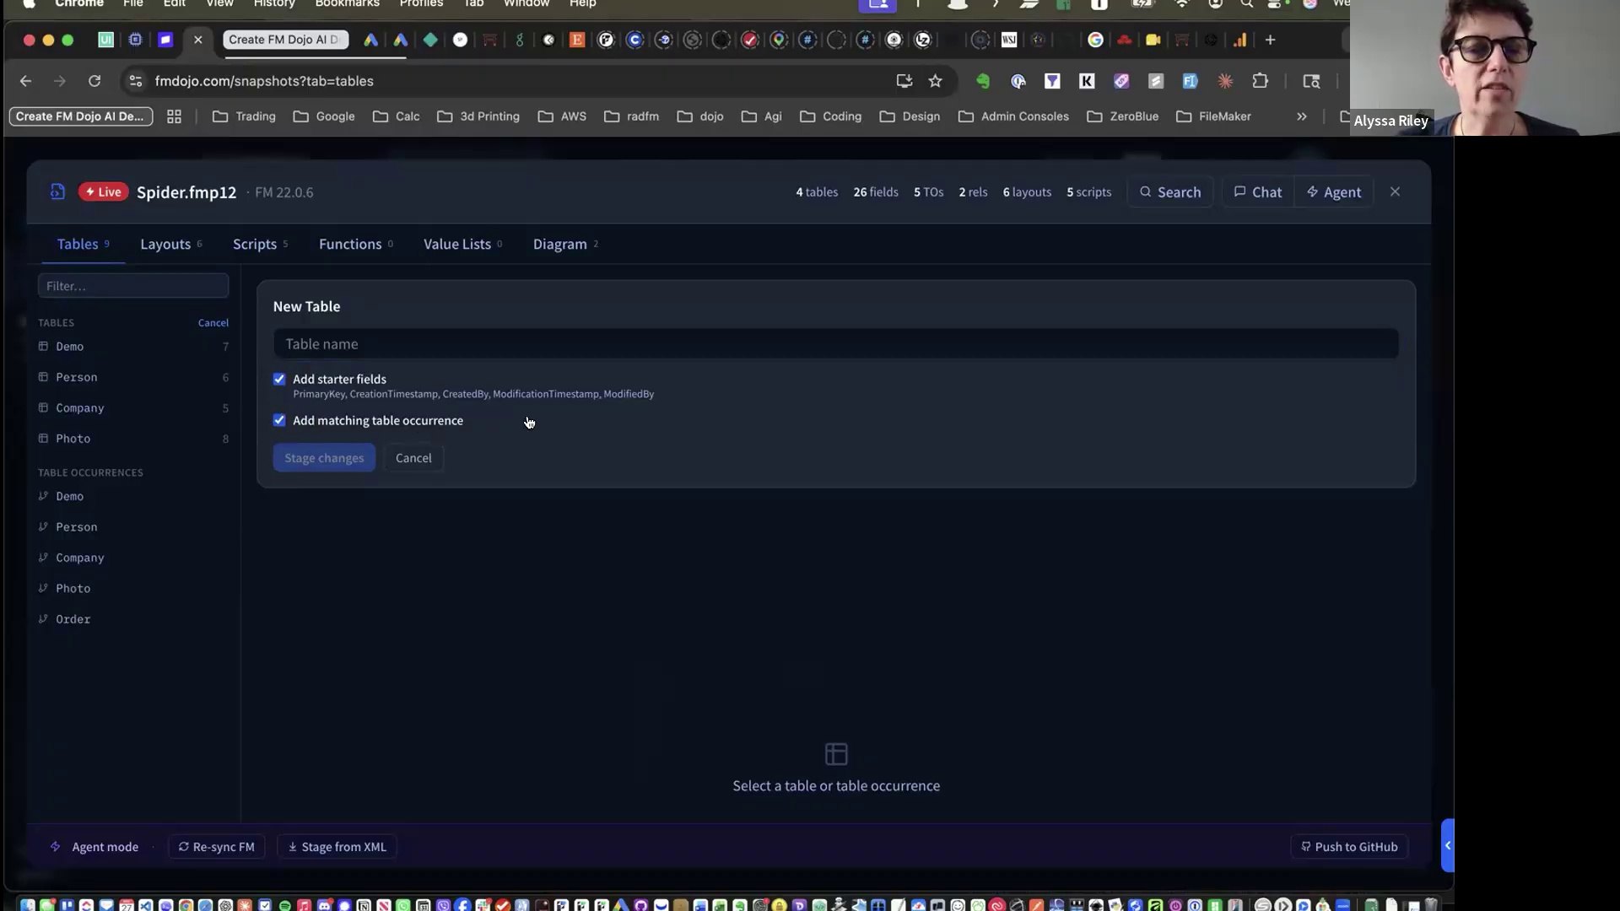
{"action": "left_click", "coordinate": [453, 341]}
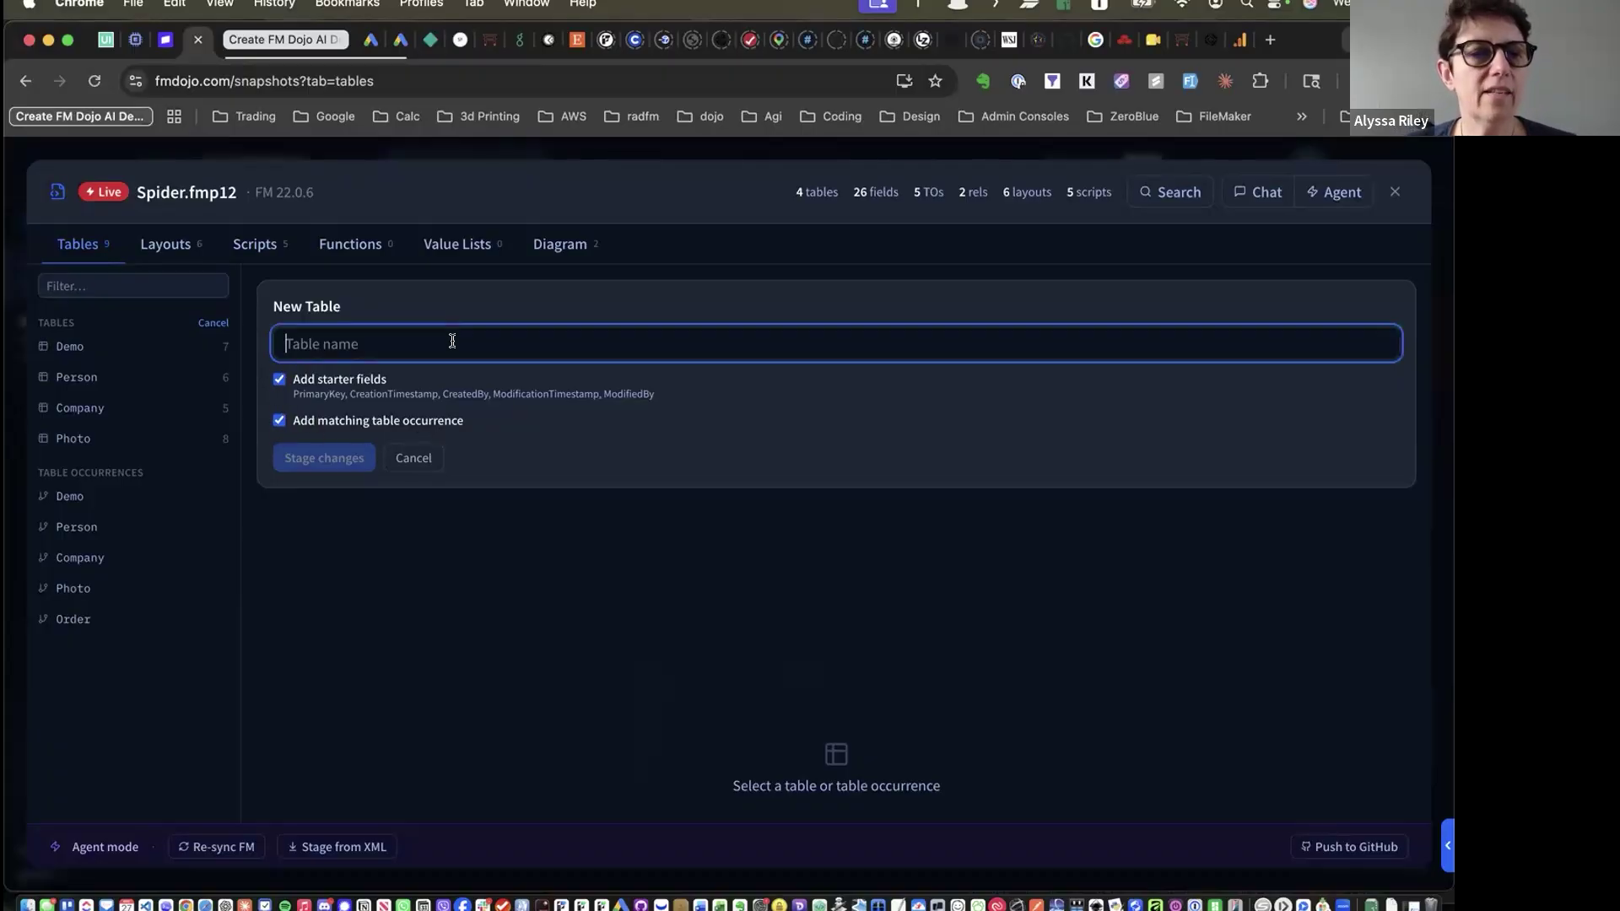
{"action": "type", "text": "File"}
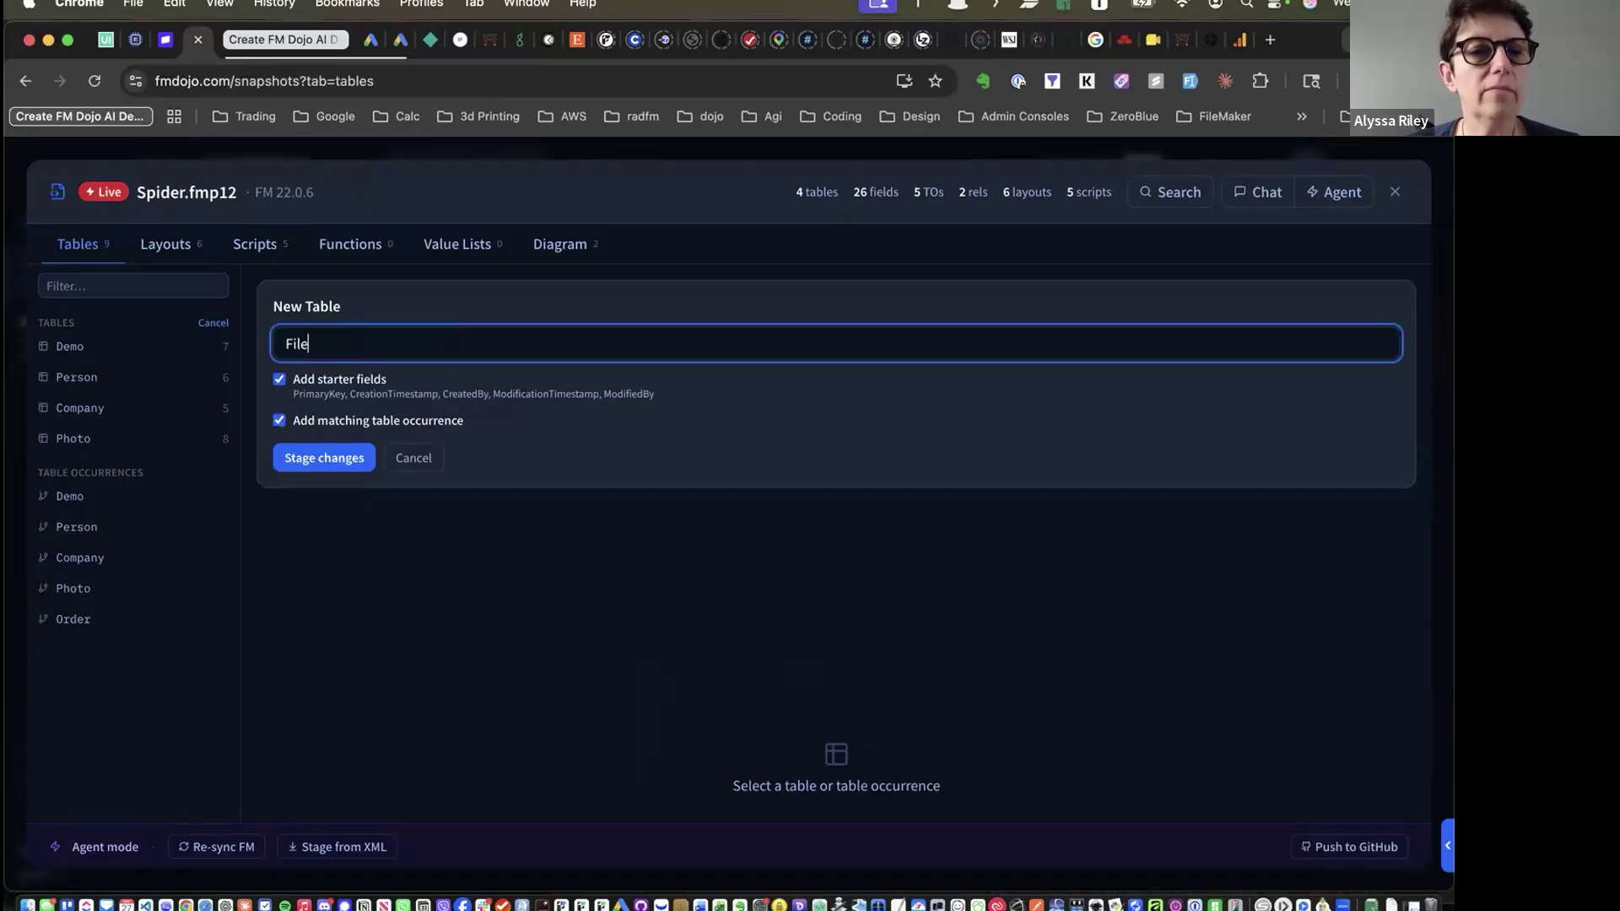
{"action": "left_click", "coordinate": [329, 458]}
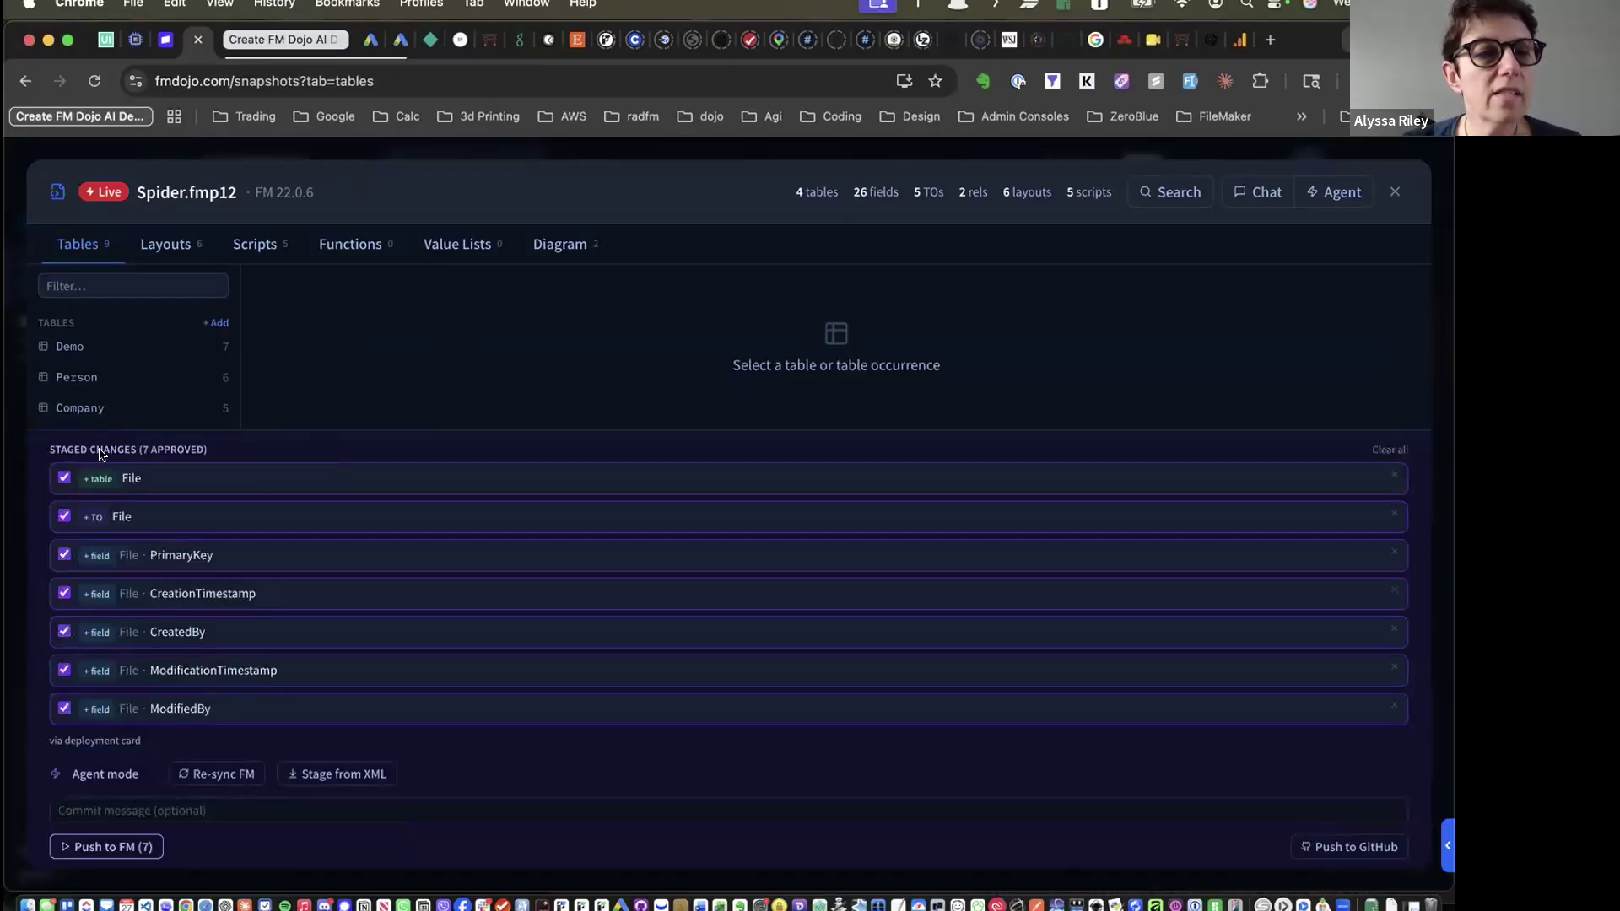
Unapprove and re-approve the staged File table change so all seven changes stay approved
{"action": "scroll", "coordinate": [88, 474], "scroll_direction": "up", "scroll_amount": 5}
{"action": "scroll", "coordinate": [88, 474], "scroll_direction": "down", "scroll_amount": 2}
{"action": "scroll", "coordinate": [88, 475], "scroll_direction": "left", "scroll_amount": 2}
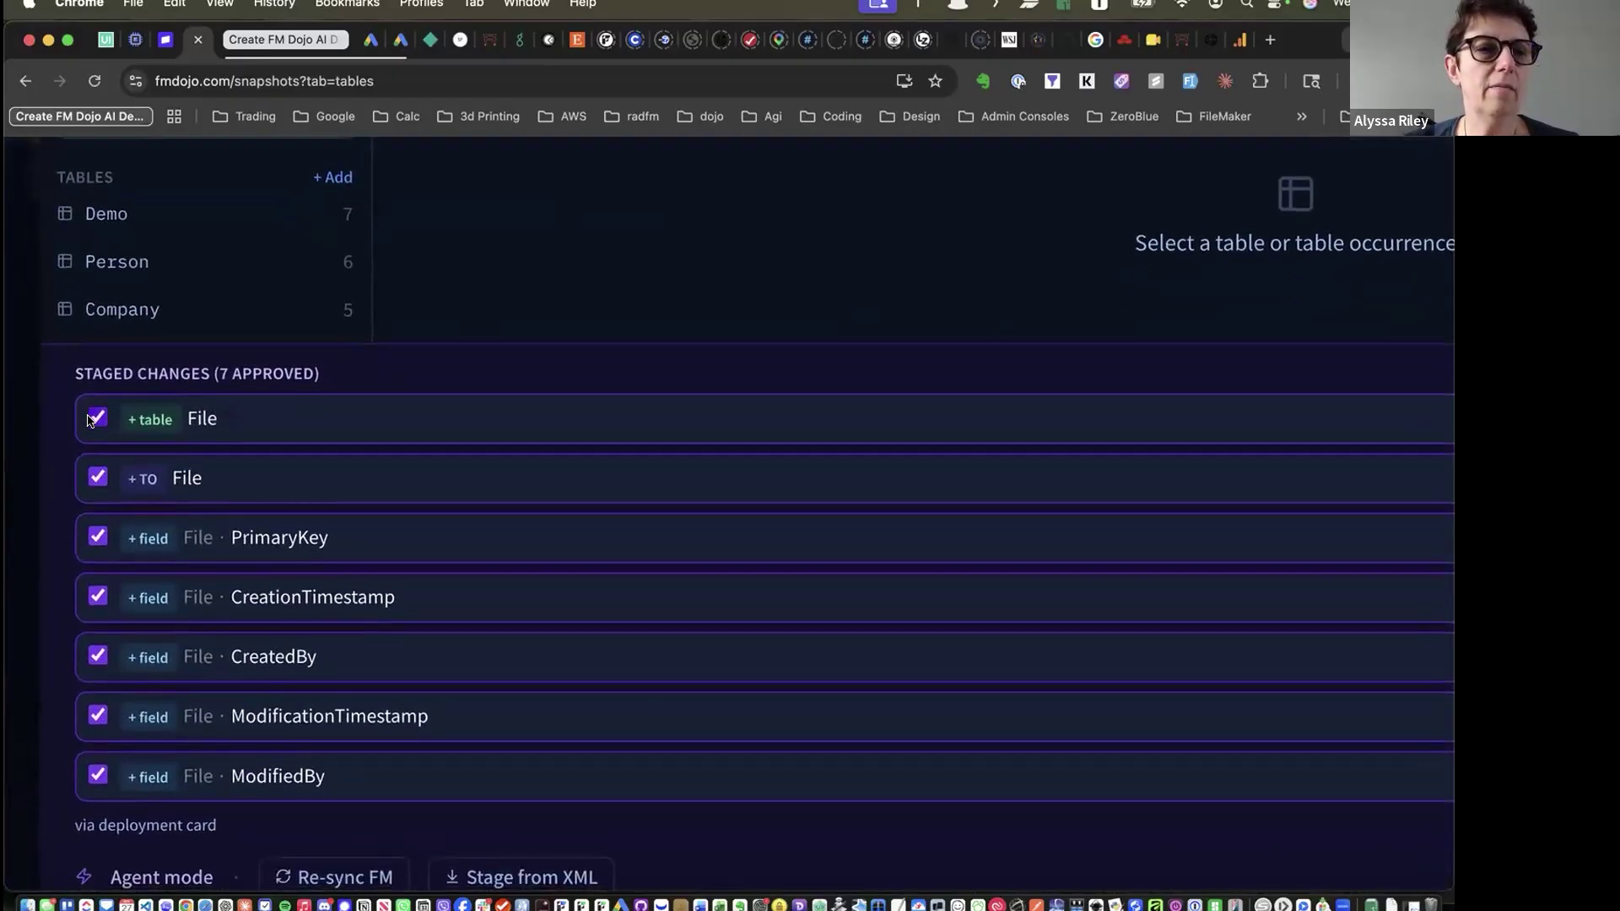
{"action": "left_click", "coordinate": [93, 419]}
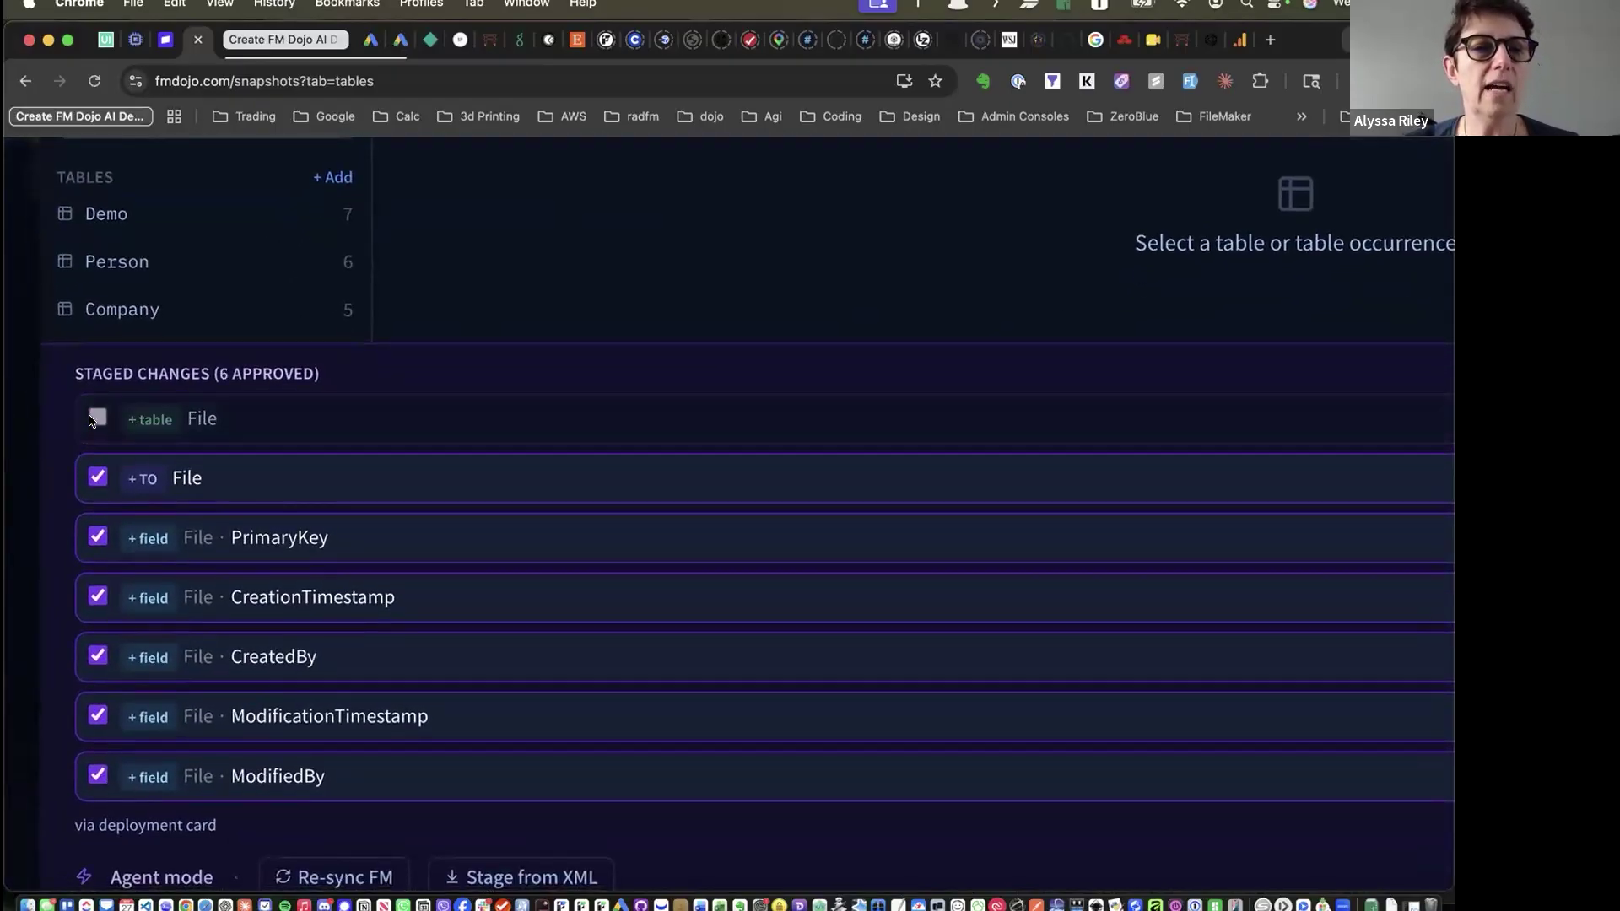
{"action": "left_click", "coordinate": [94, 417]}
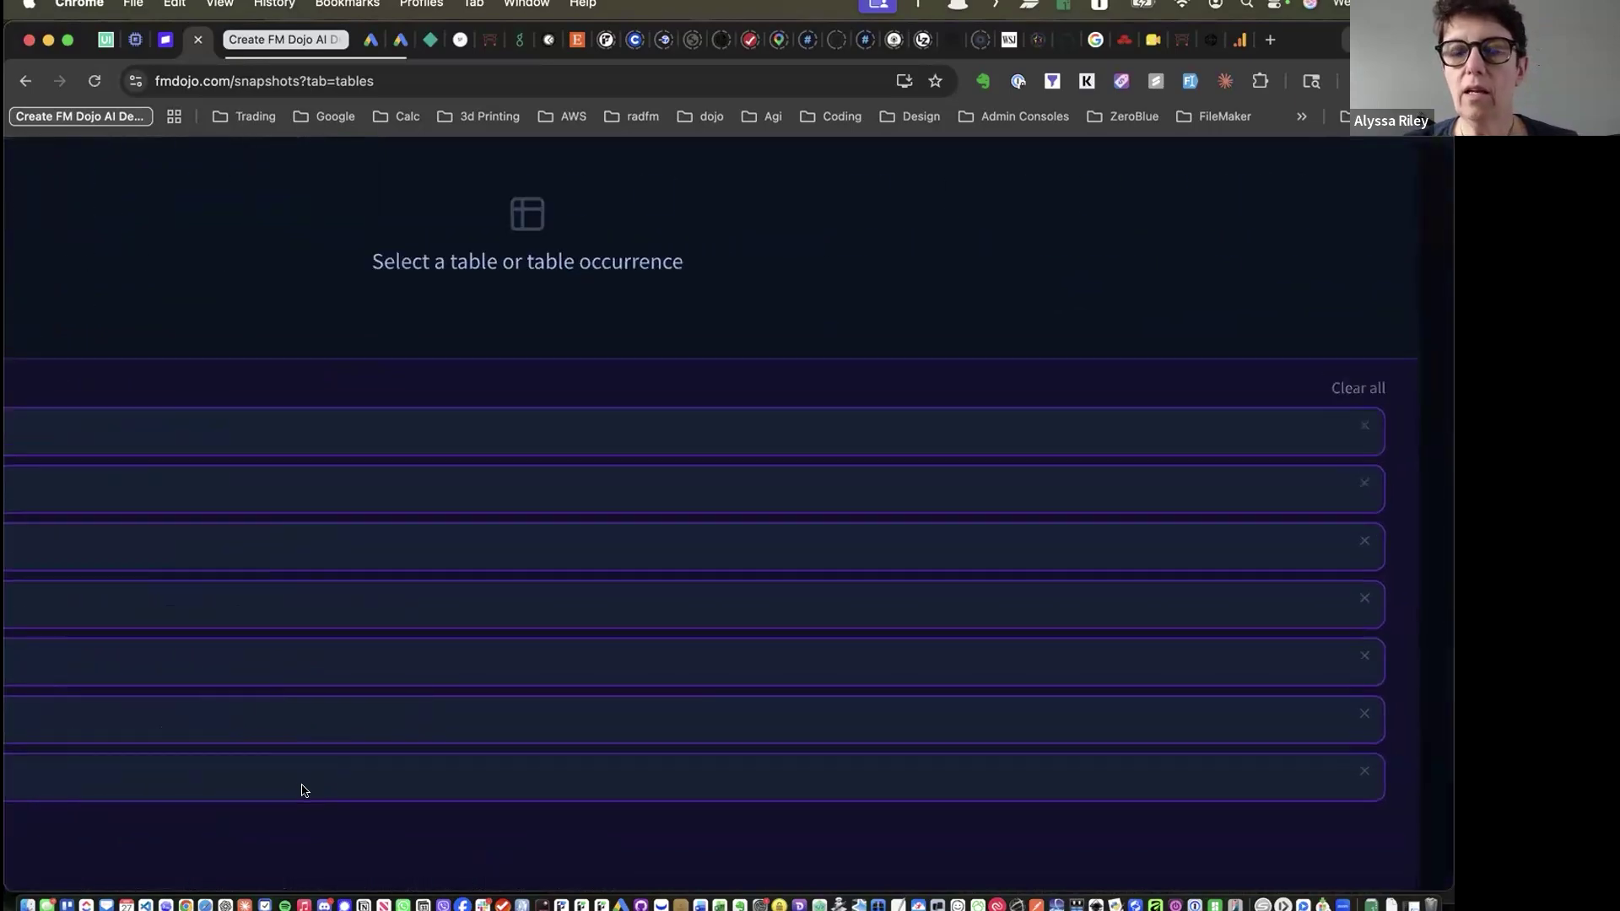
{"action": "key", "text": "super+minus"}
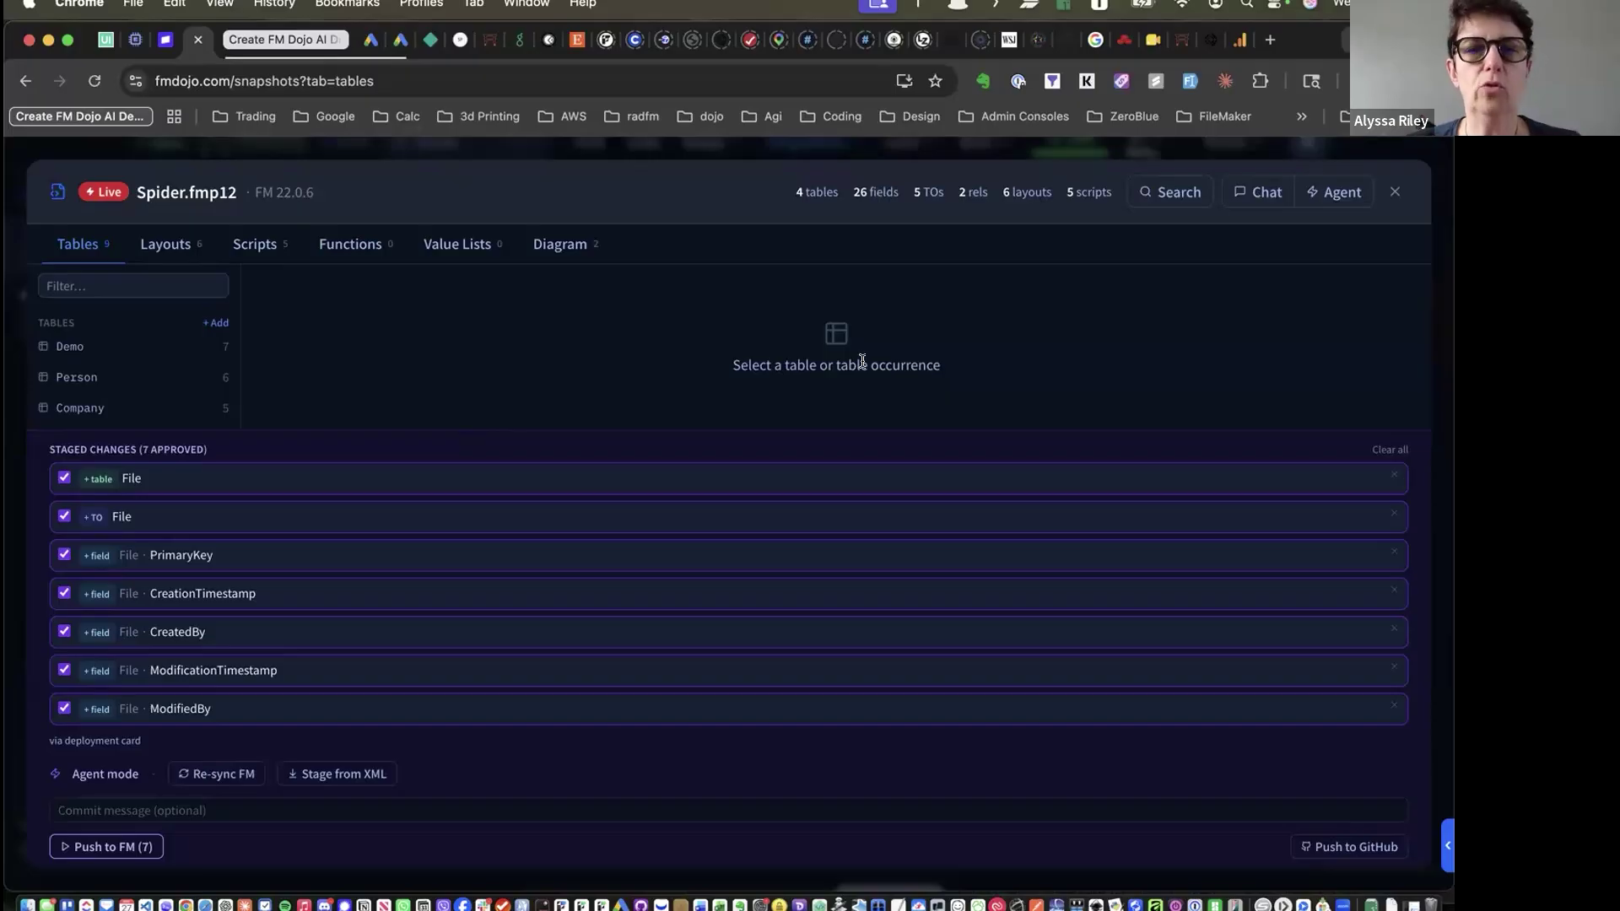
Close the Spider schema panel and show the fmbits-test server dashboard in FMS Admin
{"action": "left_click", "coordinate": [1391, 192]}
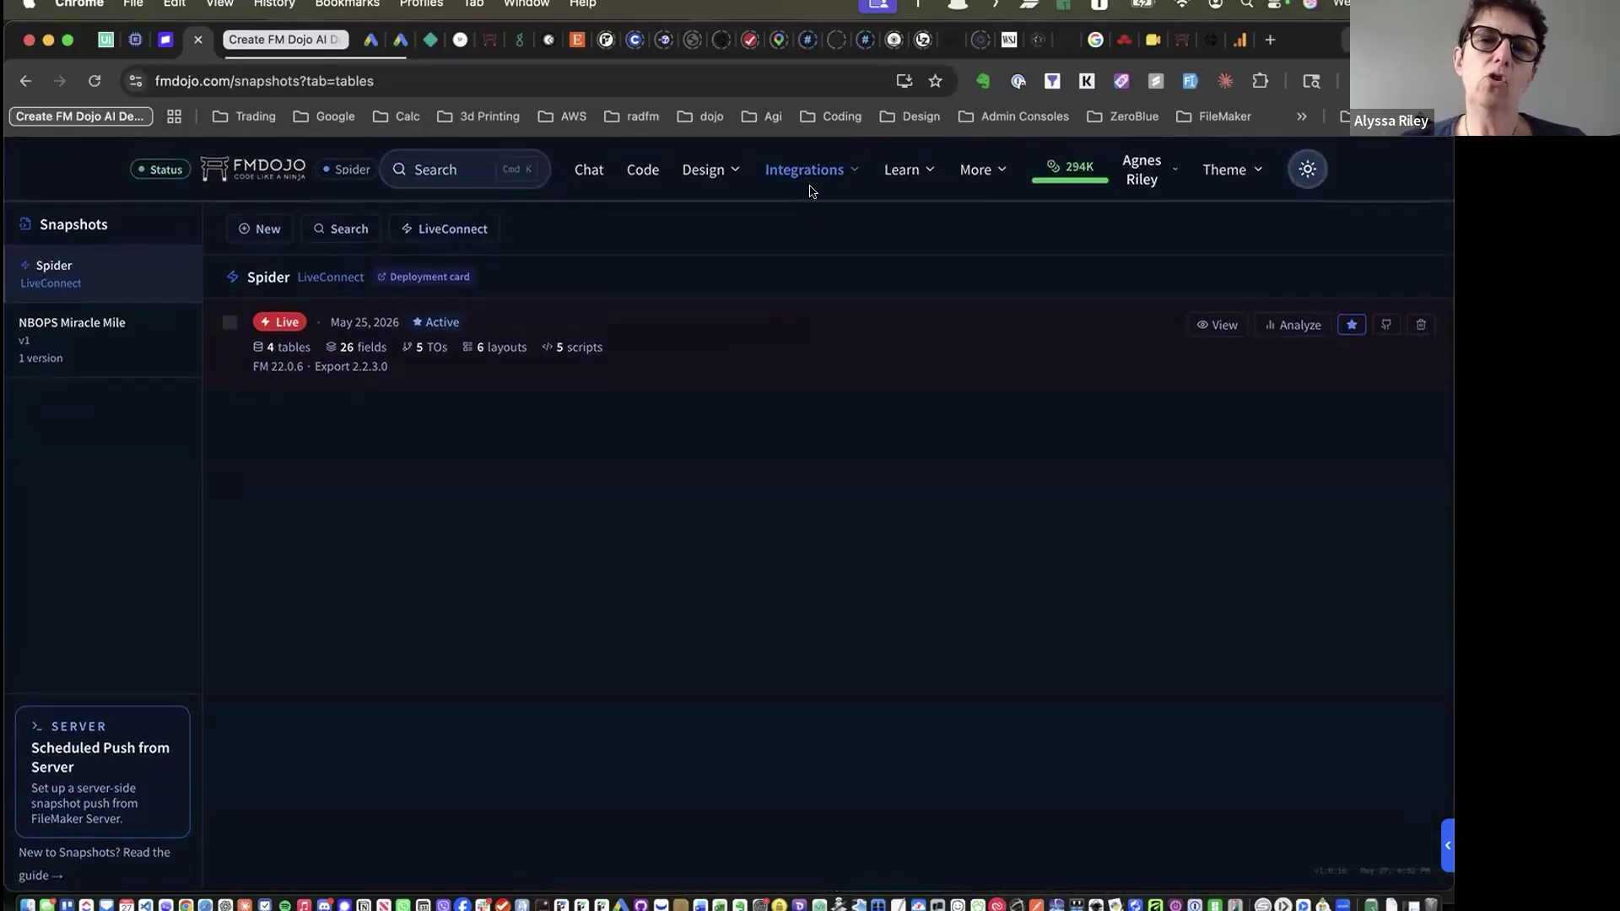
{"action": "left_click", "coordinate": [806, 169]}
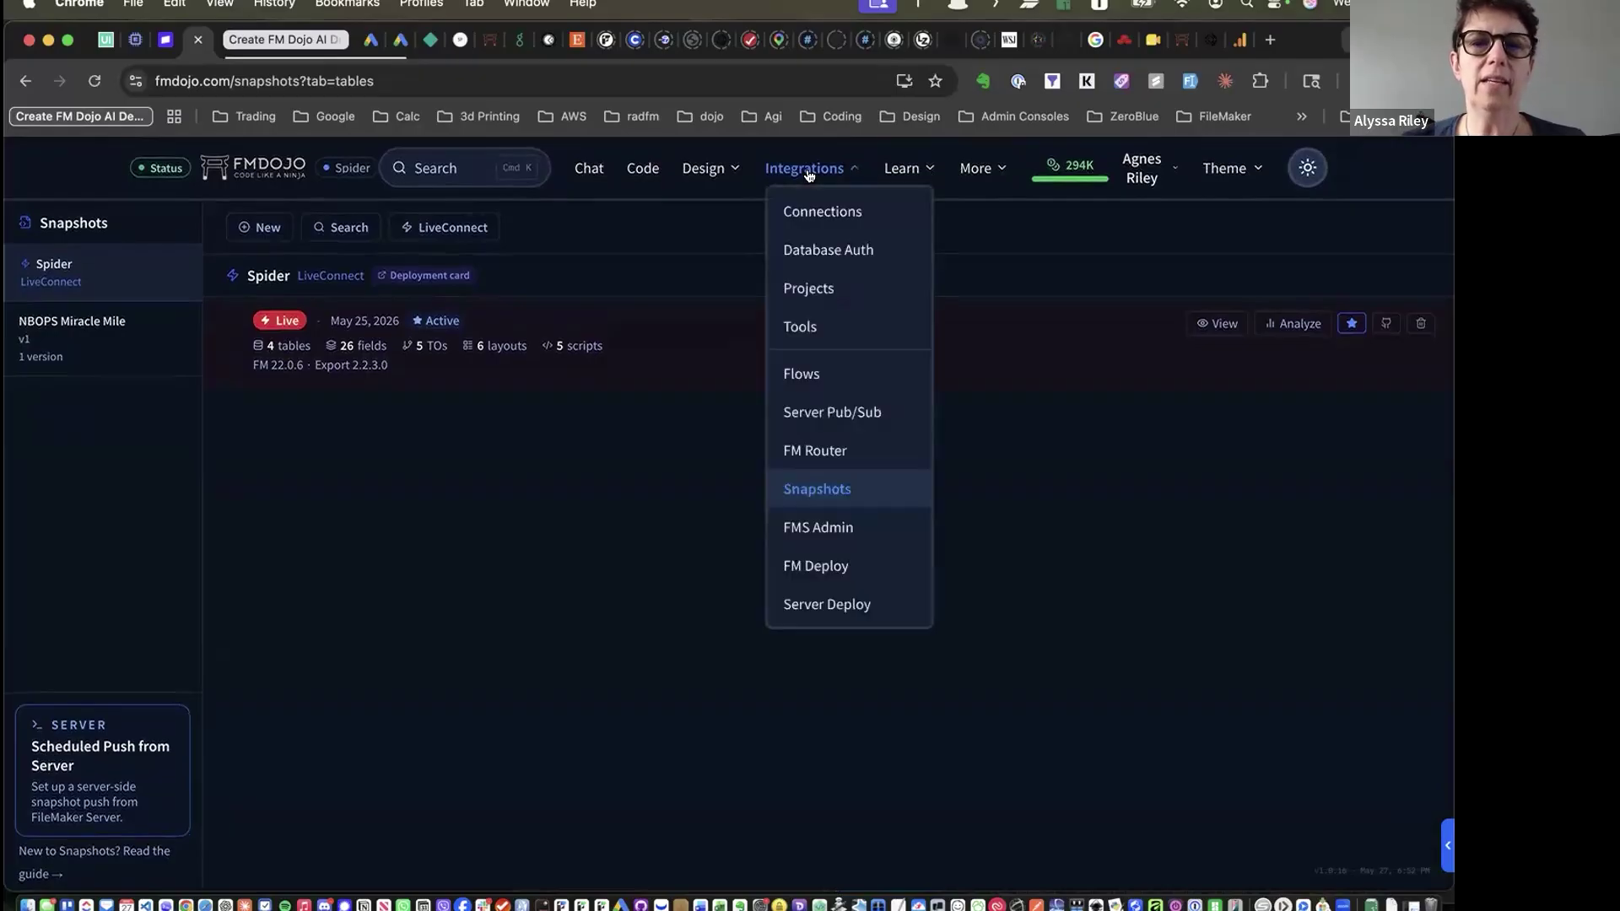
{"action": "left_click", "coordinate": [829, 529]}
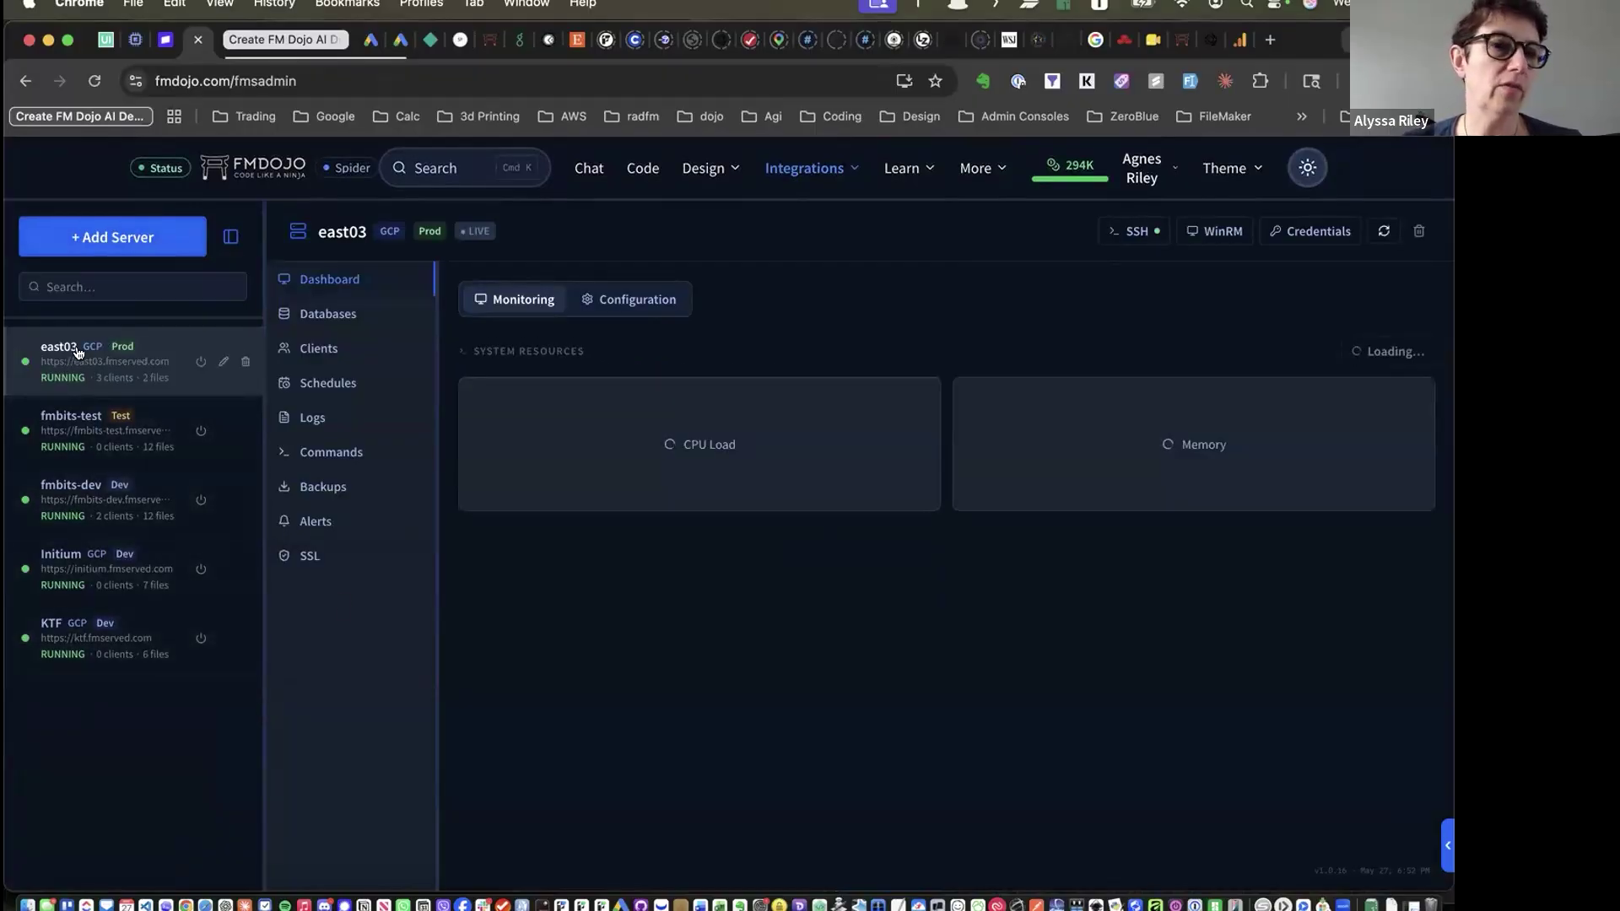
{"action": "left_click", "coordinate": [57, 429]}
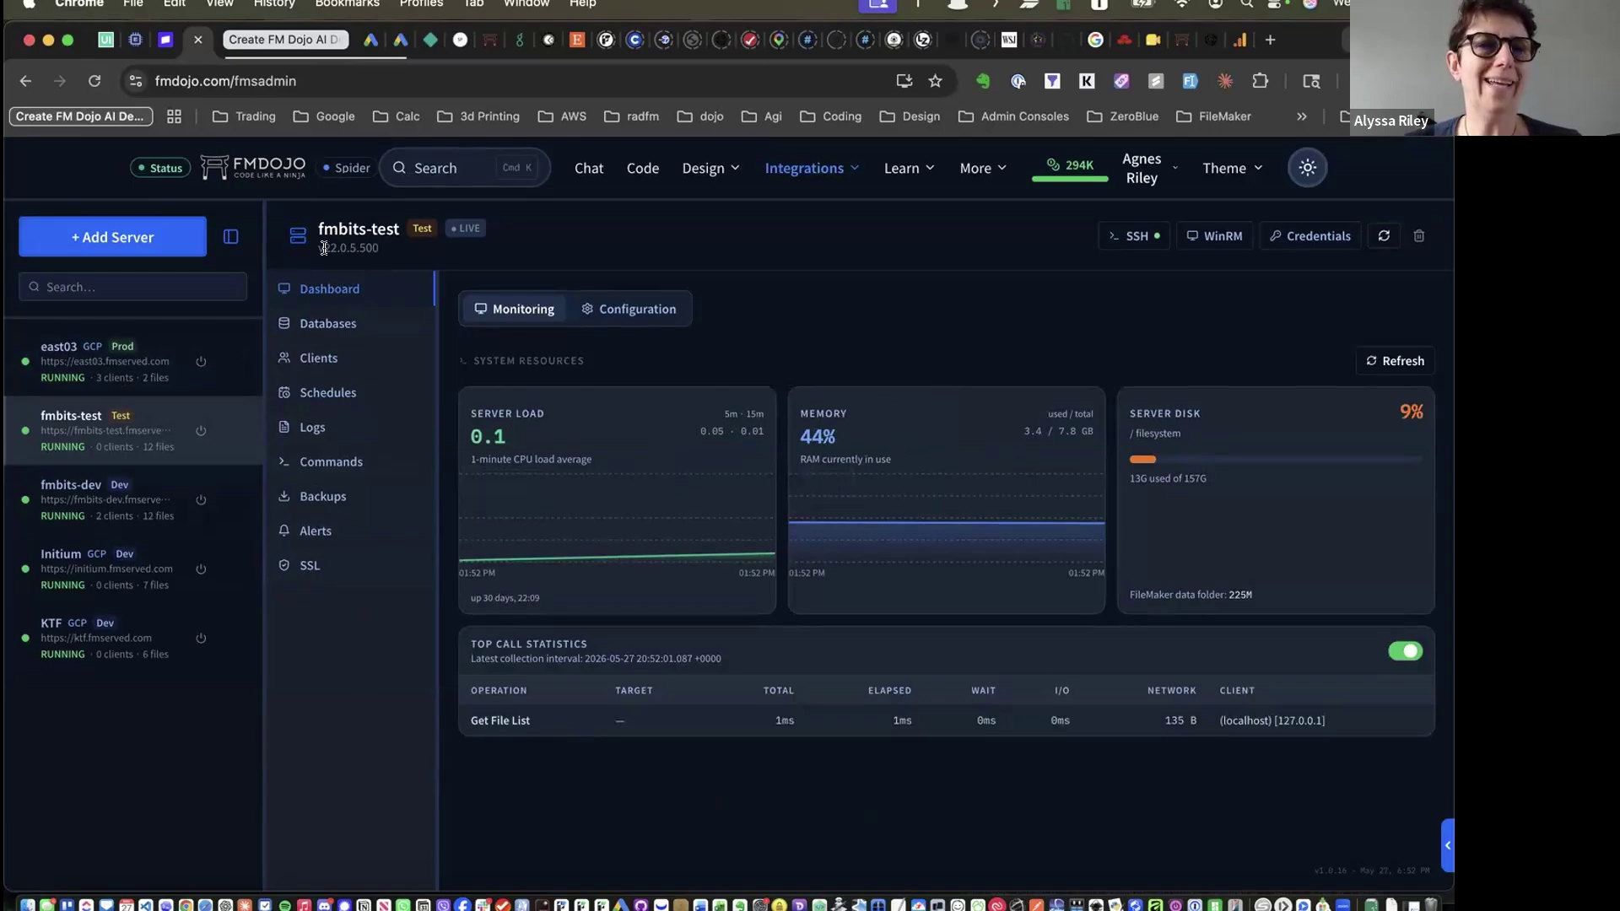
Open the fmbits-test backups and cancel a restore of Spider Clone.fmp12
{"action": "left_click", "coordinate": [323, 494]}
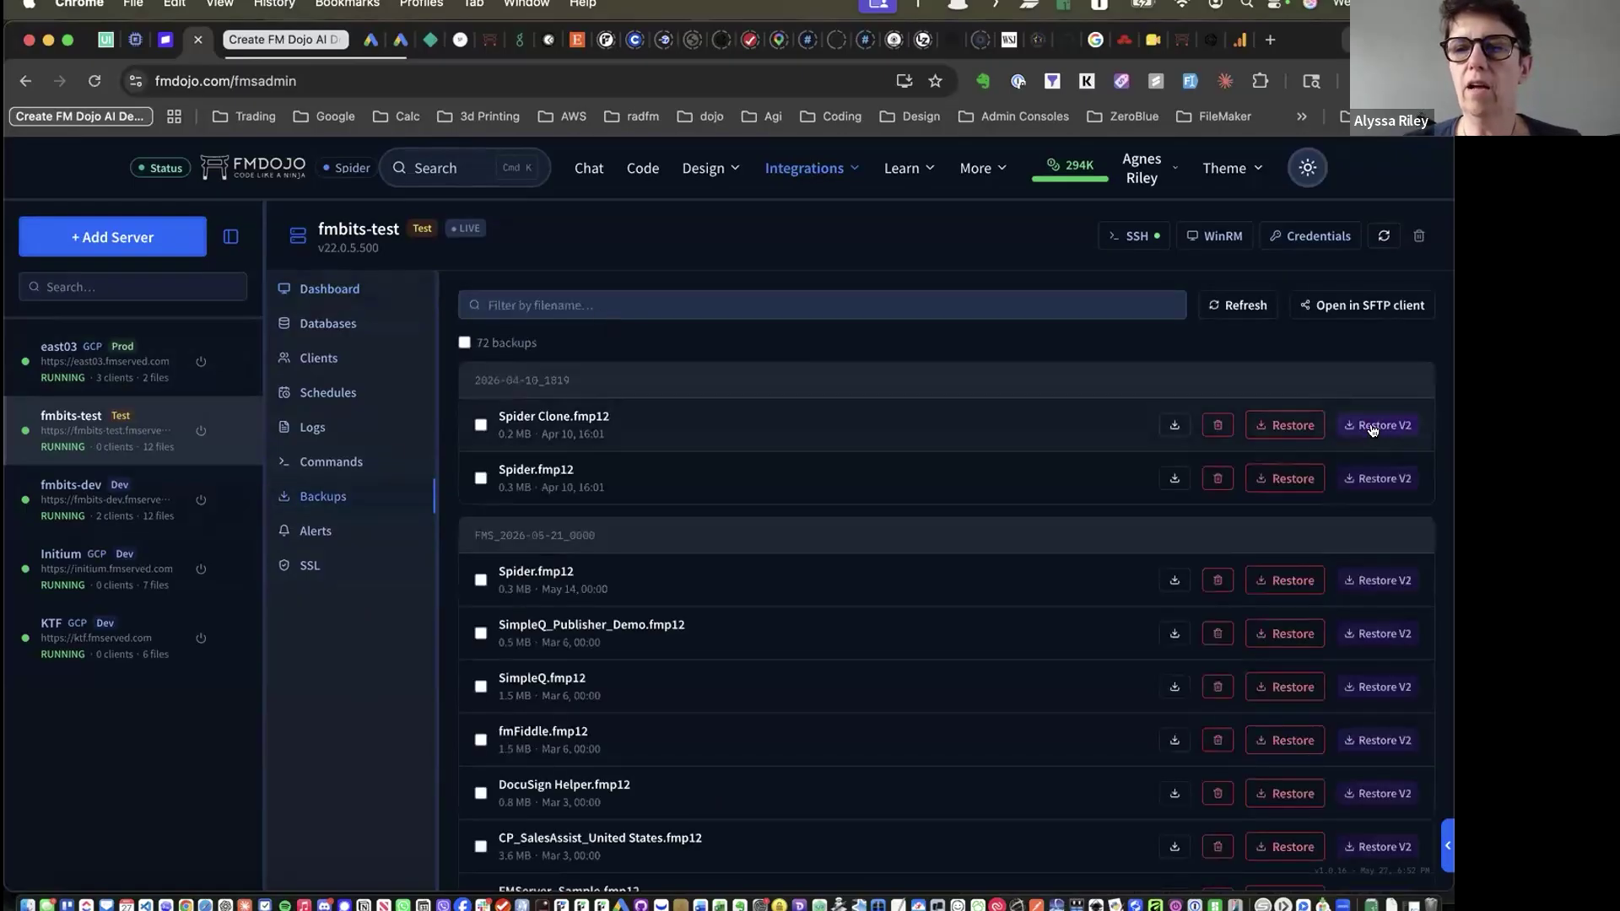
{"action": "left_click", "coordinate": [1373, 429]}
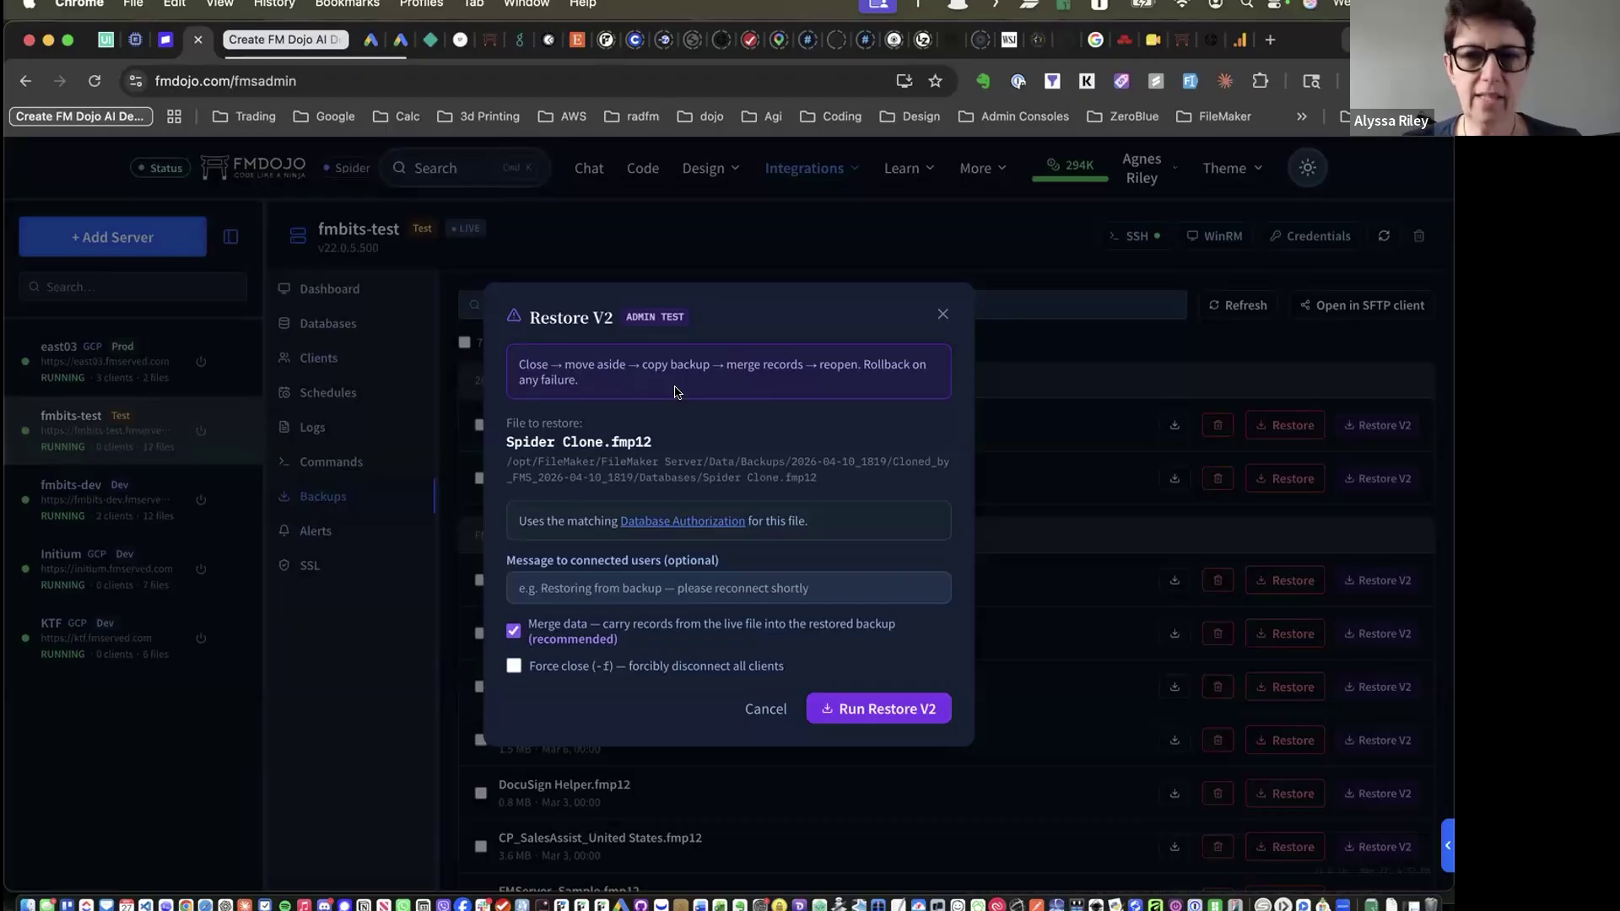
{"action": "left_click", "coordinate": [758, 709]}
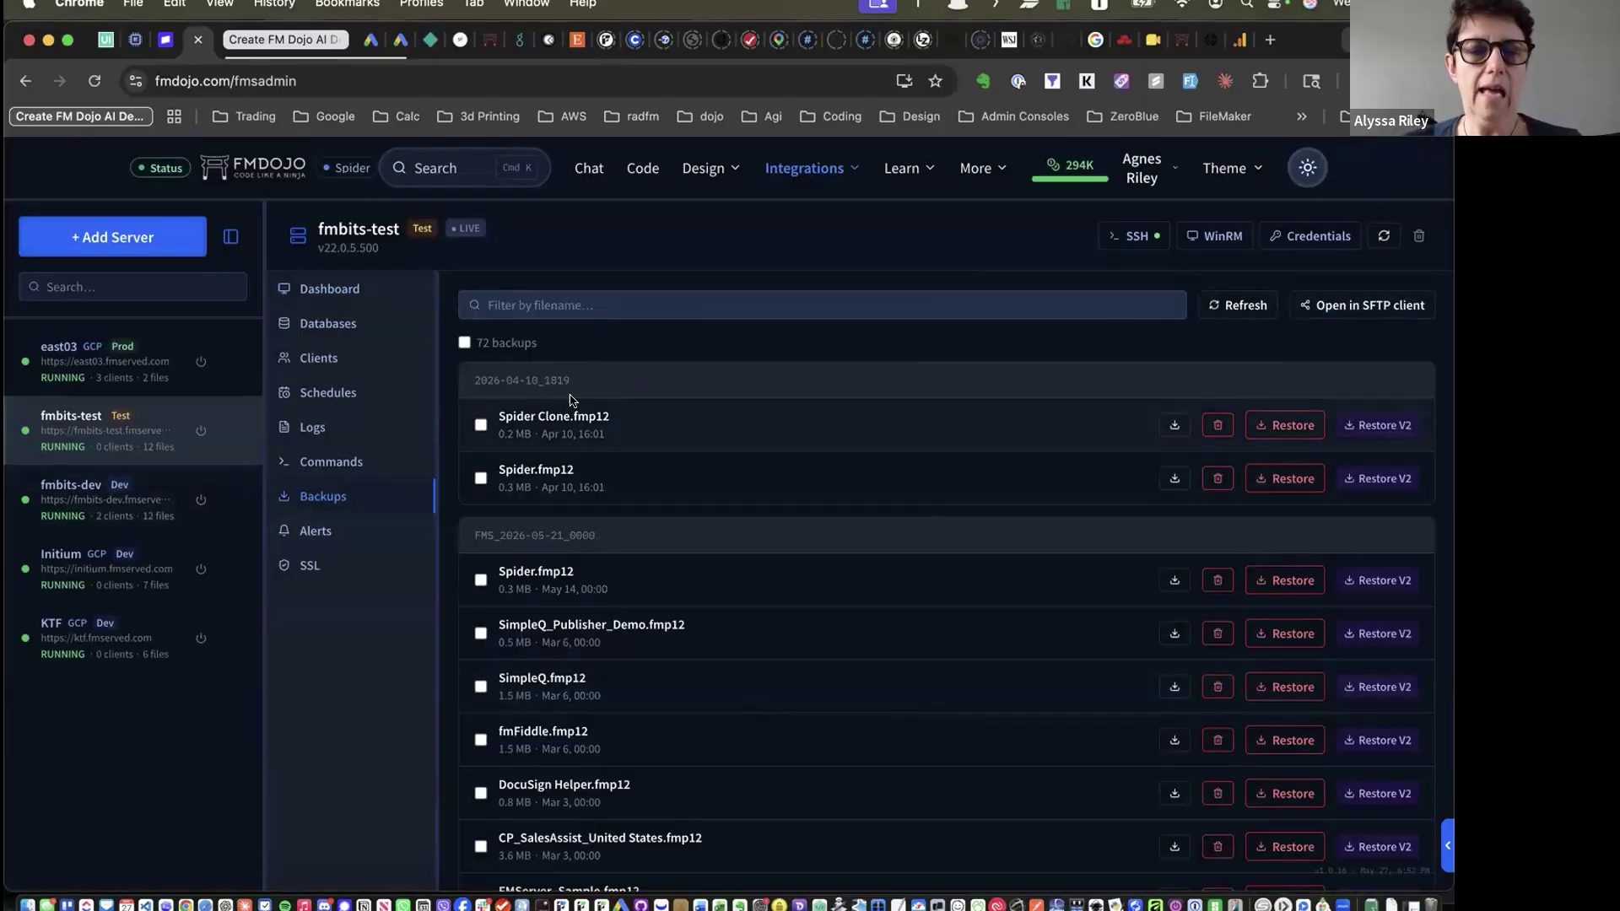
Browse through the 72 backups, then bring up the Integrations menu
{"action": "scroll", "coordinate": [570, 399], "scroll_direction": "down", "scroll_amount": 10}
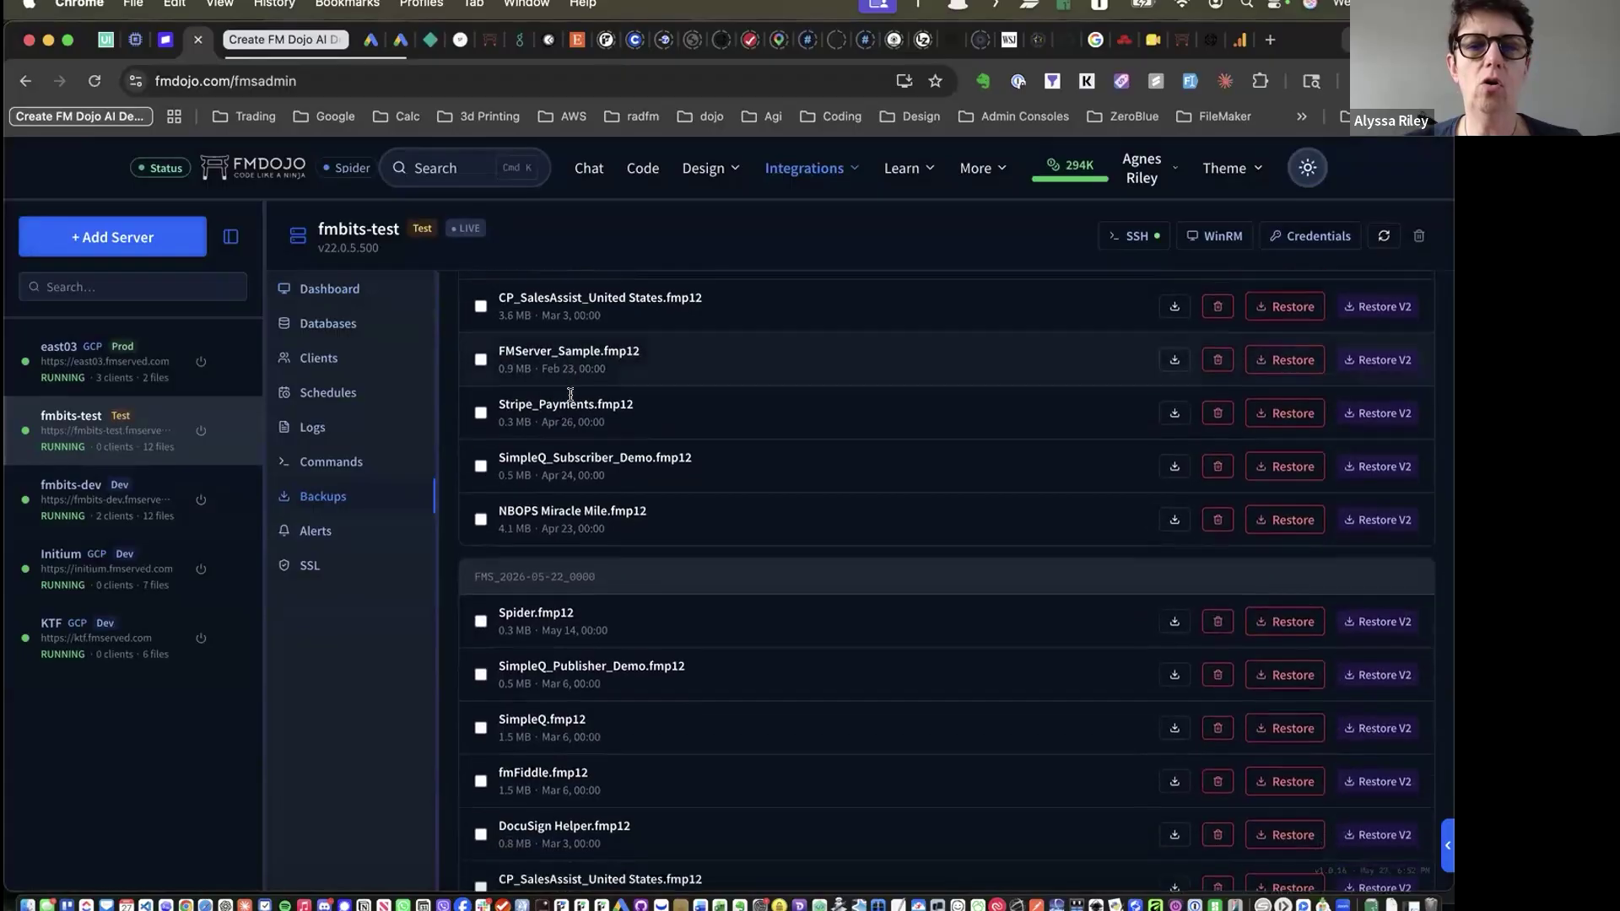
{"action": "scroll", "coordinate": [570, 396], "scroll_direction": "down", "scroll_amount": 15}
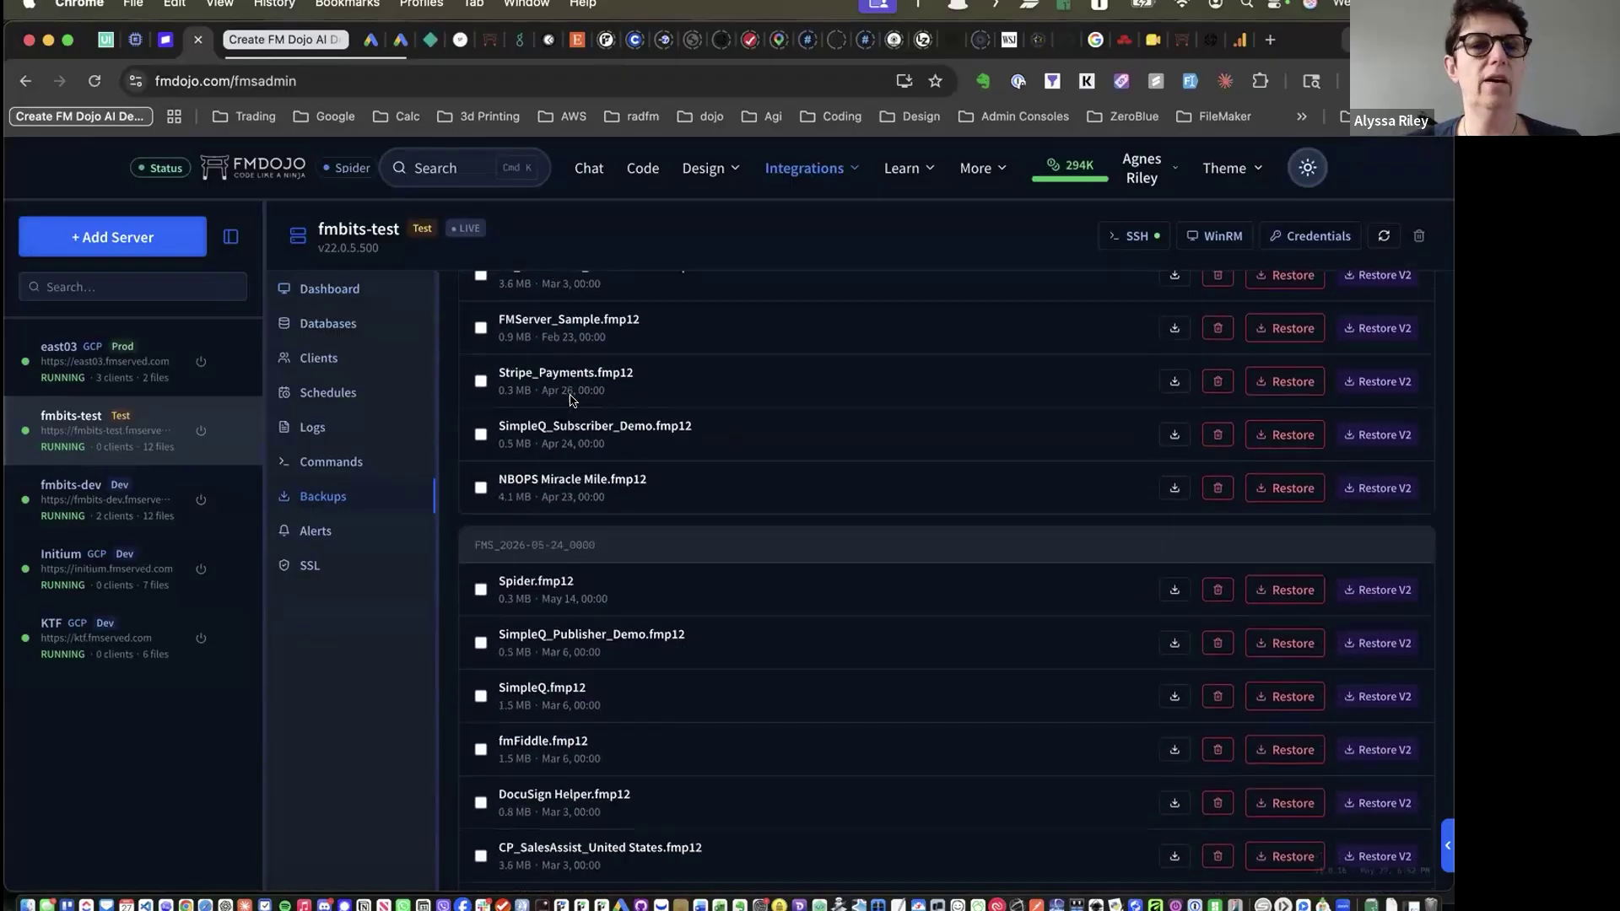
{"action": "scroll", "coordinate": [570, 397], "scroll_direction": "down", "scroll_amount": 1}
{"action": "scroll", "coordinate": [570, 395], "scroll_direction": "up", "scroll_amount": 20}
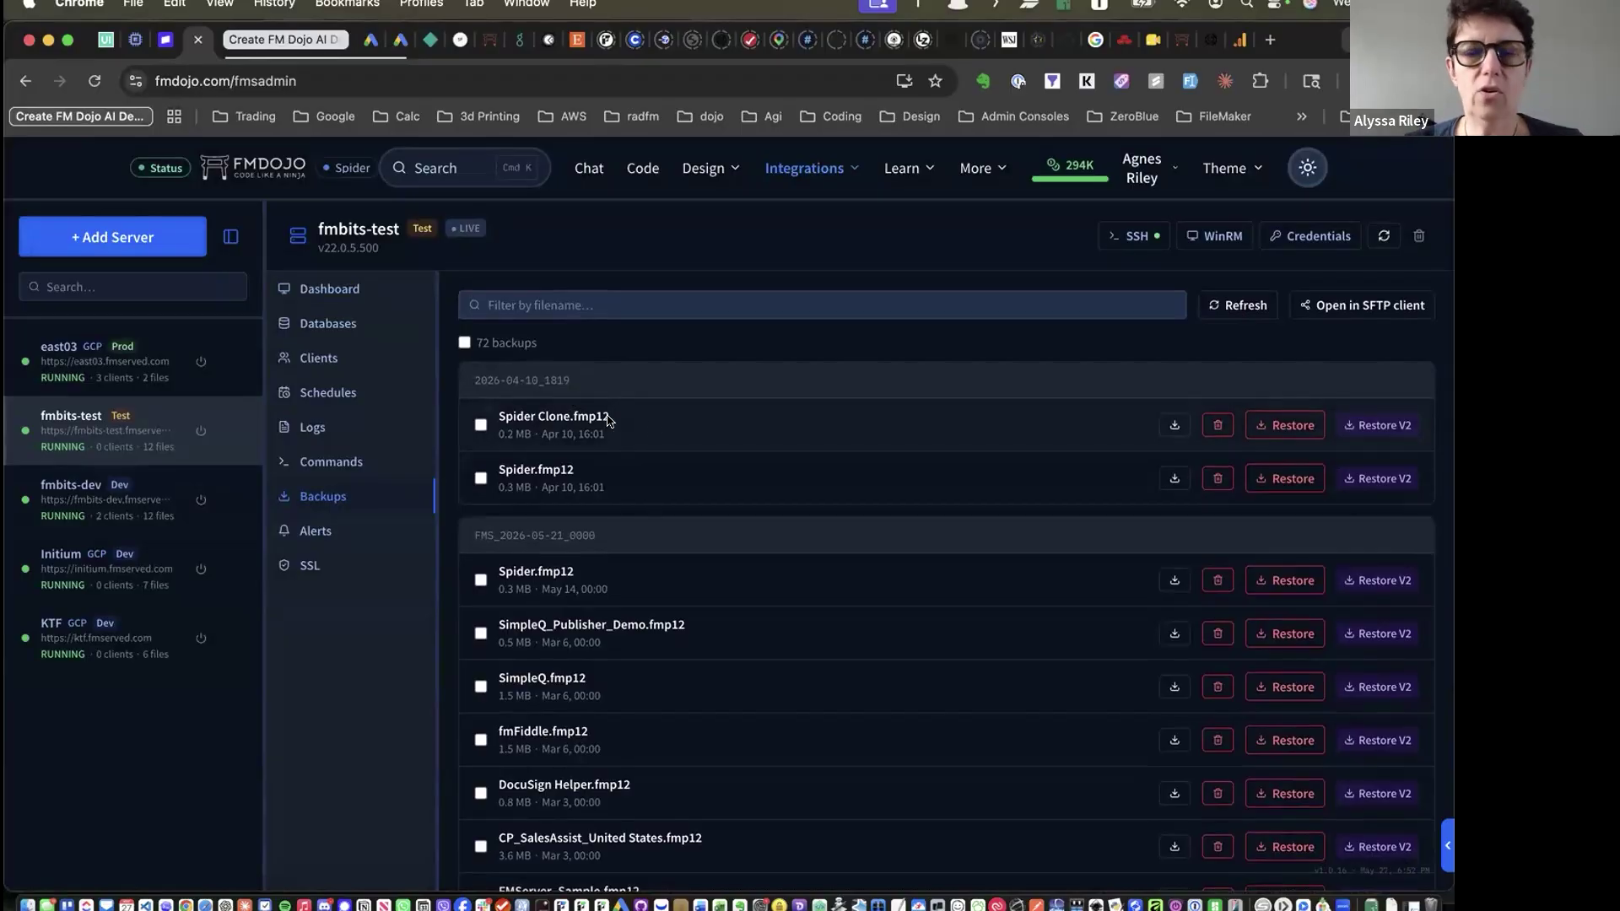
{"action": "scroll", "coordinate": [651, 426], "scroll_direction": "down", "scroll_amount": 1}
{"action": "scroll", "coordinate": [641, 396], "scroll_direction": "down", "scroll_amount": 2}
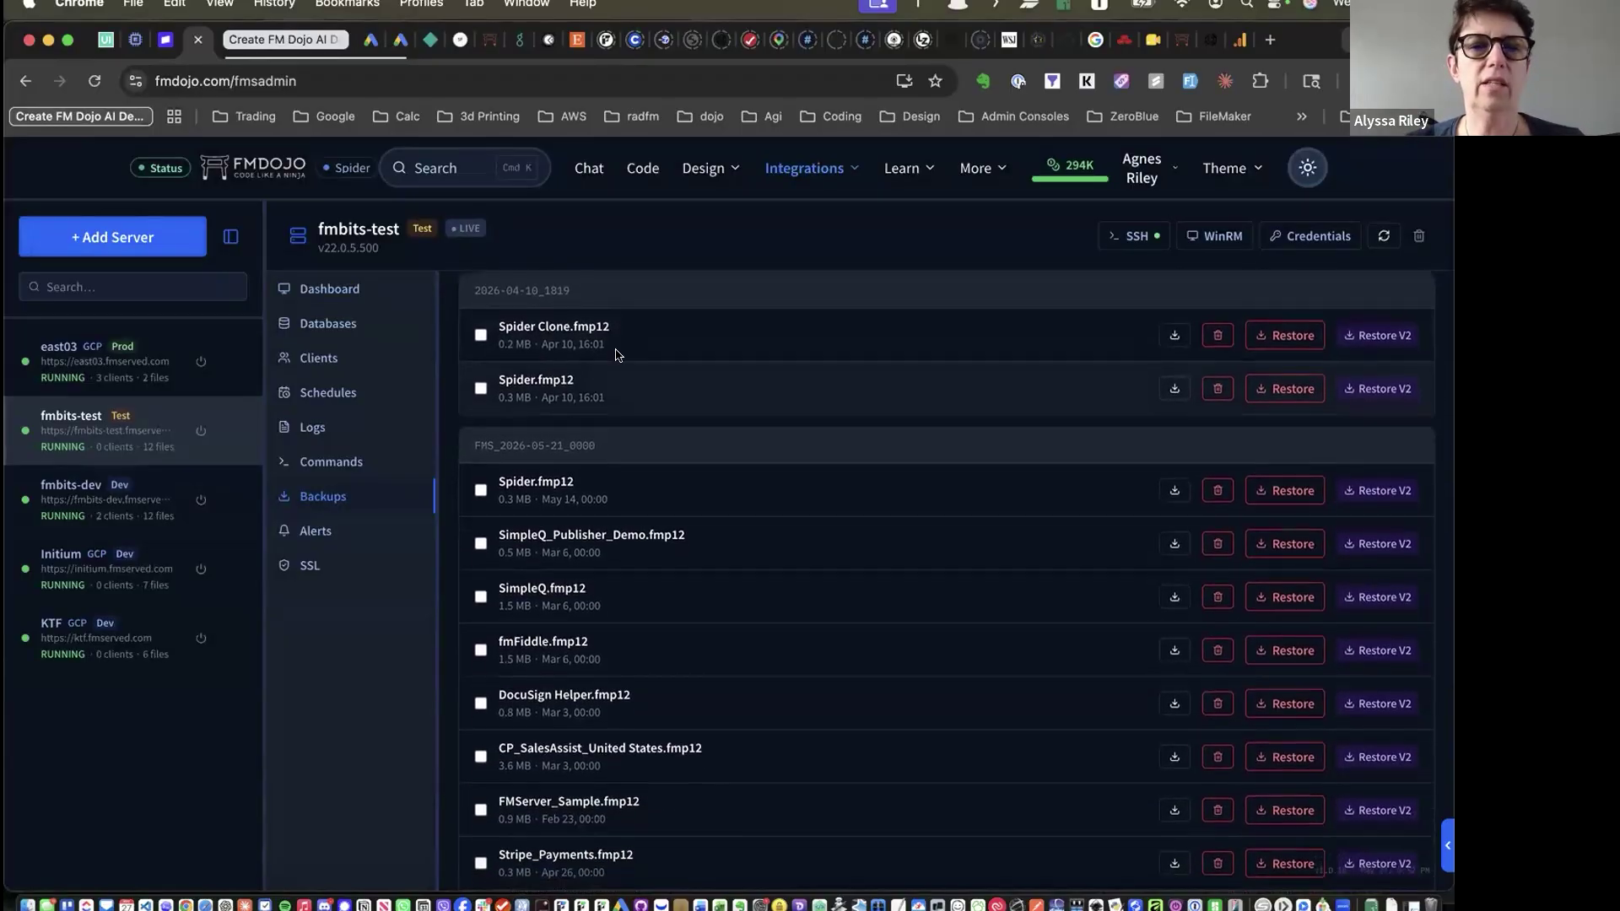
{"action": "scroll", "coordinate": [604, 577], "scroll_direction": "down", "scroll_amount": 1}
{"action": "scroll", "coordinate": [604, 577], "scroll_direction": "up", "scroll_amount": 3}
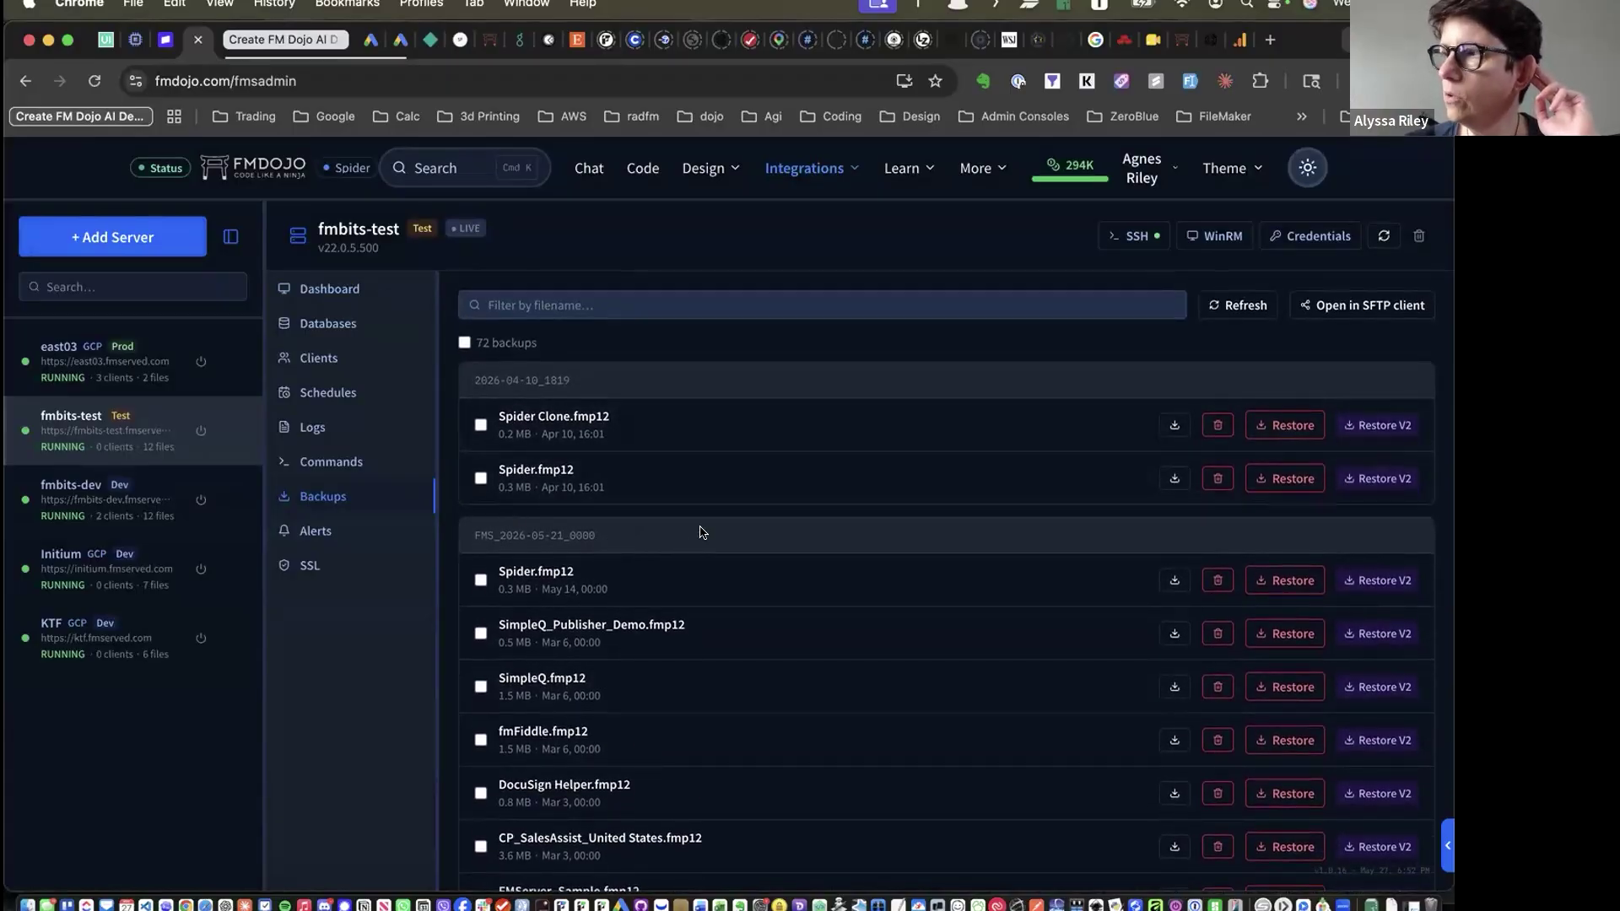
{"action": "scroll", "coordinate": [700, 533], "scroll_direction": "down", "scroll_amount": 10}
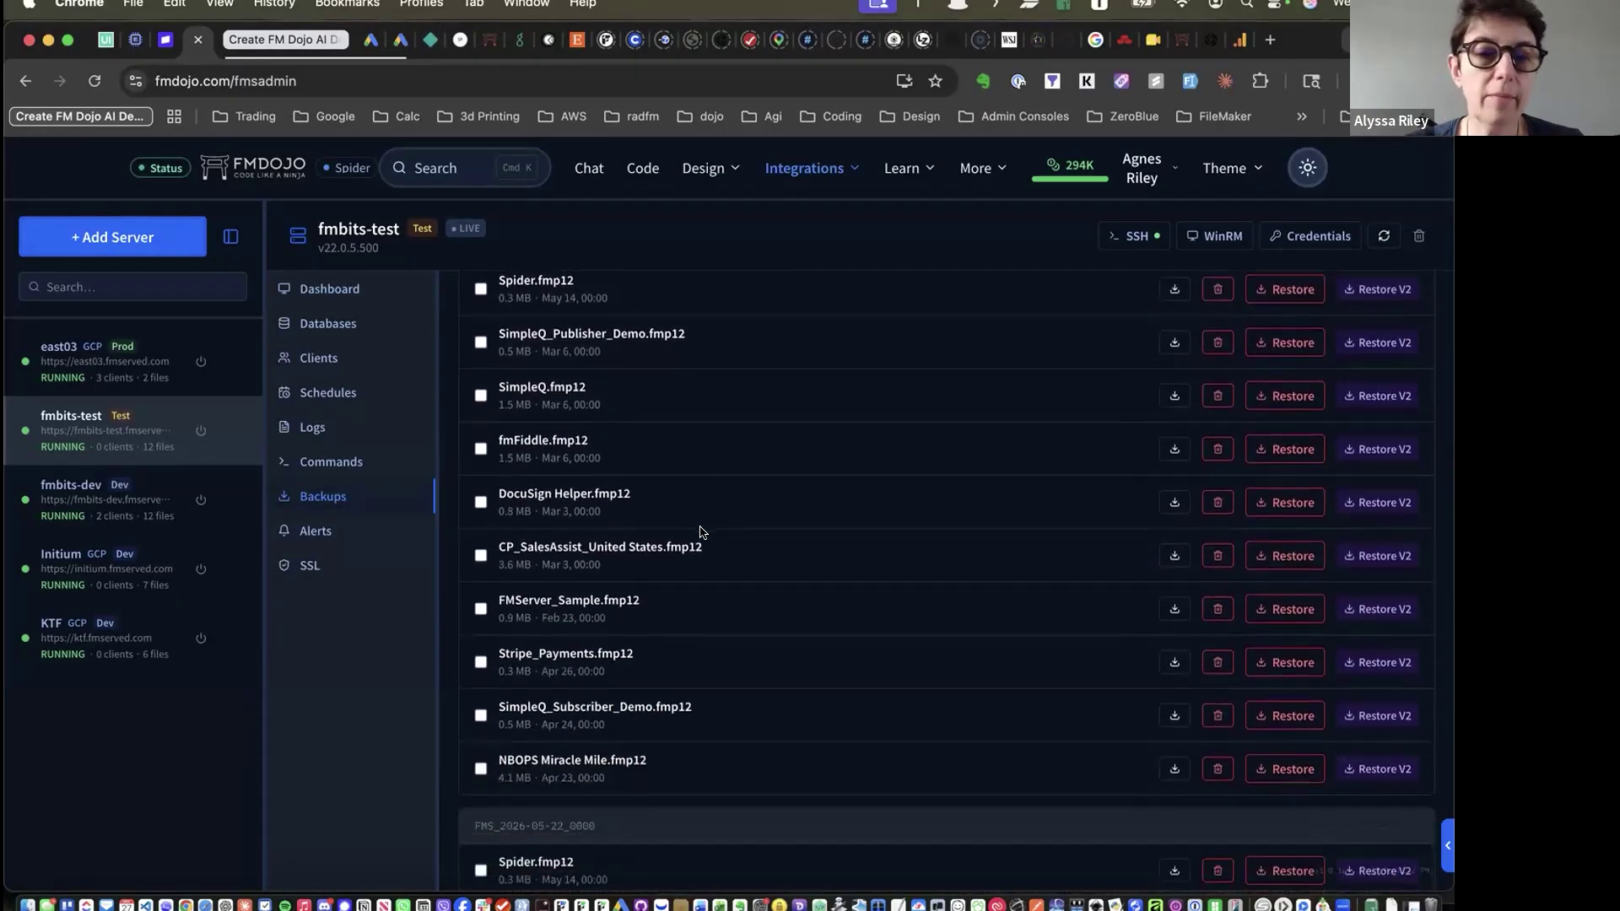
{"action": "scroll", "coordinate": [700, 532], "scroll_direction": "up", "scroll_amount": 10}
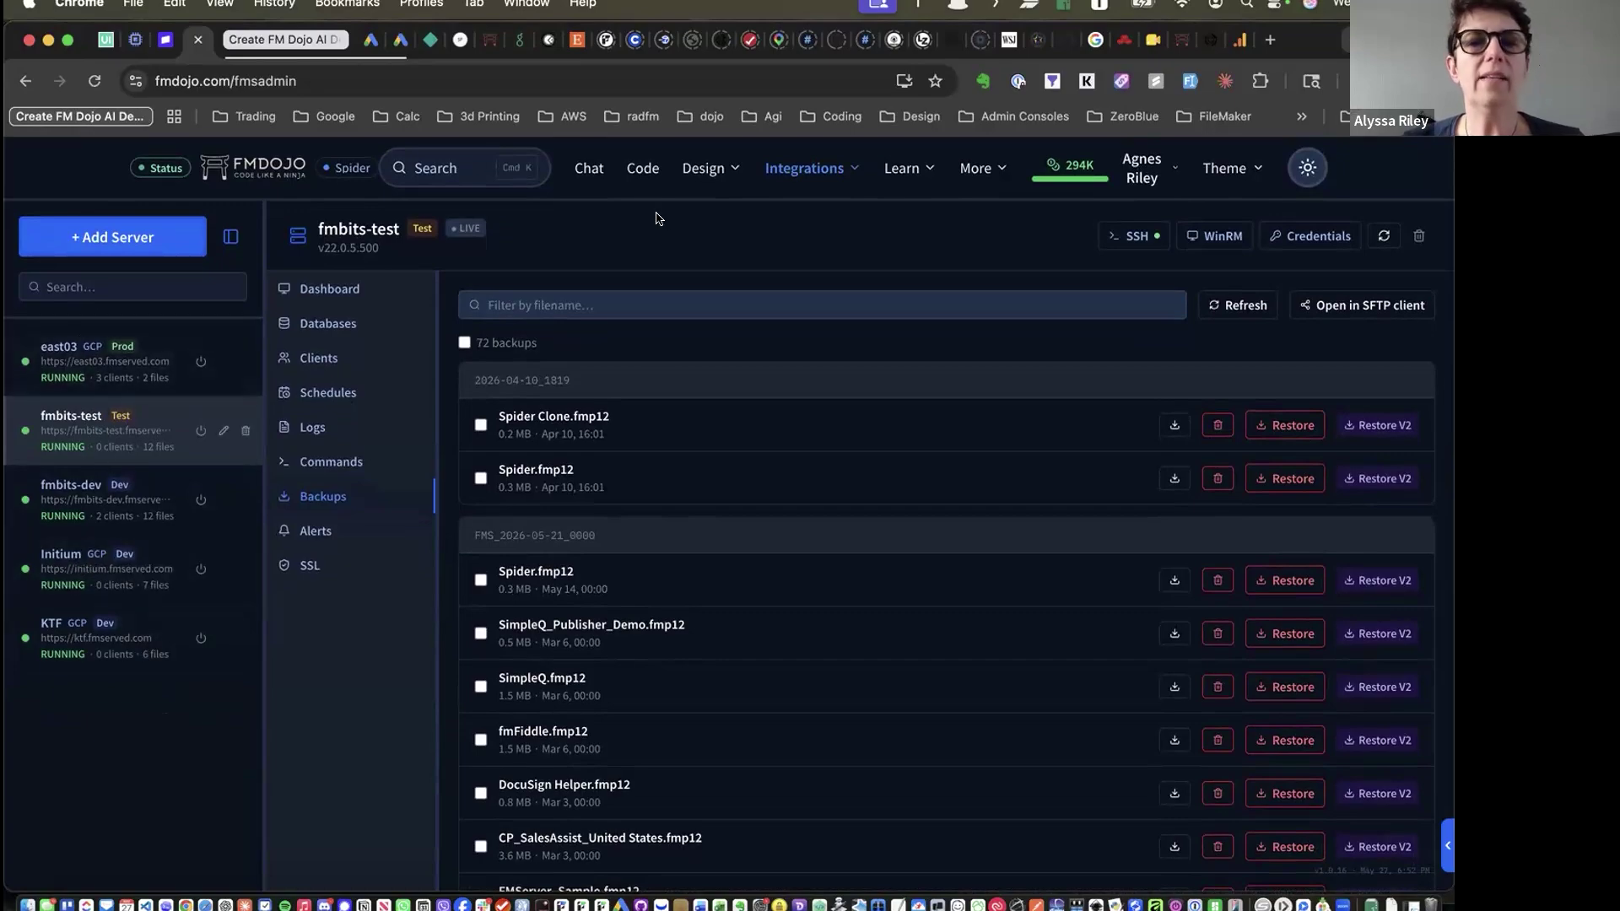
{"action": "left_click", "coordinate": [803, 171]}
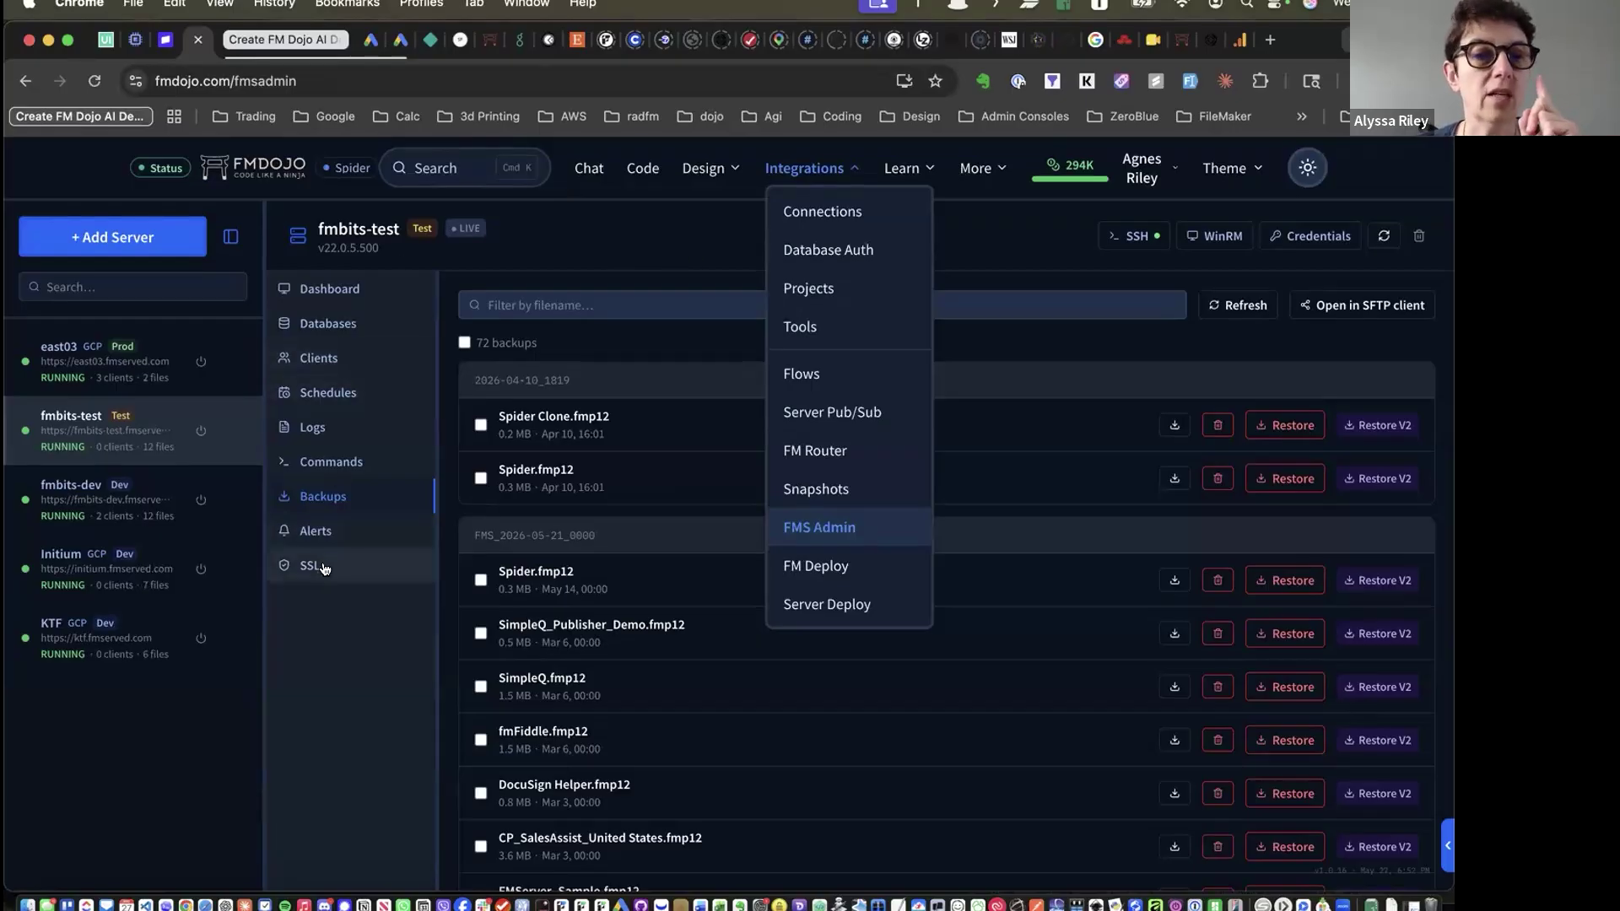
Open the fmbits-test Commands page and look over the available fmsadmin commands
{"action": "left_click", "coordinate": [331, 461]}
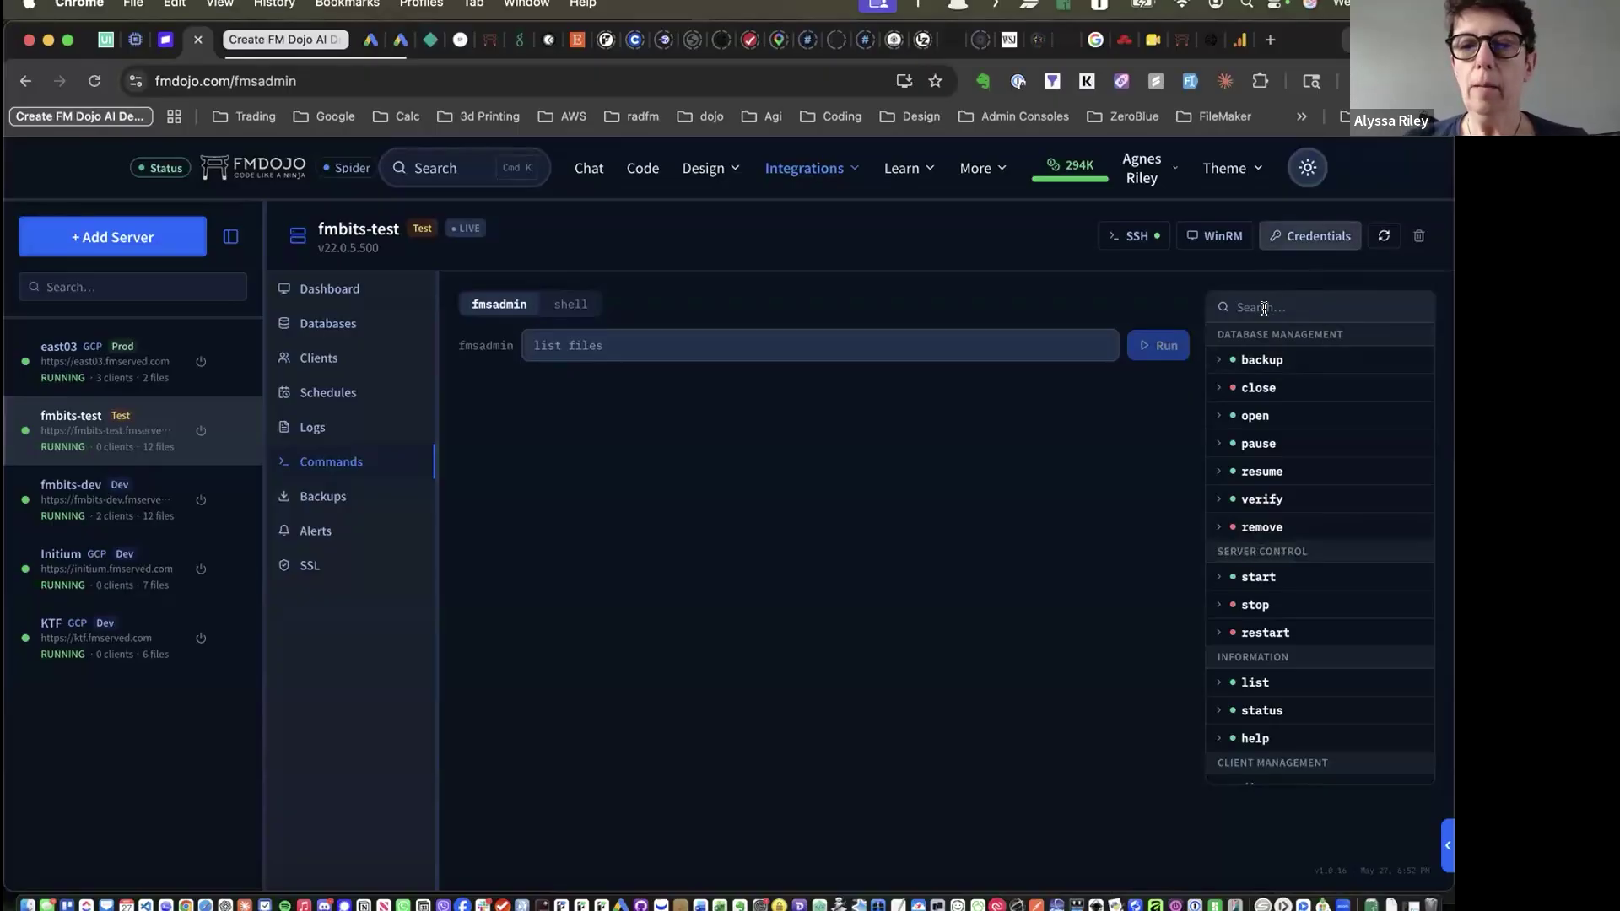
{"action": "scroll", "coordinate": [1279, 523], "scroll_direction": "down", "scroll_amount": 4}
{"action": "scroll", "coordinate": [1280, 513], "scroll_direction": "up", "scroll_amount": 1}
{"action": "scroll", "coordinate": [1280, 513], "scroll_direction": "up", "scroll_amount": 3}
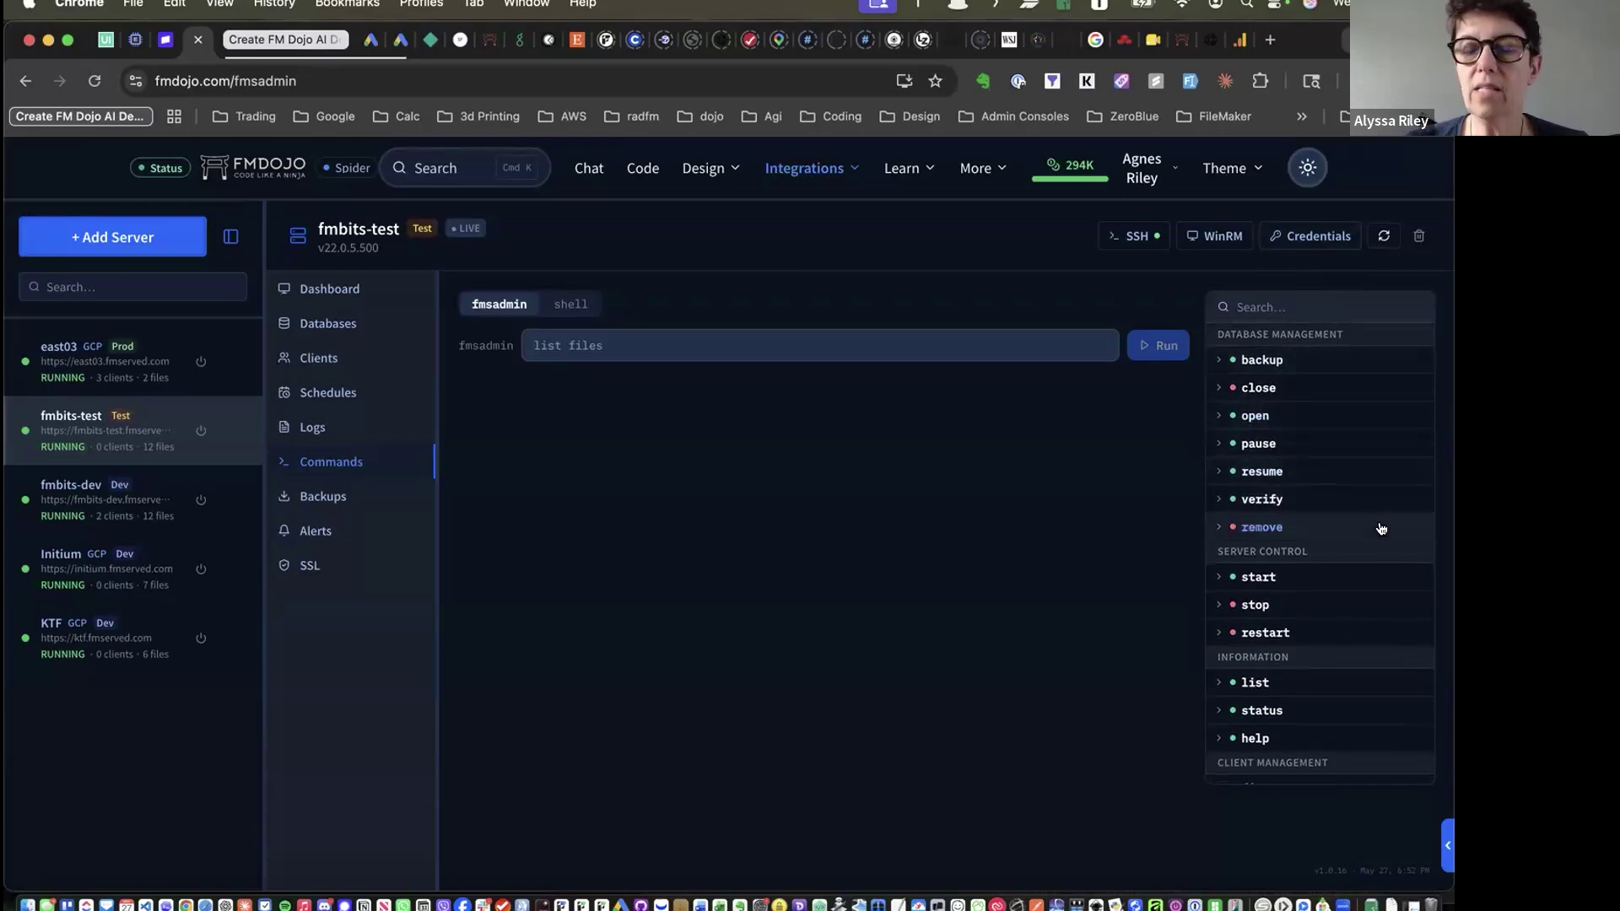
{"action": "scroll", "coordinate": [1380, 528], "scroll_direction": "down", "scroll_amount": 4}
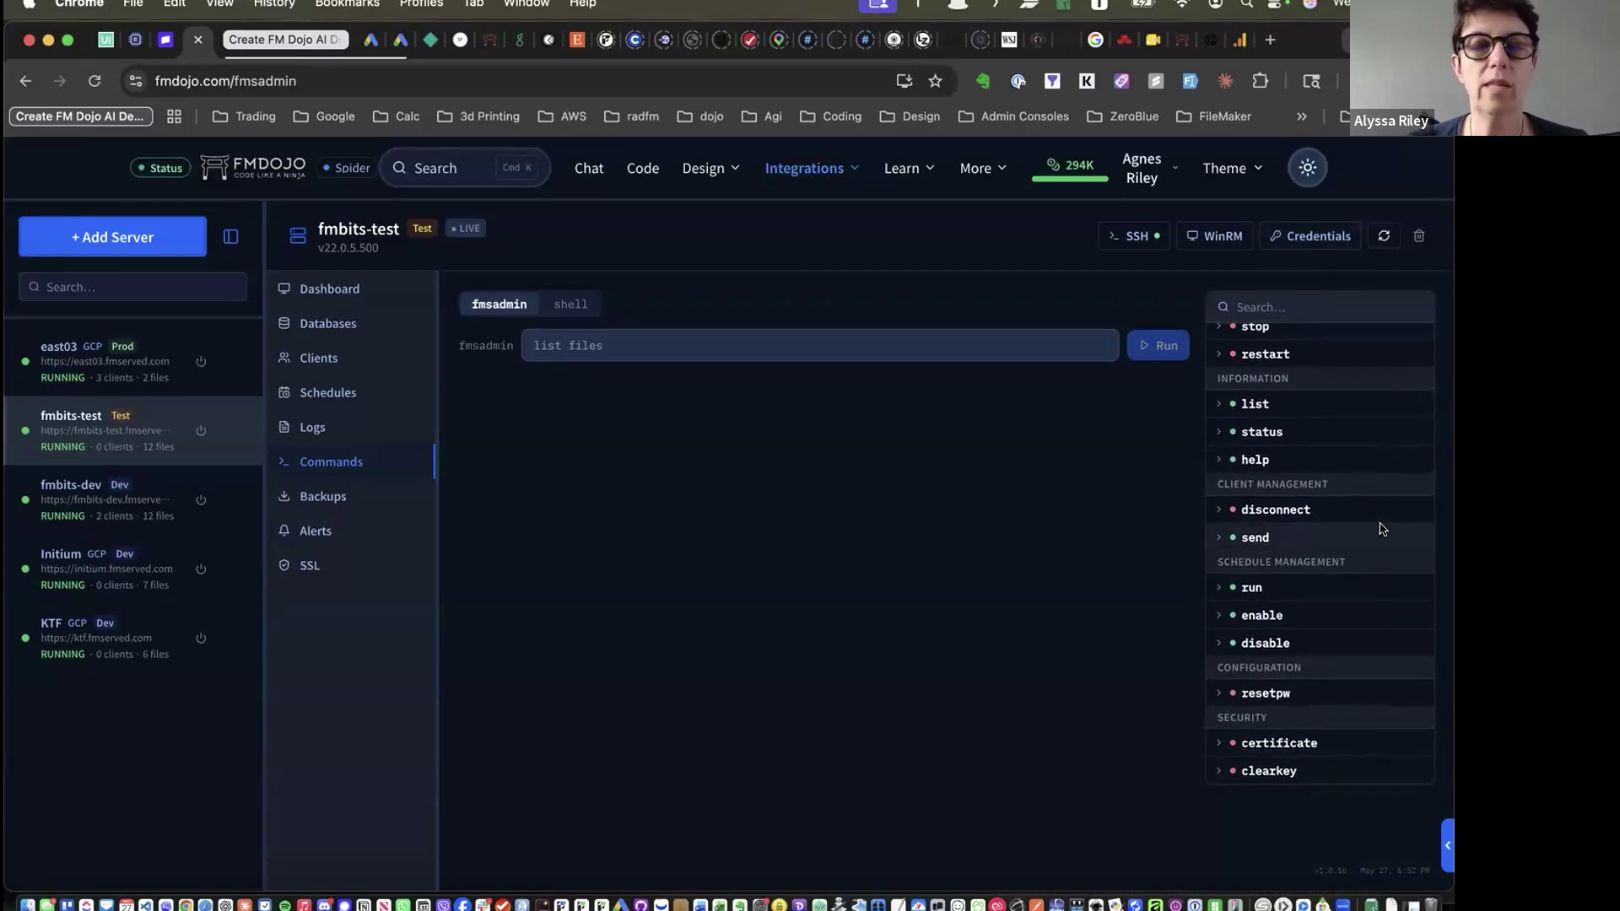
Run 'fmsadmin list files' to list the ten hosted .fmp12 files, including Spider.fmp12
{"action": "left_click", "coordinate": [1275, 404]}
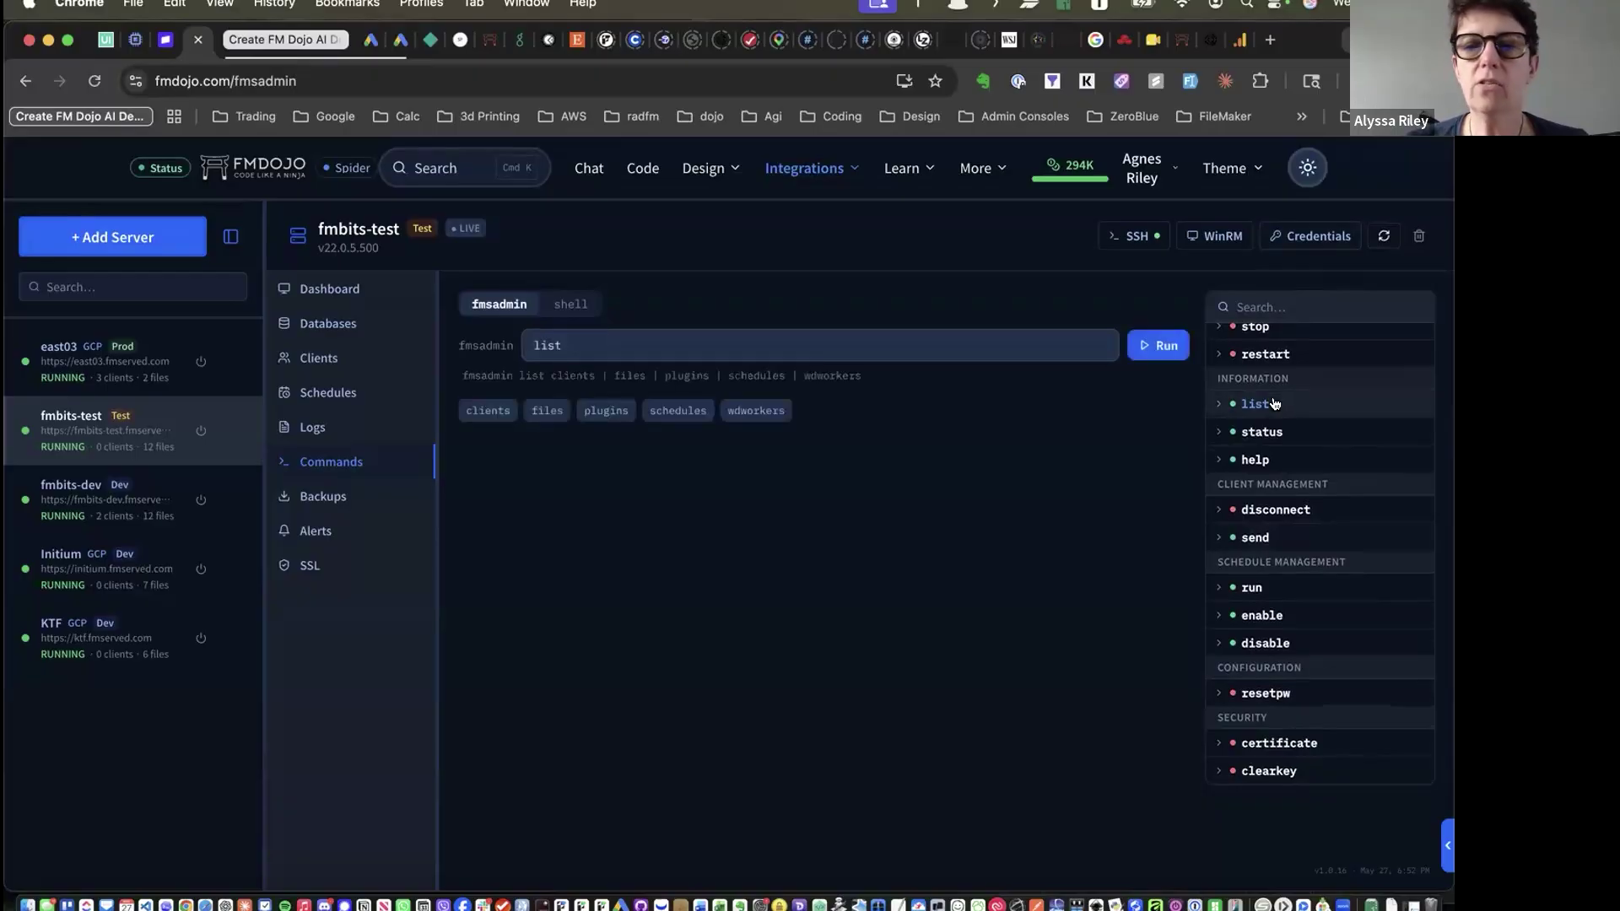
{"action": "left_click", "coordinate": [1215, 405]}
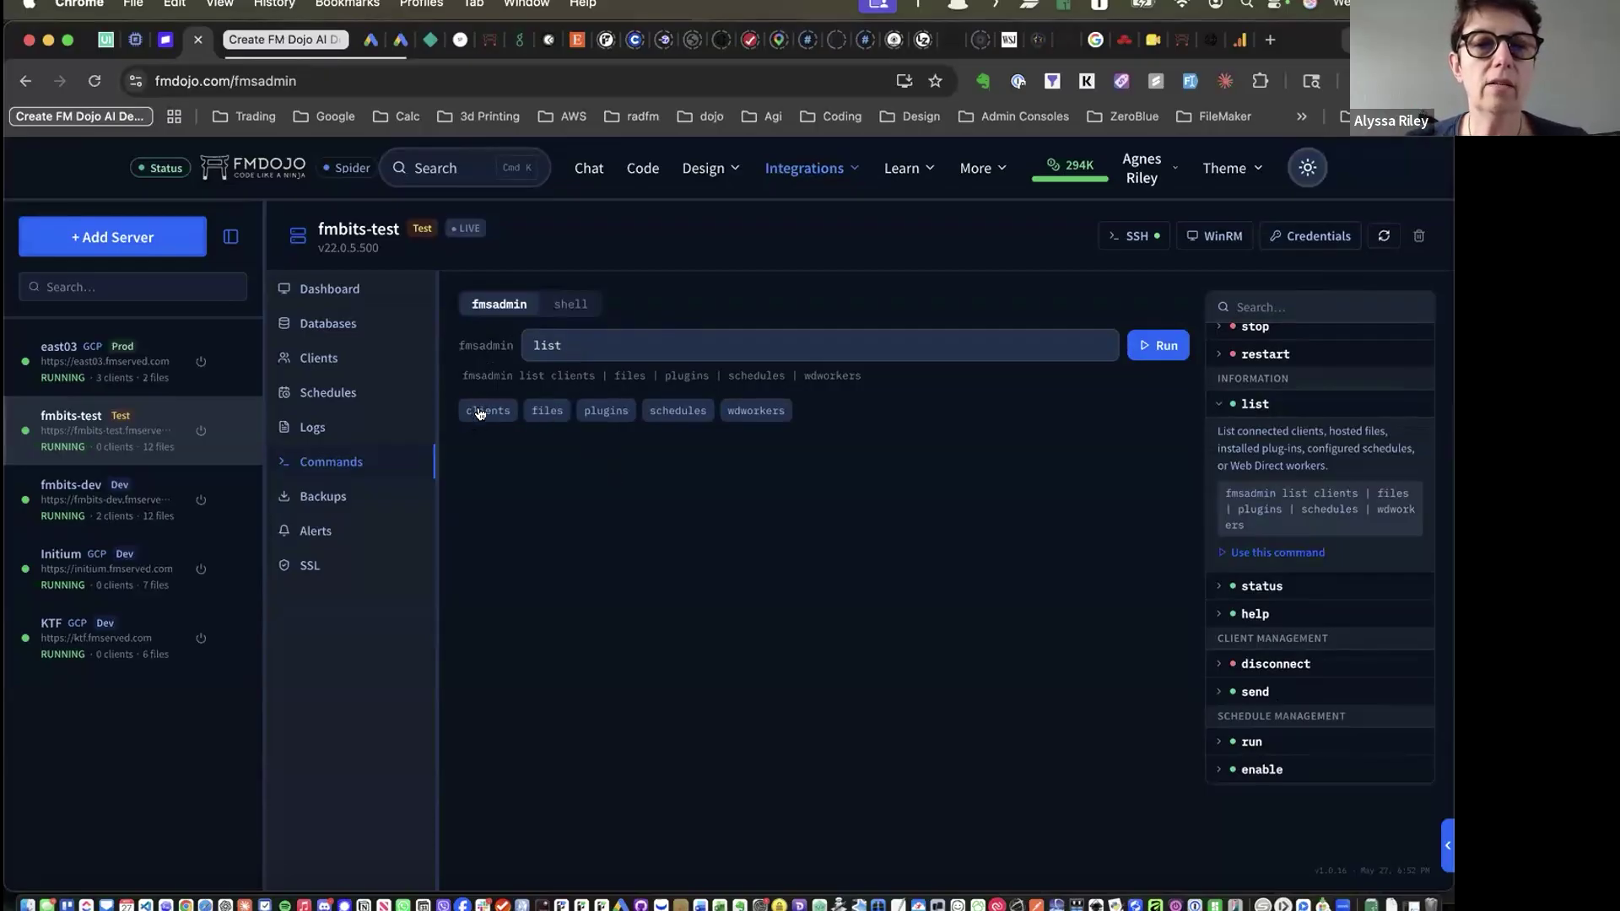
{"action": "left_click", "coordinate": [545, 411]}
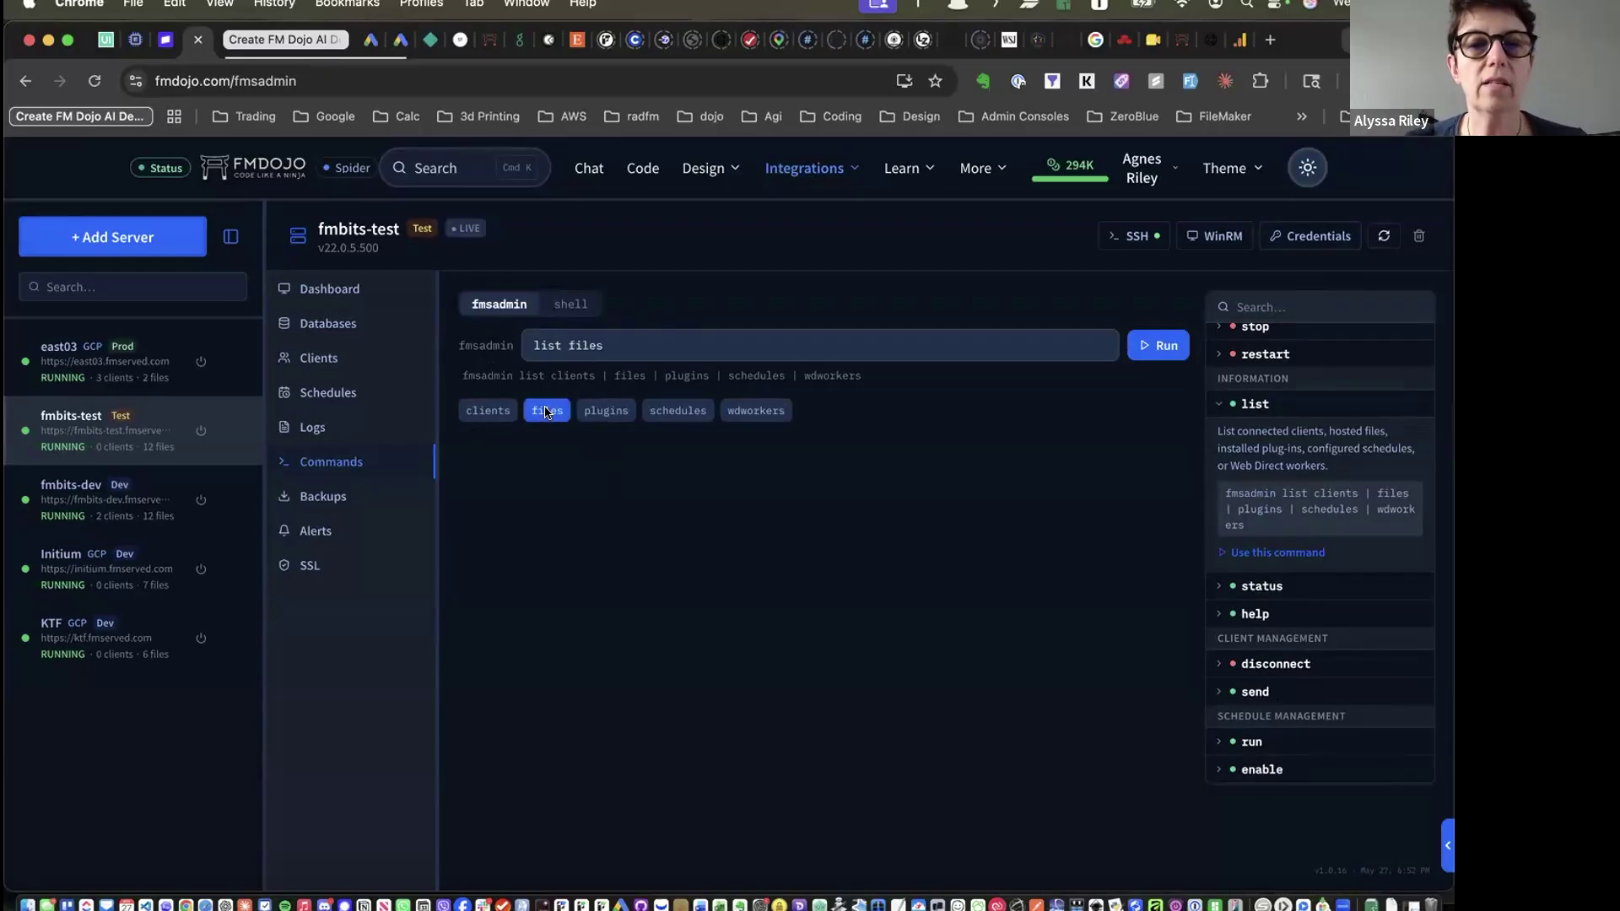
{"action": "left_click", "coordinate": [1158, 345]}
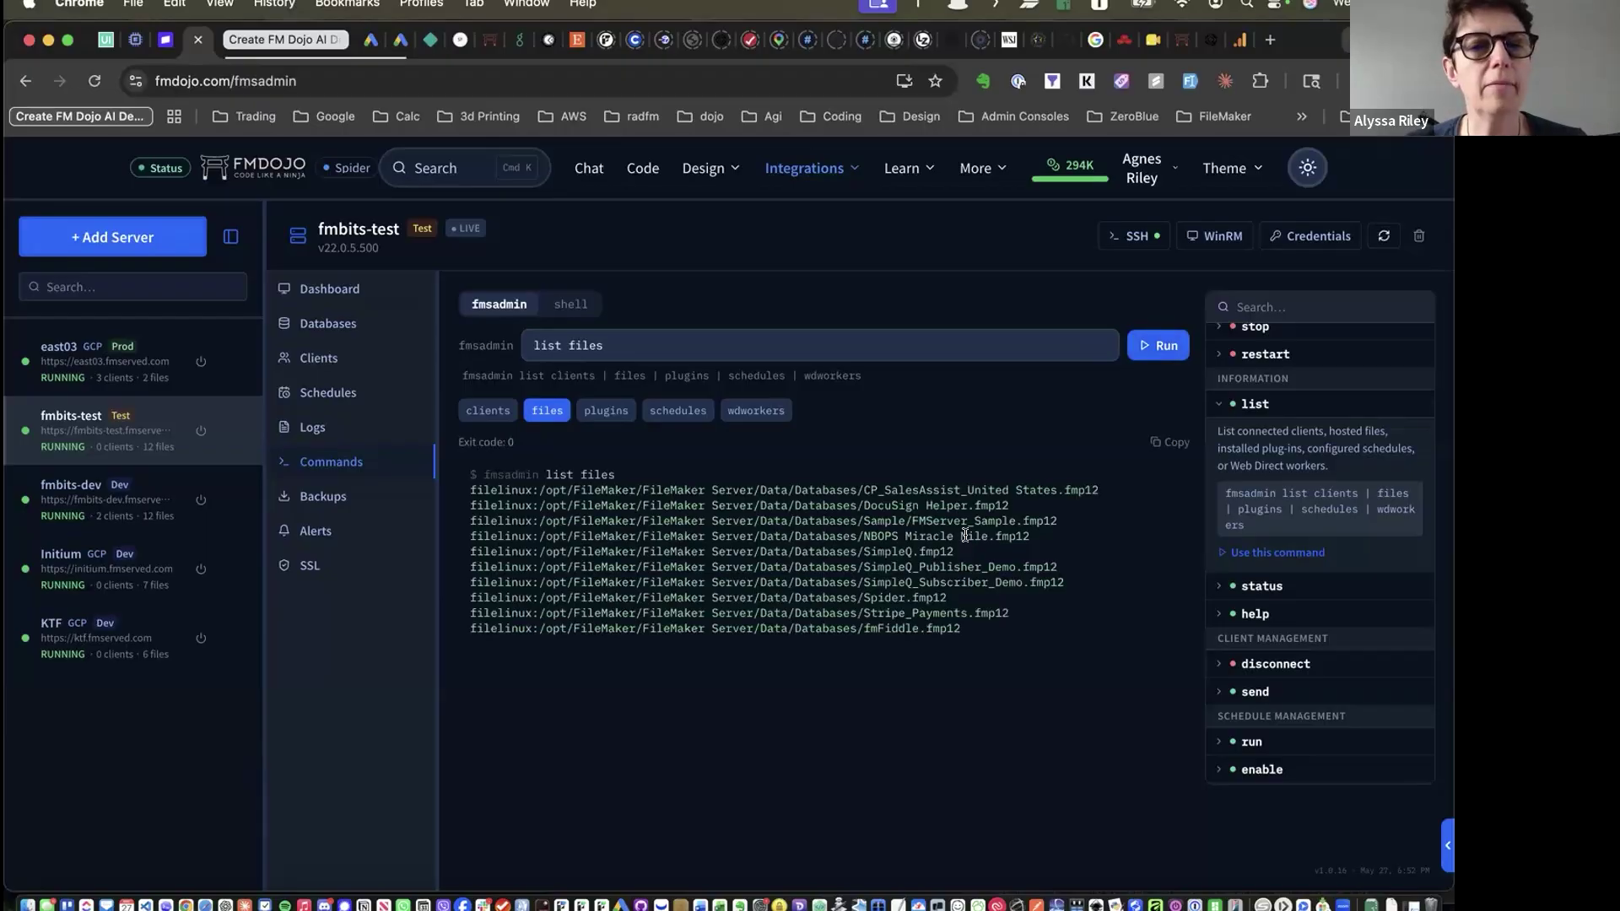
{"action": "left_click", "coordinate": [1213, 405]}
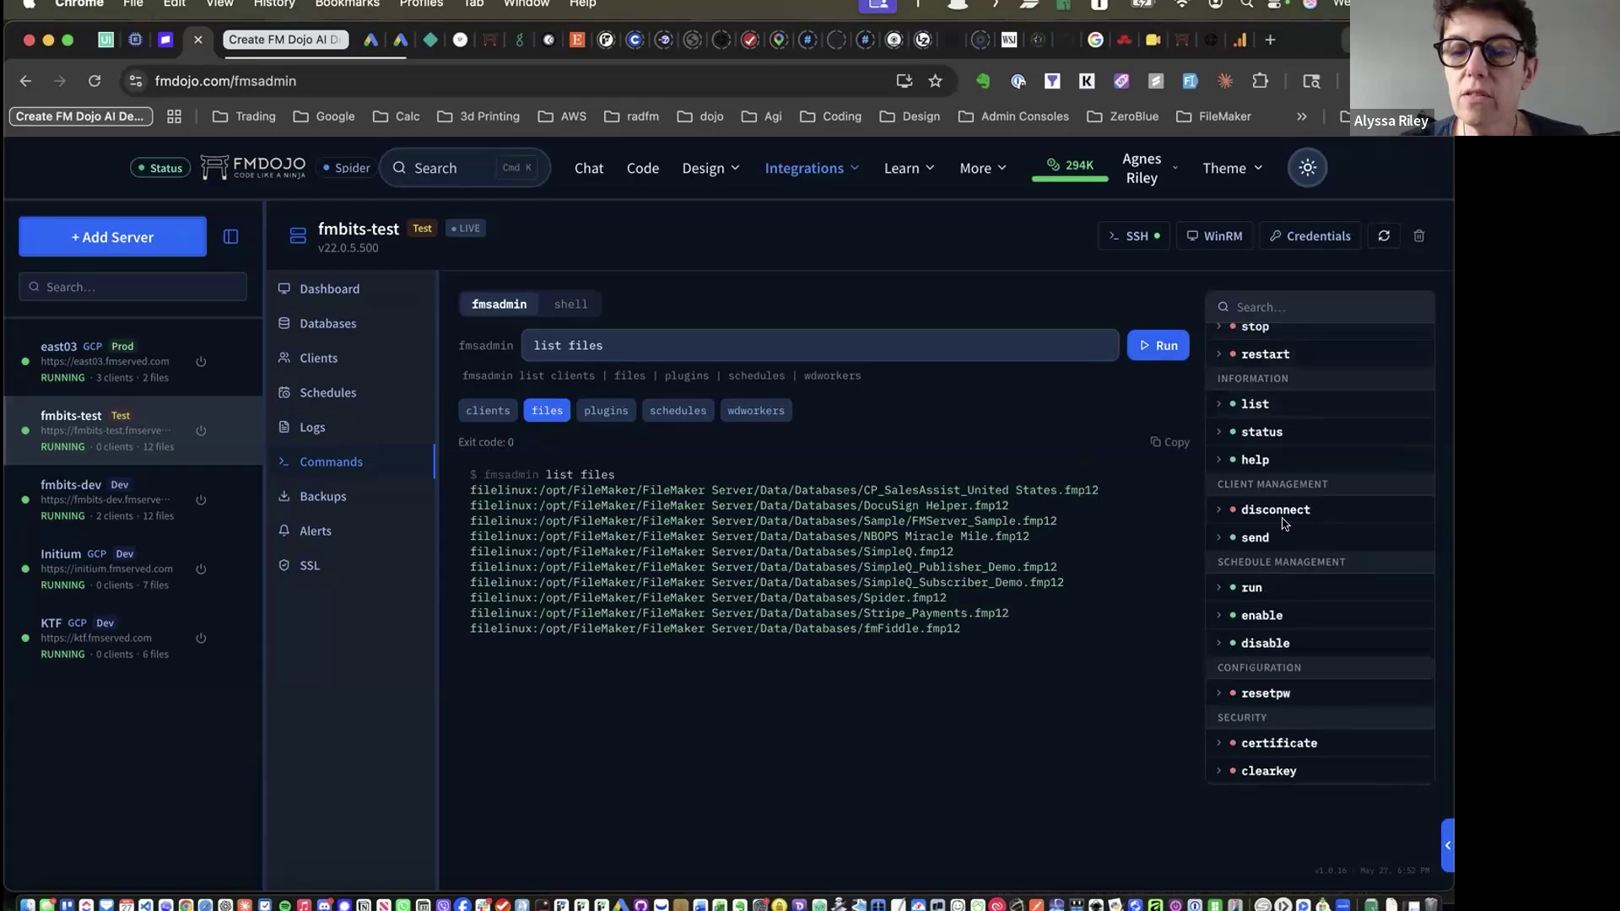
{"action": "scroll", "coordinate": [1283, 524], "scroll_direction": "down", "scroll_amount": 3}
{"action": "scroll", "coordinate": [1279, 519], "scroll_direction": "up", "scroll_amount": 5}
{"action": "scroll", "coordinate": [738, 698], "scroll_direction": "up", "scroll_amount": 3}
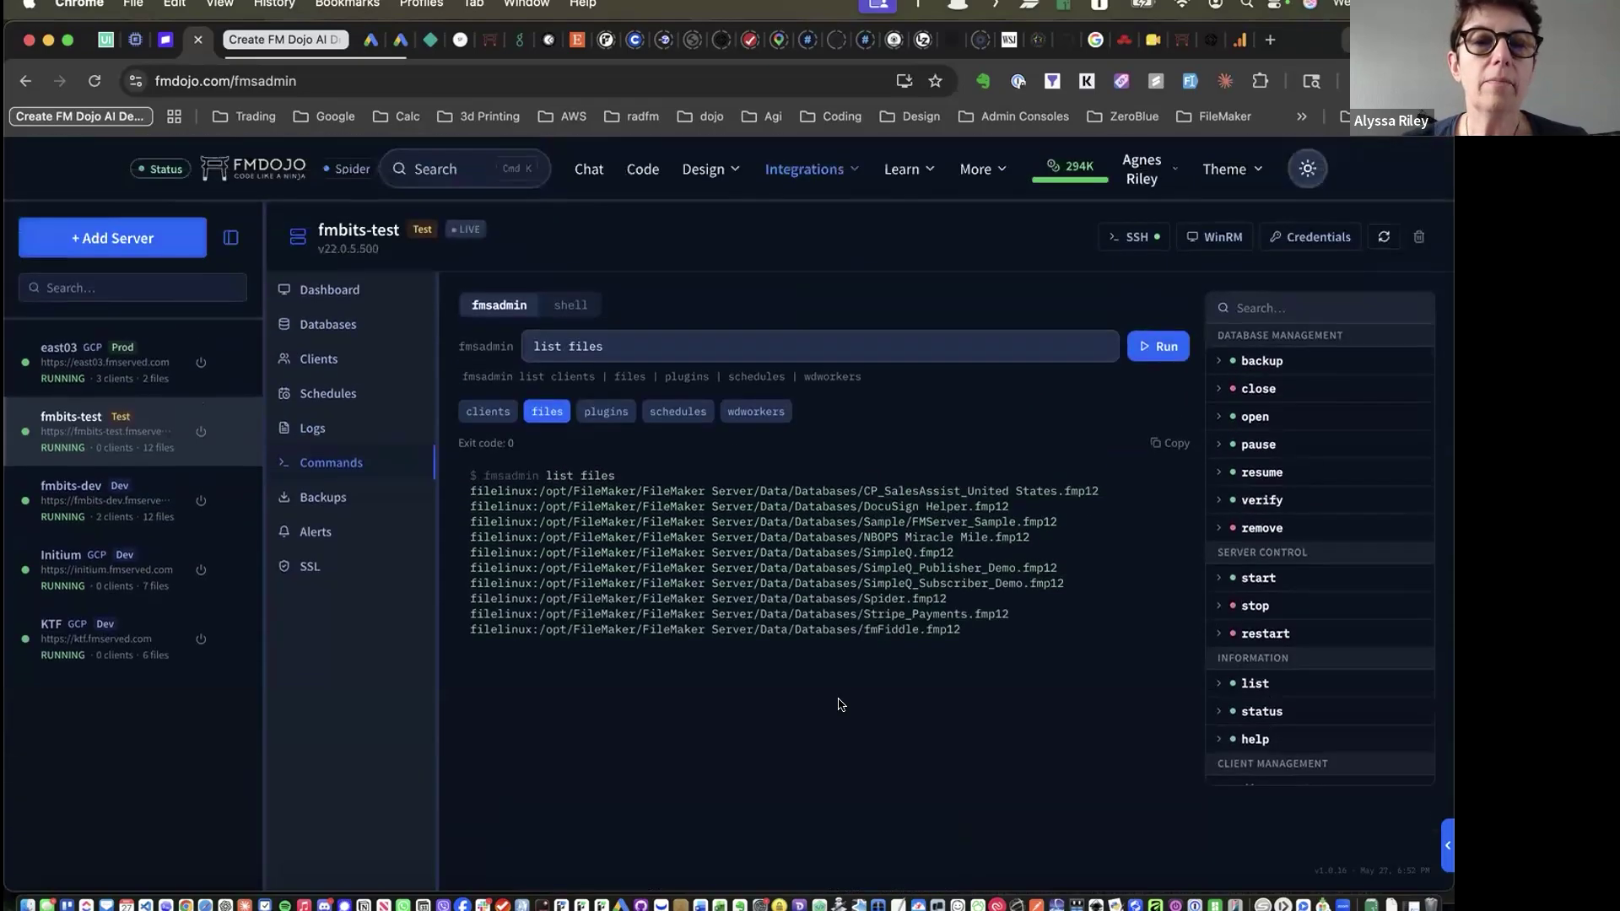
Switch the command runner to Bash shell mode and clear the leftover list files command
{"action": "left_click", "coordinate": [571, 304]}
{"action": "left_click", "coordinate": [581, 346]}
{"action": "key", "text": "super+a"}
{"action": "key", "text": "BackSpace"}
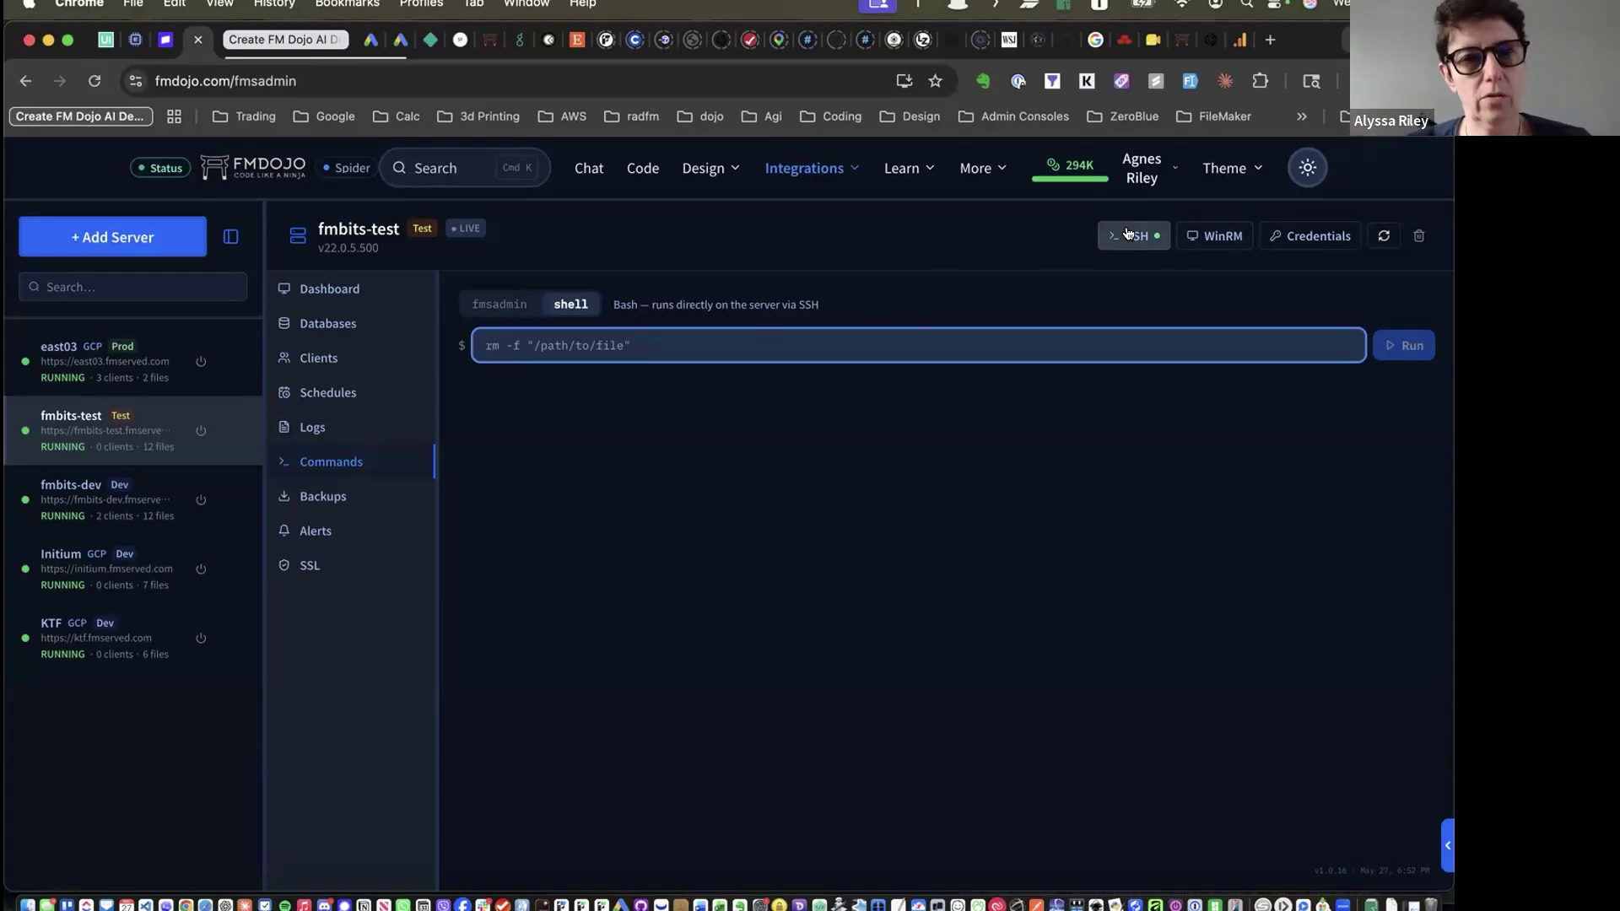
Review the WinRM connection settings for fmbits-test and close them
{"action": "left_click", "coordinate": [1221, 235]}
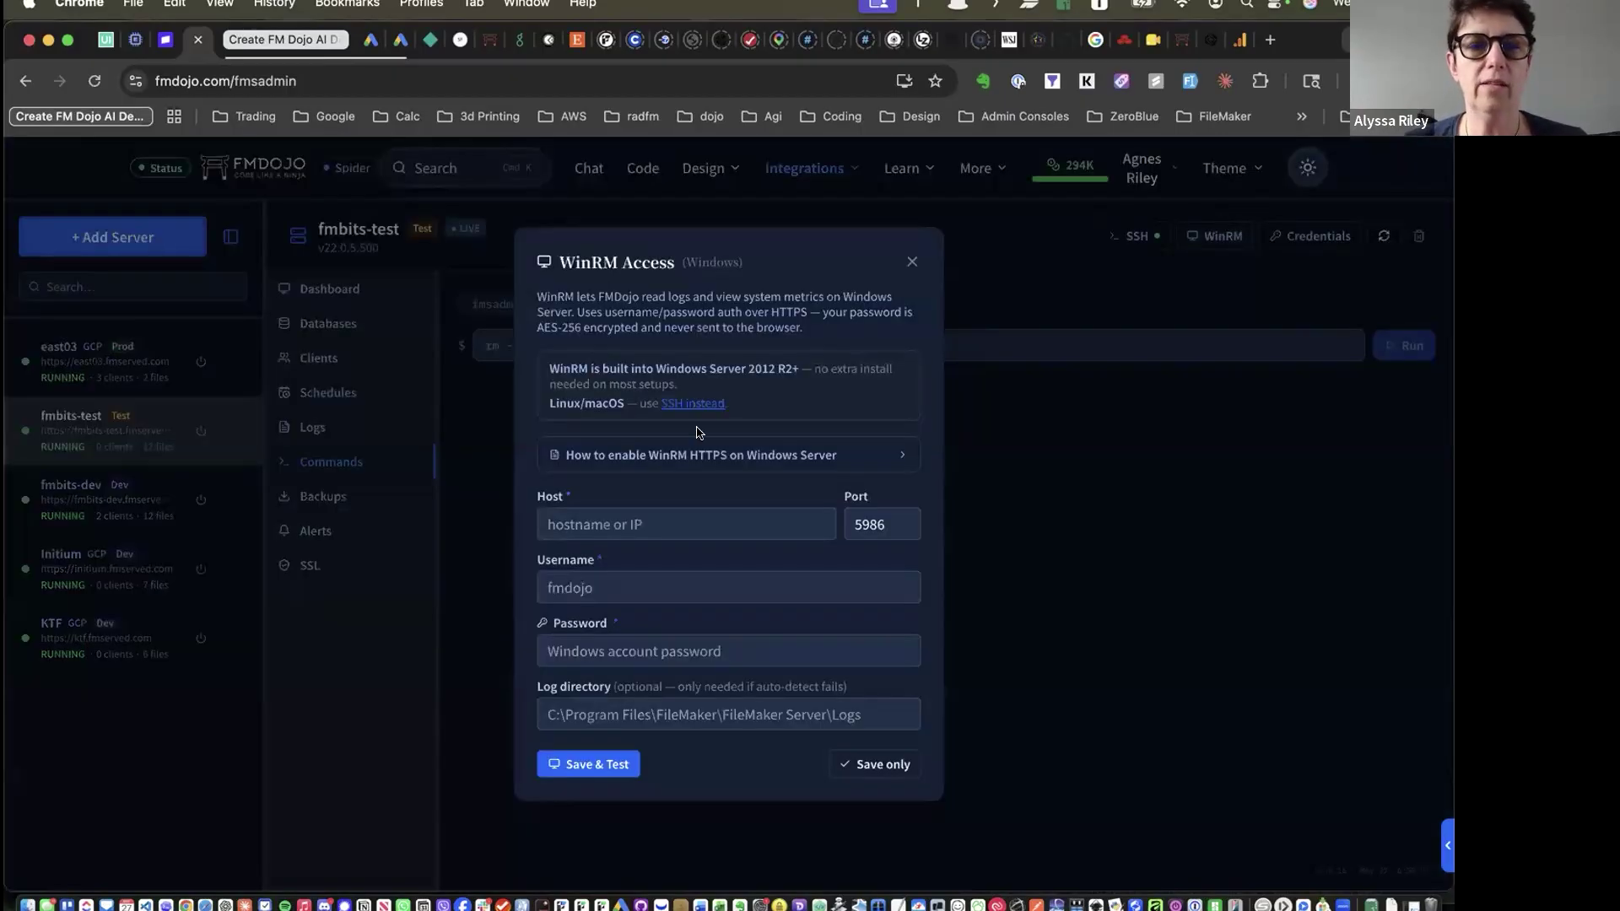
{"action": "scroll", "coordinate": [698, 433], "scroll_direction": "down", "scroll_amount": 2}
{"action": "scroll", "coordinate": [697, 432], "scroll_direction": "up", "scroll_amount": 2}
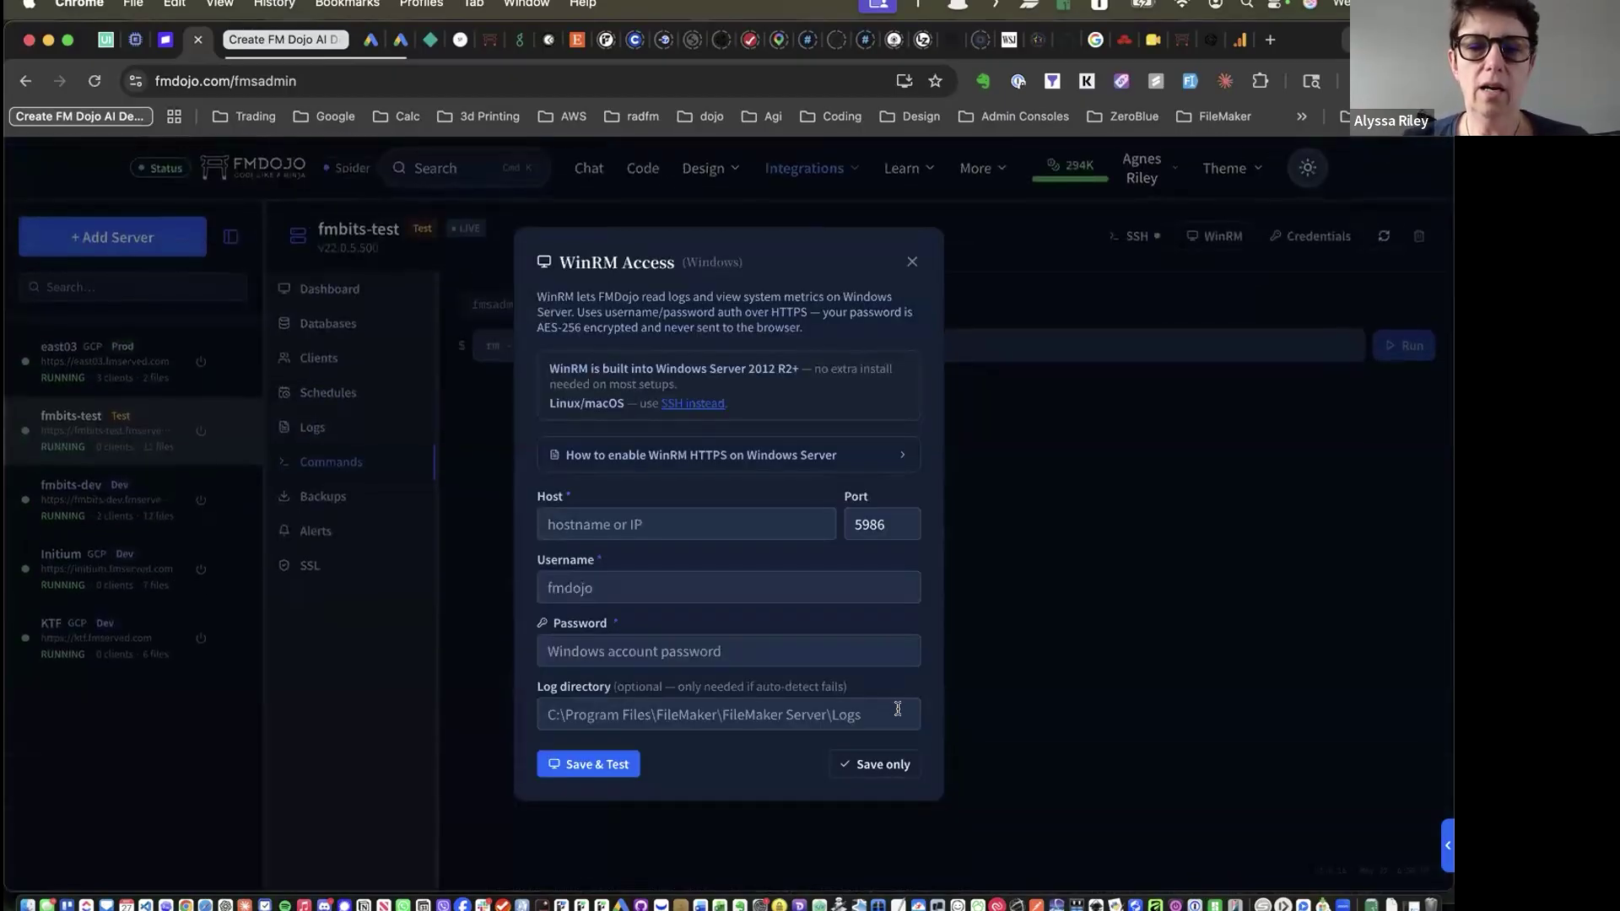
{"action": "left_click", "coordinate": [912, 261]}
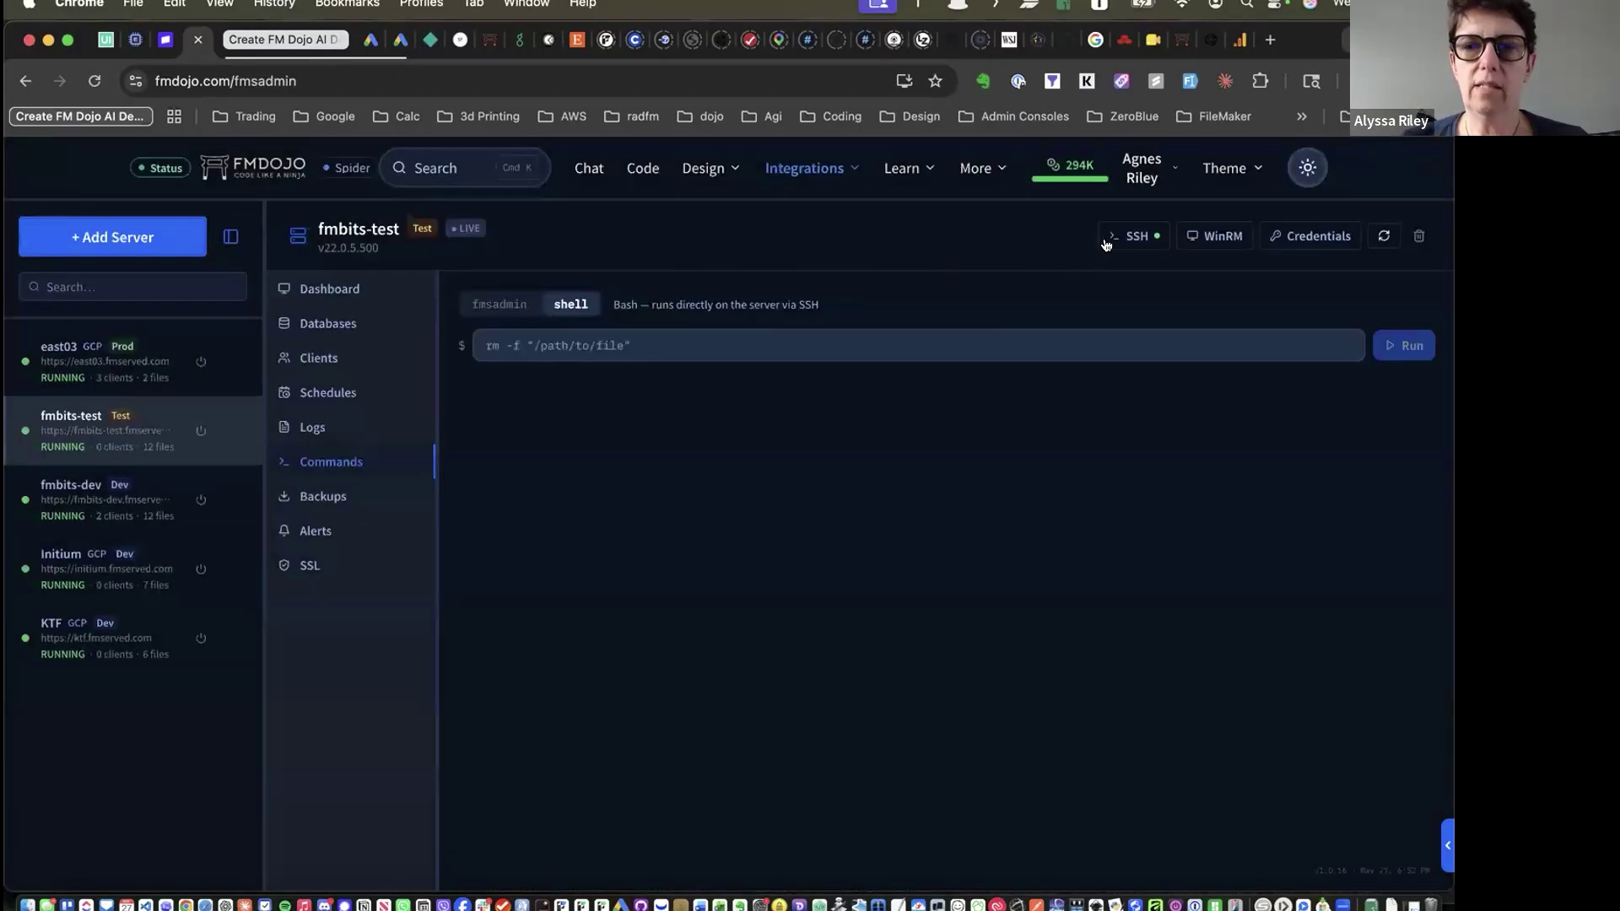
Review the SSH settings and Ubuntu setup guide with the cloud account unchanged, then open Integrations
{"action": "left_click", "coordinate": [1108, 237]}
{"action": "scroll", "coordinate": [697, 488], "scroll_direction": "down", "scroll_amount": 4}
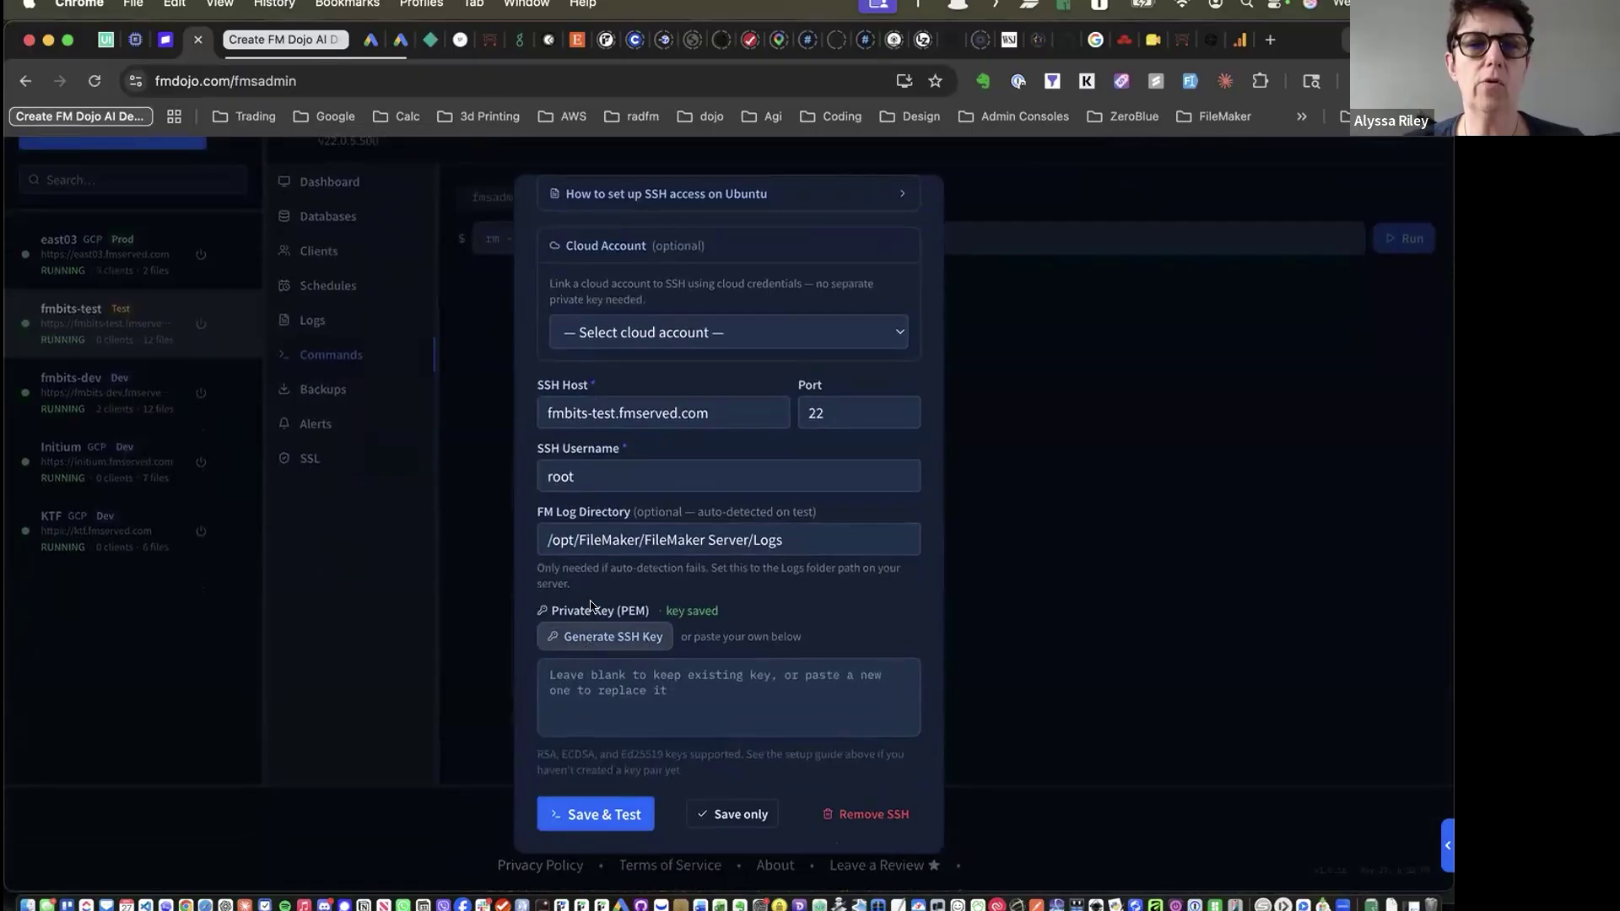
{"action": "left_click", "coordinate": [701, 334]}
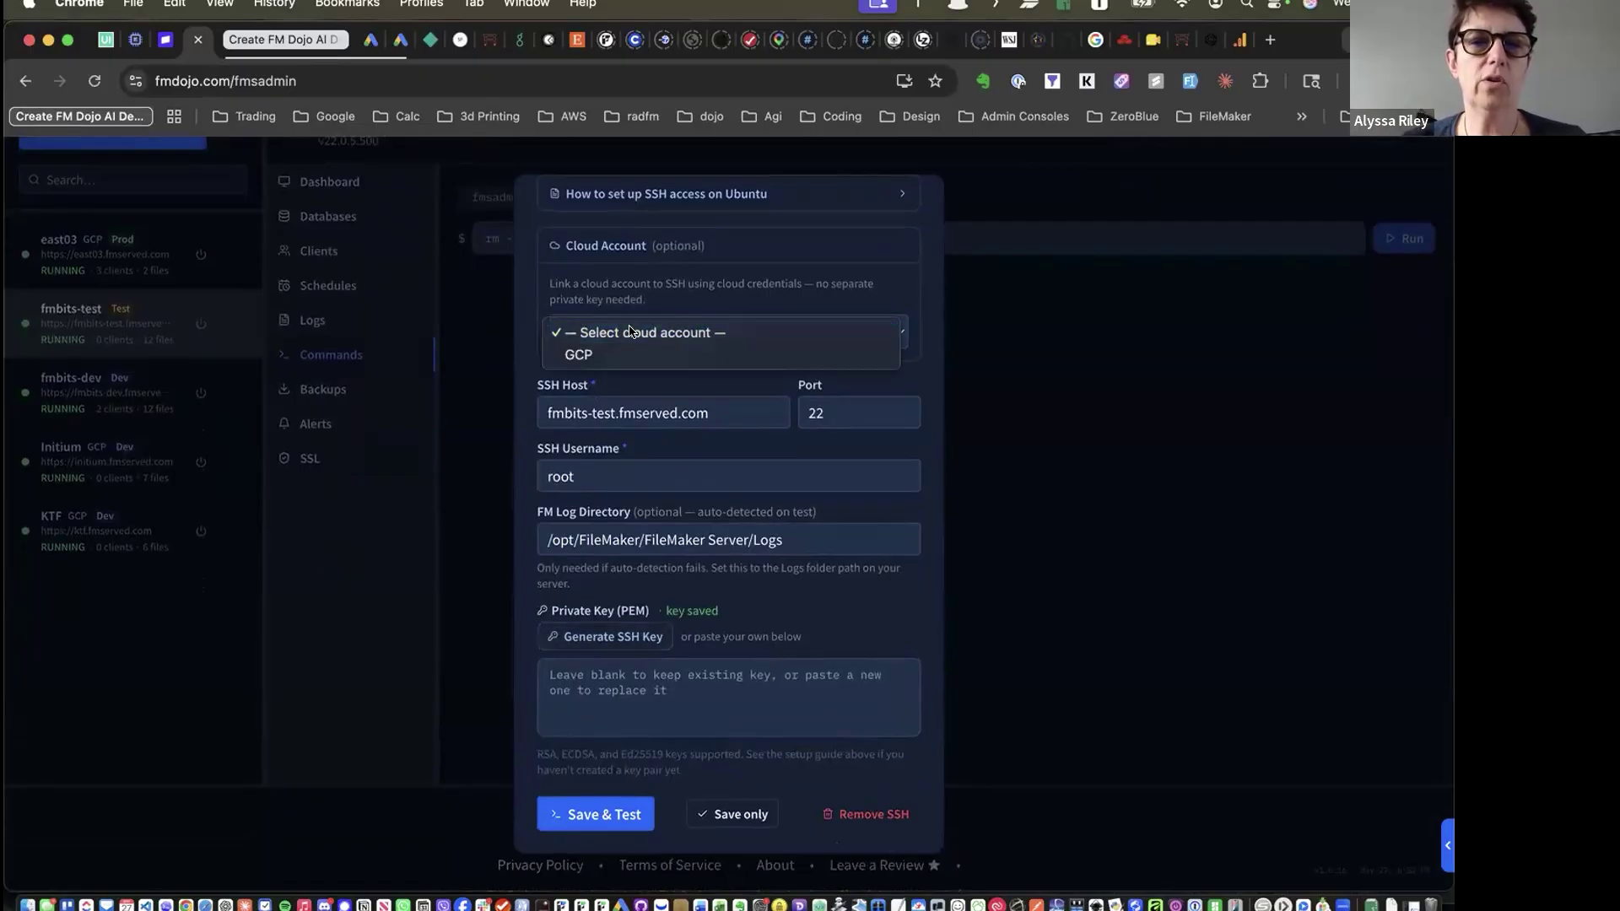
{"action": "left_click", "coordinate": [739, 303]}
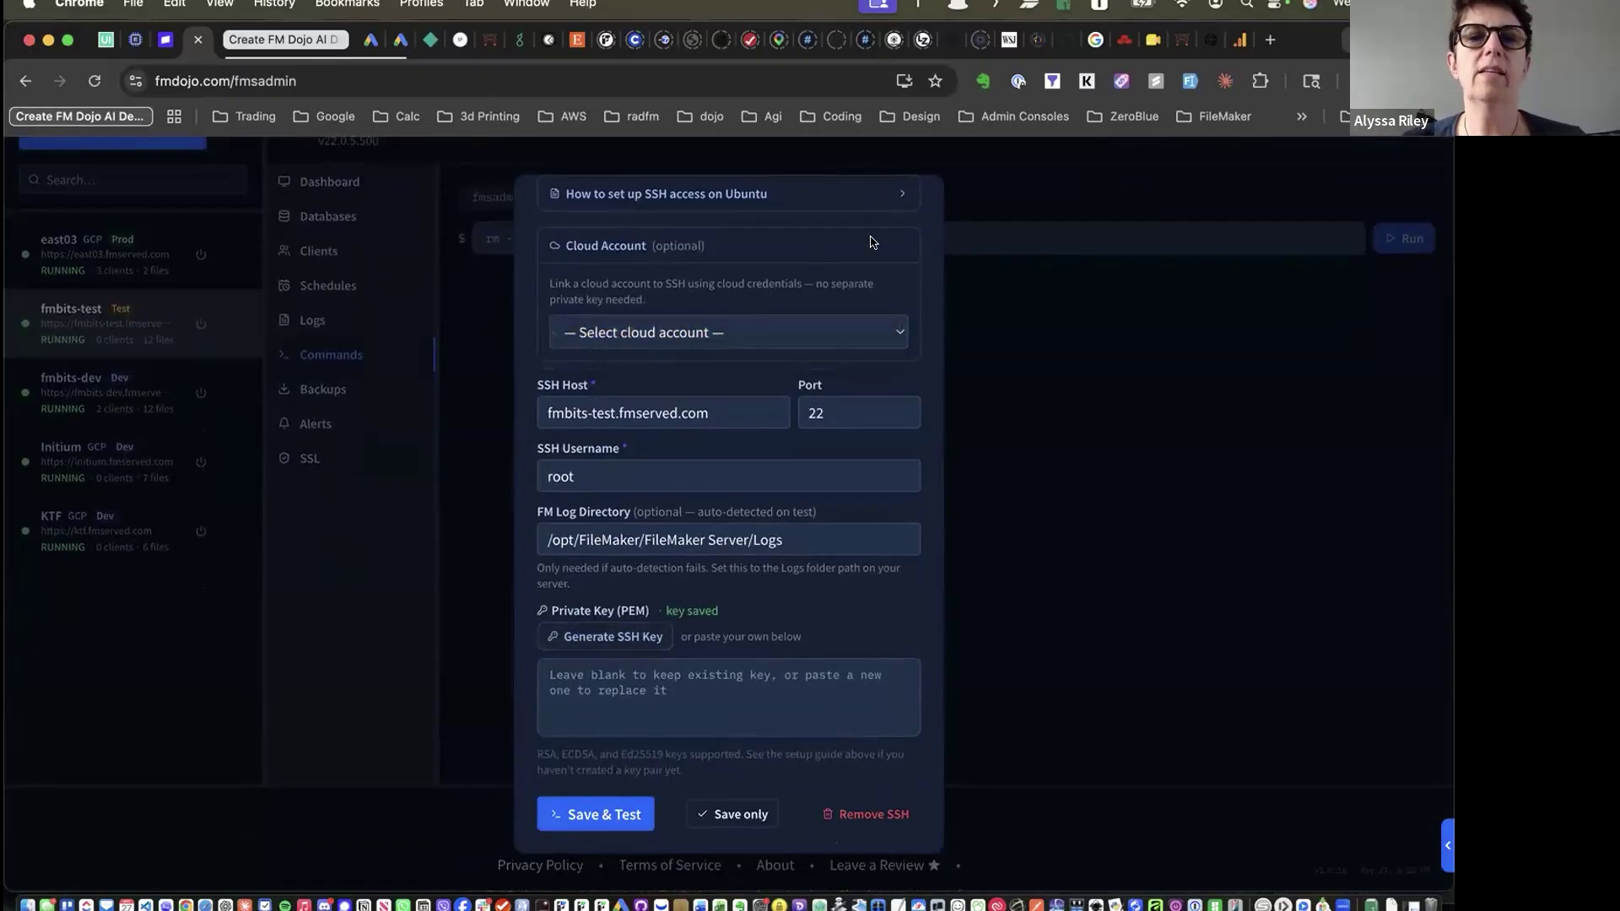
{"action": "left_click", "coordinate": [892, 198]}
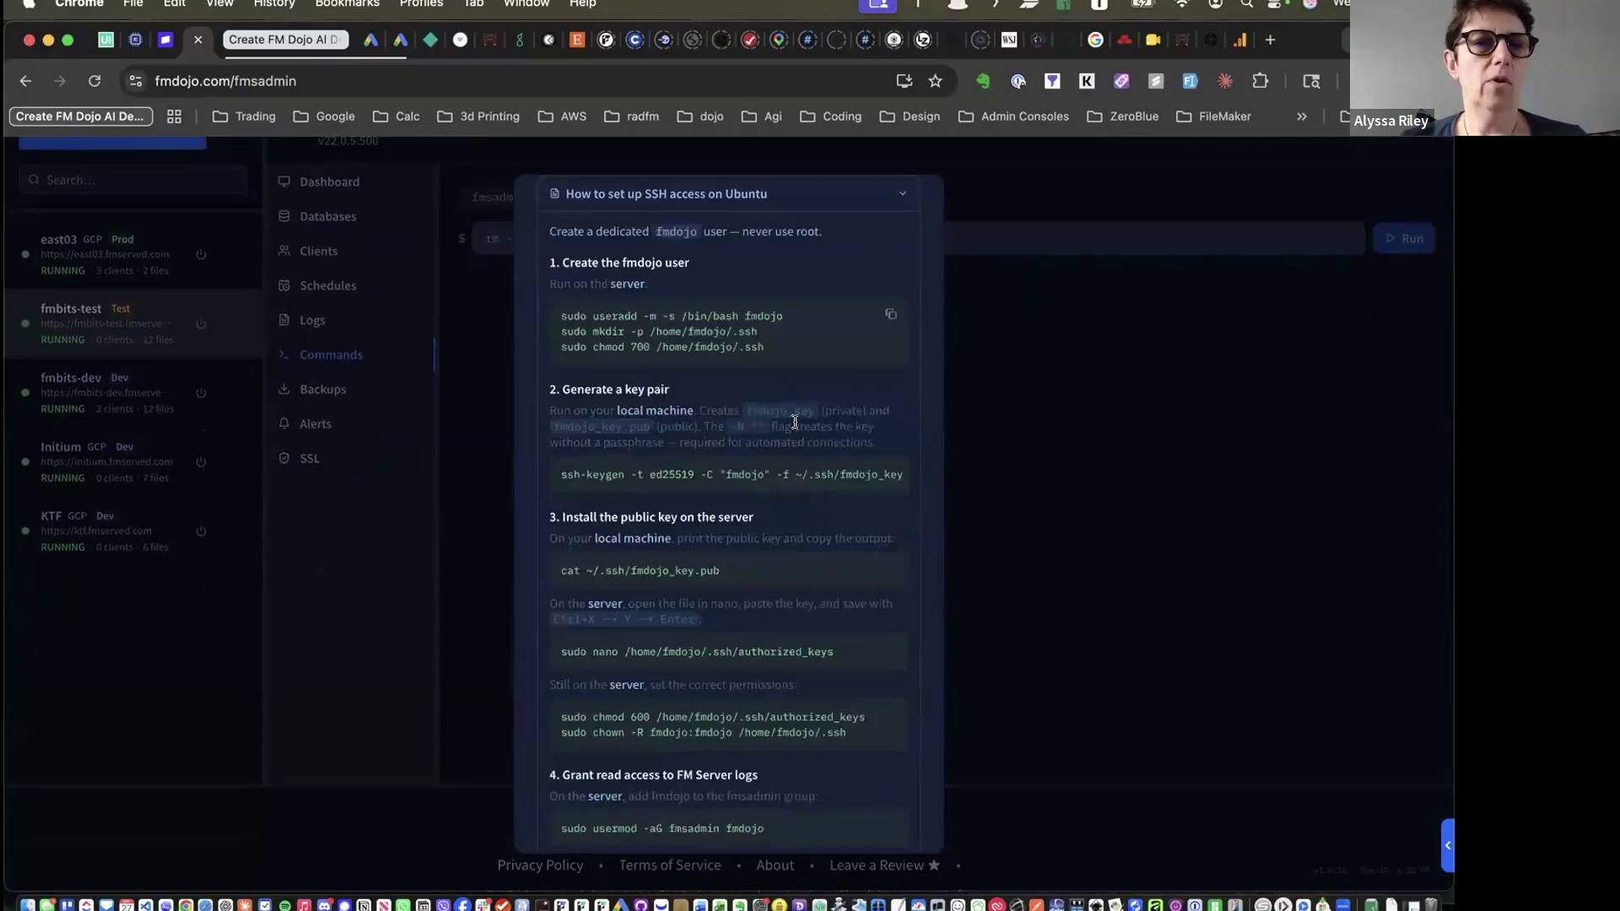
{"action": "scroll", "coordinate": [771, 561], "scroll_direction": "down", "scroll_amount": 5}
{"action": "scroll", "coordinate": [773, 562], "scroll_direction": "down", "scroll_amount": 6}
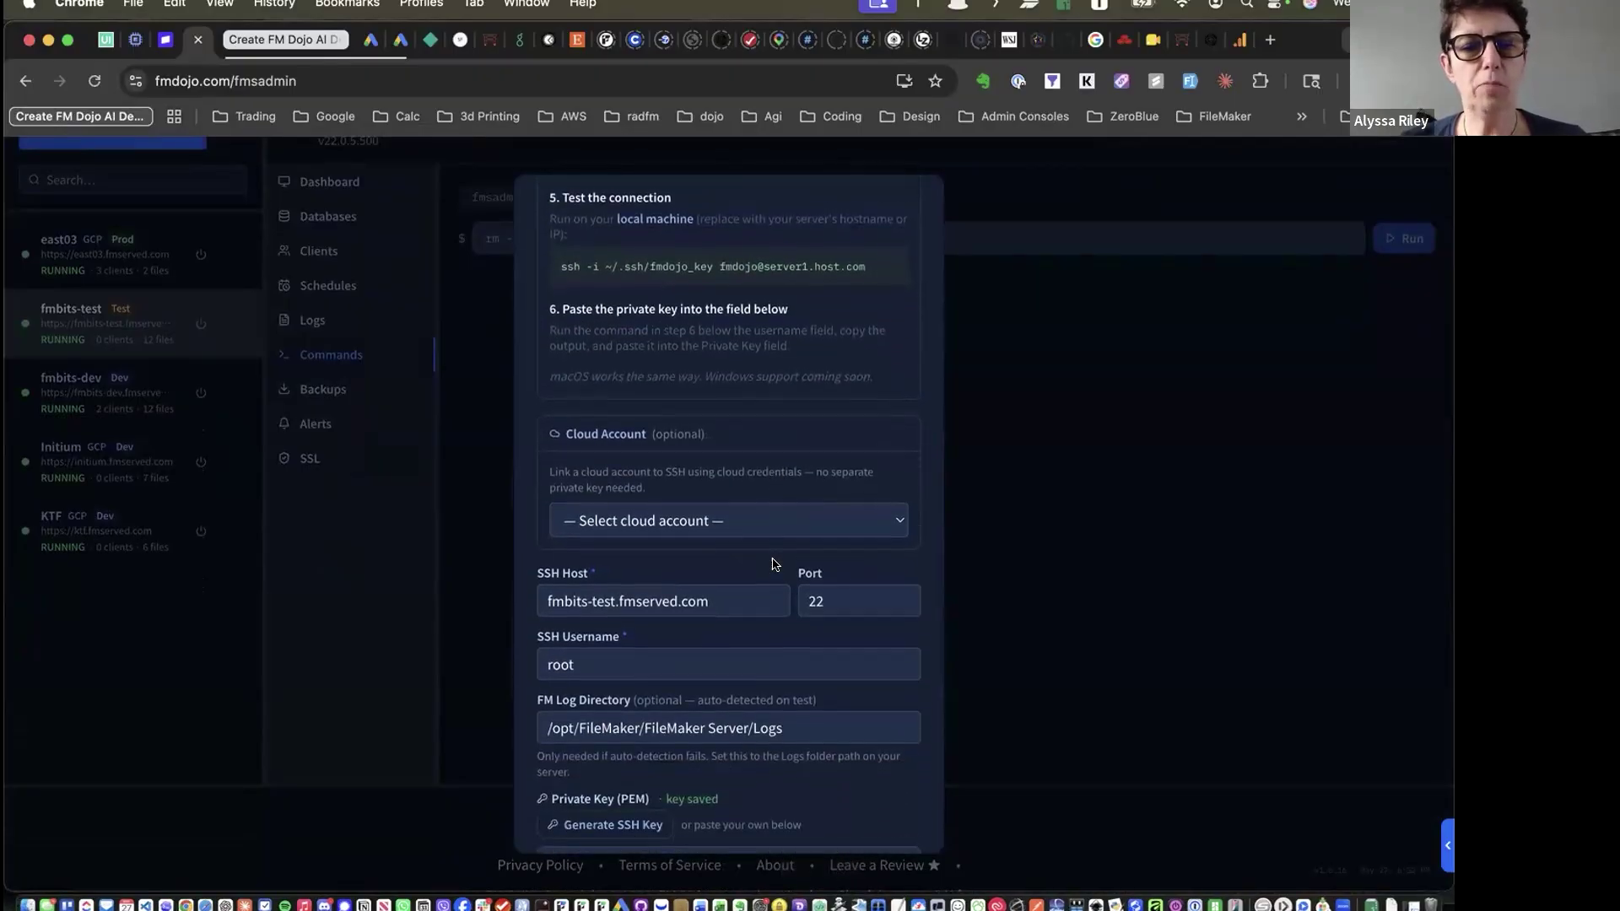
{"action": "scroll", "coordinate": [773, 560], "scroll_direction": "up", "scroll_amount": 15}
{"action": "scroll", "coordinate": [773, 560], "scroll_direction": "down", "scroll_amount": 1}
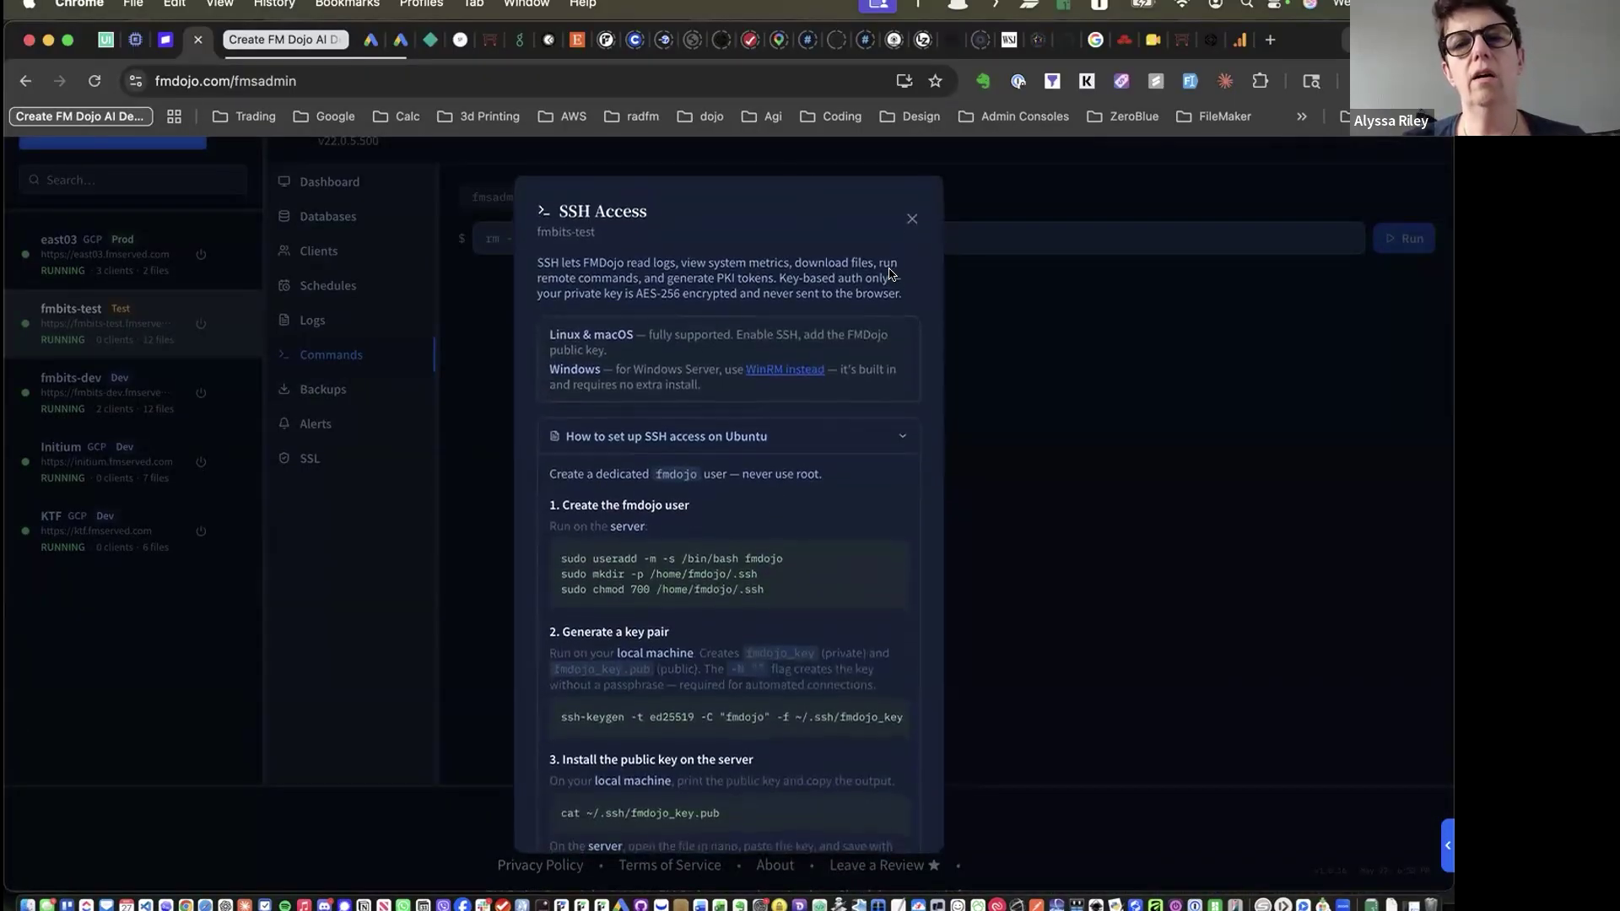
{"action": "left_click", "coordinate": [908, 222]}
{"action": "scroll", "coordinate": [909, 221], "scroll_direction": "up", "scroll_amount": 3}
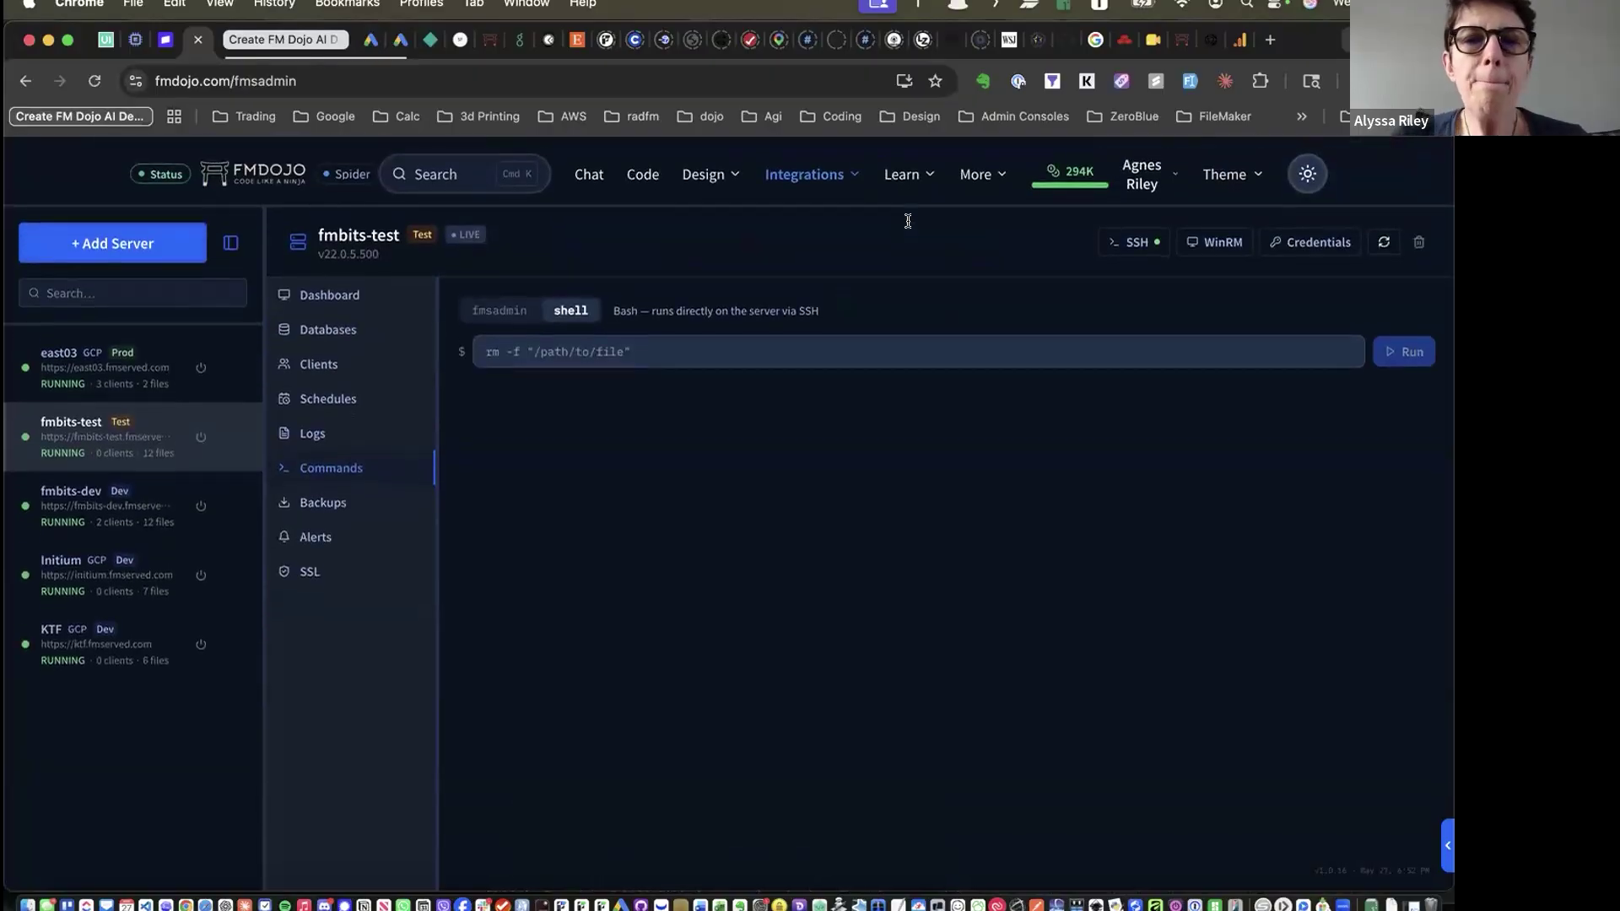
{"action": "left_click", "coordinate": [823, 169]}
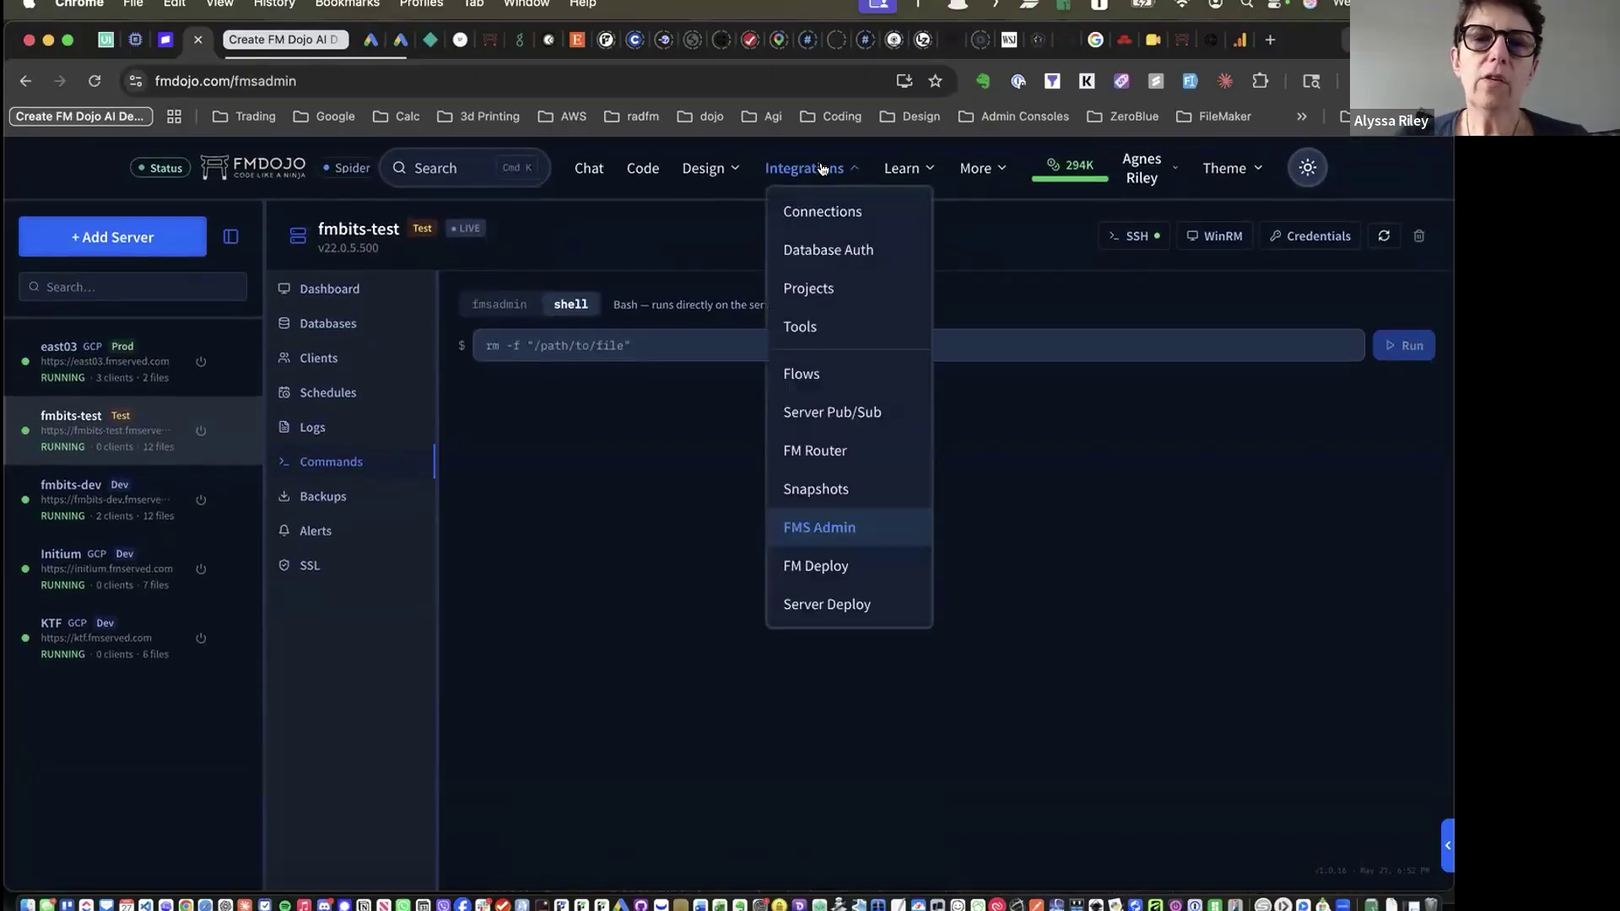
Close the Integrations menu and show the fmbits-test Event.log entries on the Logs page
{"action": "left_click", "coordinate": [541, 436]}
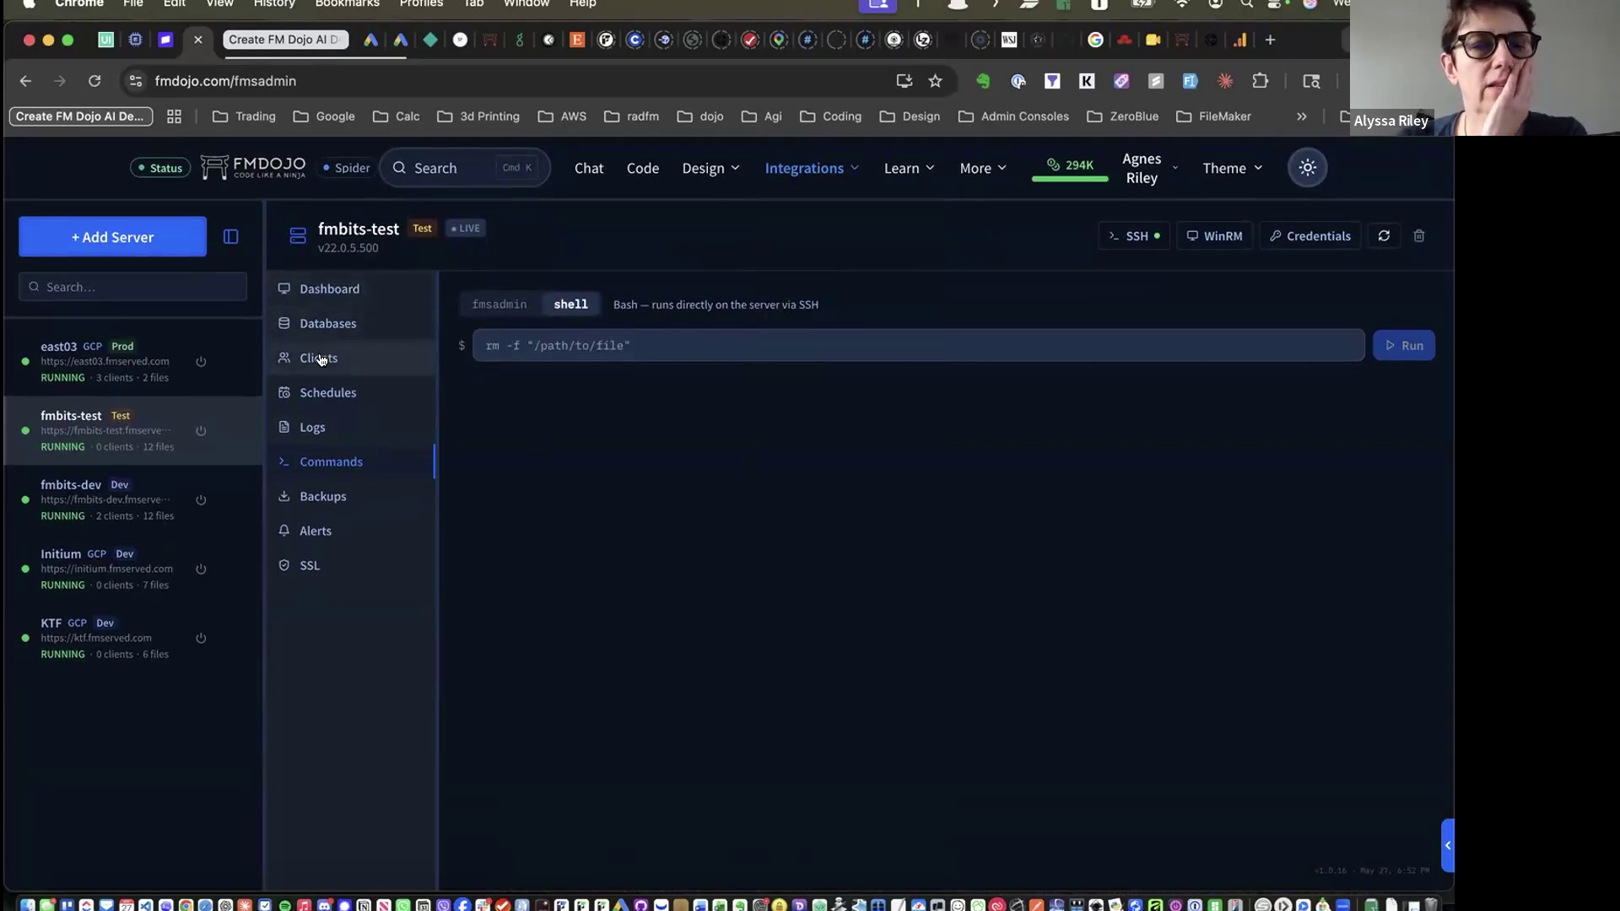
{"action": "left_click", "coordinate": [319, 428]}
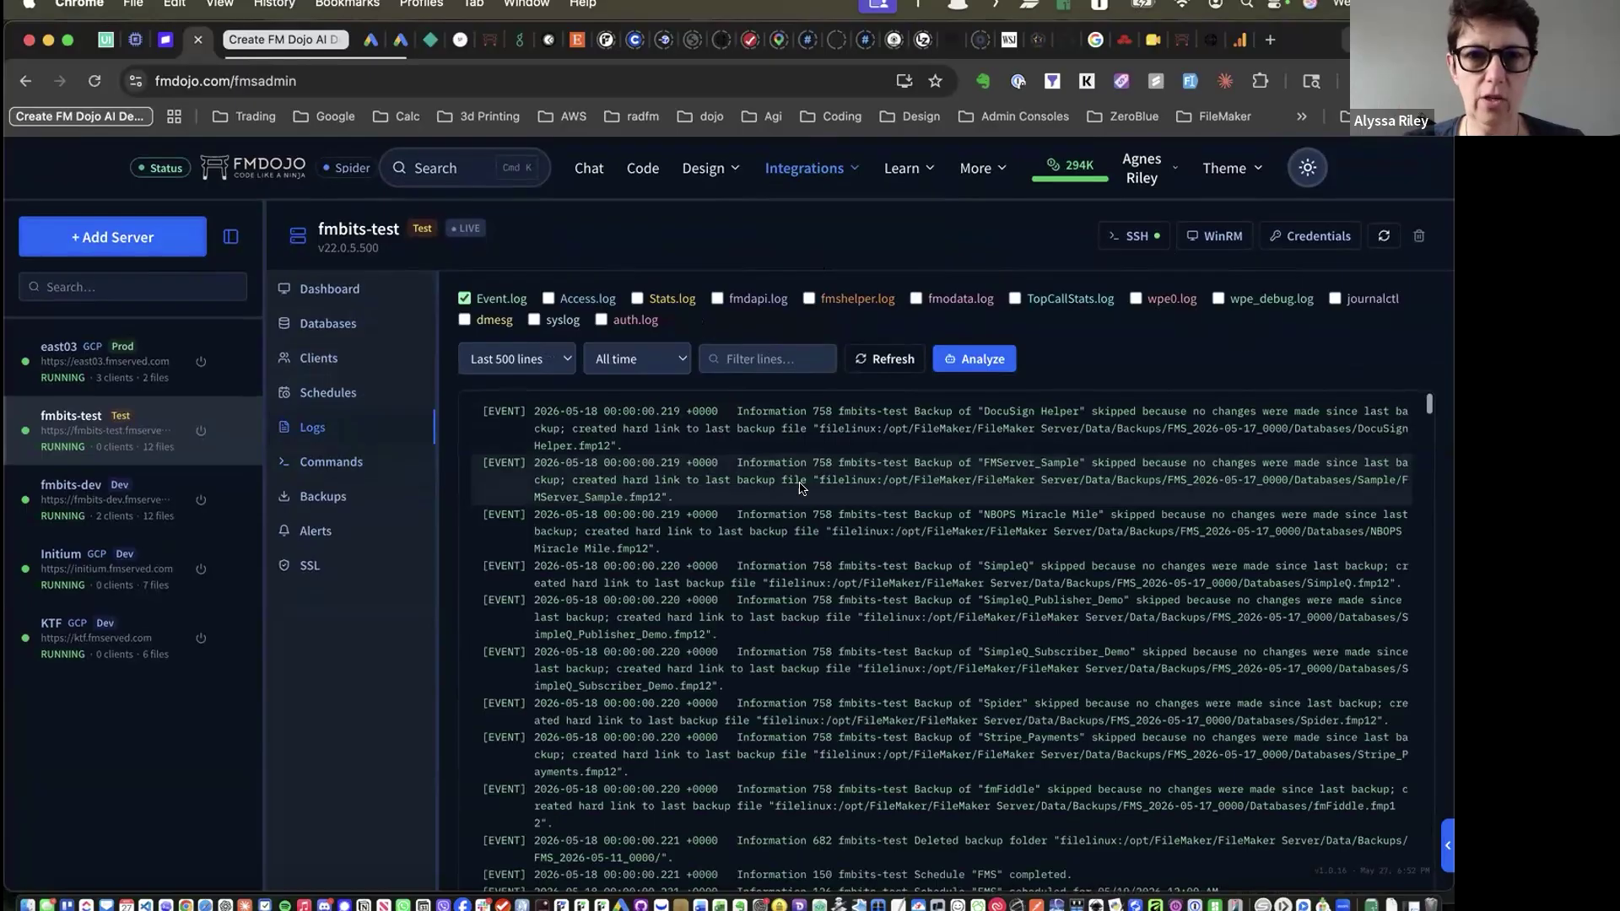
Limit the log view to the last hour and include wpe_debug.log and journalctl entries
{"action": "left_click", "coordinate": [675, 368]}
{"action": "left_click", "coordinate": [650, 382]}
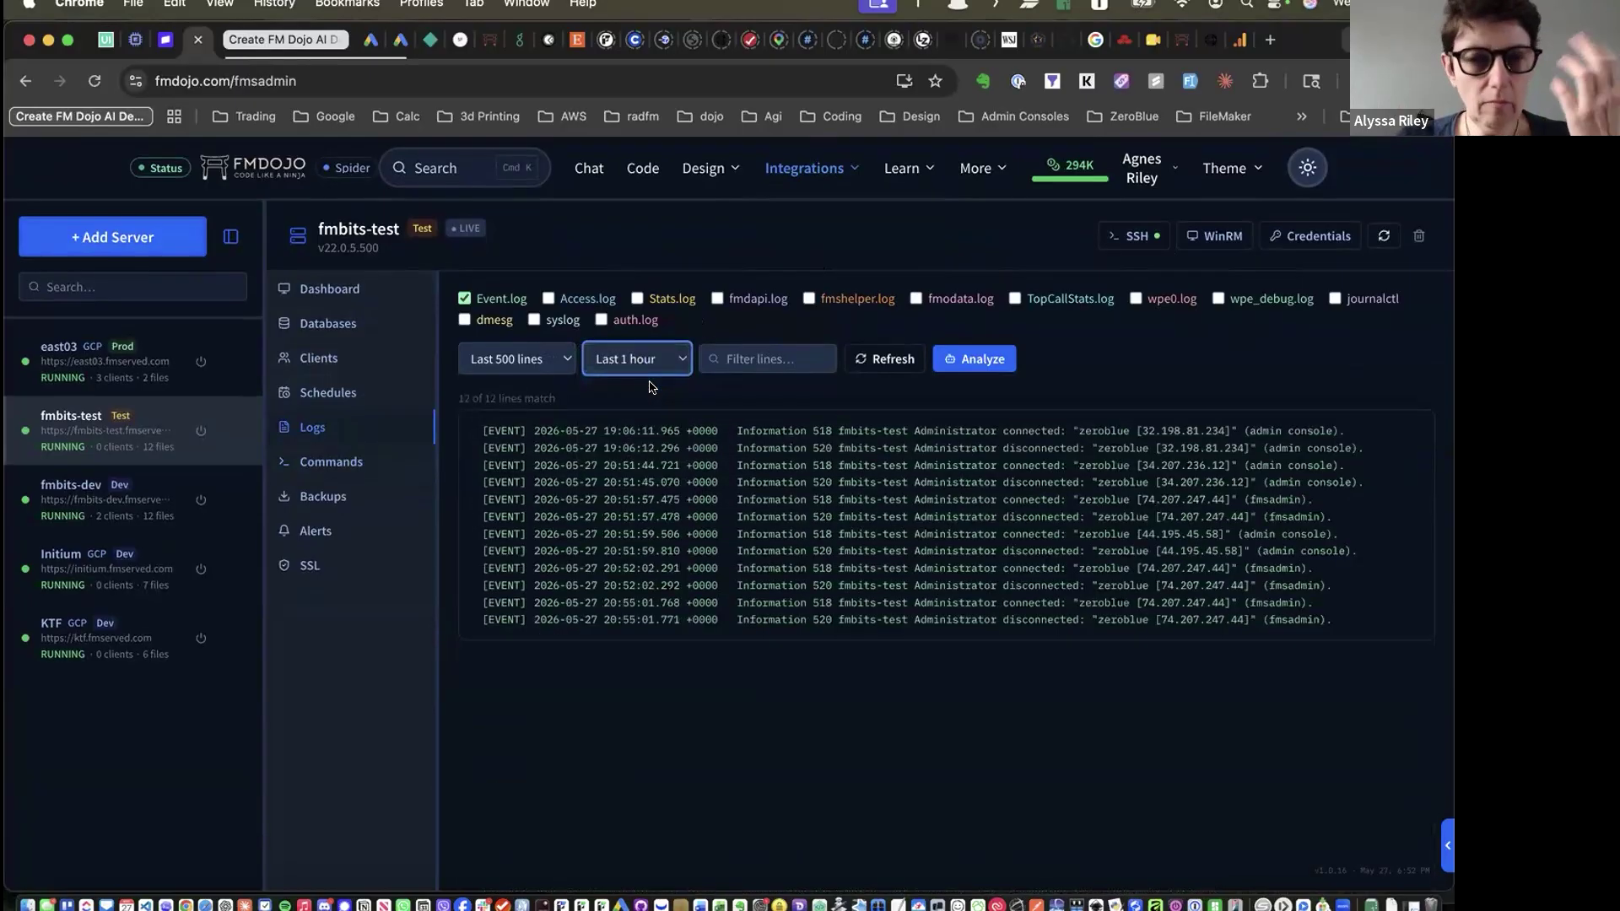
{"action": "left_click", "coordinate": [751, 356]}
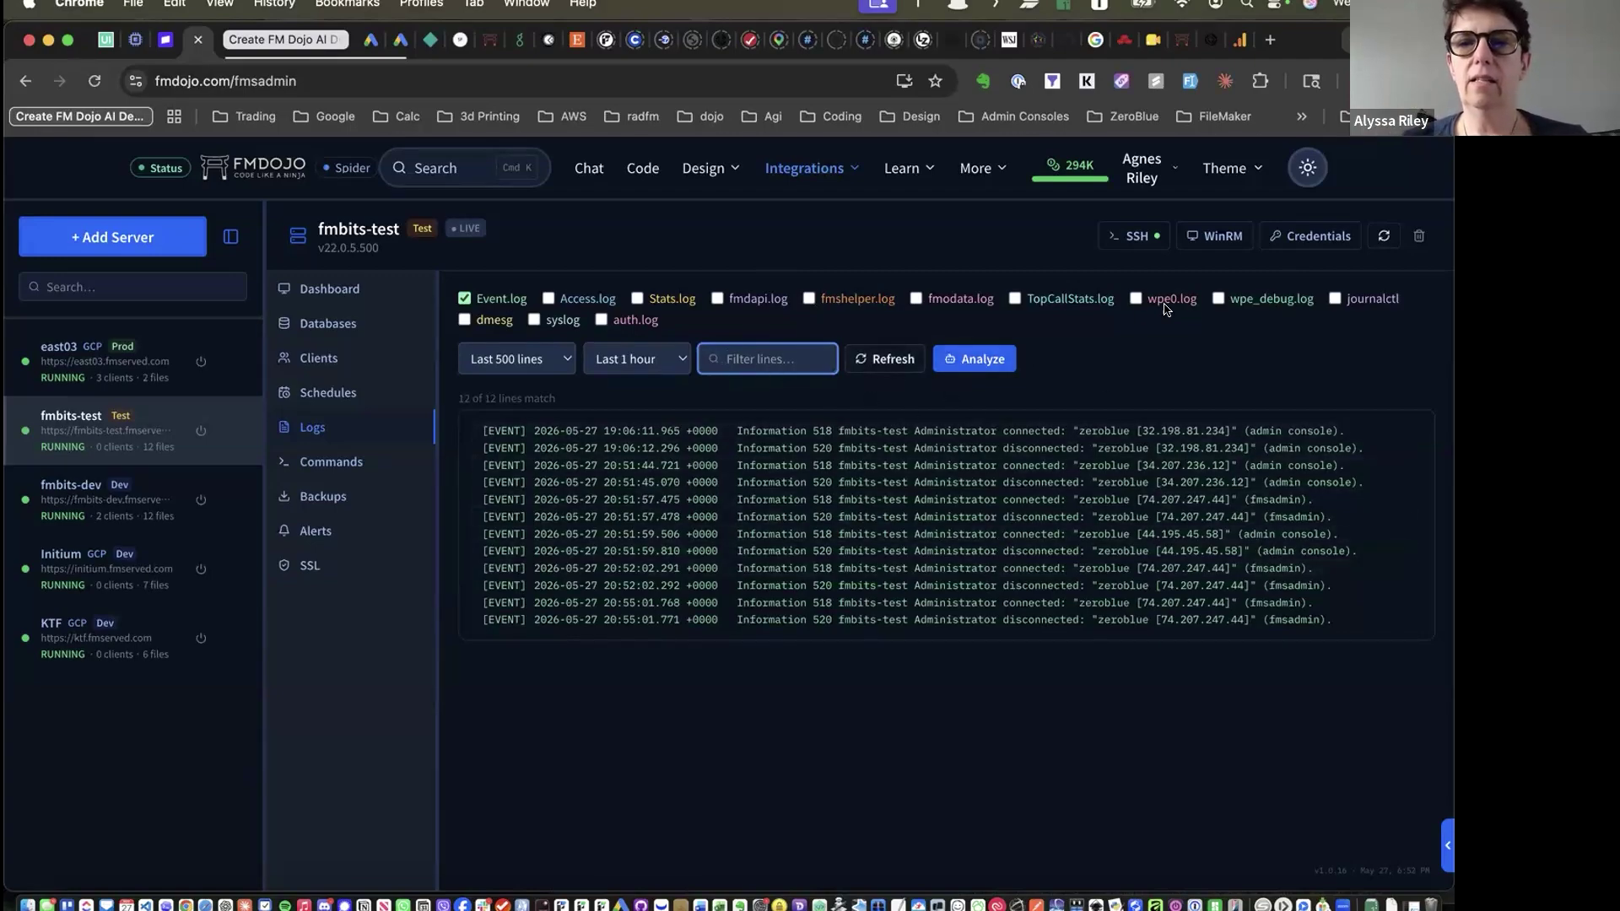
{"action": "left_click", "coordinate": [1218, 299]}
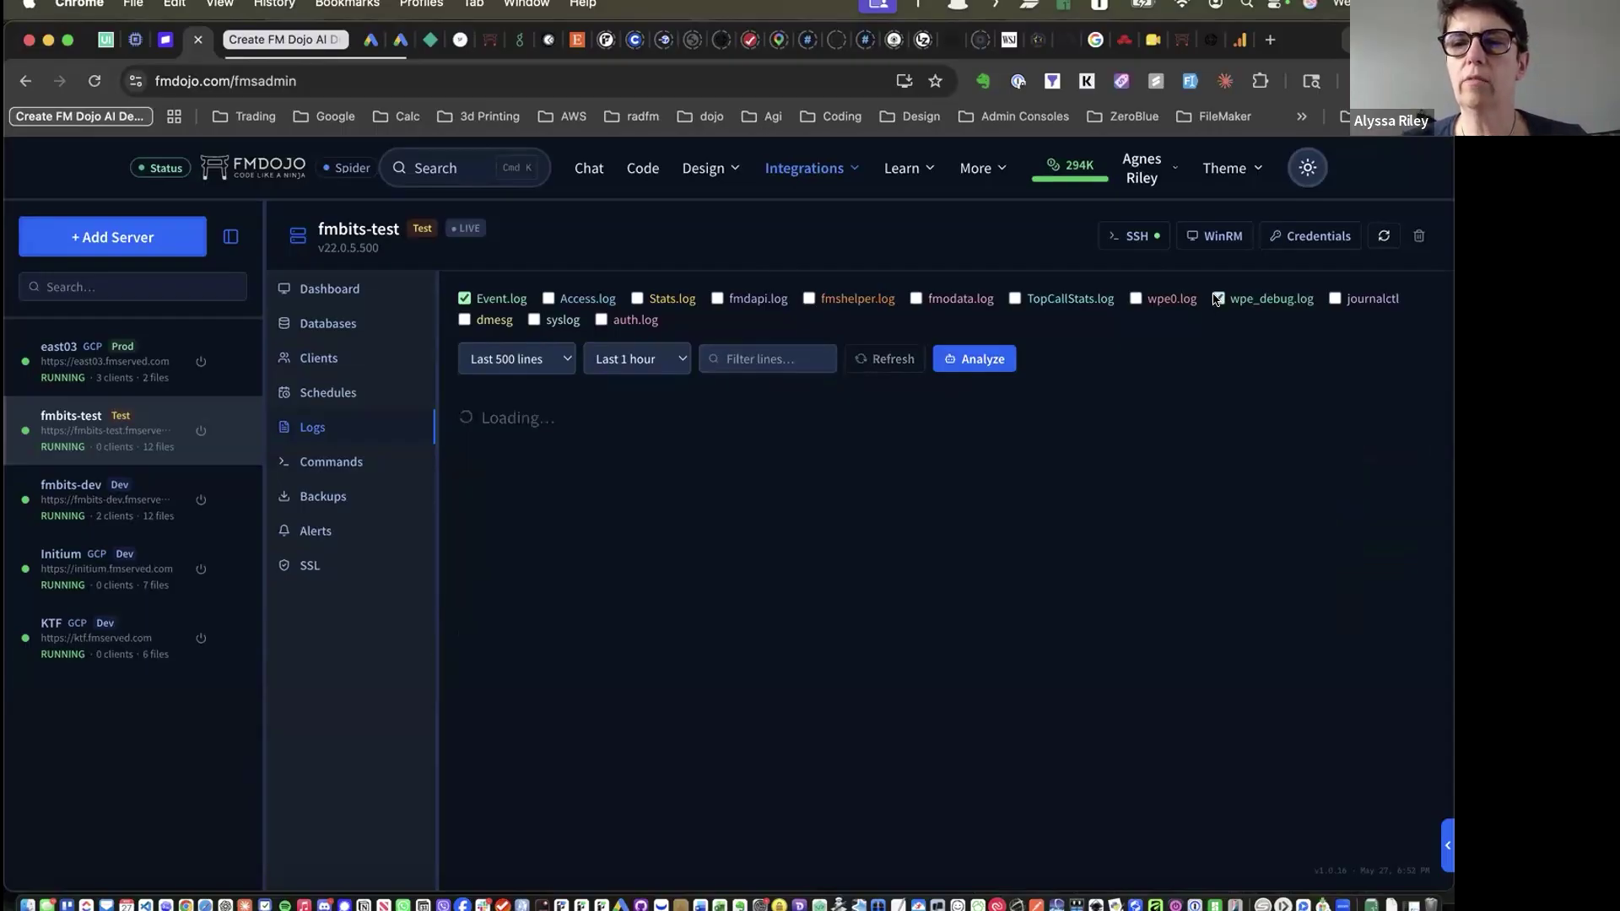
{"action": "left_click", "coordinate": [1335, 300]}
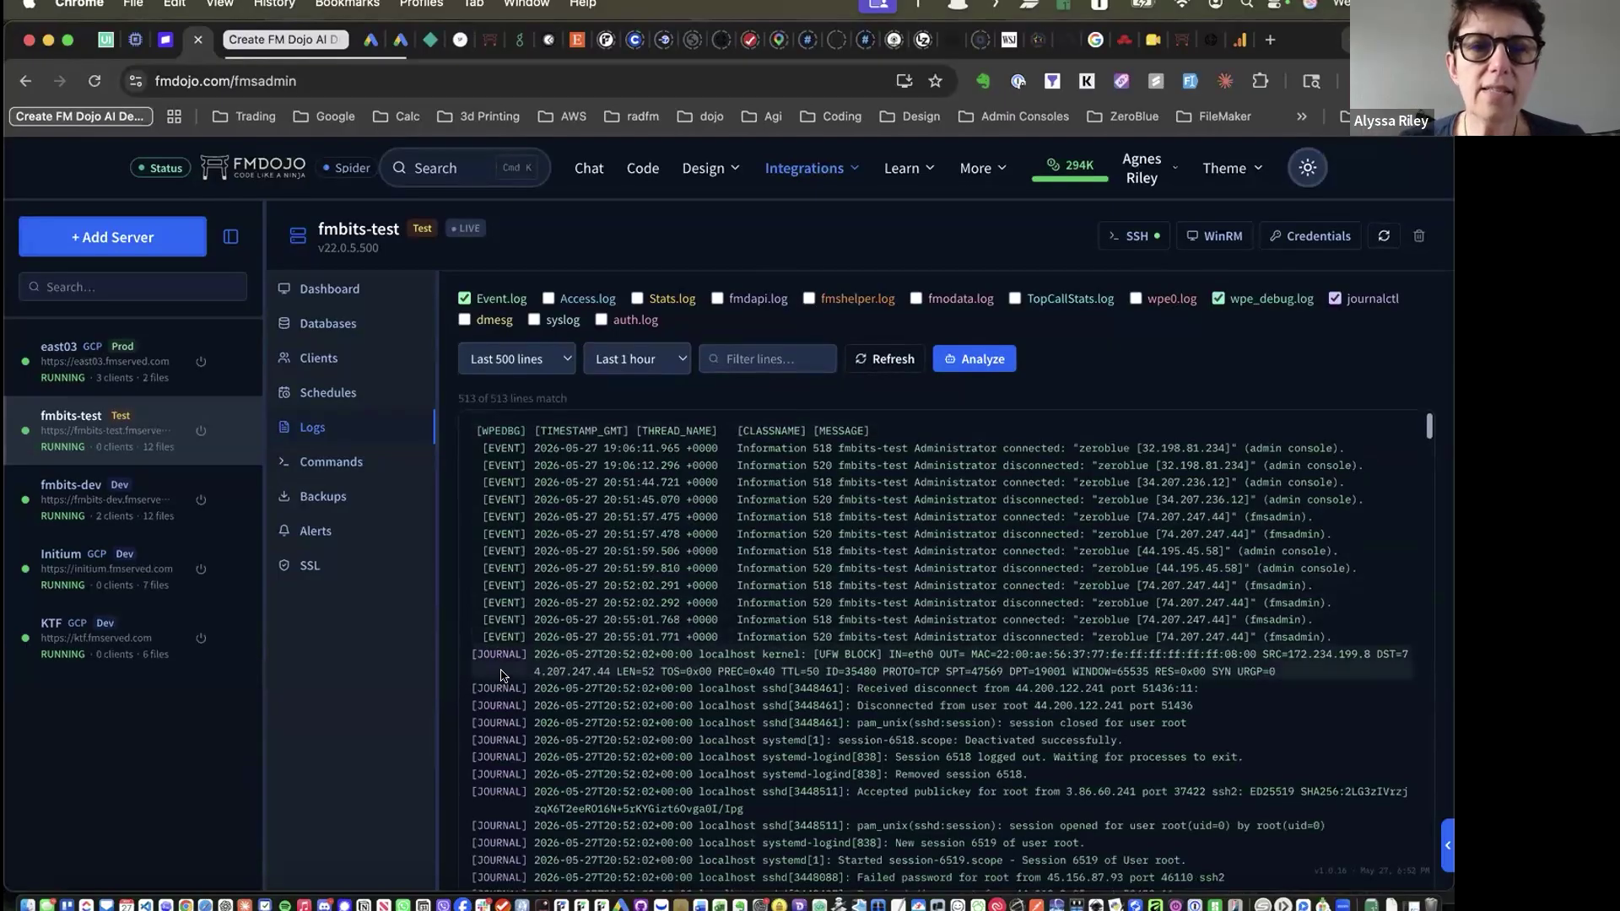
{"action": "scroll", "coordinate": [502, 675], "scroll_direction": "down", "scroll_amount": 20}
{"action": "scroll", "coordinate": [501, 675], "scroll_direction": "down", "scroll_amount": 15}
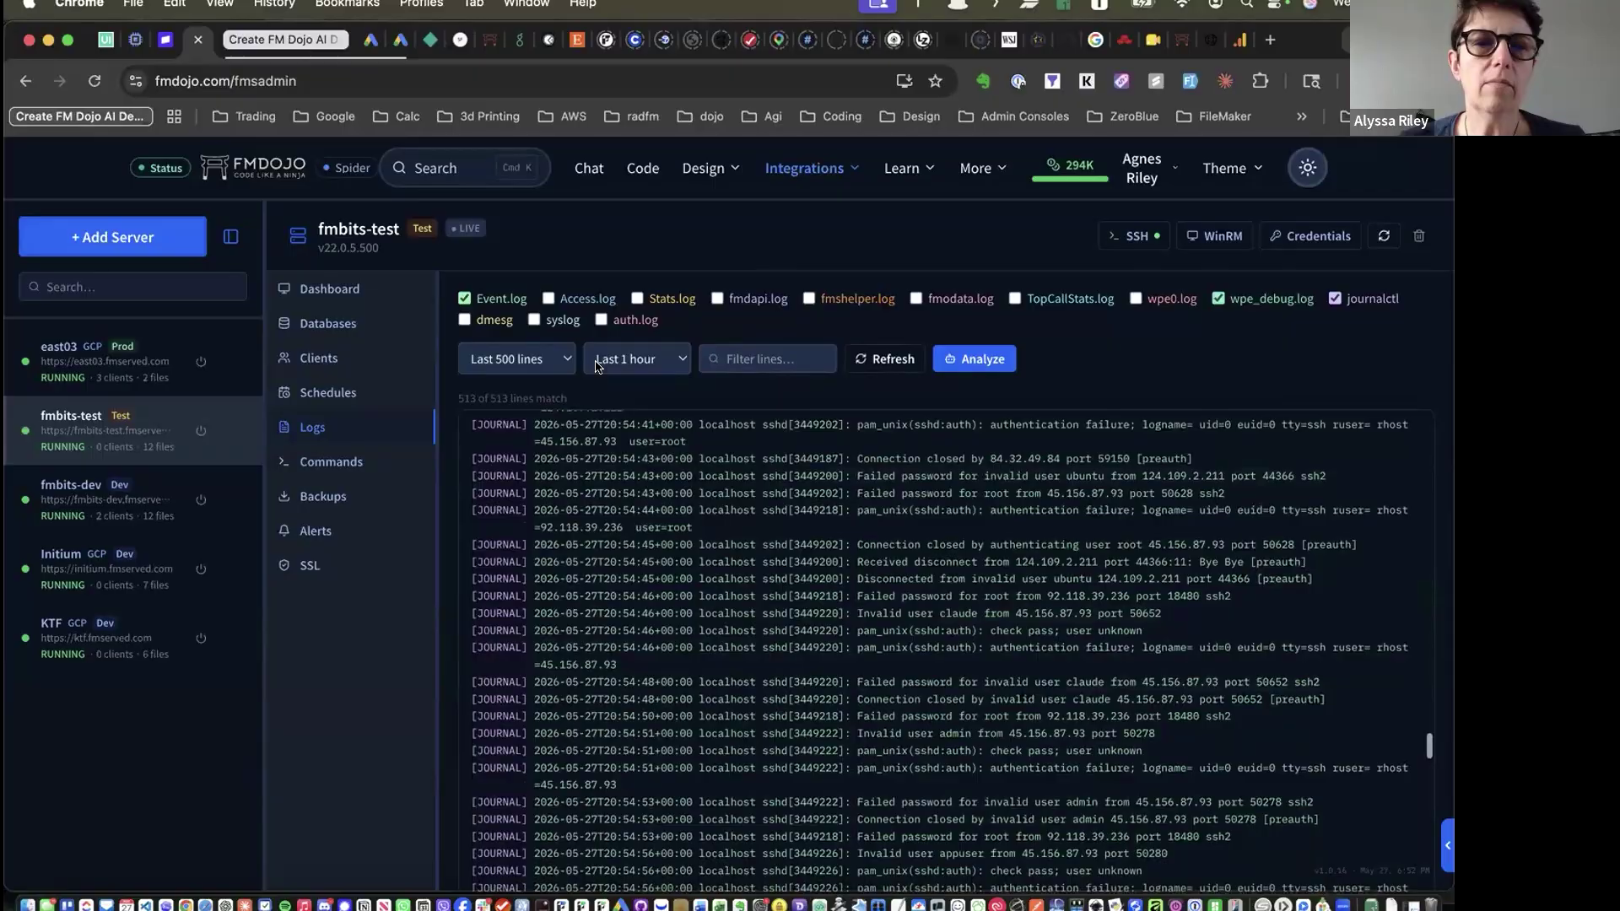
Show only the last 100 log lines and open the AI Log Analysis dialog
{"action": "left_click", "coordinate": [544, 361]}
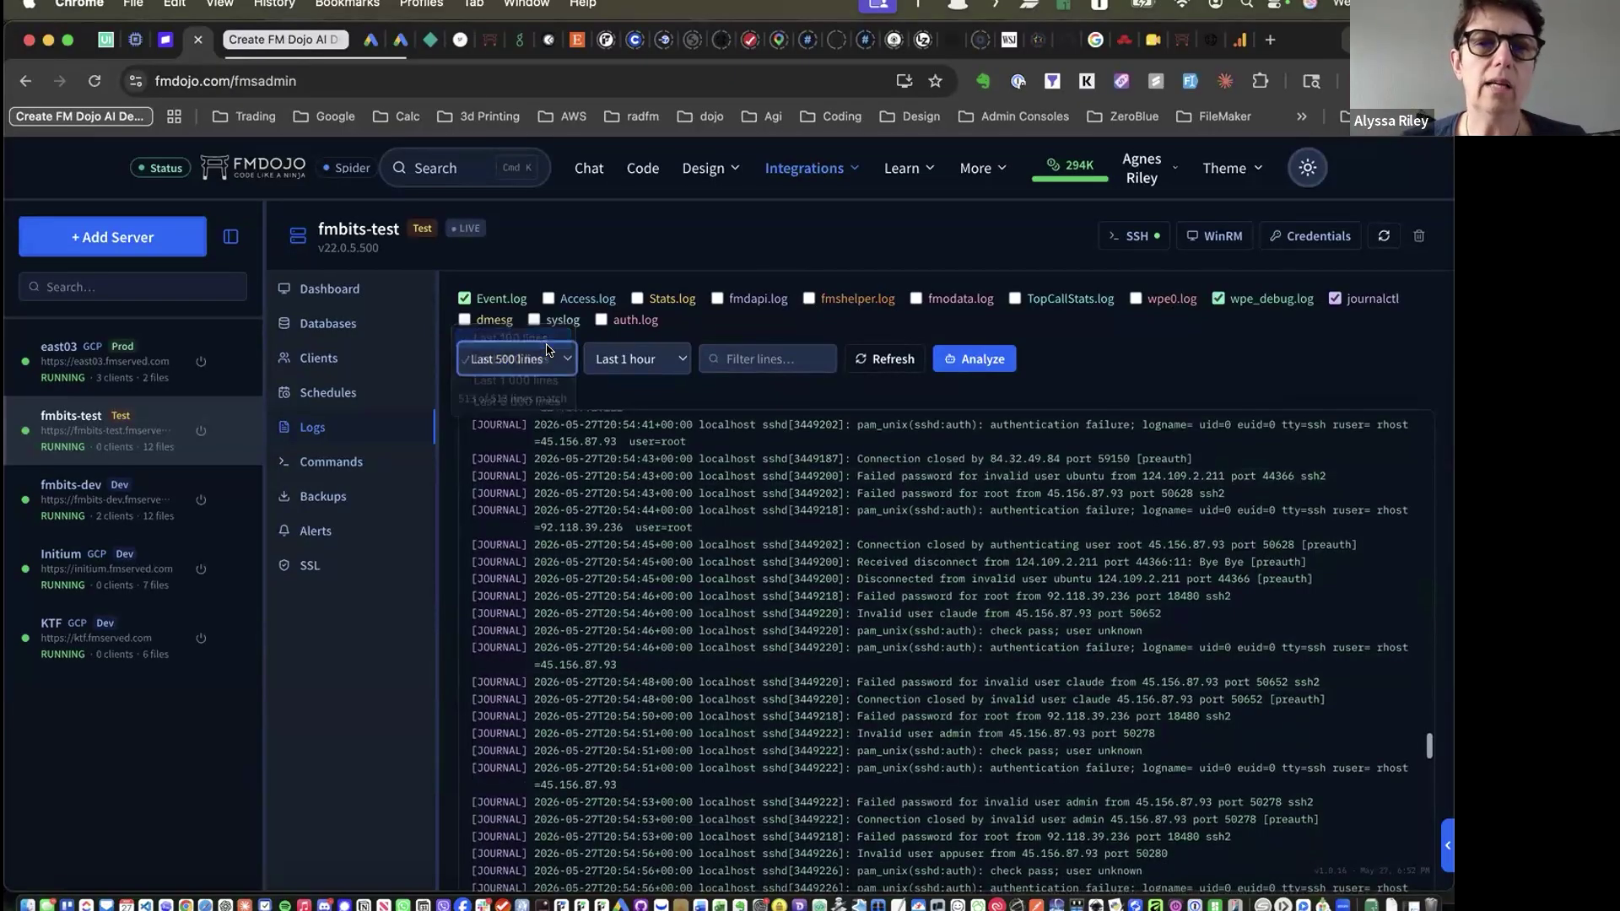
{"action": "left_click", "coordinate": [547, 342]}
{"action": "left_click", "coordinate": [793, 356]}
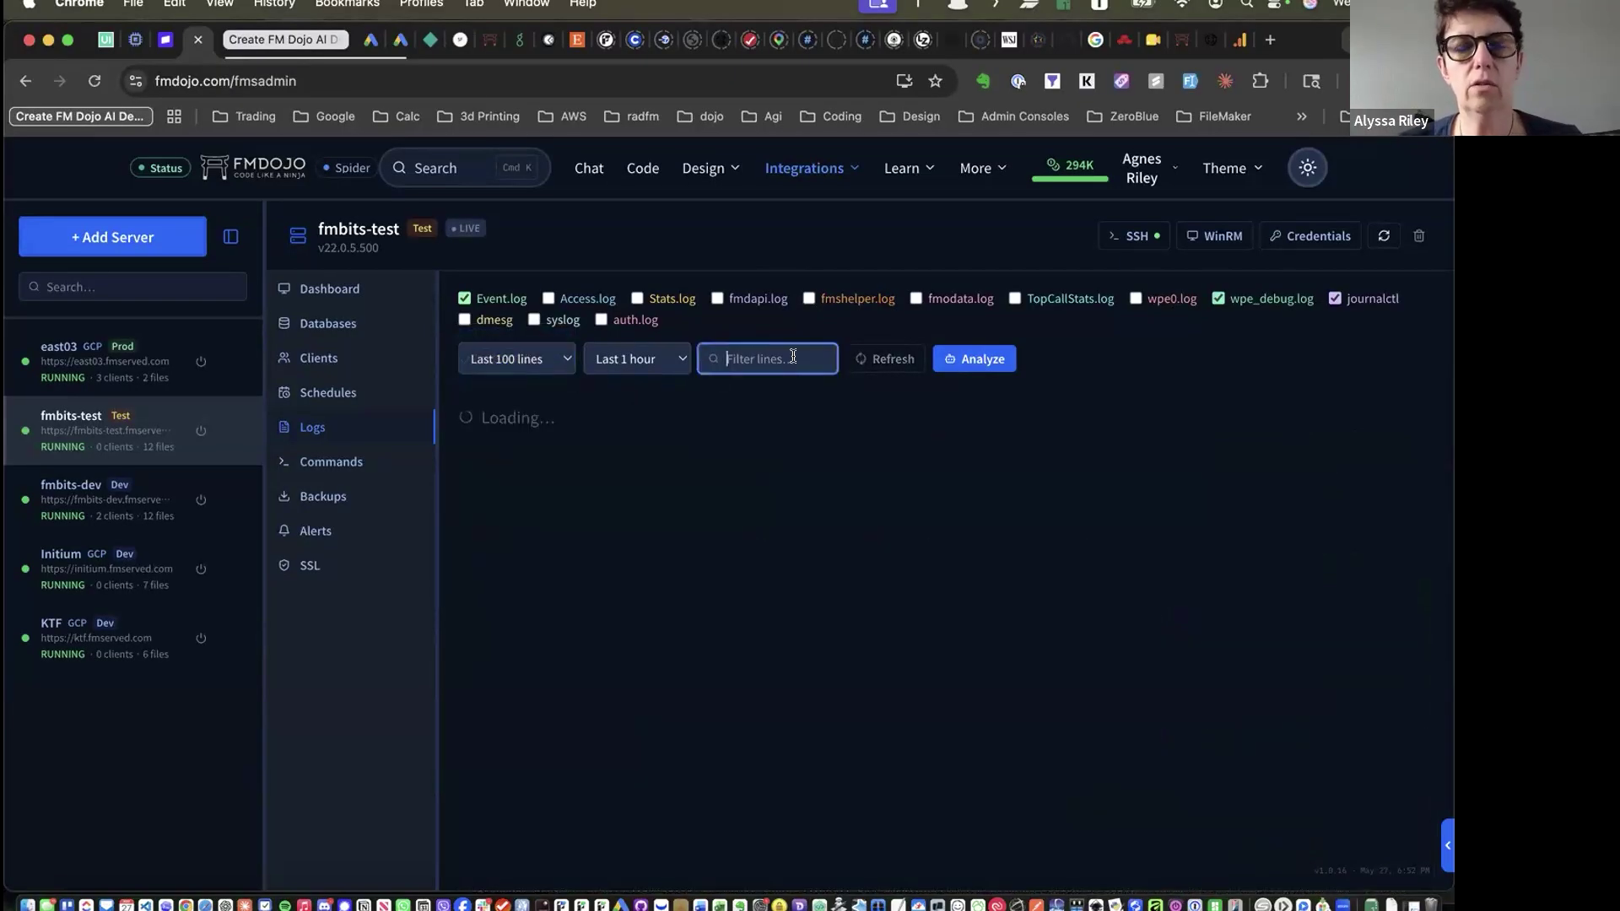
{"action": "scroll", "coordinate": [881, 648], "scroll_direction": "down", "scroll_amount": 15}
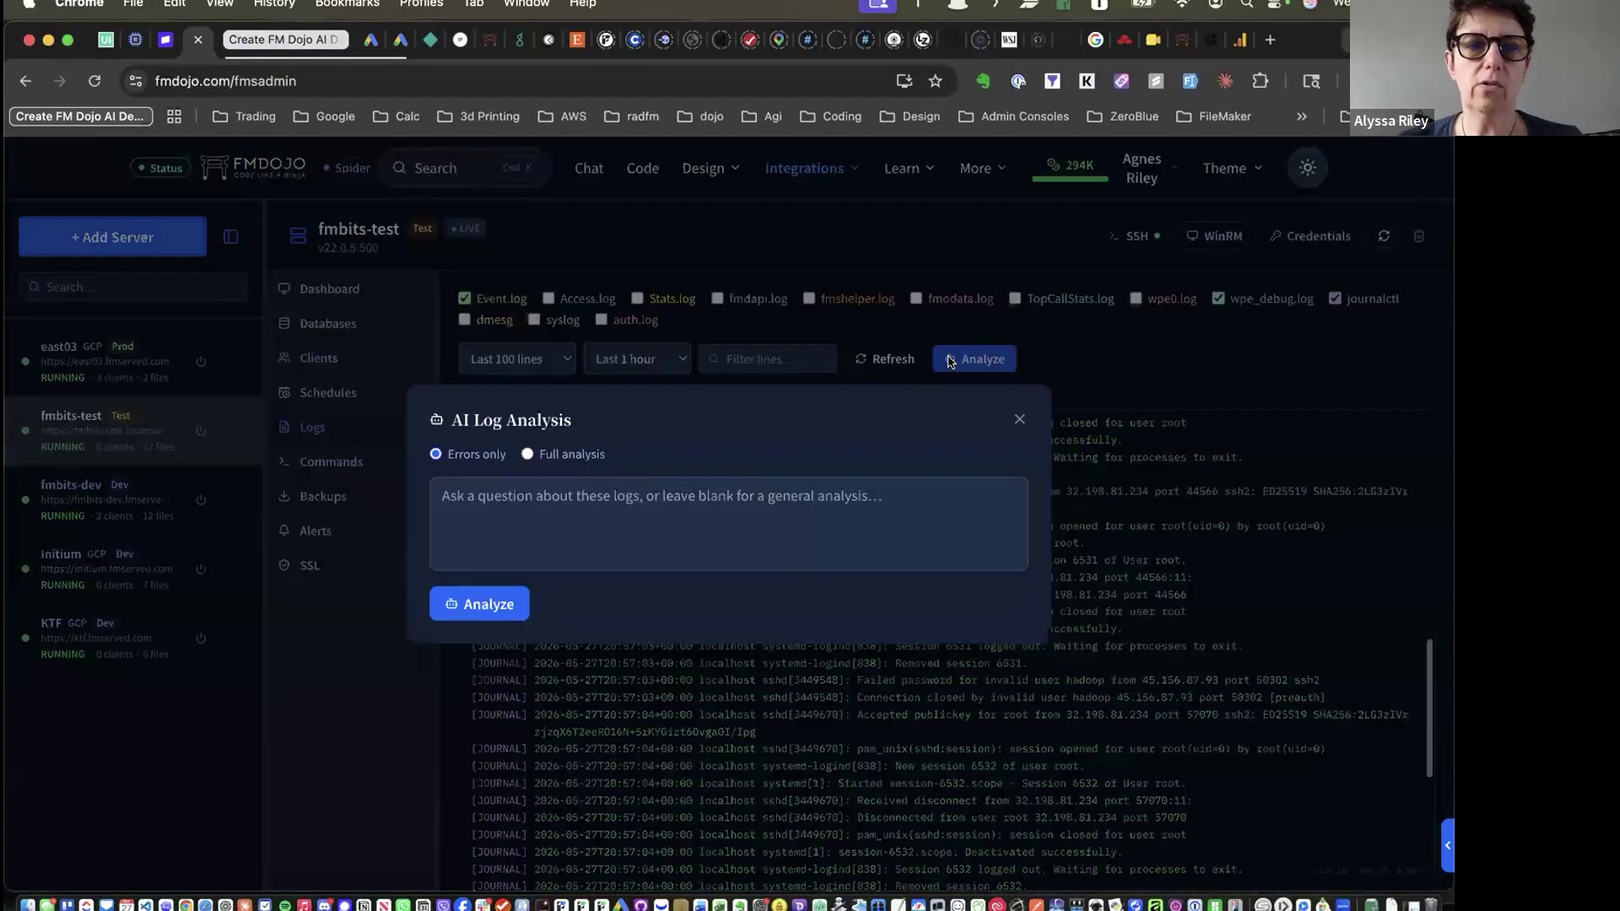
{"action": "left_click", "coordinate": [971, 359]}
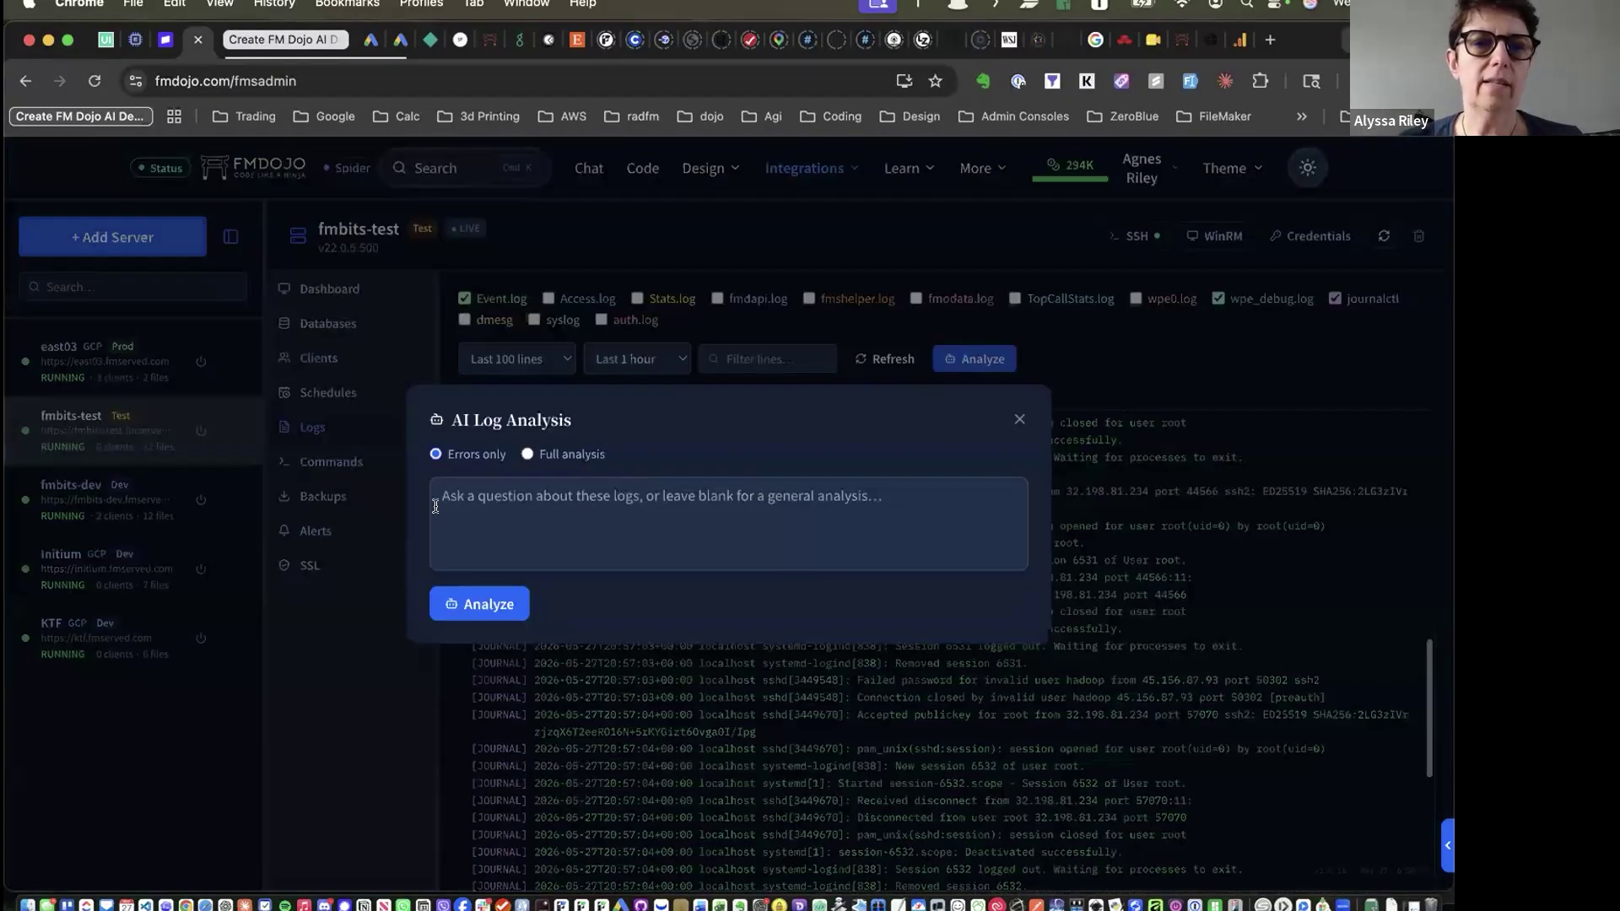
Close the AI Log Analysis without asking anything and show the fmbits-test SSL page
{"action": "left_click", "coordinate": [505, 510]}
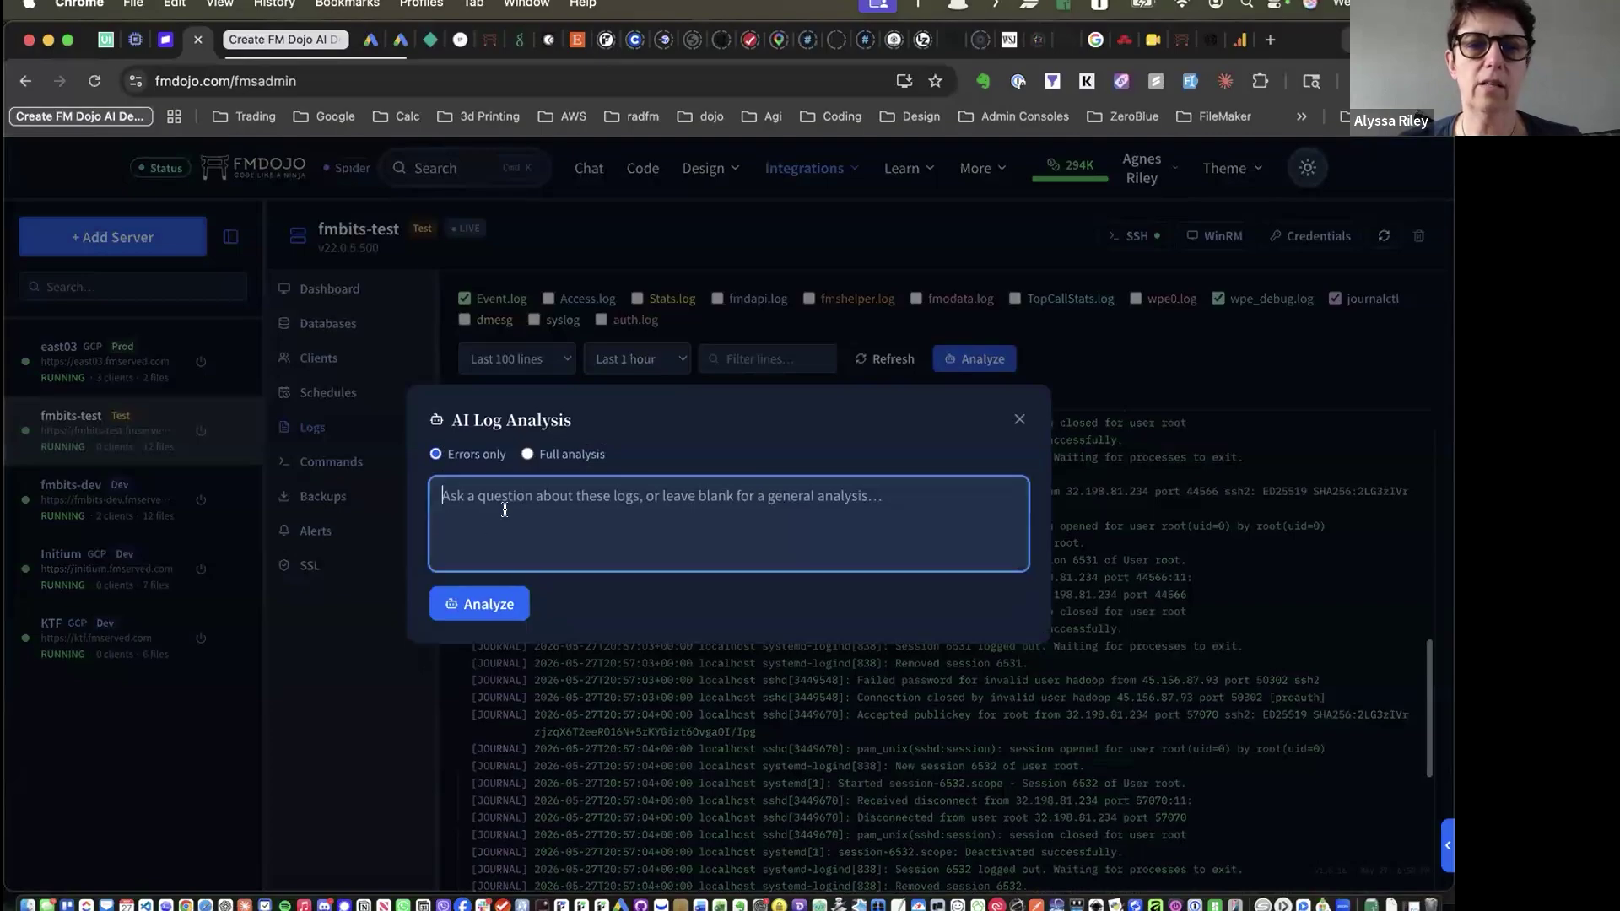
{"action": "left_click", "coordinate": [1019, 419]}
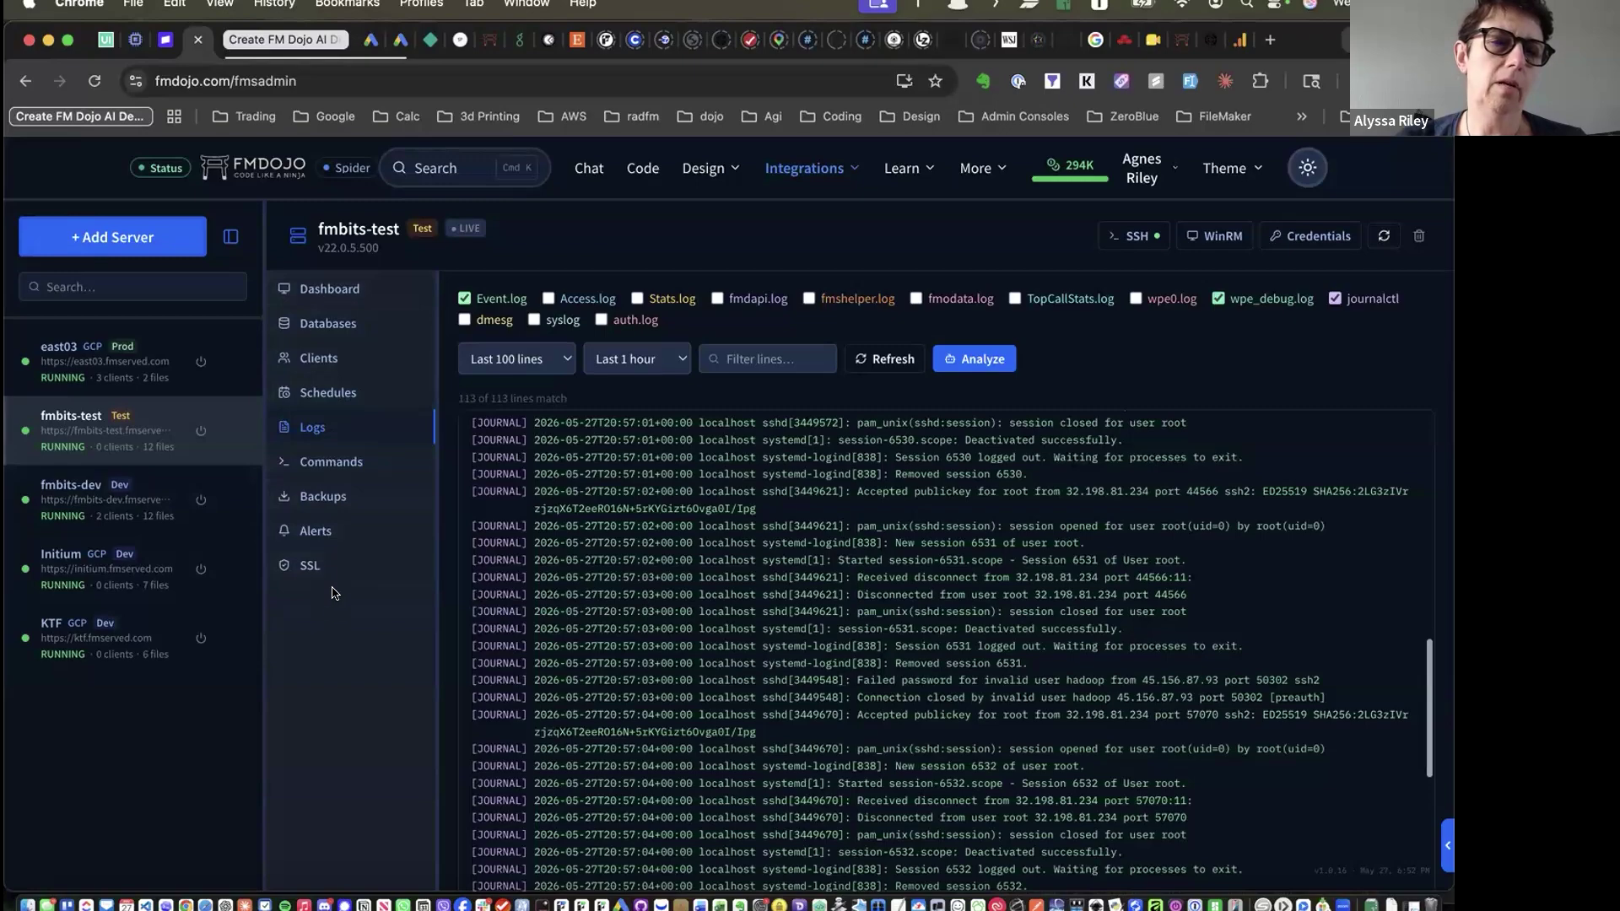
{"action": "left_click", "coordinate": [327, 571]}
Look over the SSL options keeping Cloudflare as DNS provider, then open Update Admin Credentials
{"action": "scroll", "coordinate": [686, 344], "scroll_direction": "down", "scroll_amount": 8}
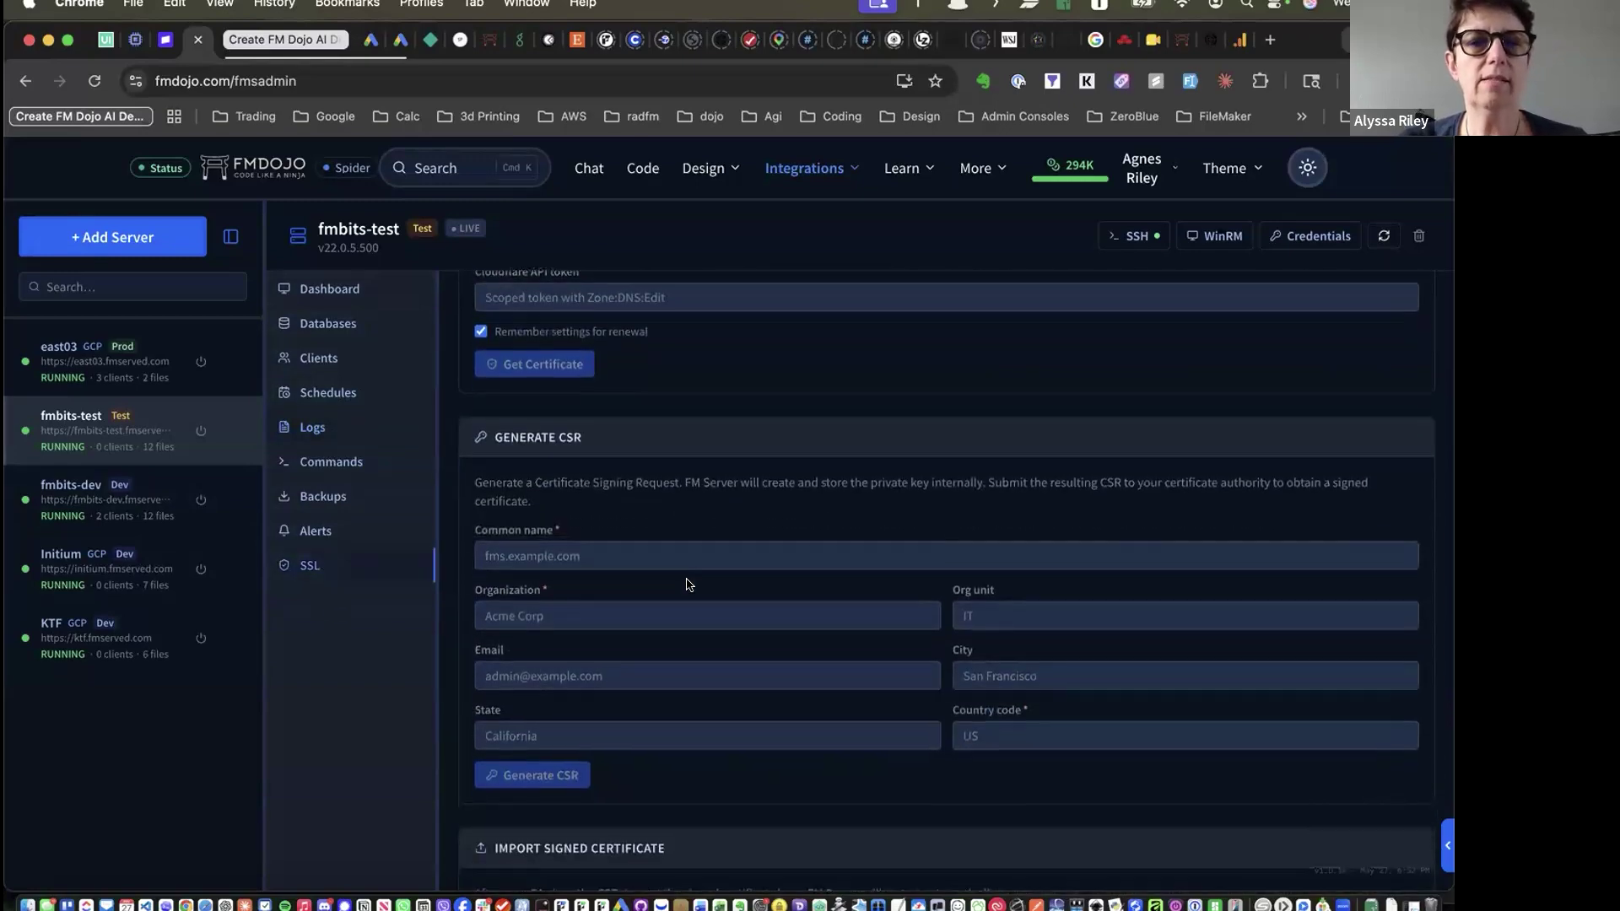
{"action": "scroll", "coordinate": [616, 364], "scroll_direction": "down", "scroll_amount": 5}
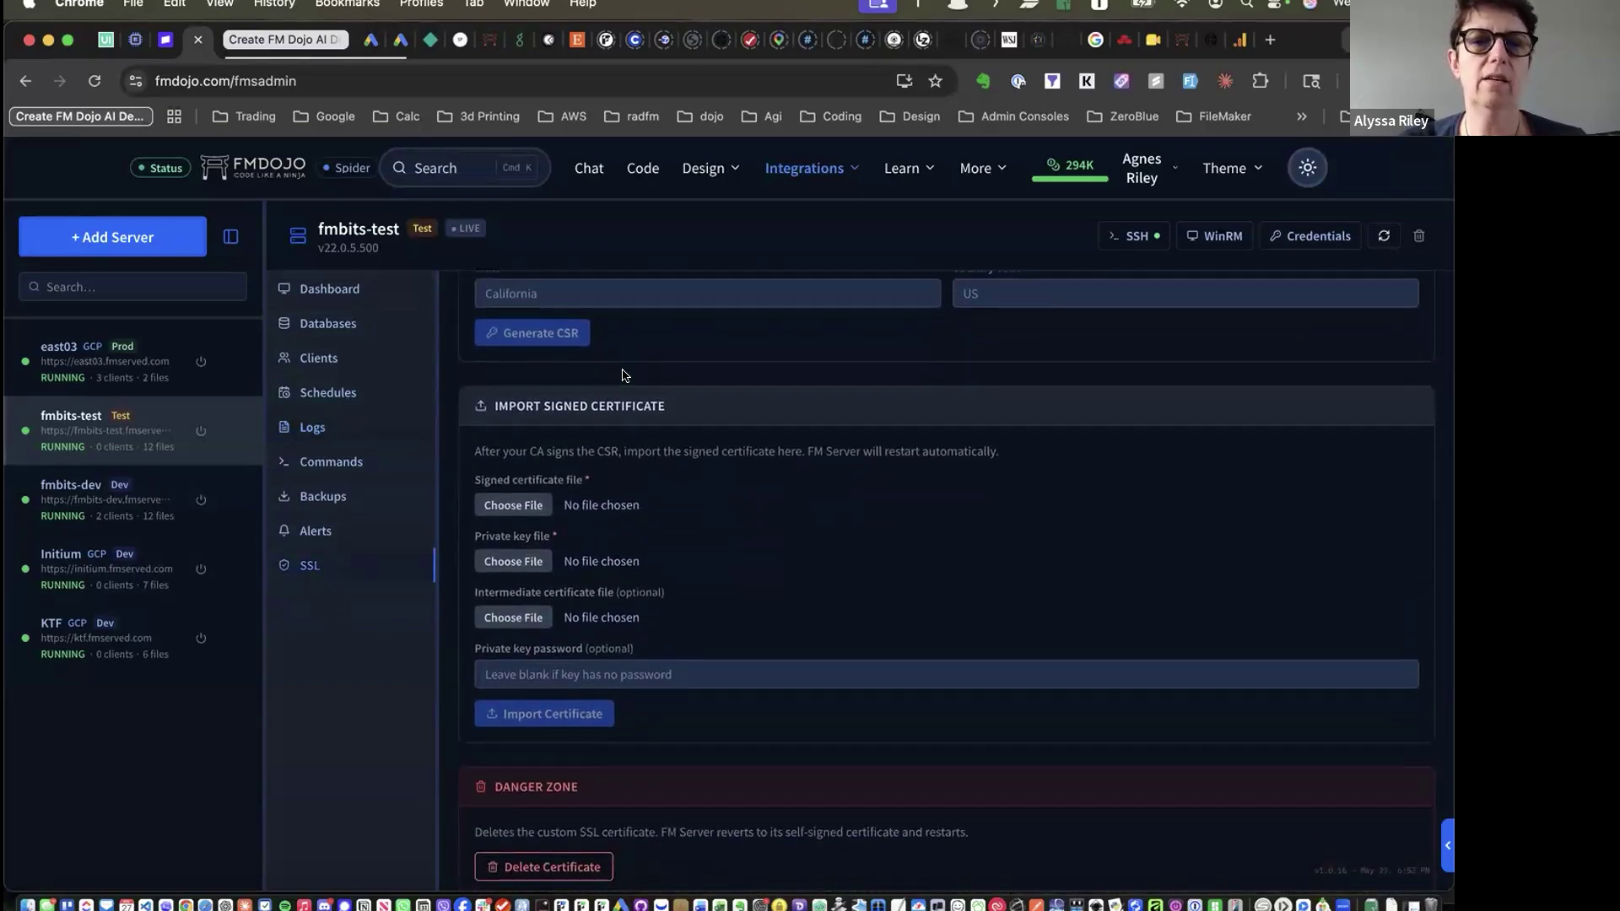
{"action": "scroll", "coordinate": [717, 452], "scroll_direction": "up", "scroll_amount": 8}
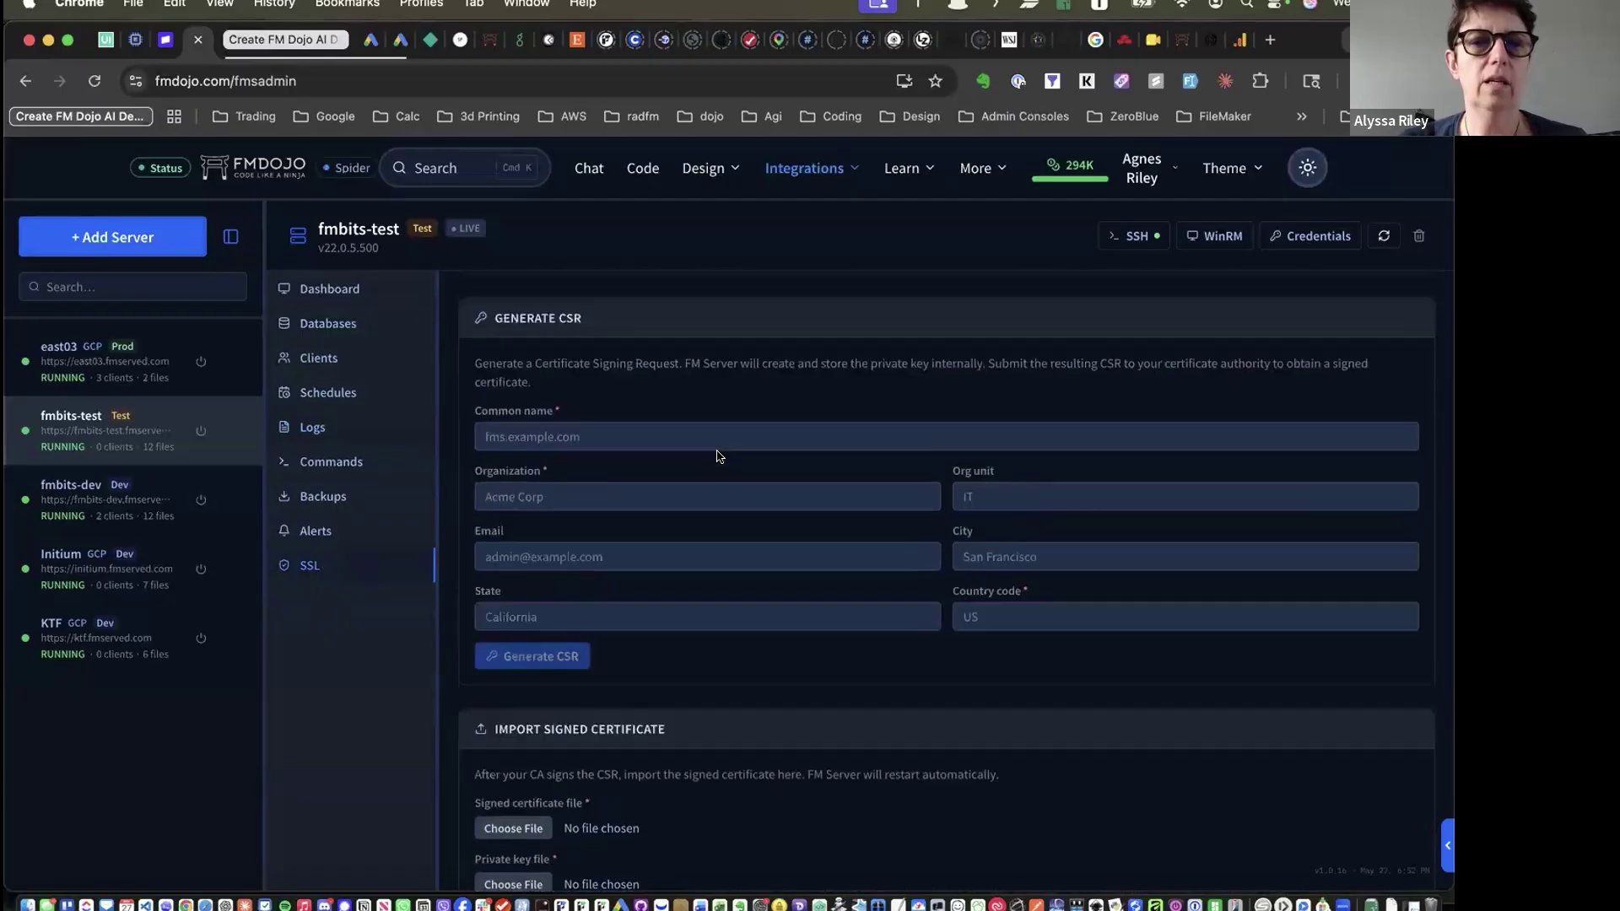
{"action": "scroll", "coordinate": [718, 456], "scroll_direction": "up", "scroll_amount": 5}
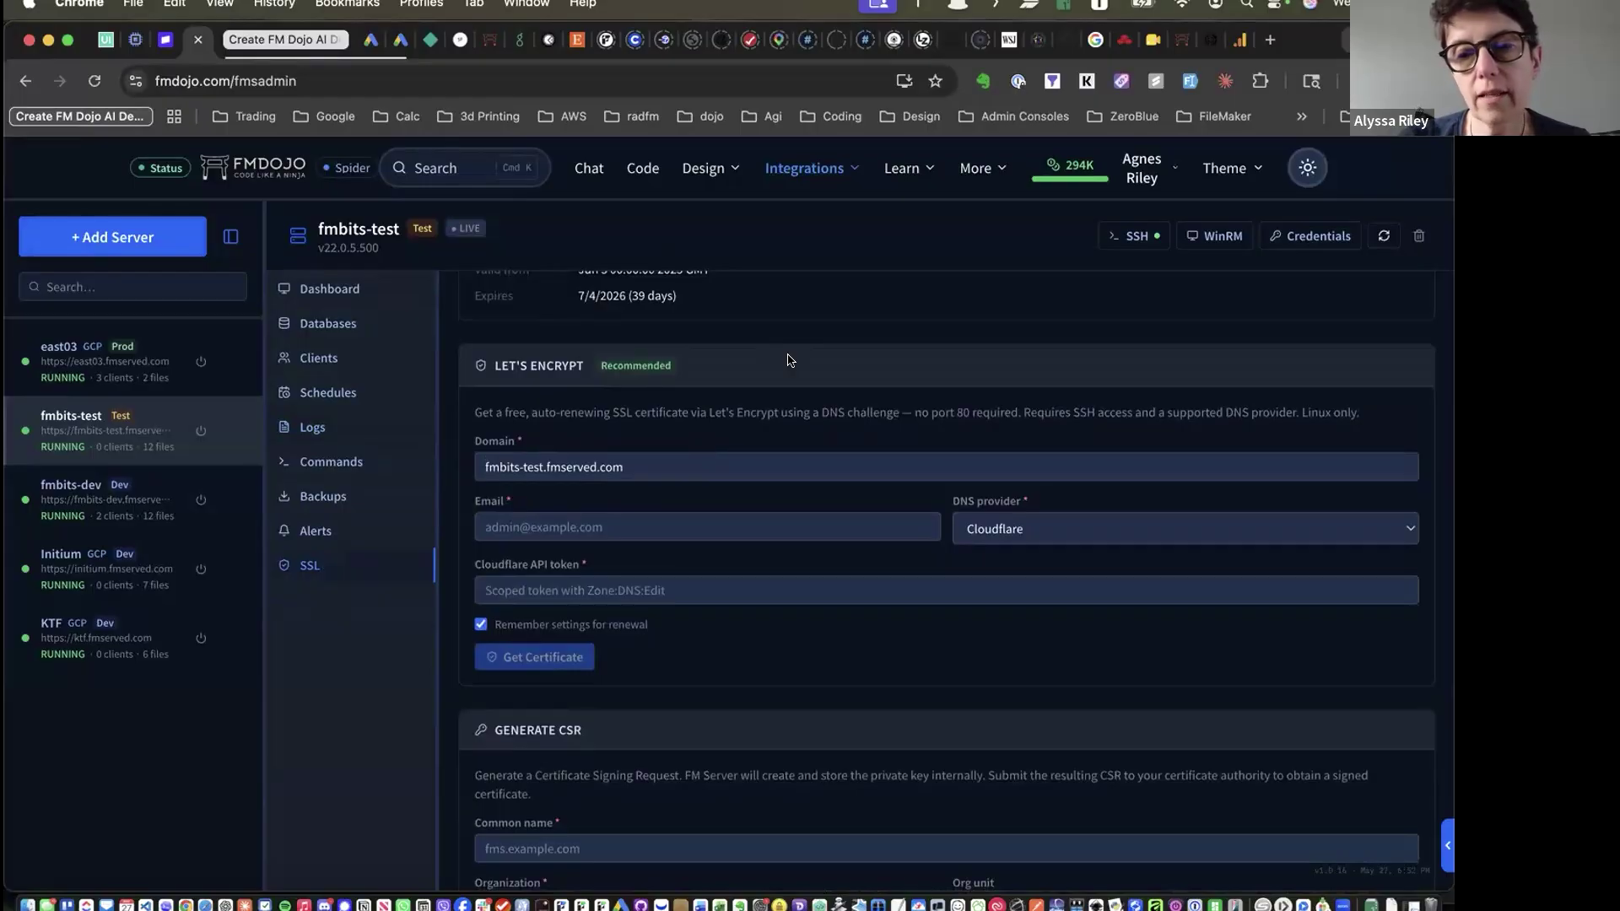
{"action": "left_click", "coordinate": [1031, 528]}
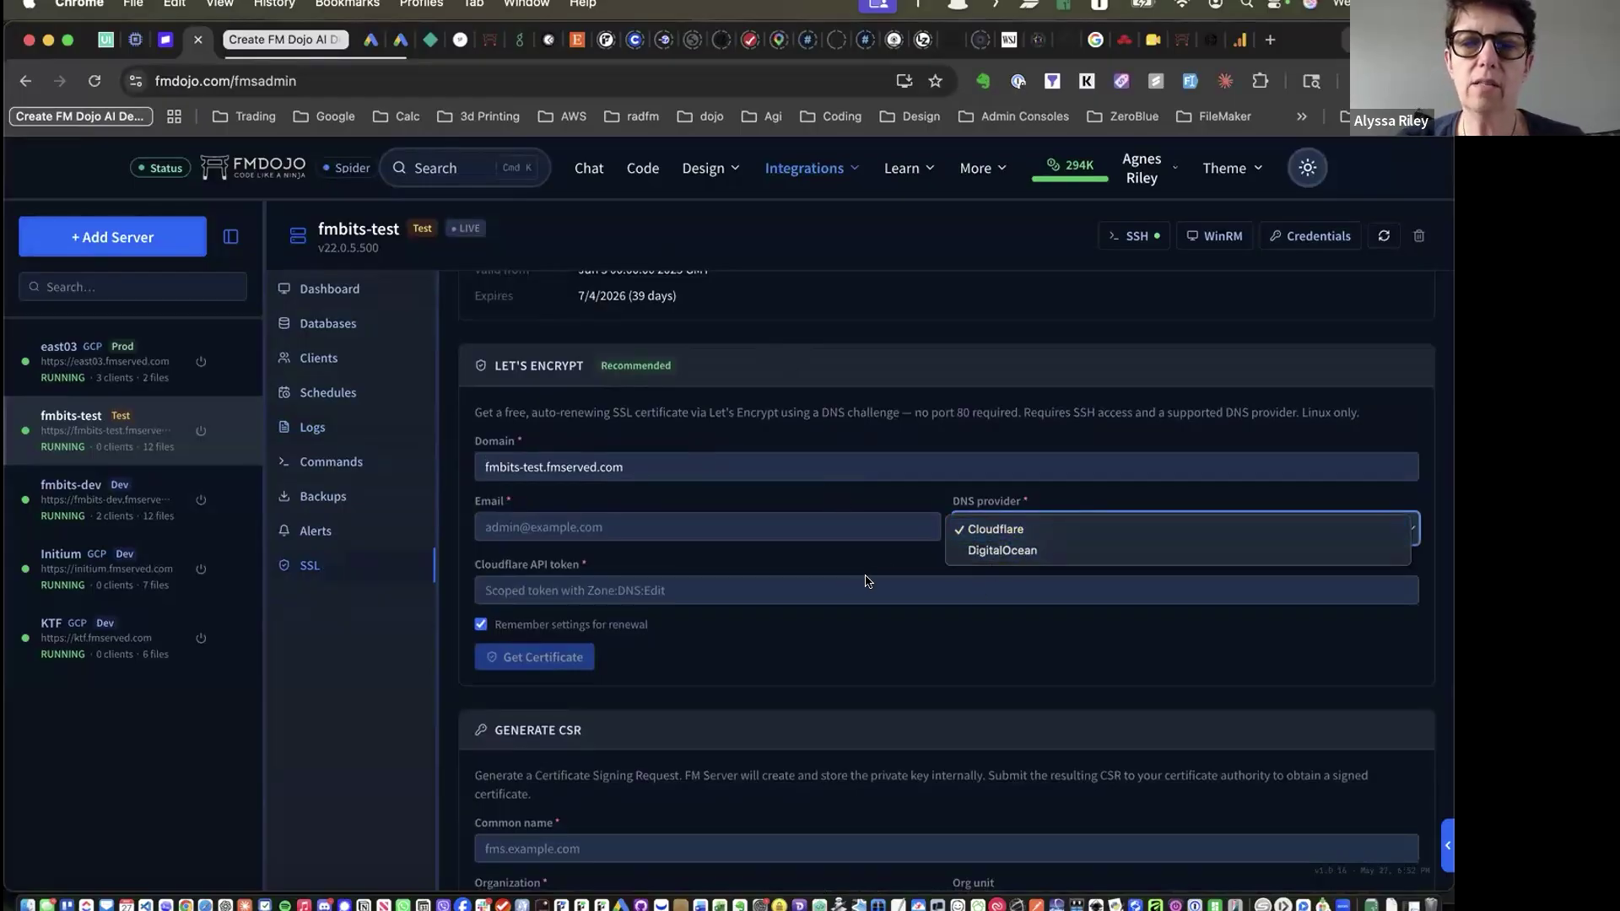
{"action": "key", "text": "Escape"}
{"action": "scroll", "coordinate": [866, 582], "scroll_direction": "up", "scroll_amount": 3}
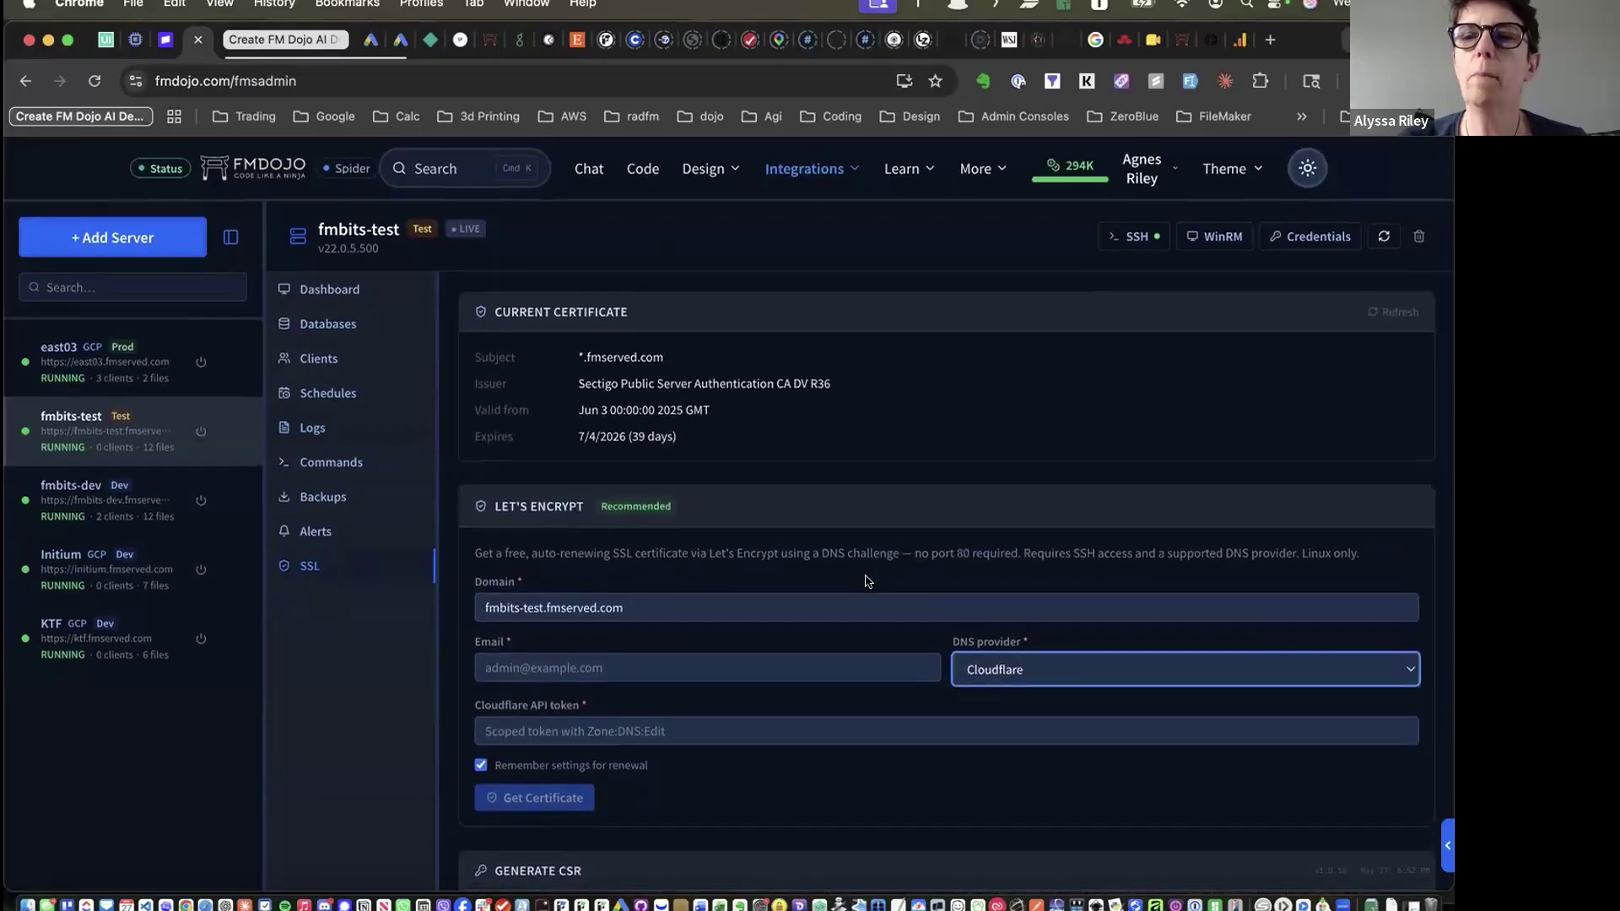
{"action": "left_click", "coordinate": [1306, 239]}
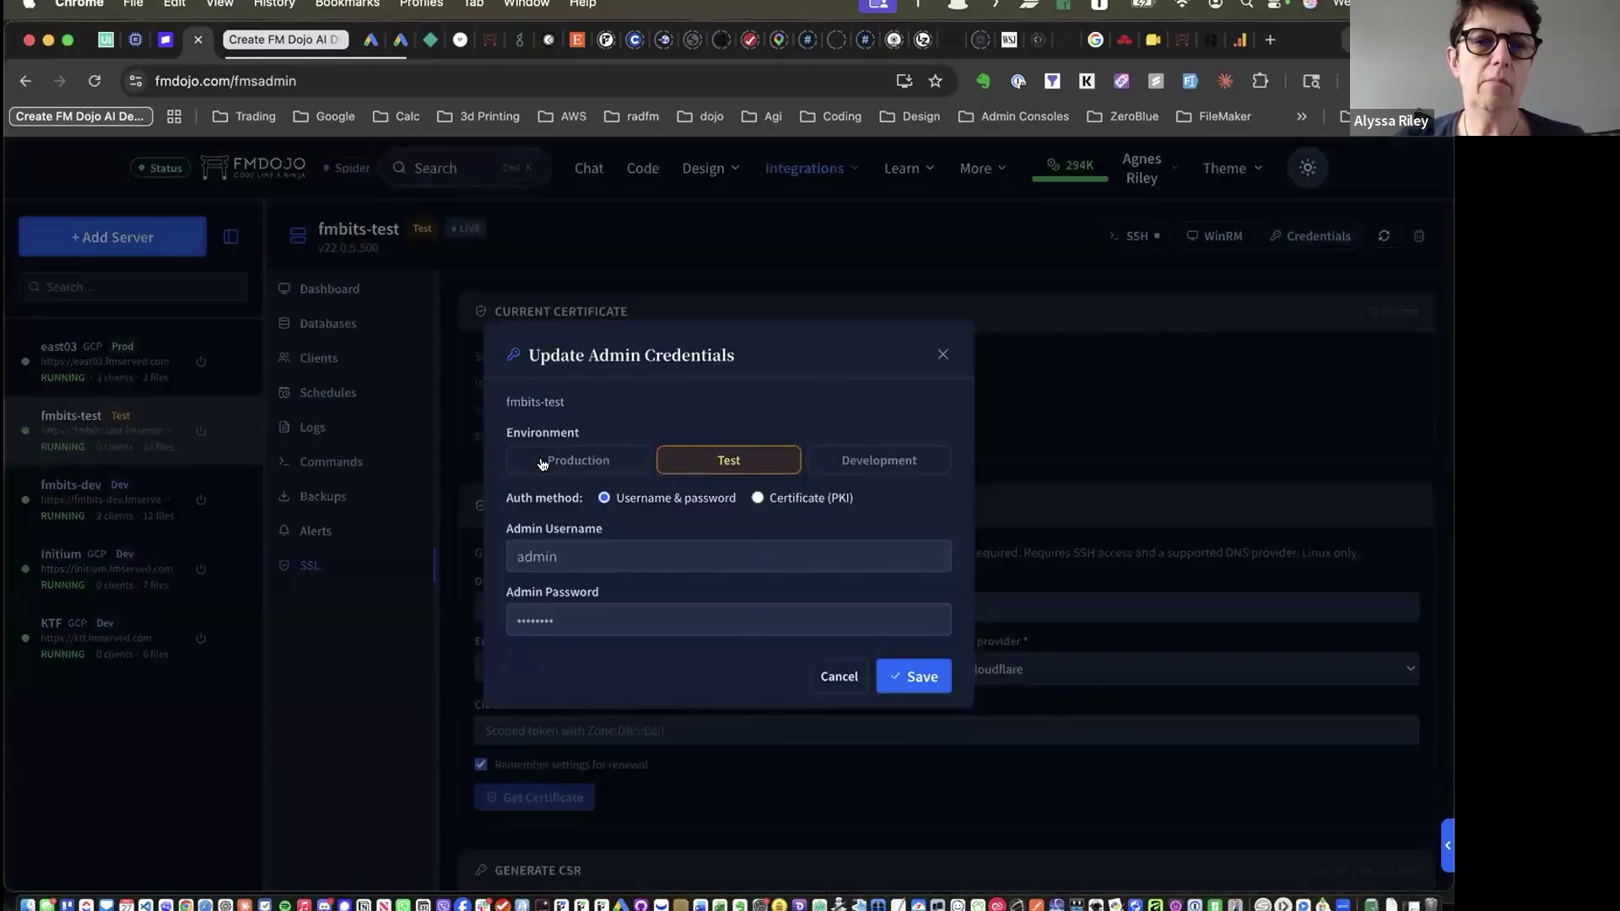
Mark fmbits-test as a Production server using Certificate (PKI) authentication and close the credentials dialog
{"action": "left_click", "coordinate": [578, 461]}
{"action": "left_click", "coordinate": [684, 459]}
{"action": "left_click", "coordinate": [869, 464]}
{"action": "left_click", "coordinate": [739, 463]}
{"action": "left_click", "coordinate": [758, 498]}
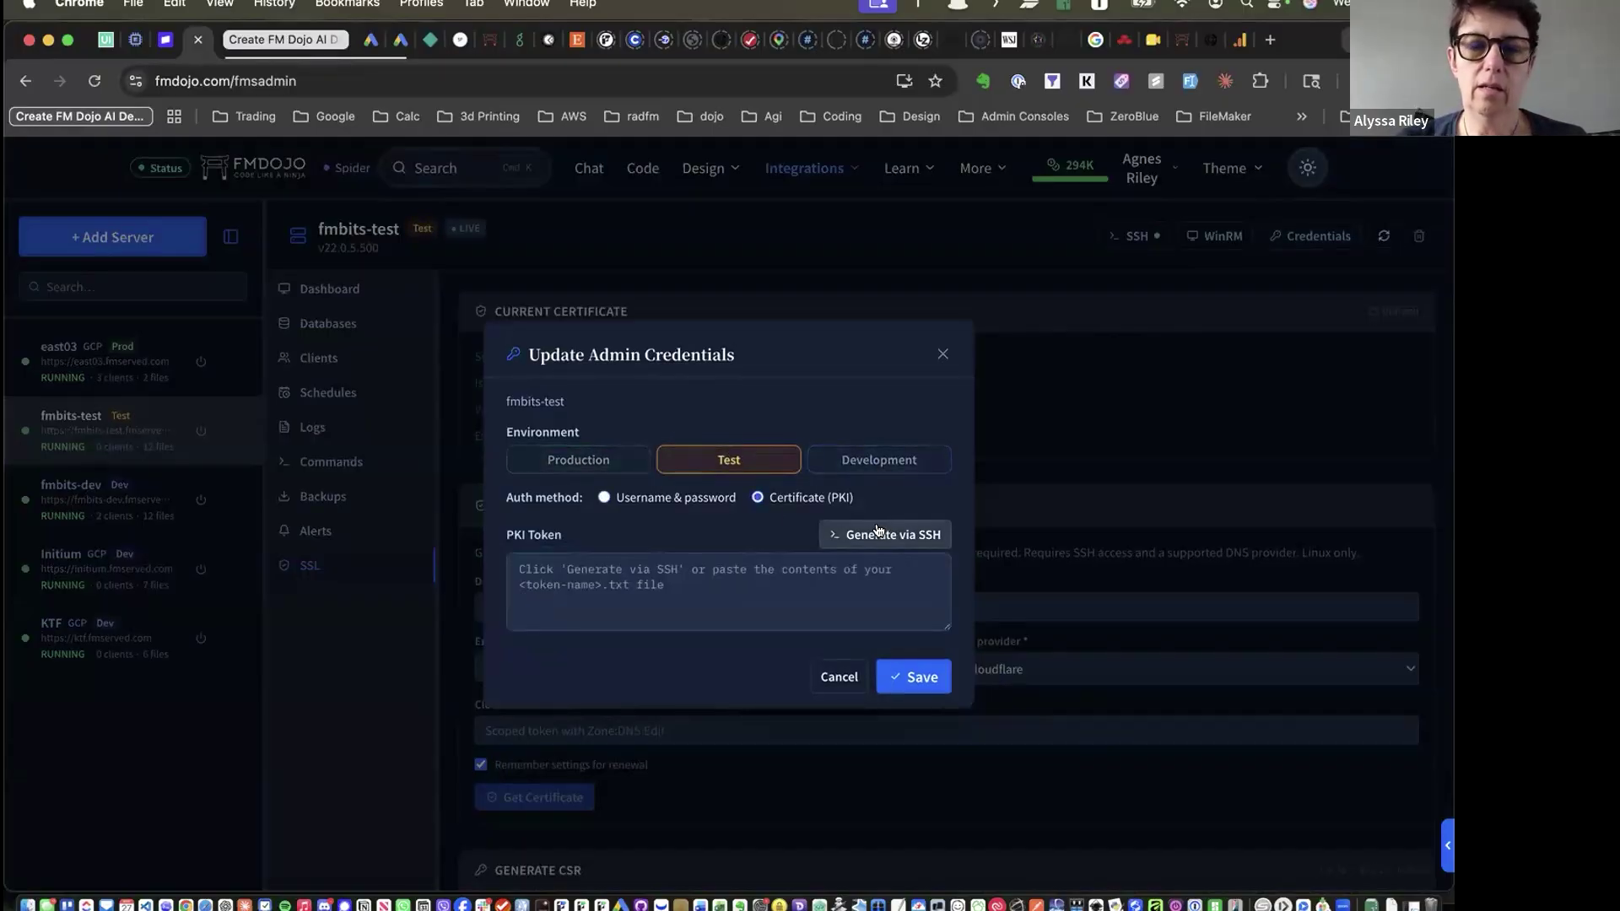
{"action": "left_click", "coordinate": [555, 458]}
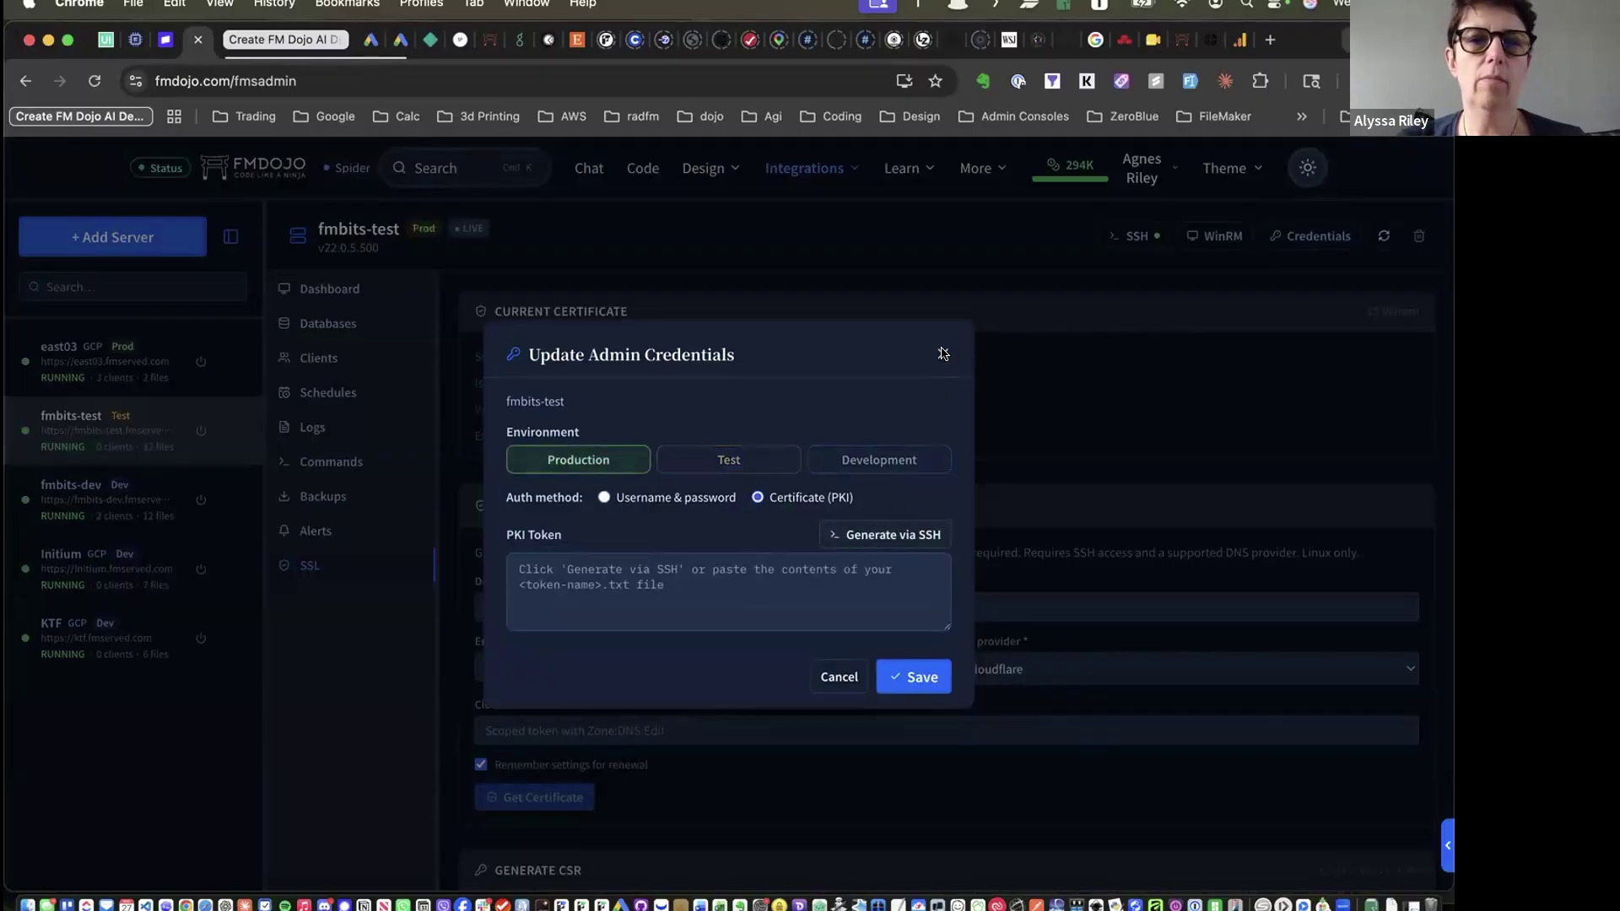
{"action": "left_click", "coordinate": [944, 353]}
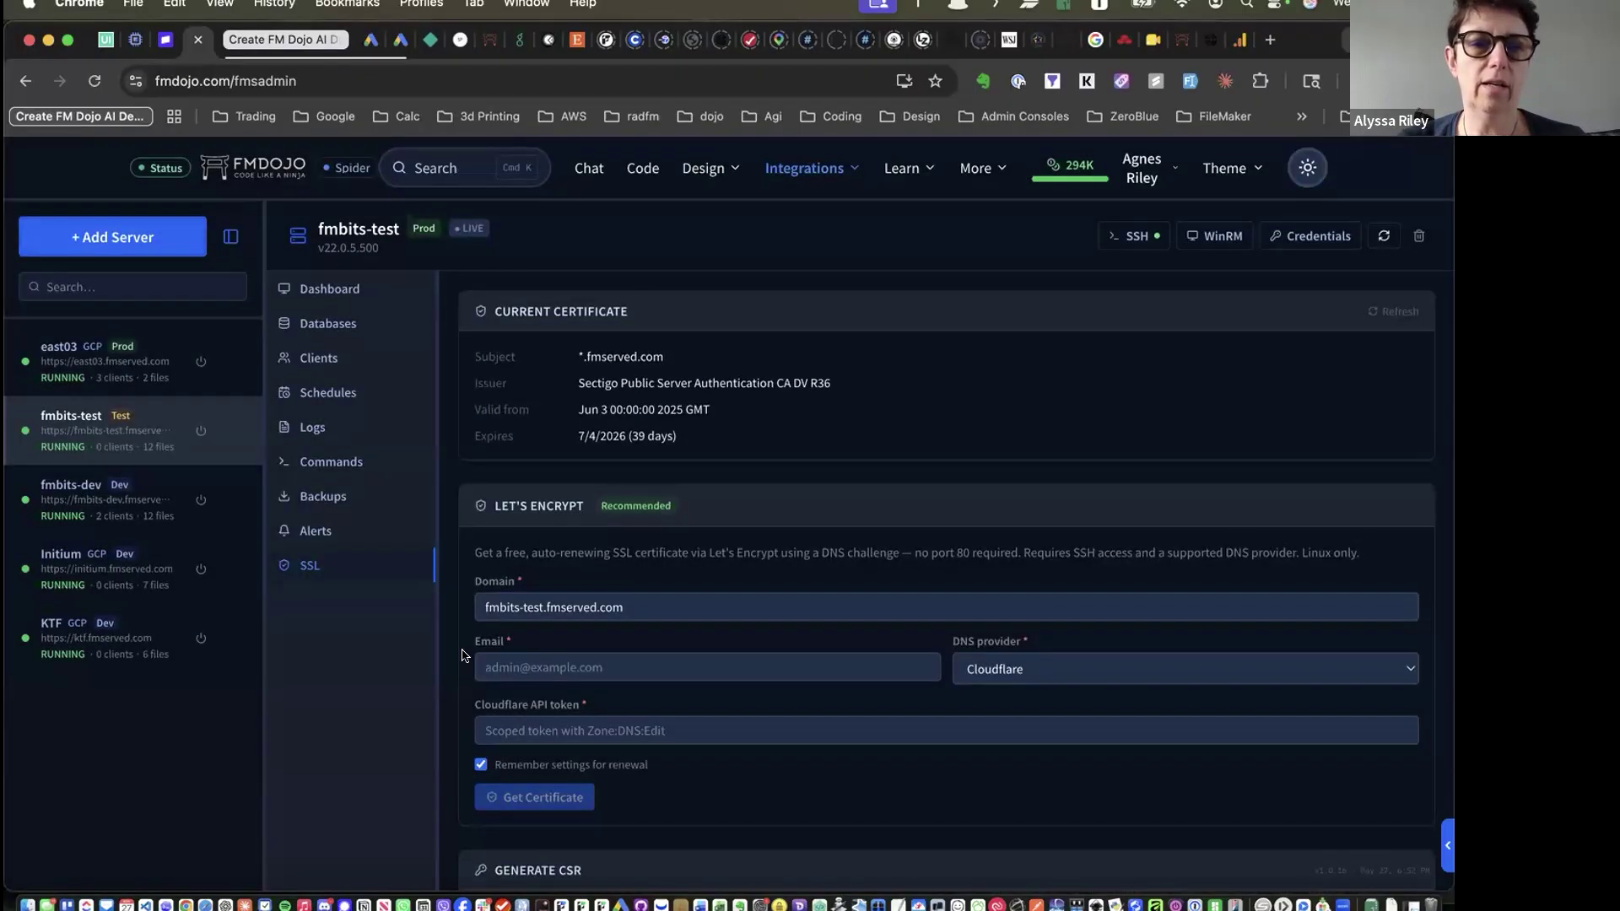
{"action": "left_click", "coordinate": [811, 167]}
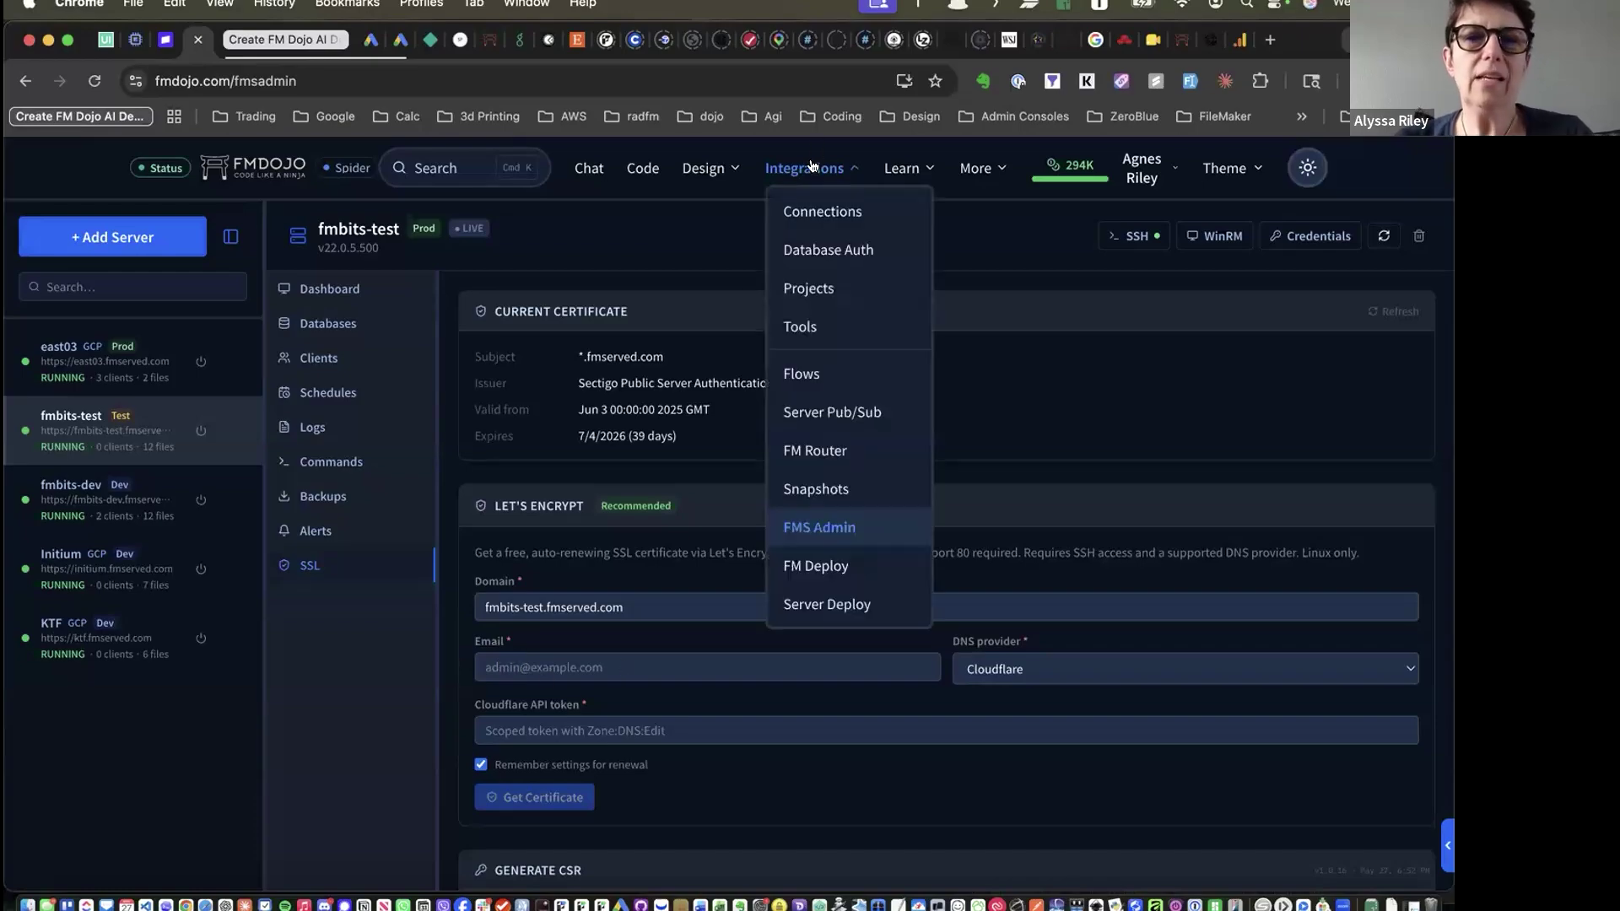
Review Database Authorizations: NBOPS Miracle Mile, Spider and Stripe_Payments, with 4 linked modules
{"action": "left_click", "coordinate": [814, 249]}
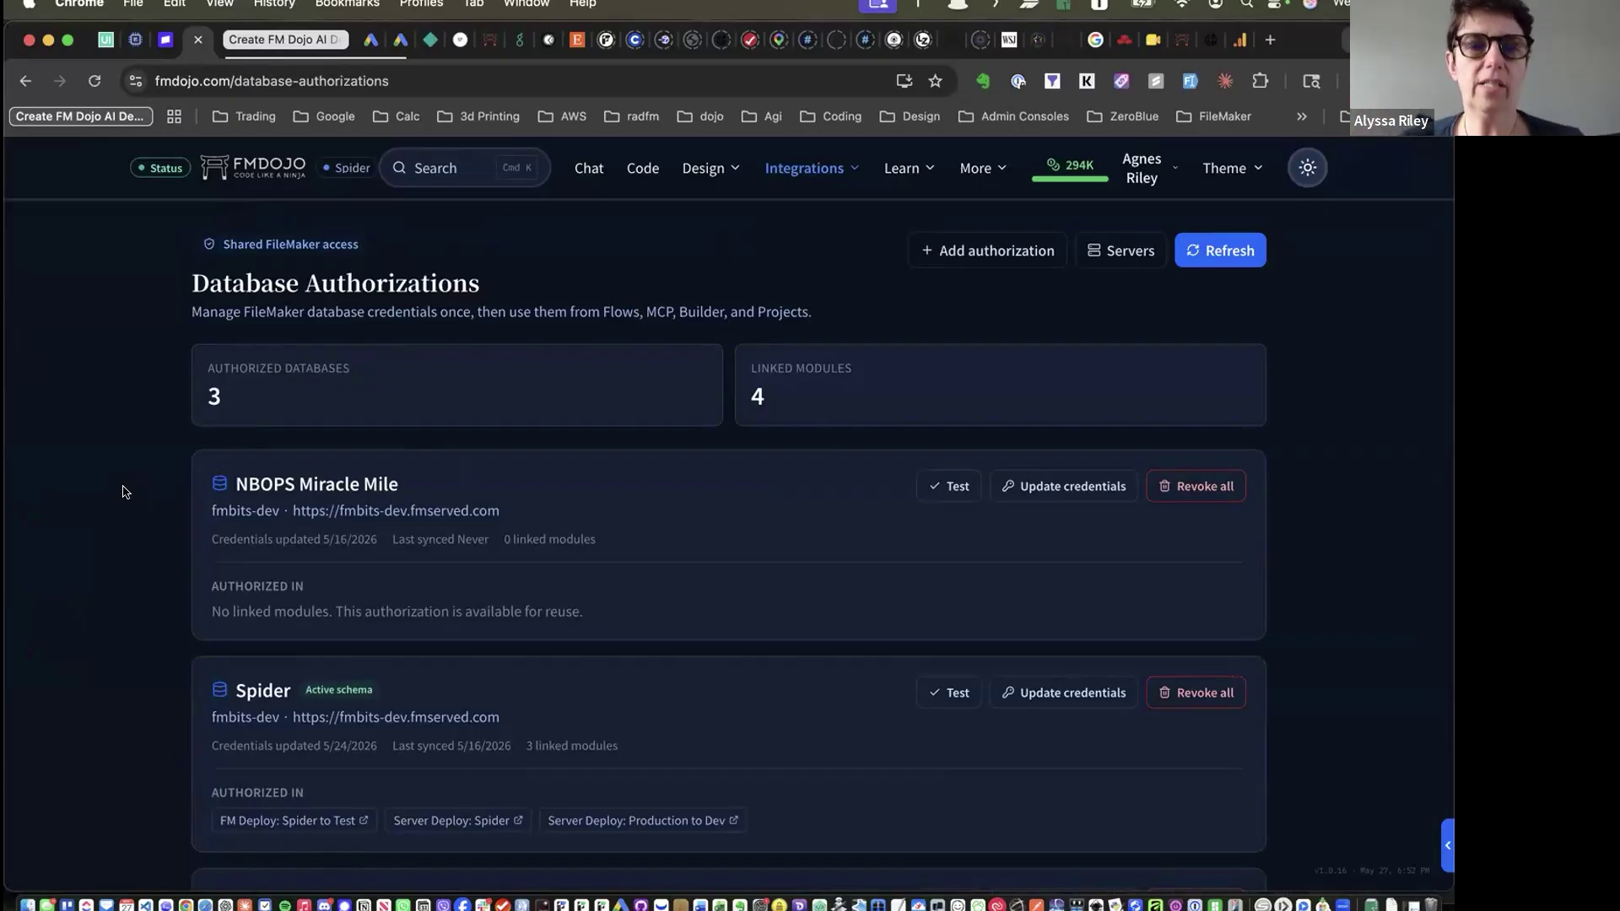
{"action": "scroll", "coordinate": [109, 569], "scroll_direction": "down", "scroll_amount": 1}
{"action": "scroll", "coordinate": [109, 570], "scroll_direction": "down", "scroll_amount": 5}
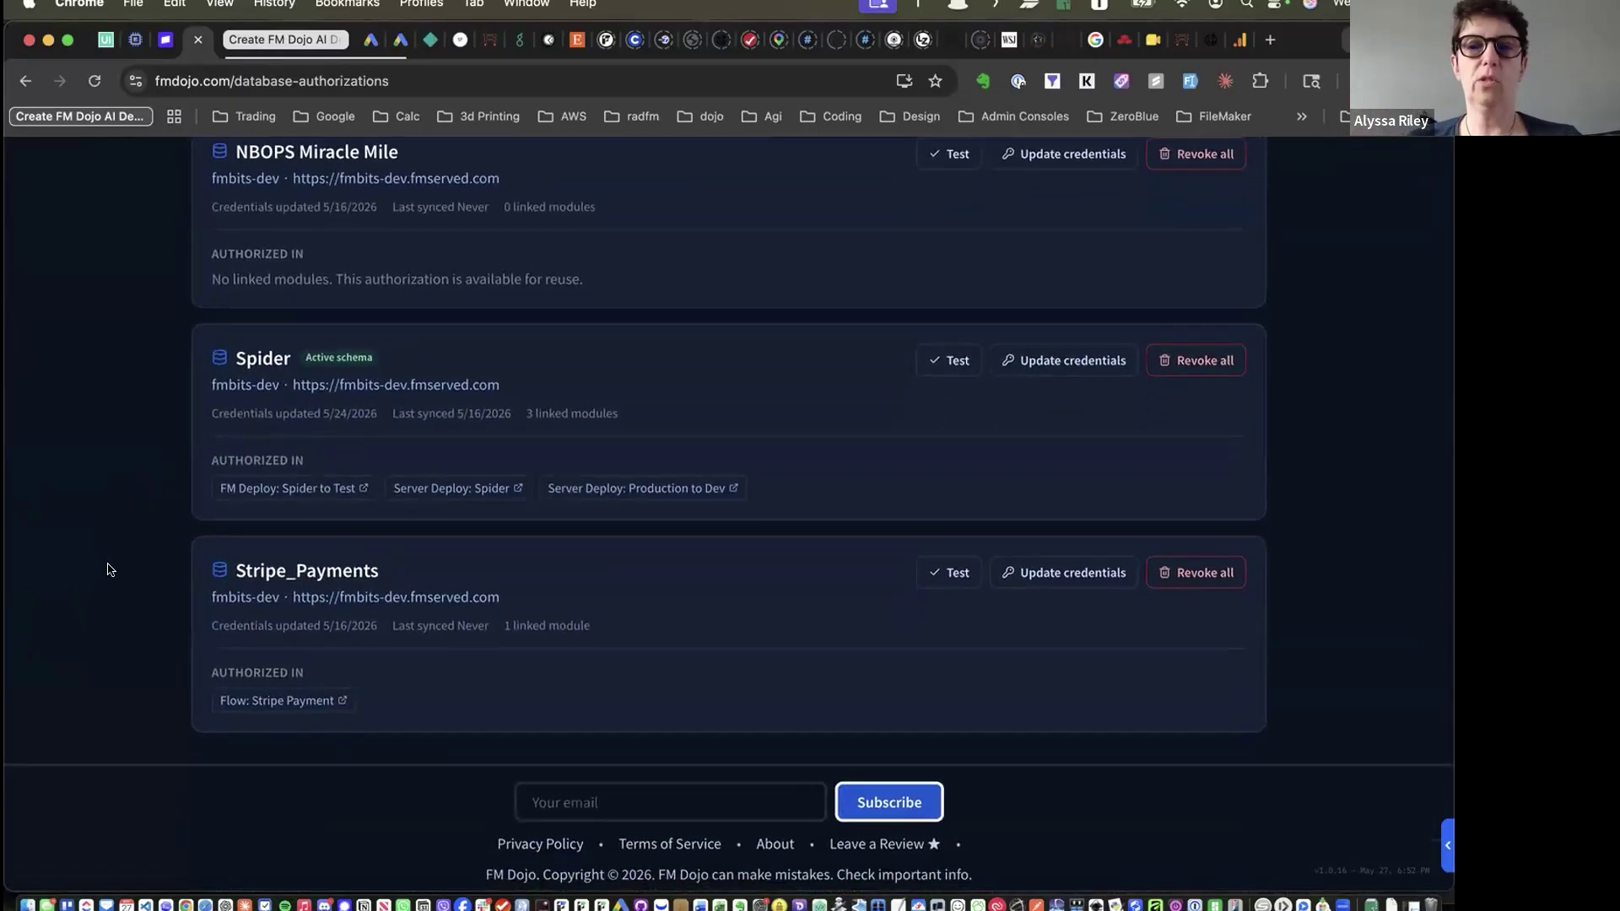
{"action": "scroll", "coordinate": [109, 570], "scroll_direction": "up", "scroll_amount": 2}
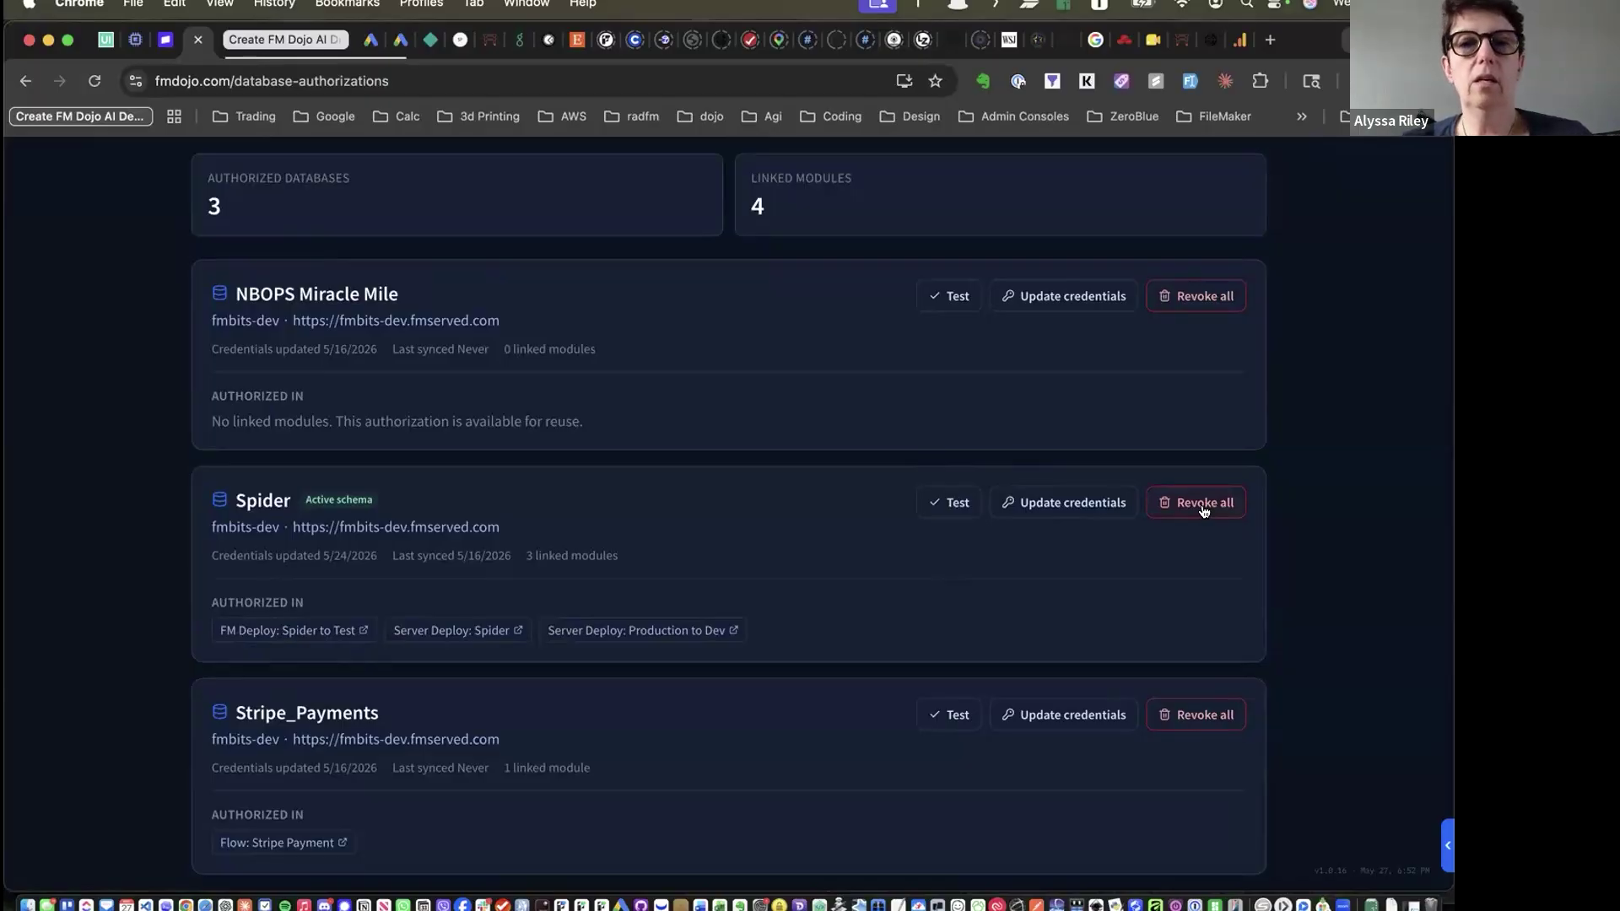
{"action": "scroll", "coordinate": [768, 347], "scroll_direction": "down", "scroll_amount": 3}
{"action": "scroll", "coordinate": [768, 348], "scroll_direction": "up", "scroll_amount": 5}
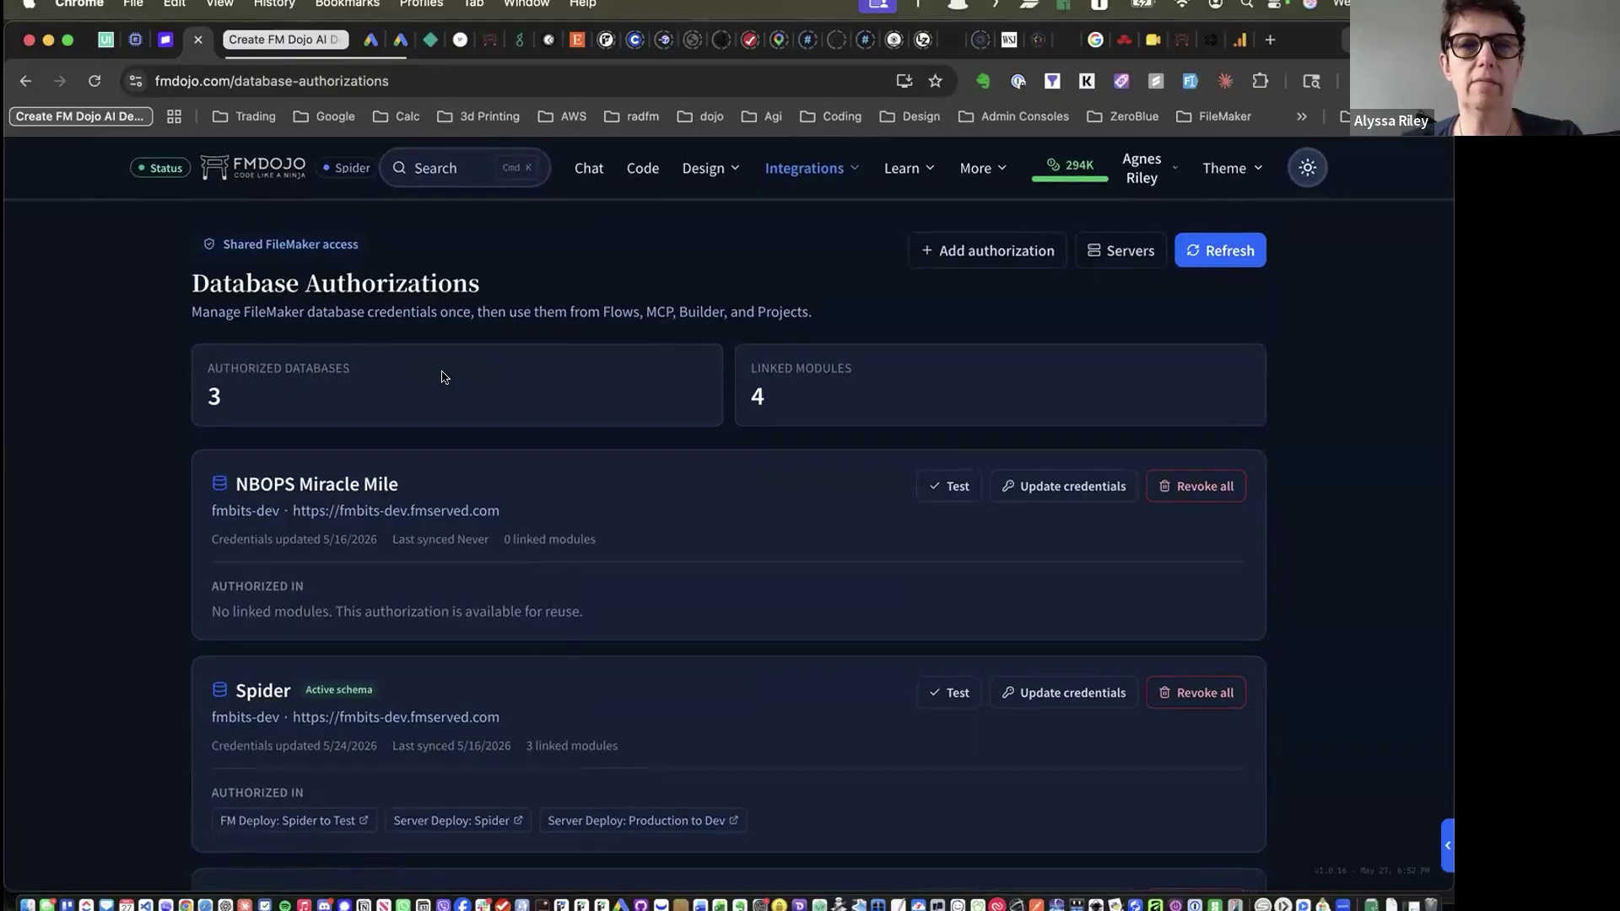
{"action": "left_click", "coordinate": [808, 172]}
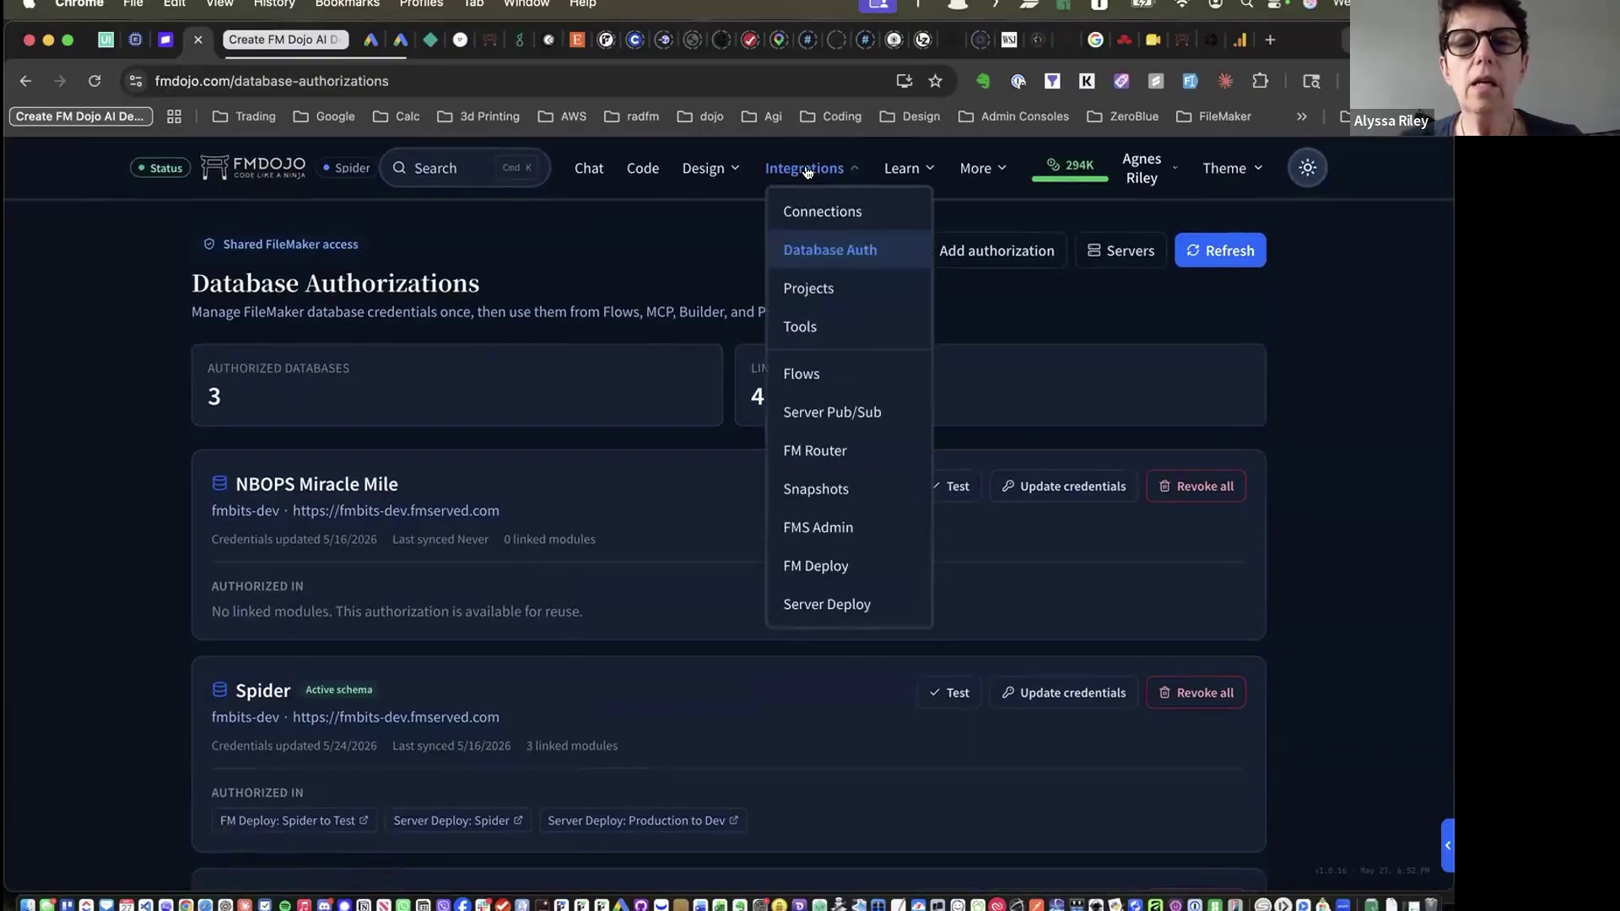
Browse the Connections page: no AI data access tokens and one linked GitHub account
{"action": "left_click", "coordinate": [815, 212]}
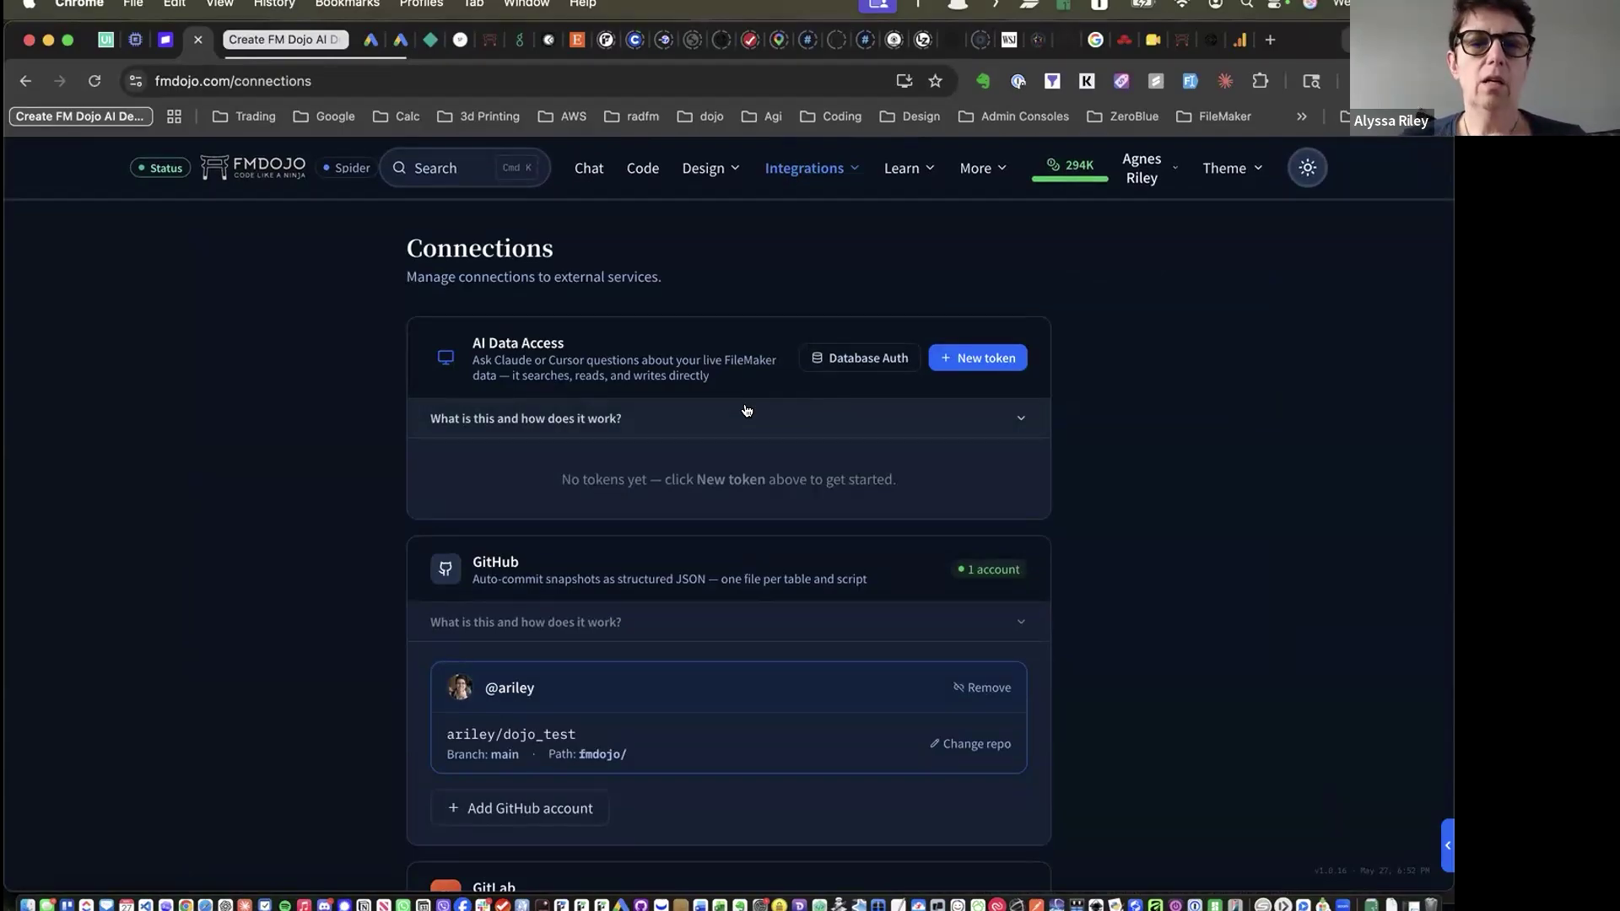
{"action": "scroll", "coordinate": [746, 411], "scroll_direction": "down", "scroll_amount": 7}
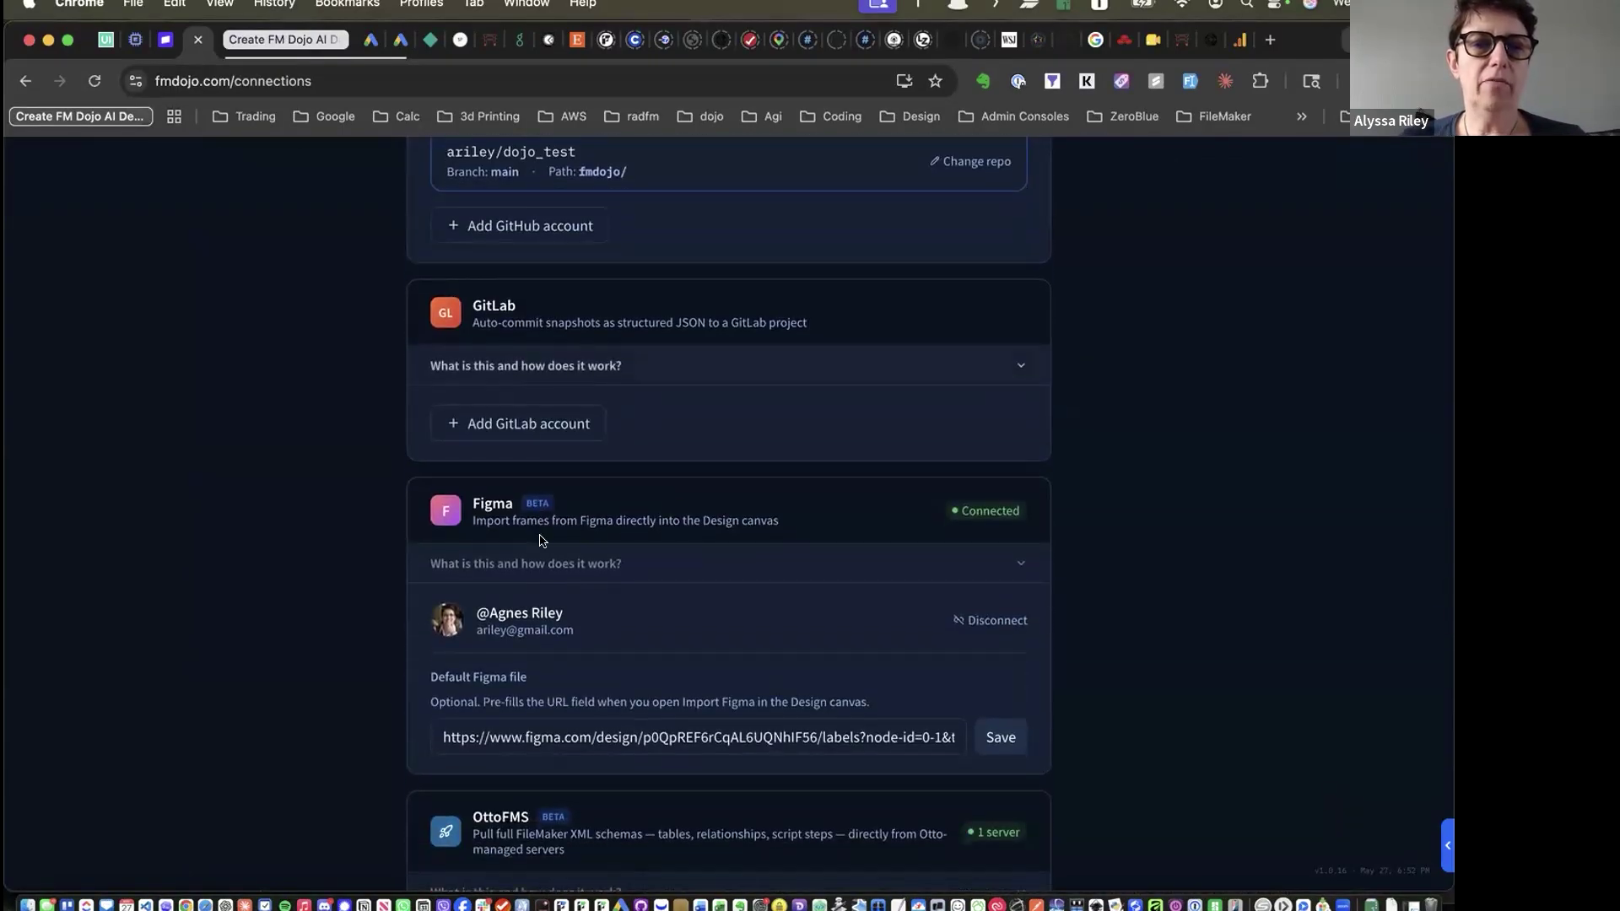
{"action": "scroll", "coordinate": [540, 523], "scroll_direction": "down", "scroll_amount": 3}
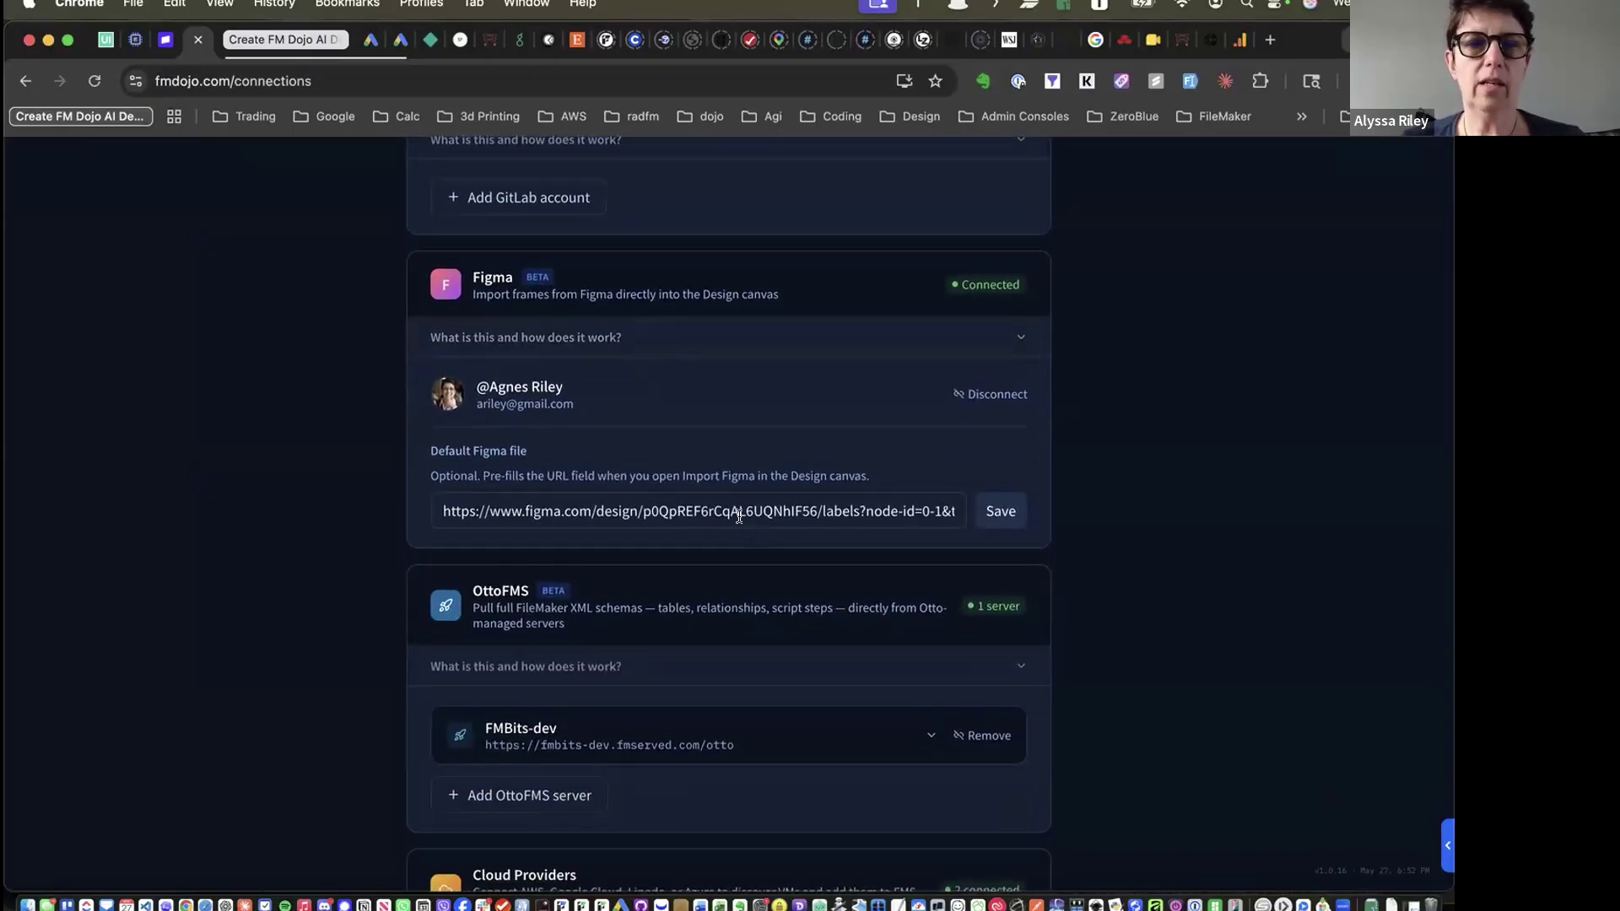
{"action": "scroll", "coordinate": [739, 515], "scroll_direction": "up", "scroll_amount": 3}
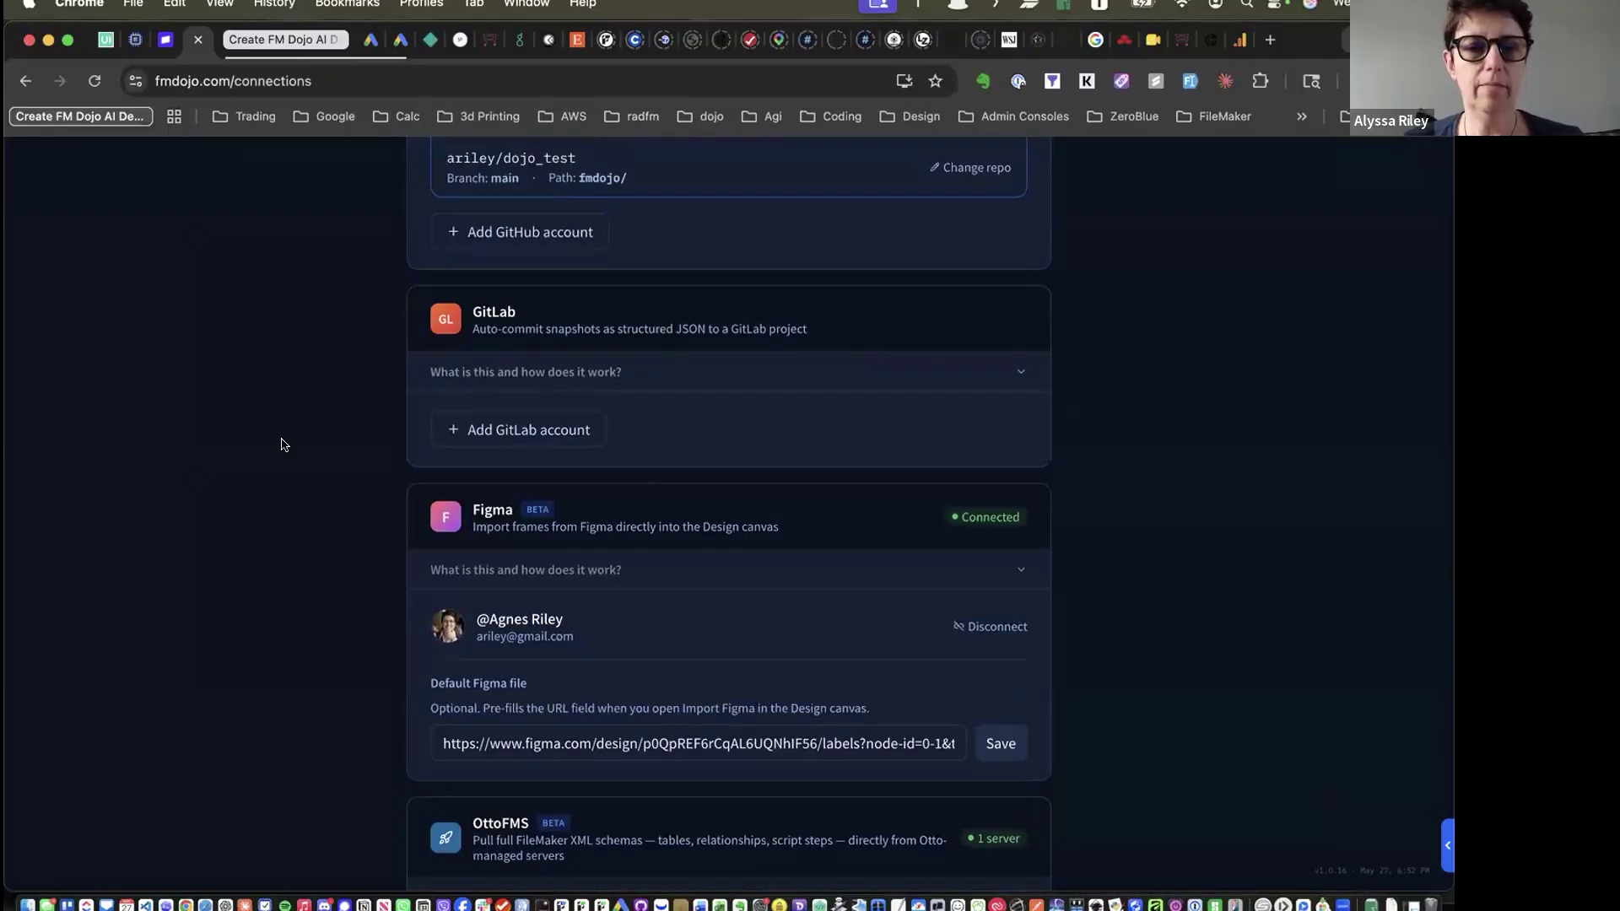
{"action": "scroll", "coordinate": [283, 444], "scroll_direction": "down", "scroll_amount": 5}
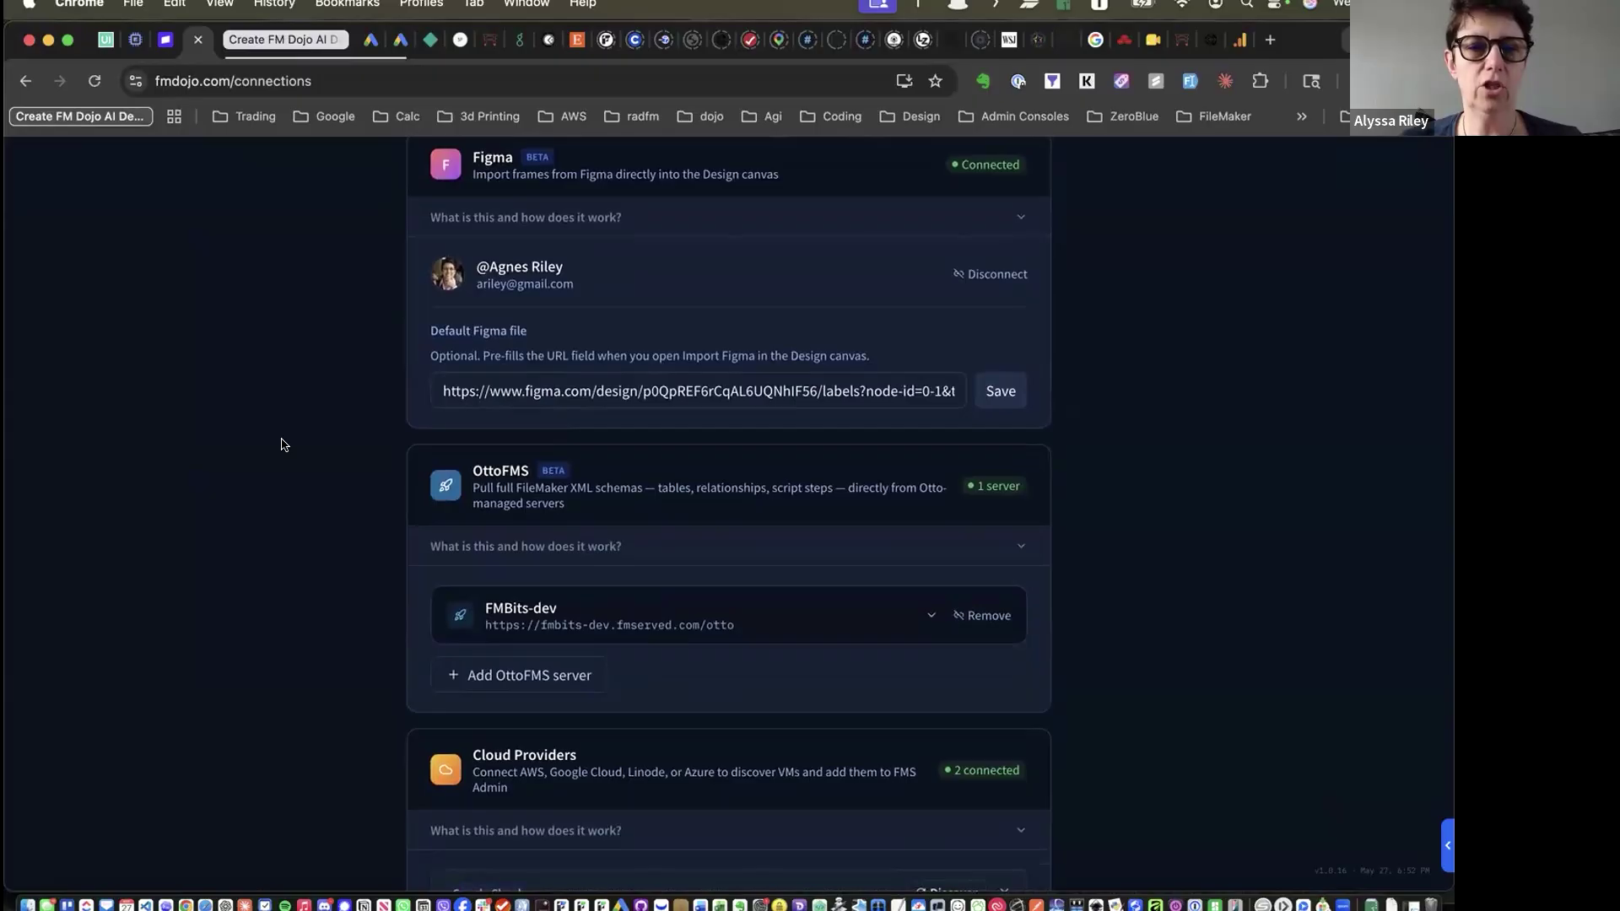
{"action": "scroll", "coordinate": [281, 444], "scroll_direction": "down", "scroll_amount": 3}
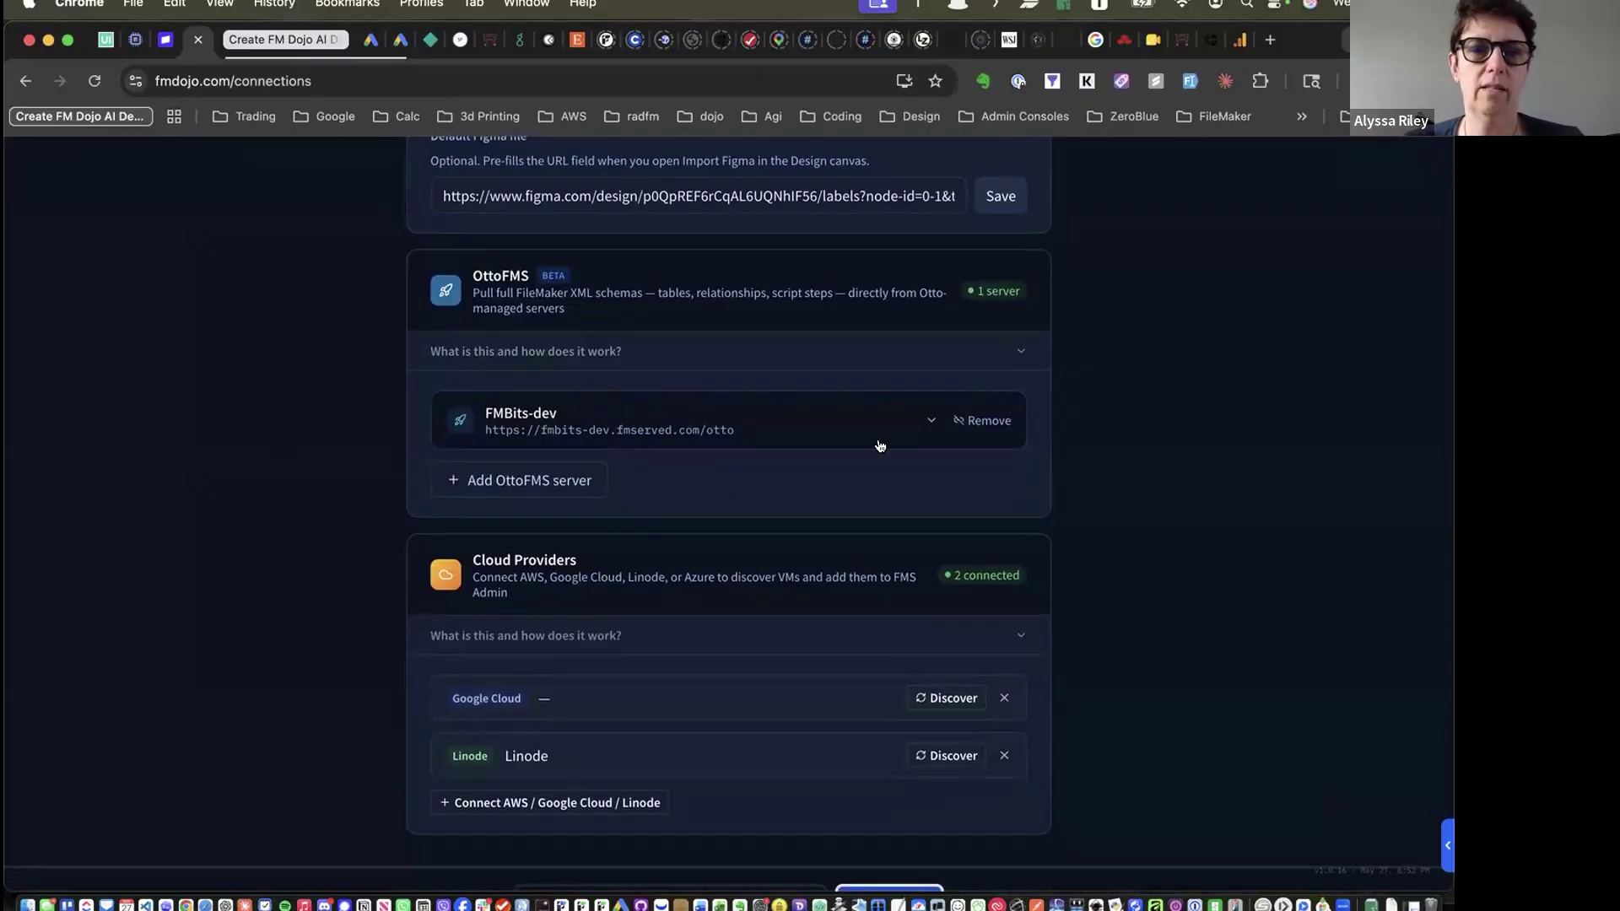
{"action": "scroll", "coordinate": [914, 355], "scroll_direction": "down", "scroll_amount": 2}
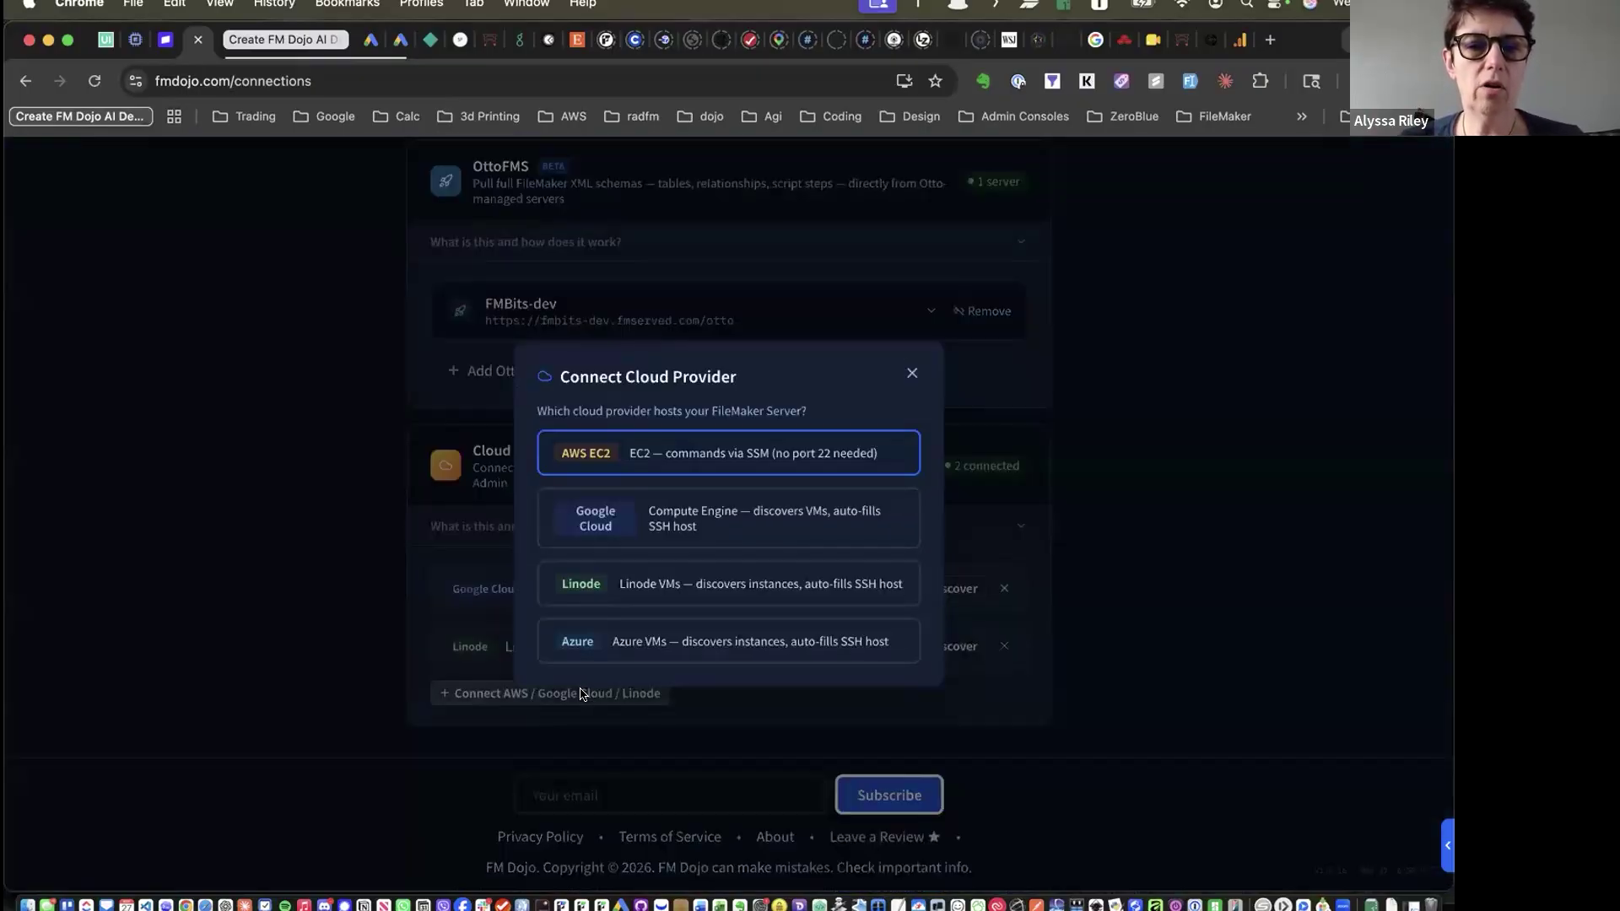
View the AWS, Google Cloud and Linode connection choices, then close them without connecting
{"action": "left_click", "coordinate": [580, 694]}
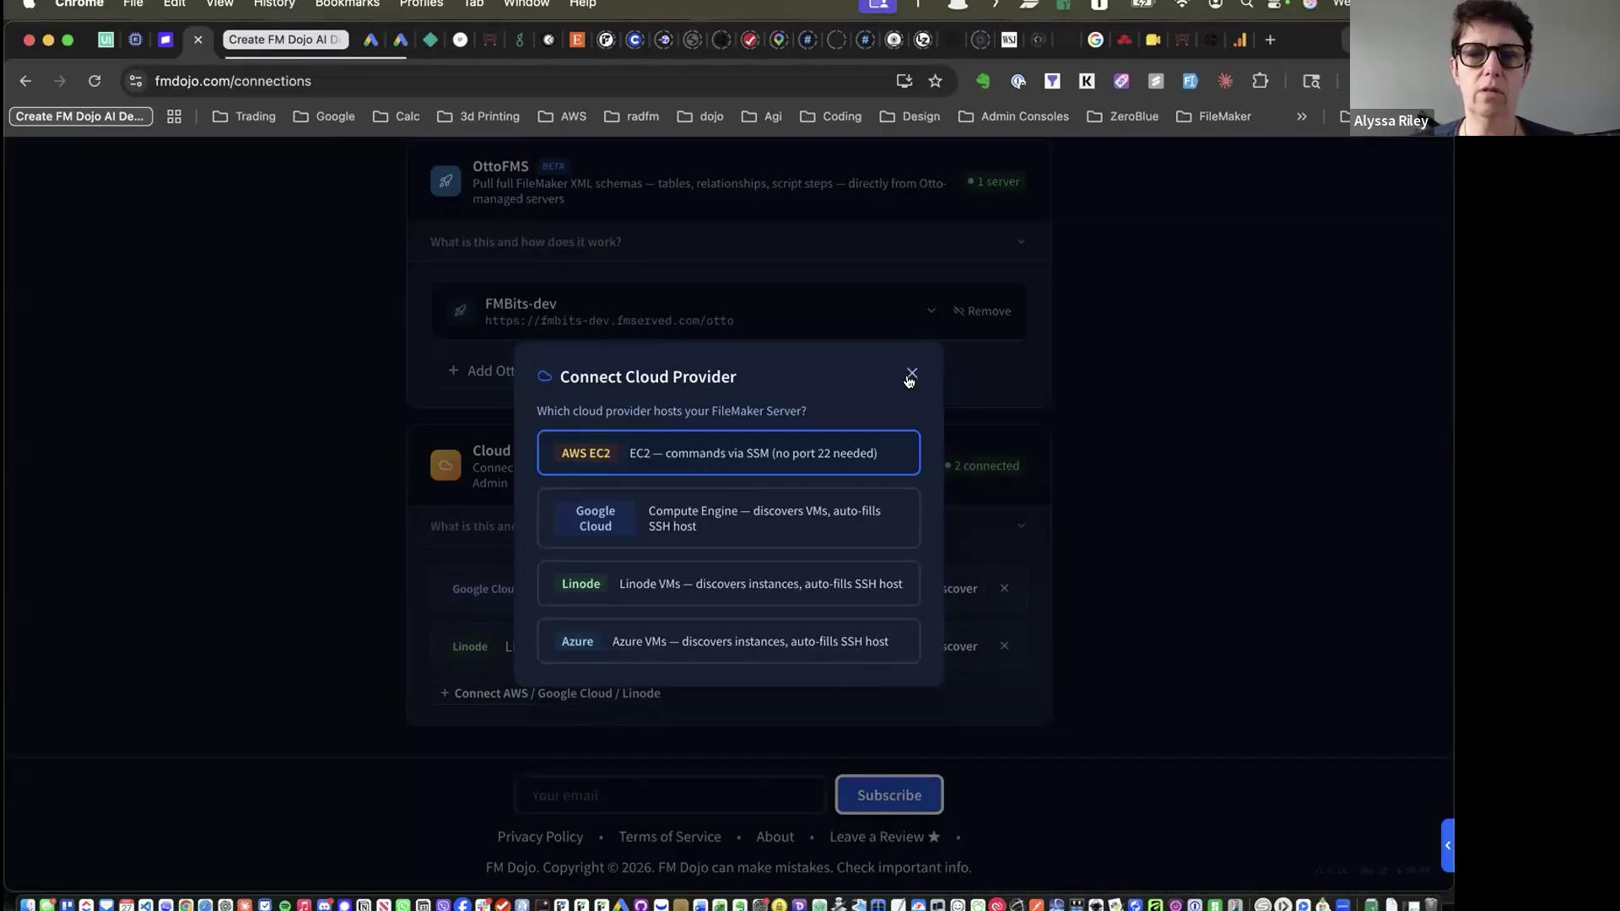
{"action": "left_click", "coordinate": [910, 380]}
{"action": "scroll", "coordinate": [655, 596], "scroll_direction": "up", "scroll_amount": 10}
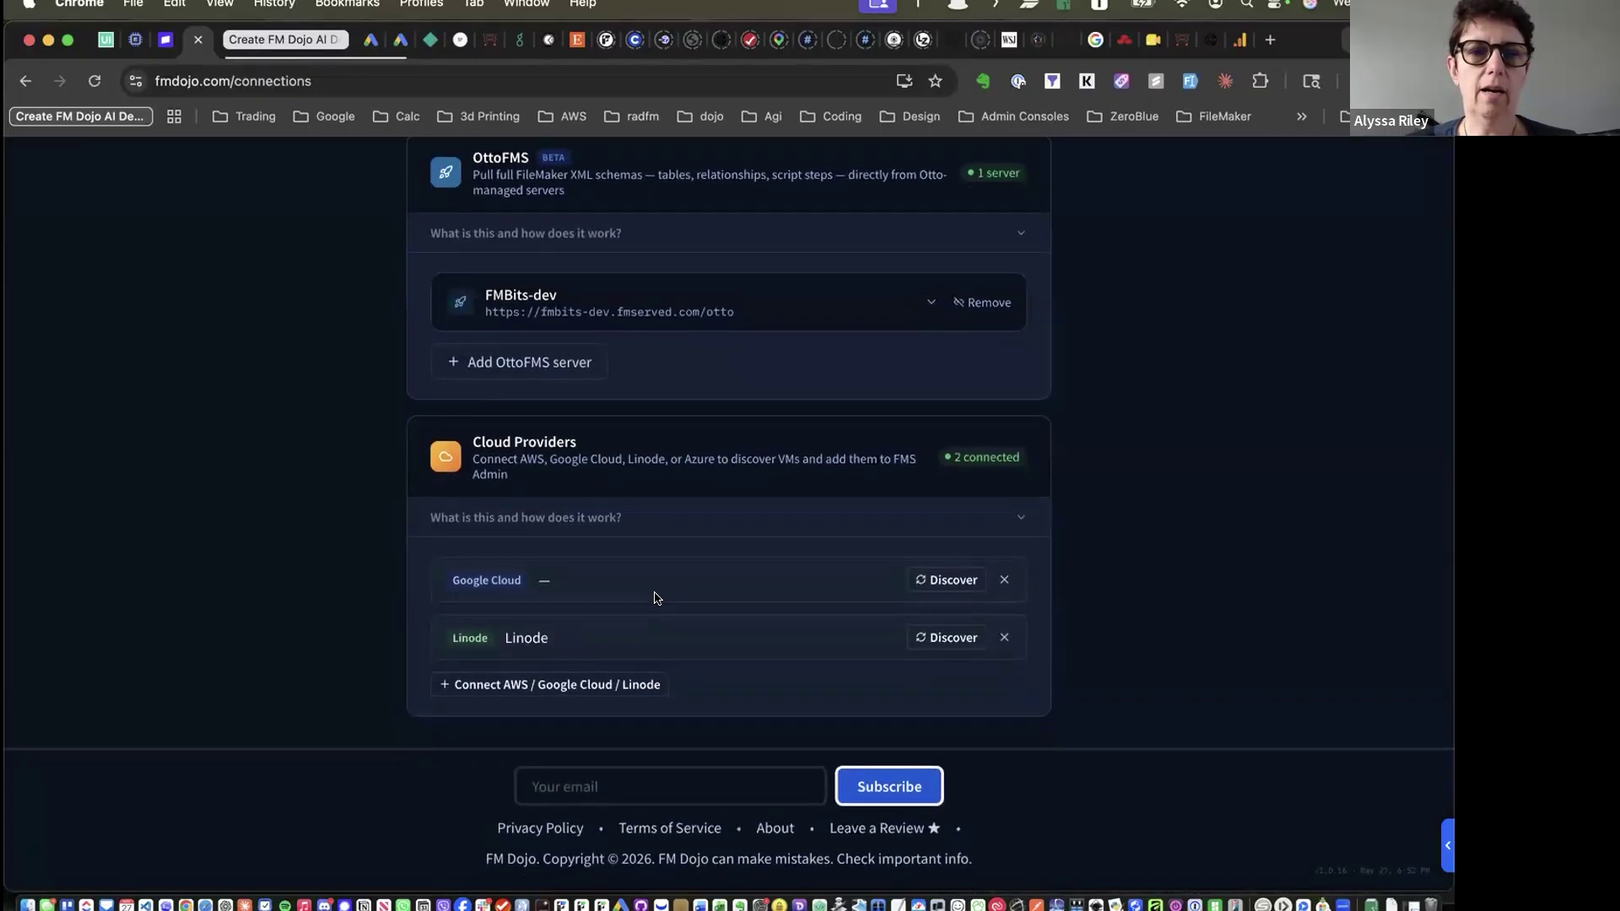
{"action": "scroll", "coordinate": [657, 598], "scroll_direction": "up", "scroll_amount": 3}
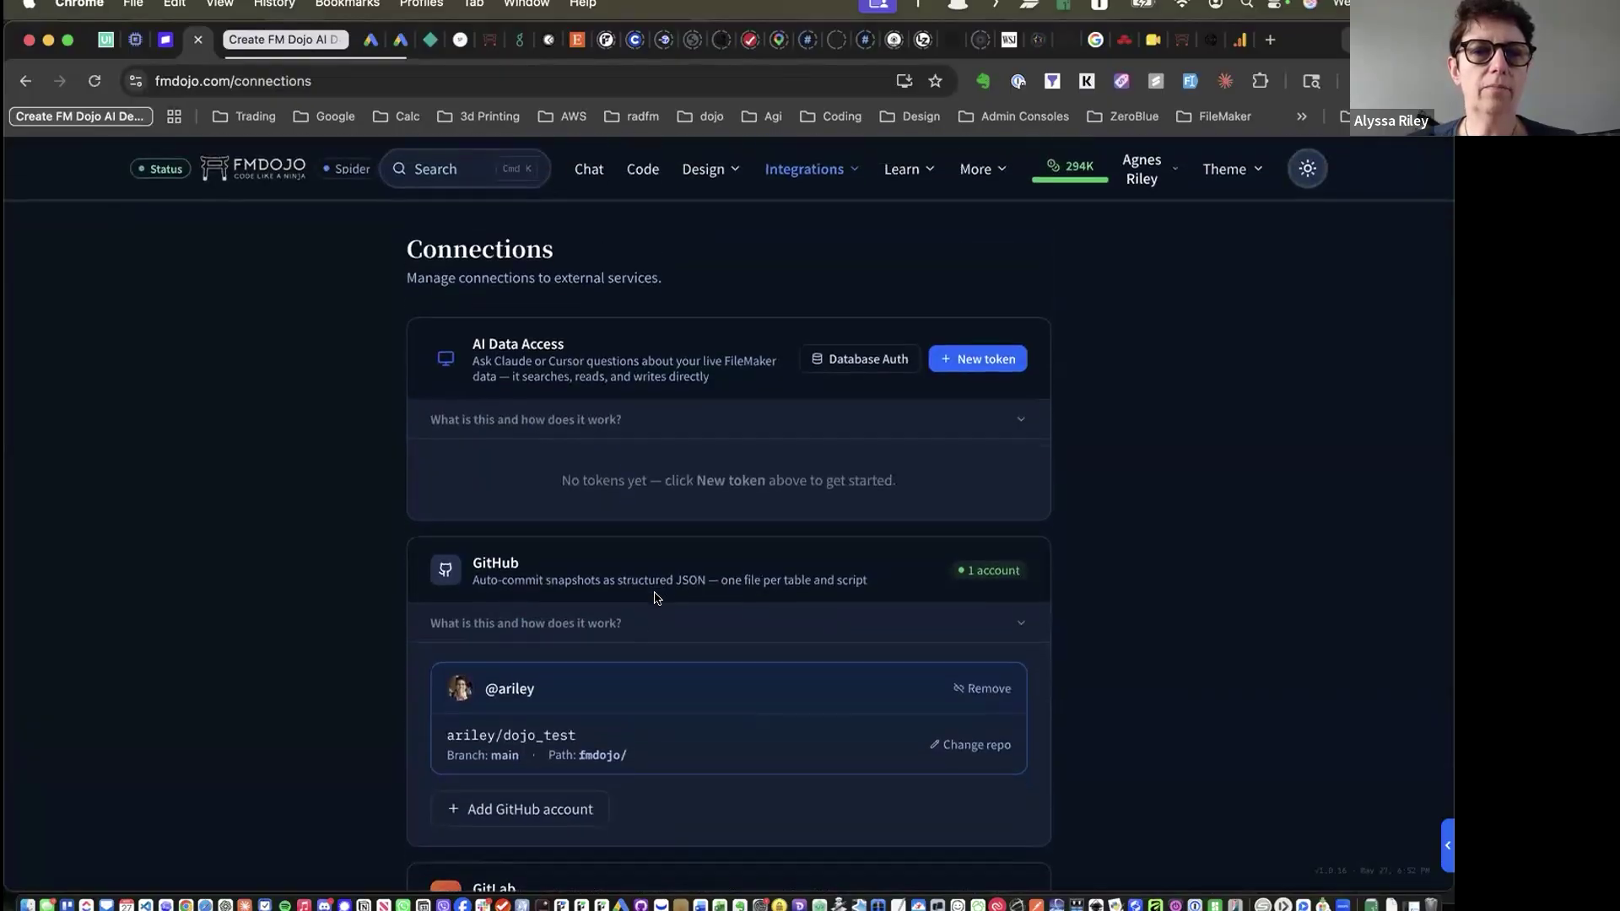
{"action": "left_click", "coordinate": [785, 172]}
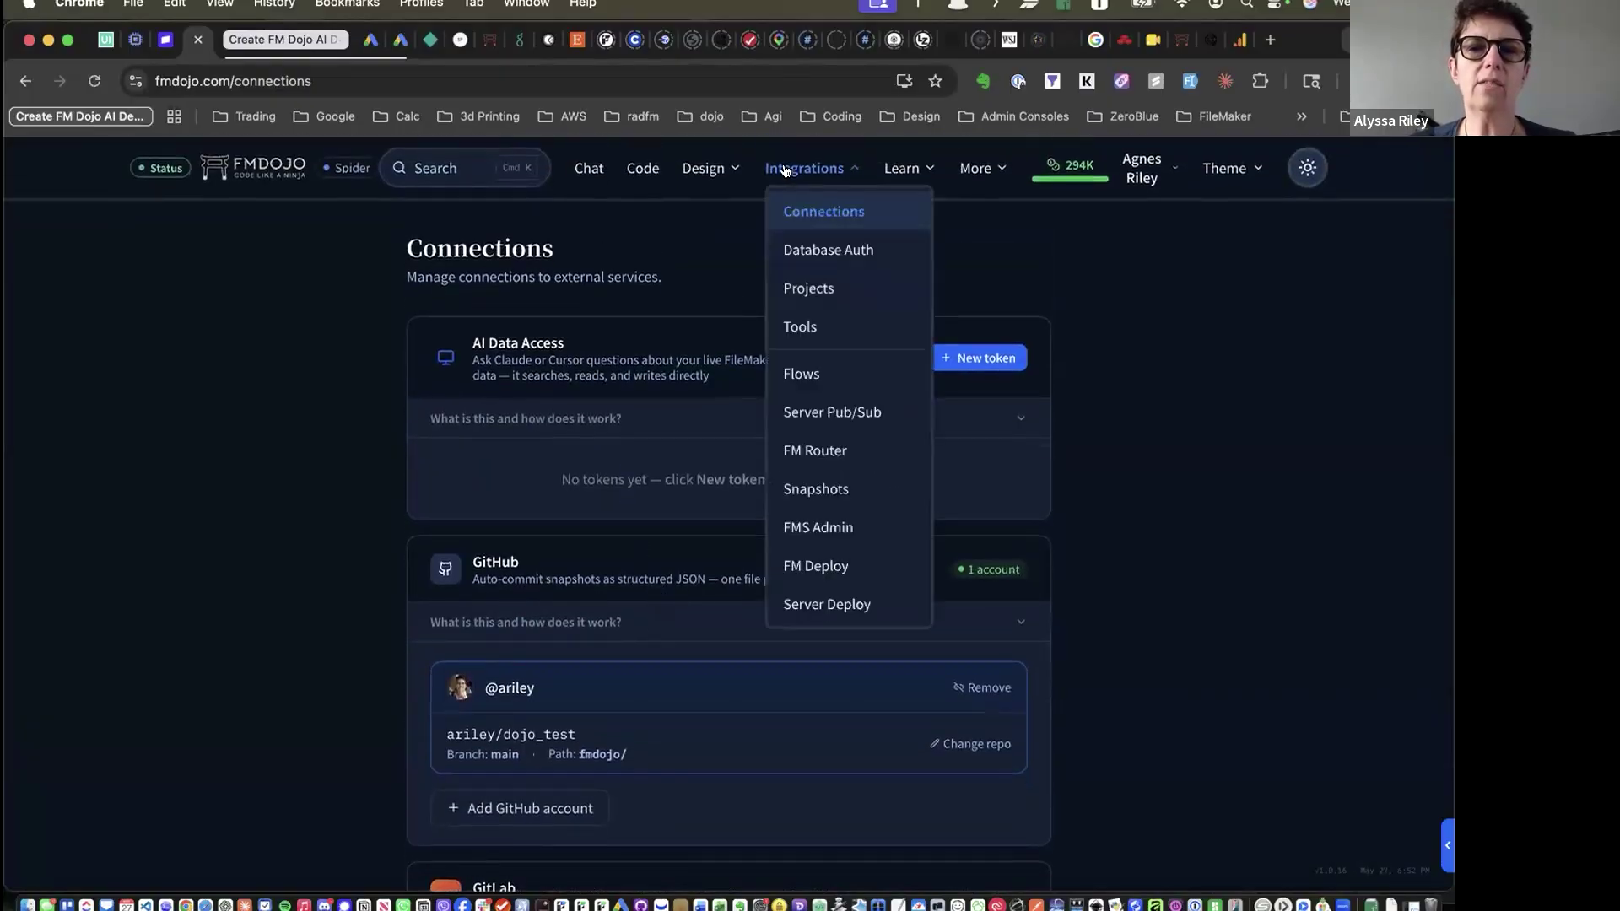
Show the Flows connector catalogue: 96 available connectors, 2 connected
{"action": "left_click", "coordinate": [818, 382]}
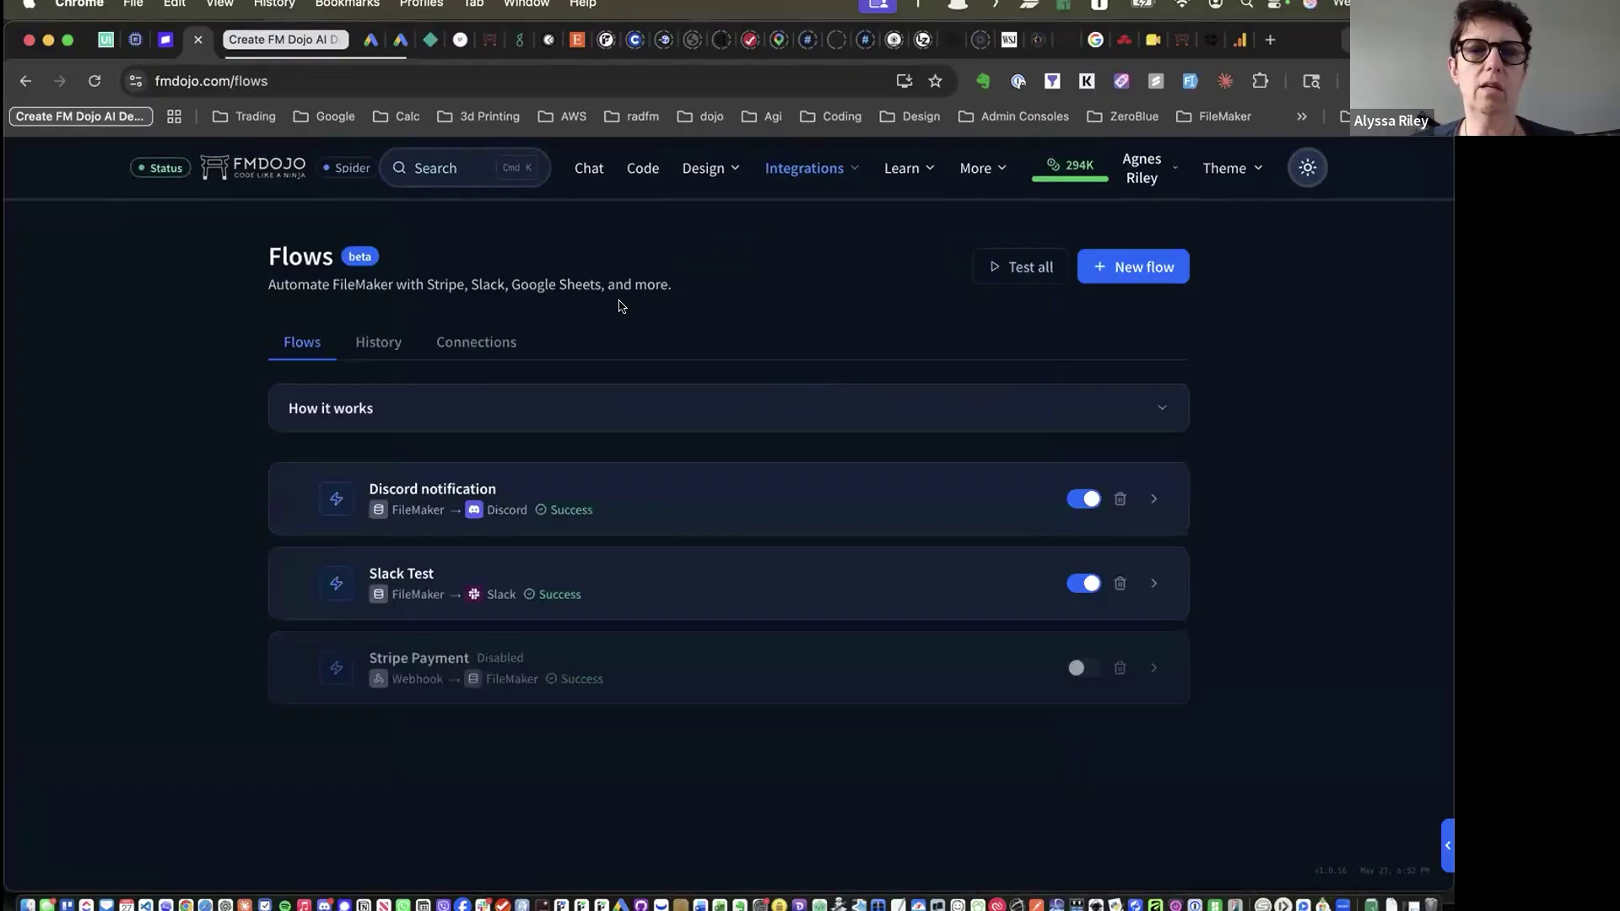
{"action": "left_click", "coordinate": [463, 346]}
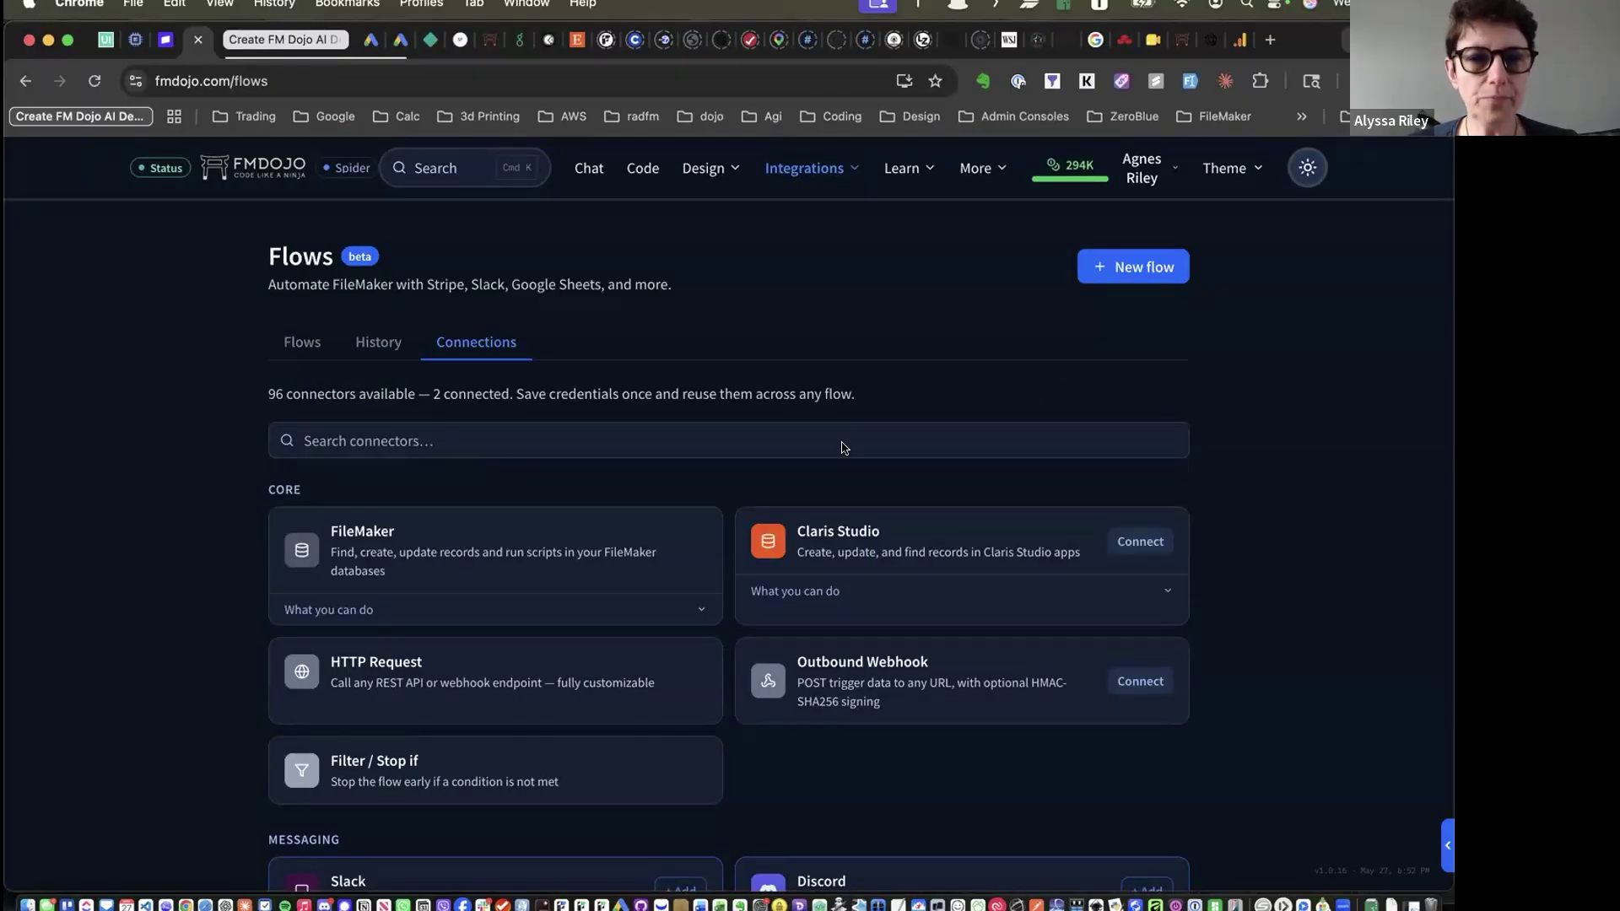
Browse the Flows connector list, including FileMaker, Claris Studio, HTTP Request and Outbound Webhook
{"action": "left_click", "coordinate": [649, 425]}
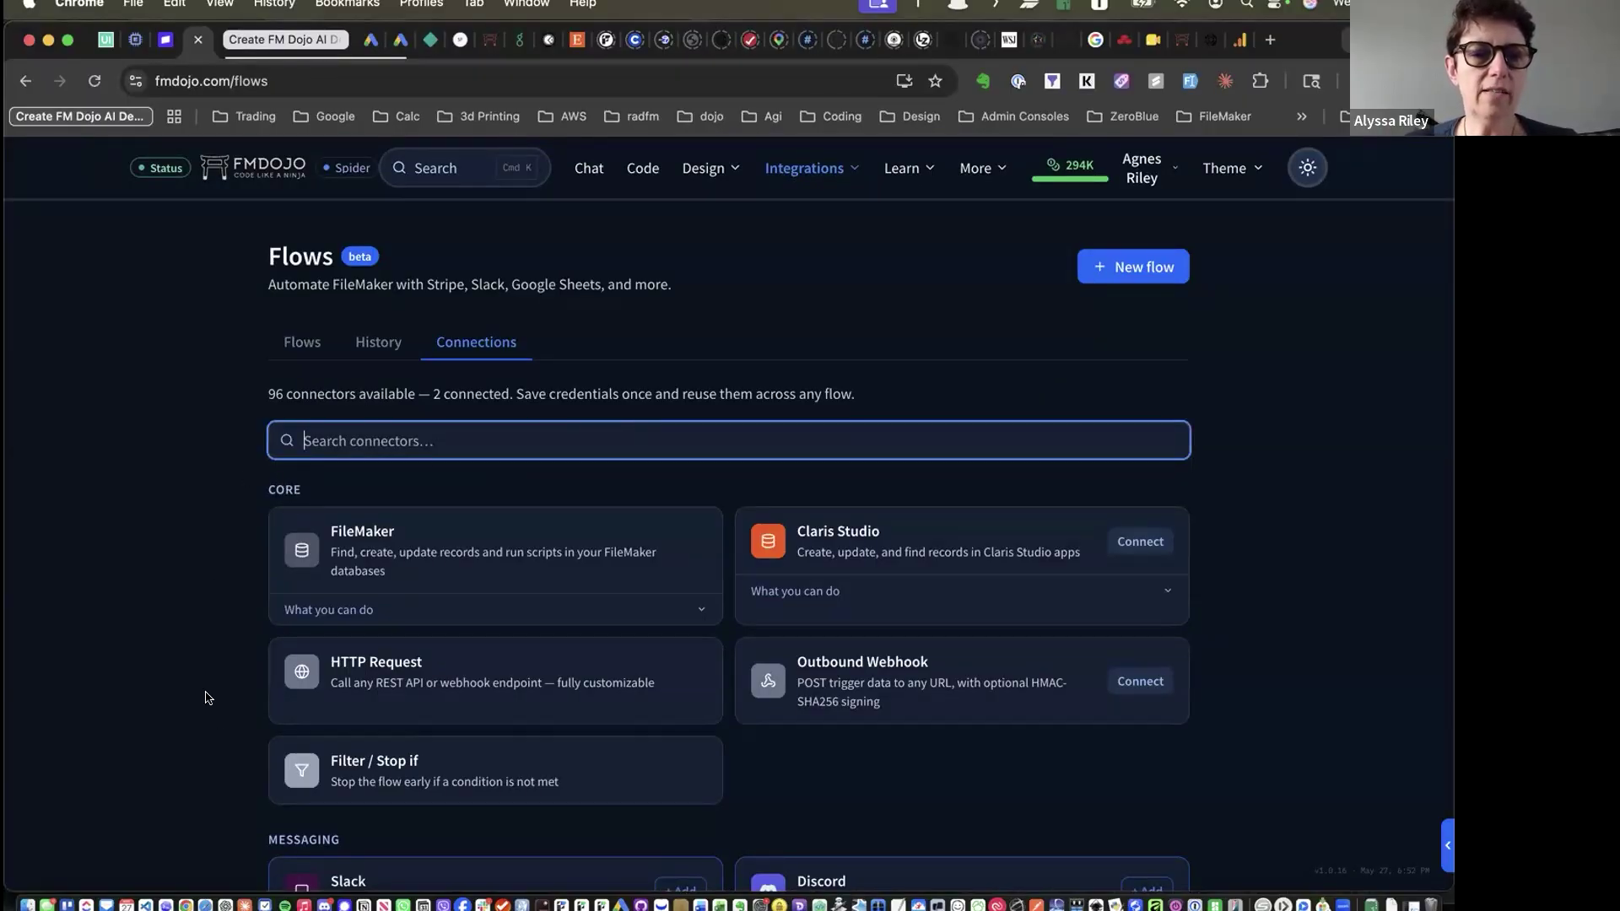
{"action": "scroll", "coordinate": [223, 724], "scroll_direction": "down", "scroll_amount": 5}
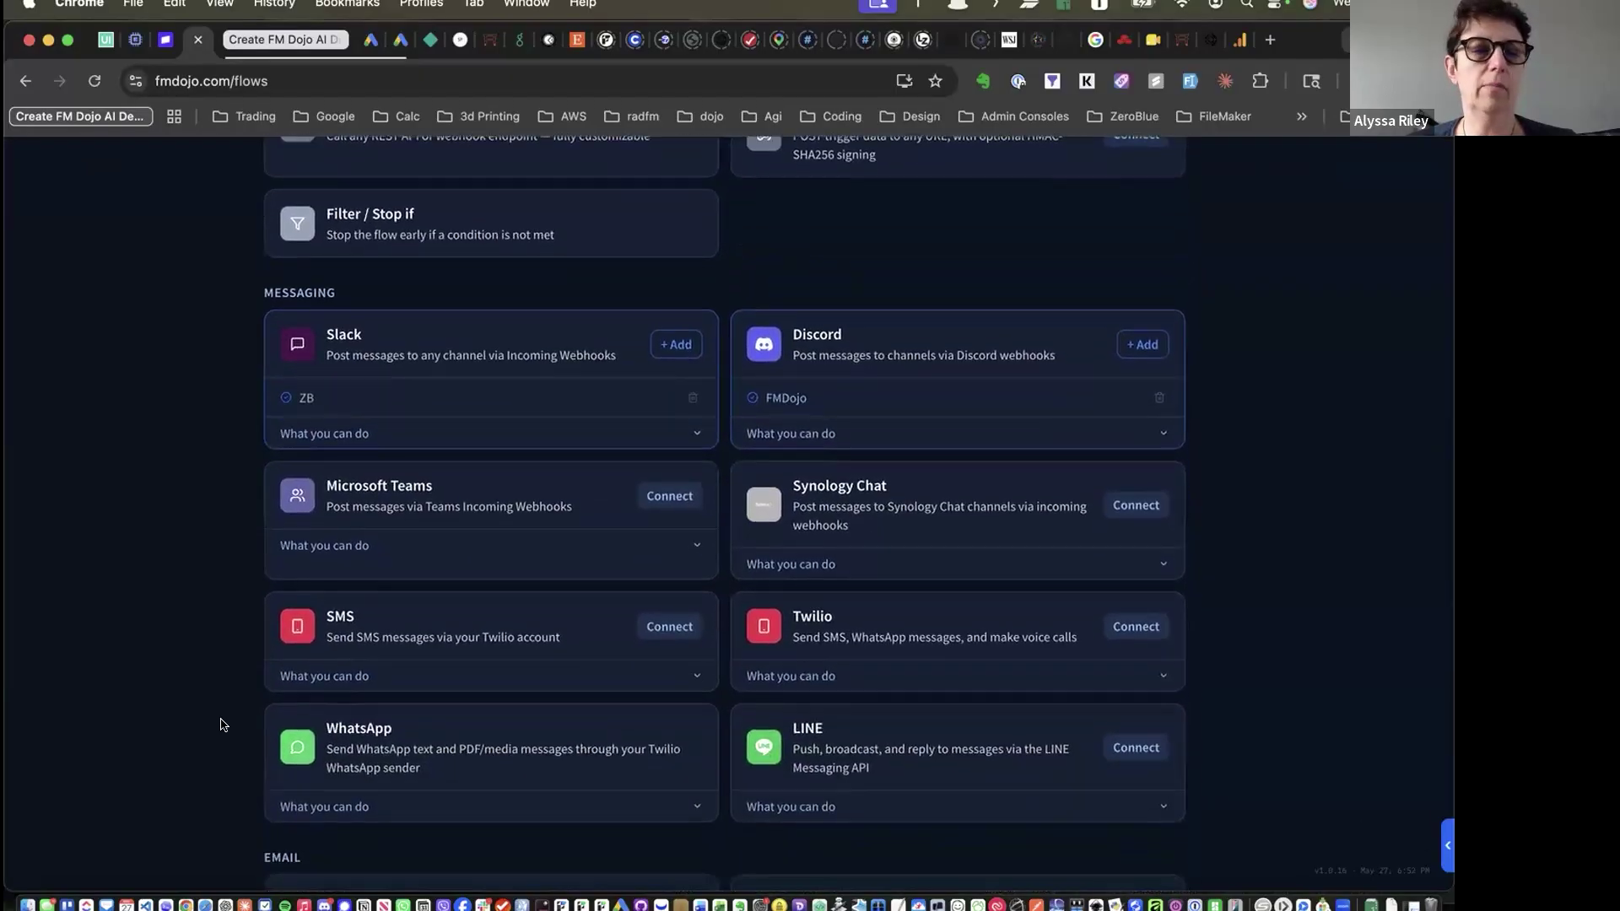
{"action": "scroll", "coordinate": [676, 676], "scroll_direction": "down", "scroll_amount": 10}
{"action": "scroll", "coordinate": [676, 679], "scroll_direction": "down", "scroll_amount": 15}
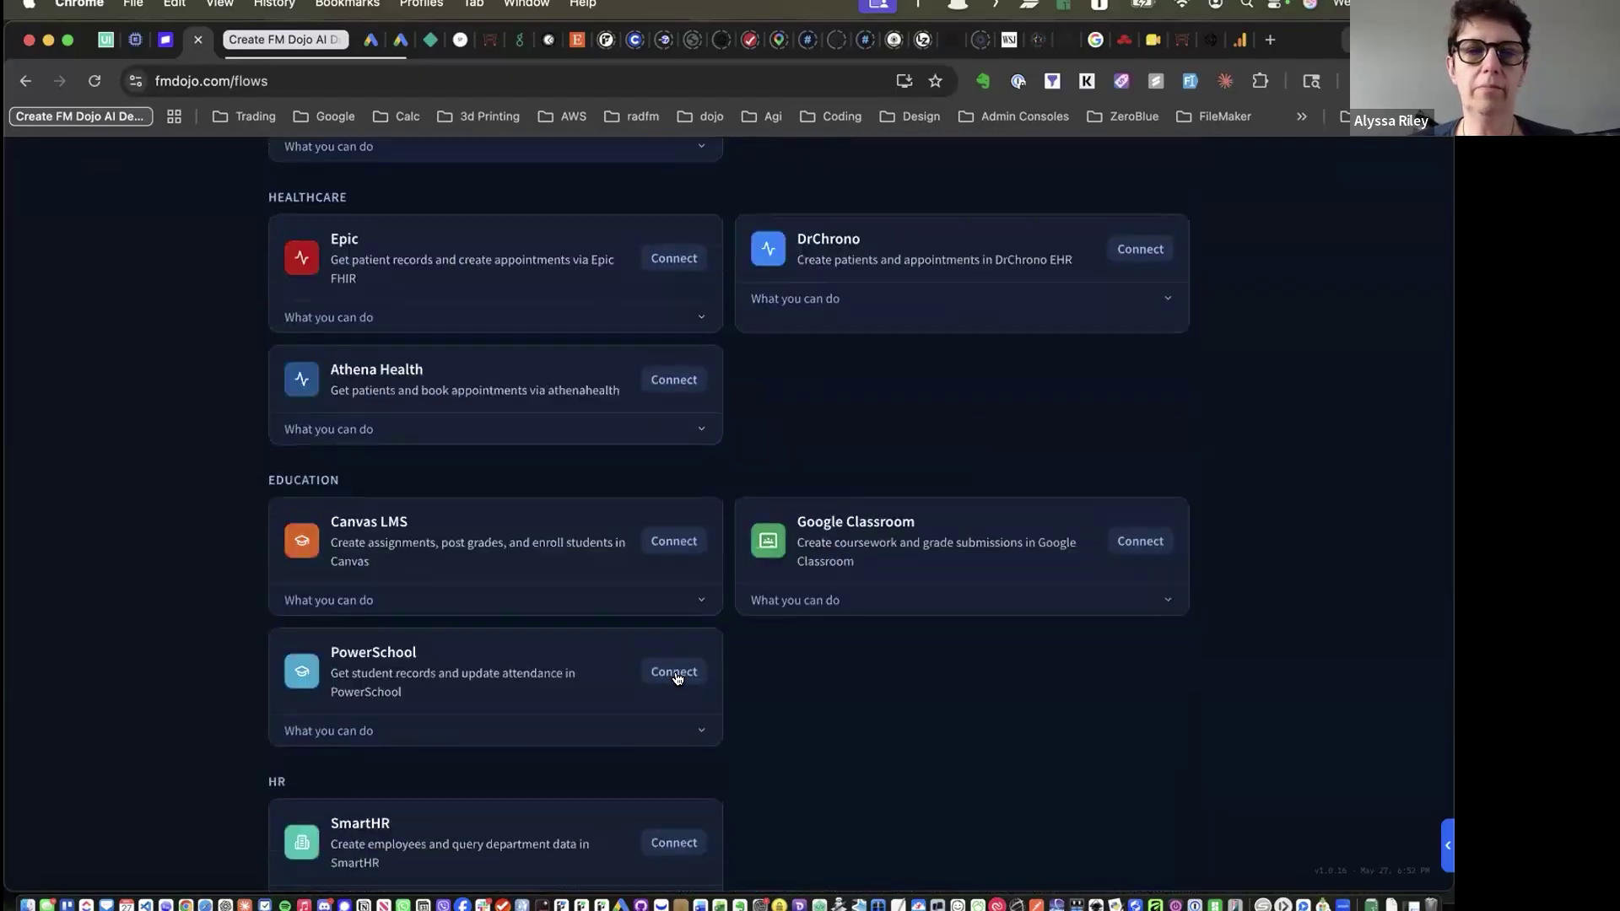
{"action": "scroll", "coordinate": [676, 679], "scroll_direction": "up", "scroll_amount": 3}
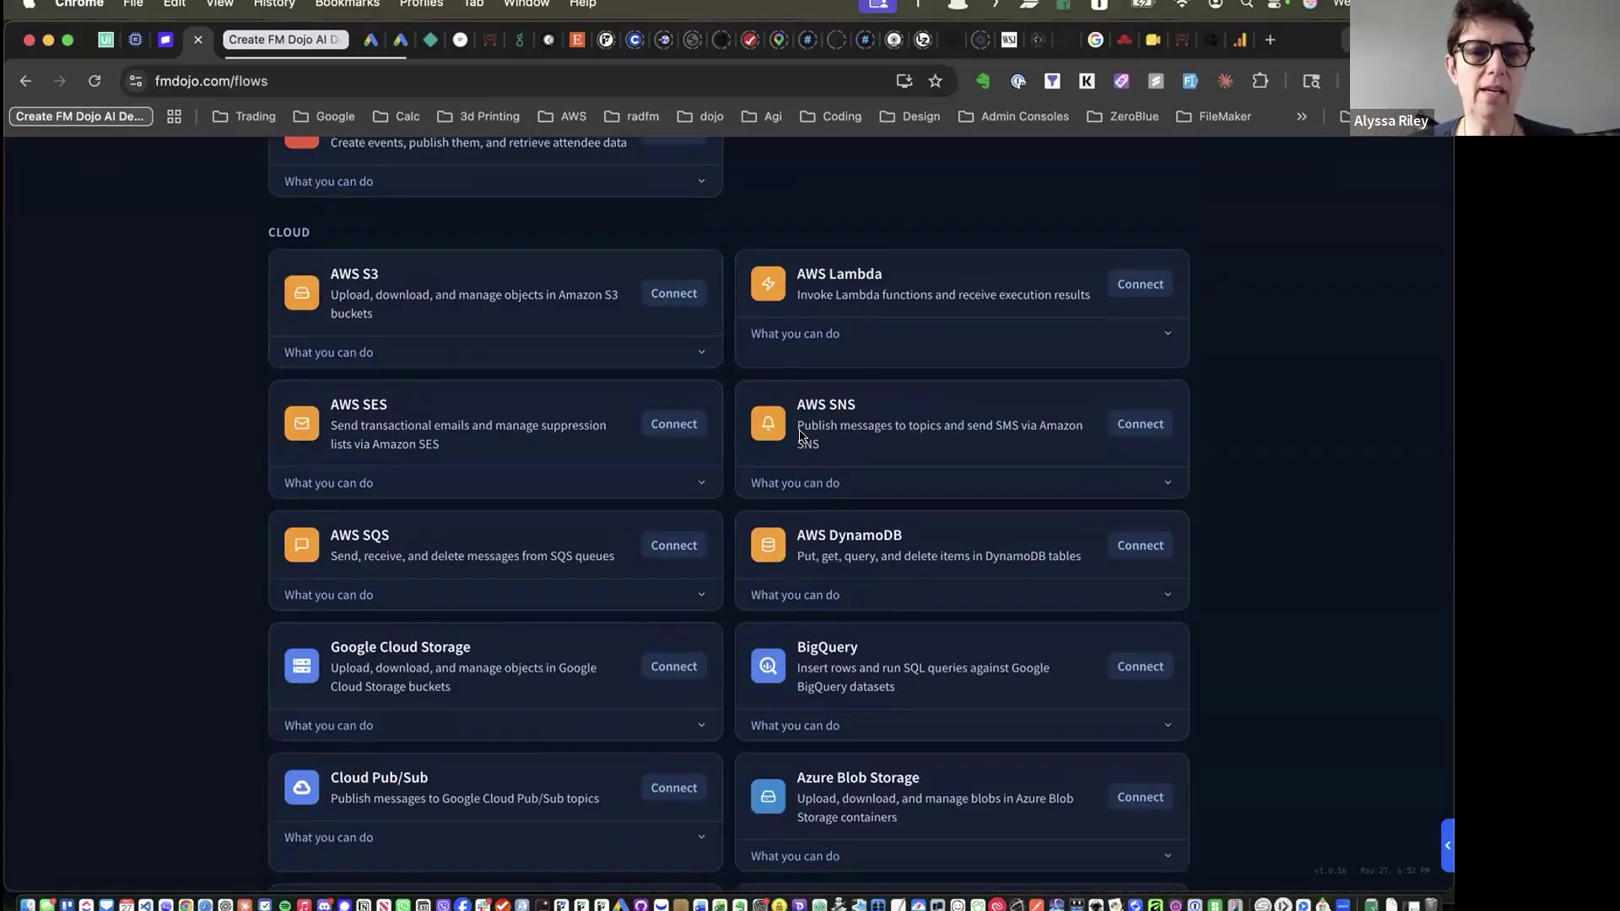
{"action": "scroll", "coordinate": [730, 623], "scroll_direction": "up", "scroll_amount": 20}
{"action": "scroll", "coordinate": [730, 624], "scroll_direction": "up", "scroll_amount": 15}
{"action": "scroll", "coordinate": [730, 623], "scroll_direction": "down", "scroll_amount": 4}
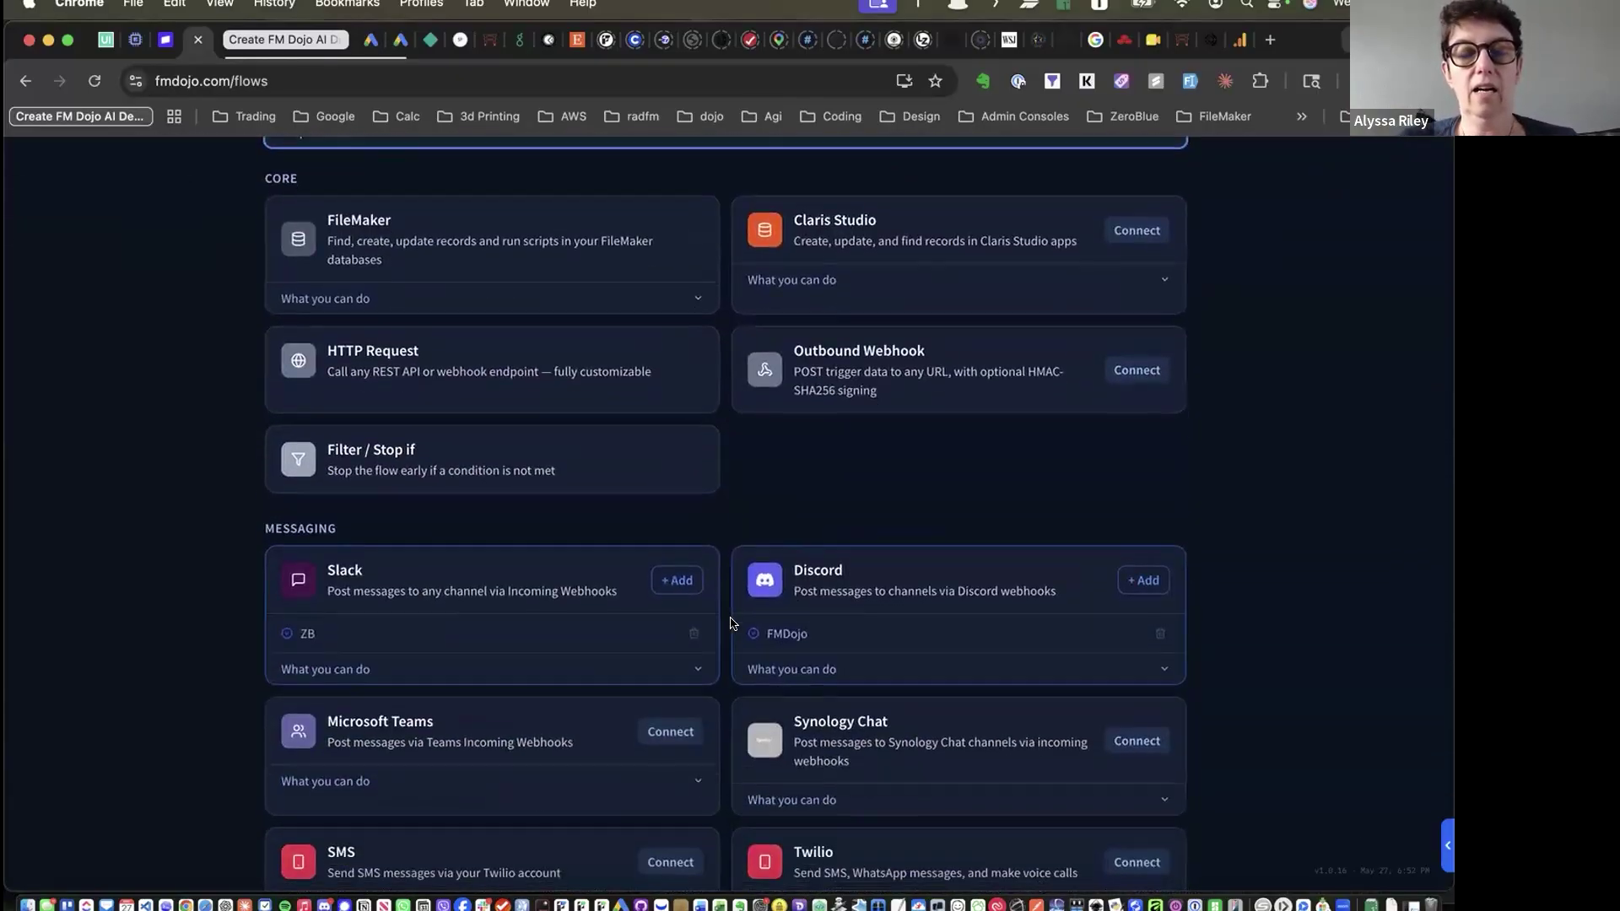
{"action": "scroll", "coordinate": [730, 624], "scroll_direction": "down", "scroll_amount": 1}
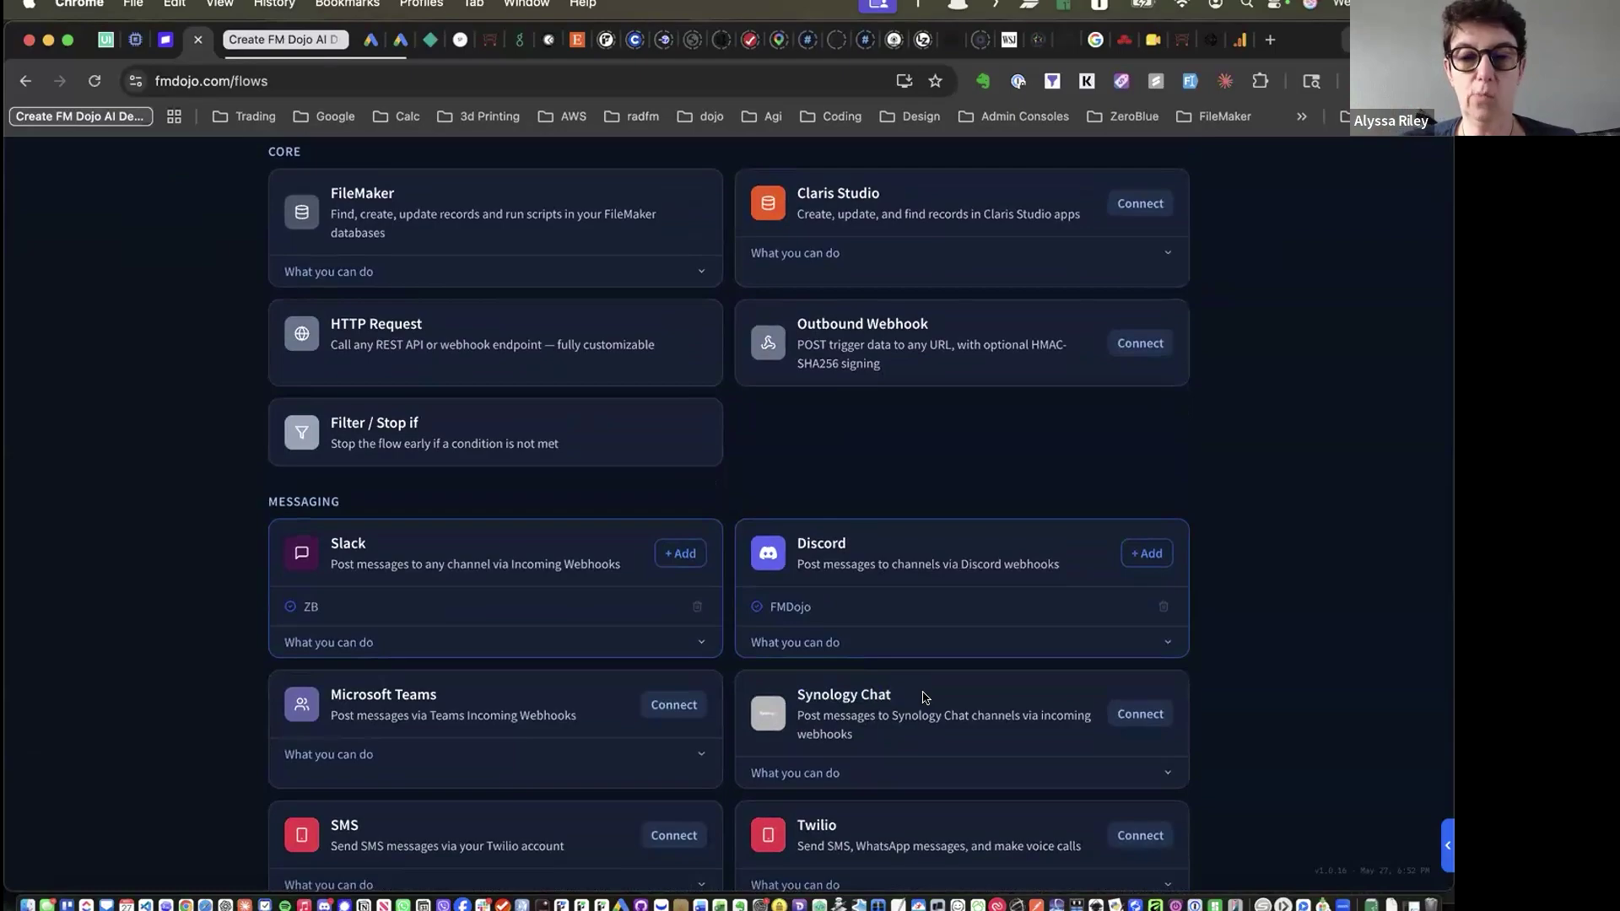
{"action": "scroll", "coordinate": [926, 698], "scroll_direction": "down", "scroll_amount": 5}
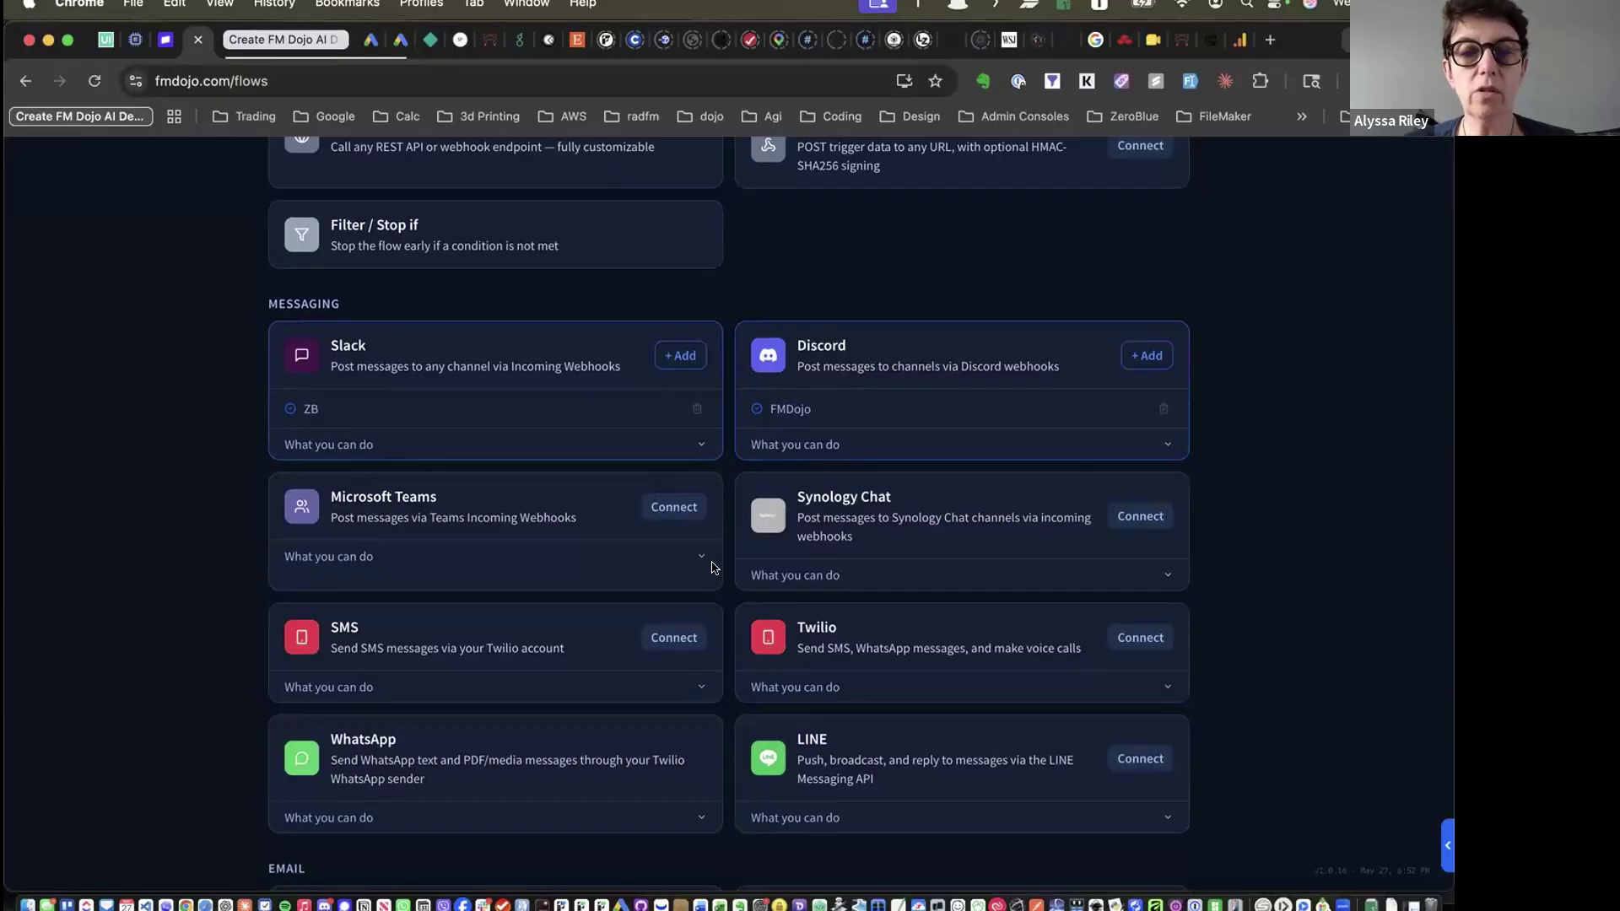
{"action": "scroll", "coordinate": [728, 582], "scroll_direction": "down", "scroll_amount": 3}
Expand 'What you can do' for Synology Chat, Twilio and WhatsApp
{"action": "left_click", "coordinate": [796, 449]}
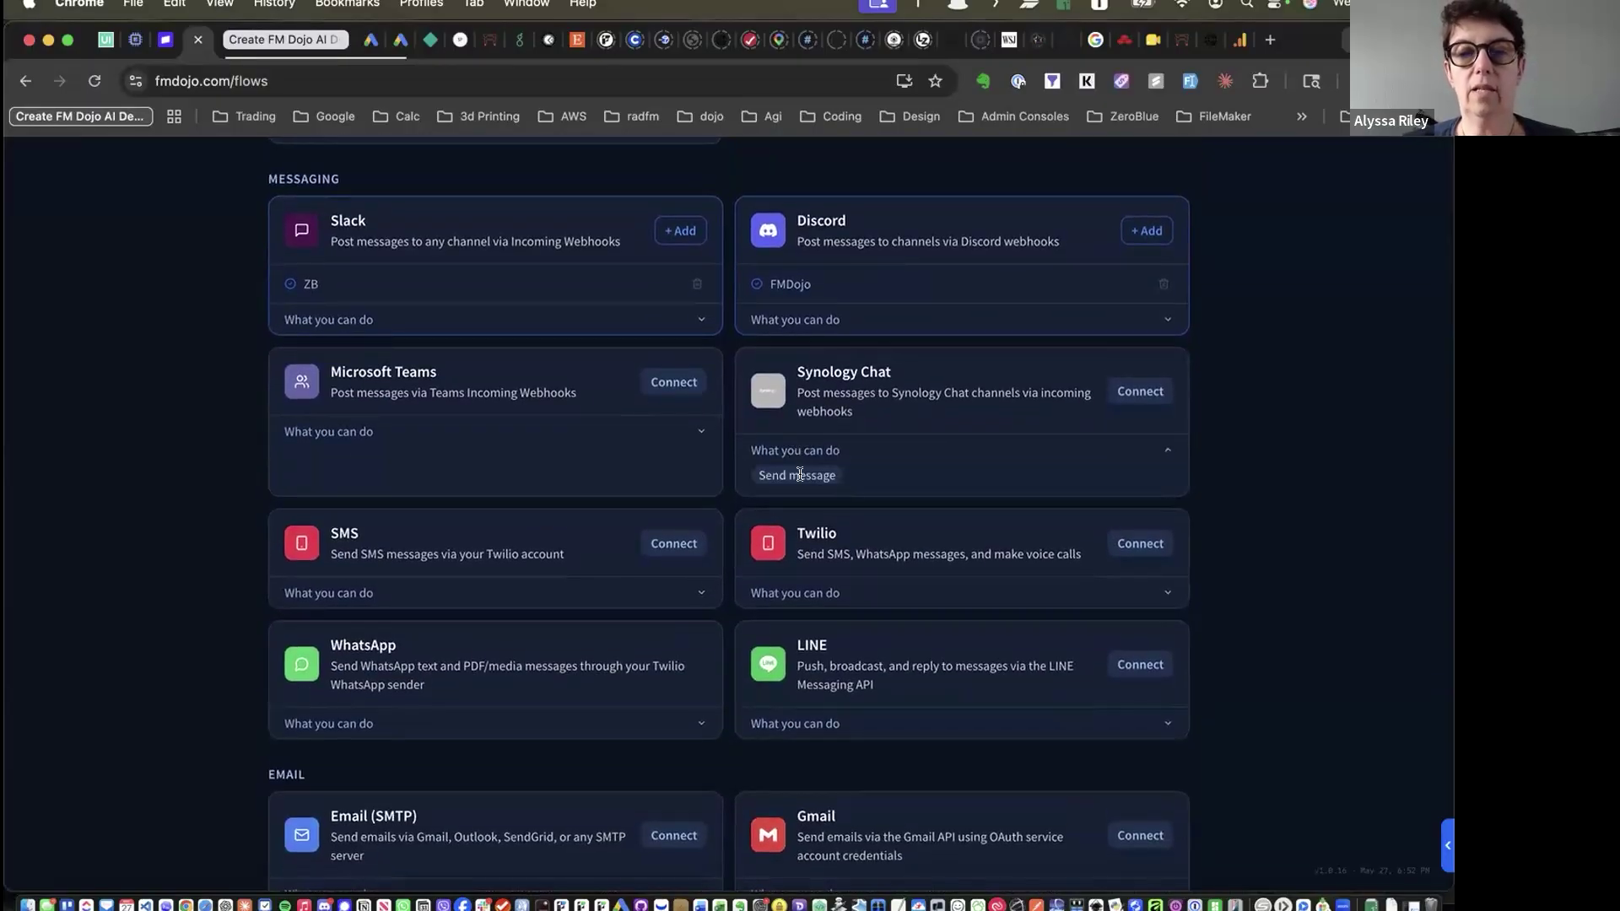
{"action": "left_click", "coordinate": [797, 594]}
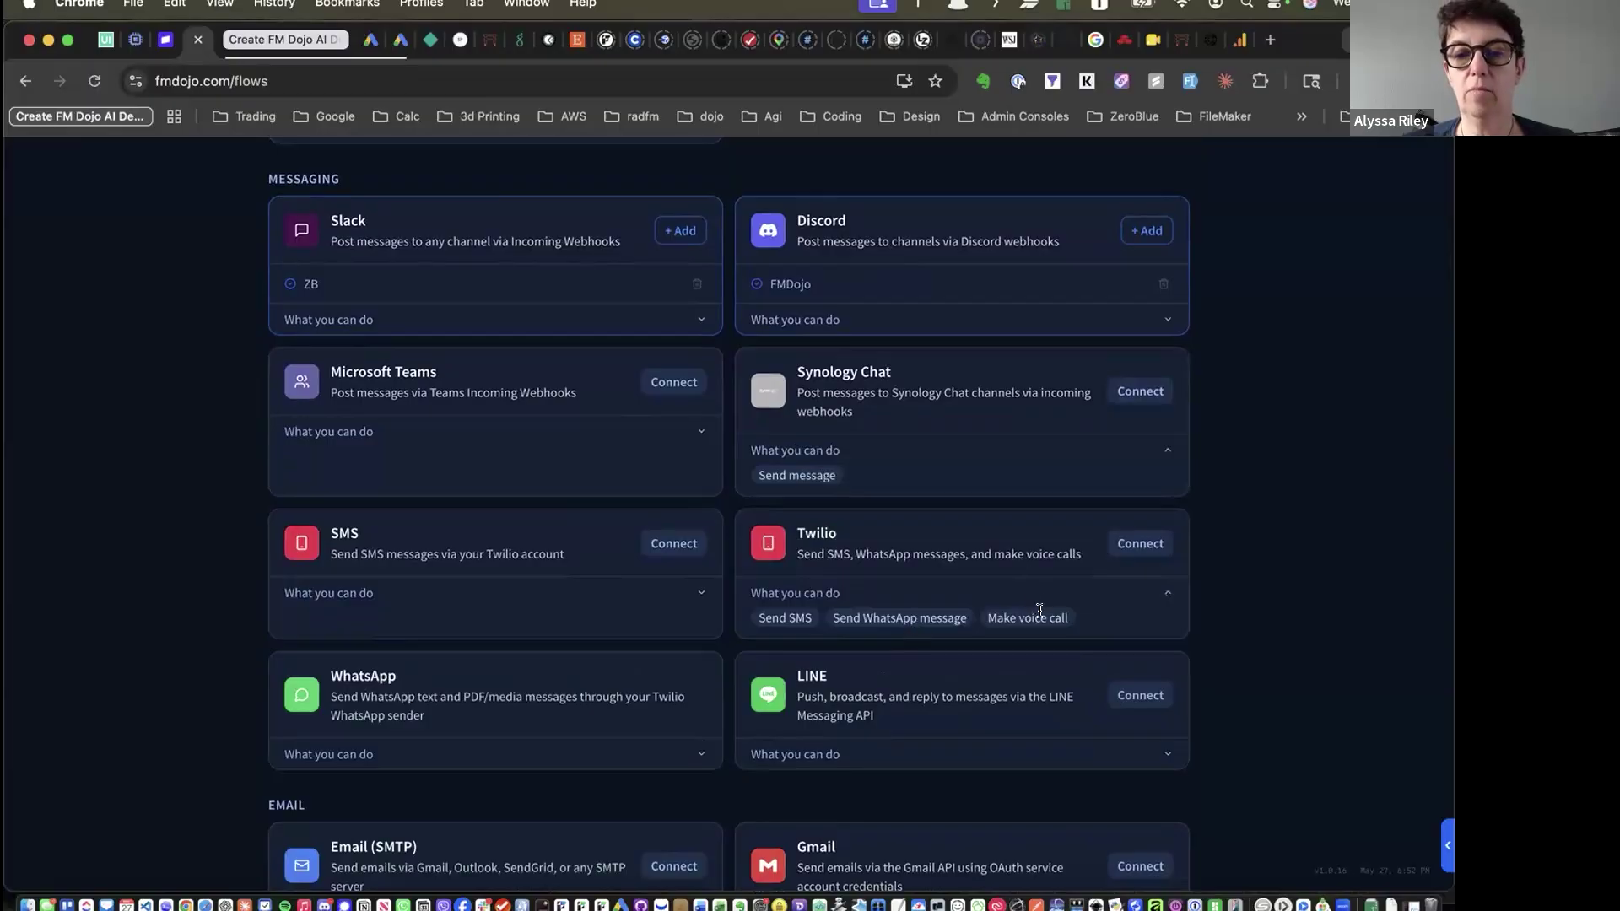
{"action": "left_click", "coordinate": [355, 755]}
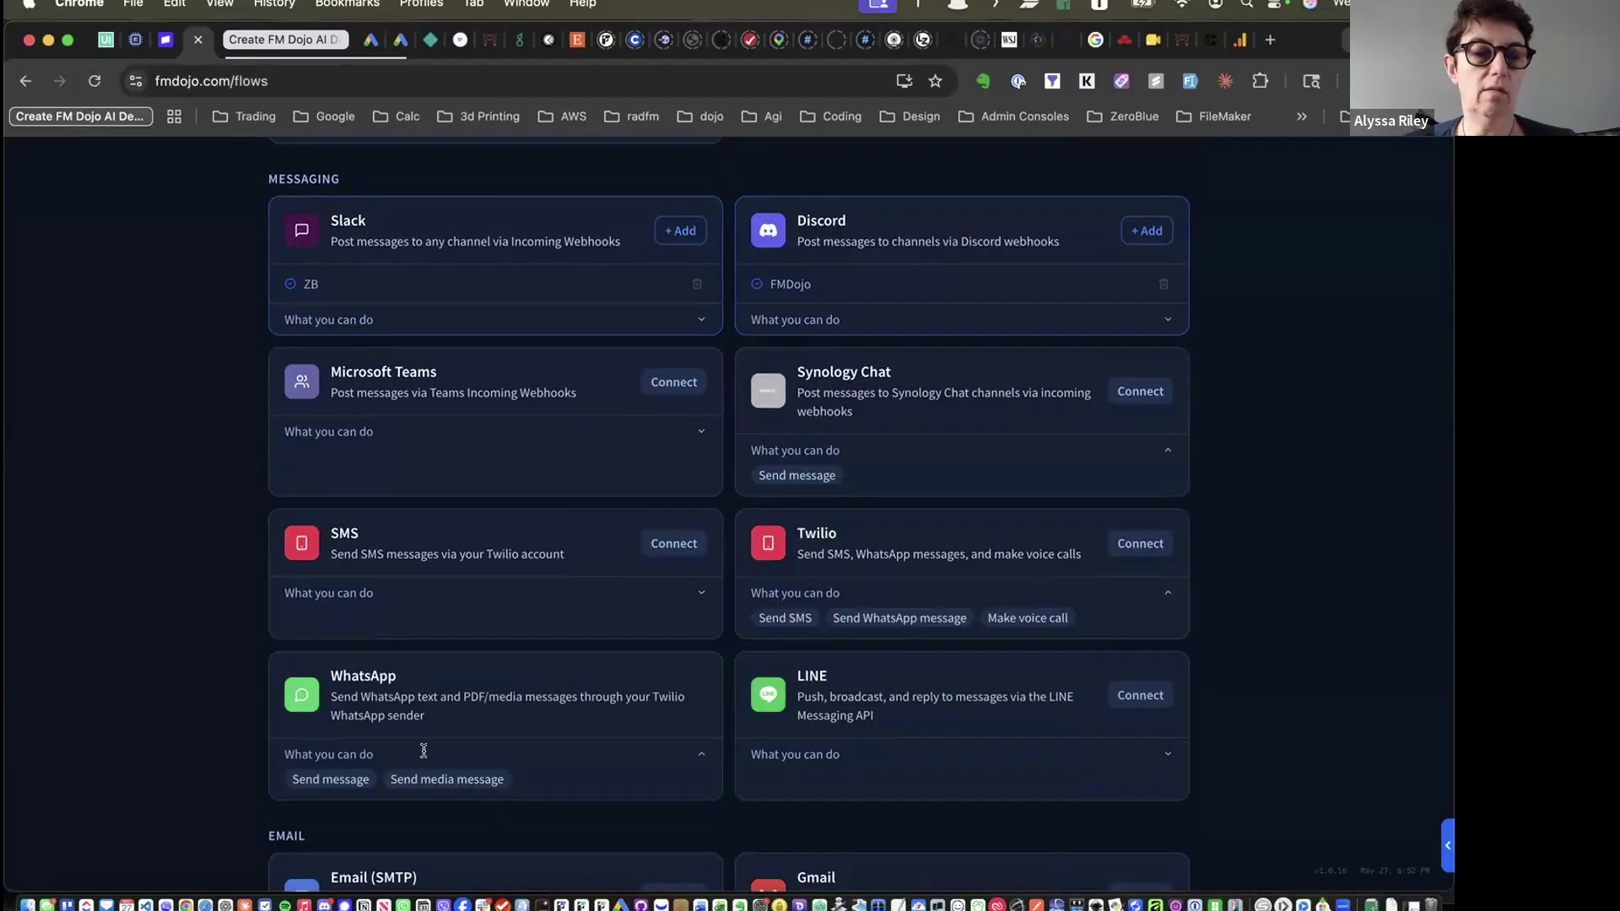
{"action": "left_click", "coordinate": [343, 756]}
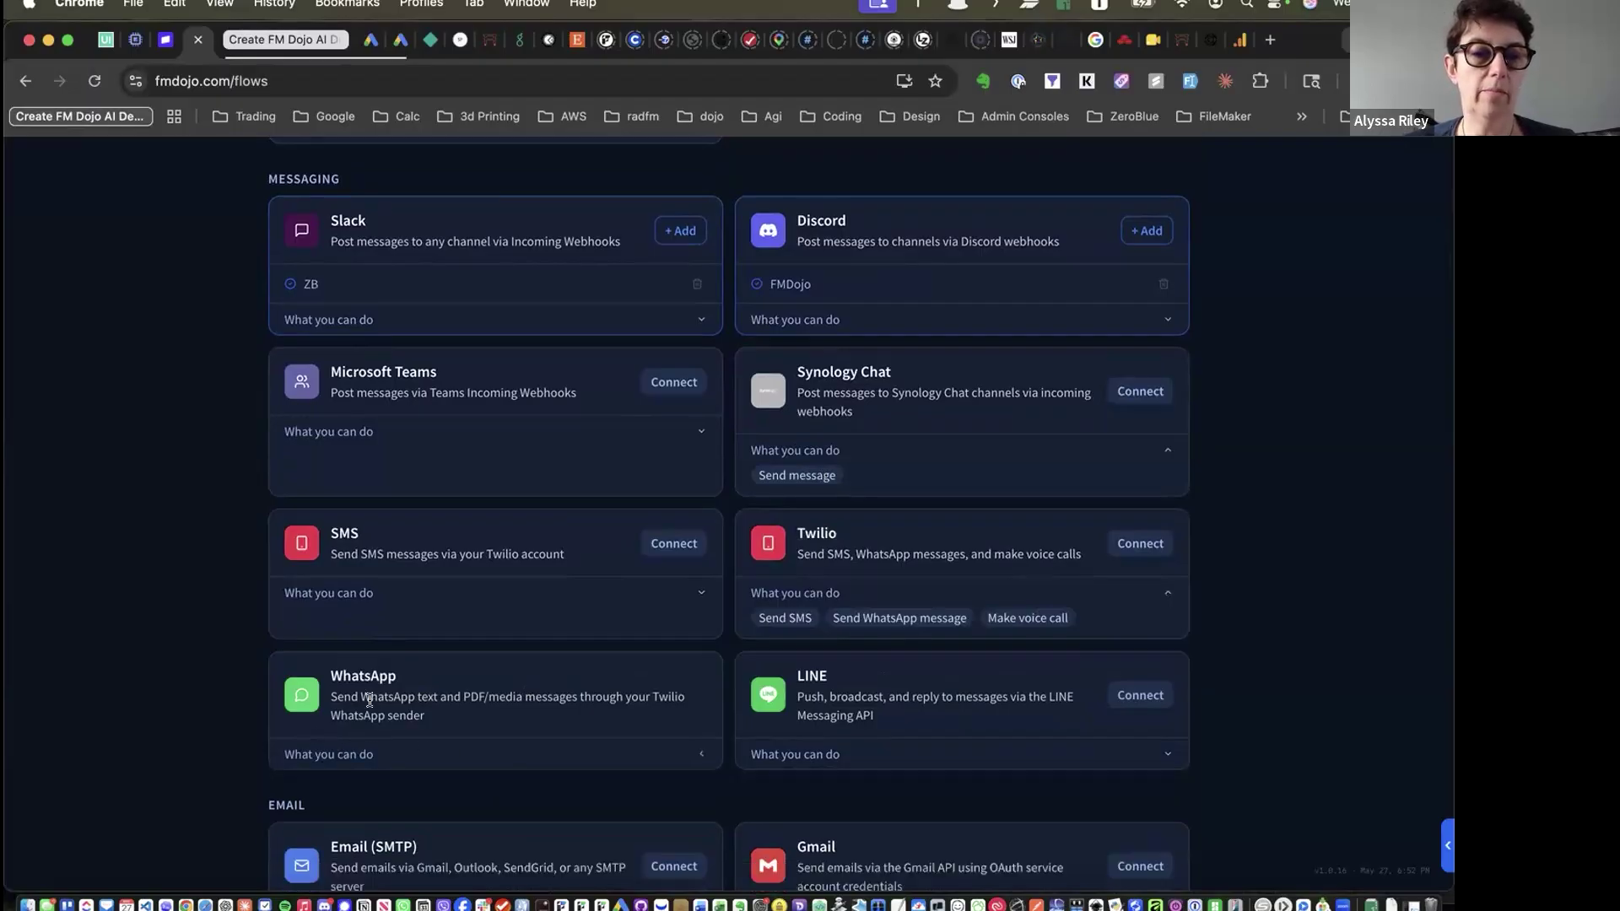
{"action": "scroll", "coordinate": [422, 671], "scroll_direction": "down", "scroll_amount": 4}
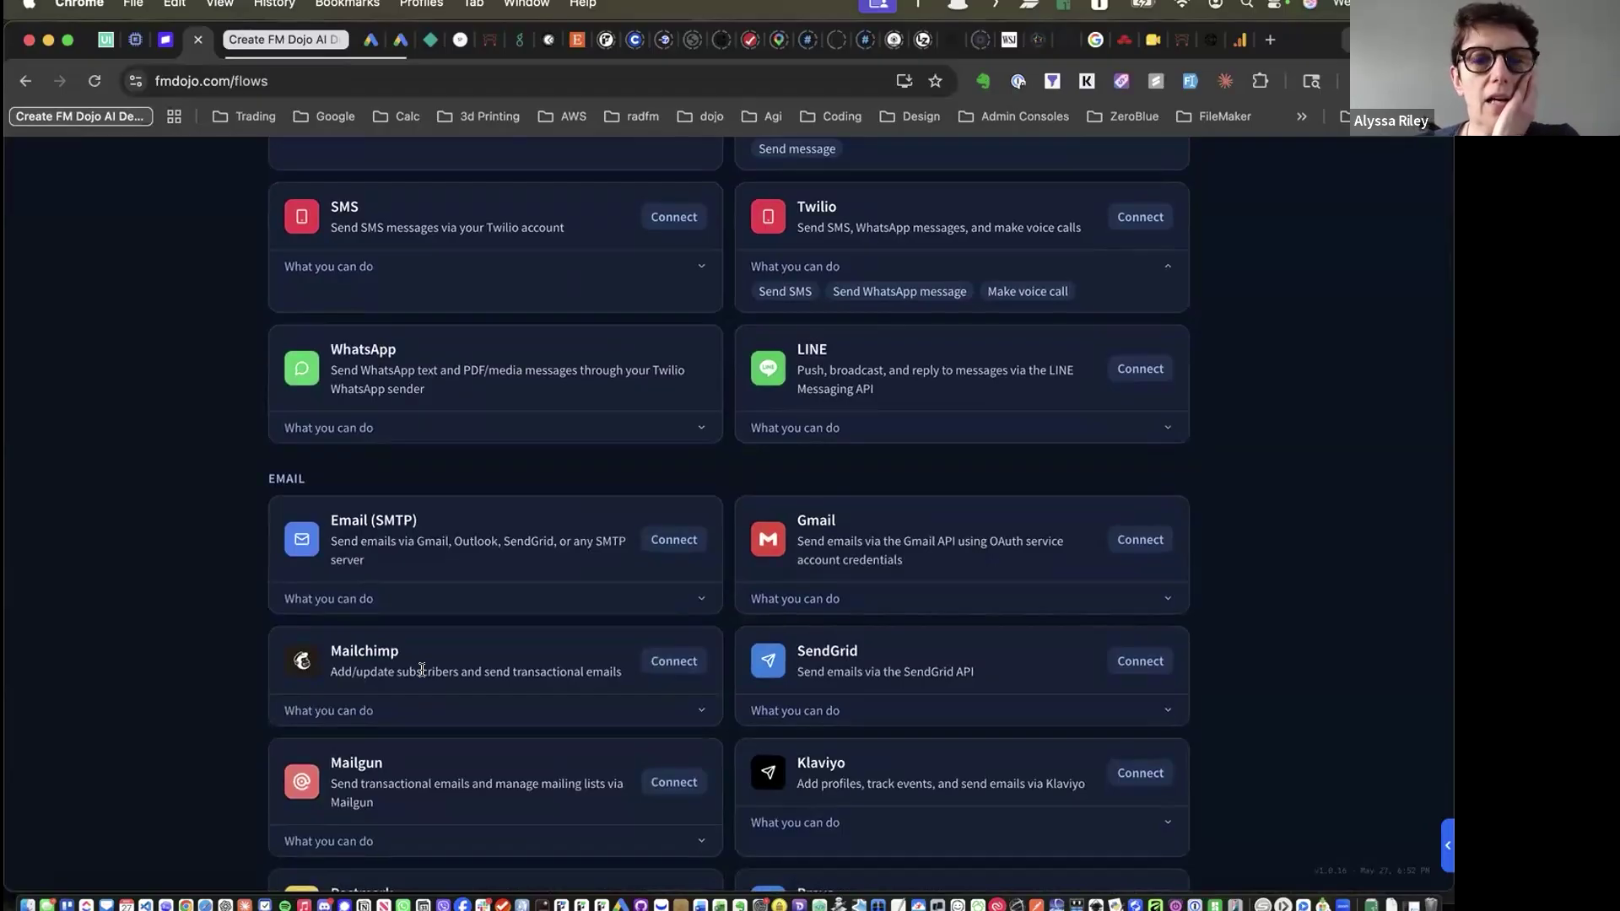
{"action": "scroll", "coordinate": [422, 669], "scroll_direction": "up", "scroll_amount": 15}
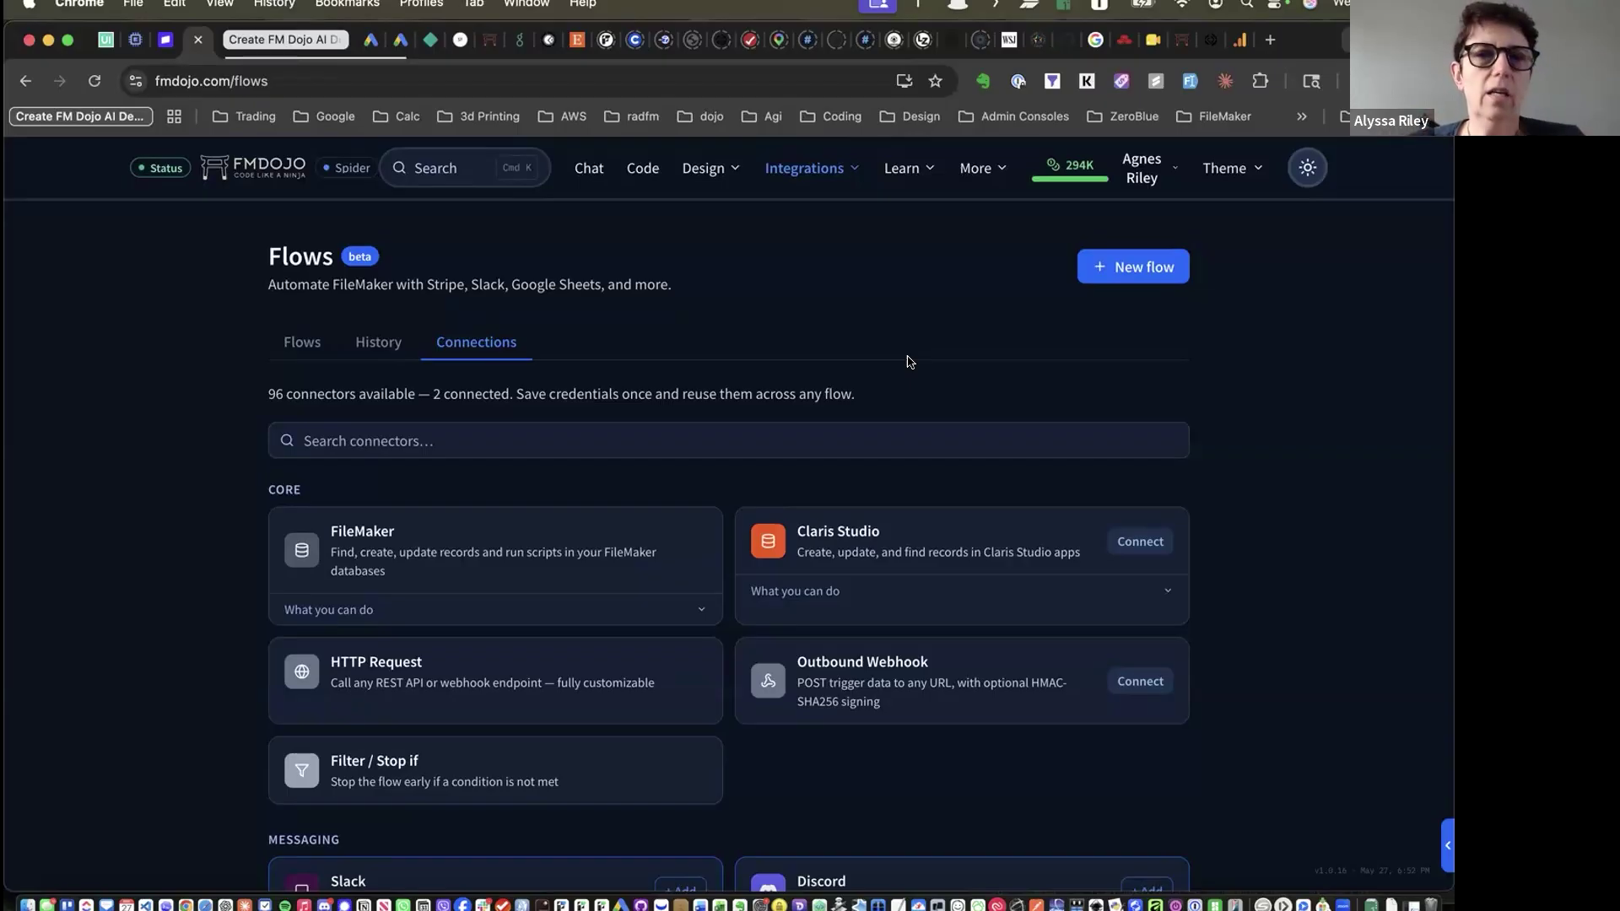
{"action": "left_click", "coordinate": [794, 161]}
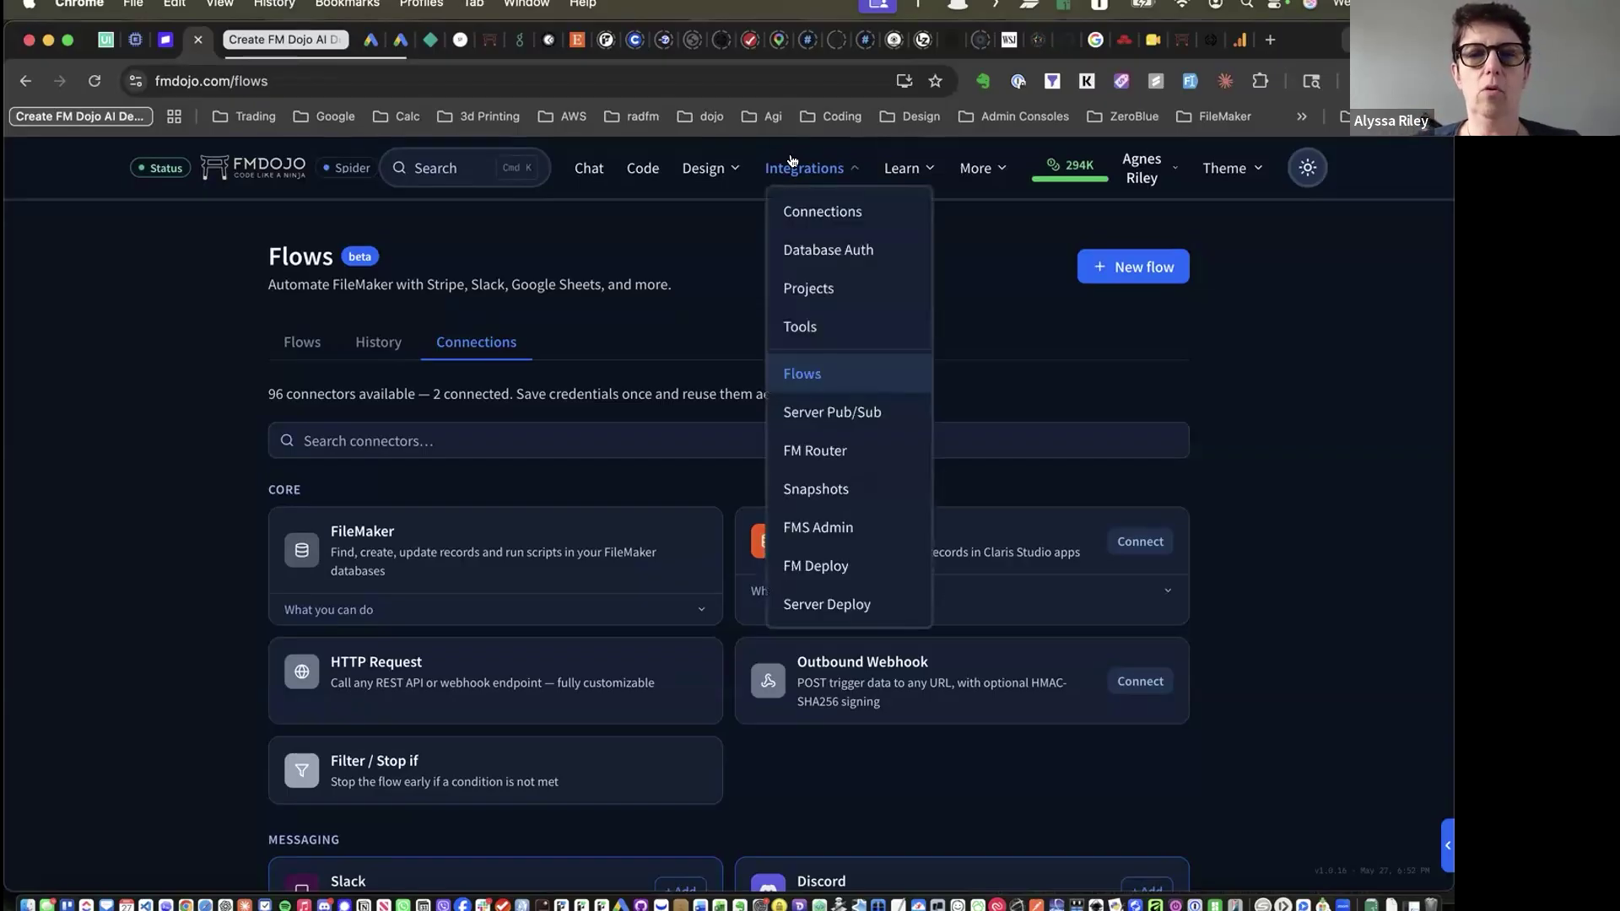
On FM Deploy, expand the Spider to Test deployment and its settings
{"action": "left_click", "coordinate": [820, 559]}
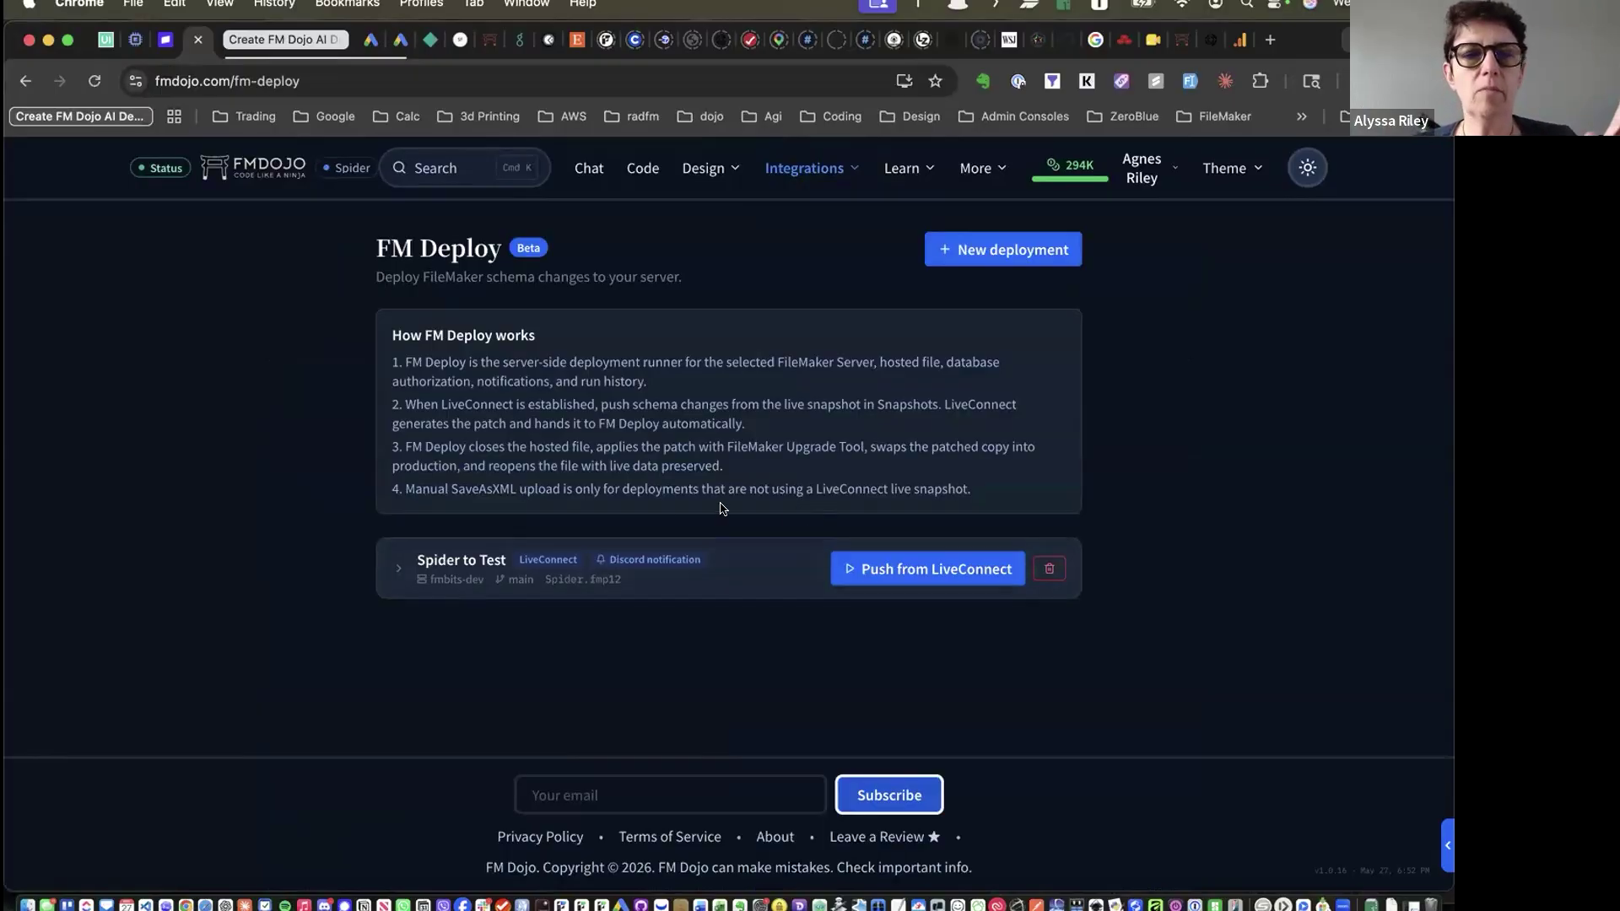
{"action": "left_click", "coordinate": [435, 563]}
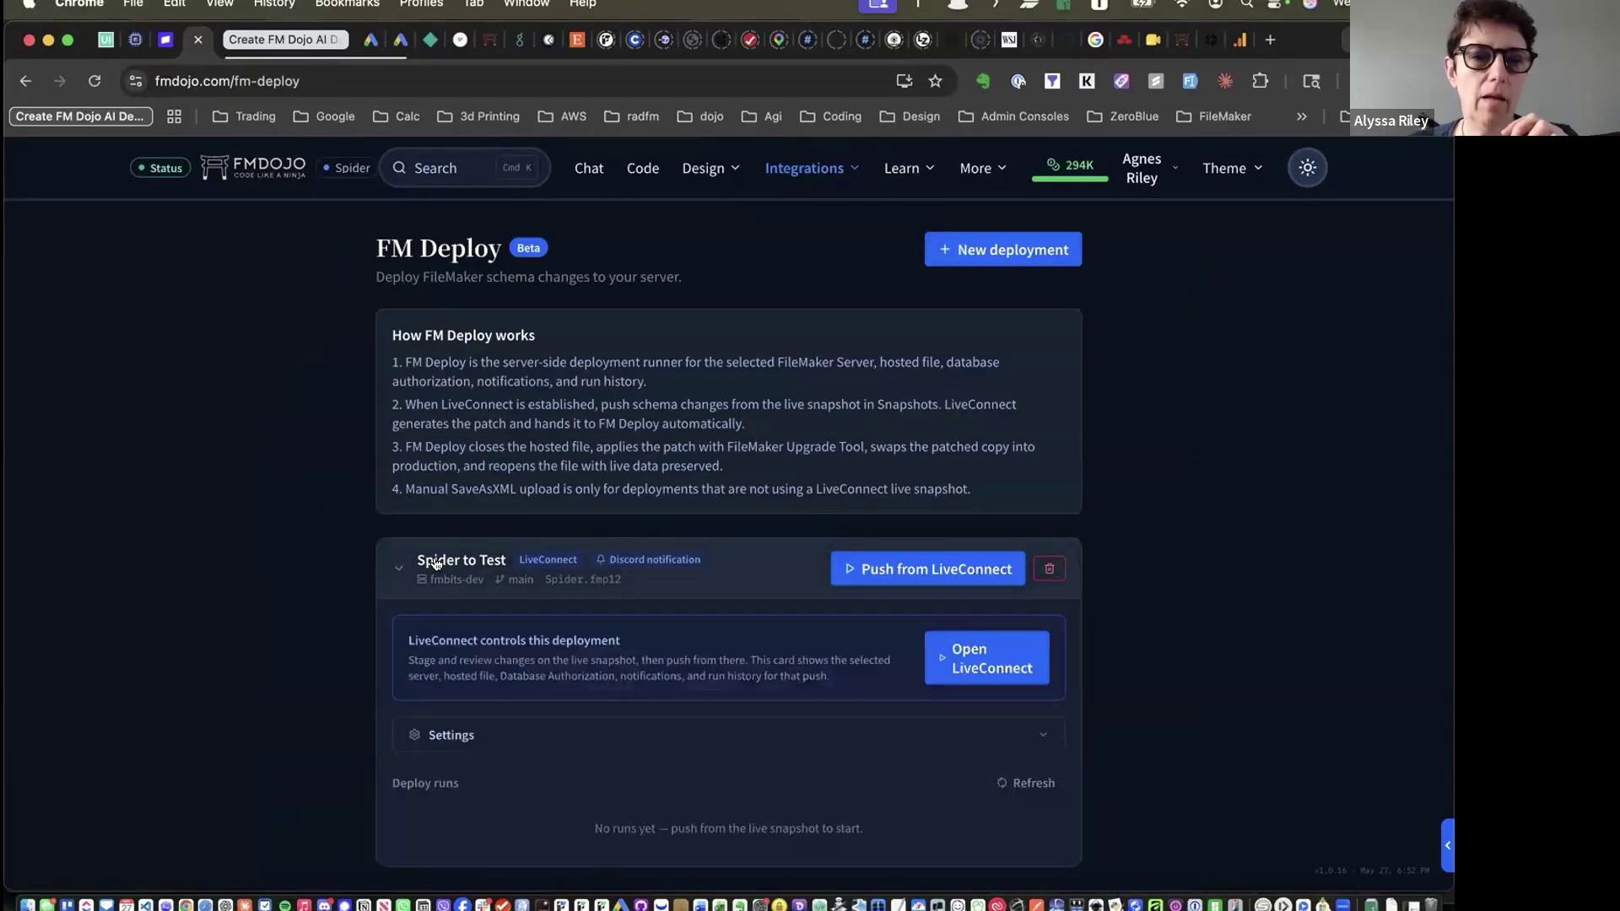
{"action": "scroll", "coordinate": [436, 563], "scroll_direction": "down", "scroll_amount": 2}
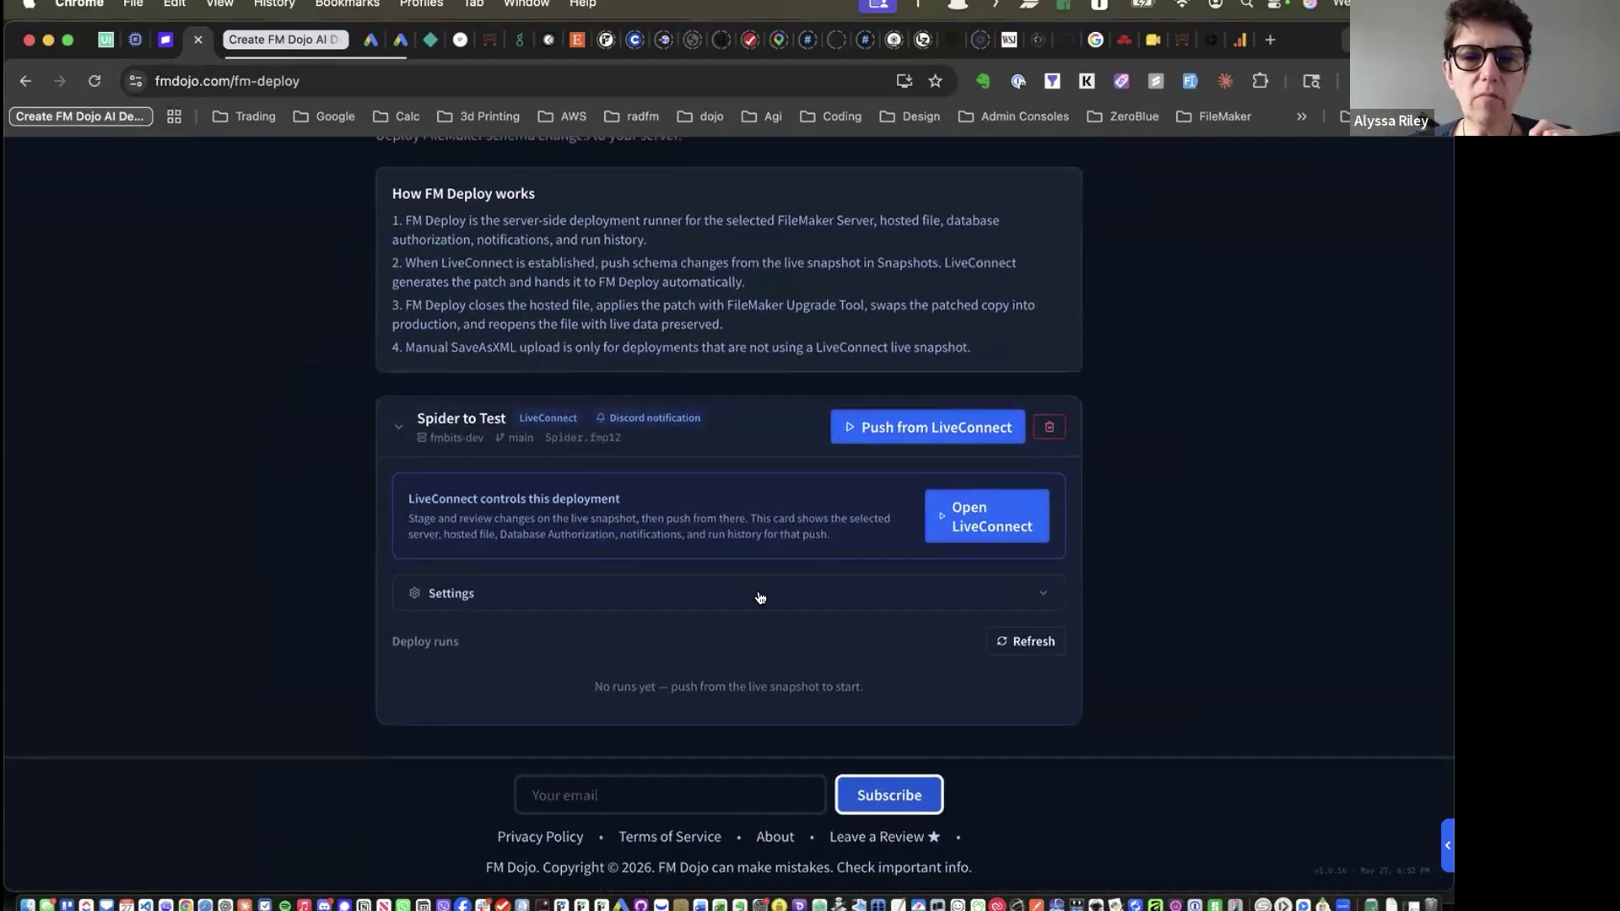
{"action": "left_click", "coordinate": [756, 593]}
{"action": "scroll", "coordinate": [761, 598], "scroll_direction": "down", "scroll_amount": 1}
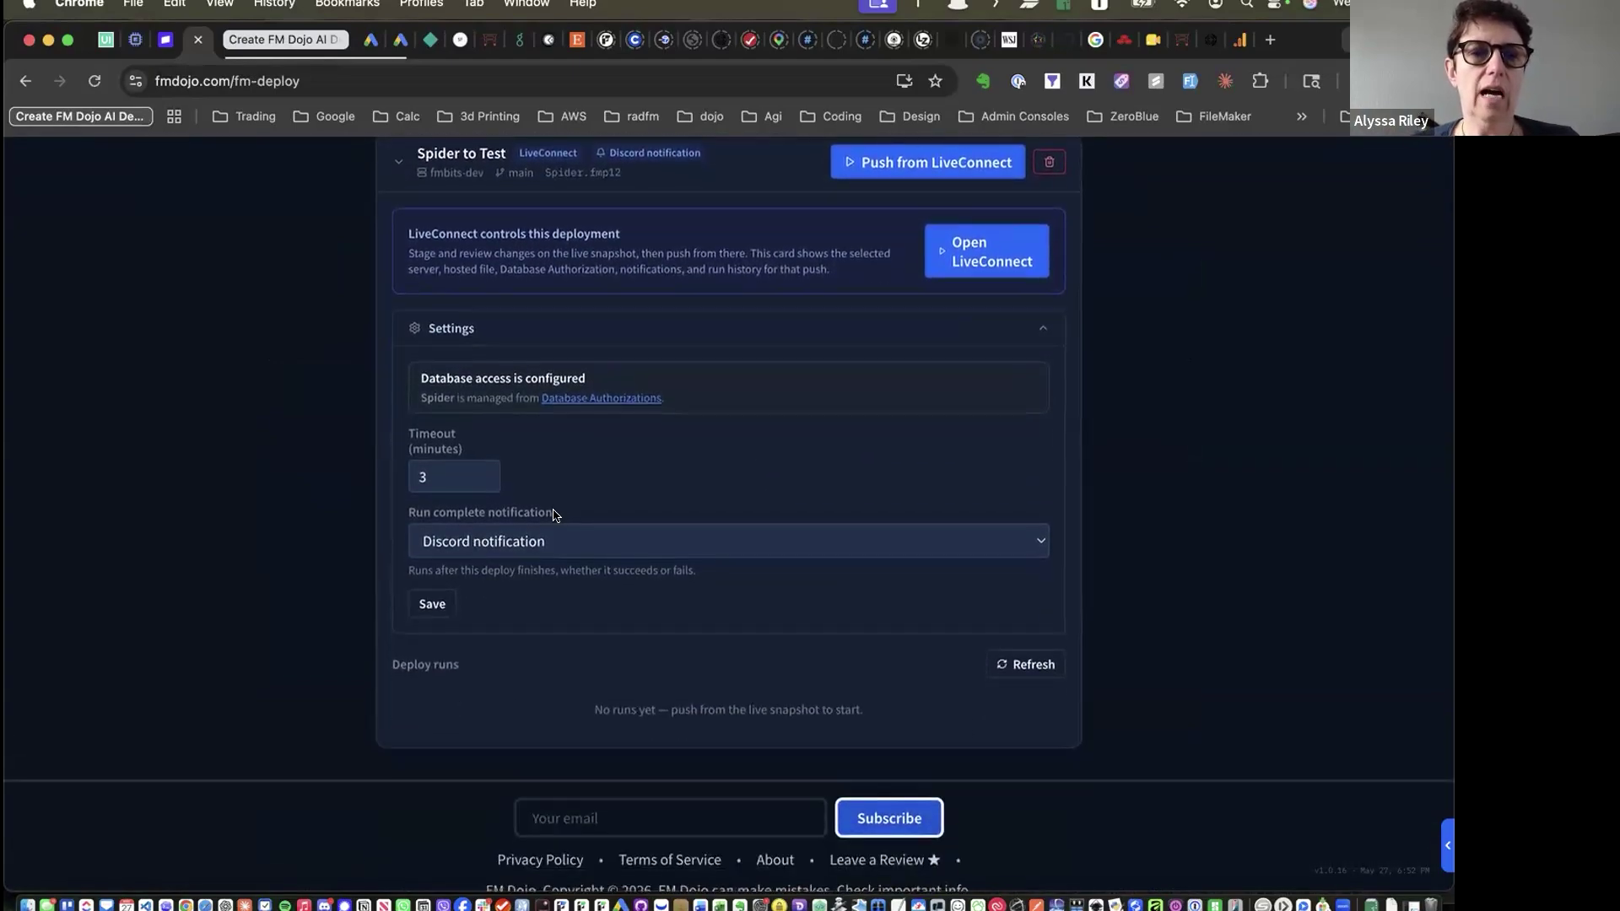
{"action": "left_click_drag", "start_coordinate": [408, 511], "coordinate": [550, 533]}
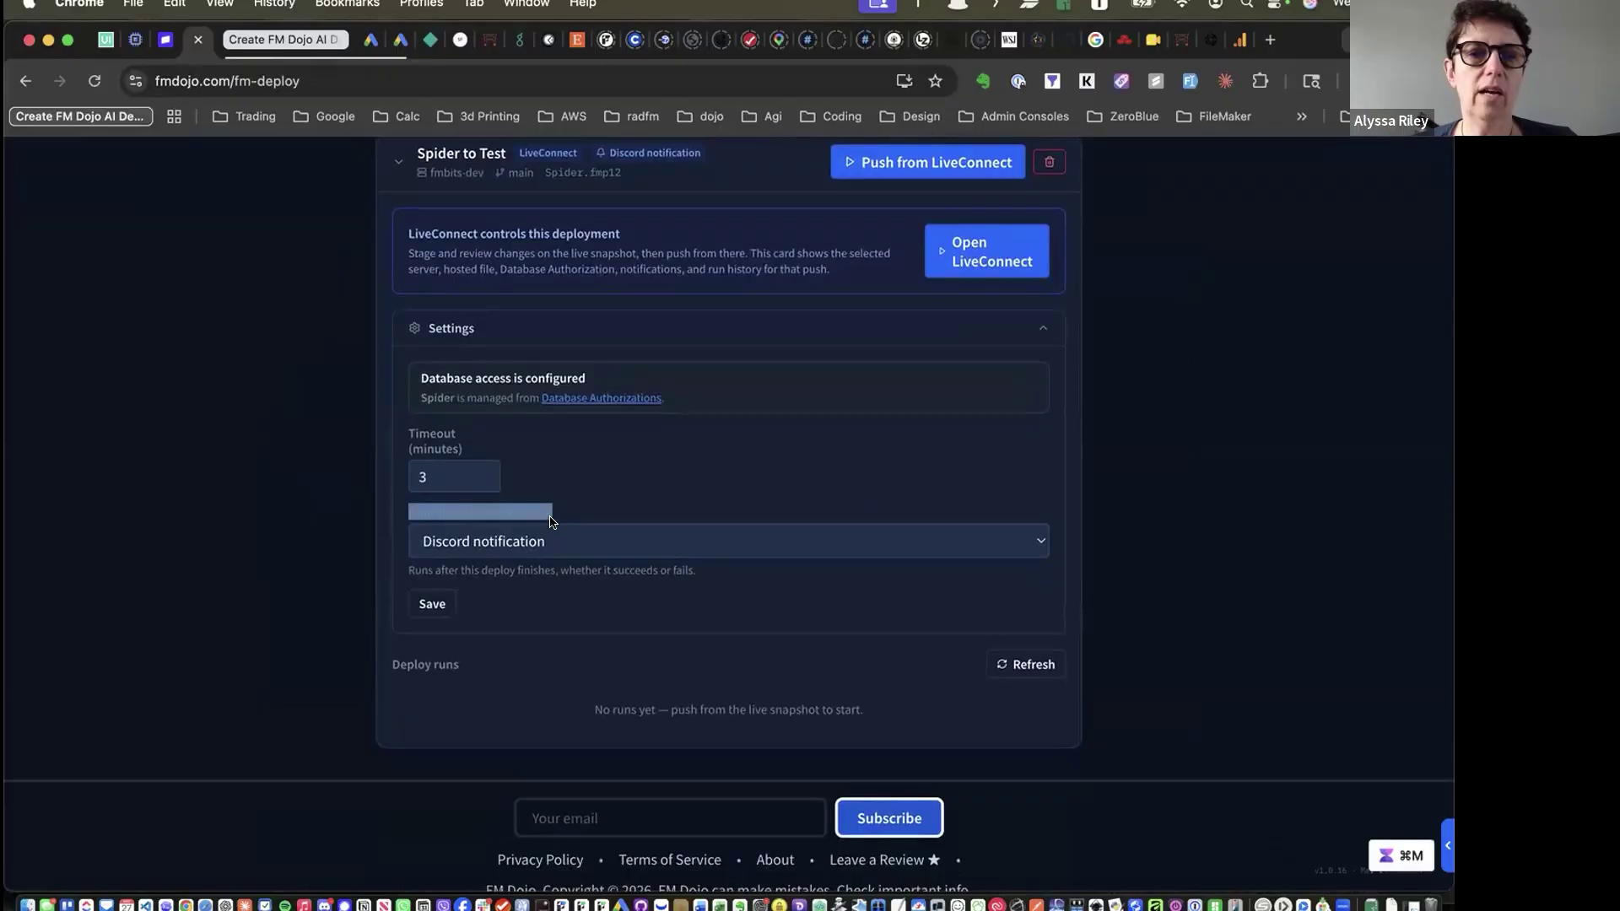
{"action": "left_click", "coordinate": [525, 517]}
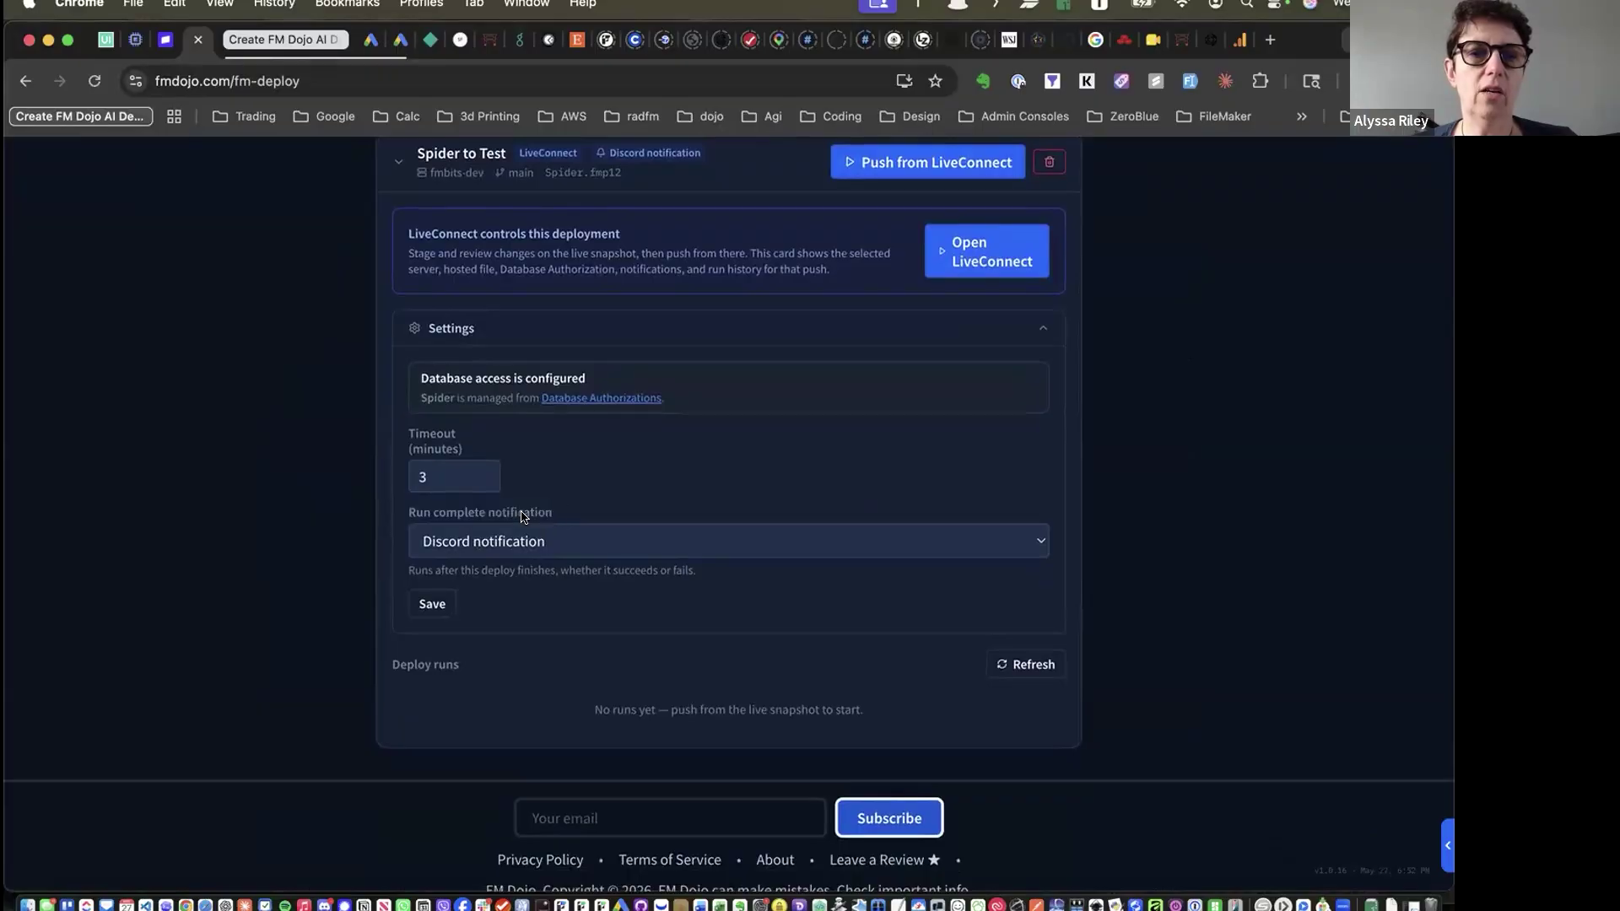
Keep Discord notification as the run-complete notification
{"action": "left_click", "coordinate": [686, 544]}
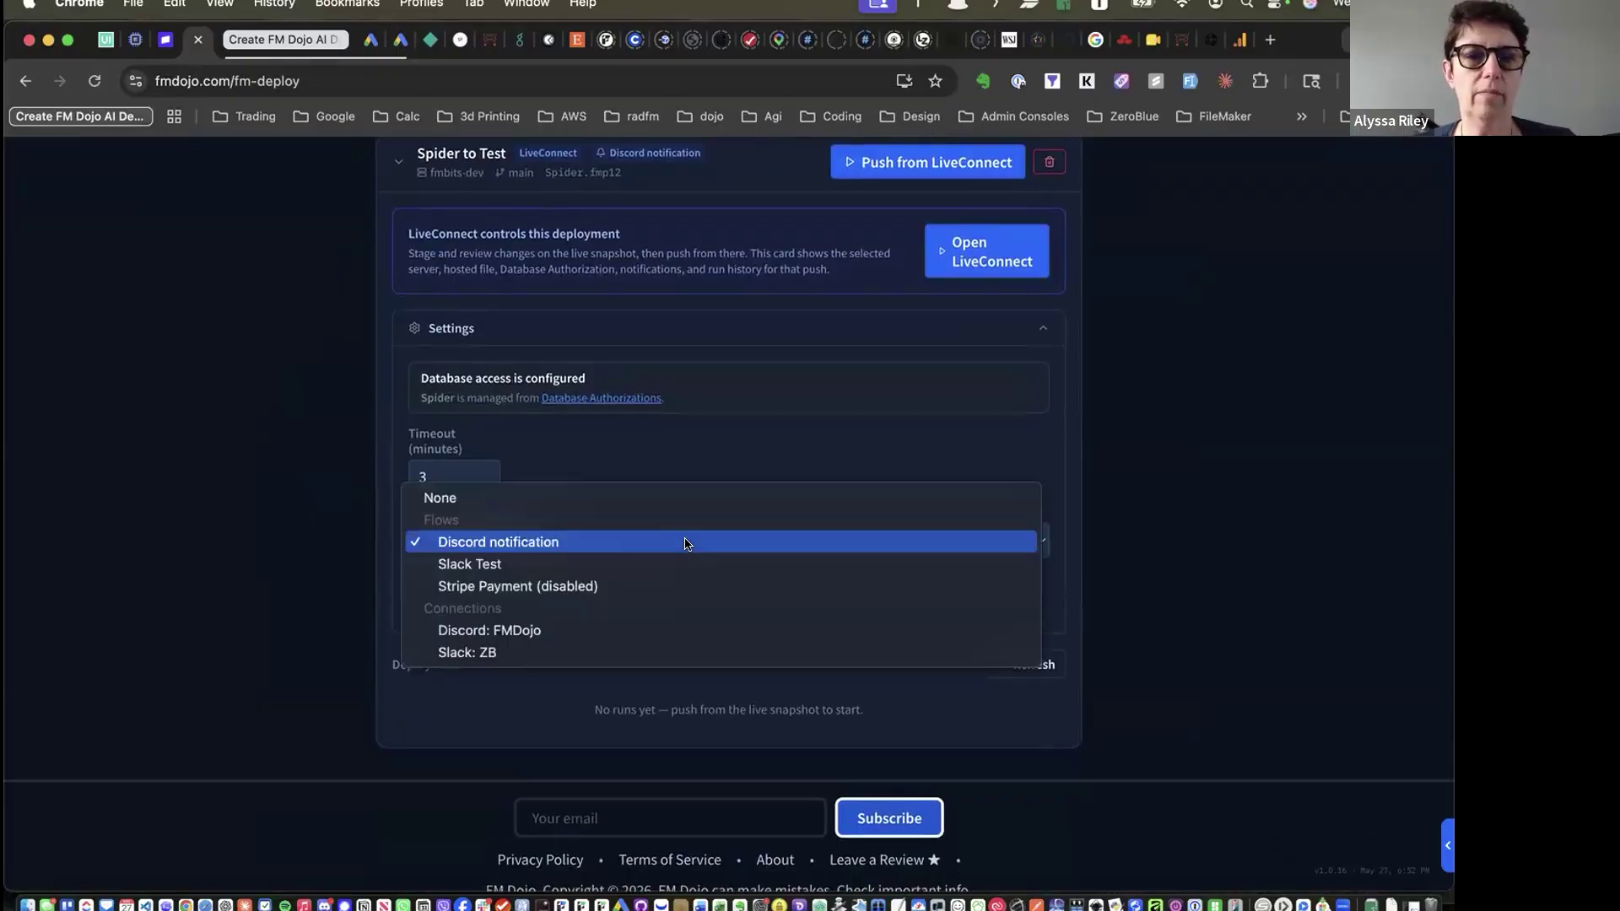
{"action": "left_click", "coordinate": [591, 477]}
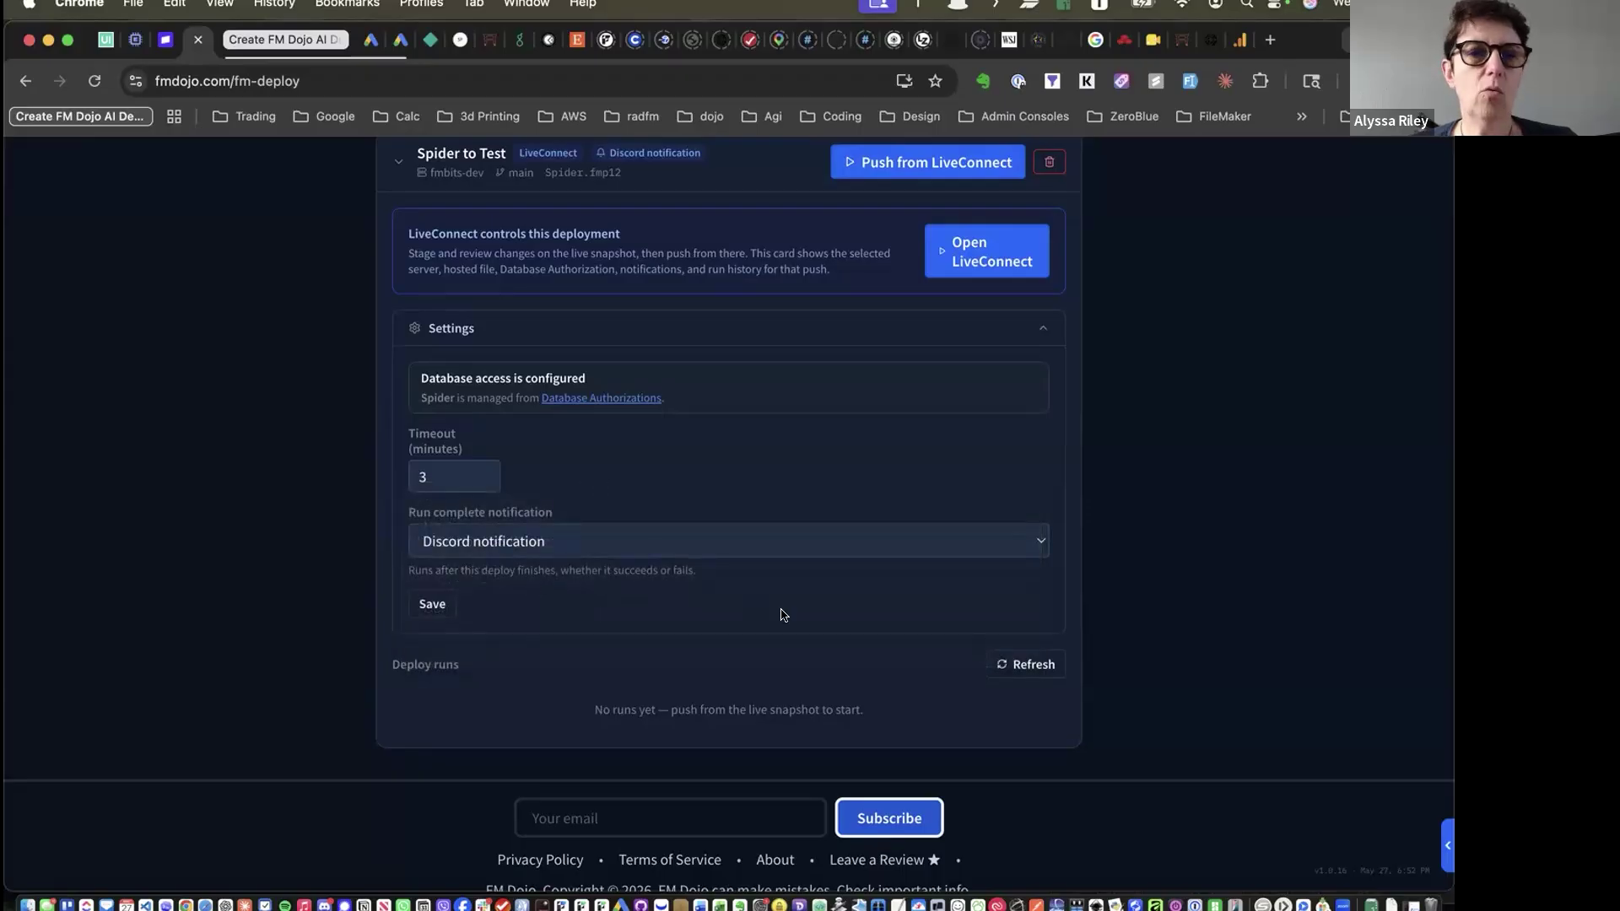
{"action": "scroll", "coordinate": [768, 494], "scroll_direction": "up", "scroll_amount": 5}
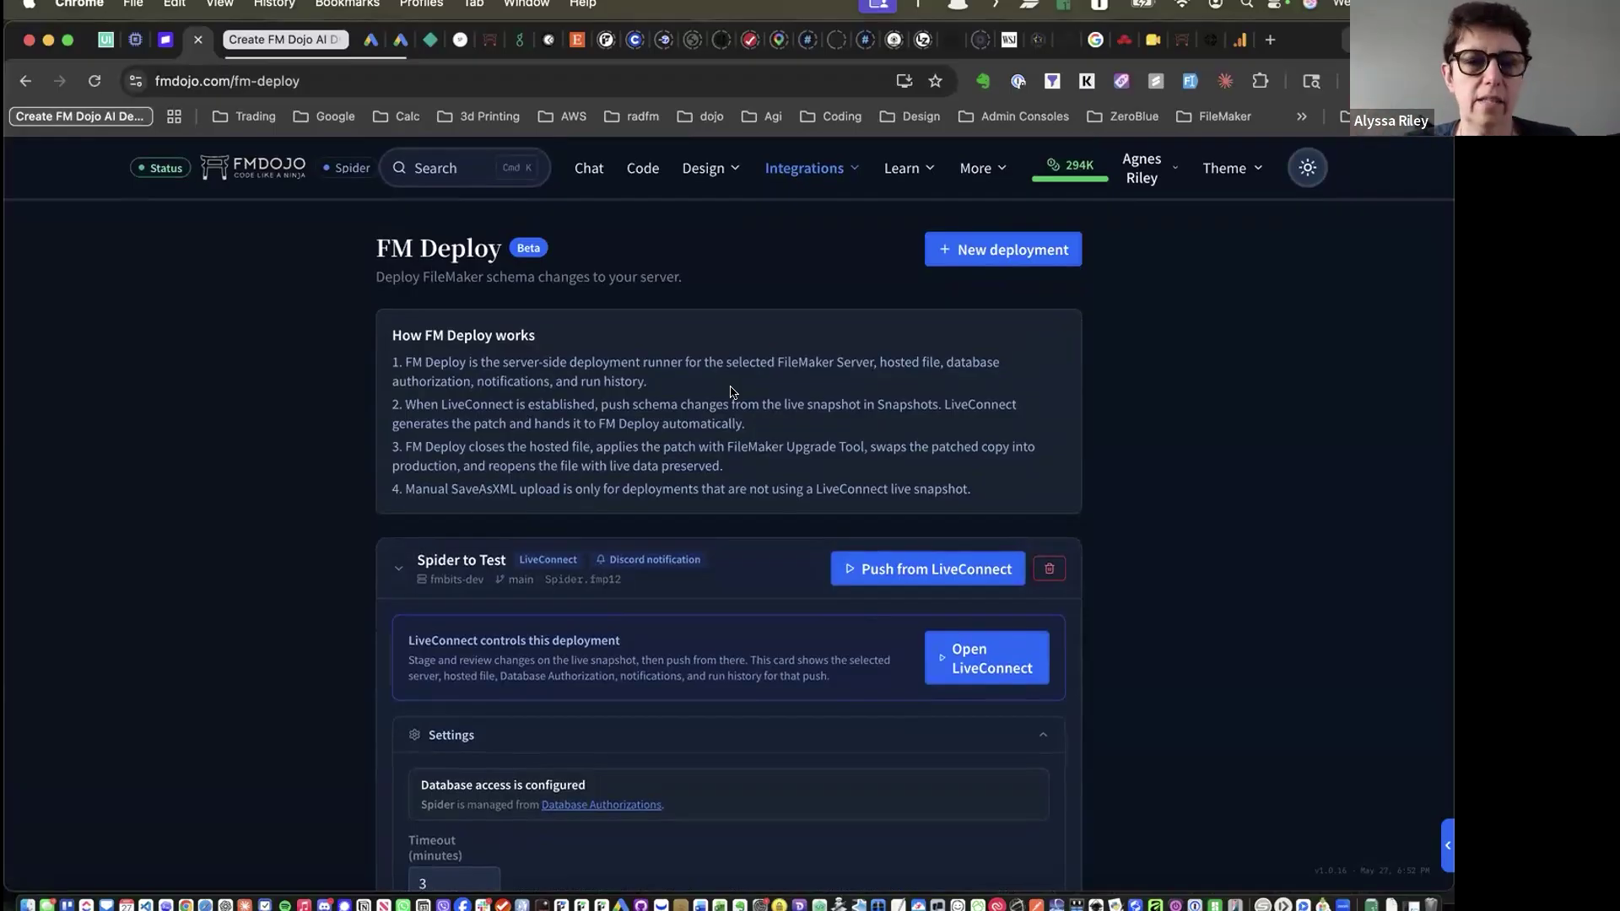
{"action": "scroll", "coordinate": [733, 391], "scroll_direction": "down", "scroll_amount": 5}
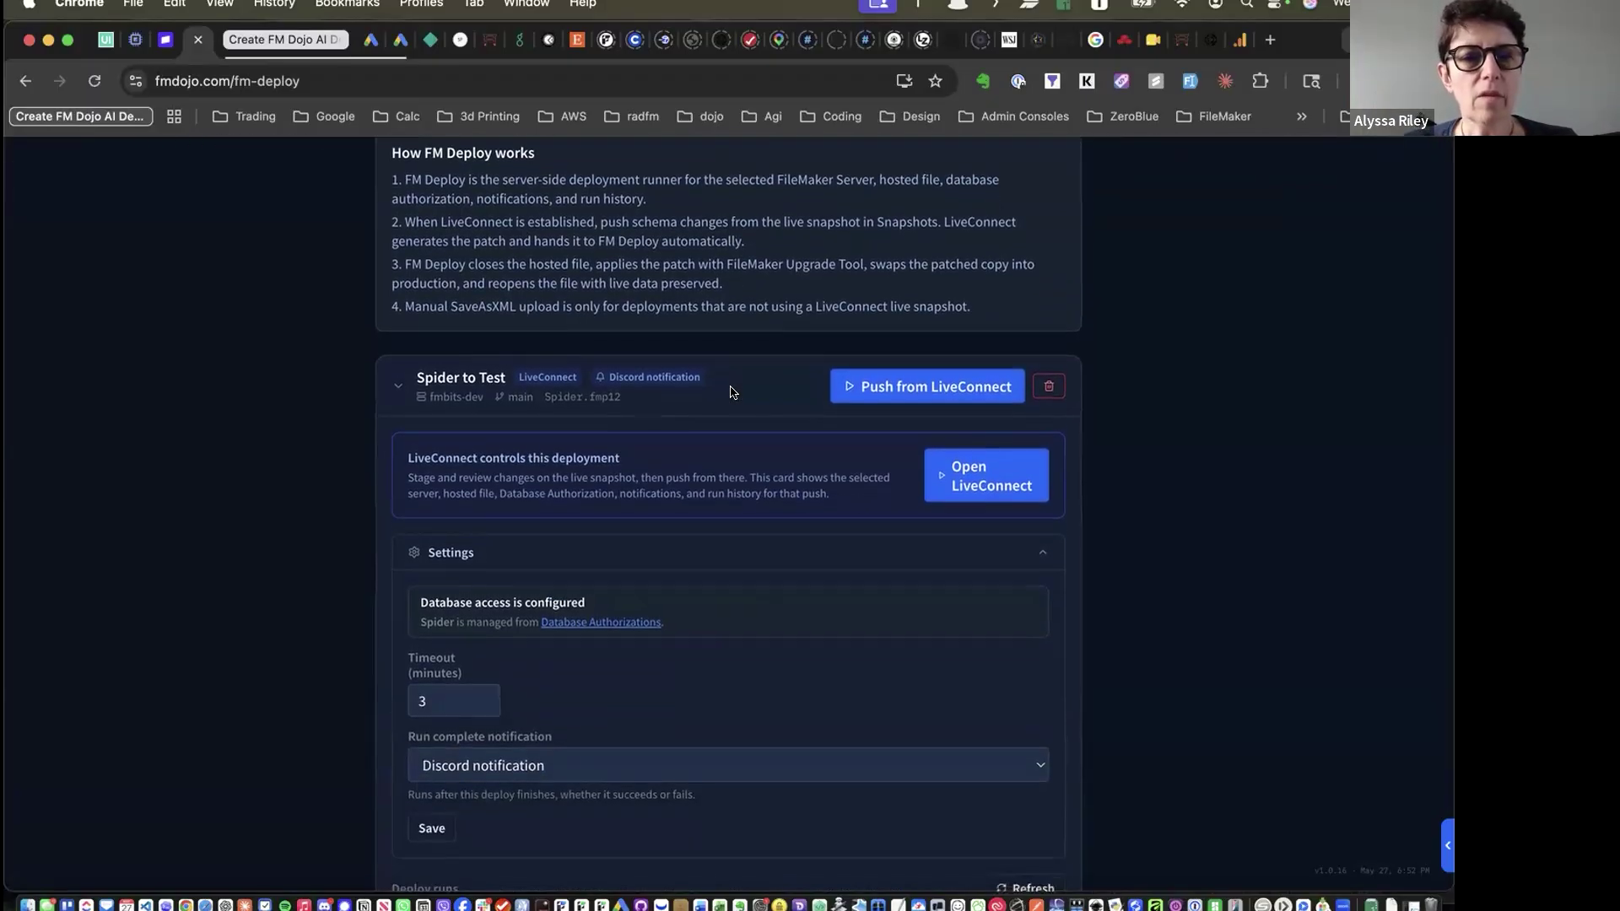
{"action": "scroll", "coordinate": [824, 594], "scroll_direction": "down", "scroll_amount": 3}
{"action": "scroll", "coordinate": [826, 590], "scroll_direction": "up", "scroll_amount": 6}
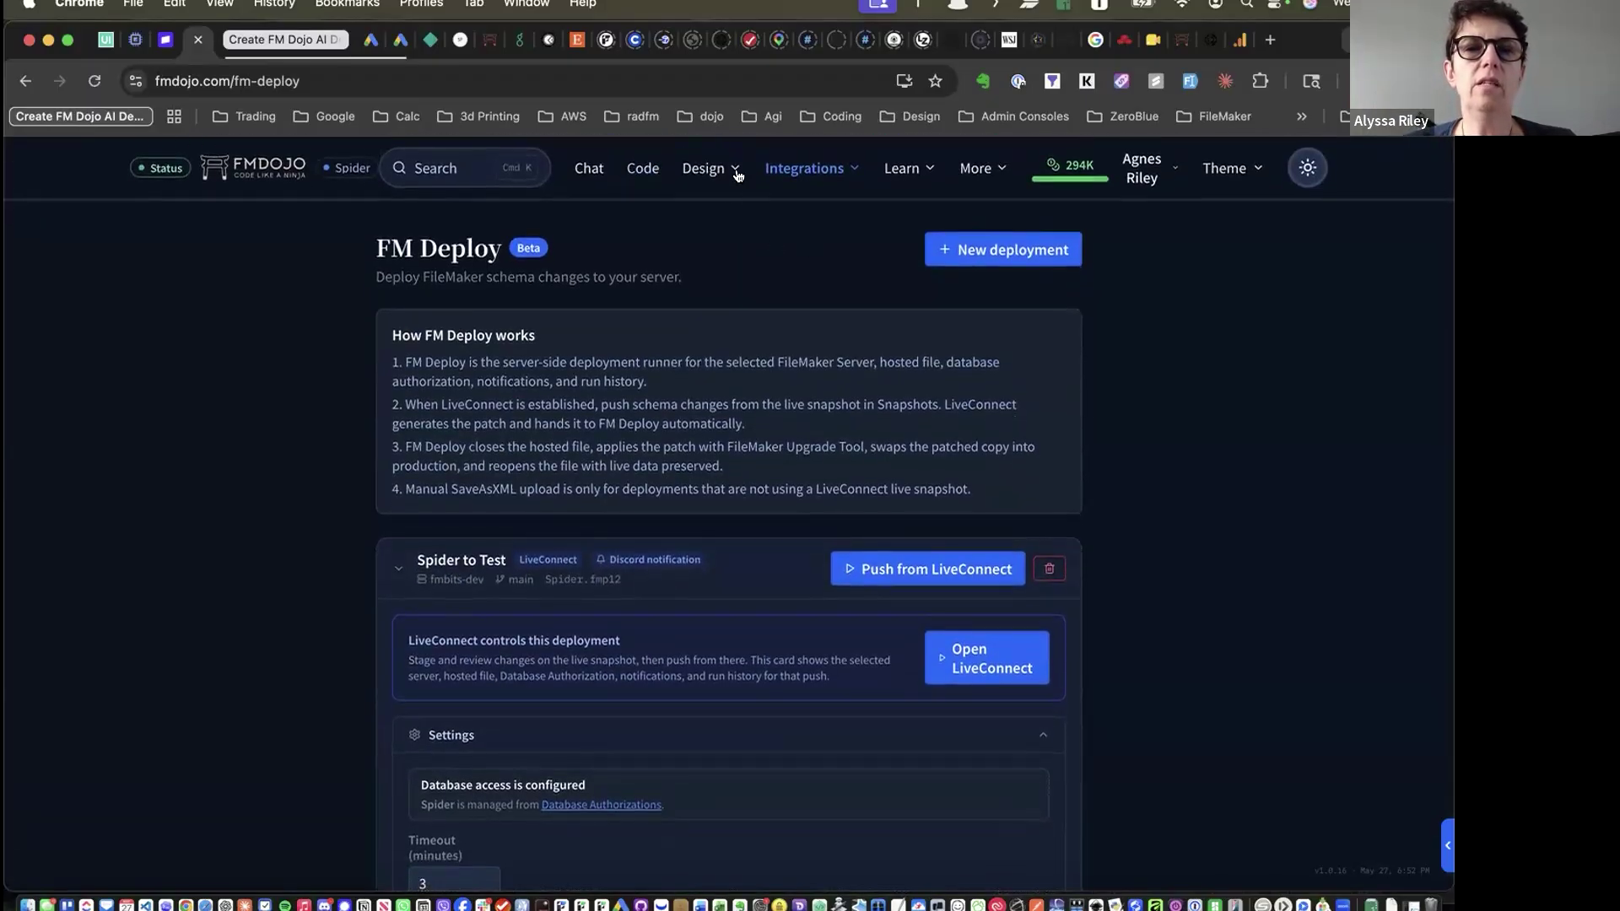
{"action": "left_click", "coordinate": [805, 171]}
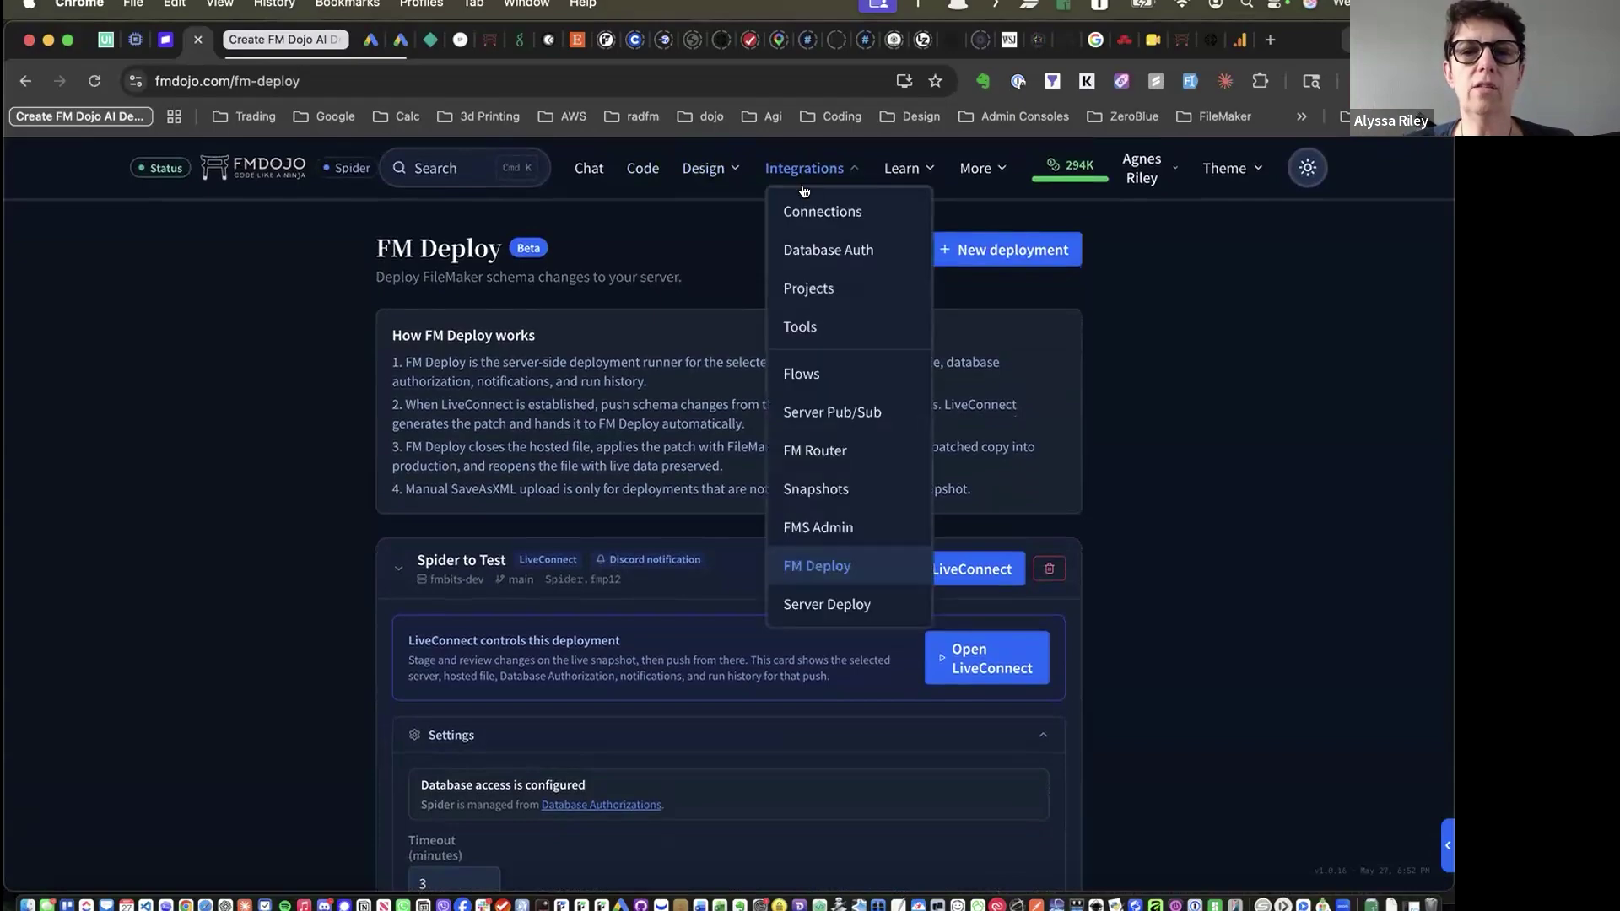
Open the east03 server's alert settings from FMS Admin
{"action": "left_click", "coordinate": [820, 525]}
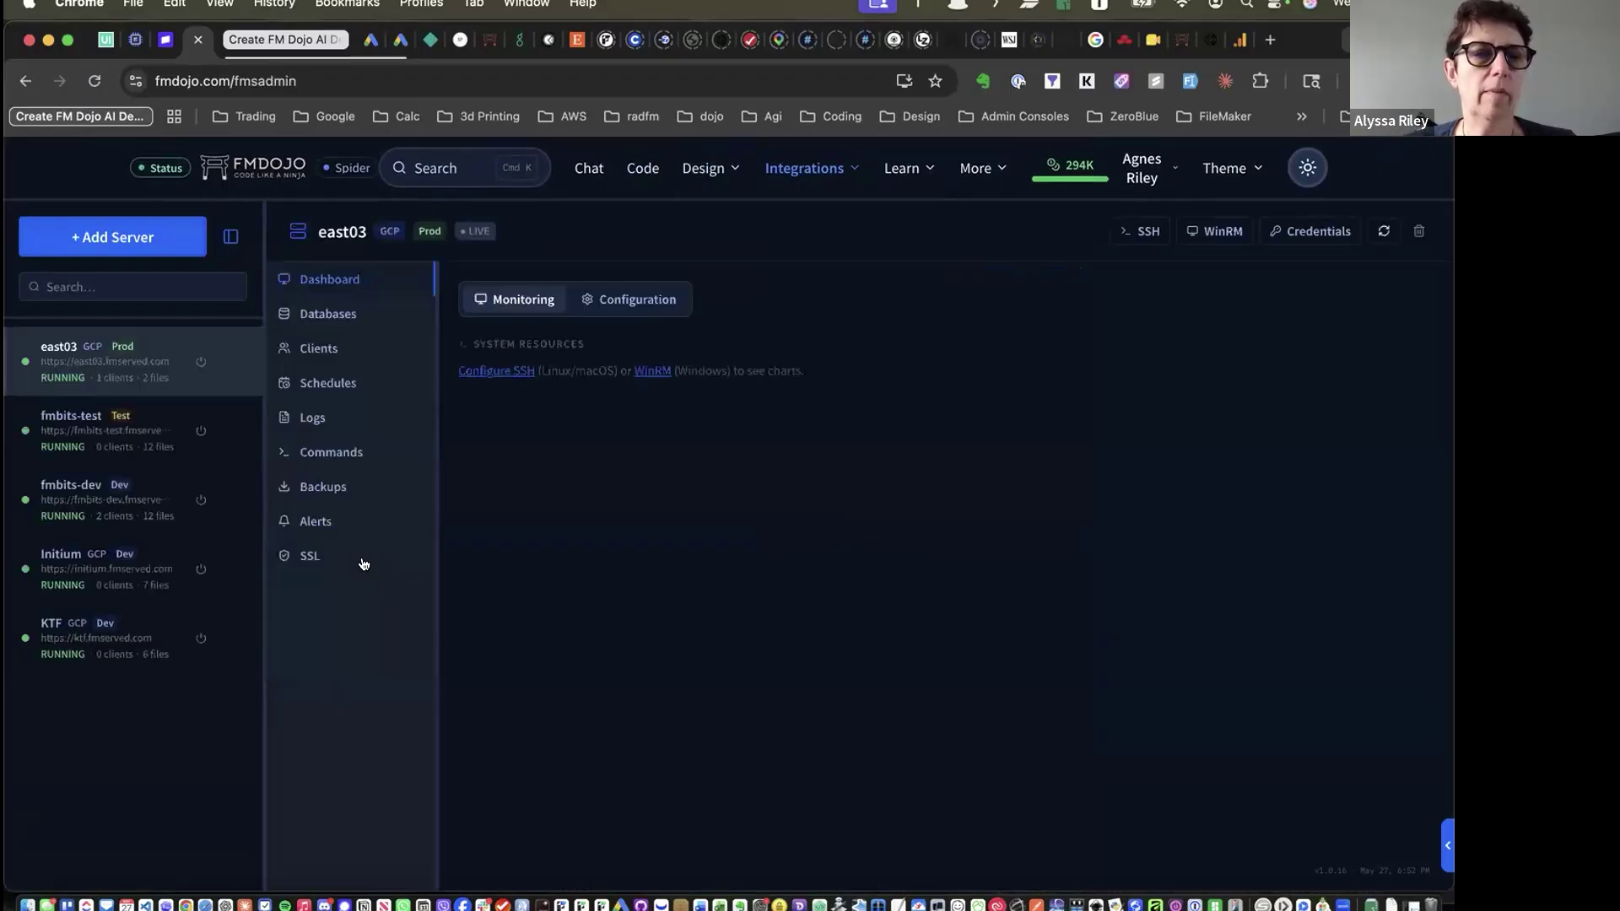
{"action": "left_click", "coordinate": [348, 521]}
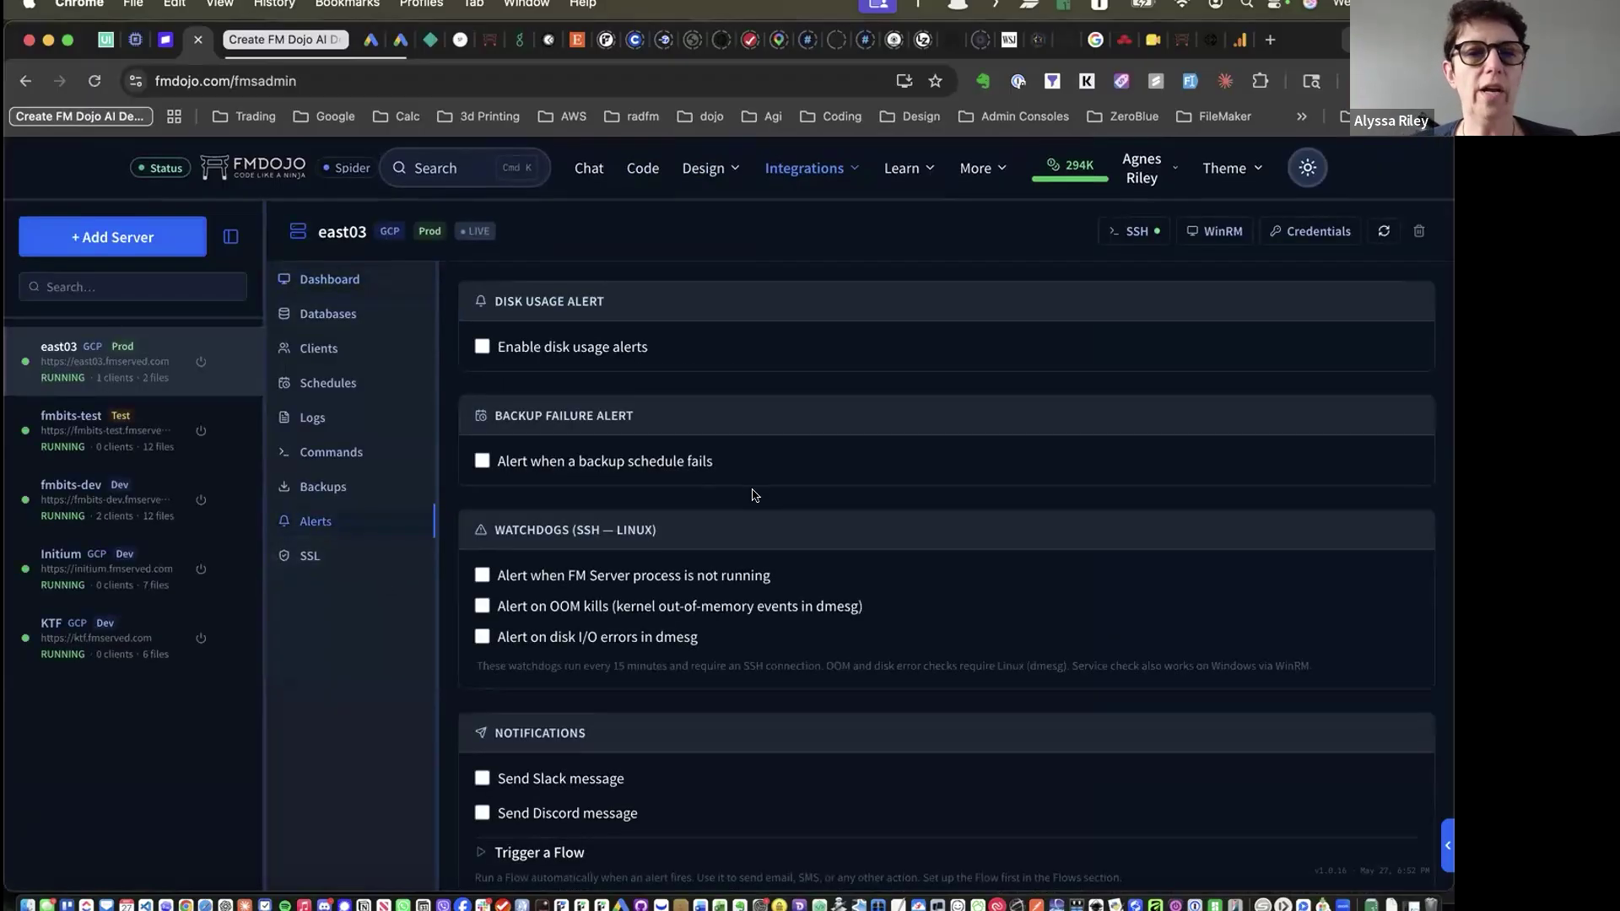
{"action": "scroll", "coordinate": [755, 498], "scroll_direction": "down", "scroll_amount": 2}
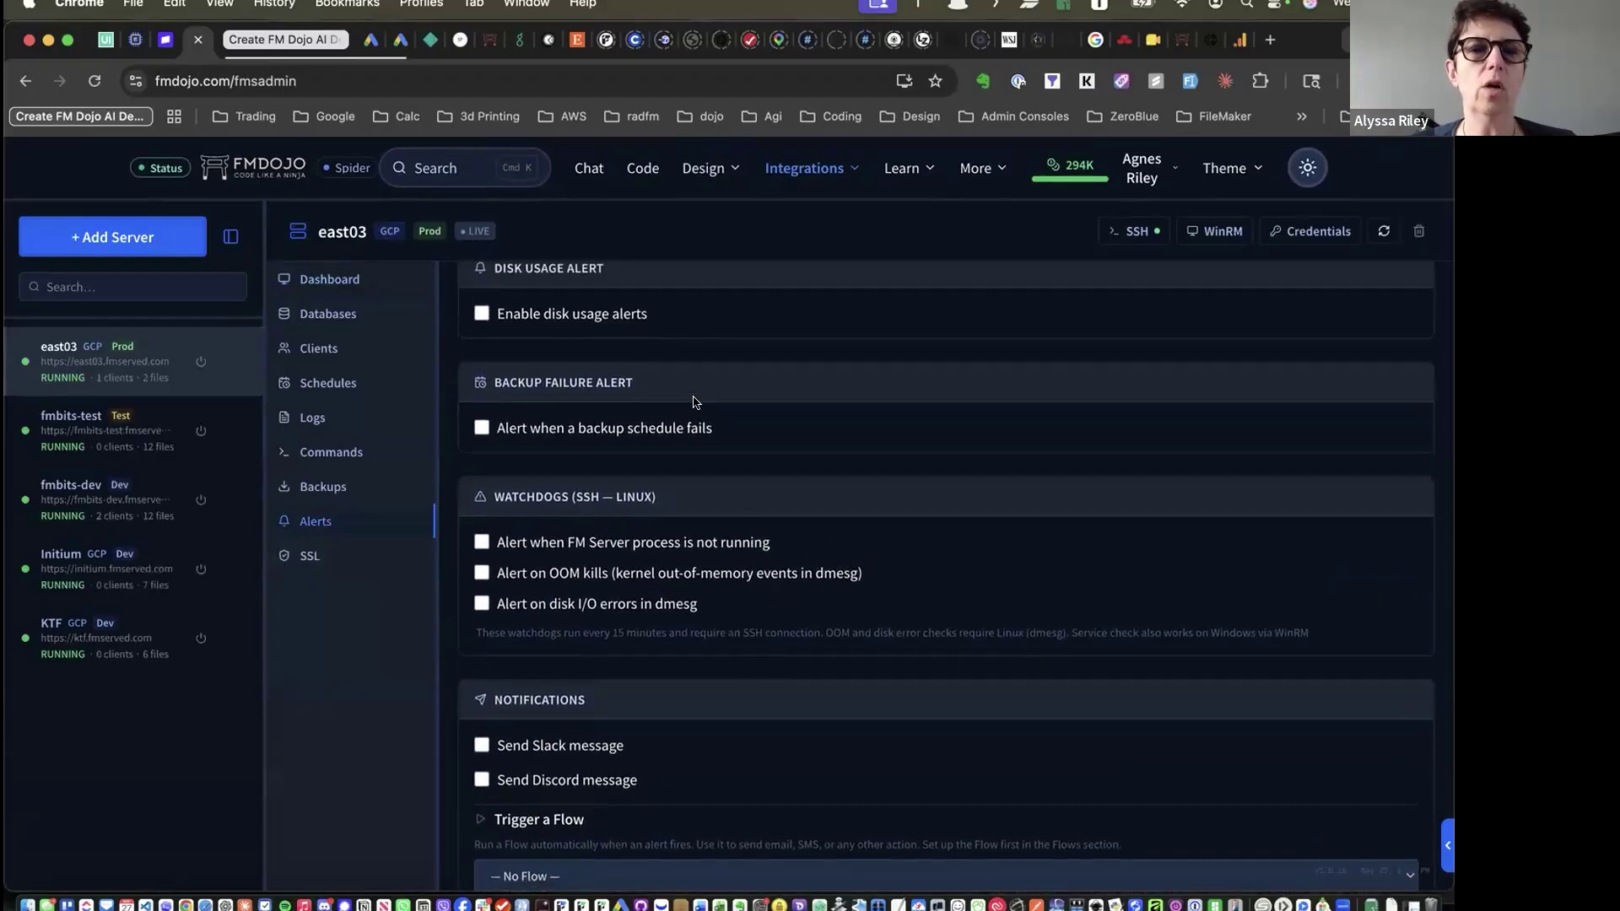
{"action": "scroll", "coordinate": [680, 381], "scroll_direction": "up", "scroll_amount": 2}
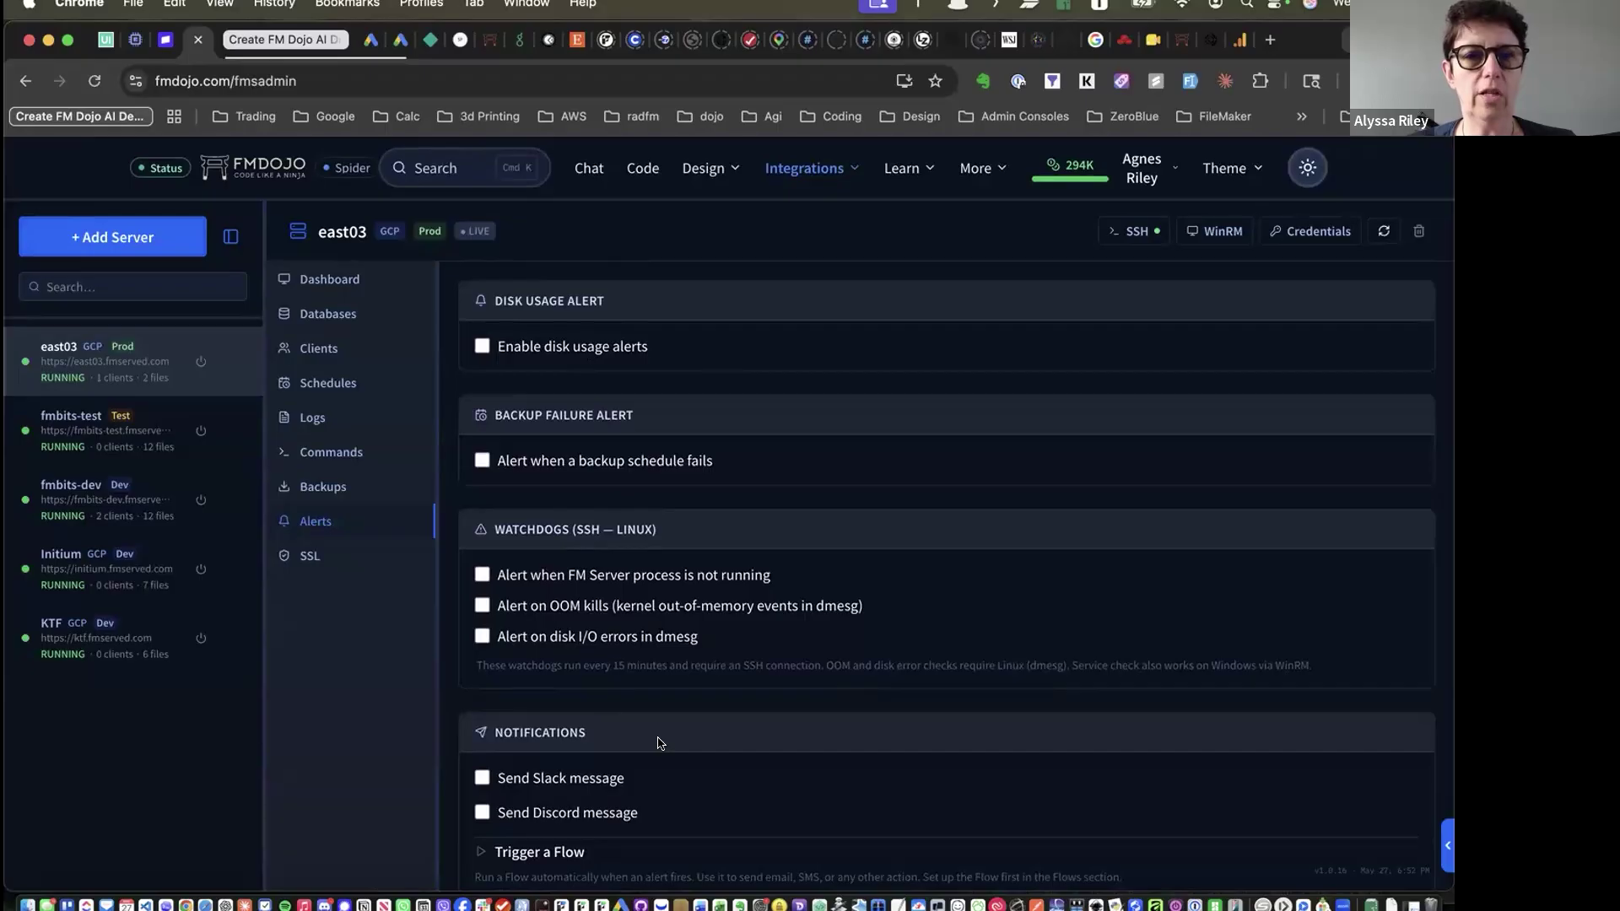
{"action": "scroll", "coordinate": [456, 656], "scroll_direction": "down", "scroll_amount": 5}
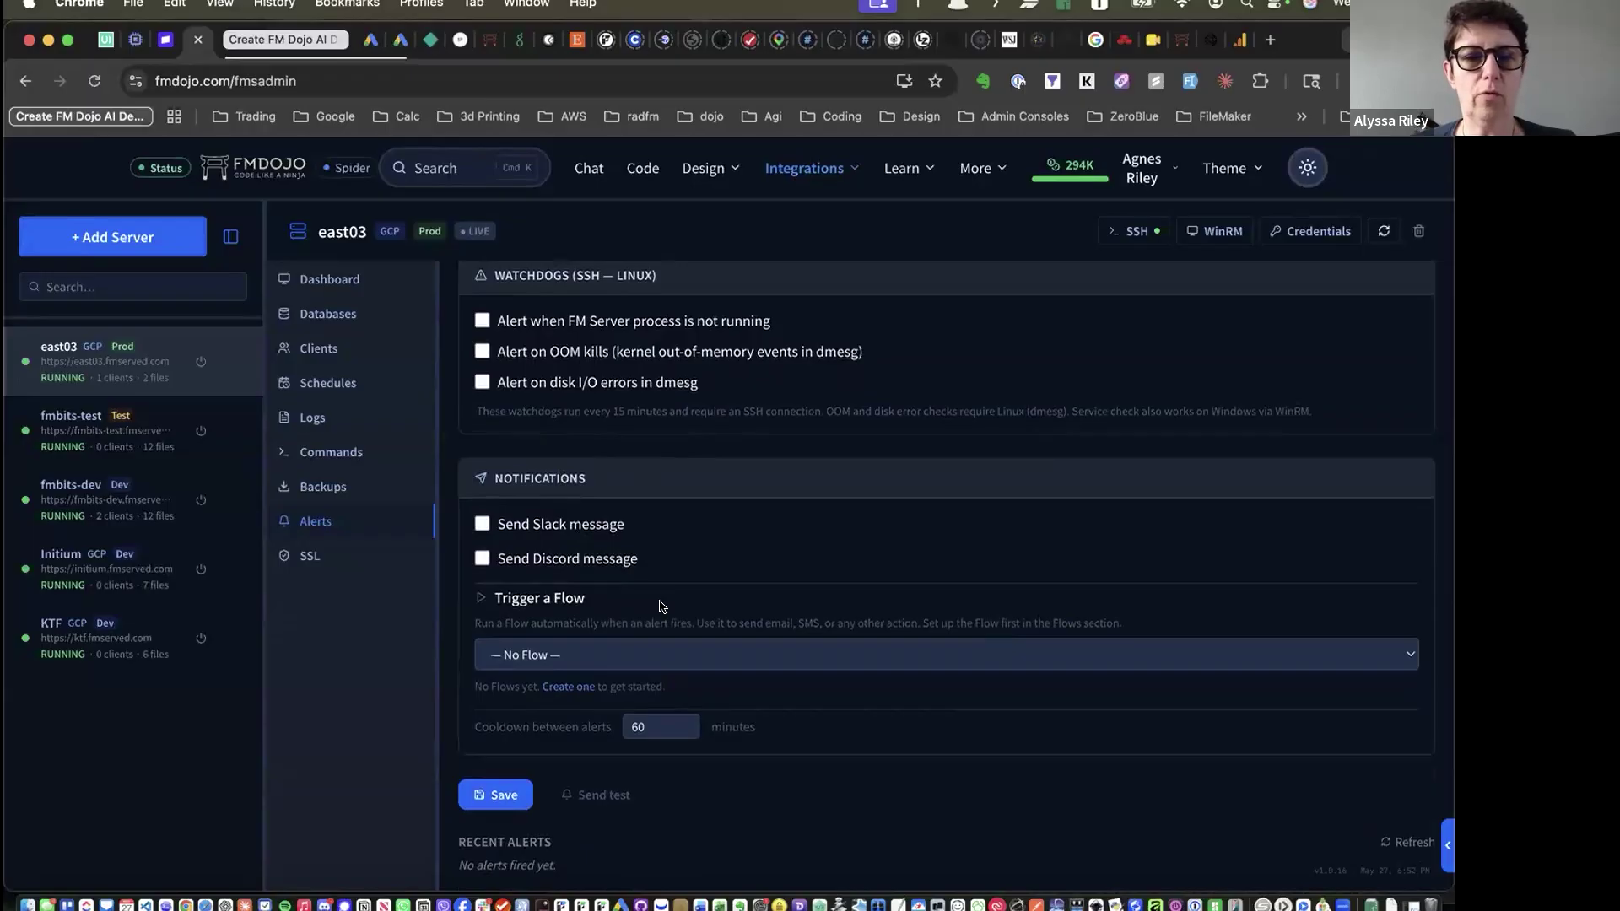
Leave the alert flow and Send Slack message unchanged, then go to Snapshots
{"action": "left_click", "coordinate": [629, 656]}
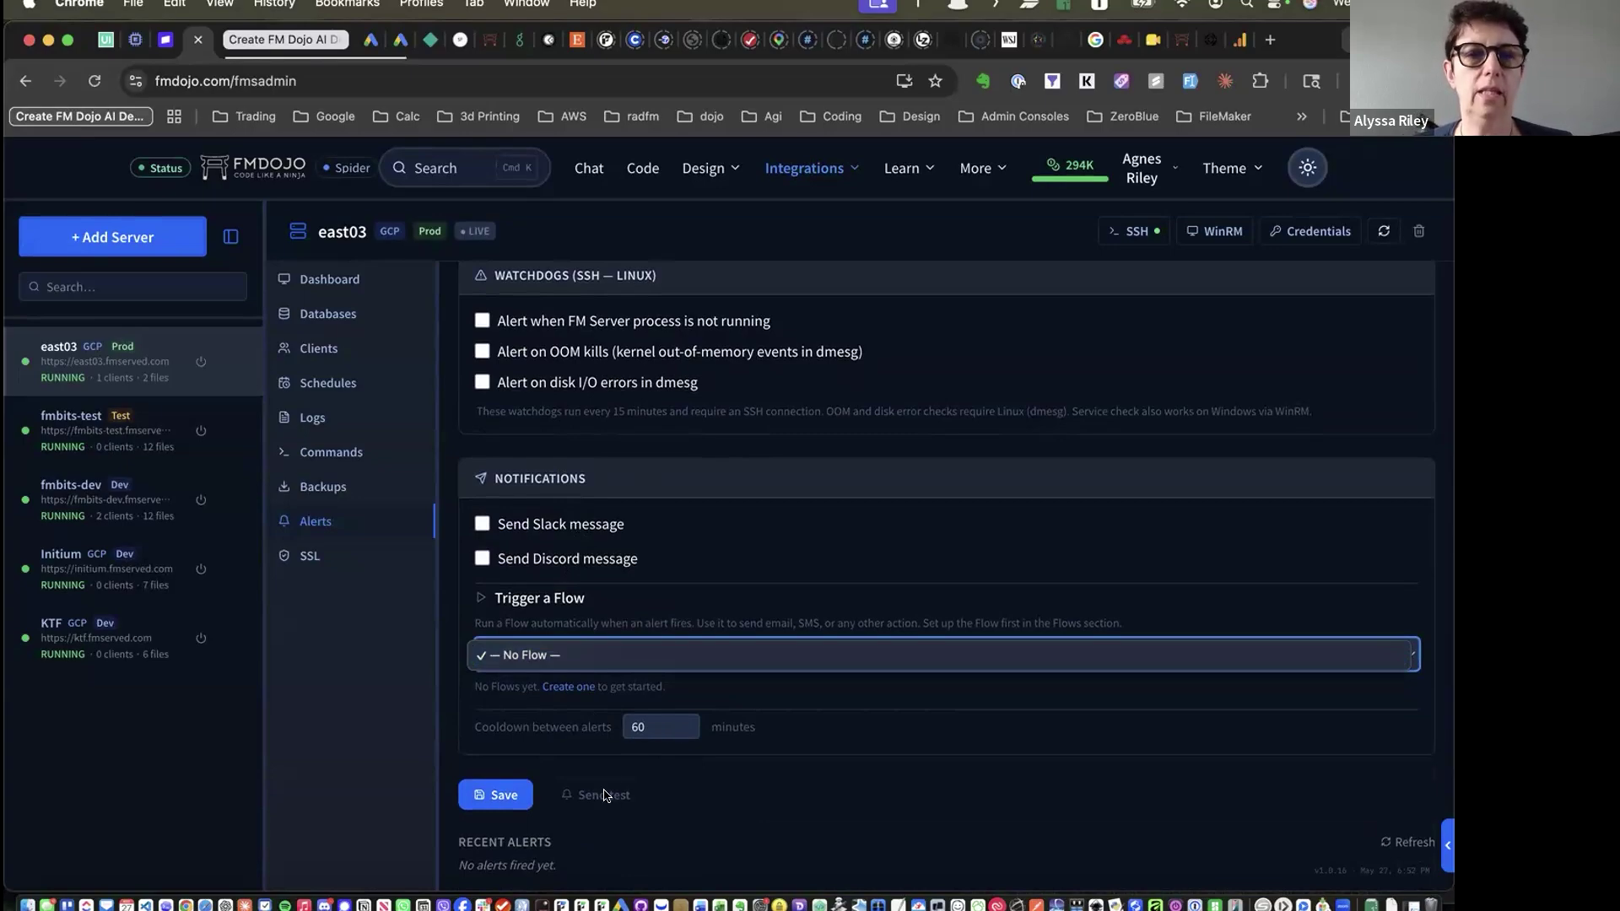
{"action": "left_click", "coordinate": [481, 525]}
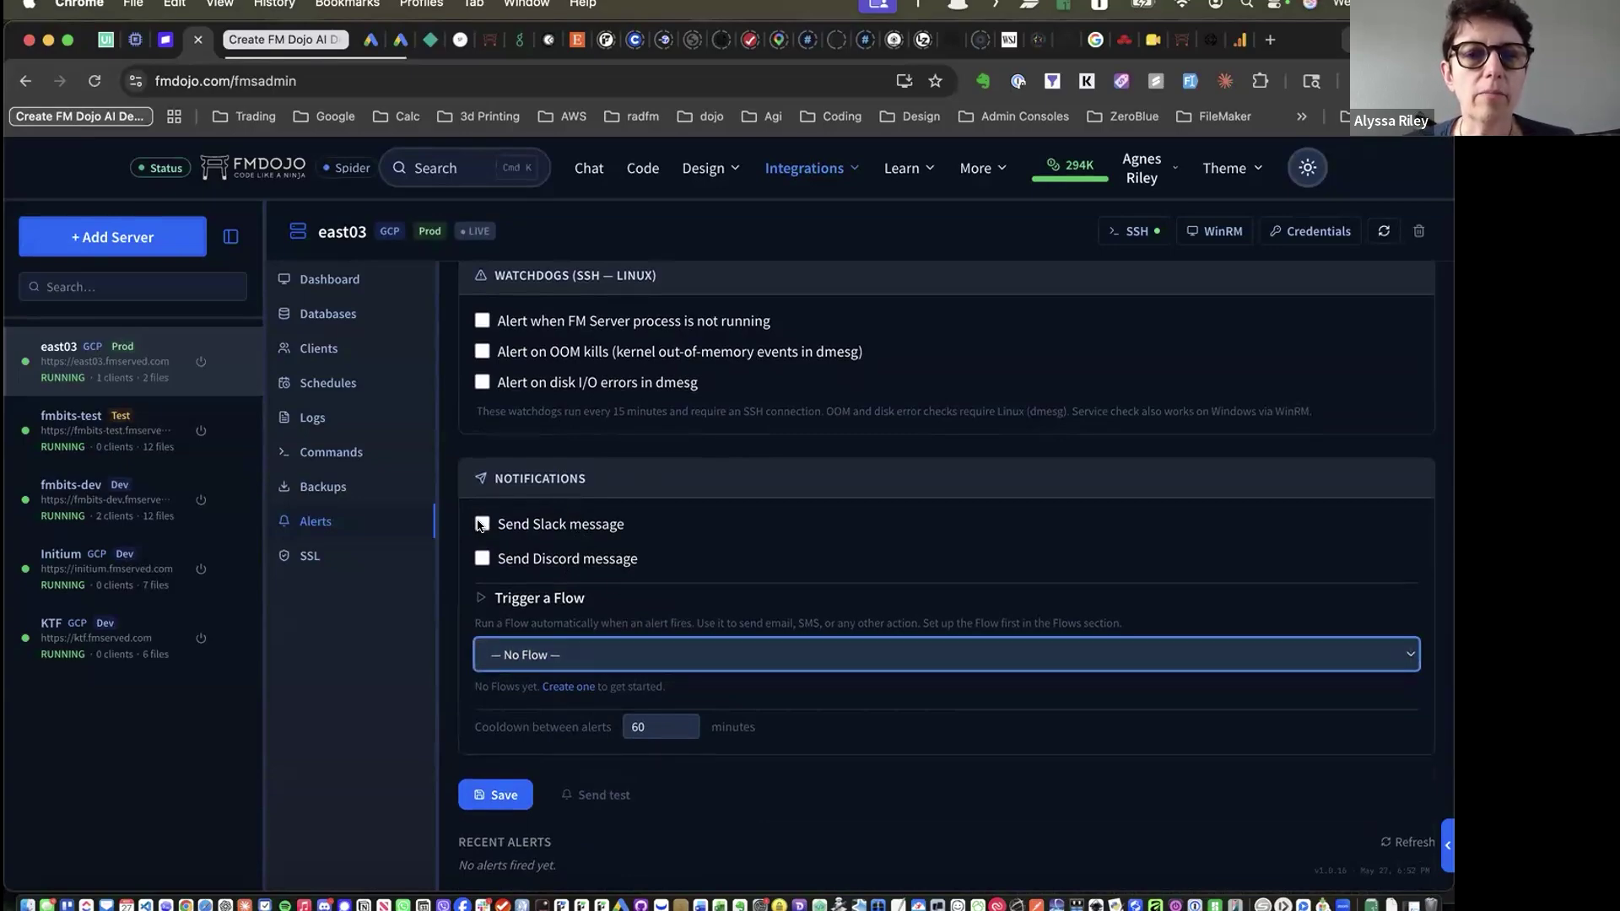
{"action": "left_click", "coordinate": [481, 525]}
{"action": "left_click", "coordinate": [481, 525]}
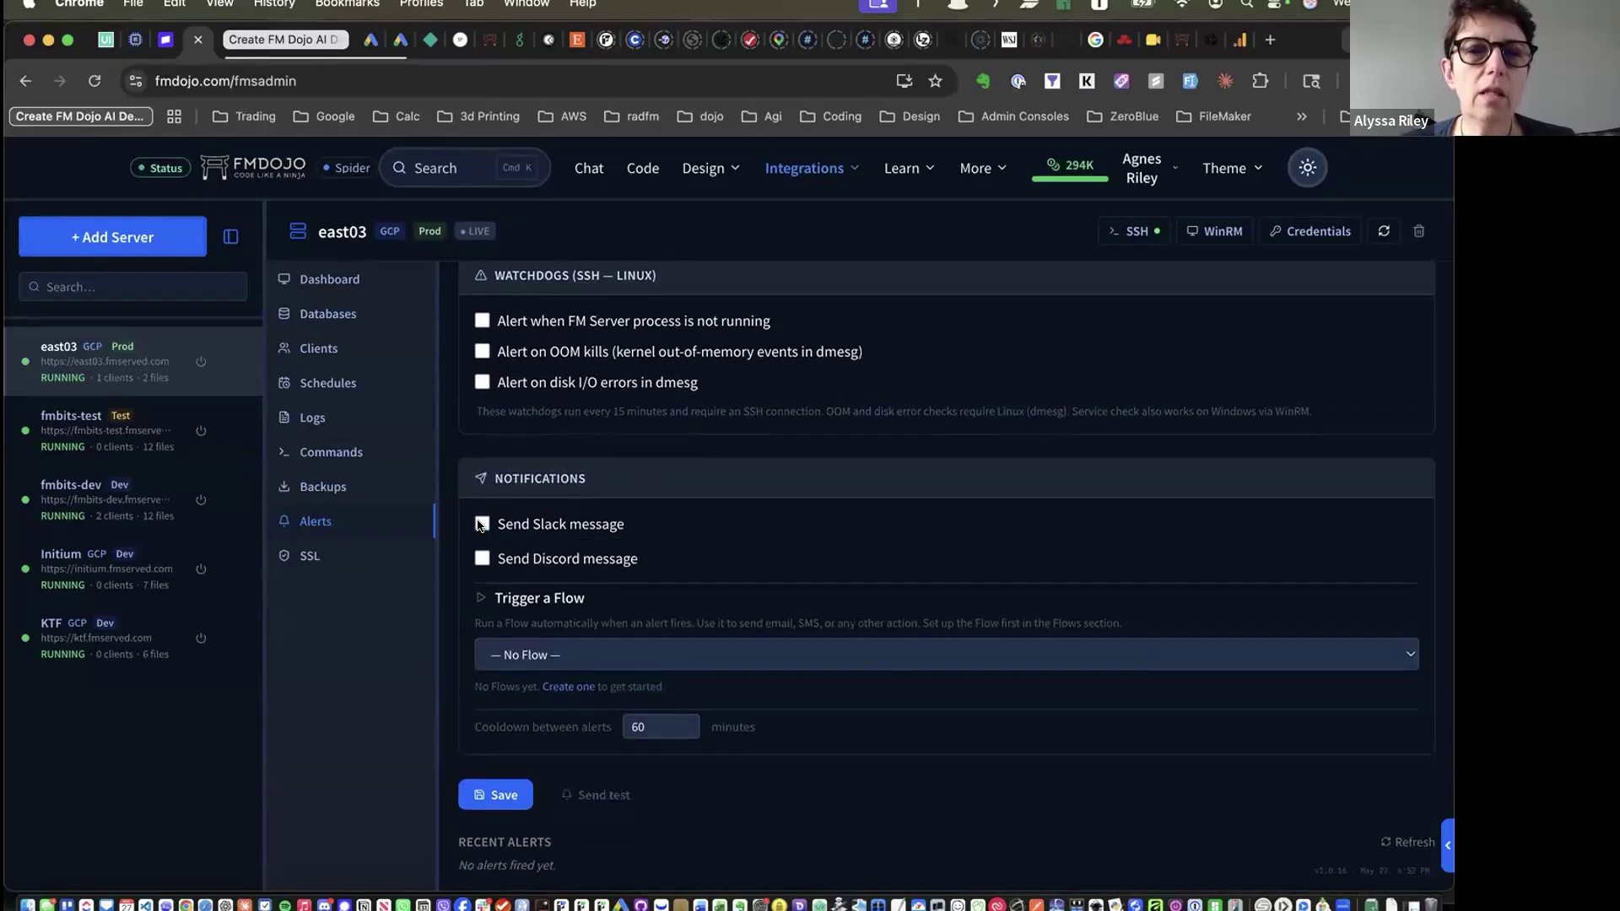
{"action": "scroll", "coordinate": [481, 525], "scroll_direction": "up", "scroll_amount": 3}
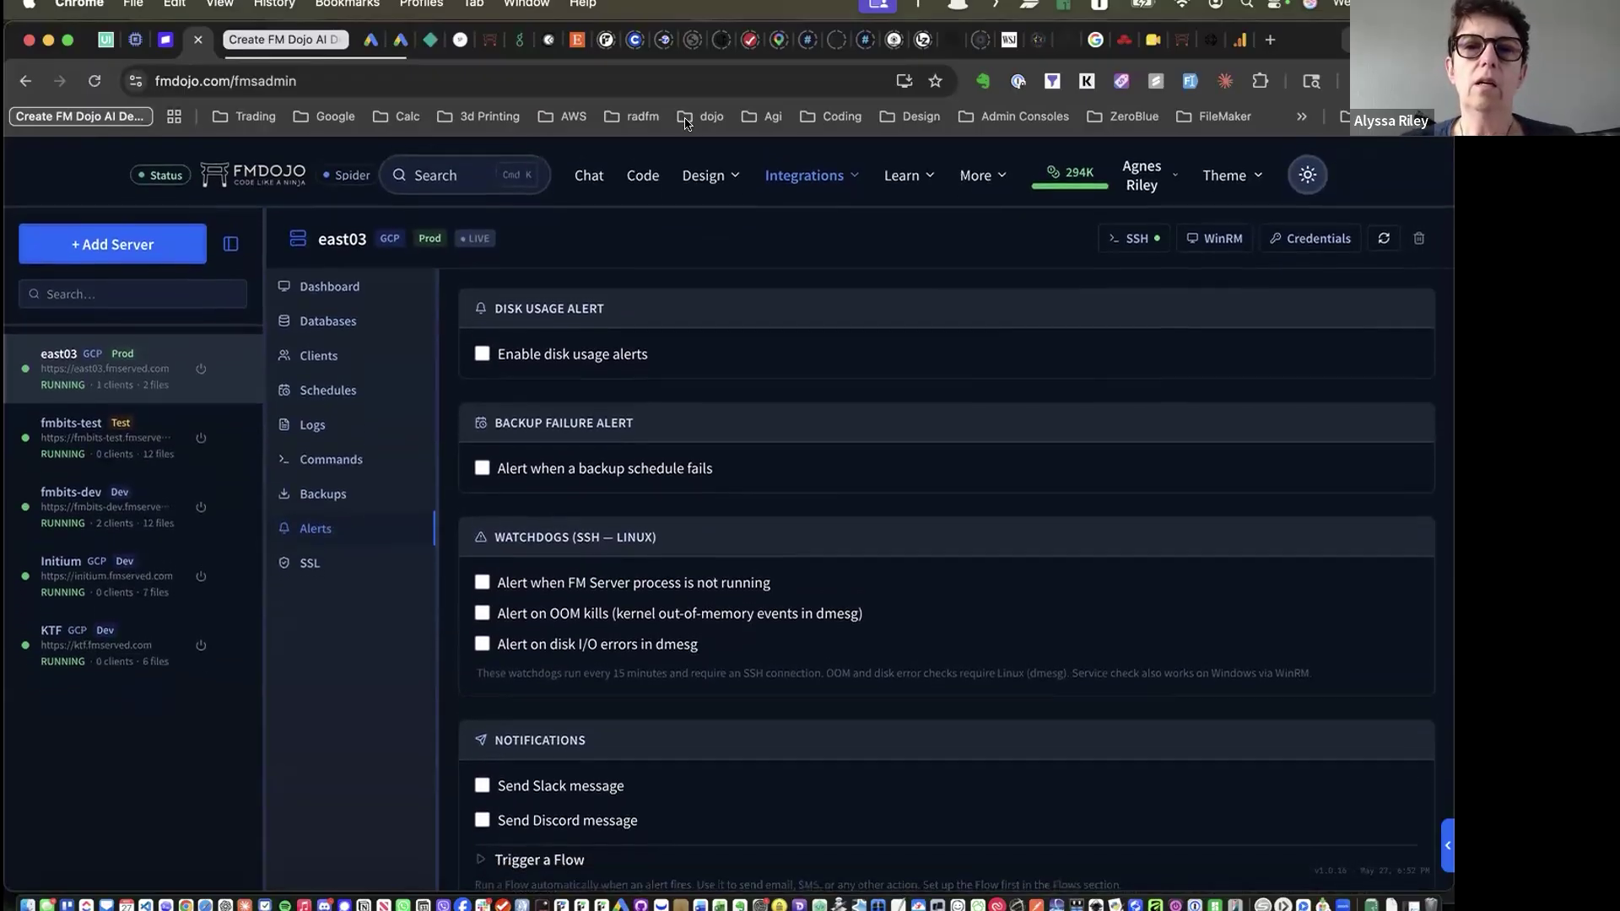
{"action": "left_click", "coordinate": [816, 173]}
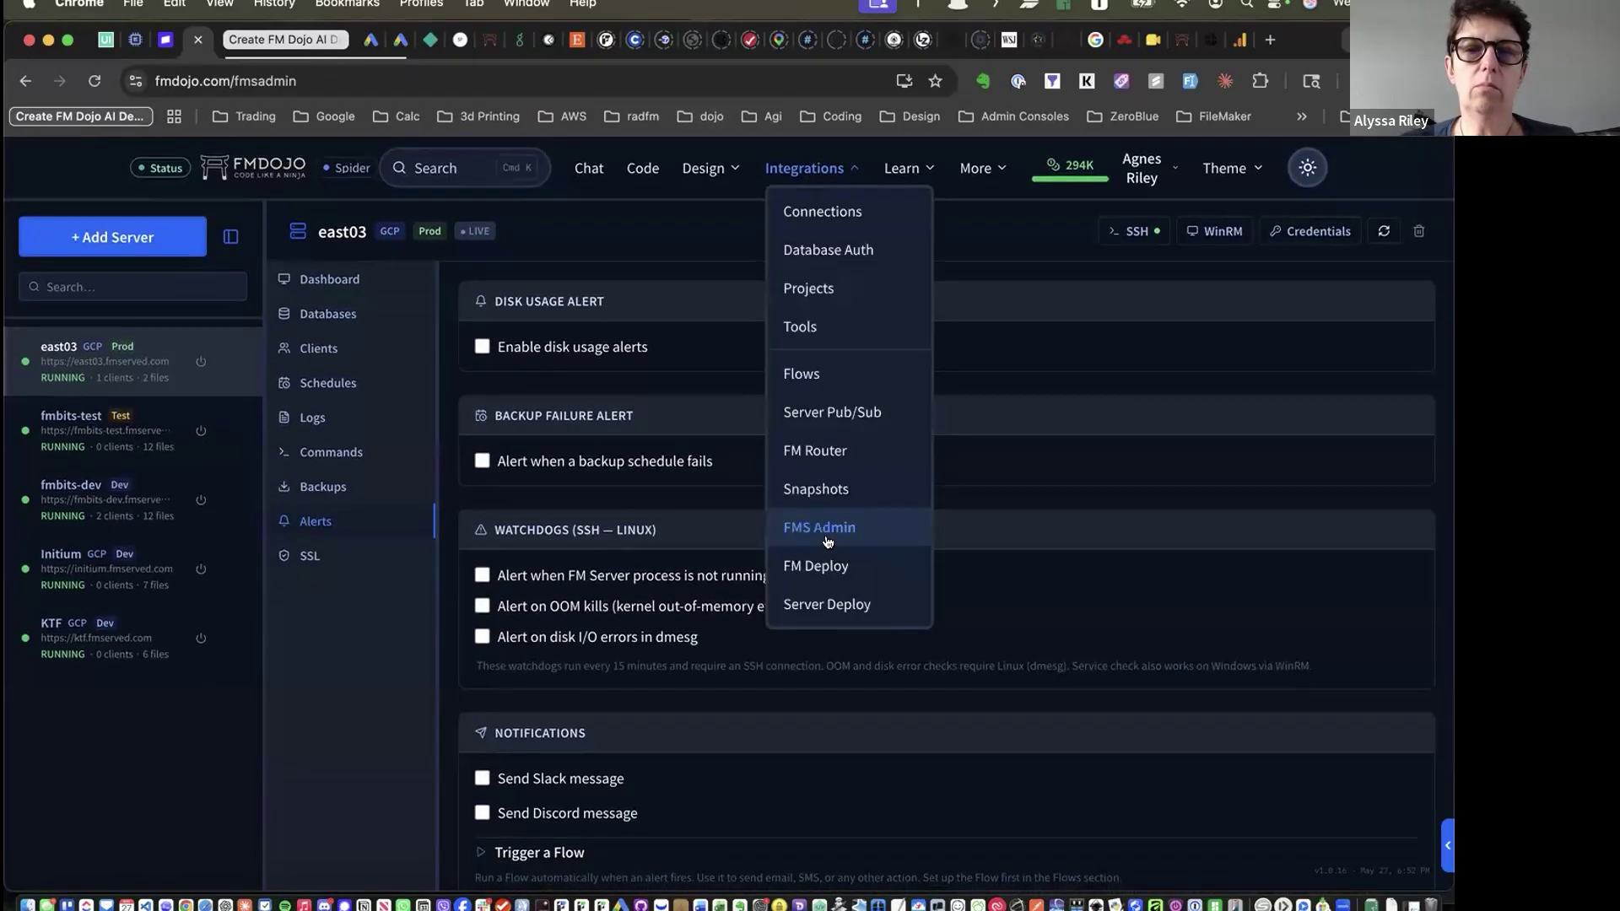
{"action": "left_click", "coordinate": [817, 486]}
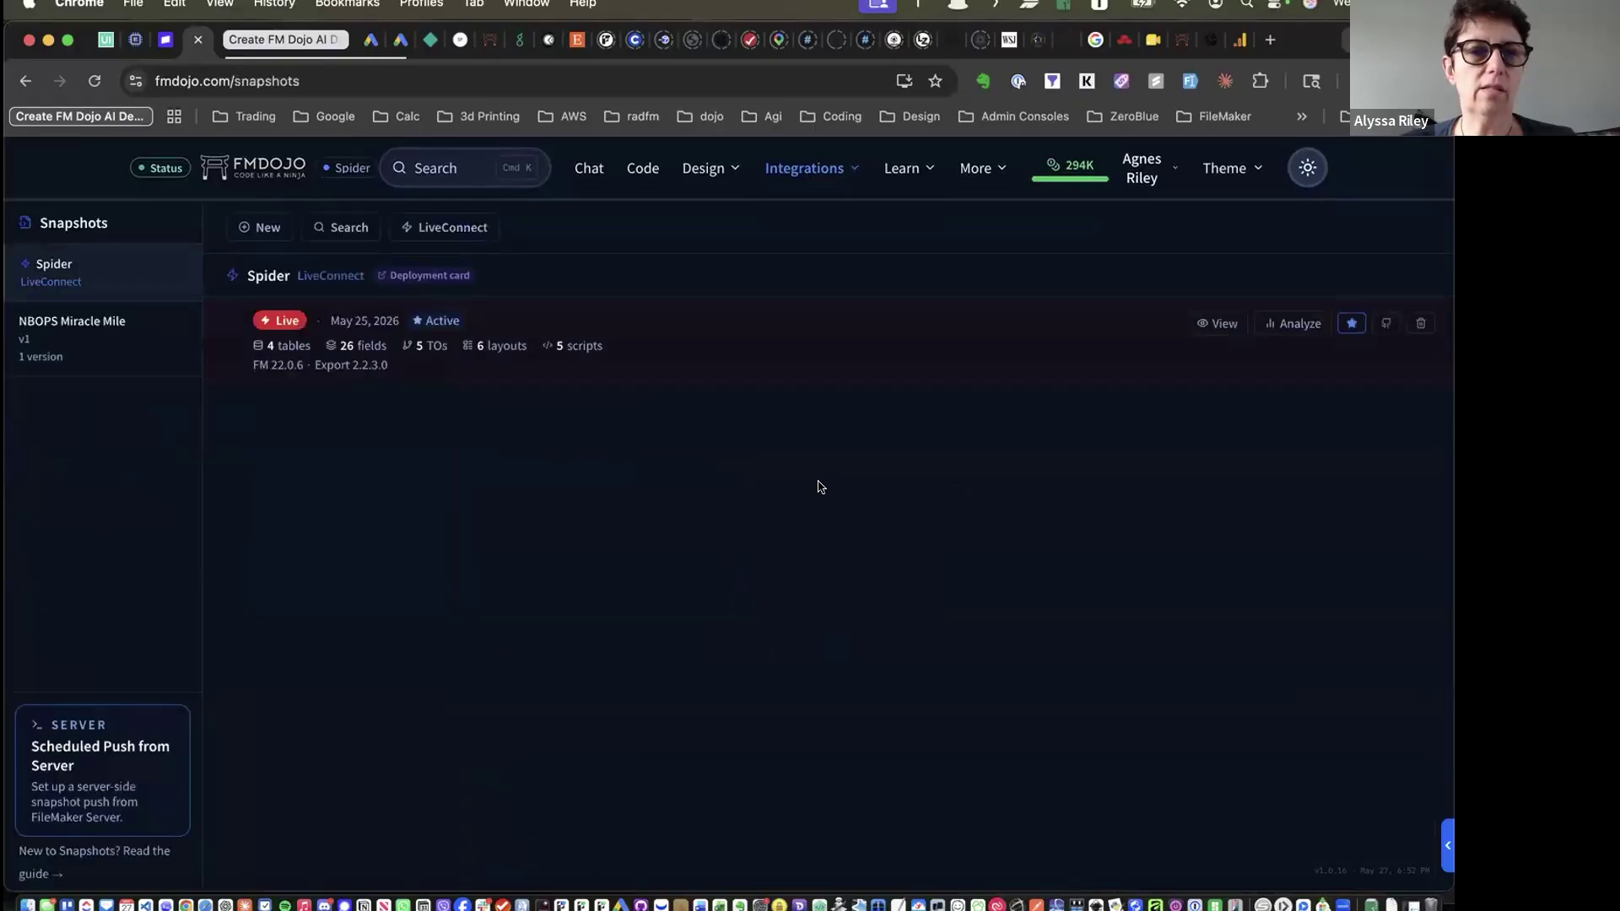
Open LiveConnect and list the connectable FileMaker files, Spider and Fly
{"action": "left_click_drag", "start_coordinate": [792, 165], "coordinate": [766, 167]}
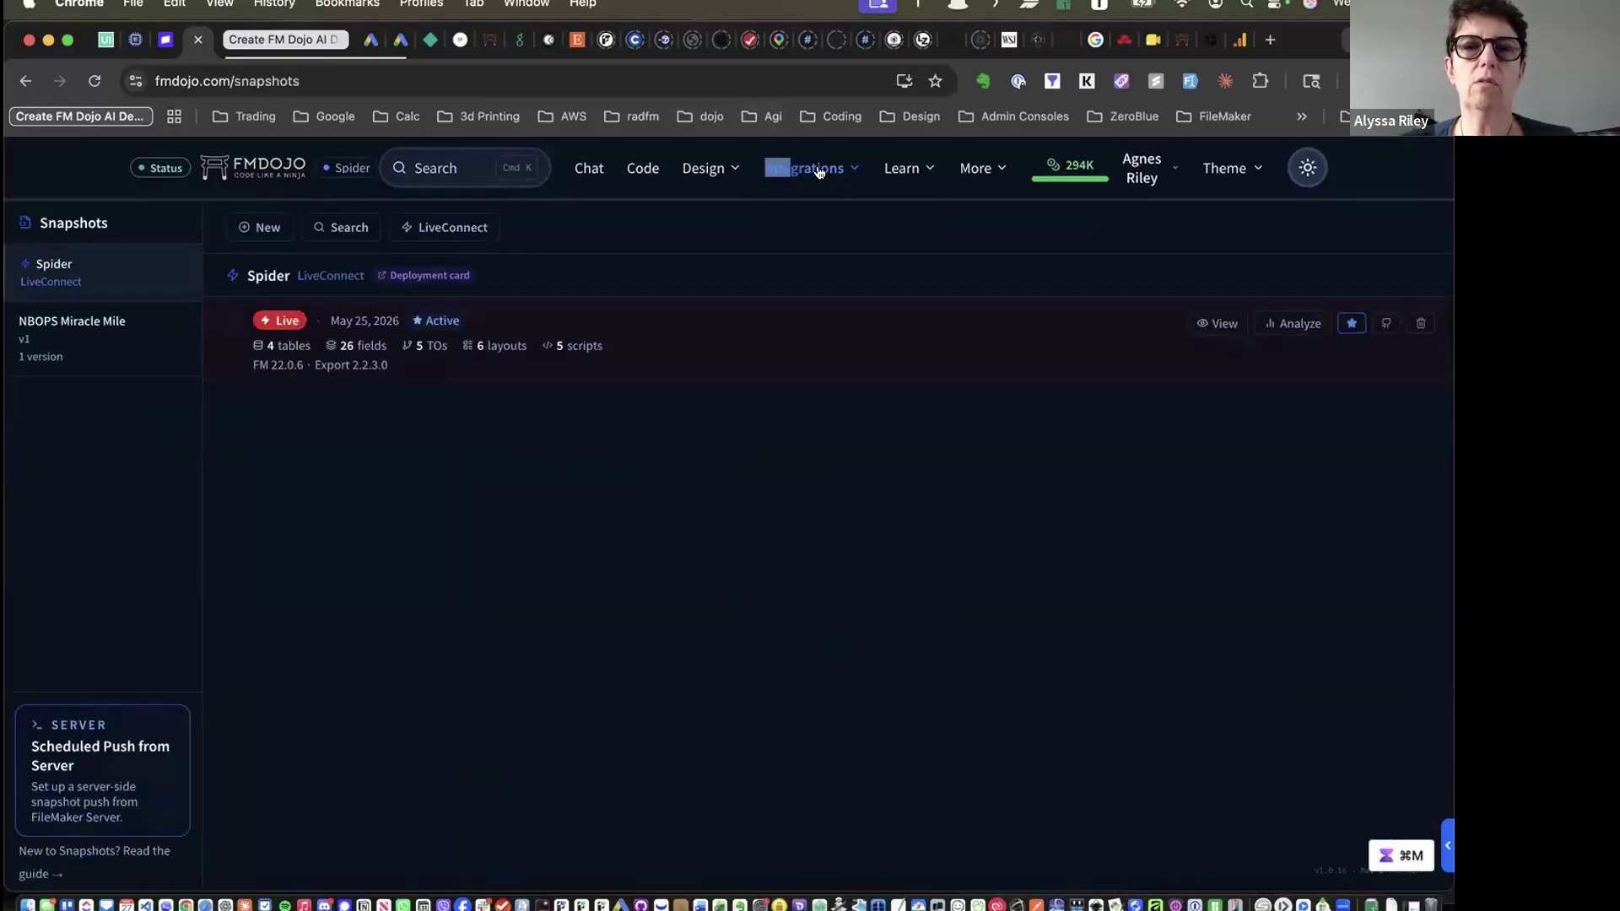
{"action": "left_click", "coordinate": [453, 228]}
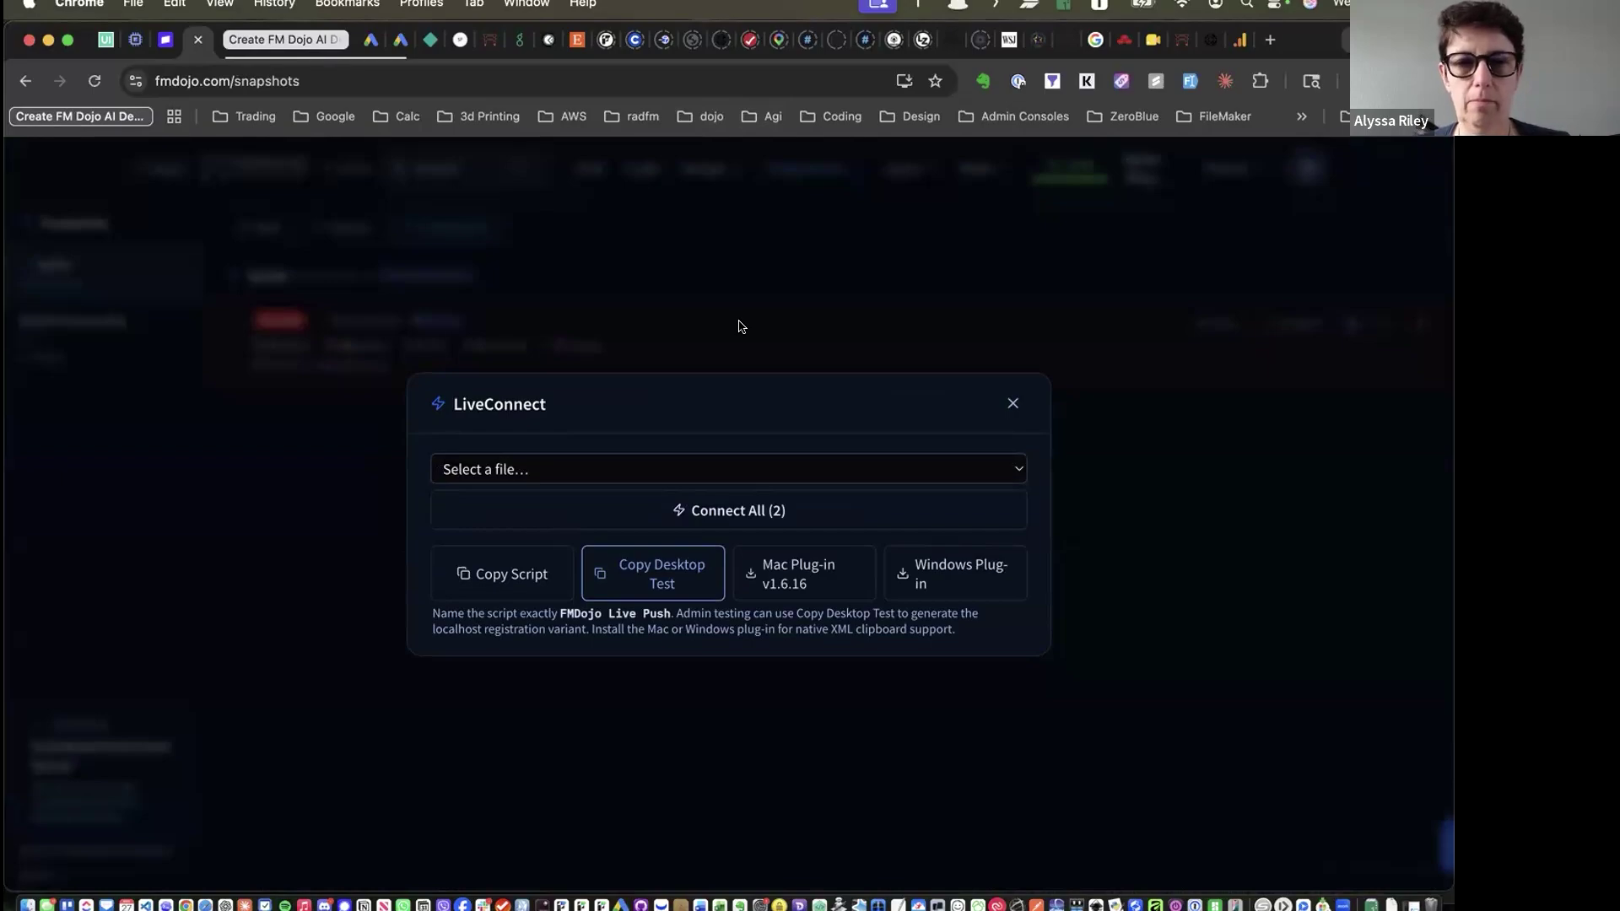
{"action": "left_click", "coordinate": [709, 475]}
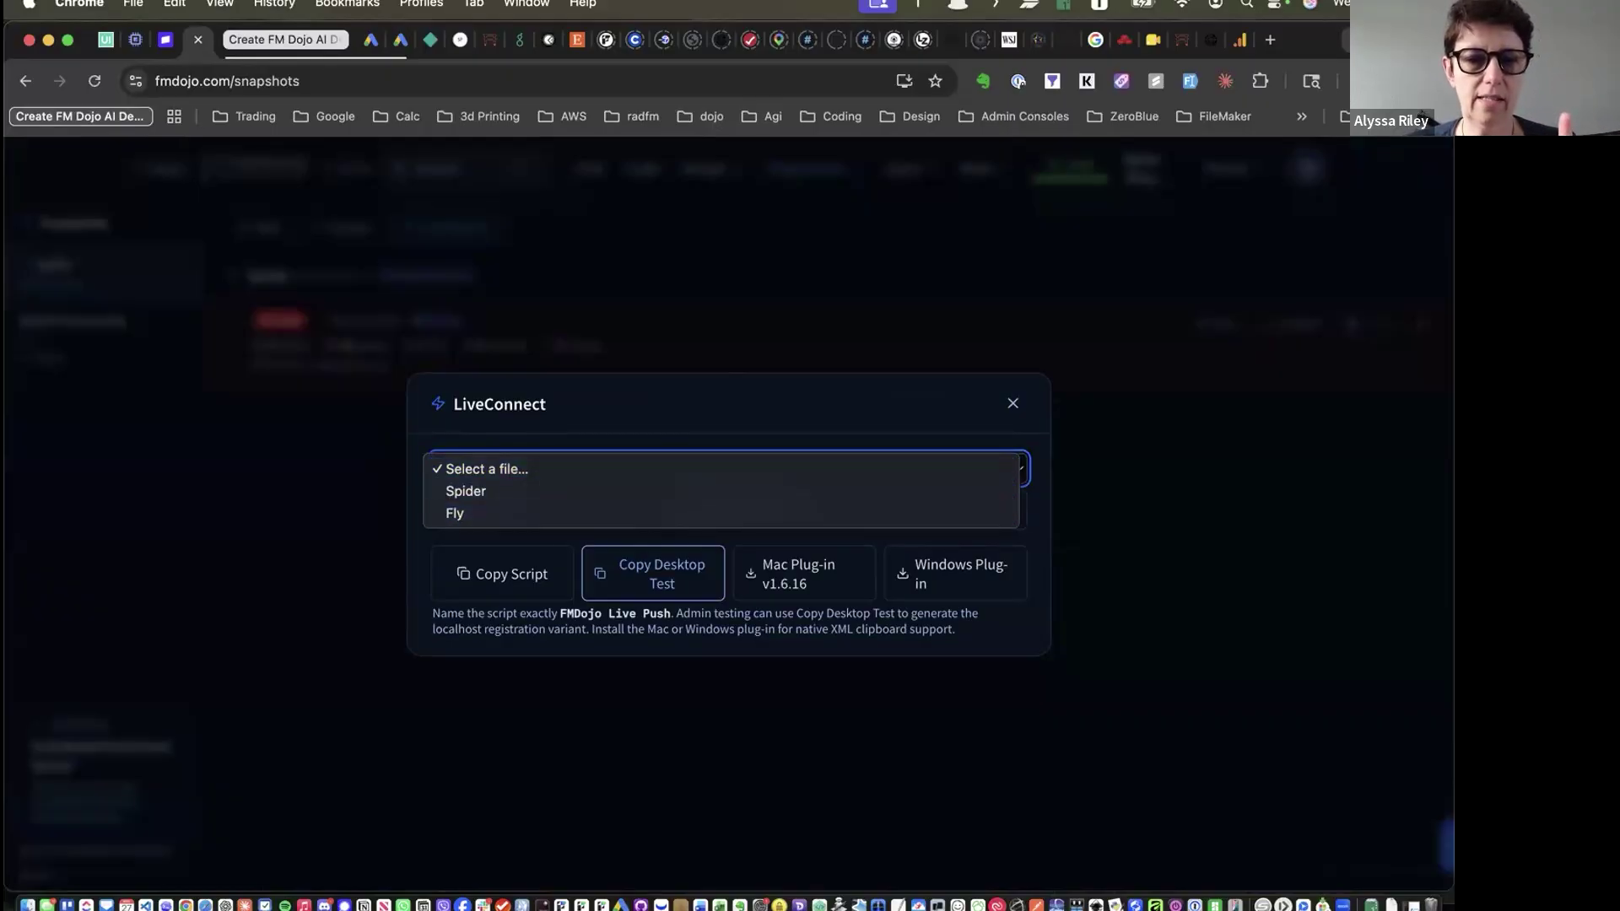
In FileMaker Pro, bring the Spider (fmbits-dev) window forward, then return to the browser
{"action": "key", "text": "super+Tab"}
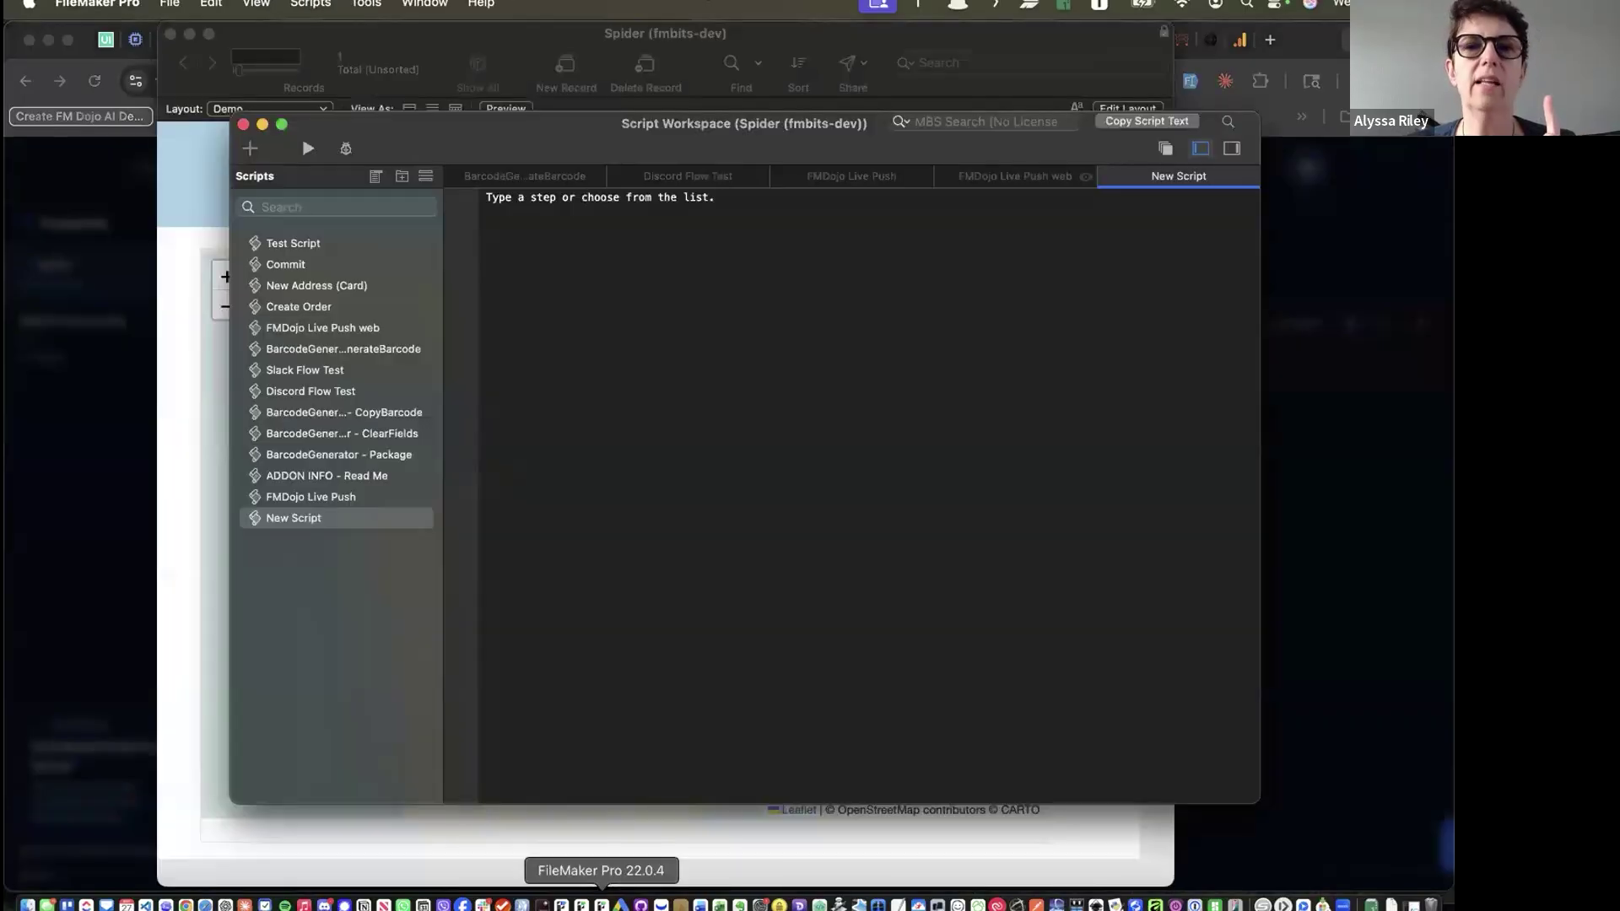
{"action": "left_click", "coordinate": [436, 7]}
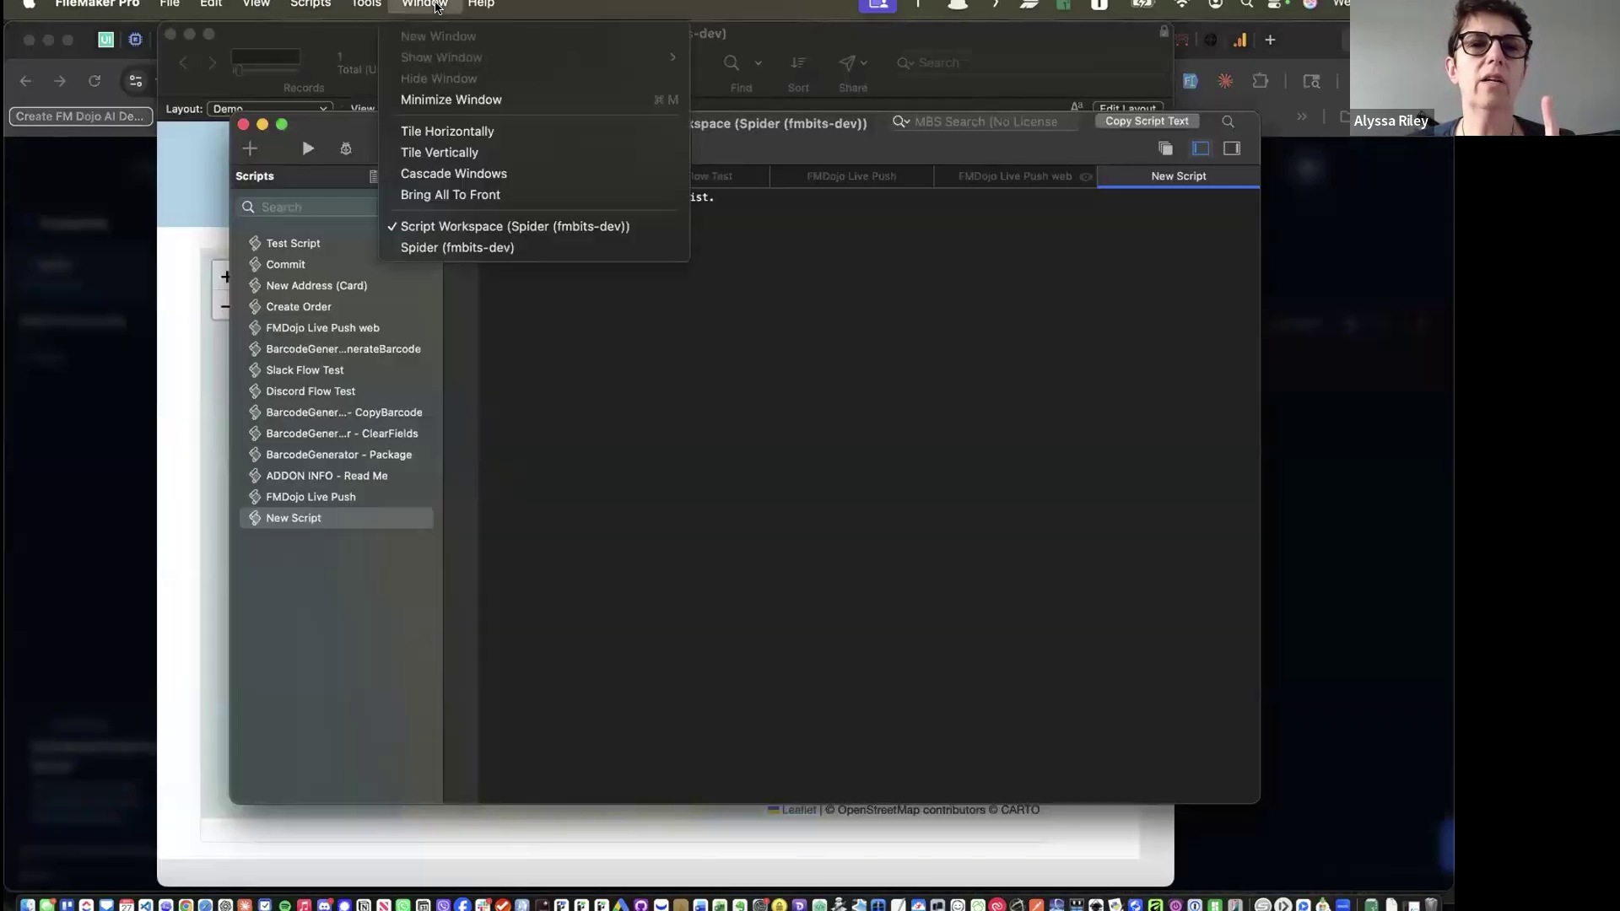
{"action": "left_click", "coordinate": [454, 244]}
{"action": "left_click", "coordinate": [529, 3]}
{"action": "left_click", "coordinate": [600, 3]}
{"action": "left_click", "coordinate": [860, 4]}
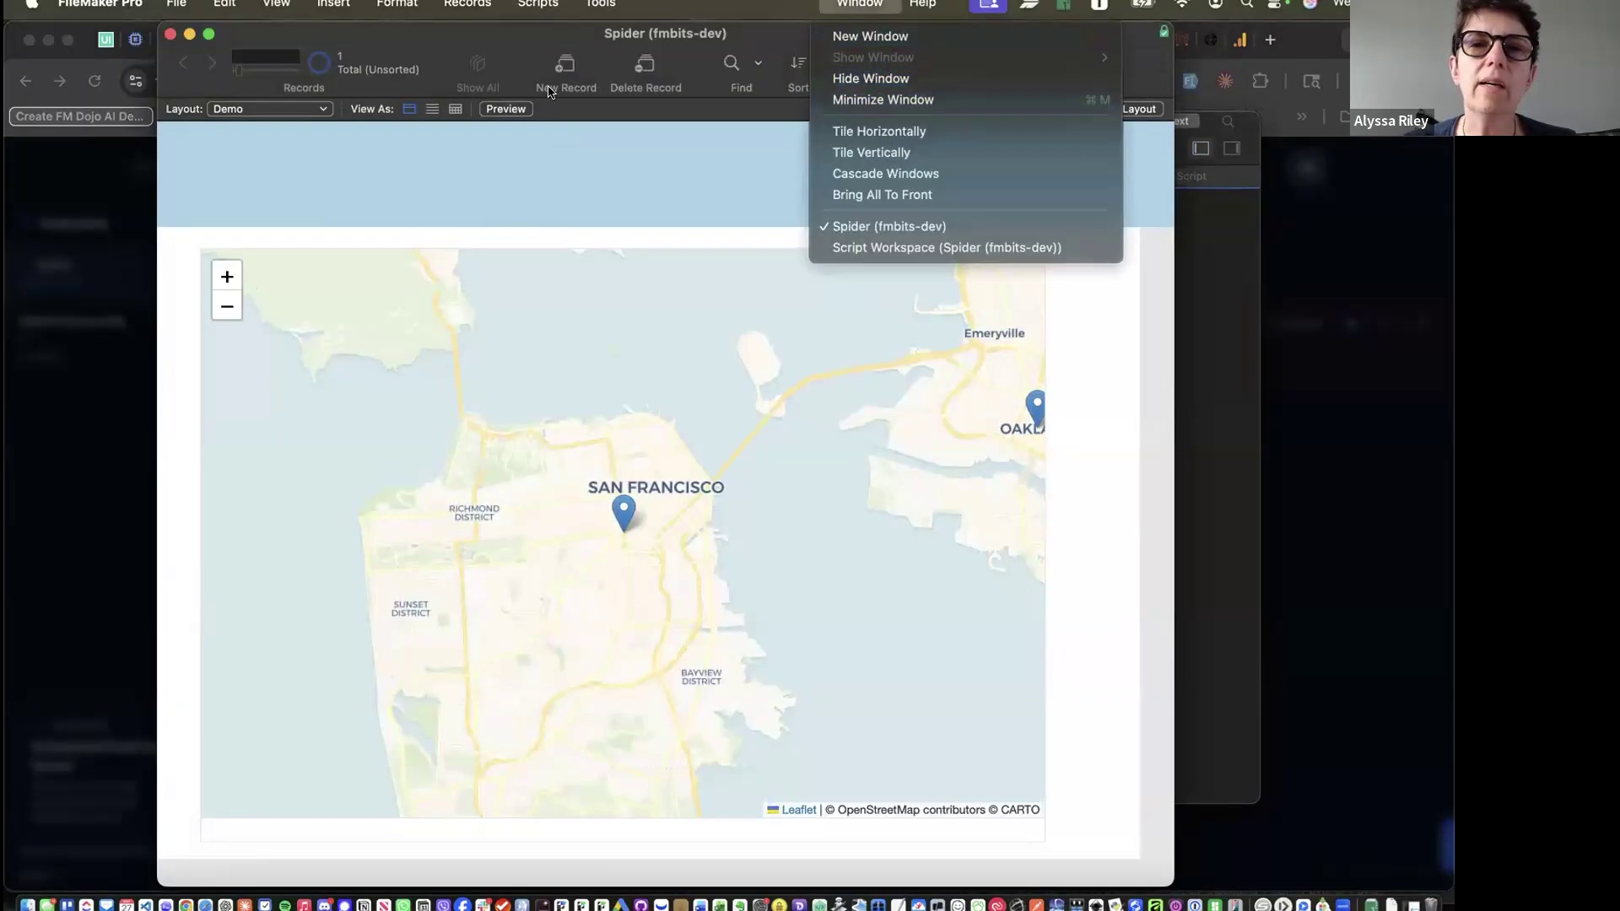
{"action": "left_click", "coordinate": [552, 43]}
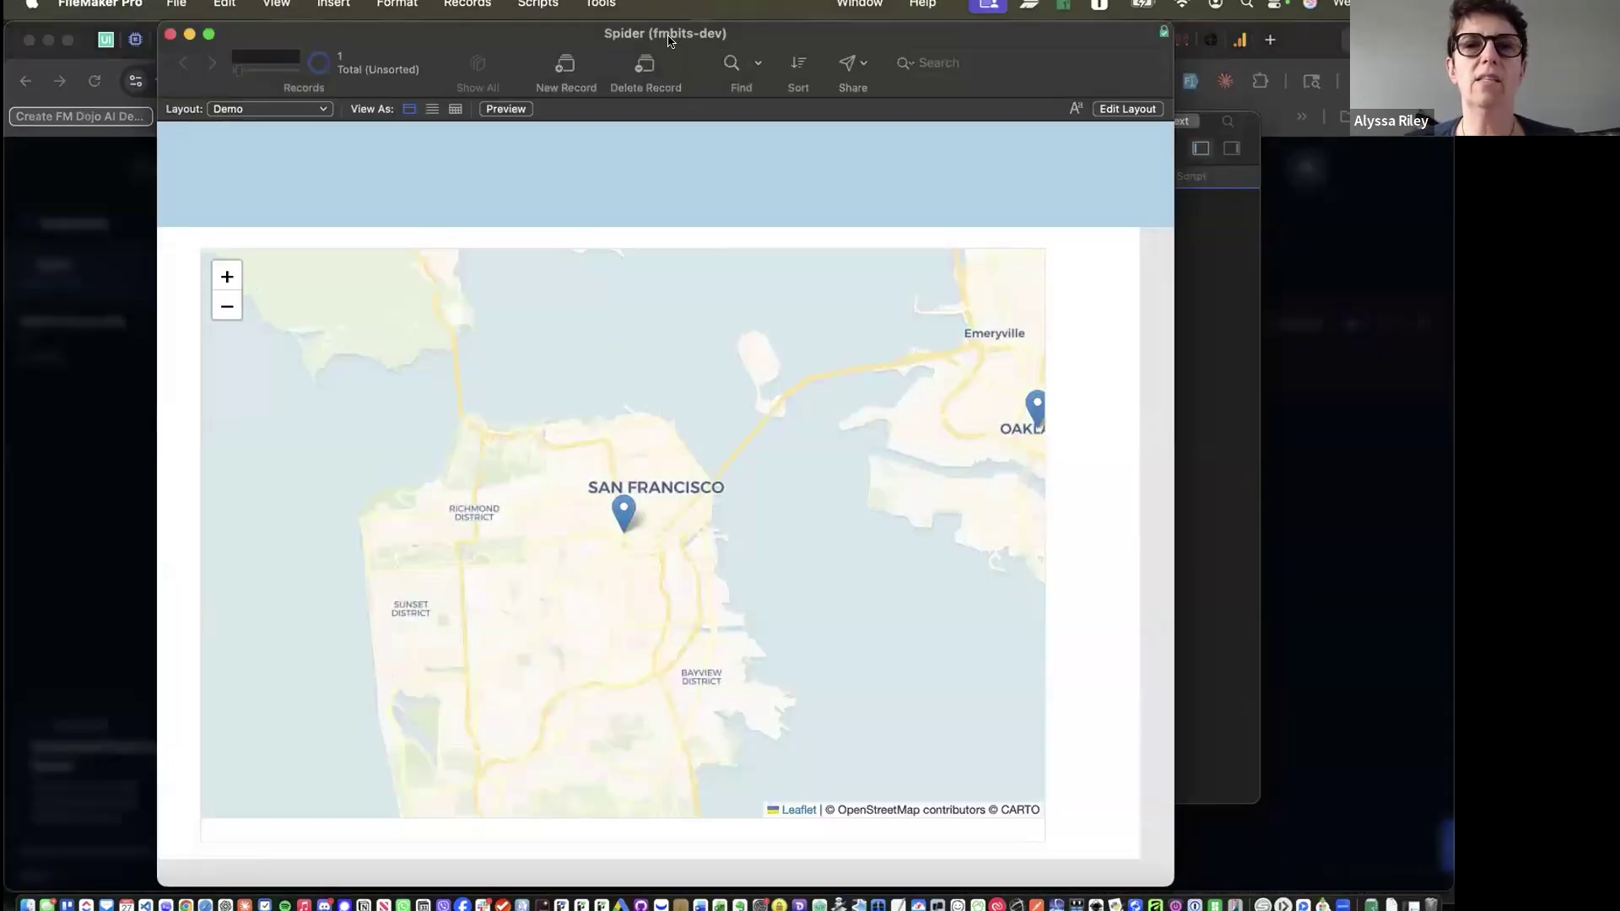
{"action": "key", "text": "super+Tab"}
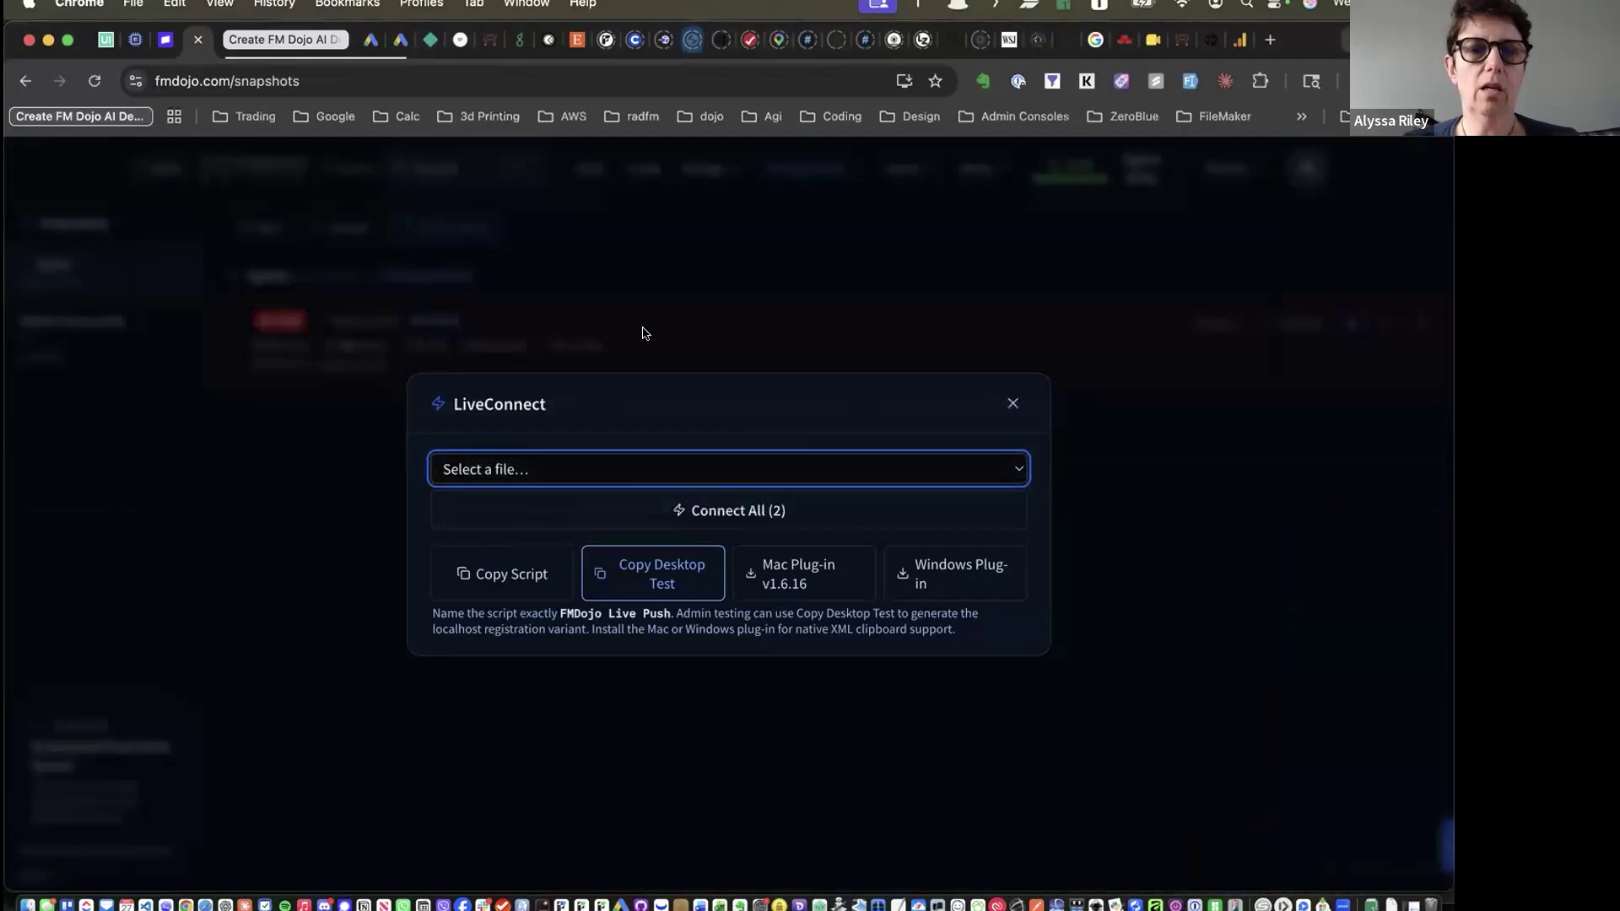
{"action": "left_click", "coordinate": [629, 470]}
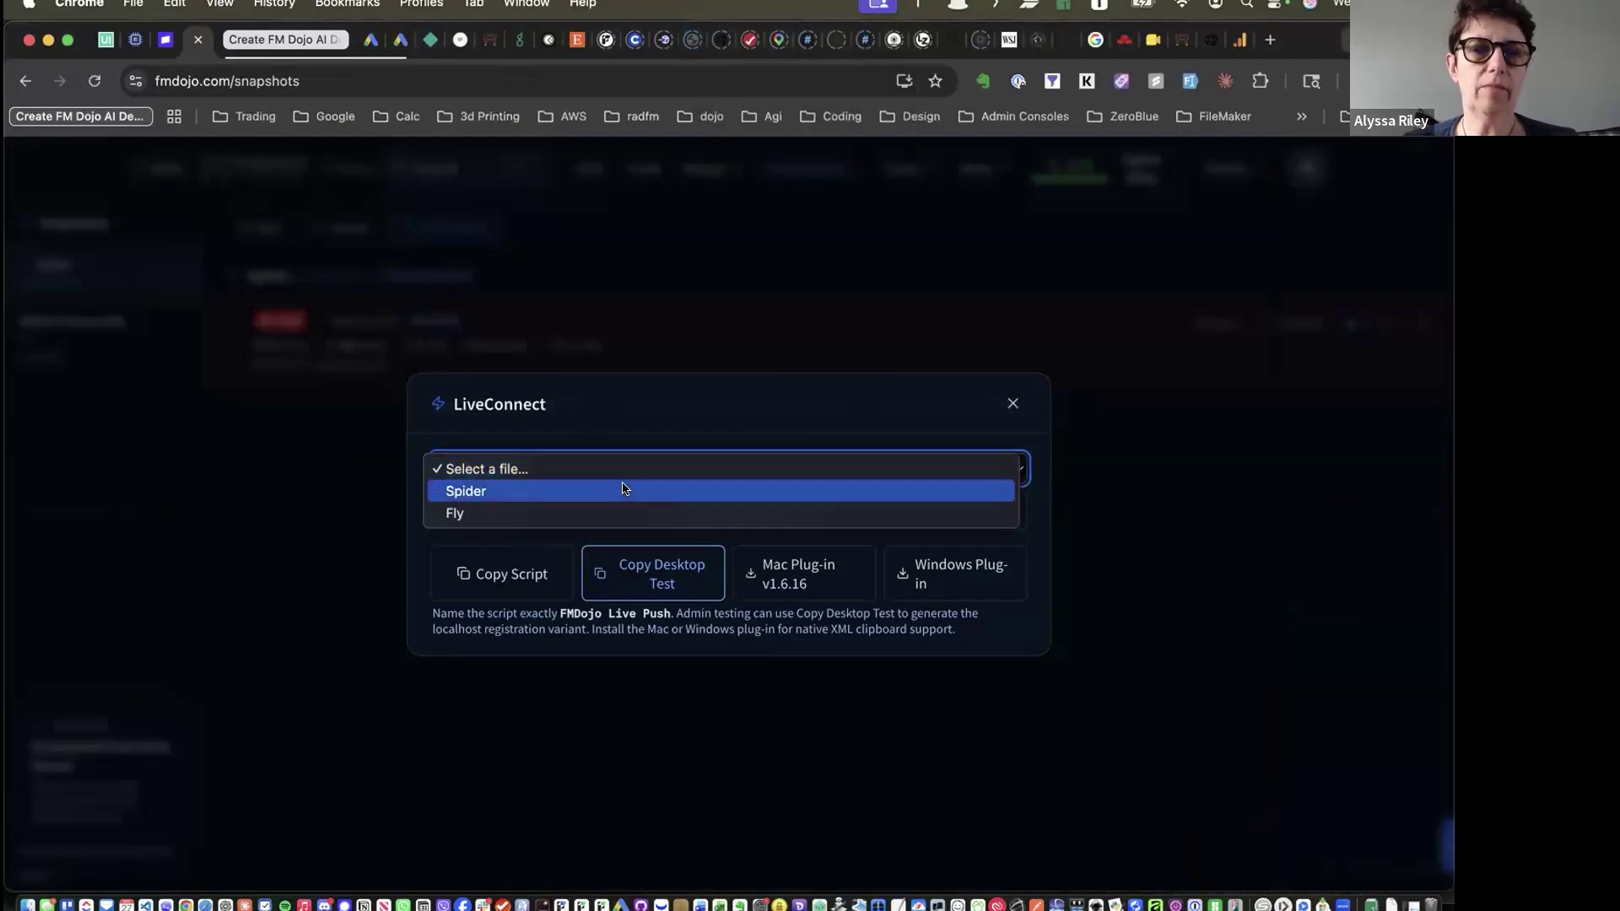
{"action": "left_click", "coordinate": [655, 417]}
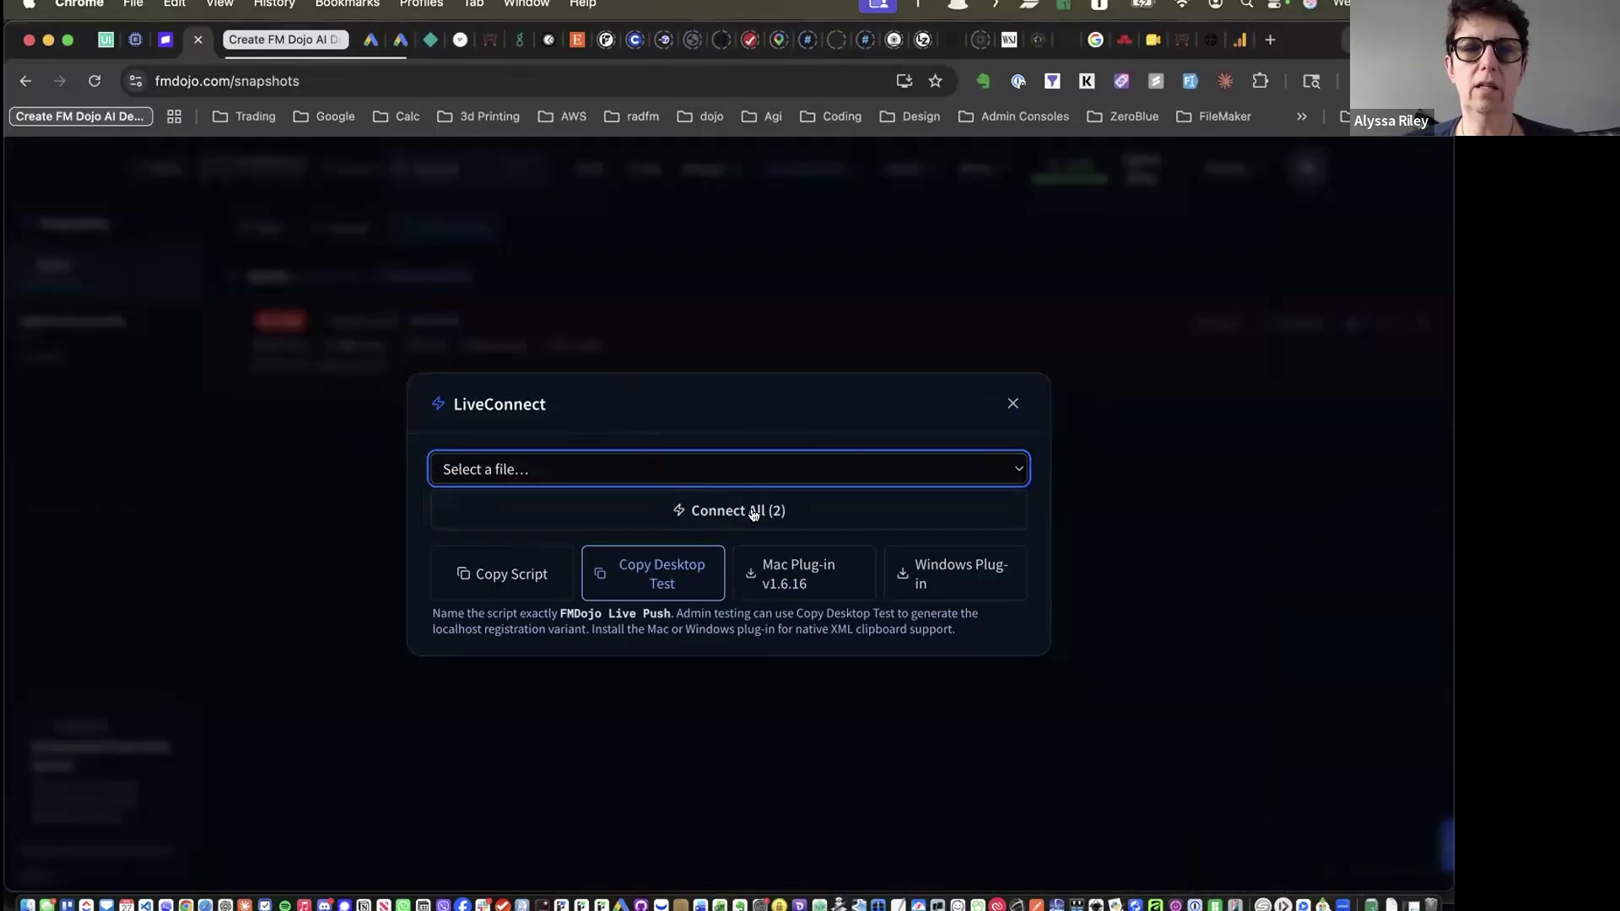
{"action": "left_click", "coordinate": [563, 470]}
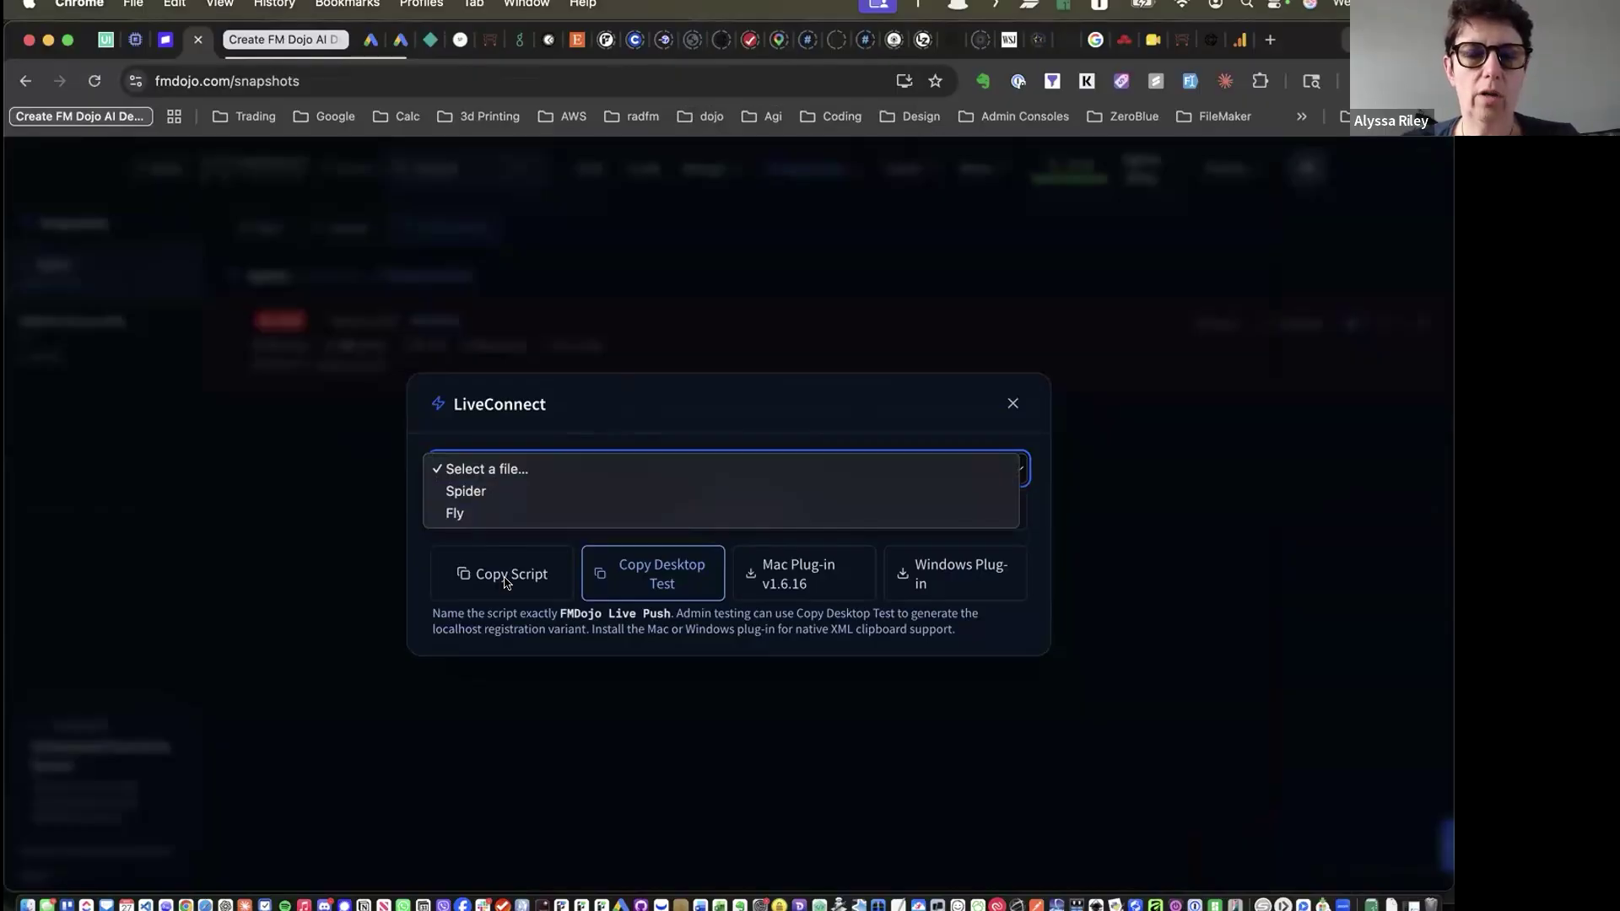
Open the FMDojo Live Push script and compare its name with the LiveConnect help text
{"action": "left_click", "coordinate": [636, 419]}
{"action": "key", "text": "super+Tab"}
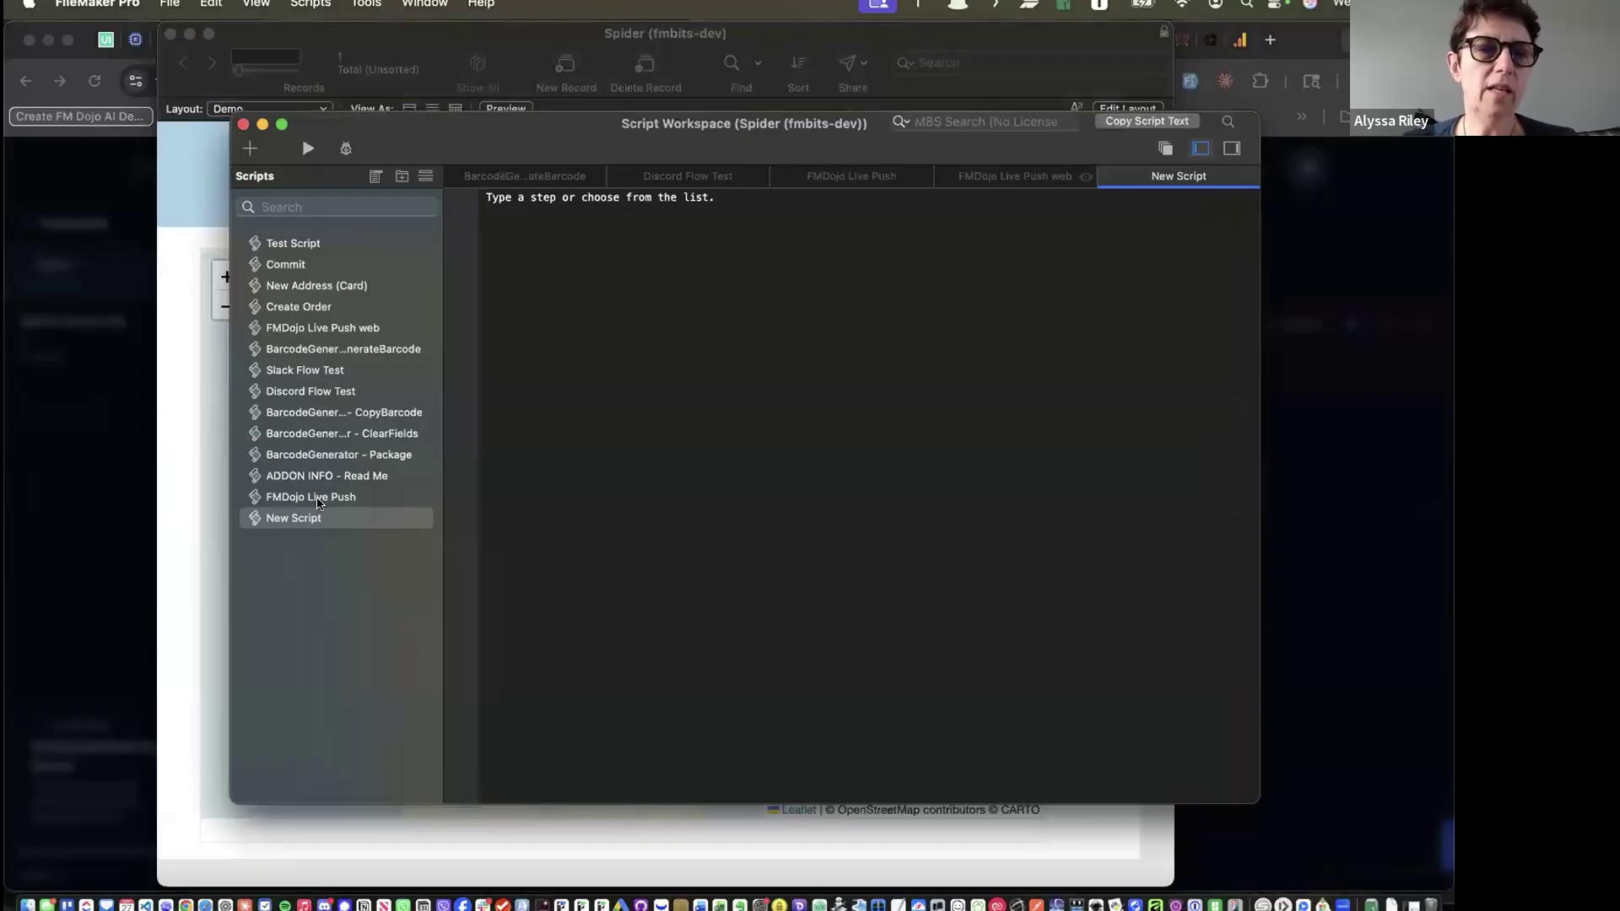
{"action": "double_click", "coordinate": [319, 503]}
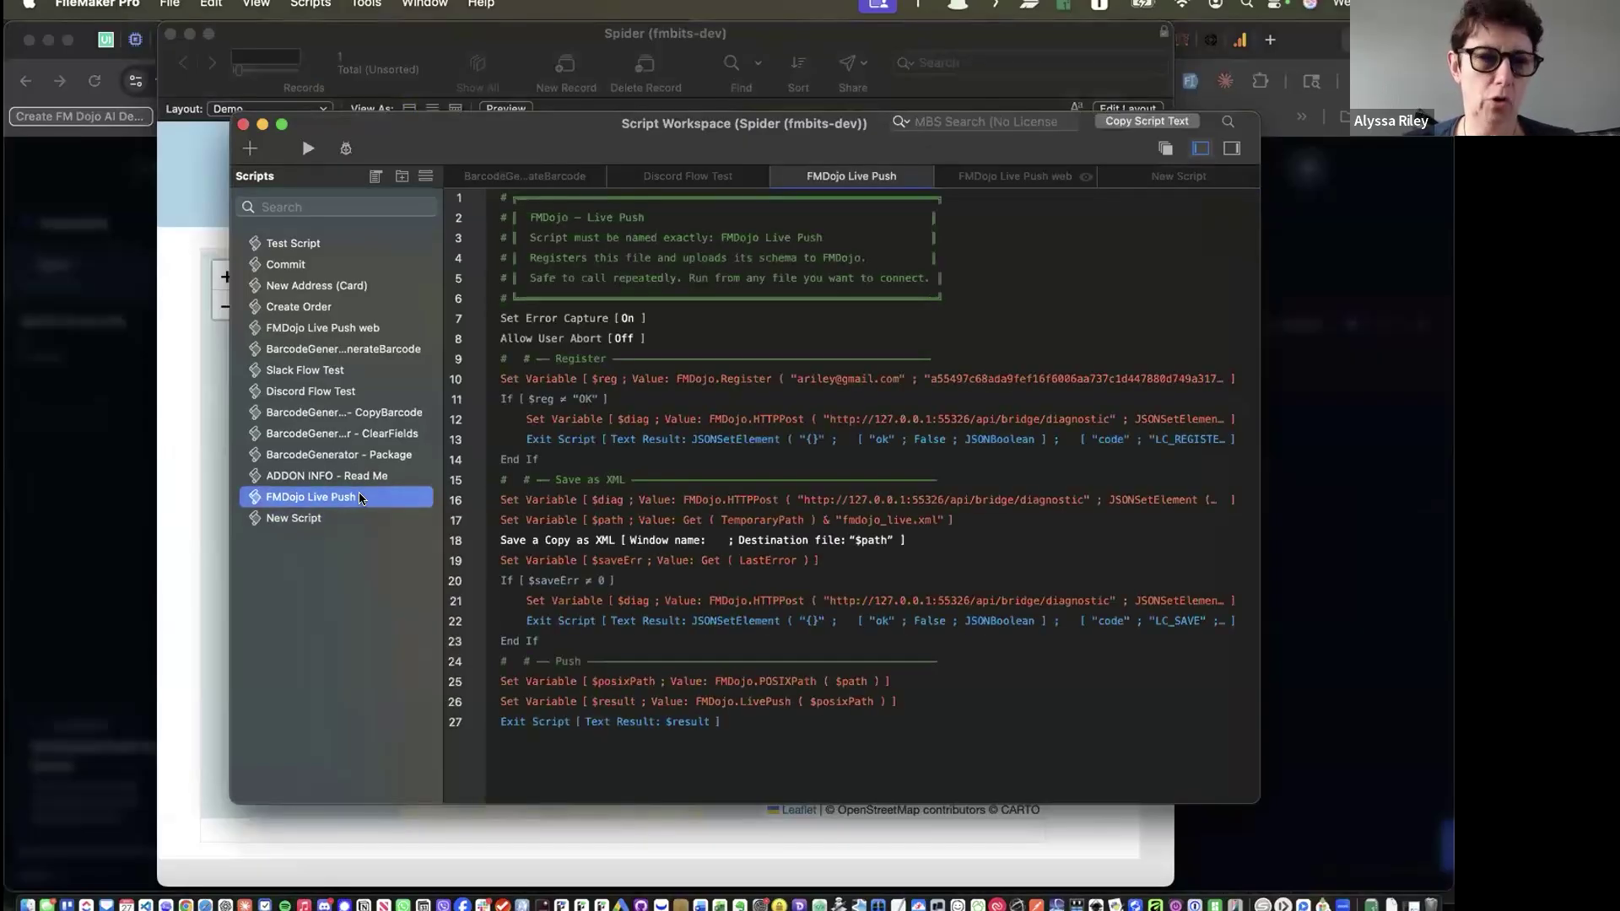
{"action": "key", "text": "super+Tab"}
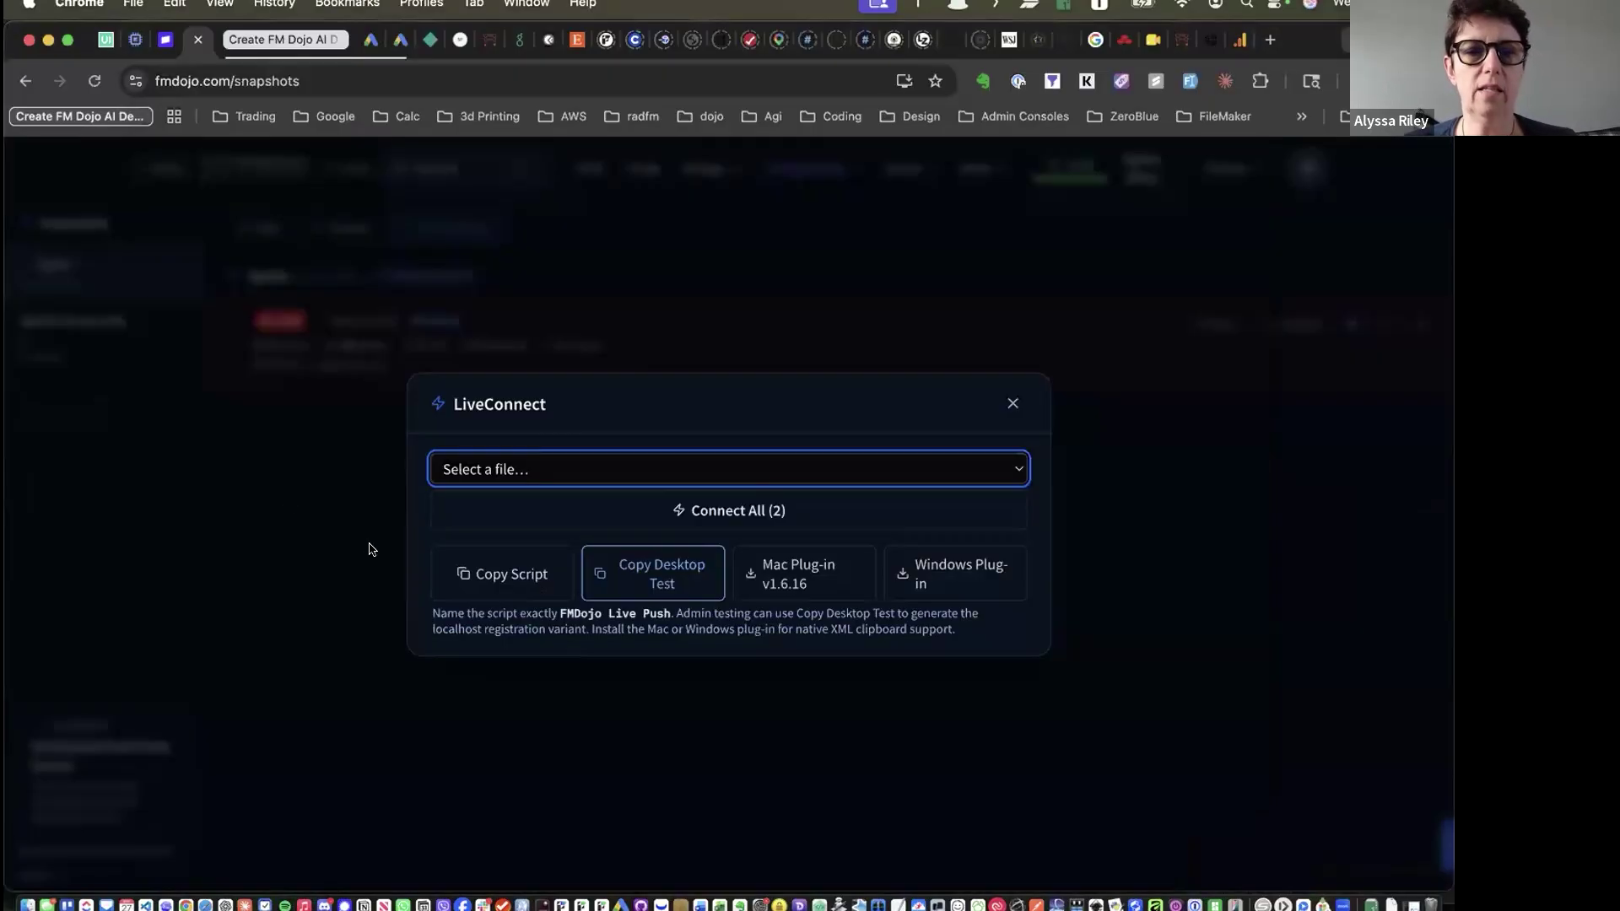
{"action": "left_click_drag", "start_coordinate": [596, 617], "coordinate": [633, 628]}
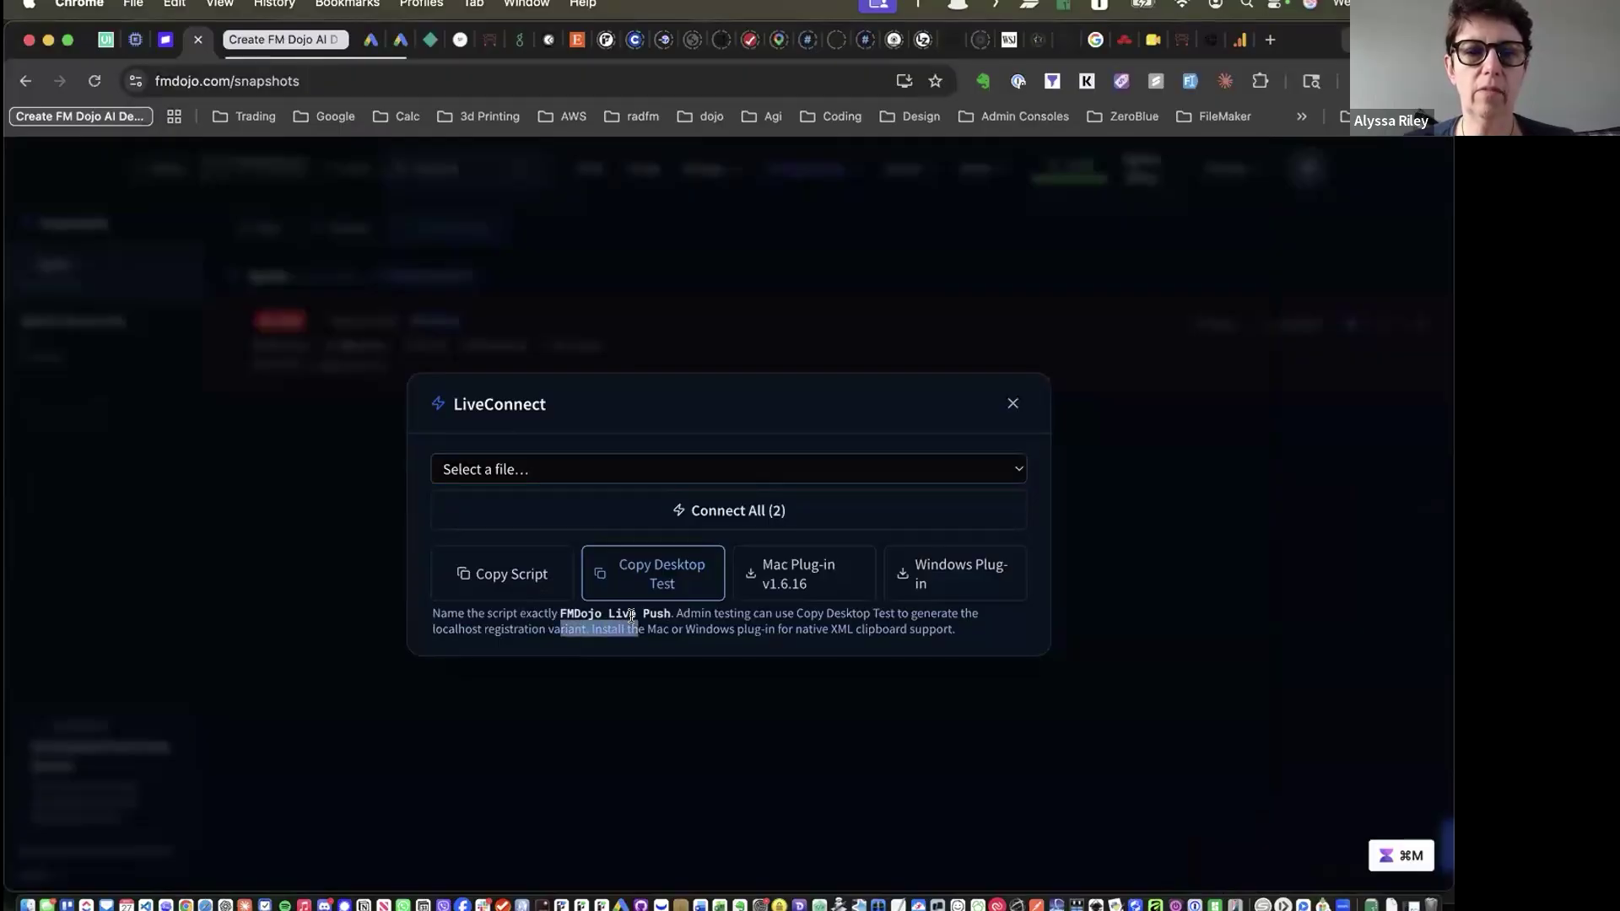
{"action": "left_click", "coordinate": [603, 614]}
{"action": "double_click", "coordinate": [622, 613]}
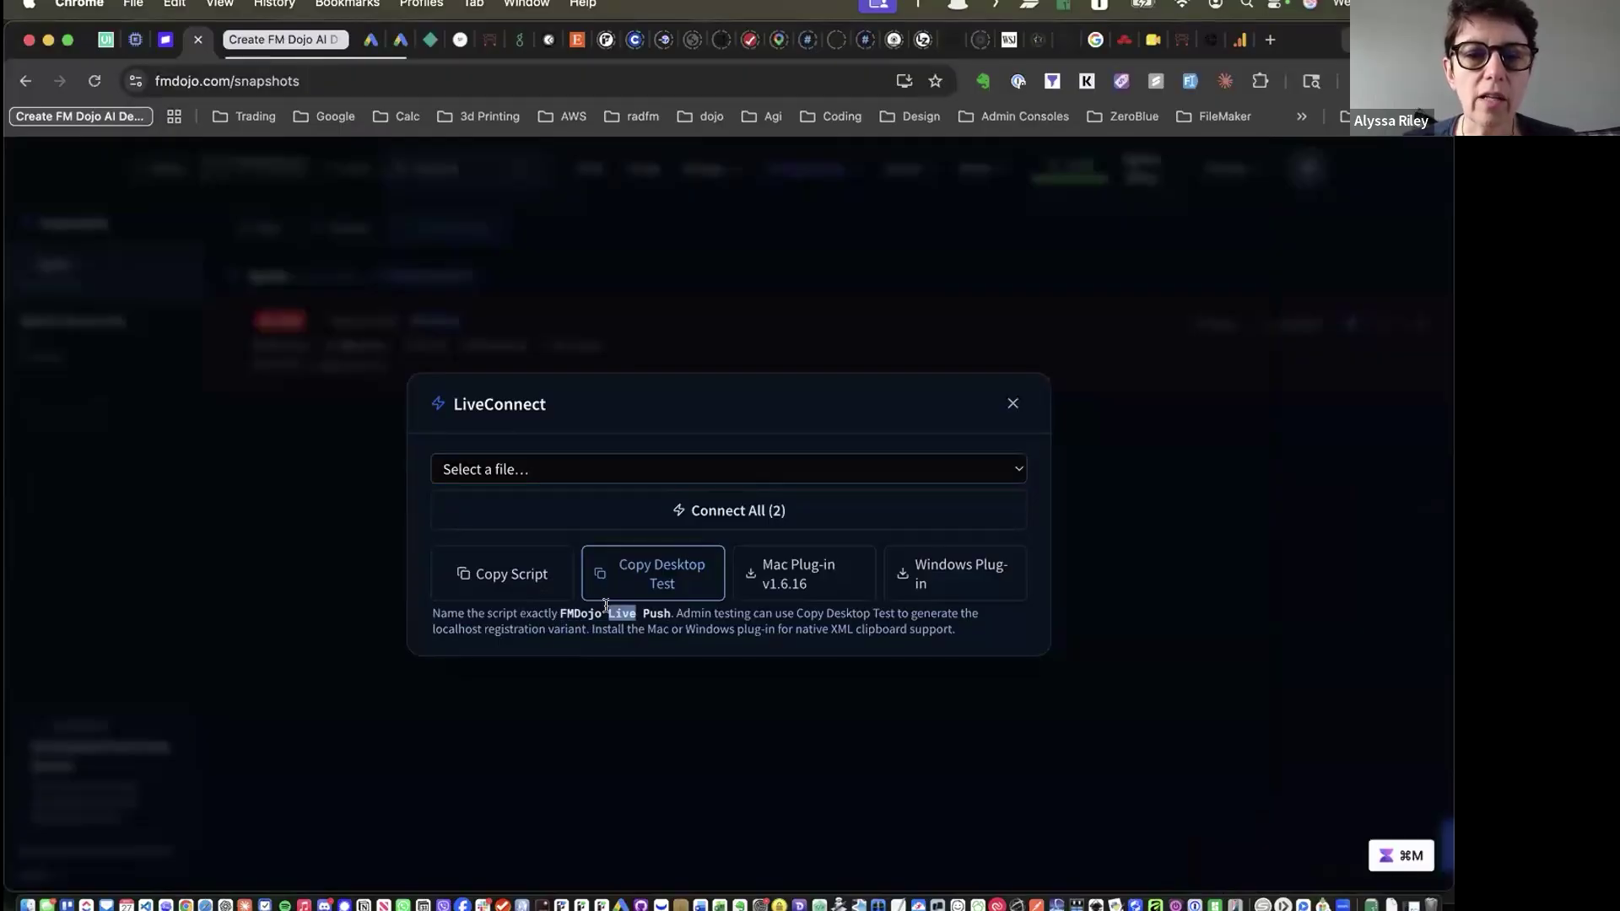
{"action": "left_click", "coordinate": [663, 610]}
Recheck the FMDojo Live Push script in FileMaker, then return to the LiveConnect dialog
{"action": "key", "text": "super+Tab"}
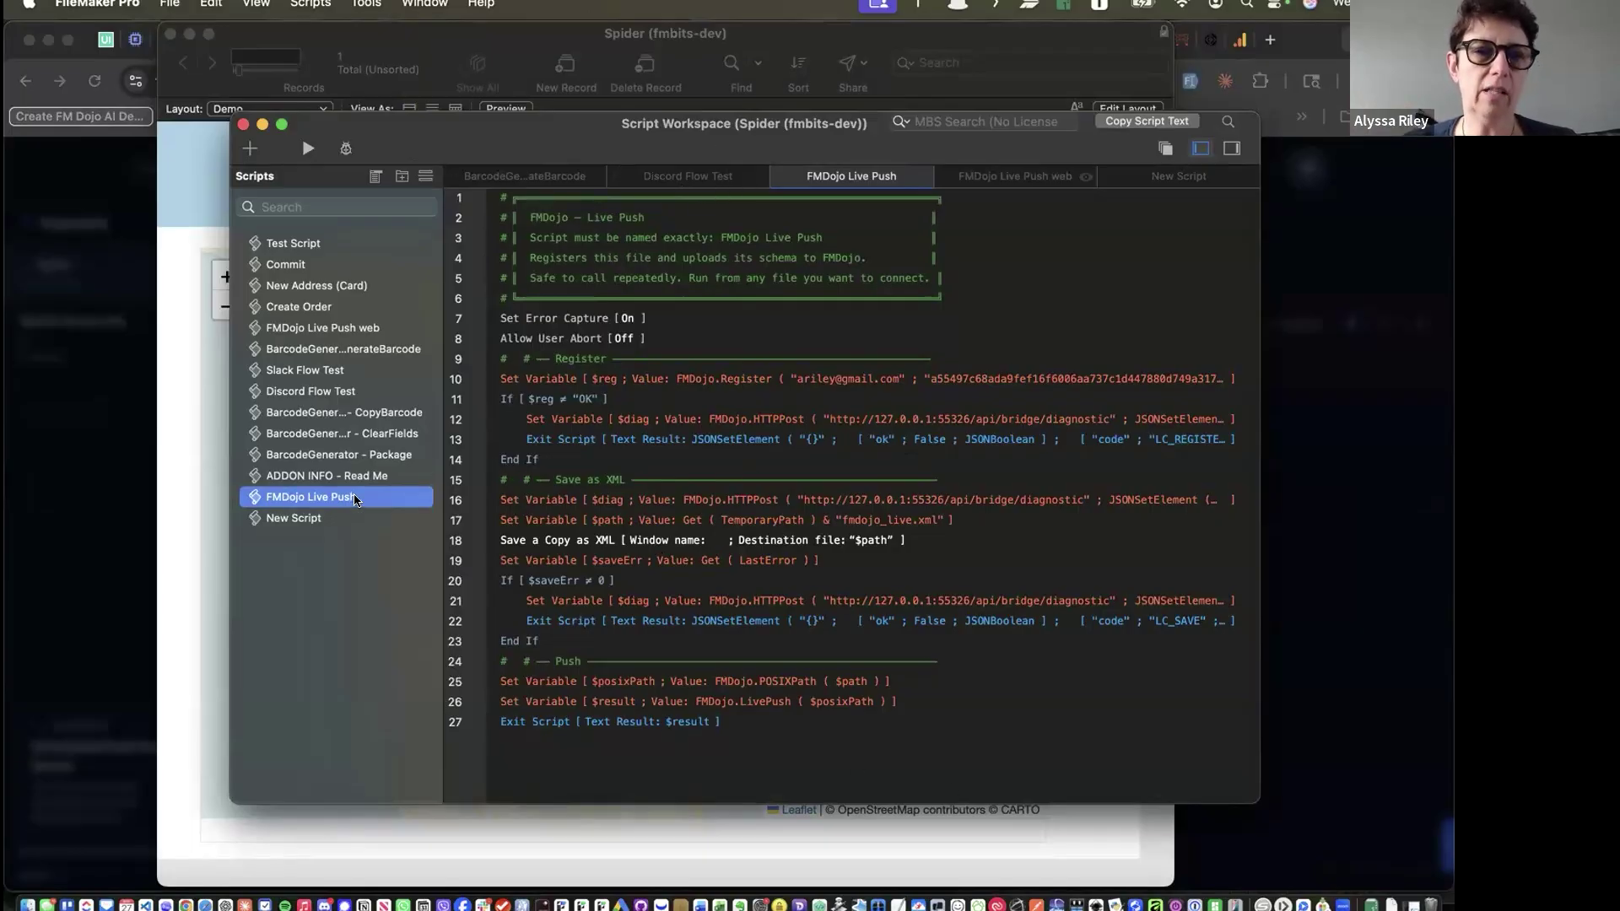
{"action": "left_click", "coordinate": [341, 548]}
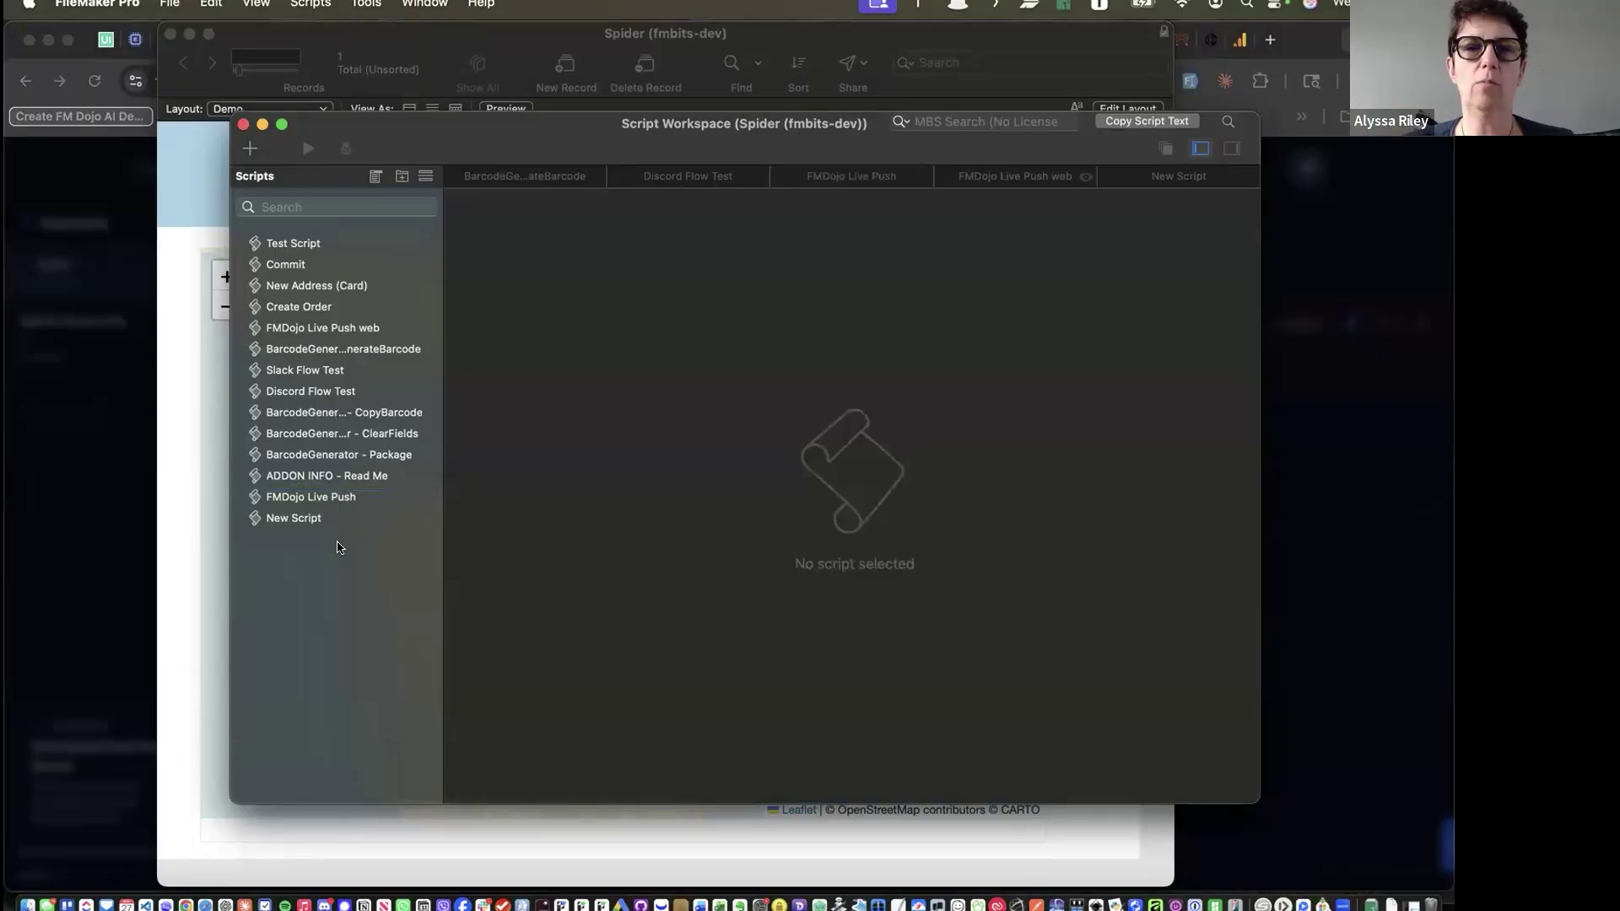
{"action": "left_click", "coordinate": [295, 498]}
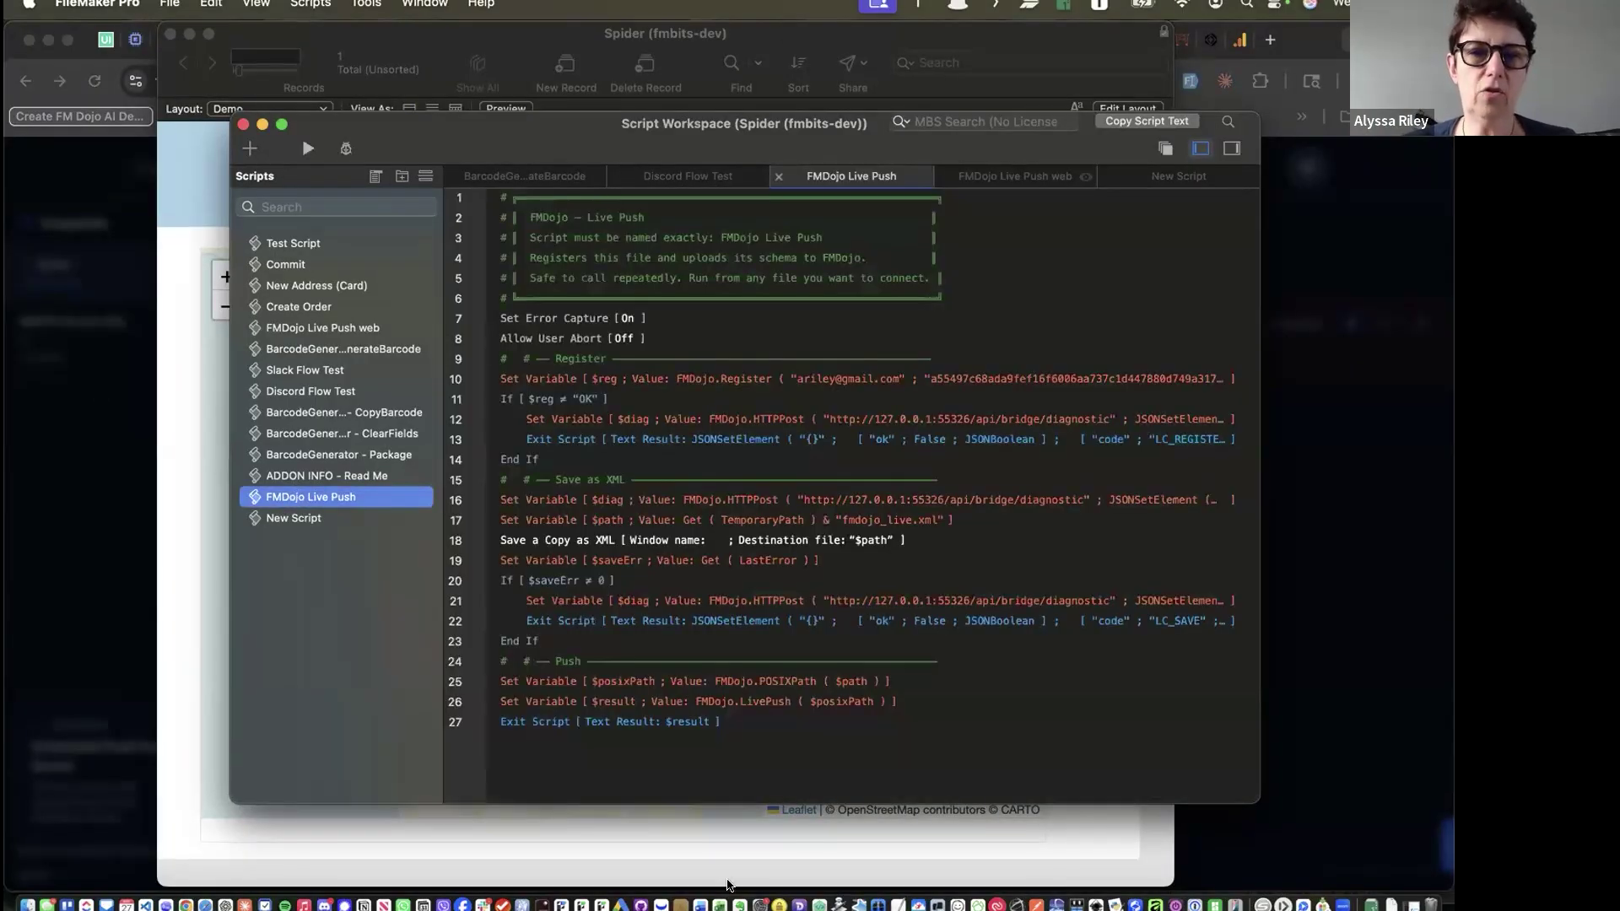
{"action": "left_click", "coordinate": [322, 589]}
{"action": "left_click", "coordinate": [117, 597]}
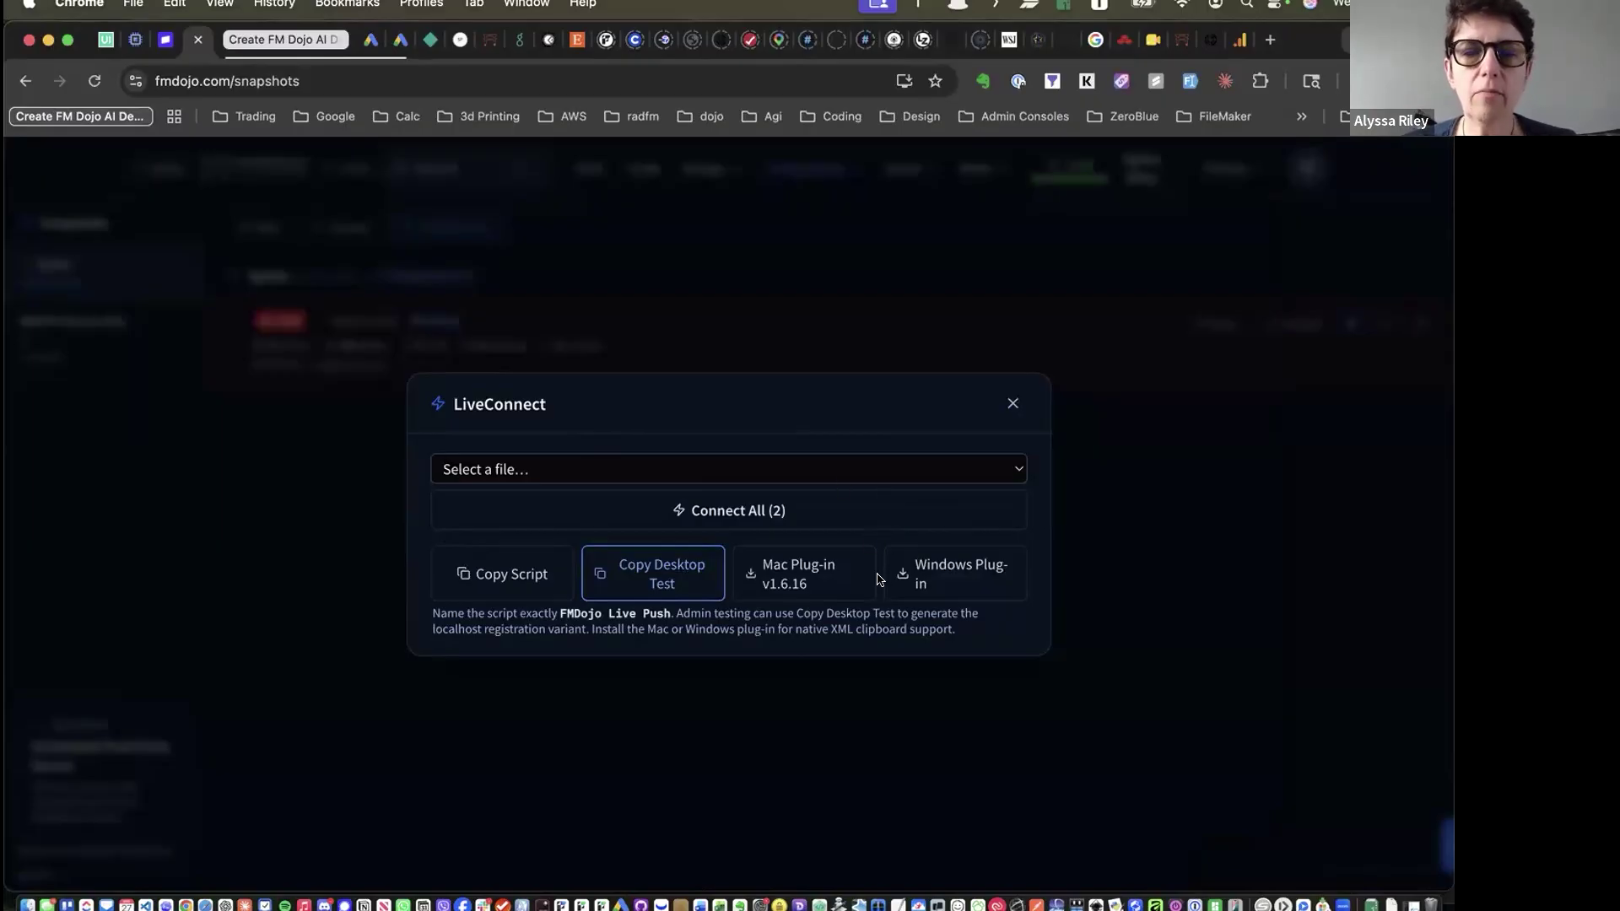
Download Mac Plug-in v1.6.16, then pick the Spider file in LiveConnect and connect it
{"action": "left_click", "coordinate": [789, 574]}
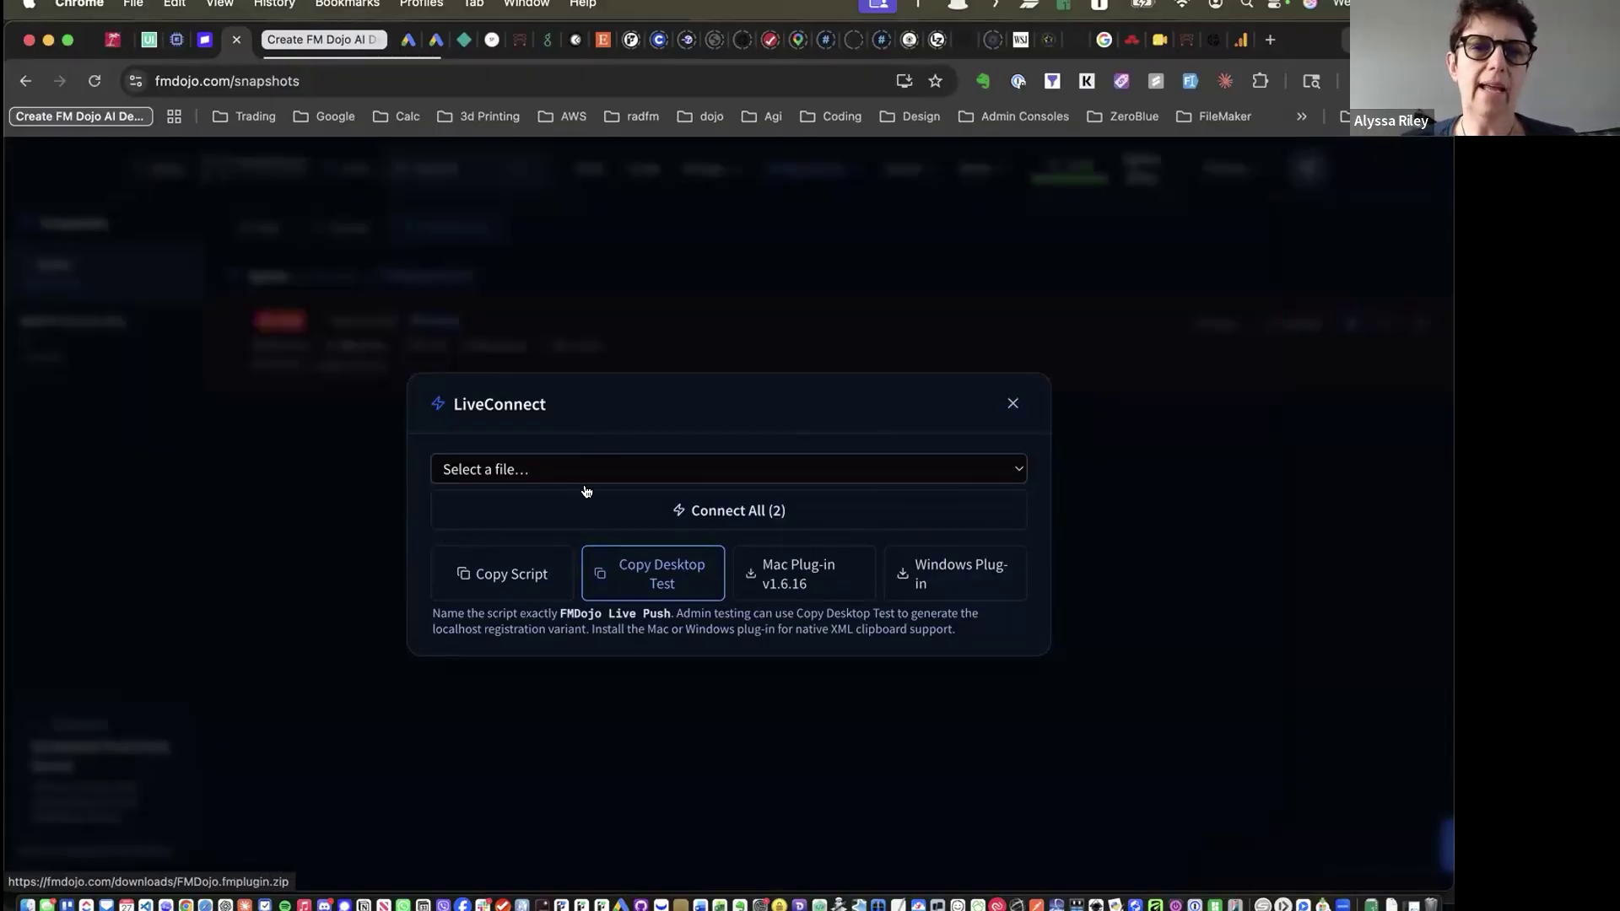
{"action": "left_click", "coordinate": [621, 471]}
{"action": "left_click", "coordinate": [604, 491]}
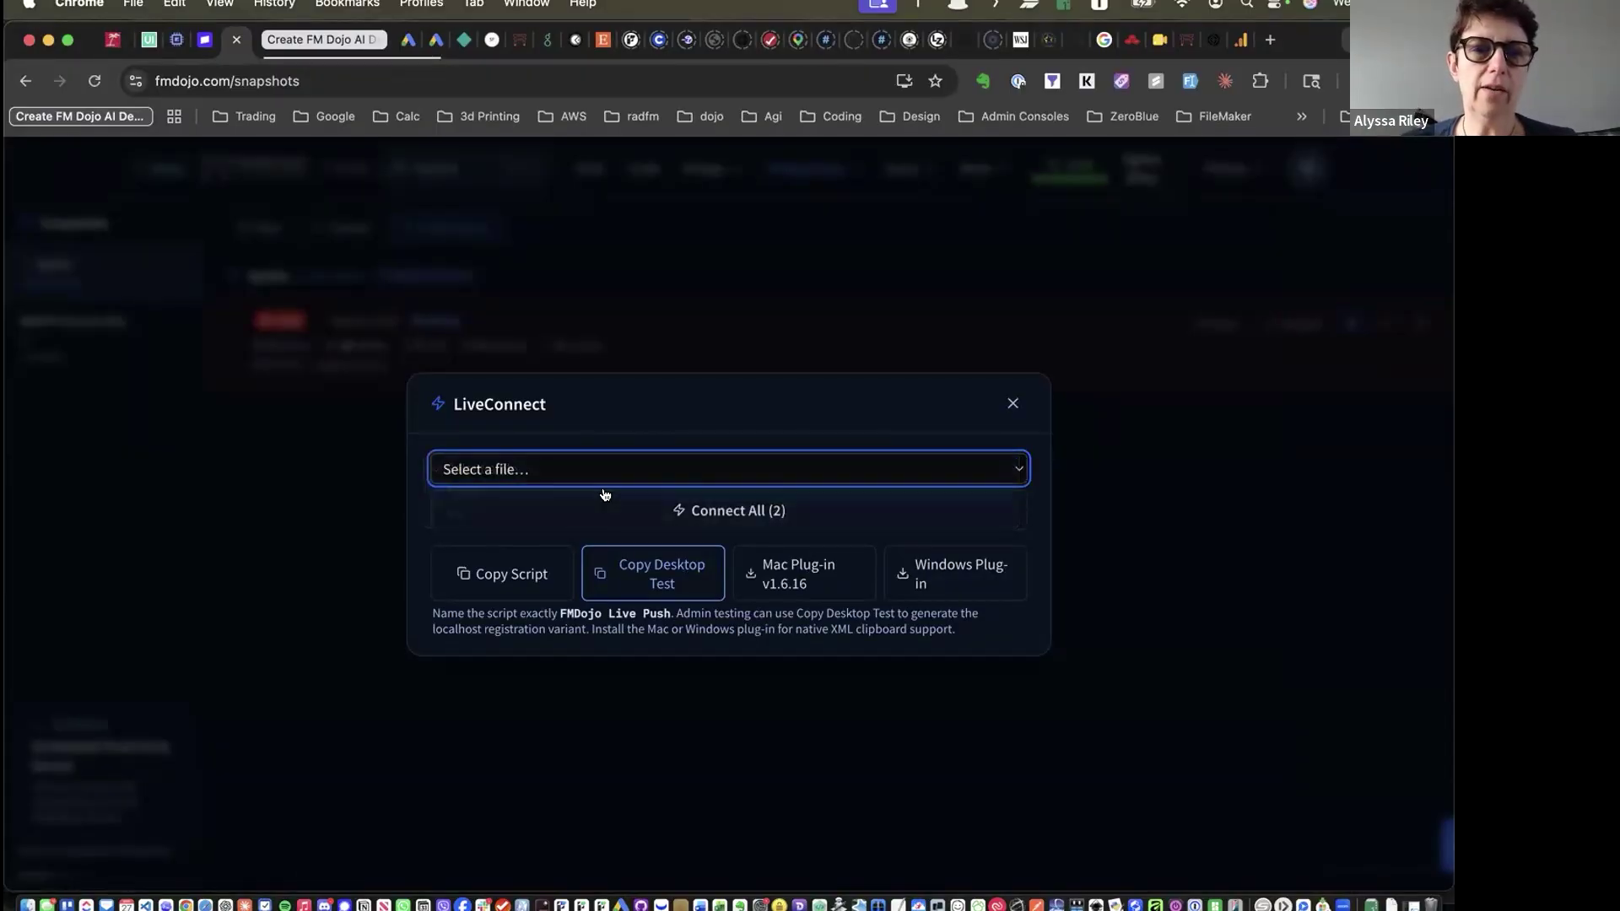
{"action": "left_click", "coordinate": [578, 500]}
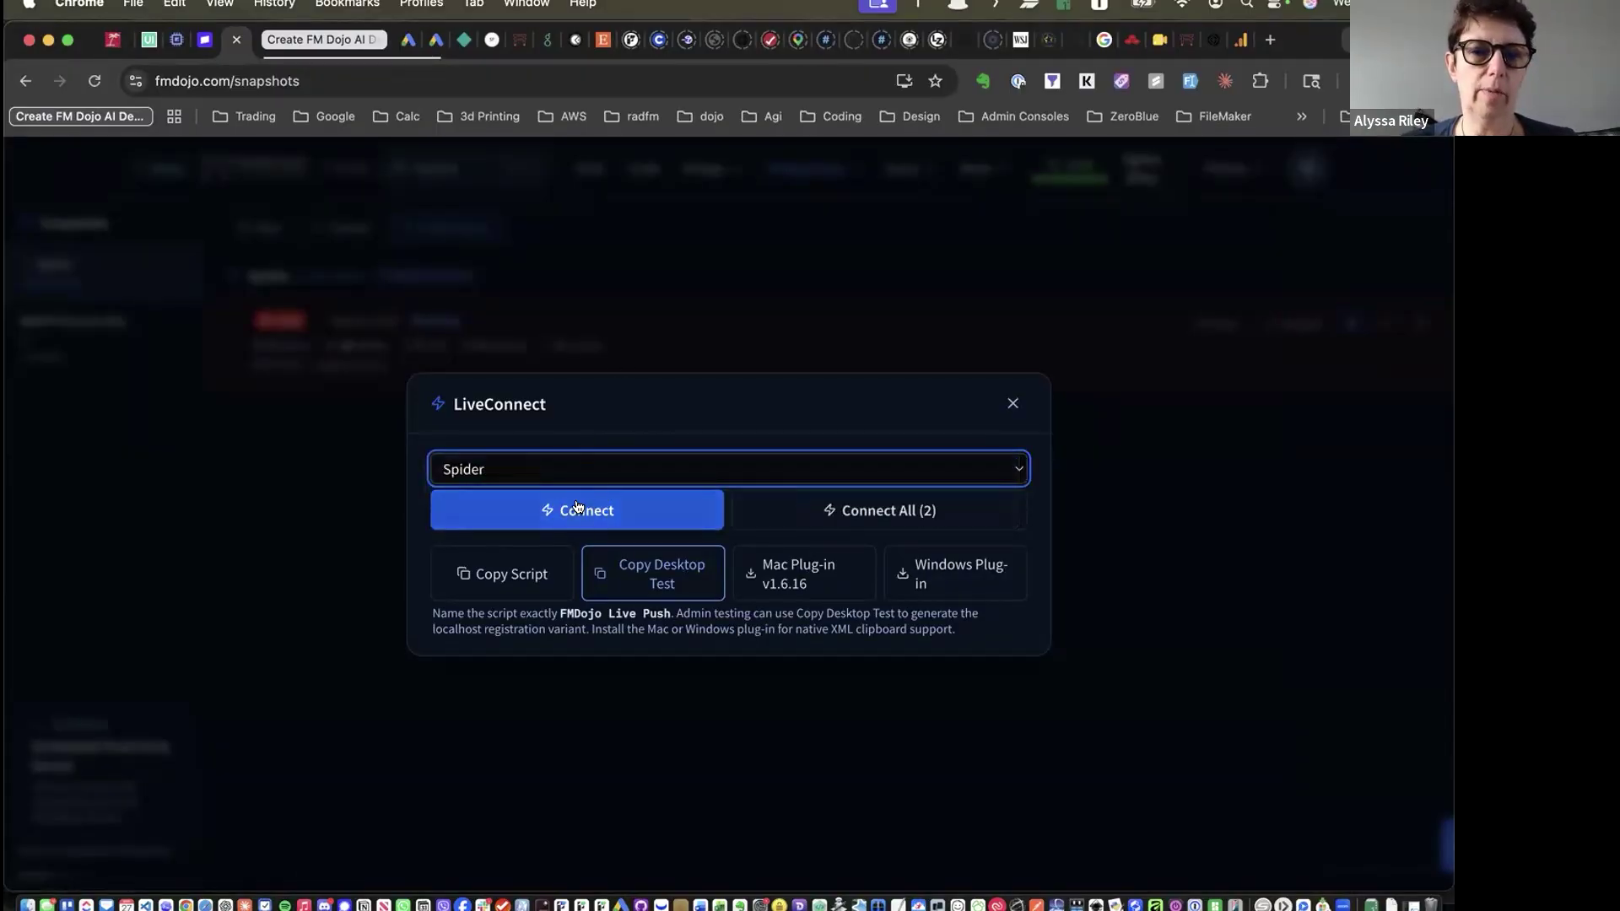
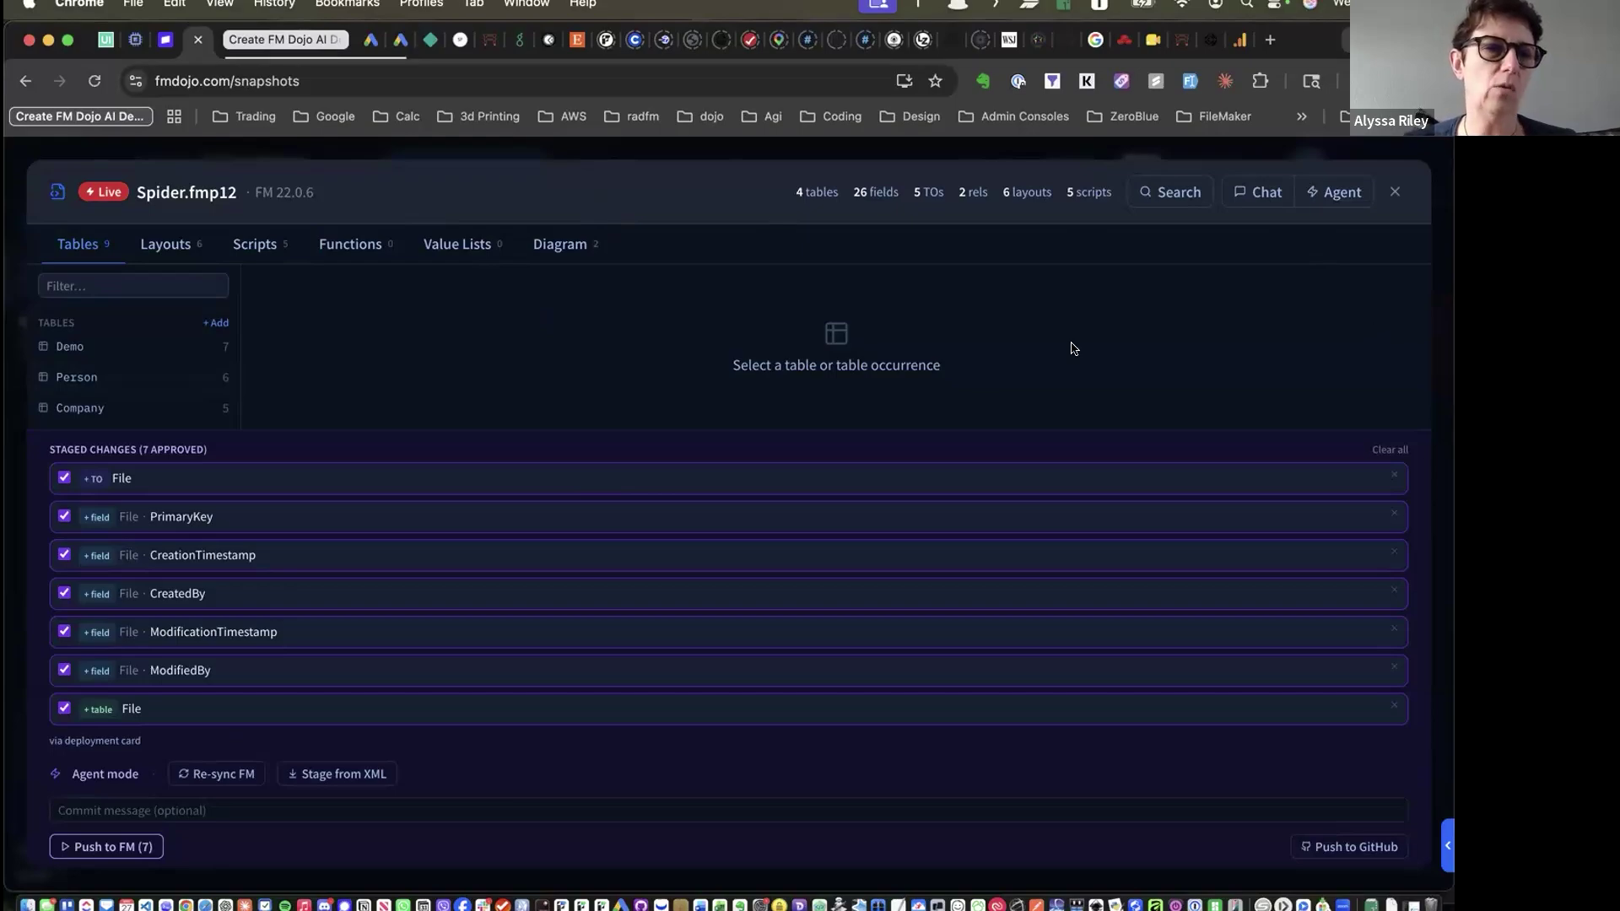
Clear all staged changes for Spider.fmp12, then view Test Script's 29 steps under Scripts
{"action": "left_click", "coordinate": [1387, 449]}
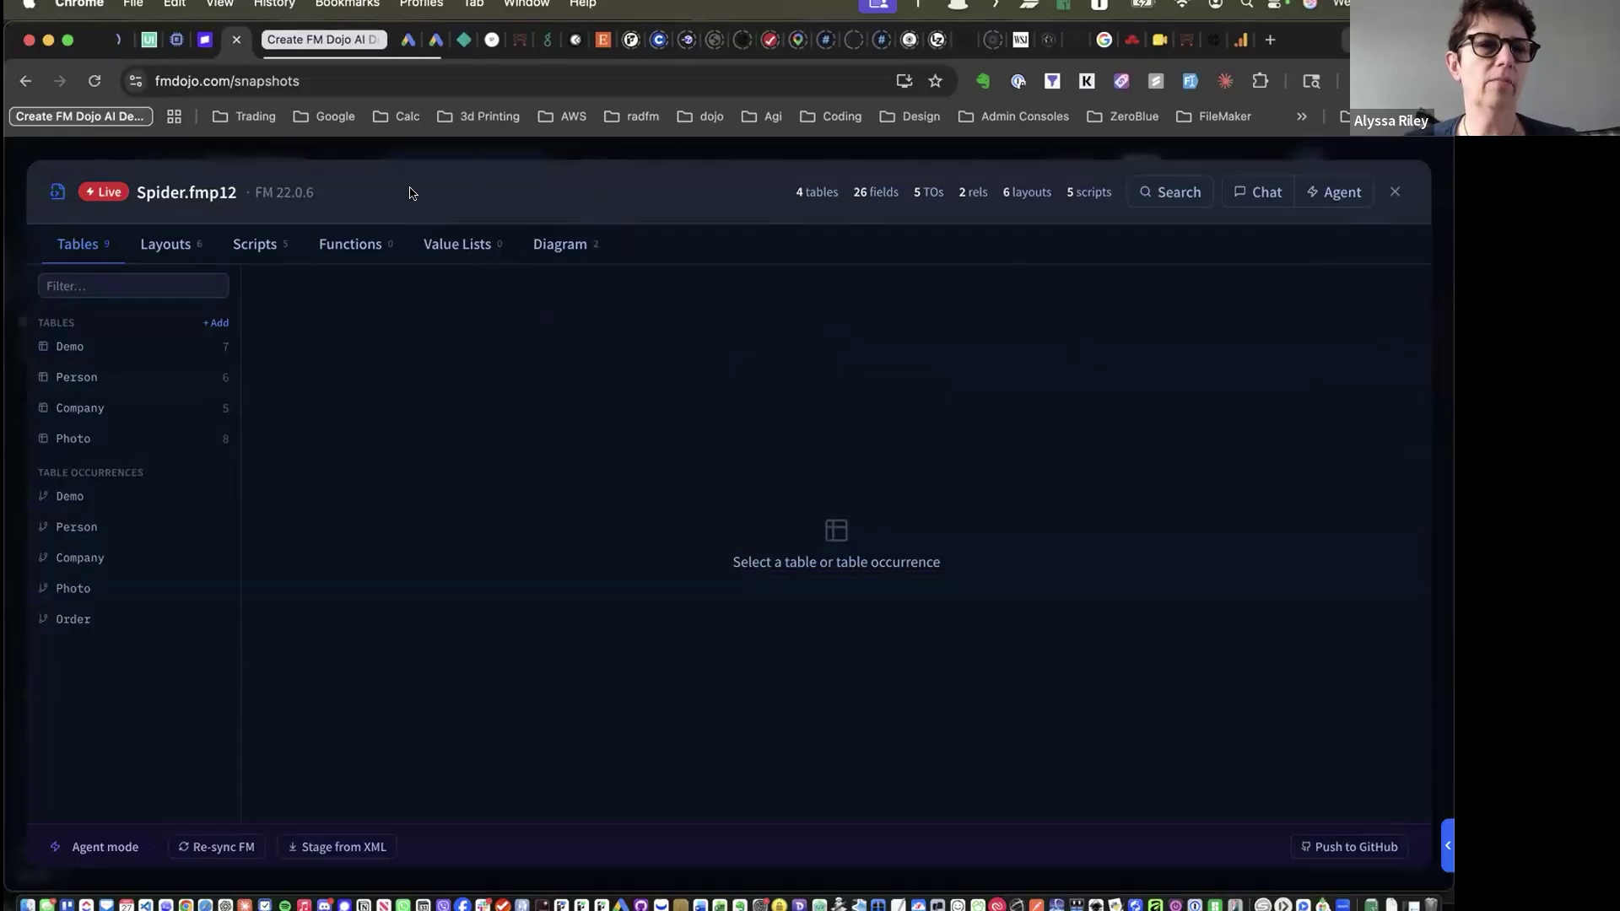
{"action": "left_click", "coordinate": [162, 245]}
{"action": "left_click", "coordinate": [255, 244]}
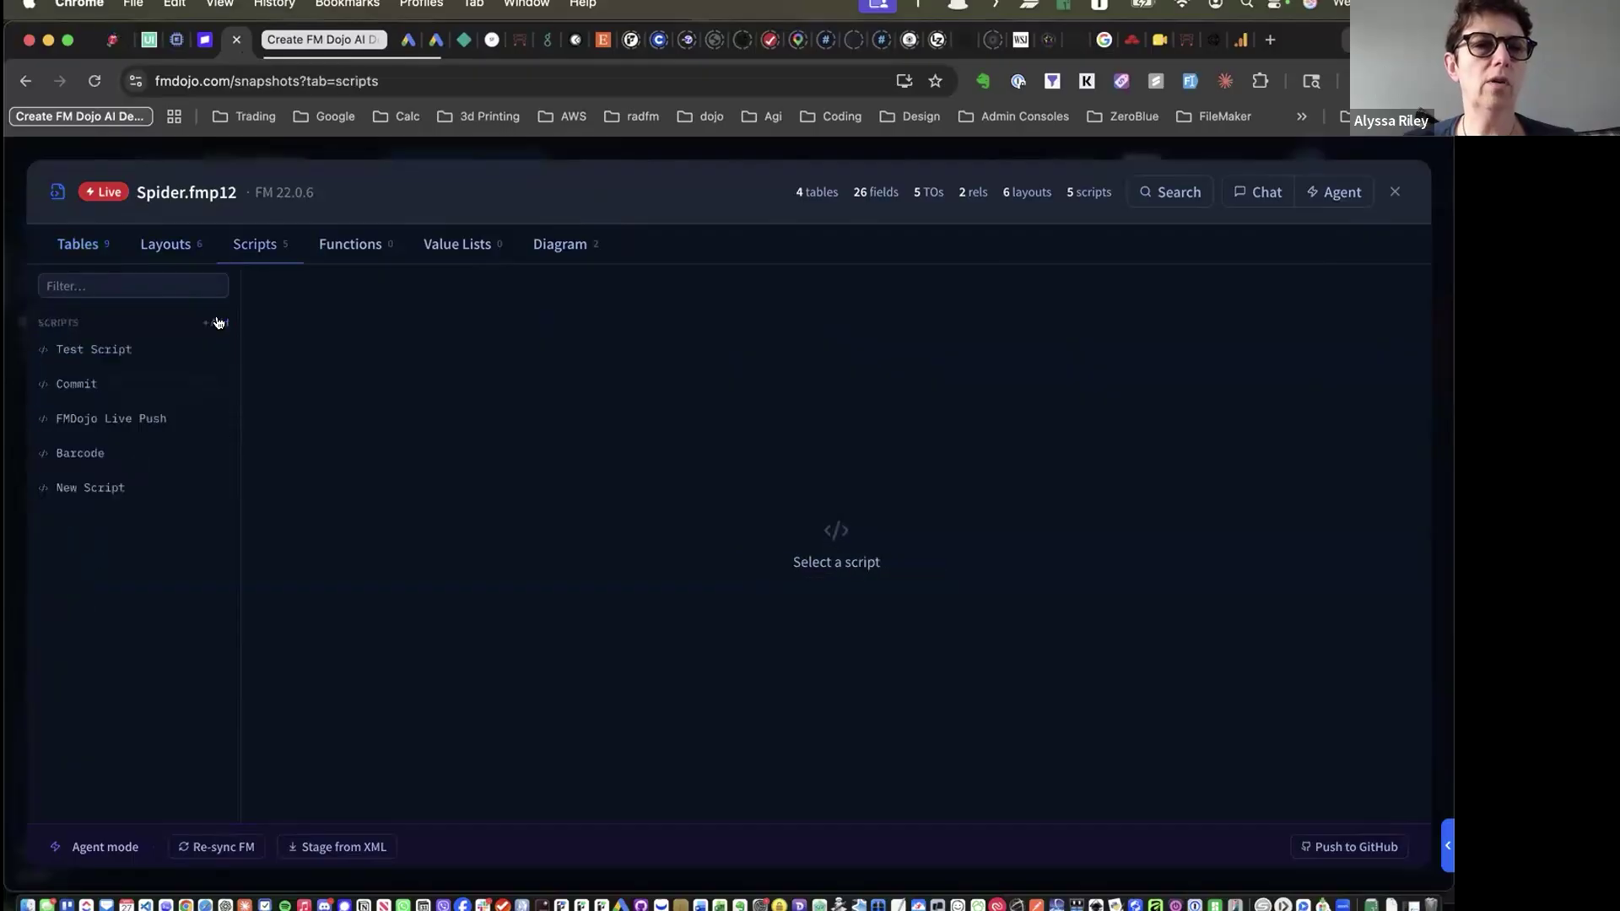
{"action": "left_click", "coordinate": [97, 358]}
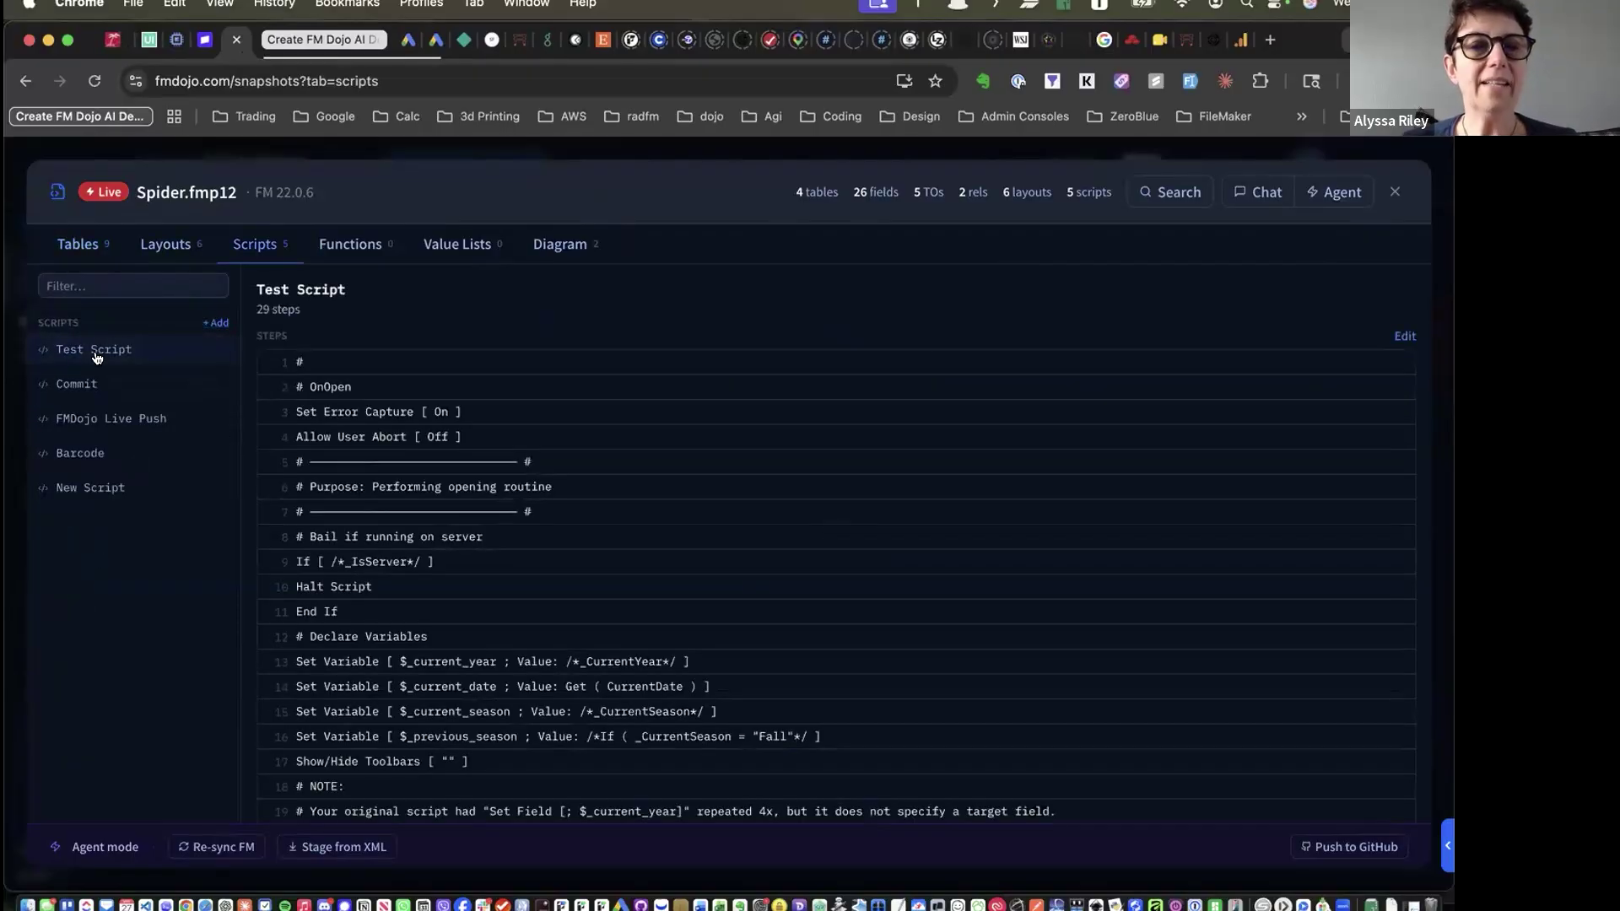
{"action": "scroll", "coordinate": [450, 488], "scroll_direction": "down", "scroll_amount": 5}
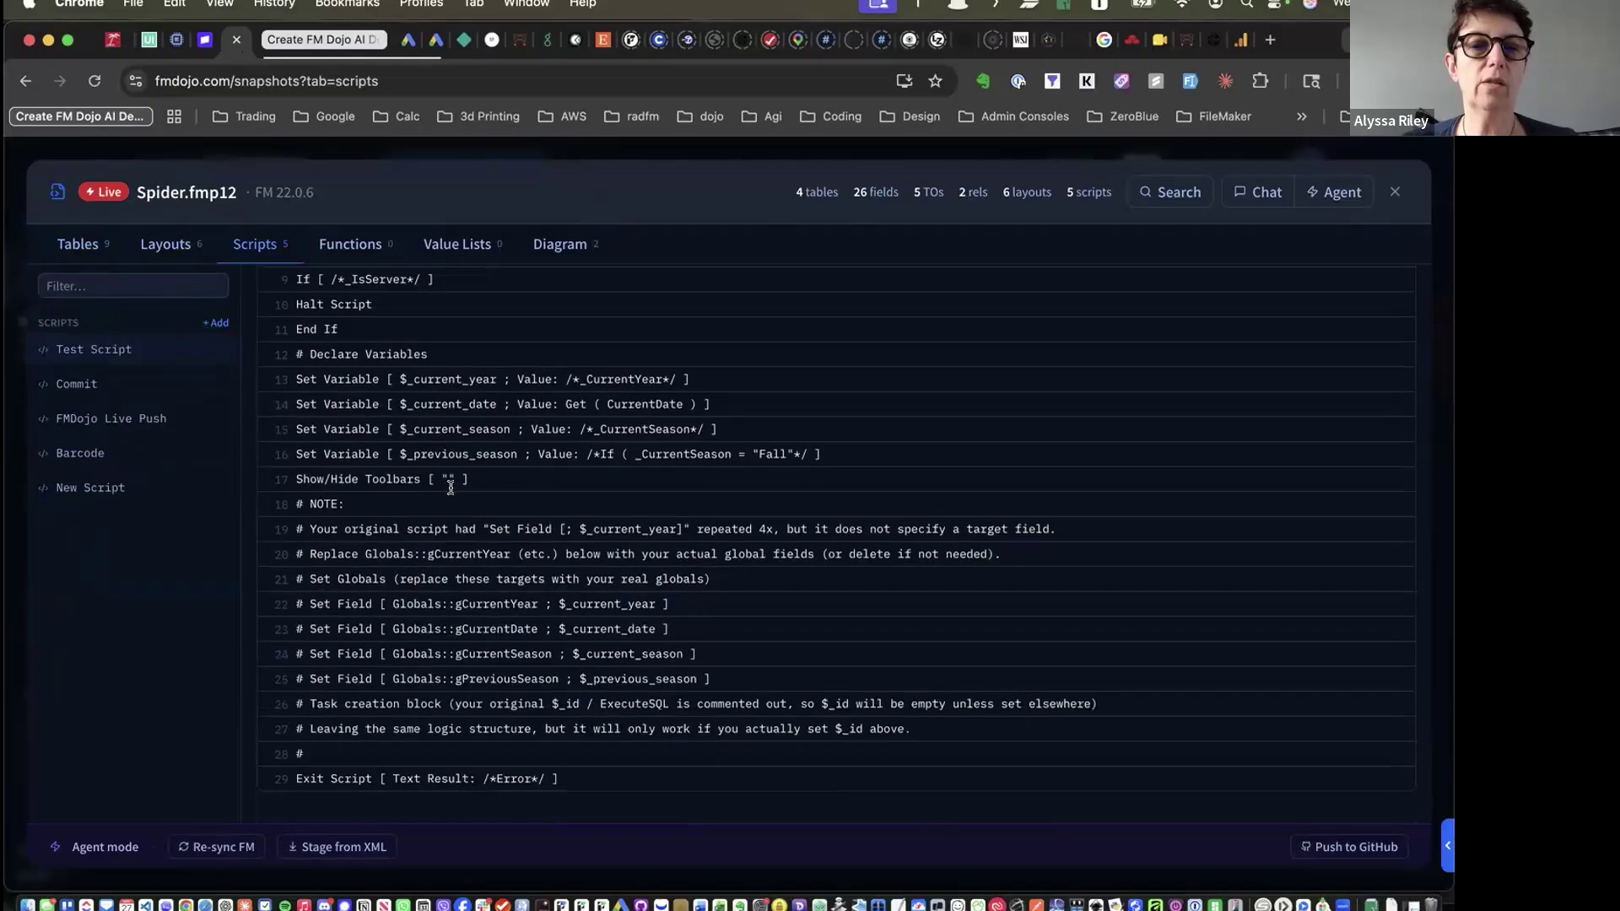
{"action": "scroll", "coordinate": [451, 488], "scroll_direction": "up", "scroll_amount": 5}
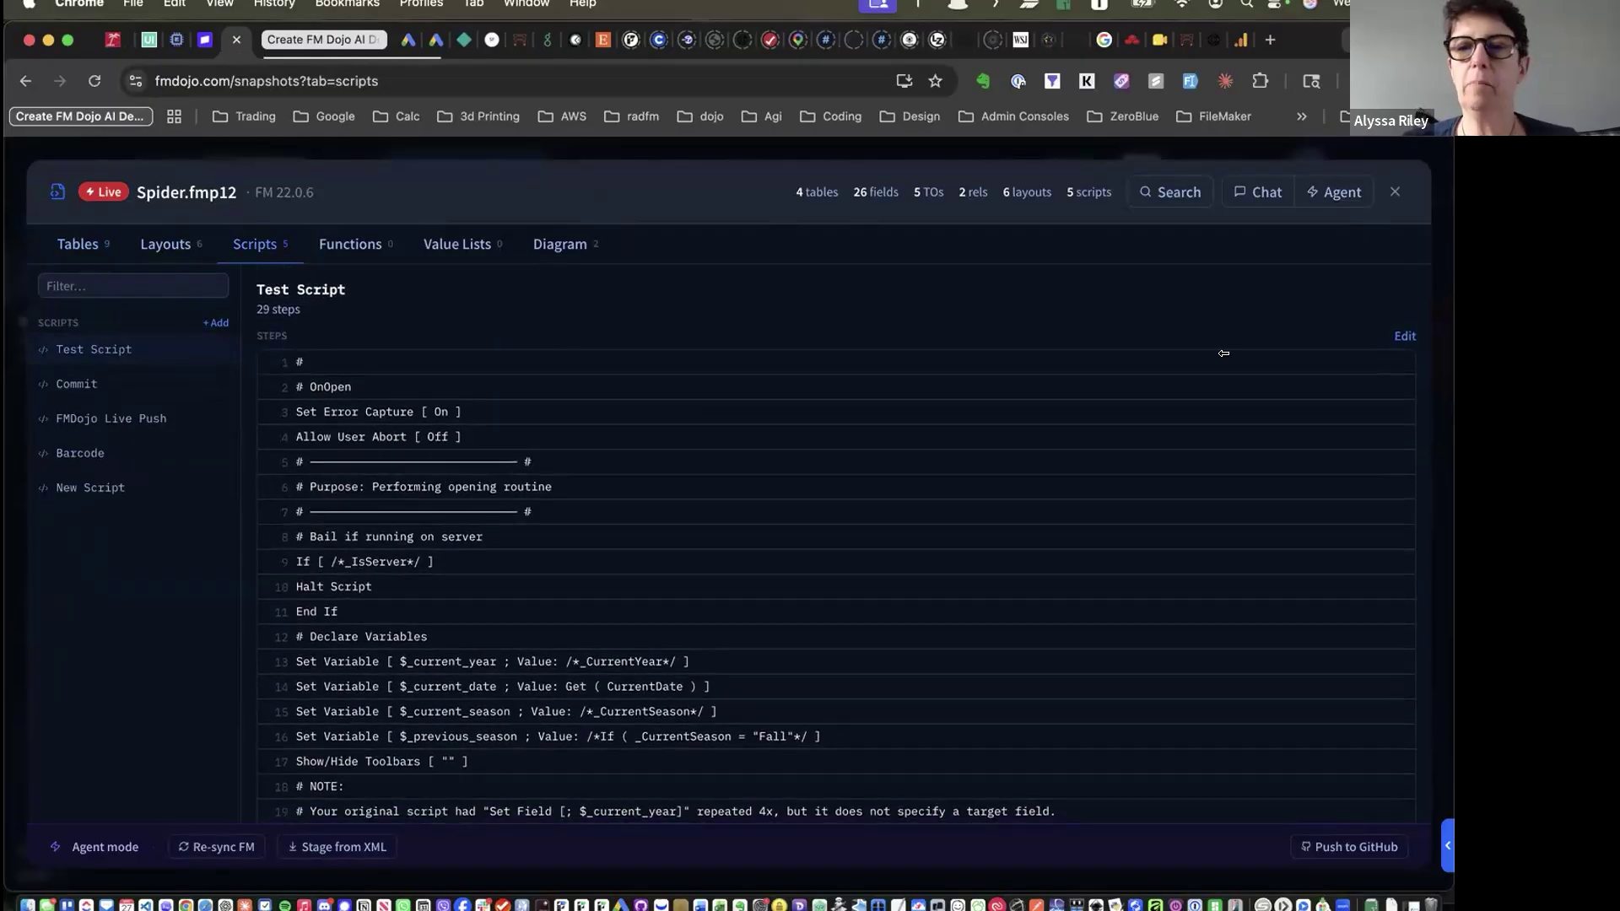
{"action": "left_click", "coordinate": [1404, 332]}
{"action": "left_click", "coordinate": [788, 578]}
{"action": "left_click", "coordinate": [321, 363]}
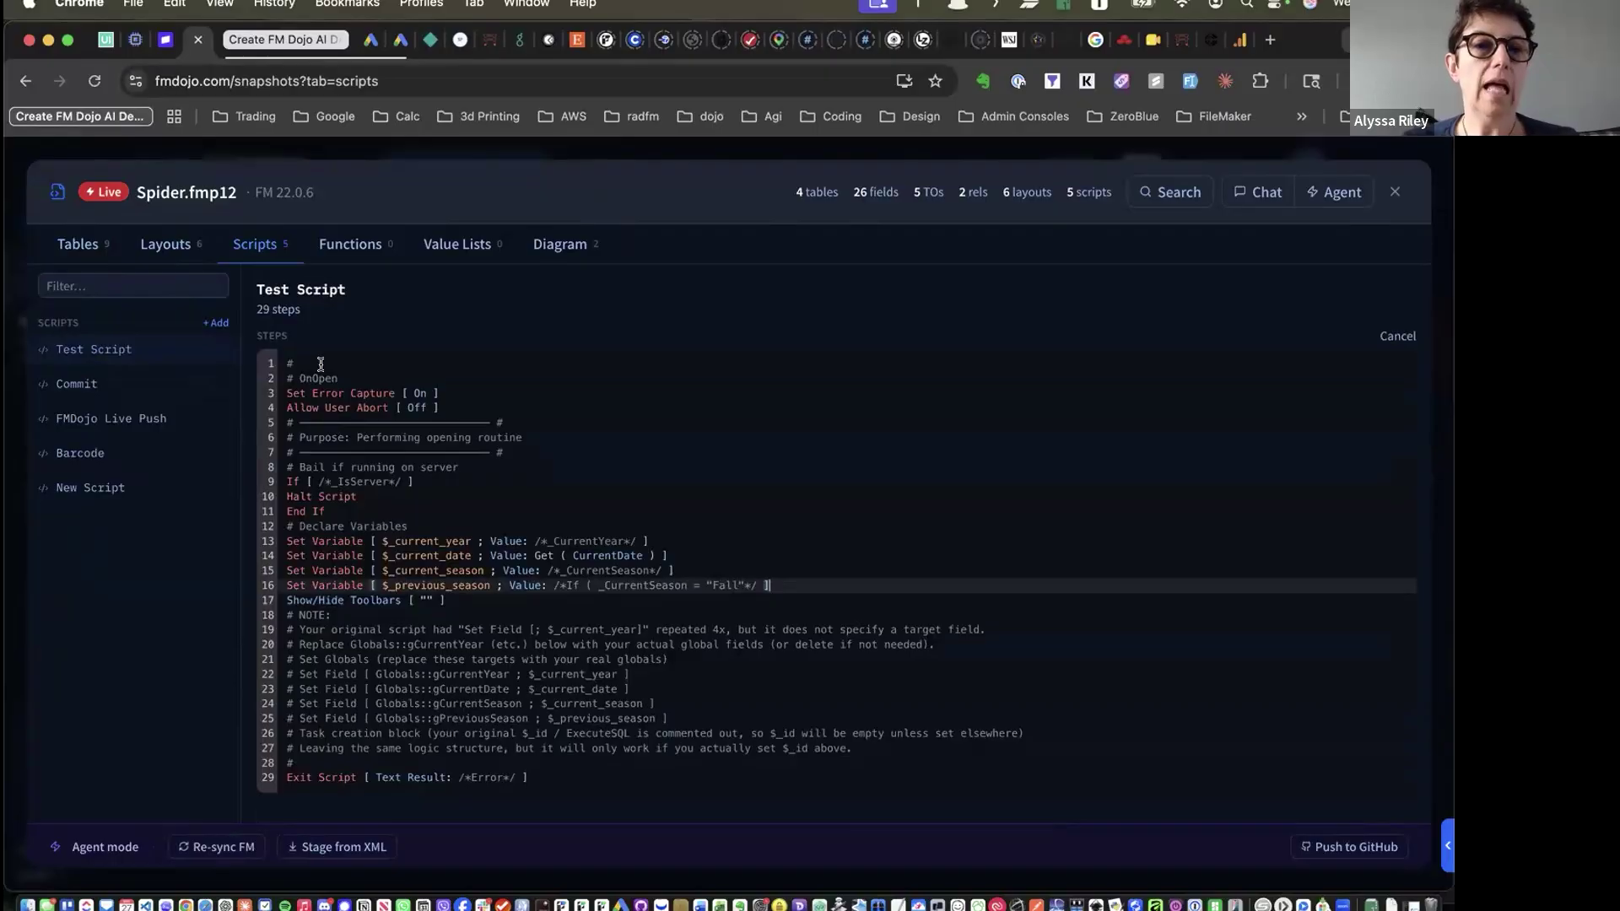
{"action": "key", "text": "Return"}
{"action": "key", "text": "Return"}
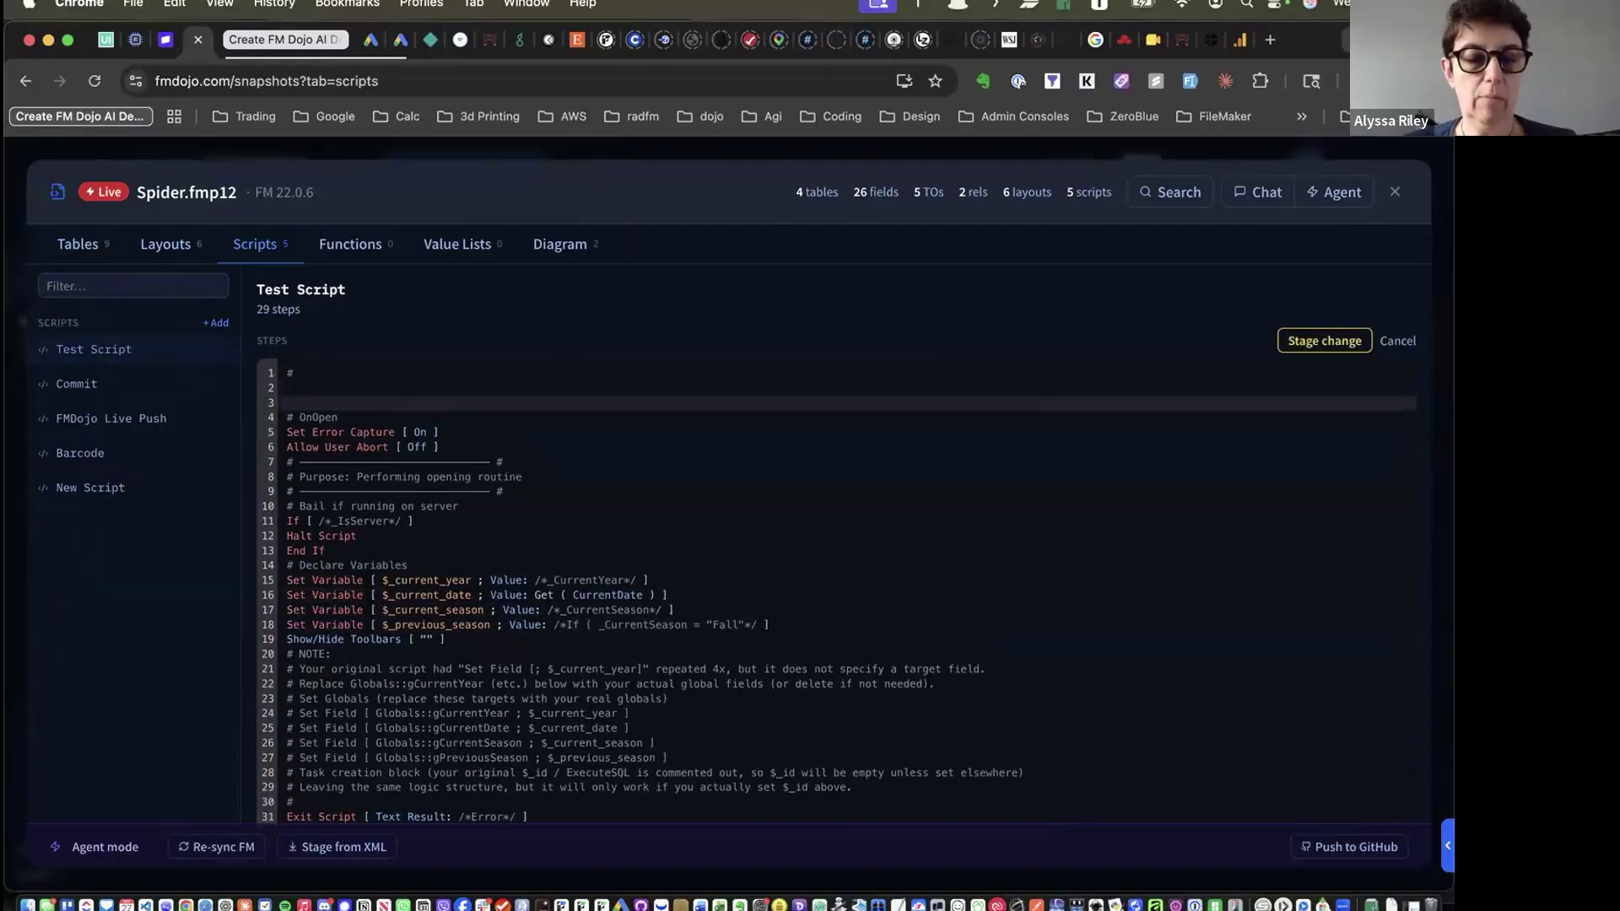
{"action": "type", "text": "Set"}
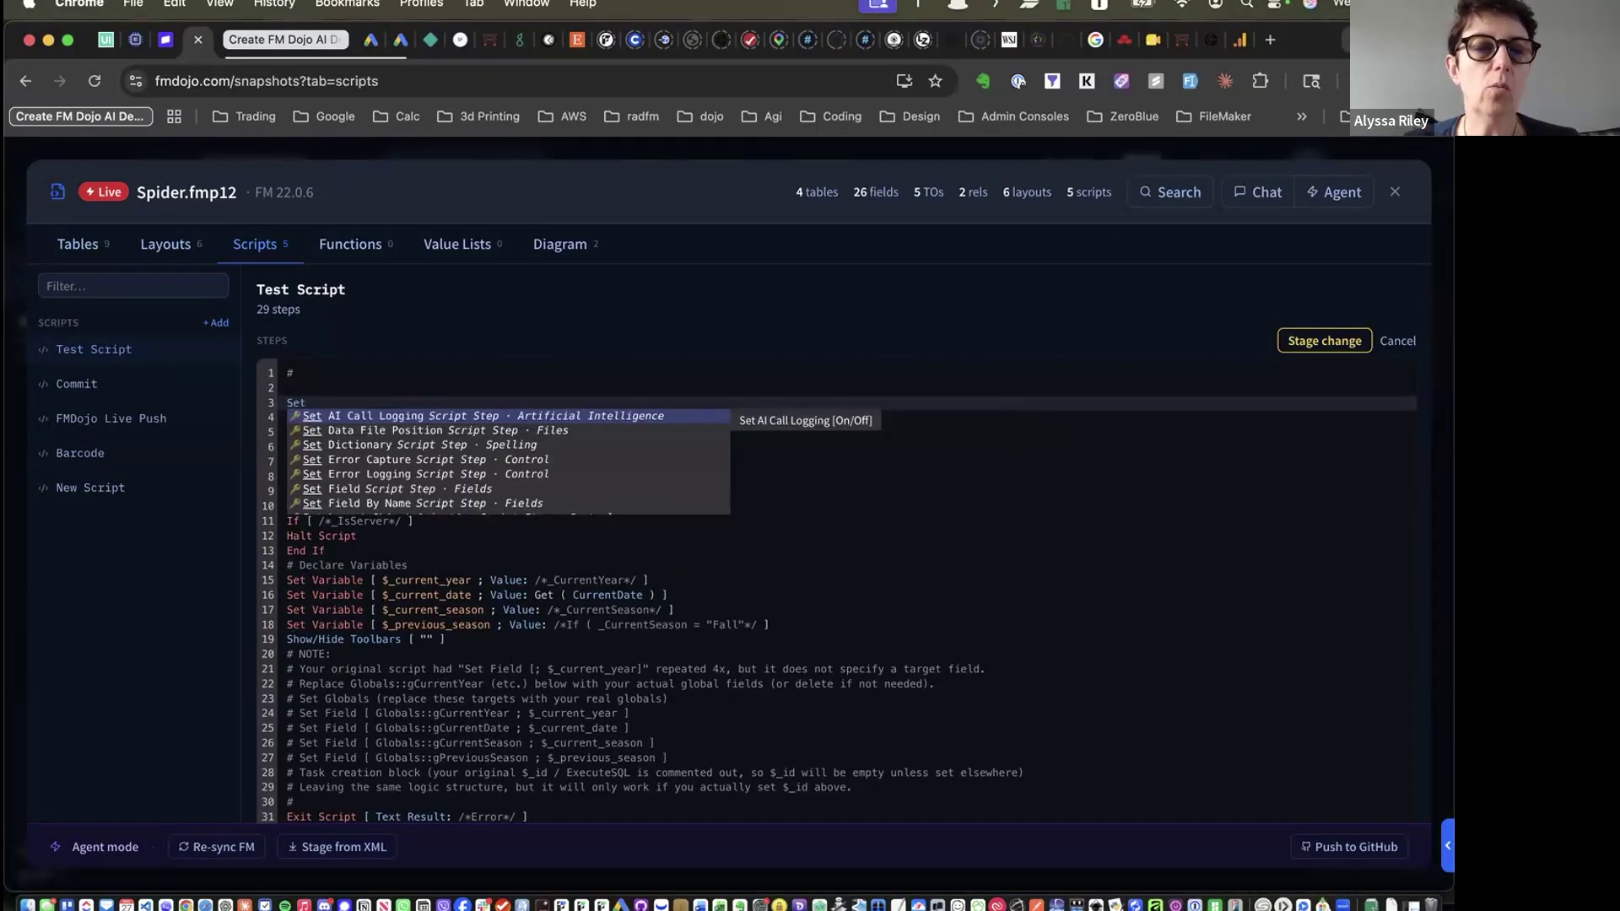
{"action": "type", "text": " Field [table::field; expression"}
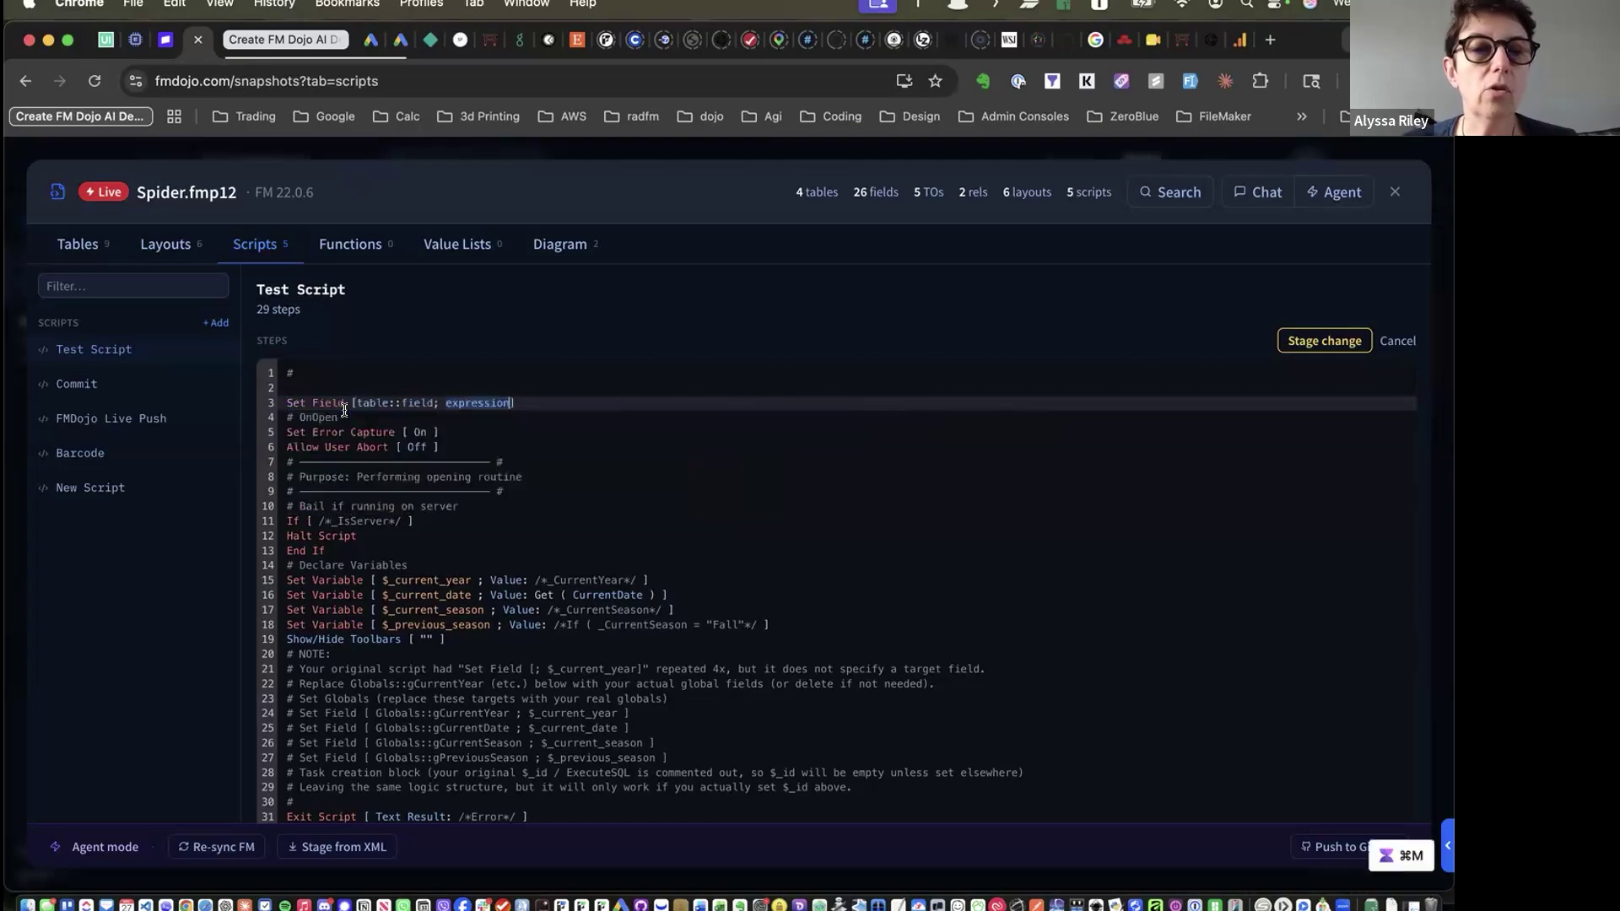
{"action": "left_click", "coordinate": [342, 415]}
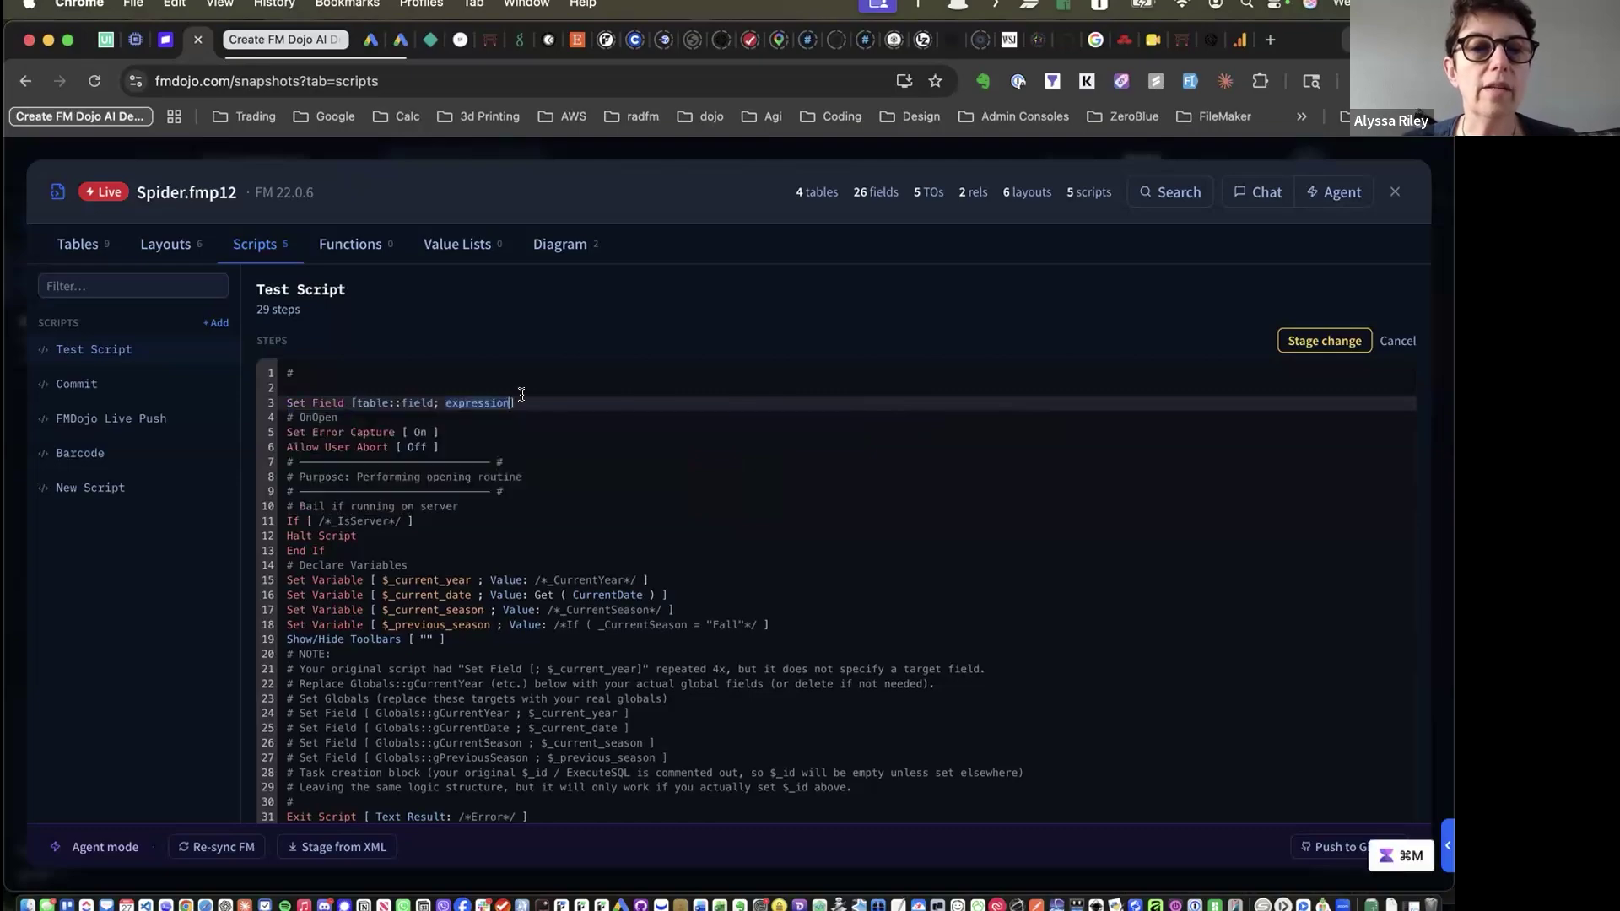
{"action": "left_click_drag", "start_coordinate": [355, 403], "coordinate": [408, 393]}
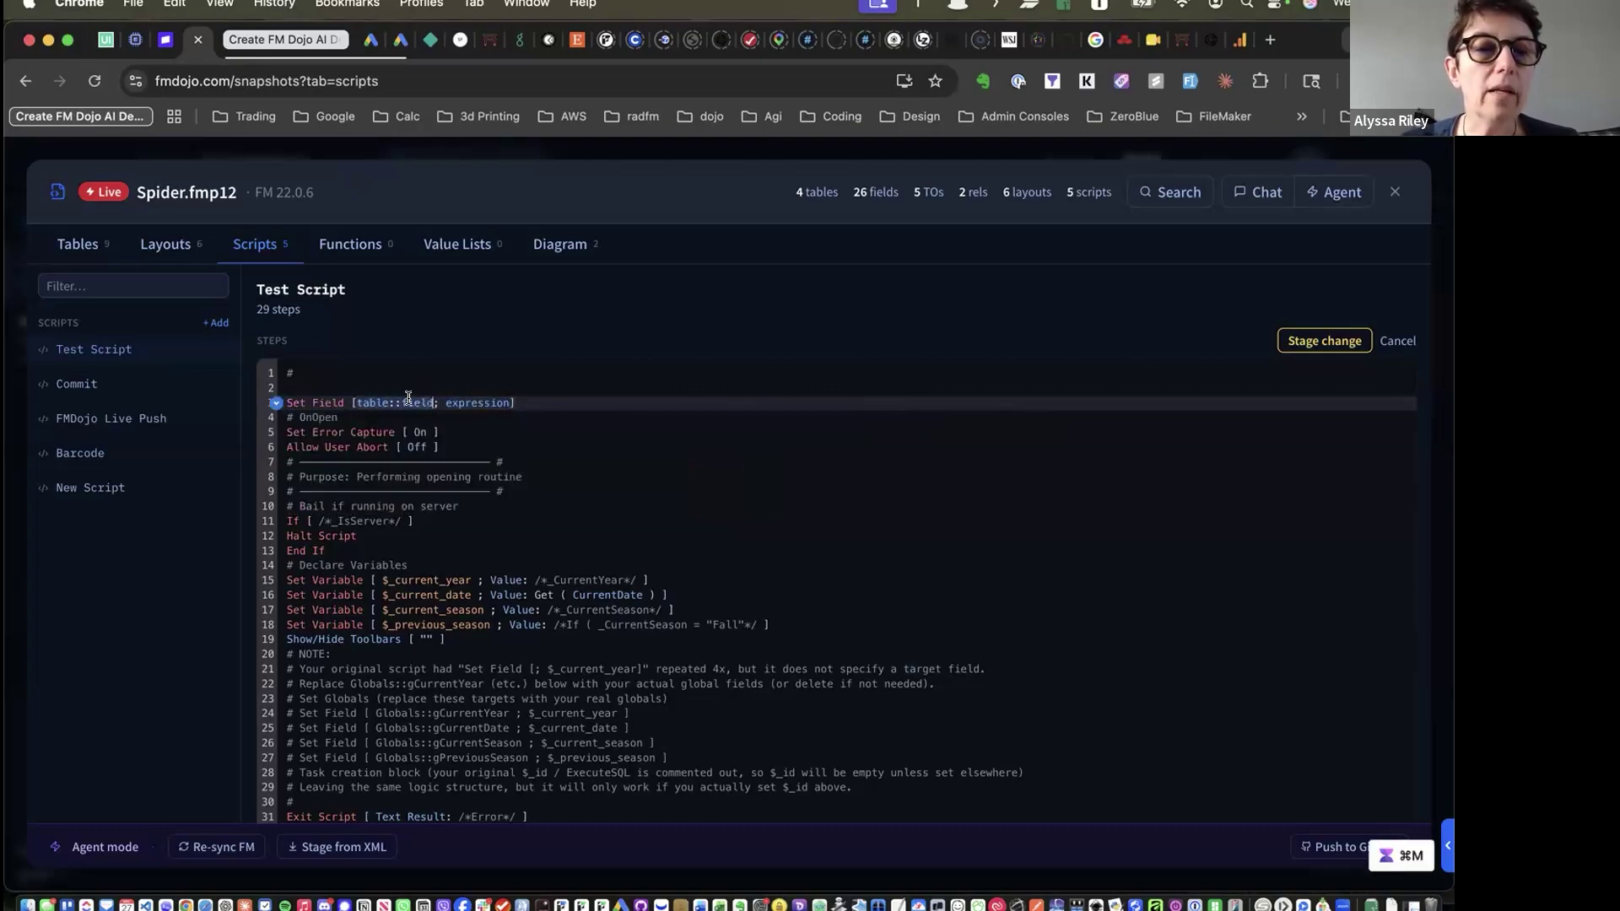
{"action": "right_click", "coordinate": [408, 398]}
{"action": "key", "text": "Escape"}
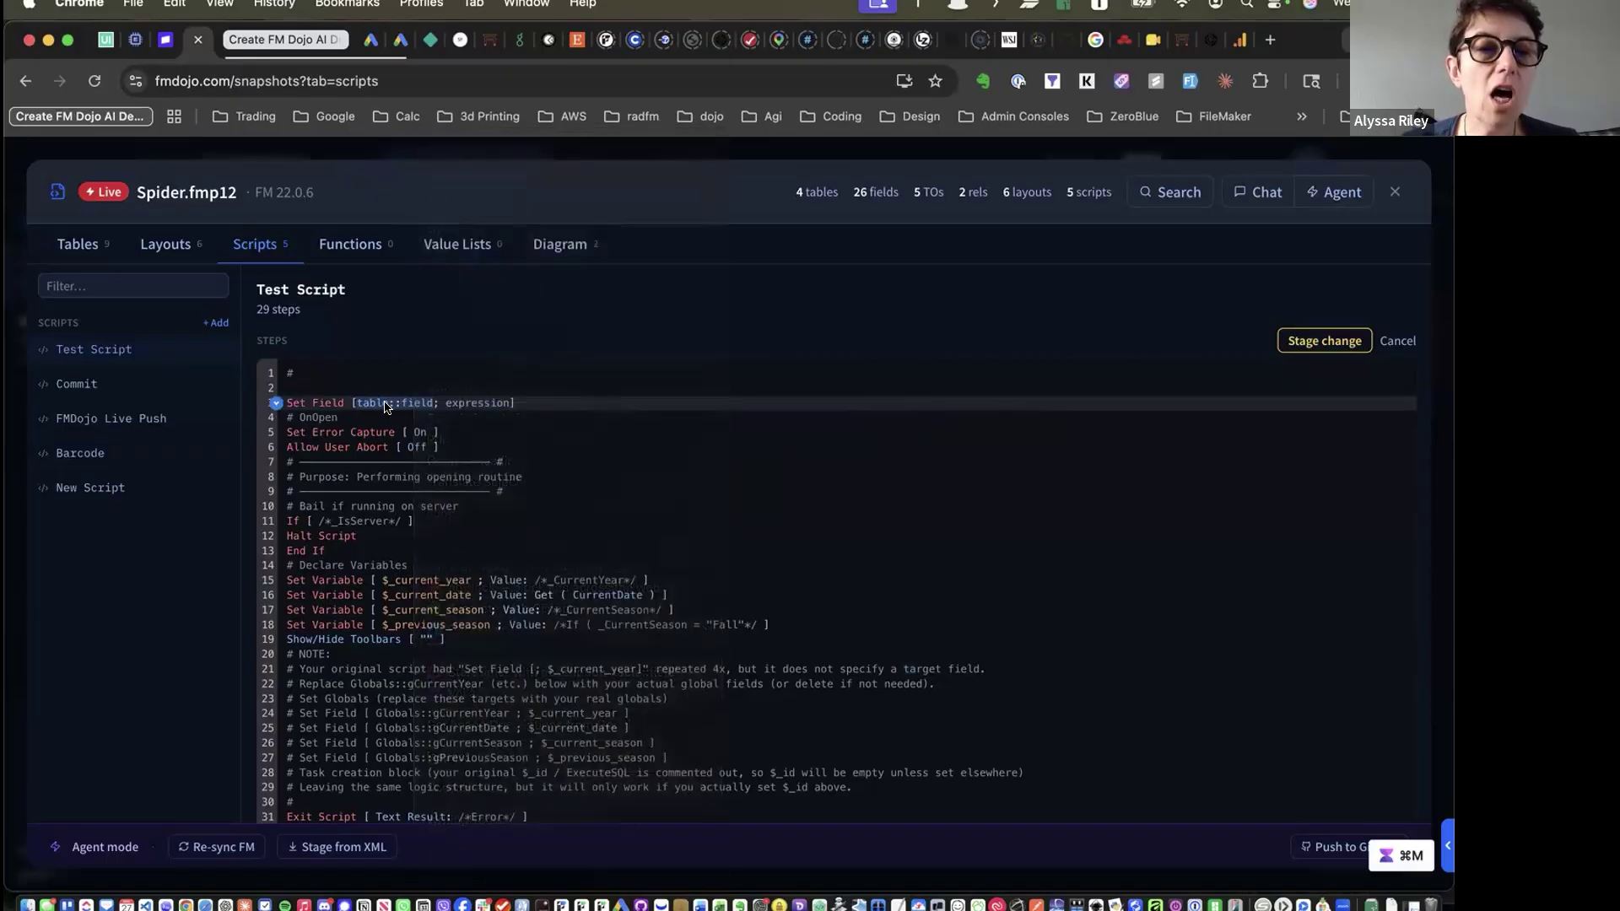
{"action": "right_click", "coordinate": [387, 408]}
{"action": "key", "text": "Escape"}
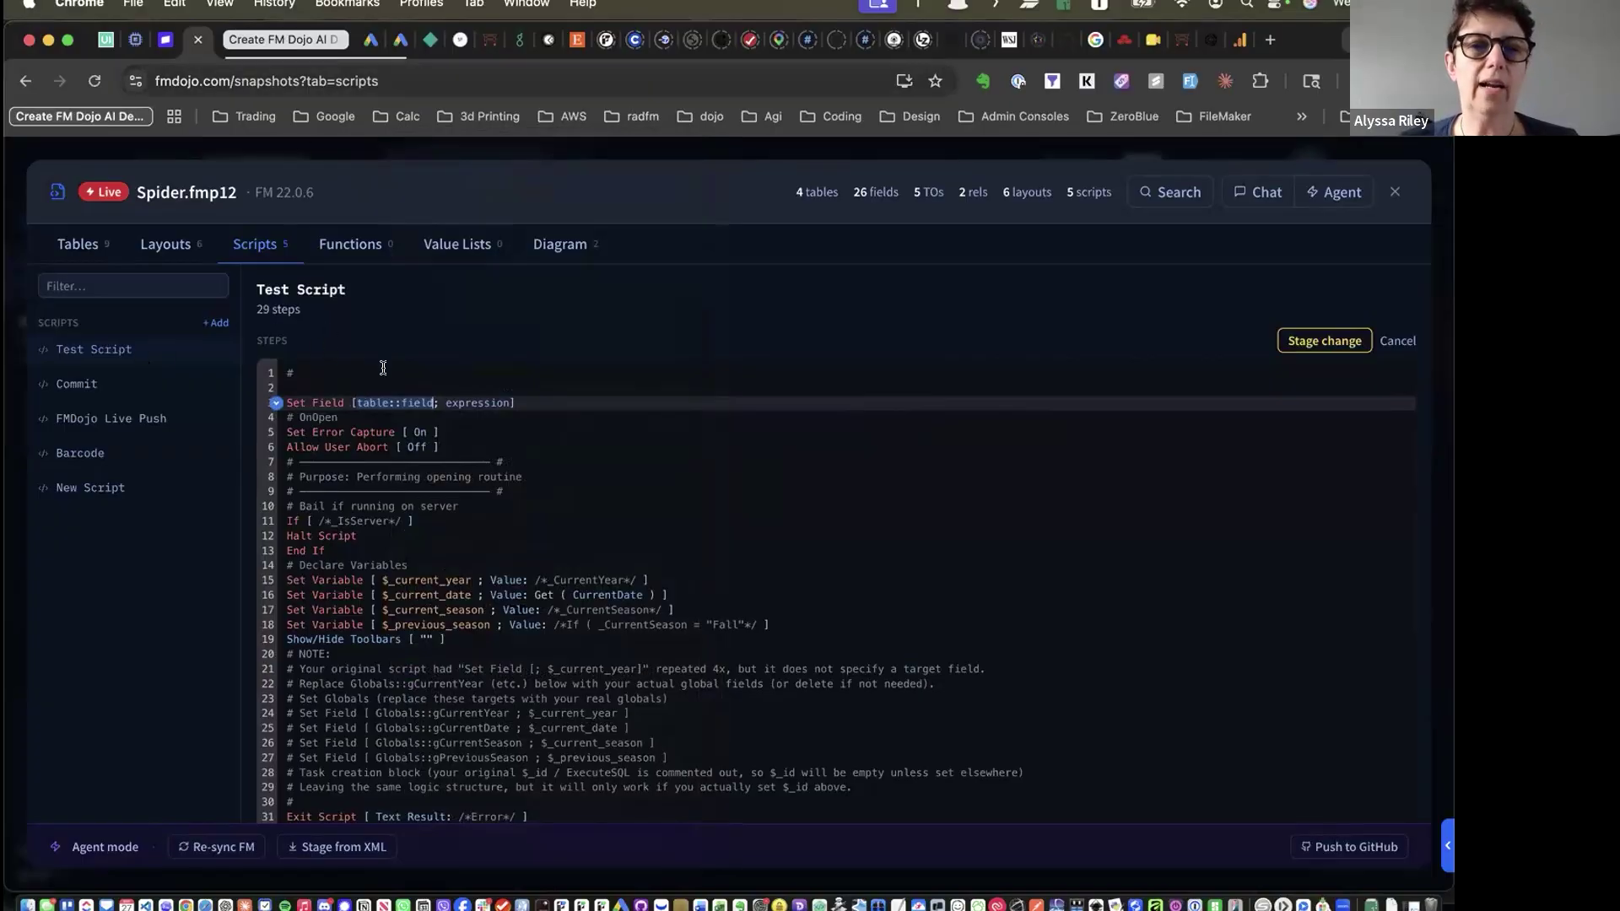
{"action": "right_click", "coordinate": [368, 406]}
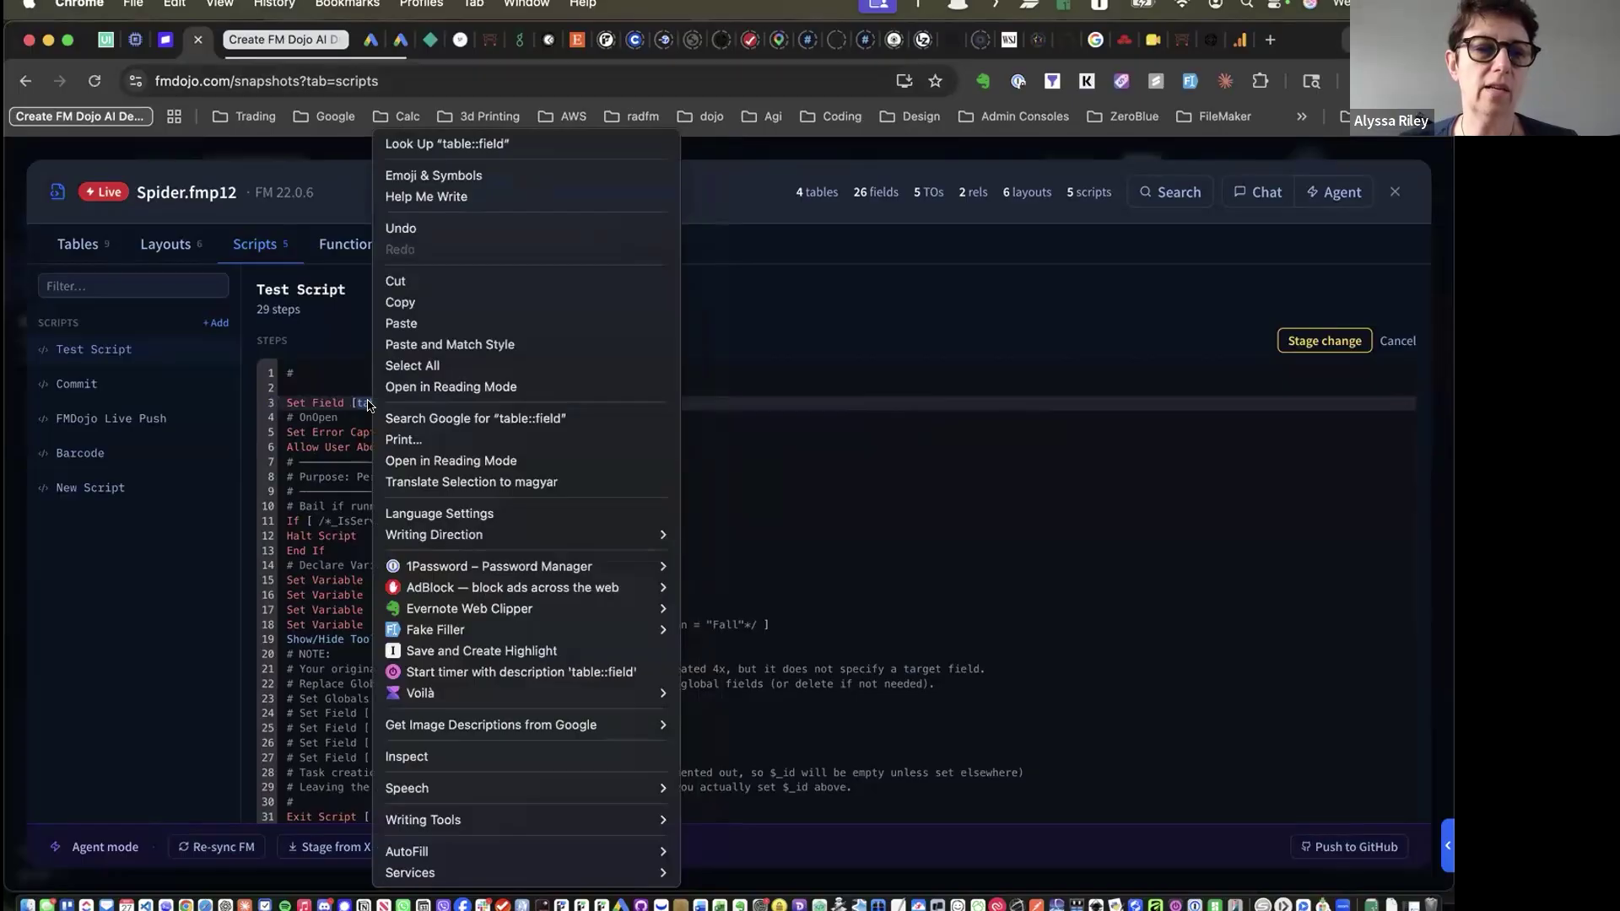
{"action": "left_click", "coordinate": [363, 399]}
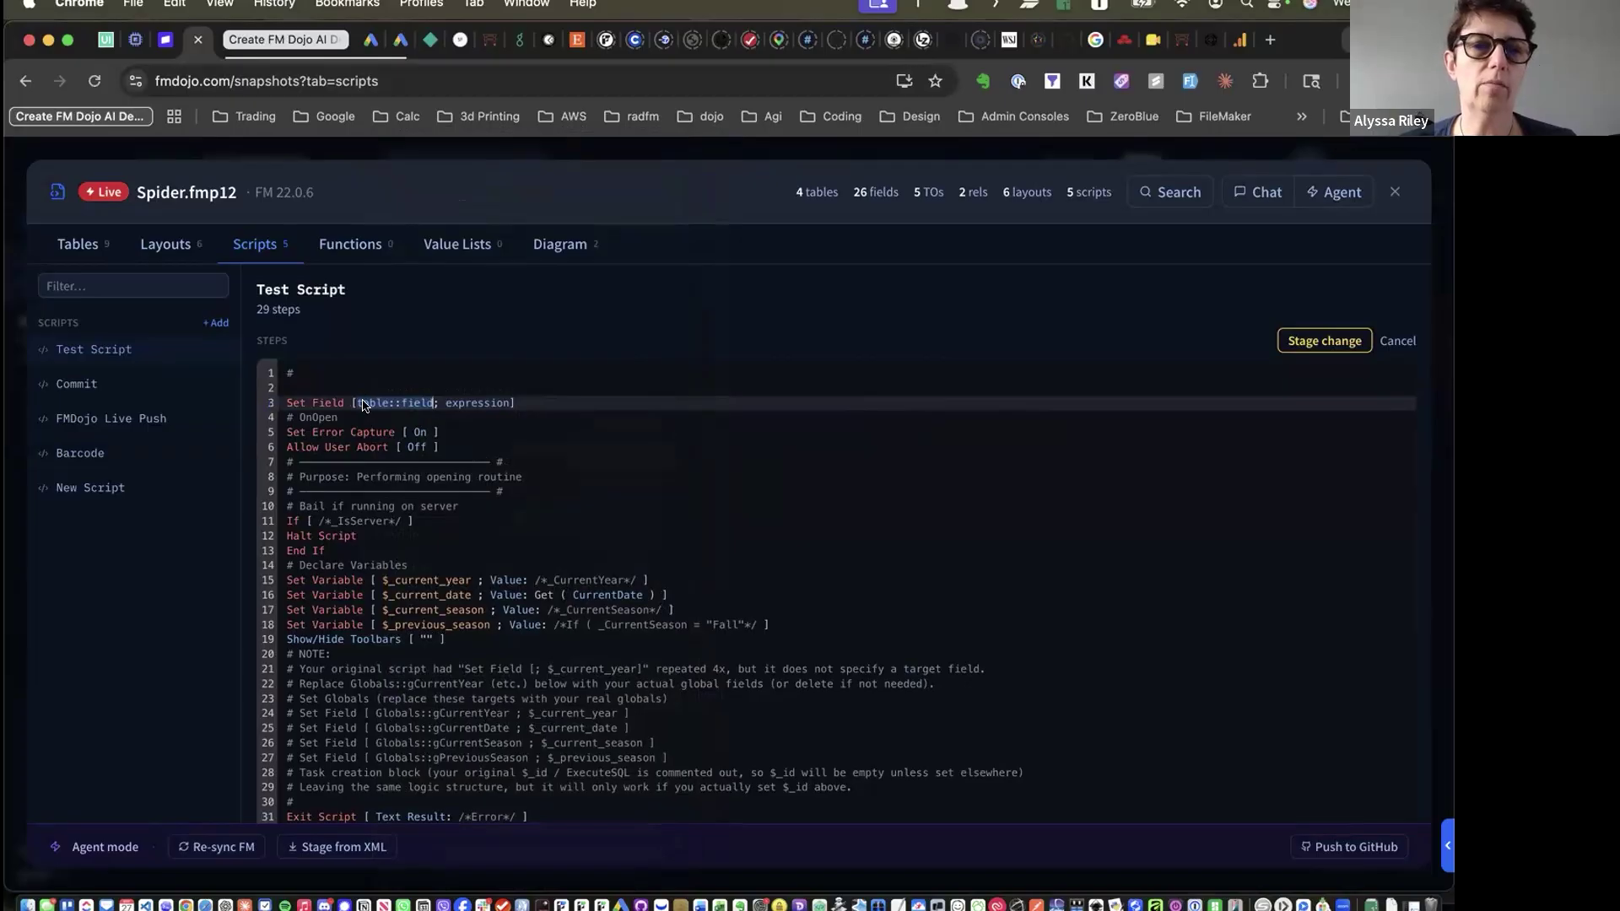
{"action": "right_click", "coordinate": [363, 399]}
{"action": "left_click", "coordinate": [363, 399]}
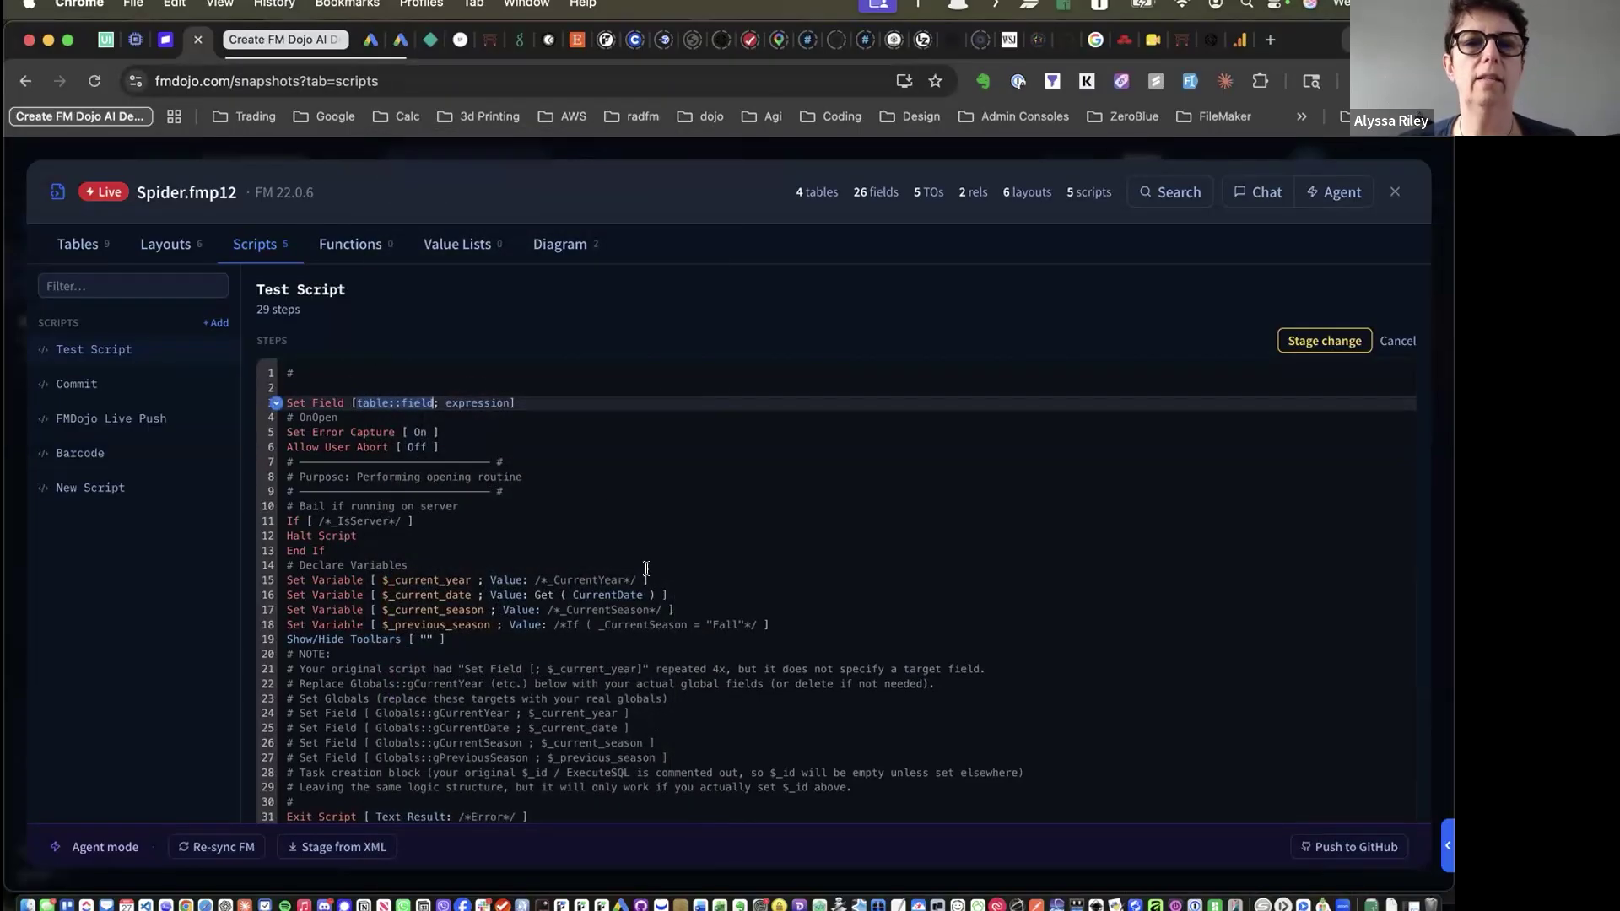
{"action": "left_click", "coordinate": [1304, 341]}
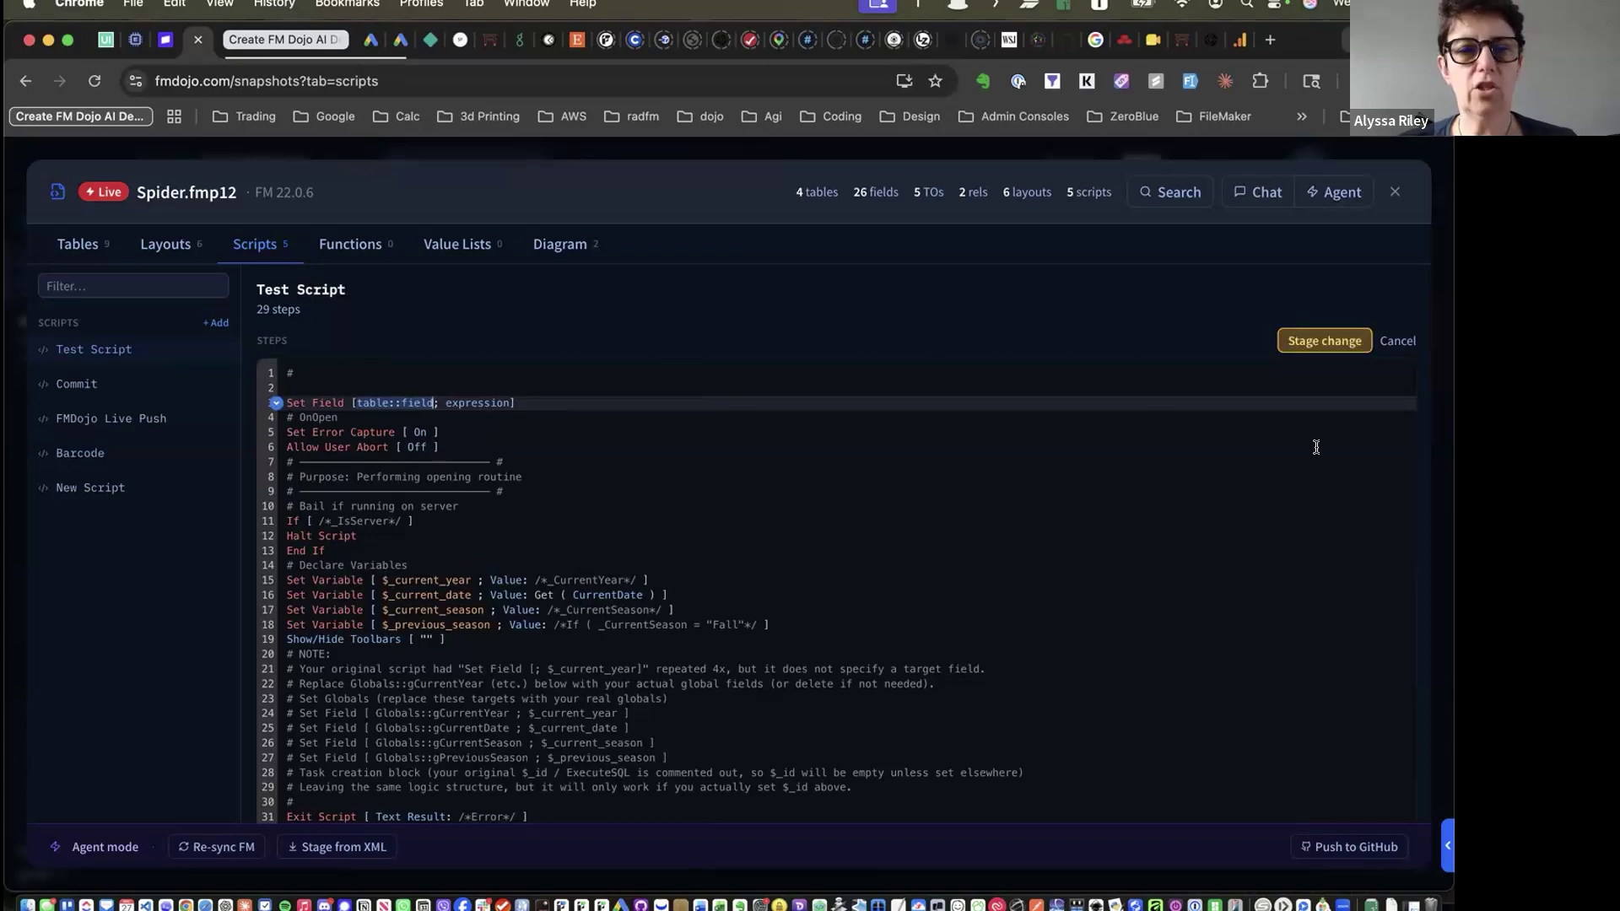
{"action": "left_click", "coordinate": [1390, 342]}
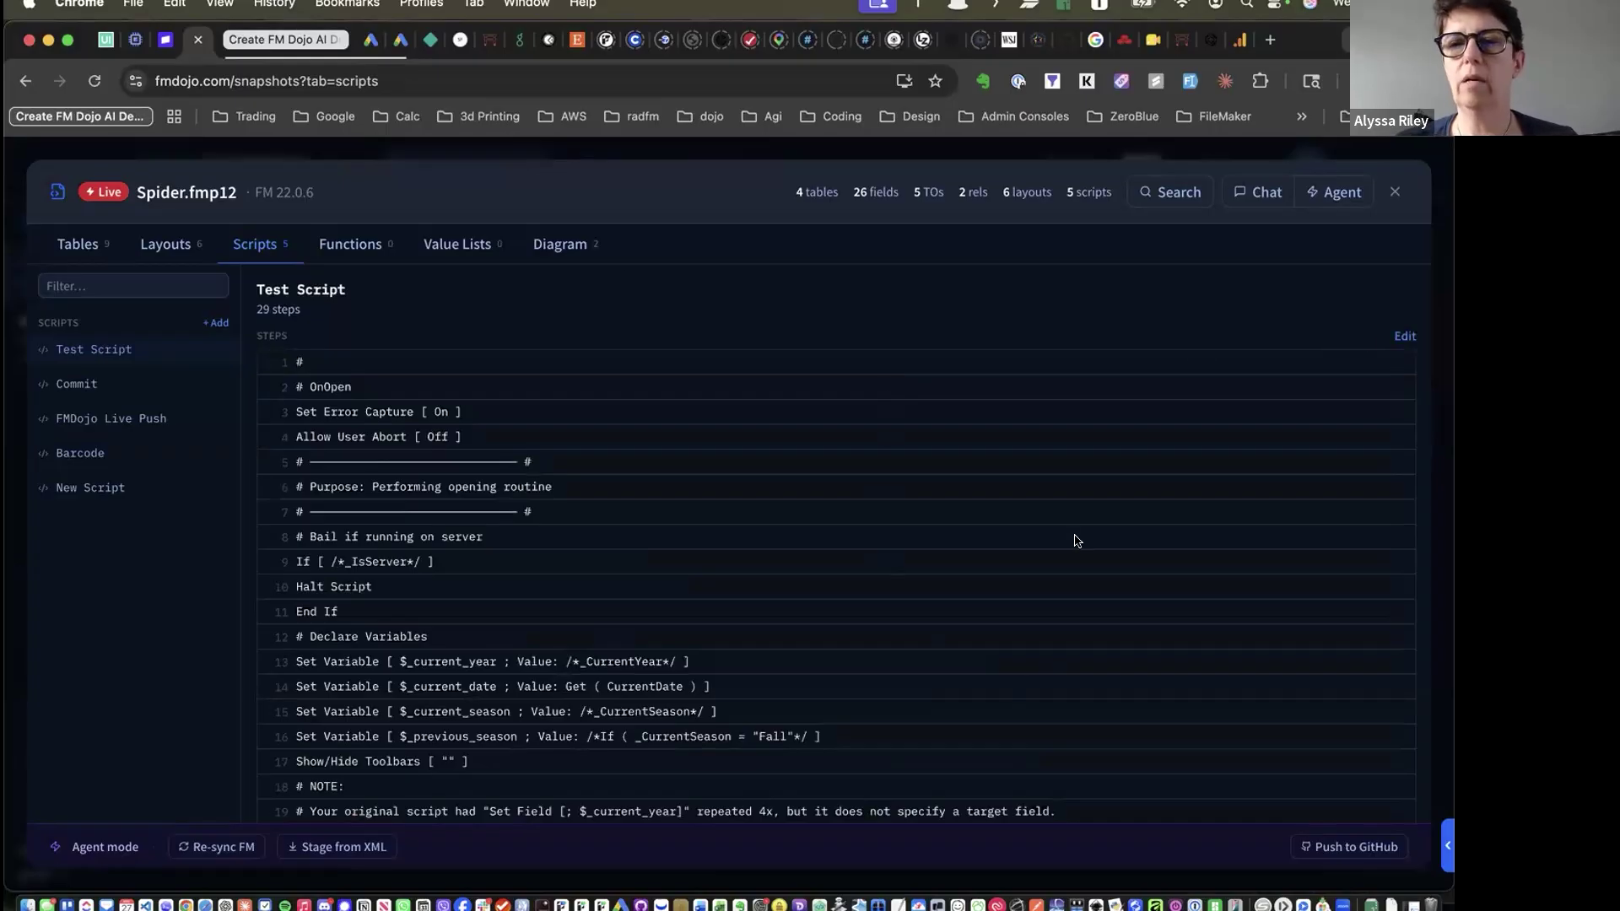
View the Spider file's value lists, then close the snapshot
{"action": "left_click", "coordinate": [452, 250]}
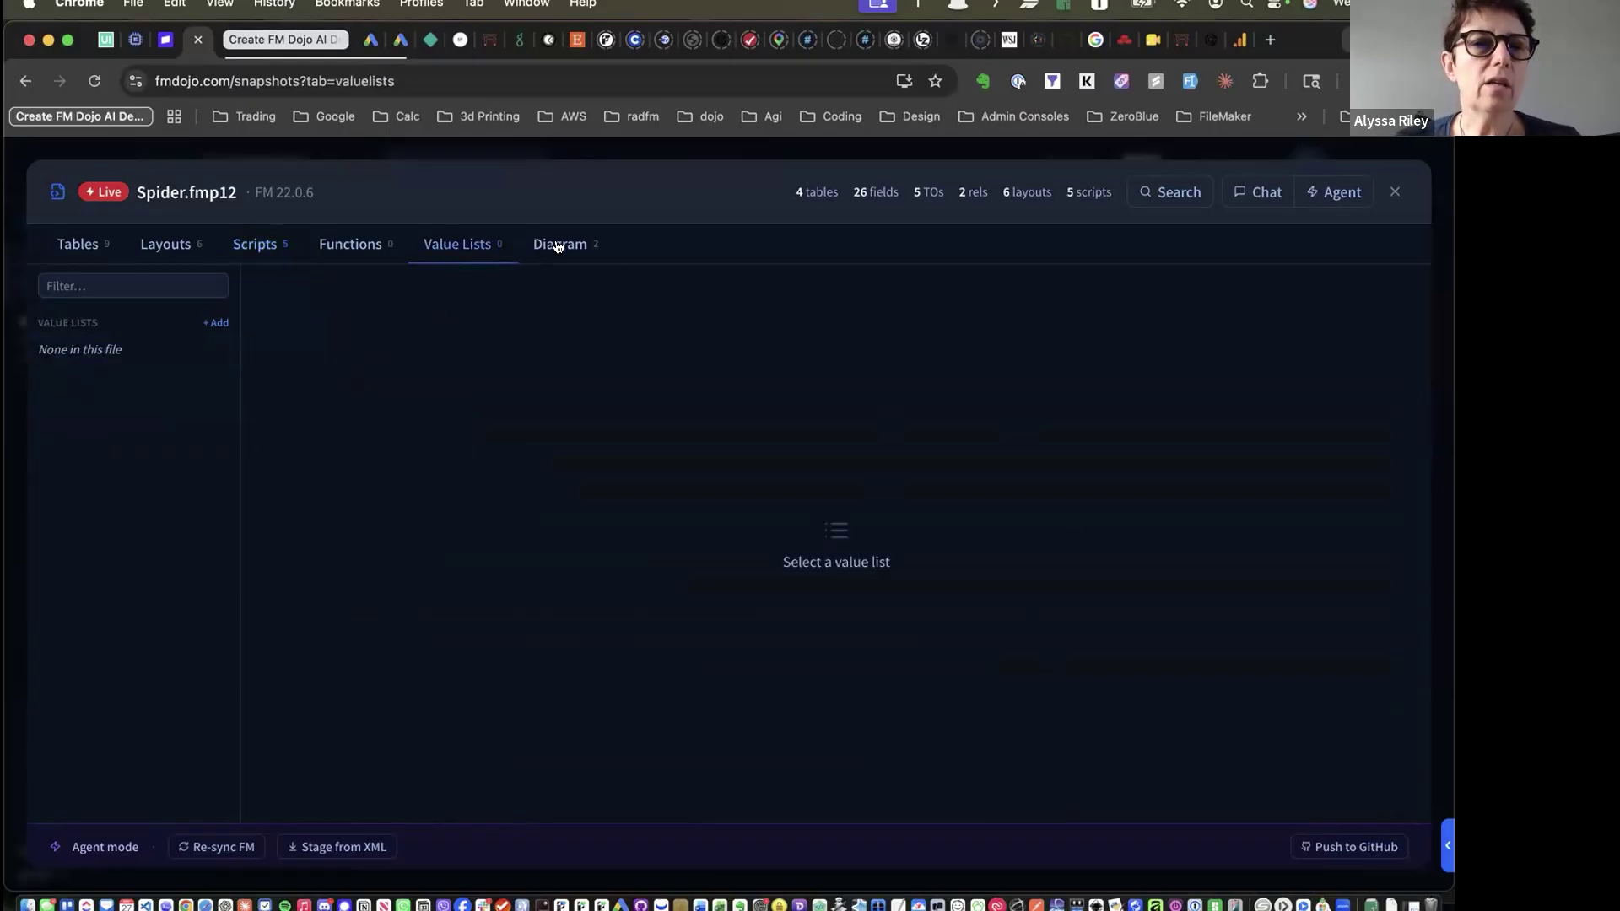
{"action": "left_click", "coordinate": [1393, 191]}
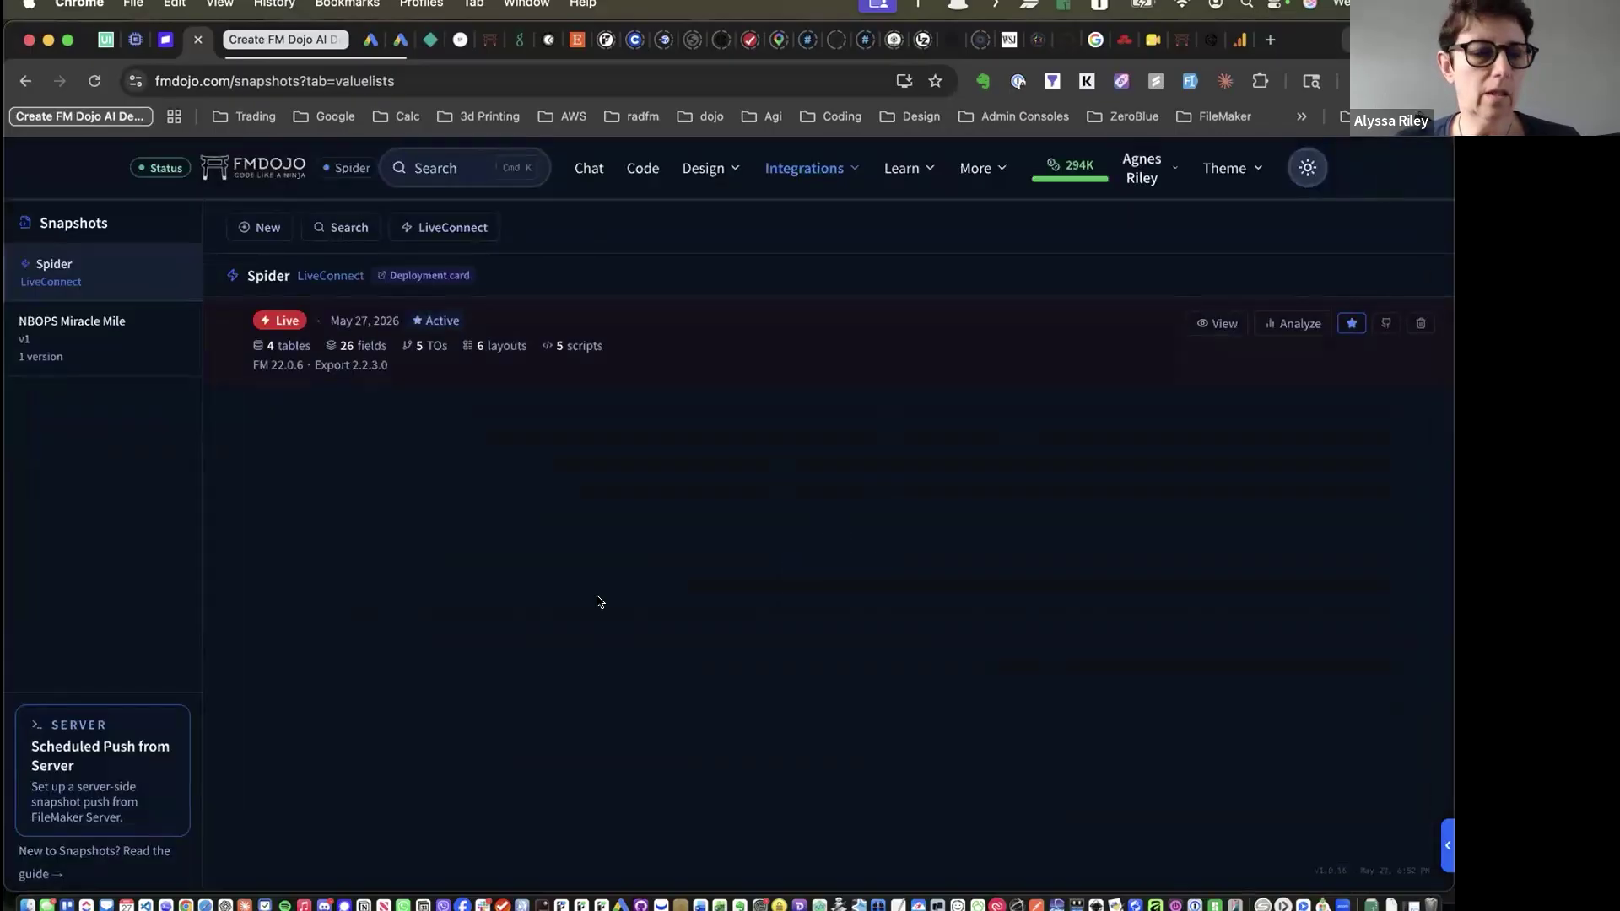
{"action": "key", "text": "super+Tab"}
{"action": "key", "text": "super+Tab"}
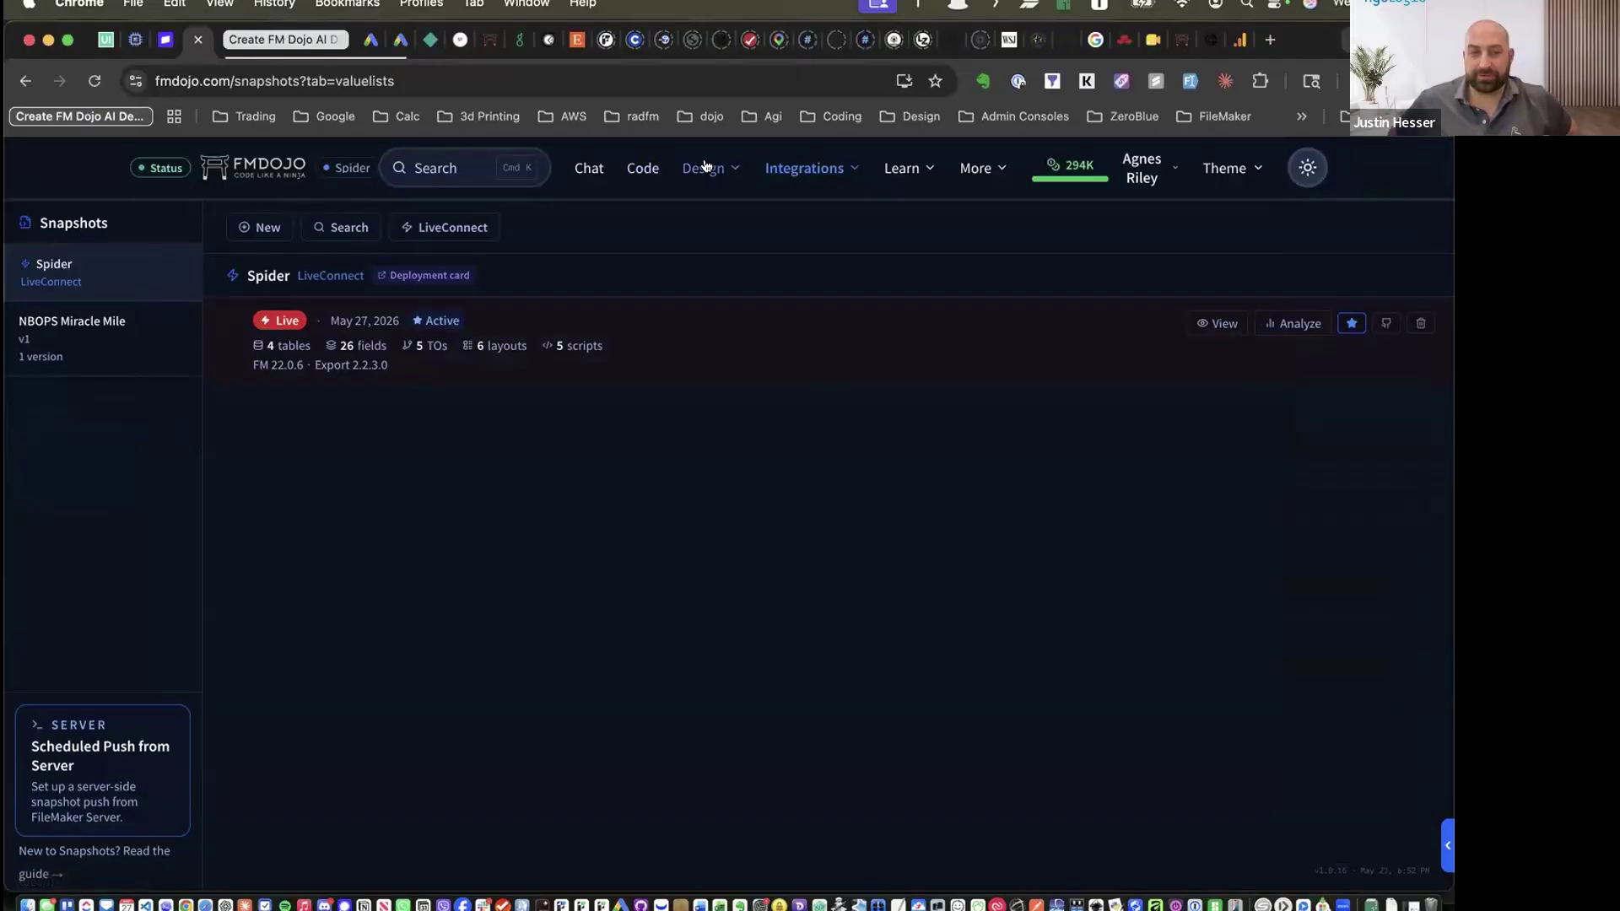
Open the 'Schools and classes' diagram via Design > Diagram and toggle its diagram list and AI chat
{"action": "left_click", "coordinate": [706, 165]}
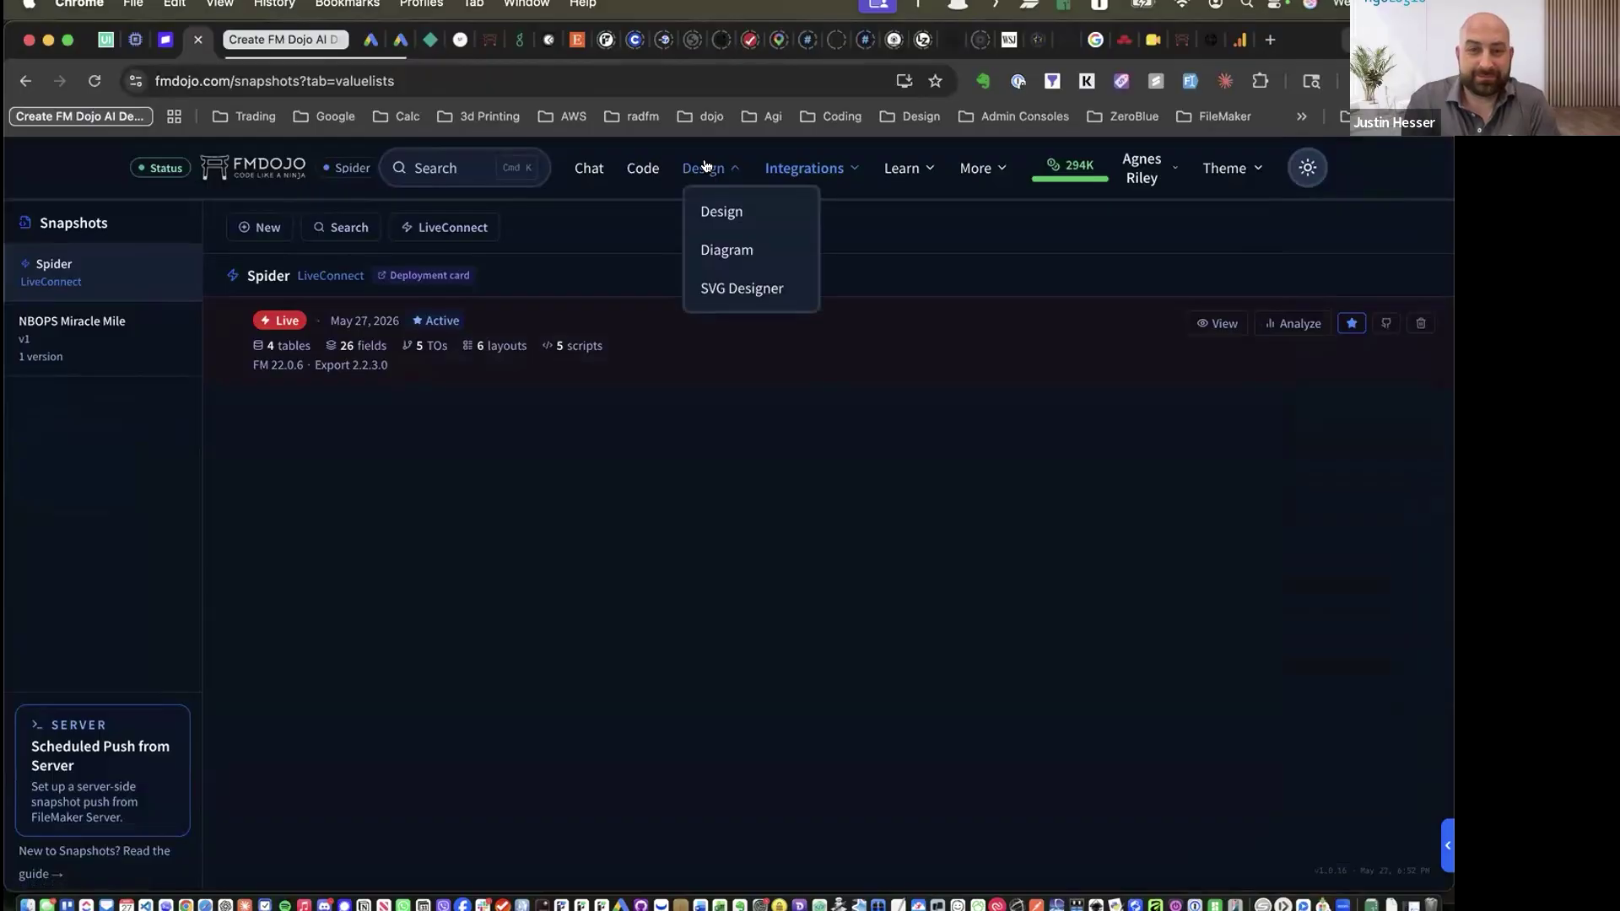
{"action": "left_click", "coordinate": [723, 253]}
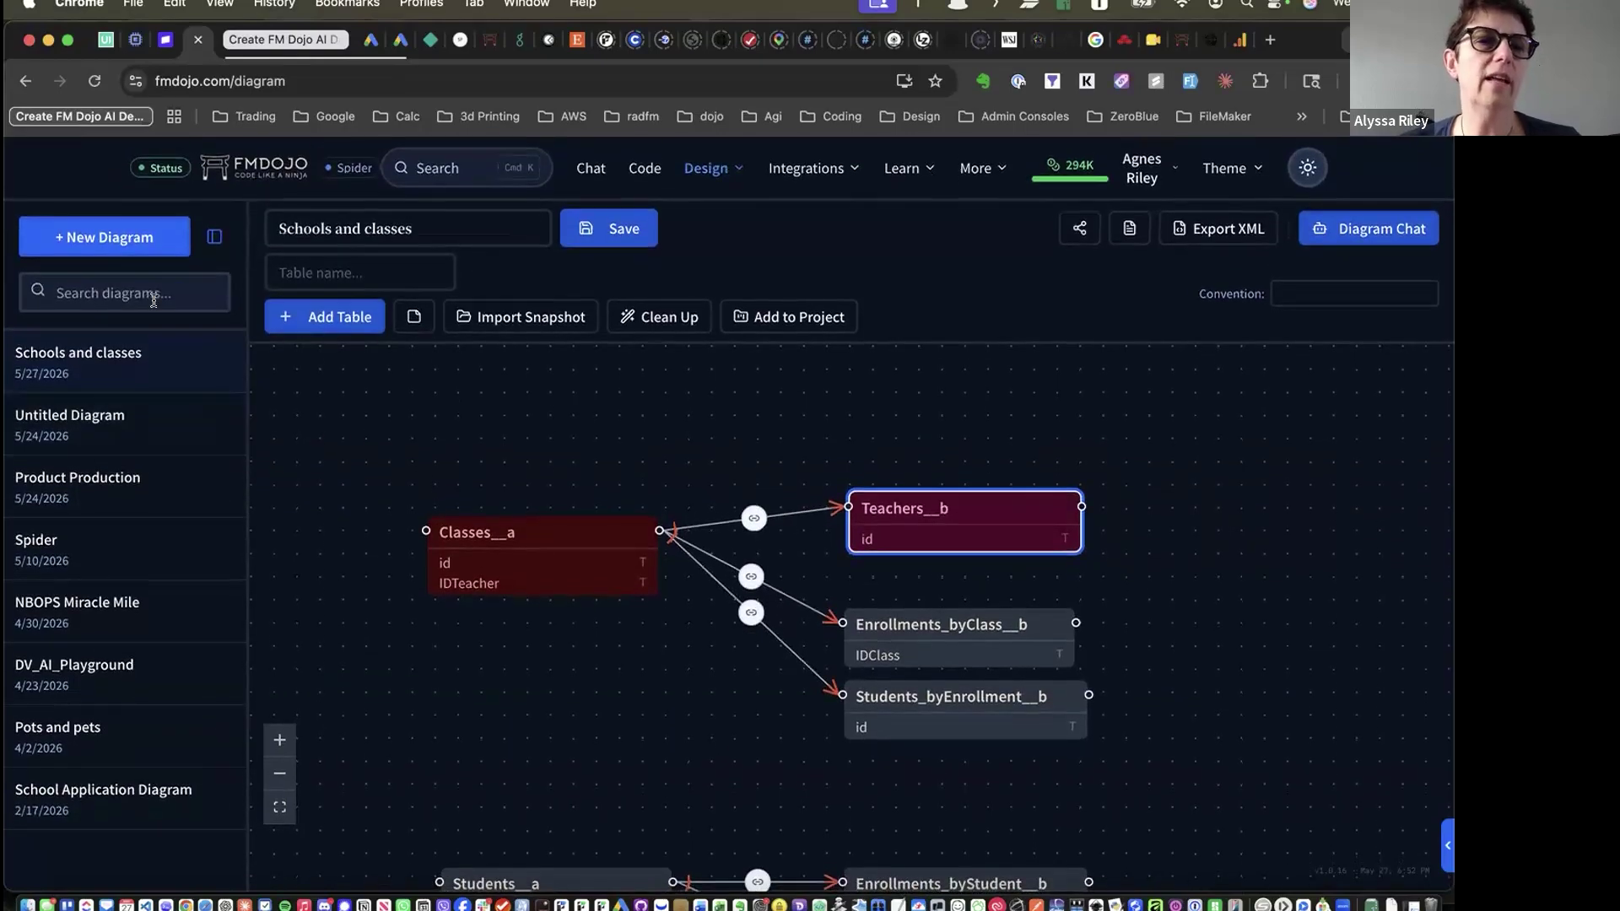
{"action": "left_click", "coordinate": [214, 236]}
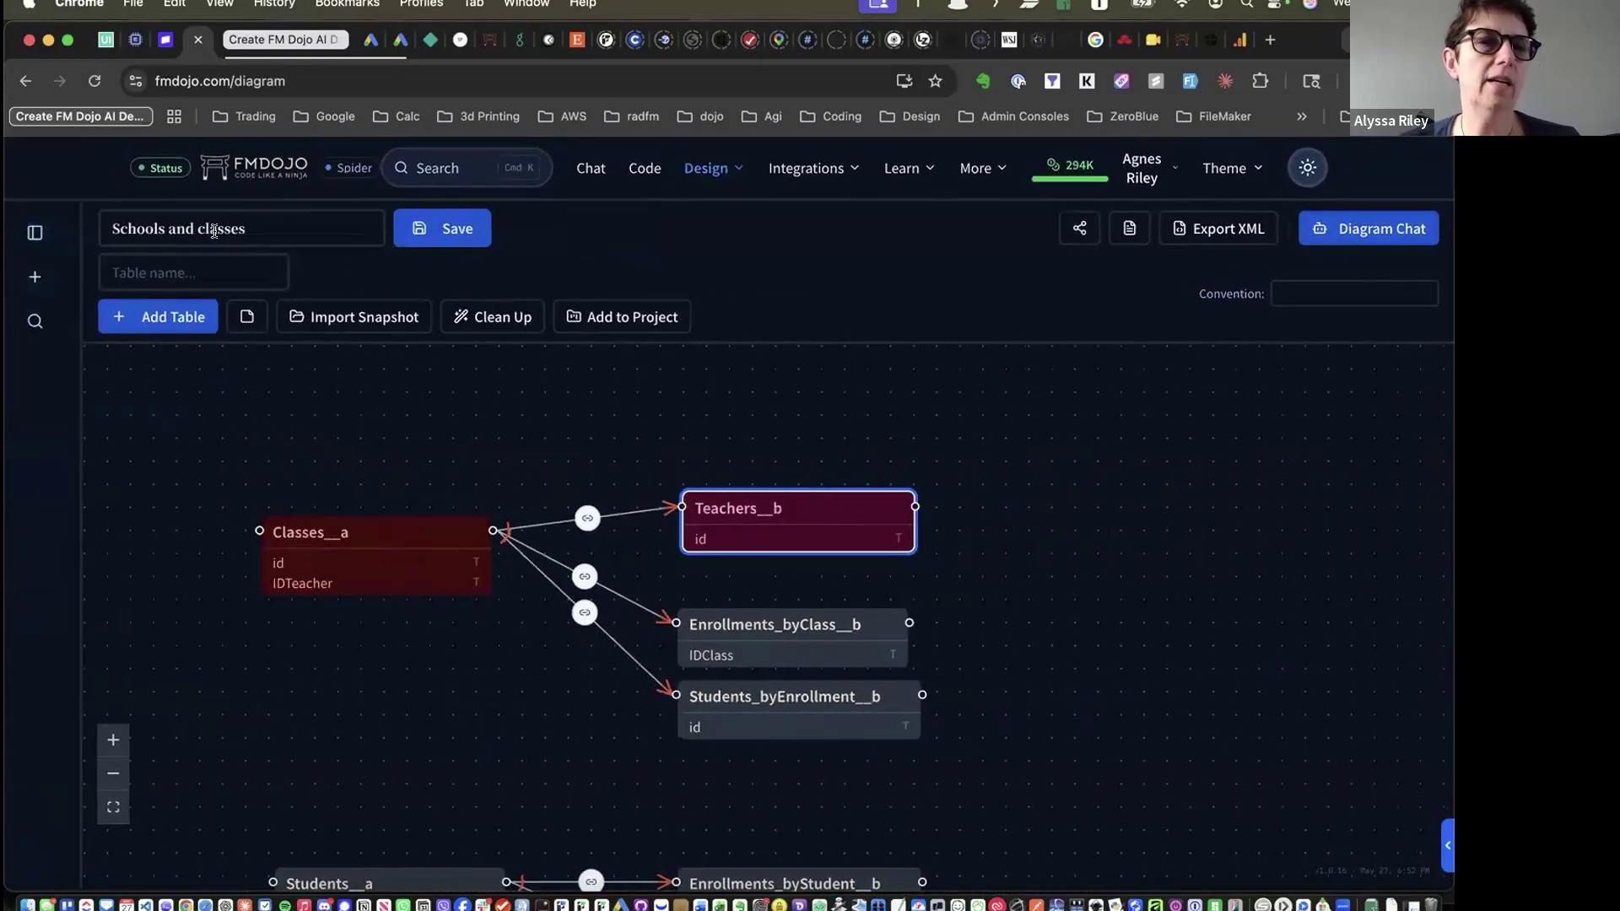
{"action": "left_click", "coordinate": [36, 233]}
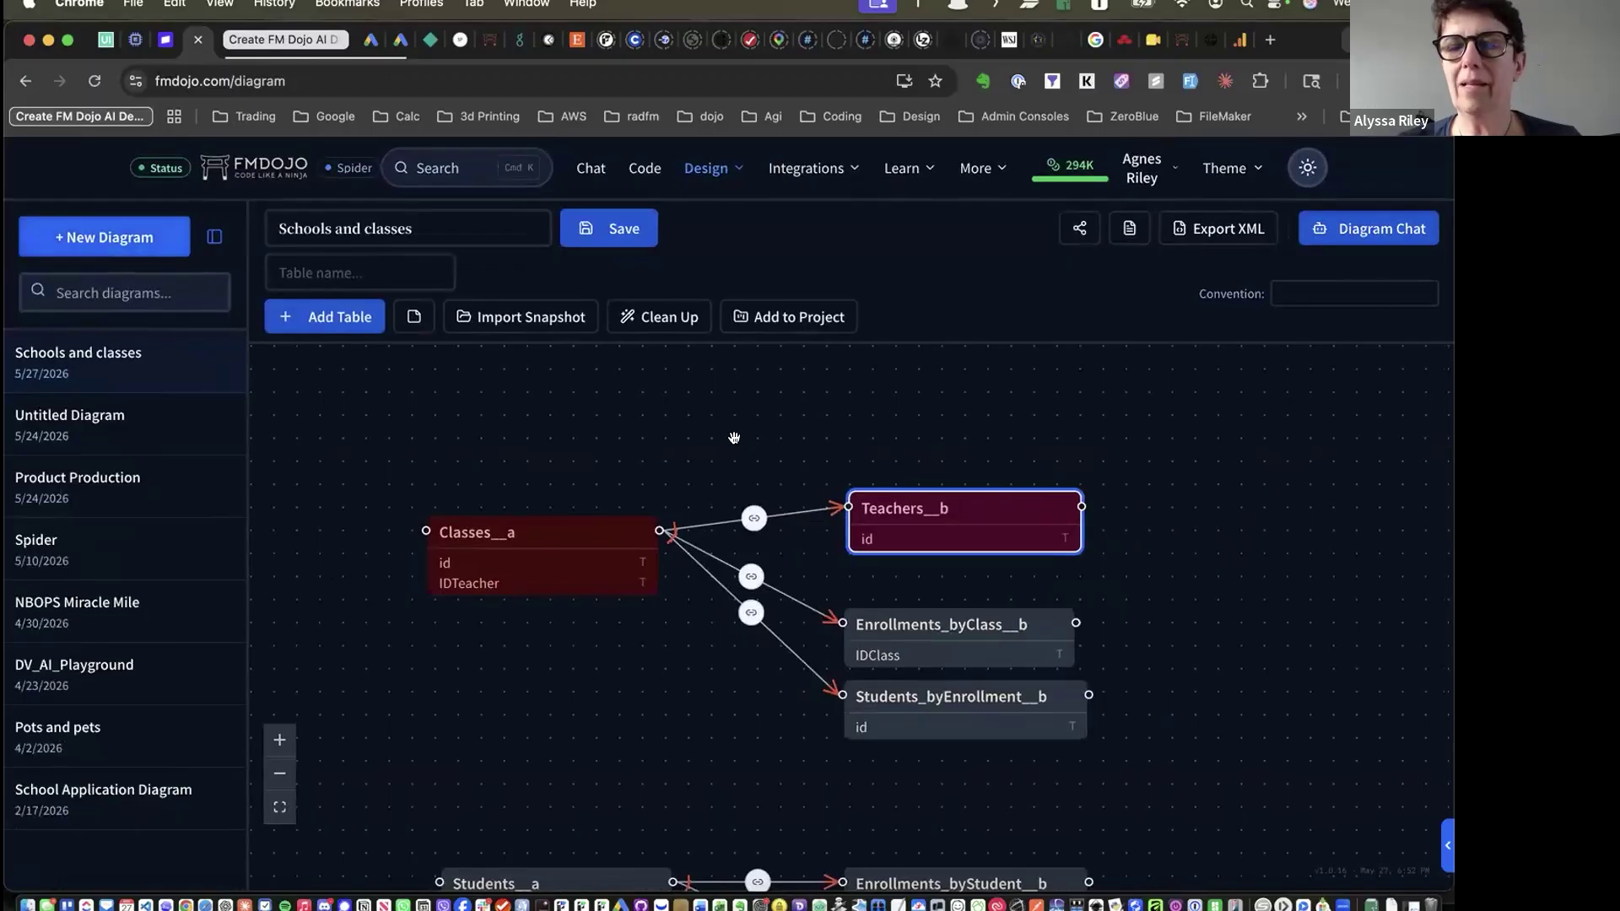
{"action": "left_click", "coordinate": [1361, 228]}
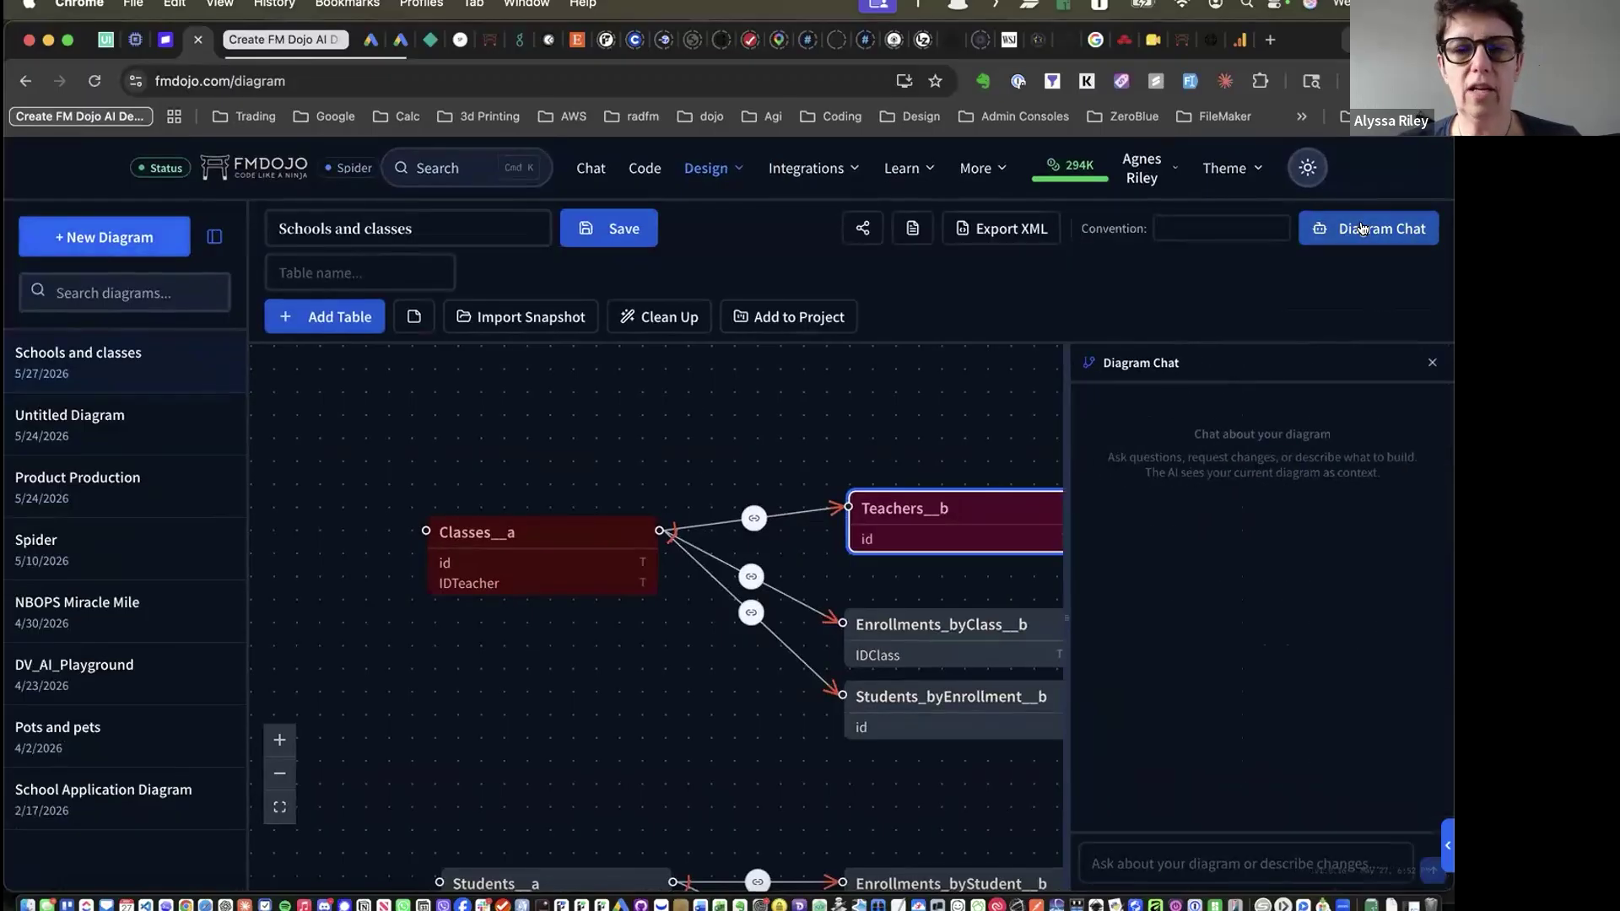
{"action": "left_click", "coordinate": [1362, 228]}
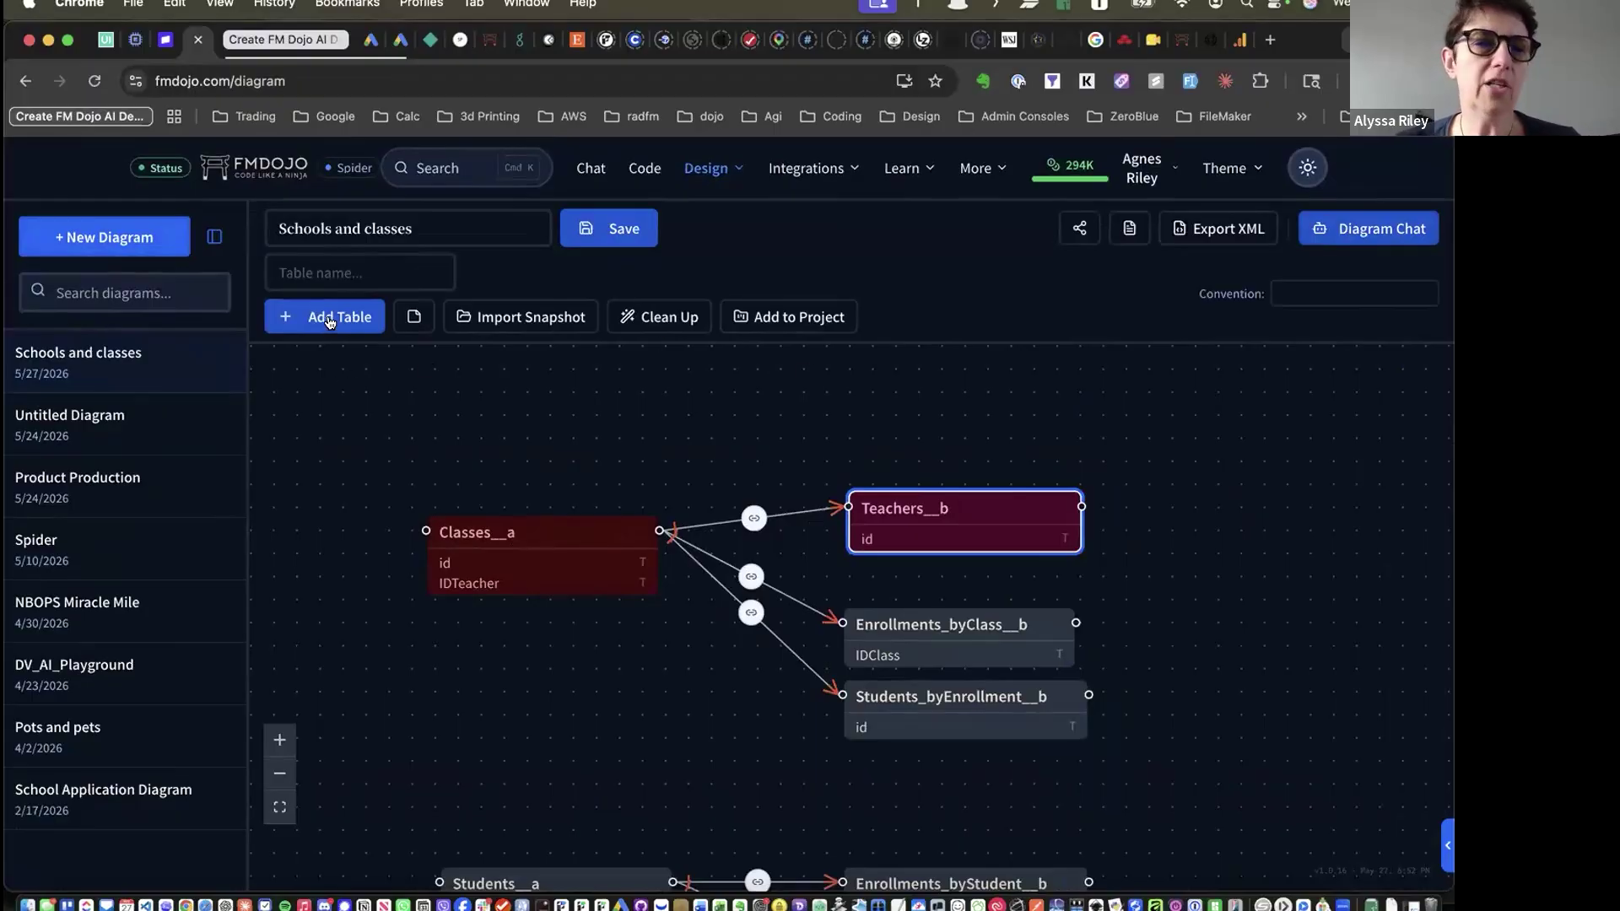
Add a table named 'ndgjkdhfgk' to the diagram and link it to Classes__a
{"action": "left_click", "coordinate": [366, 260]}
{"action": "type", "text": "ndgjkdhfgk"}
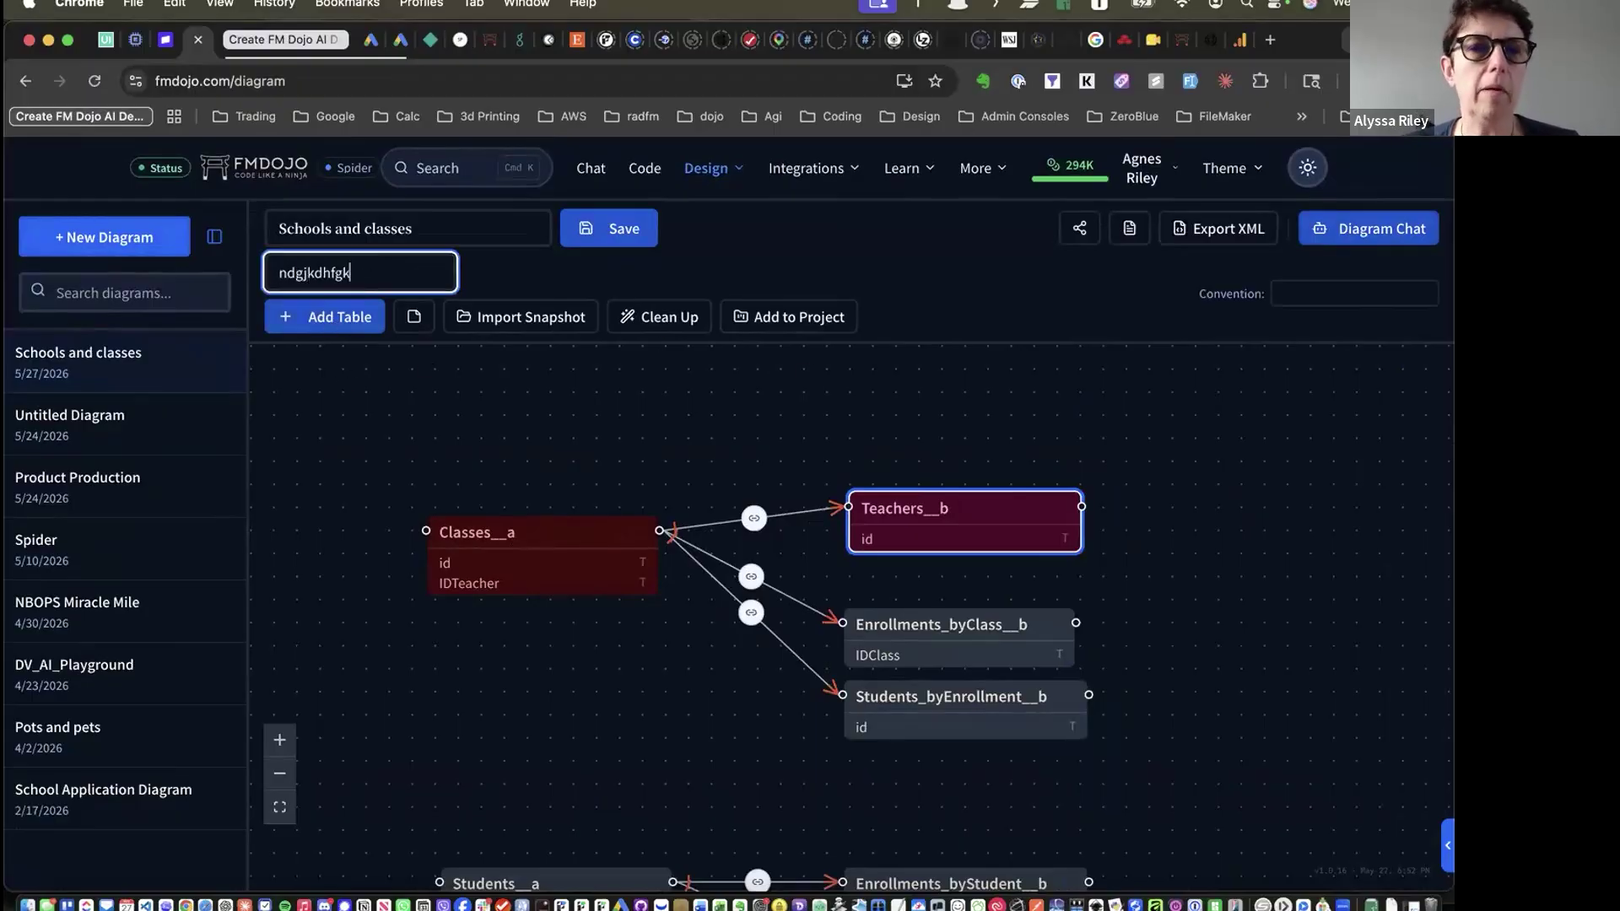
{"action": "left_click", "coordinate": [310, 322]}
{"action": "left_click_drag", "start_coordinate": [372, 375], "coordinate": [601, 419]}
{"action": "left_click_drag", "start_coordinate": [725, 421], "coordinate": [748, 479]}
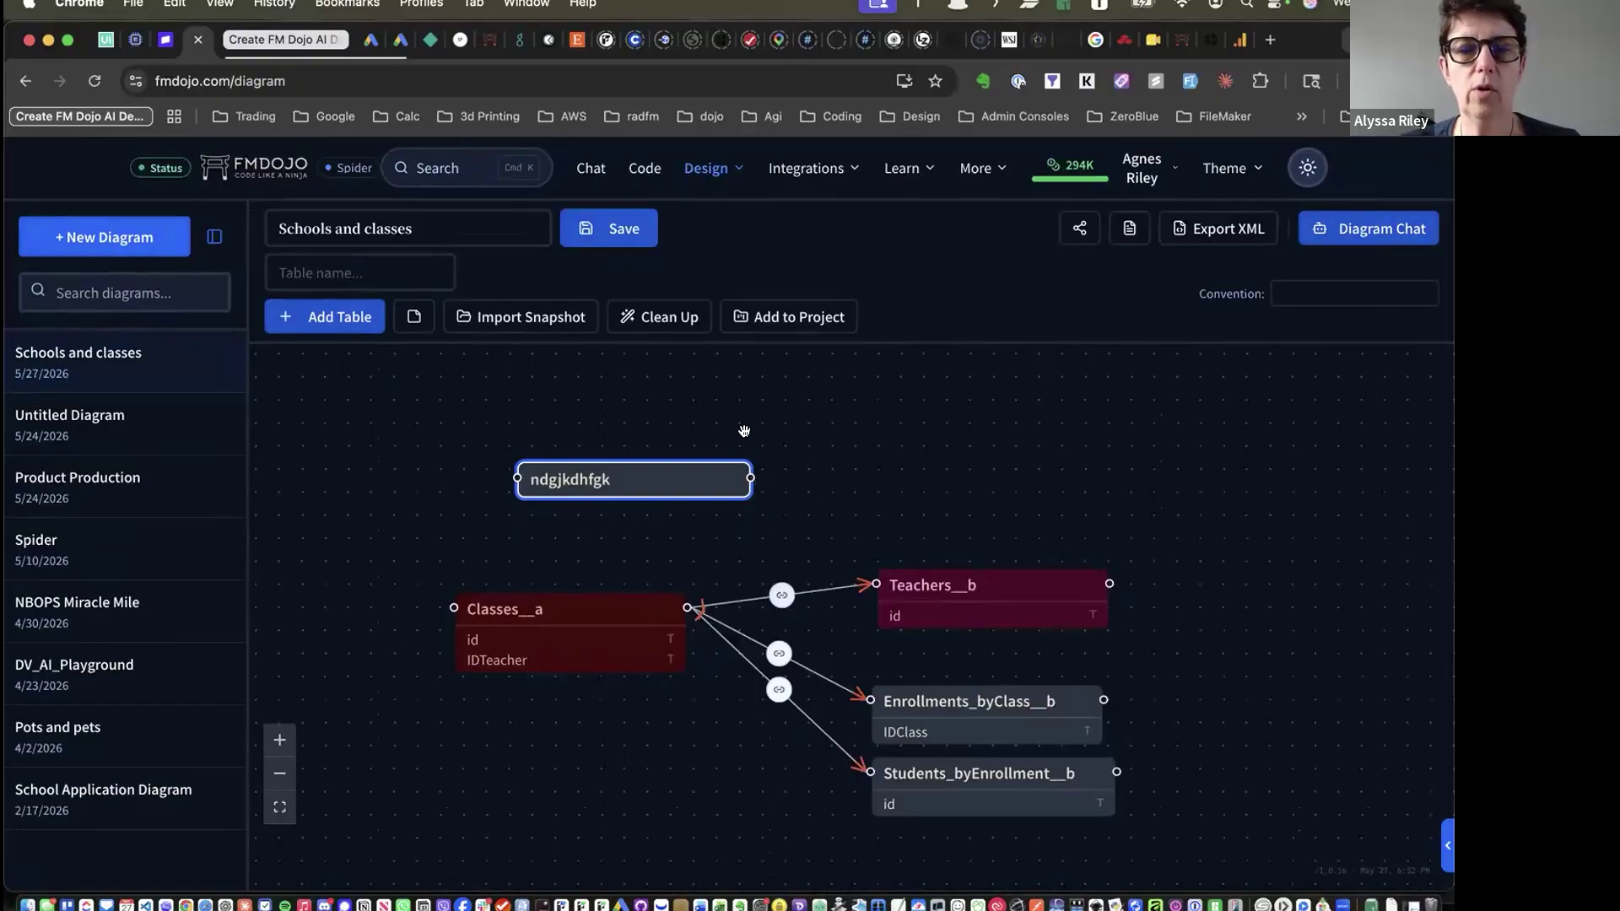
{"action": "left_click_drag", "start_coordinate": [711, 471], "coordinate": [543, 422]}
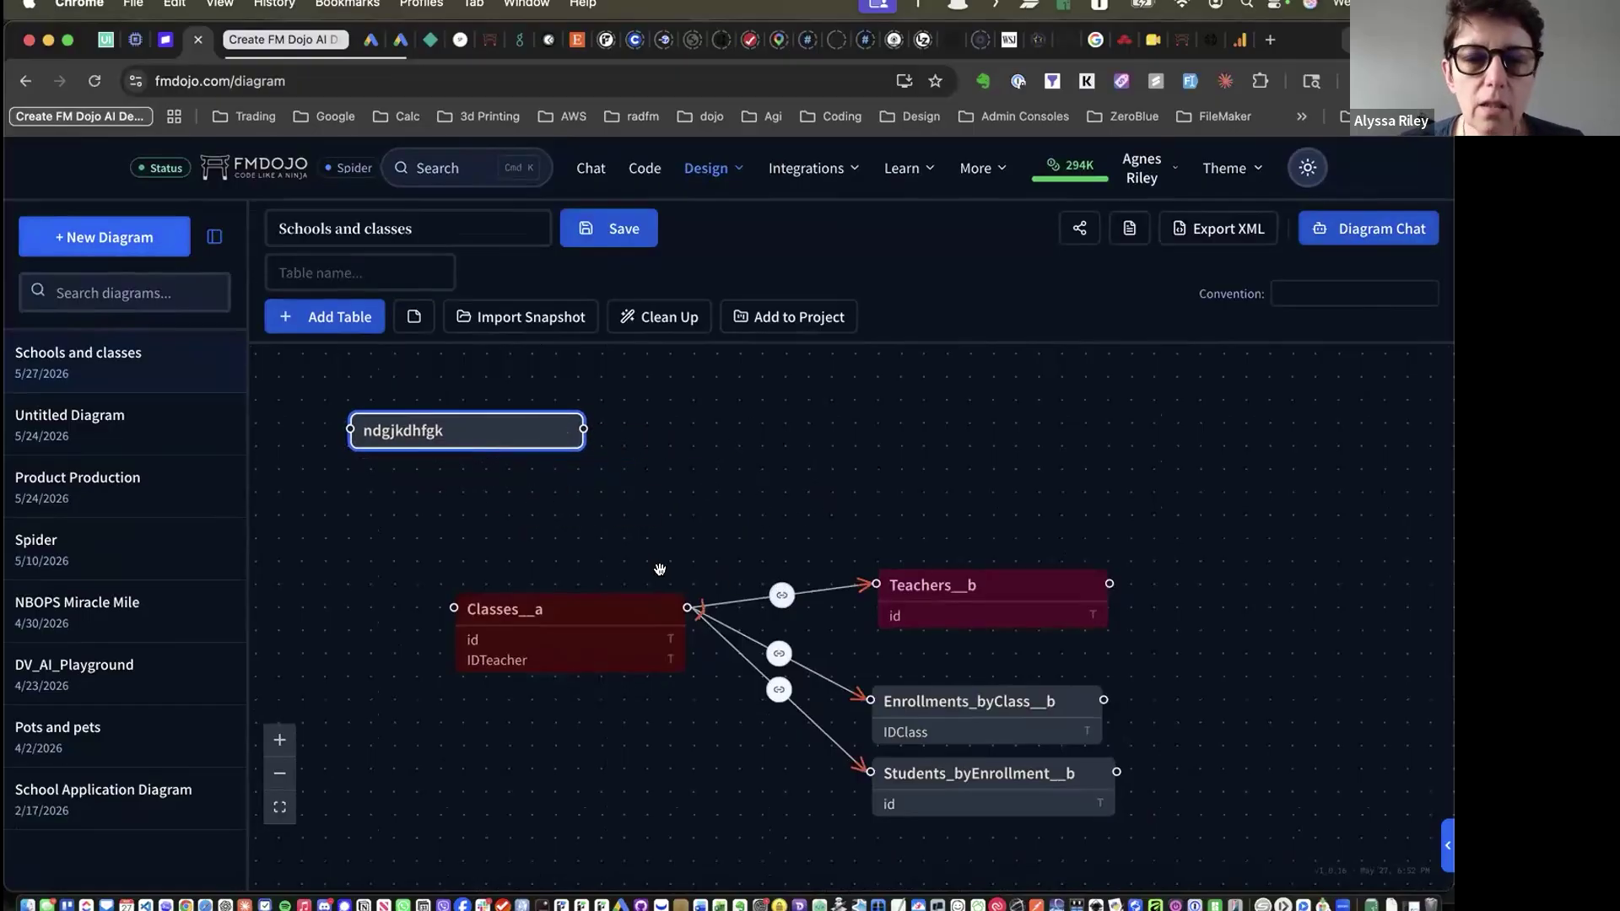
{"action": "left_click_drag", "start_coordinate": [584, 428], "coordinate": [454, 607]}
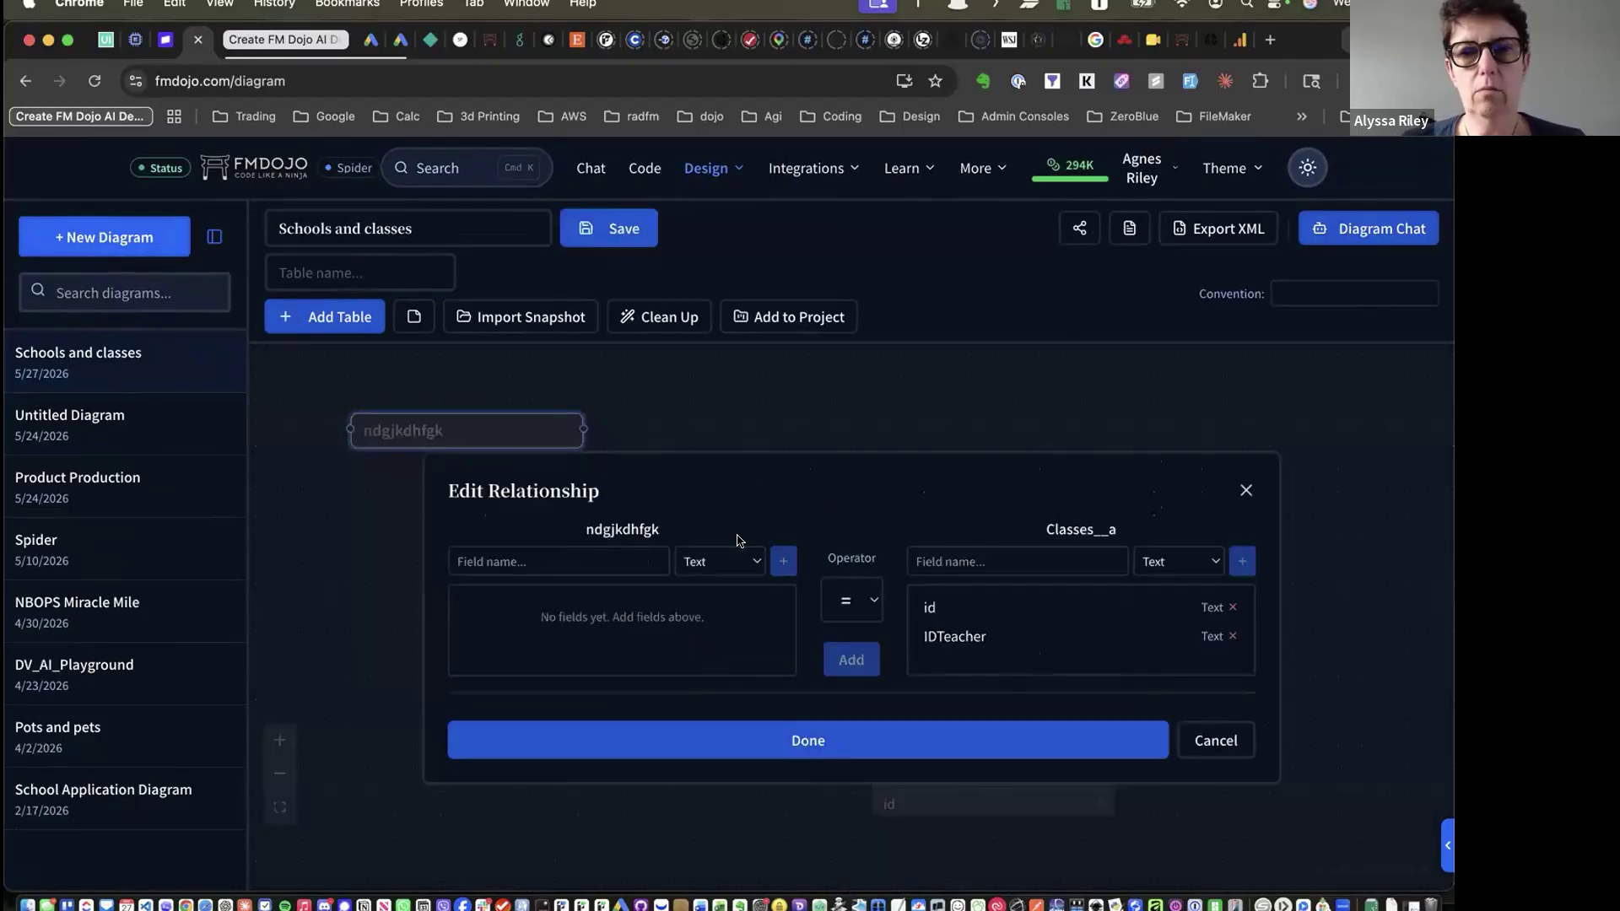
Keep the equals operator and cancel the relationship editor without adding fields
{"action": "left_click", "coordinate": [591, 562]}
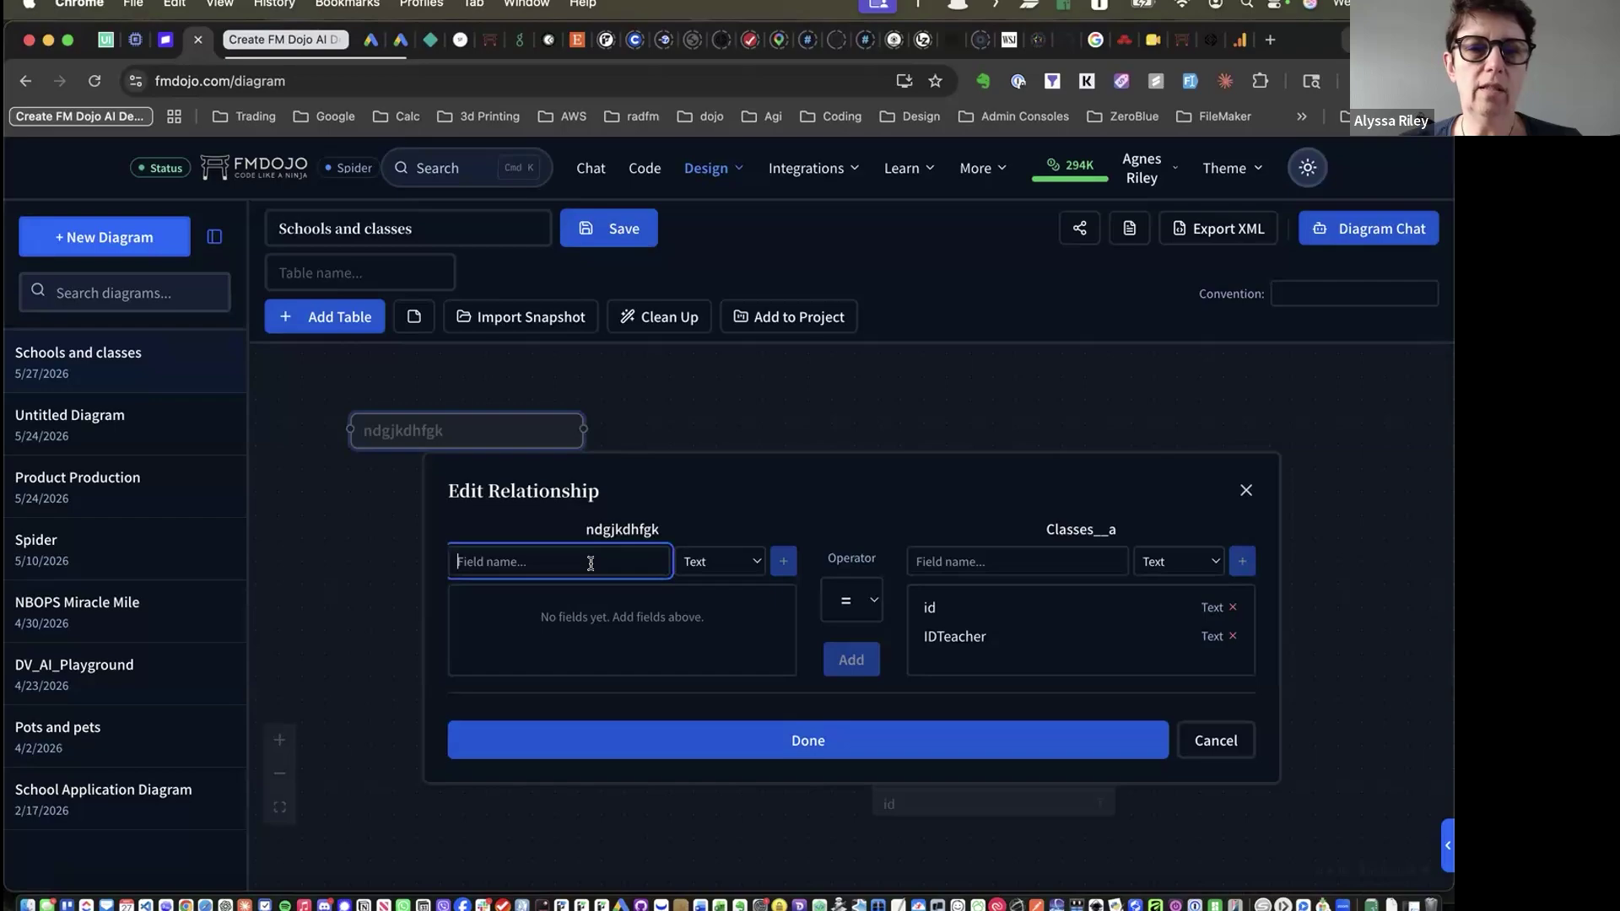
{"action": "left_click", "coordinate": [841, 603]}
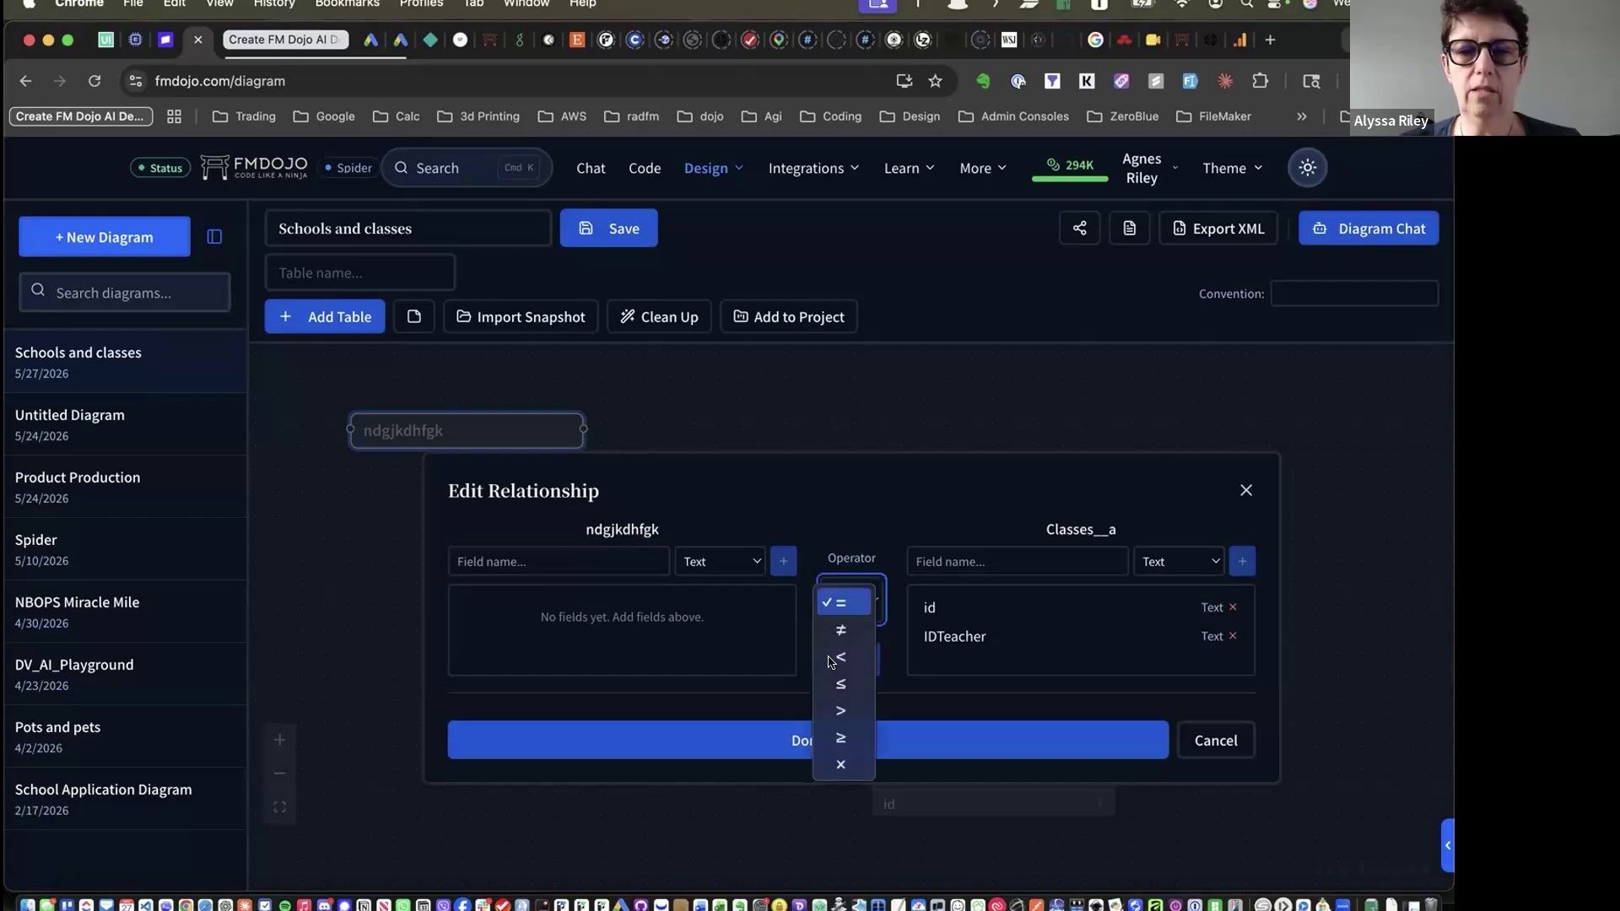
{"action": "left_click", "coordinate": [889, 644]}
{"action": "left_click", "coordinate": [1210, 741]}
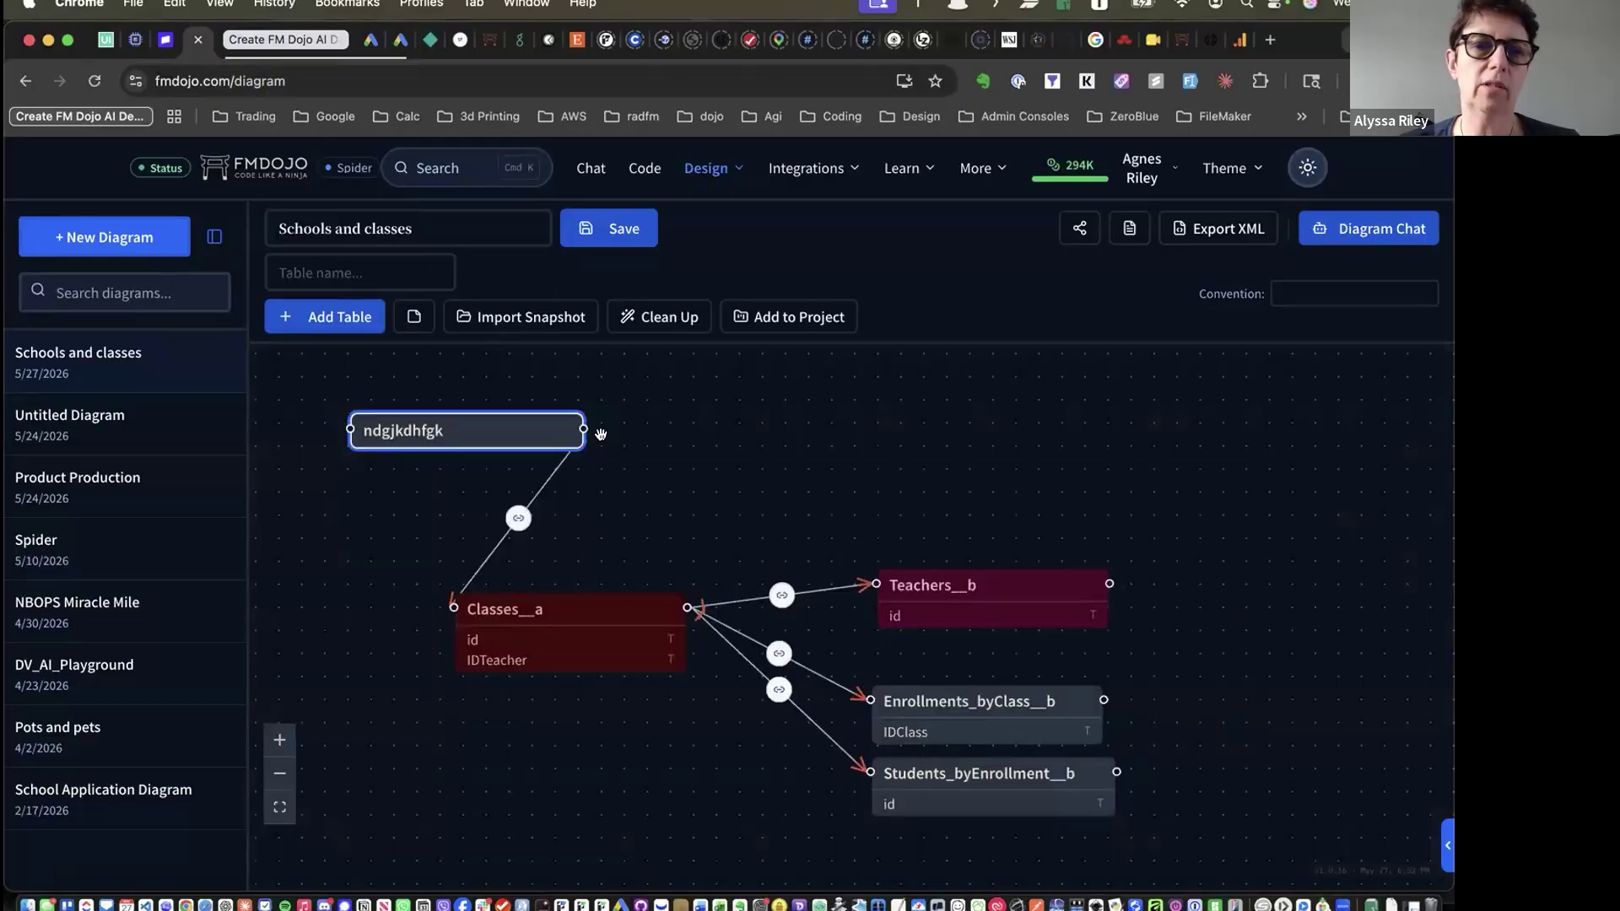
Delete the ndgjkdhfgk table together with its relationship
{"action": "left_click", "coordinate": [564, 433]}
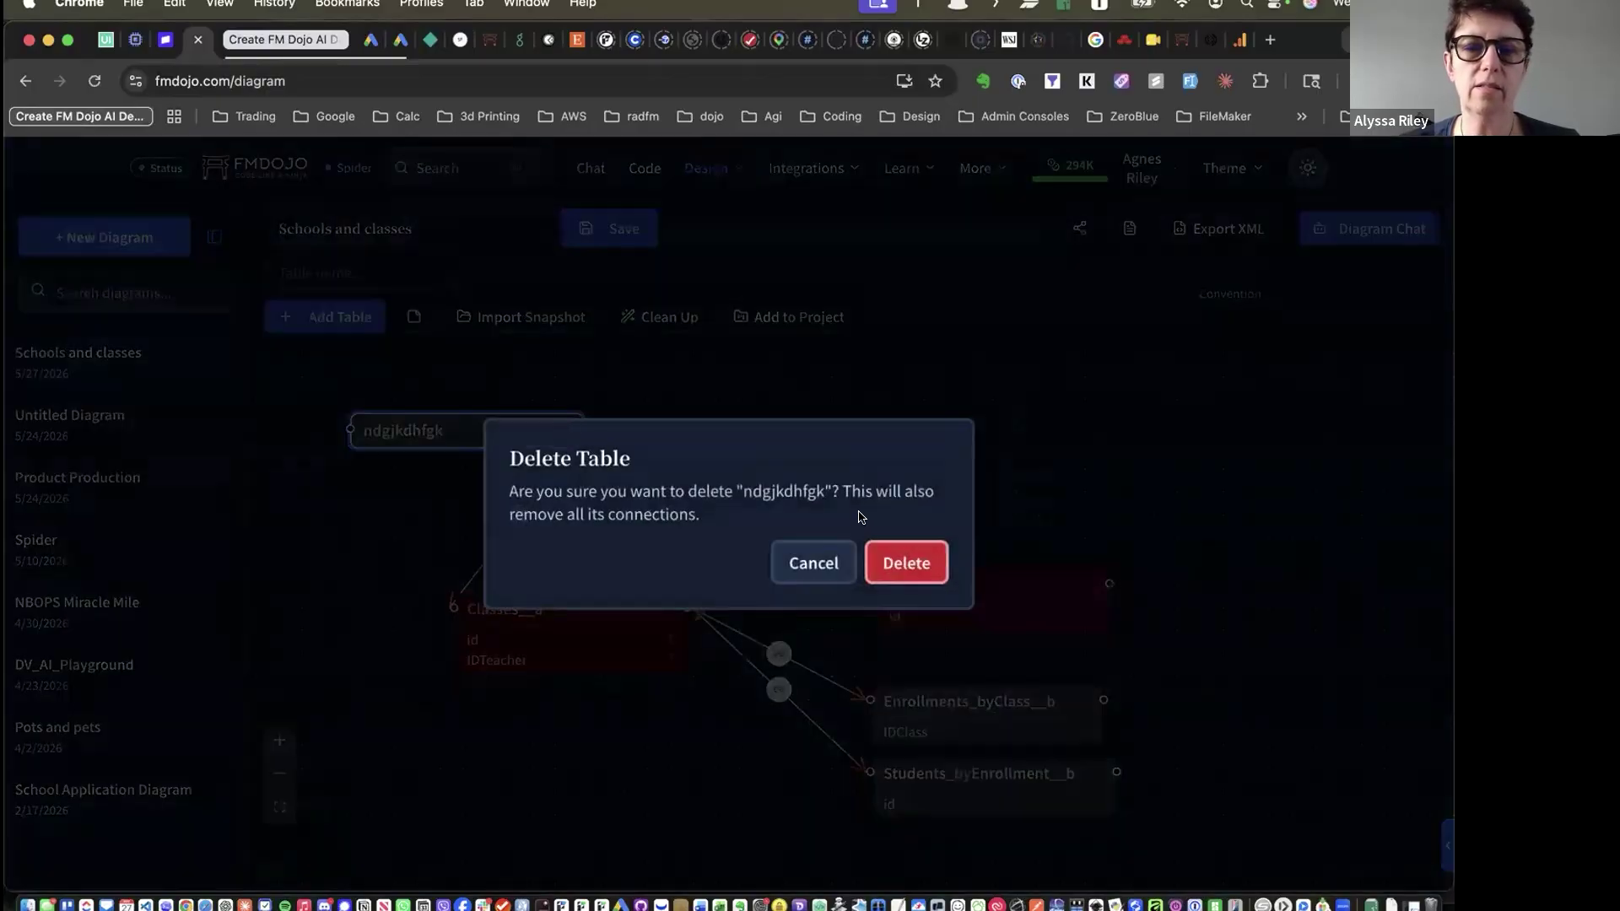
{"action": "left_click", "coordinate": [906, 559]}
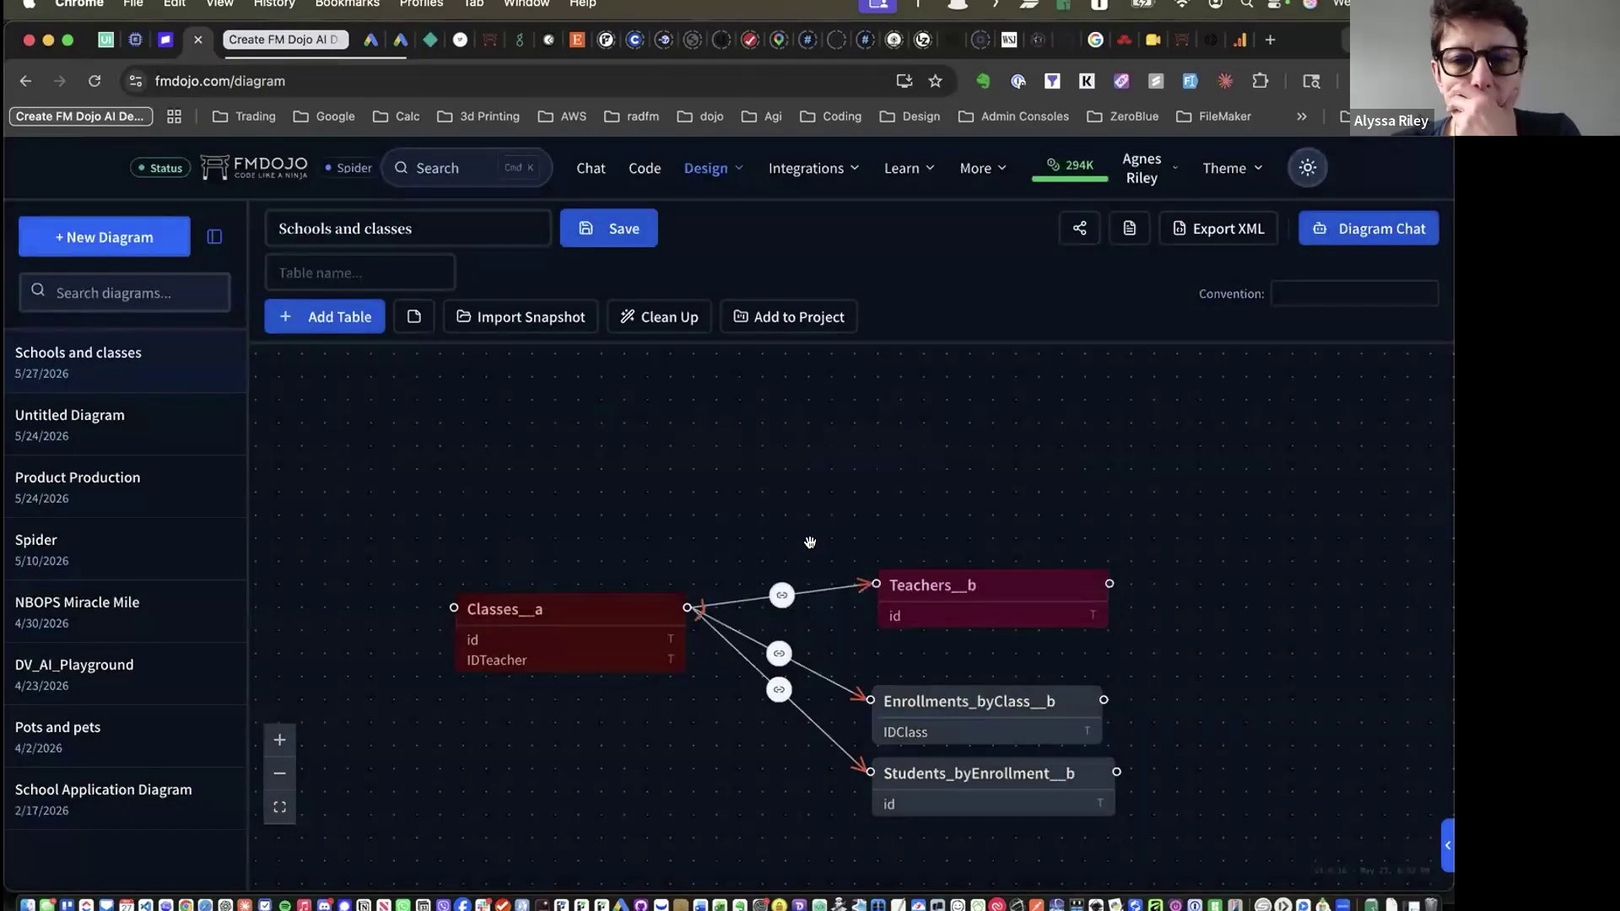
{"action": "scroll", "coordinate": [811, 542], "scroll_direction": "down", "scroll_amount": 5}
{"action": "scroll", "coordinate": [810, 543], "scroll_direction": "up", "scroll_amount": 5}
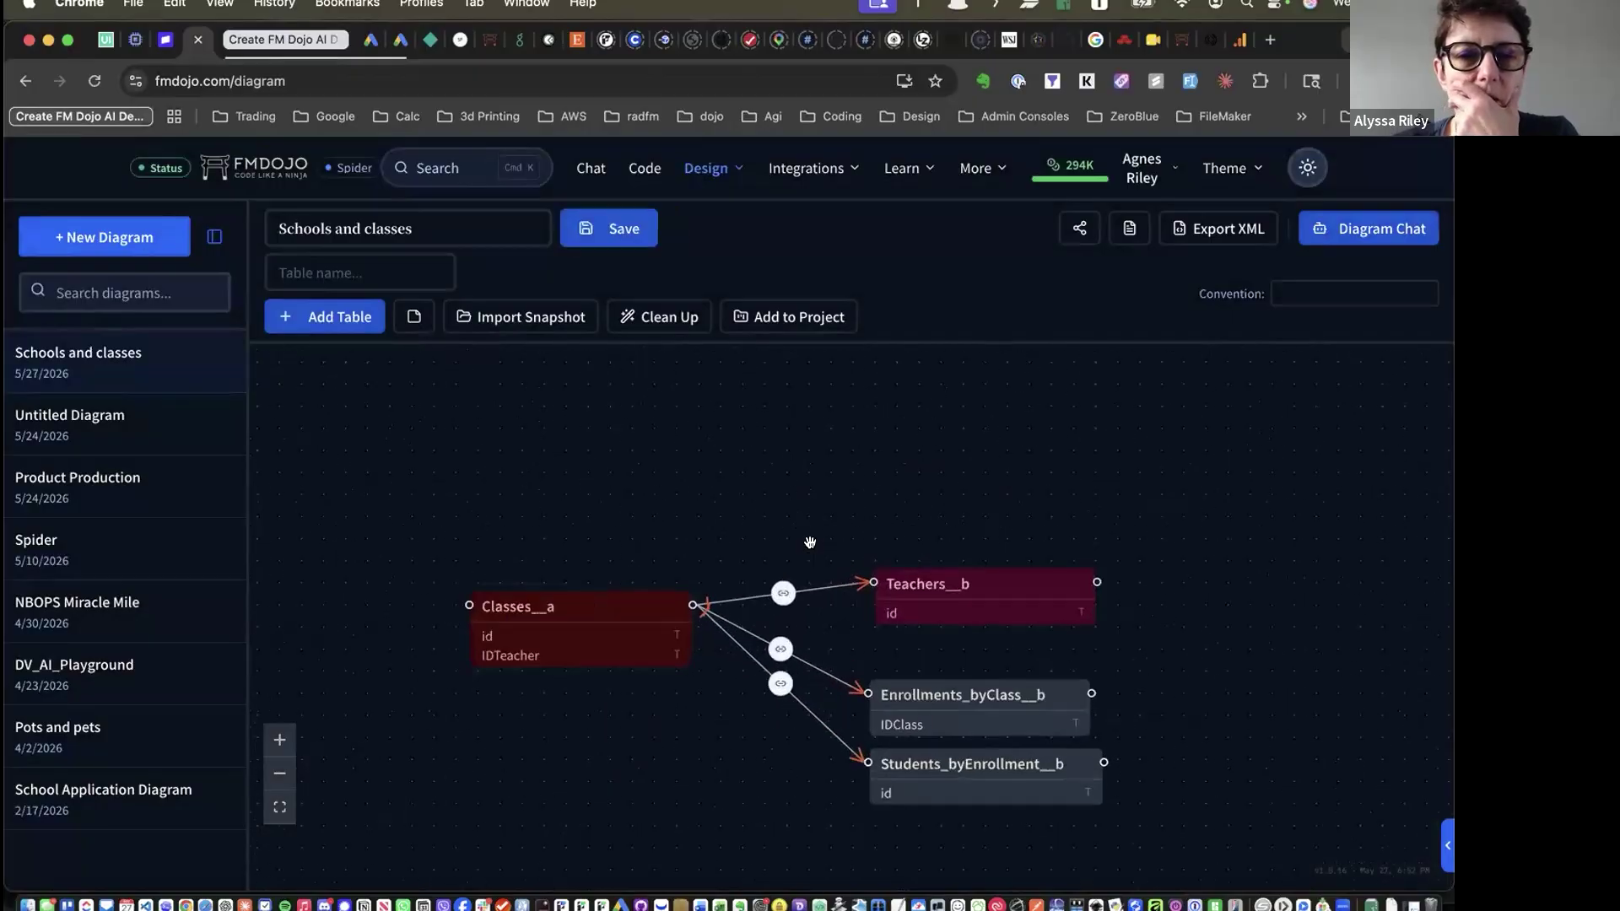
{"action": "scroll", "coordinate": [810, 544], "scroll_direction": "down", "scroll_amount": 2}
{"action": "scroll", "coordinate": [807, 585], "scroll_direction": "down", "scroll_amount": 2}
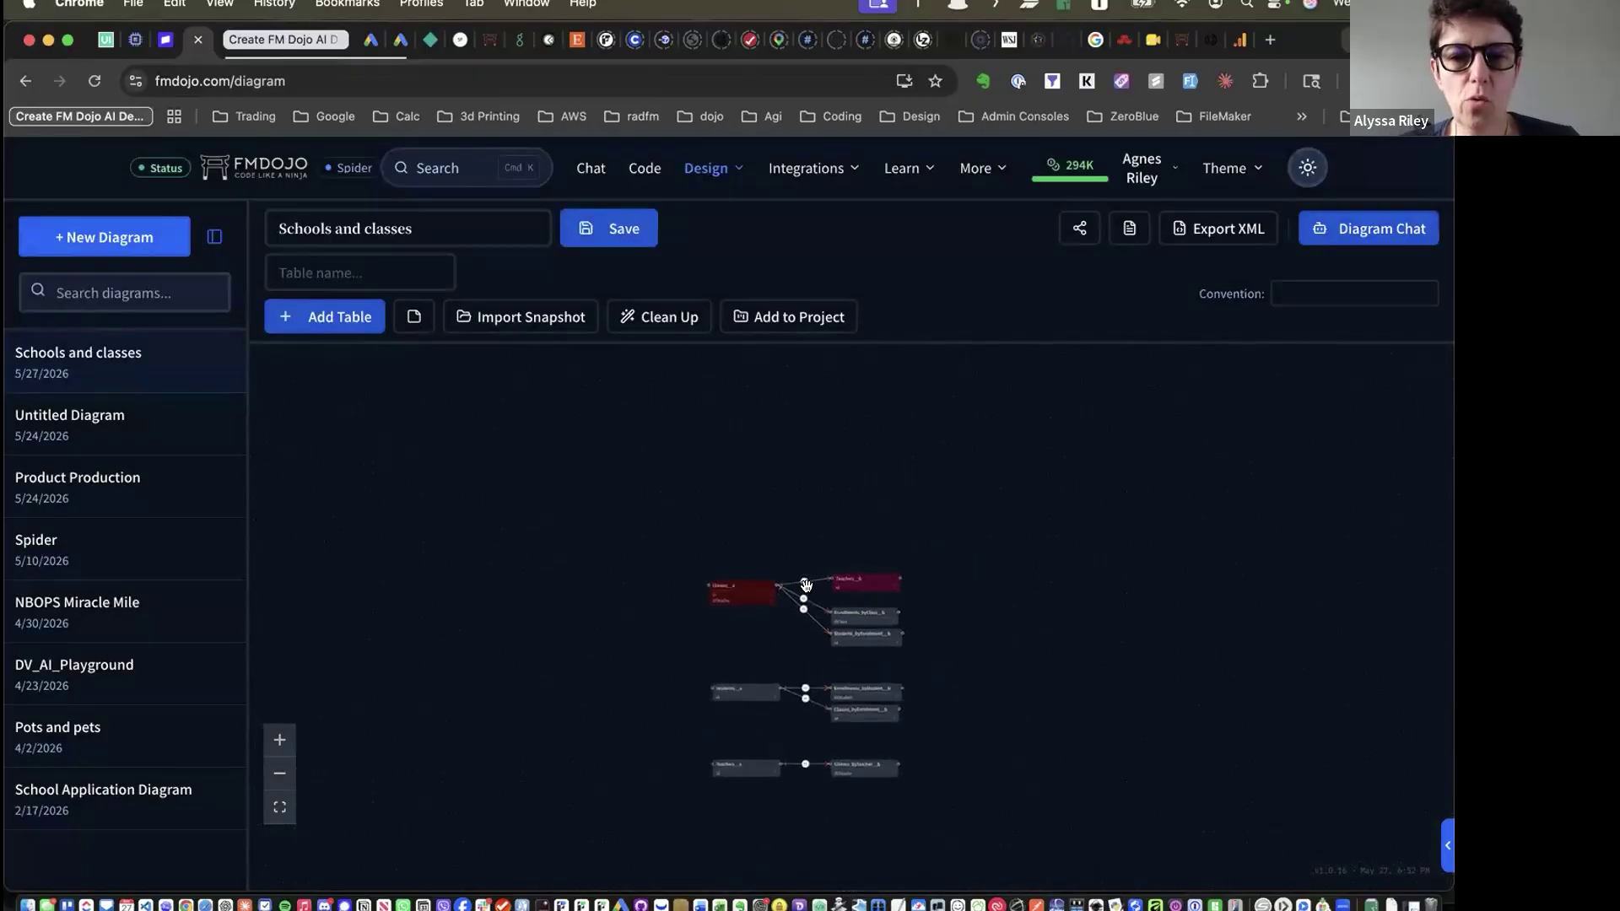
{"action": "scroll", "coordinate": [807, 586], "scroll_direction": "up", "scroll_amount": 5}
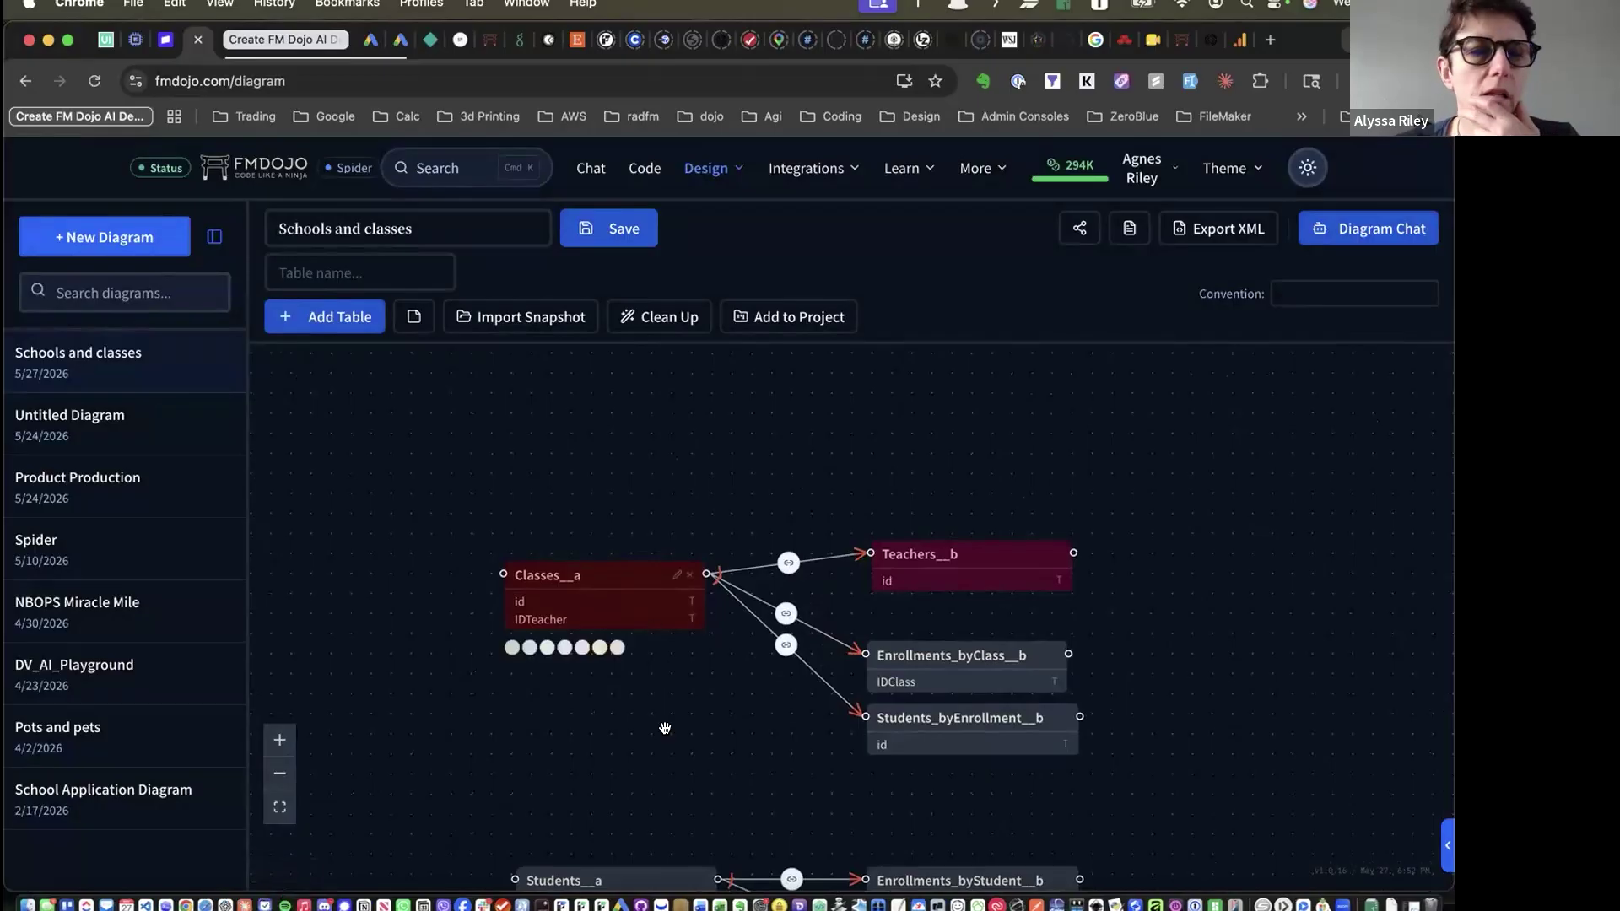
{"action": "scroll", "coordinate": [644, 727], "scroll_direction": "down", "scroll_amount": 4}
{"action": "scroll", "coordinate": [623, 579], "scroll_direction": "right", "scroll_amount": 2}
{"action": "scroll", "coordinate": [597, 568], "scroll_direction": "left", "scroll_amount": 3}
{"action": "scroll", "coordinate": [531, 576], "scroll_direction": "right", "scroll_amount": 4}
{"action": "scroll", "coordinate": [633, 600], "scroll_direction": "left", "scroll_amount": 2}
Shift Classes__a left, dismiss the Clean Up prompt, and move it back near its related tables
{"action": "mouse_move", "coordinate": [581, 442]}
{"action": "left_click_drag", "start_coordinate": [581, 441], "coordinate": [425, 442]}
{"action": "left_click", "coordinate": [658, 318]}
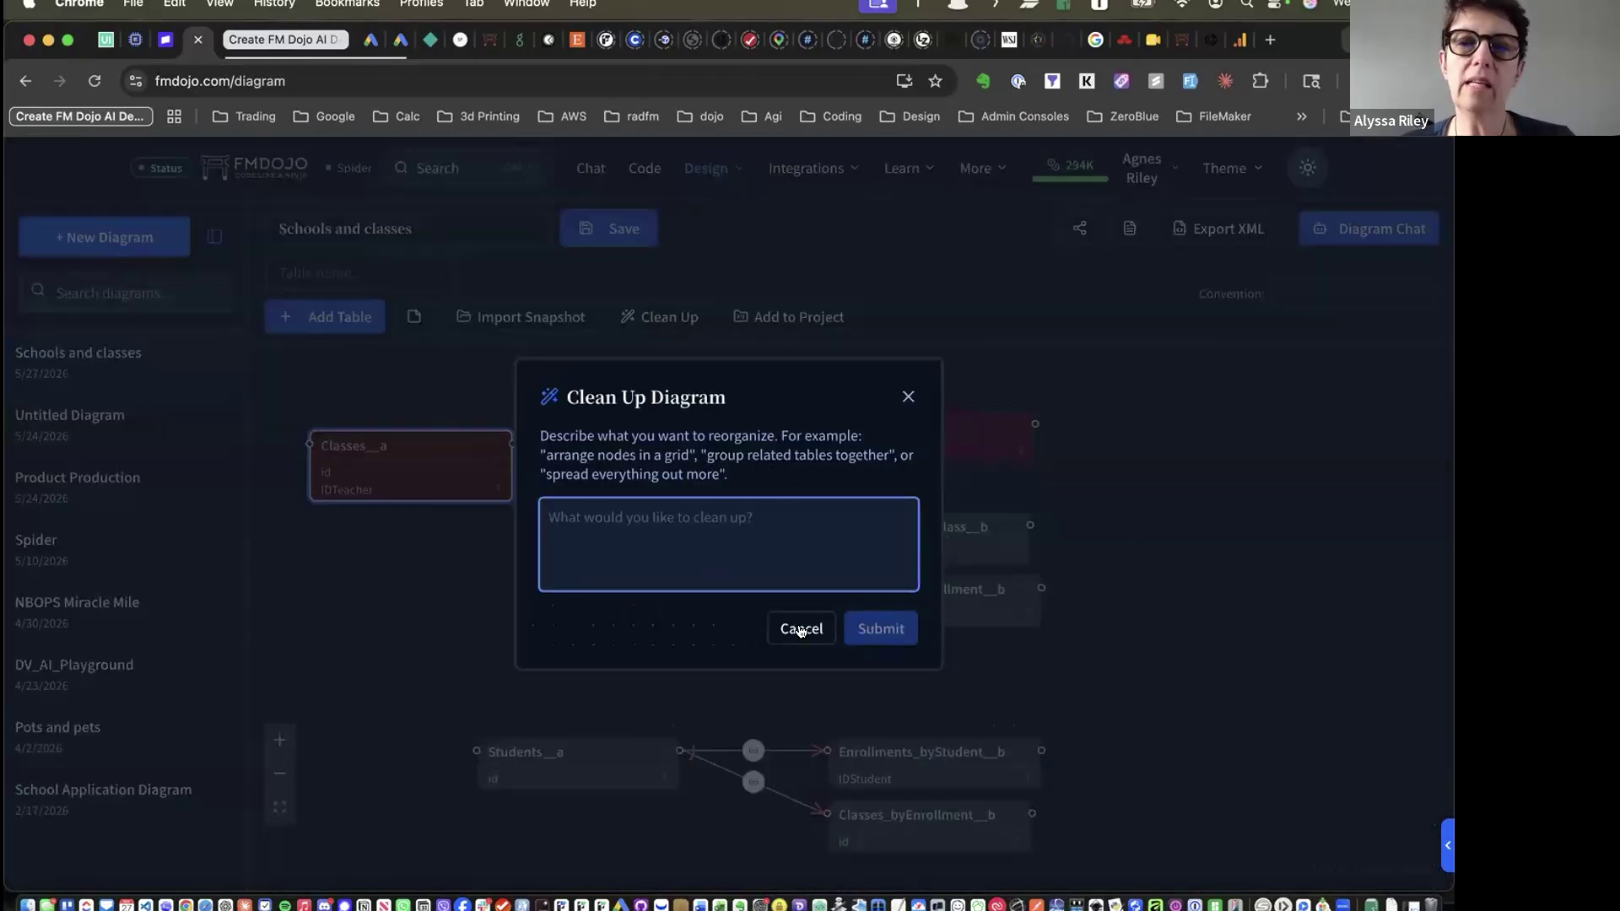
{"action": "left_click", "coordinate": [801, 629]}
{"action": "mouse_move", "coordinate": [415, 435]}
{"action": "left_click_drag", "start_coordinate": [415, 435], "coordinate": [553, 441]}
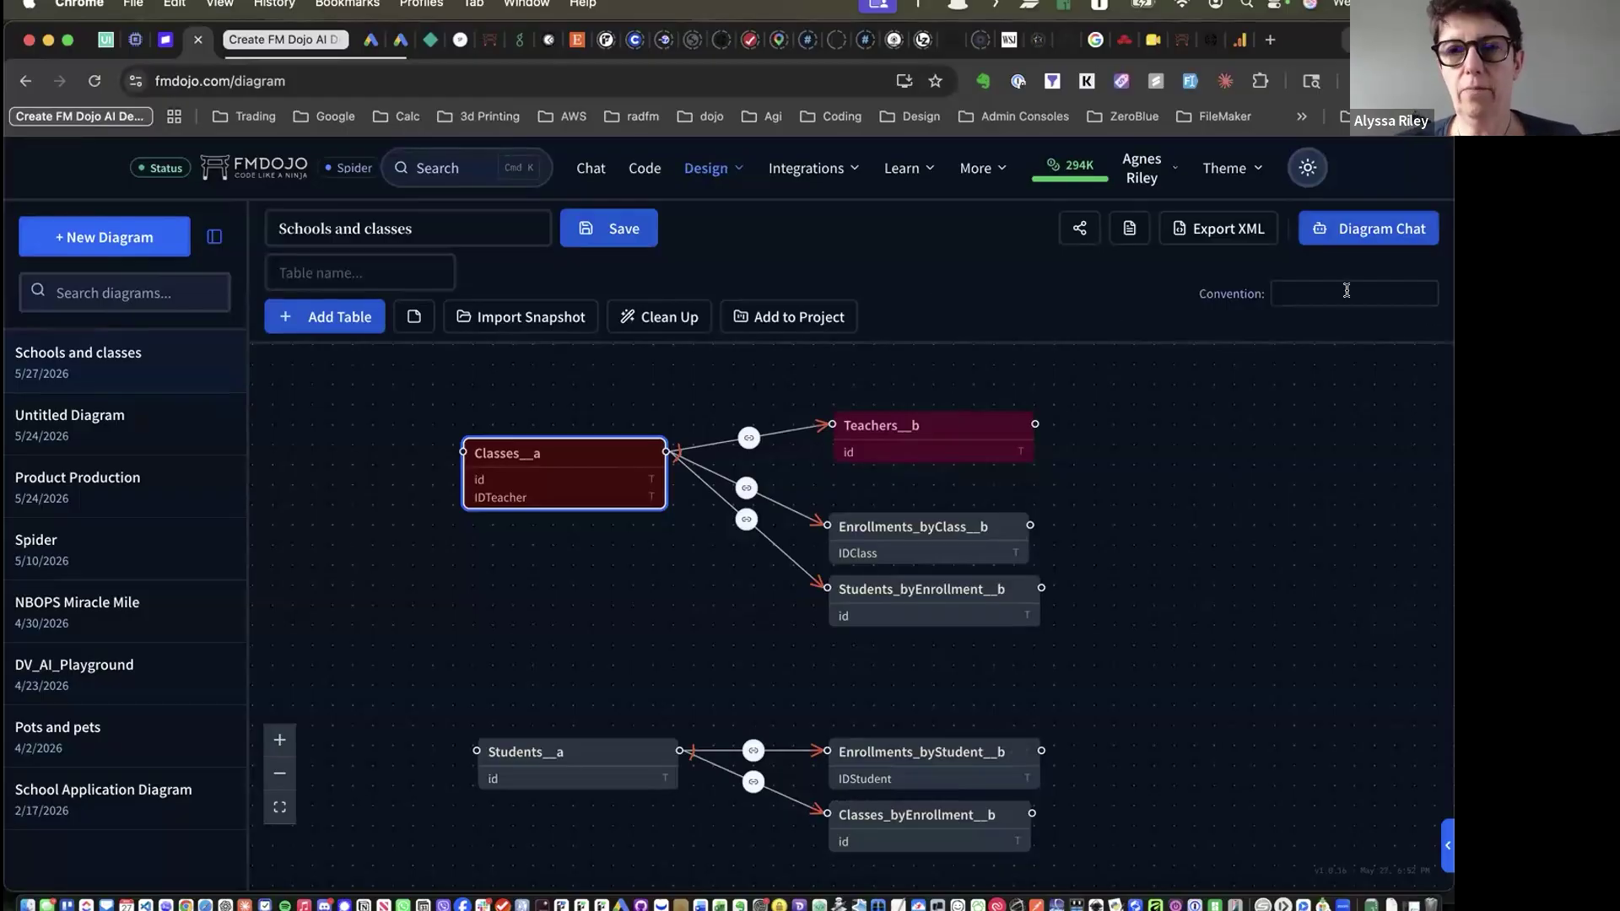
{"action": "left_click", "coordinate": [1138, 165]}
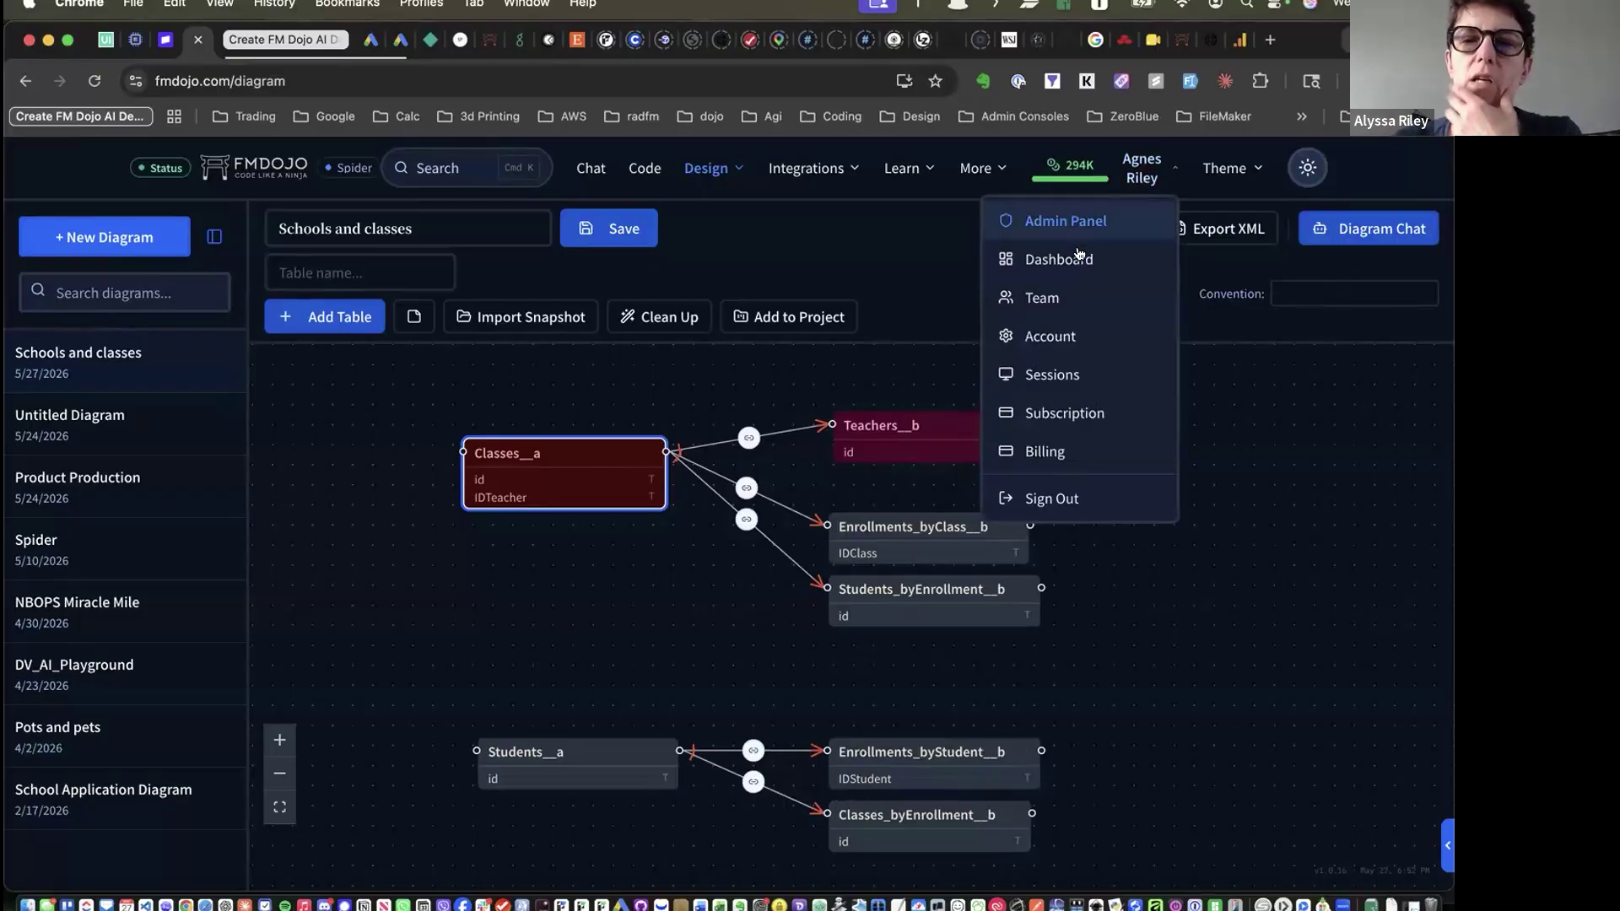
Go to Account Settings and scroll down through FMDojo Plugin, Privacy & Data and Danger Zone
{"action": "left_click", "coordinate": [1070, 339]}
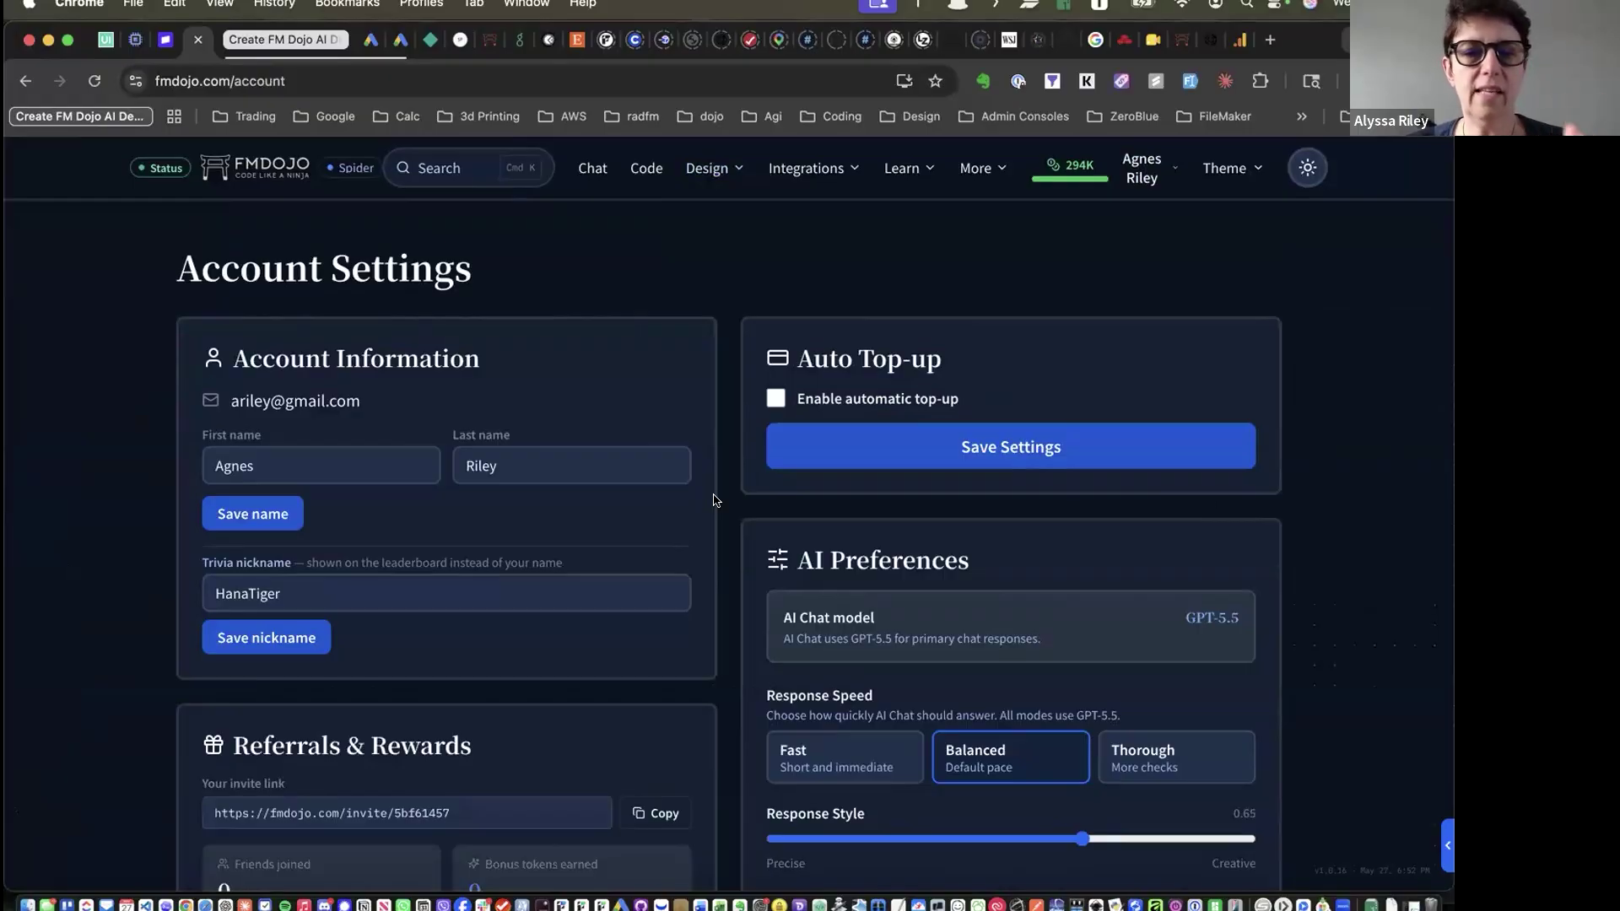
{"action": "scroll", "coordinate": [713, 500], "scroll_direction": "down", "scroll_amount": 5}
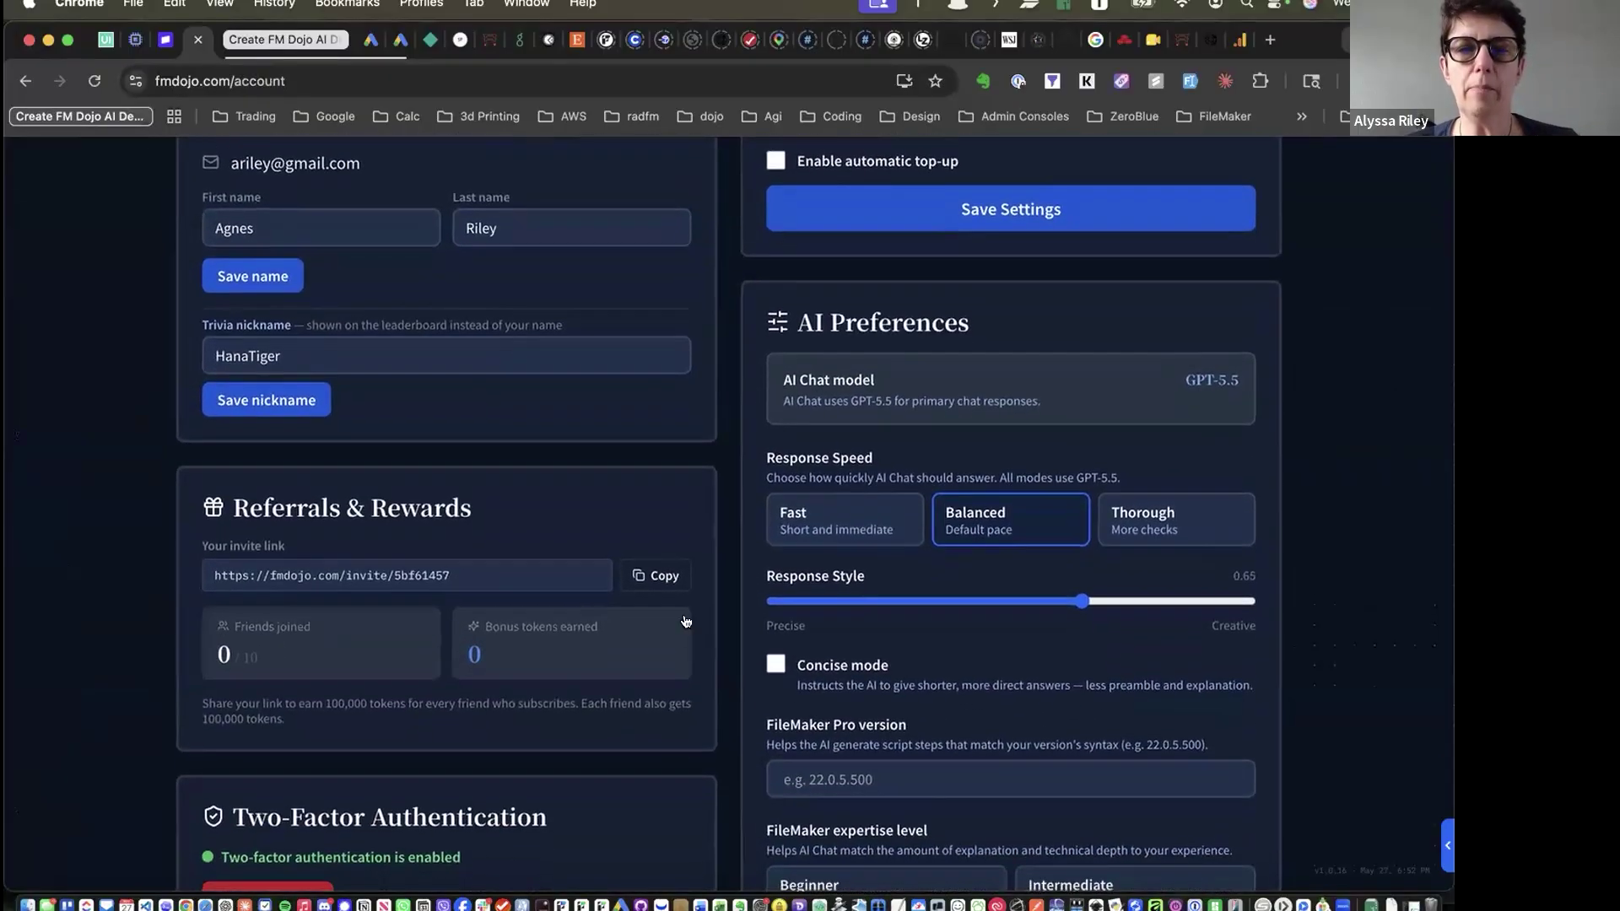
{"action": "scroll", "coordinate": [934, 412], "scroll_direction": "down", "scroll_amount": 4}
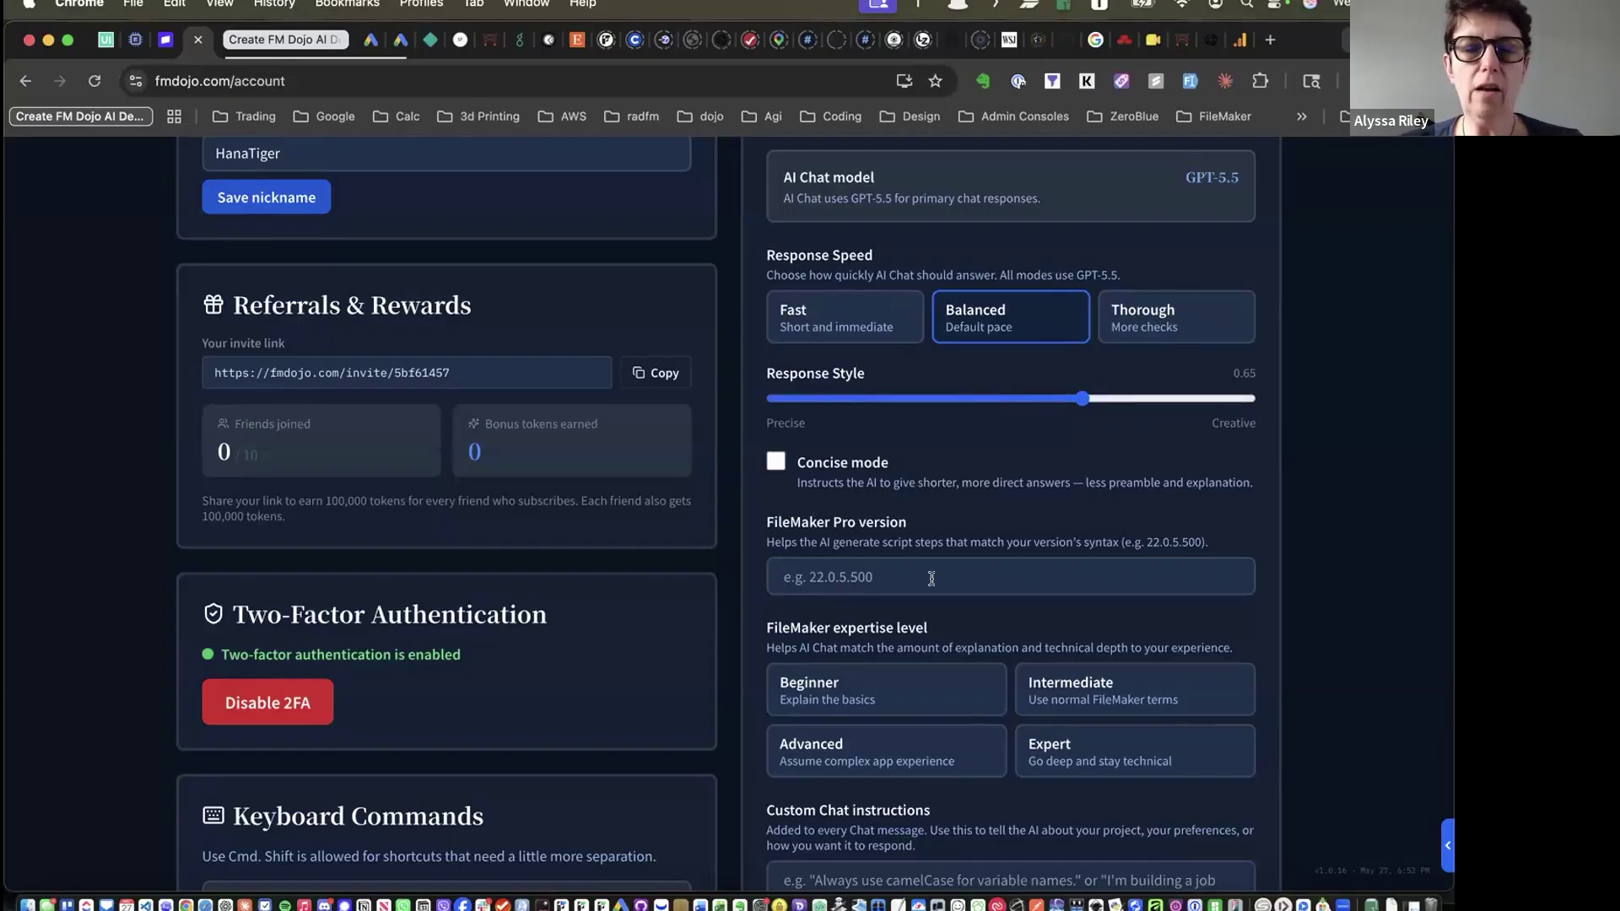
{"action": "scroll", "coordinate": [931, 578], "scroll_direction": "down", "scroll_amount": 3}
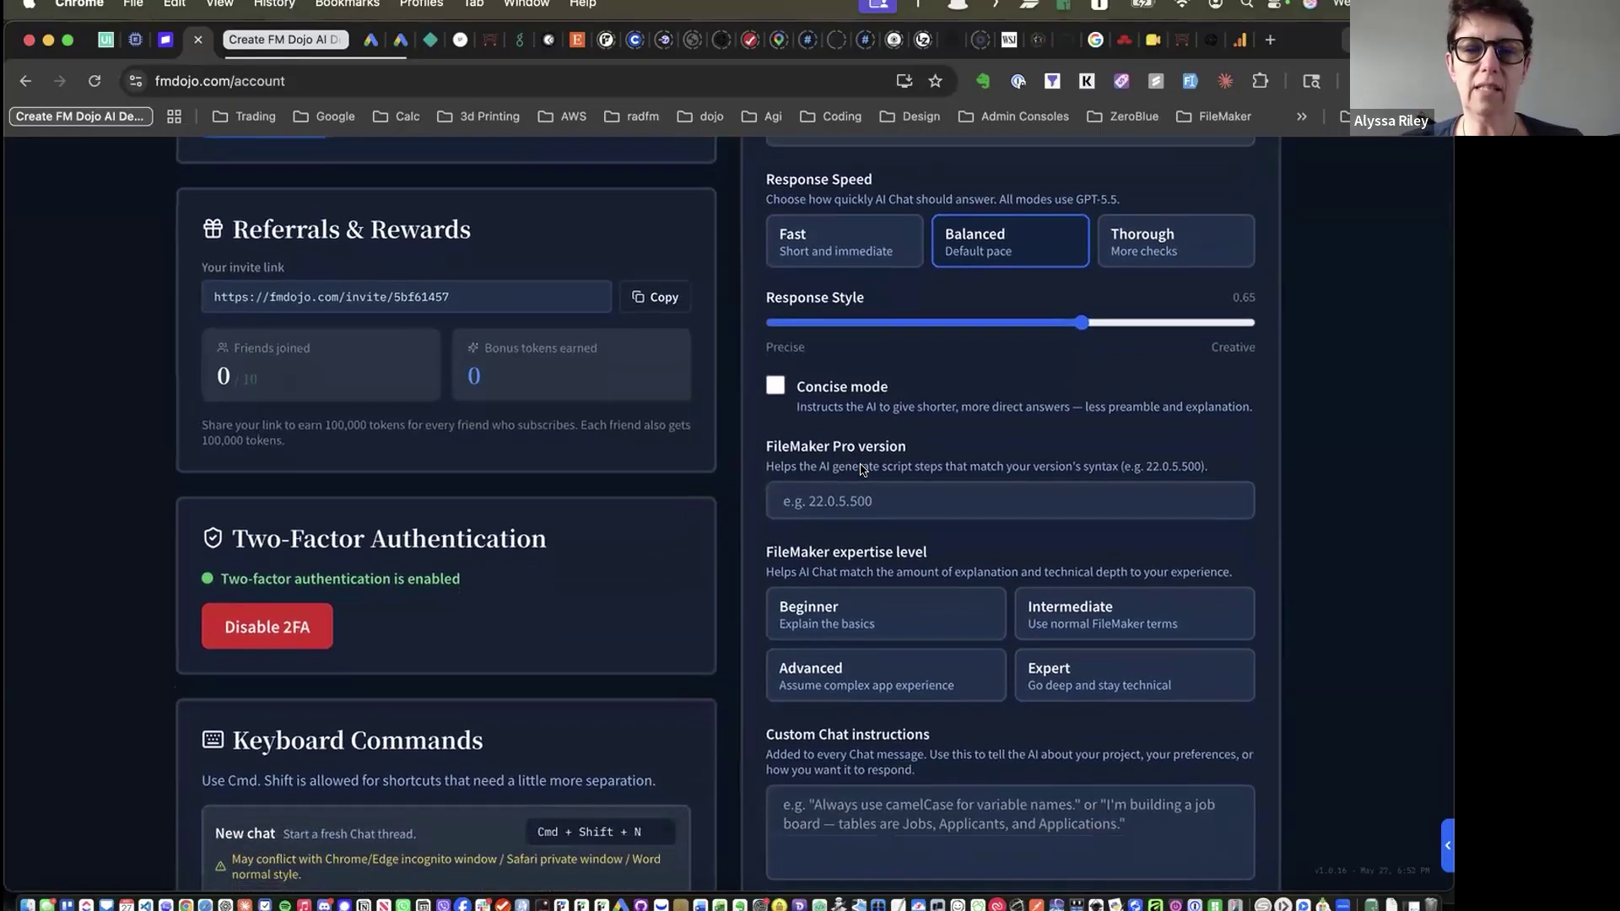
{"action": "scroll", "coordinate": [831, 479], "scroll_direction": "down", "scroll_amount": 2}
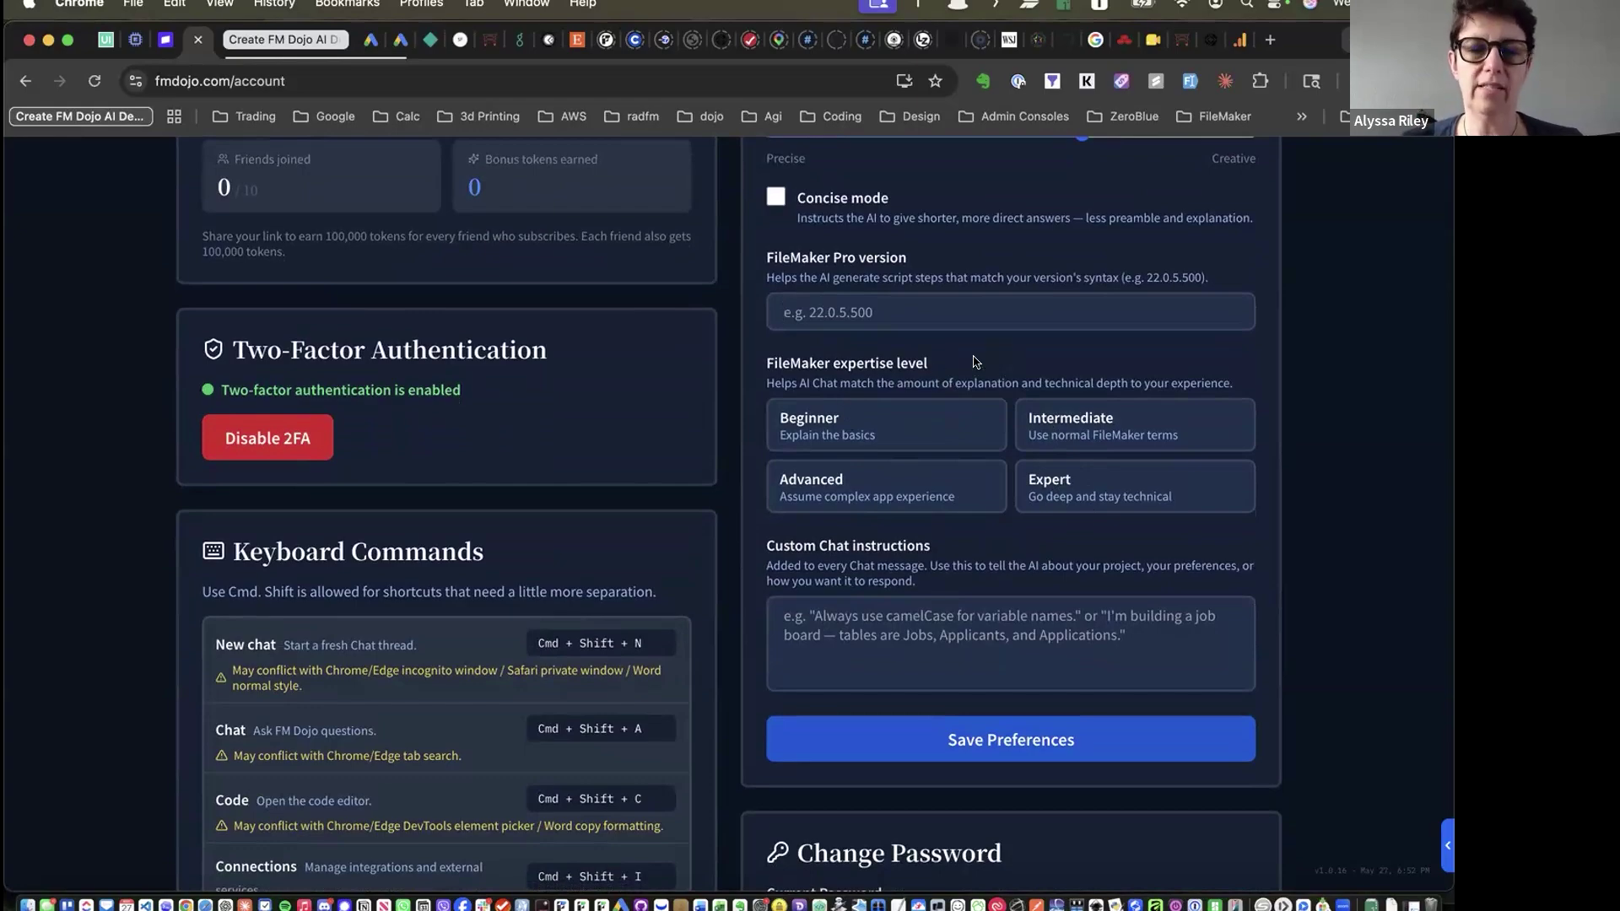
{"action": "scroll", "coordinate": [976, 362], "scroll_direction": "down", "scroll_amount": 5}
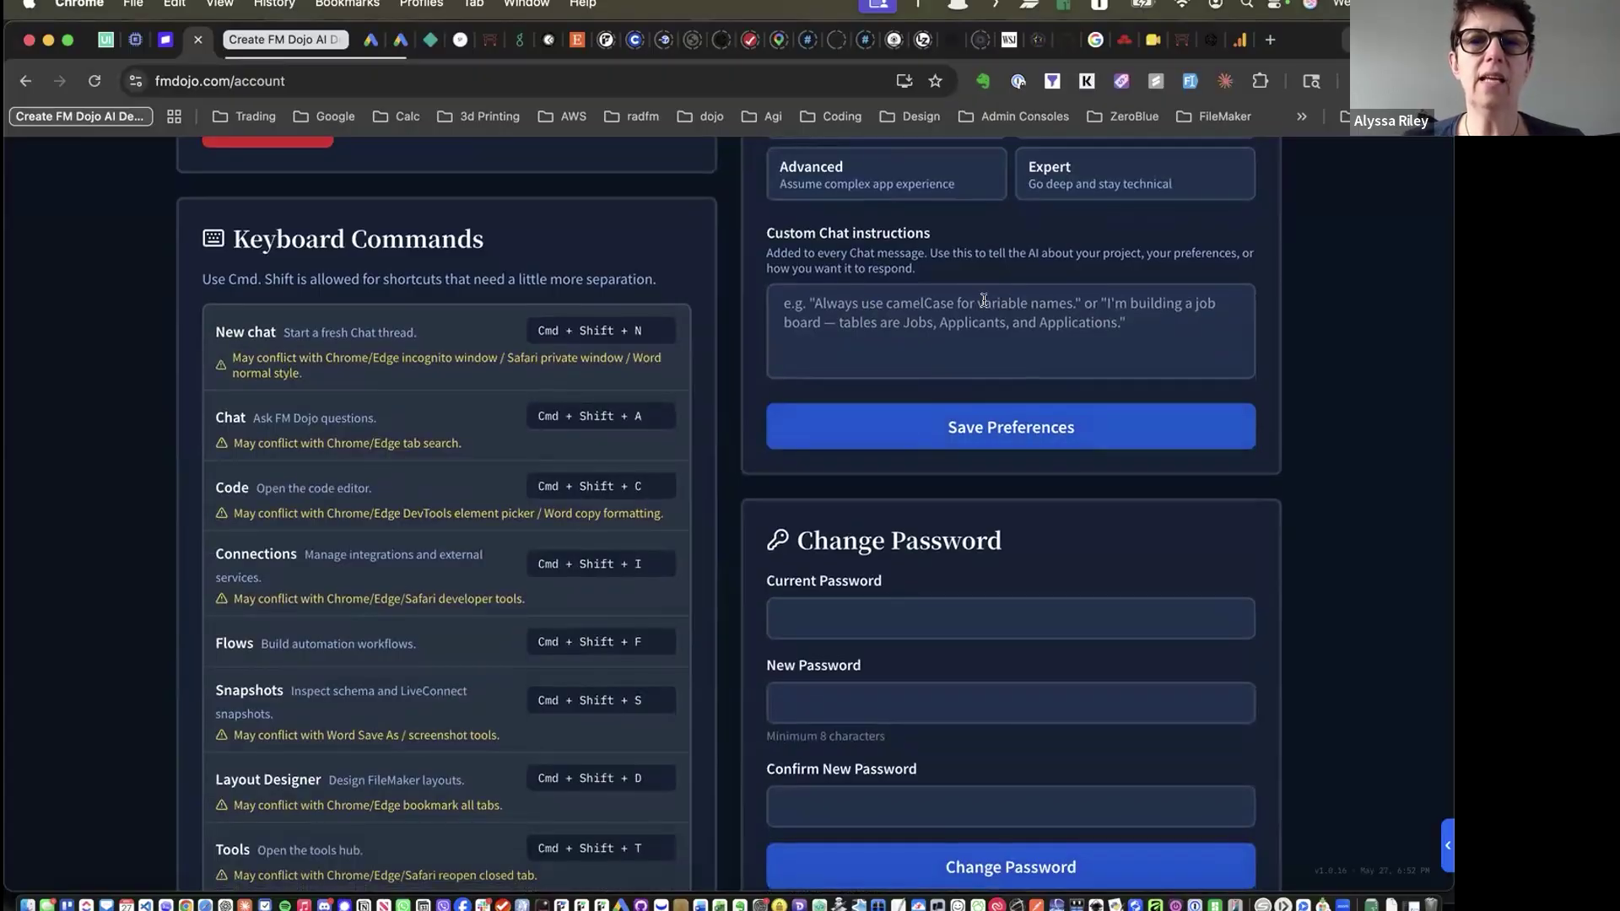
{"action": "scroll", "coordinate": [984, 299], "scroll_direction": "up", "scroll_amount": 3}
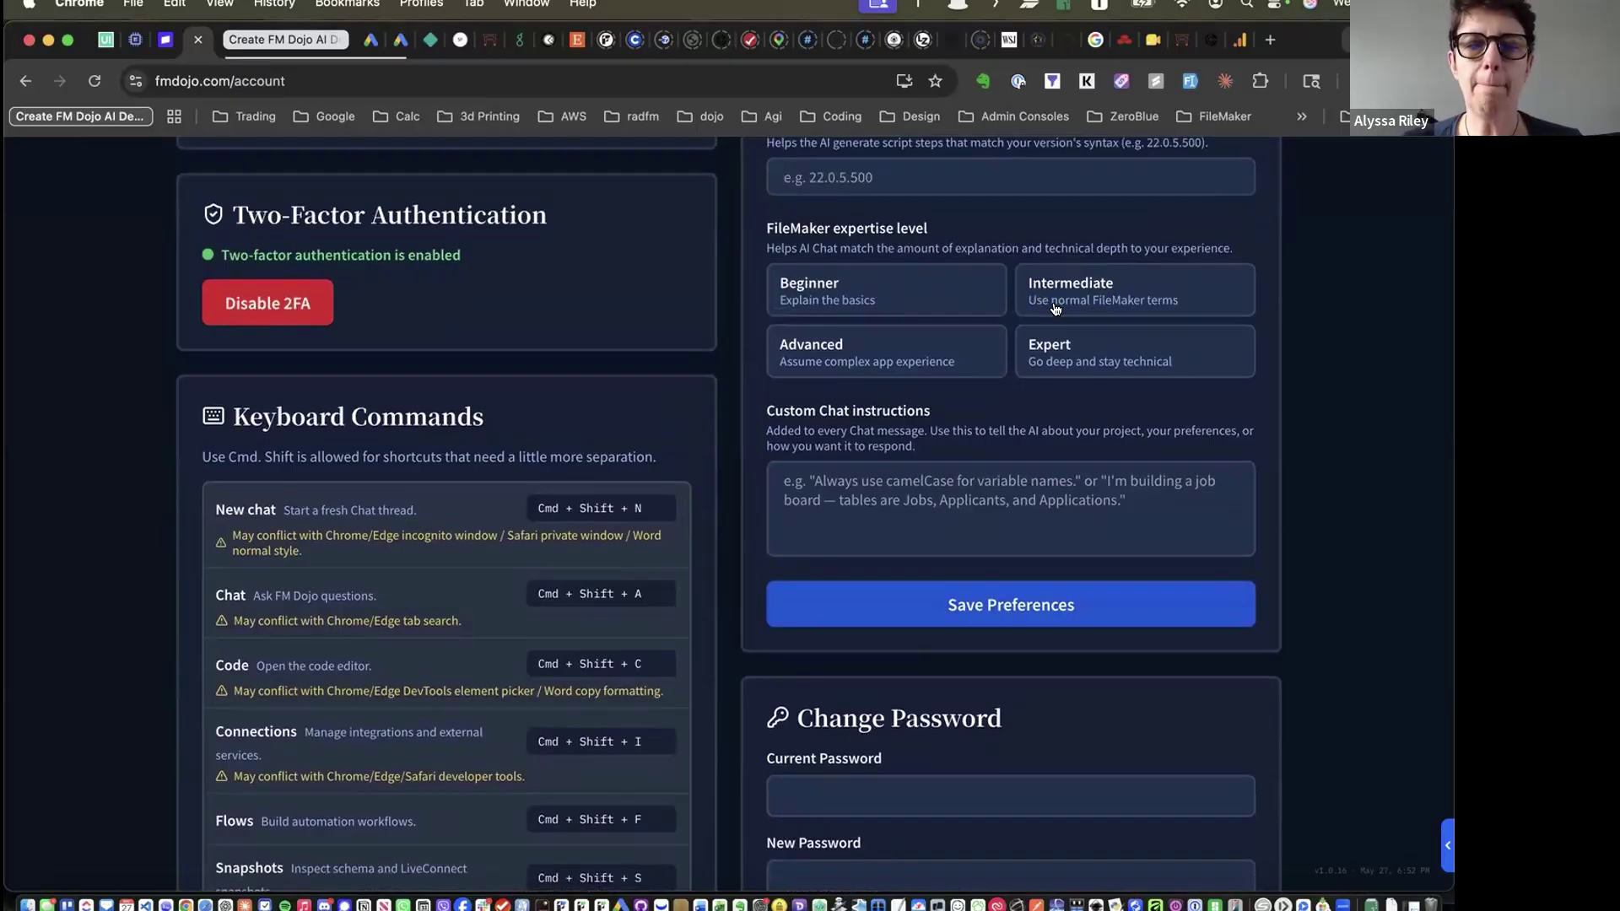
{"action": "scroll", "coordinate": [1055, 309], "scroll_direction": "down", "scroll_amount": 4}
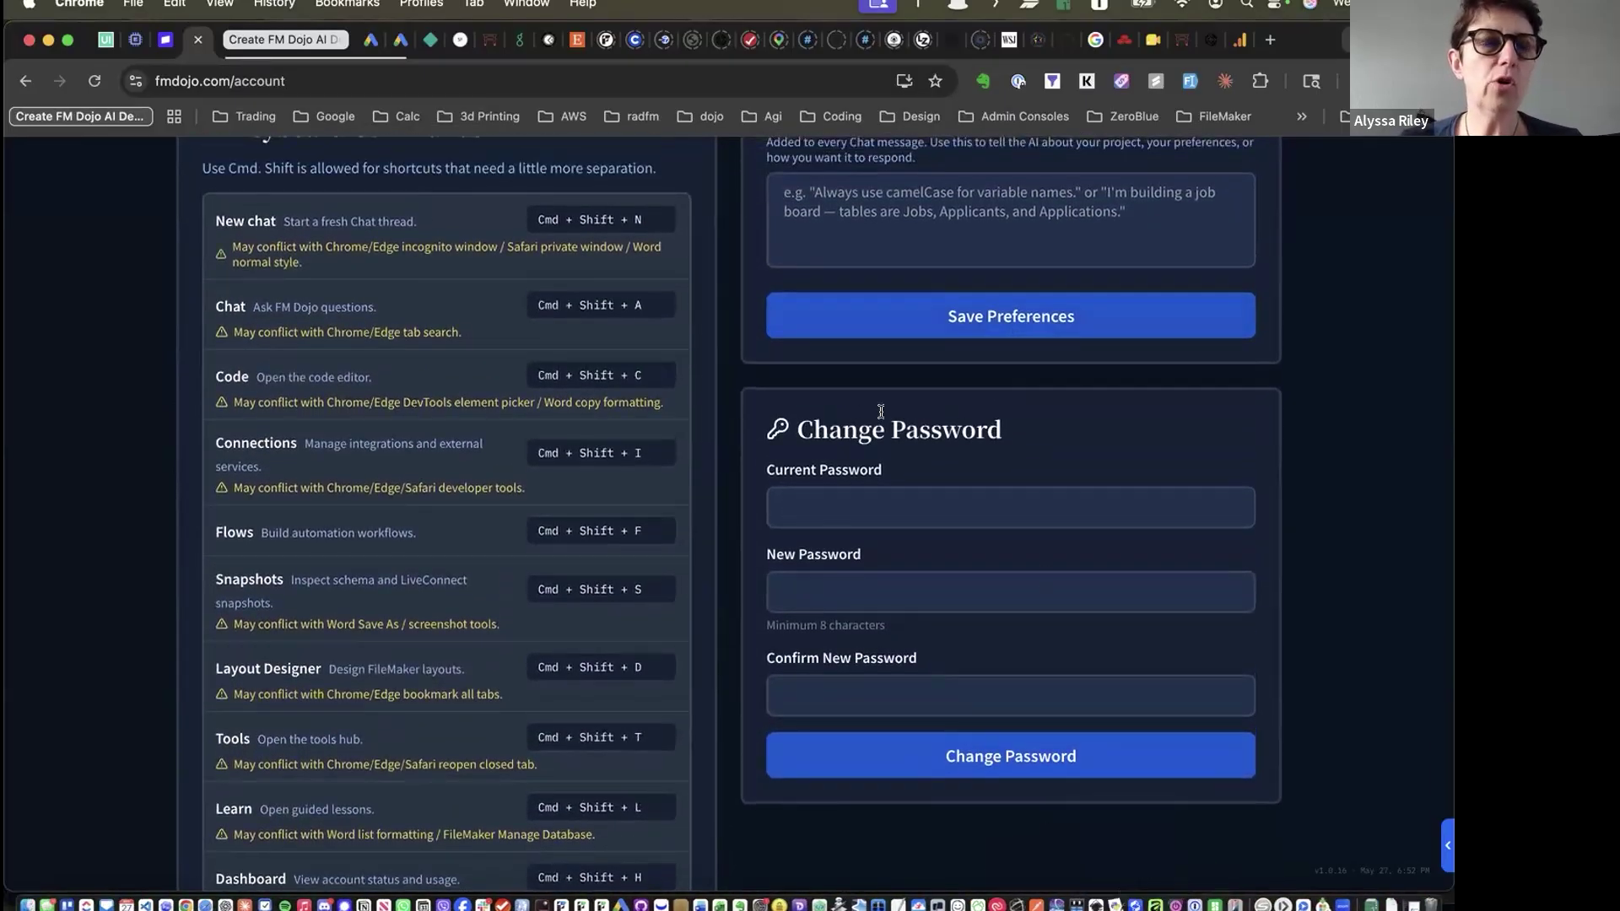
{"action": "scroll", "coordinate": [881, 411], "scroll_direction": "up", "scroll_amount": 8}
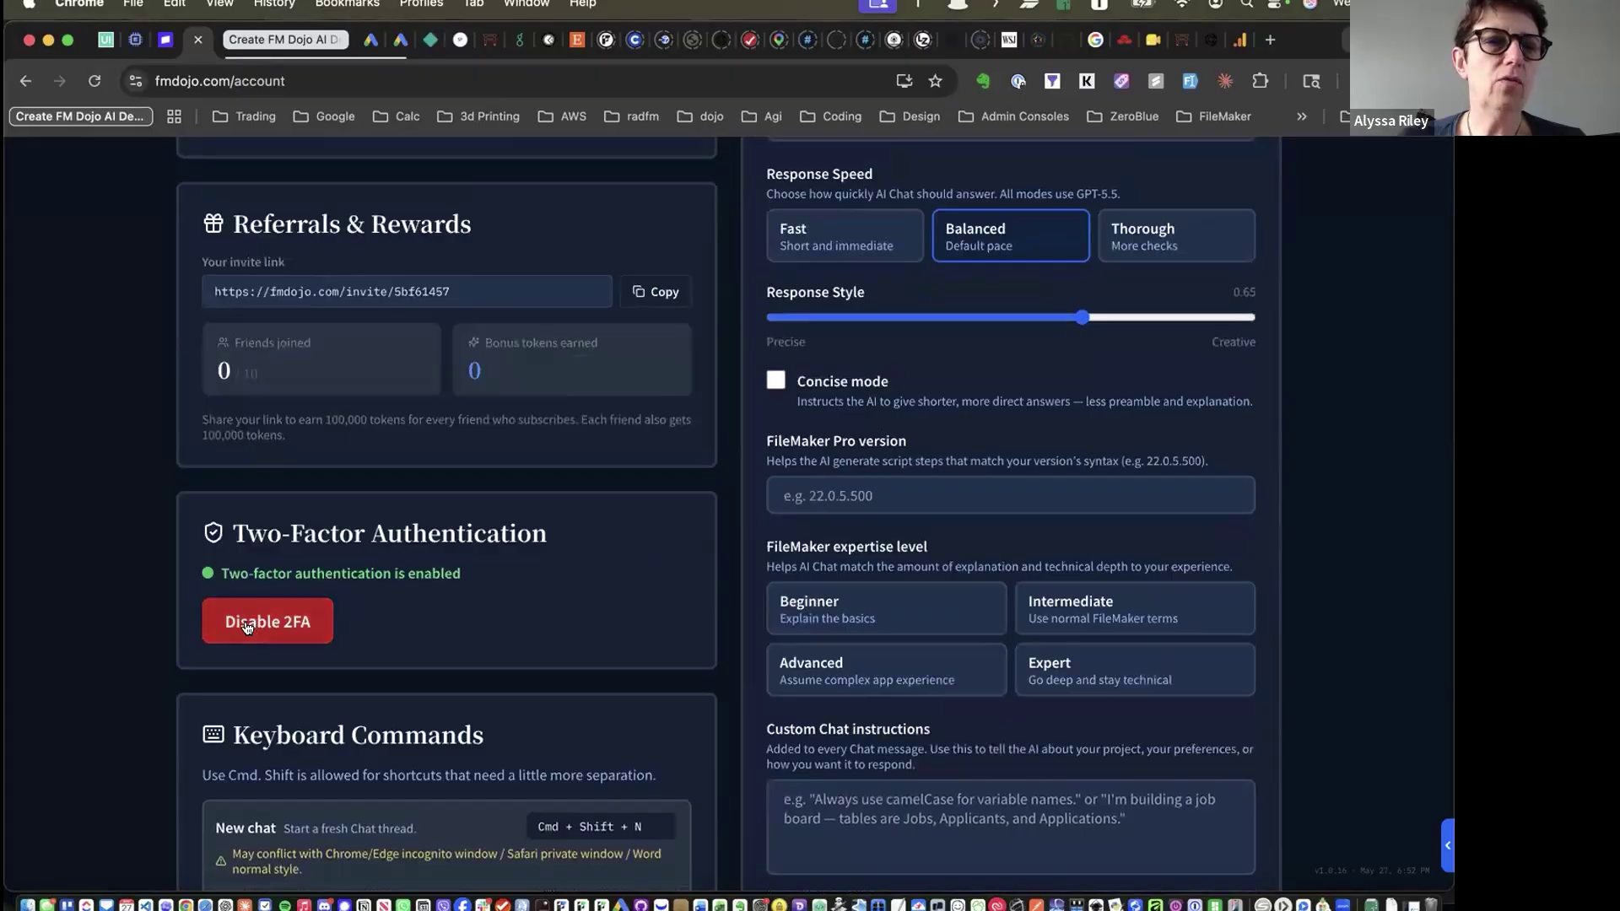
{"action": "scroll", "coordinate": [484, 587], "scroll_direction": "up", "scroll_amount": 6}
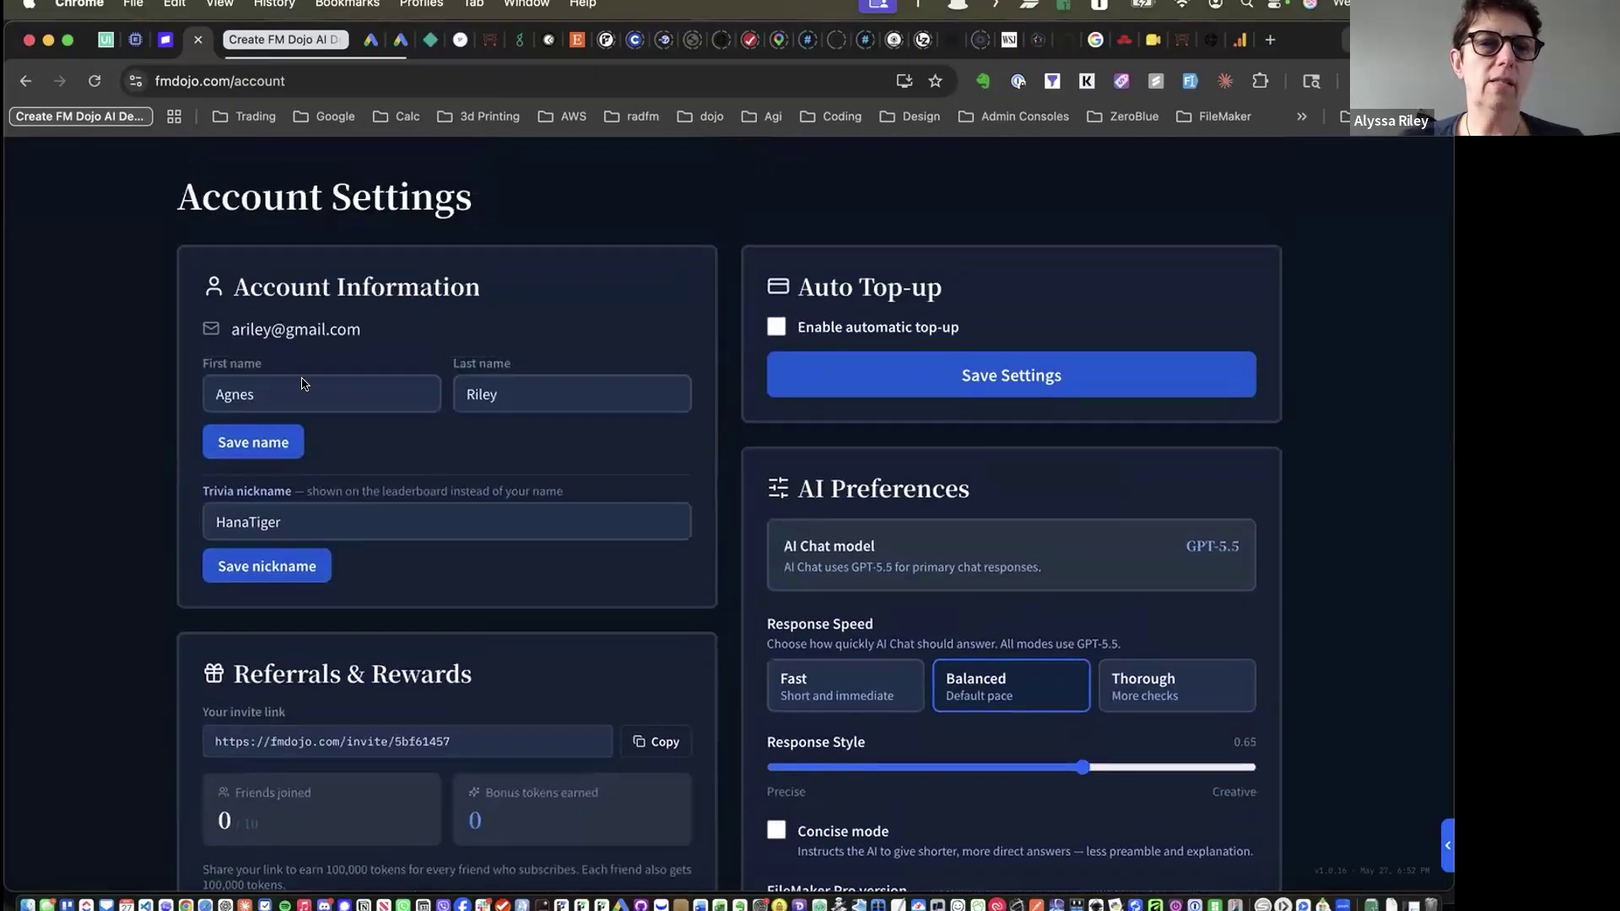
{"action": "scroll", "coordinate": [391, 470], "scroll_direction": "down", "scroll_amount": 16}
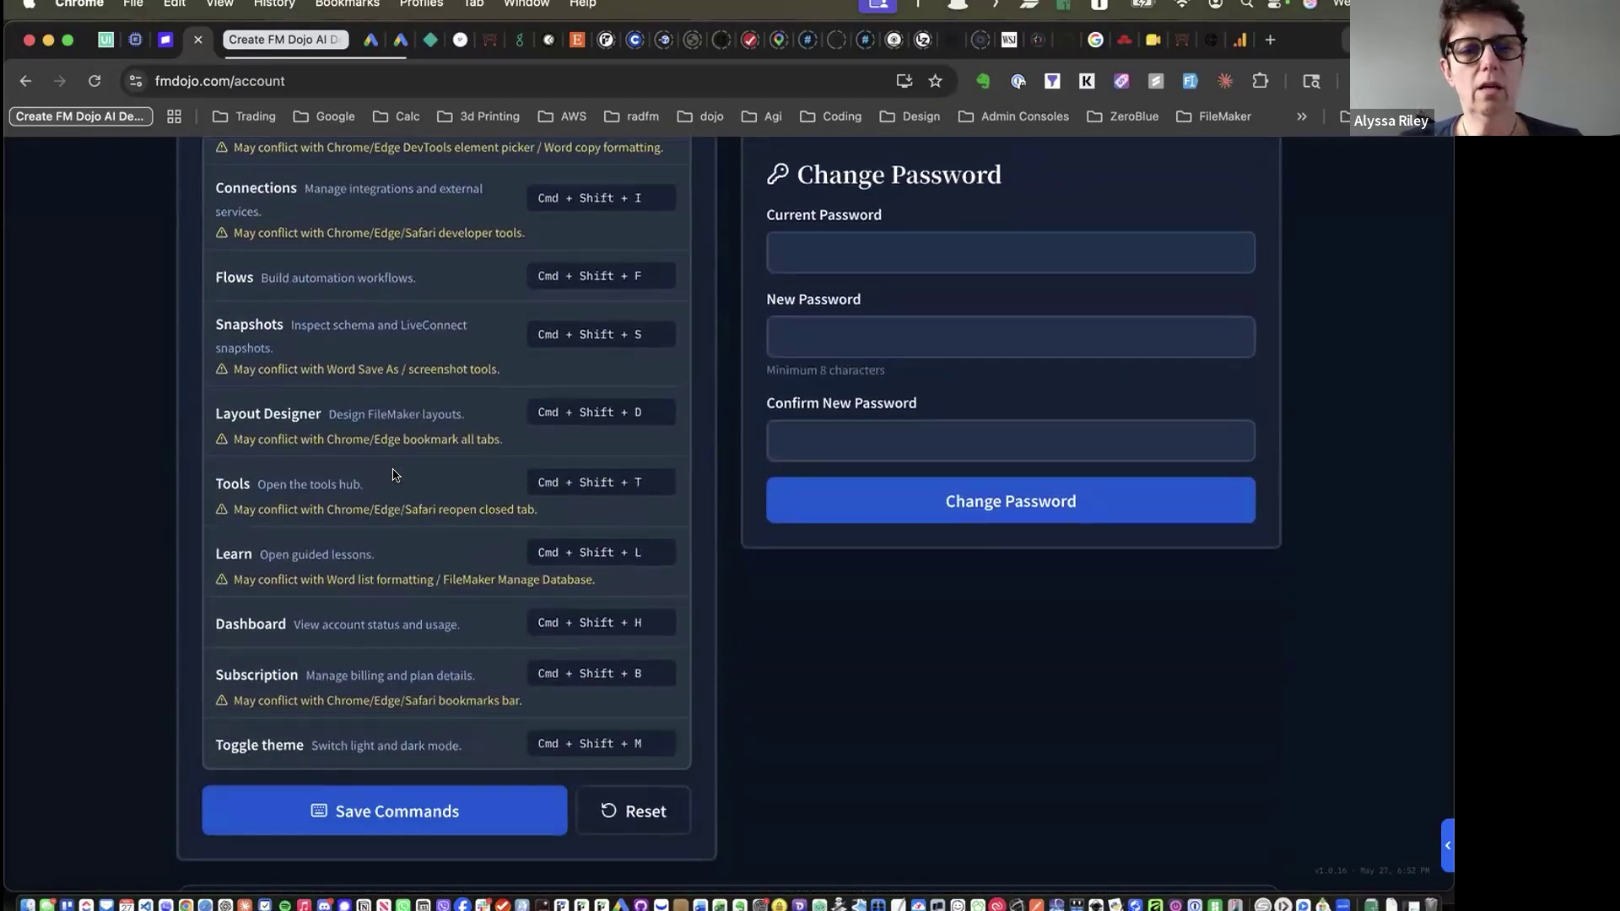
{"action": "scroll", "coordinate": [392, 474], "scroll_direction": "down", "scroll_amount": 8}
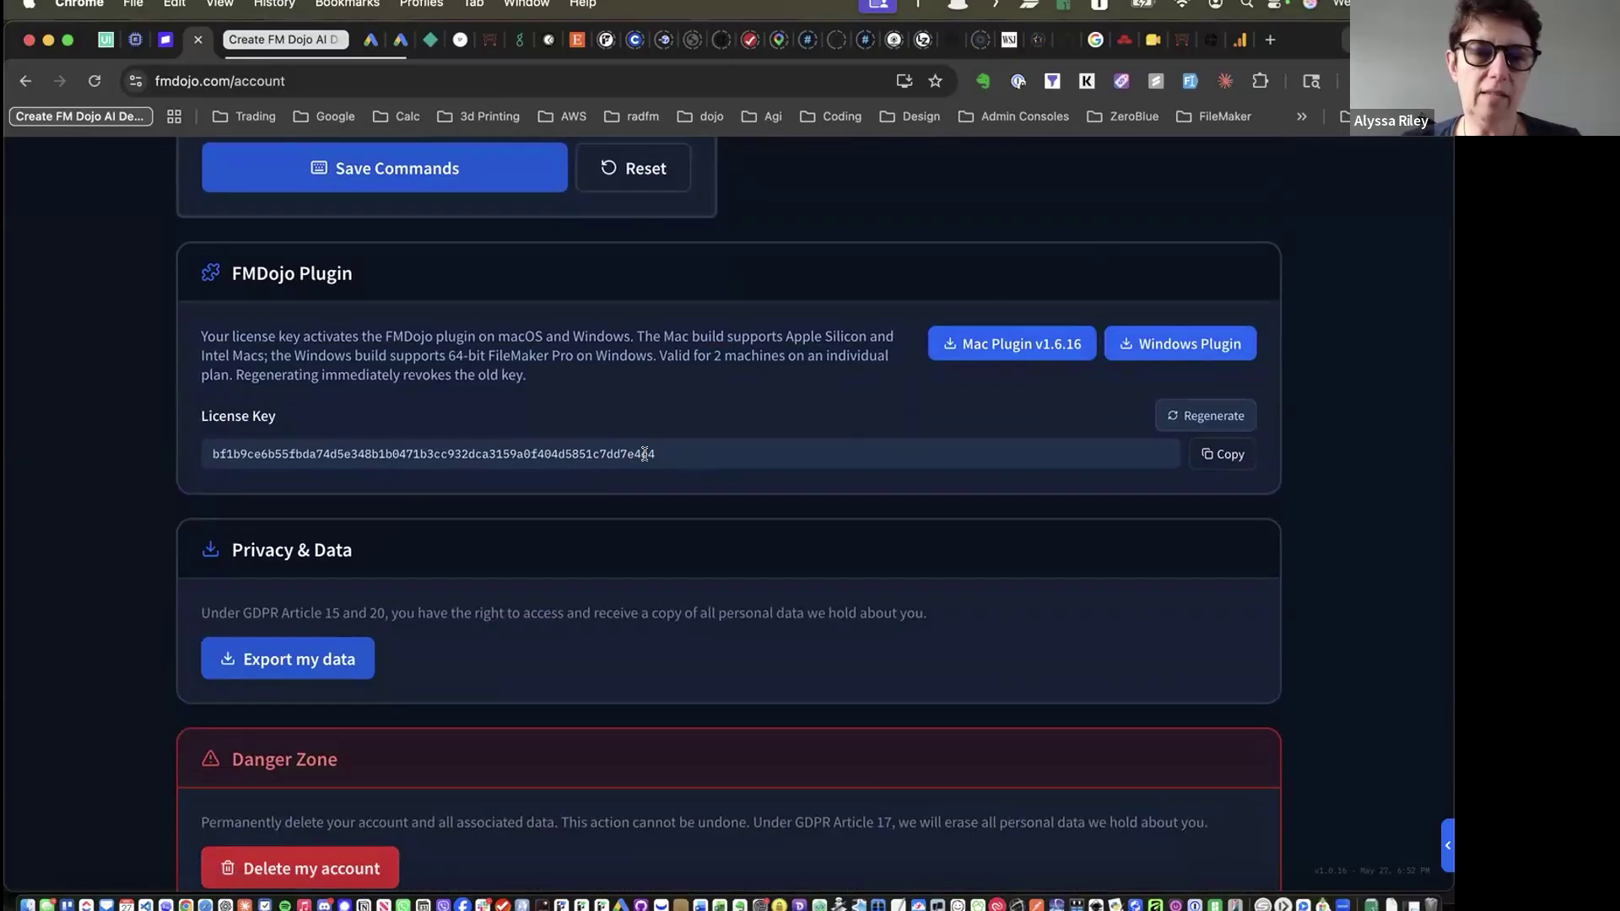
{"action": "scroll", "coordinate": [645, 454], "scroll_direction": "down", "scroll_amount": 5}
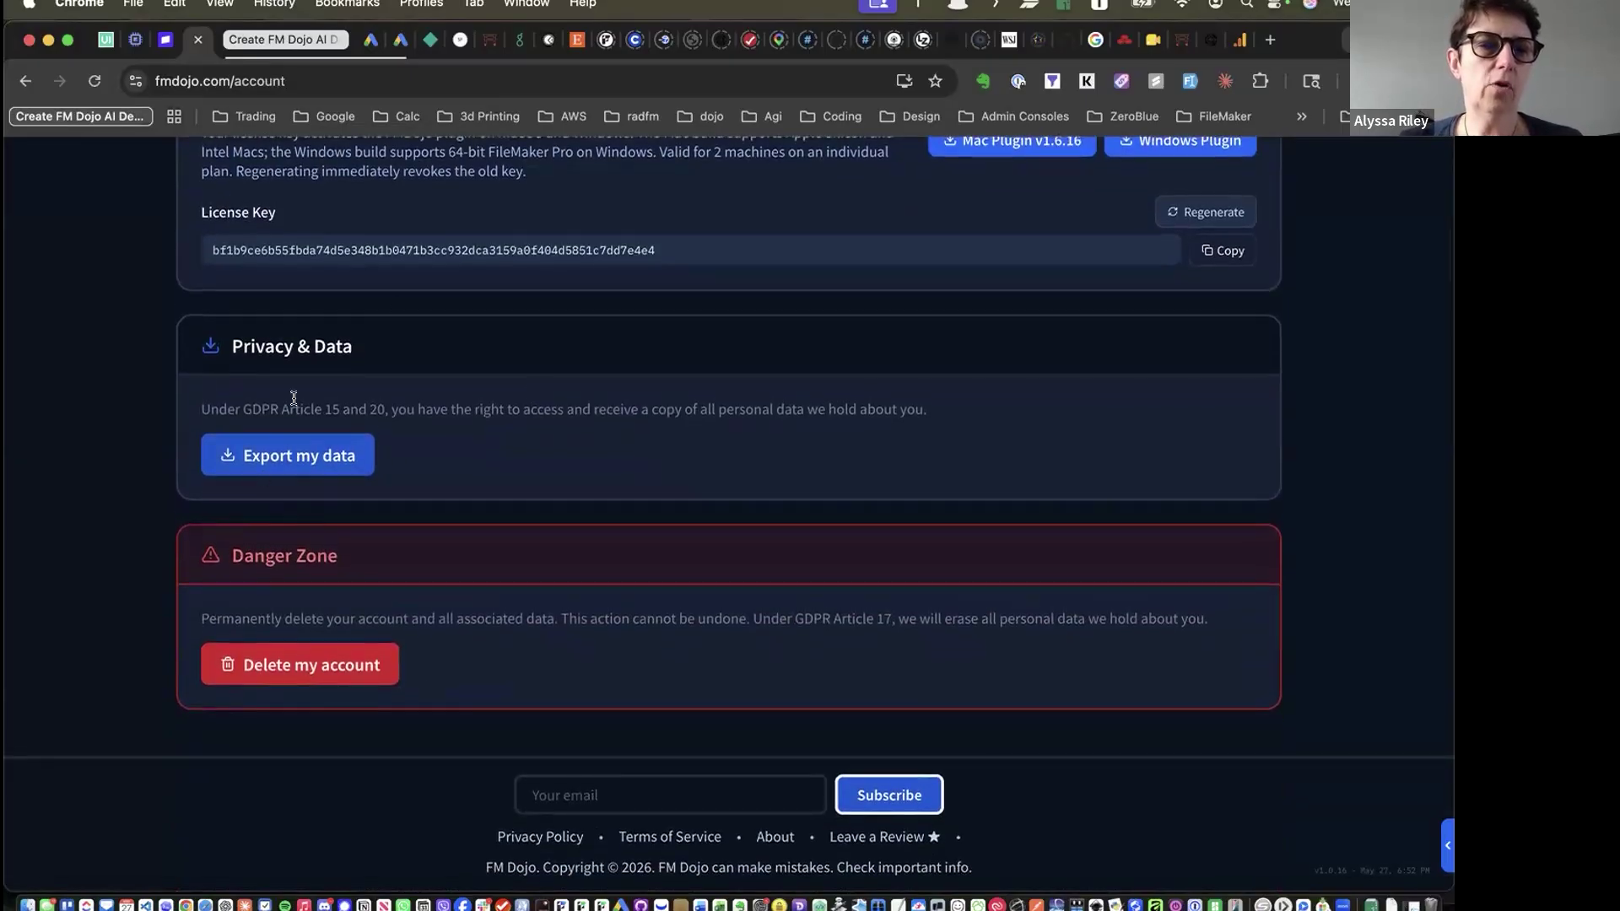
{"action": "double_click", "coordinate": [259, 410]}
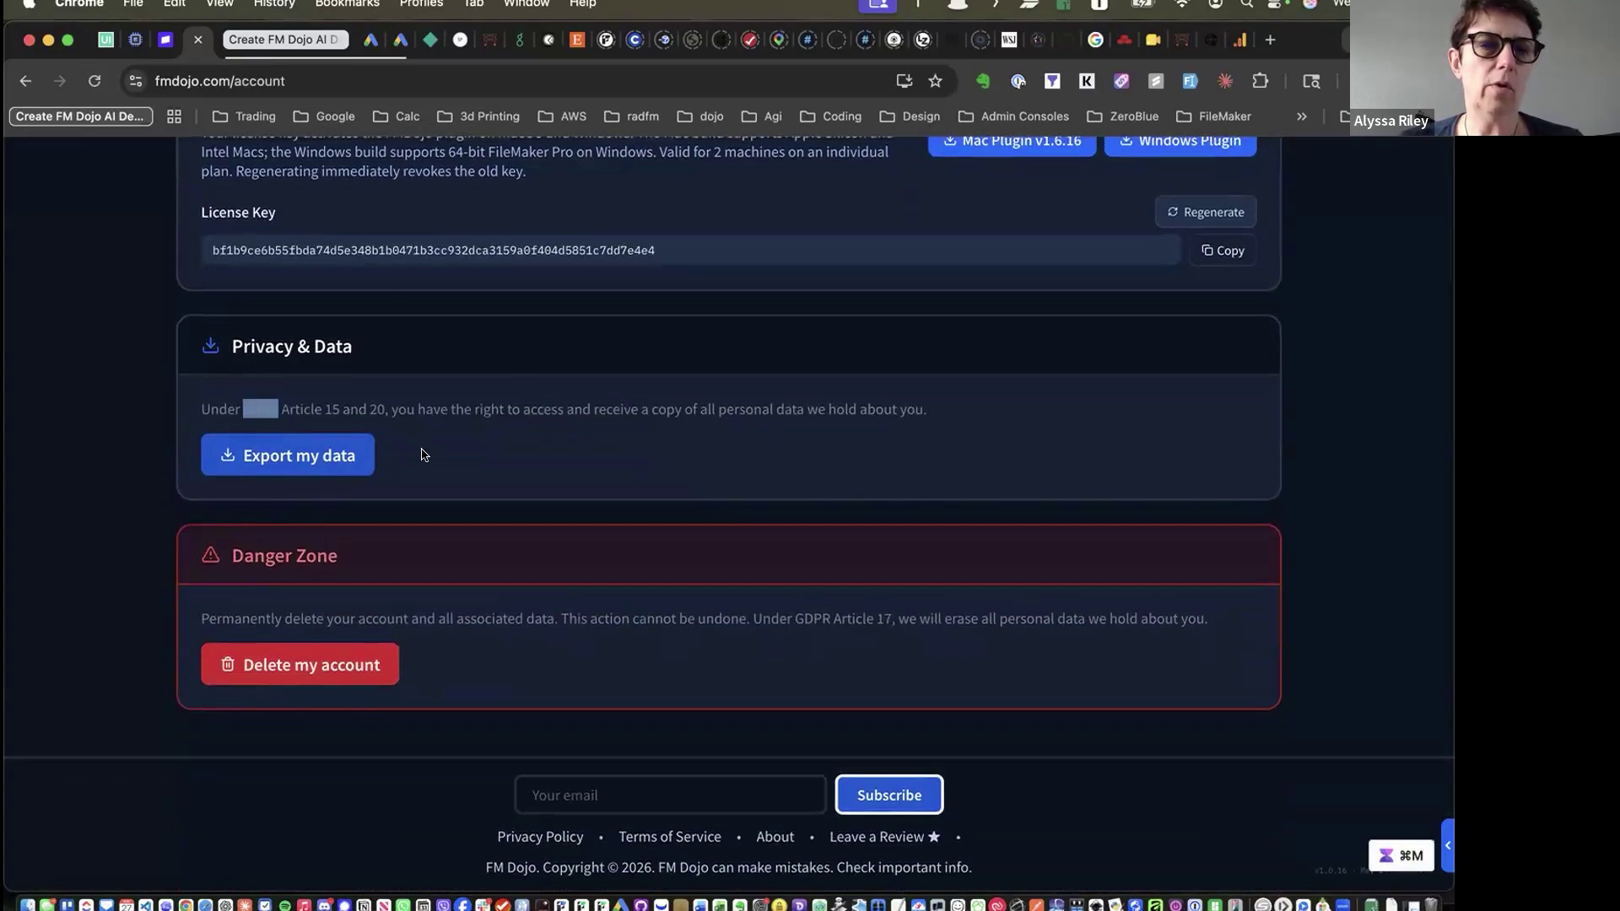
{"action": "double_click", "coordinate": [424, 454]}
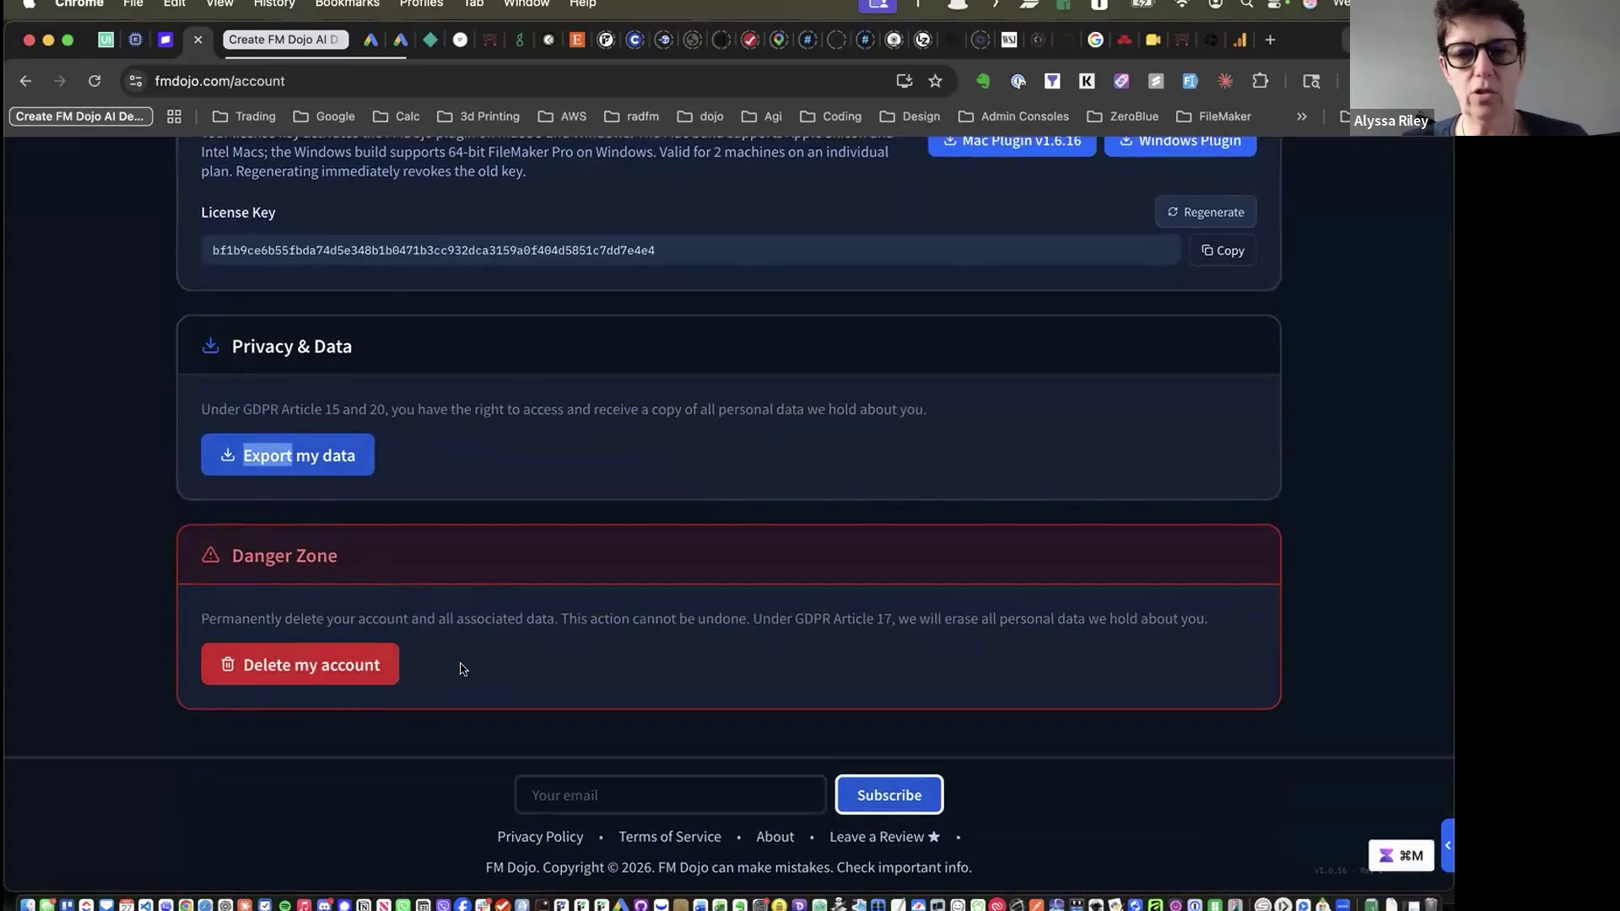
{"action": "scroll", "coordinate": [460, 667], "scroll_direction": "up", "scroll_amount": 10}
{"action": "scroll", "coordinate": [462, 668], "scroll_direction": "up", "scroll_amount": 3}
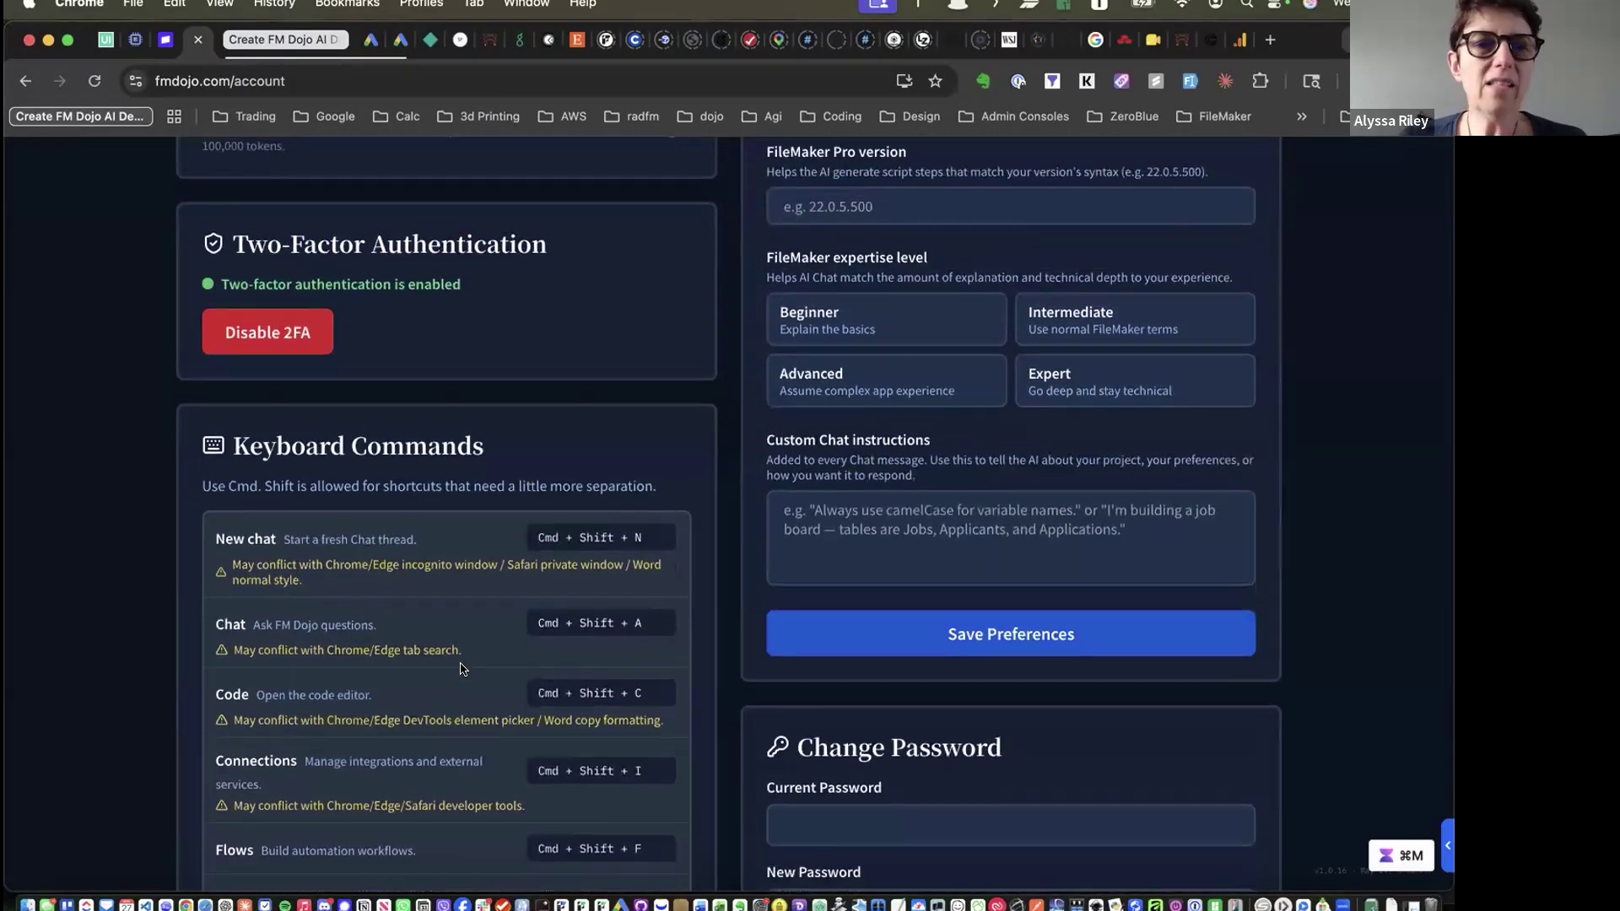
{"action": "scroll", "coordinate": [411, 367], "scroll_direction": "down", "scroll_amount": 5}
{"action": "scroll", "coordinate": [407, 367], "scroll_direction": "up", "scroll_amount": 4}
{"action": "scroll", "coordinate": [427, 534], "scroll_direction": "down", "scroll_amount": 4}
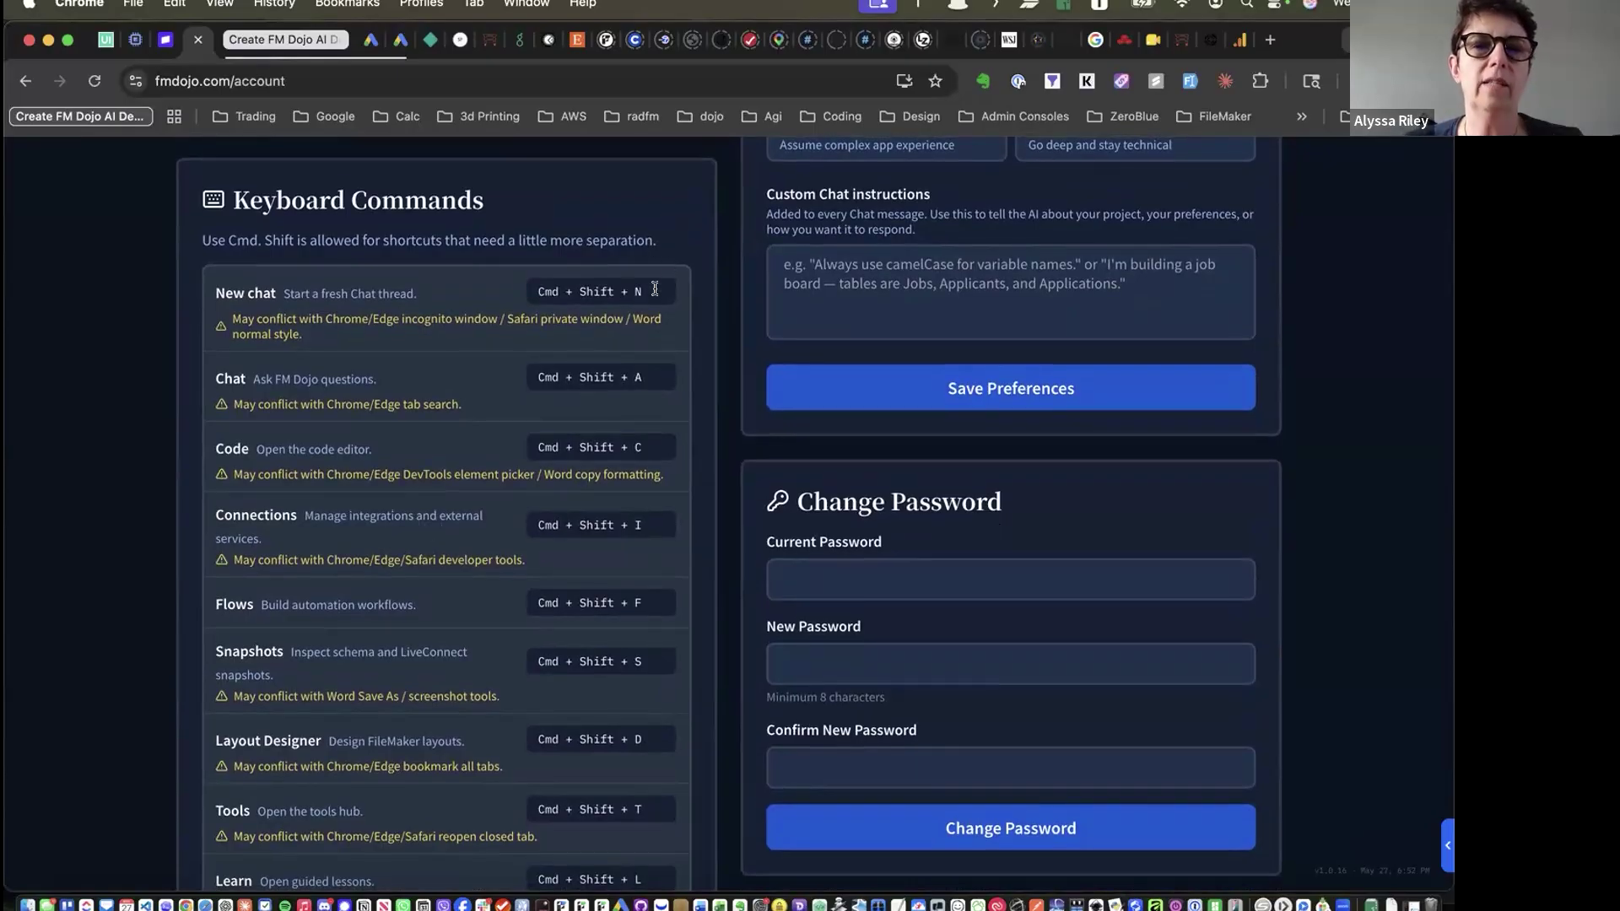
{"action": "left_click", "coordinate": [591, 289]}
{"action": "key", "text": "super+shift+n"}
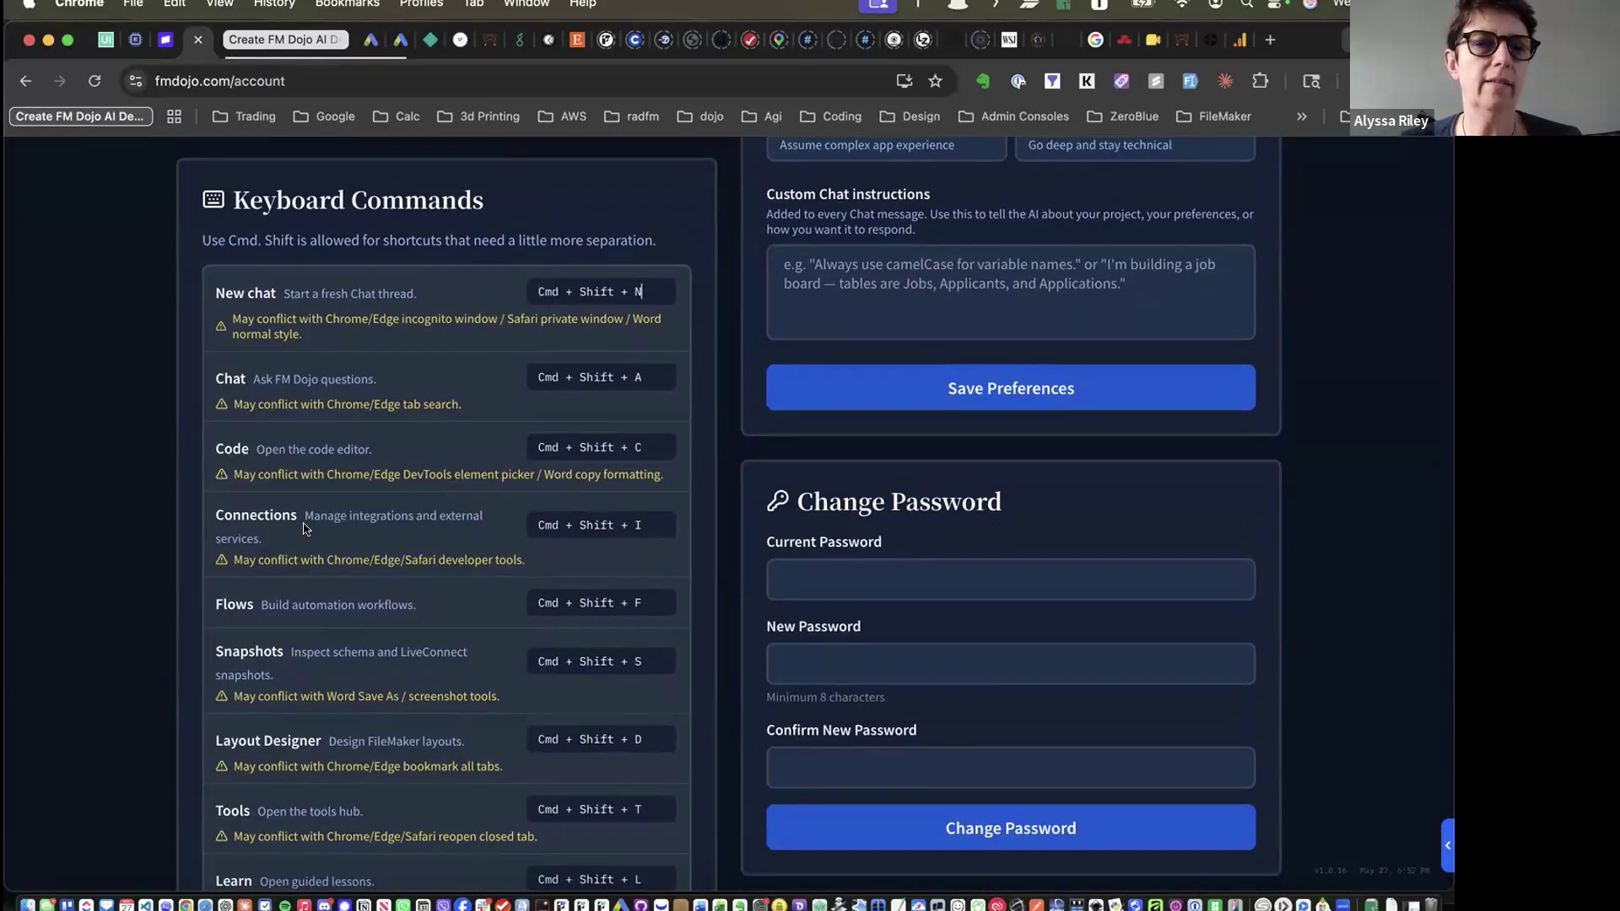
{"action": "scroll", "coordinate": [368, 545], "scroll_direction": "down", "scroll_amount": 6}
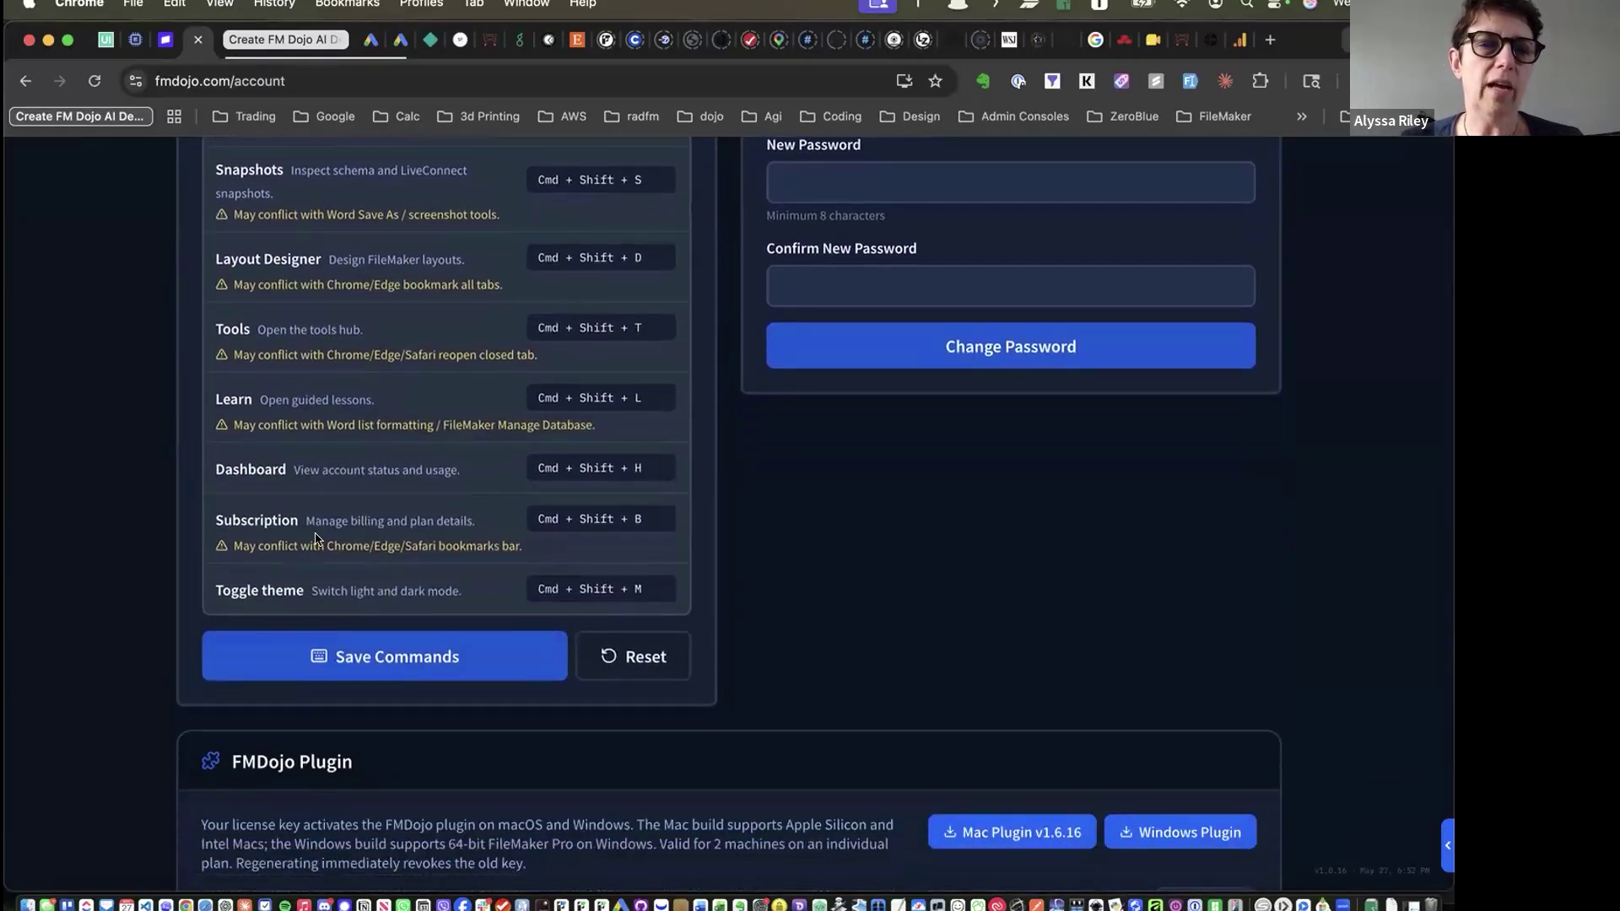
{"action": "scroll", "coordinate": [375, 398], "scroll_direction": "up", "scroll_amount": 4}
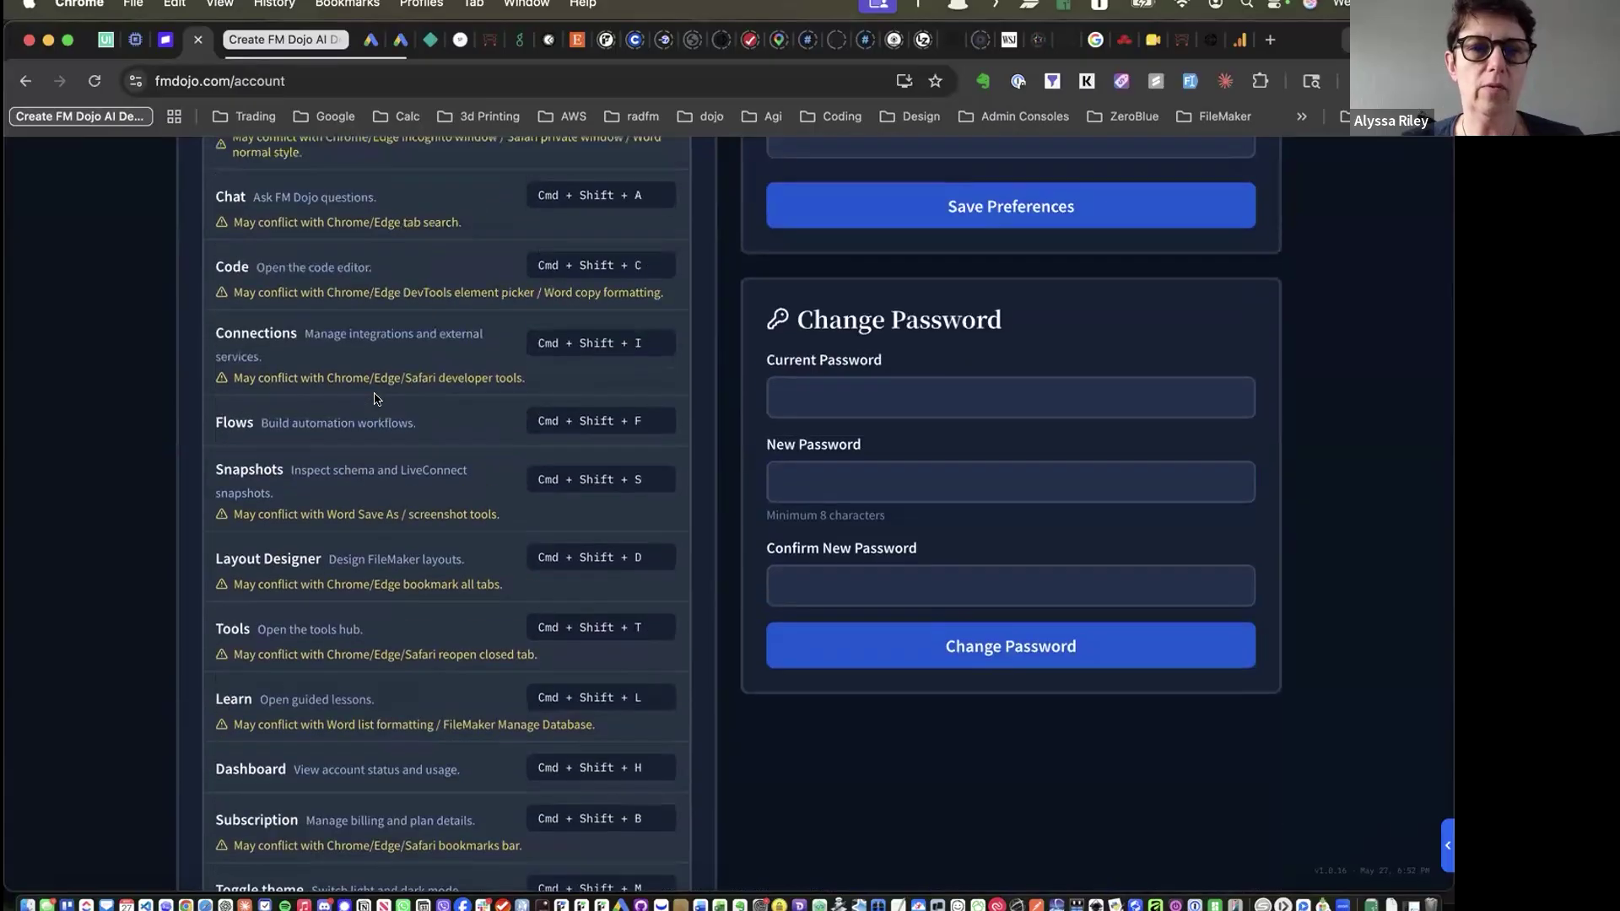
{"action": "double_click", "coordinate": [550, 353]}
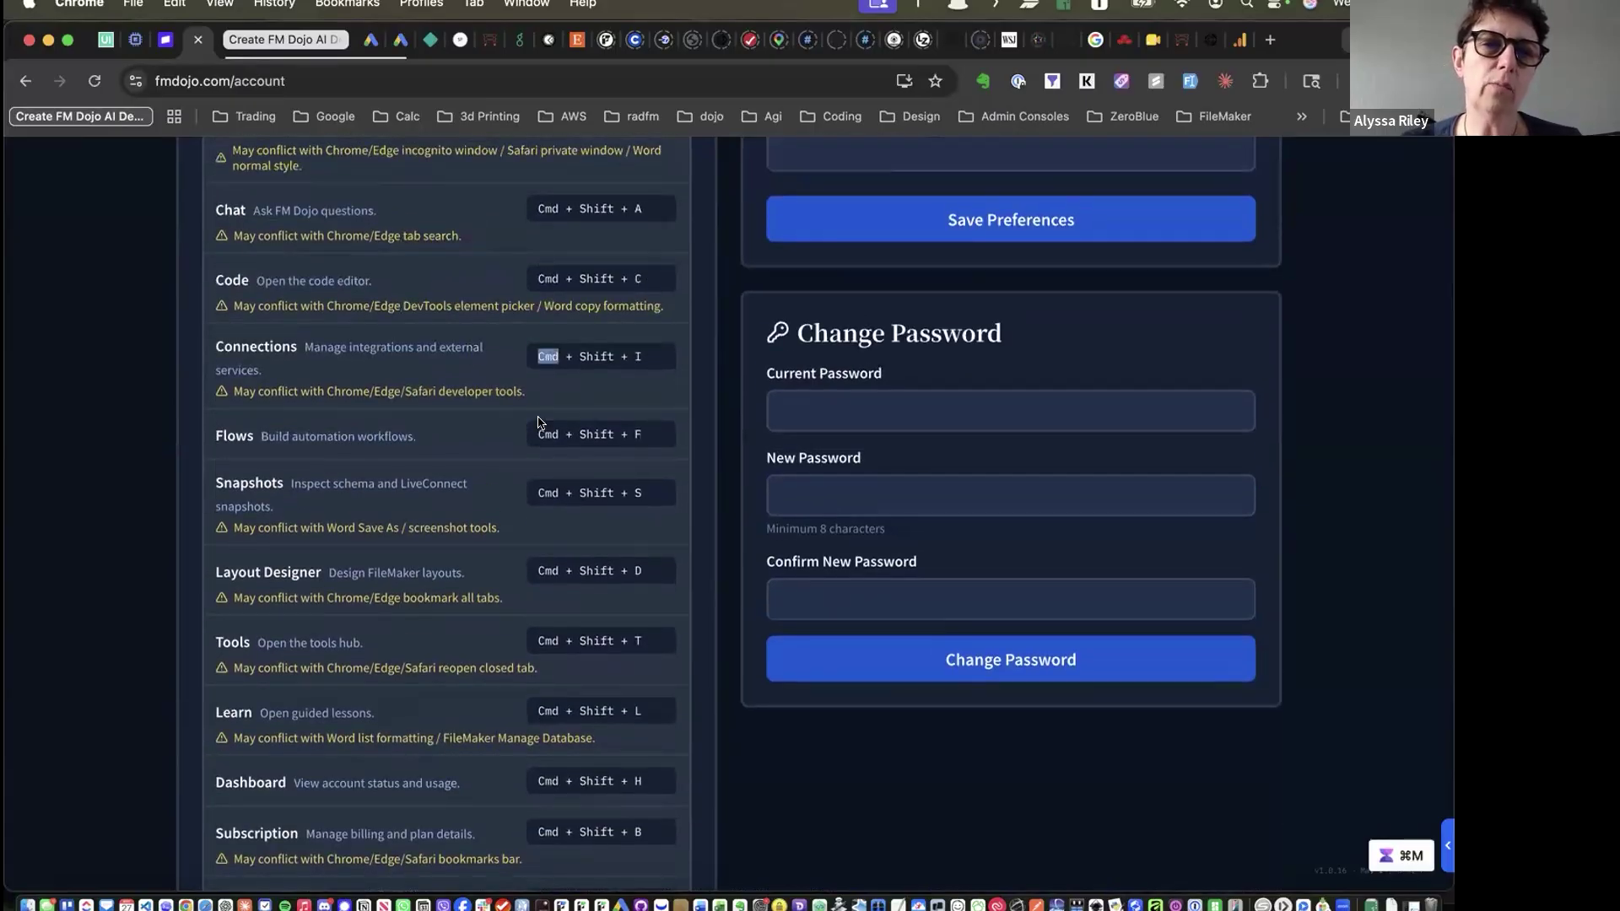
{"action": "scroll", "coordinate": [555, 378], "scroll_direction": "up", "scroll_amount": 3}
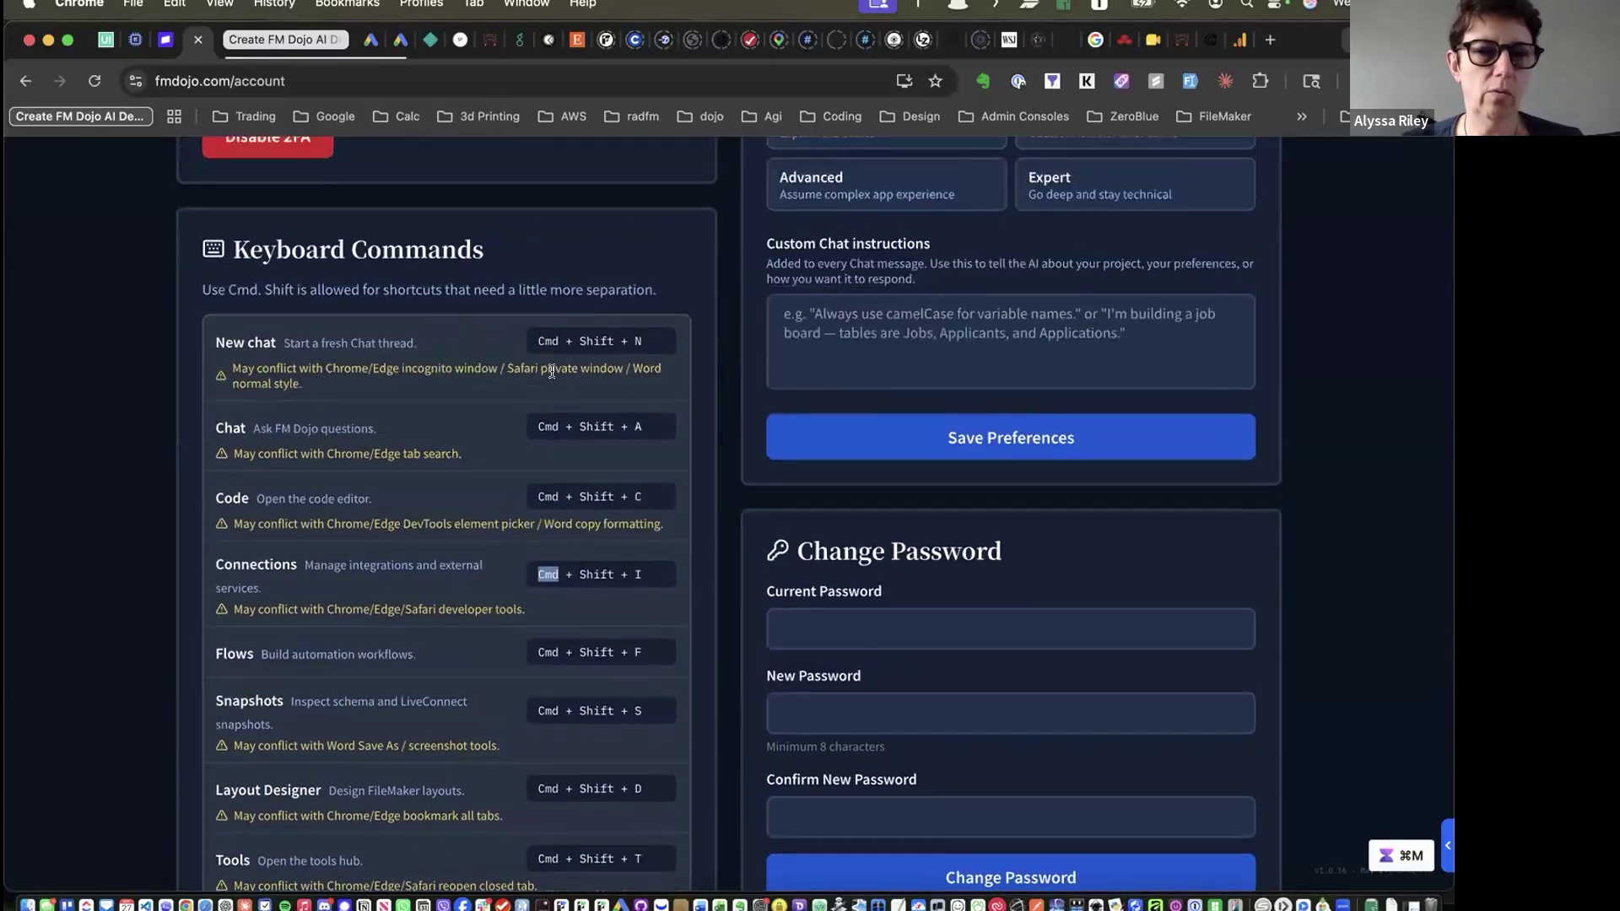
{"action": "left_click", "coordinate": [652, 336]}
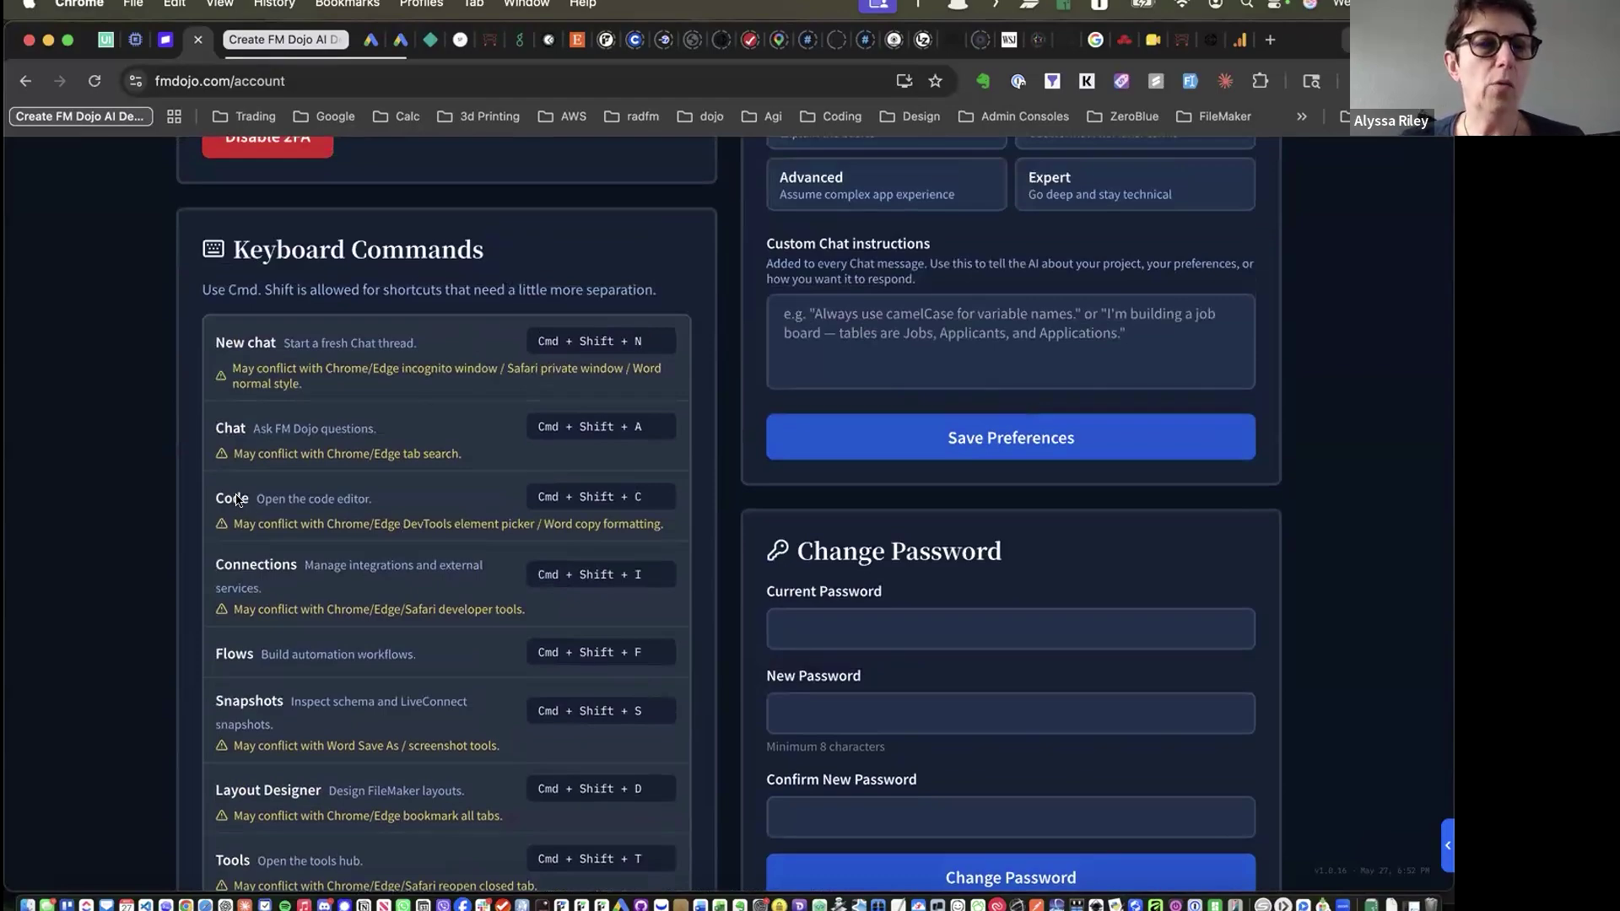
{"action": "scroll", "coordinate": [237, 499], "scroll_direction": "up", "scroll_amount": 10}
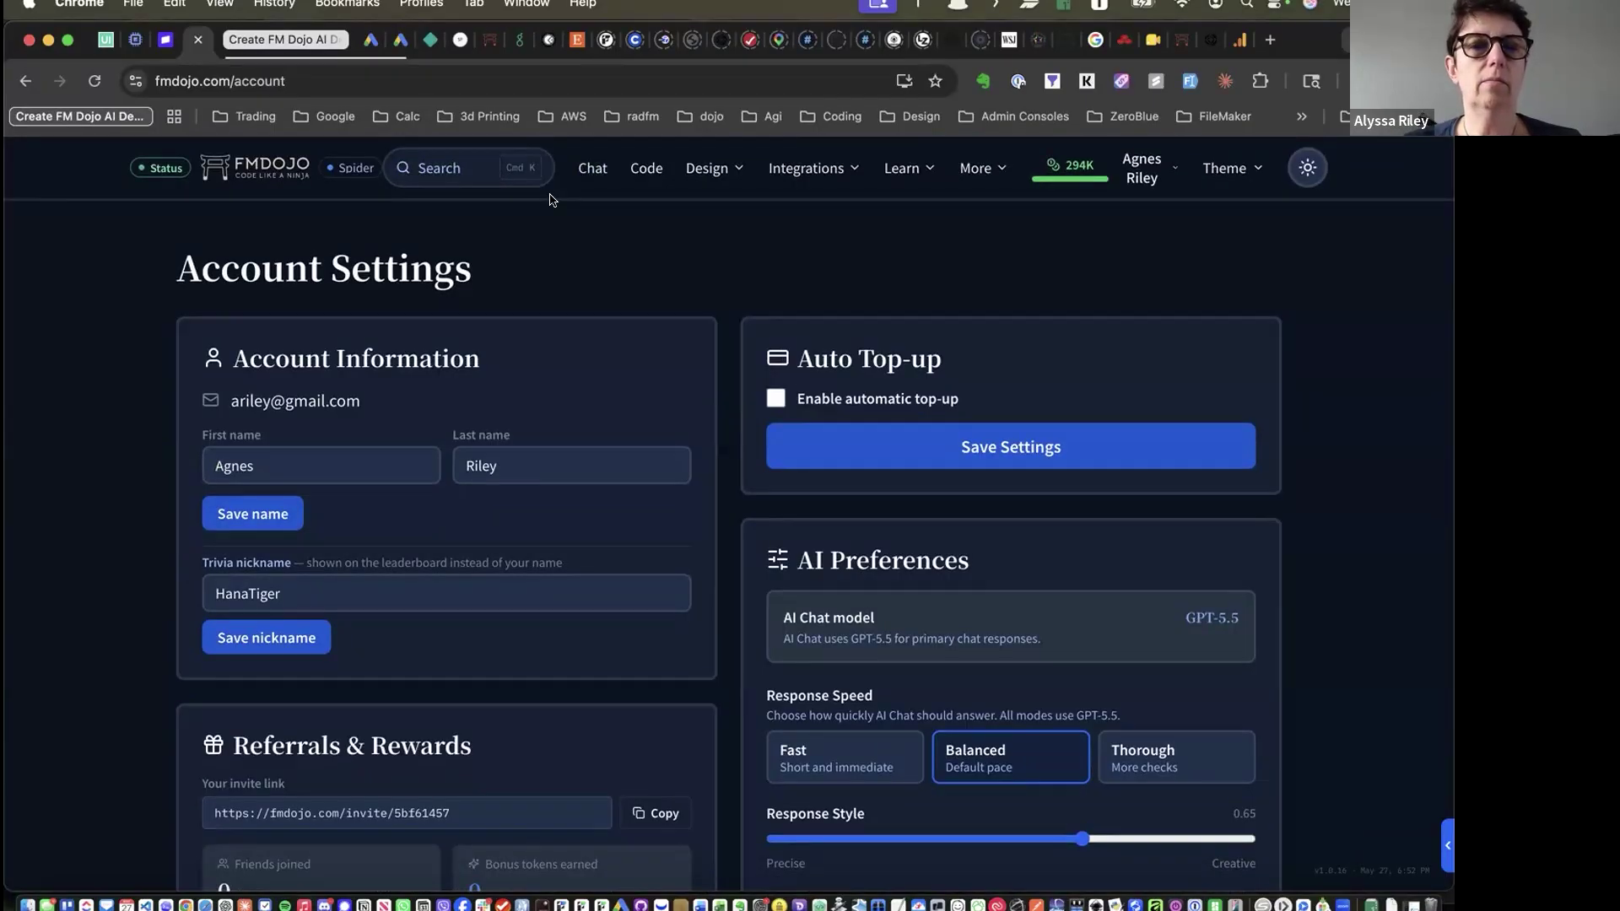
Open and dismiss the Cmd+K search, then go to Integrations > FM Deploy
{"action": "key", "text": "super+k"}
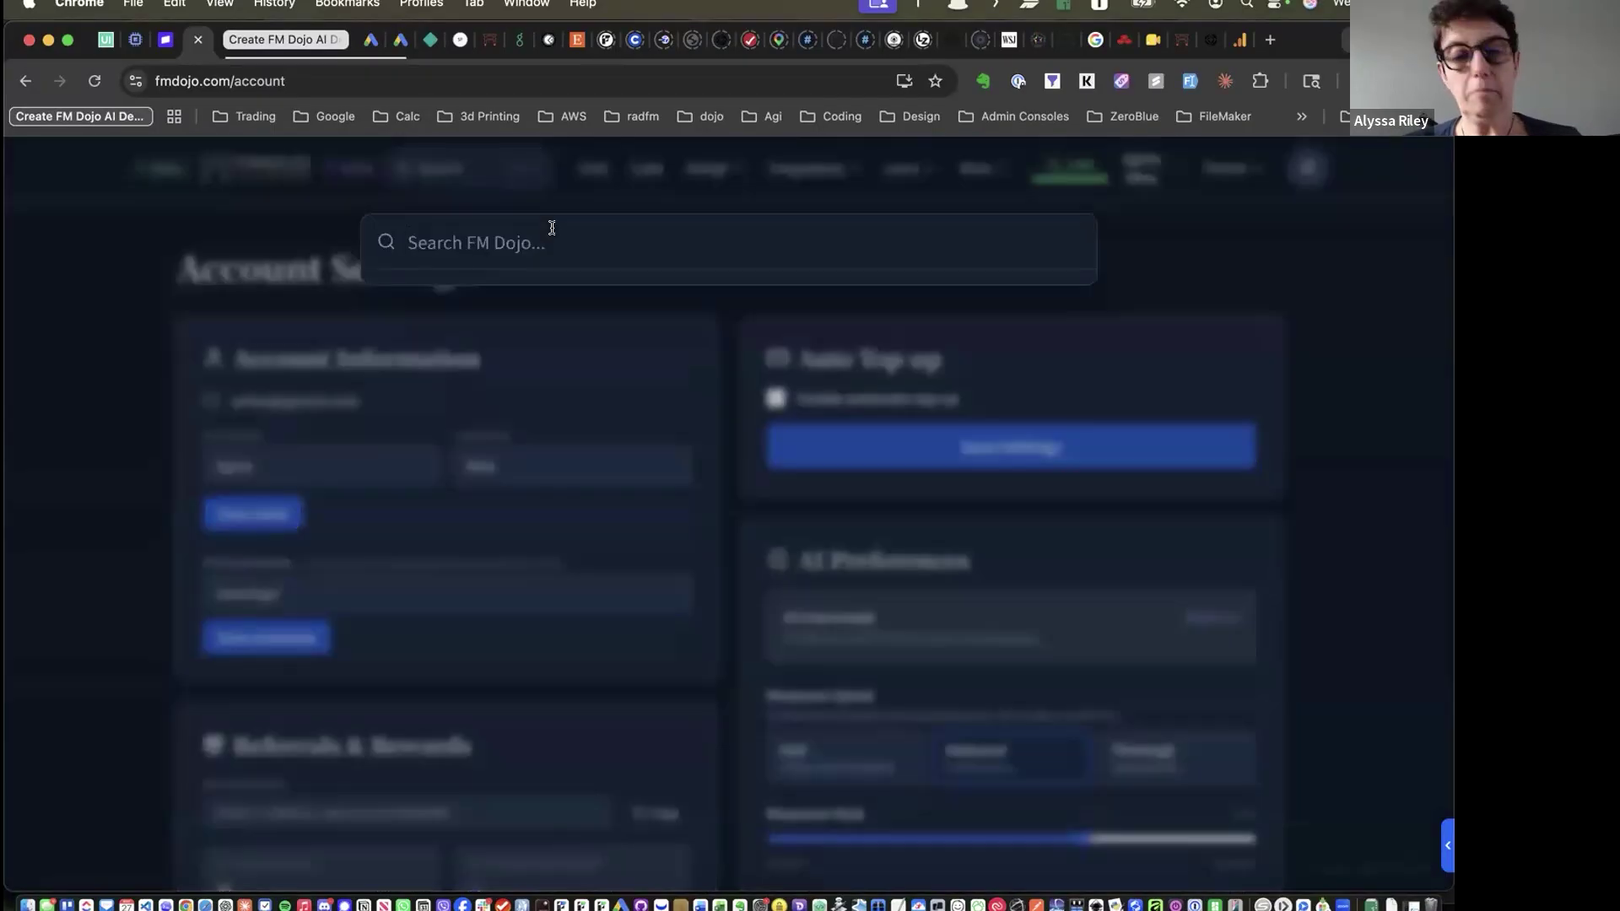
{"action": "left_click", "coordinate": [1129, 238]}
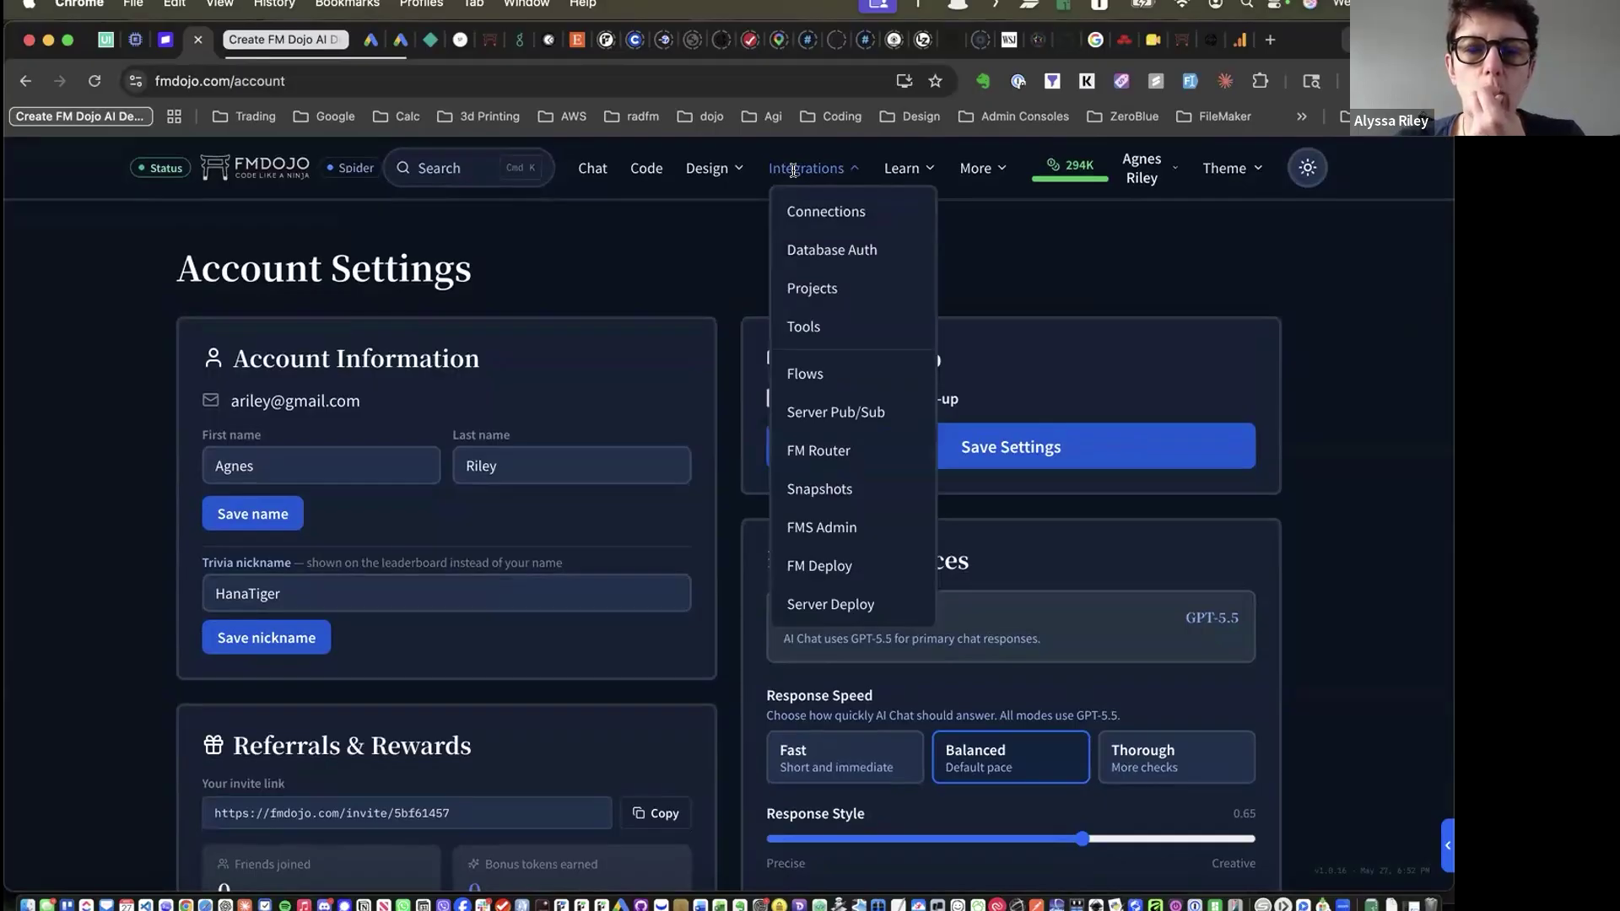
{"action": "left_click", "coordinate": [825, 565]}
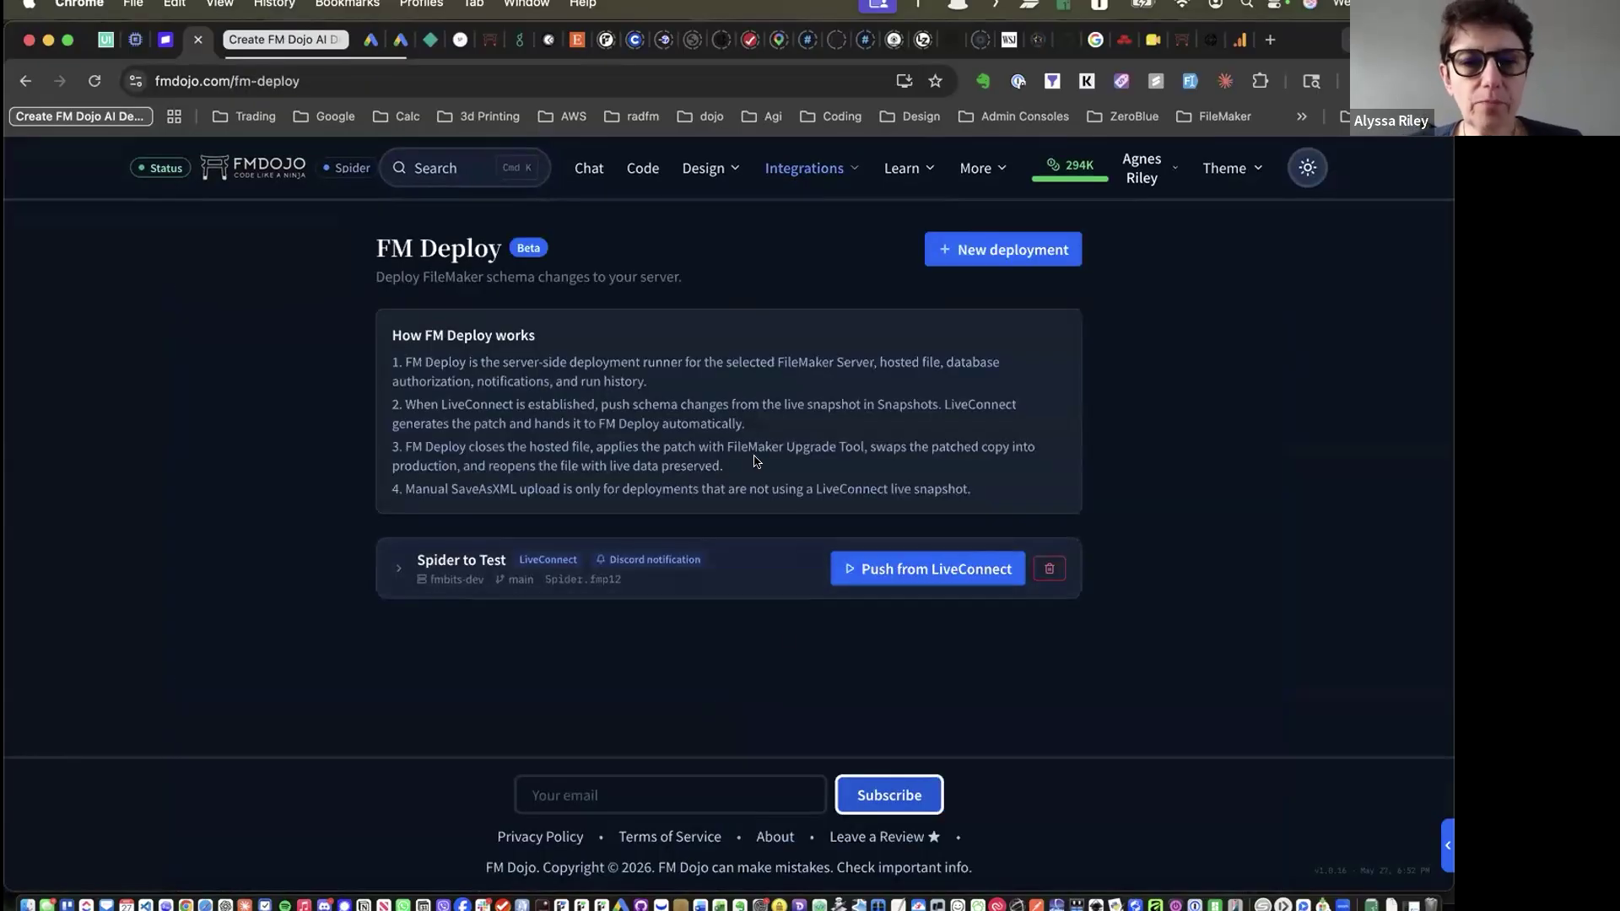
Start a new deployment and check the FM Server and Database file lists, keeping east03
{"action": "left_click", "coordinate": [958, 254]}
{"action": "scroll", "coordinate": [531, 405], "scroll_direction": "down", "scroll_amount": 3}
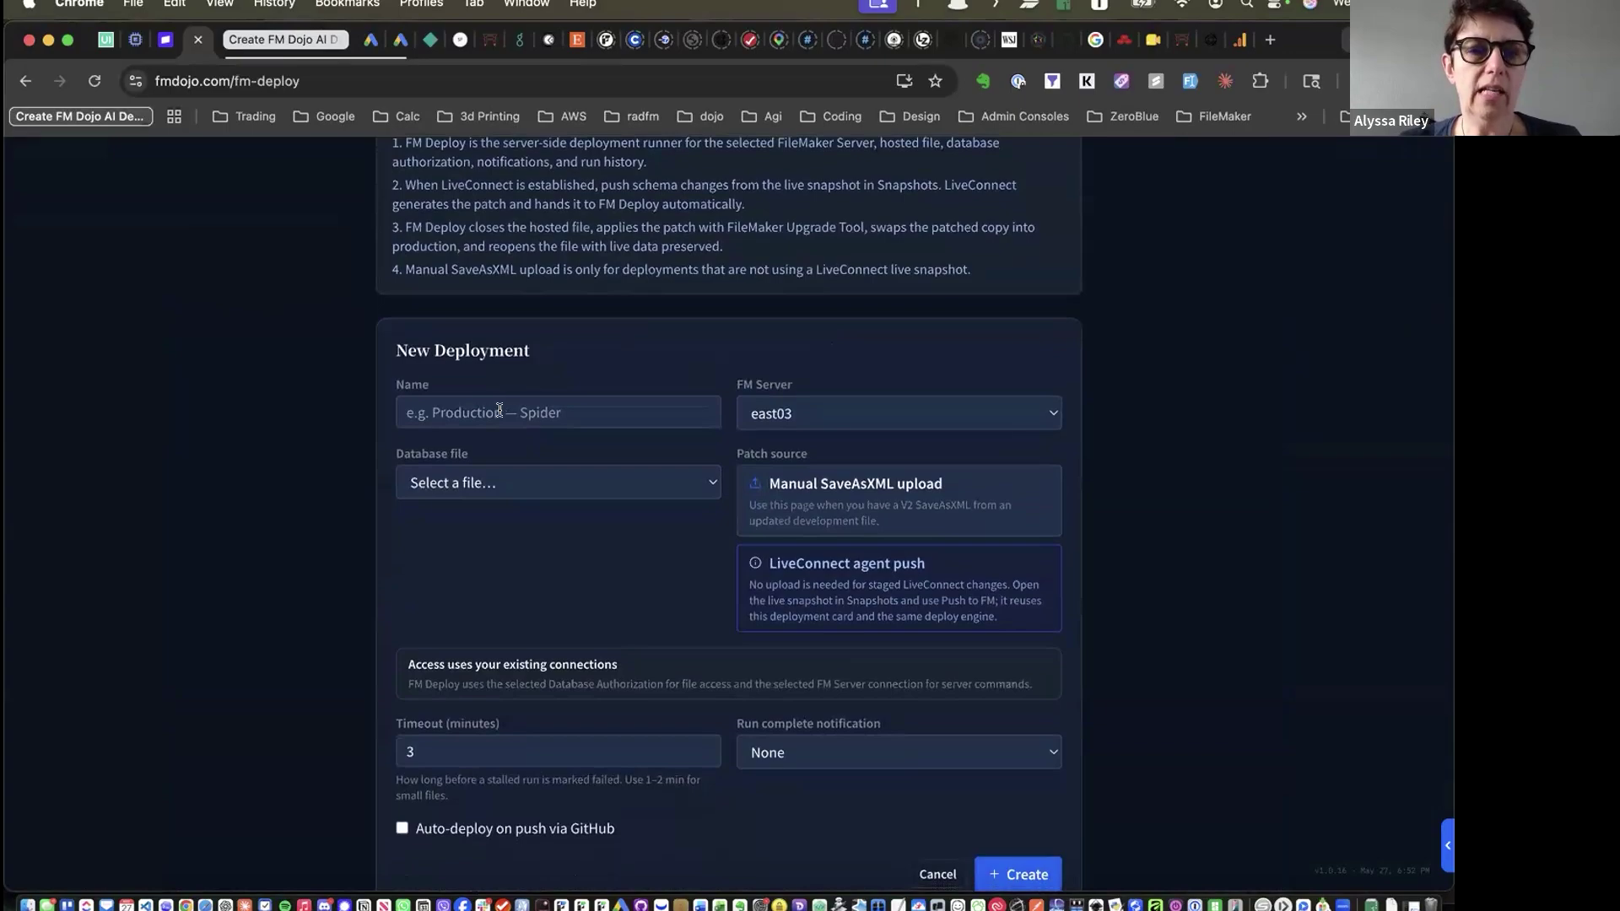
{"action": "left_click", "coordinate": [806, 406]}
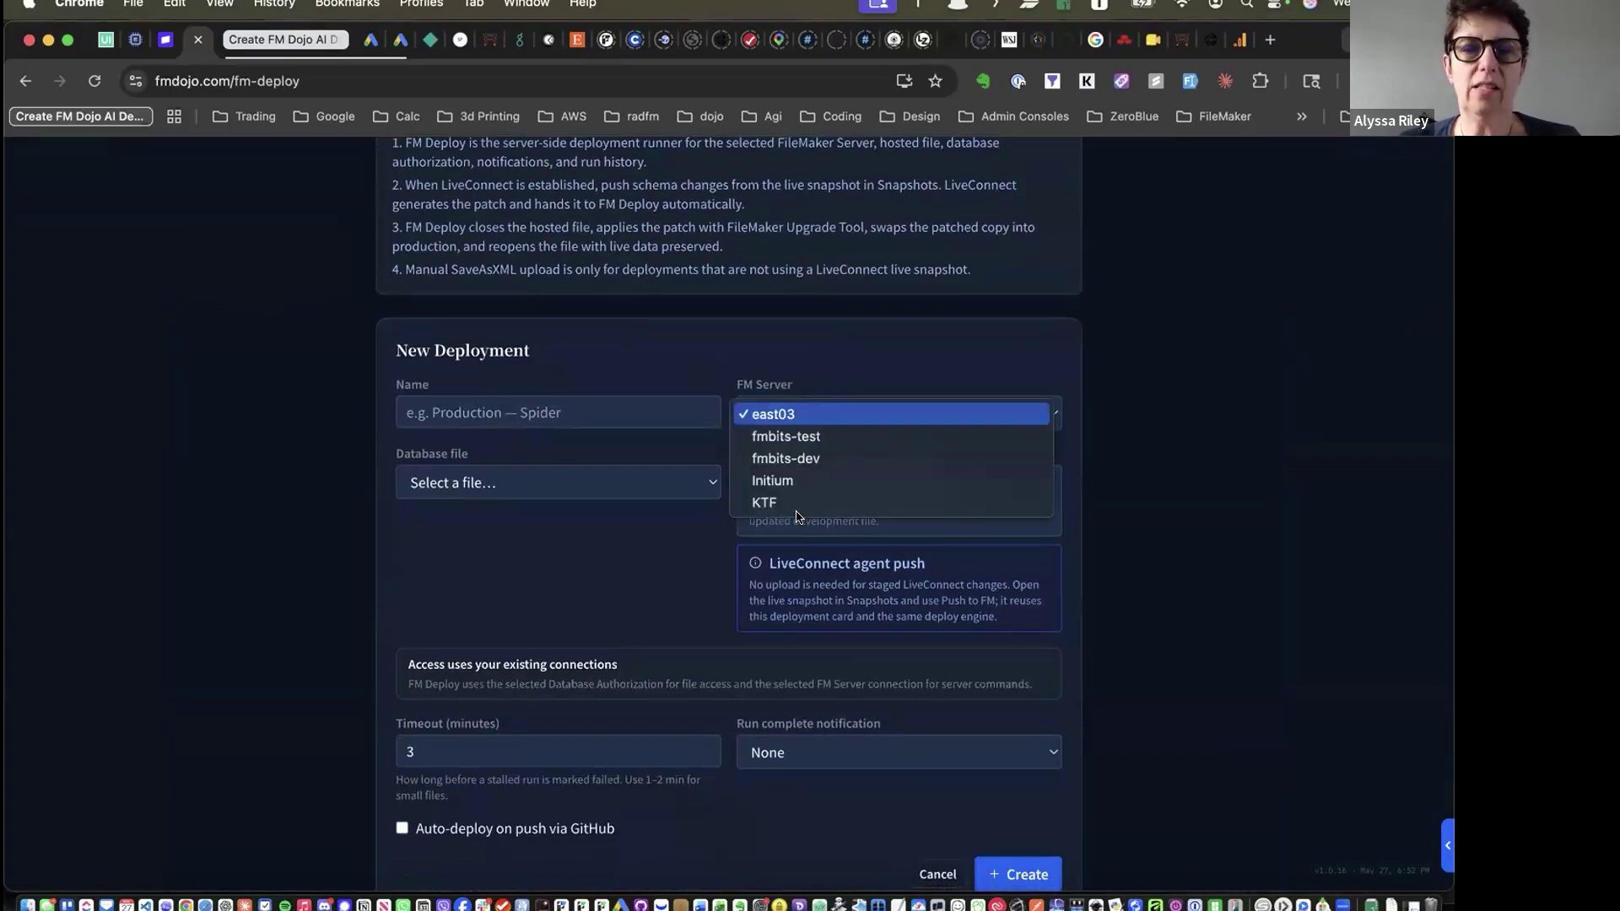
{"action": "left_click", "coordinate": [632, 377]}
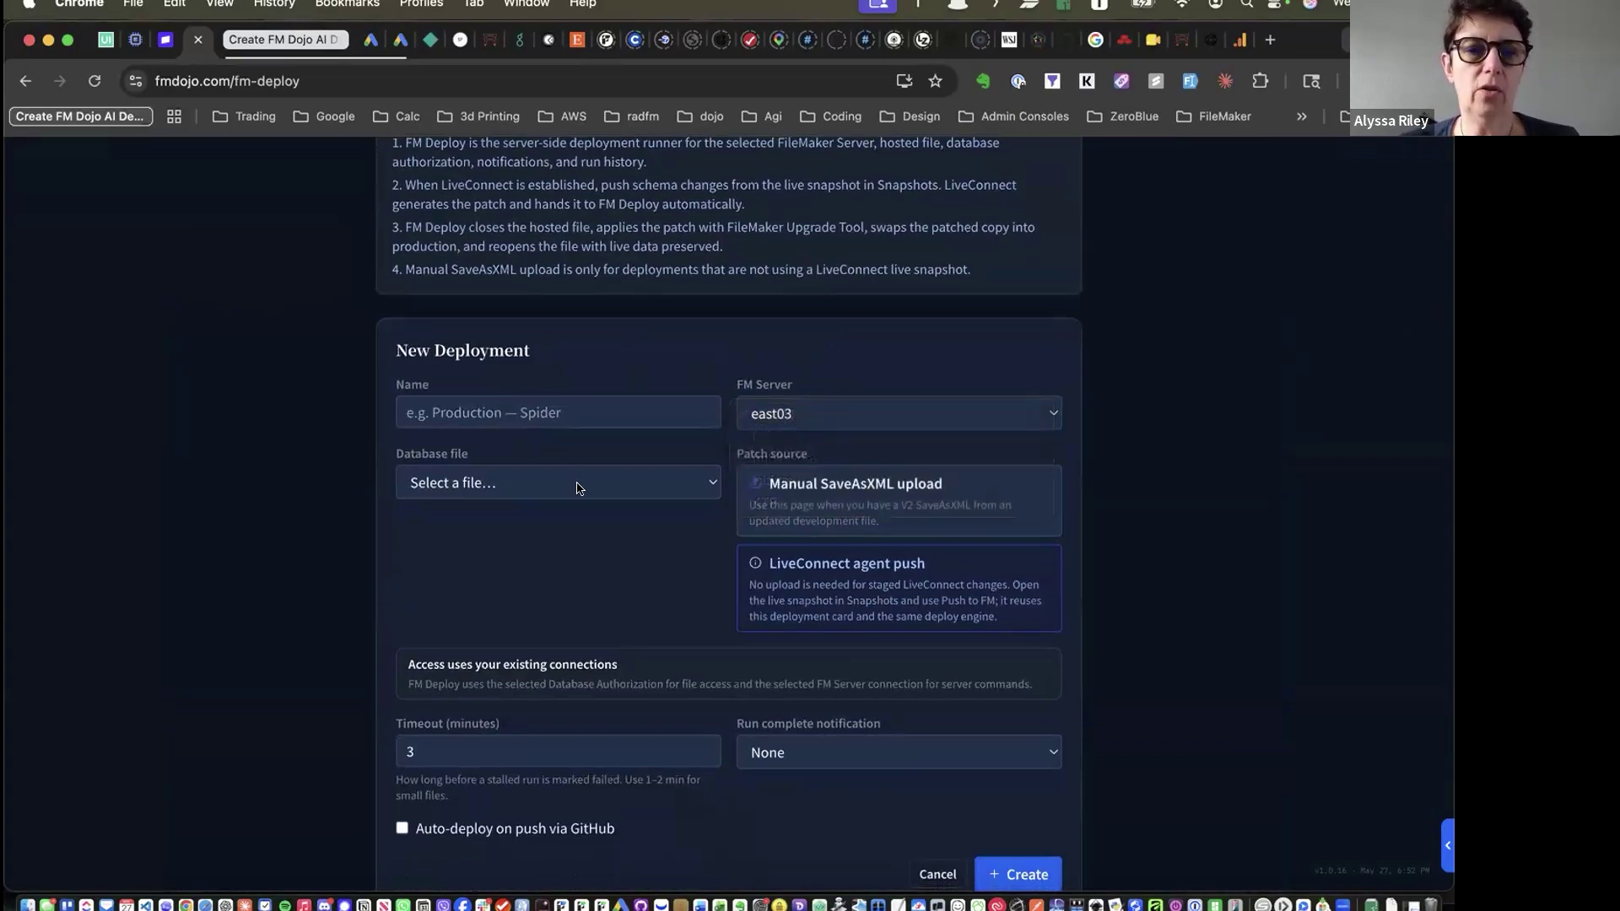
{"action": "left_click", "coordinate": [688, 478]}
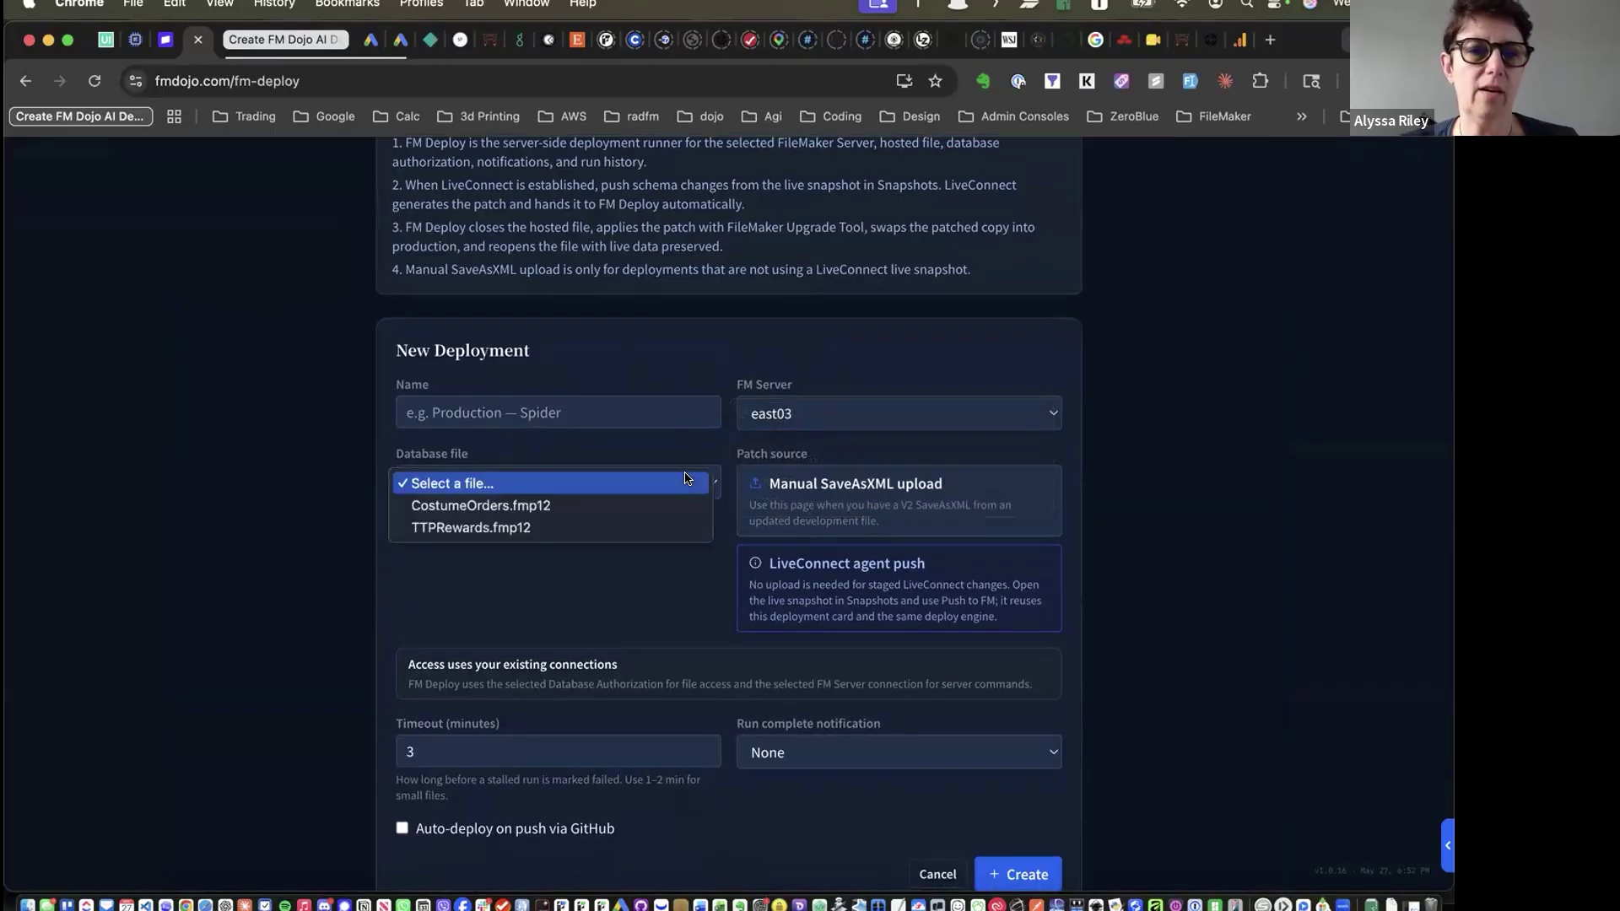
{"action": "left_click", "coordinate": [624, 576]}
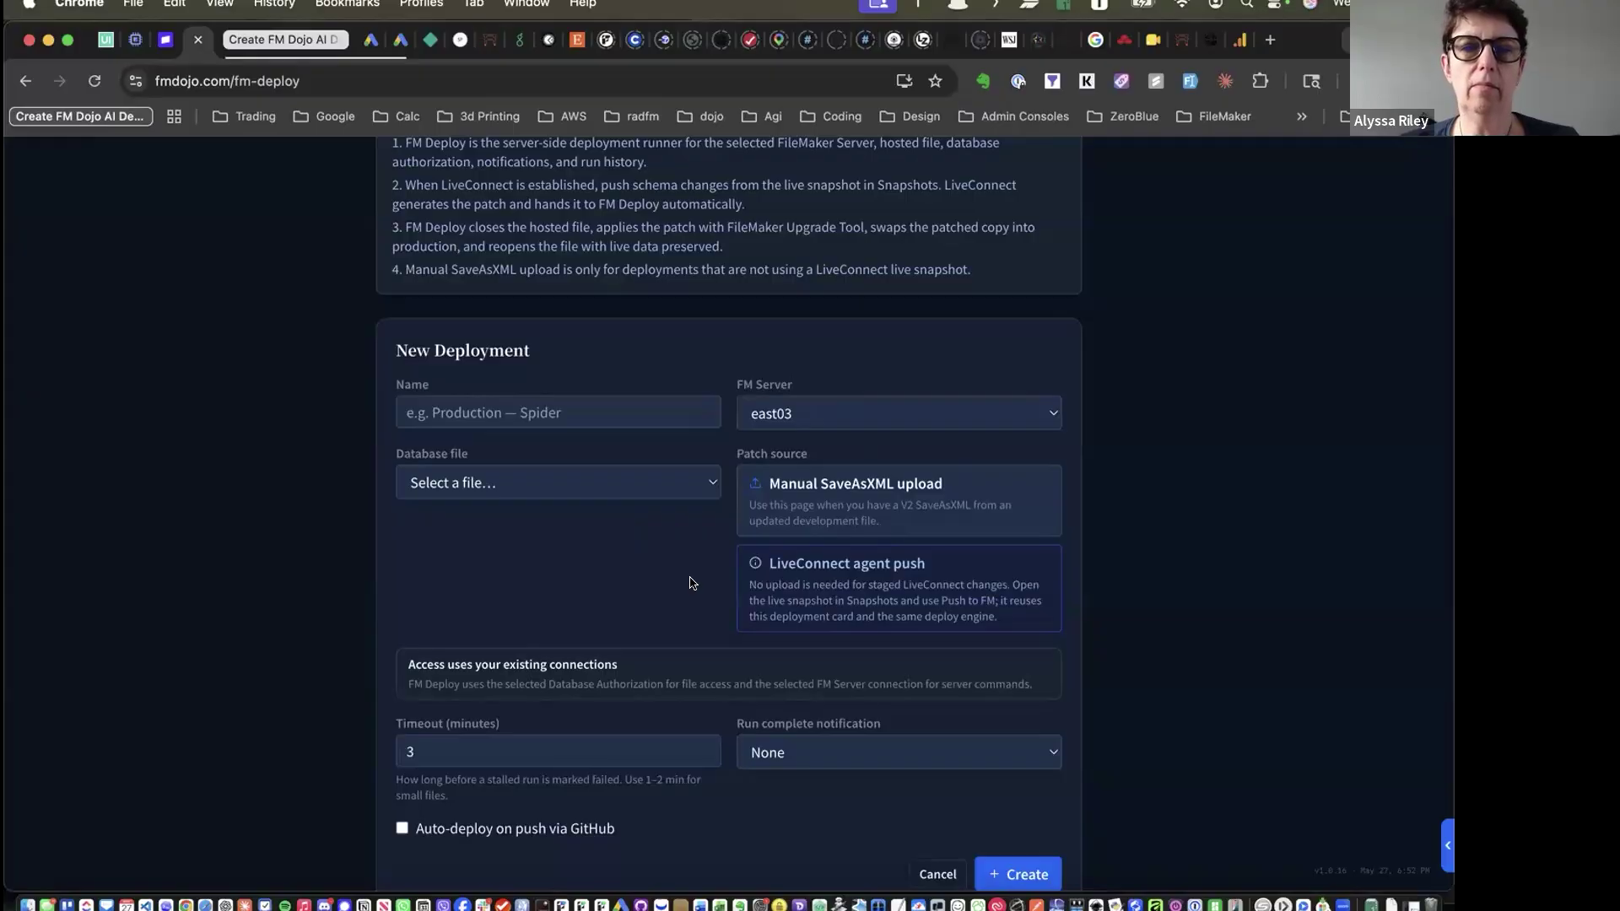
Review the run-complete notification options, leaving it set to None
{"action": "scroll", "coordinate": [691, 581], "scroll_direction": "down", "scroll_amount": 2}
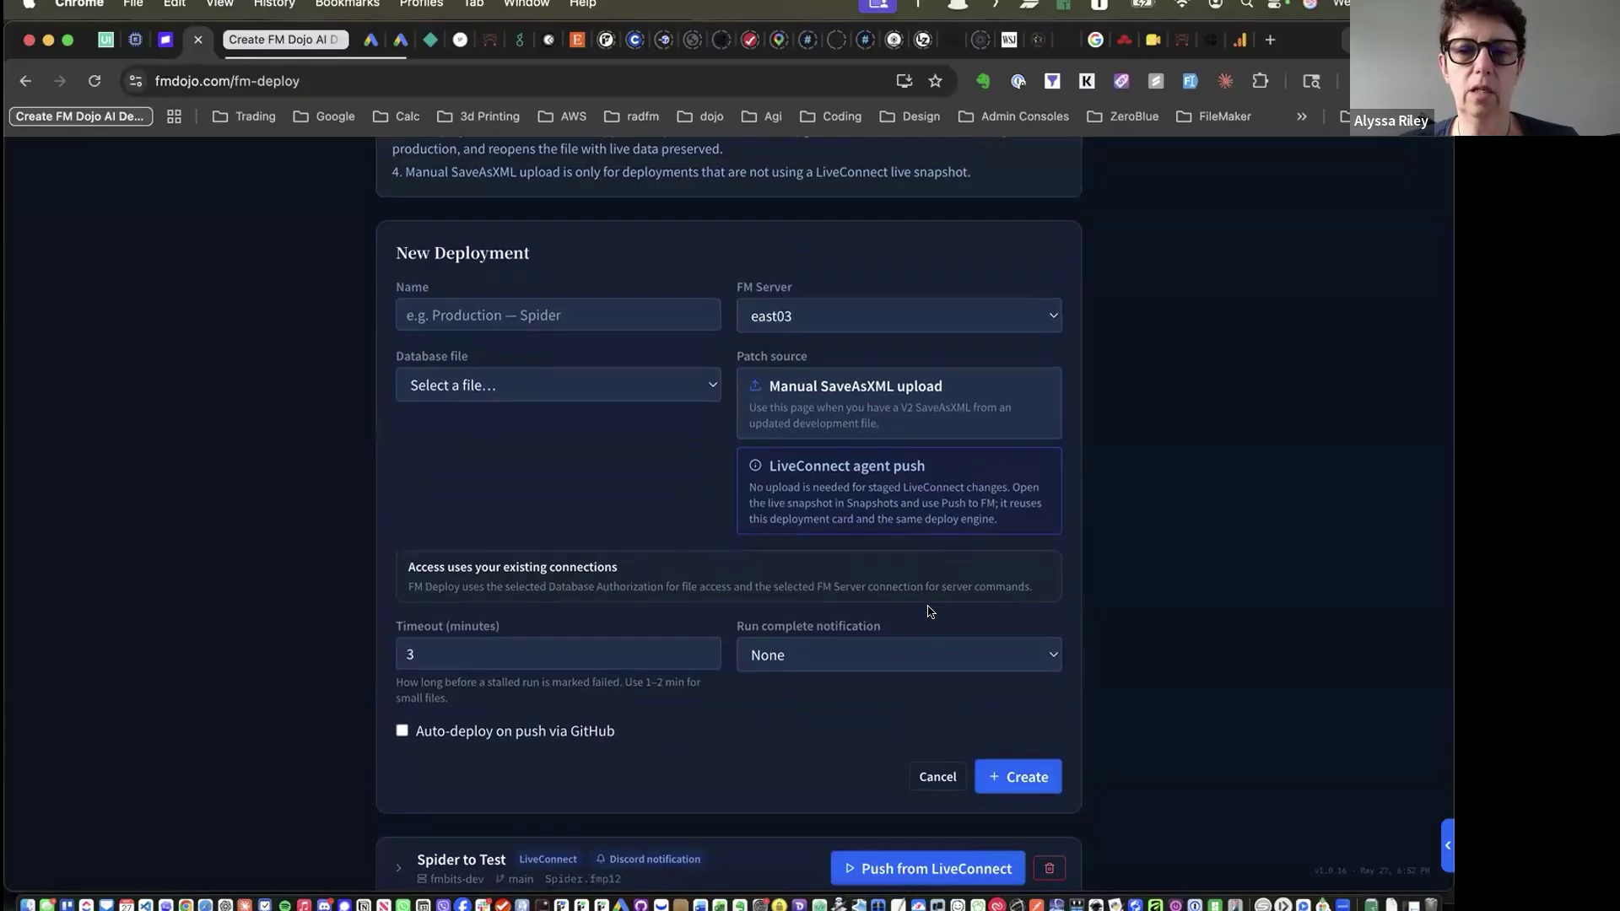
{"action": "left_click", "coordinate": [930, 656]}
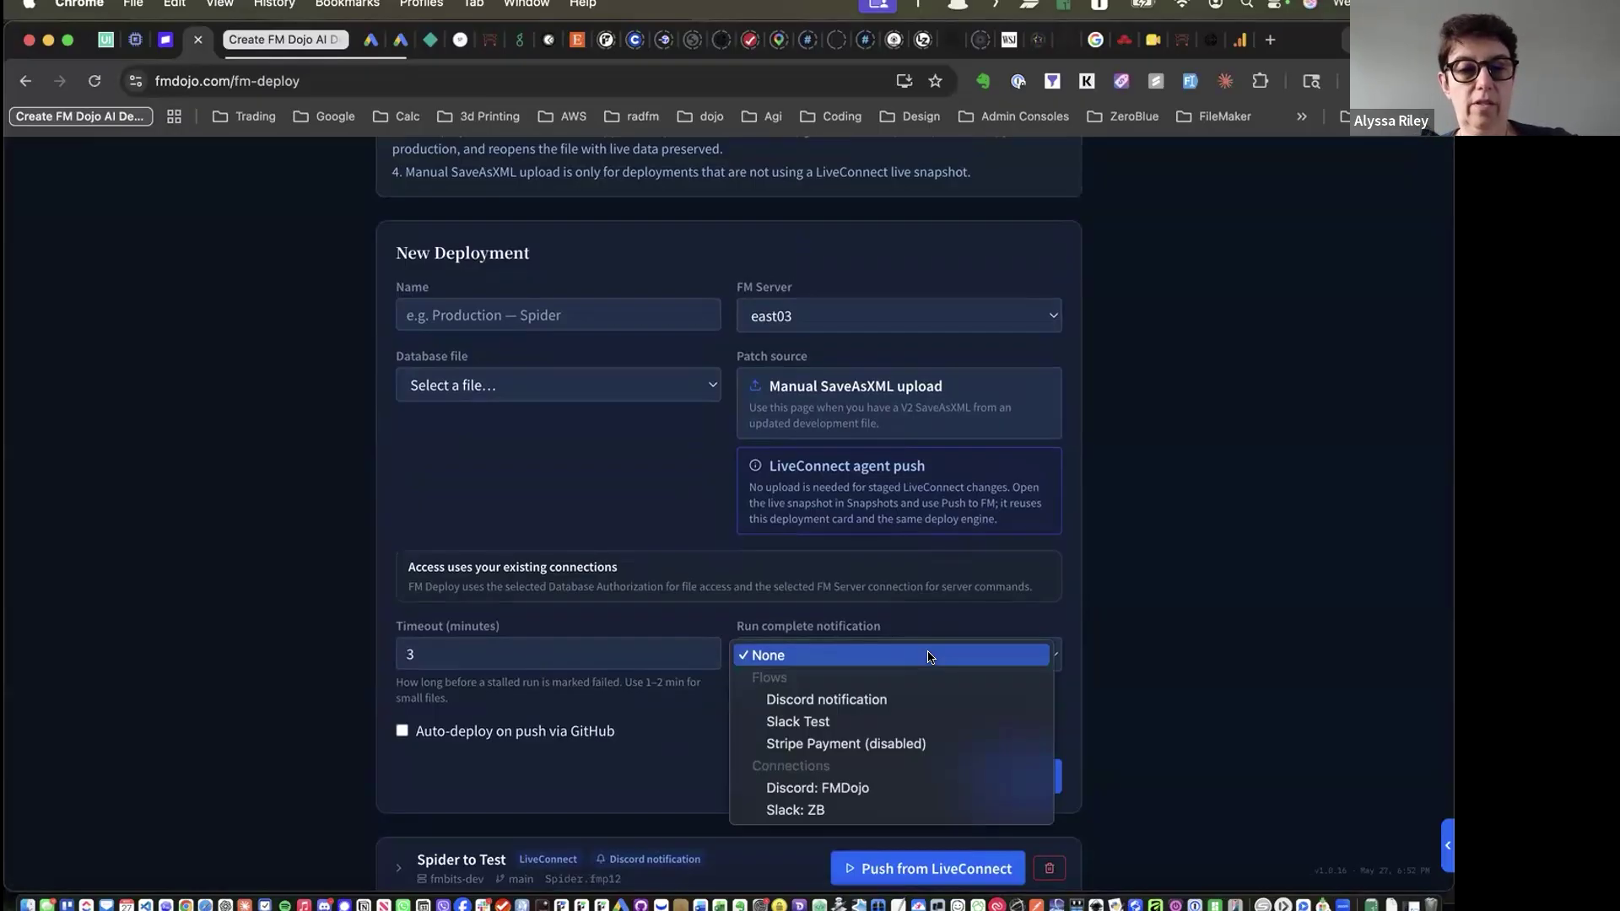
{"action": "left_click", "coordinate": [617, 780]}
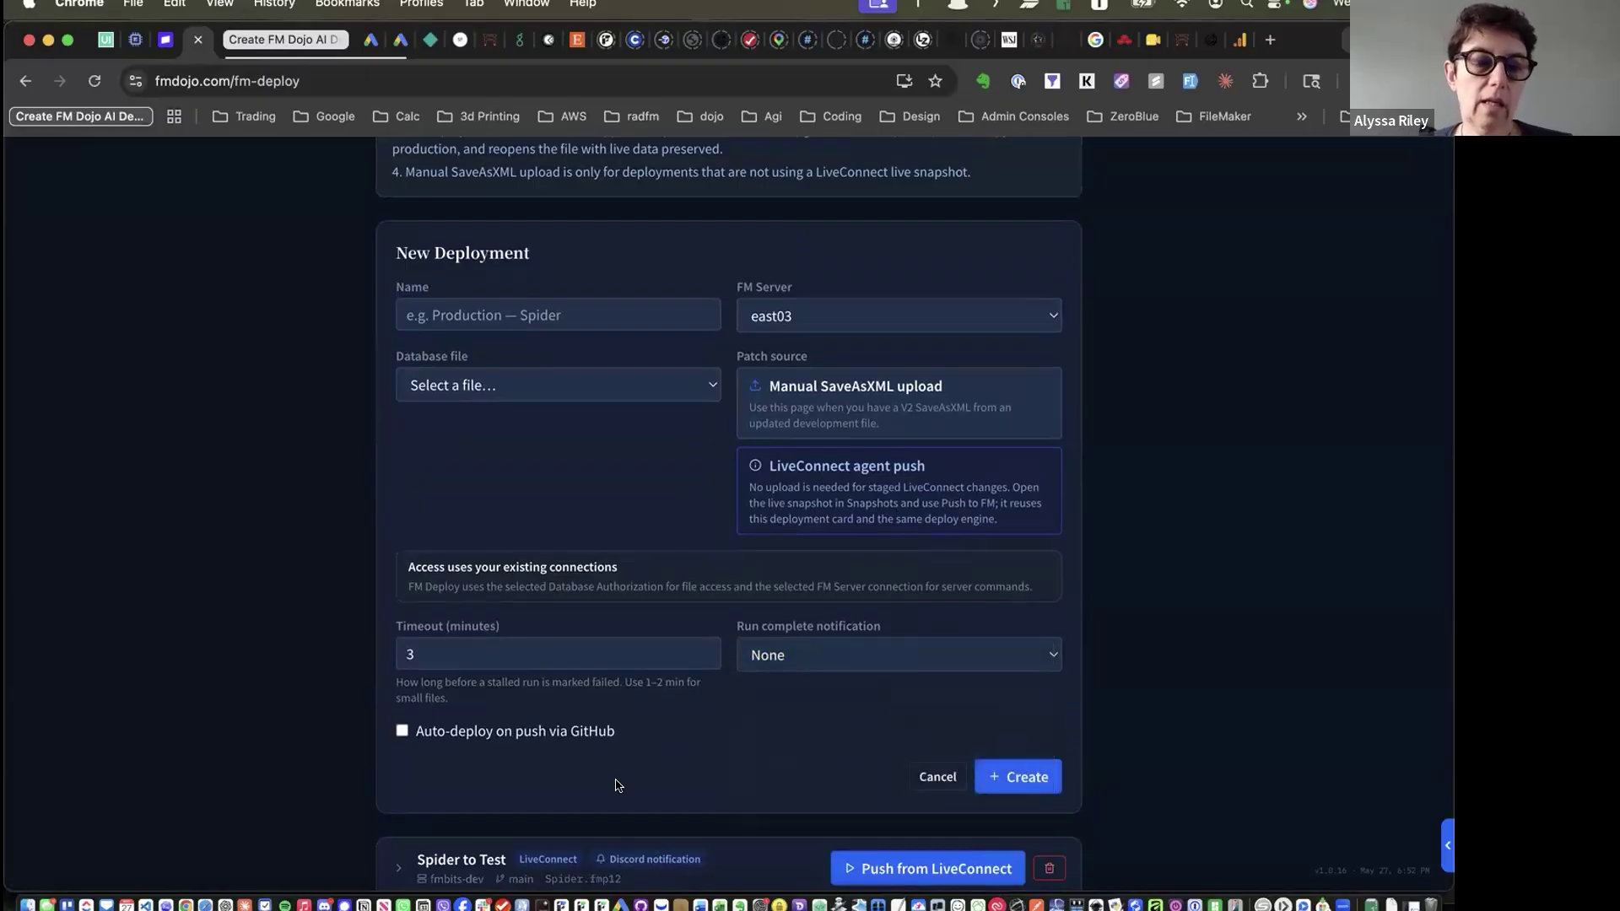
{"action": "scroll", "coordinate": [619, 785], "scroll_direction": "down", "scroll_amount": 3}
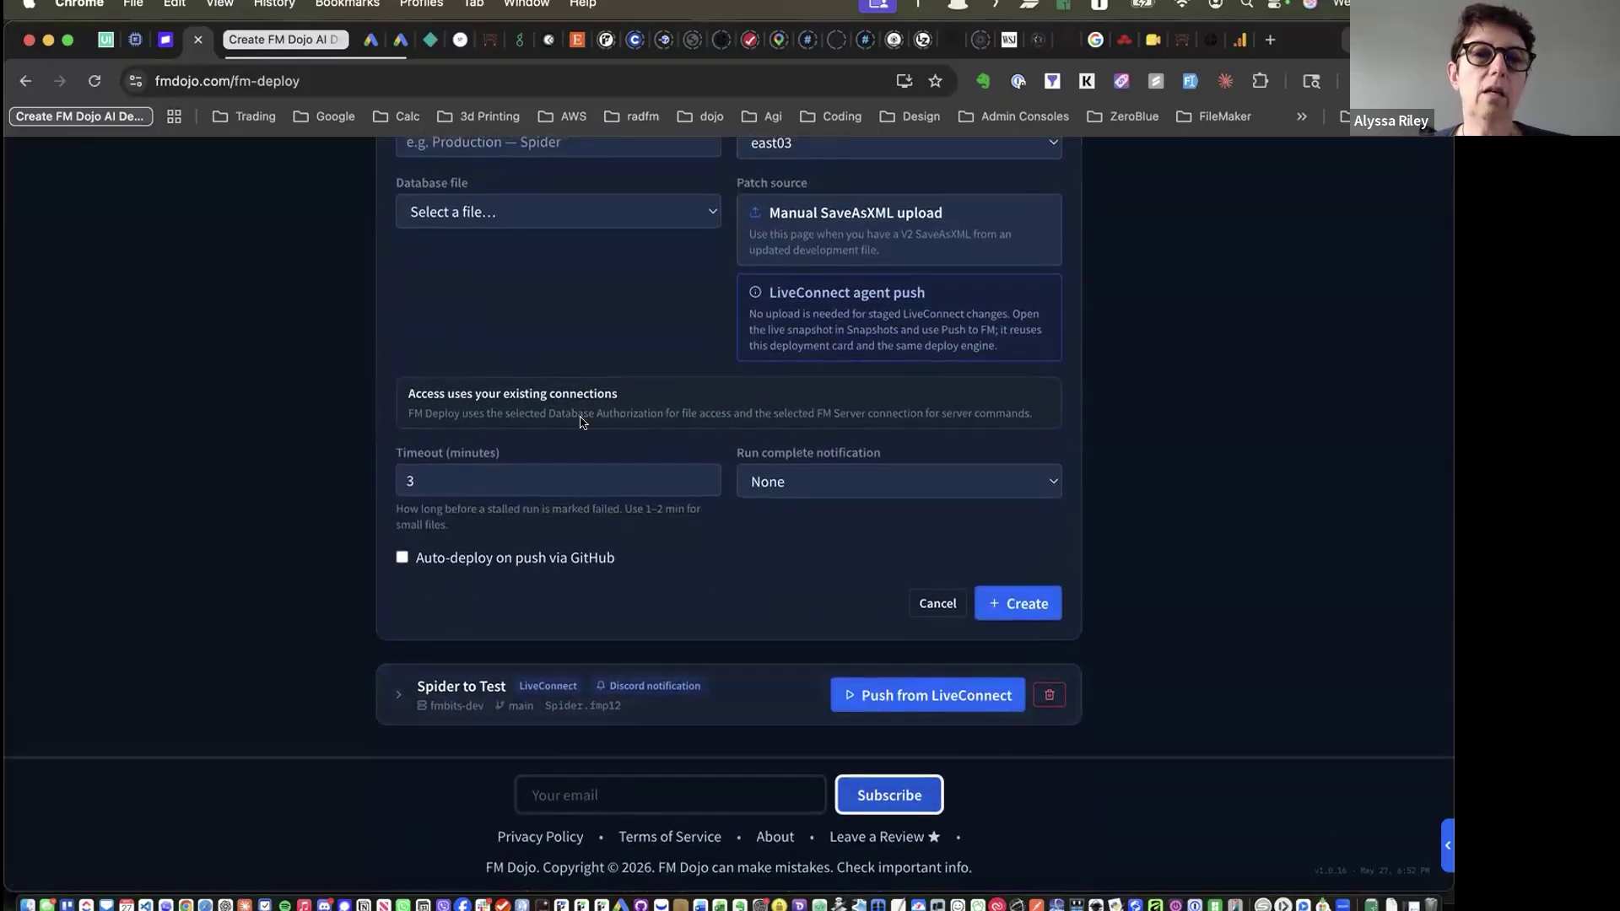
{"action": "scroll", "coordinate": [580, 422], "scroll_direction": "up", "scroll_amount": 5}
{"action": "scroll", "coordinate": [580, 415], "scroll_direction": "up", "scroll_amount": 4}
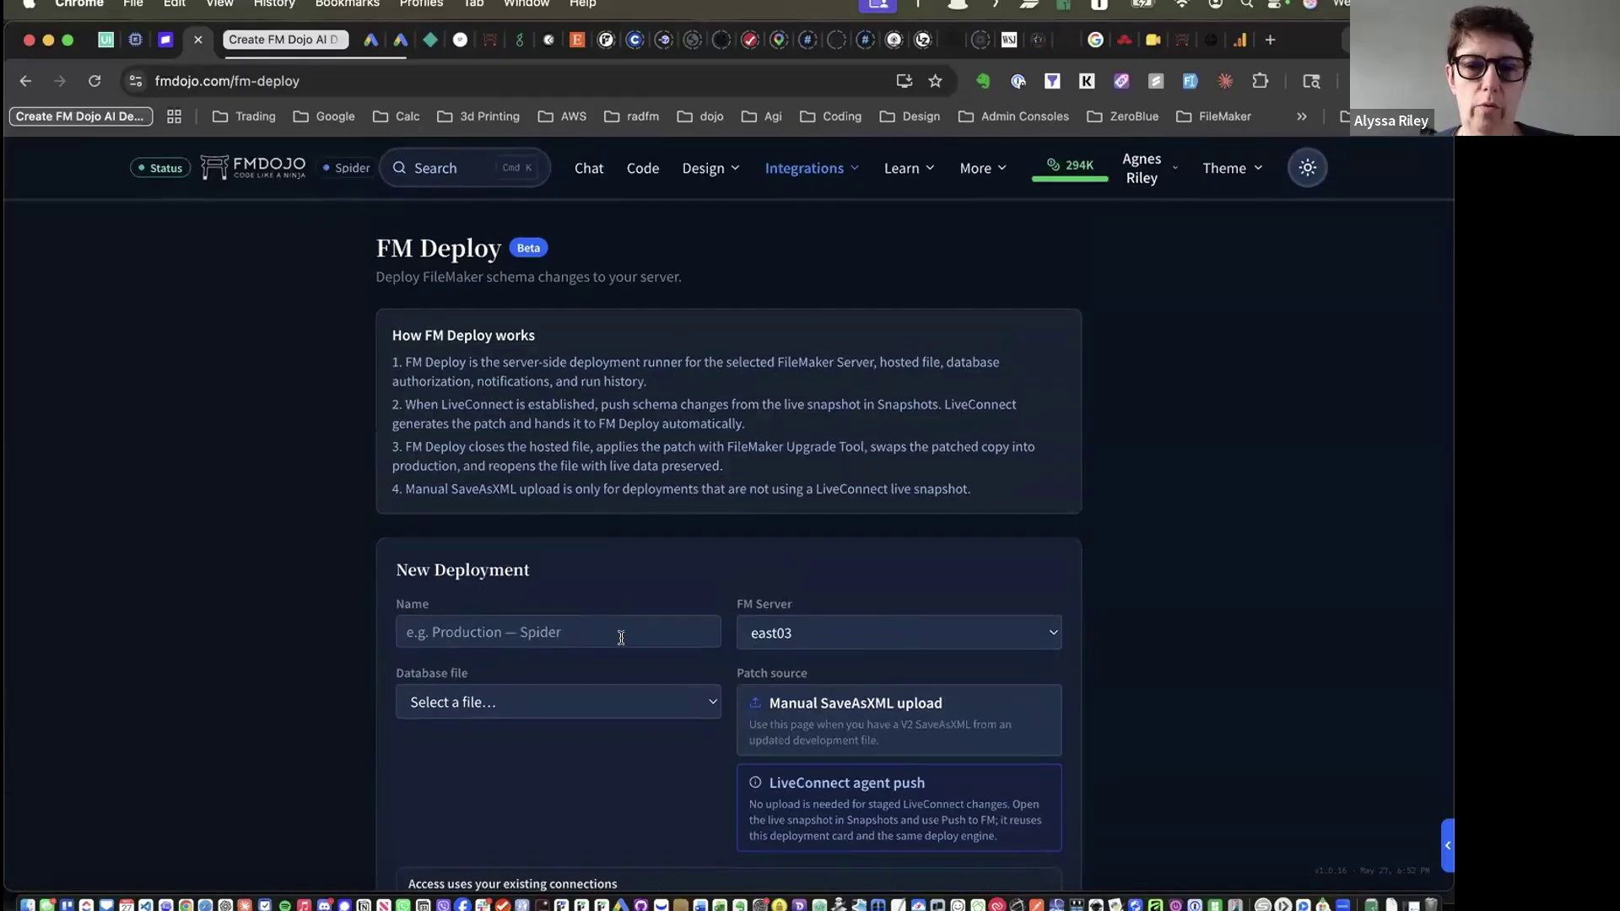
{"action": "scroll", "coordinate": [621, 638], "scroll_direction": "down", "scroll_amount": 3}
{"action": "scroll", "coordinate": [621, 638], "scroll_direction": "up", "scroll_amount": 3}
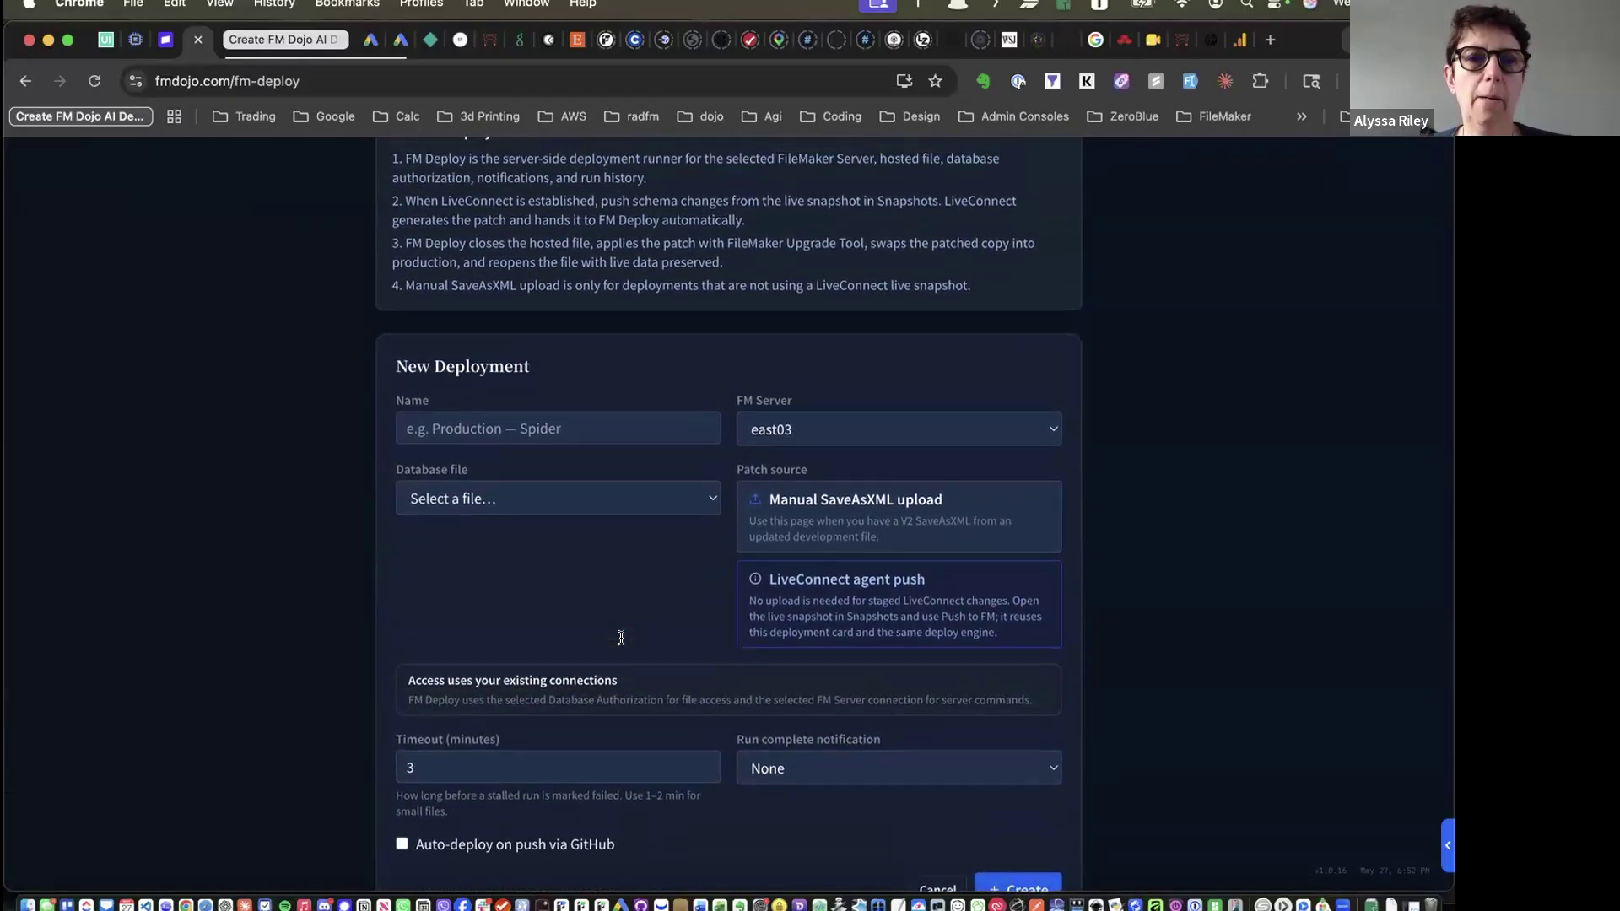
{"action": "left_click", "coordinate": [823, 172]}
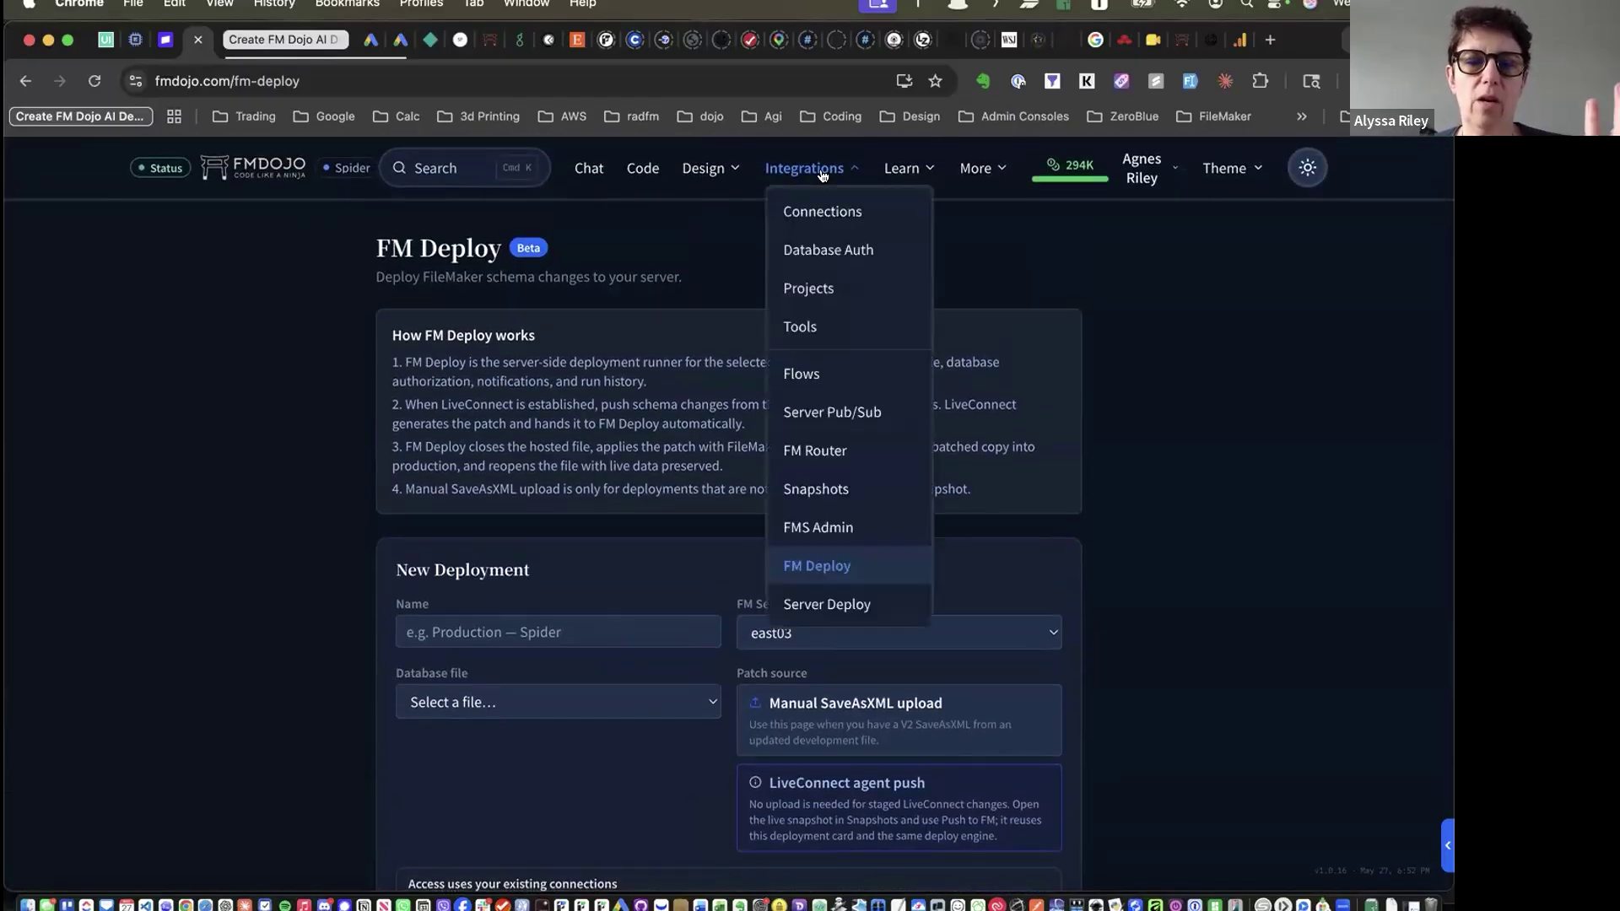
Open the Server Deploy page and start a new Dev to Test migration plan
{"action": "left_click", "coordinate": [831, 606]}
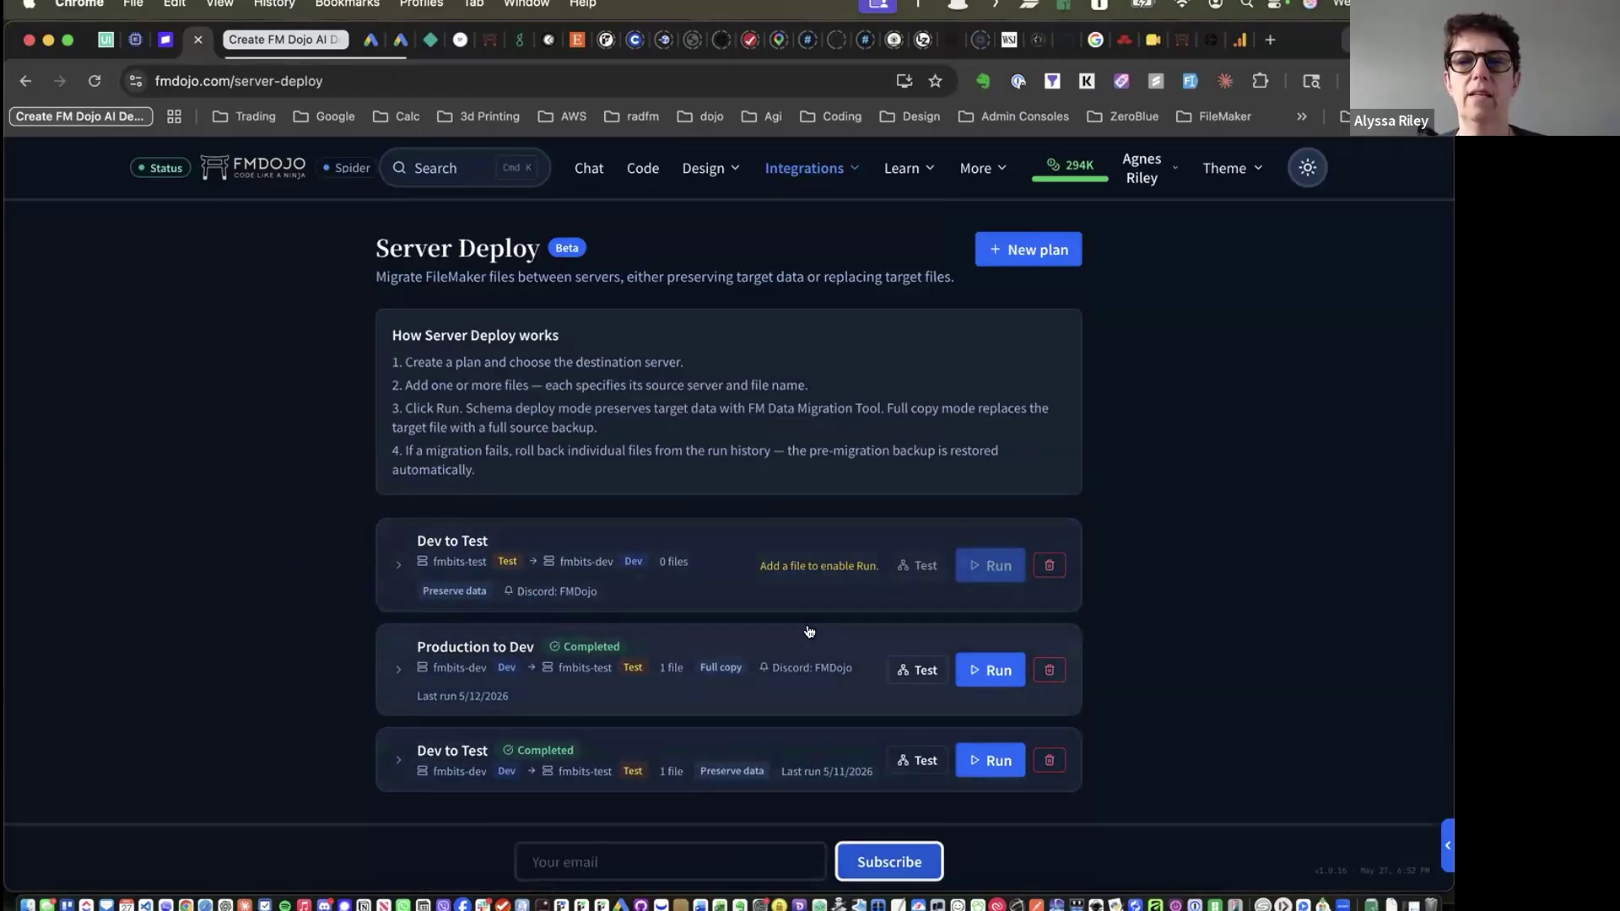
{"action": "left_click", "coordinate": [1013, 256]}
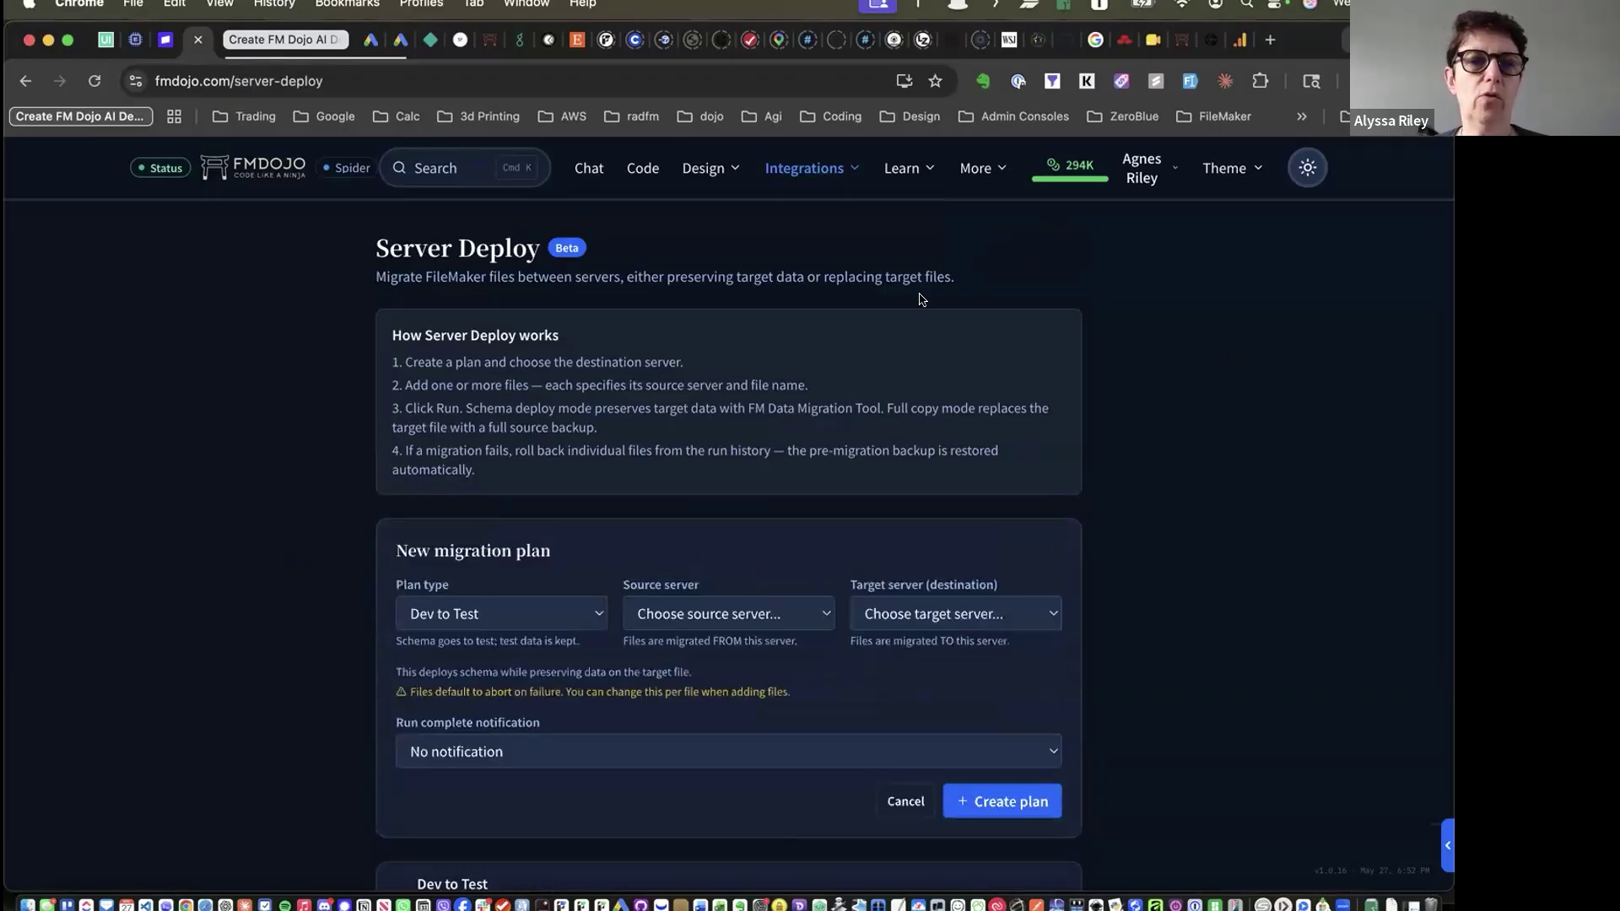
Switch the plan type from Dev to Test to Test to Production, then Production to Dev
{"action": "left_click", "coordinate": [551, 620]}
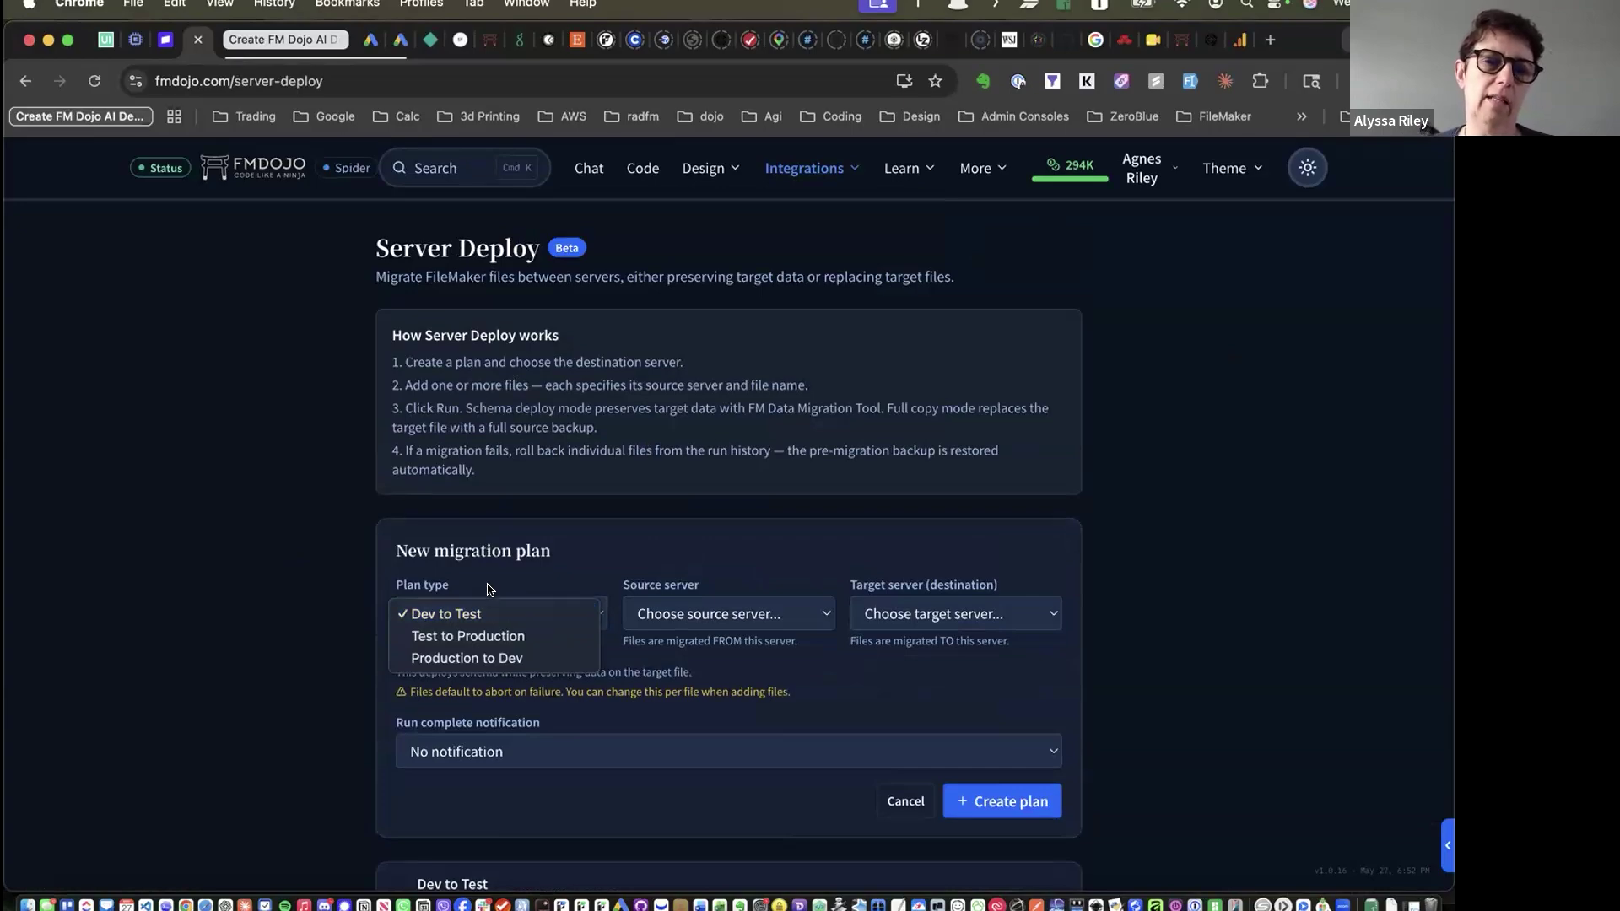
{"action": "left_click", "coordinate": [377, 614]}
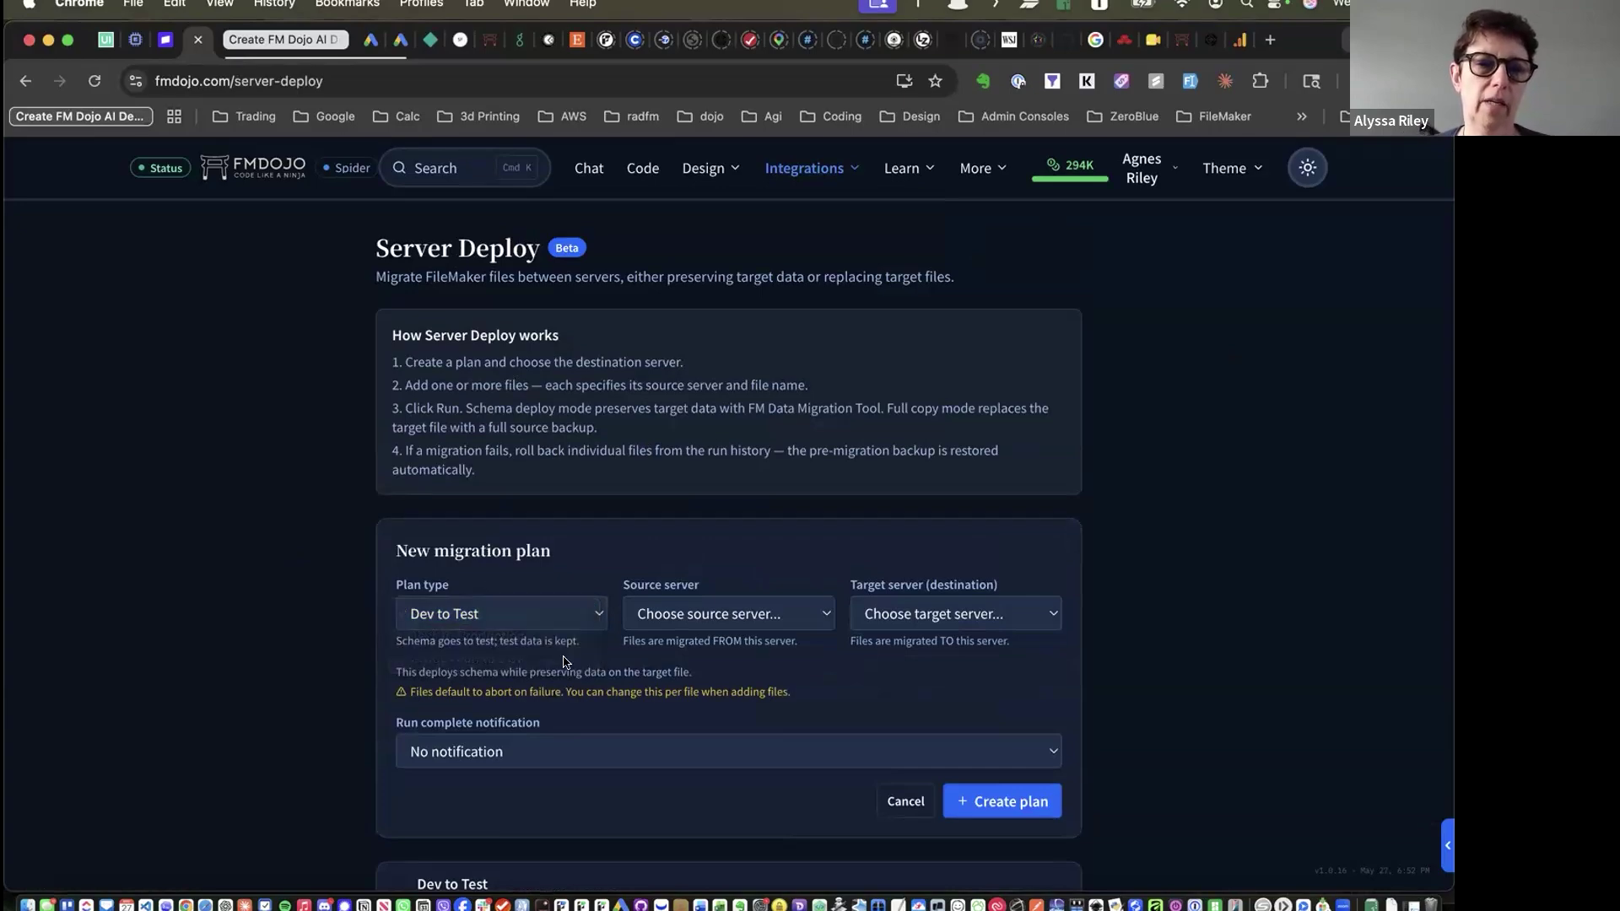
{"action": "scroll", "coordinate": [401, 645], "scroll_direction": "up", "scroll_amount": 5}
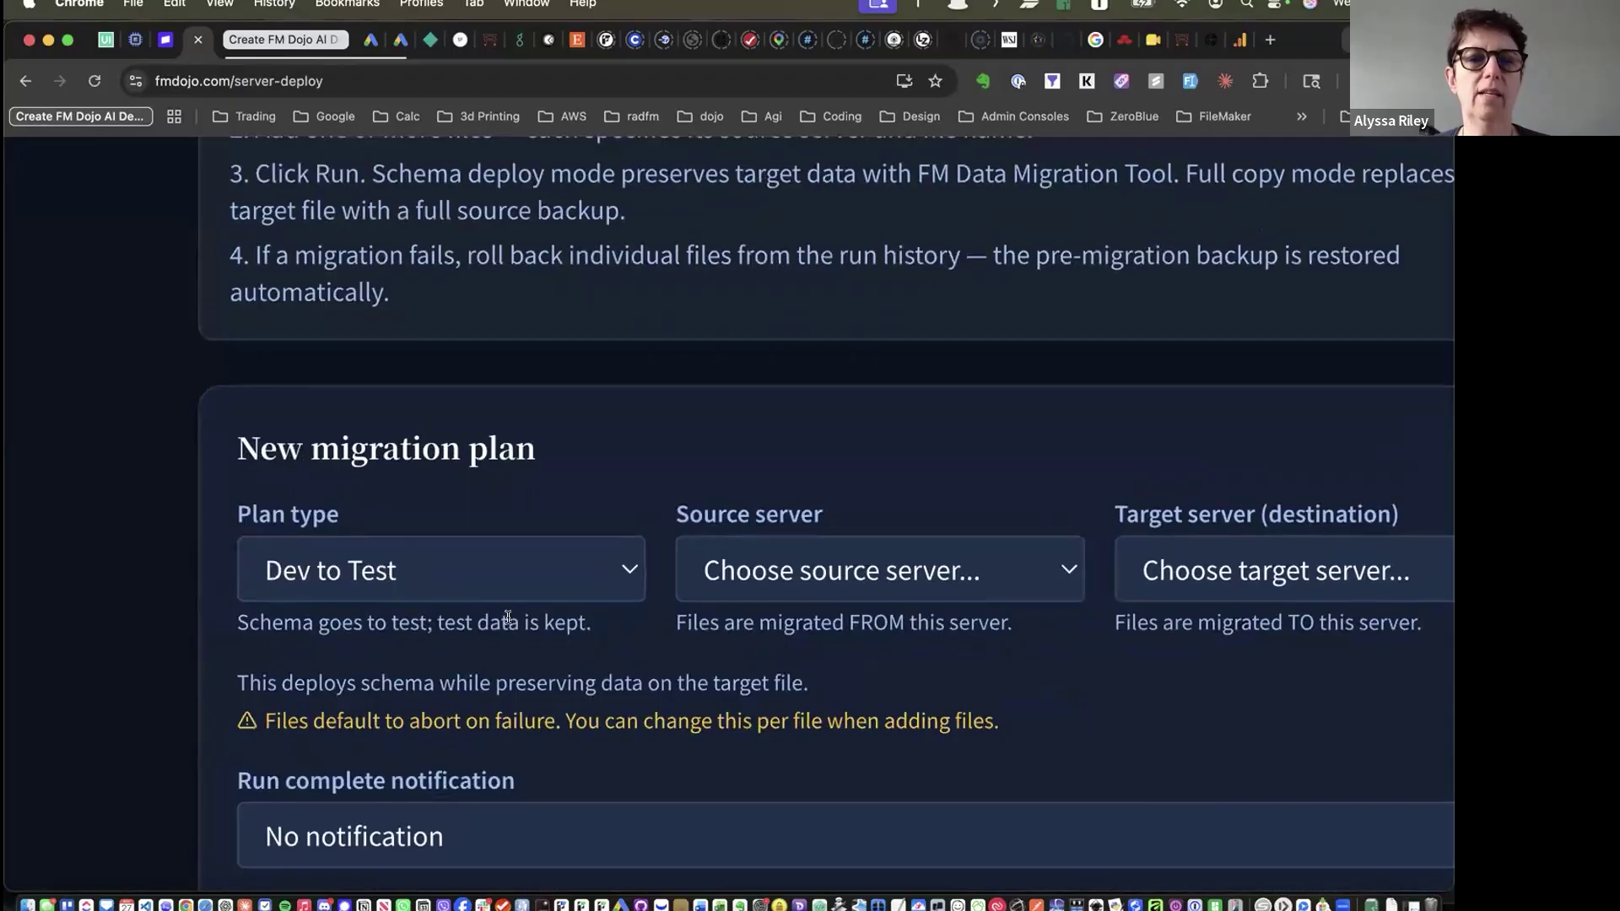
{"action": "left_click", "coordinate": [606, 577]}
{"action": "left_click", "coordinate": [549, 614]}
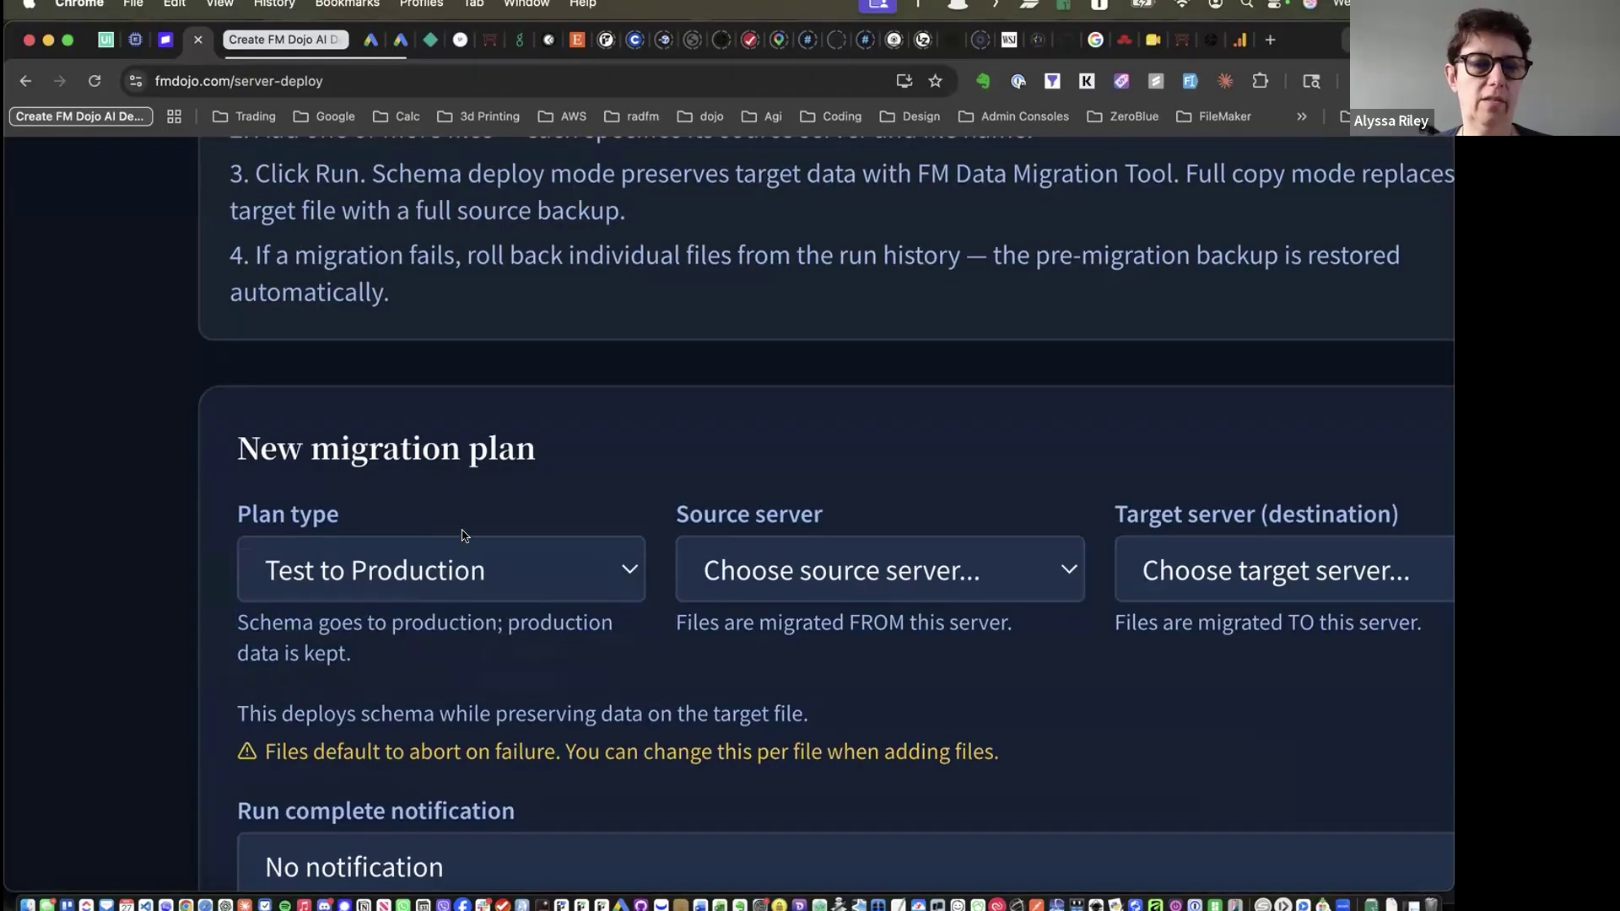
{"action": "left_click", "coordinate": [471, 574]}
{"action": "left_click", "coordinate": [459, 613]}
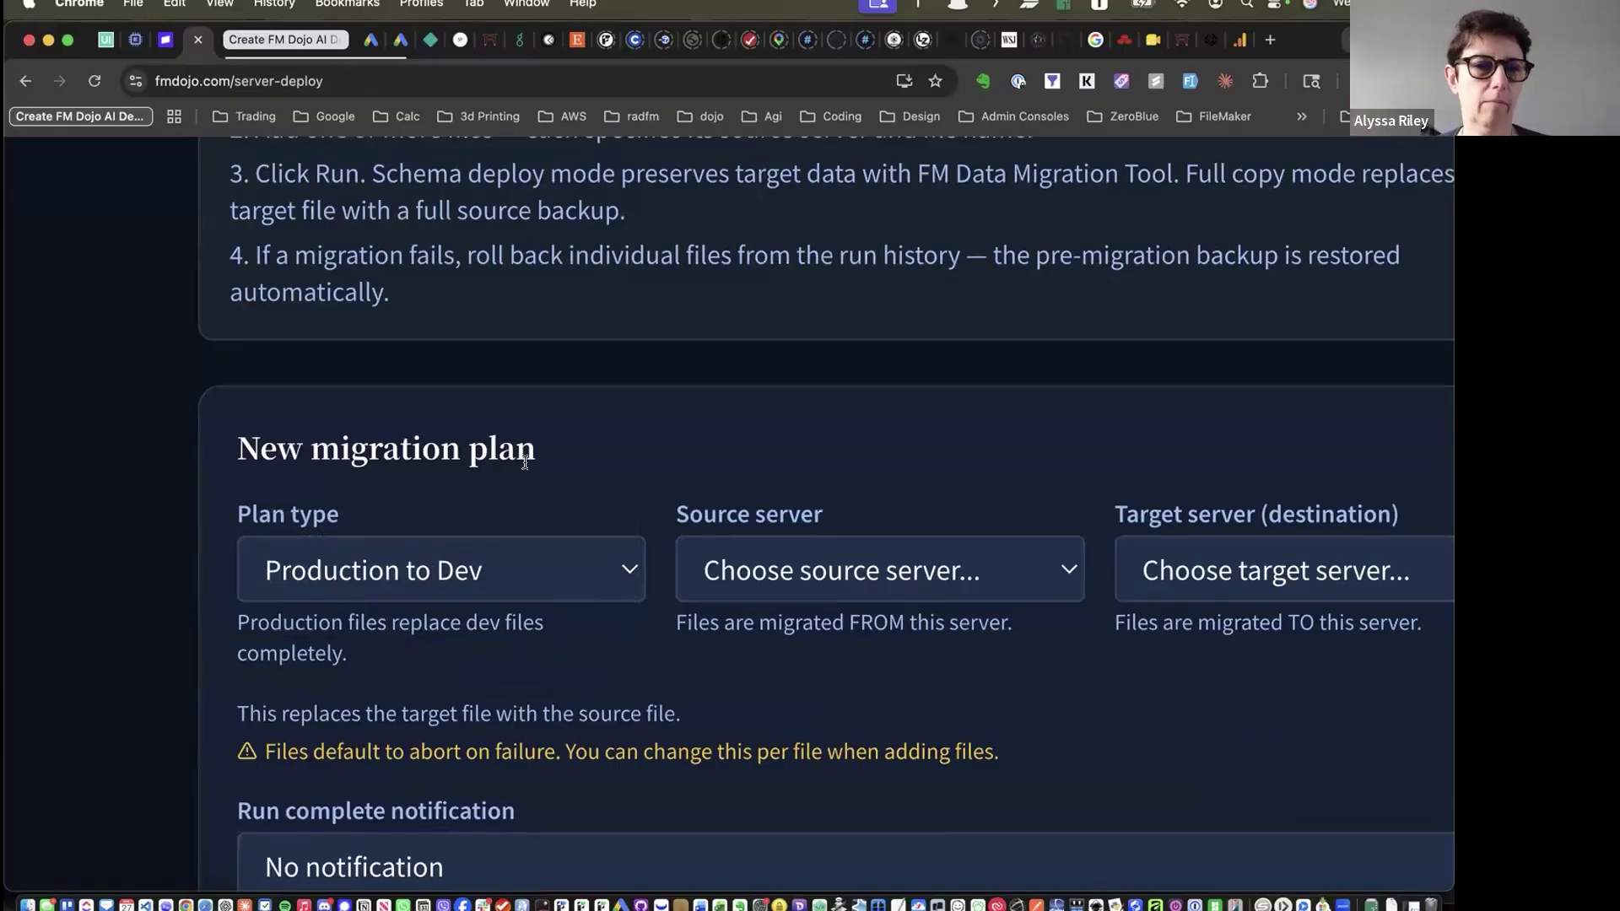
{"action": "key", "text": "super+minus"}
{"action": "key", "text": "super+minus"}
{"action": "key", "text": "super+minus"}
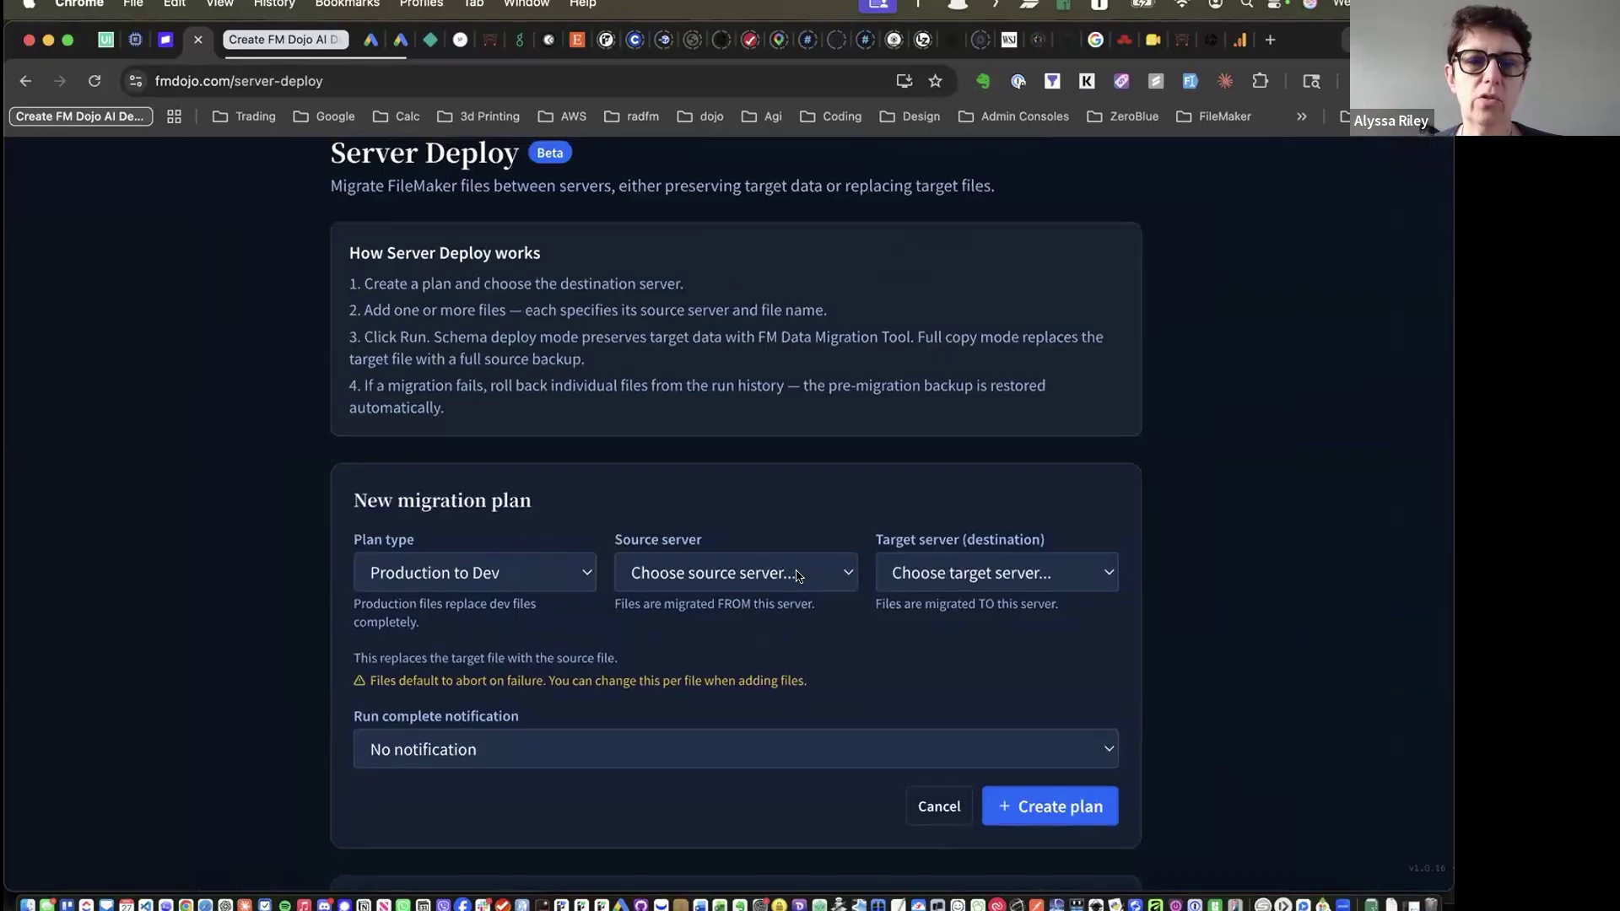
Set the source server to east03 — GCP · Prod and the target to fmbits-test — Test
{"action": "left_click", "coordinate": [799, 574]}
{"action": "left_click", "coordinate": [776, 602]}
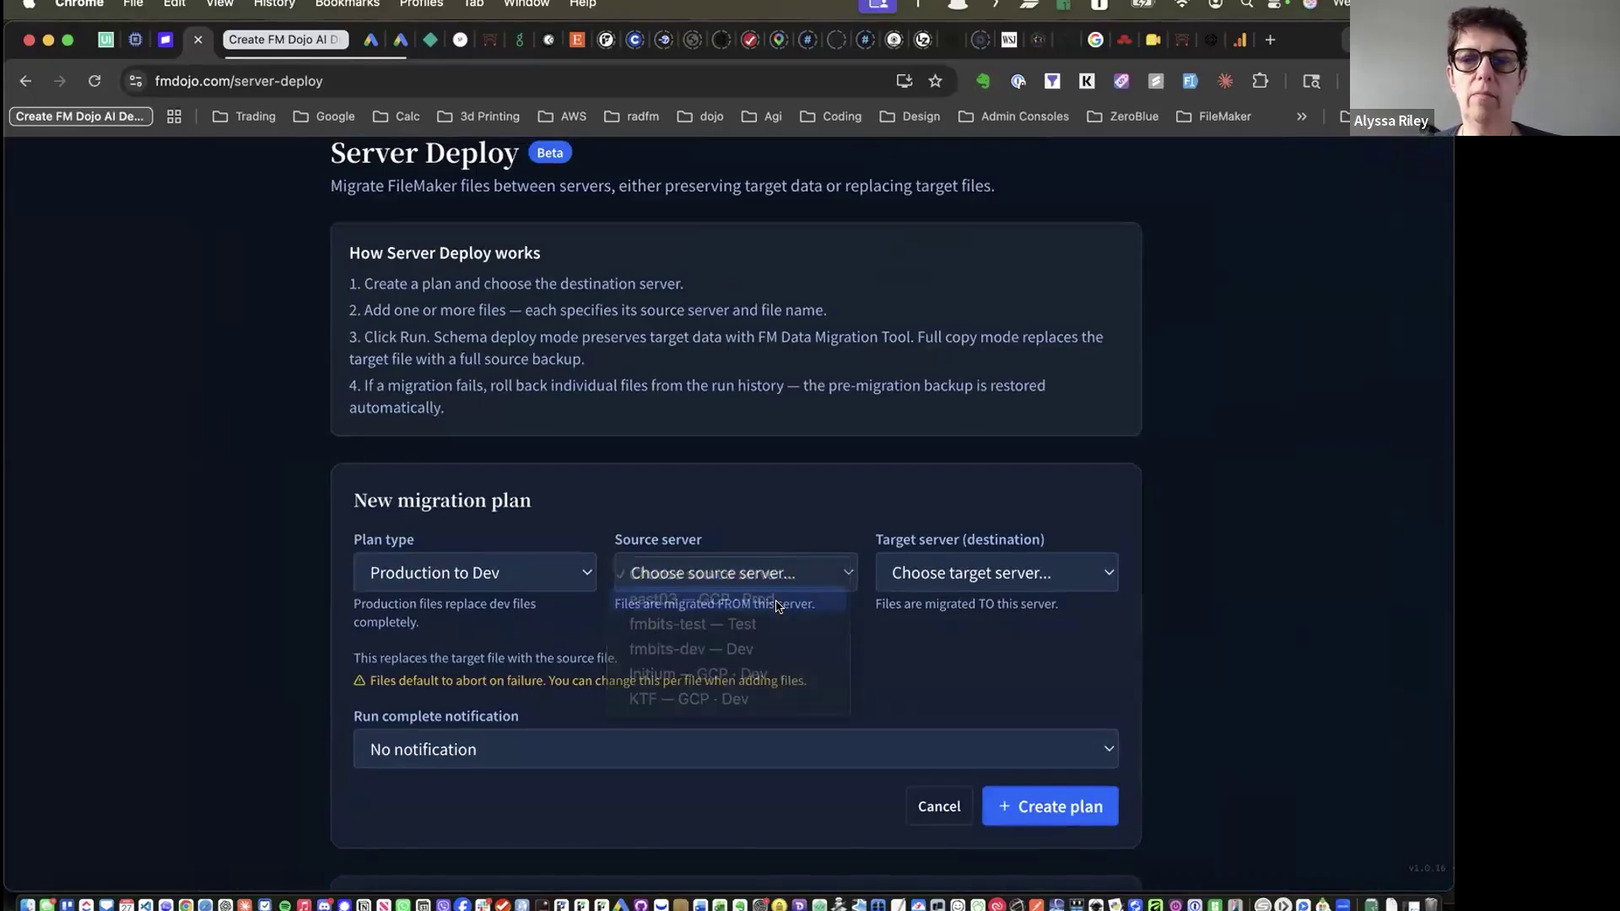
{"action": "left_click", "coordinate": [990, 574]}
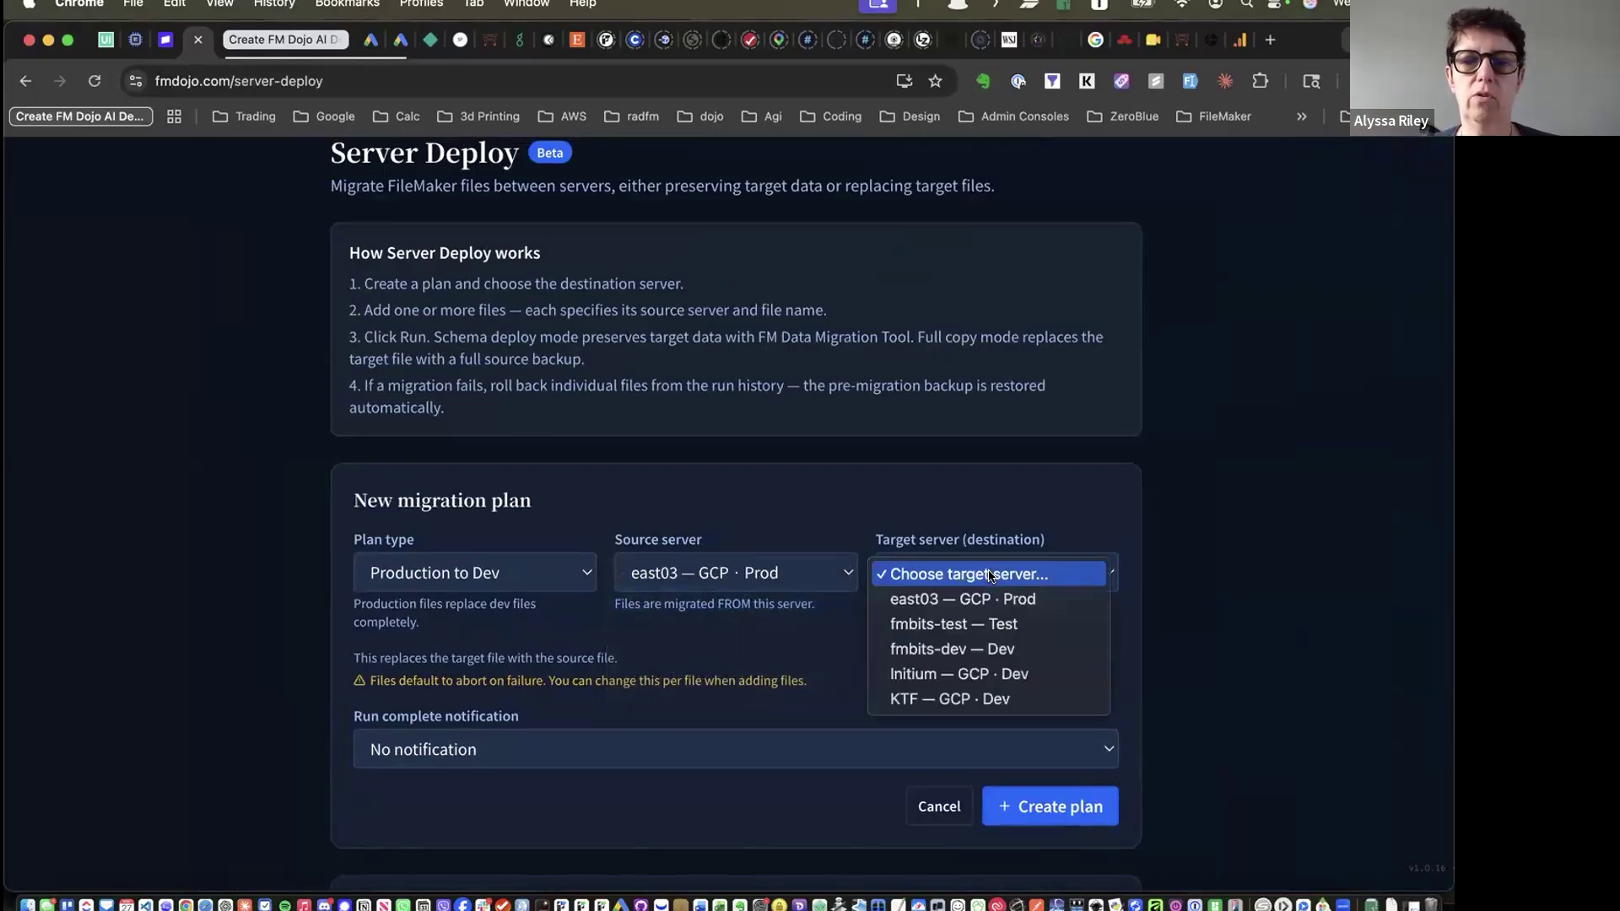
{"action": "left_click", "coordinate": [984, 634]}
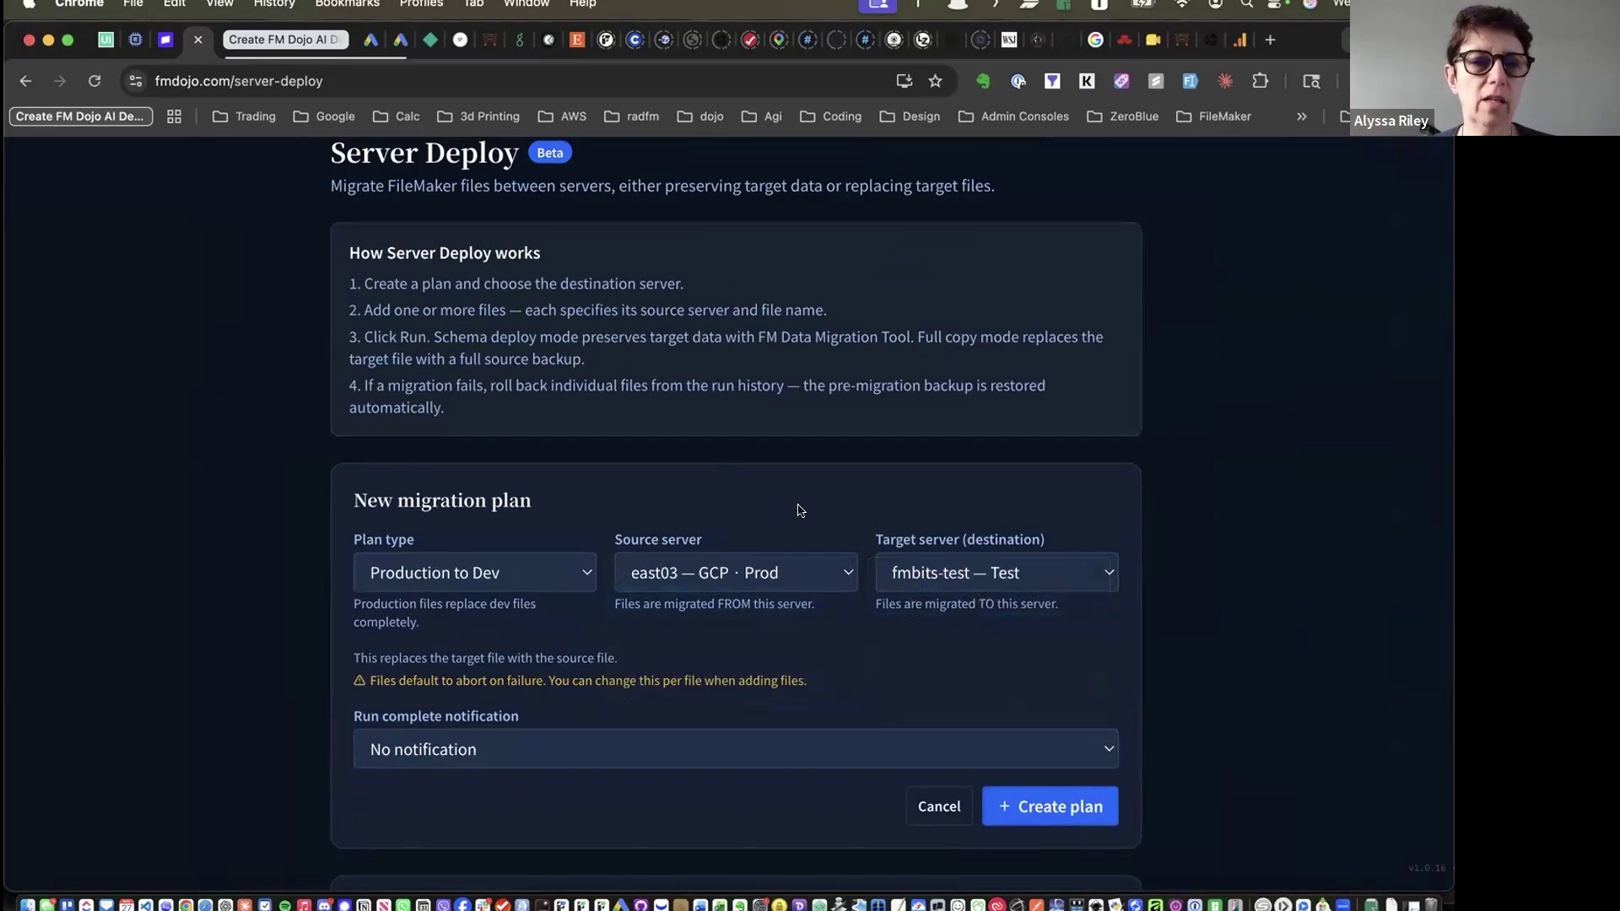
Choose Discord: FMDojo as the run notification, then cancel the new plan
{"action": "left_click", "coordinate": [648, 744]}
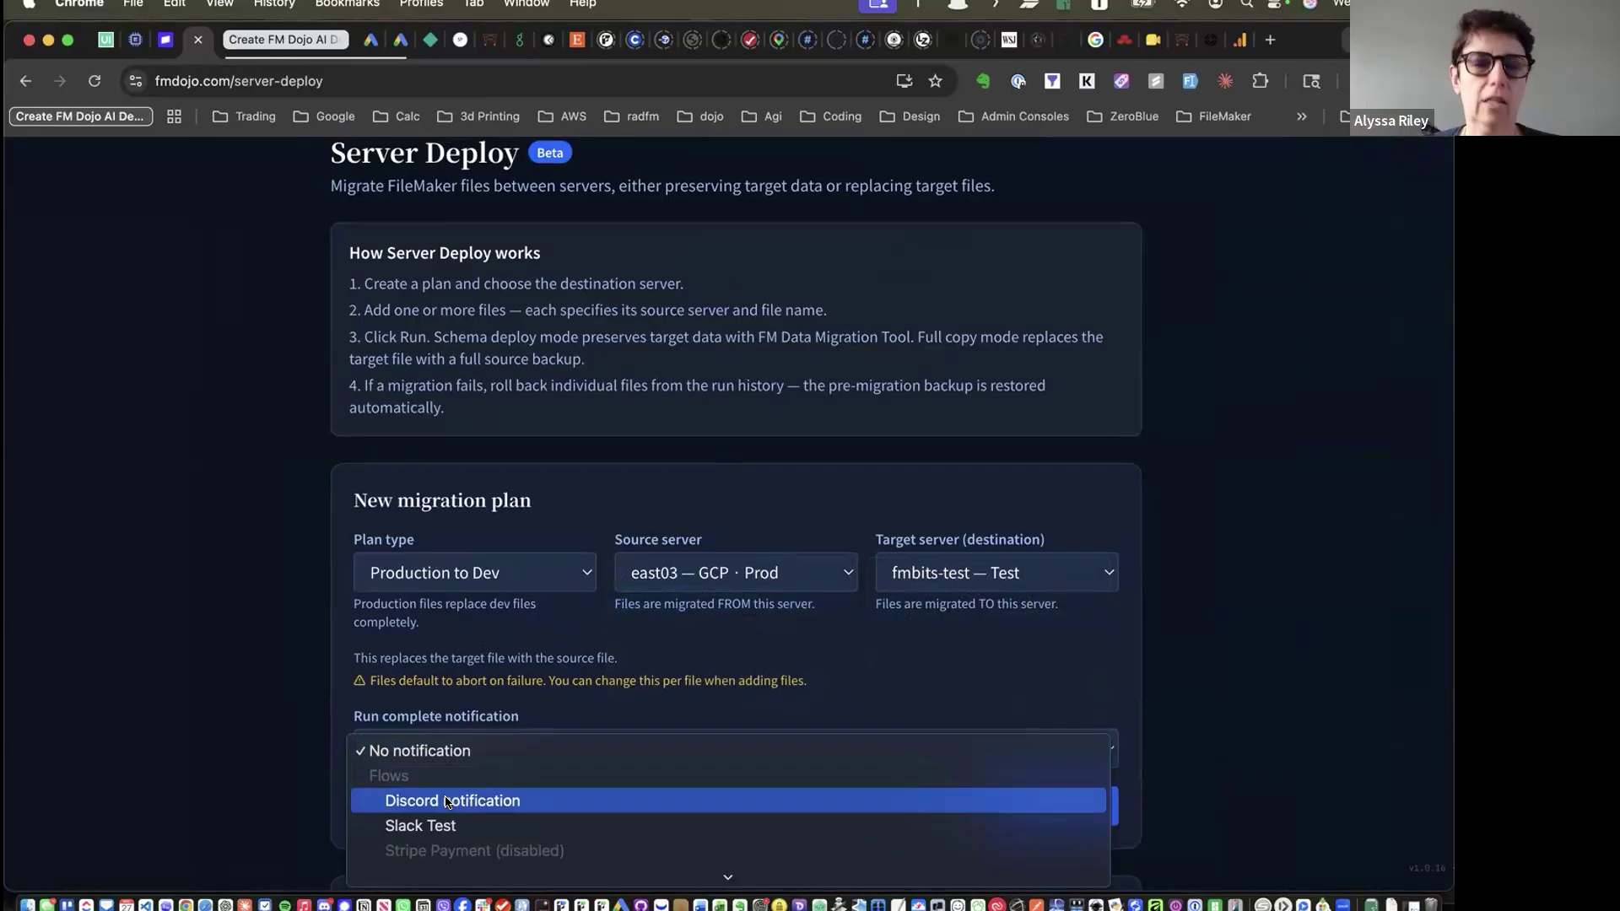
{"action": "scroll", "coordinate": [448, 802], "scroll_direction": "down", "scroll_amount": 3}
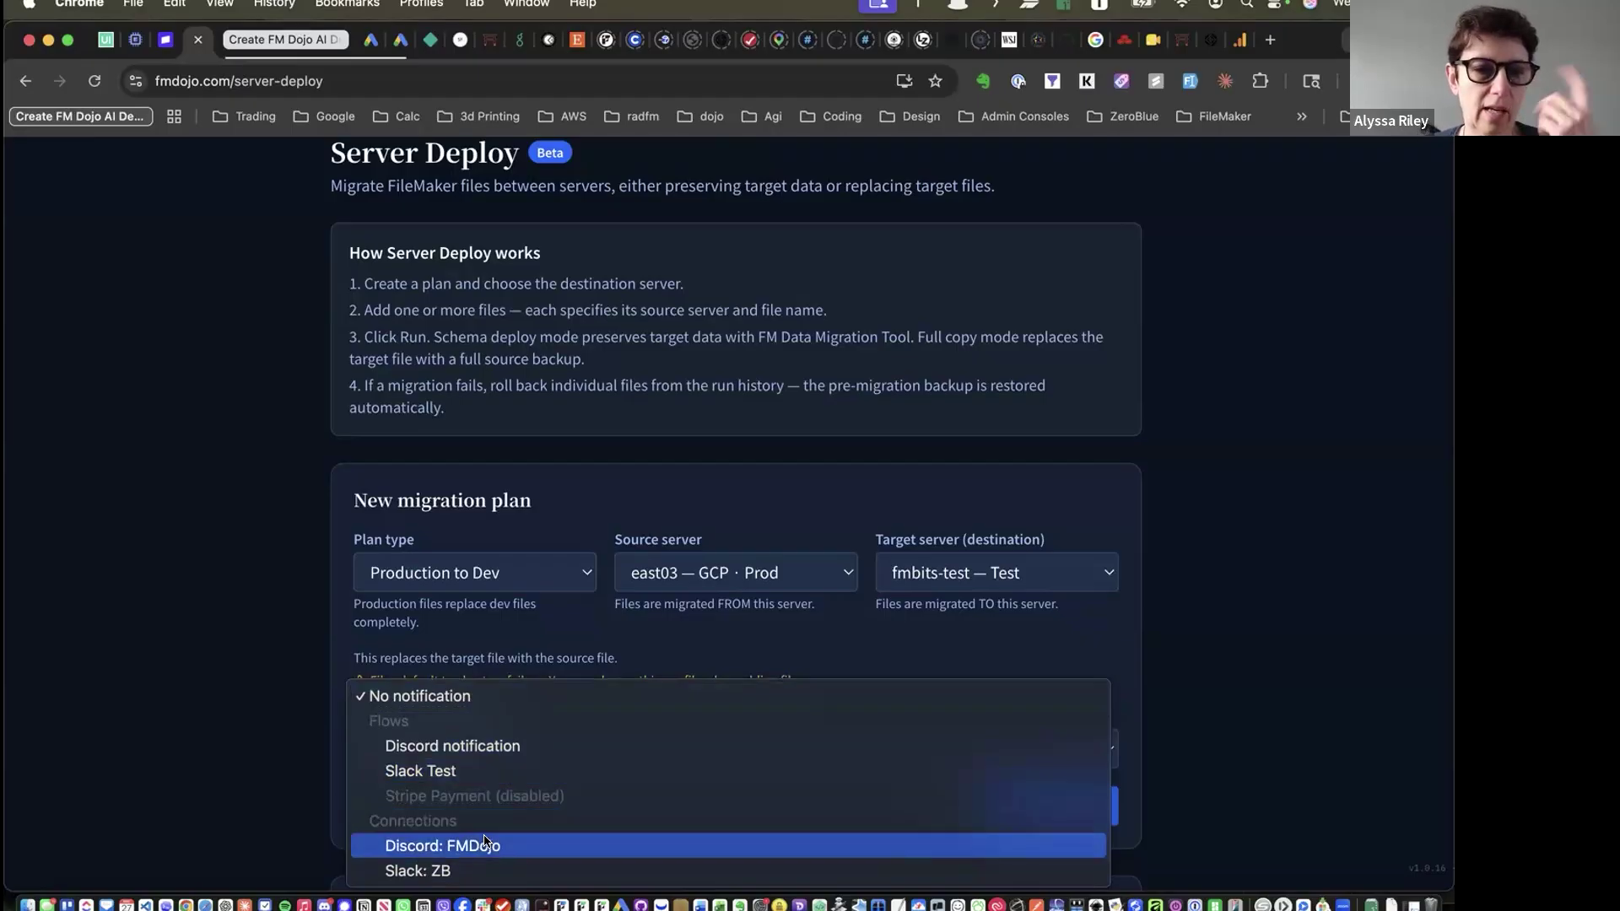
{"action": "left_click", "coordinate": [489, 845]}
{"action": "left_click", "coordinate": [499, 751]}
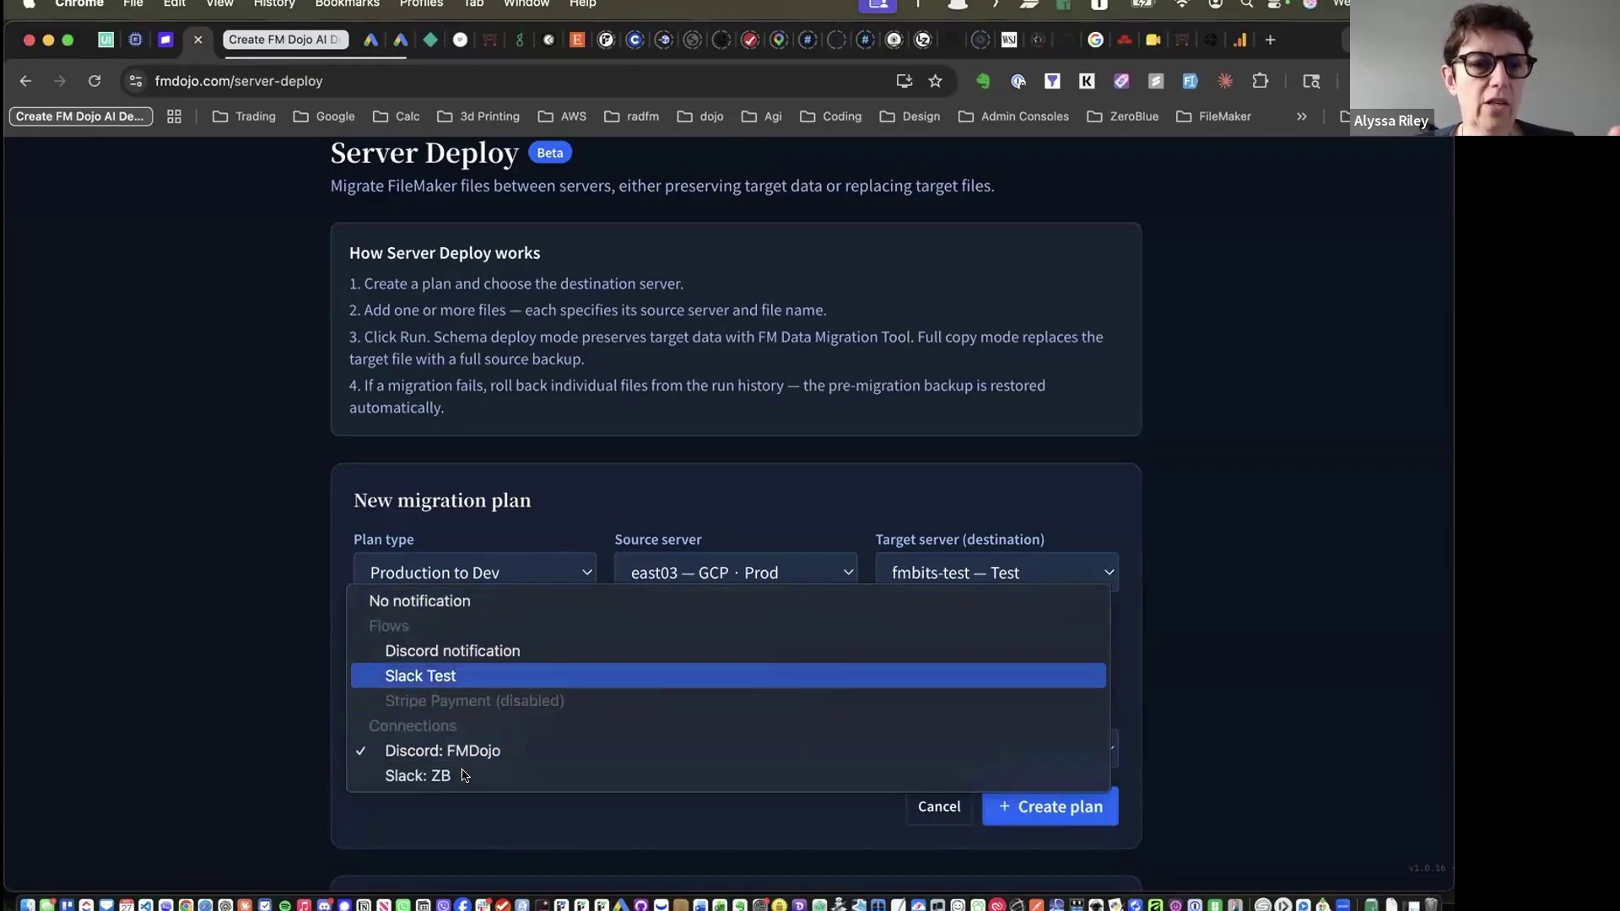
{"action": "left_click", "coordinate": [553, 532]}
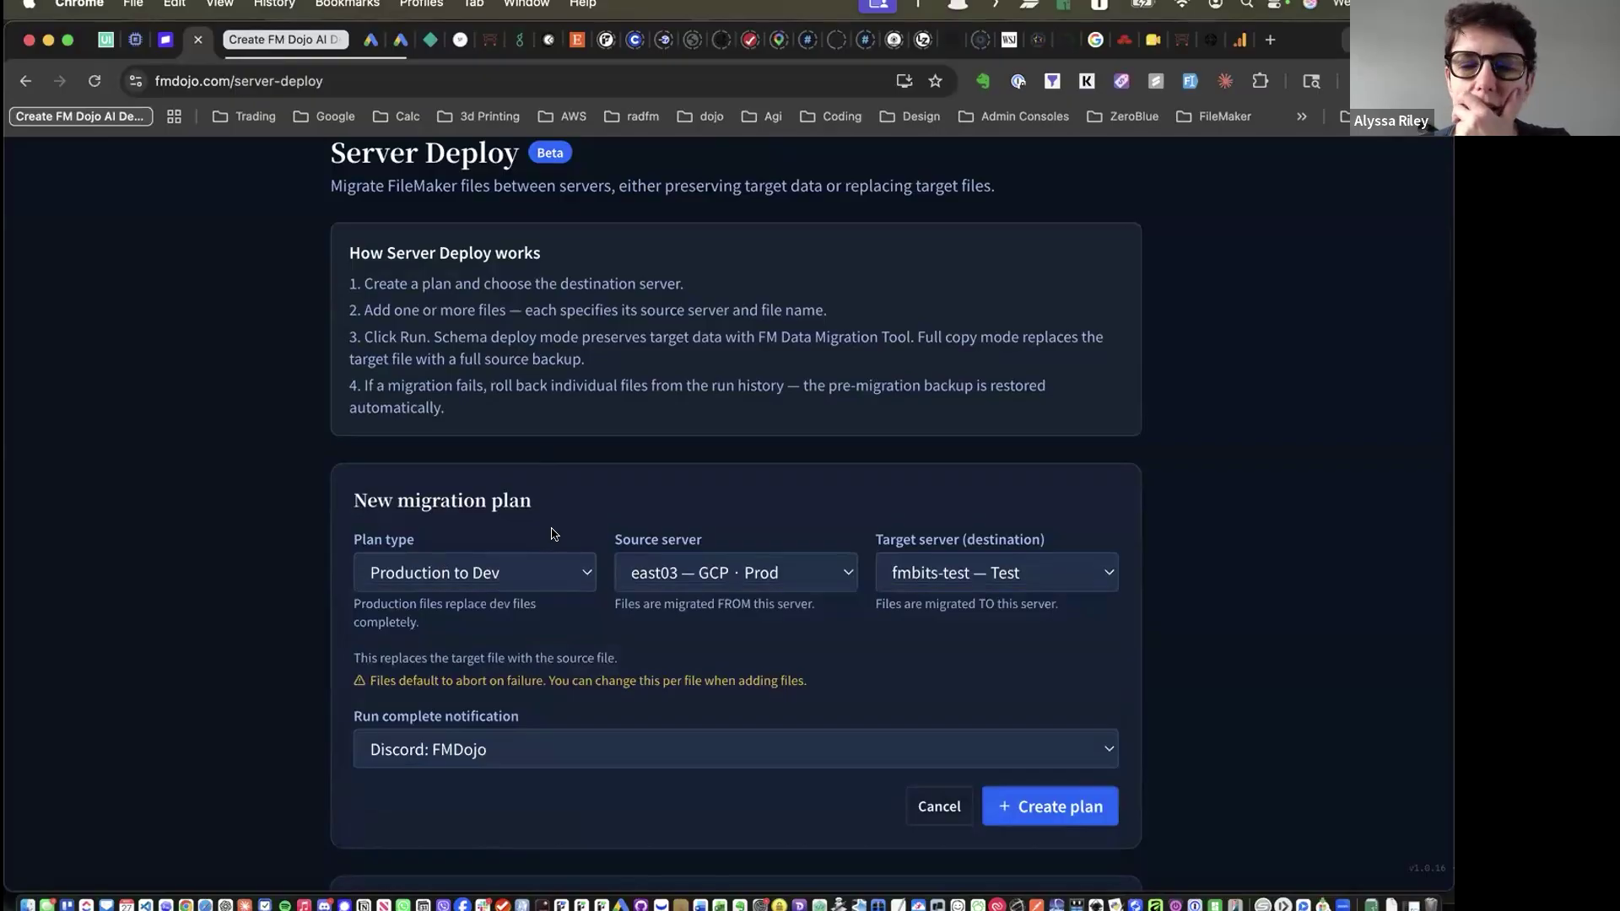
{"action": "left_click", "coordinate": [926, 808]}
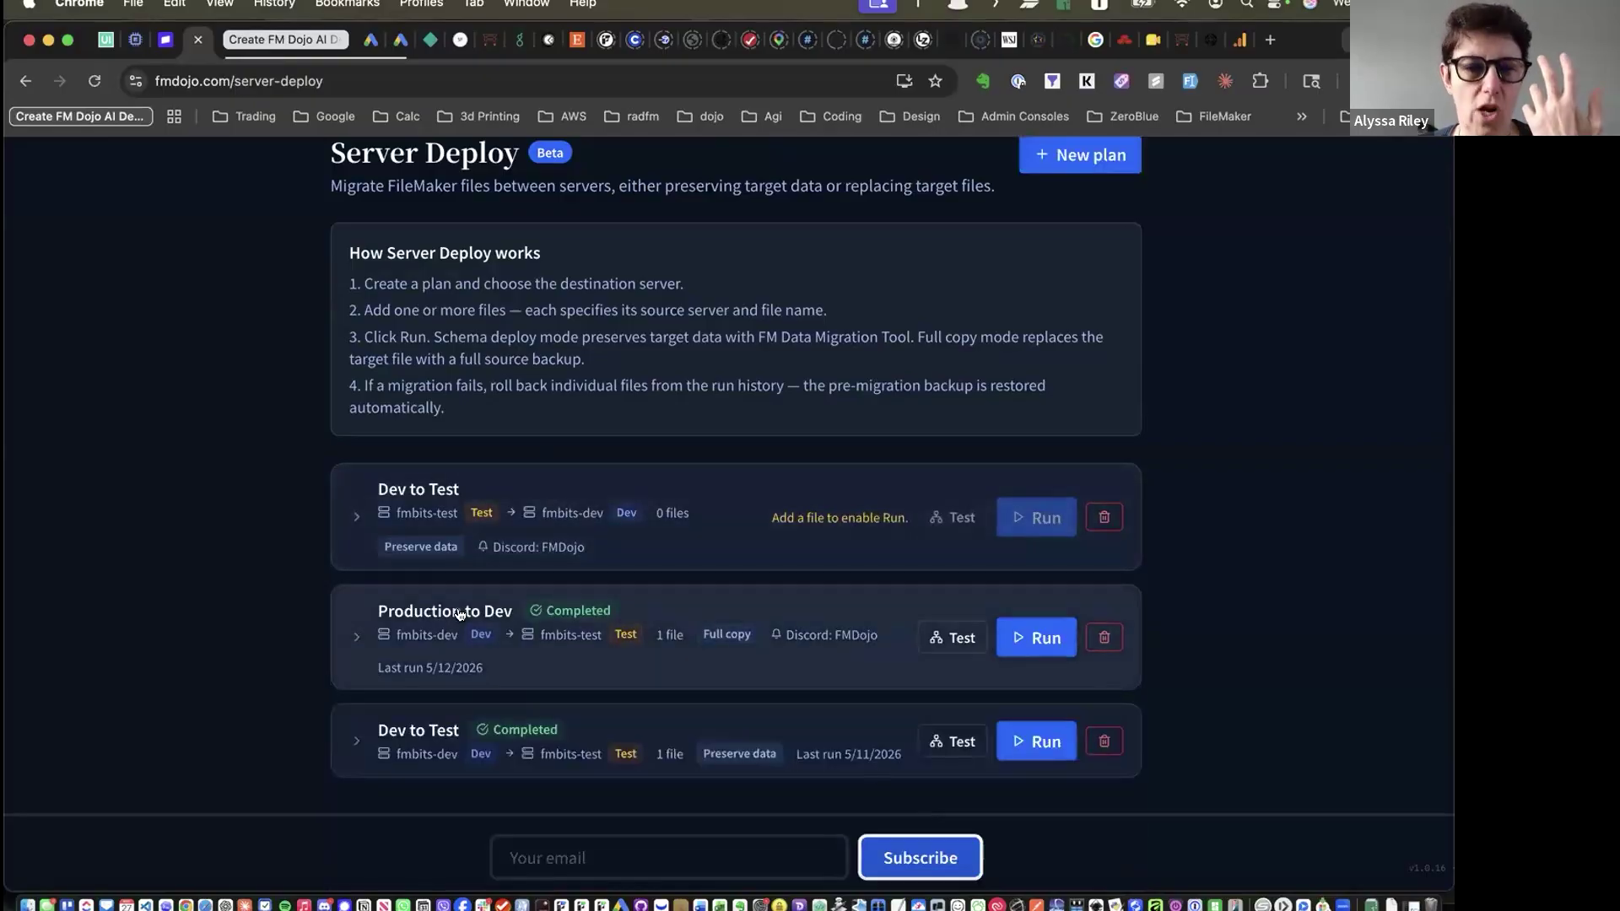
Expand the Production to Dev plan's details and scroll down to its migration history
{"action": "left_click", "coordinate": [460, 614]}
{"action": "scroll", "coordinate": [460, 613], "scroll_direction": "down", "scroll_amount": 4}
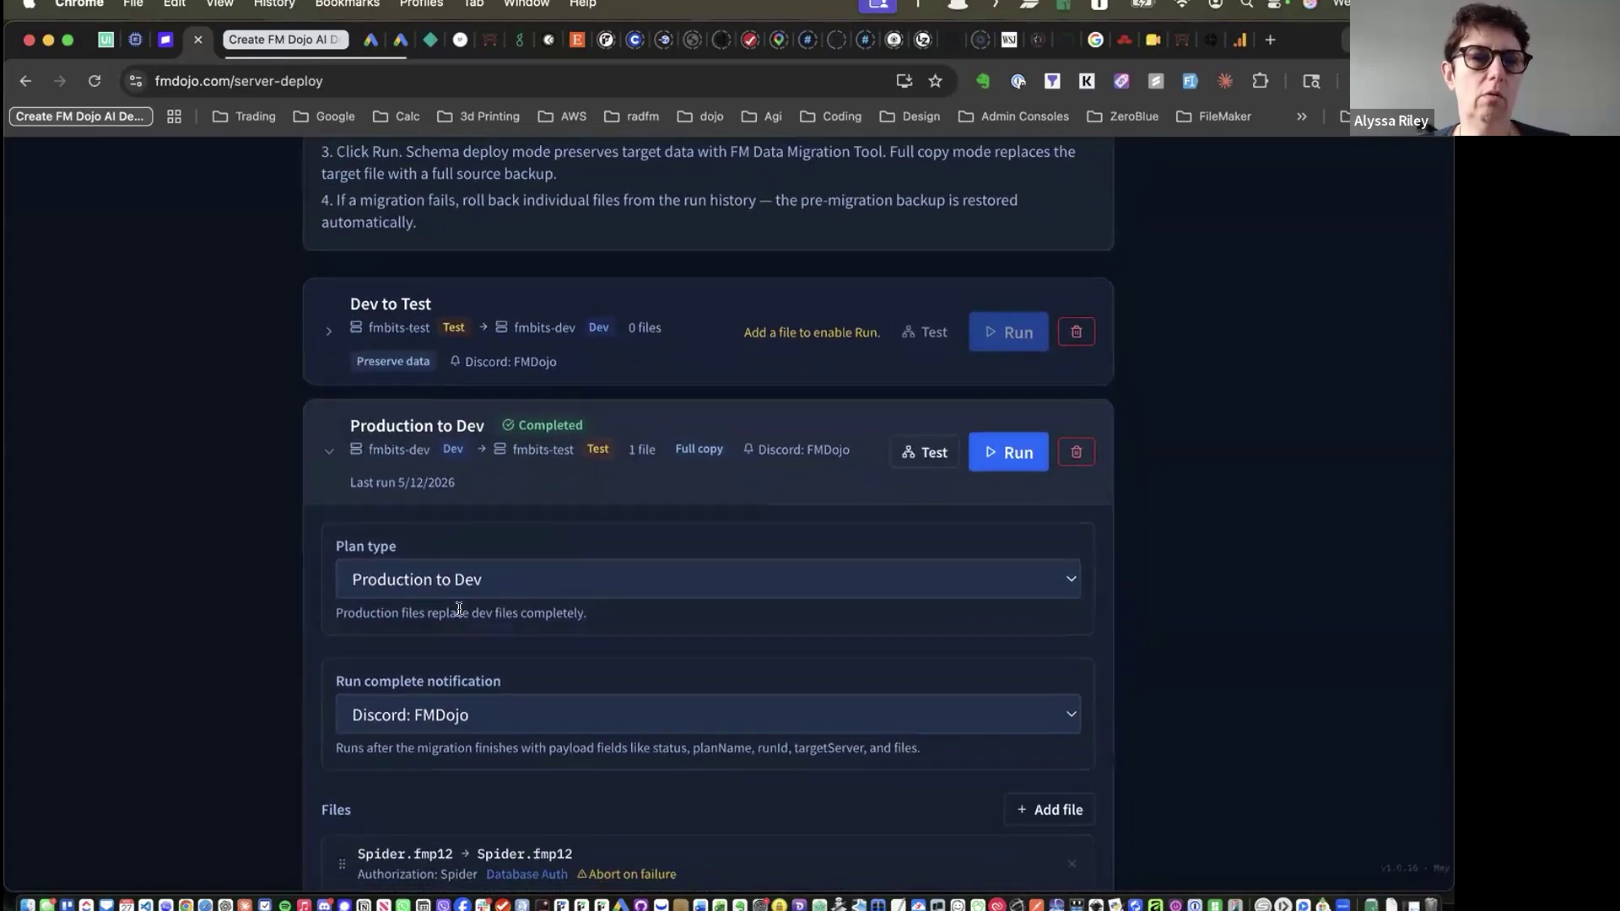
{"action": "left_click", "coordinate": [323, 437]}
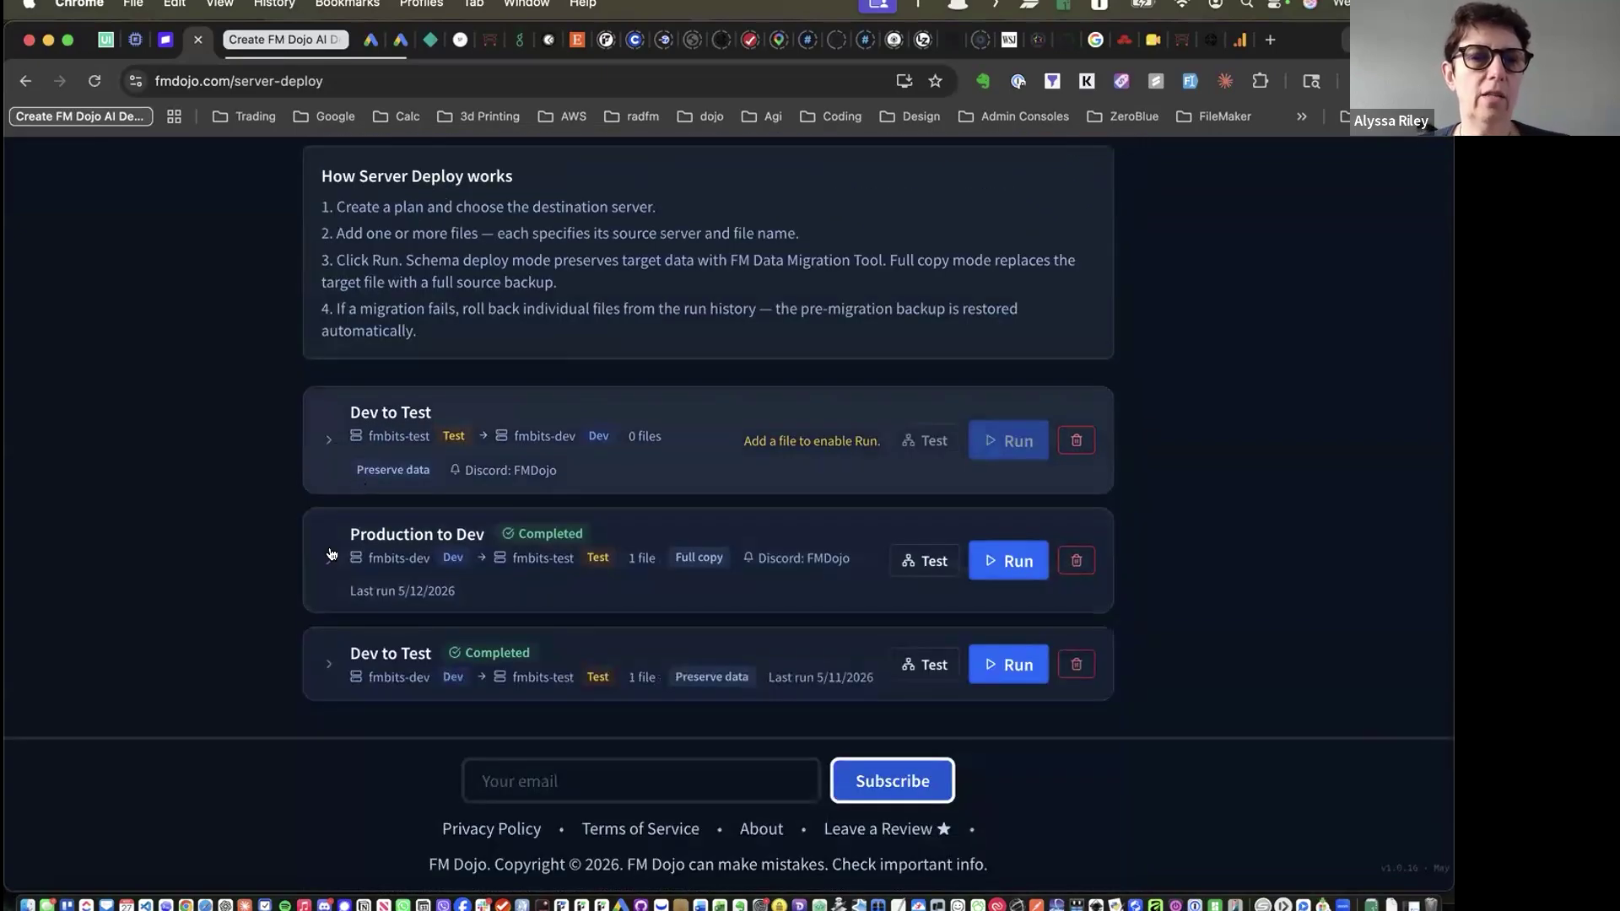
{"action": "left_click", "coordinate": [327, 555]}
{"action": "scroll", "coordinate": [319, 591], "scroll_direction": "down", "scroll_amount": 4}
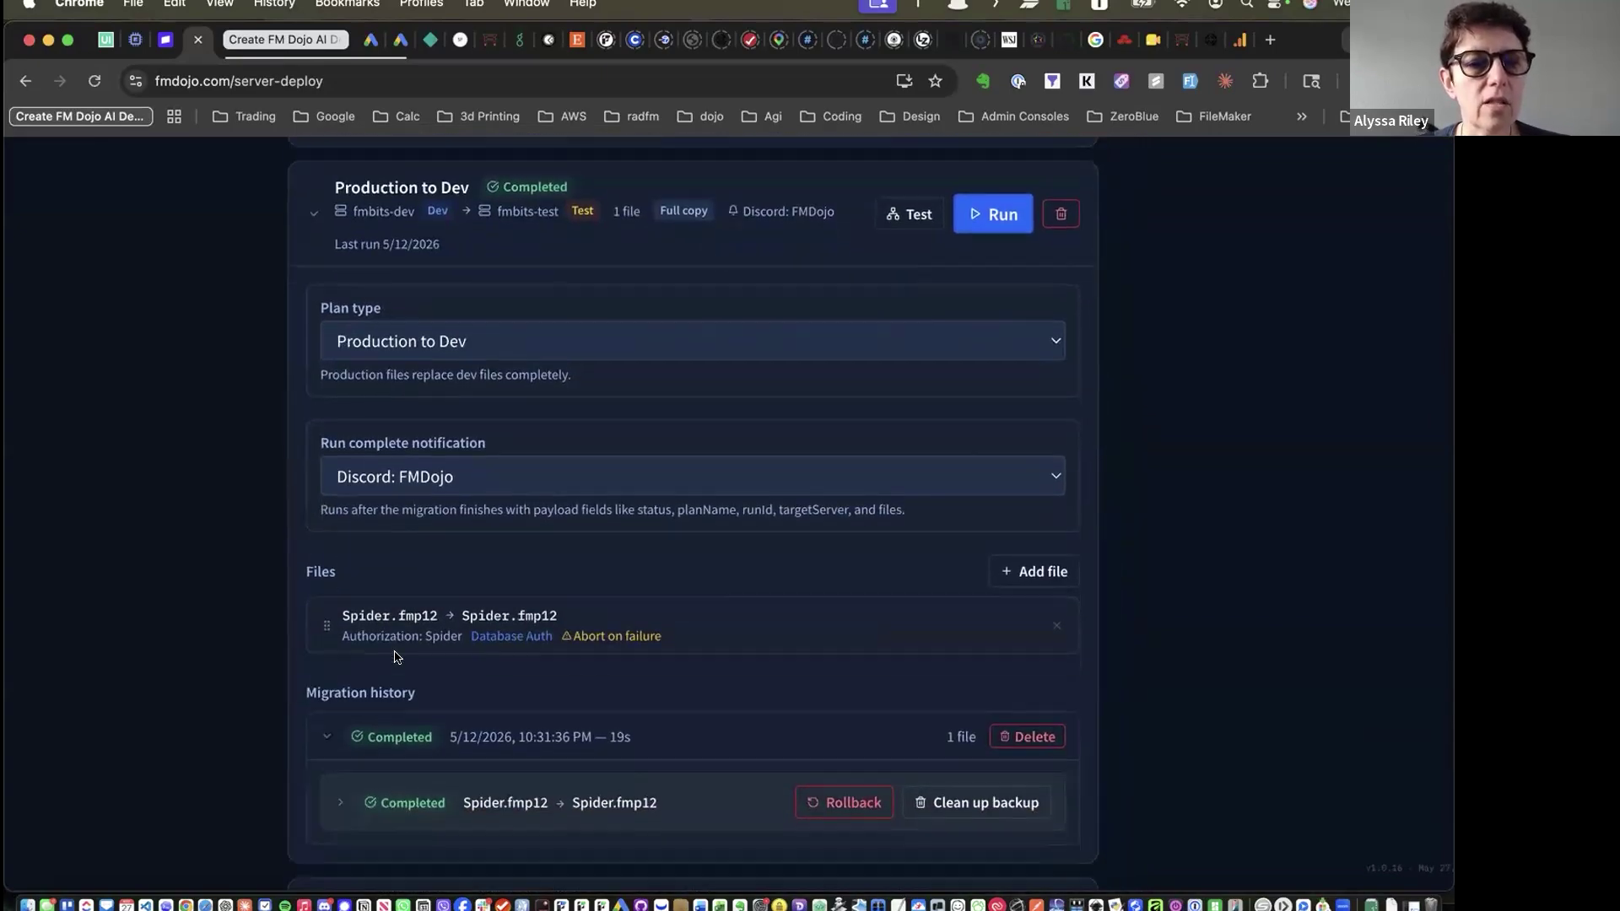
{"action": "scroll", "coordinate": [313, 636], "scroll_direction": "down", "scroll_amount": 4}
Read the log of the completed Spider.fmp12 migration run, then collapse the run rows
{"action": "left_click", "coordinate": [310, 650]}
{"action": "scroll", "coordinate": [506, 667], "scroll_direction": "down", "scroll_amount": 4}
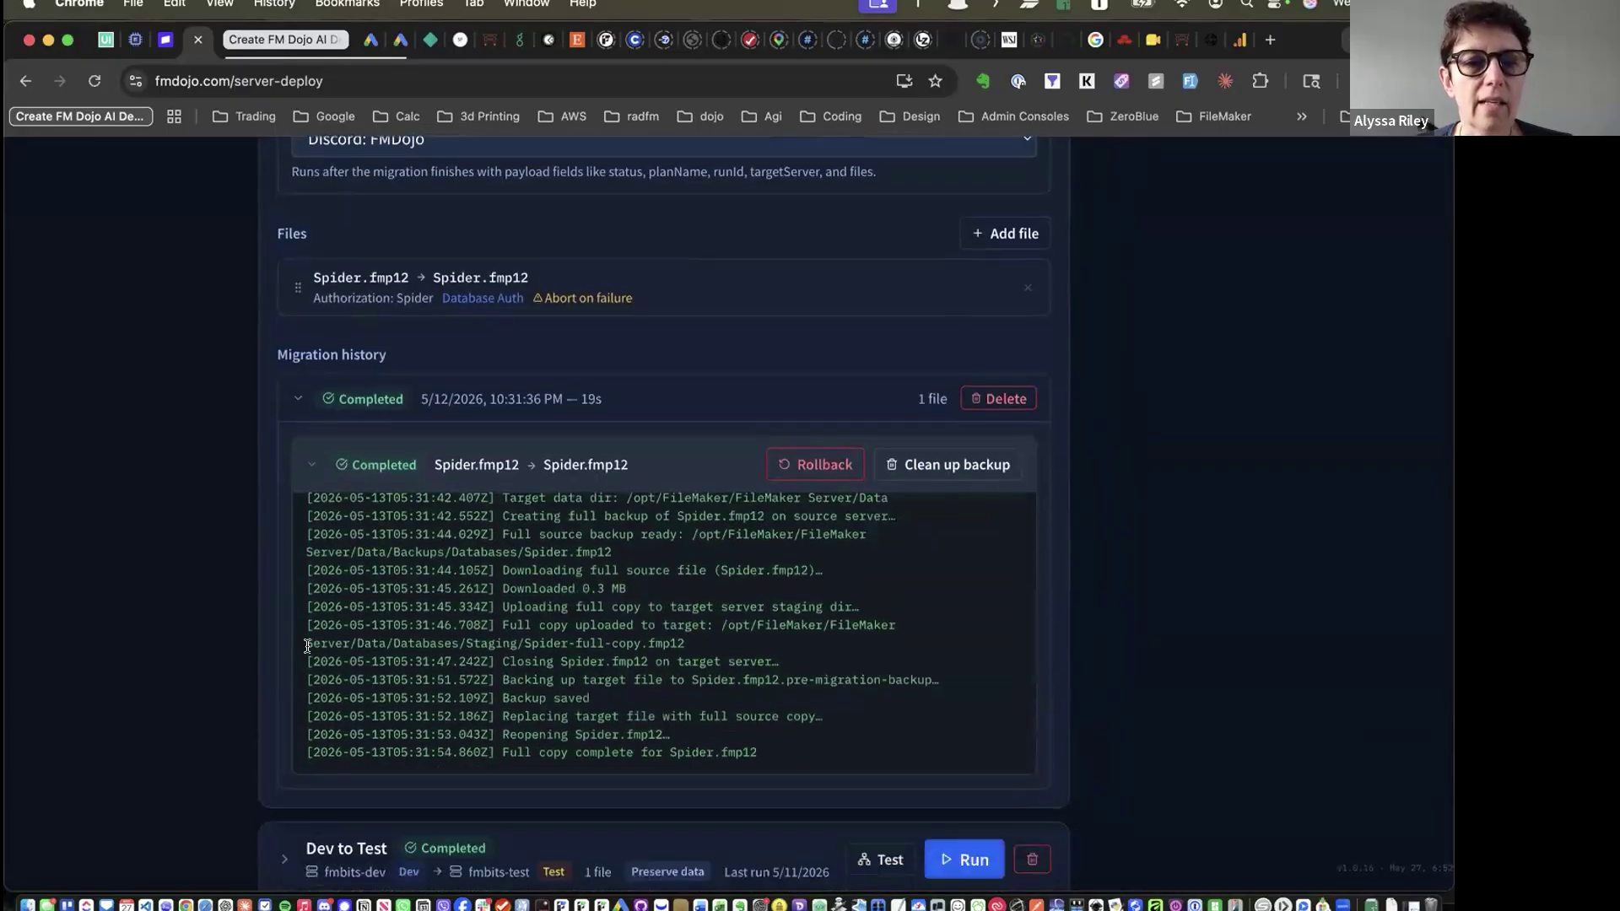
{"action": "scroll", "coordinate": [705, 544], "scroll_direction": "up", "scroll_amount": 3}
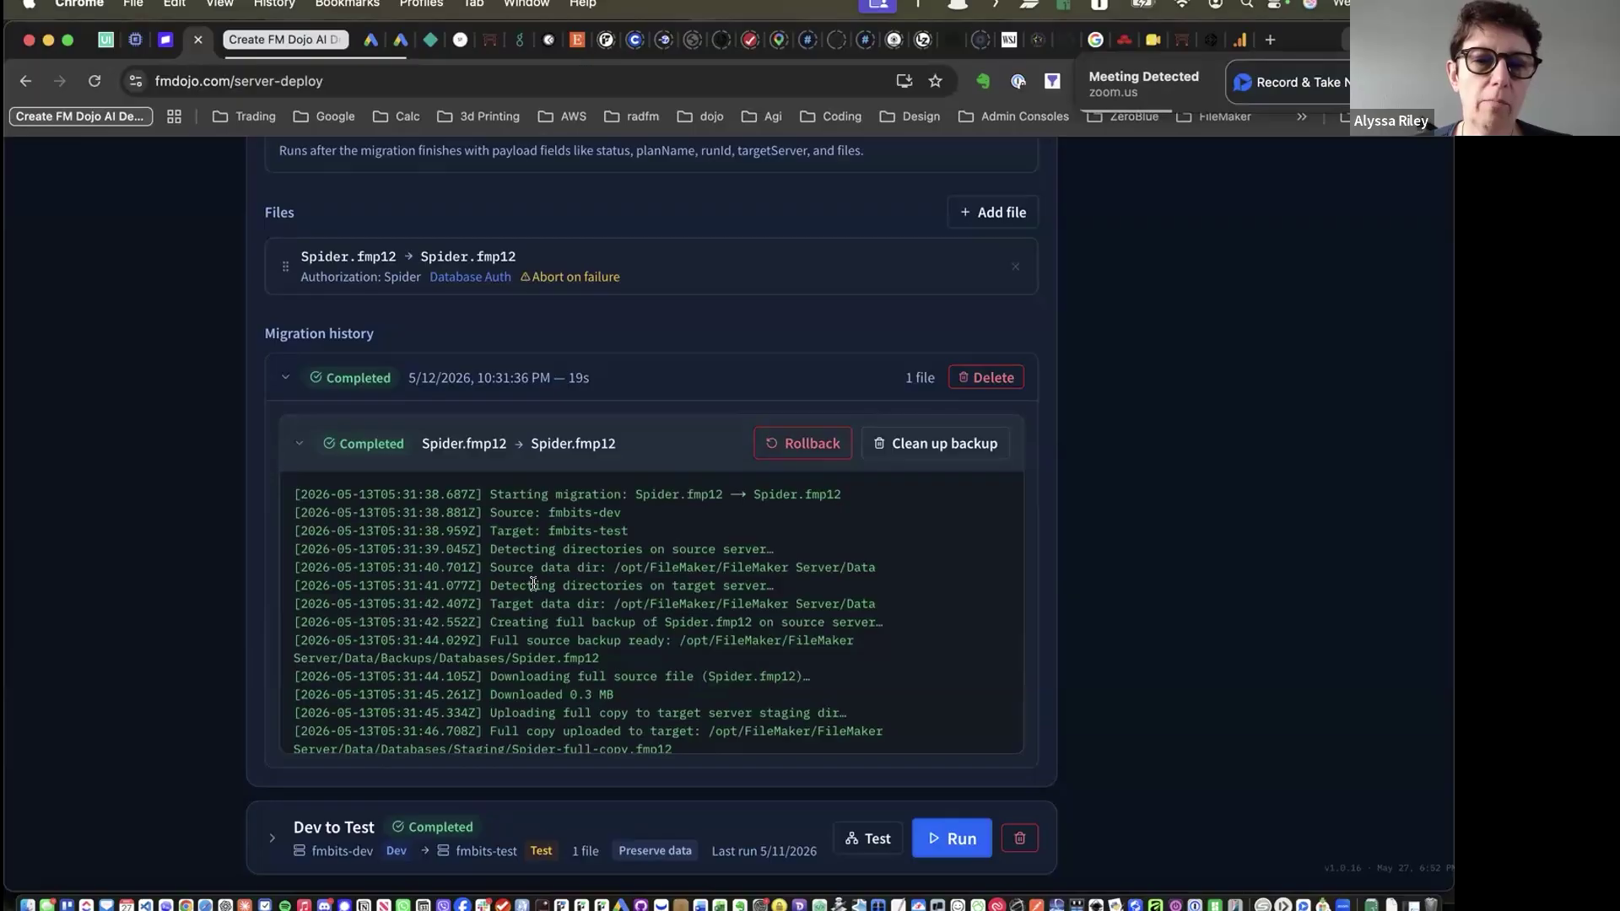
{"action": "scroll", "coordinate": [523, 591], "scroll_direction": "down", "scroll_amount": 5}
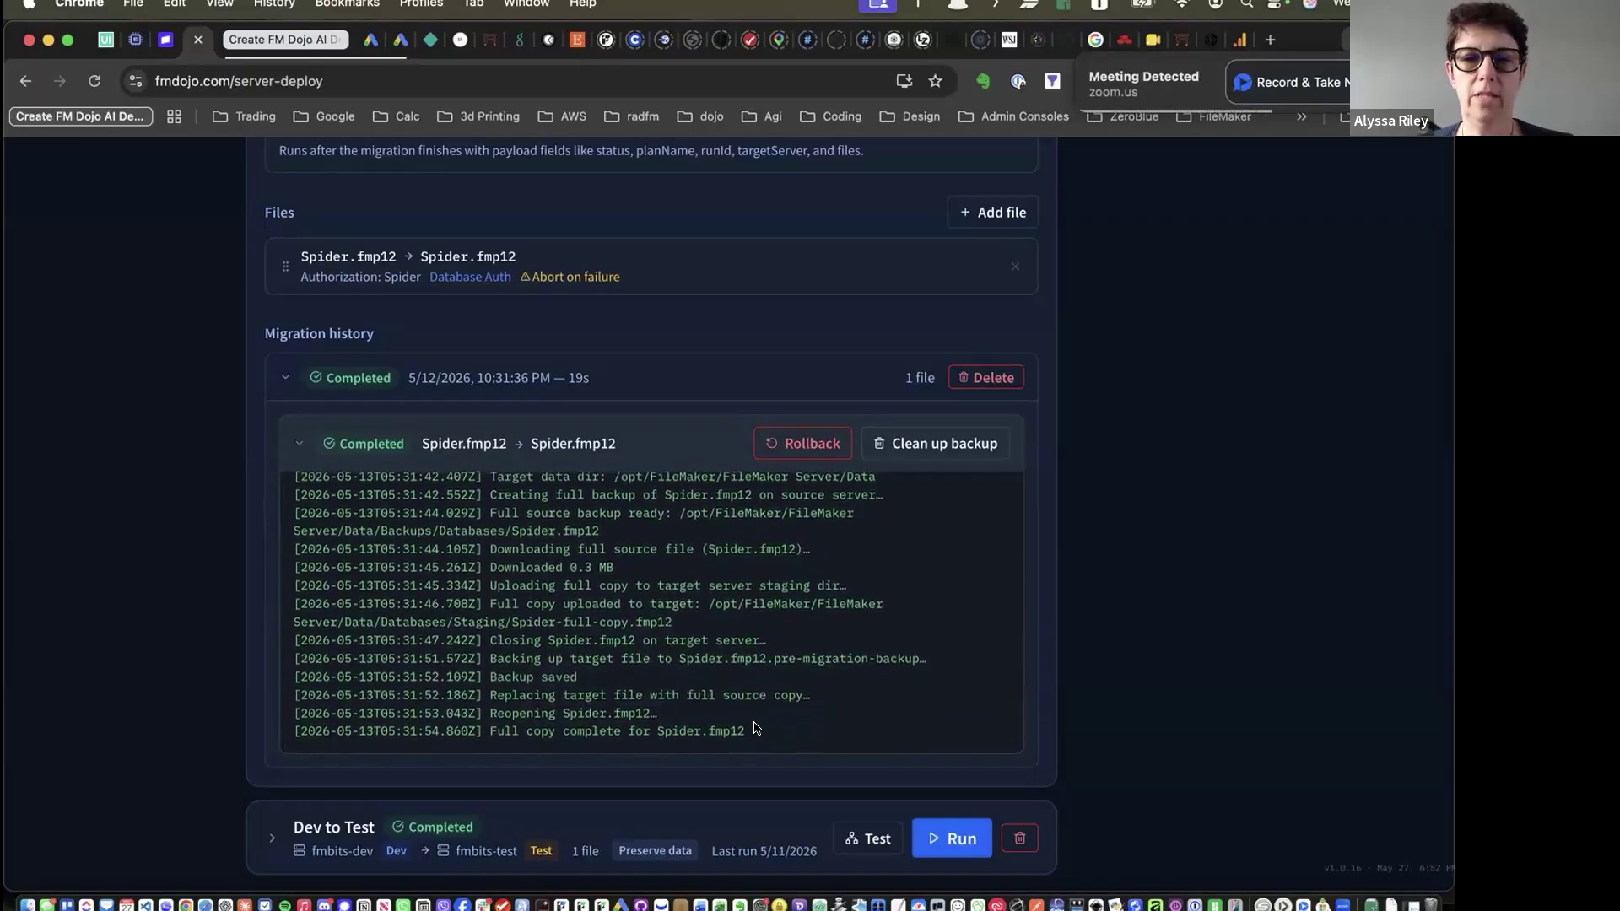
{"action": "scroll", "coordinate": [747, 692], "scroll_direction": "up", "scroll_amount": 5}
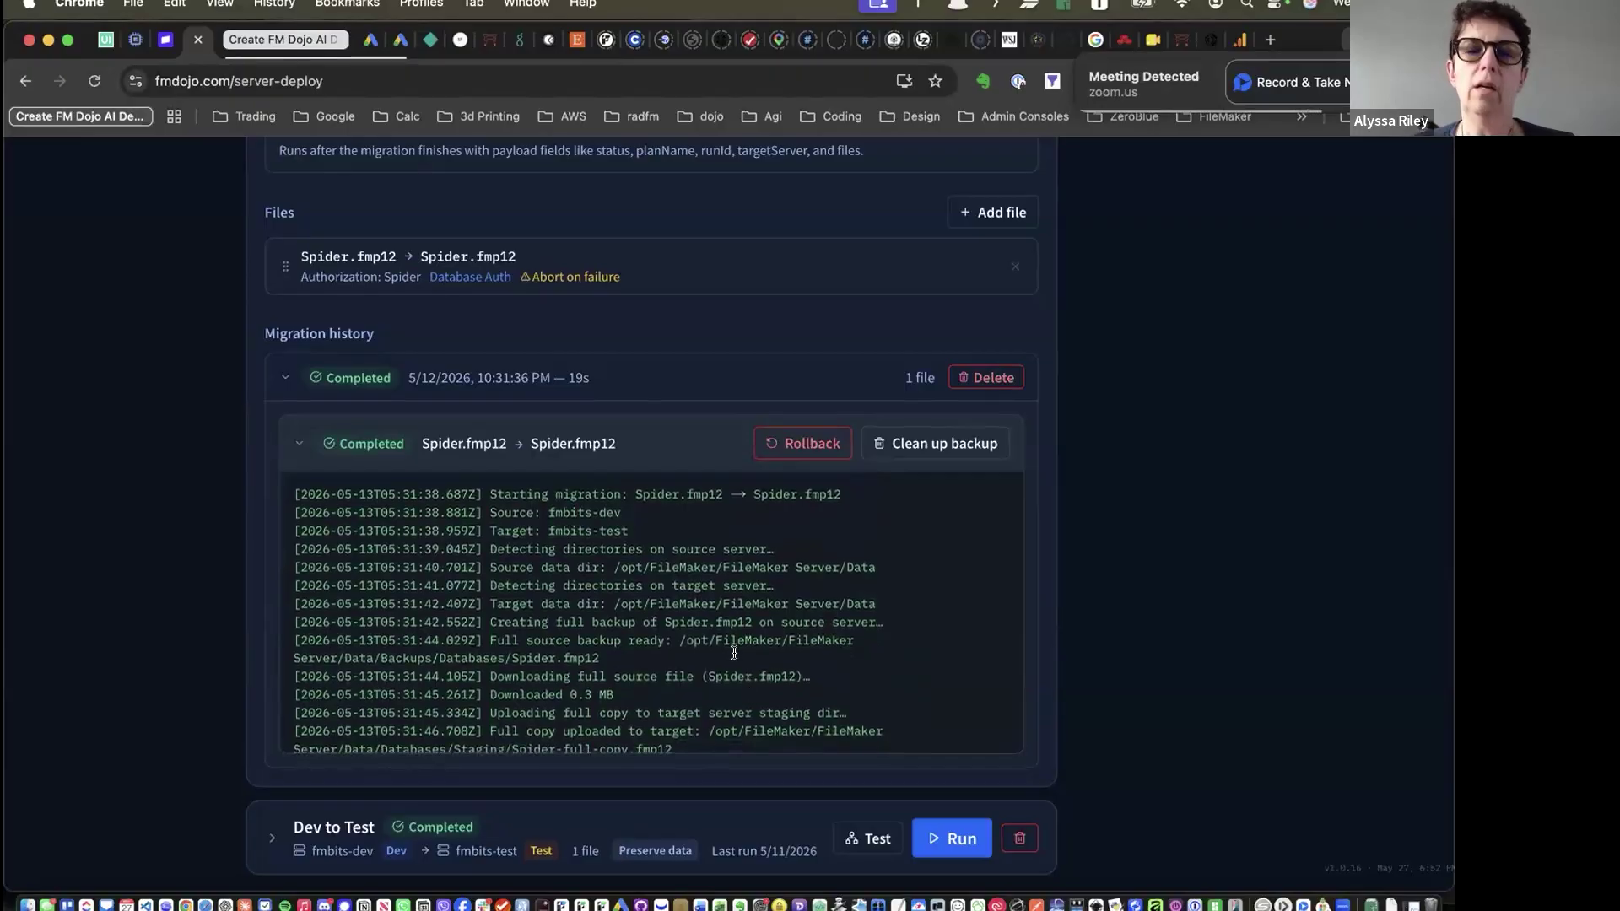
{"action": "scroll", "coordinate": [734, 653], "scroll_direction": "down", "scroll_amount": 8}
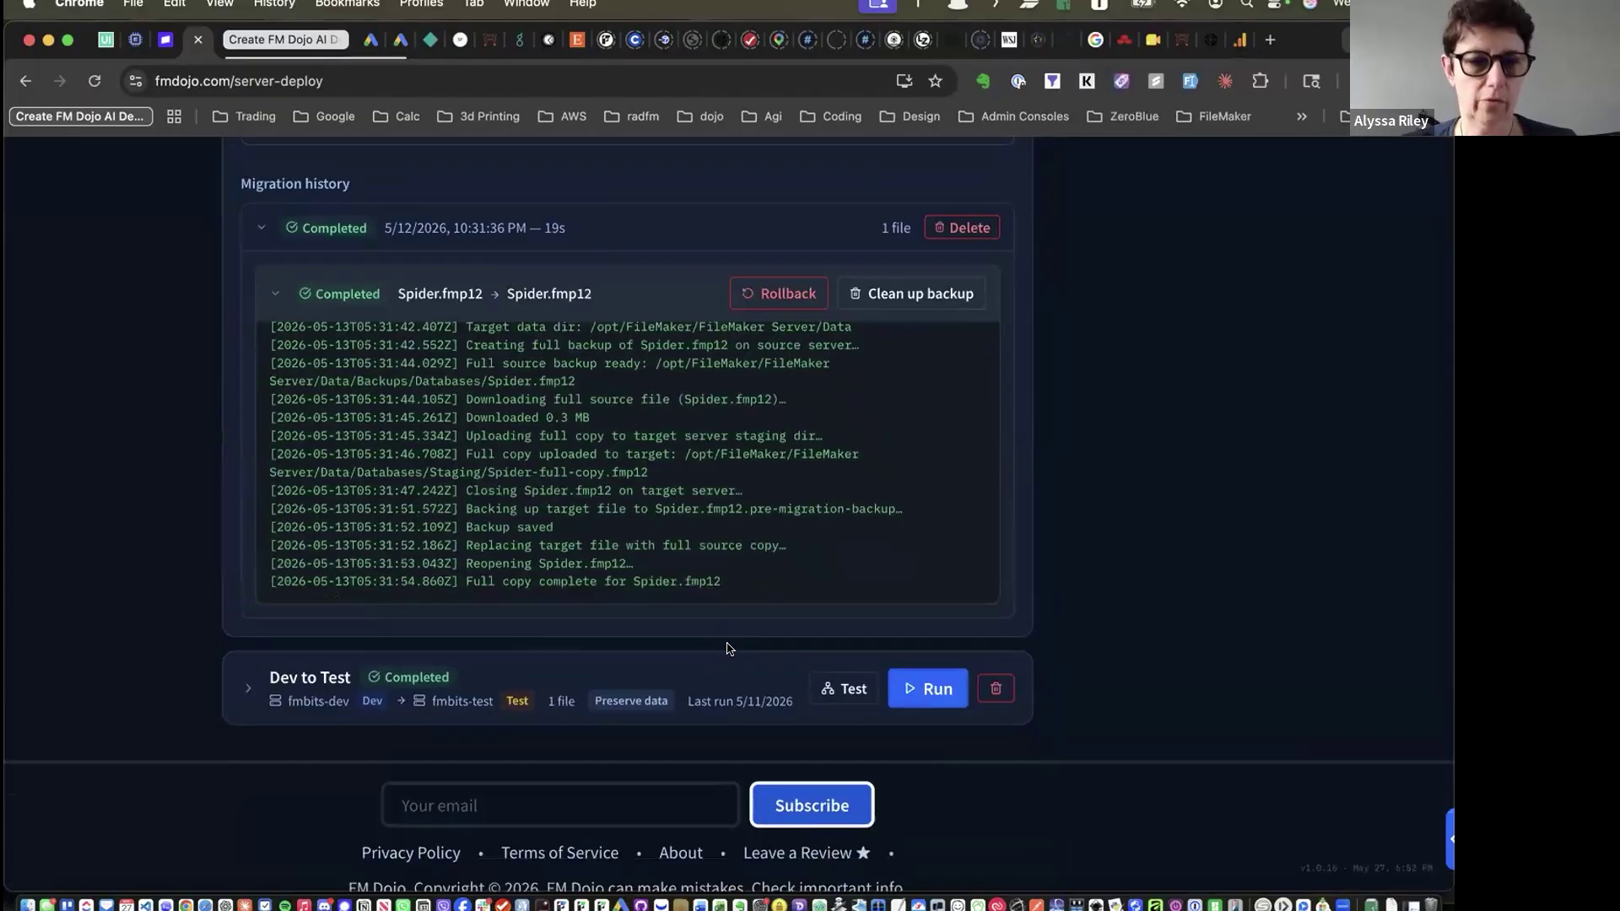
{"action": "scroll", "coordinate": [730, 648], "scroll_direction": "up", "scroll_amount": 6}
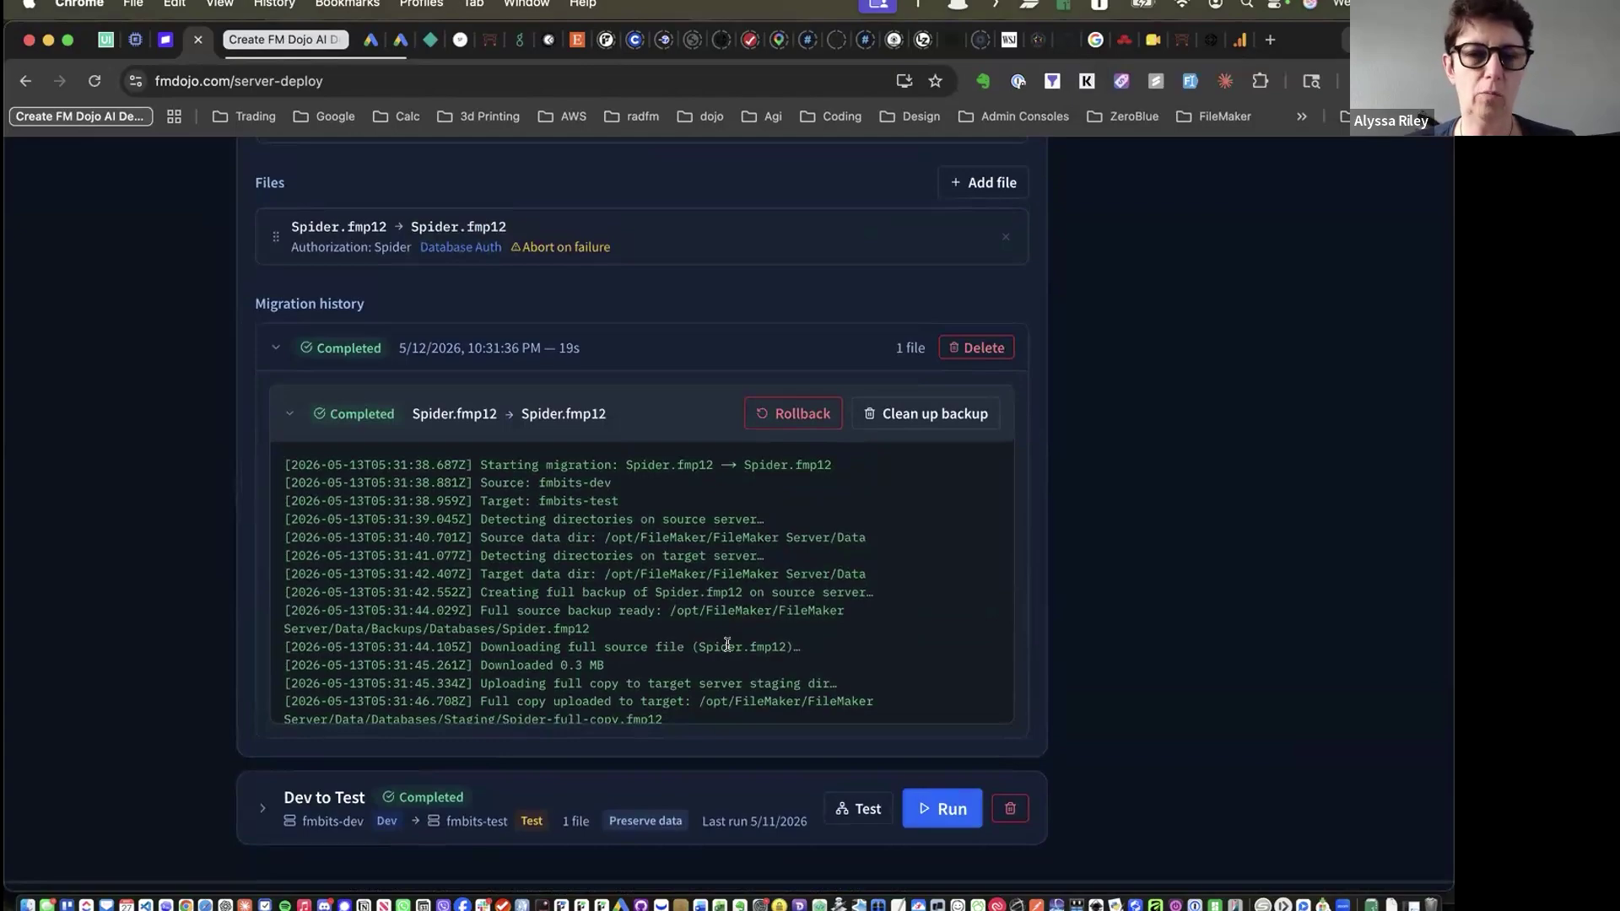
{"action": "scroll", "coordinate": [728, 645], "scroll_direction": "up", "scroll_amount": 8}
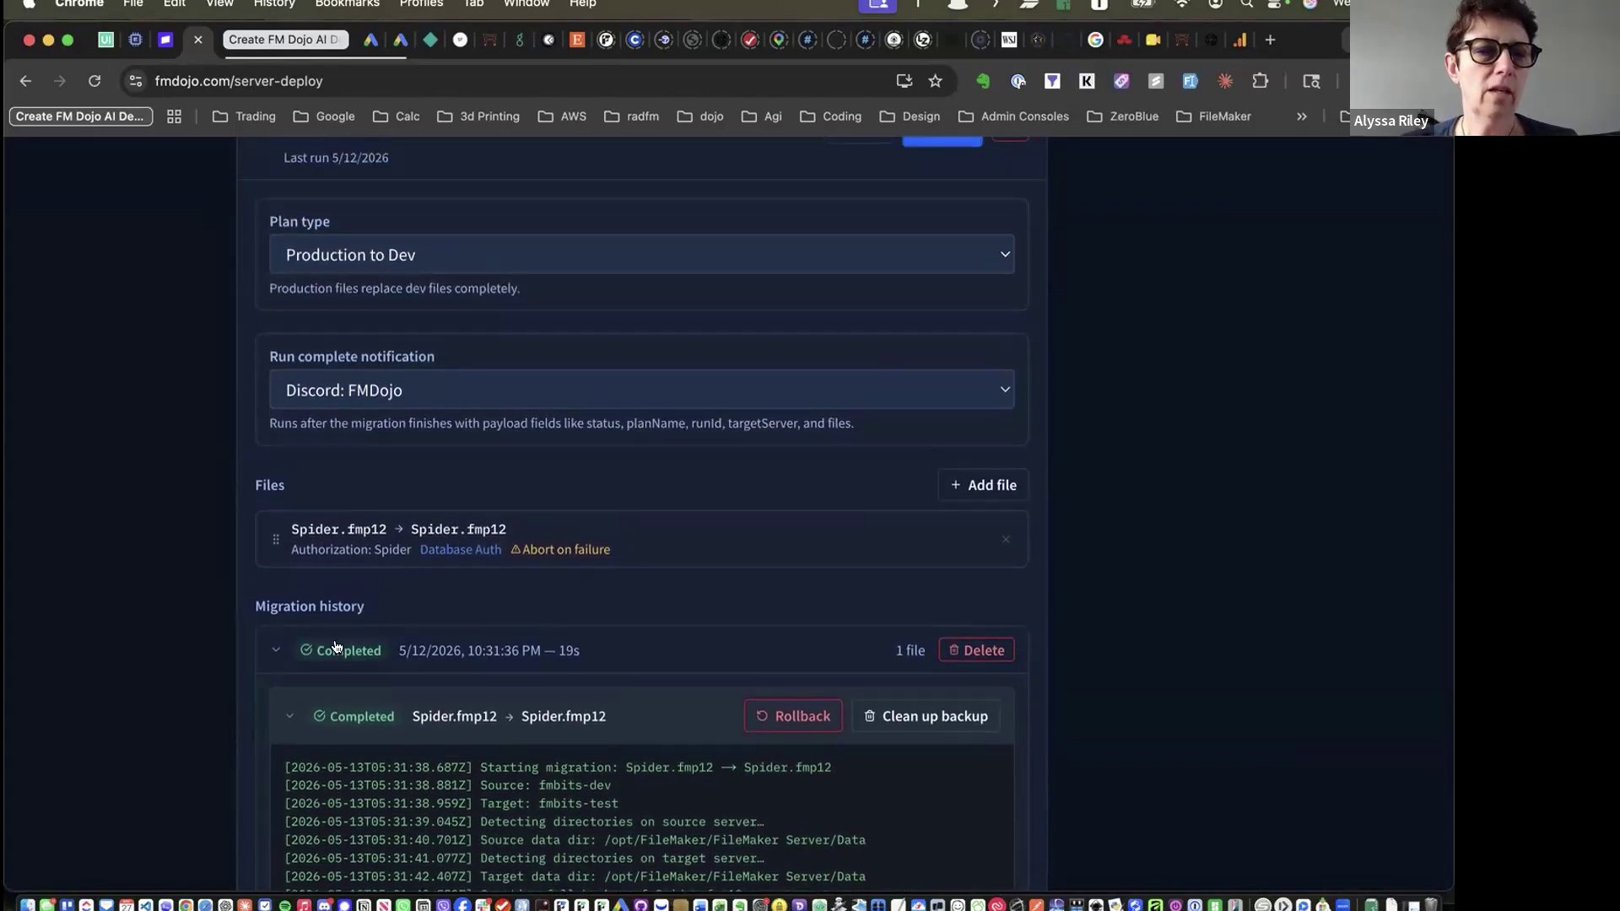
{"action": "left_click", "coordinate": [283, 718]}
{"action": "left_click", "coordinate": [272, 651]}
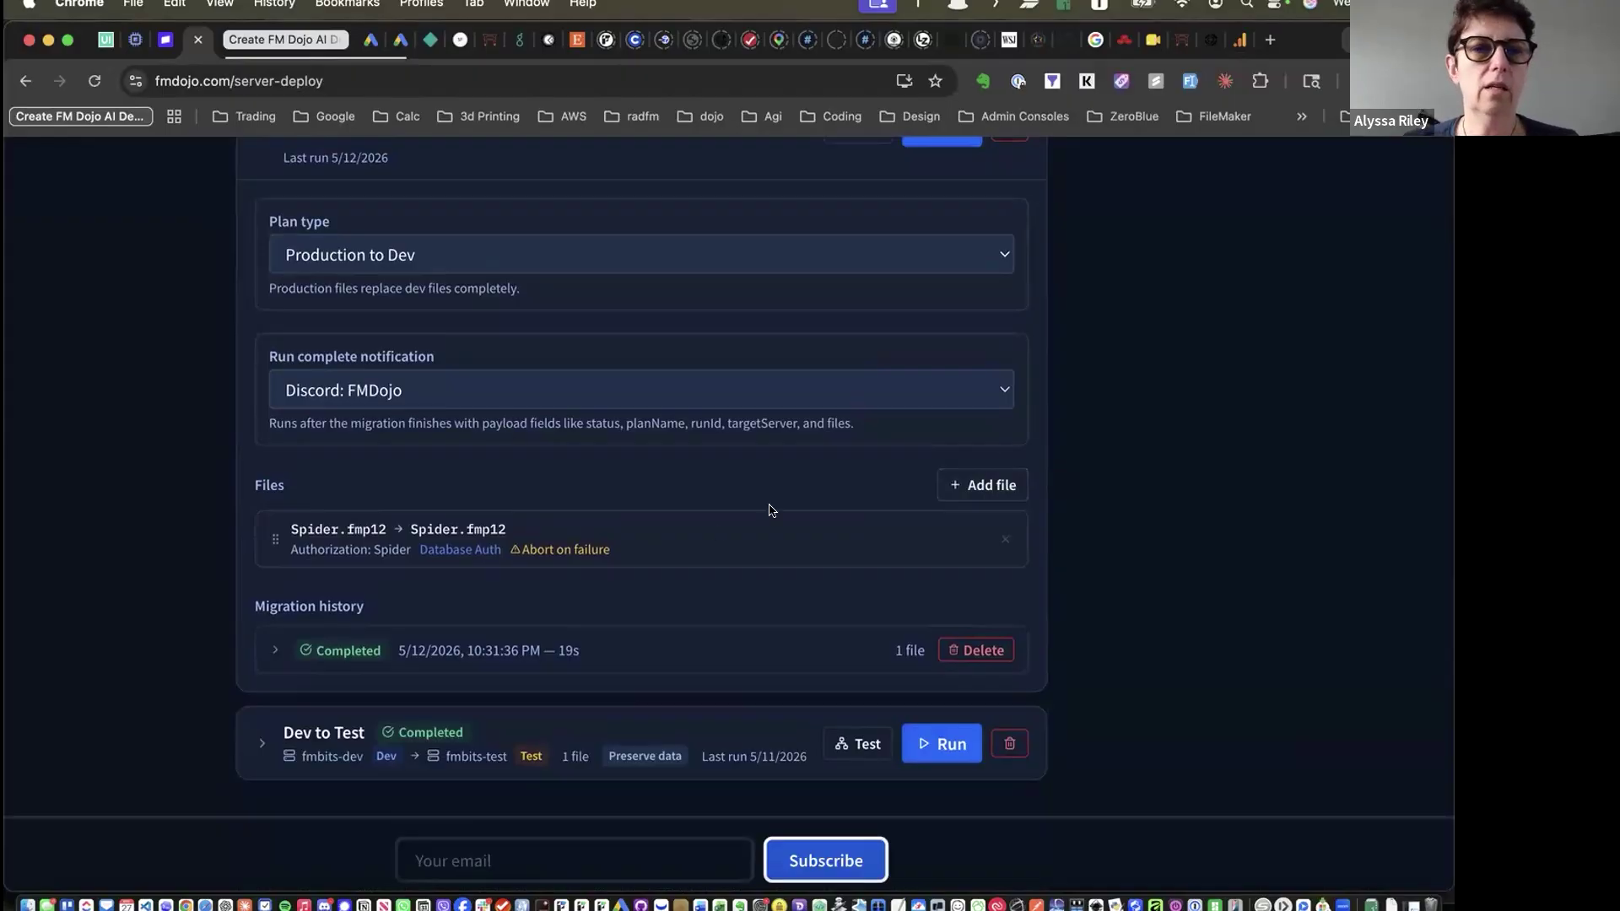
{"action": "scroll", "coordinate": [765, 508], "scroll_direction": "up", "scroll_amount": 3}
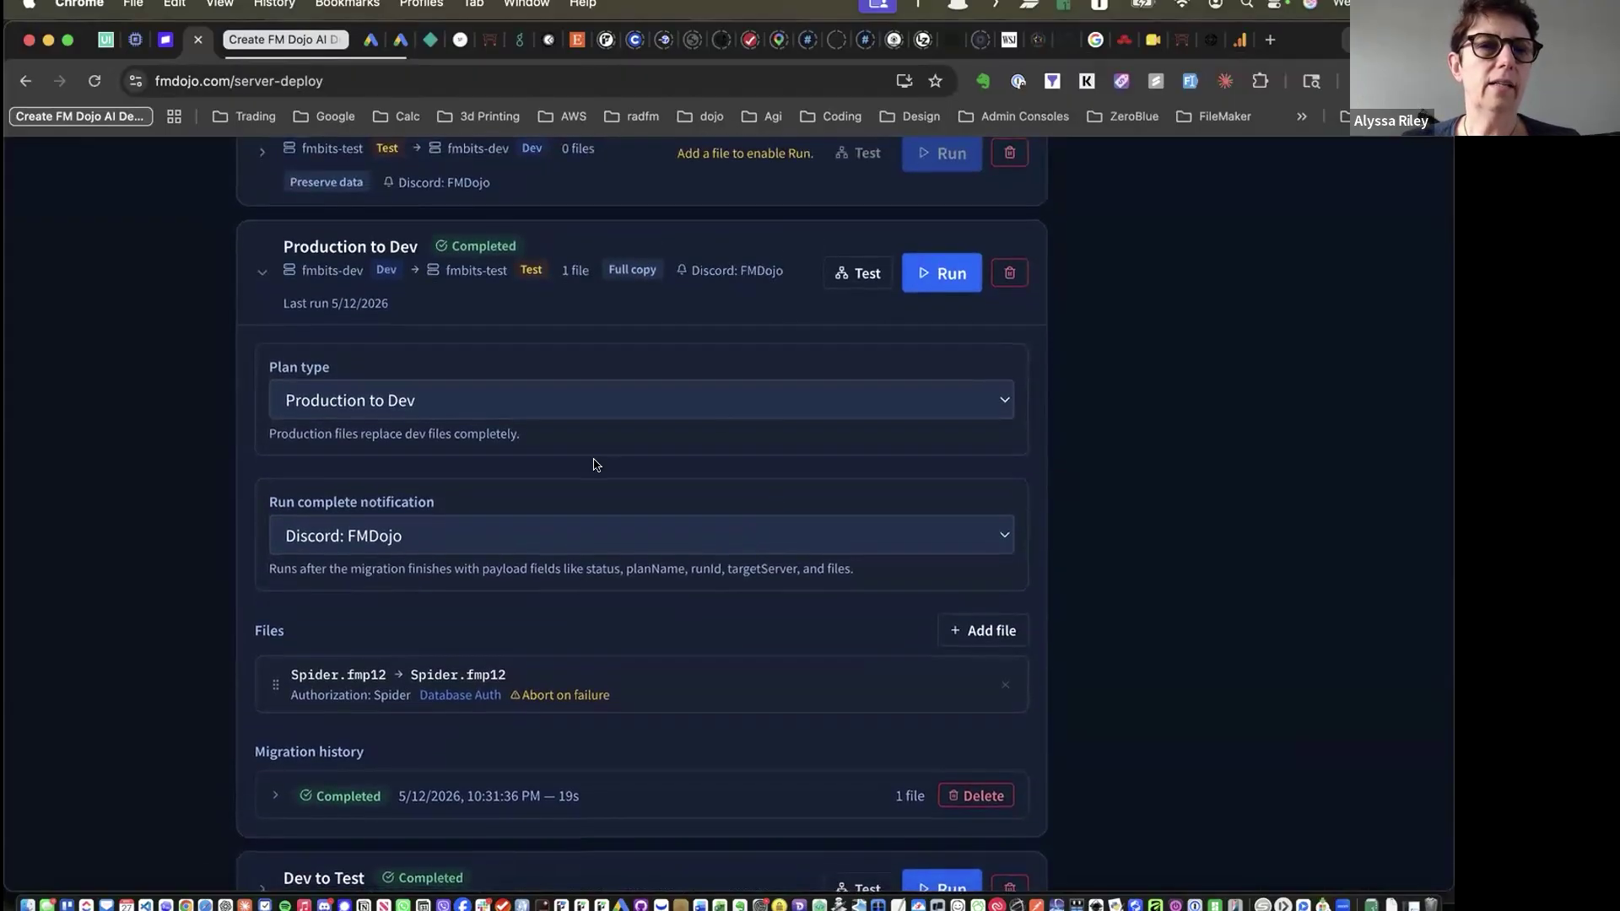
{"action": "scroll", "coordinate": [414, 398], "scroll_direction": "up", "scroll_amount": 2}
Collapse the Production to Dev plan and go to Integrations > Snapshots to view the live Spider snapshot
{"action": "left_click", "coordinate": [278, 433]}
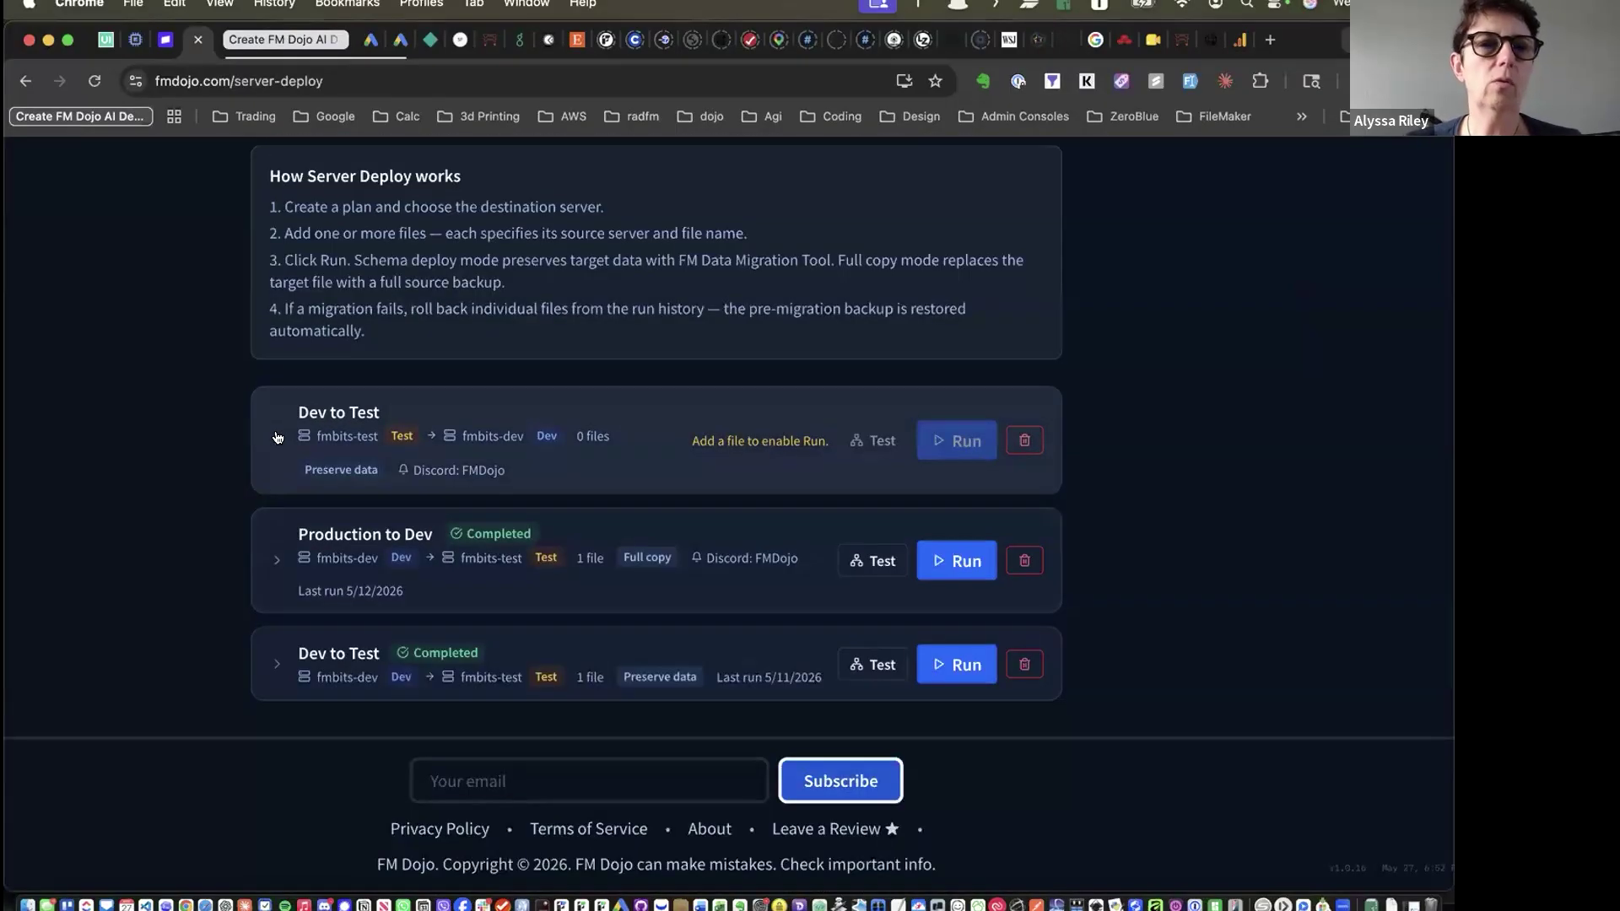
{"action": "scroll", "coordinate": [742, 191], "scroll_direction": "up", "scroll_amount": 3}
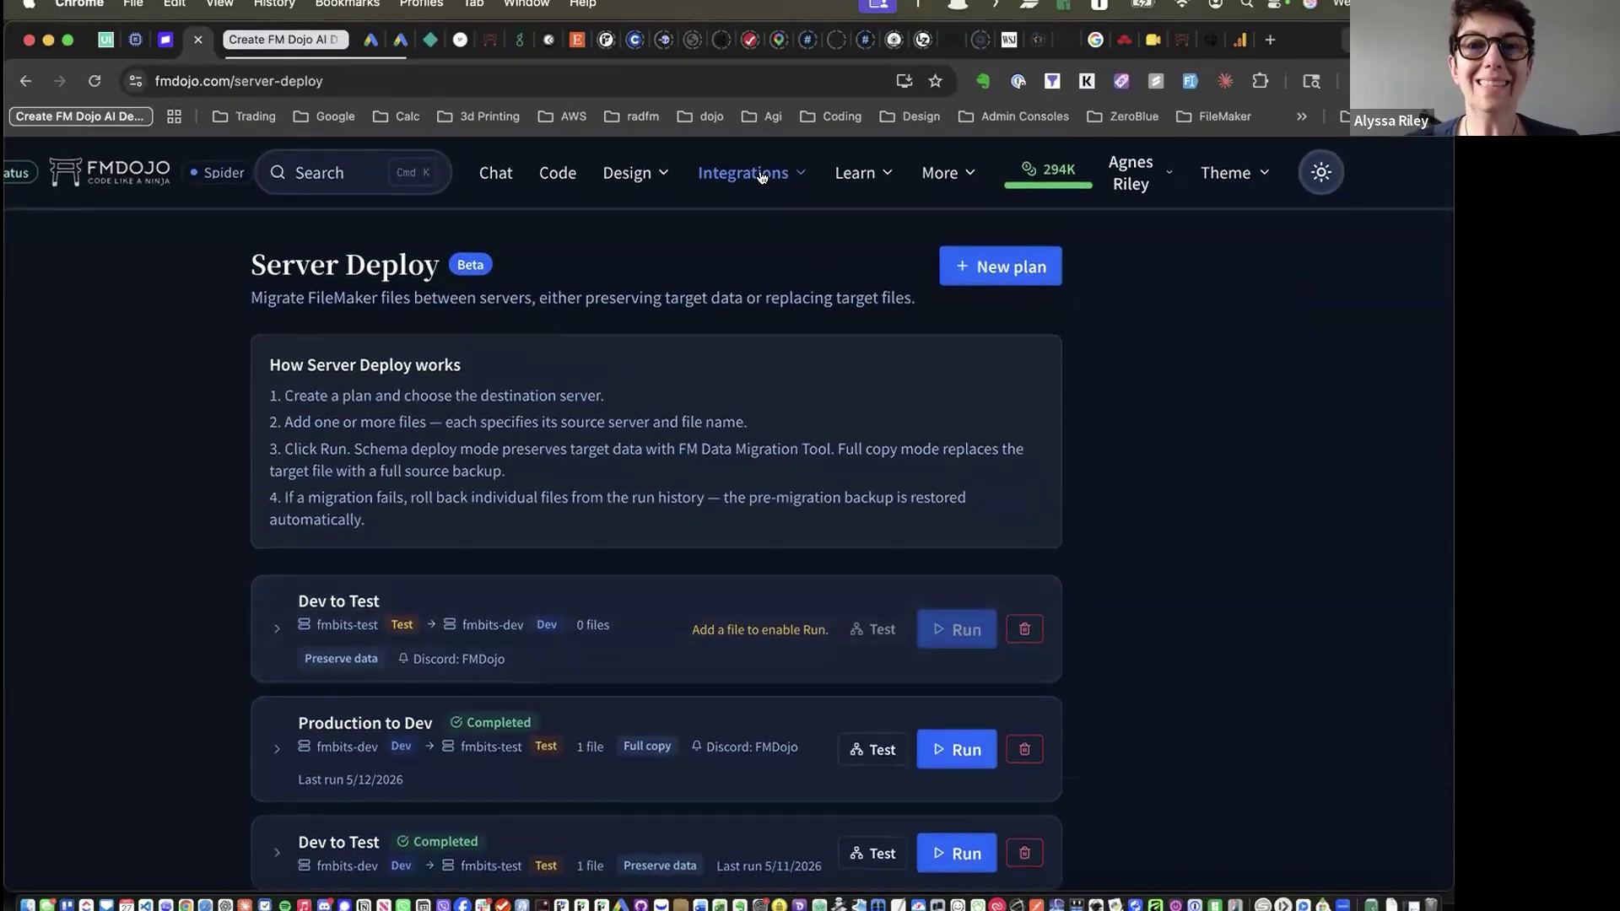
{"action": "left_click", "coordinate": [762, 177]}
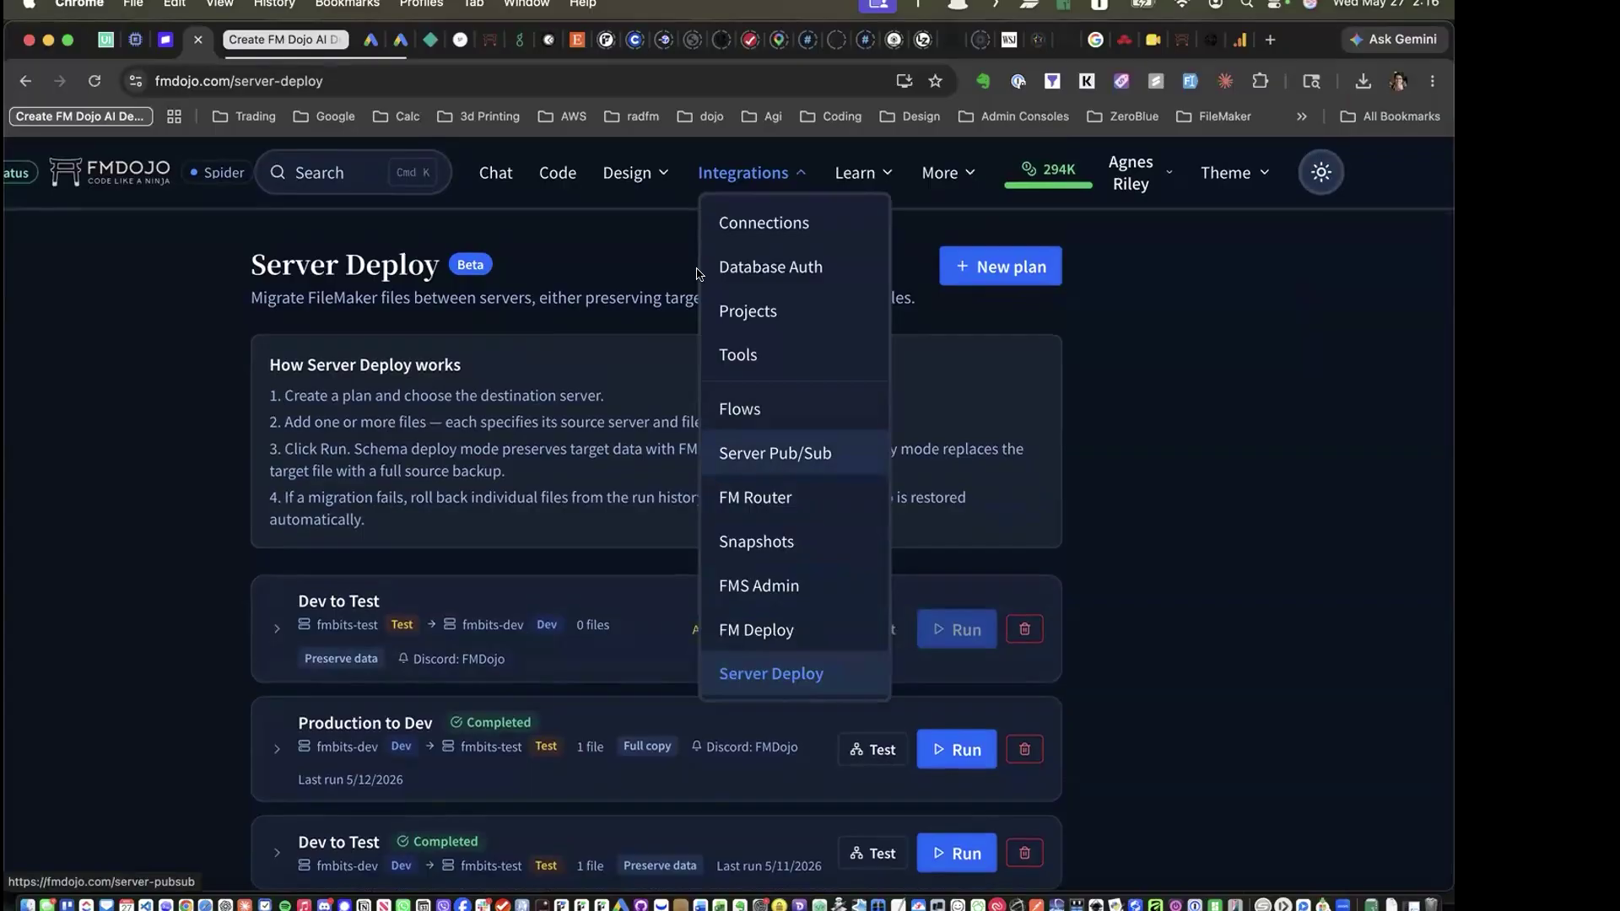
{"action": "left_click", "coordinate": [724, 177]}
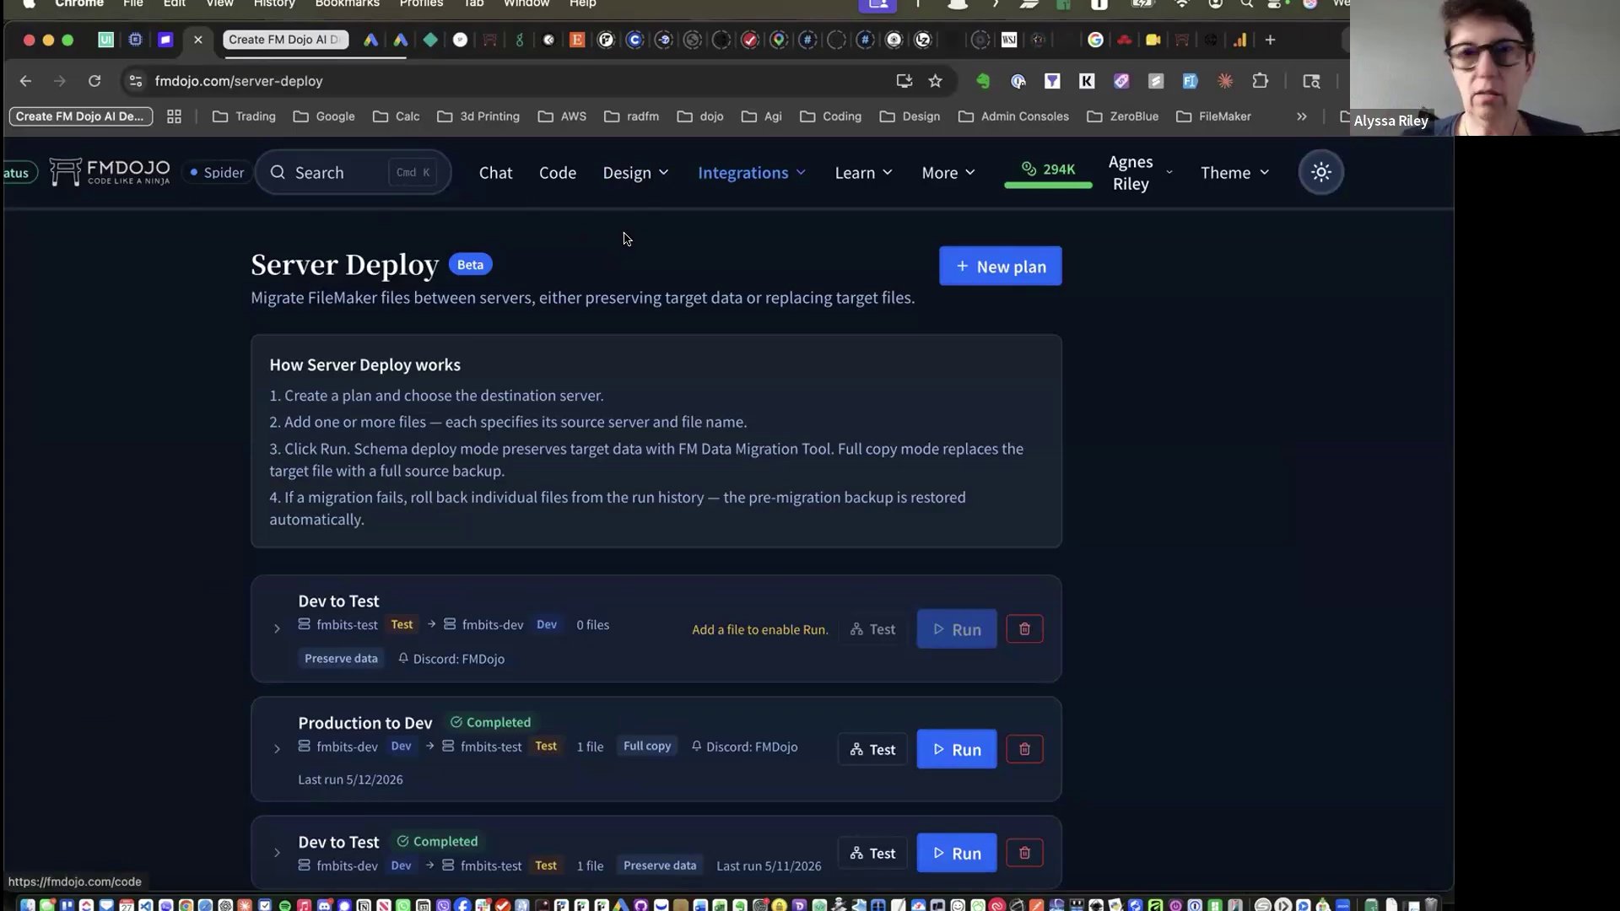
{"action": "left_click", "coordinate": [722, 176]}
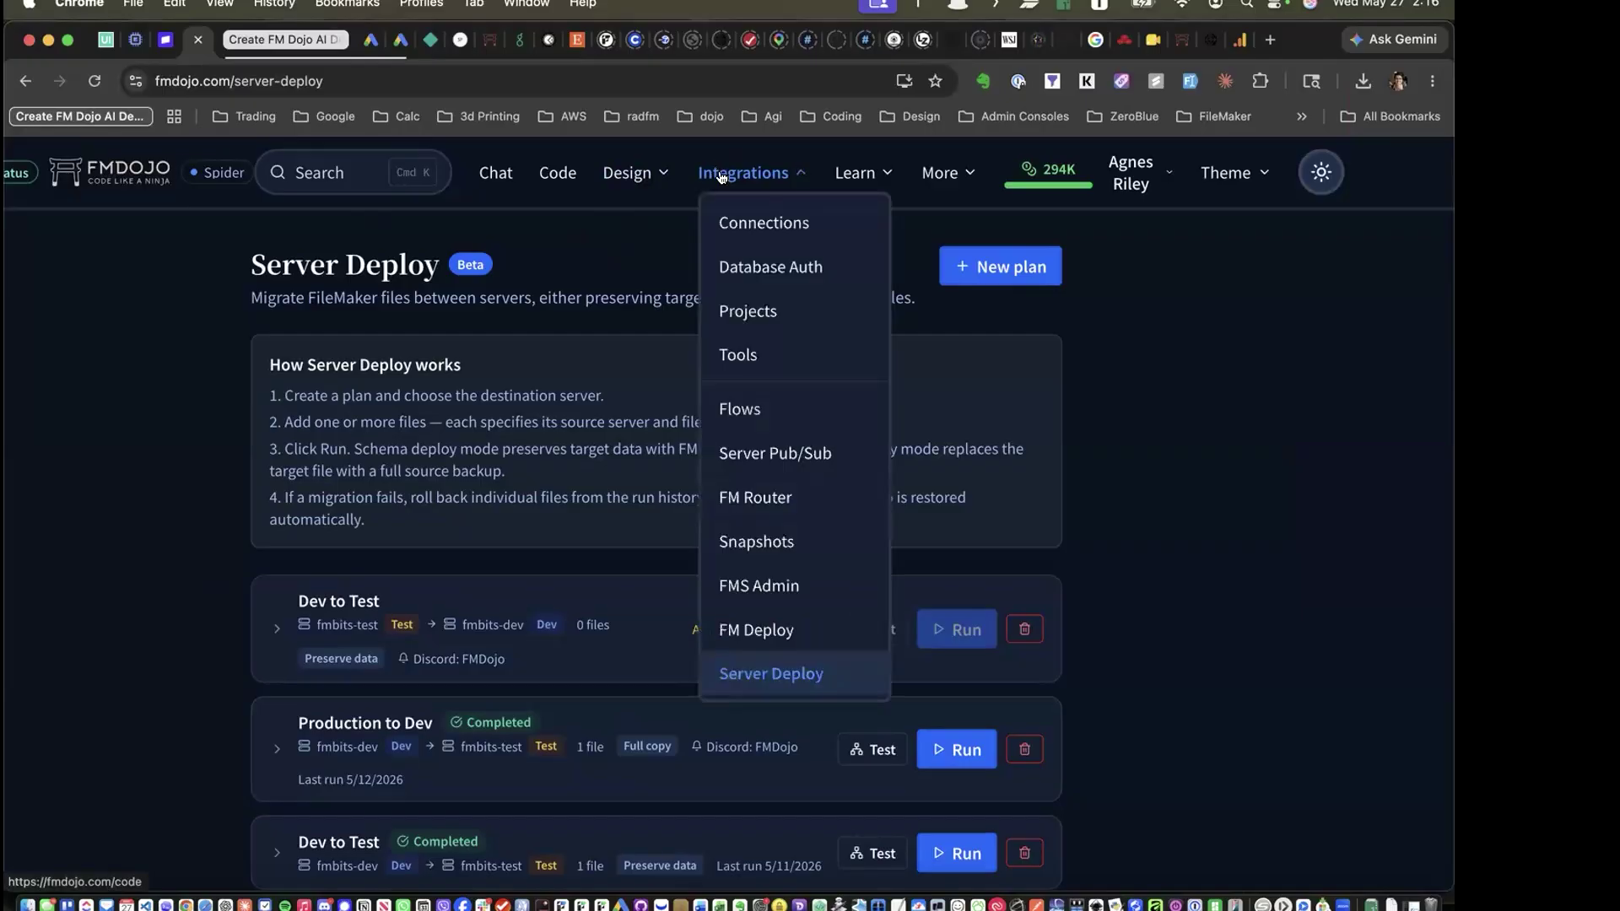
{"action": "left_click", "coordinate": [754, 541]}
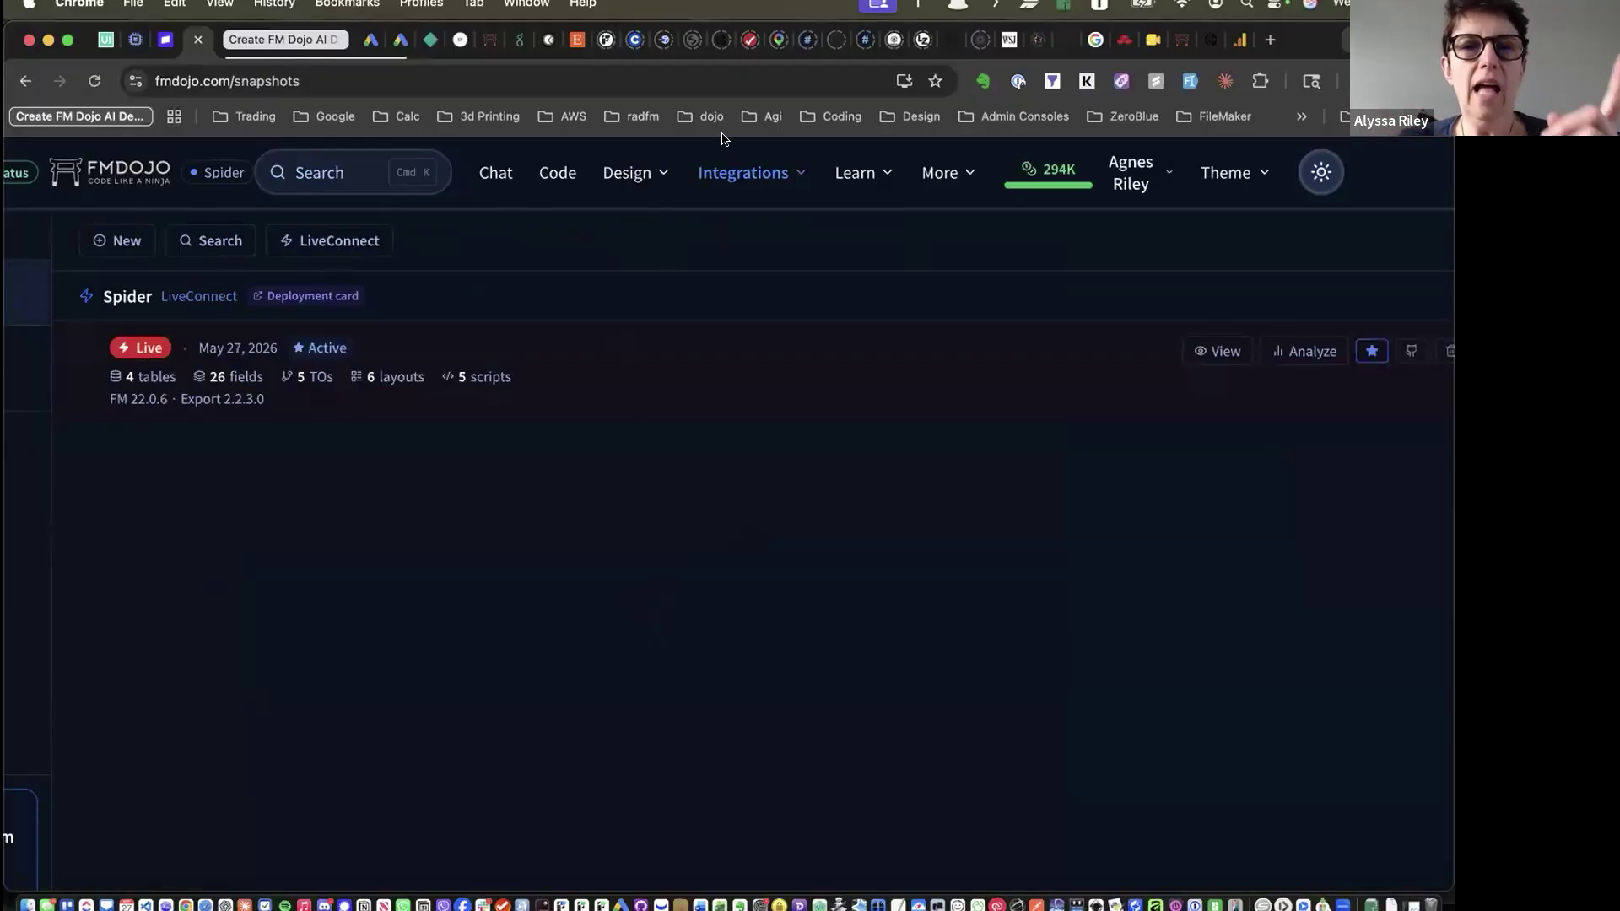
Go from the Code editor to Integrations > Projects and open the NB Ops project
{"action": "left_click", "coordinate": [729, 172]}
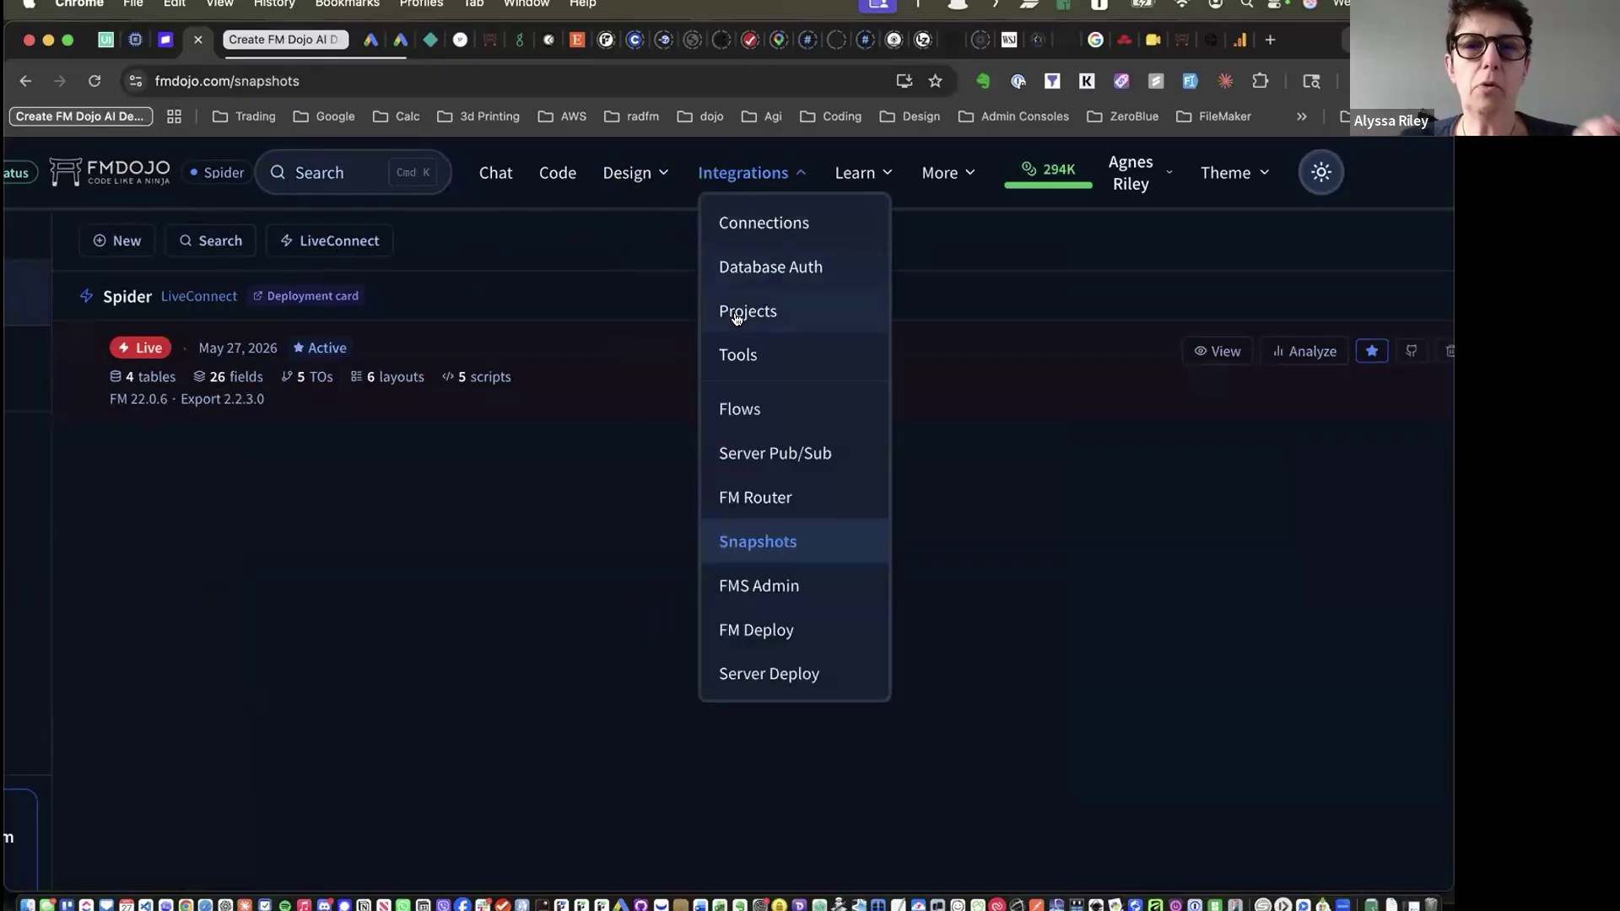
{"action": "left_click", "coordinate": [550, 173]}
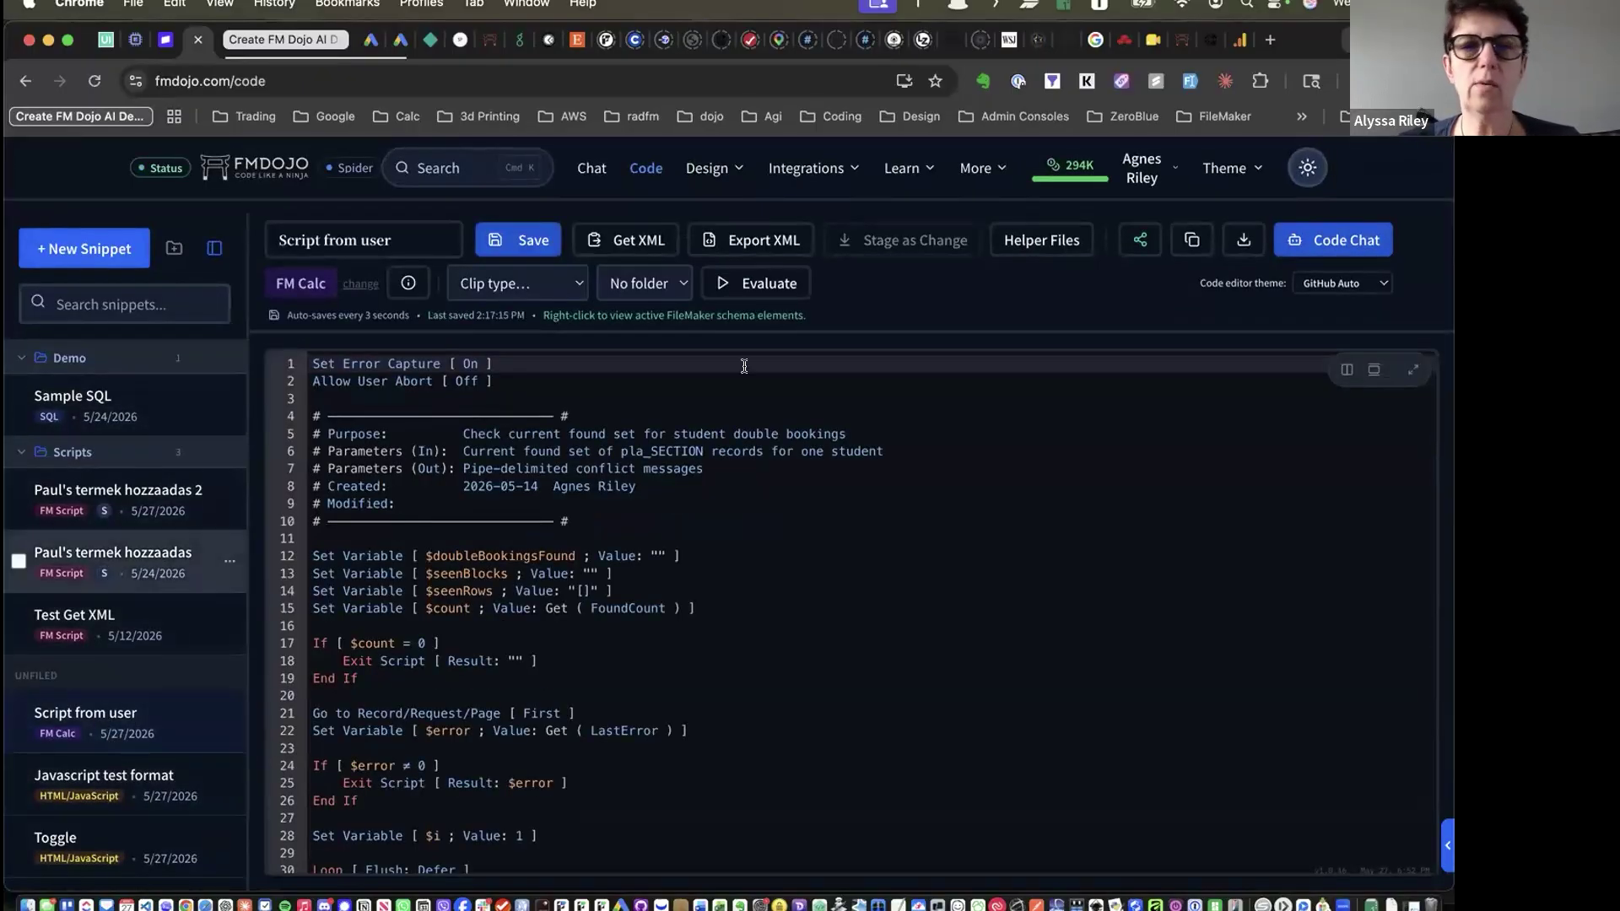
{"action": "left_click", "coordinate": [809, 168]}
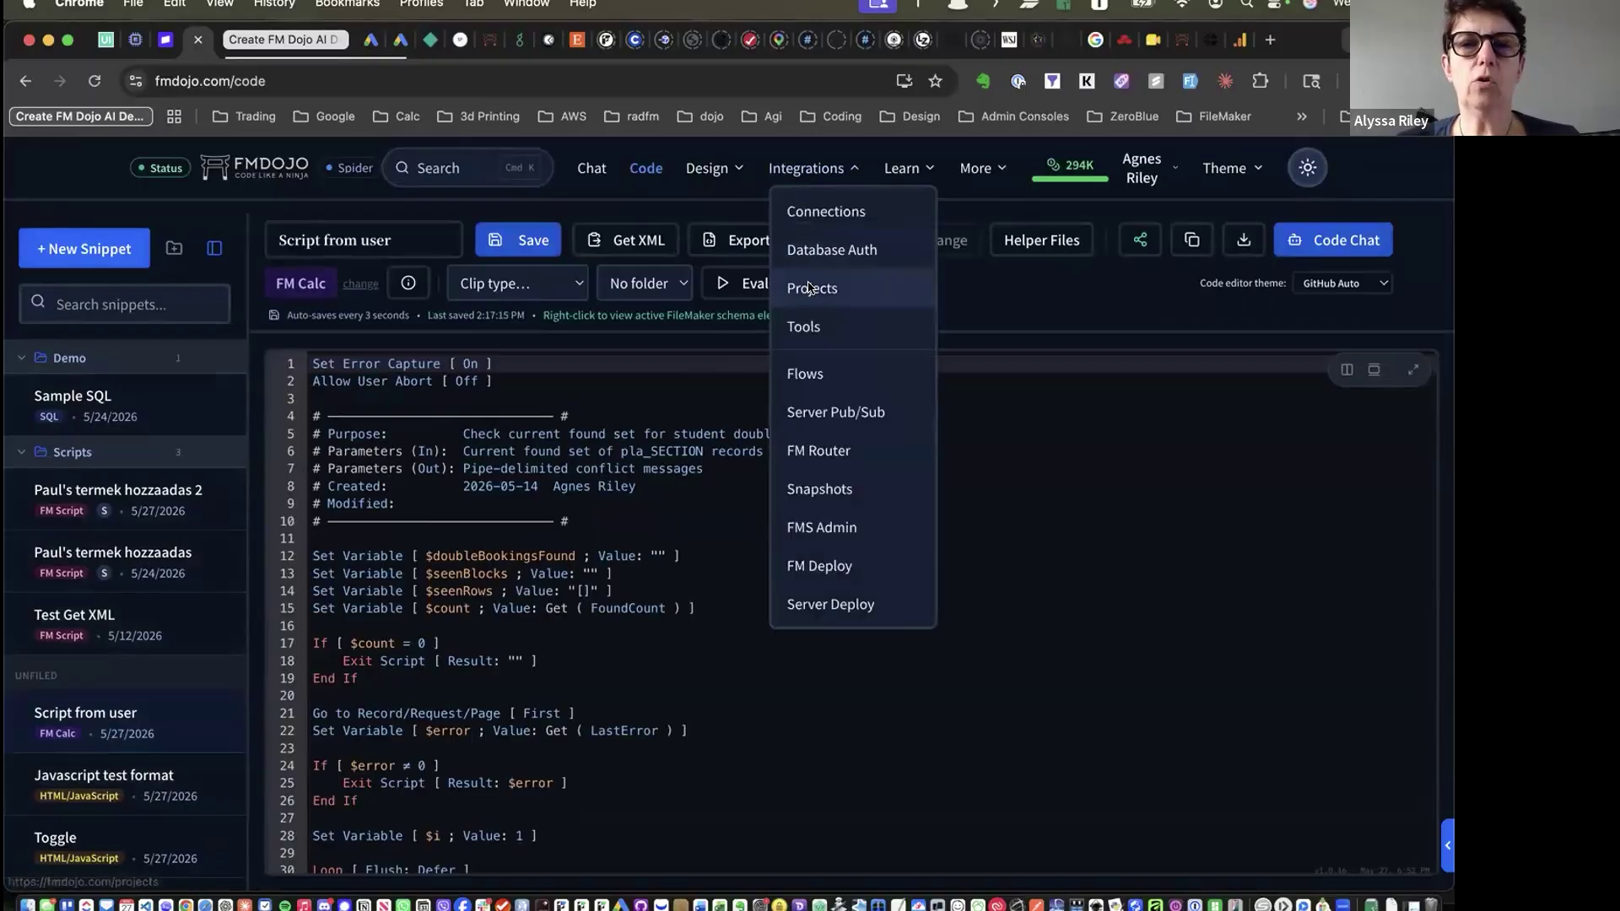
{"action": "left_click", "coordinate": [808, 288]}
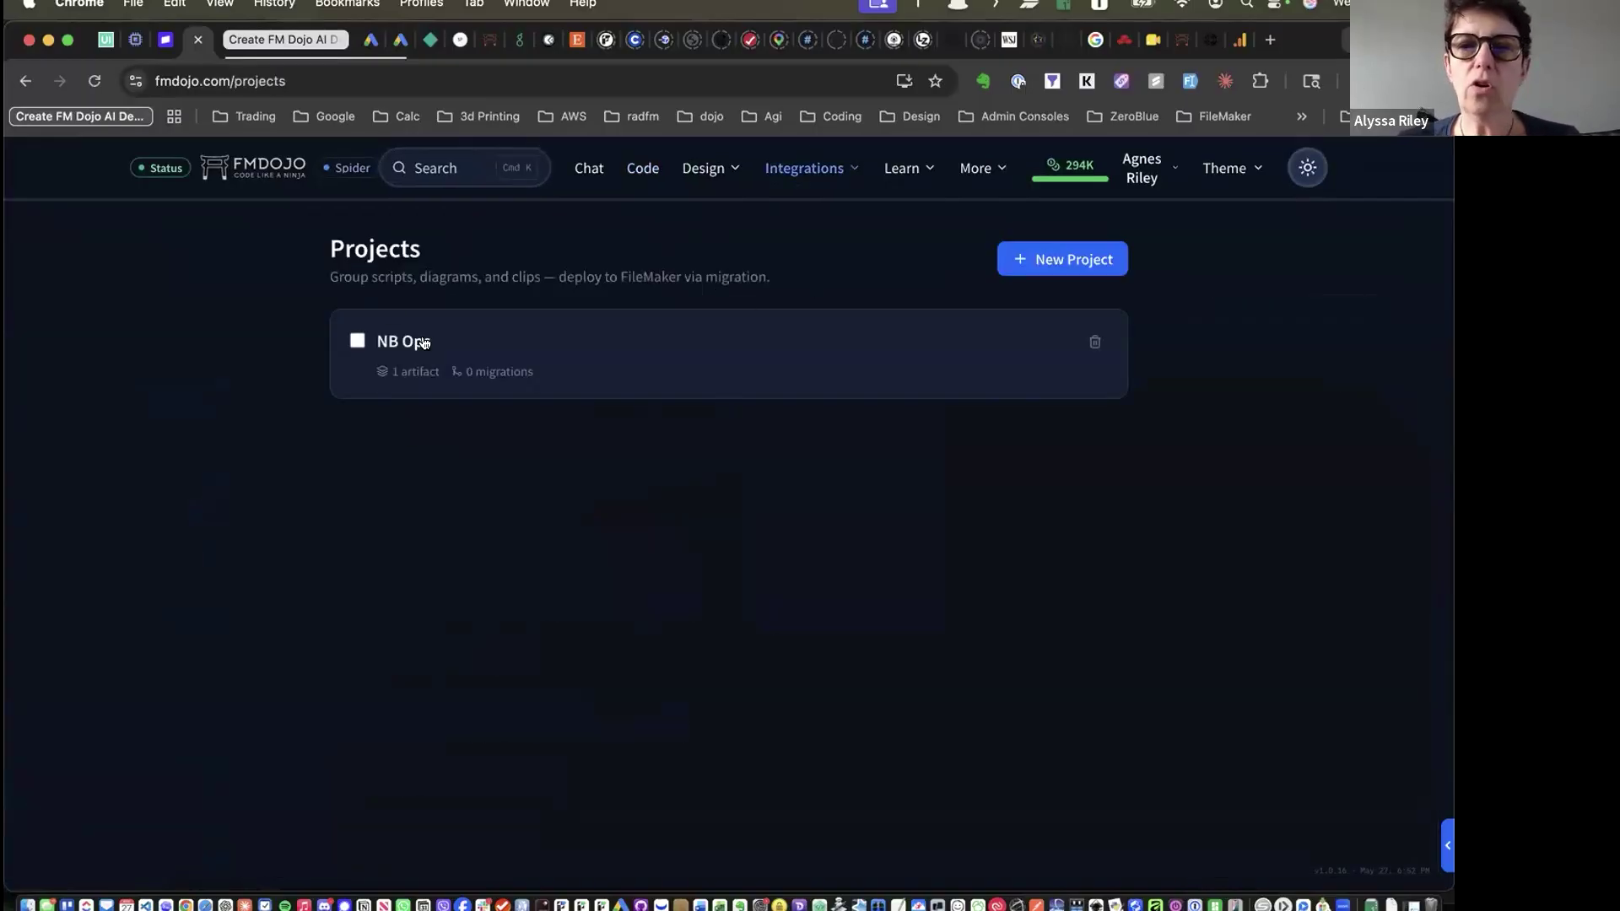
{"action": "left_click", "coordinate": [424, 343]}
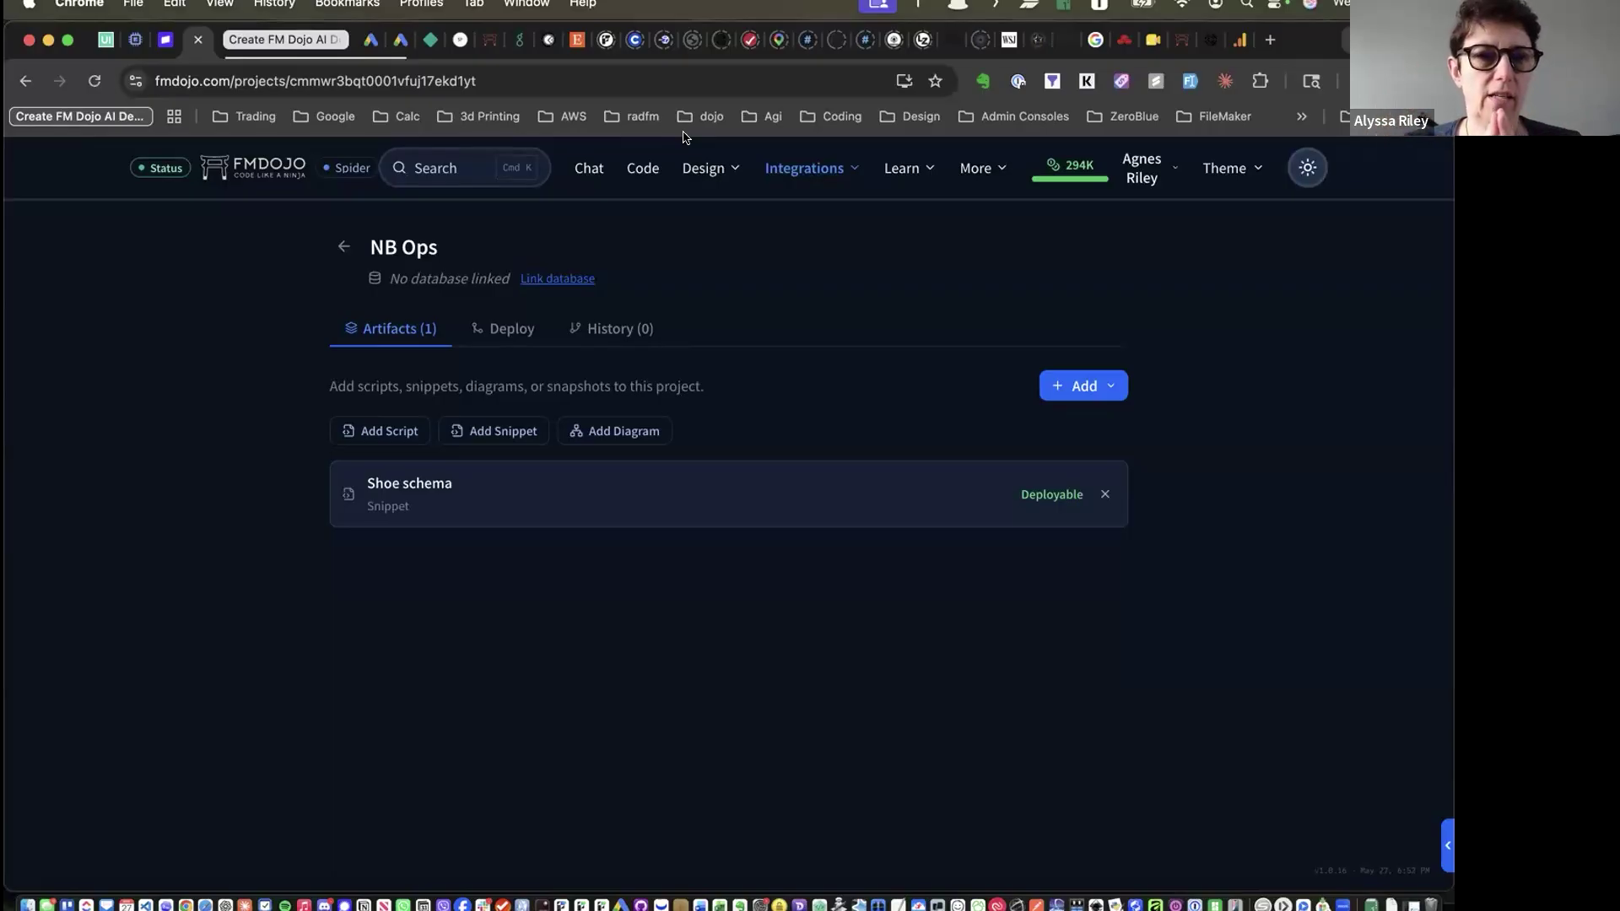
Open the Design menu from the NB Ops project page
{"action": "left_click", "coordinate": [706, 168]}
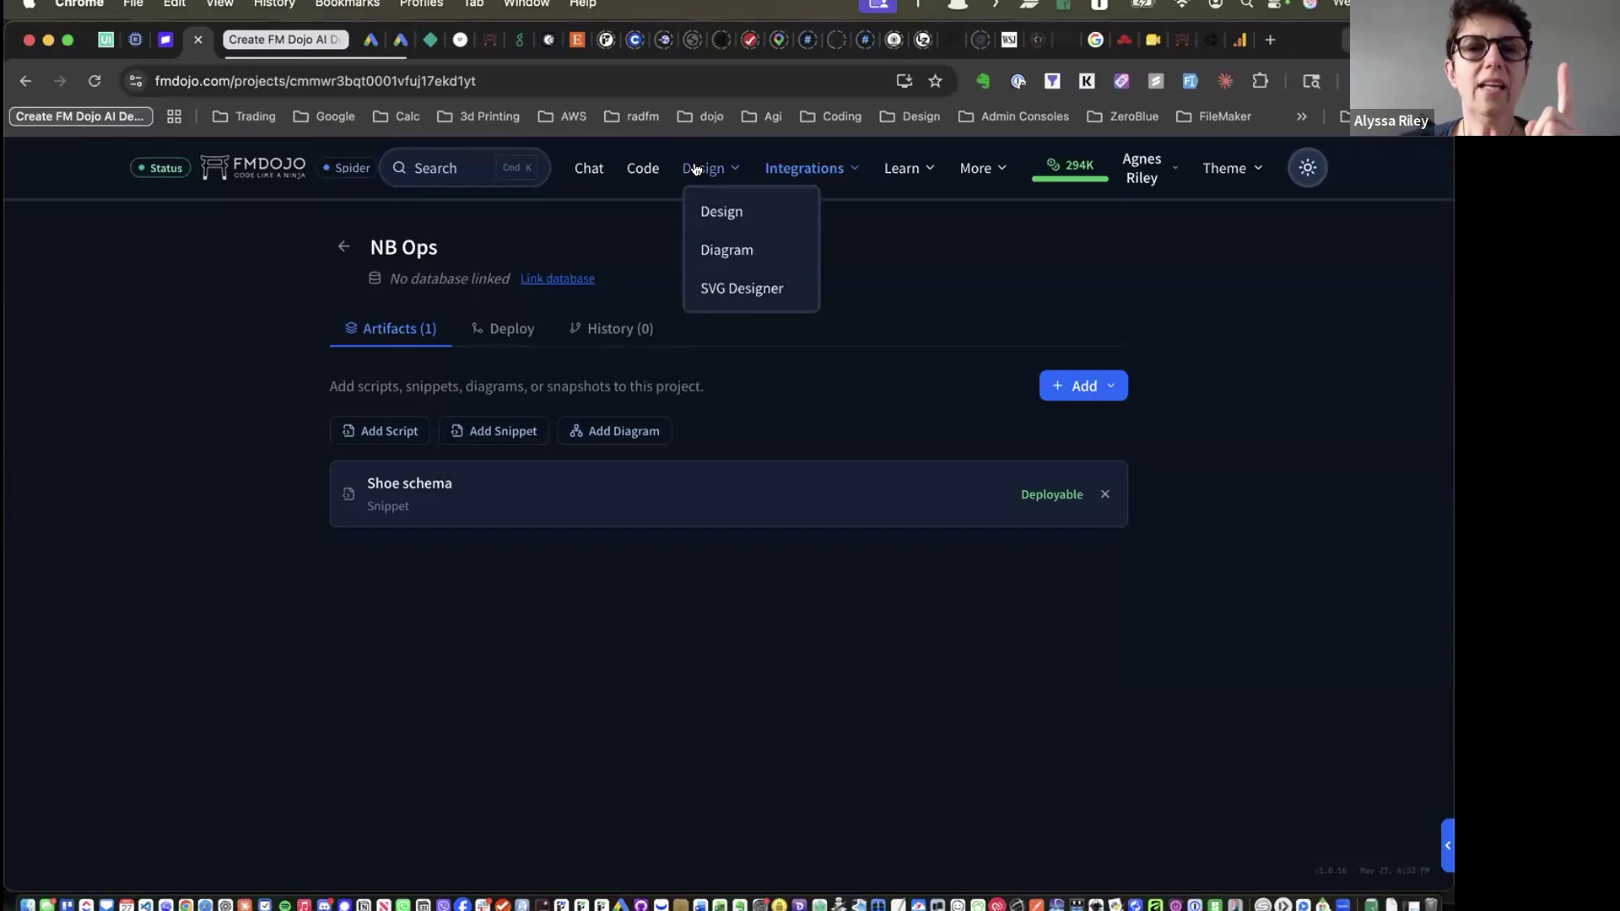
Open the diagram editor and load the School Application Diagram from the sidebar
{"action": "left_click", "coordinate": [723, 253]}
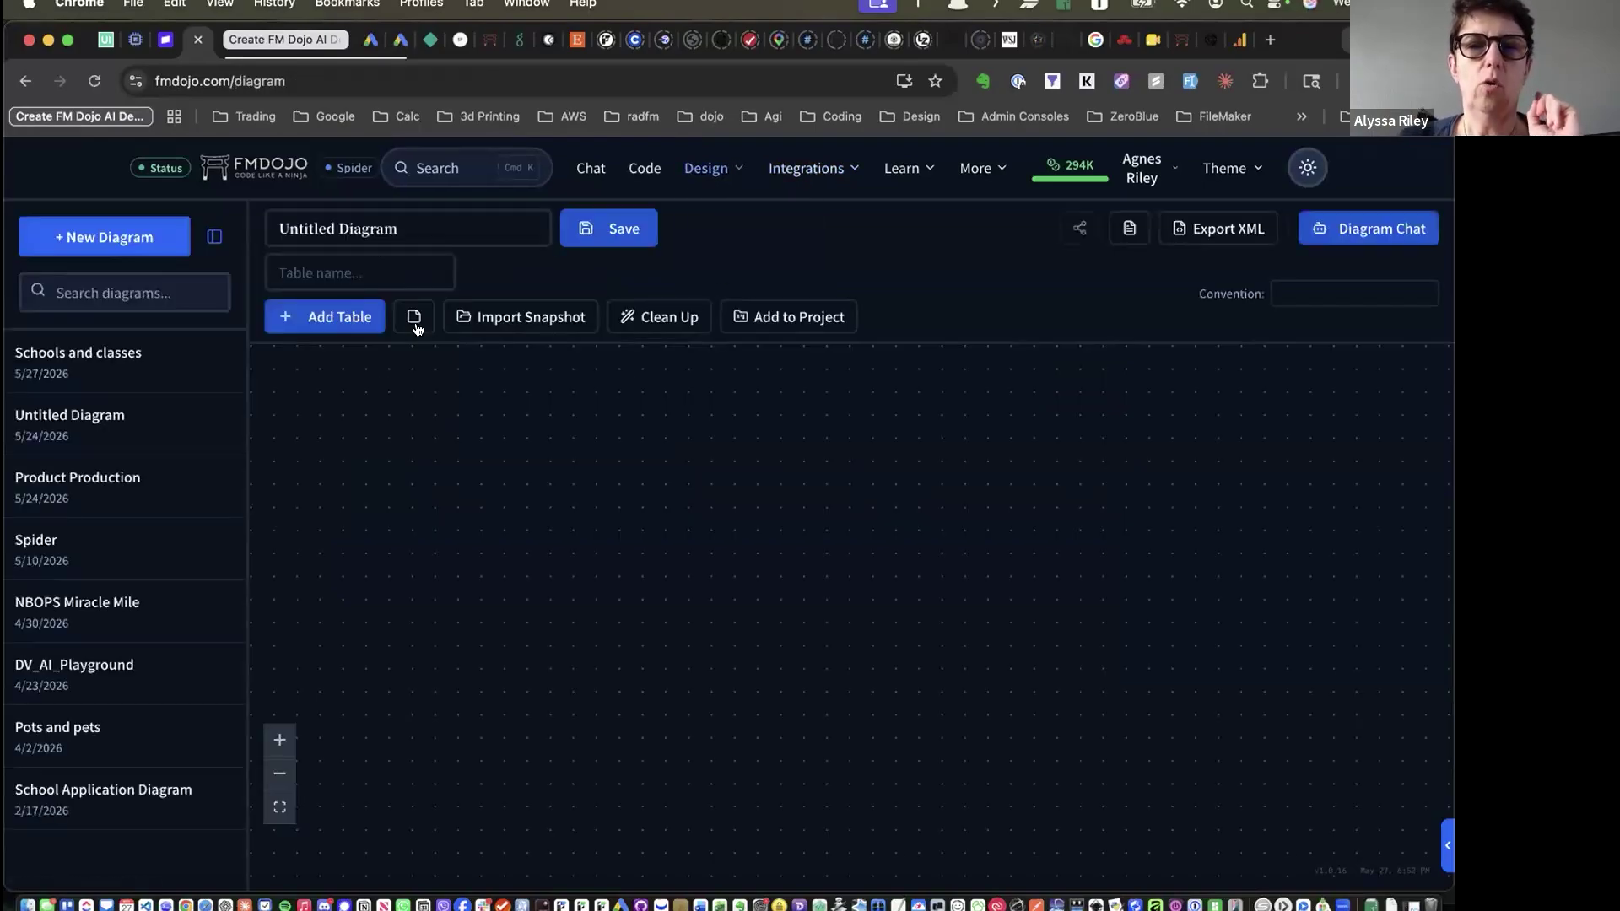
{"action": "left_click", "coordinate": [103, 369]}
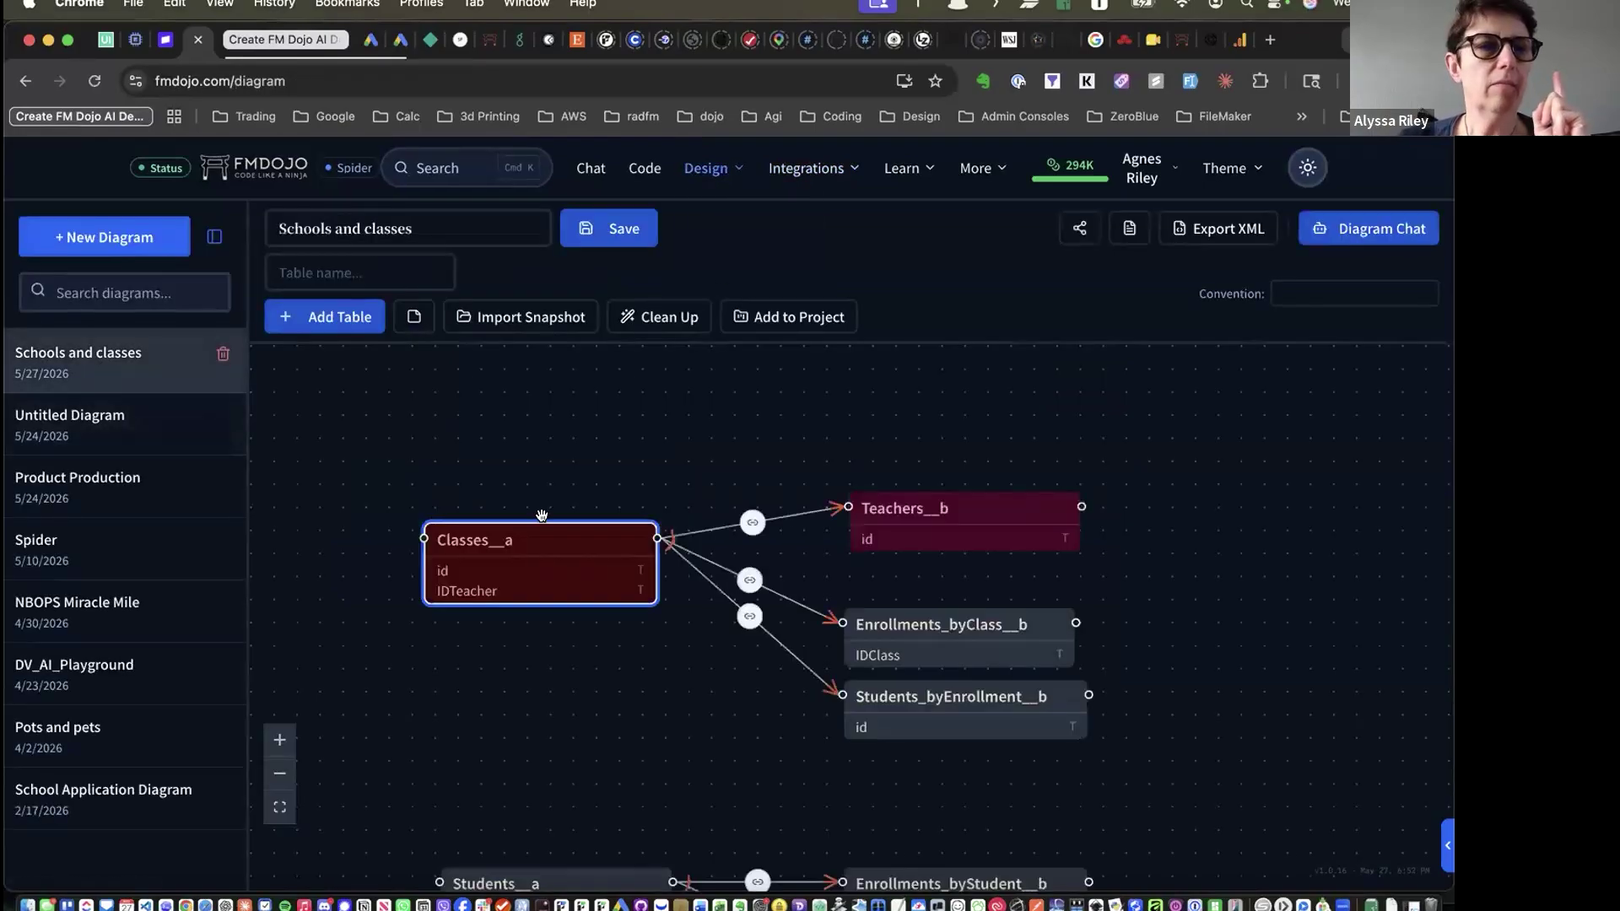
{"action": "scroll", "coordinate": [542, 516], "scroll_direction": "down", "scroll_amount": 5}
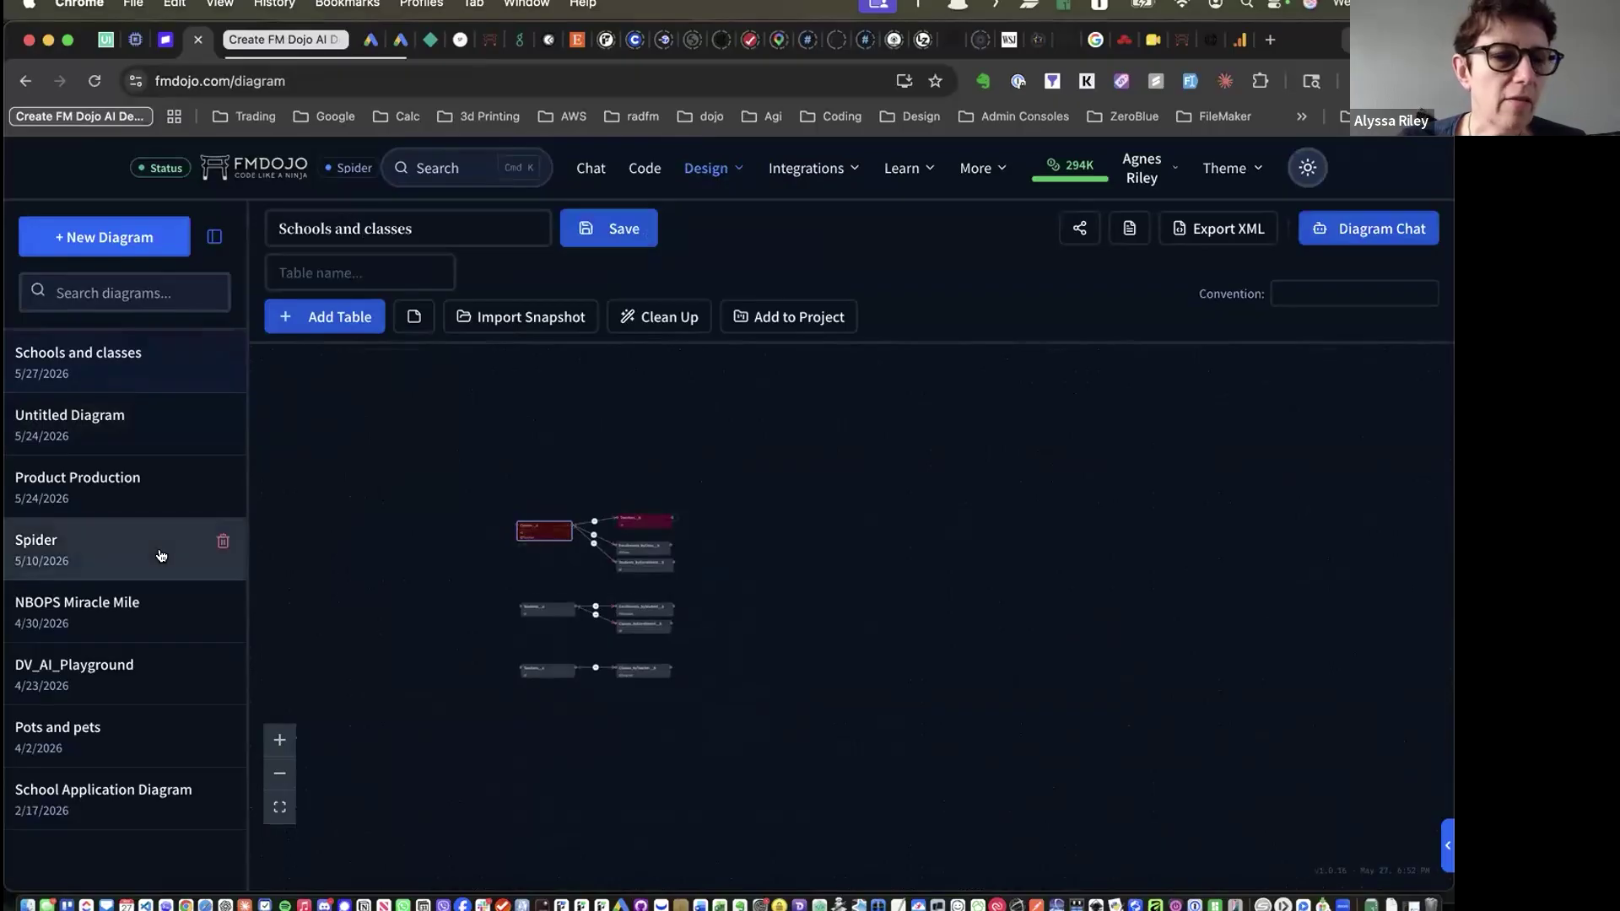
{"action": "left_click", "coordinate": [116, 813]}
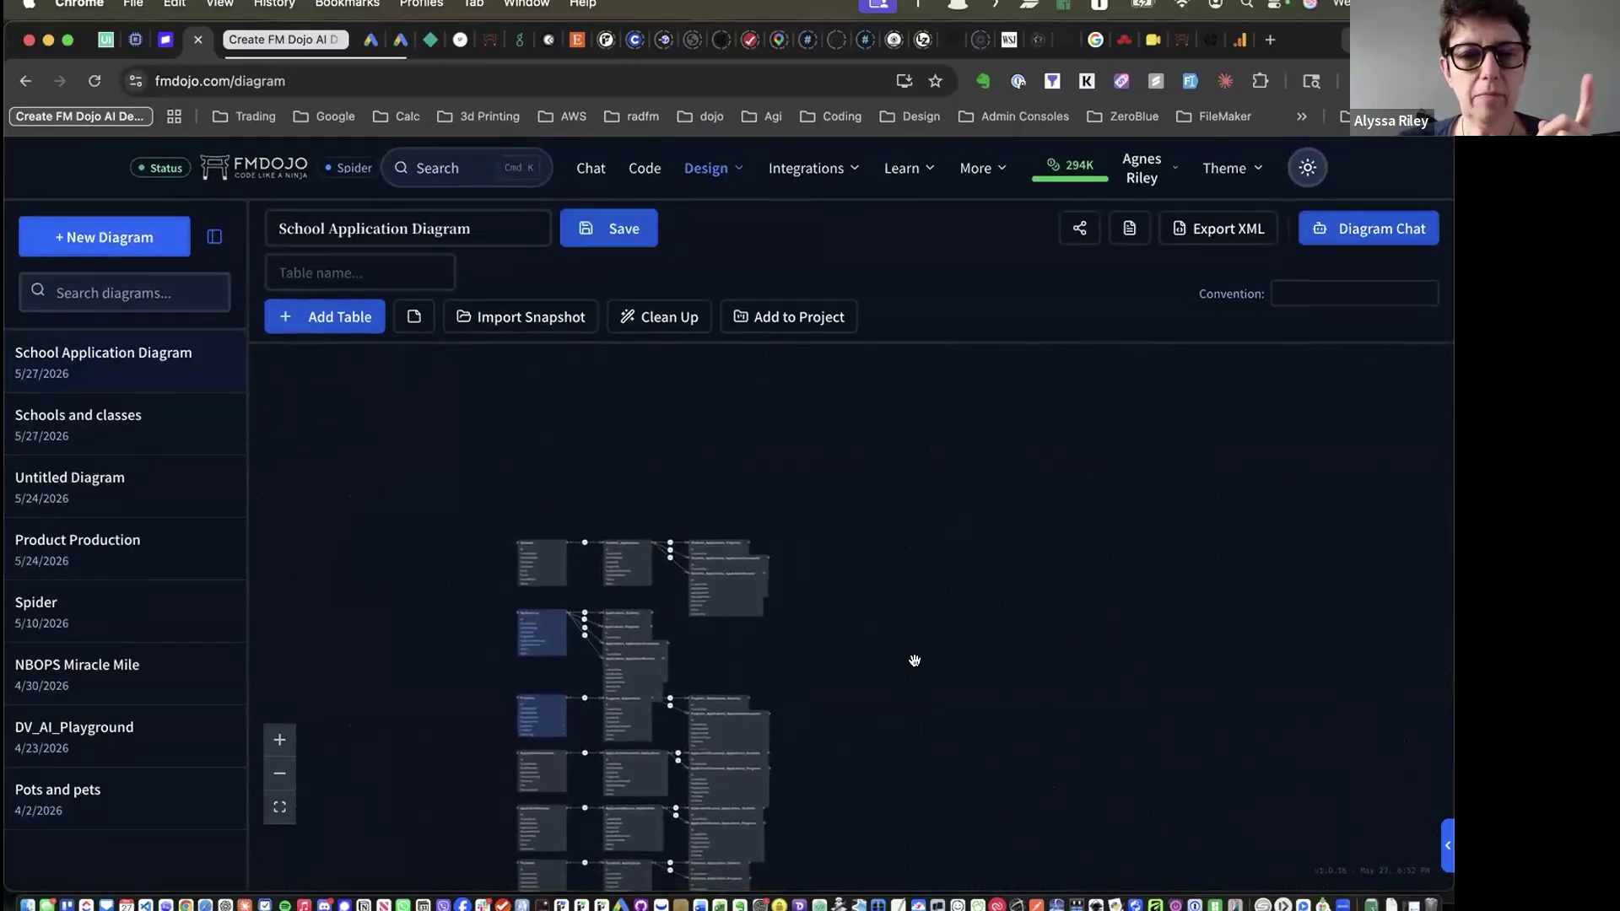
Inspect the relationship matching Students ID to Students_Applications StudentID
{"action": "scroll", "coordinate": [915, 661], "scroll_direction": "down", "scroll_amount": 2}
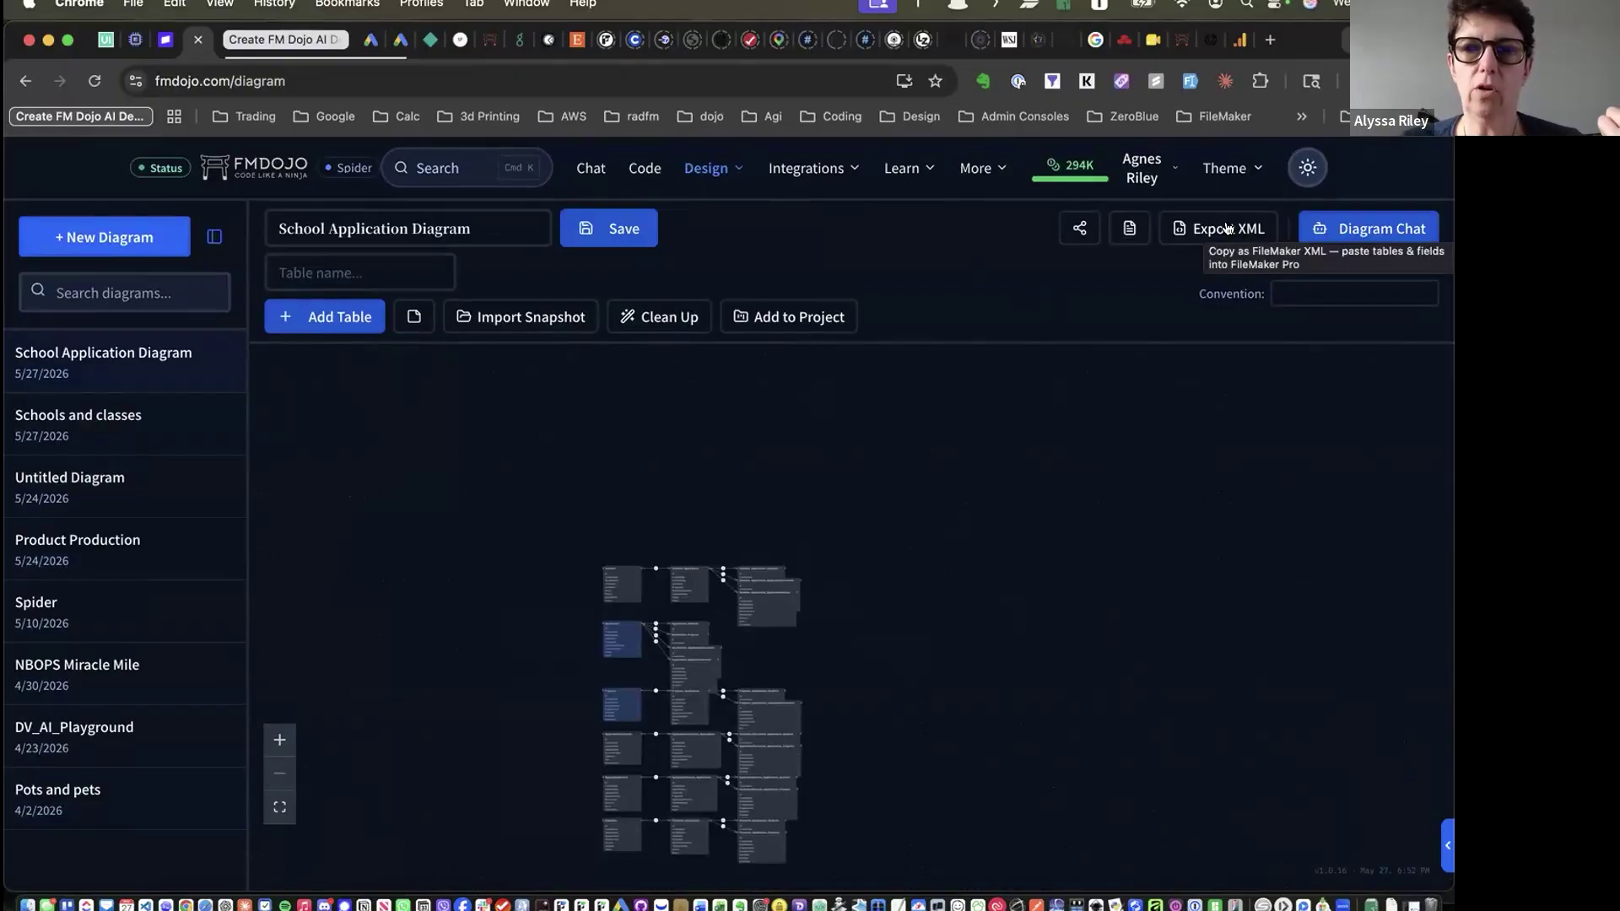
{"action": "scroll", "coordinate": [676, 598], "scroll_direction": "up", "scroll_amount": 1}
{"action": "scroll", "coordinate": [676, 597], "scroll_direction": "up", "scroll_amount": 5}
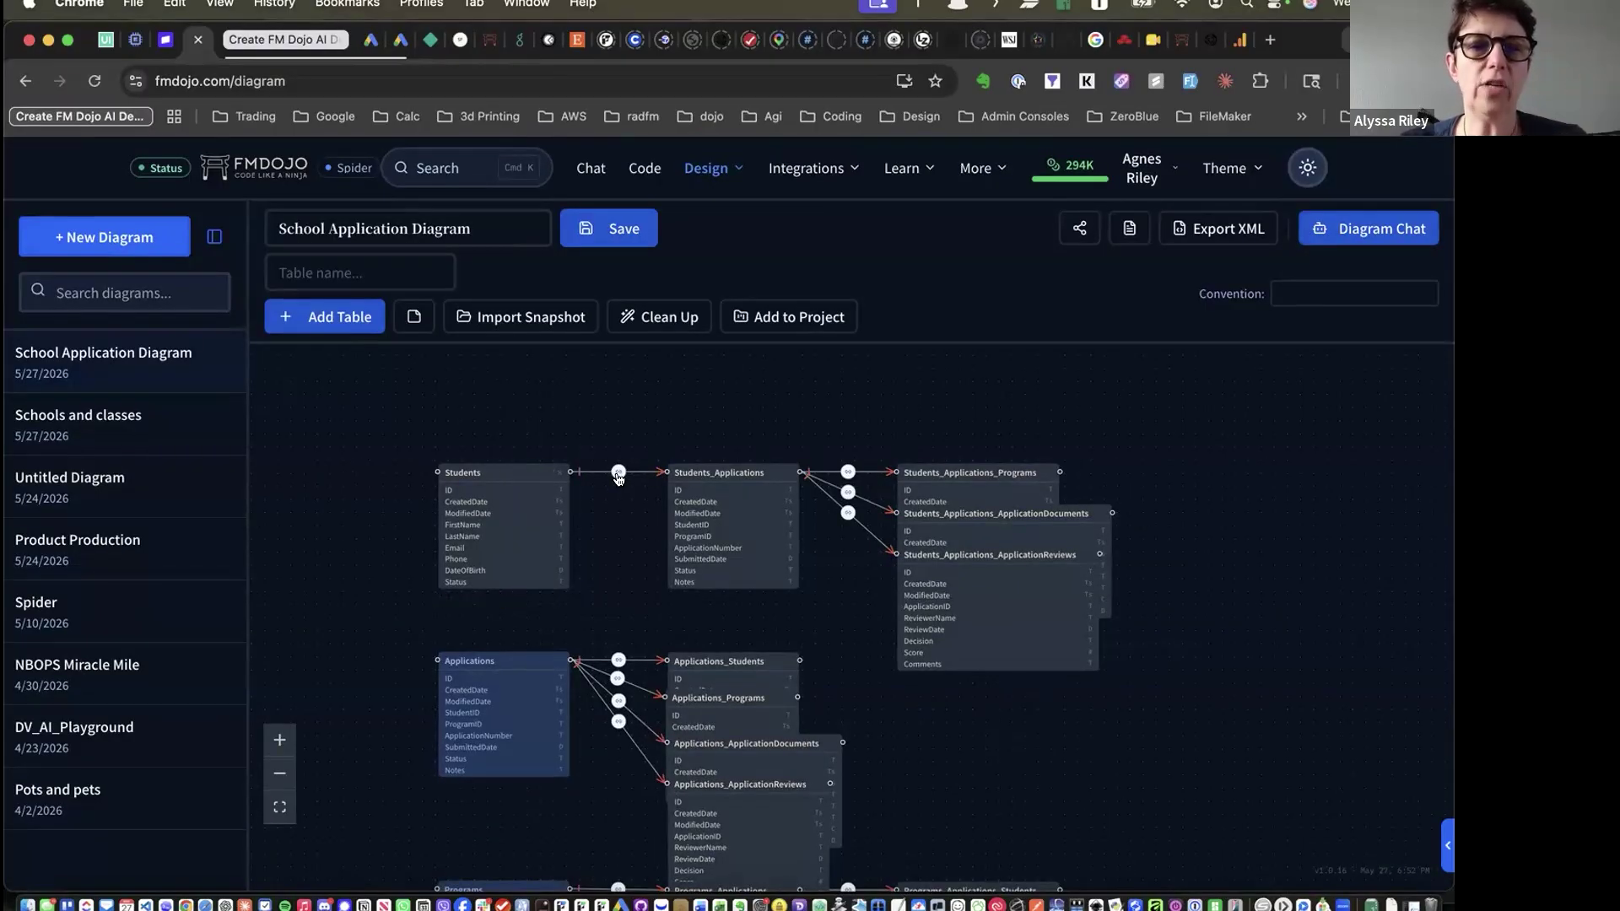
{"action": "left_click", "coordinate": [619, 472]}
{"action": "scroll", "coordinate": [600, 524], "scroll_direction": "down", "scroll_amount": 3}
{"action": "scroll", "coordinate": [599, 524], "scroll_direction": "up", "scroll_amount": 3}
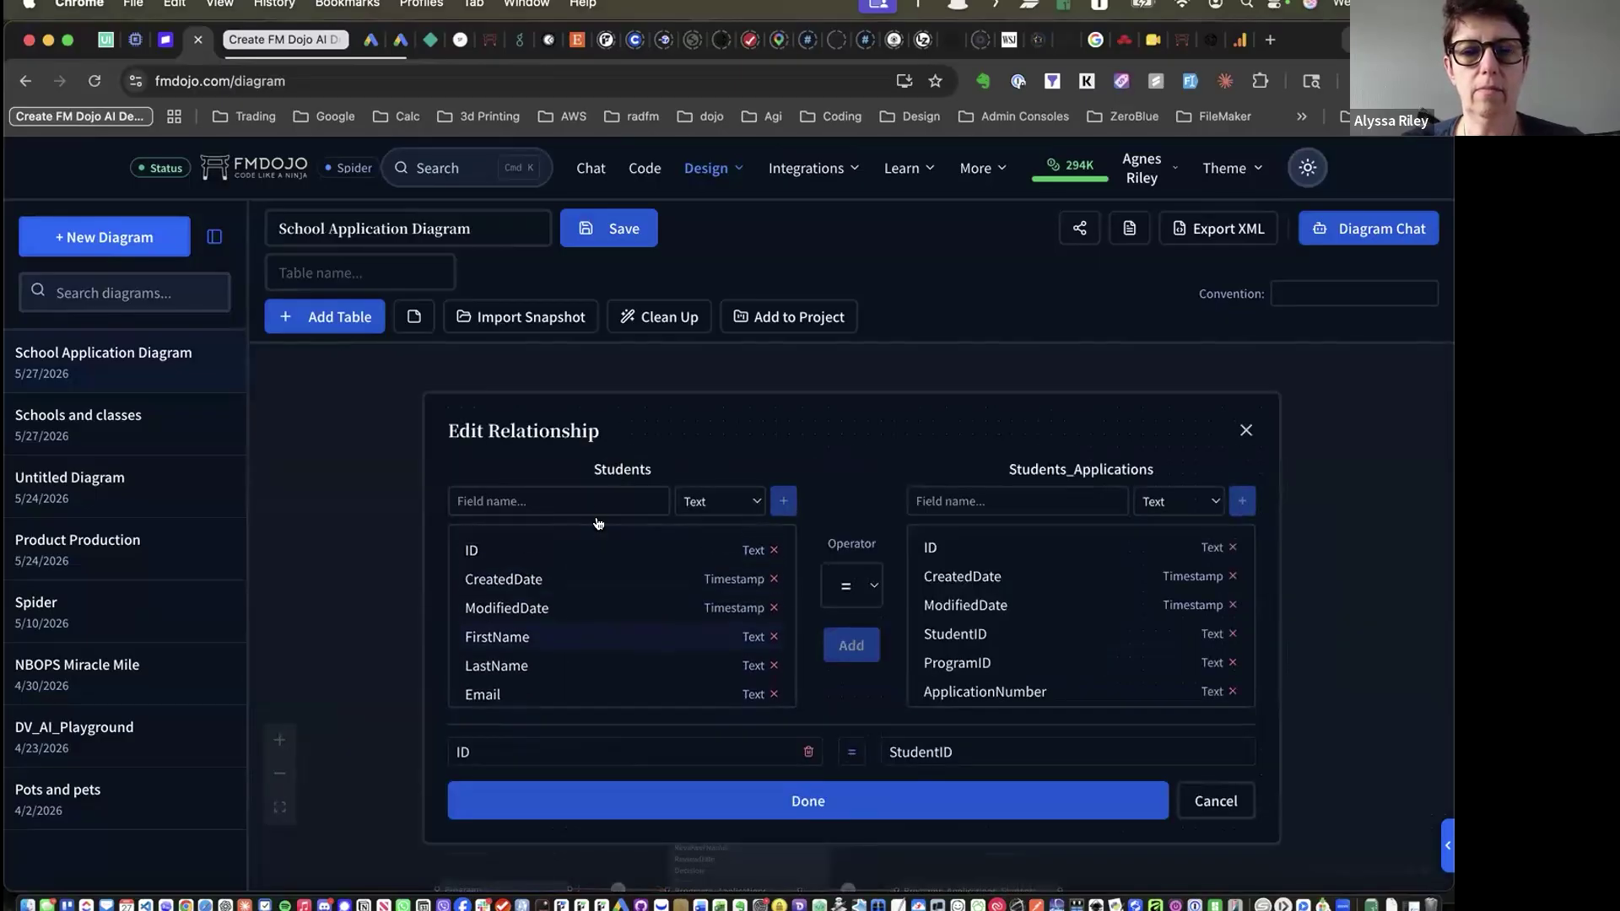
Close the Edit Relationship dialog to return to the School Application Diagram
{"action": "left_click", "coordinate": [1242, 432]}
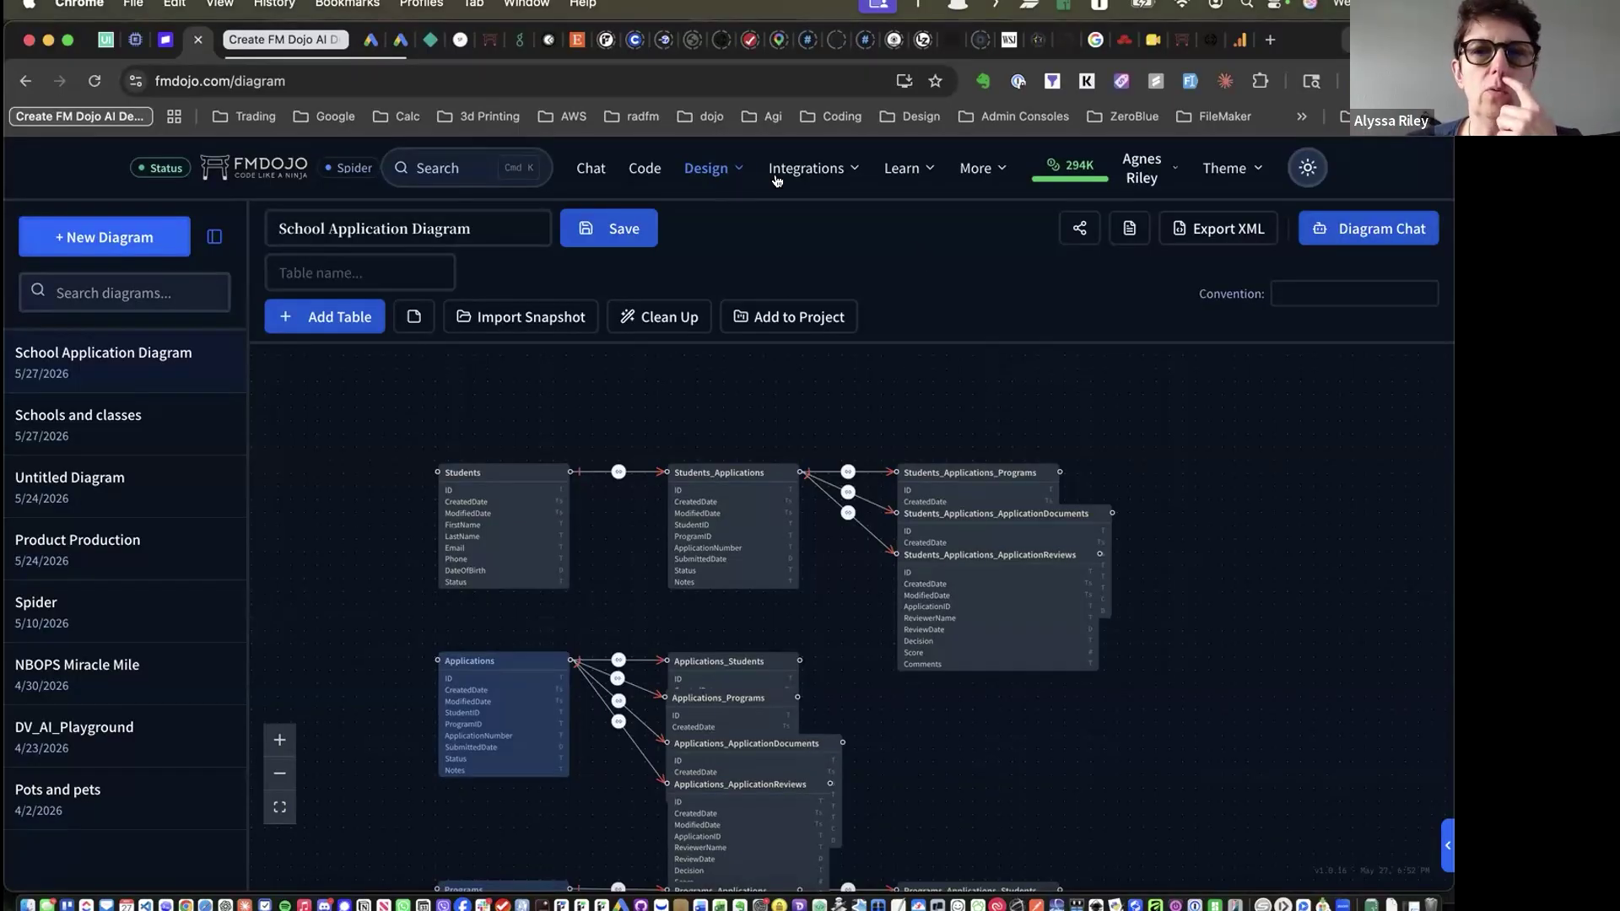
Open Diagram Chat and start a new Untitled Diagram
{"action": "left_click", "coordinate": [785, 169]}
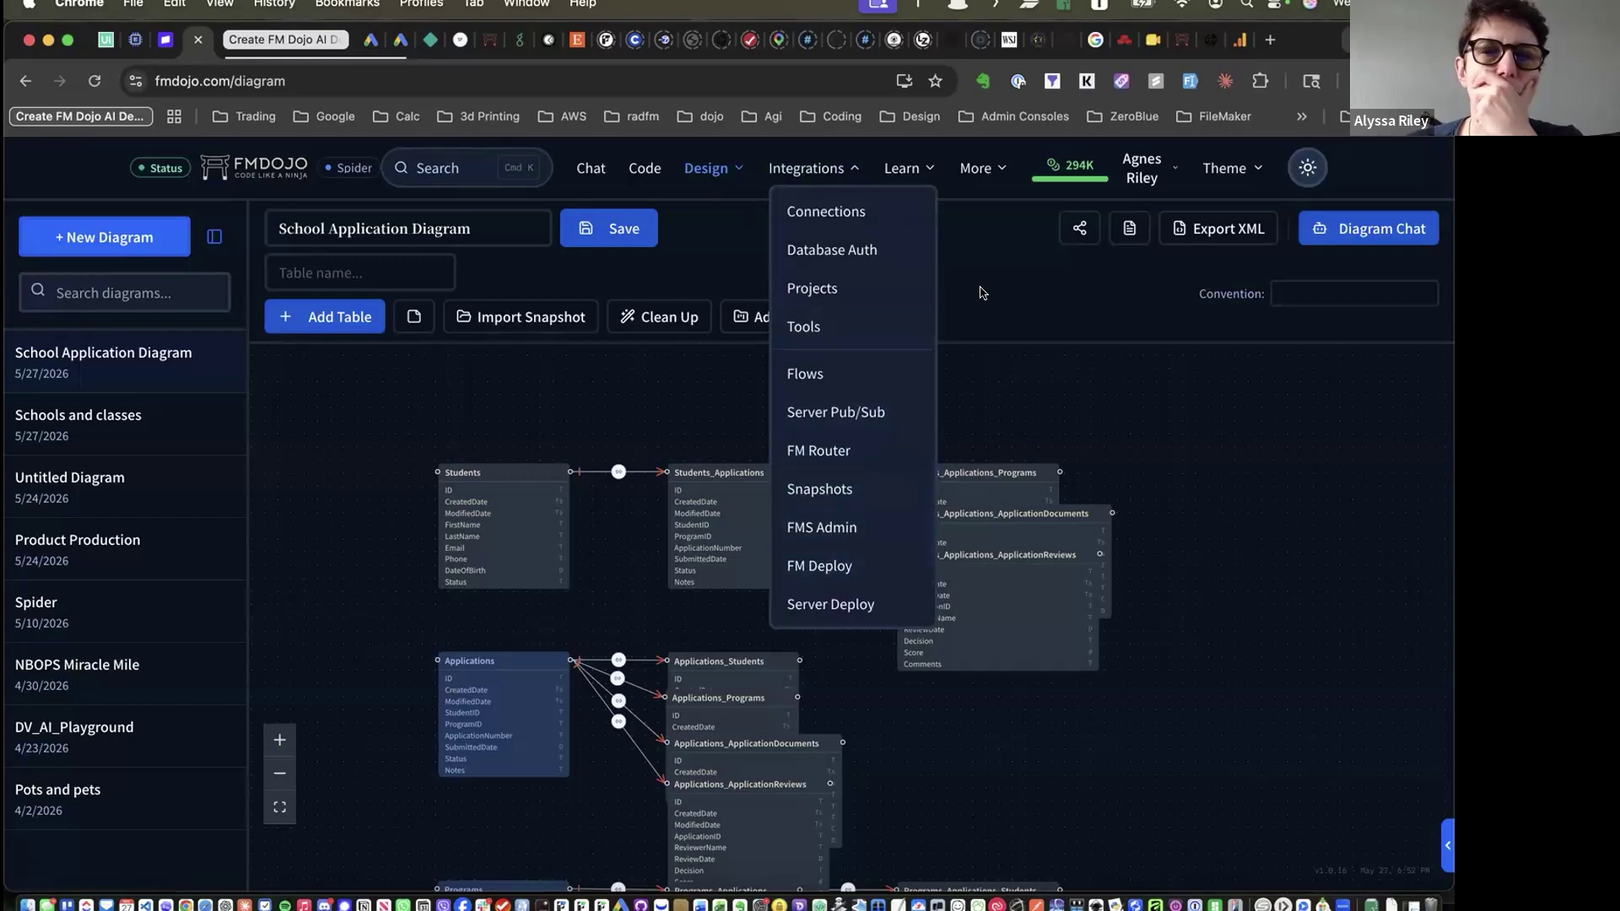
{"action": "left_click", "coordinate": [981, 293]}
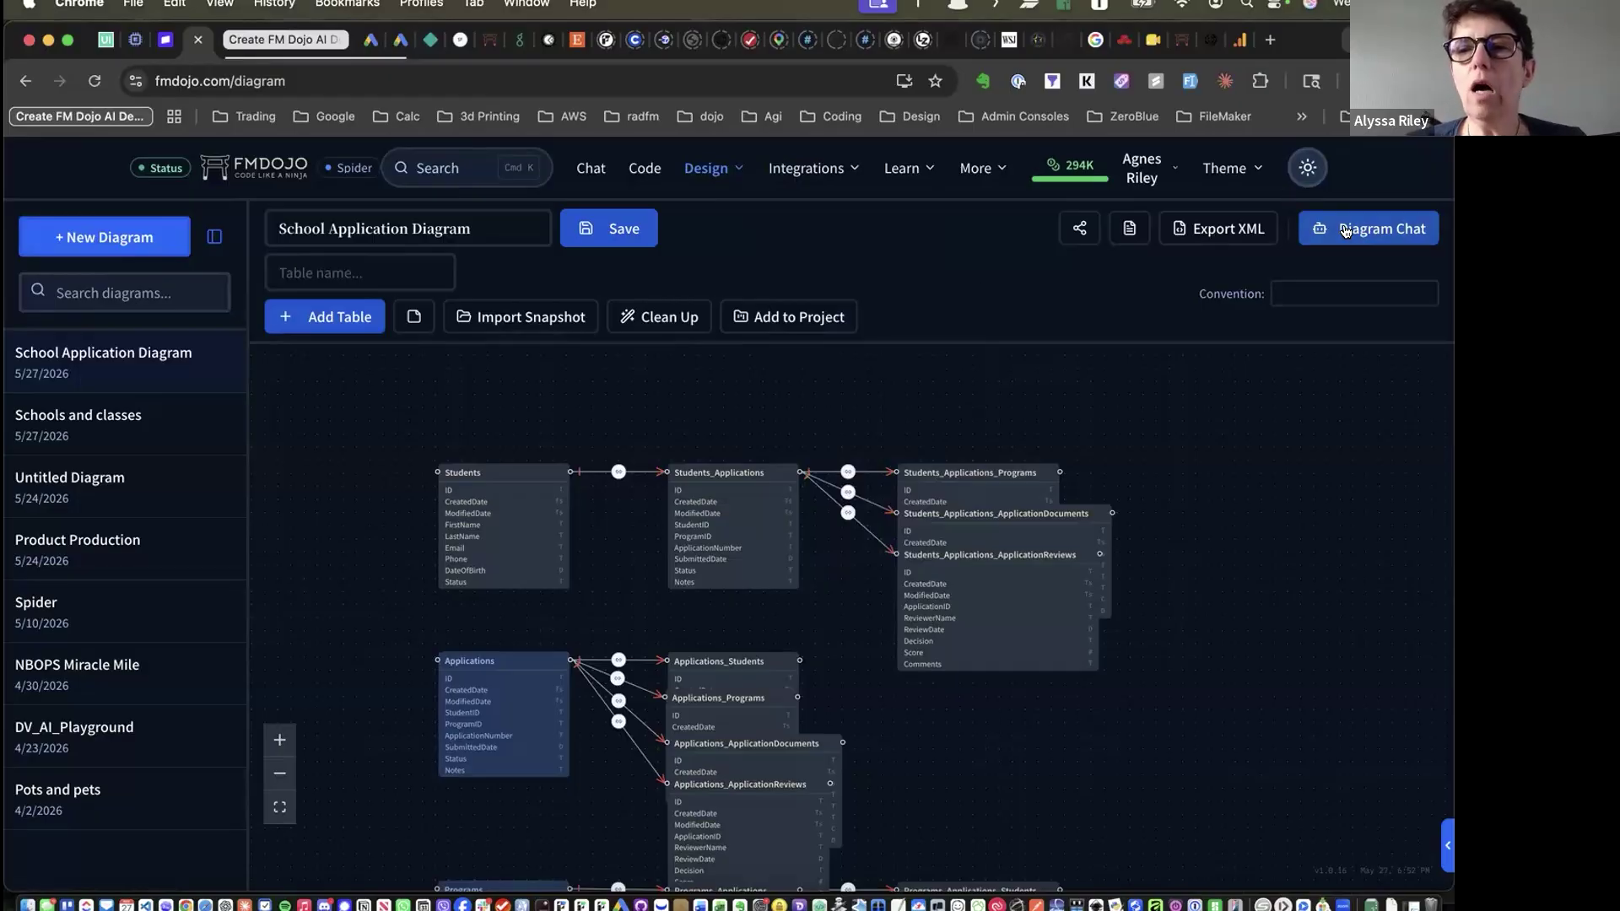
{"action": "left_click", "coordinate": [1345, 230]}
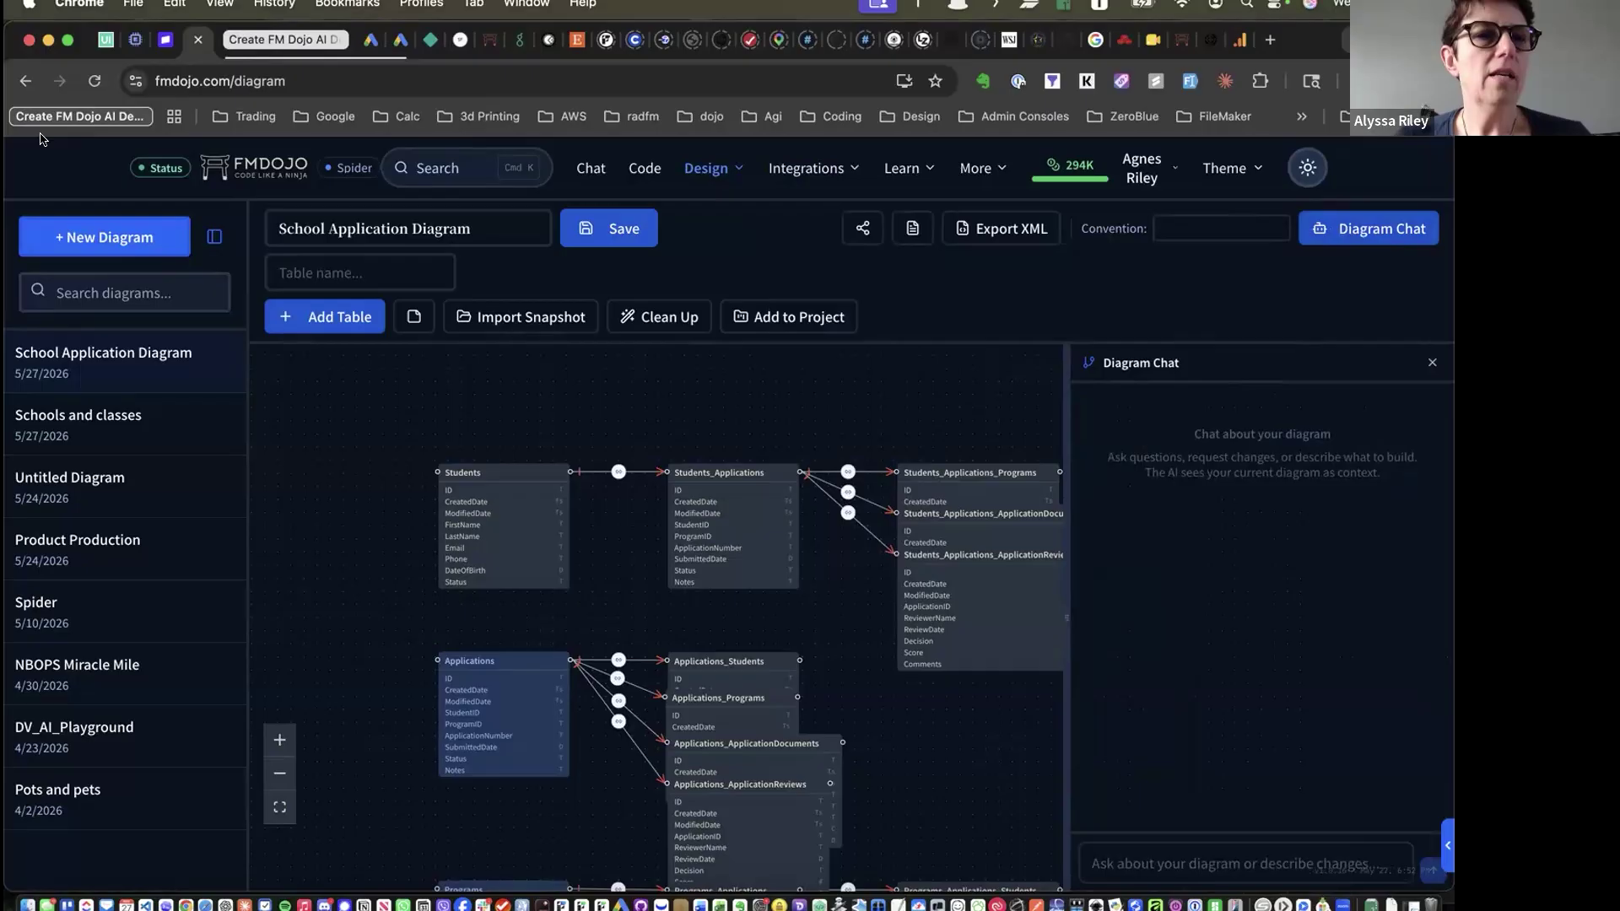
{"action": "left_click", "coordinate": [71, 237]}
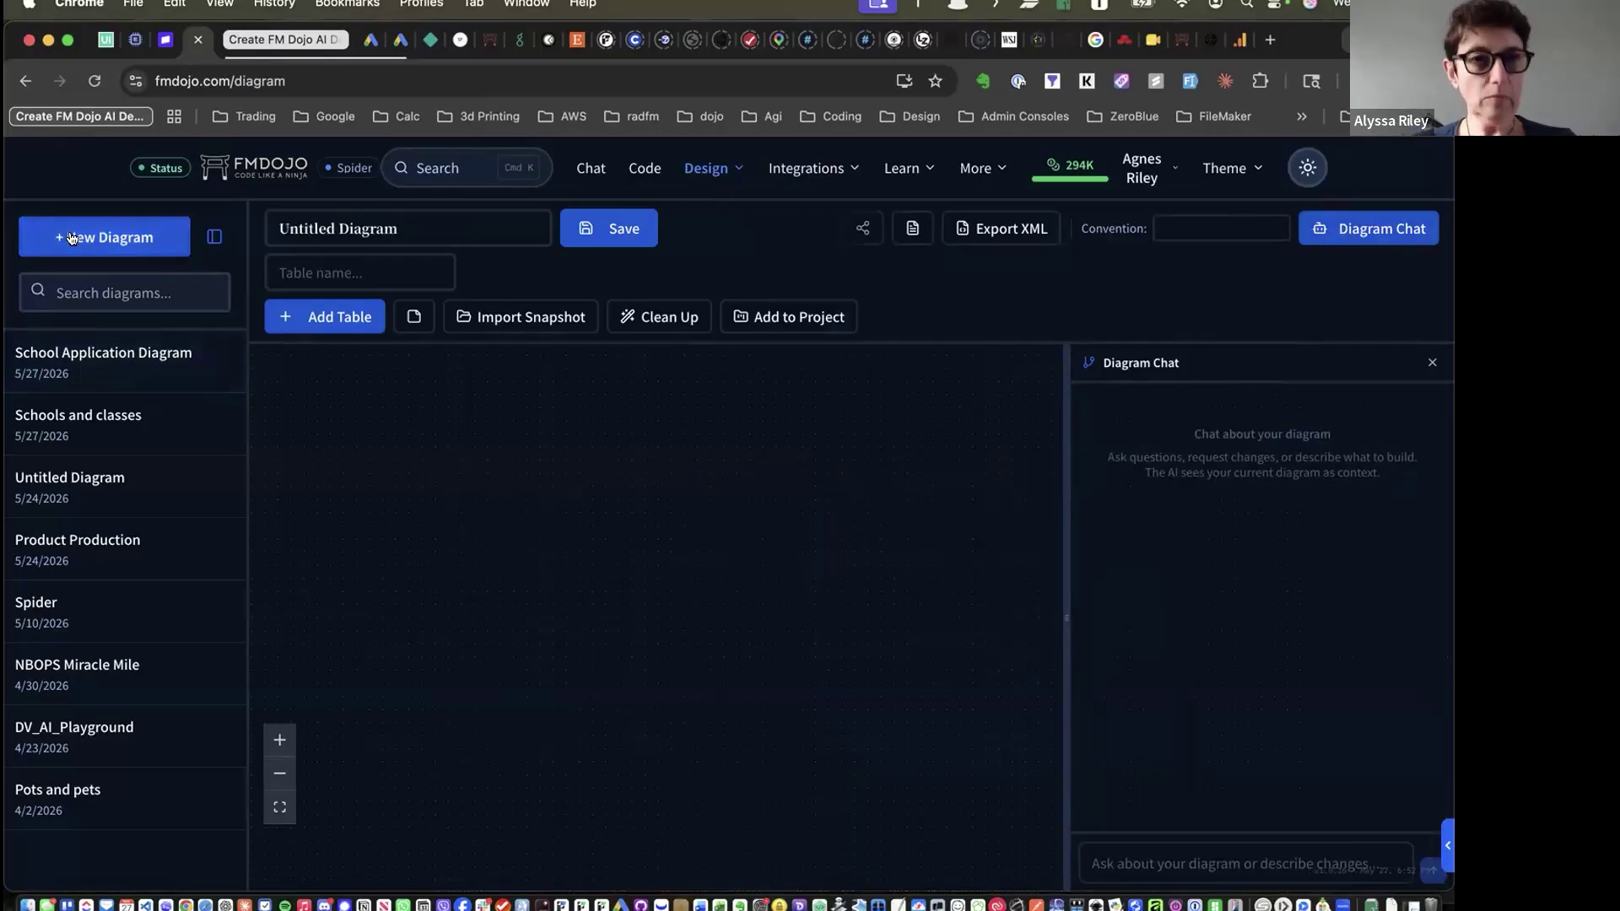
{"action": "left_click", "coordinate": [461, 233]}
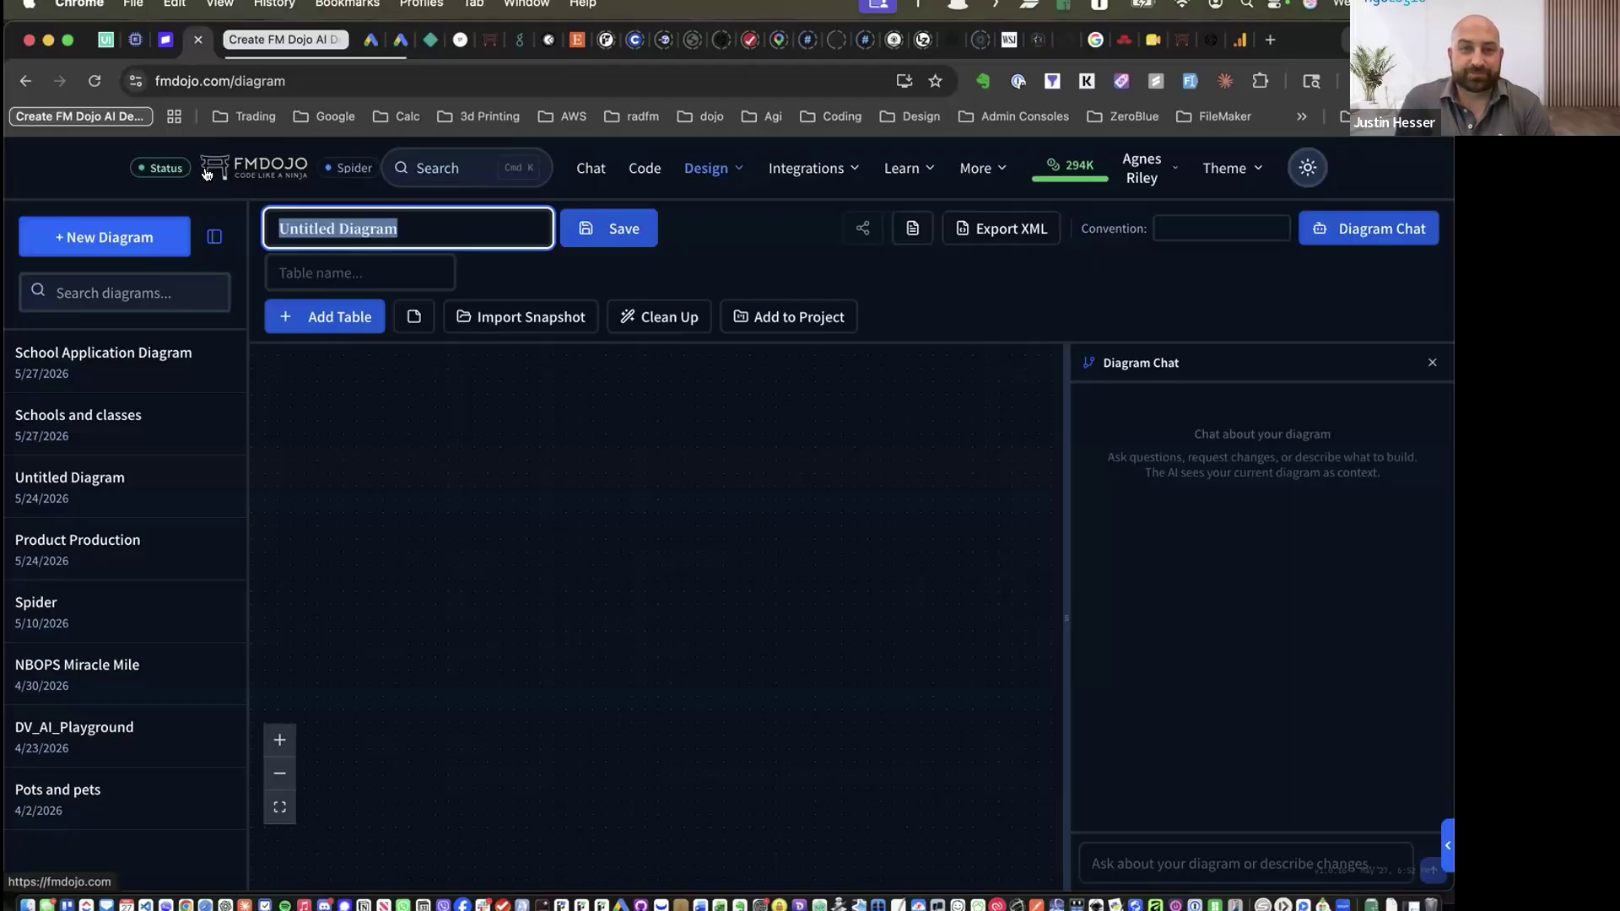
Ask the chat 'Build me a contact manager.' and apply the generated schema to the diagram
{"action": "left_click", "coordinate": [1132, 867]}
{"action": "type", "text": "Build me a contact manager."}
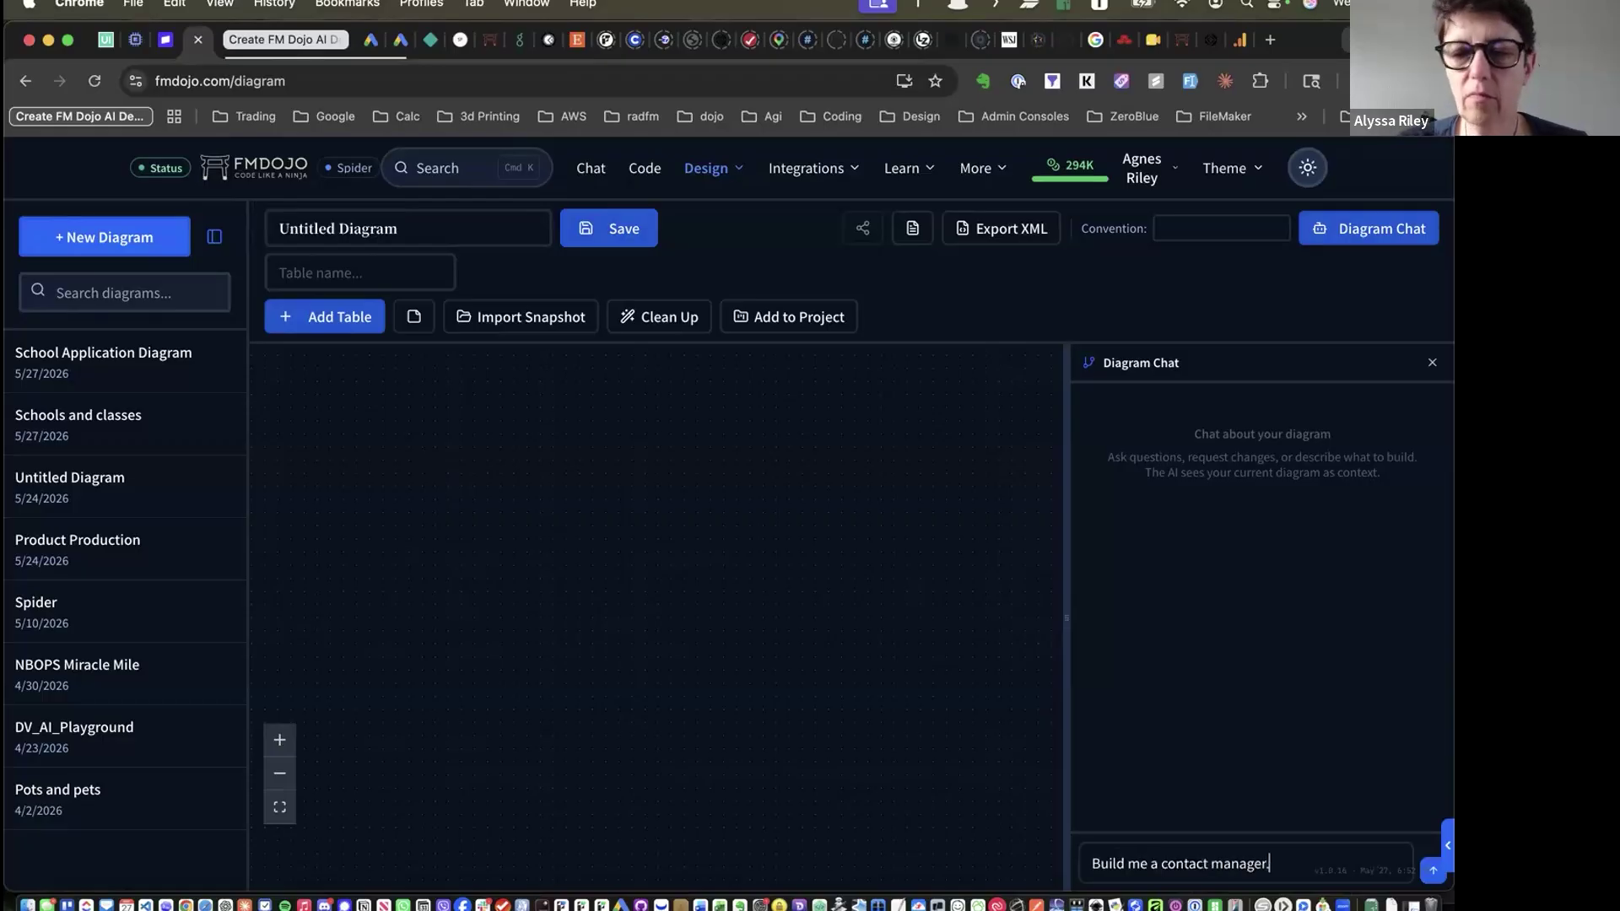
{"action": "key", "text": "Return"}
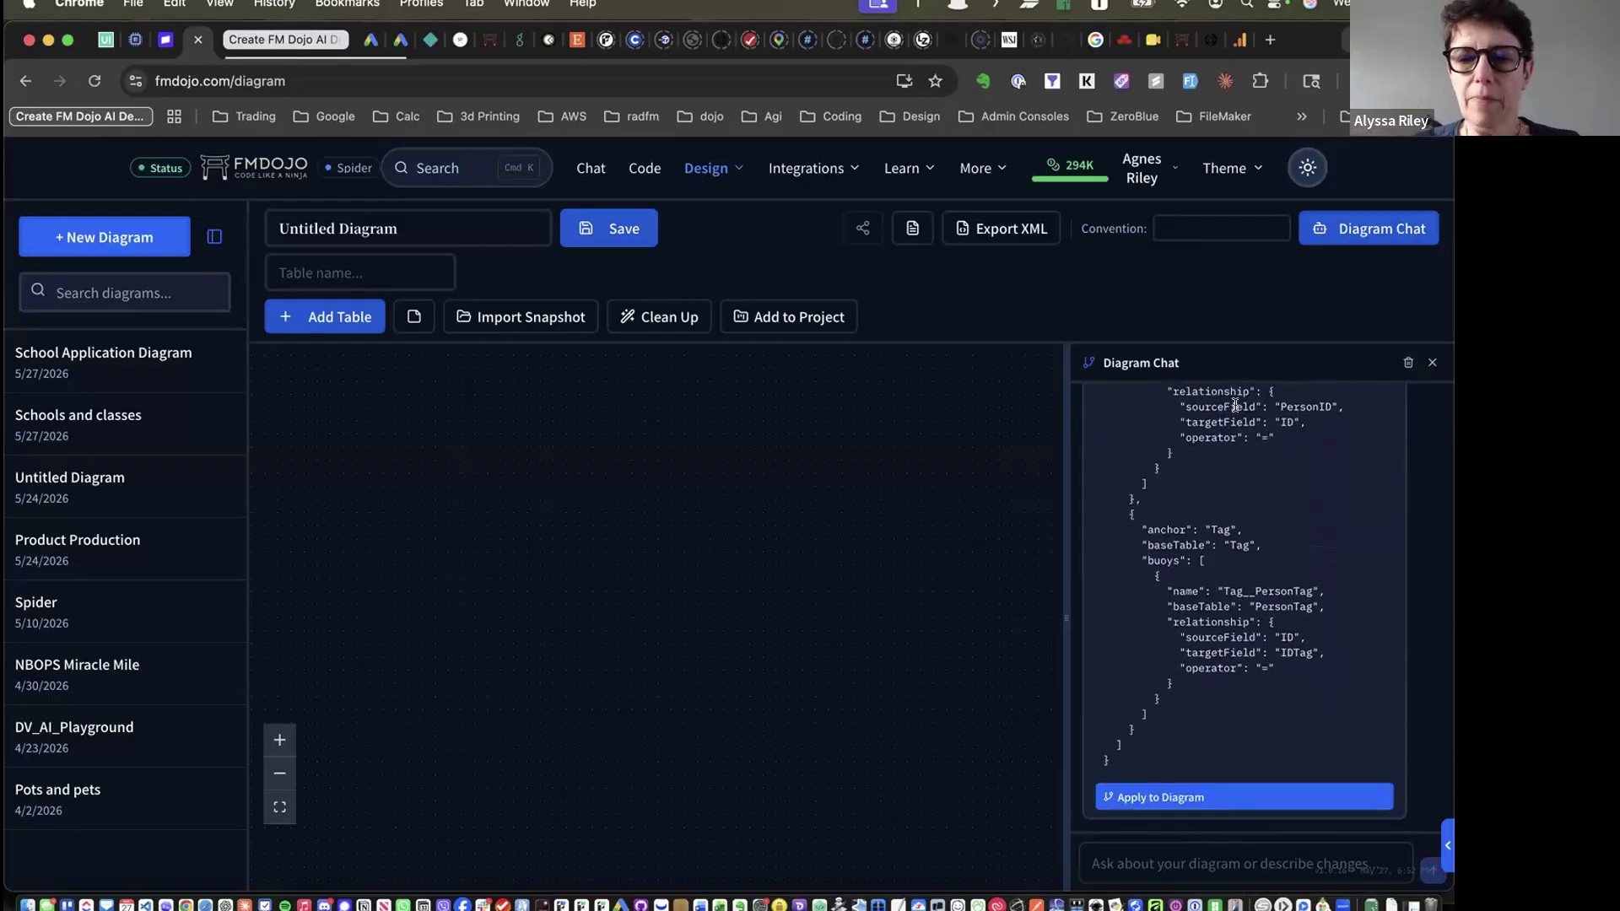
{"action": "left_click", "coordinate": [1136, 798]}
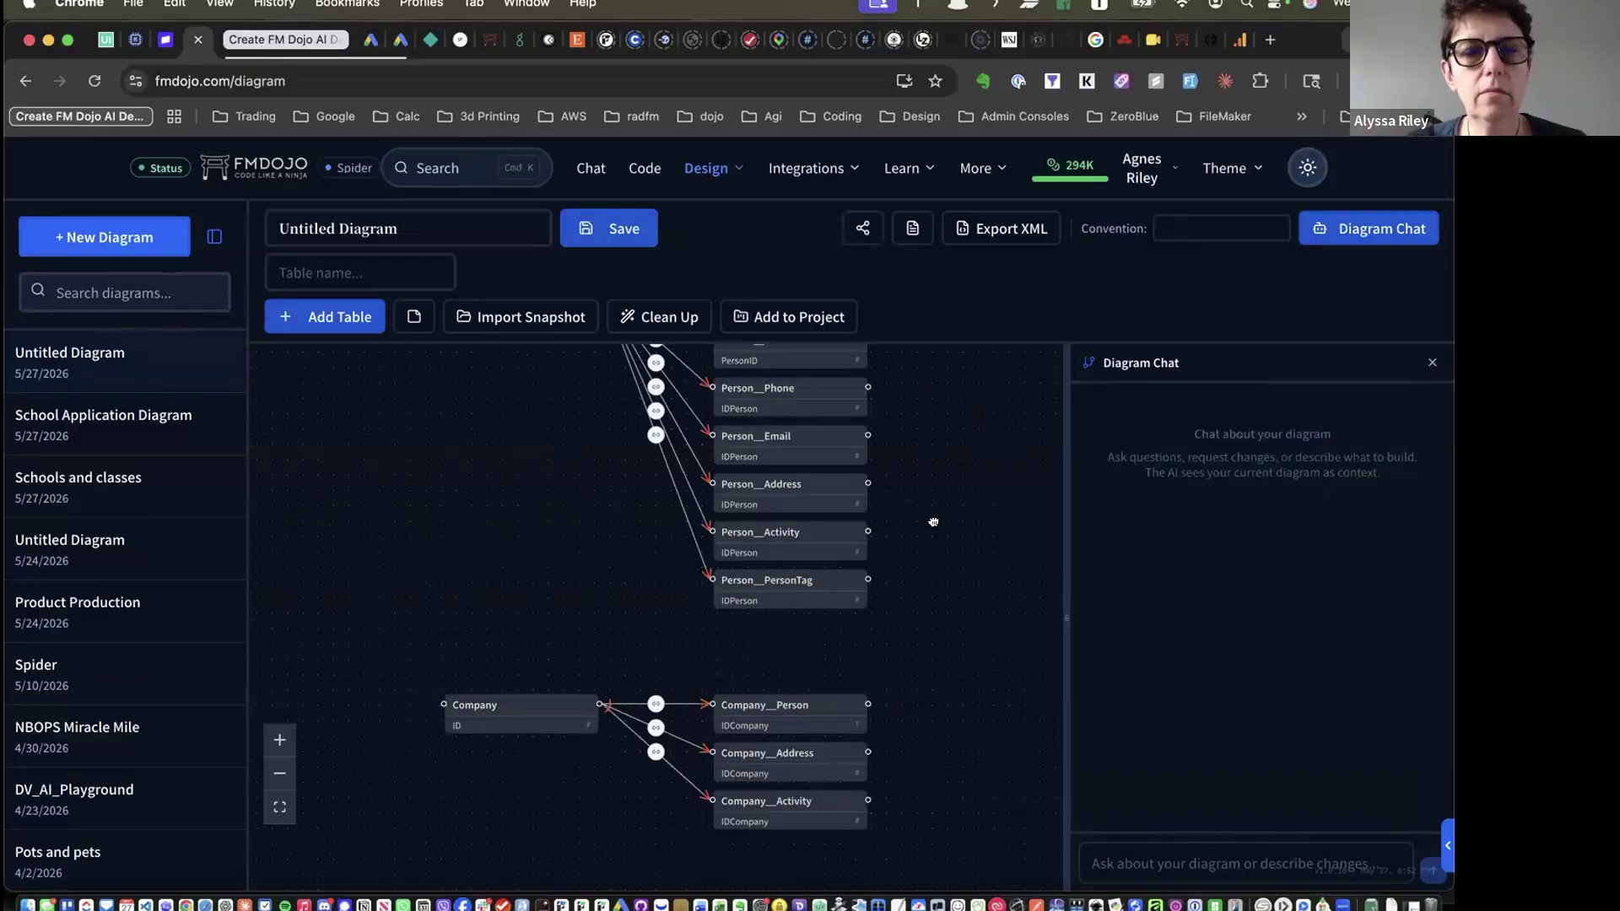
Open the Person to Person__Company relationship, matching IDCompany = ID
{"action": "scroll", "coordinate": [929, 453], "scroll_direction": "up", "scroll_amount": 5}
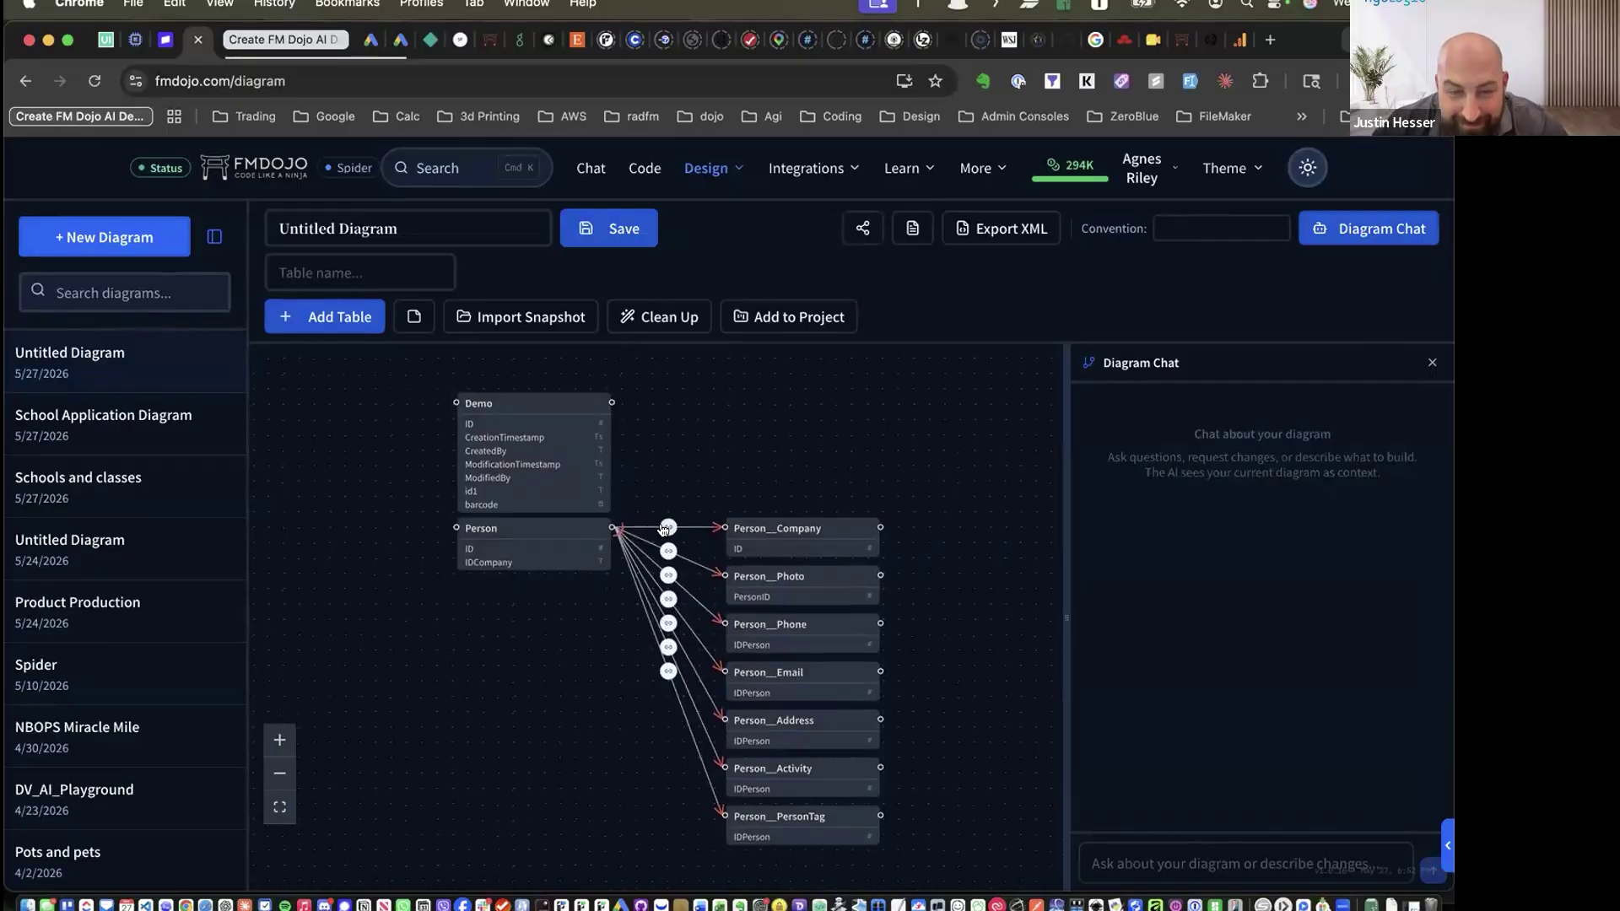
{"action": "left_click", "coordinate": [666, 529]}
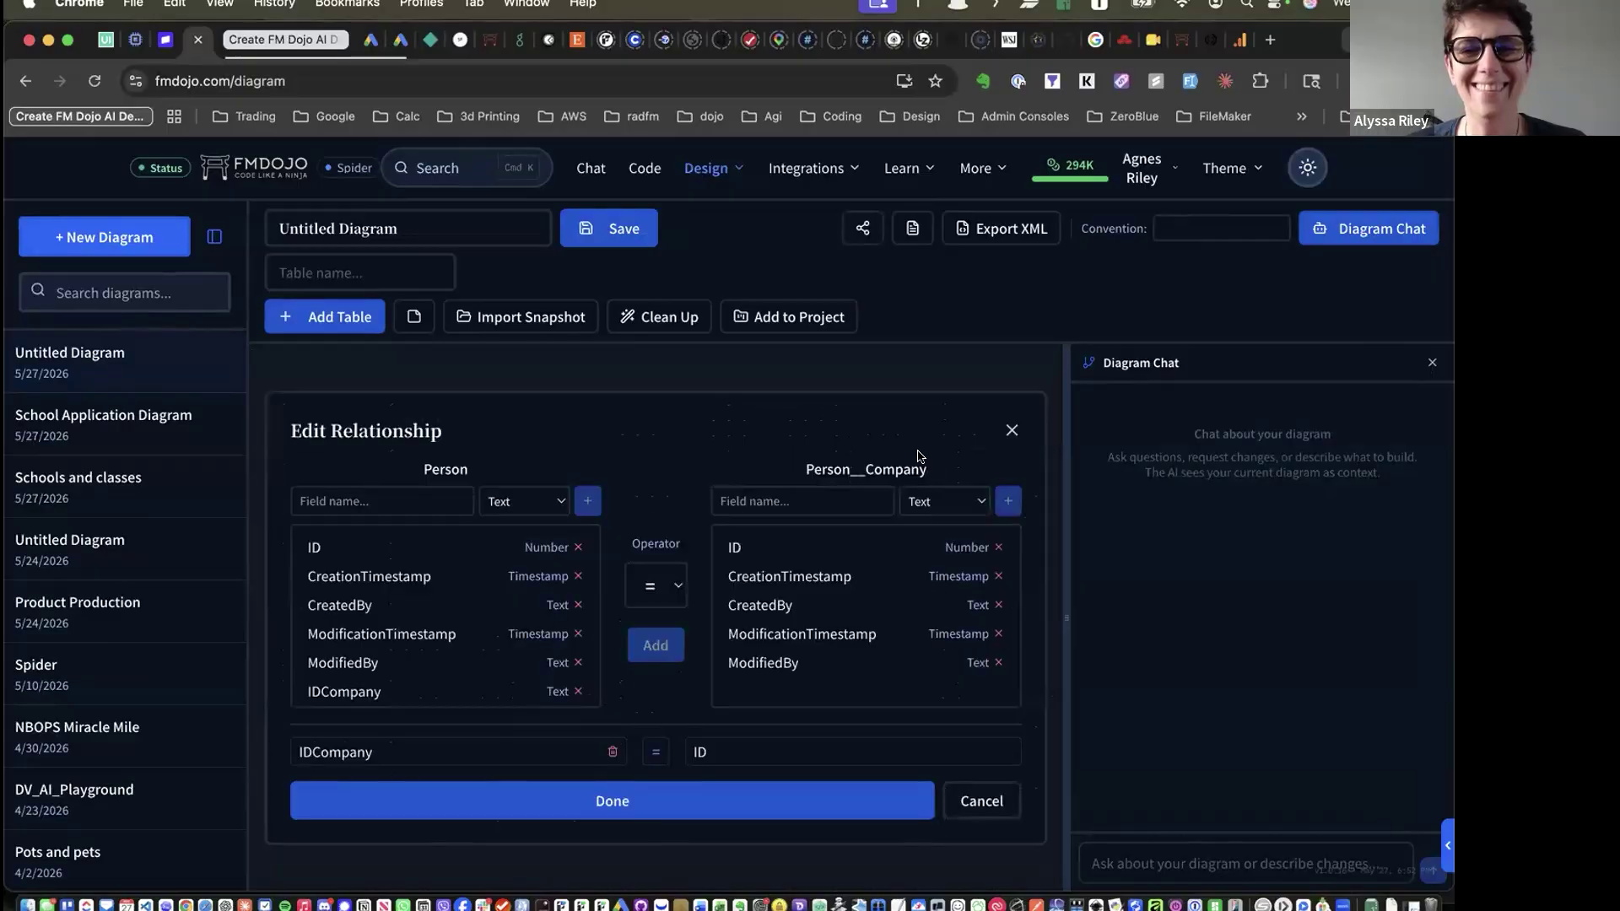
Dismiss Edit Relationship and use Export XML to copy the contact manager tables and fields
{"action": "left_click", "coordinate": [1011, 430]}
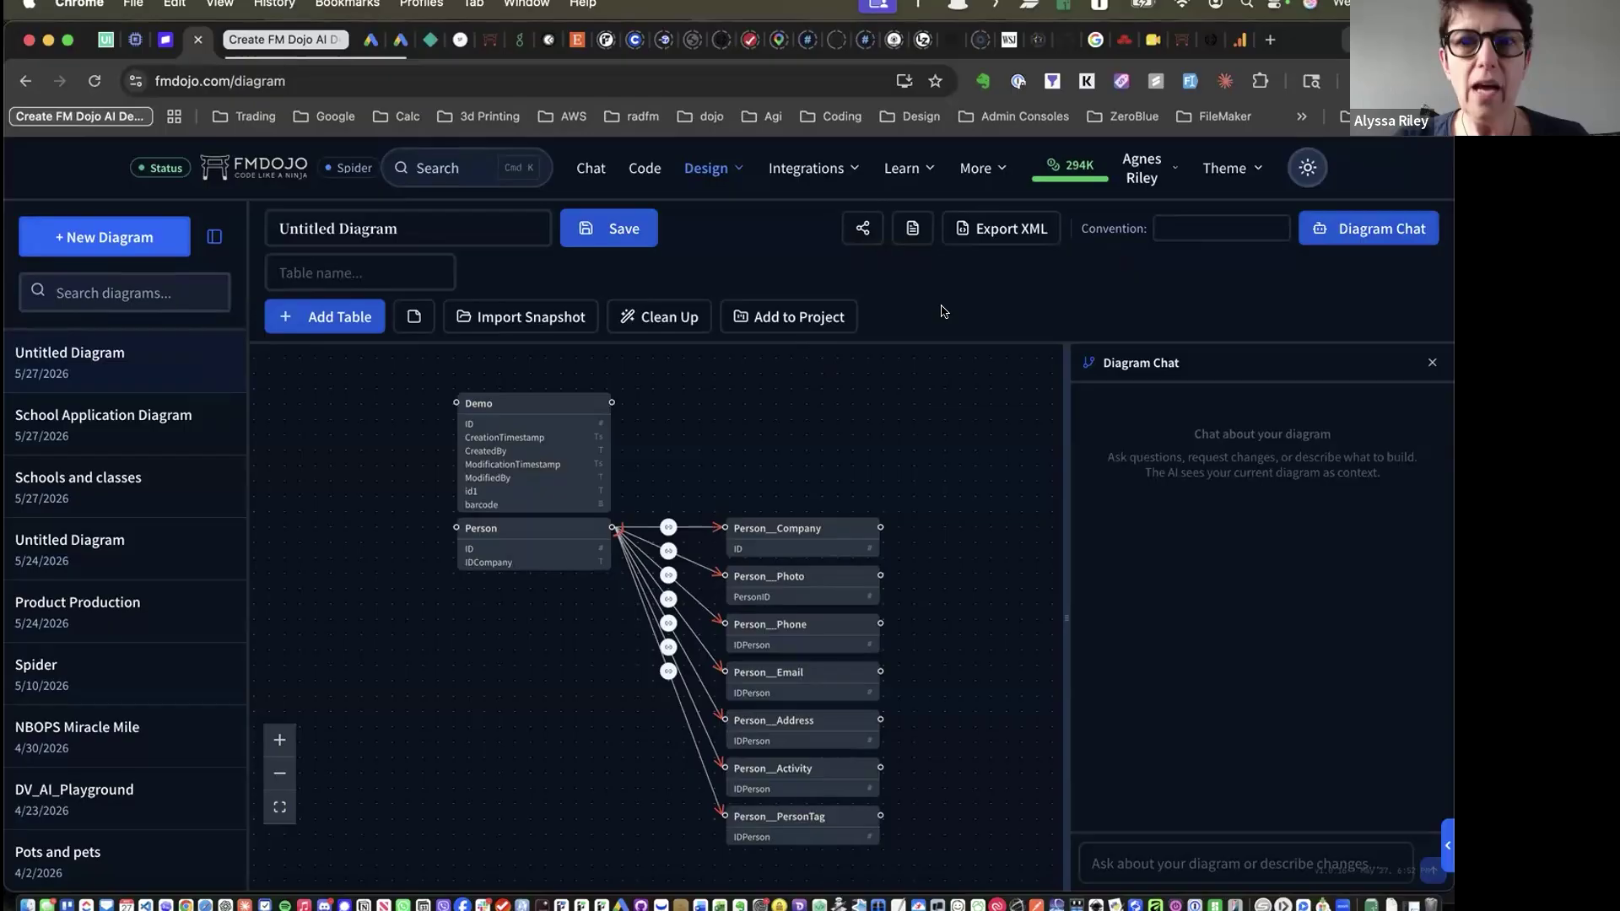
{"action": "left_click", "coordinate": [993, 229]}
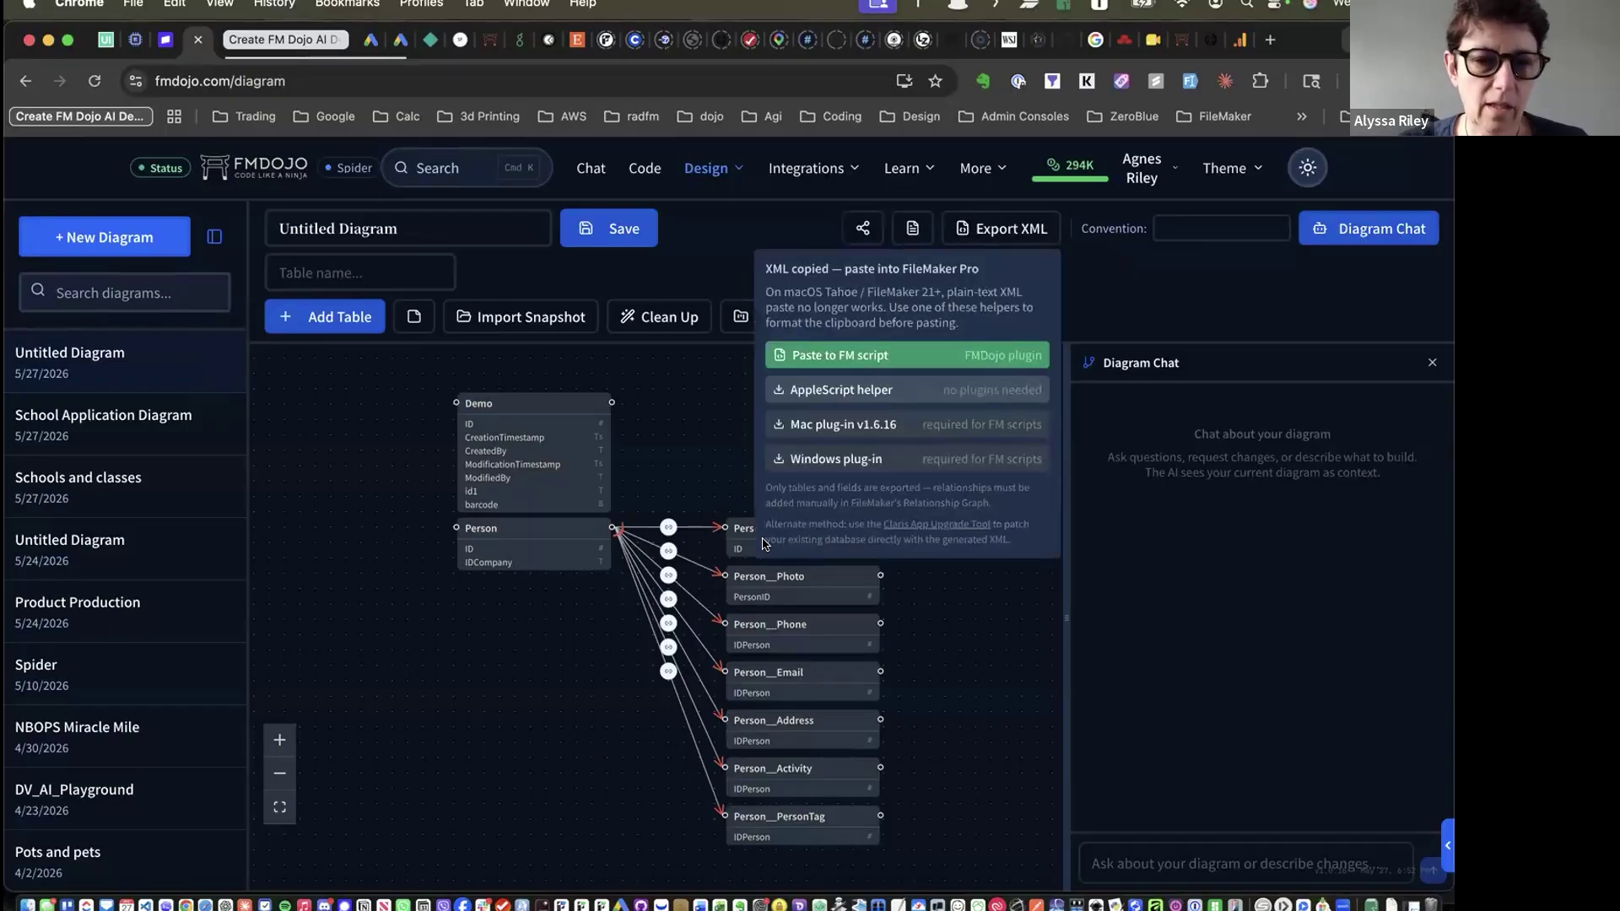
In FileMaker, paste the copied tables into the Spider file's Manage Database Tables list
{"action": "left_click", "coordinate": [624, 897]}
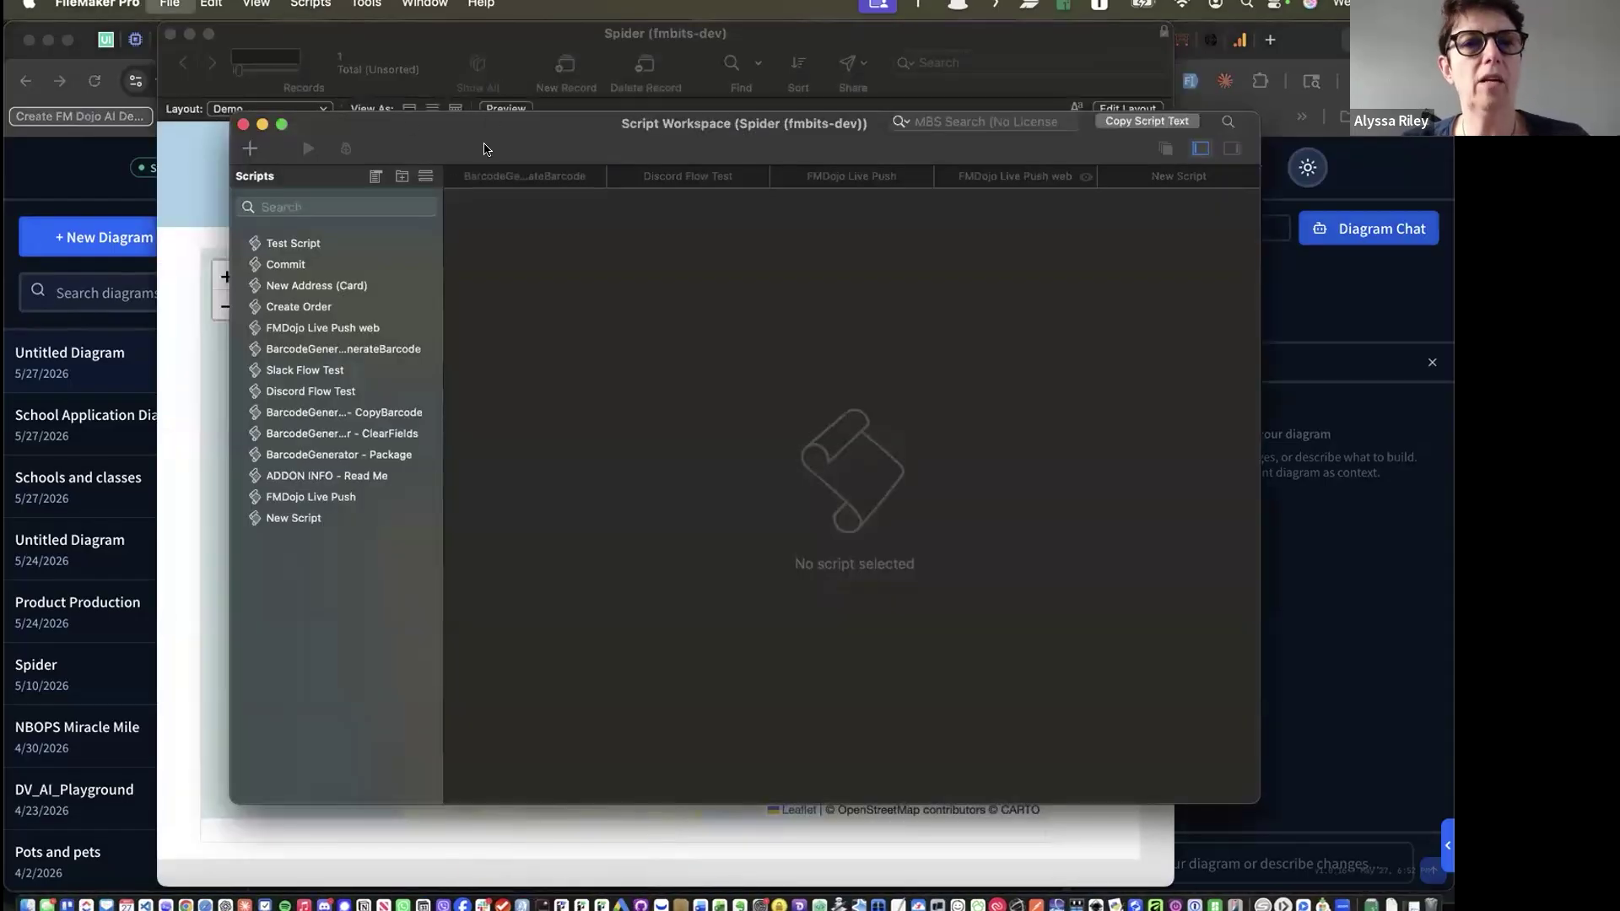
{"action": "key", "text": "super+shift+d"}
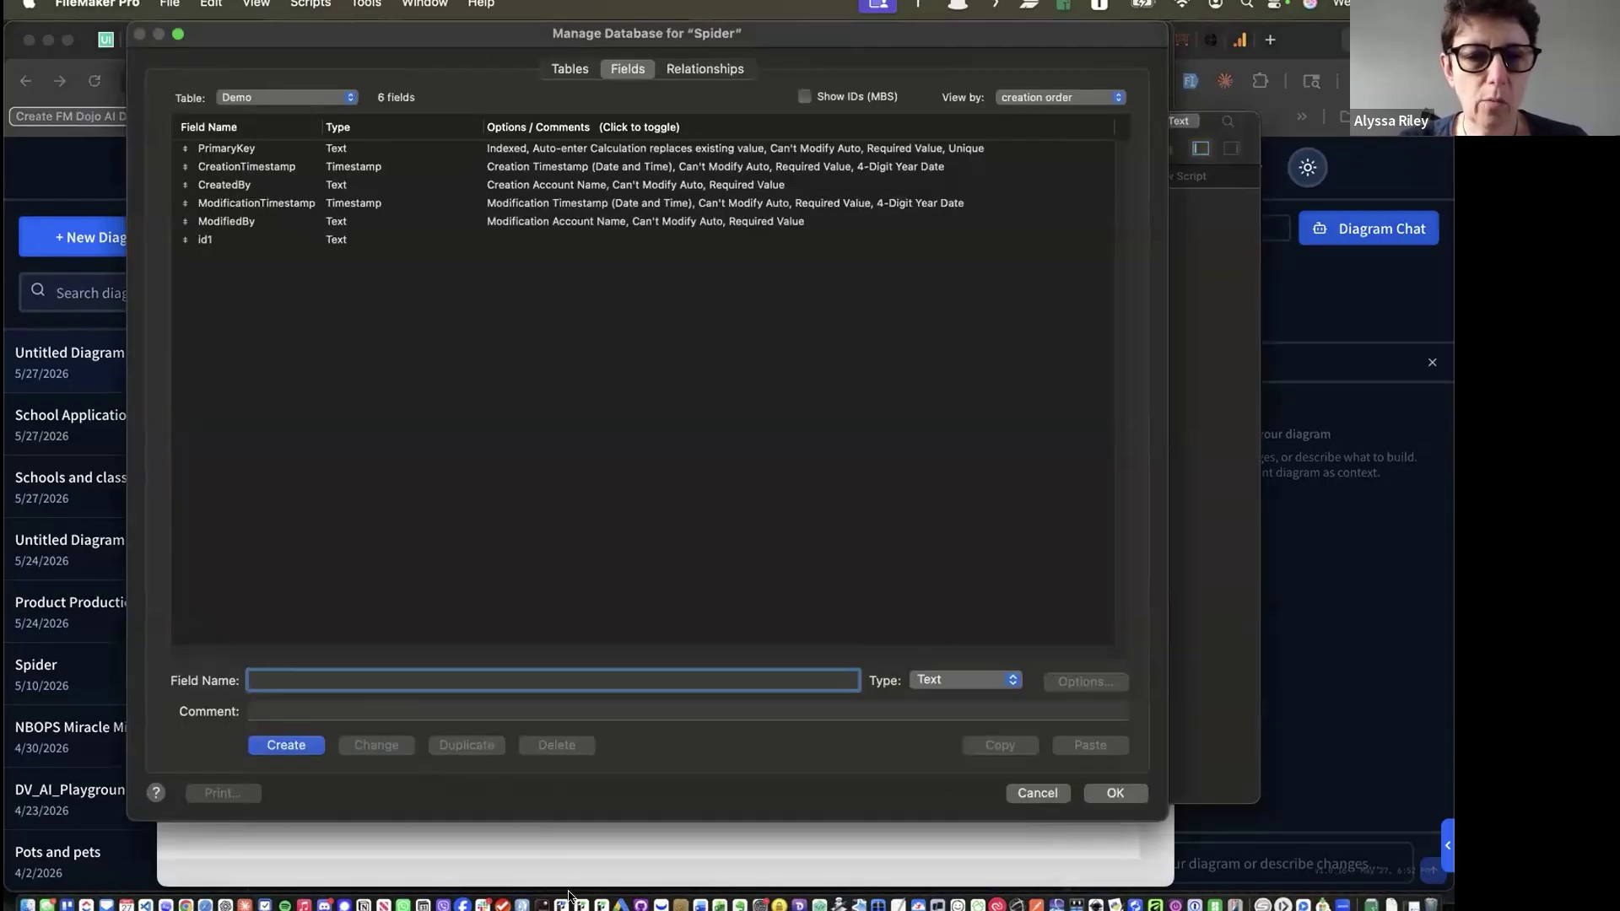
{"action": "left_click", "coordinate": [684, 71]}
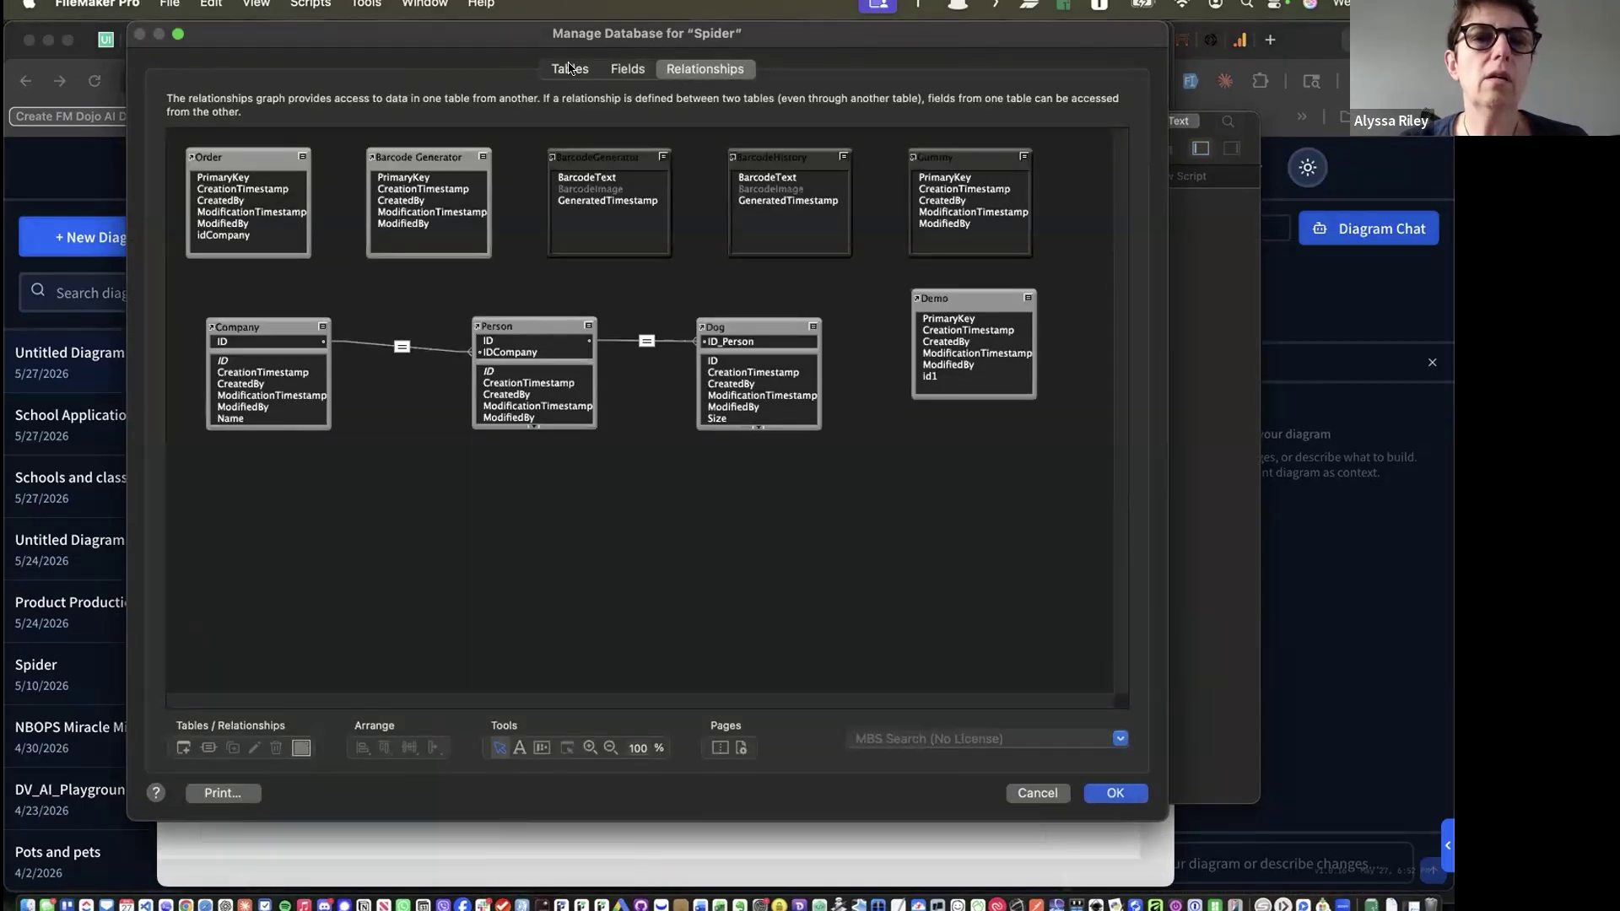
{"action": "left_click", "coordinate": [576, 67]}
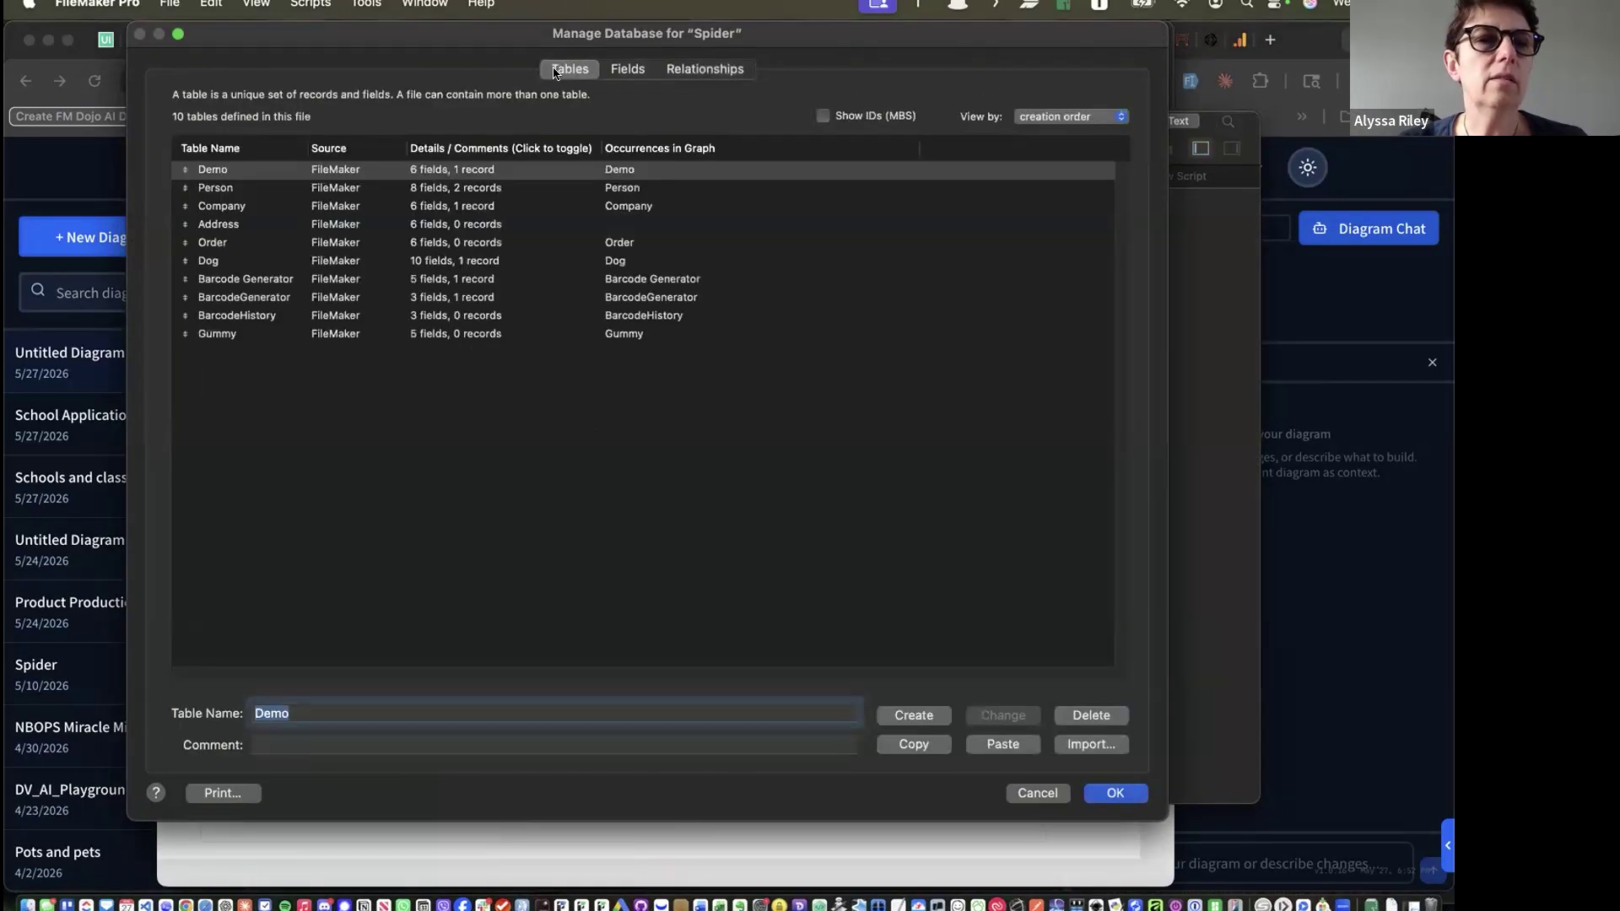
{"action": "left_click", "coordinate": [217, 335]}
{"action": "key", "text": "super+c"}
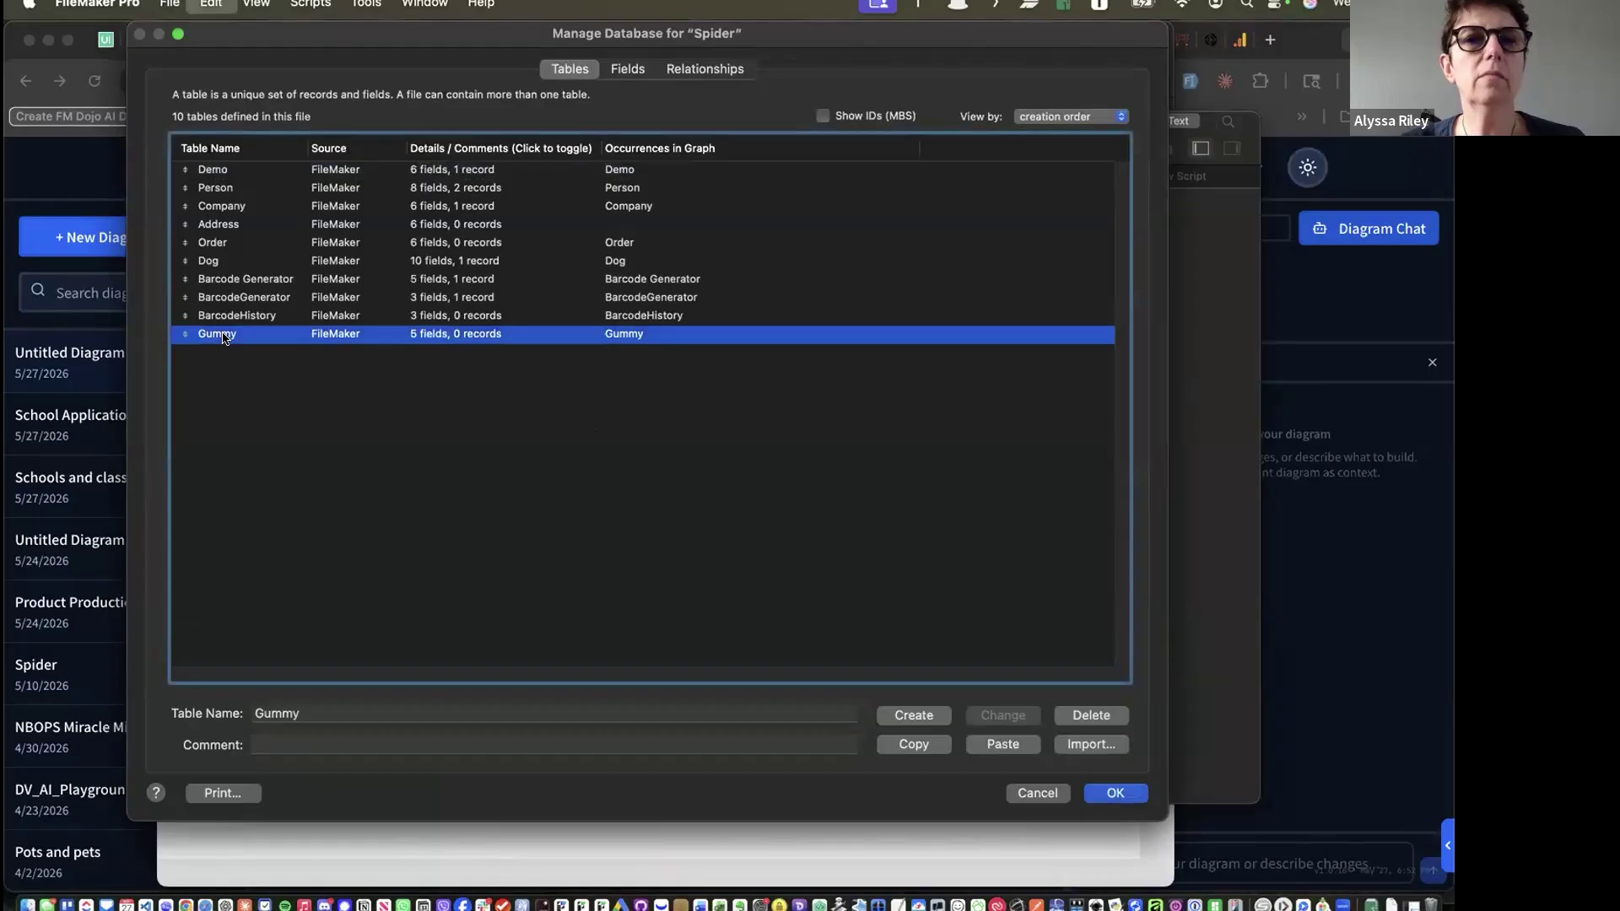
{"action": "key", "text": "super+v"}
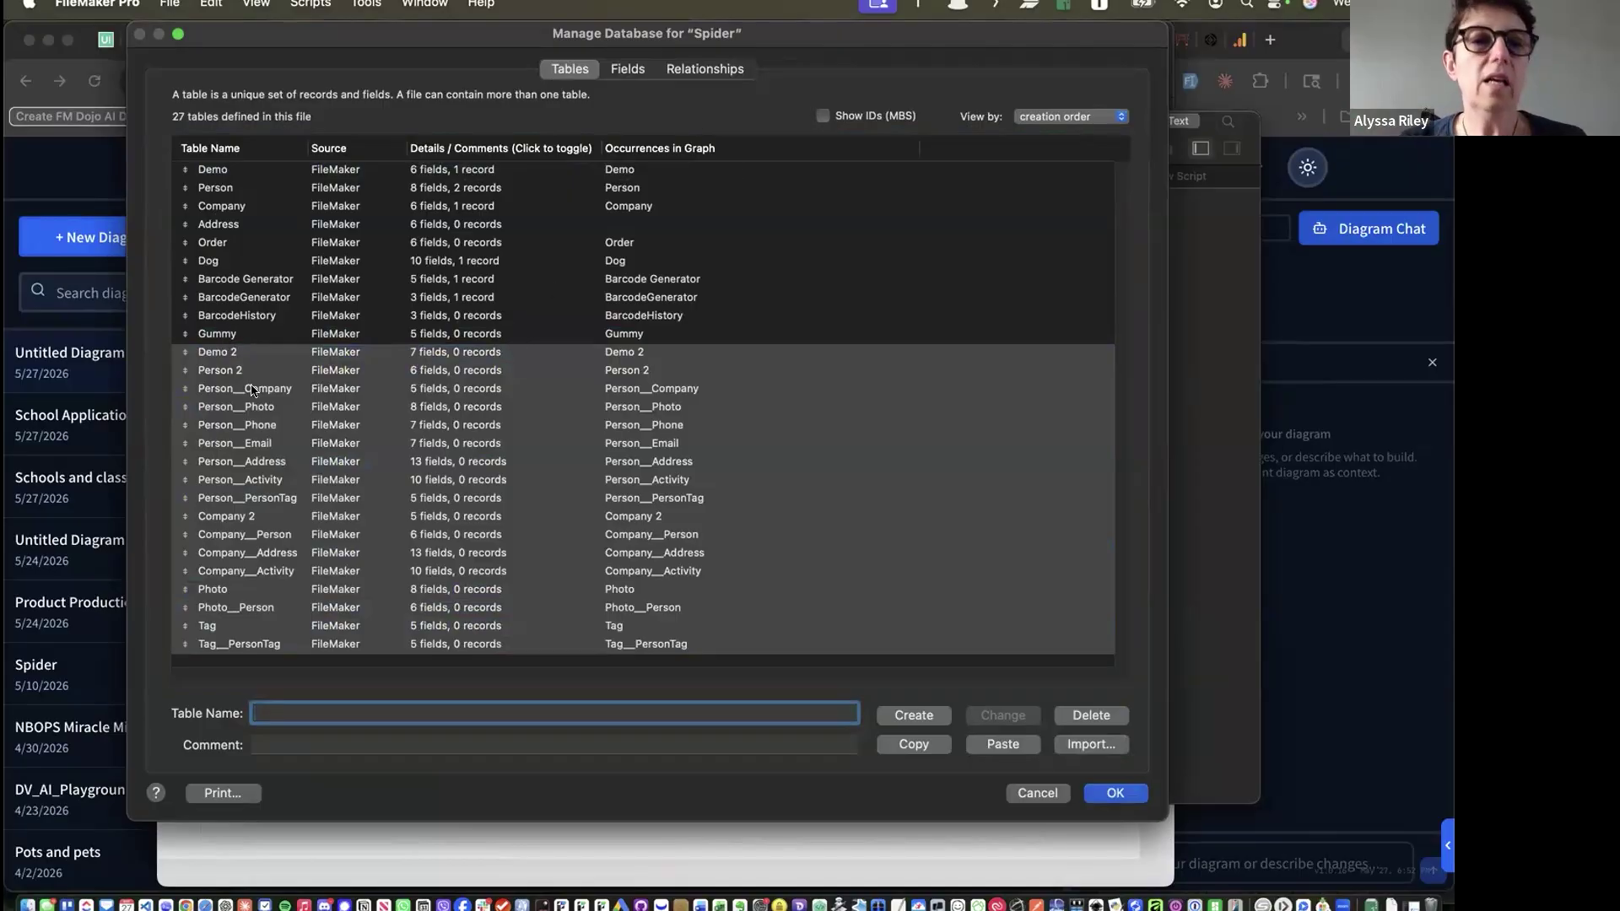
Review the pasted tables in the Relationships graph, then cancel and discard all changes
{"action": "left_click", "coordinate": [704, 67]}
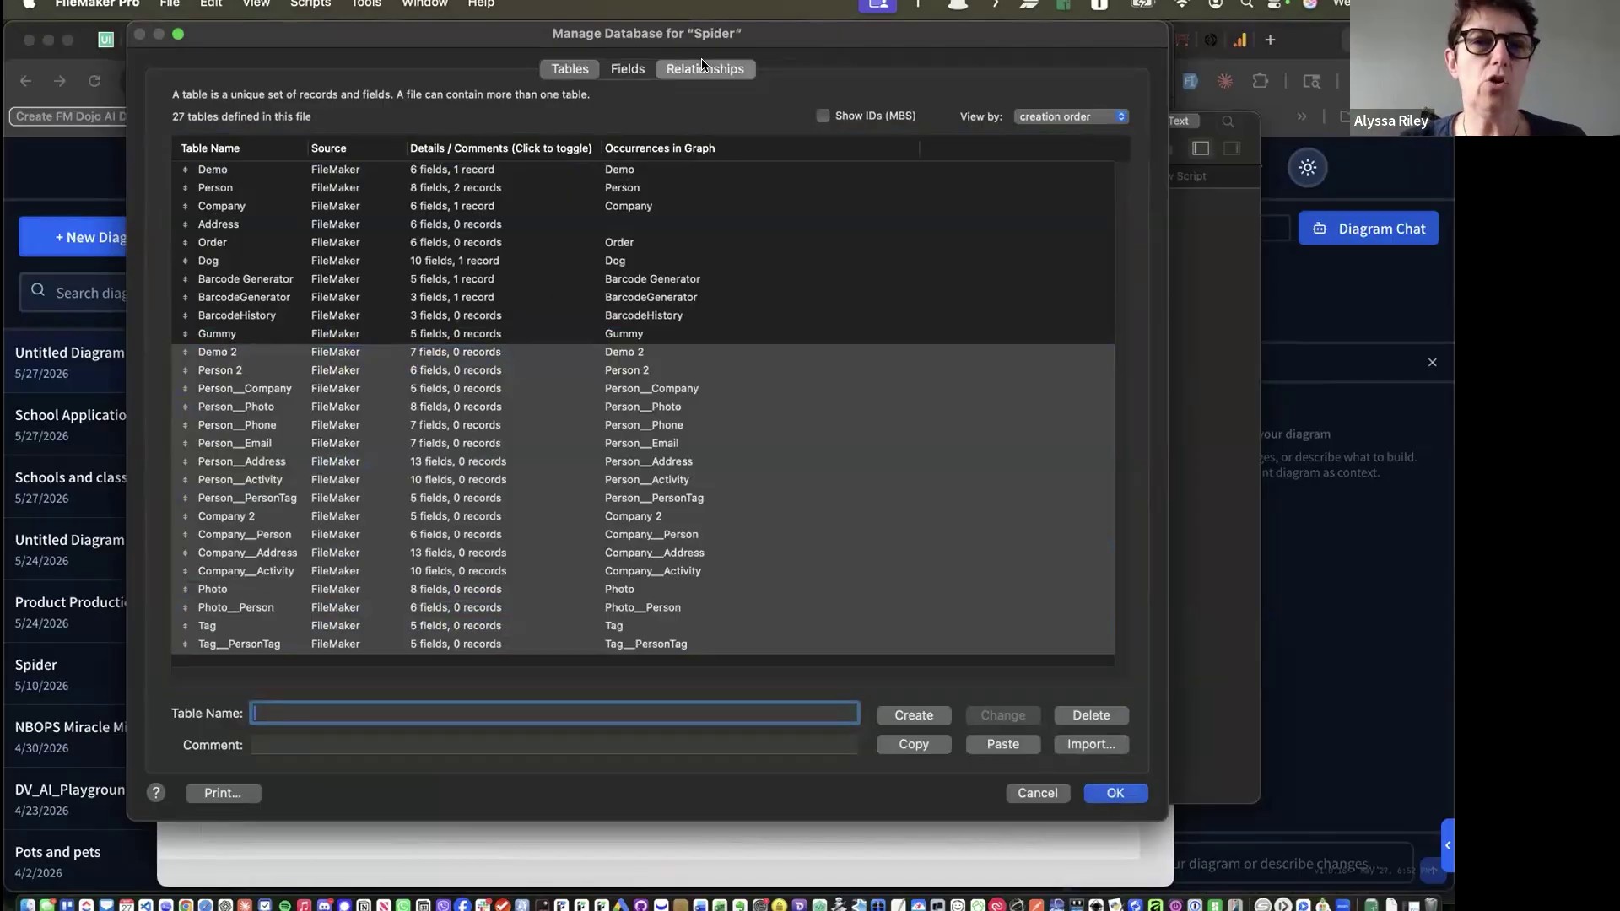
{"action": "scroll", "coordinate": [724, 413], "scroll_direction": "down", "scroll_amount": 5}
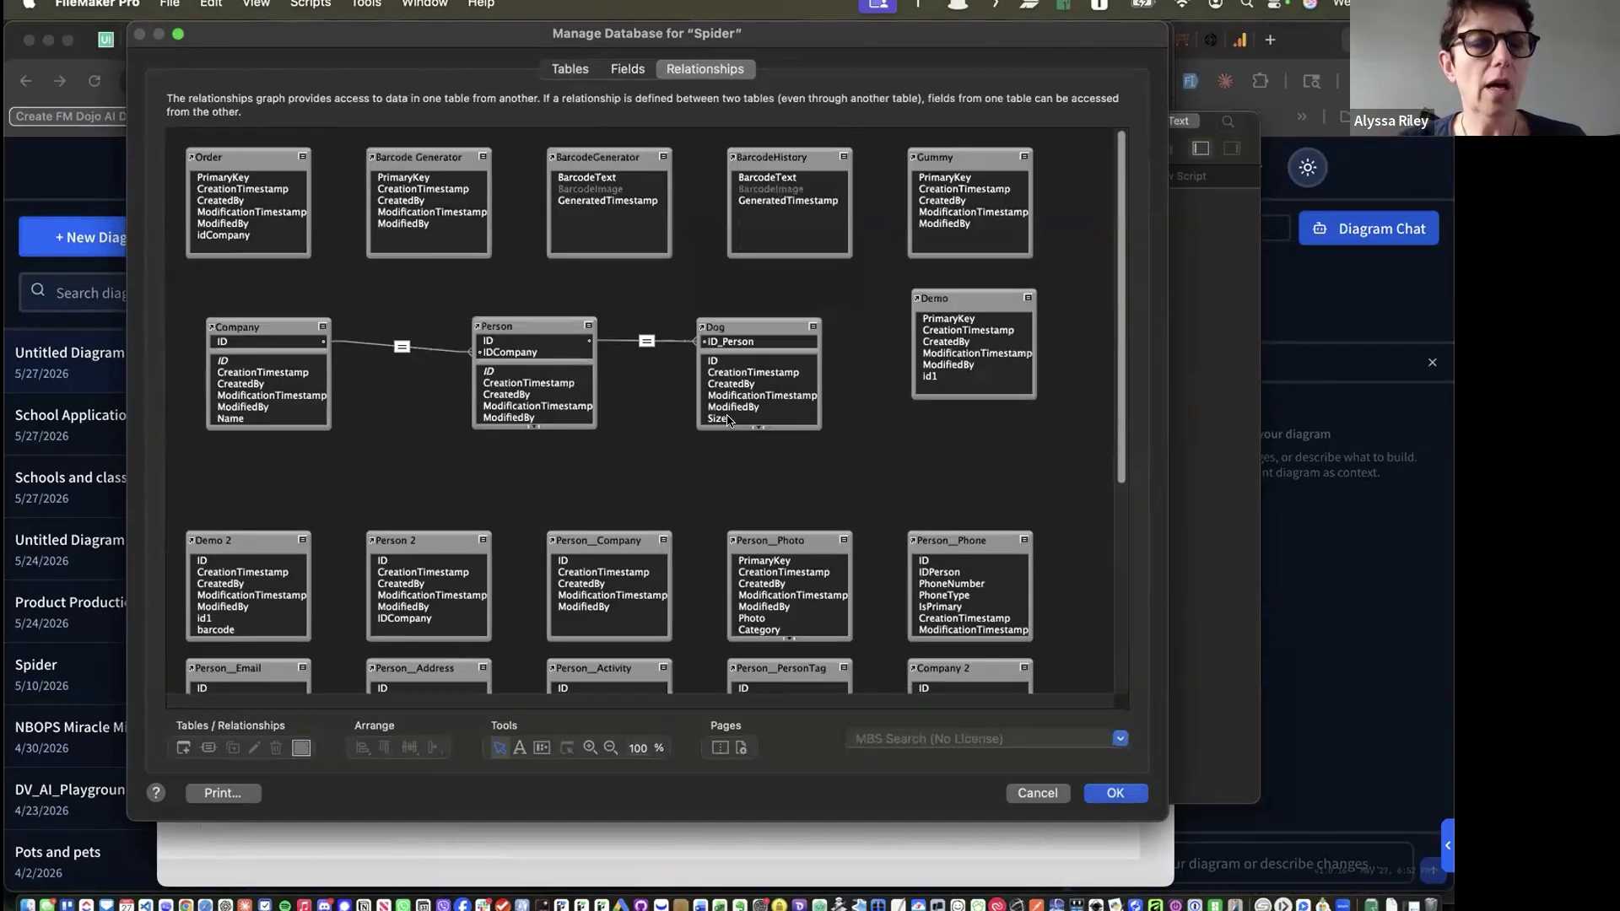
{"action": "scroll", "coordinate": [725, 413], "scroll_direction": "up", "scroll_amount": 5}
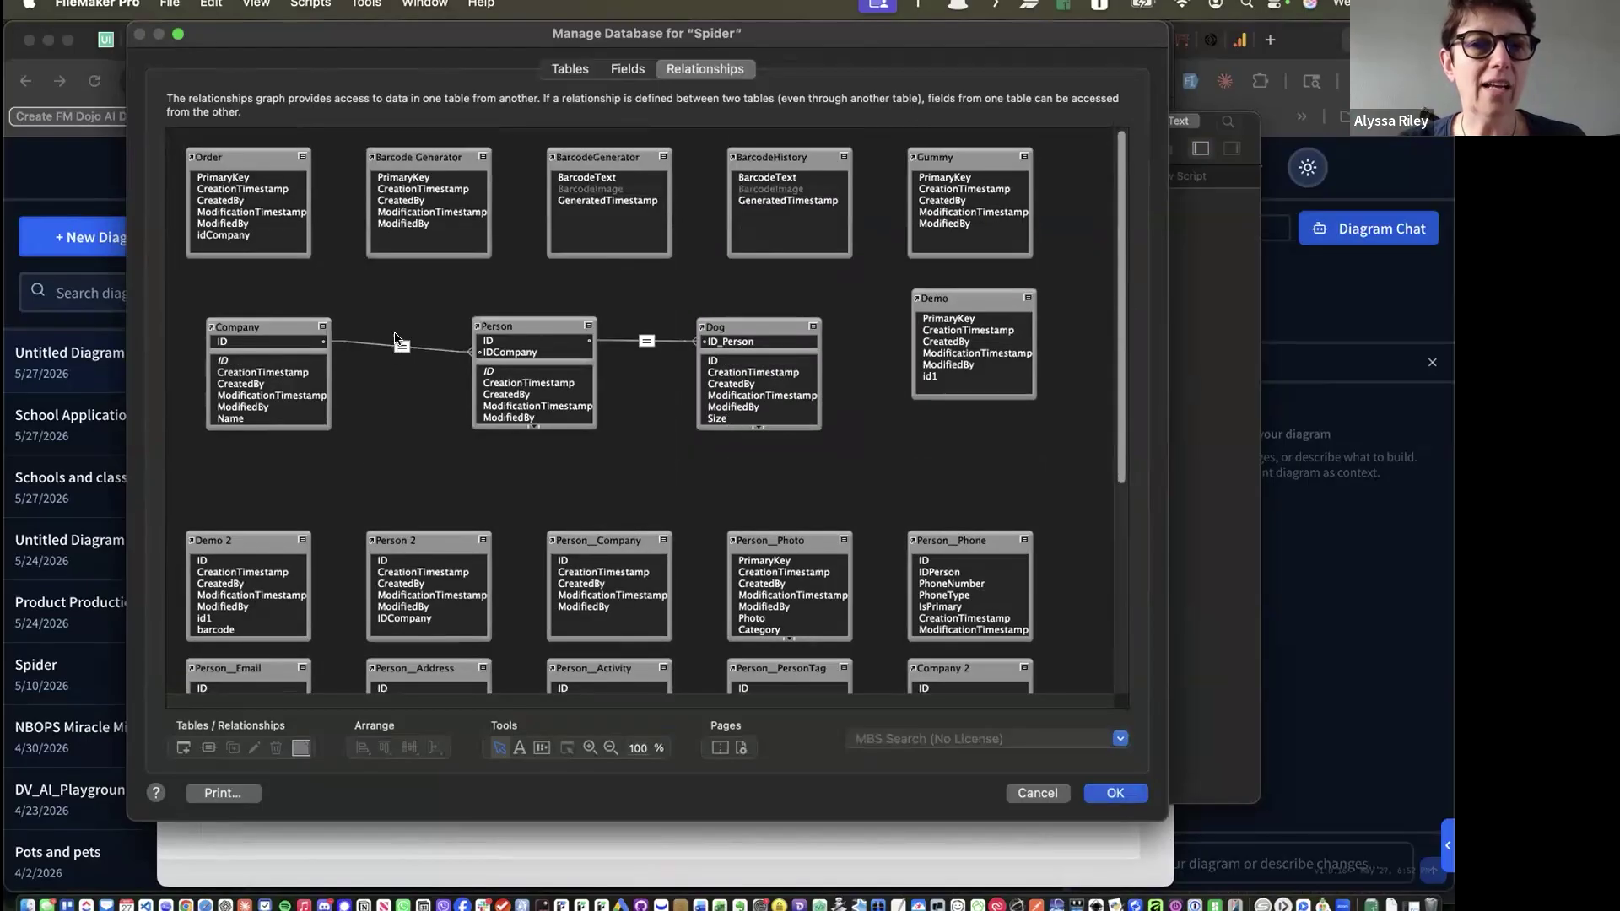
{"action": "scroll", "coordinate": [427, 377], "scroll_direction": "down", "scroll_amount": 5}
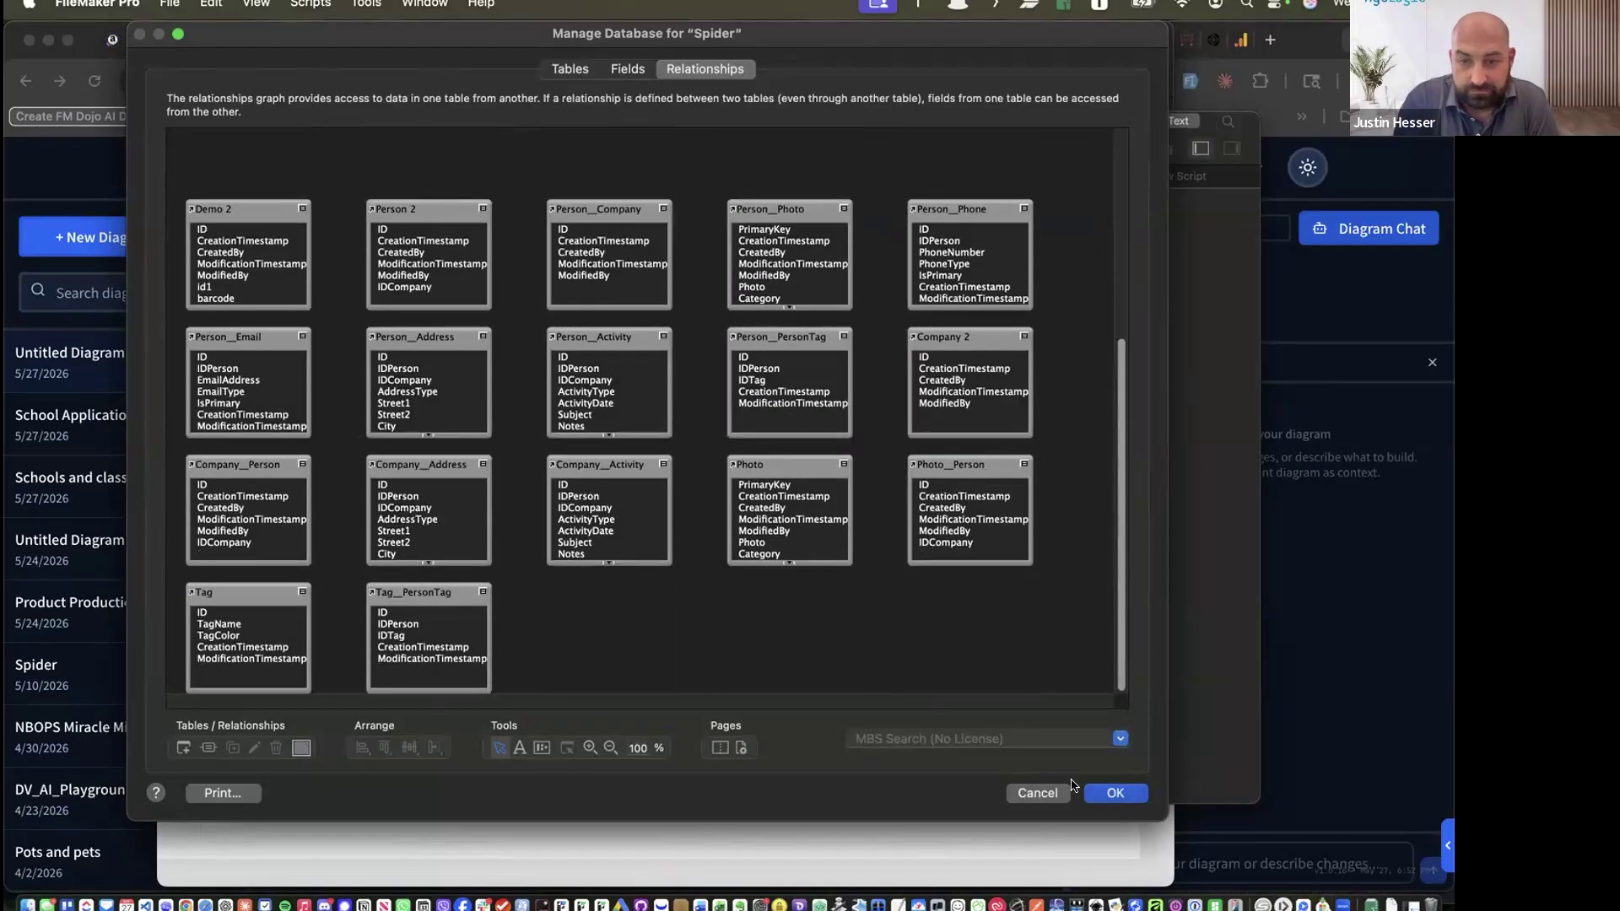
{"action": "left_click", "coordinate": [1019, 794]}
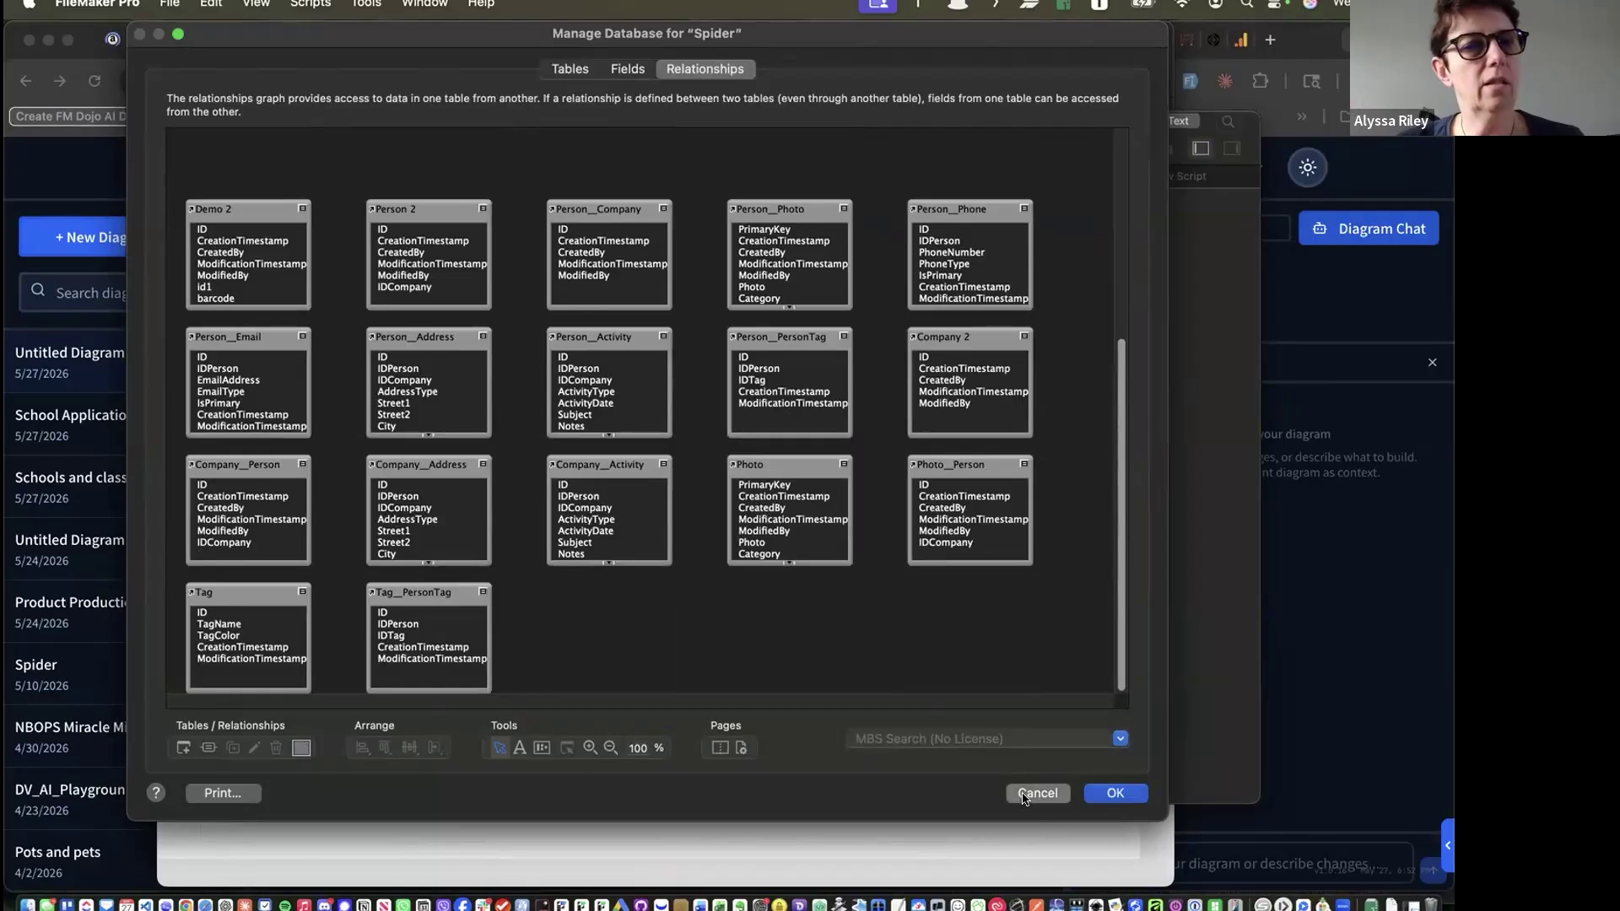
{"action": "left_click", "coordinate": [369, 259]}
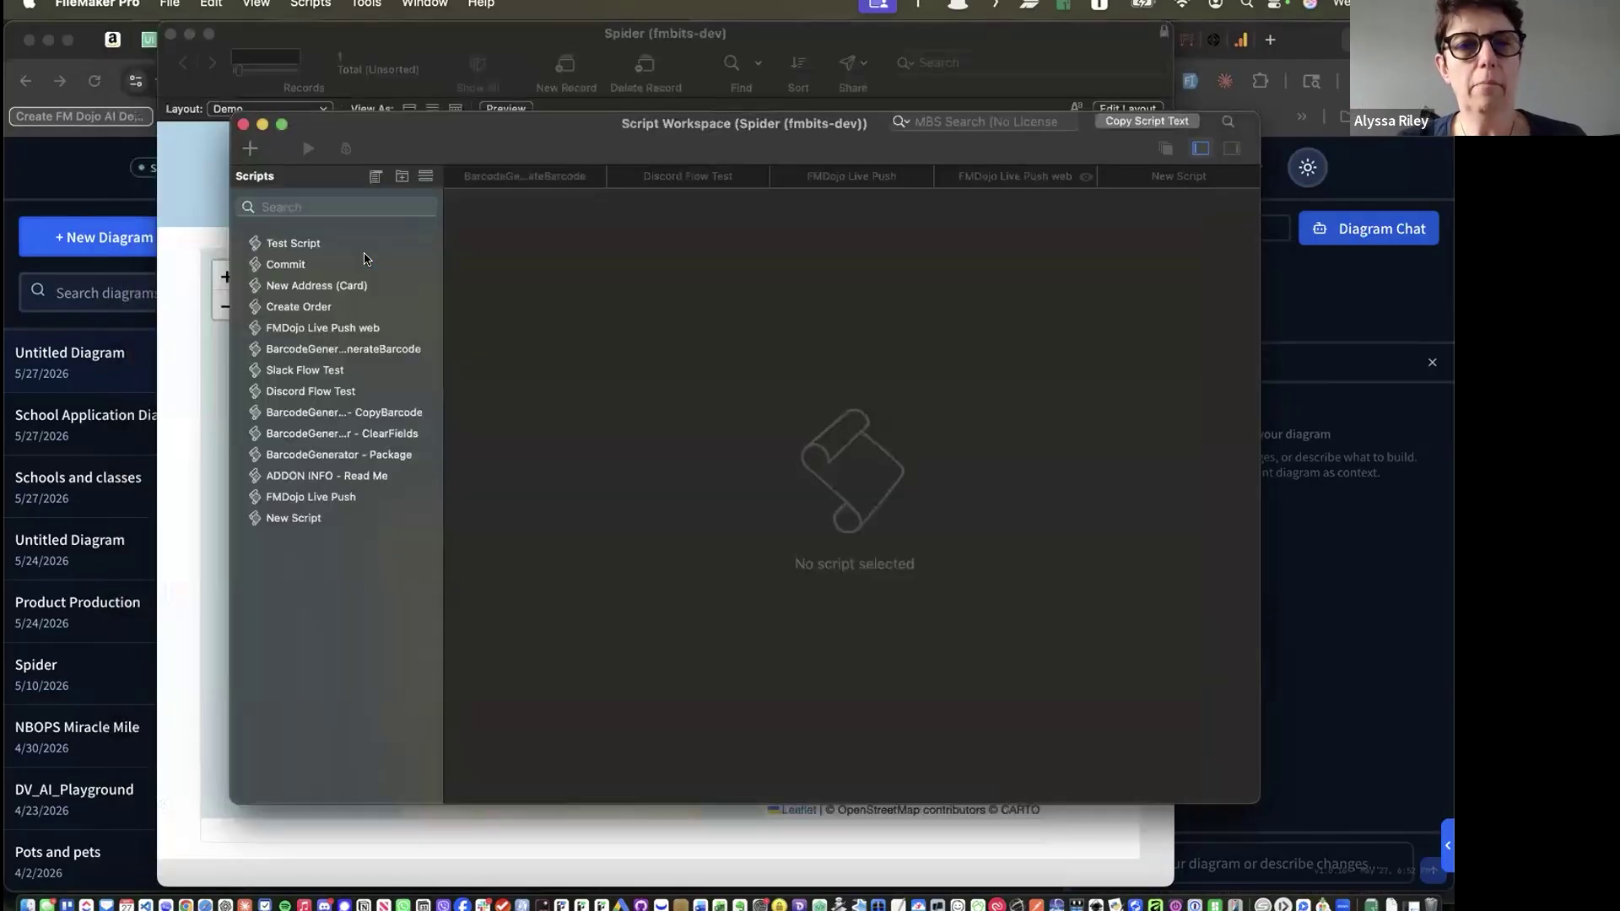
Export the contact manager schema as Untitled_Diagram_schema.pdf to the iCloud Desktop folder
{"action": "key", "text": "super+Tab"}
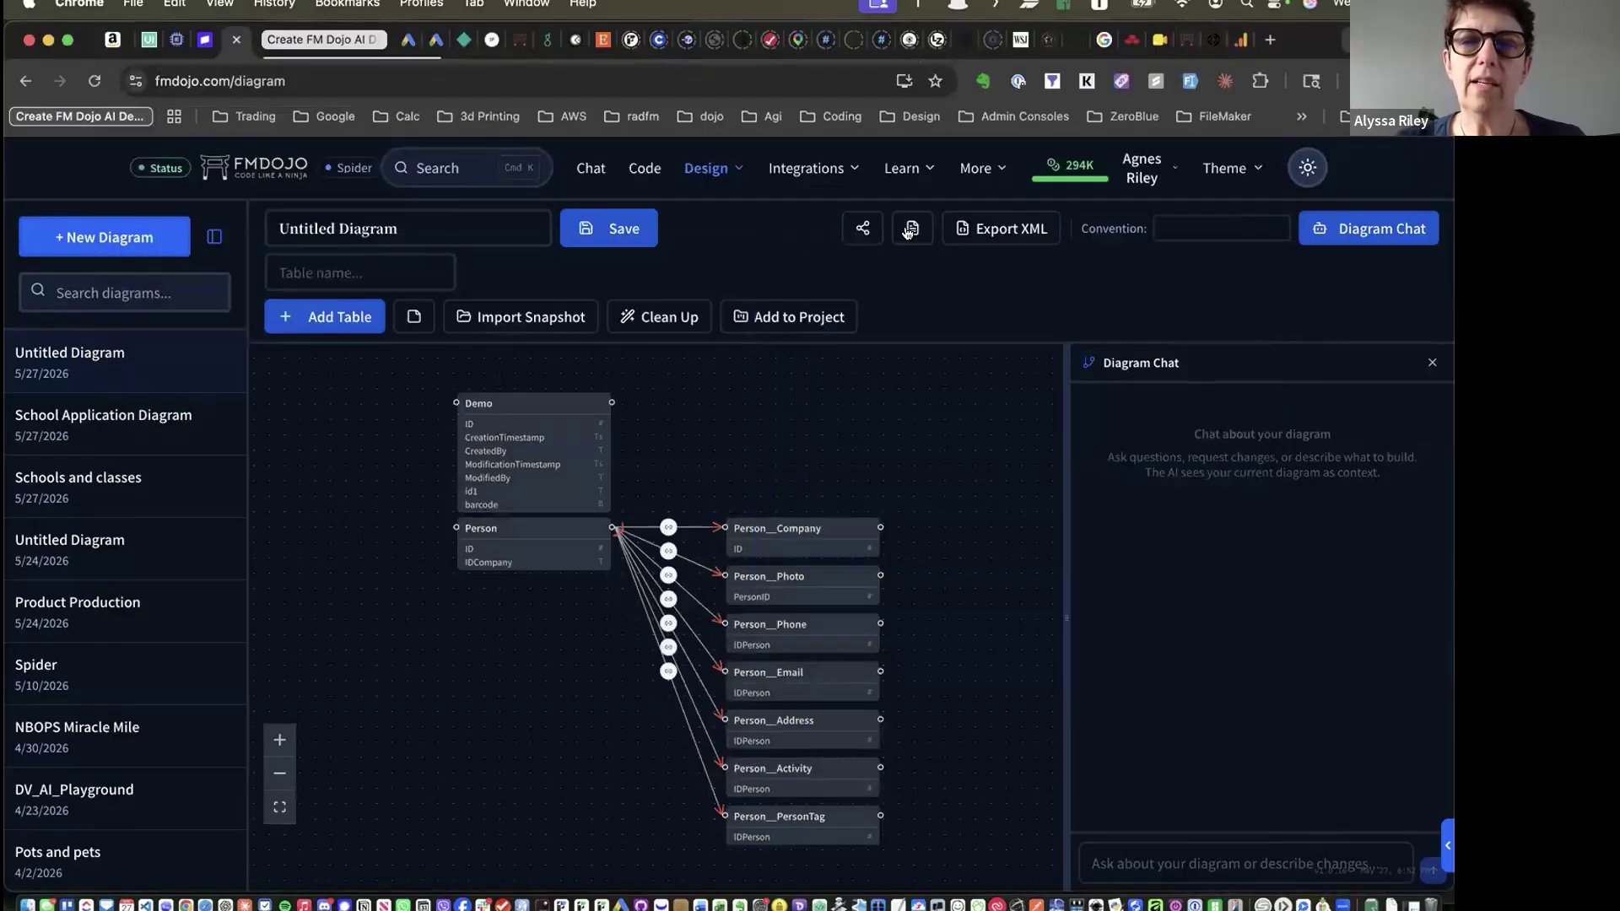
{"action": "left_click", "coordinate": [910, 229]}
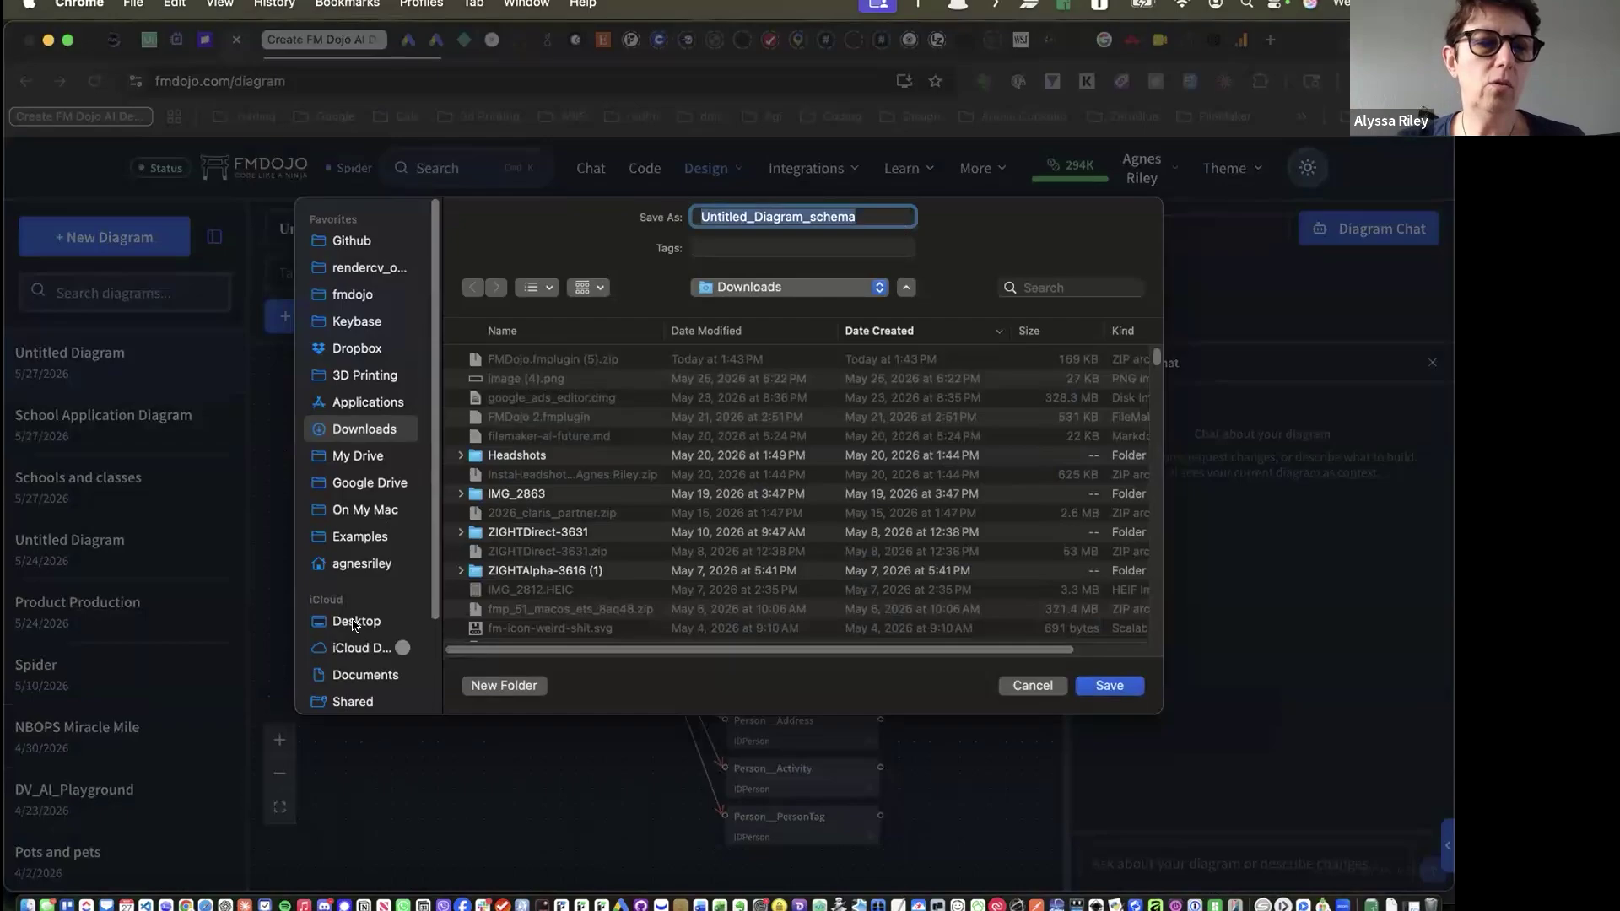
{"action": "left_click", "coordinate": [355, 622]}
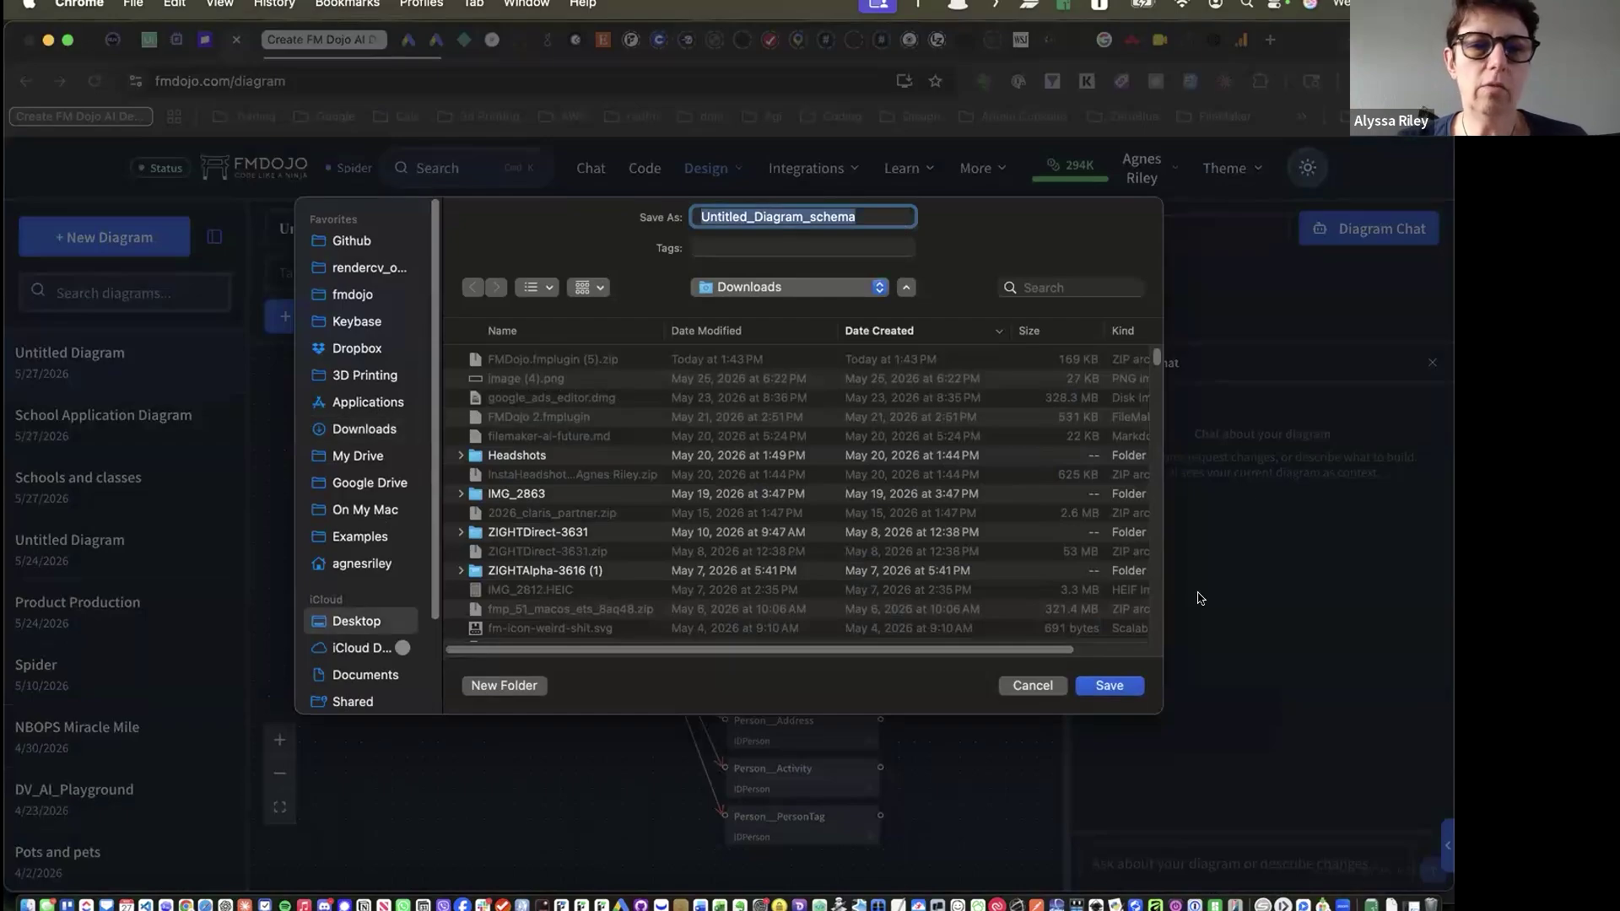
{"action": "left_click", "coordinate": [1100, 685]}
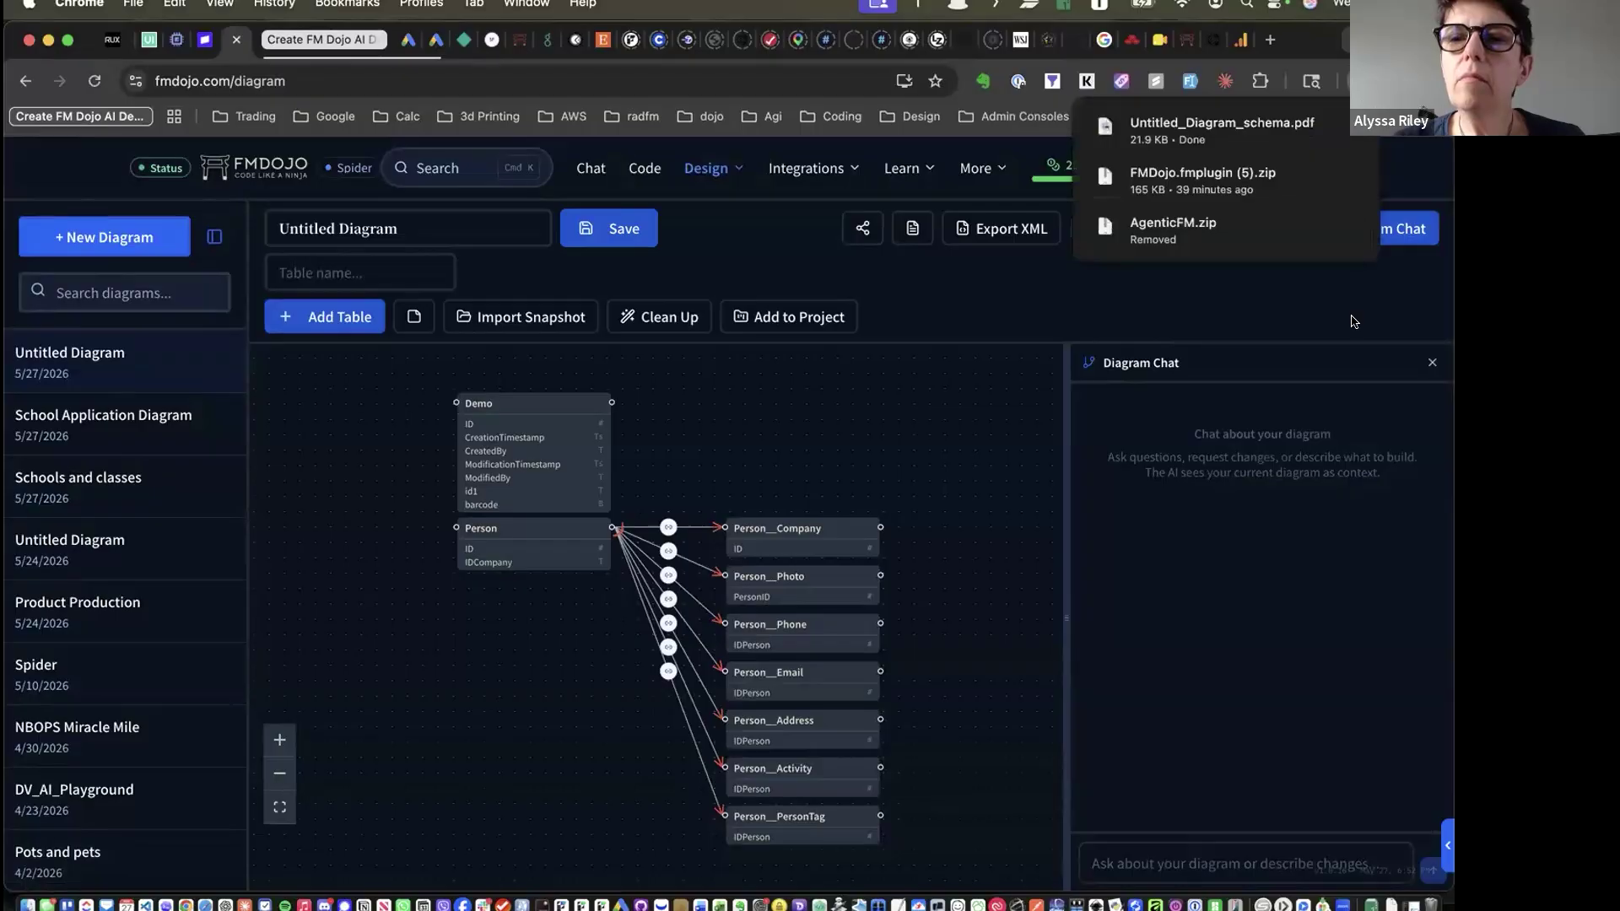
{"action": "left_click", "coordinate": [1215, 131]}
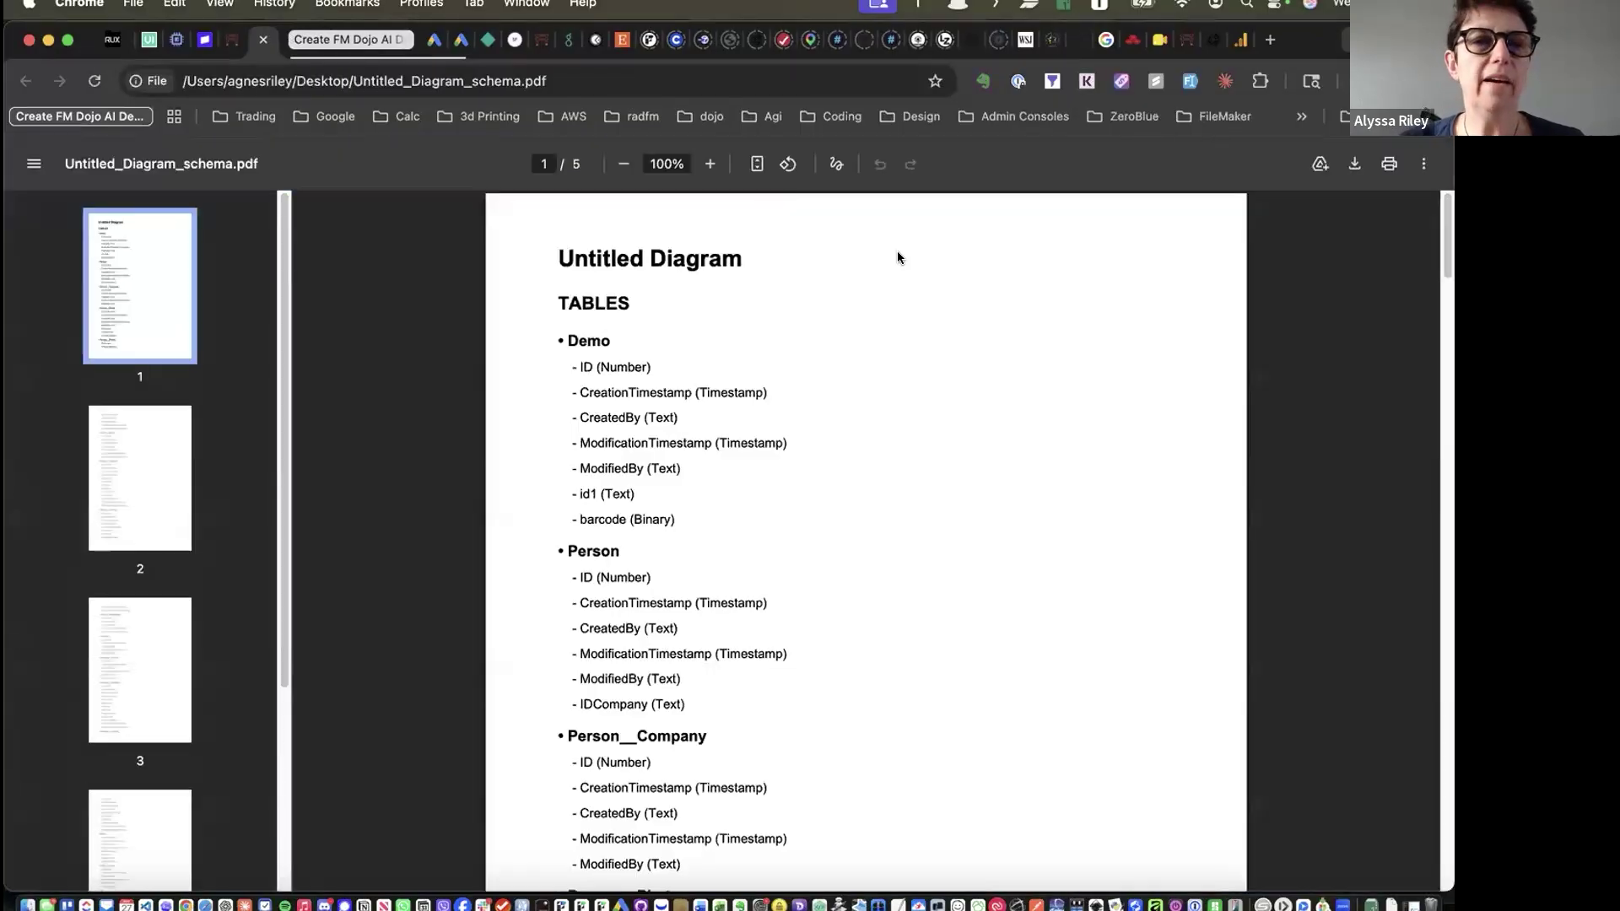
{"action": "scroll", "coordinate": [711, 362], "scroll_direction": "down", "scroll_amount": 3}
{"action": "scroll", "coordinate": [712, 362], "scroll_direction": "up", "scroll_amount": 3}
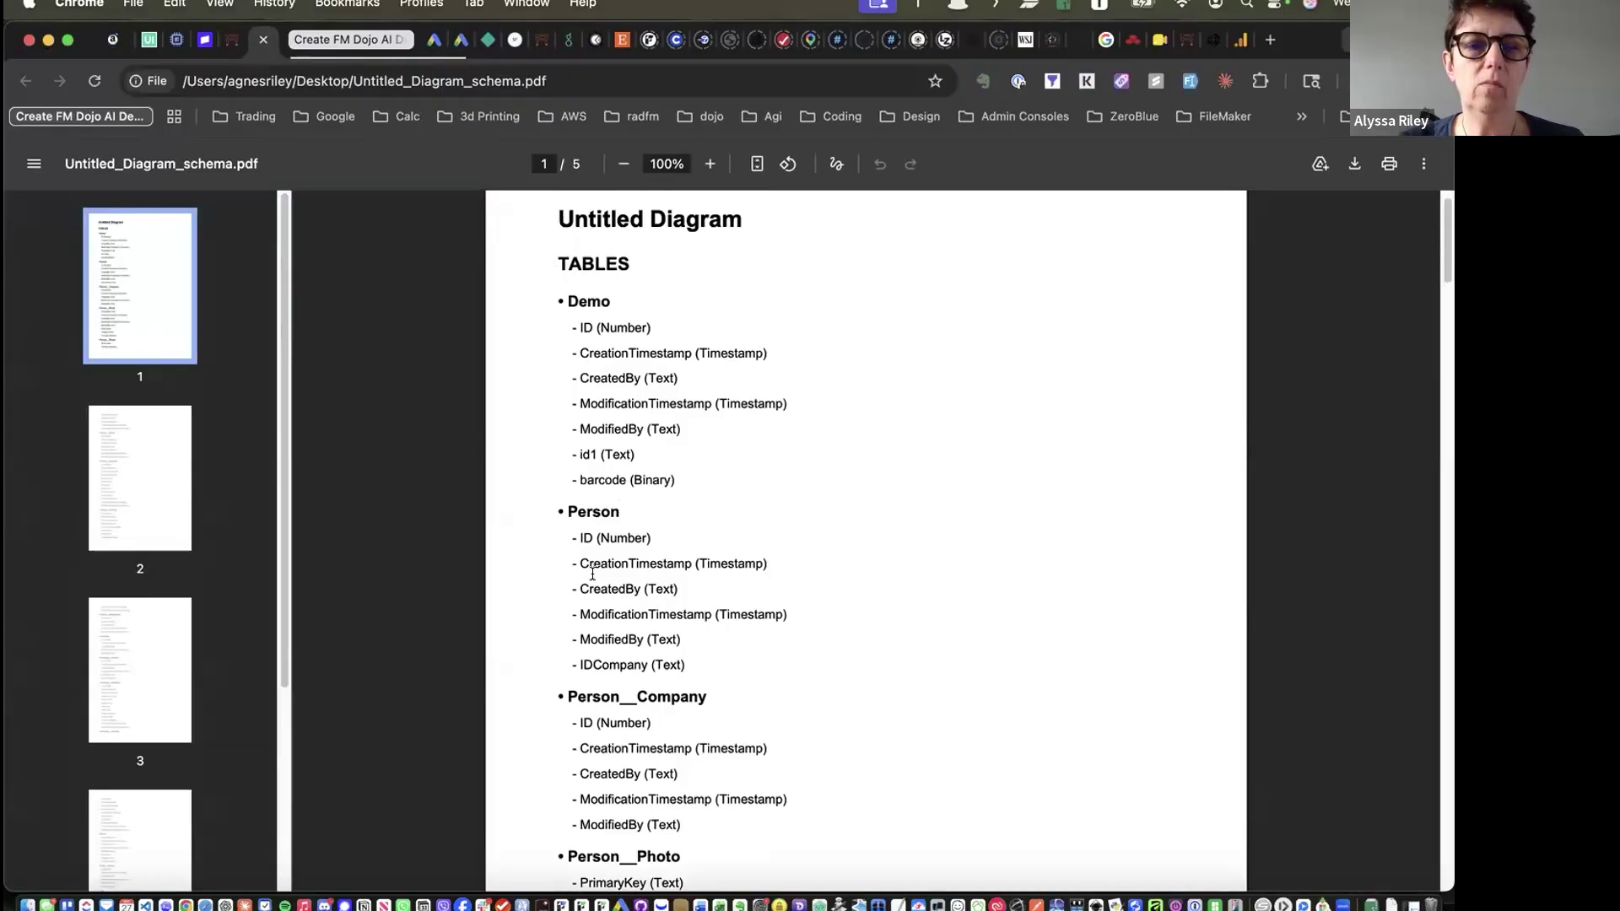
{"action": "scroll", "coordinate": [593, 574], "scroll_direction": "down", "scroll_amount": 20}
{"action": "scroll", "coordinate": [593, 574], "scroll_direction": "down", "scroll_amount": 15}
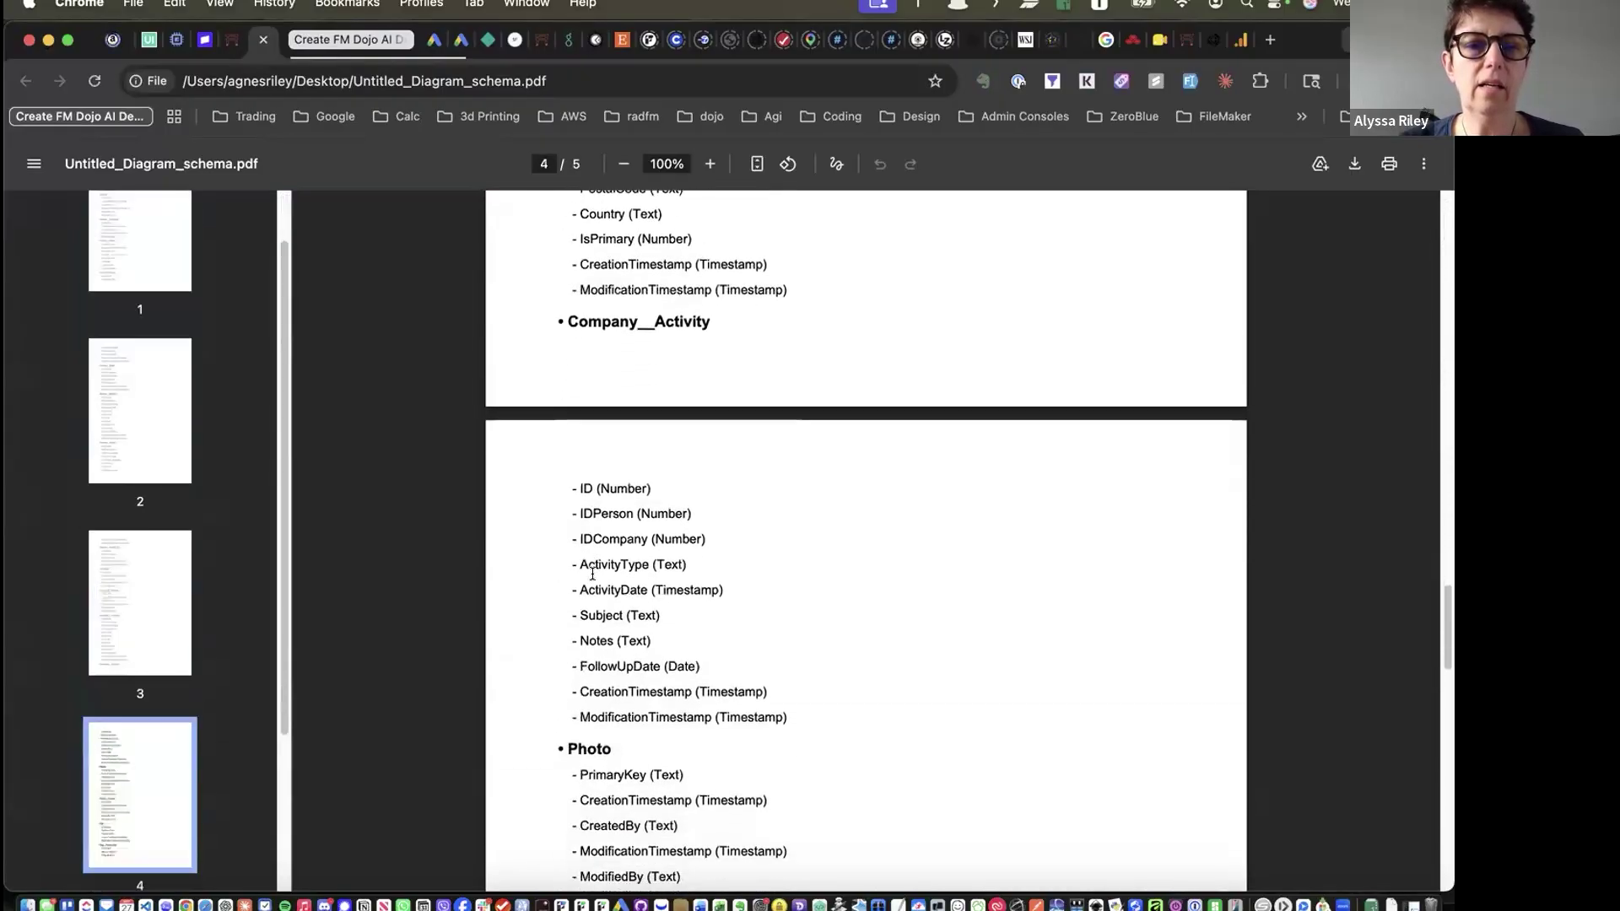
{"action": "scroll", "coordinate": [590, 564], "scroll_direction": "up", "scroll_amount": 10}
{"action": "scroll", "coordinate": [591, 564], "scroll_direction": "up", "scroll_amount": 20}
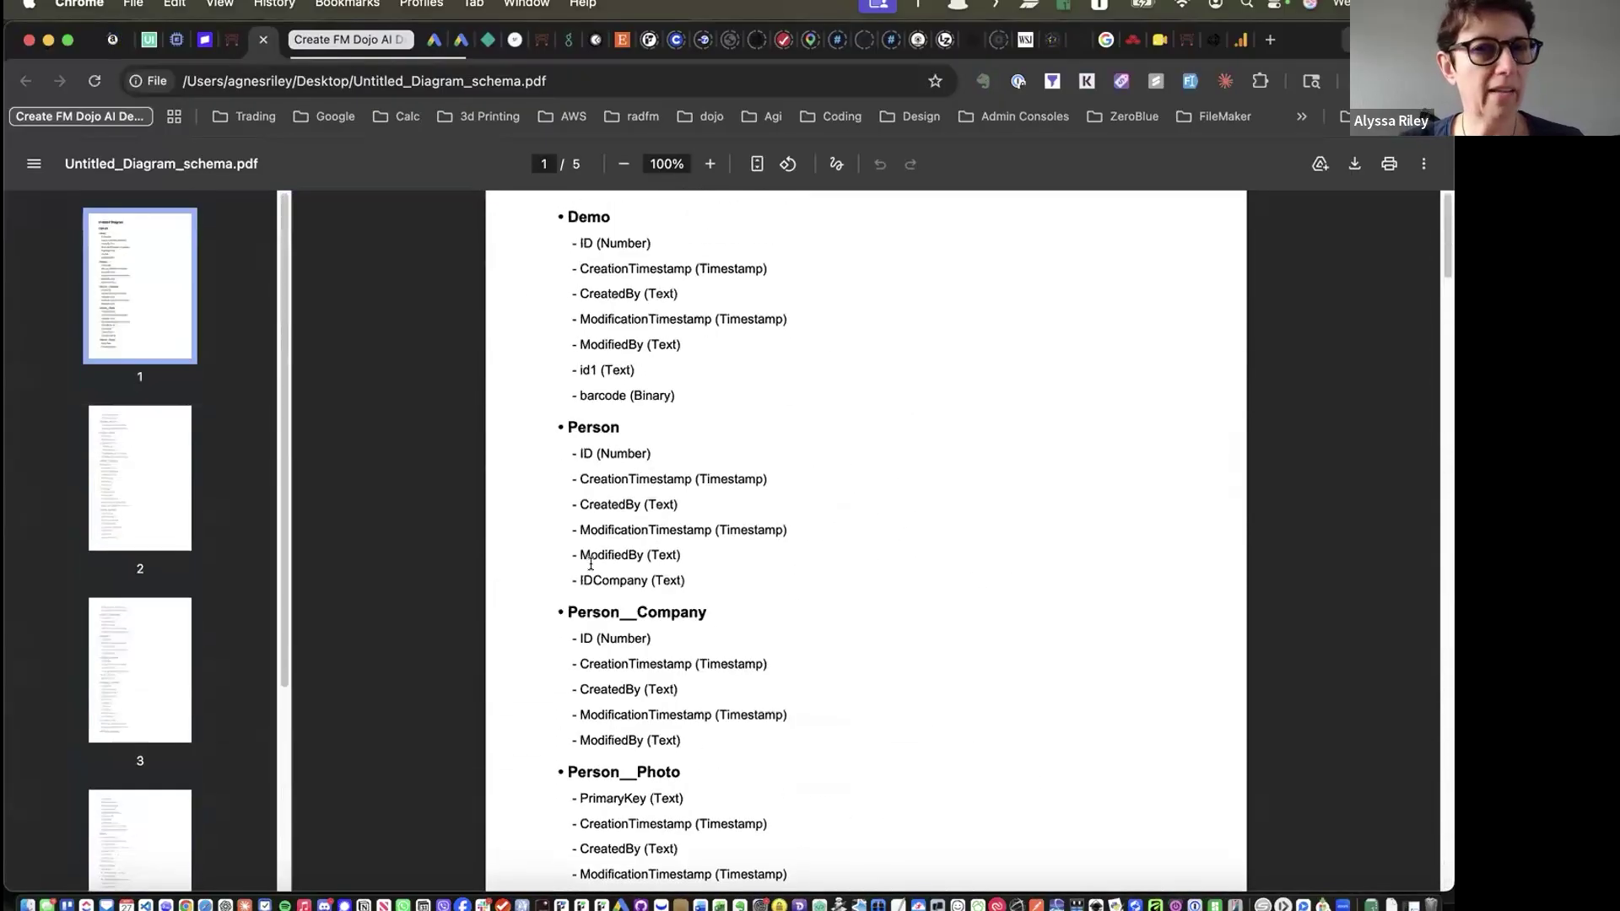
{"action": "key", "text": "super+w"}
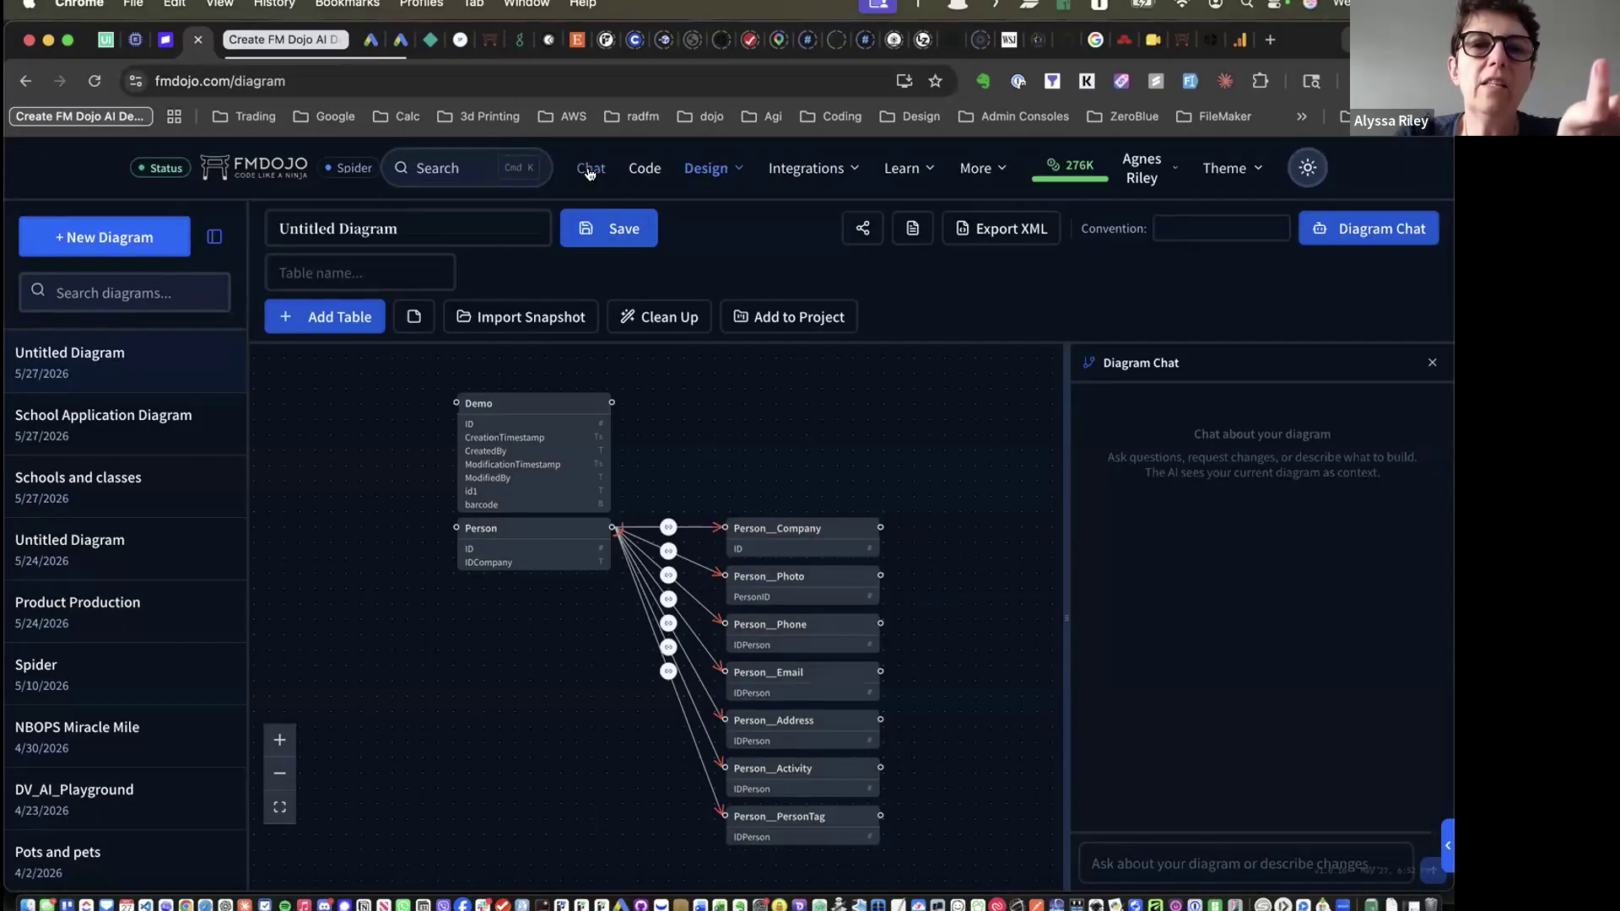
{"action": "left_click", "coordinate": [705, 168]}
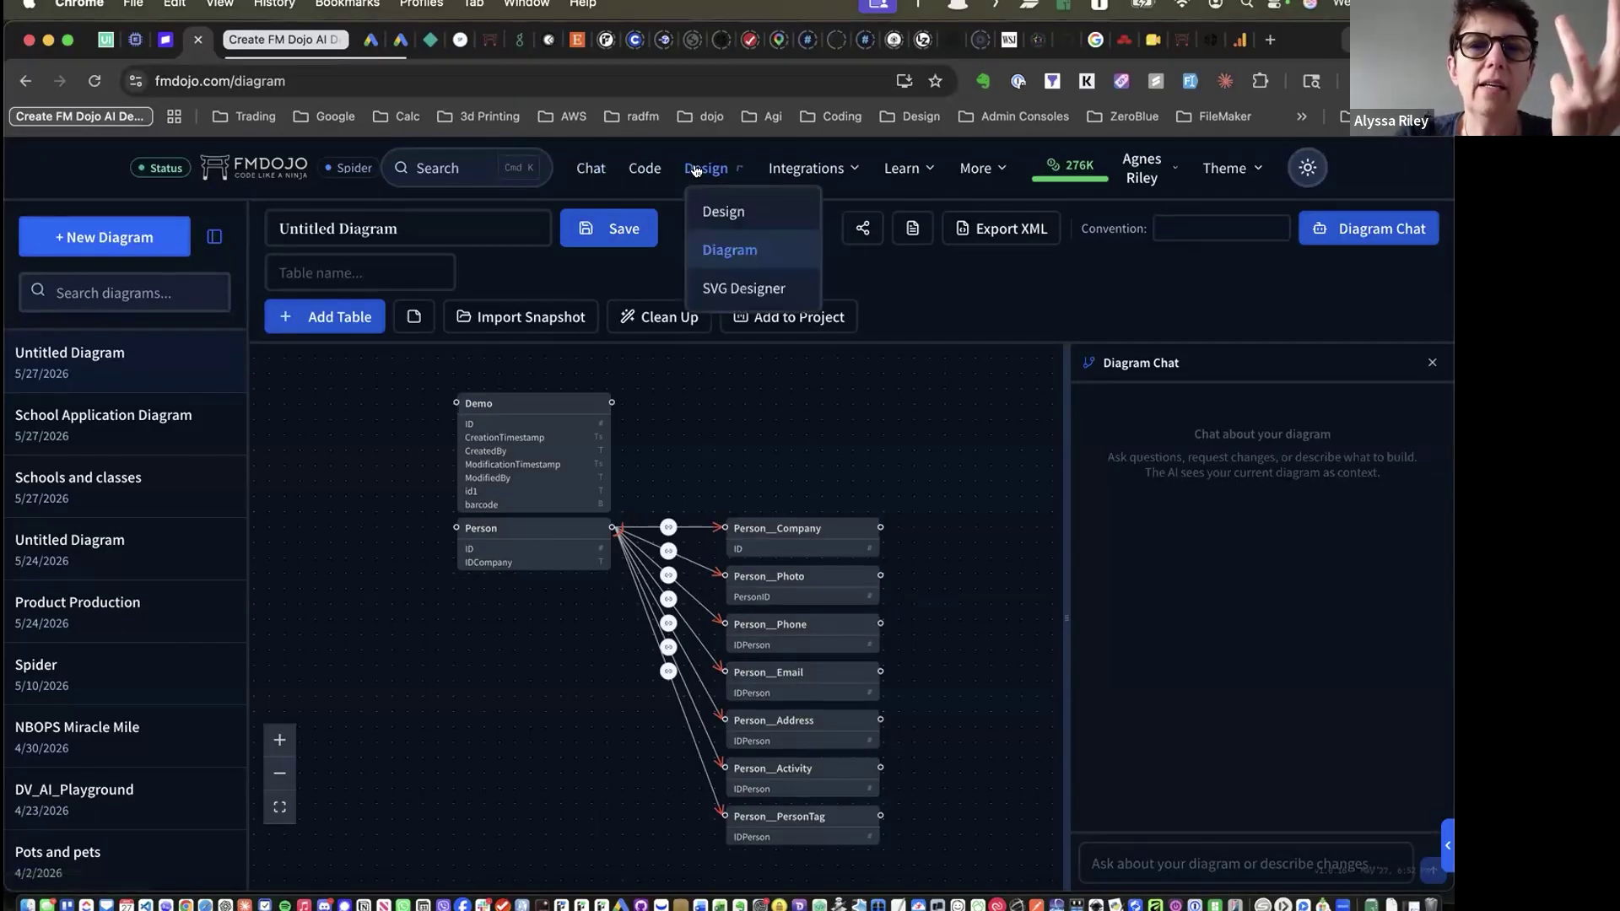
{"action": "left_click", "coordinate": [906, 270]}
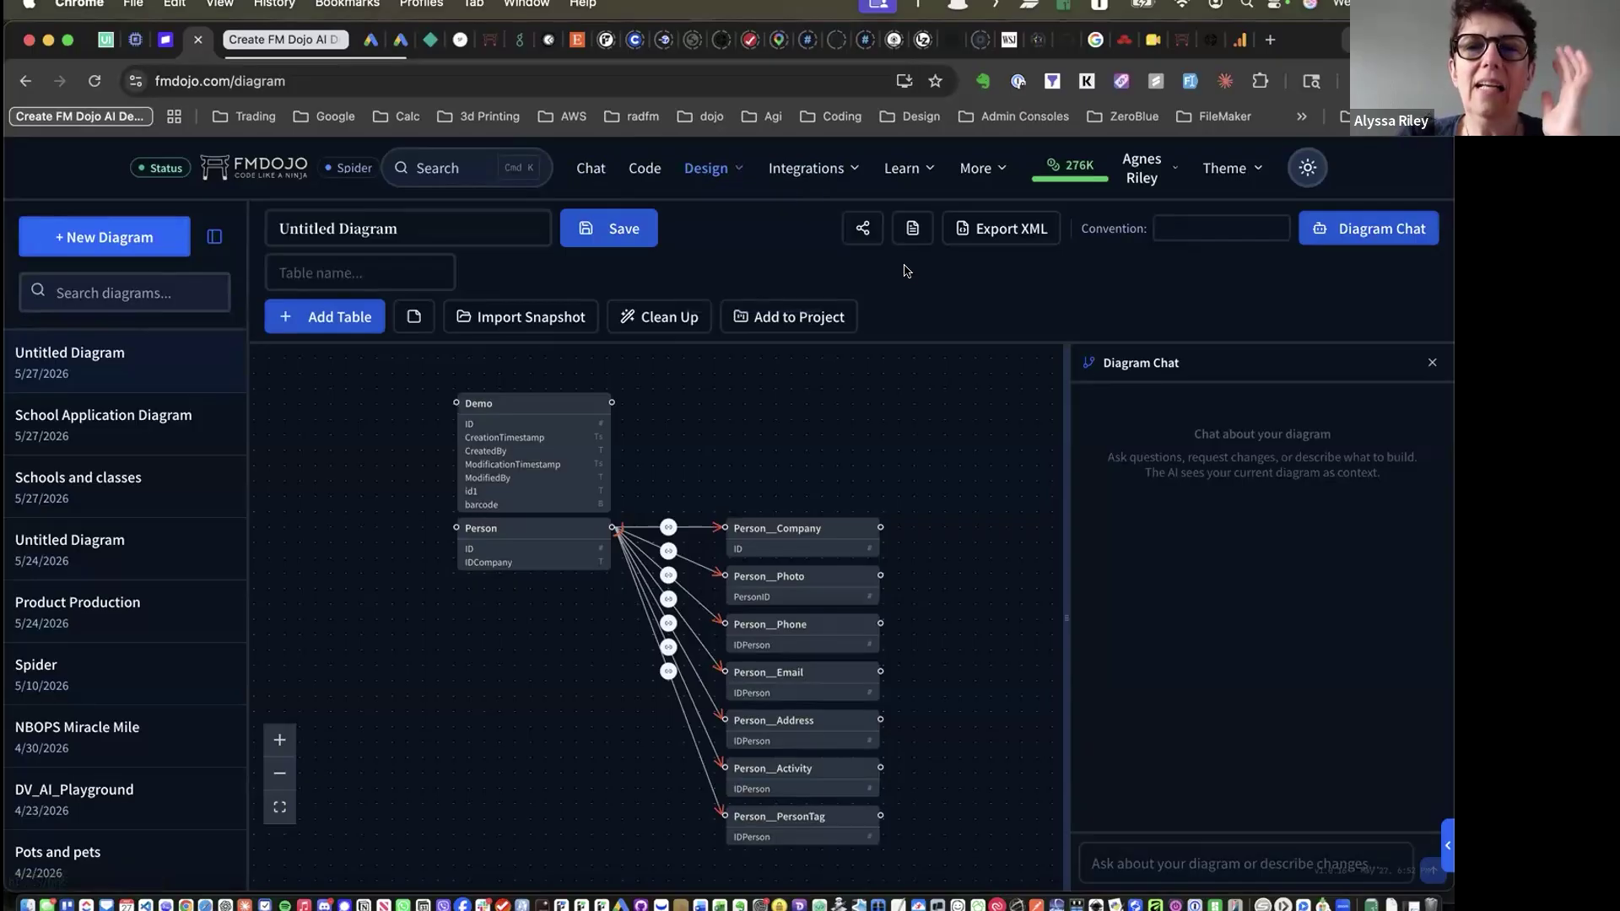
{"action": "left_click", "coordinate": [806, 168]}
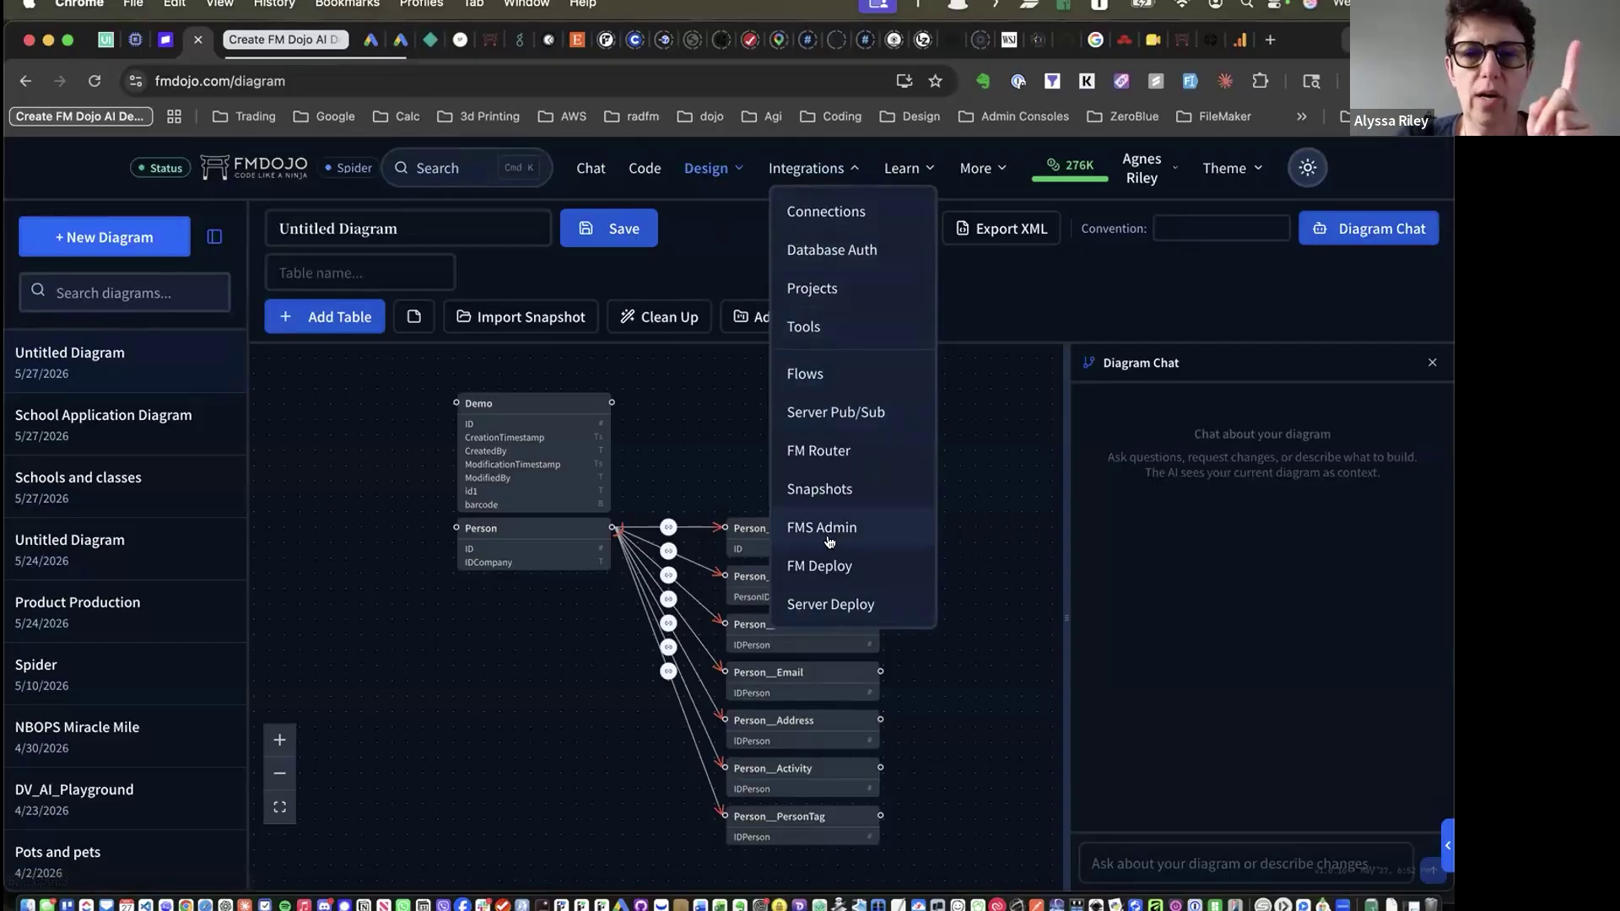
{"action": "left_click", "coordinate": [711, 230]}
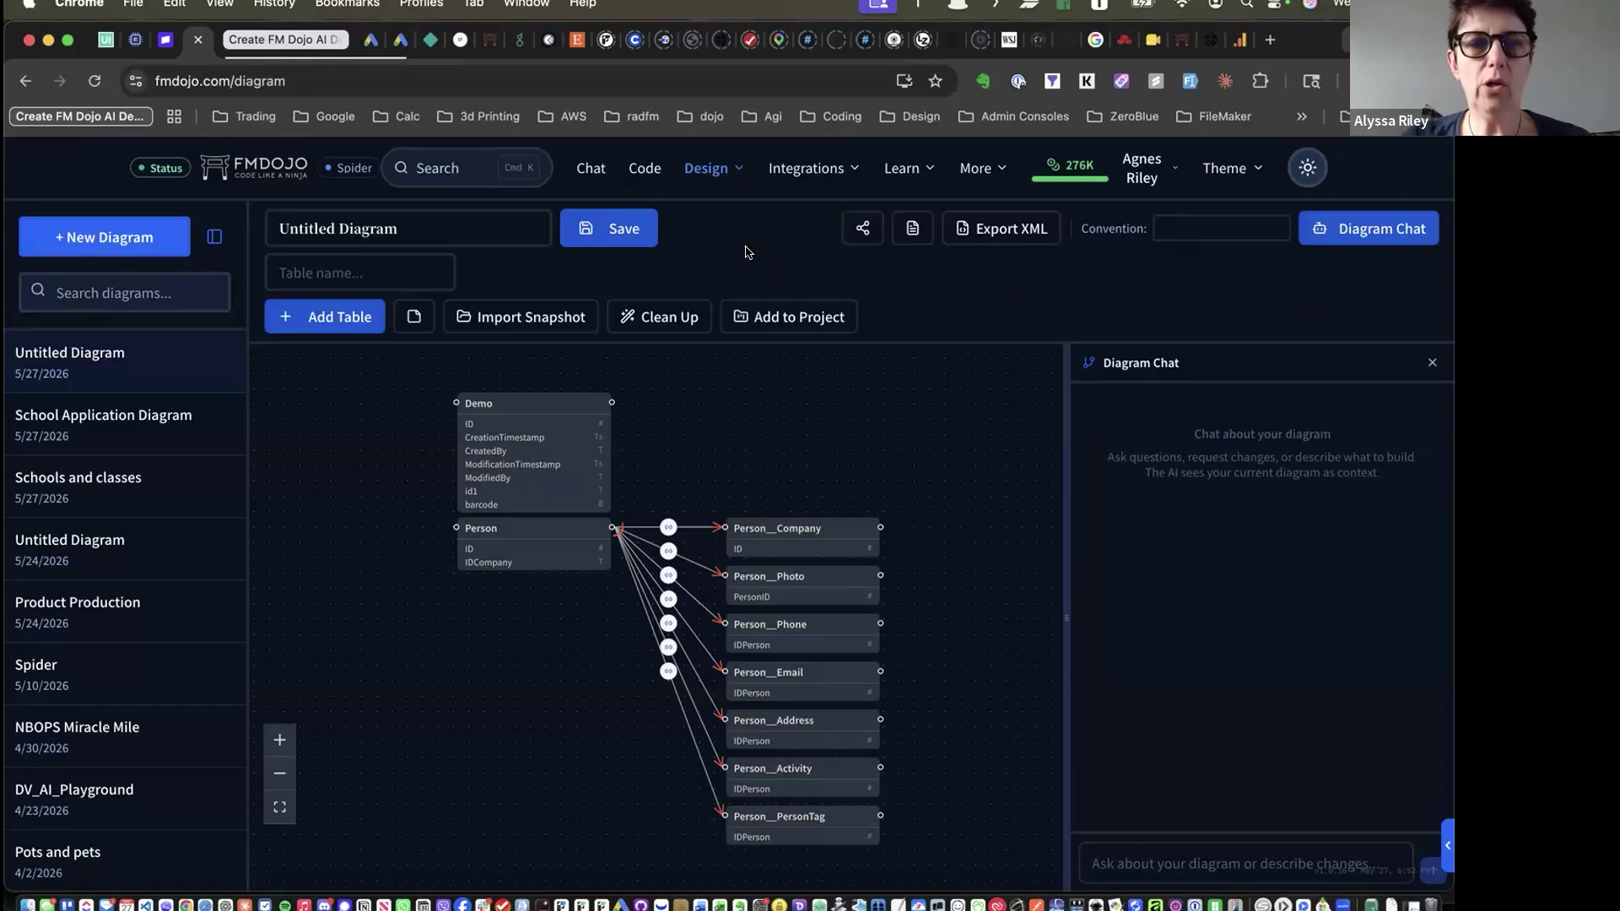
Open the Community forum from the More menu
{"action": "left_click", "coordinate": [821, 170]}
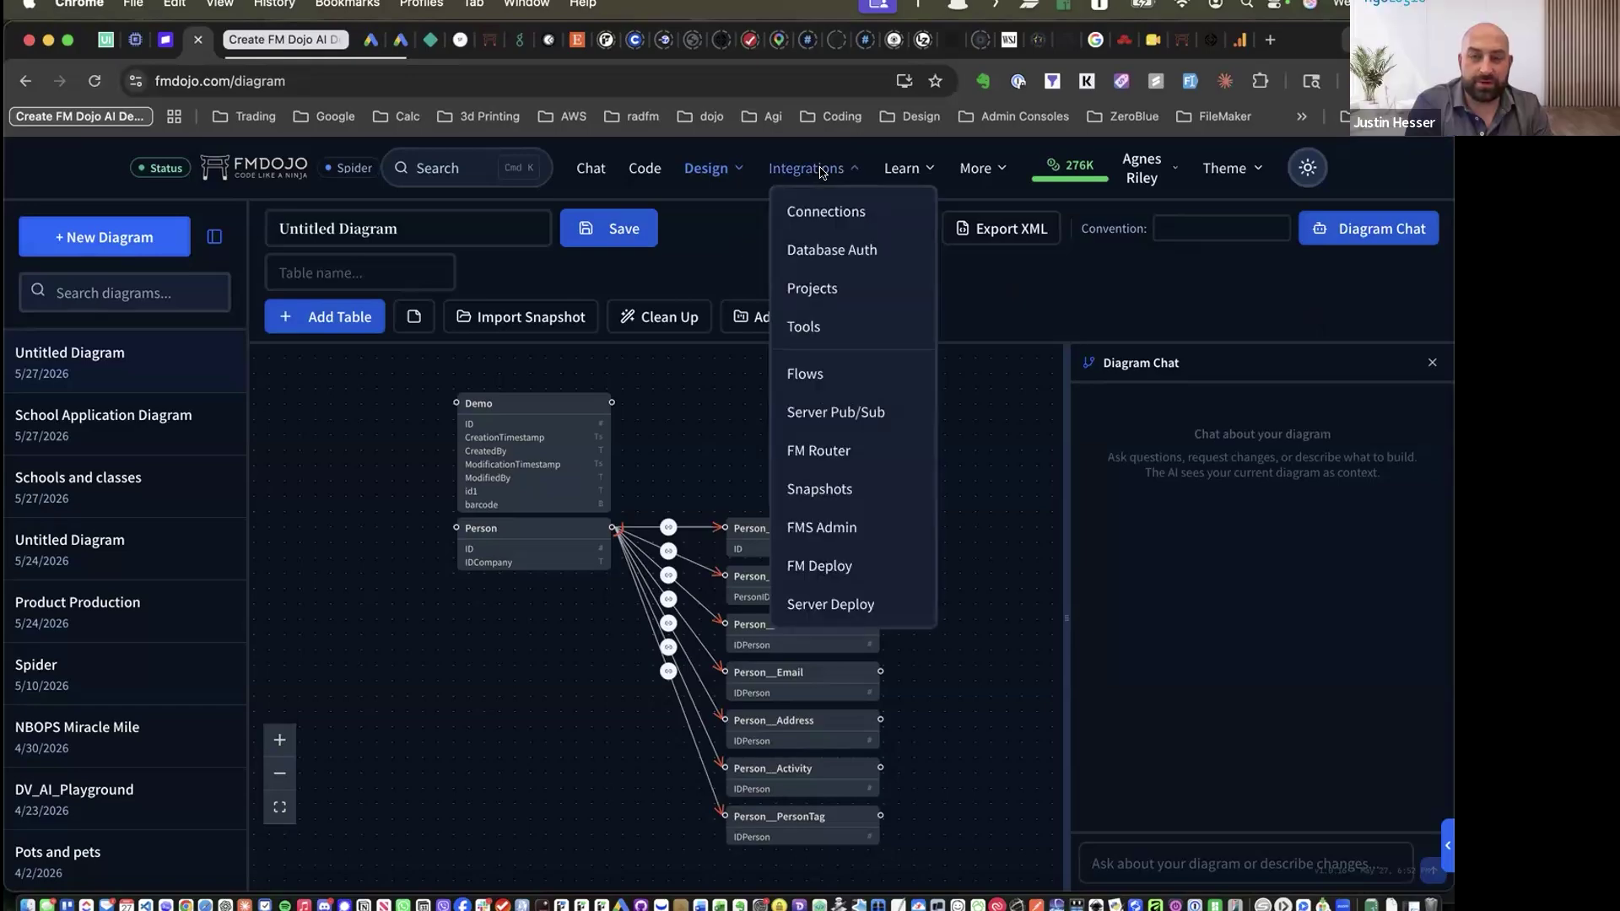
{"action": "left_click", "coordinate": [821, 170]}
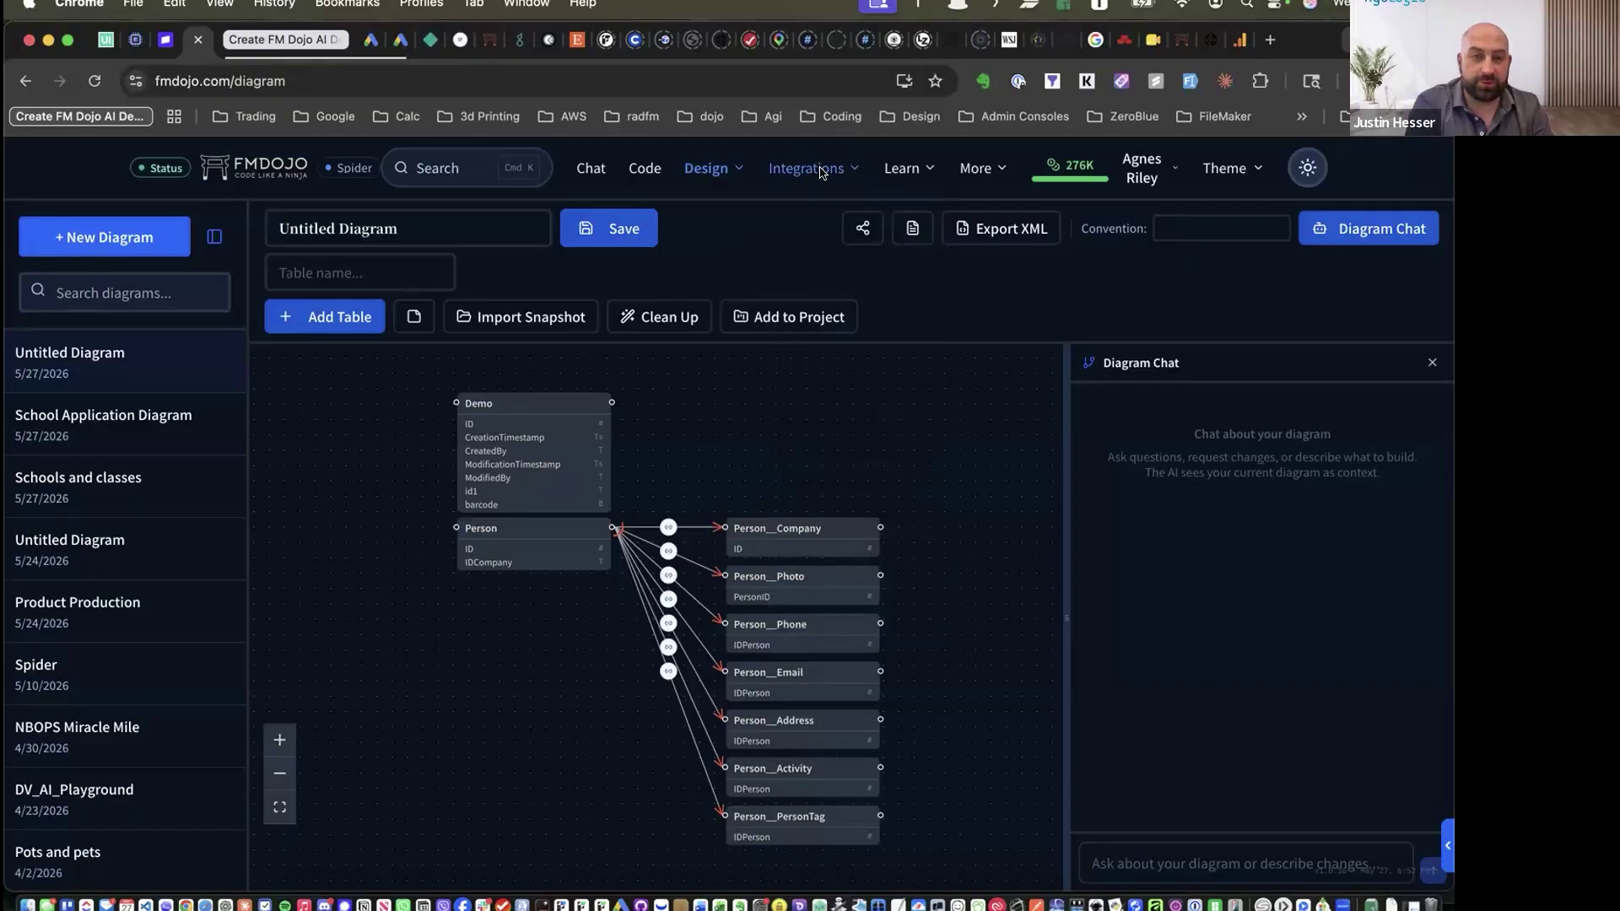
{"action": "left_click", "coordinate": [975, 169]}
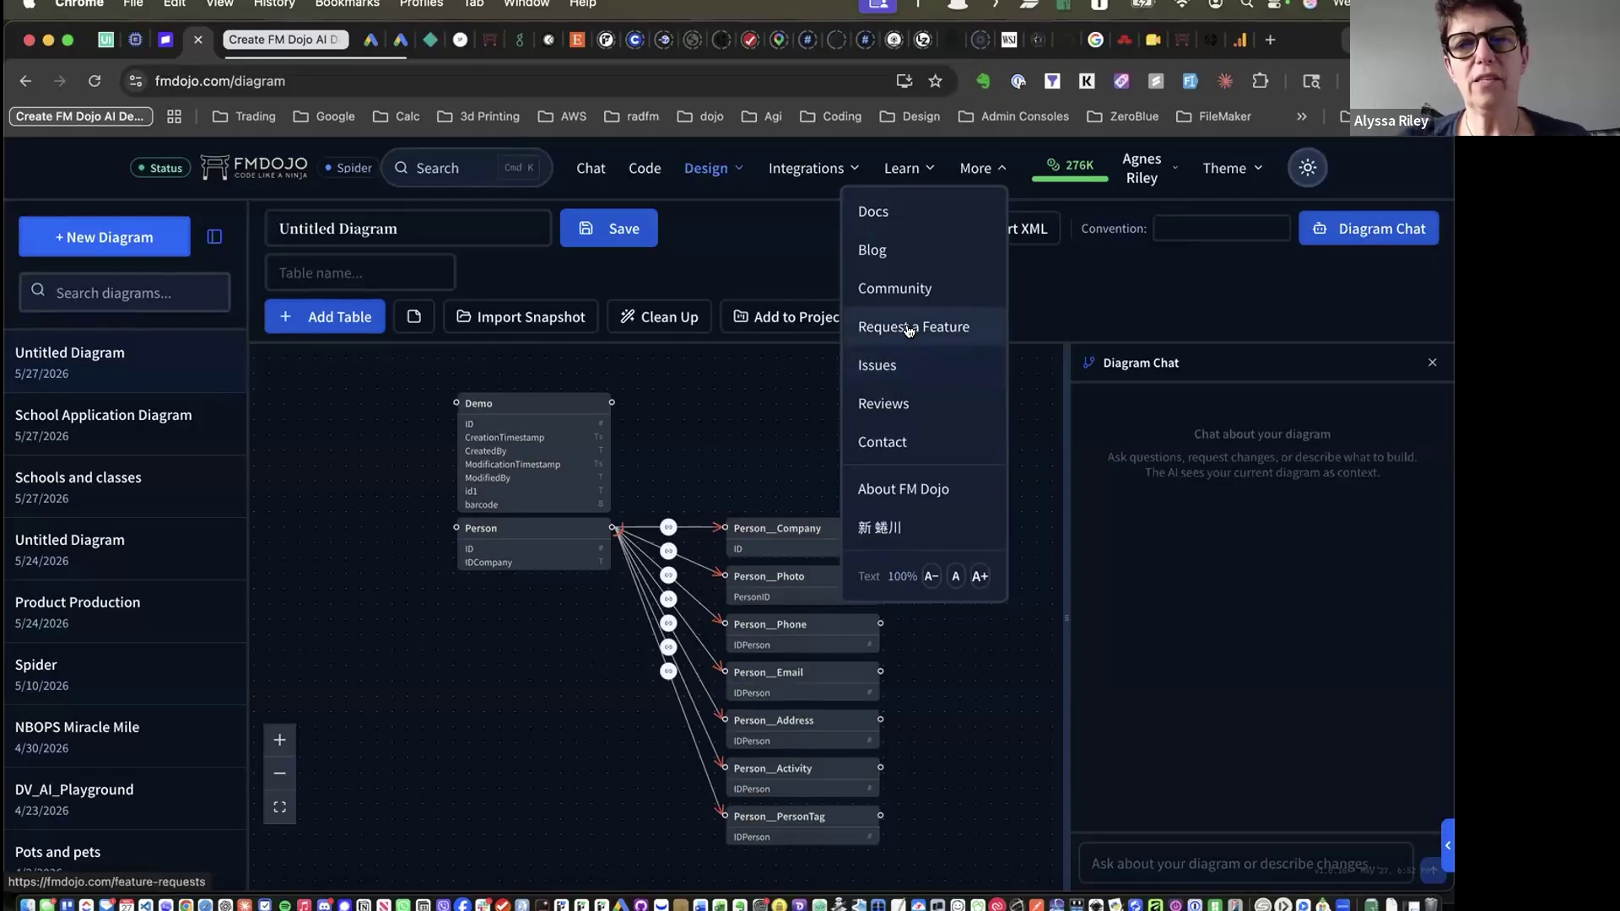
{"action": "left_click", "coordinate": [900, 289]}
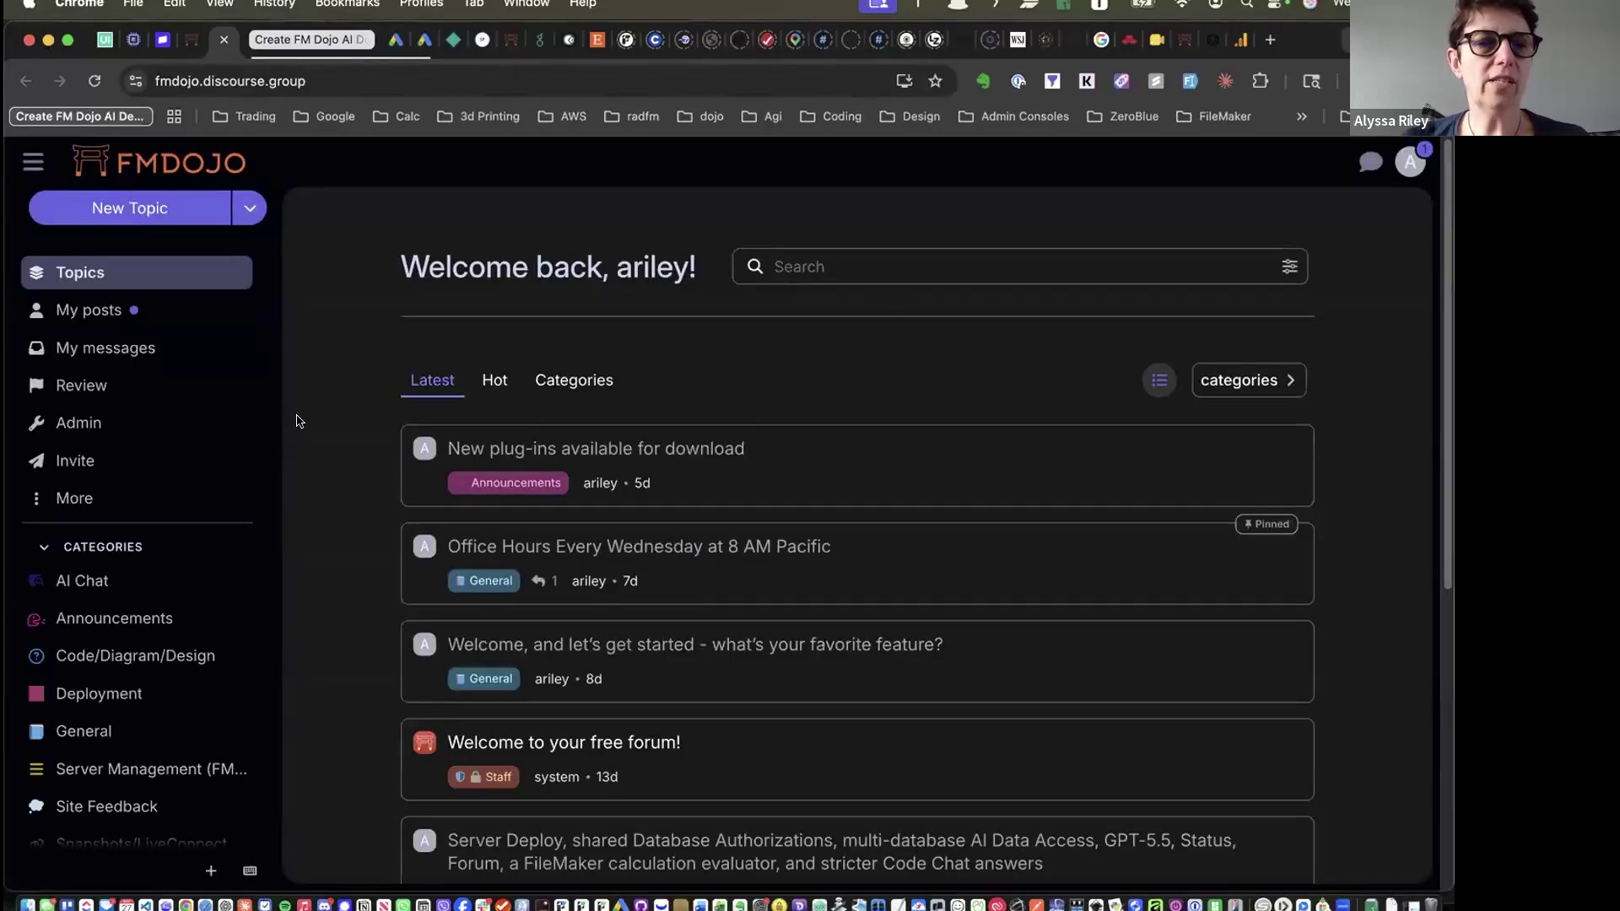
Browse the Discourse forum categories, then check Chrome's window list and return to the diagram tab
{"action": "scroll", "coordinate": [168, 426], "scroll_direction": "down", "scroll_amount": 5}
{"action": "scroll", "coordinate": [176, 432], "scroll_direction": "up", "scroll_amount": 5}
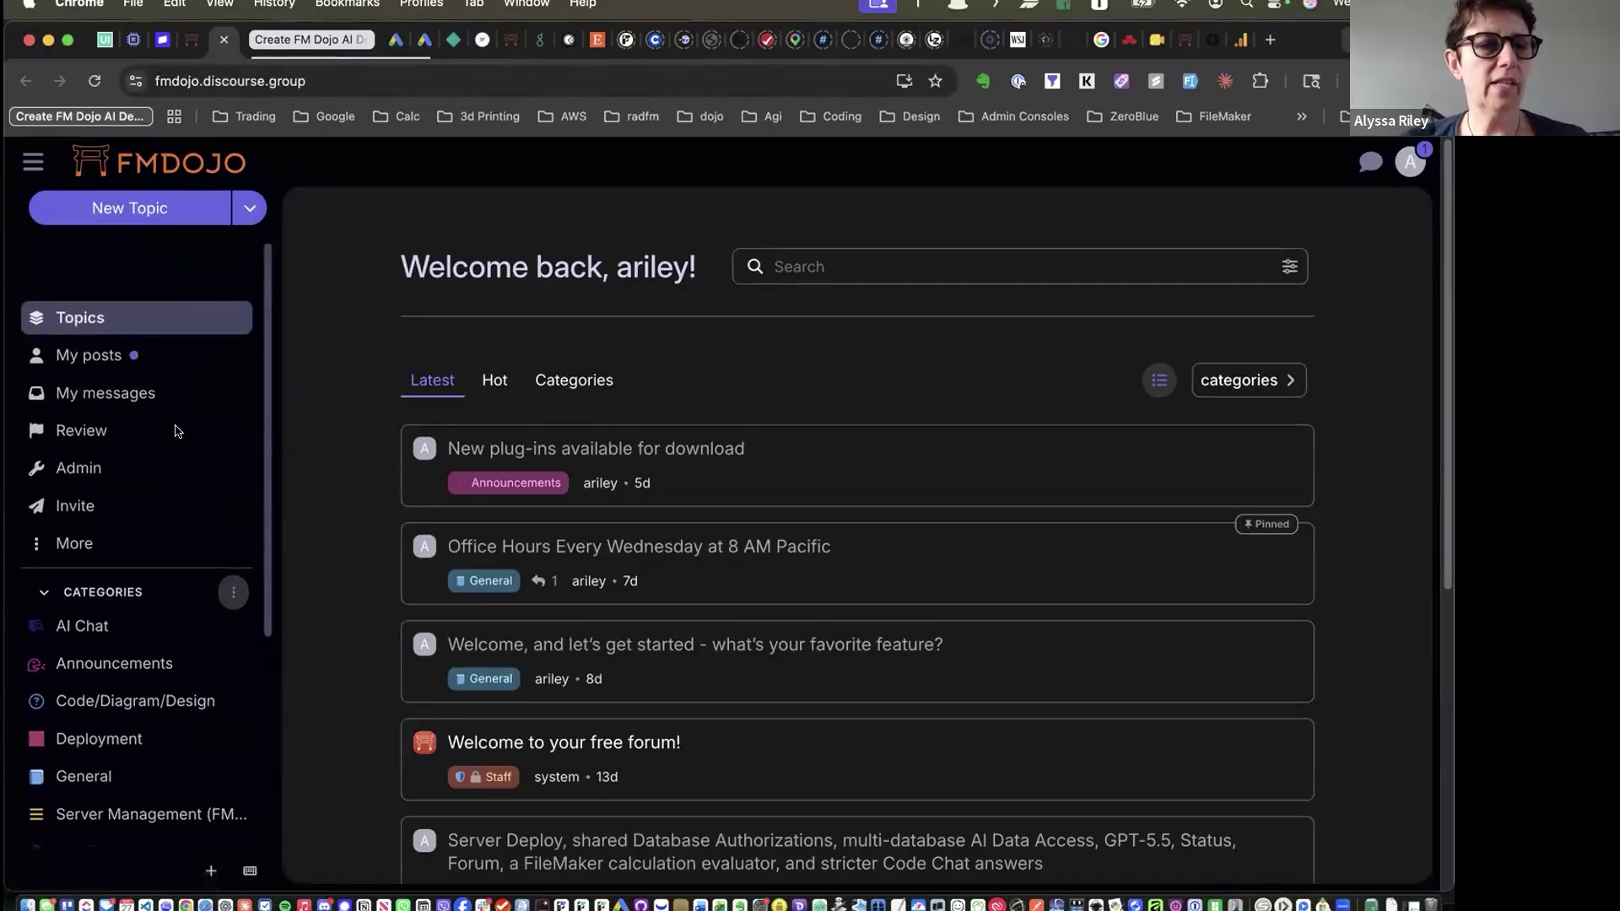
{"action": "scroll", "coordinate": [173, 439], "scroll_direction": "down", "scroll_amount": 1}
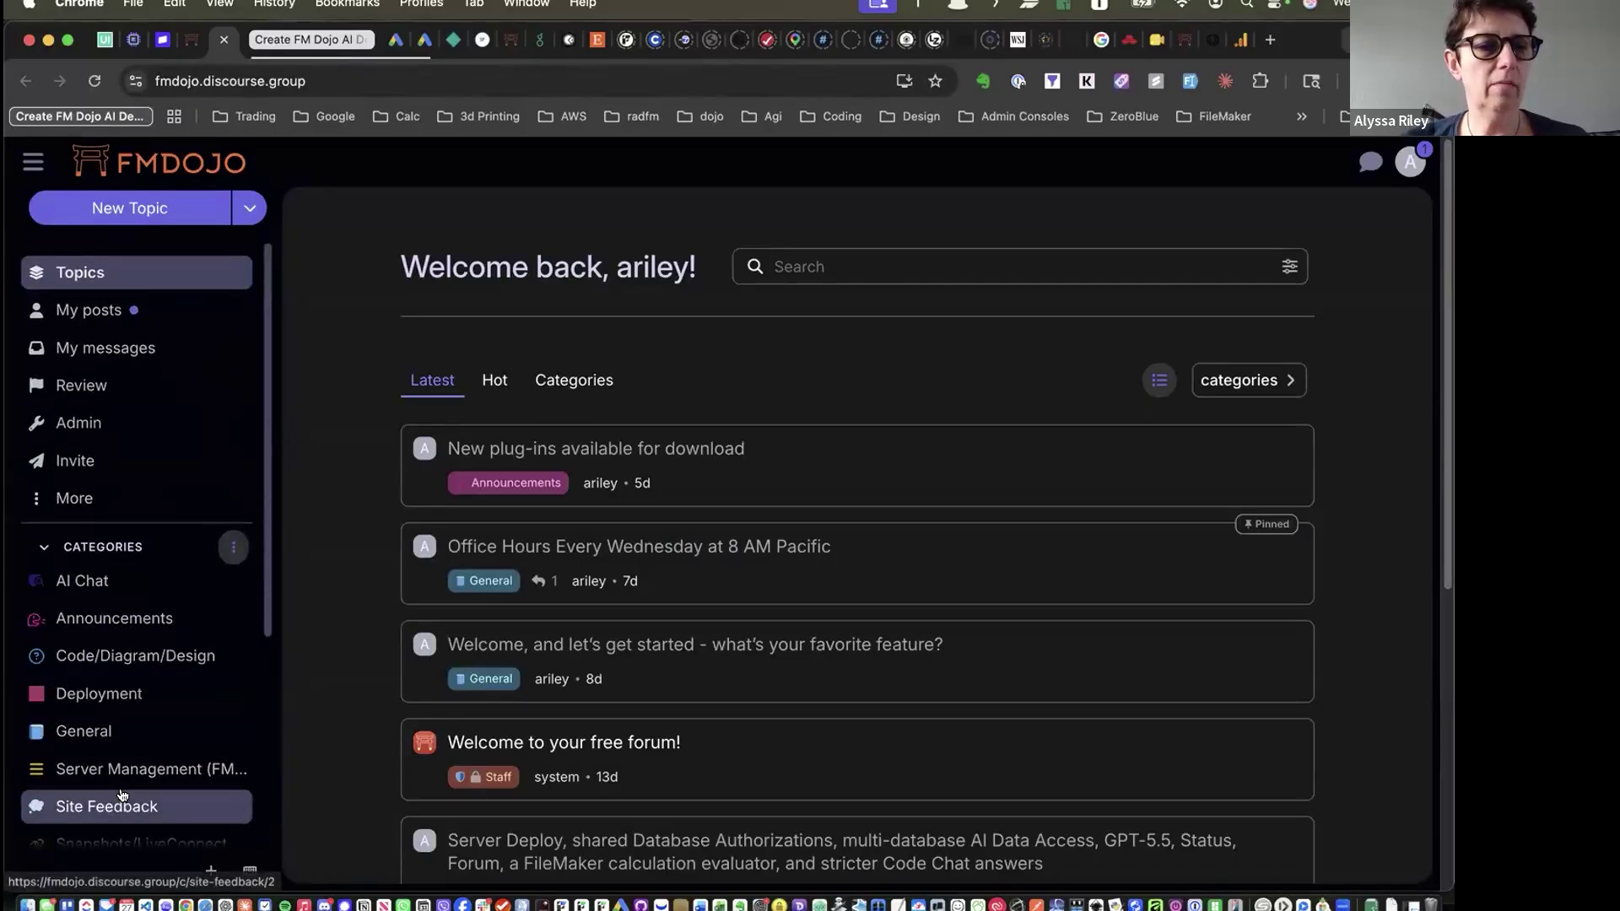
{"action": "scroll", "coordinate": [122, 785], "scroll_direction": "down", "scroll_amount": 3}
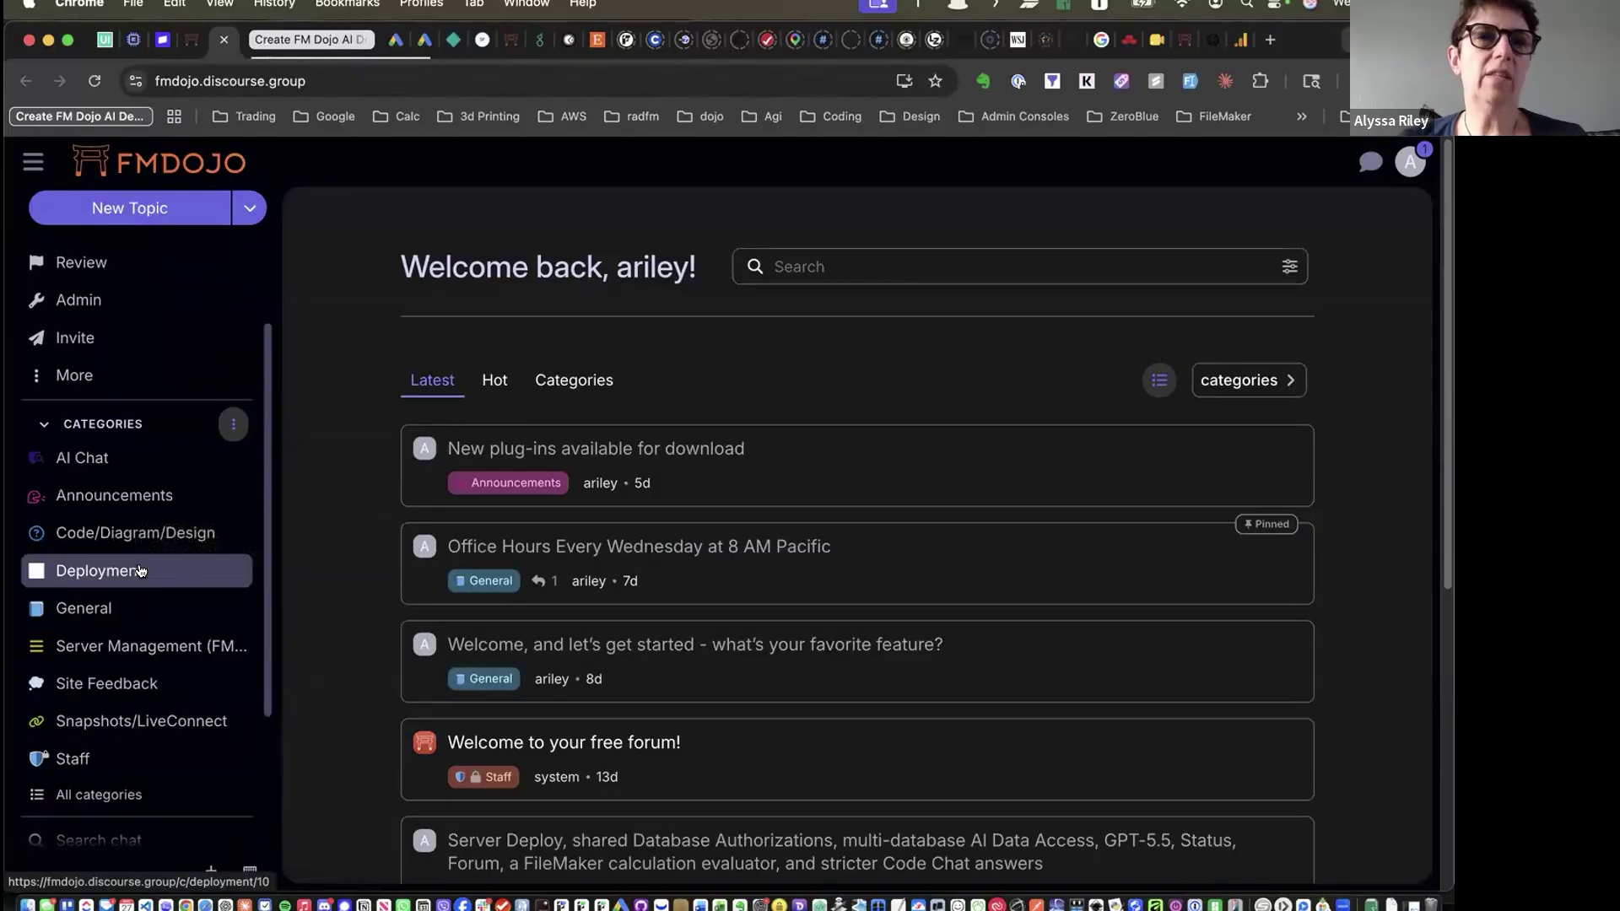
{"action": "scroll", "coordinate": [173, 582], "scroll_direction": "up", "scroll_amount": 3}
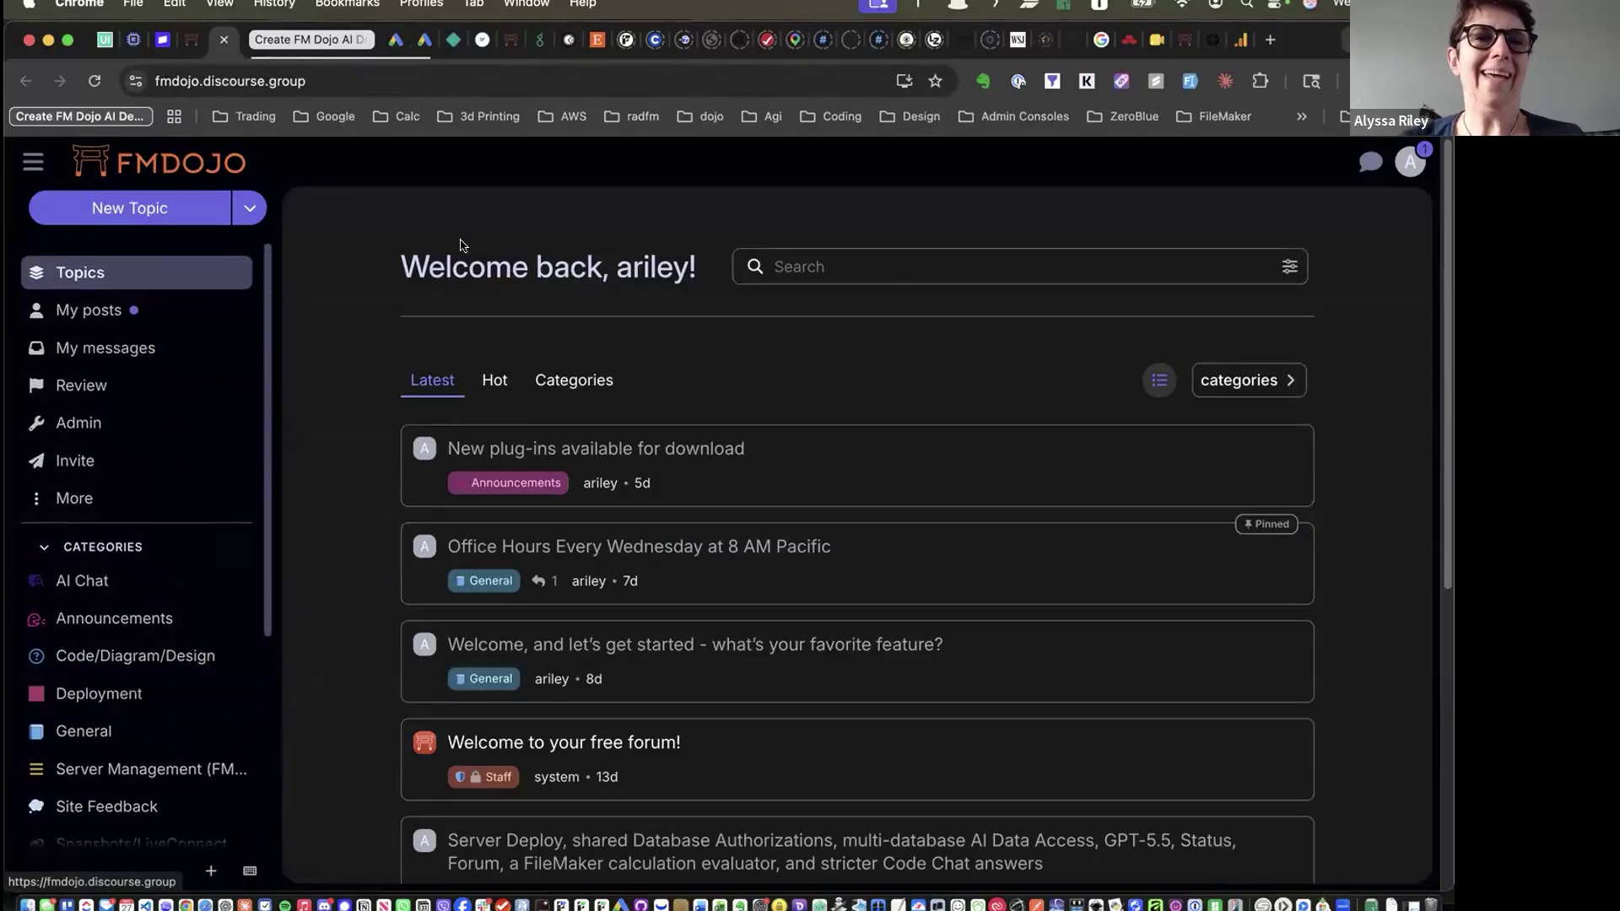
{"action": "left_click", "coordinate": [516, 4]}
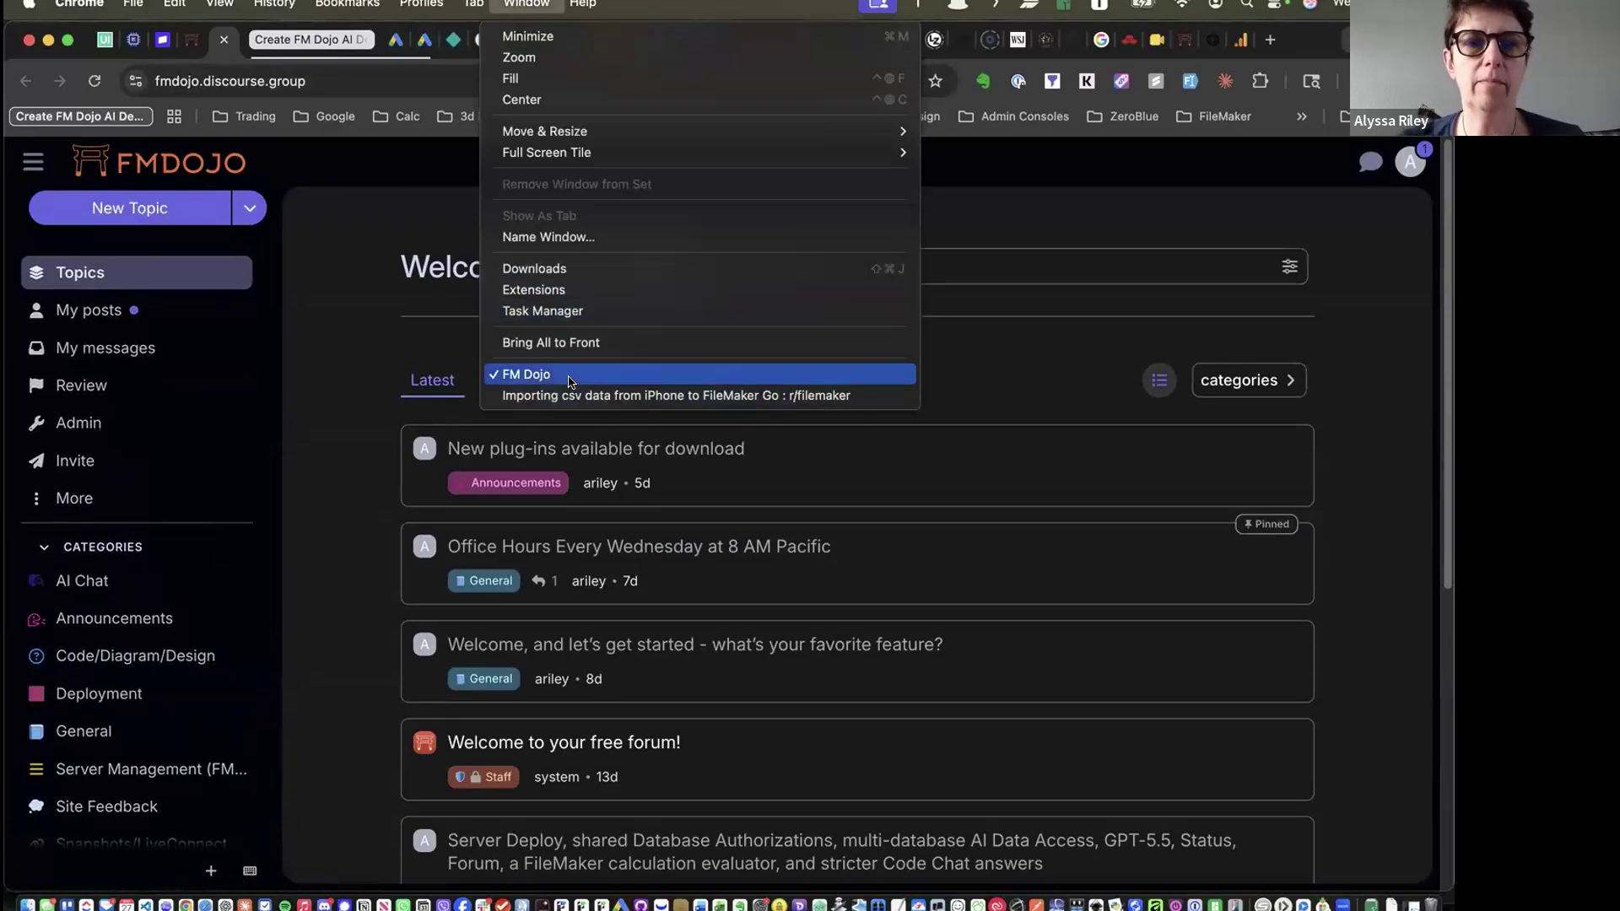
{"action": "left_click", "coordinate": [364, 353]}
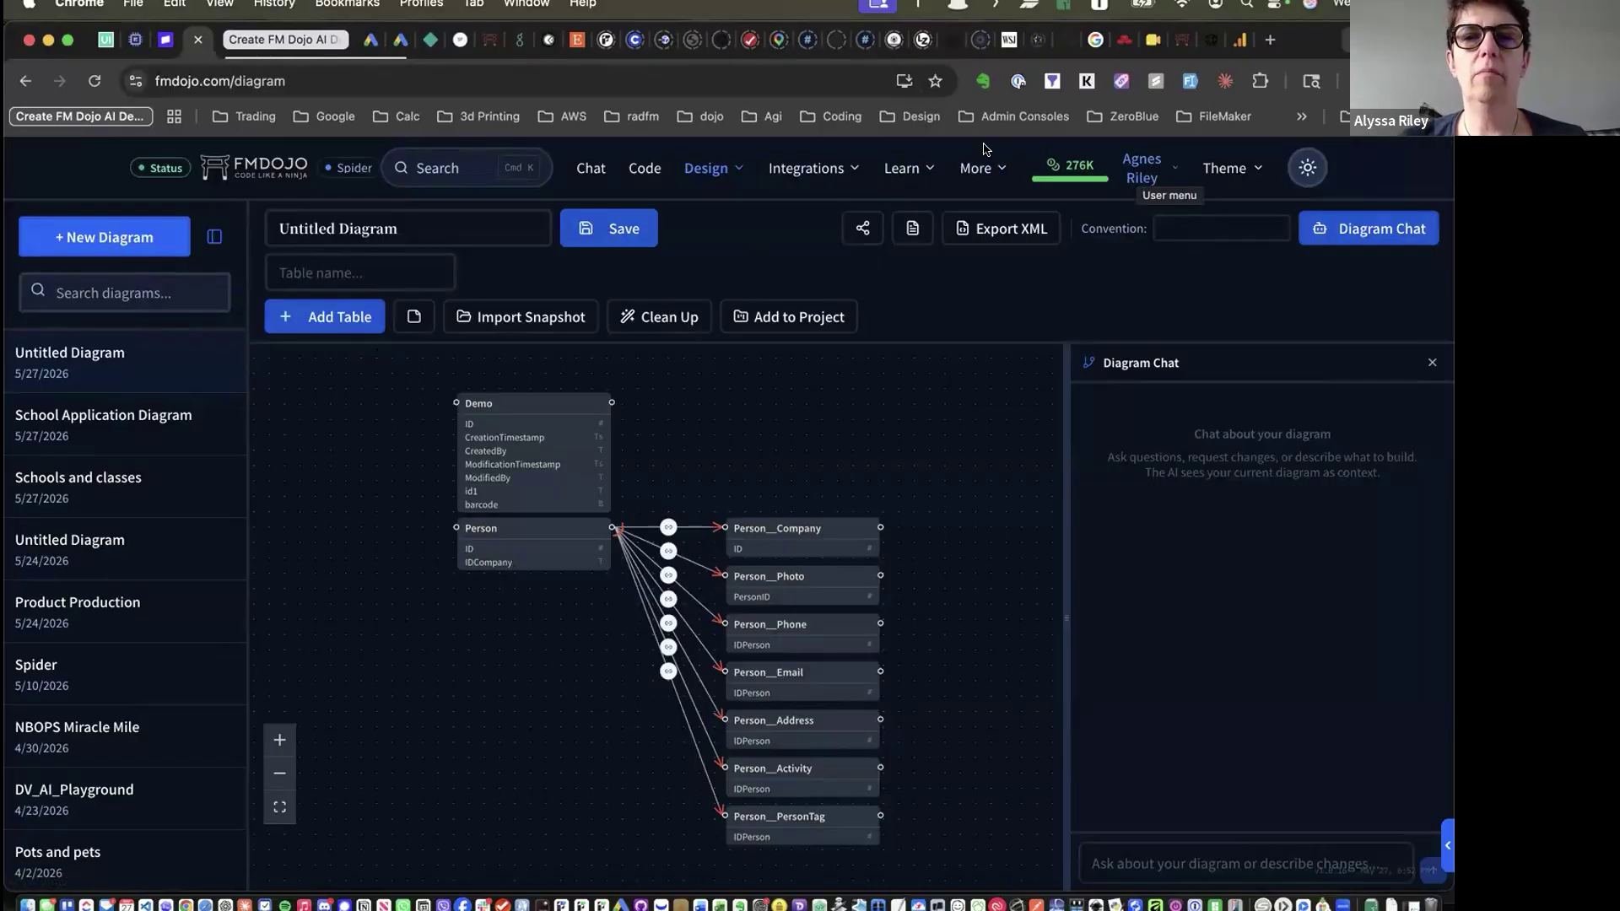
Open the Admin Panel from the account menu and view the three open GitHub issues
{"action": "left_click", "coordinate": [962, 173]}
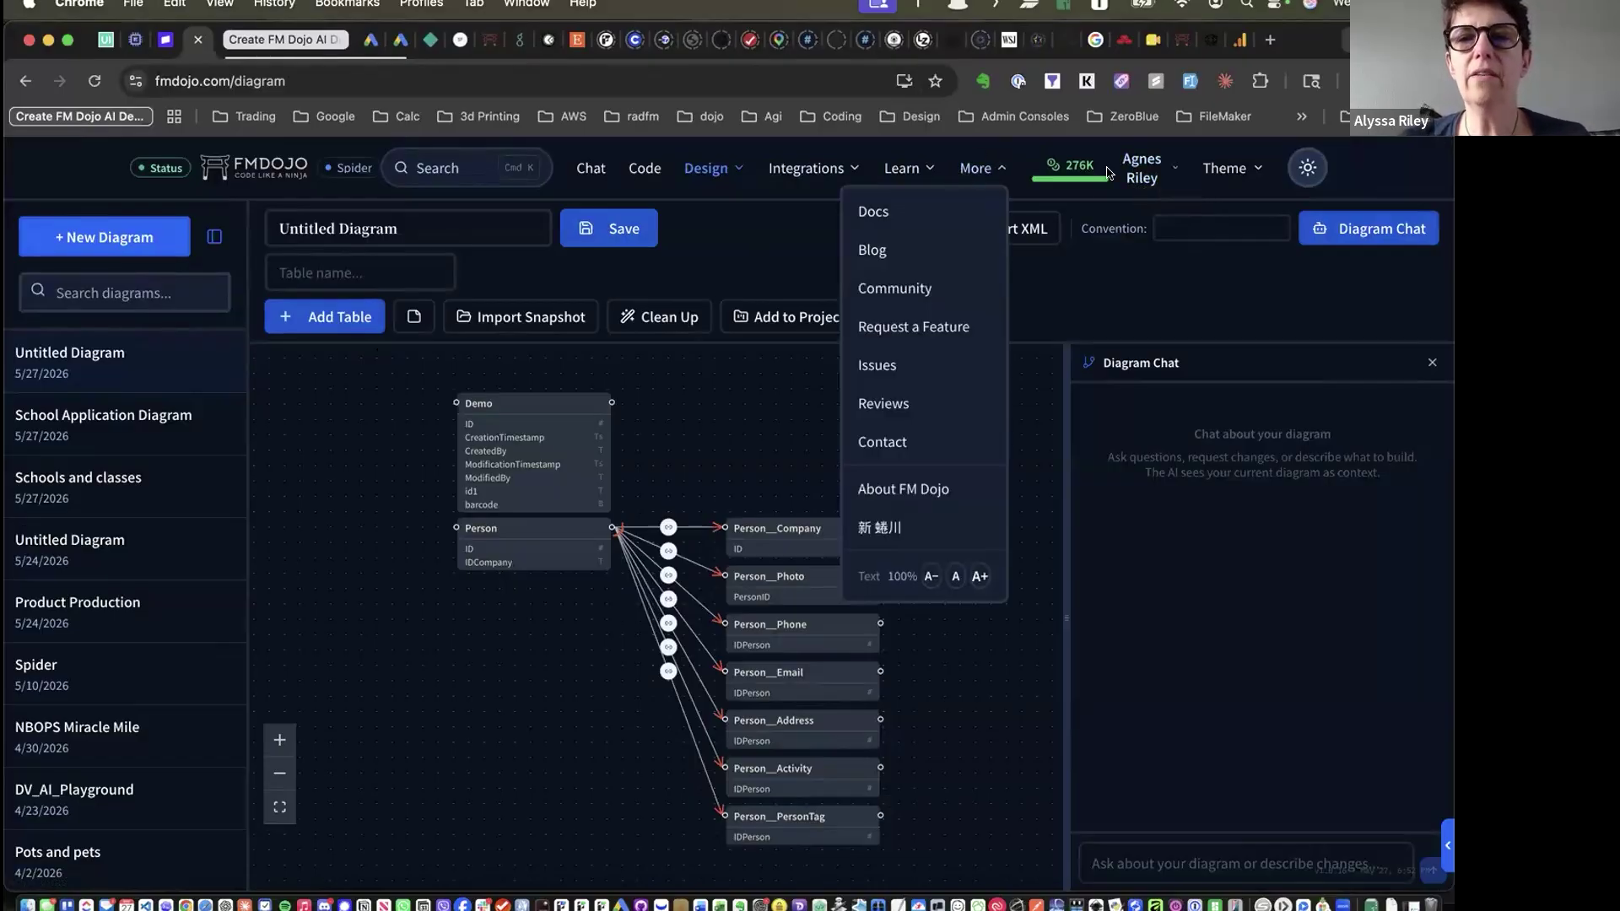
{"action": "left_click", "coordinate": [1135, 171]}
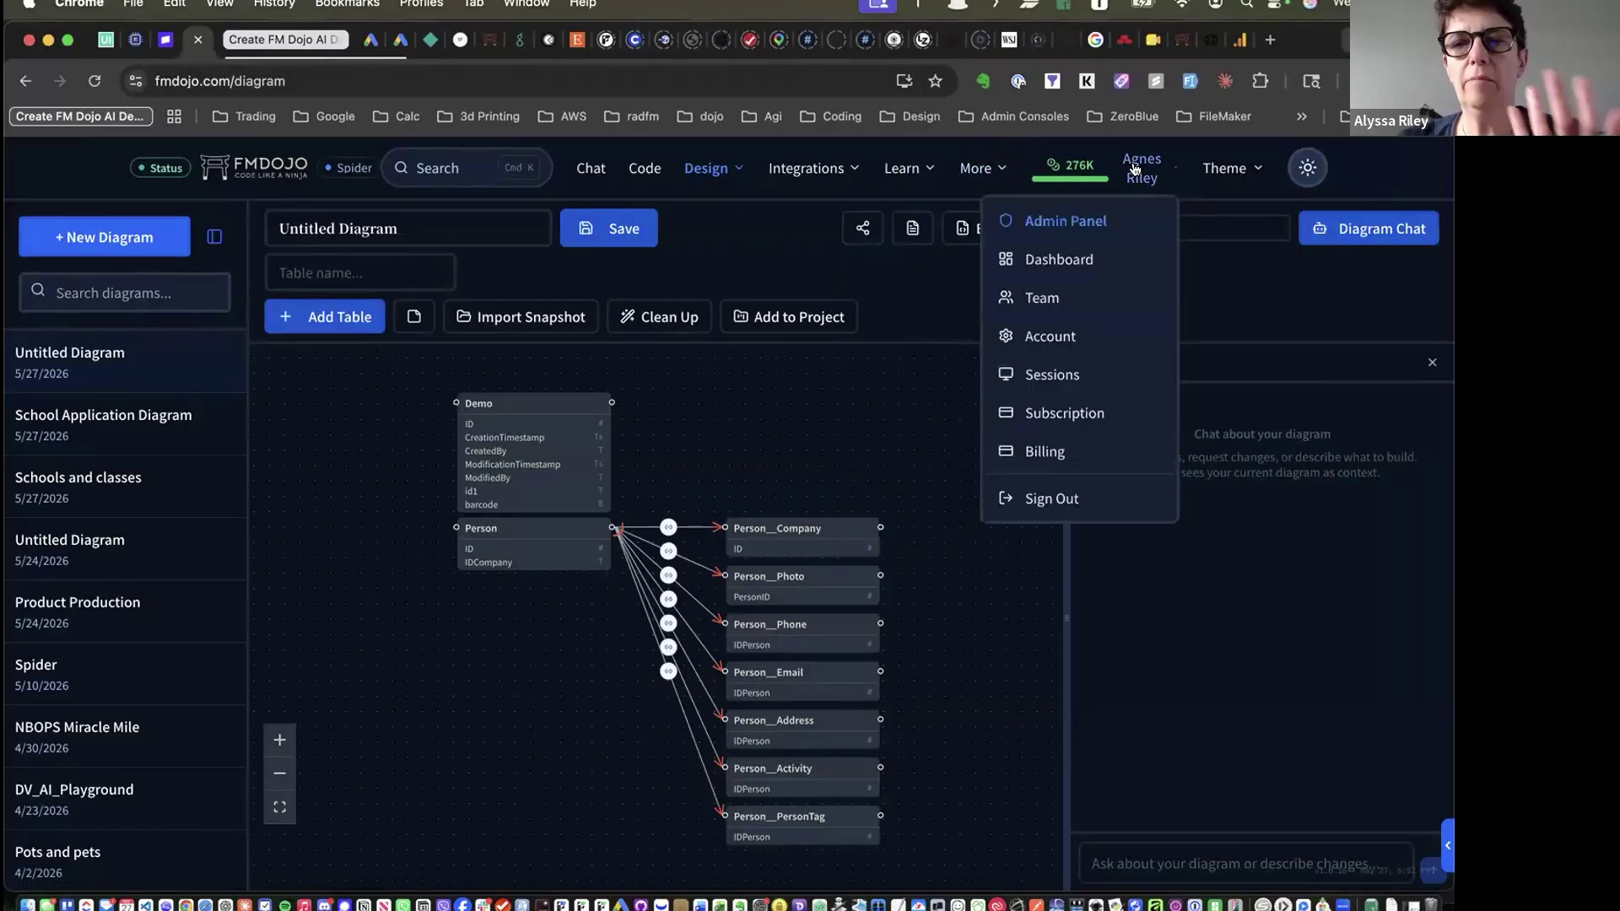
{"action": "left_click", "coordinate": [1066, 221]}
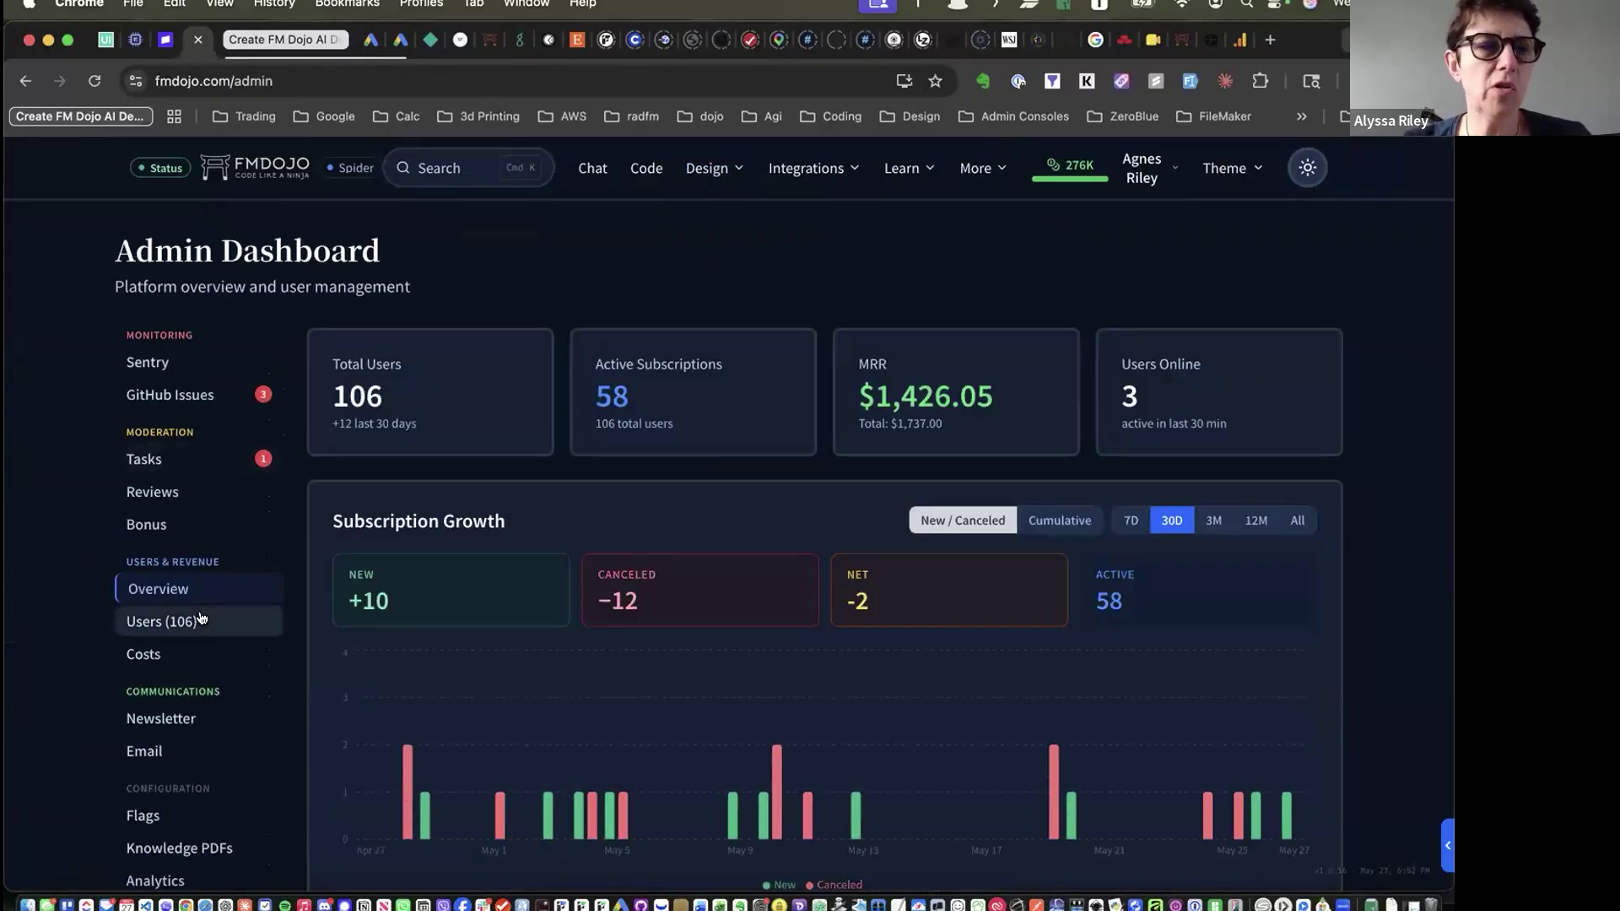
{"action": "left_click", "coordinate": [153, 398]}
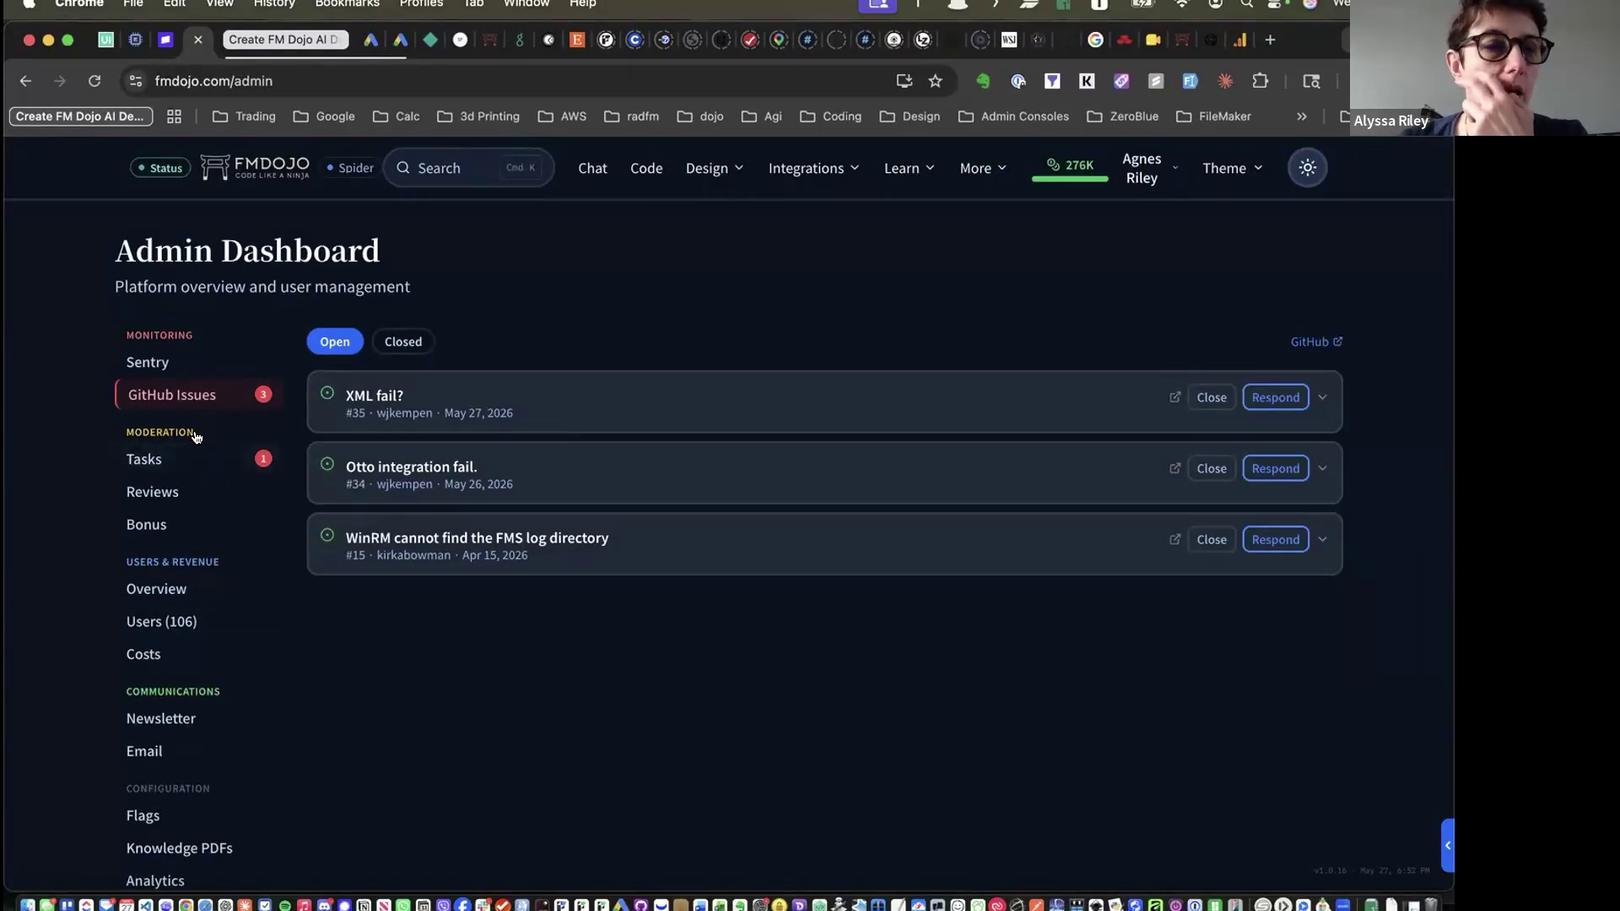
On the admin Tasks board, drag #012 Custom Instructions from Doing to Done
{"action": "left_click", "coordinate": [149, 460]}
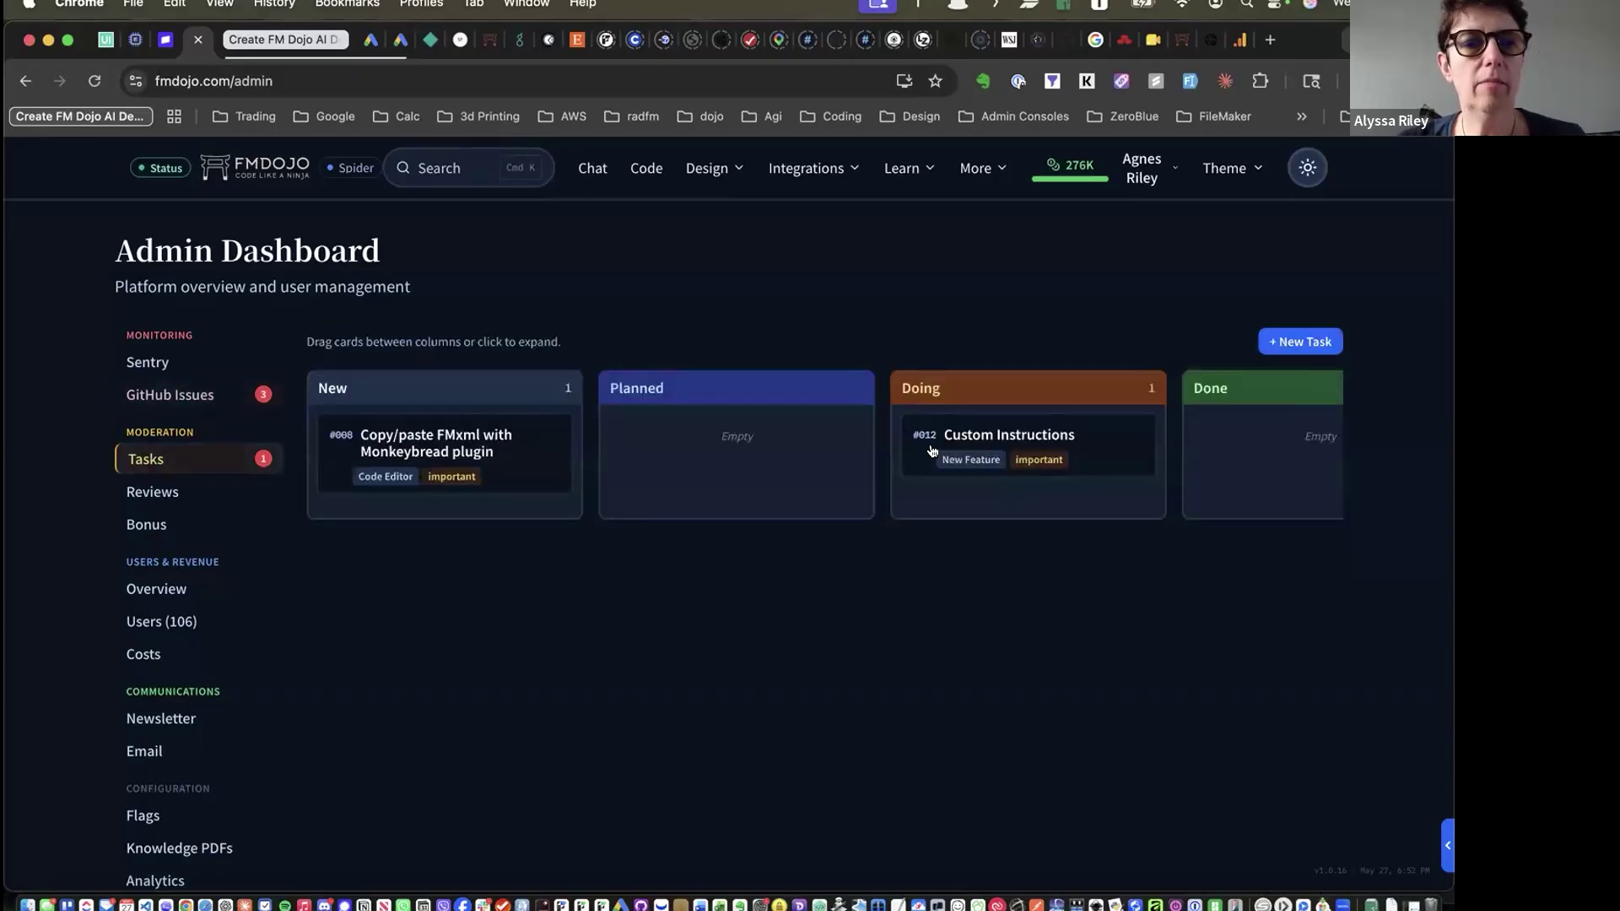
{"action": "scroll", "coordinate": [932, 451], "scroll_direction": "right", "scroll_amount": 10}
{"action": "scroll", "coordinate": [933, 450], "scroll_direction": "down", "scroll_amount": 6}
{"action": "scroll", "coordinate": [932, 451], "scroll_direction": "up", "scroll_amount": 6}
{"action": "scroll", "coordinate": [933, 450], "scroll_direction": "left", "scroll_amount": 4}
{"action": "scroll", "coordinate": [932, 451], "scroll_direction": "left", "scroll_amount": 5}
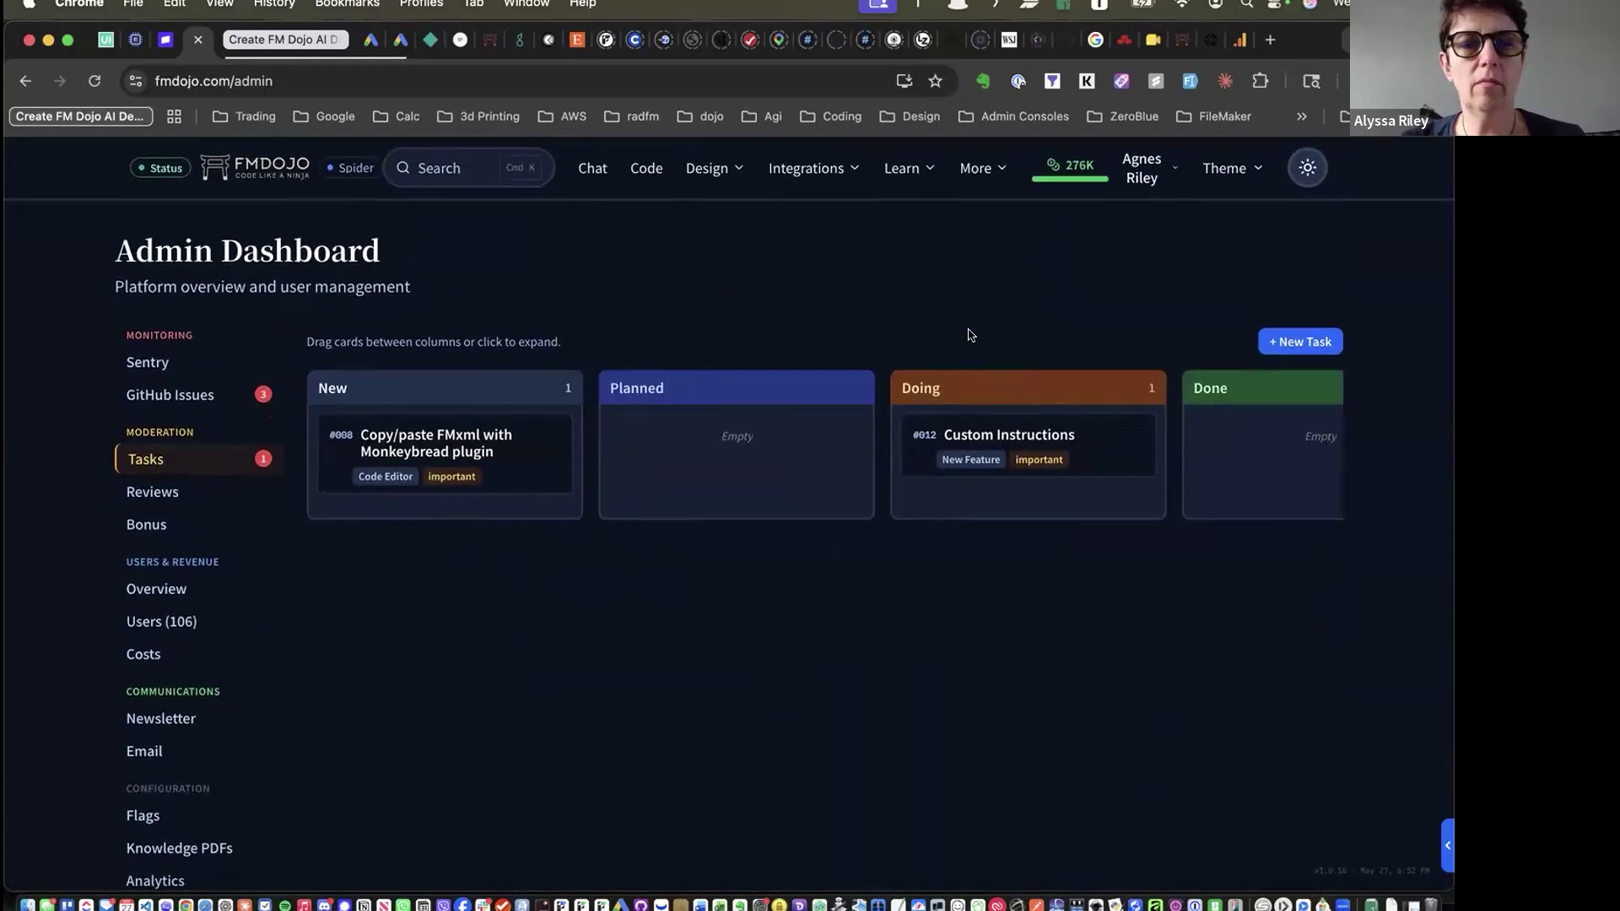
{"action": "left_click_drag", "start_coordinate": [922, 436], "coordinate": [1215, 429]}
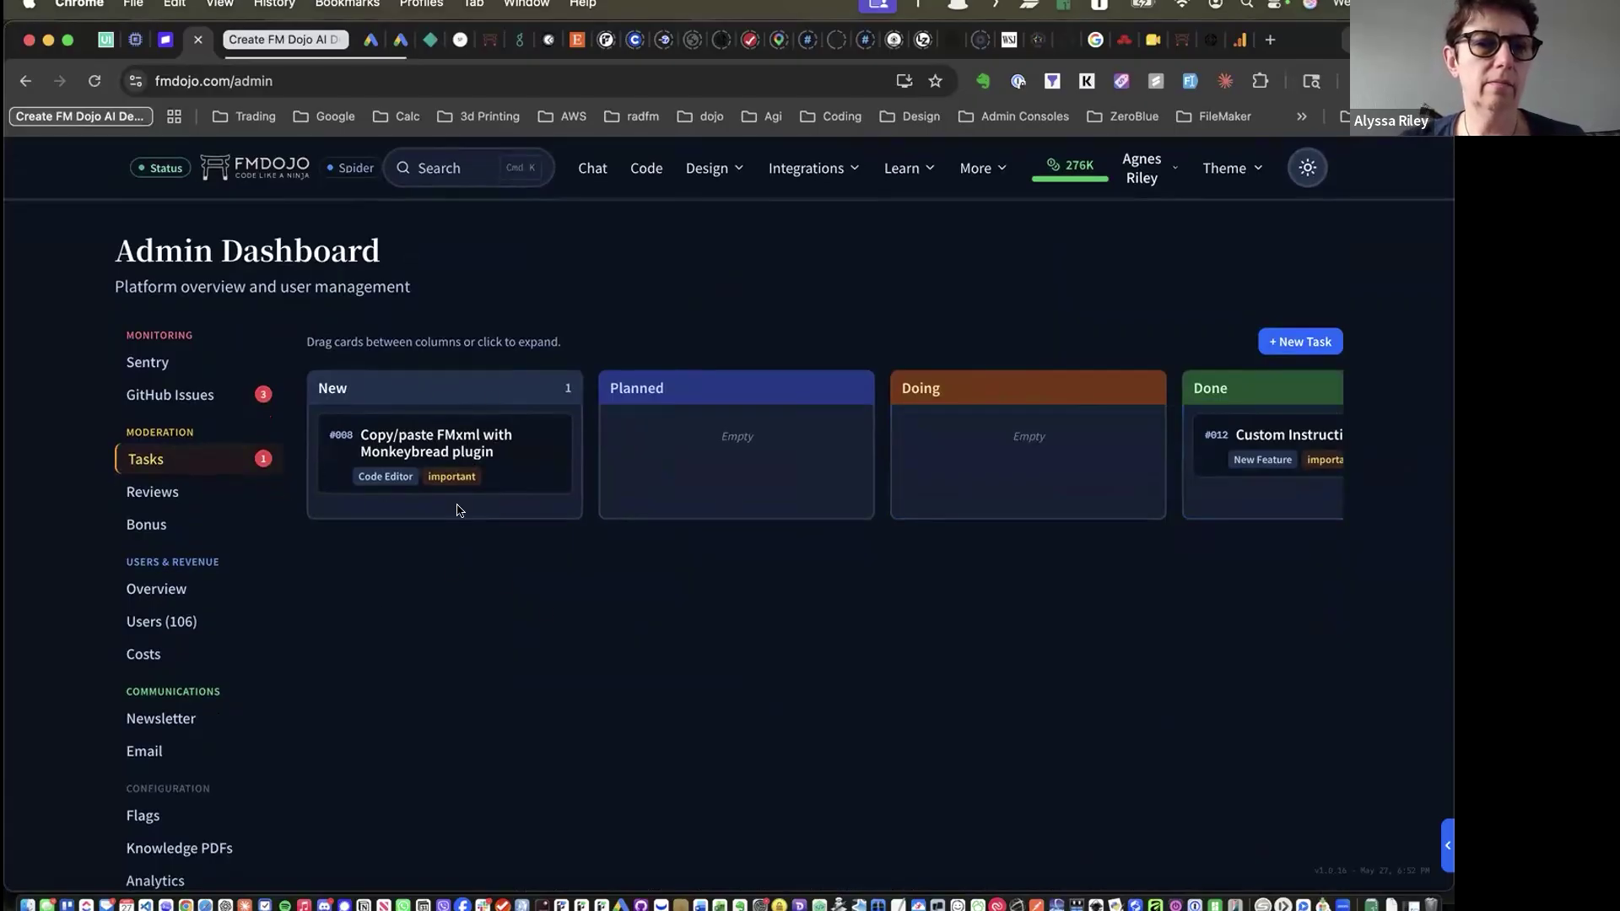
{"action": "left_click", "coordinate": [155, 494]}
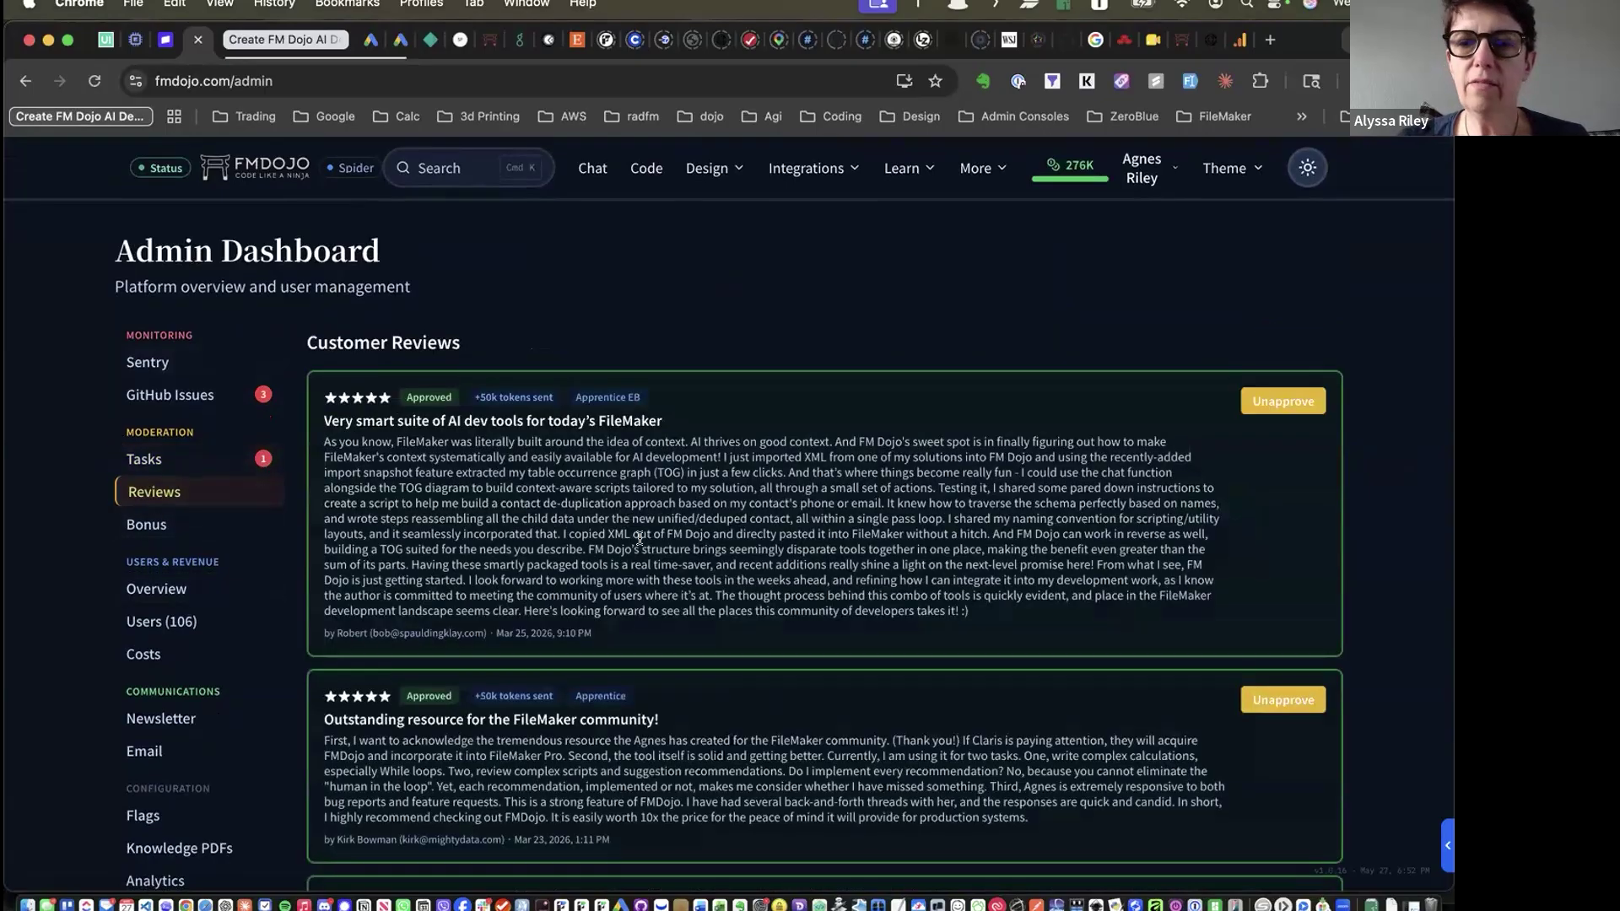
{"action": "scroll", "coordinate": [640, 538], "scroll_direction": "down", "scroll_amount": 10}
{"action": "scroll", "coordinate": [639, 539], "scroll_direction": "up", "scroll_amount": 10}
{"action": "scroll", "coordinate": [639, 539], "scroll_direction": "down", "scroll_amount": 3}
{"action": "scroll", "coordinate": [640, 540], "scroll_direction": "down", "scroll_amount": 4}
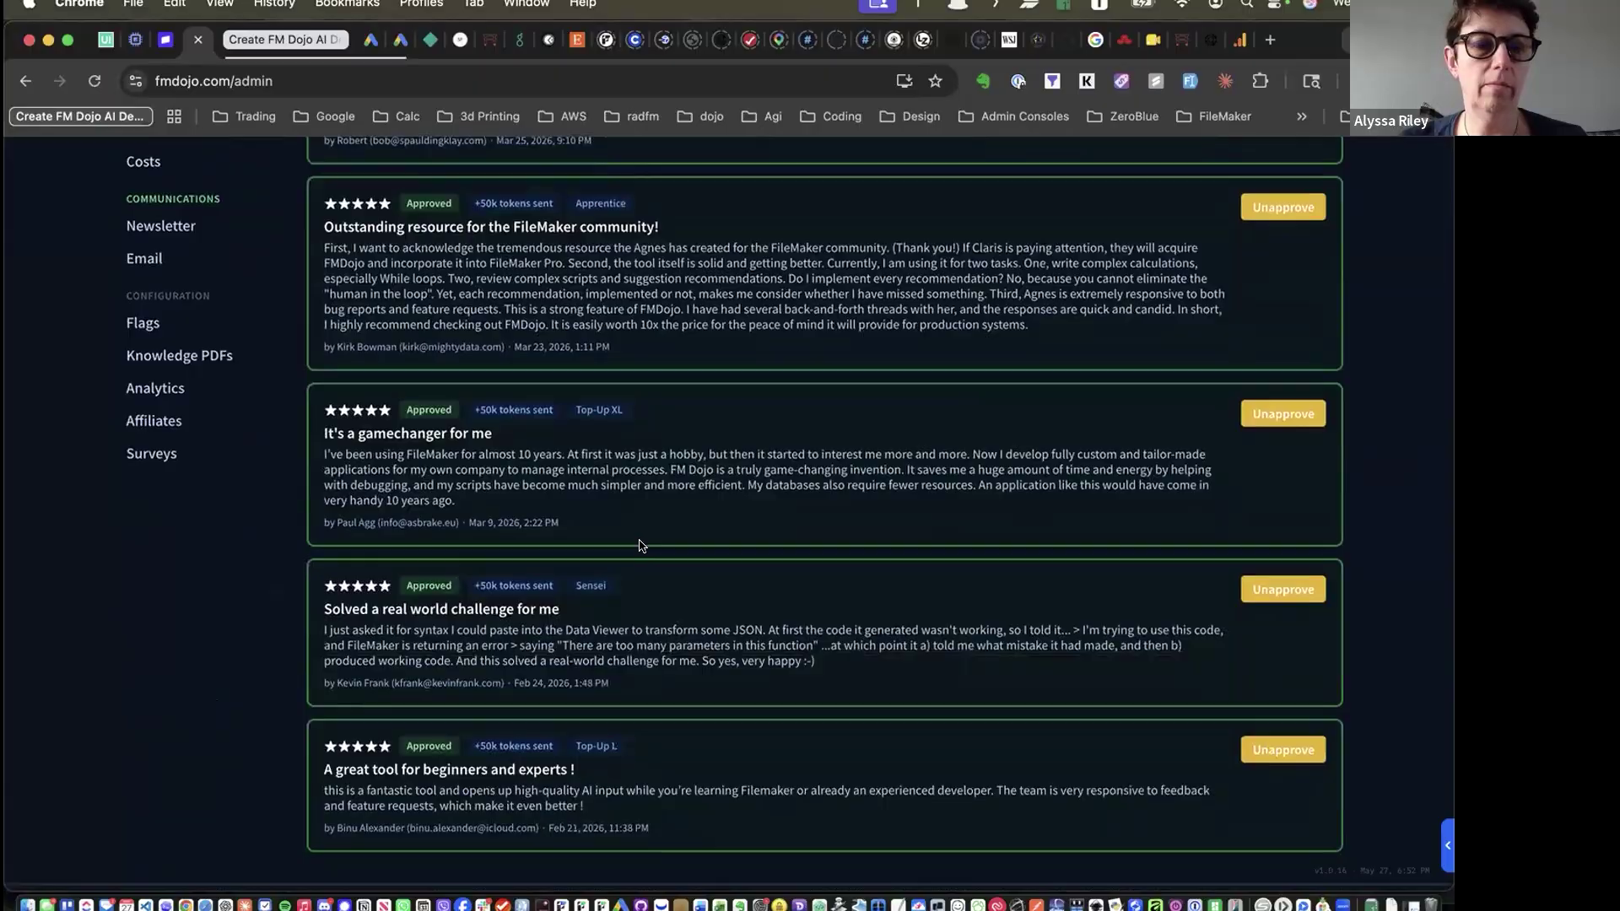
{"action": "scroll", "coordinate": [639, 546], "scroll_direction": "up", "scroll_amount": 7}
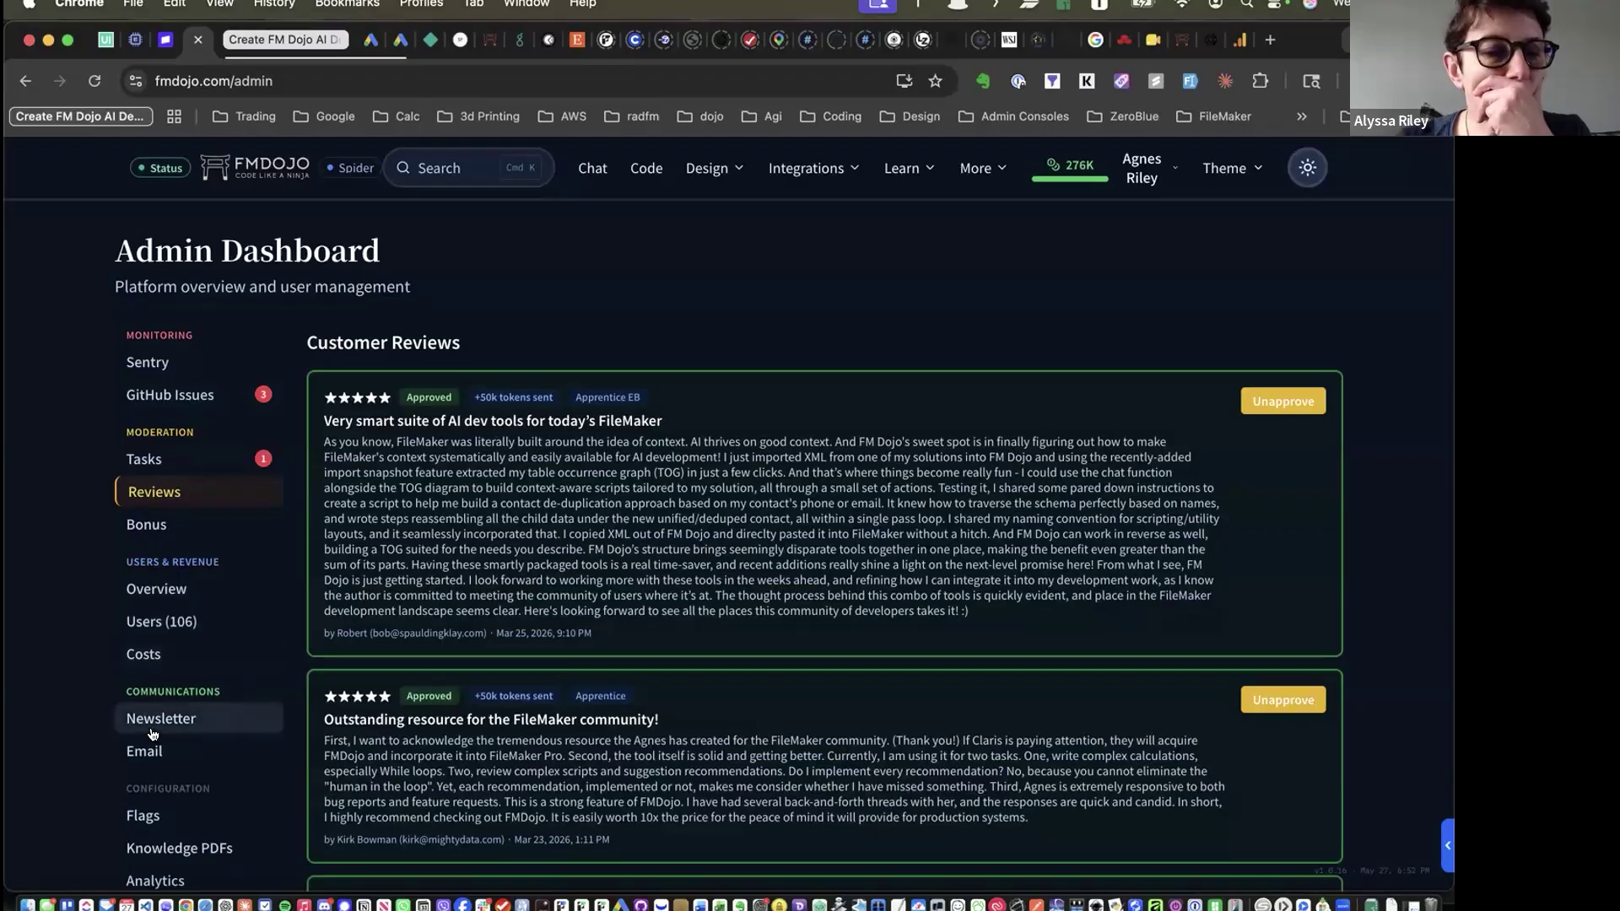
{"action": "scroll", "coordinate": [169, 718], "scroll_direction": "down", "scroll_amount": 2}
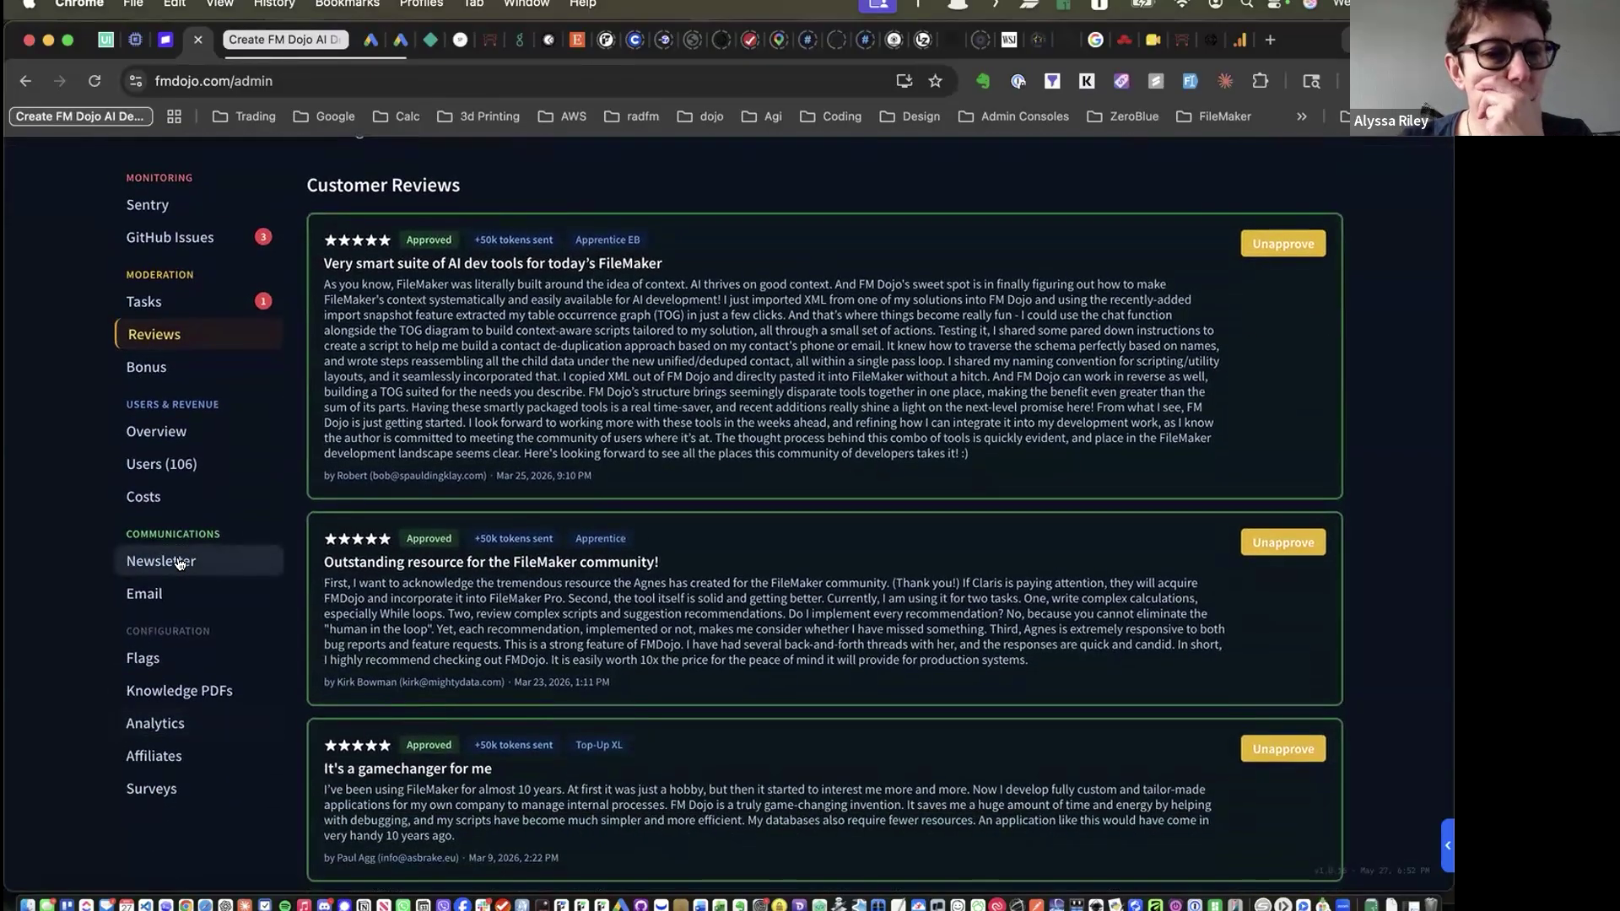
Look through the admin feature flag cards, then switch to the Analytics section
{"action": "left_click", "coordinate": [137, 659]}
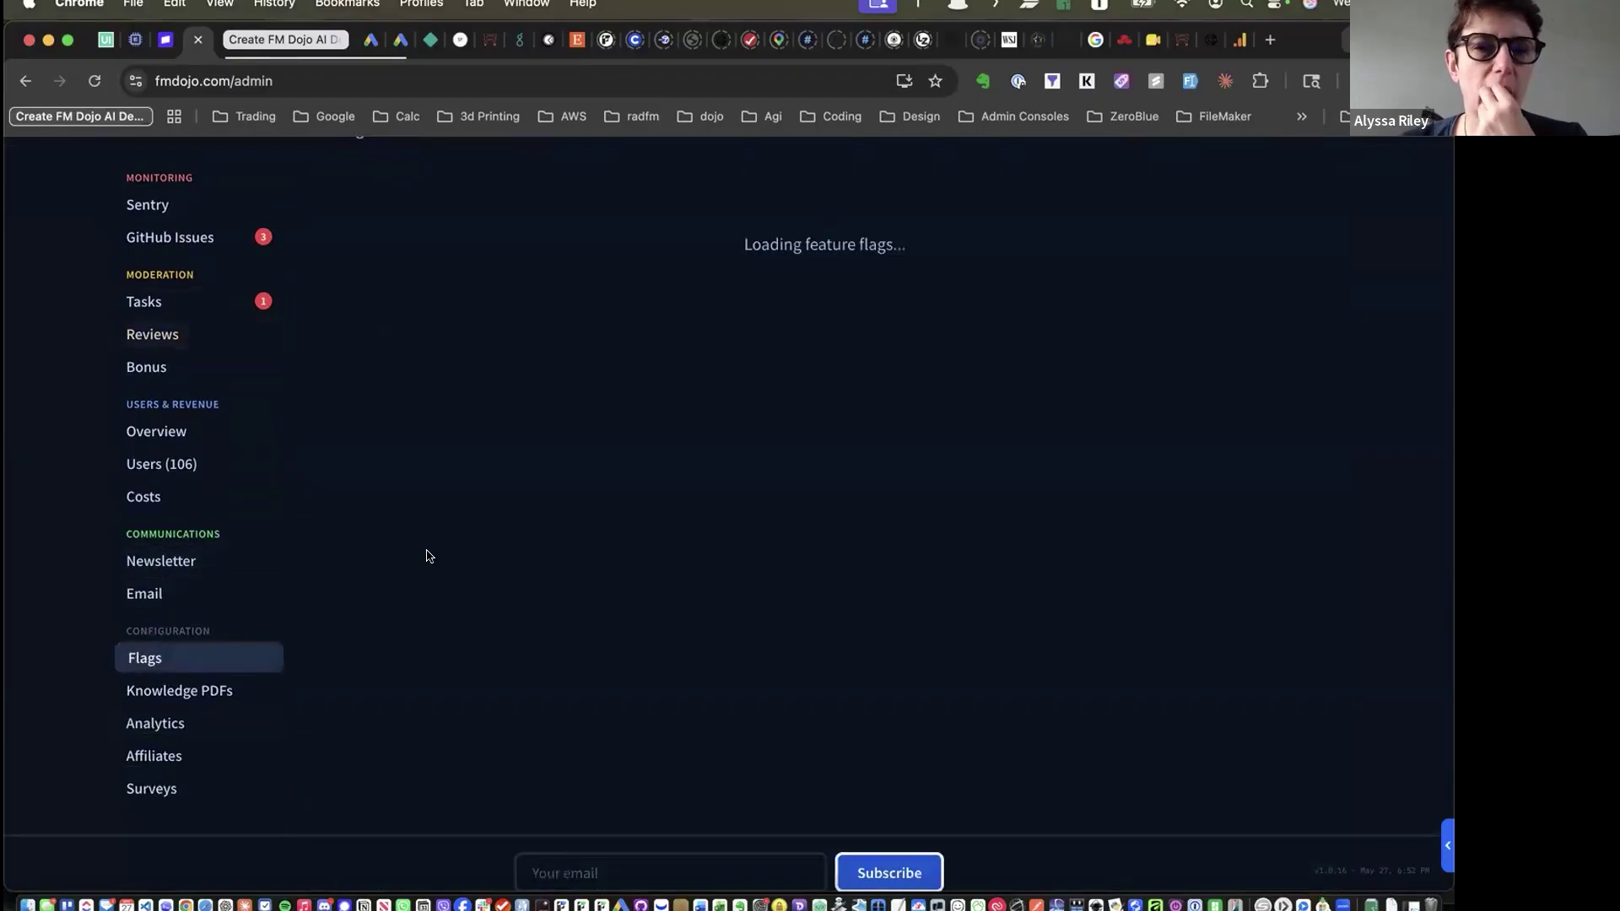
{"action": "scroll", "coordinate": [429, 555], "scroll_direction": "down", "scroll_amount": 7}
{"action": "scroll", "coordinate": [428, 555], "scroll_direction": "up", "scroll_amount": 8}
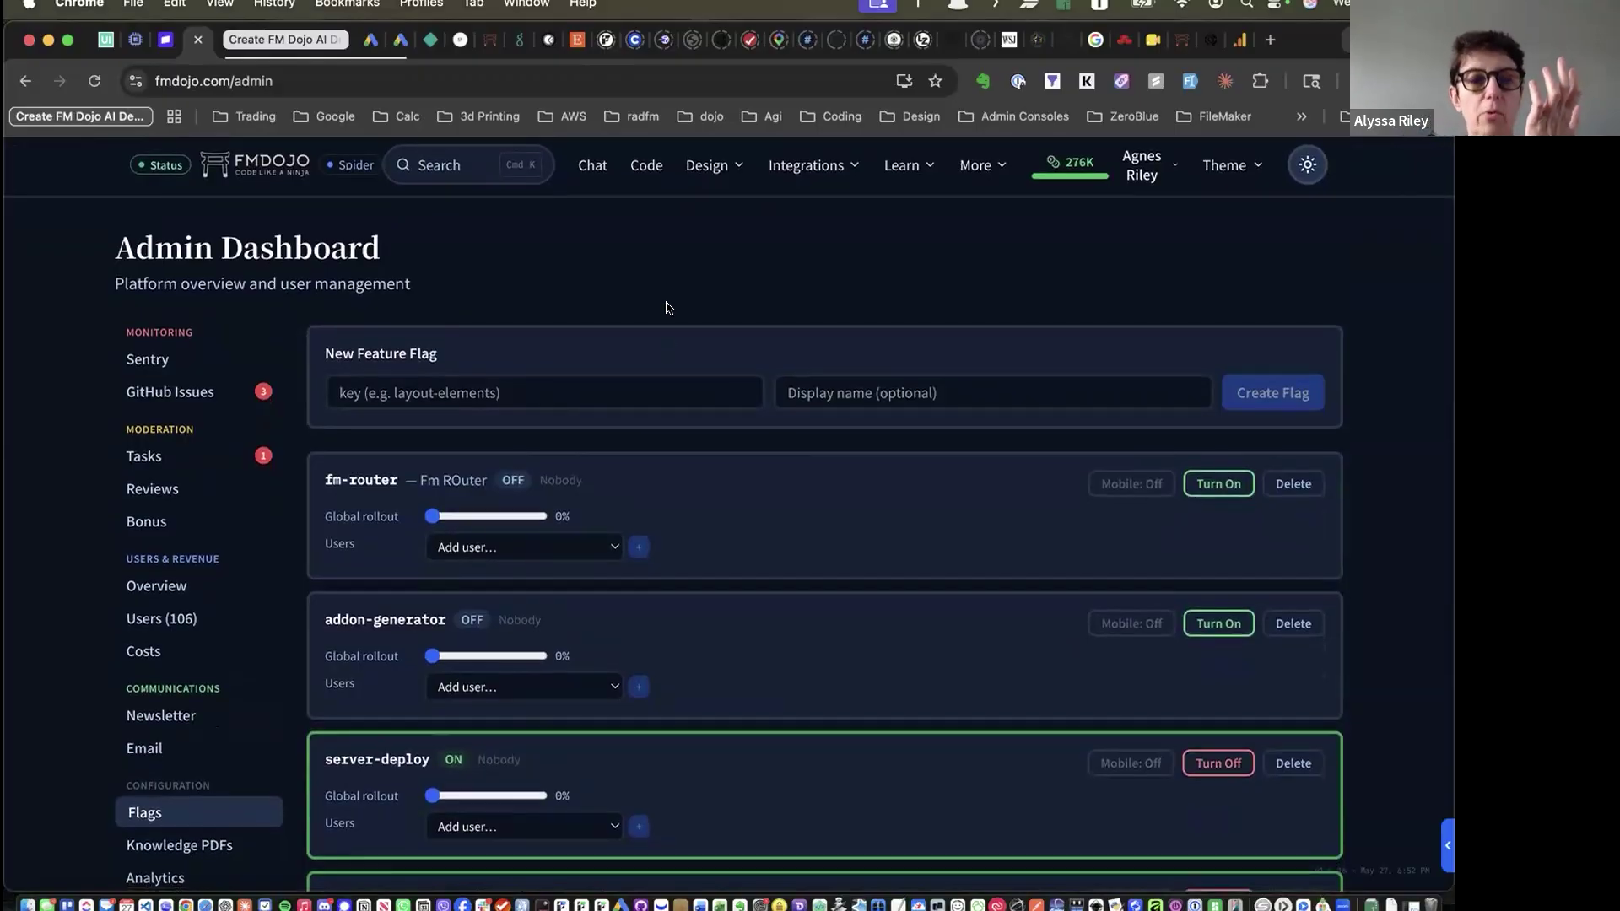
{"action": "scroll", "coordinate": [667, 308], "scroll_direction": "down", "scroll_amount": 7}
{"action": "scroll", "coordinate": [149, 414], "scroll_direction": "up", "scroll_amount": 3}
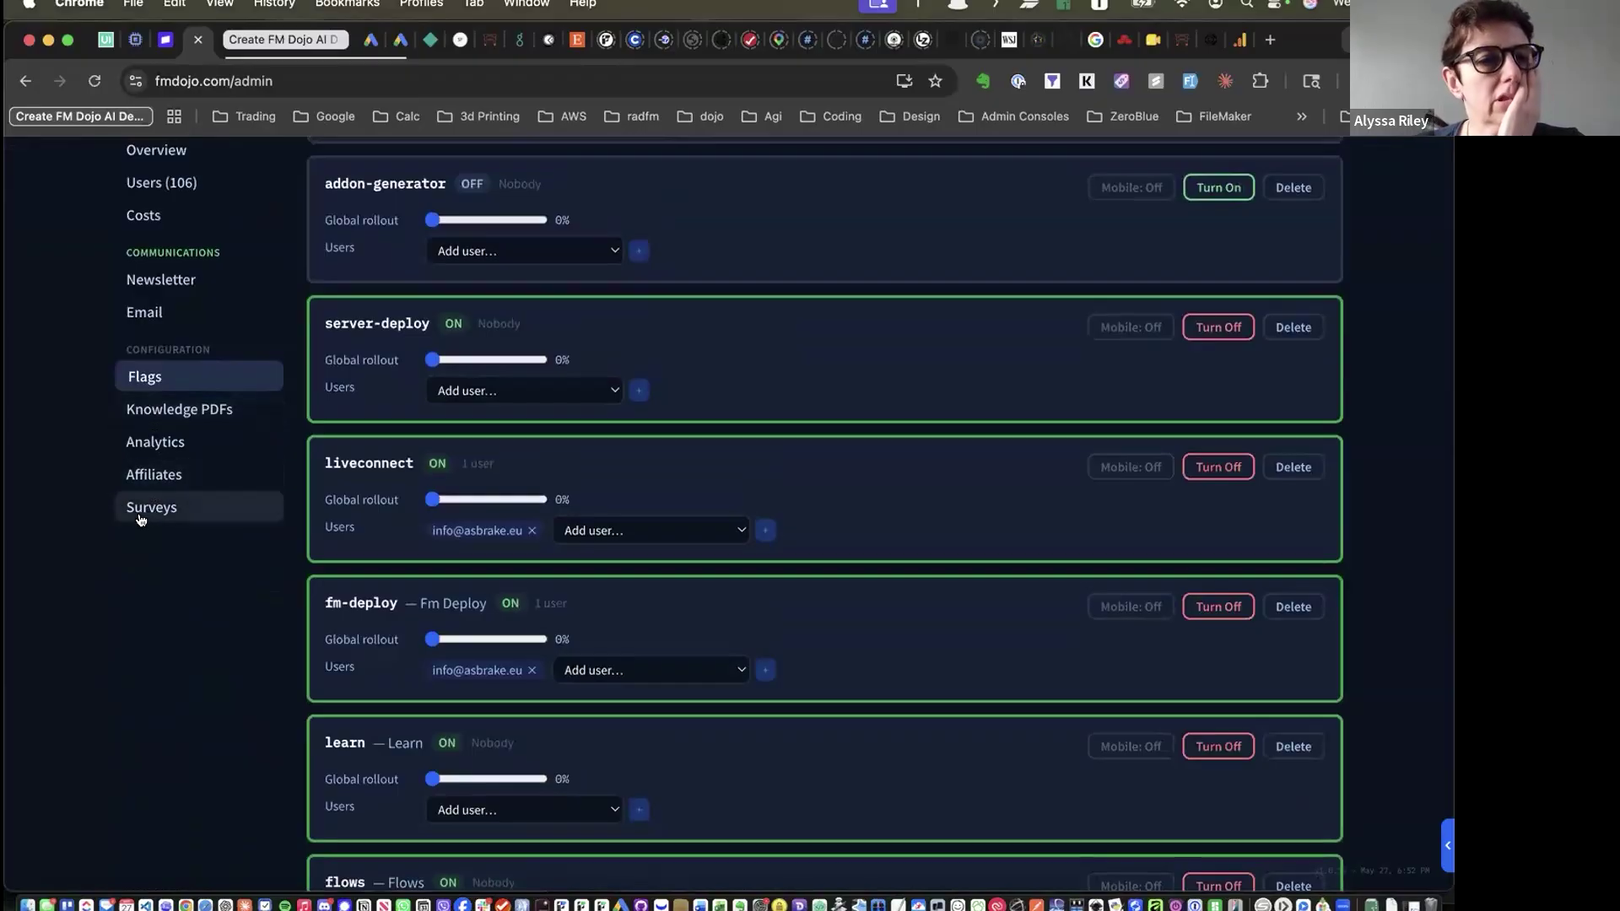
{"action": "left_click", "coordinate": [154, 441]}
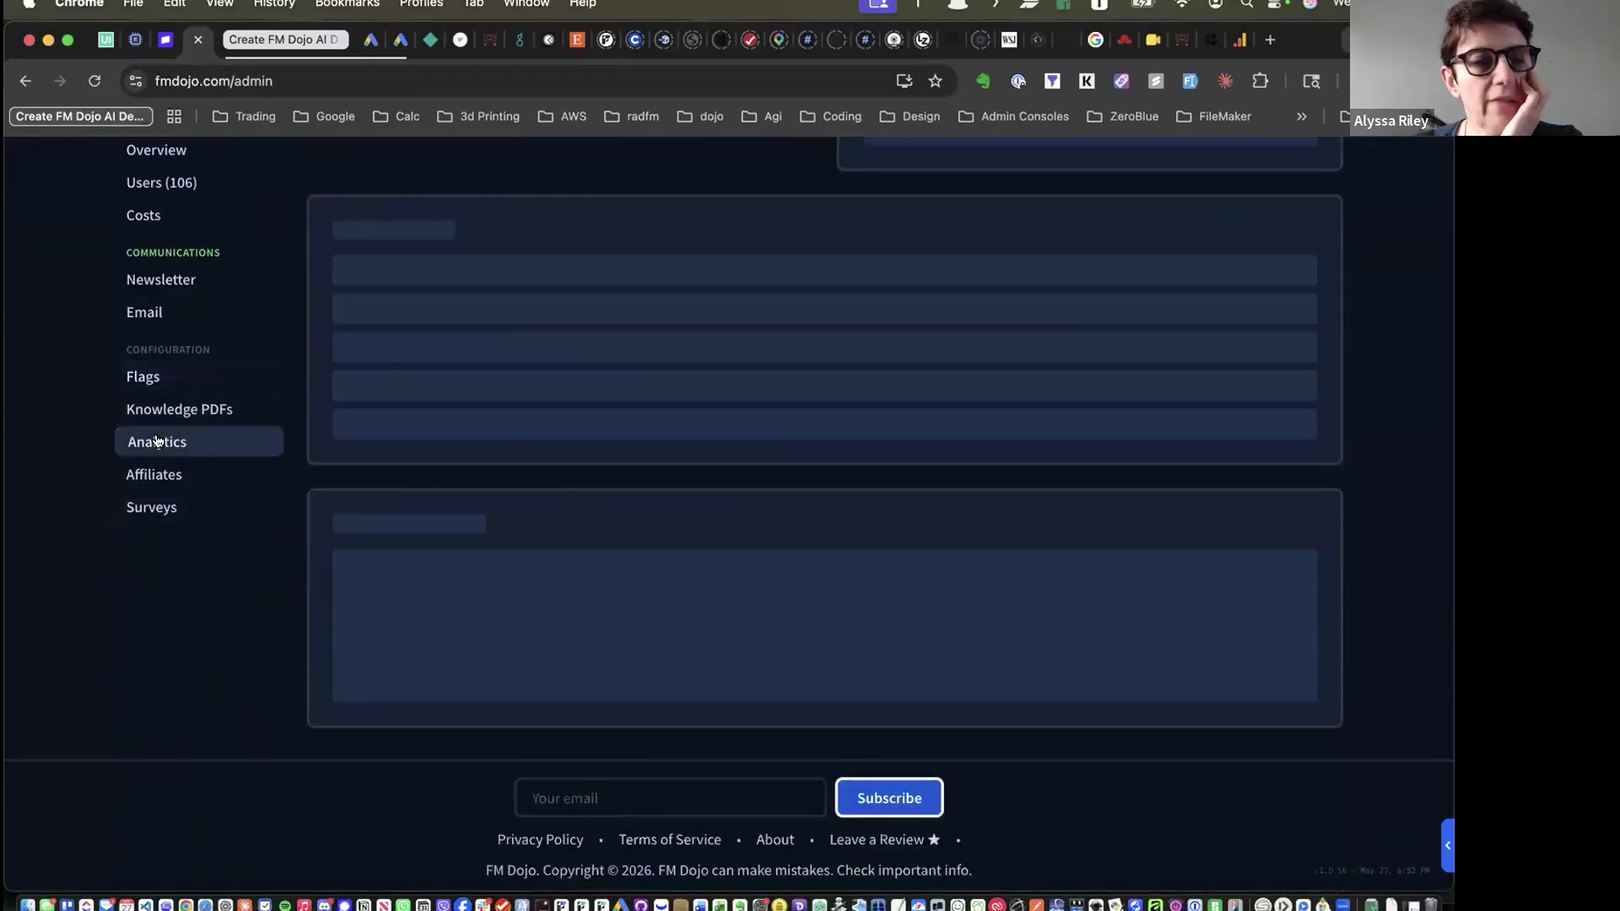
{"action": "scroll", "coordinate": [596, 648], "scroll_direction": "up", "scroll_amount": 5}
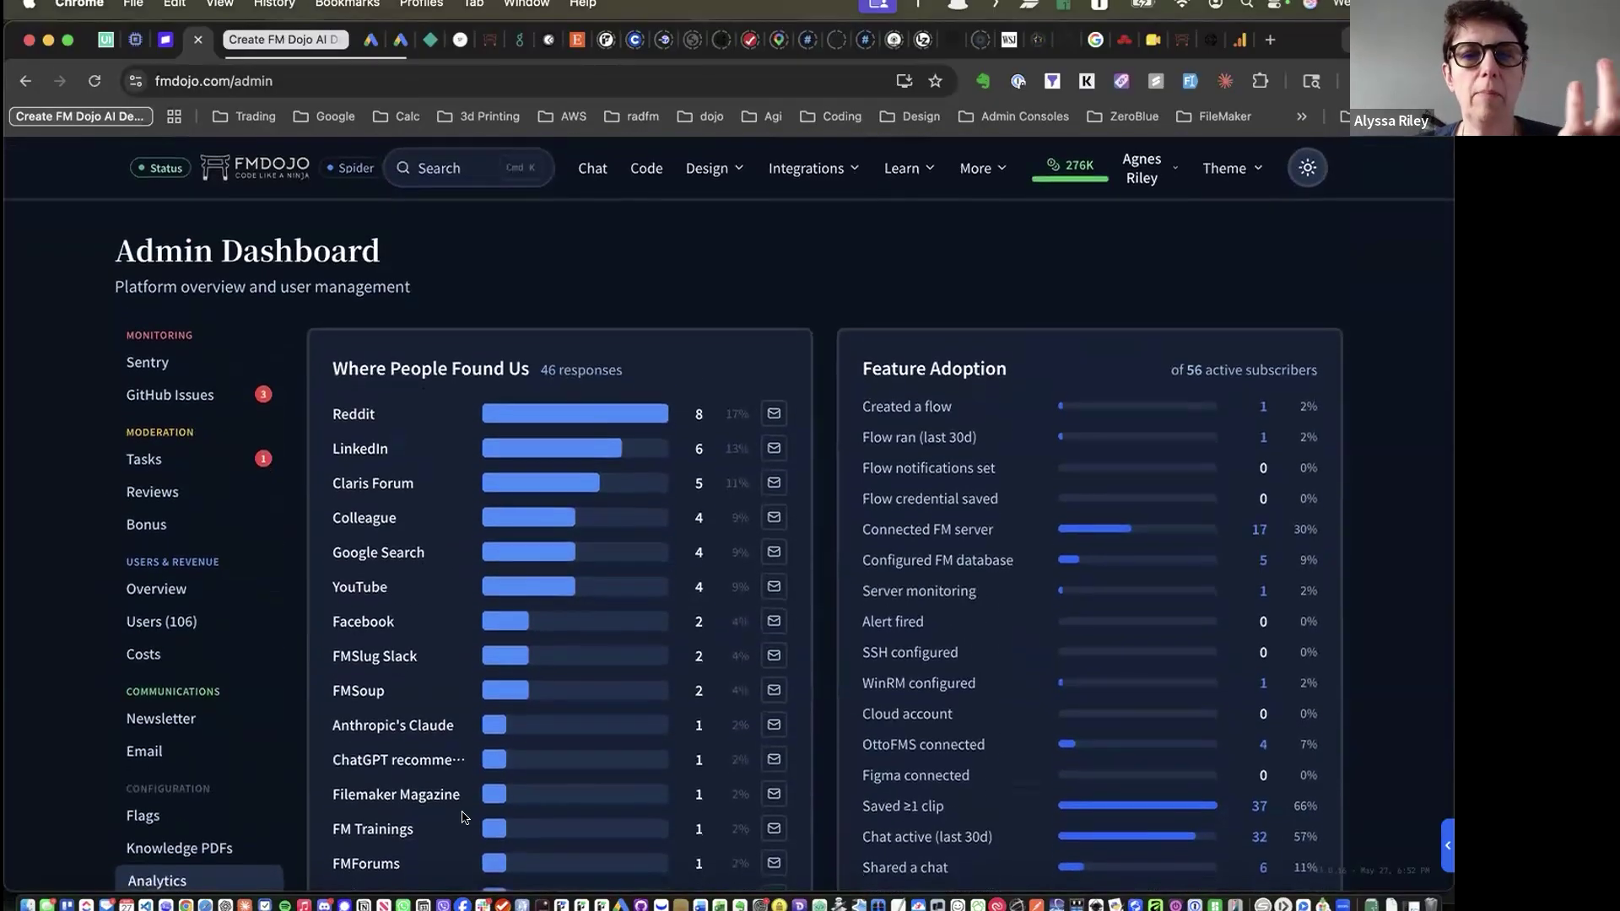
{"action": "scroll", "coordinate": [1046, 367], "scroll_direction": "down", "scroll_amount": 6}
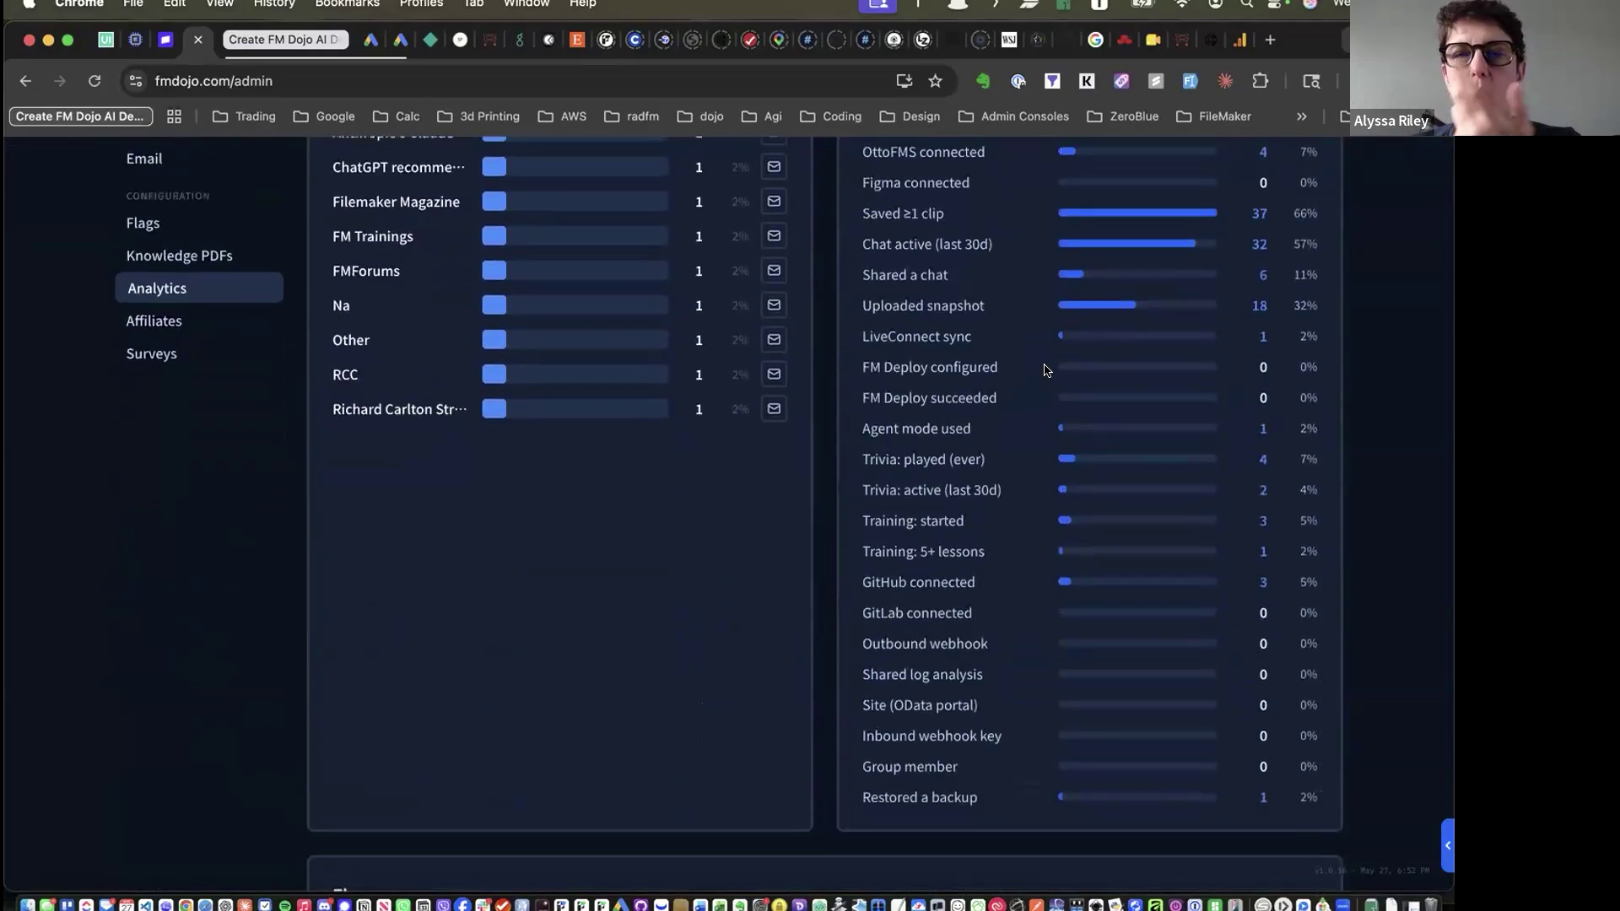
{"action": "scroll", "coordinate": [1045, 362], "scroll_direction": "up", "scroll_amount": 6}
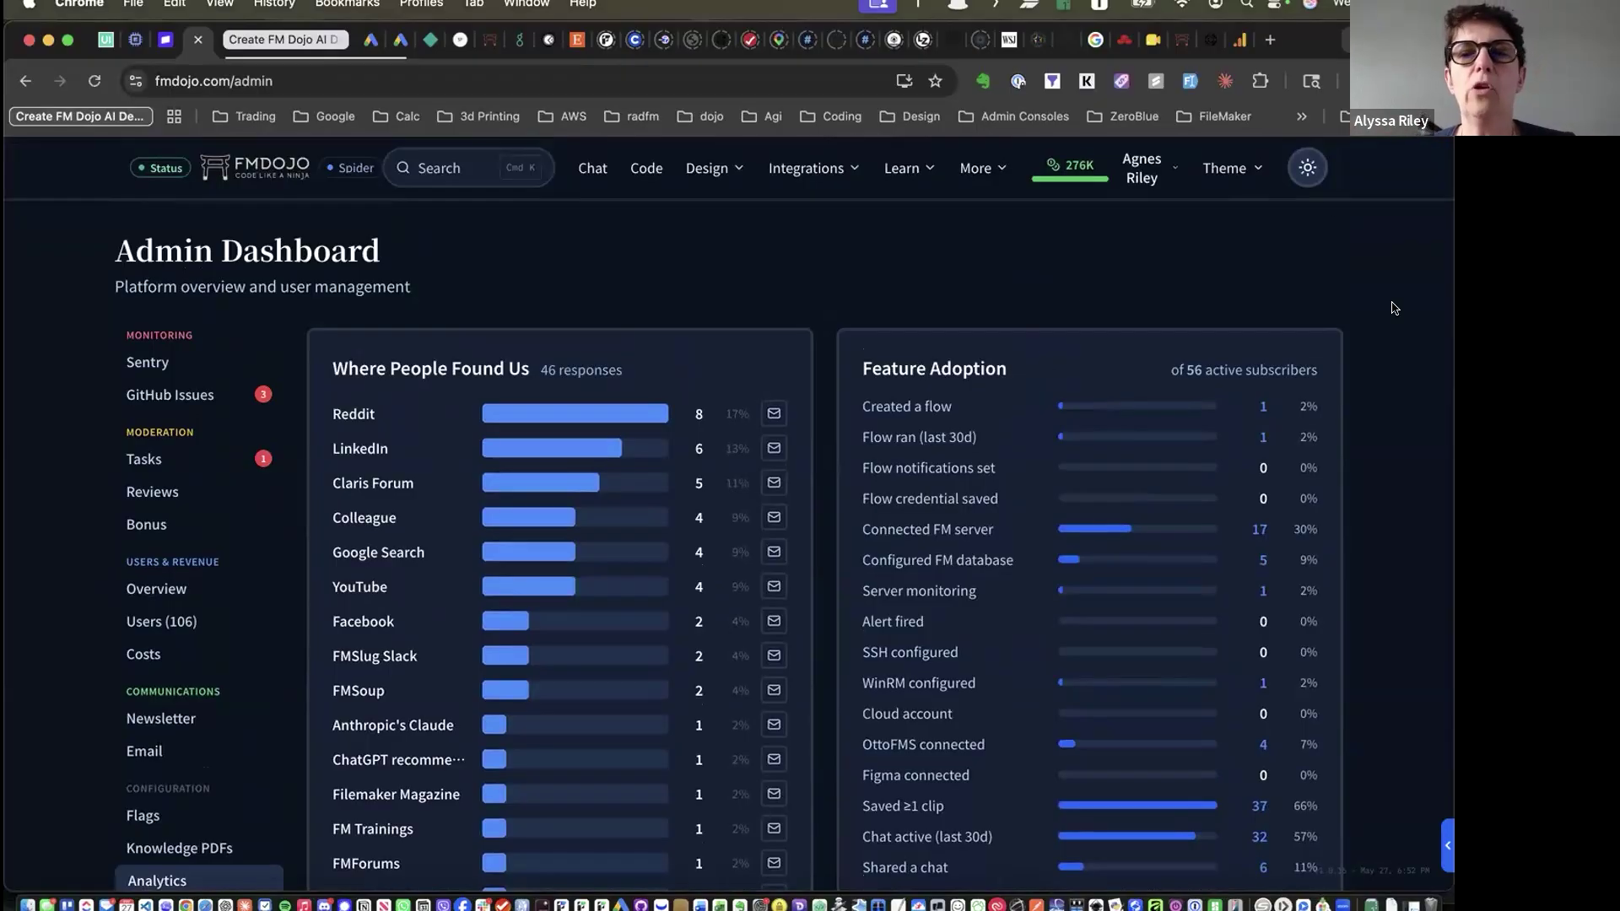
{"action": "scroll", "coordinate": [1407, 510], "scroll_direction": "down", "scroll_amount": 2}
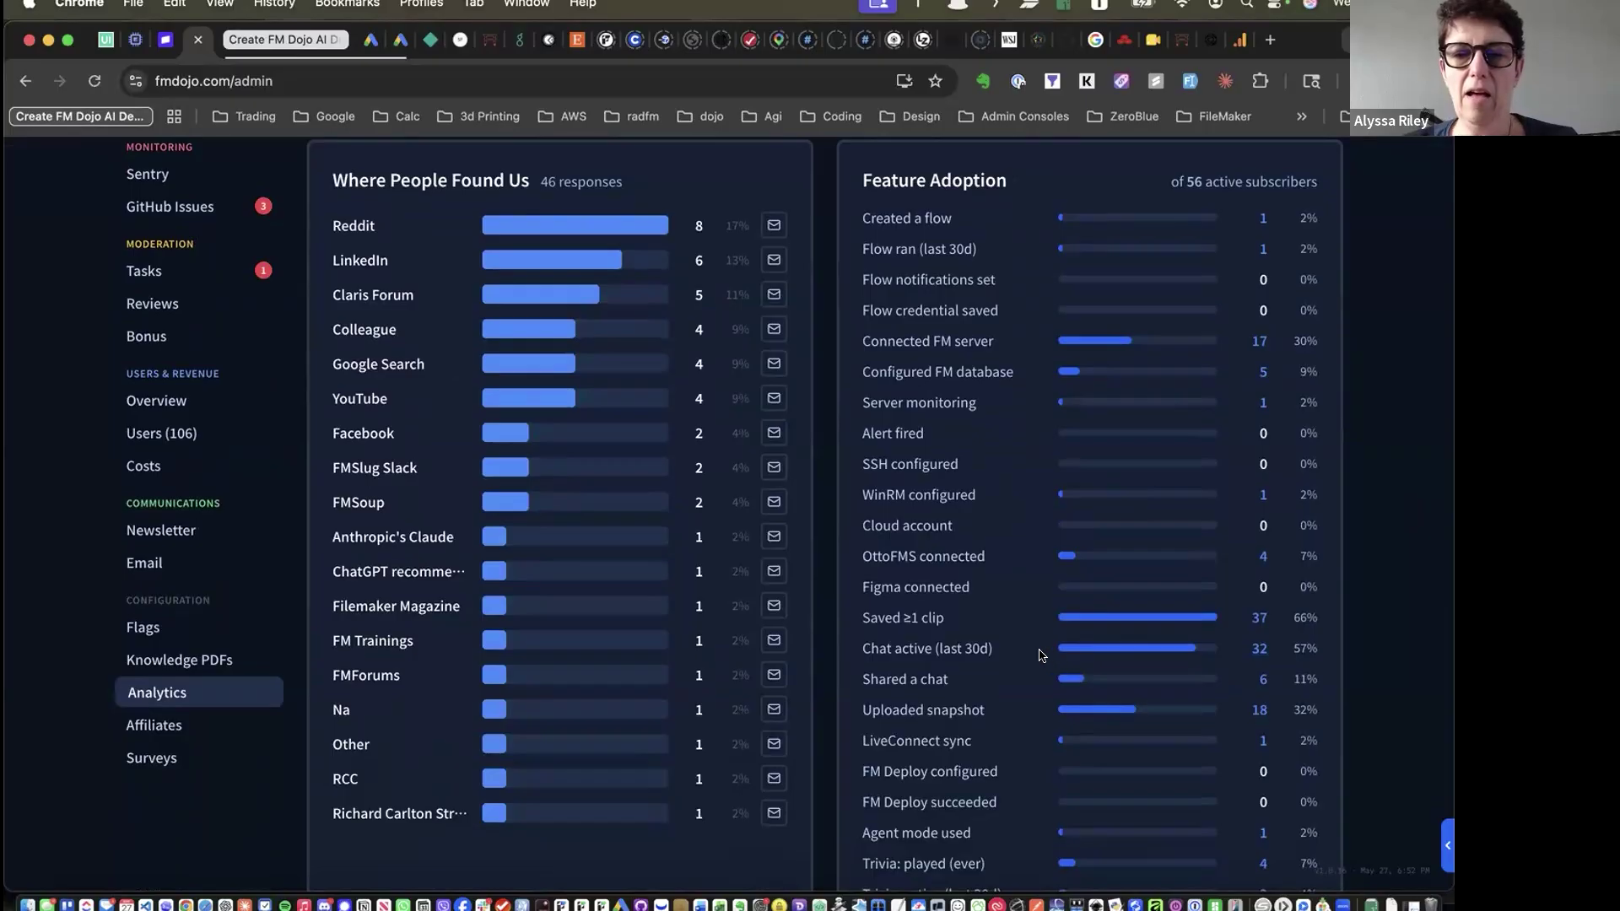
{"action": "left_click_drag", "start_coordinate": [859, 655], "coordinate": [997, 656]}
{"action": "left_click", "coordinate": [998, 657]}
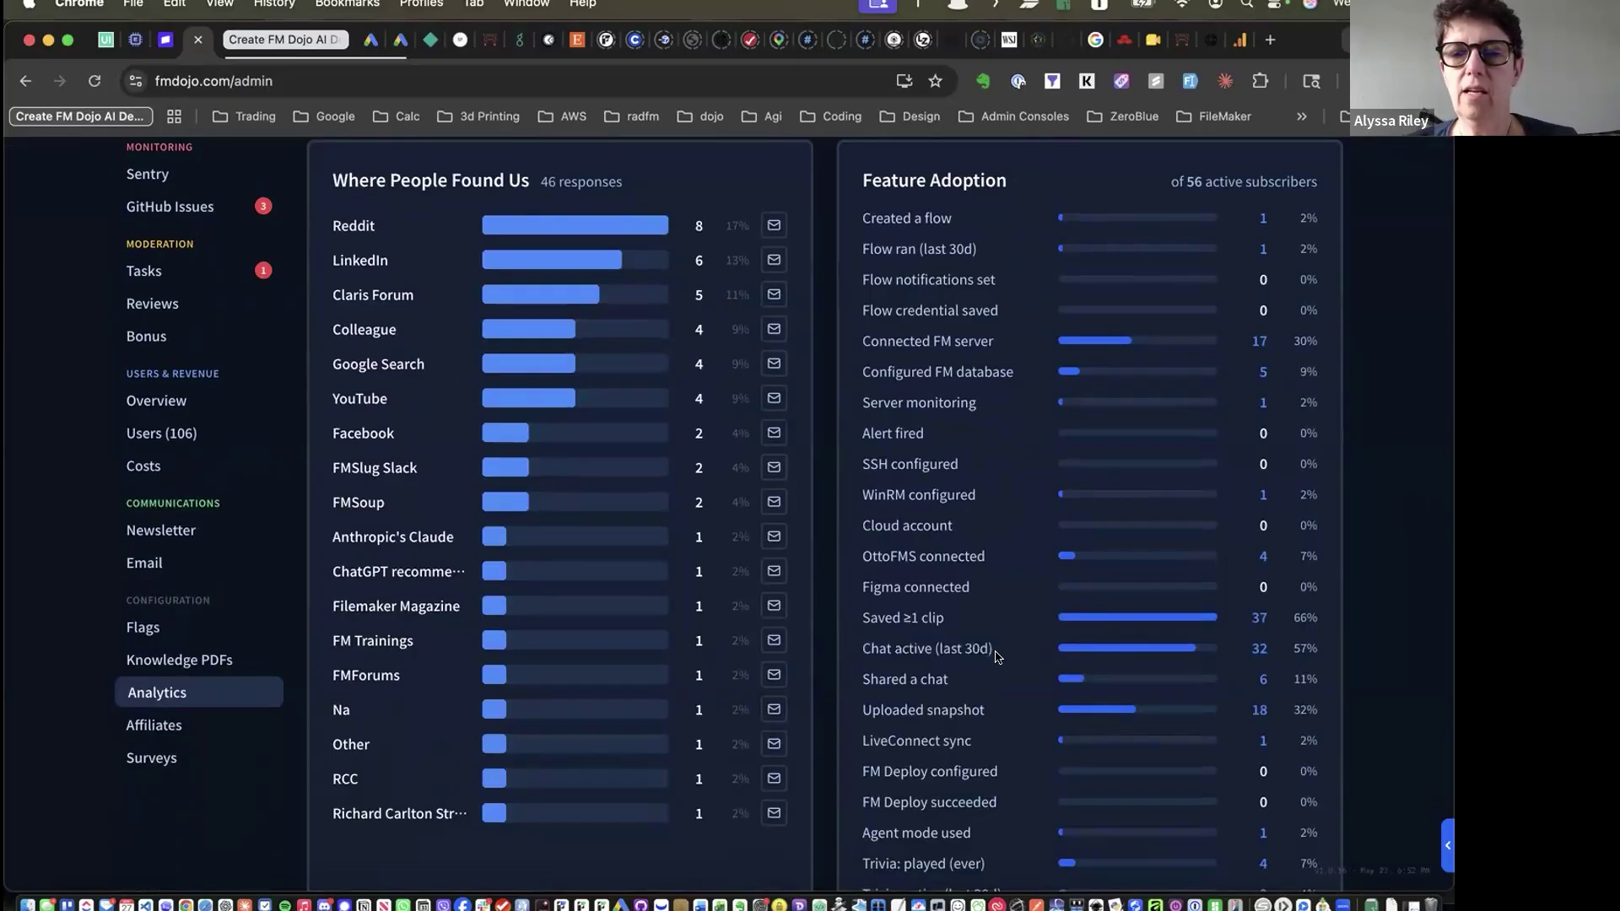
{"action": "left_click_drag", "start_coordinate": [855, 623], "coordinate": [944, 624]}
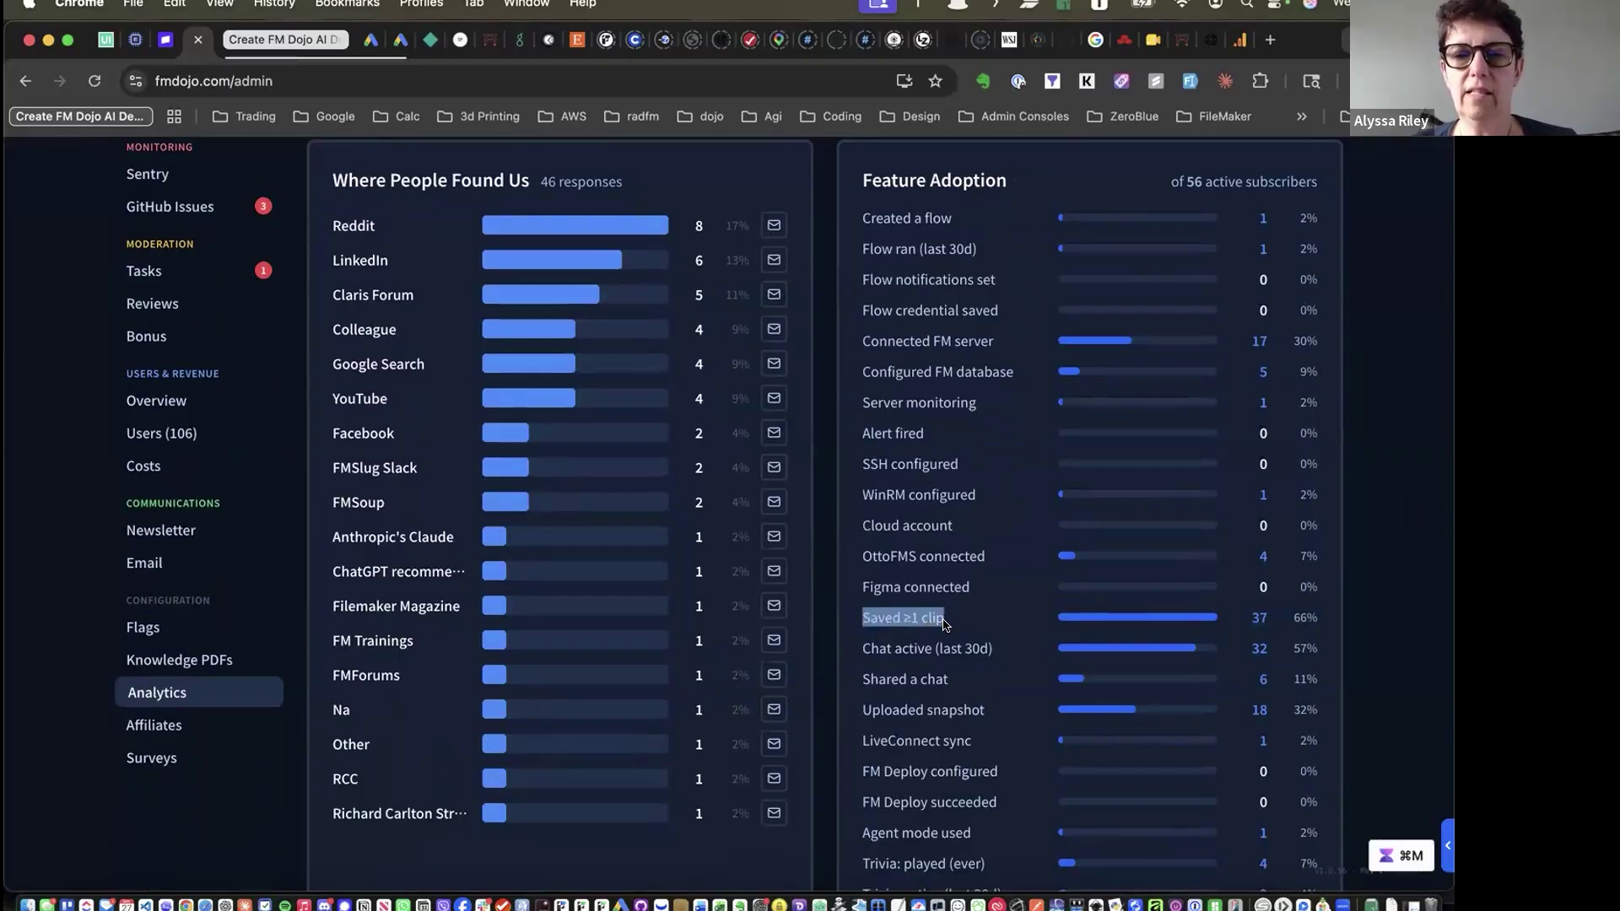
{"action": "left_click", "coordinate": [944, 625]}
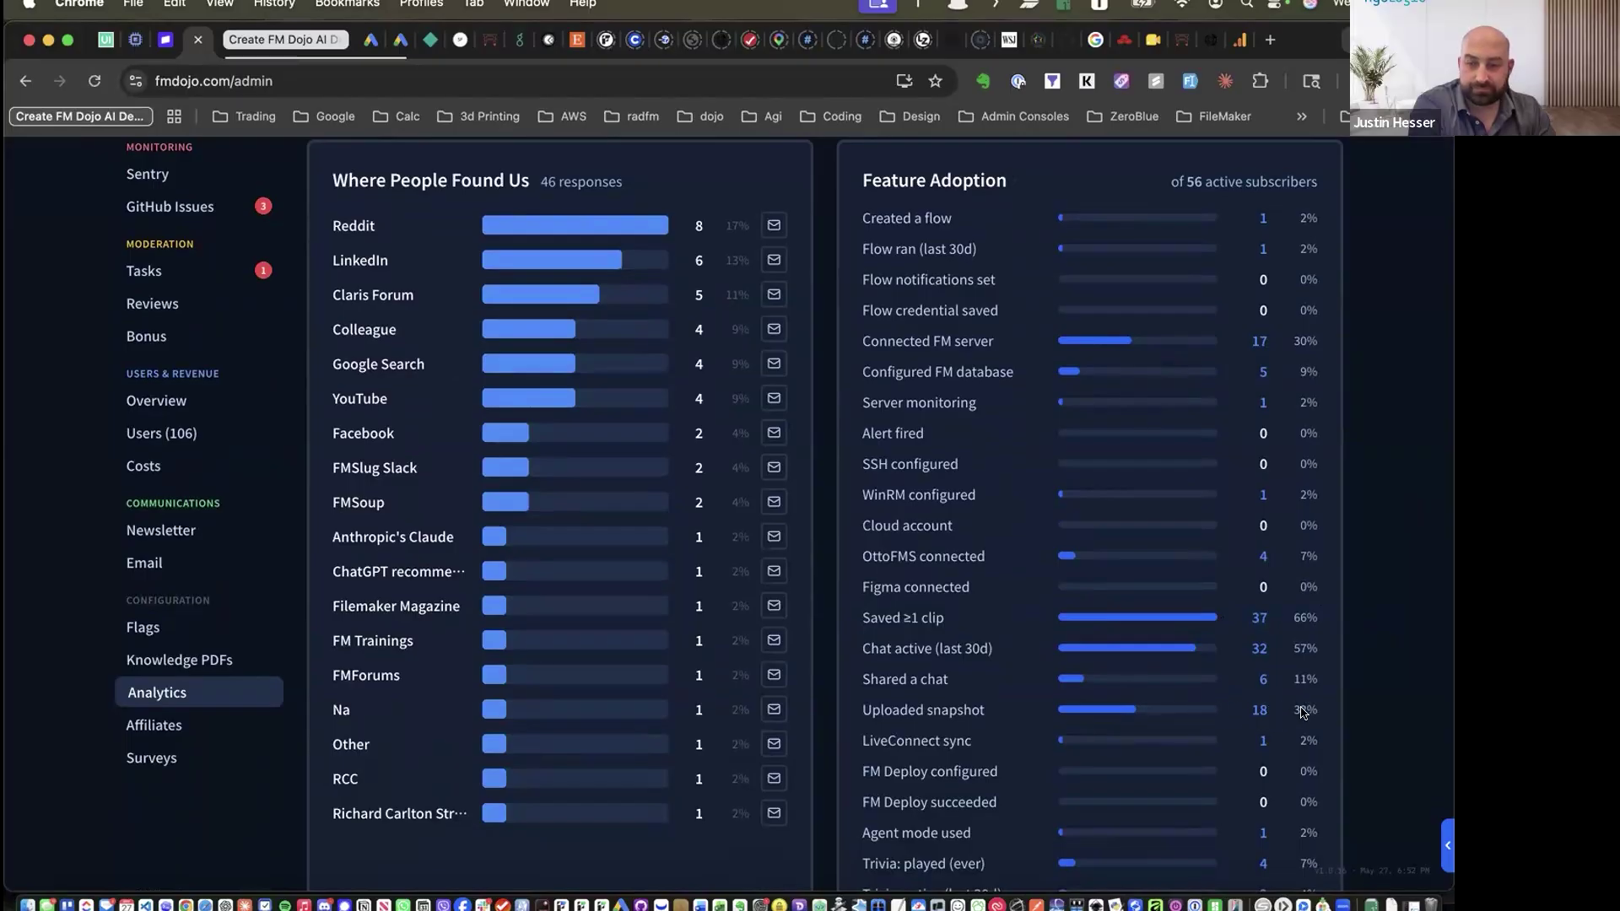
{"action": "scroll", "coordinate": [1346, 709], "scroll_direction": "down", "scroll_amount": 5}
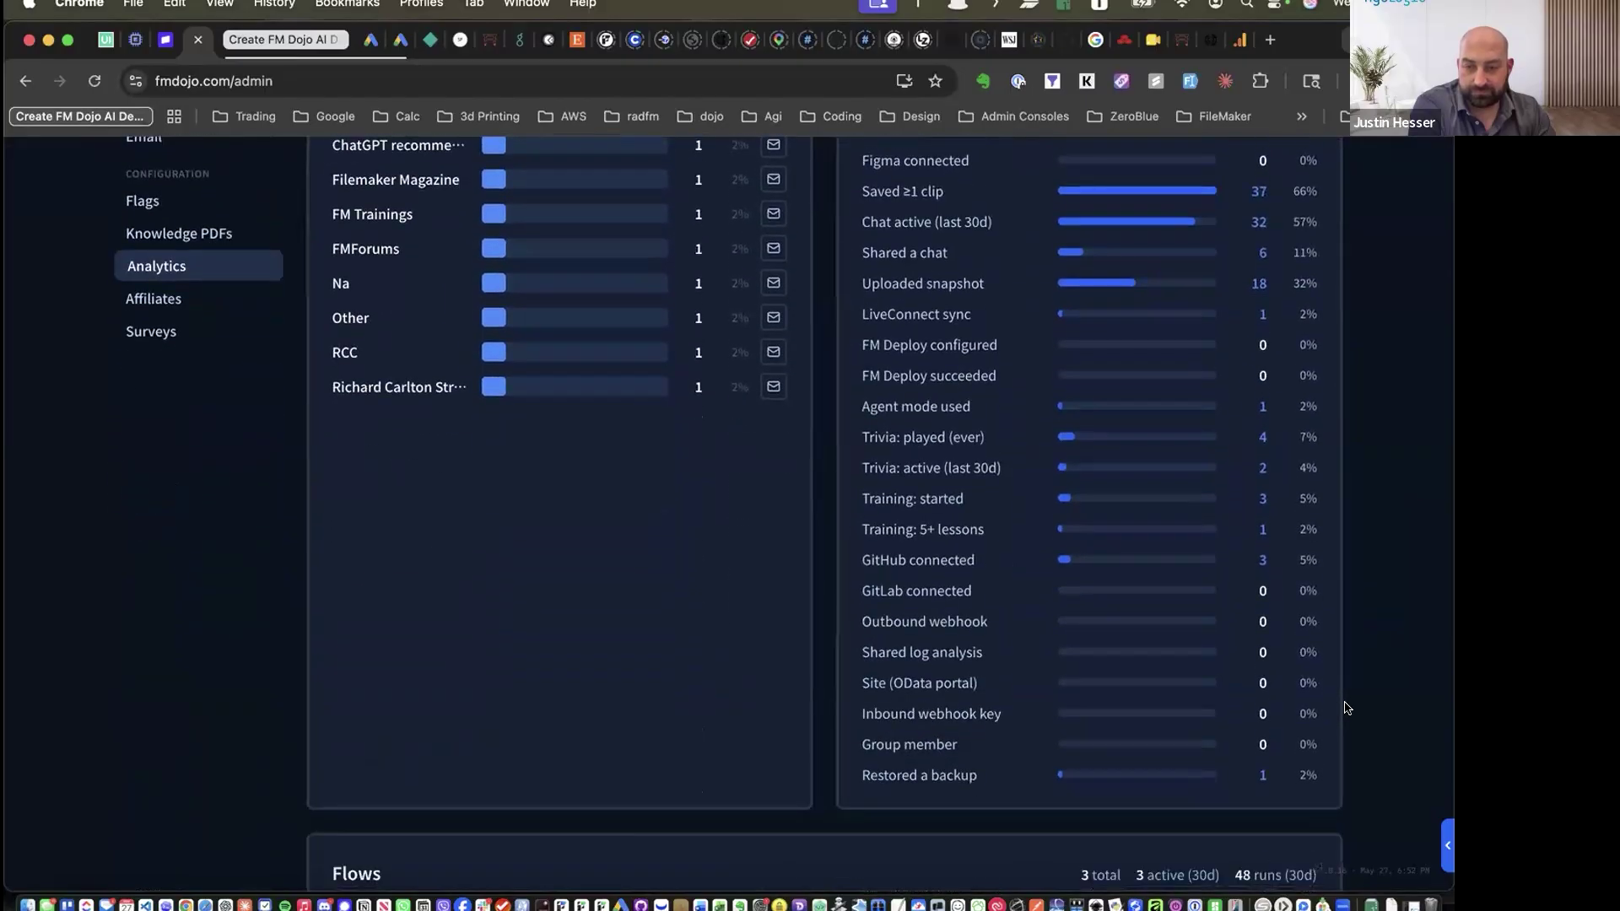
{"action": "scroll", "coordinate": [1347, 709], "scroll_direction": "down", "scroll_amount": 1}
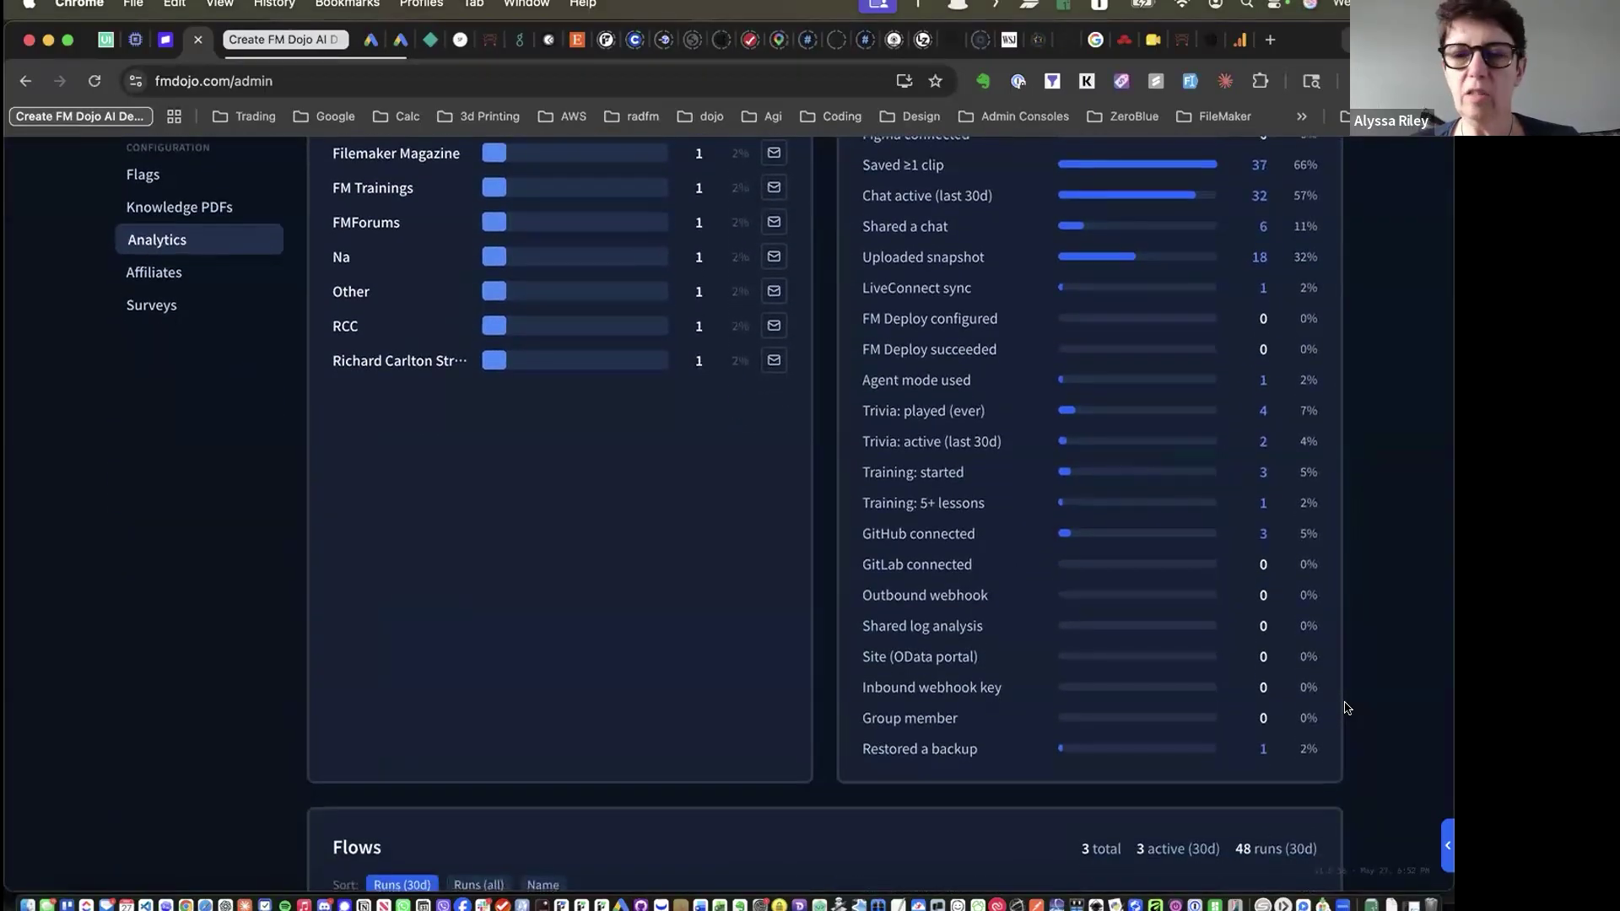
{"action": "scroll", "coordinate": [1347, 709], "scroll_direction": "up", "scroll_amount": 6}
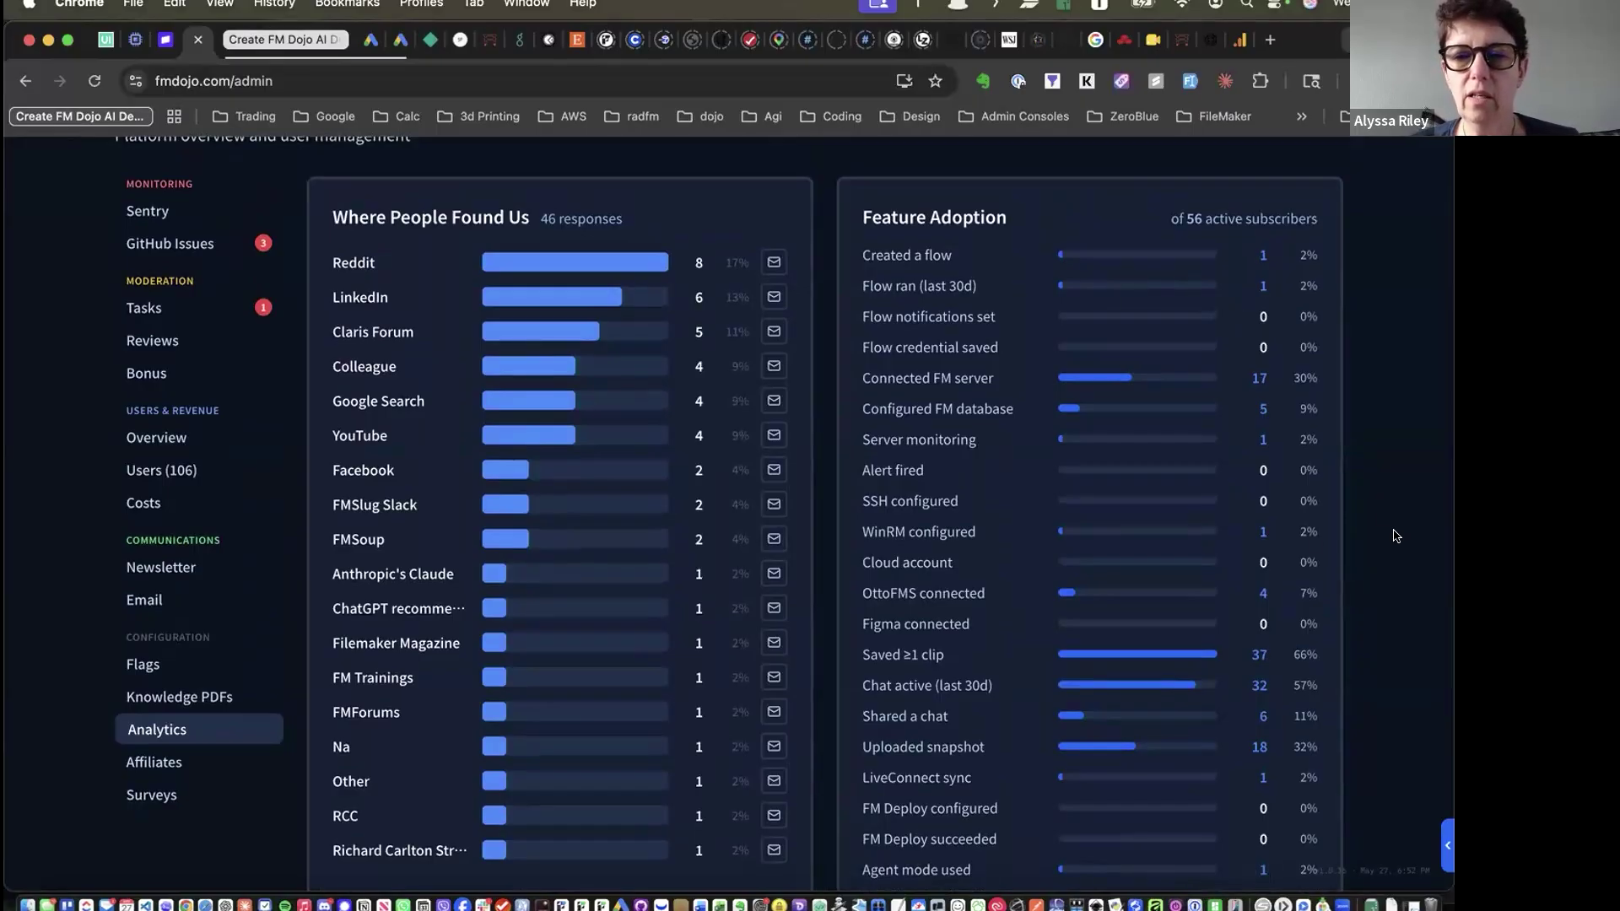
{"action": "scroll", "coordinate": [1396, 536], "scroll_direction": "down", "scroll_amount": 15}
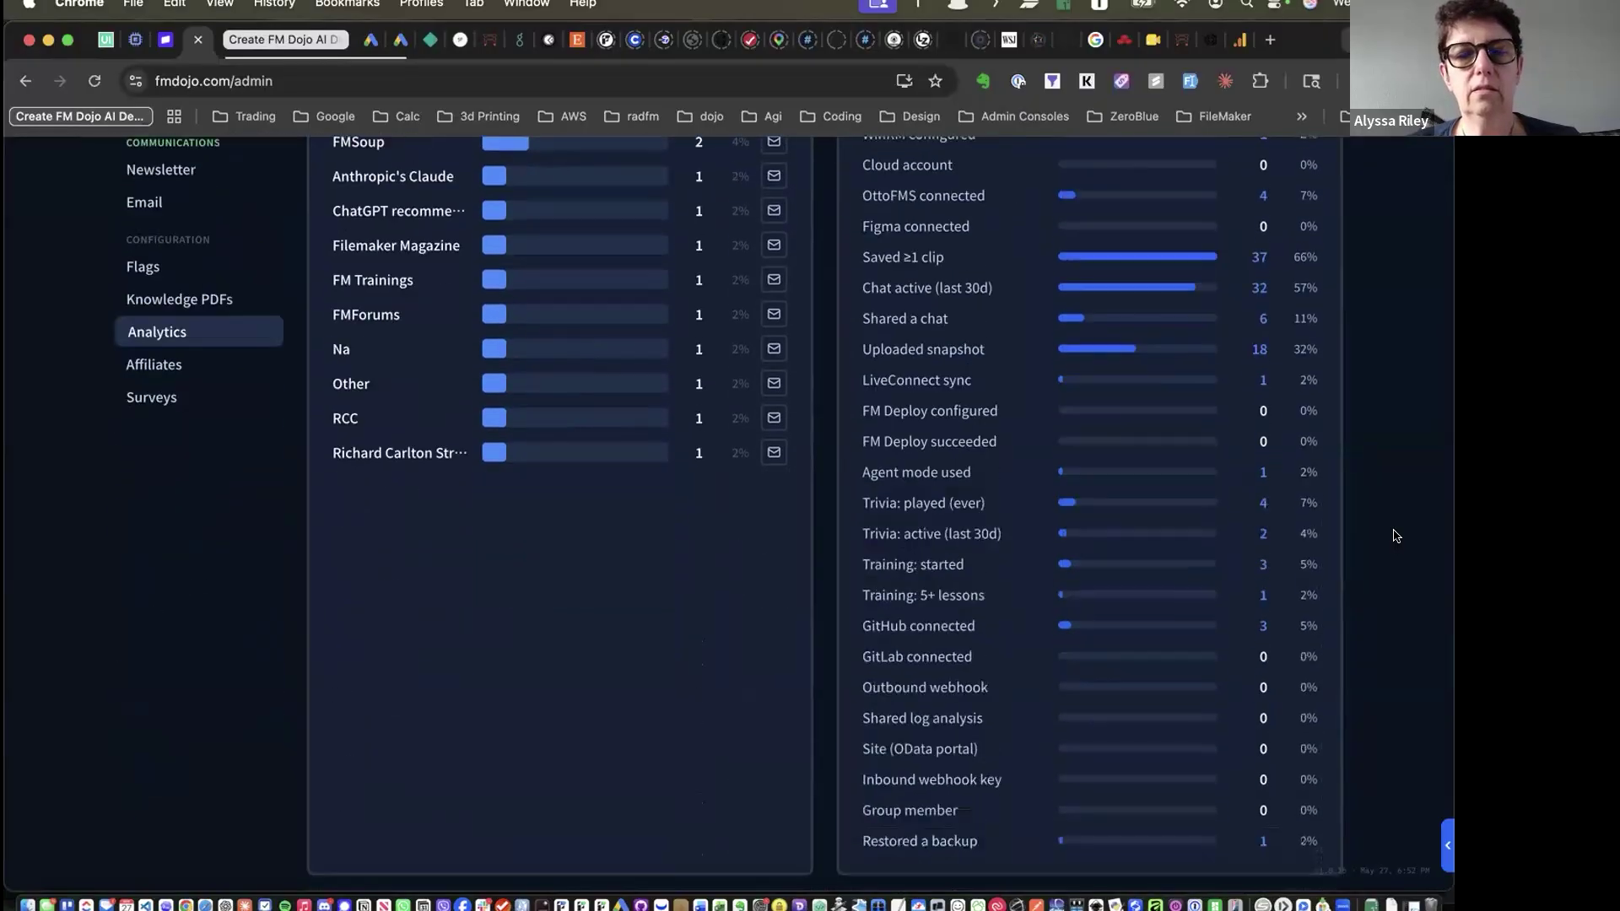
{"action": "scroll", "coordinate": [1395, 536], "scroll_direction": "down", "scroll_amount": 10}
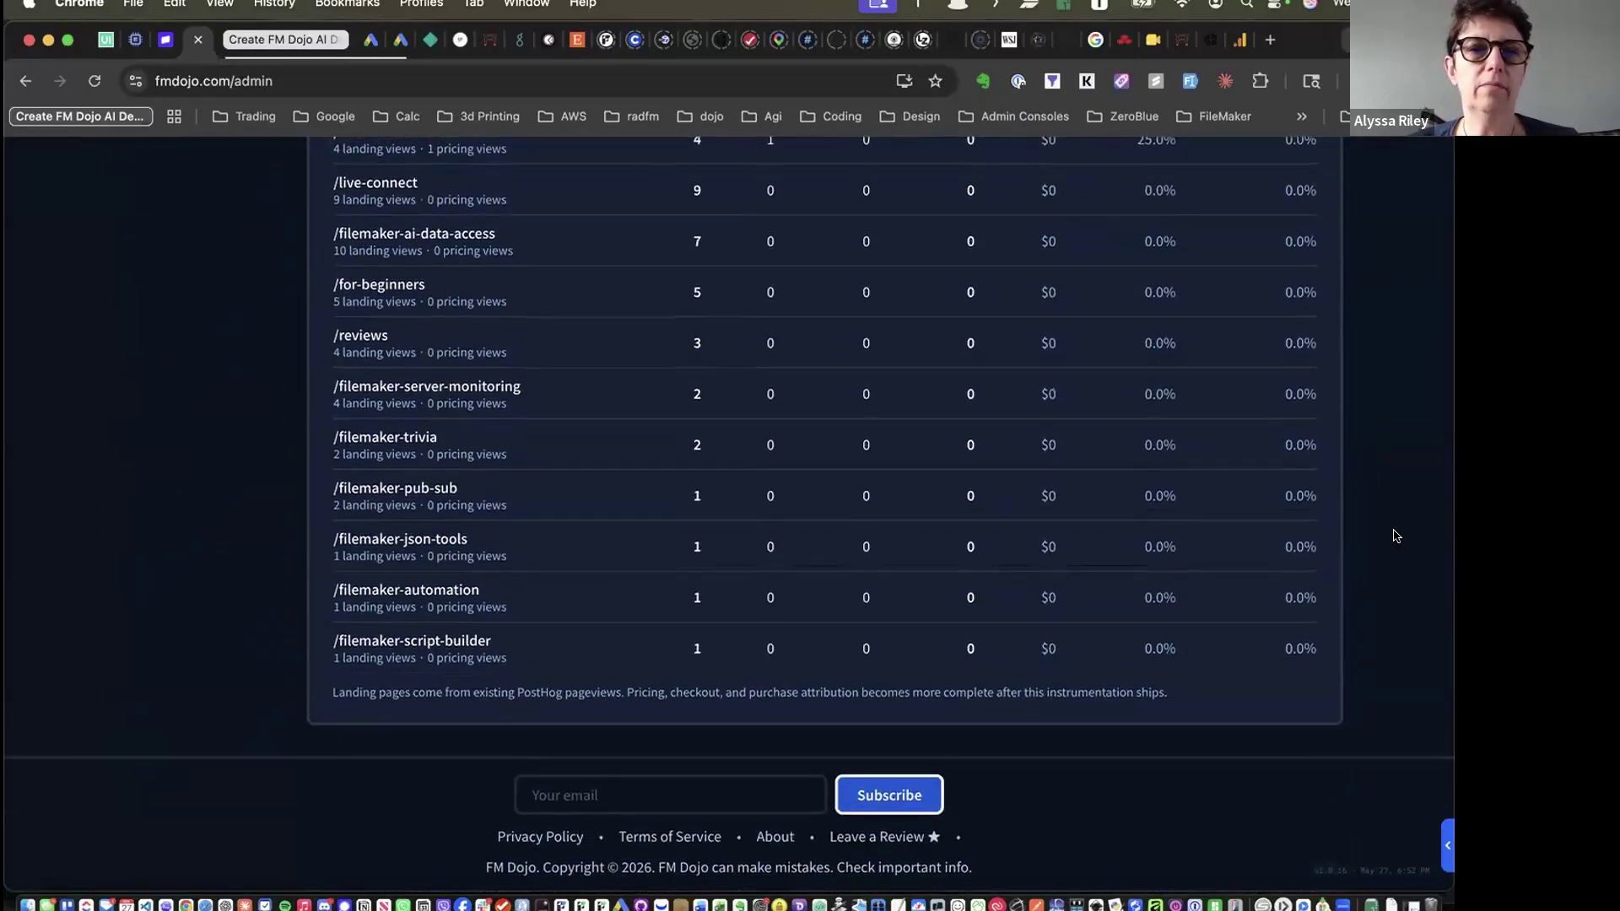
{"action": "scroll", "coordinate": [1395, 536], "scroll_direction": "up", "scroll_amount": 10}
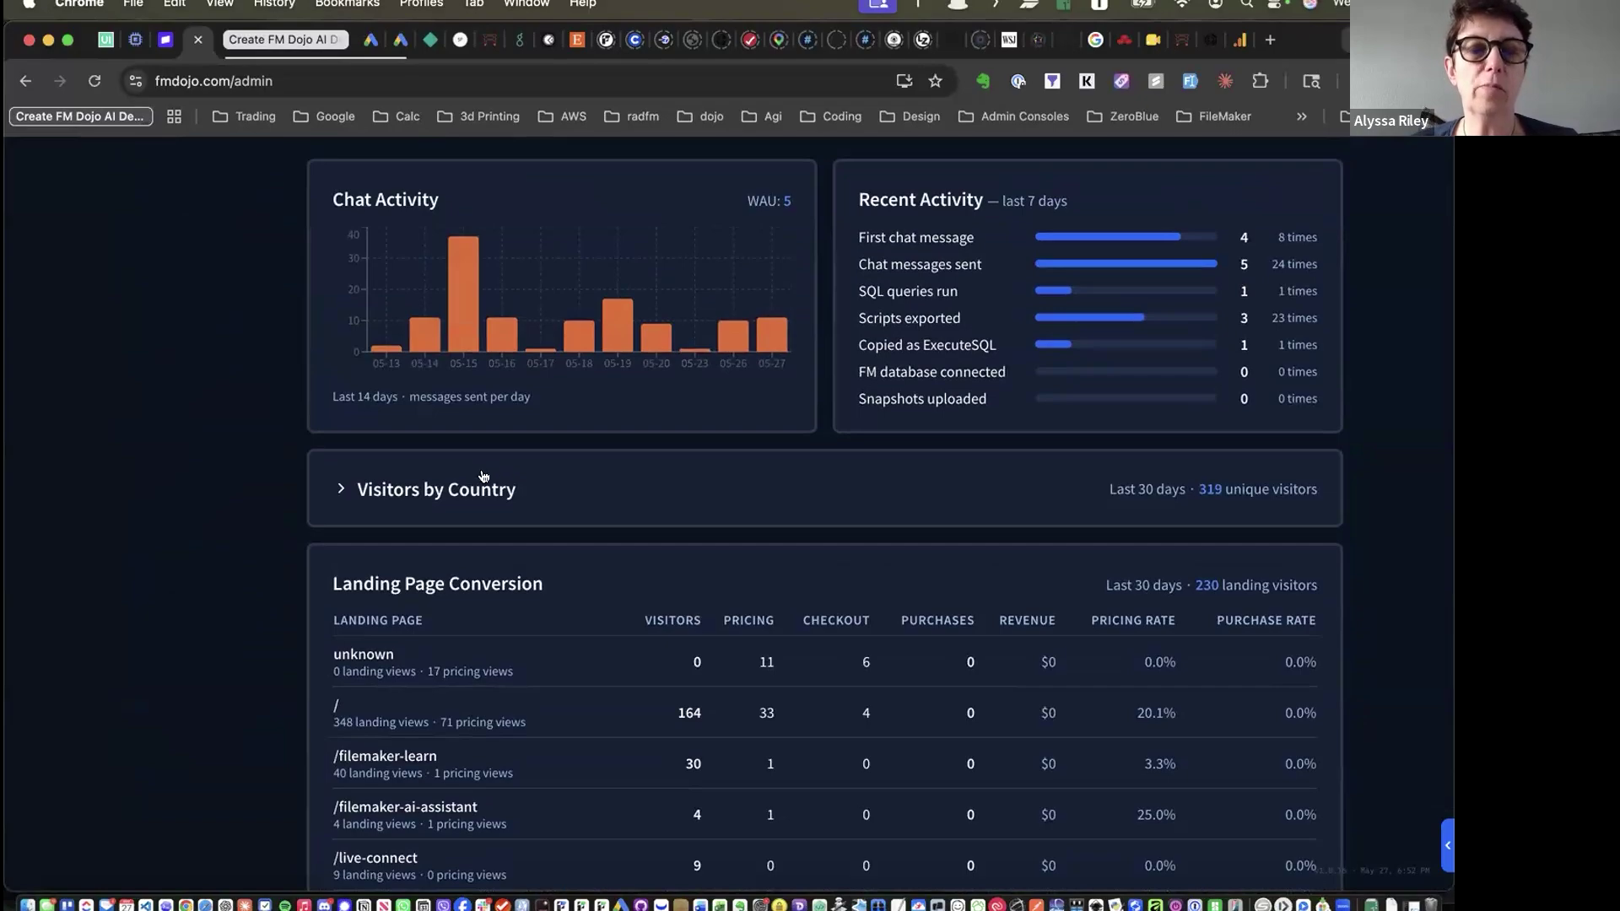
Expand the Visitors by Country panel and return to the top of the dashboard
{"action": "left_click", "coordinate": [361, 489]}
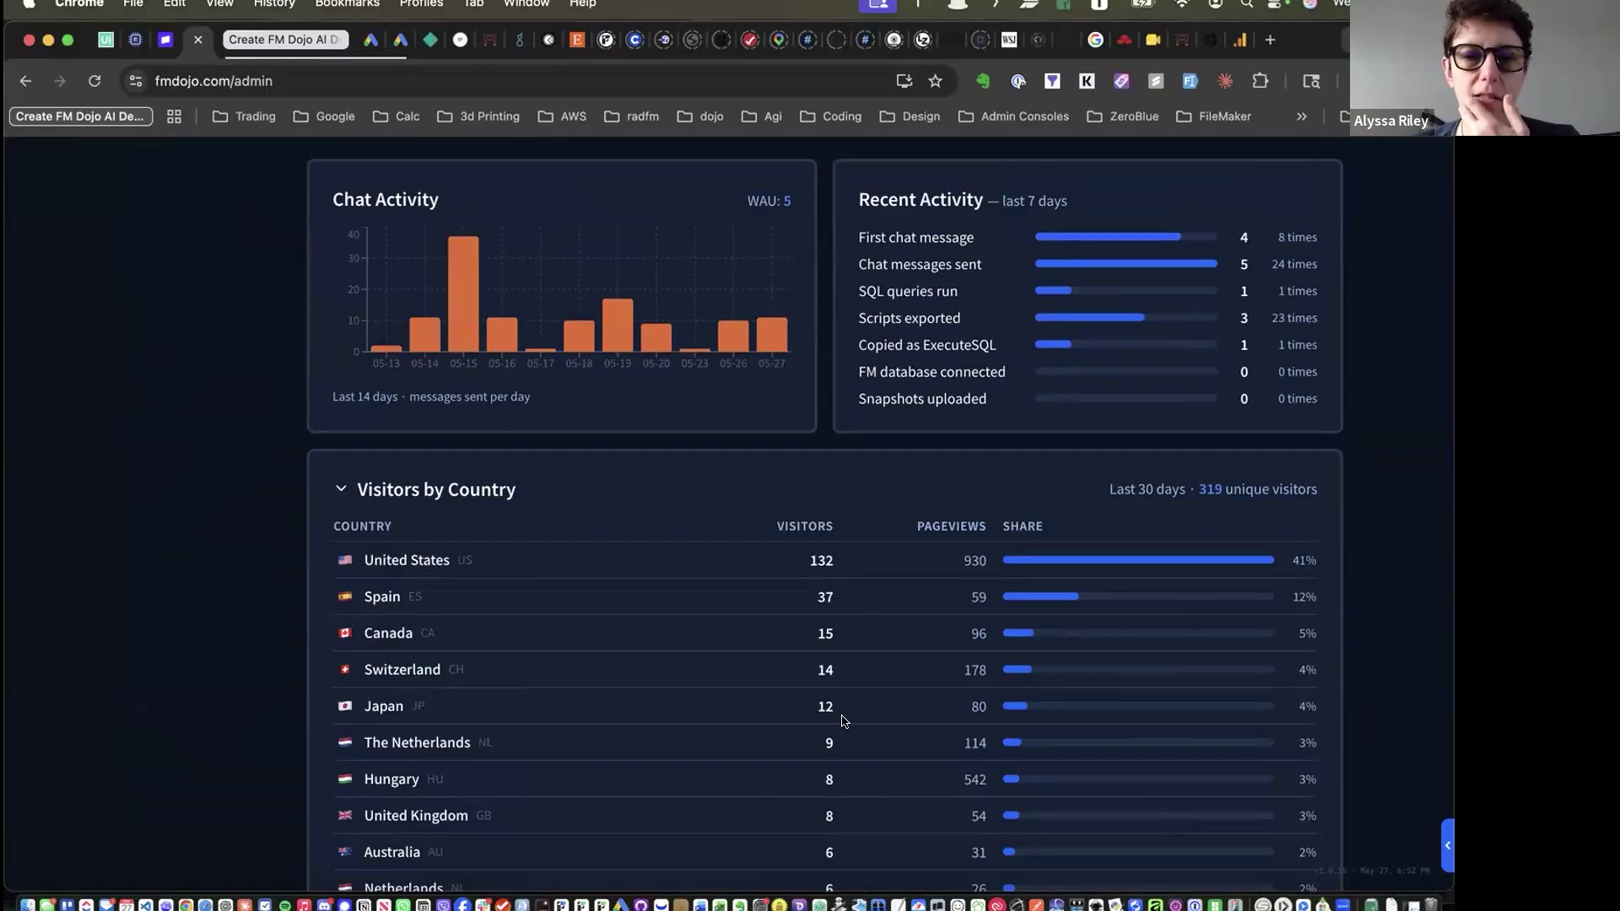
{"action": "scroll", "coordinate": [844, 720], "scroll_direction": "up", "scroll_amount": 10}
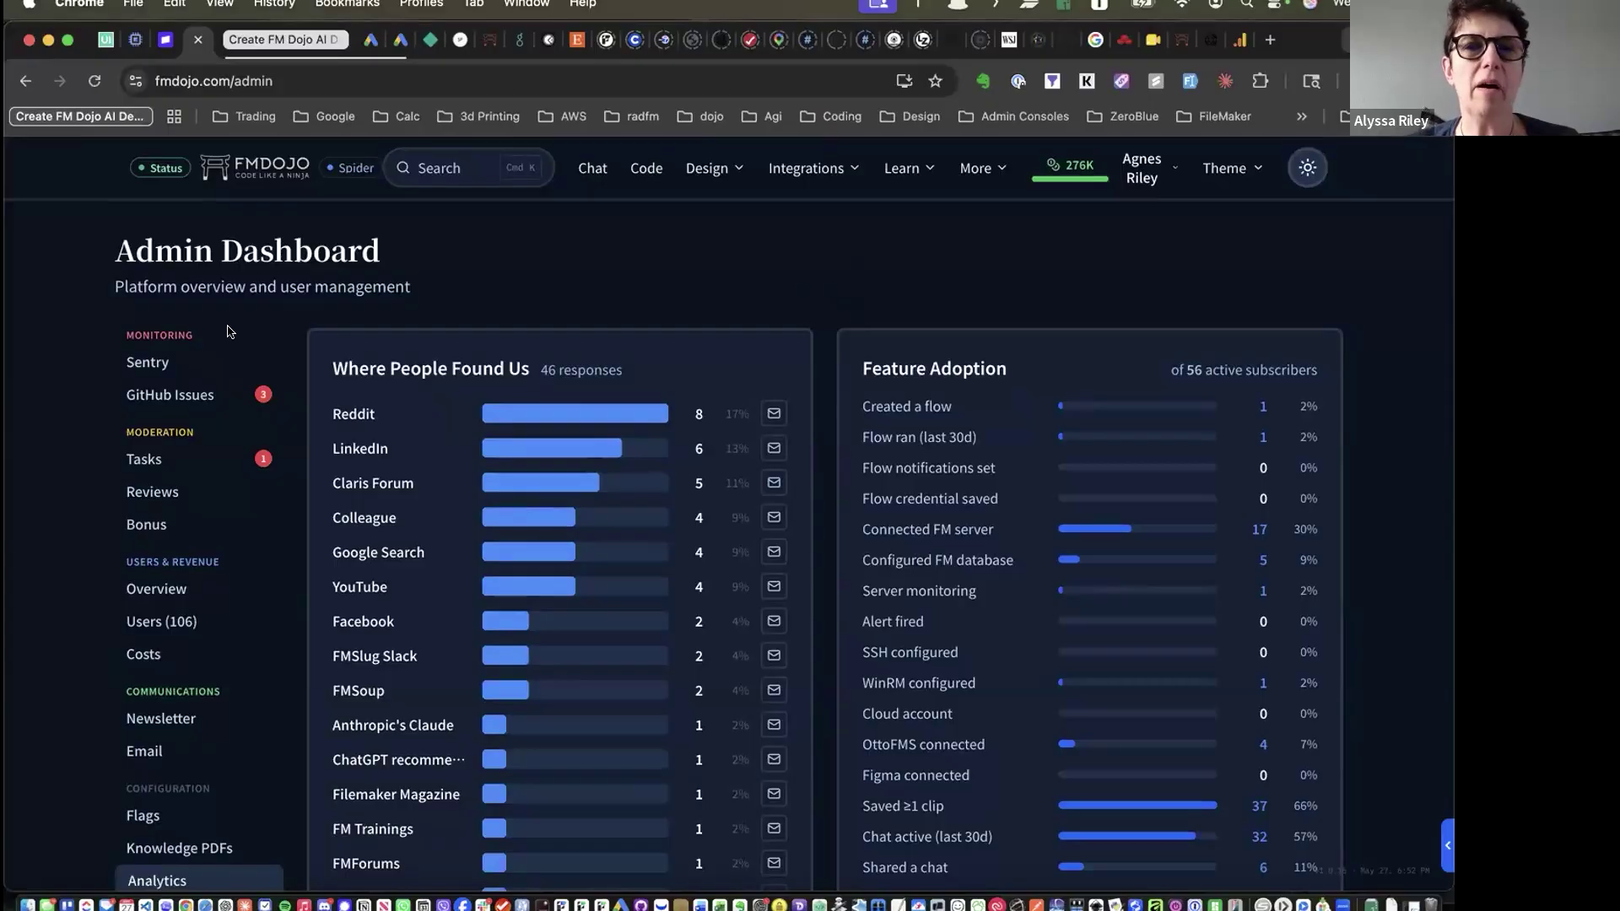
Go to the FileMaker Training page and highlight its 434+ lesson count
{"action": "left_click", "coordinate": [892, 180]}
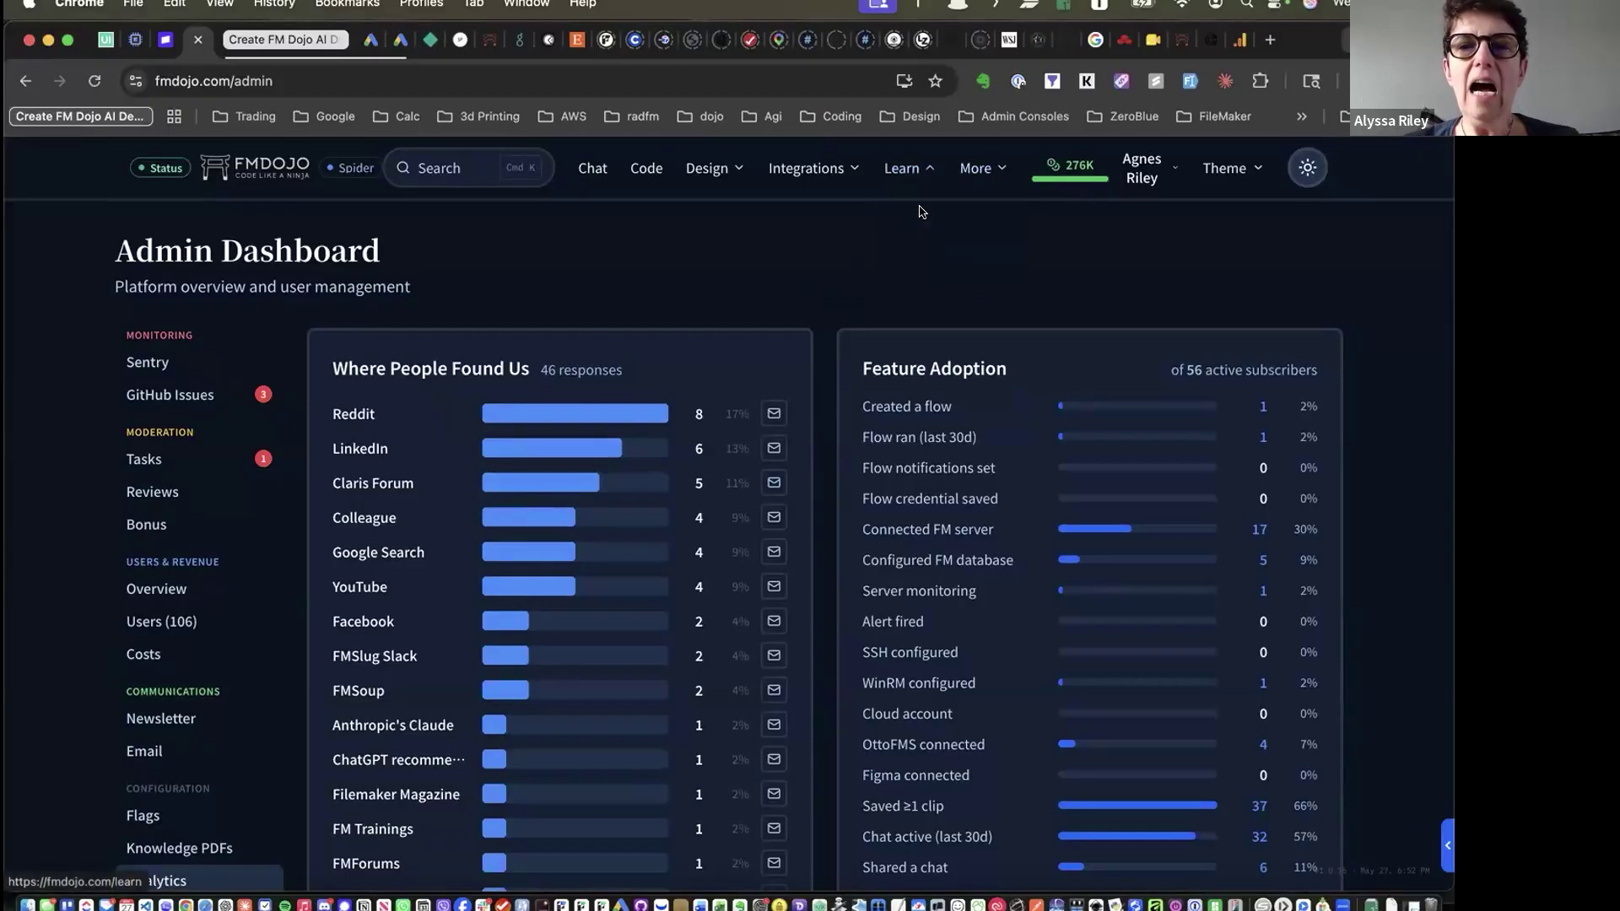
{"action": "left_click", "coordinate": [899, 207]}
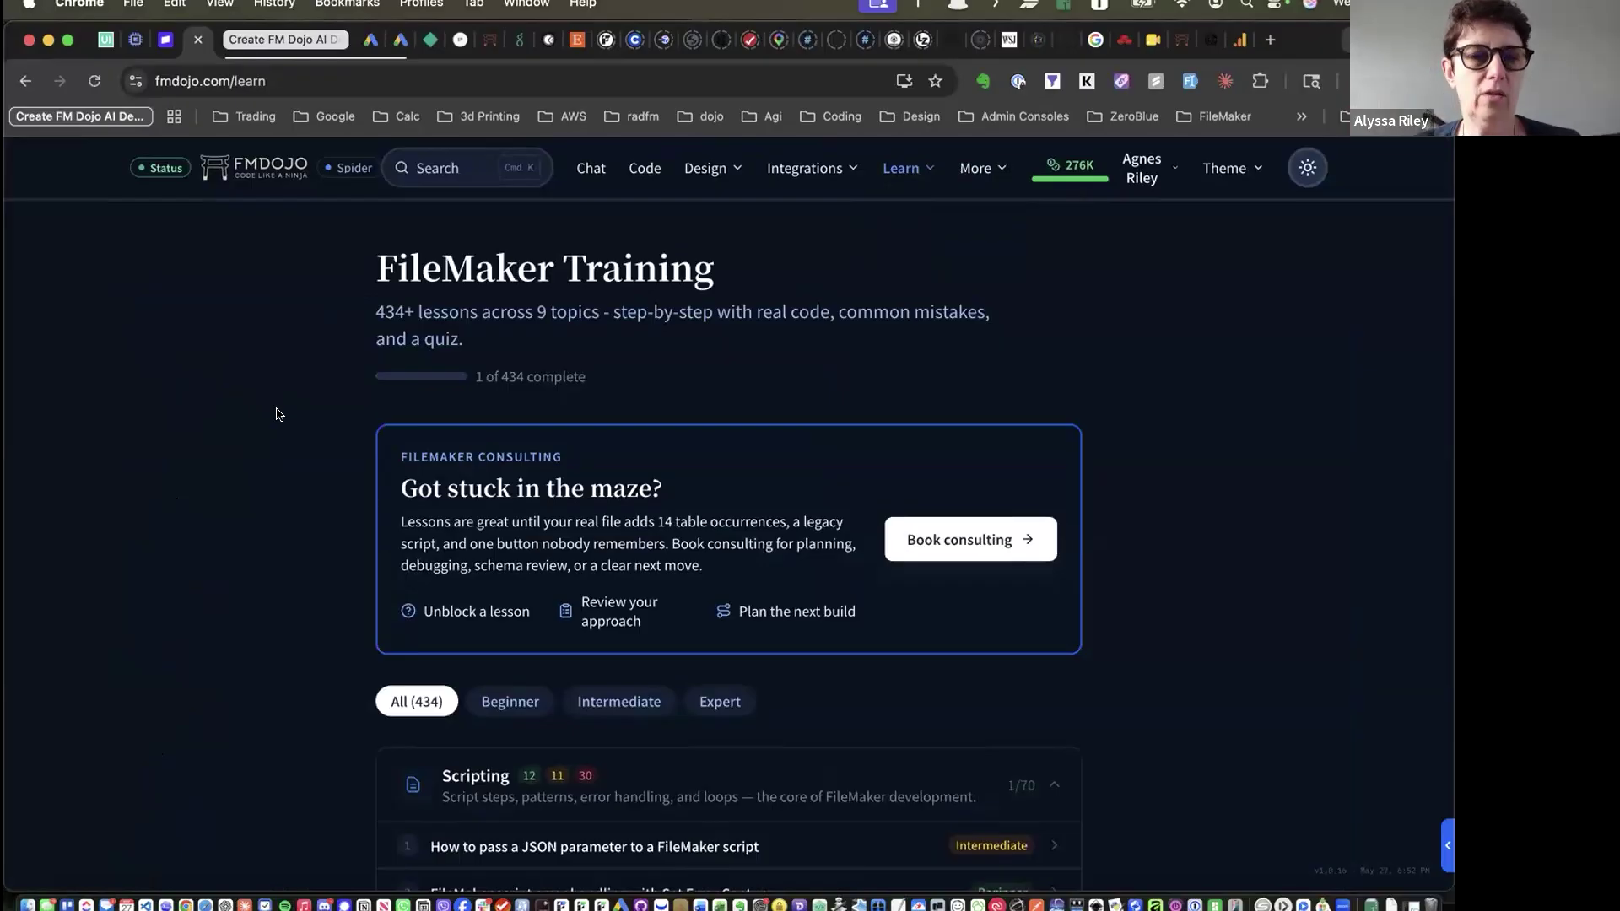
{"action": "left_click_drag", "start_coordinate": [414, 313], "coordinate": [355, 318]}
{"action": "left_click", "coordinate": [355, 318]}
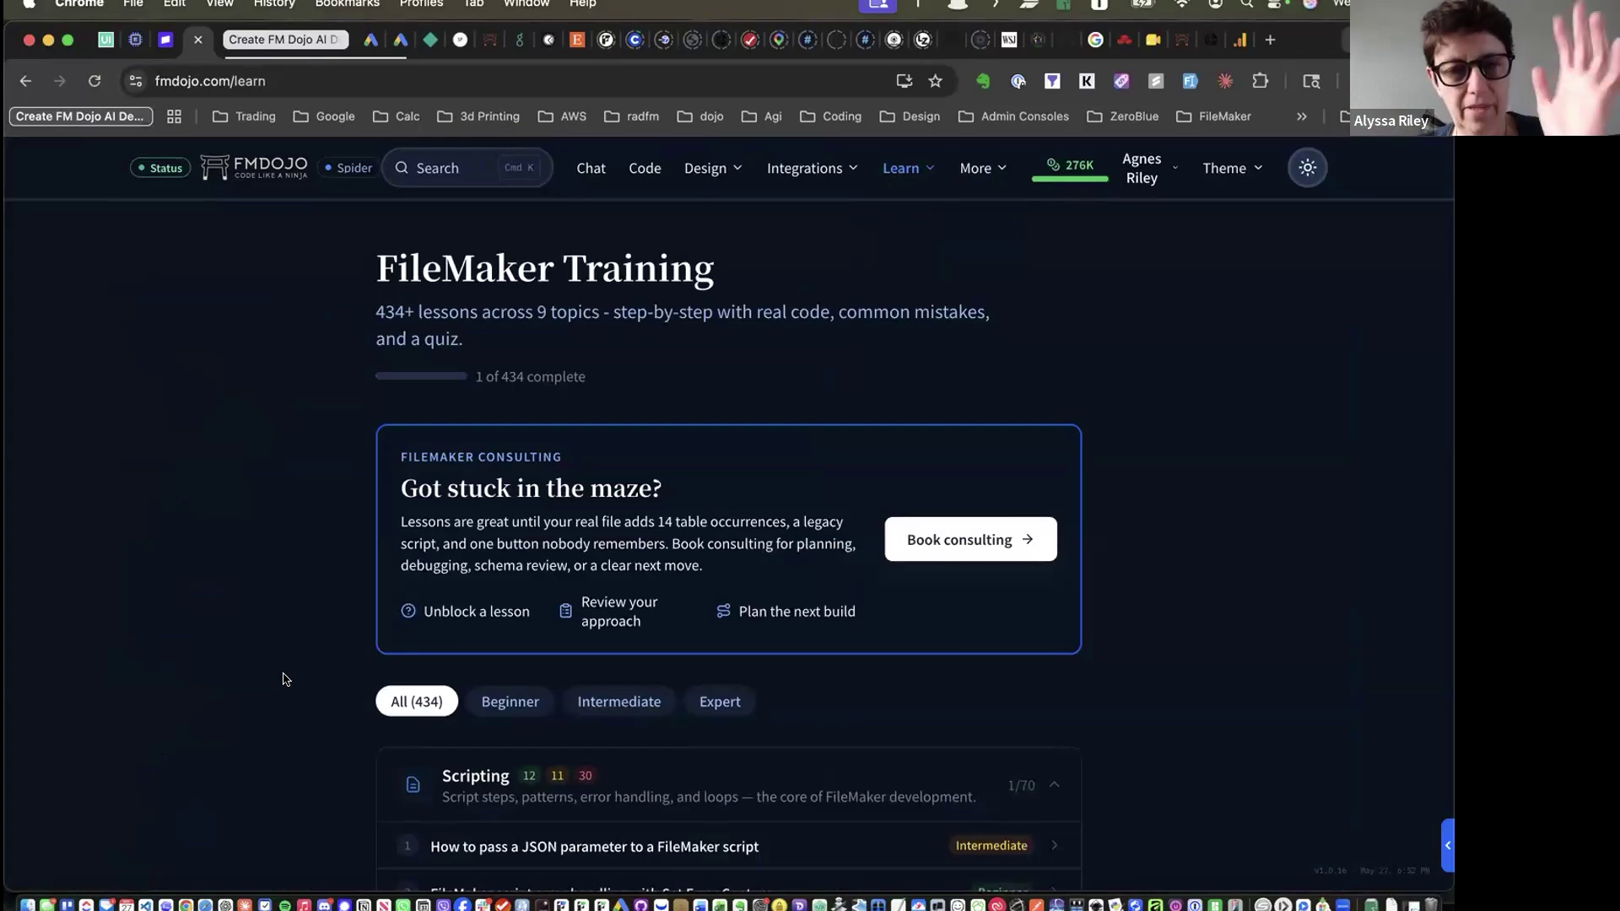
Collapse the Scripting category, showing 1/70 lessons completed
{"action": "scroll", "coordinate": [284, 680], "scroll_direction": "down", "scroll_amount": 3}
{"action": "scroll", "coordinate": [284, 679], "scroll_direction": "down", "scroll_amount": 2}
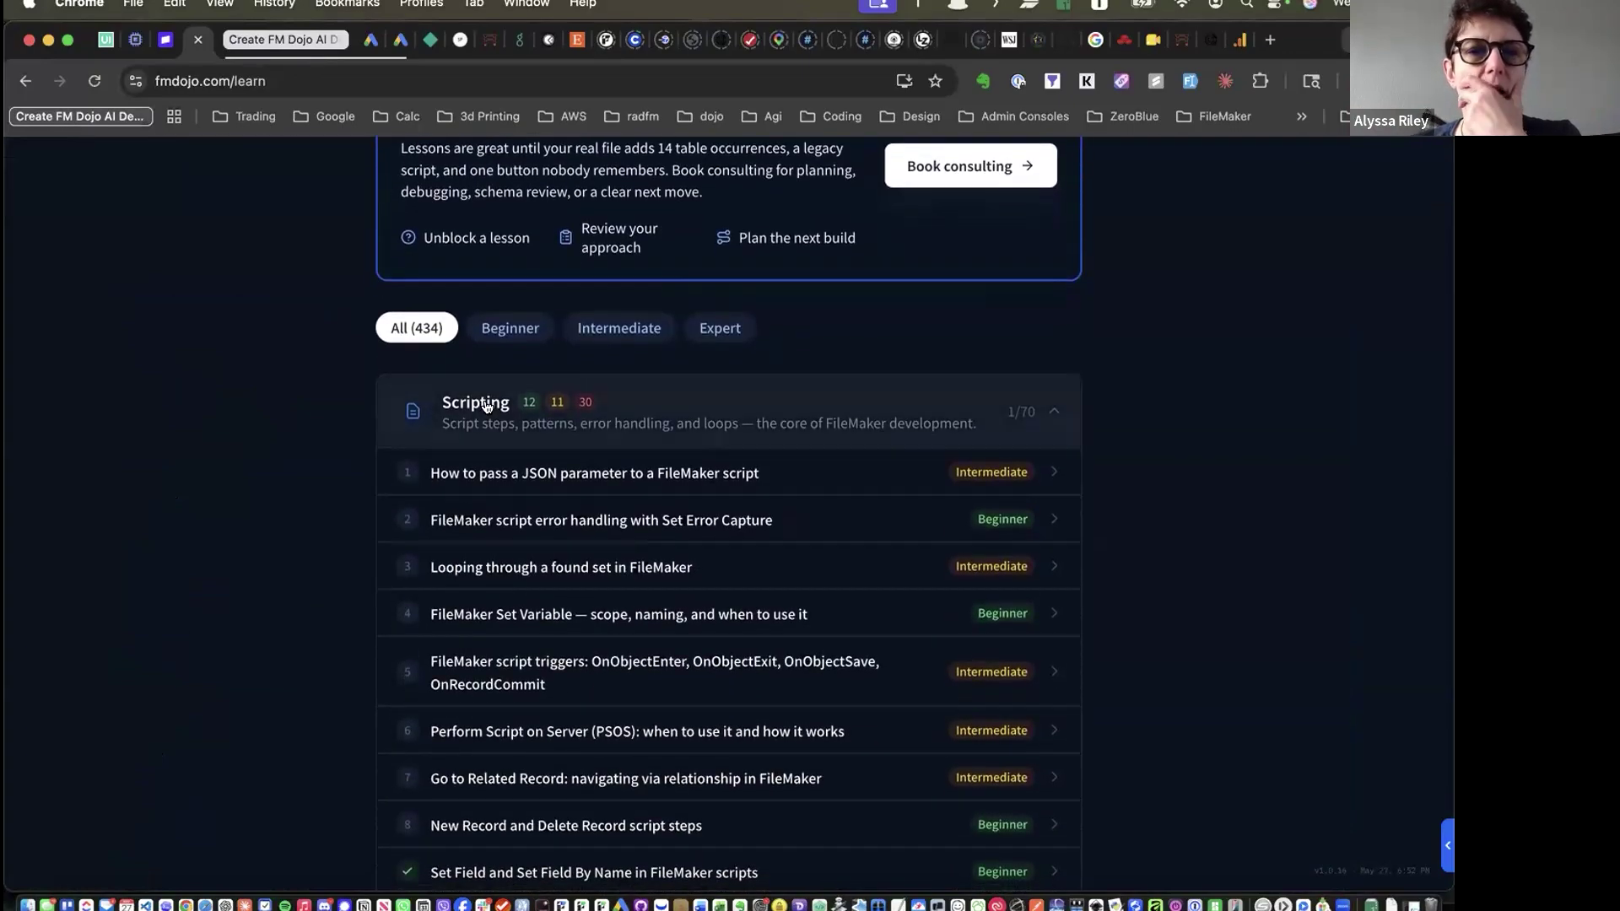
{"action": "left_click", "coordinate": [452, 407]}
{"action": "scroll", "coordinate": [675, 598], "scroll_direction": "down", "scroll_amount": 5}
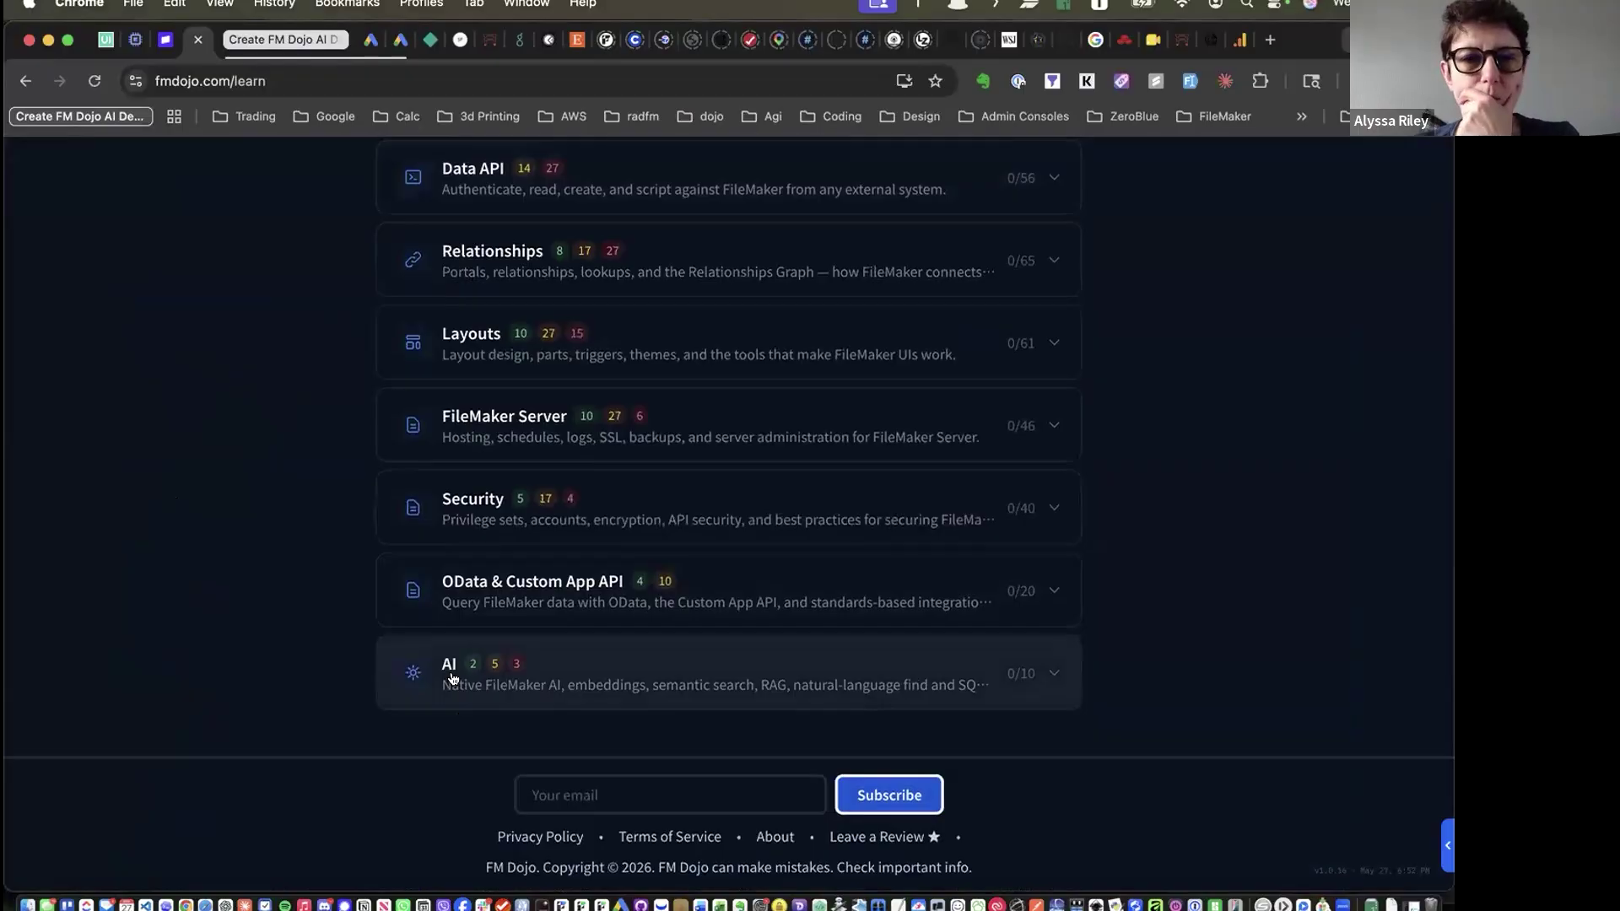
{"action": "scroll", "coordinate": [307, 599], "scroll_direction": "up", "scroll_amount": 2}
{"action": "scroll", "coordinate": [305, 599], "scroll_direction": "up", "scroll_amount": 5}
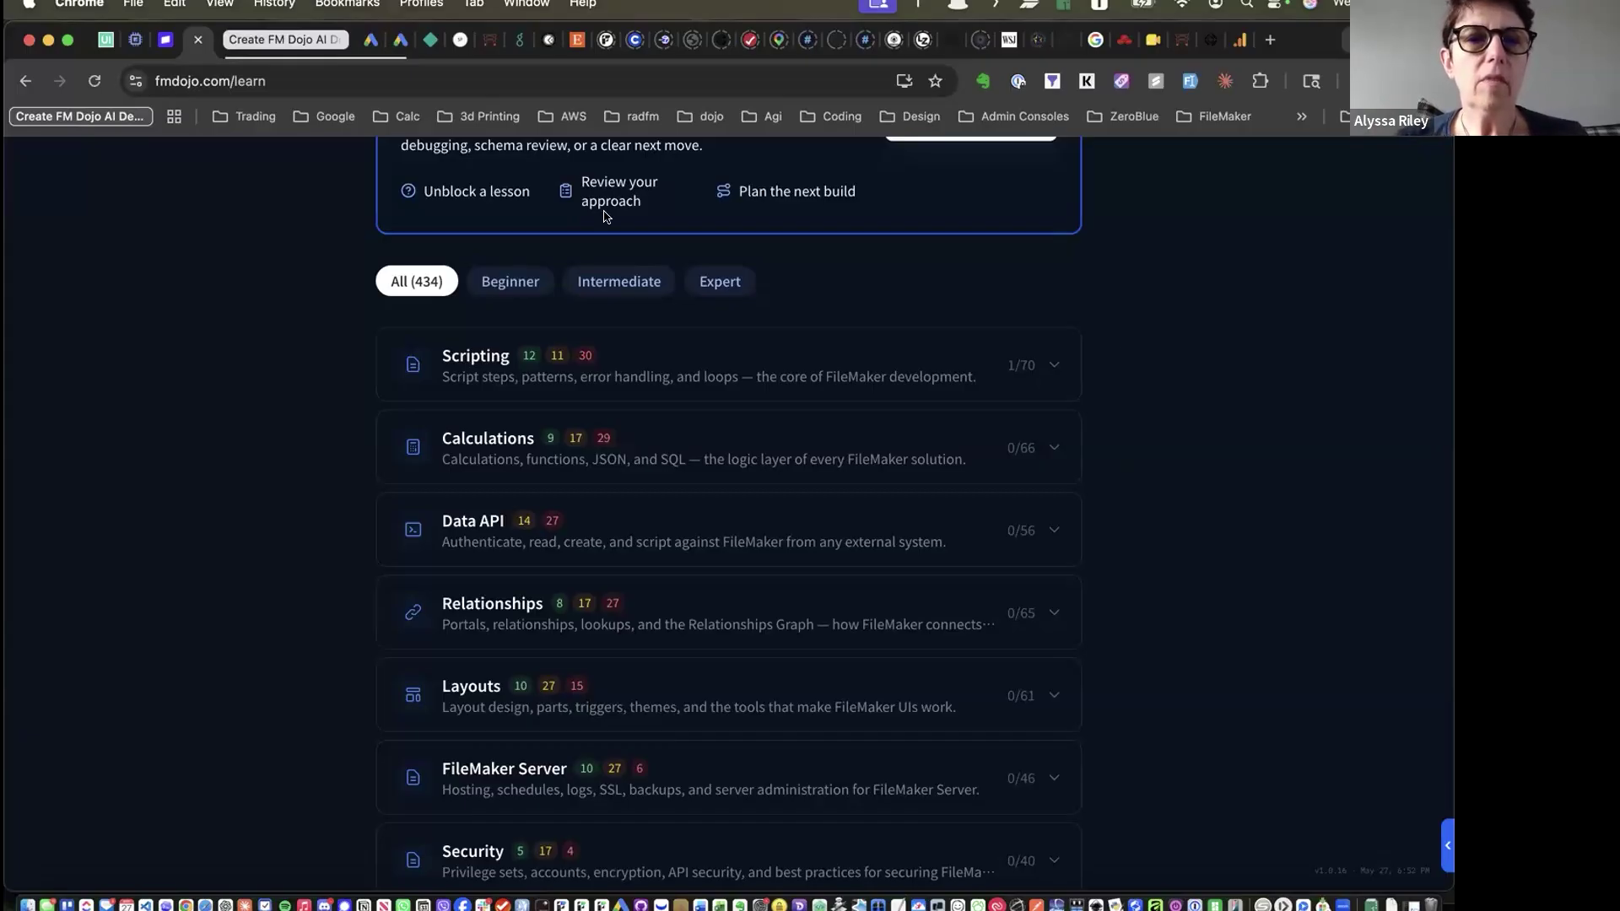
Filter lessons to Beginner, after briefly trying Intermediate, and expand Relationships' 8 beginner lessons
{"action": "left_click", "coordinate": [513, 285]}
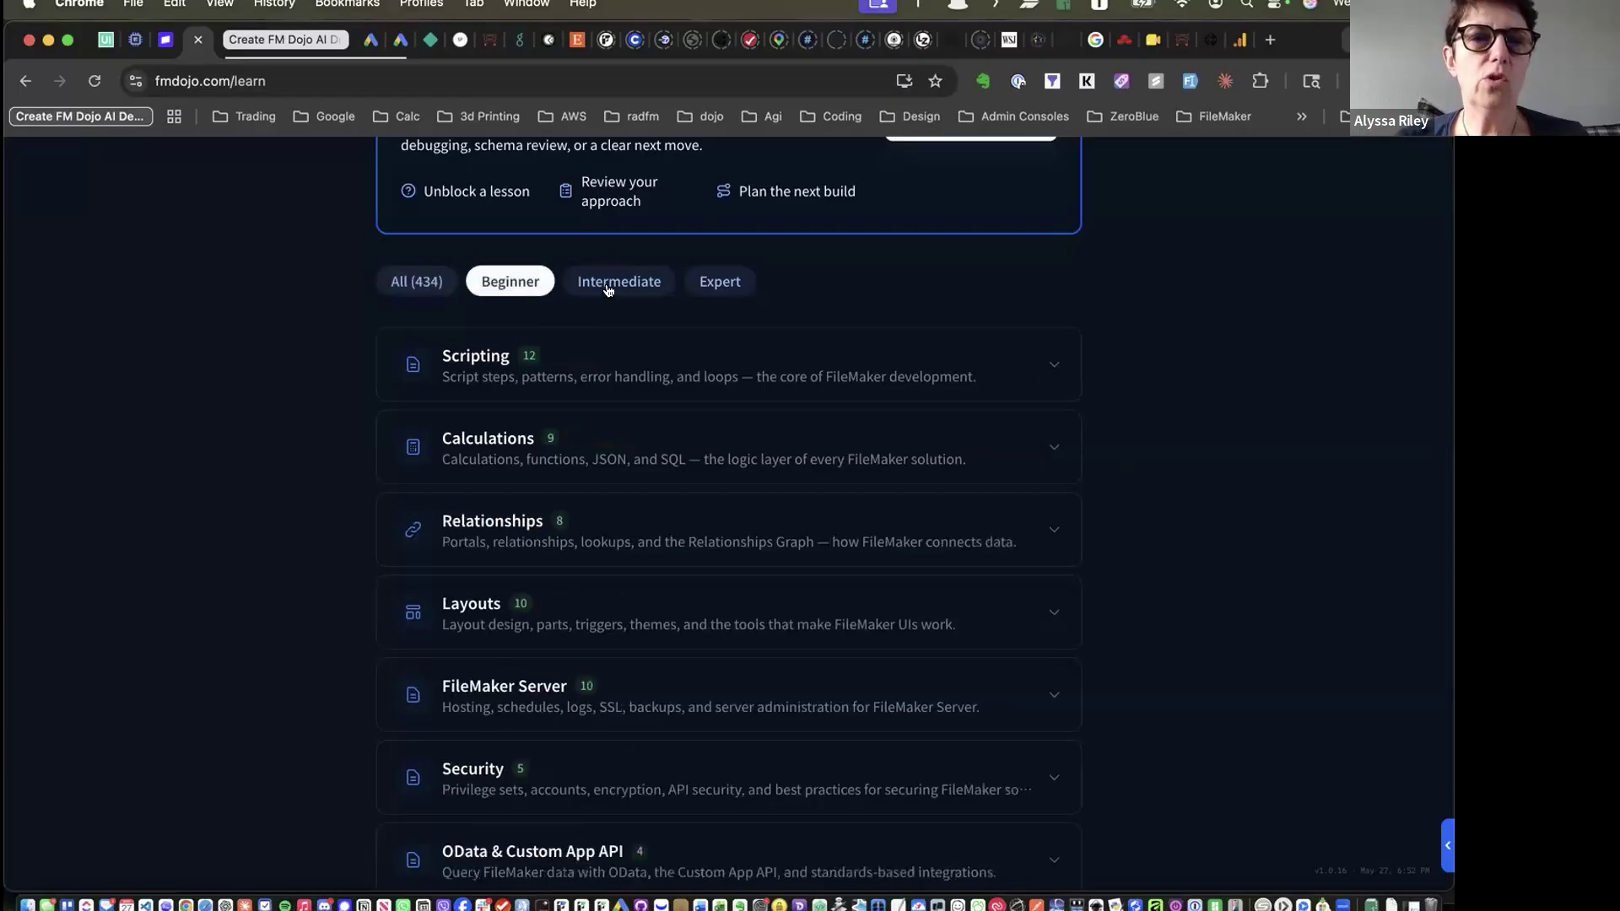
{"action": "left_click", "coordinate": [603, 289]}
{"action": "left_click", "coordinate": [528, 279]}
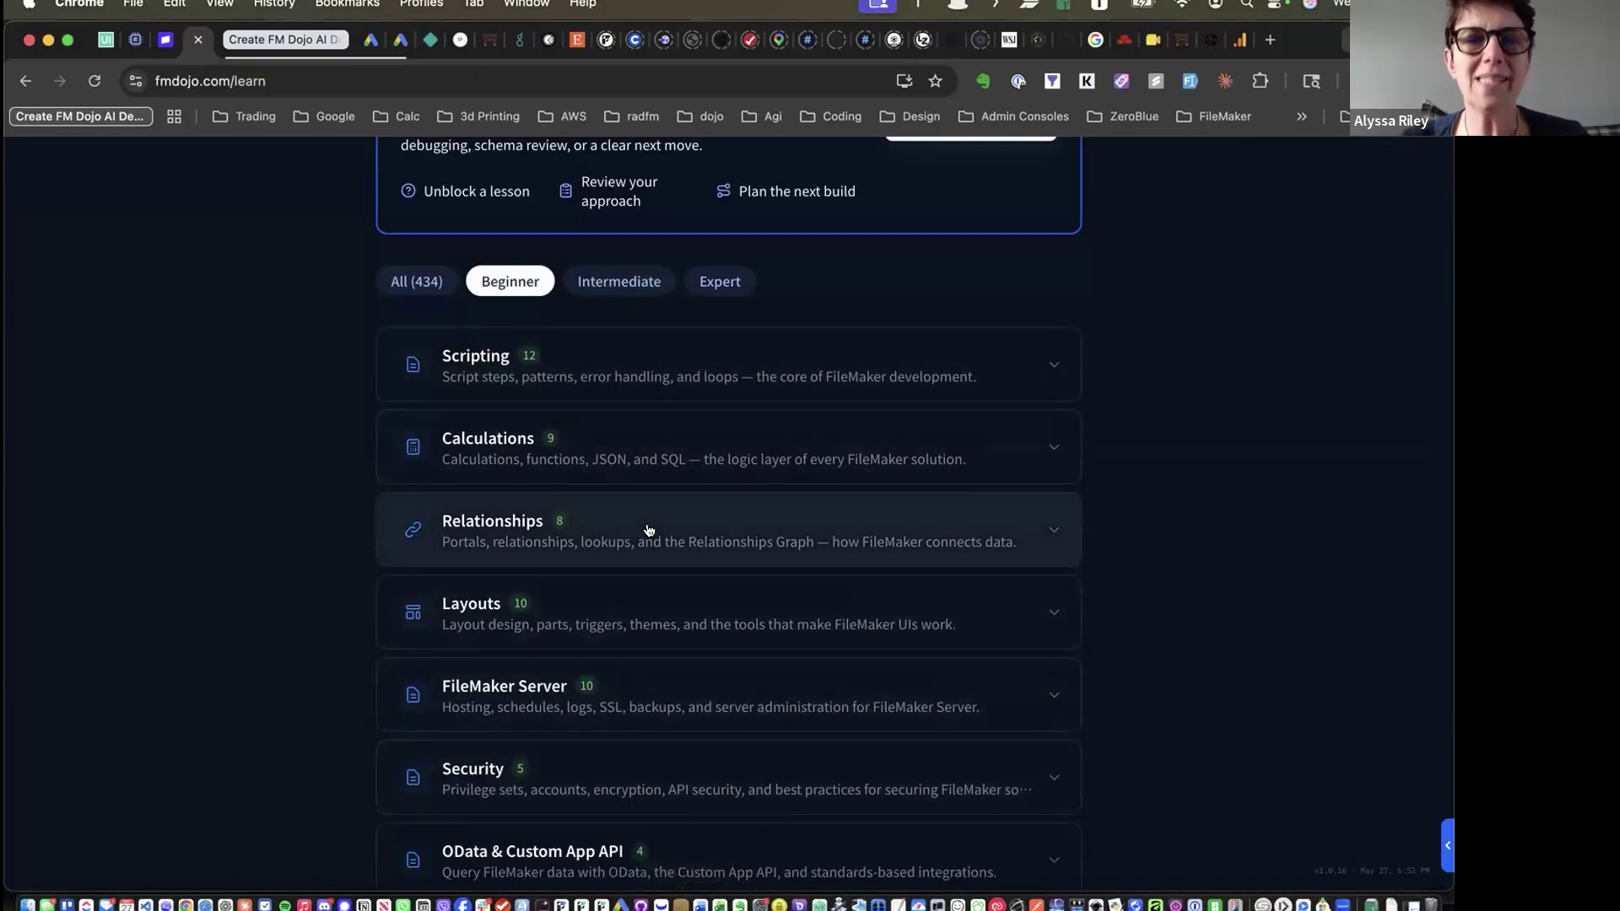
{"action": "scroll", "coordinate": [648, 530], "scroll_direction": "down", "scroll_amount": 3}
{"action": "scroll", "coordinate": [648, 530], "scroll_direction": "up", "scroll_amount": 2}
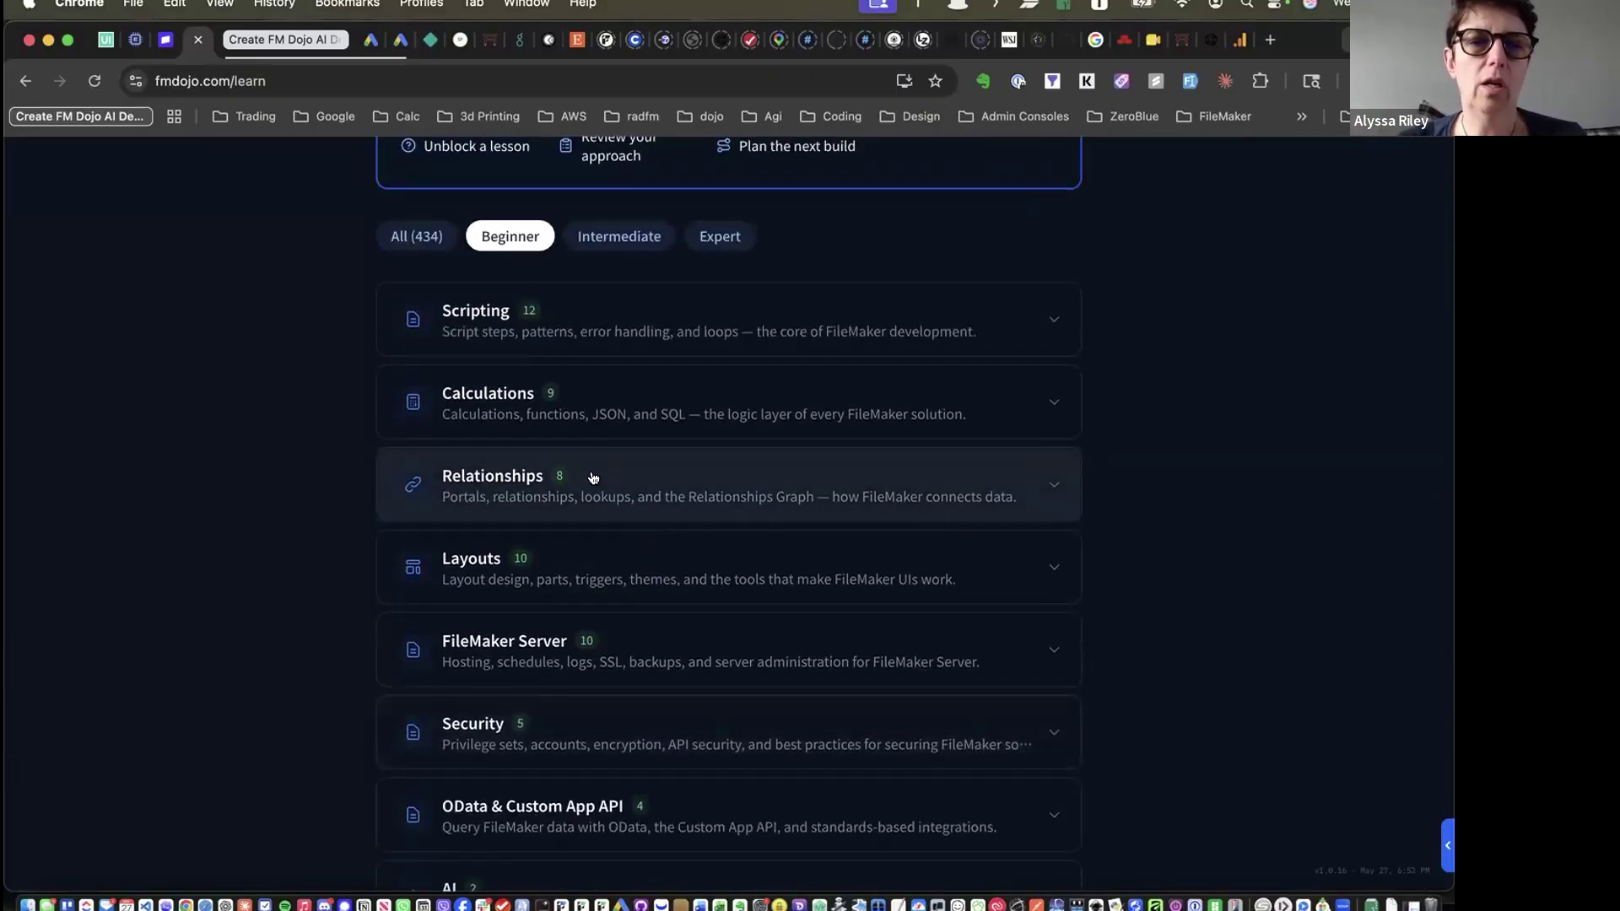
{"action": "left_click", "coordinate": [594, 478]}
Read through the 'One-to-many relationships' lesson and its quiz, then open the Learn dropdown
{"action": "left_click", "coordinate": [567, 544]}
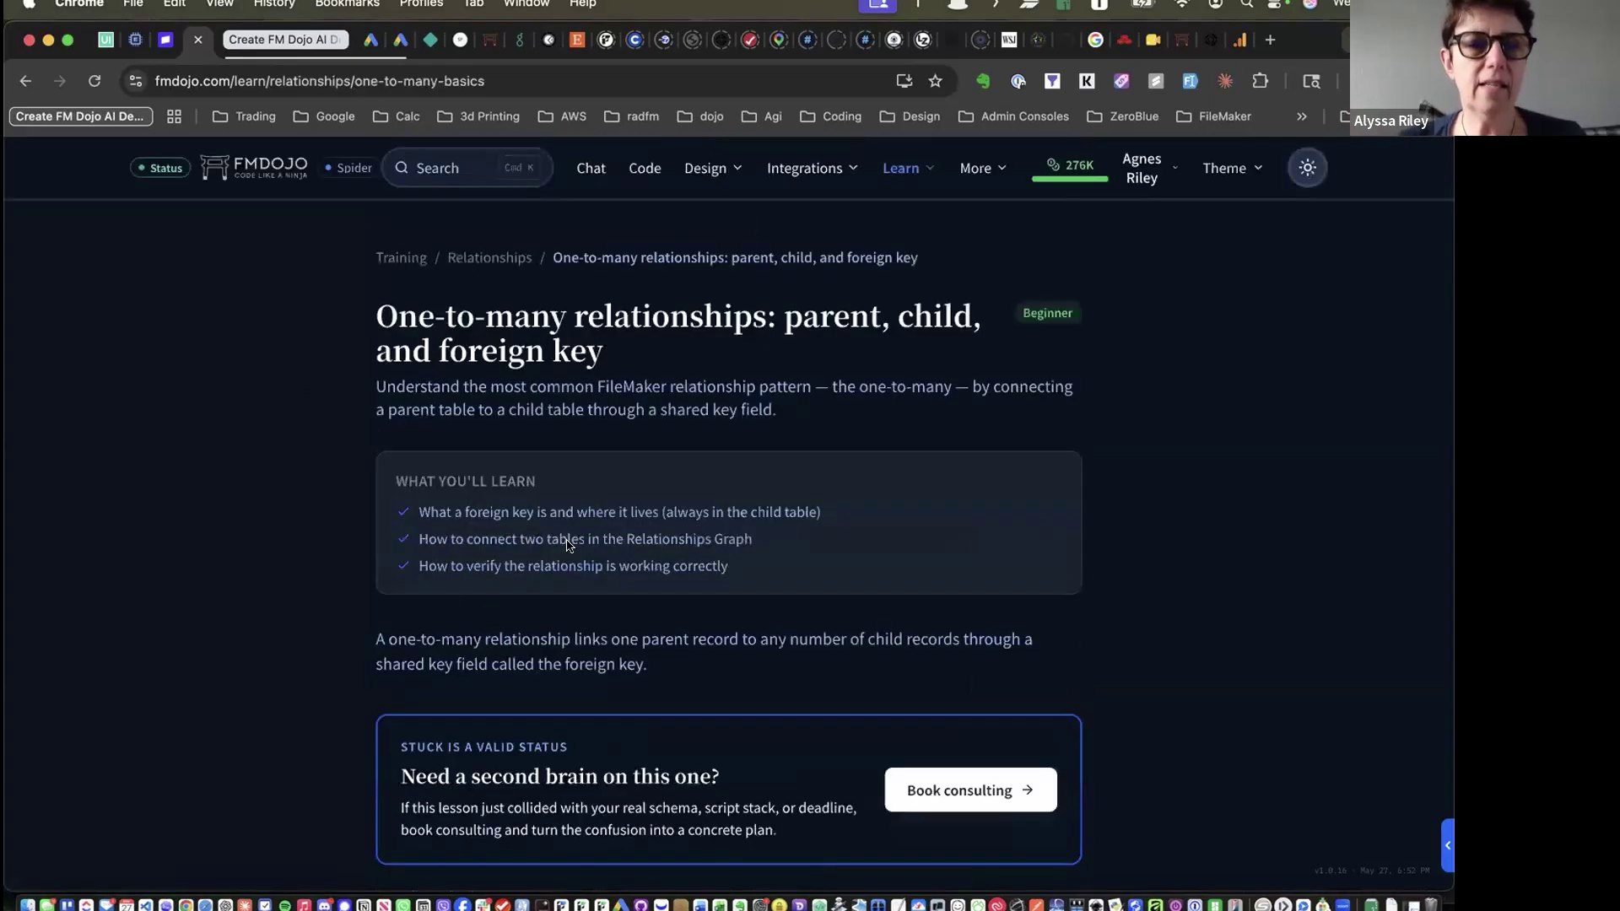
{"action": "scroll", "coordinate": [242, 551], "scroll_direction": "down", "scroll_amount": 8}
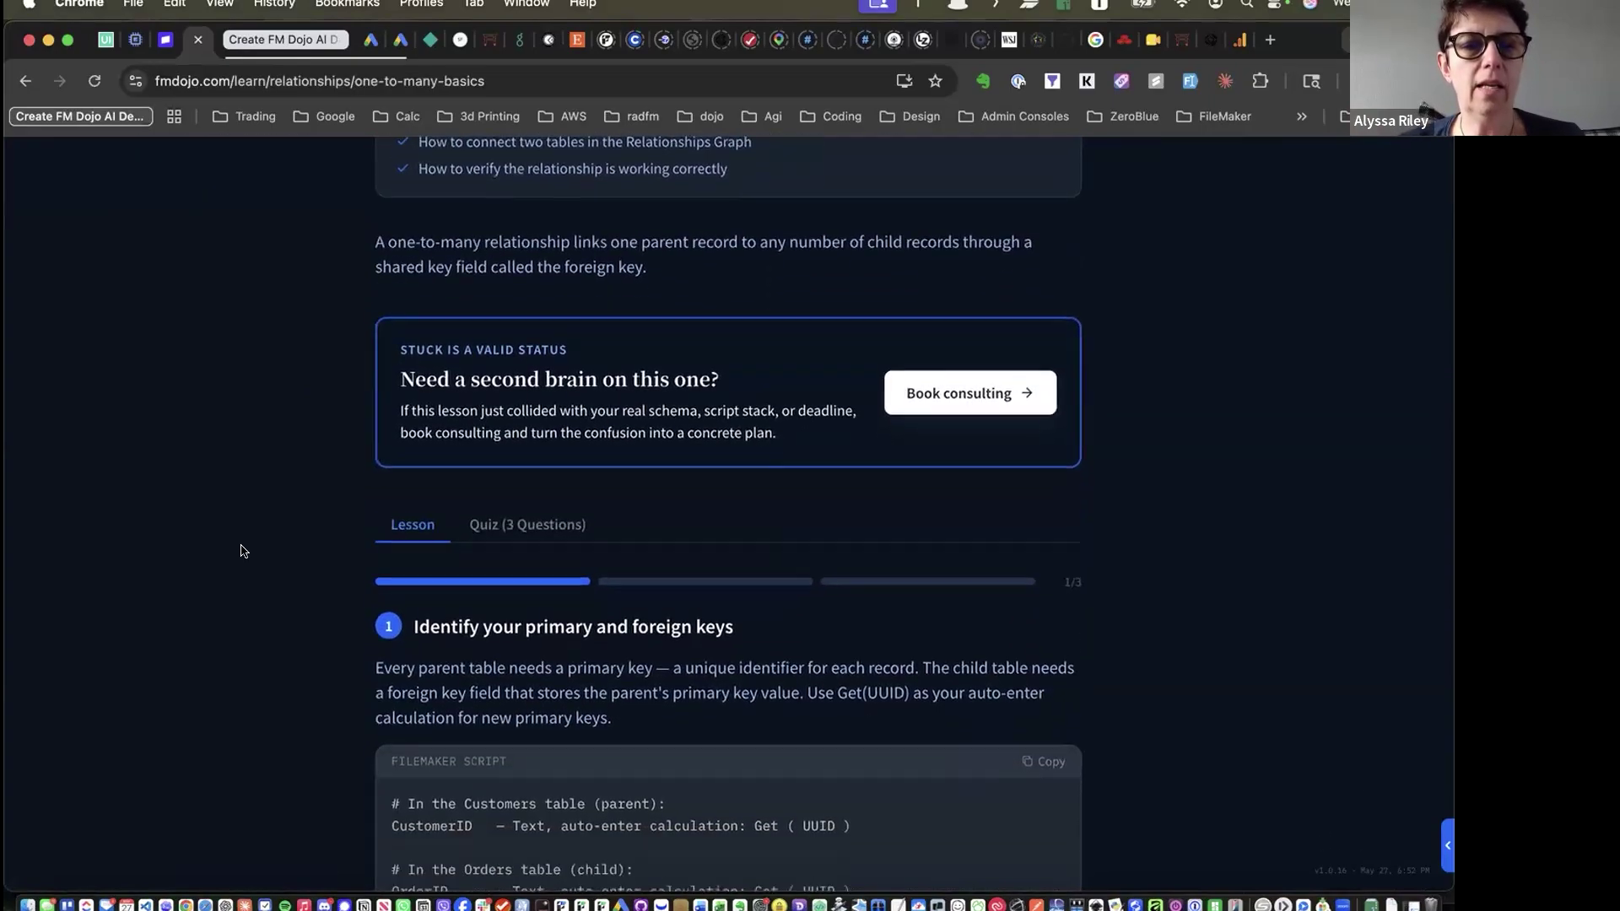
{"action": "scroll", "coordinate": [242, 551], "scroll_direction": "down", "scroll_amount": 2}
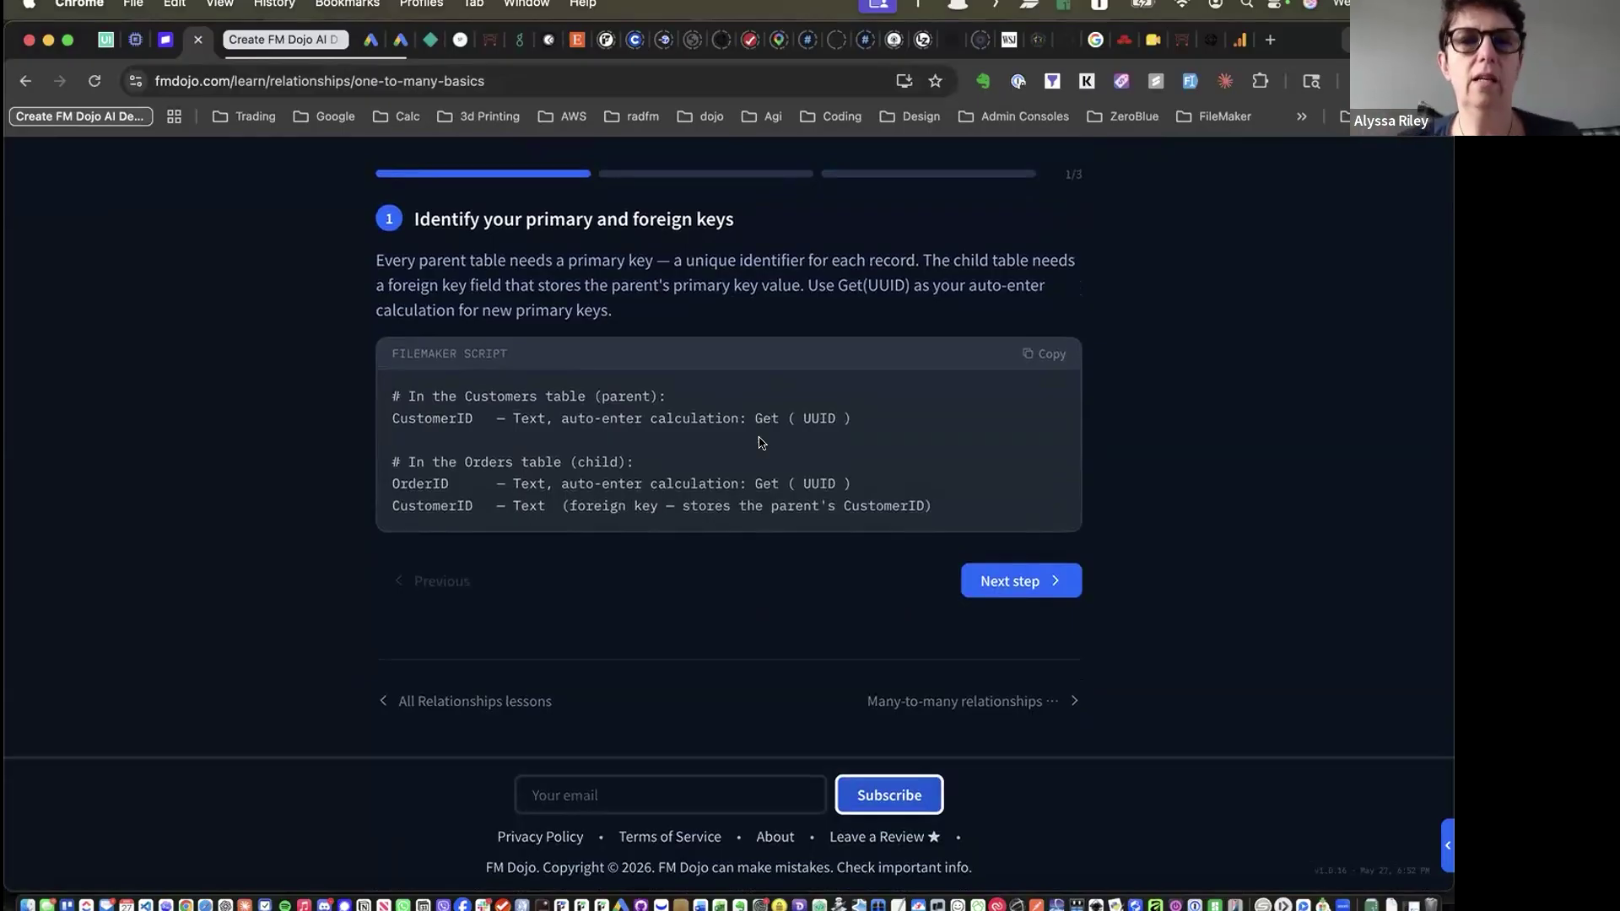
{"action": "scroll", "coordinate": [892, 574], "scroll_direction": "up", "scroll_amount": 3}
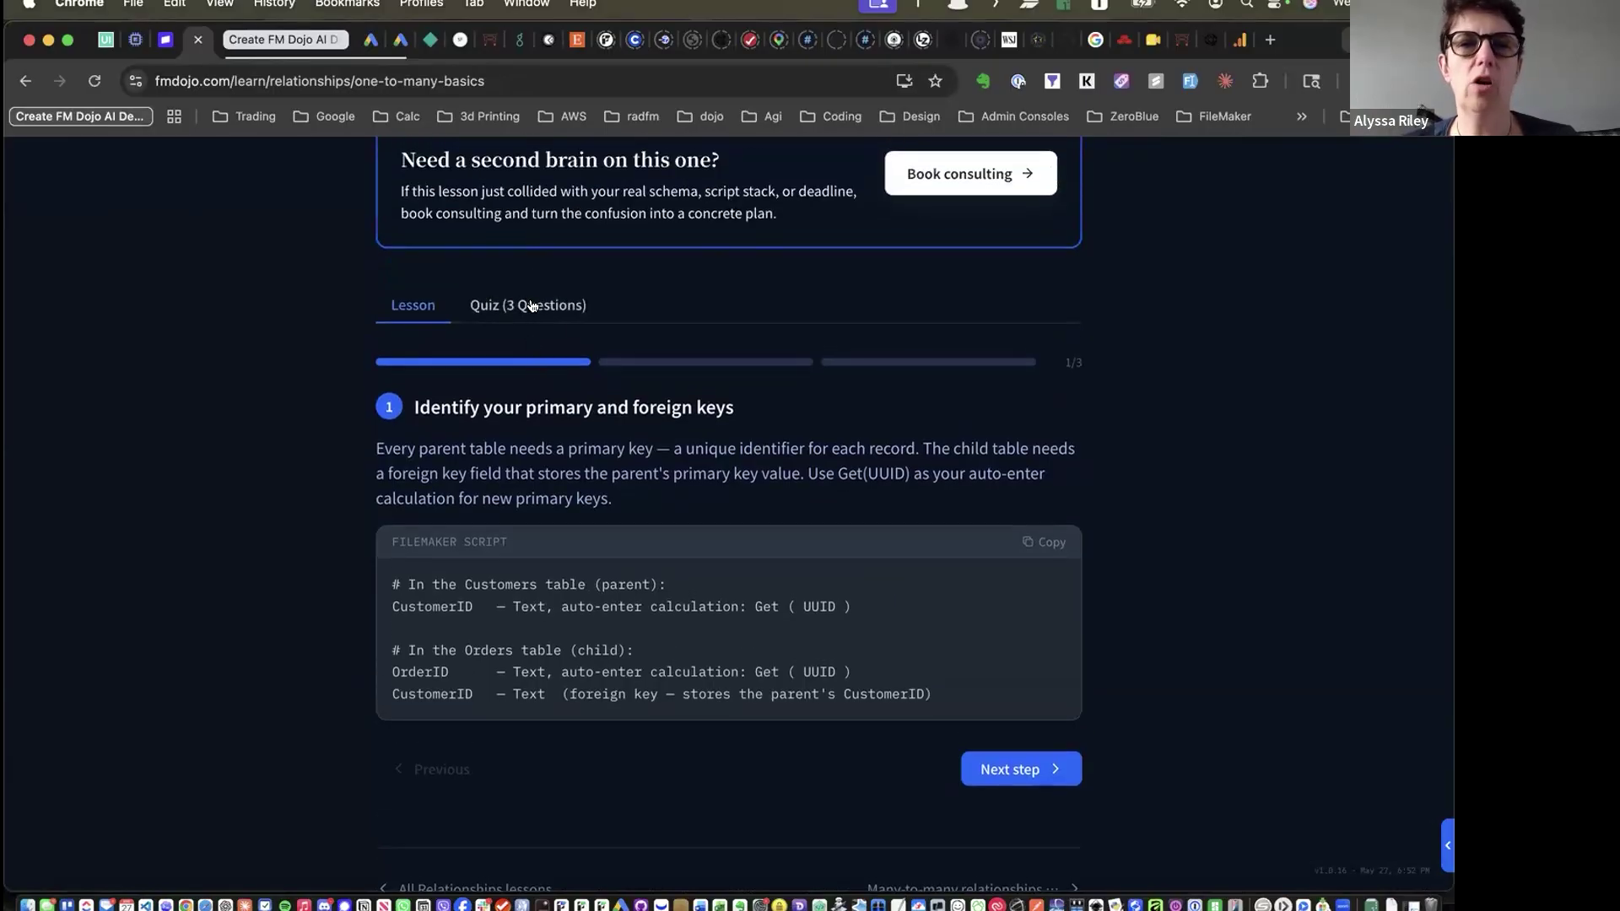
{"action": "scroll", "coordinate": [531, 305], "scroll_direction": "up", "scroll_amount": 10}
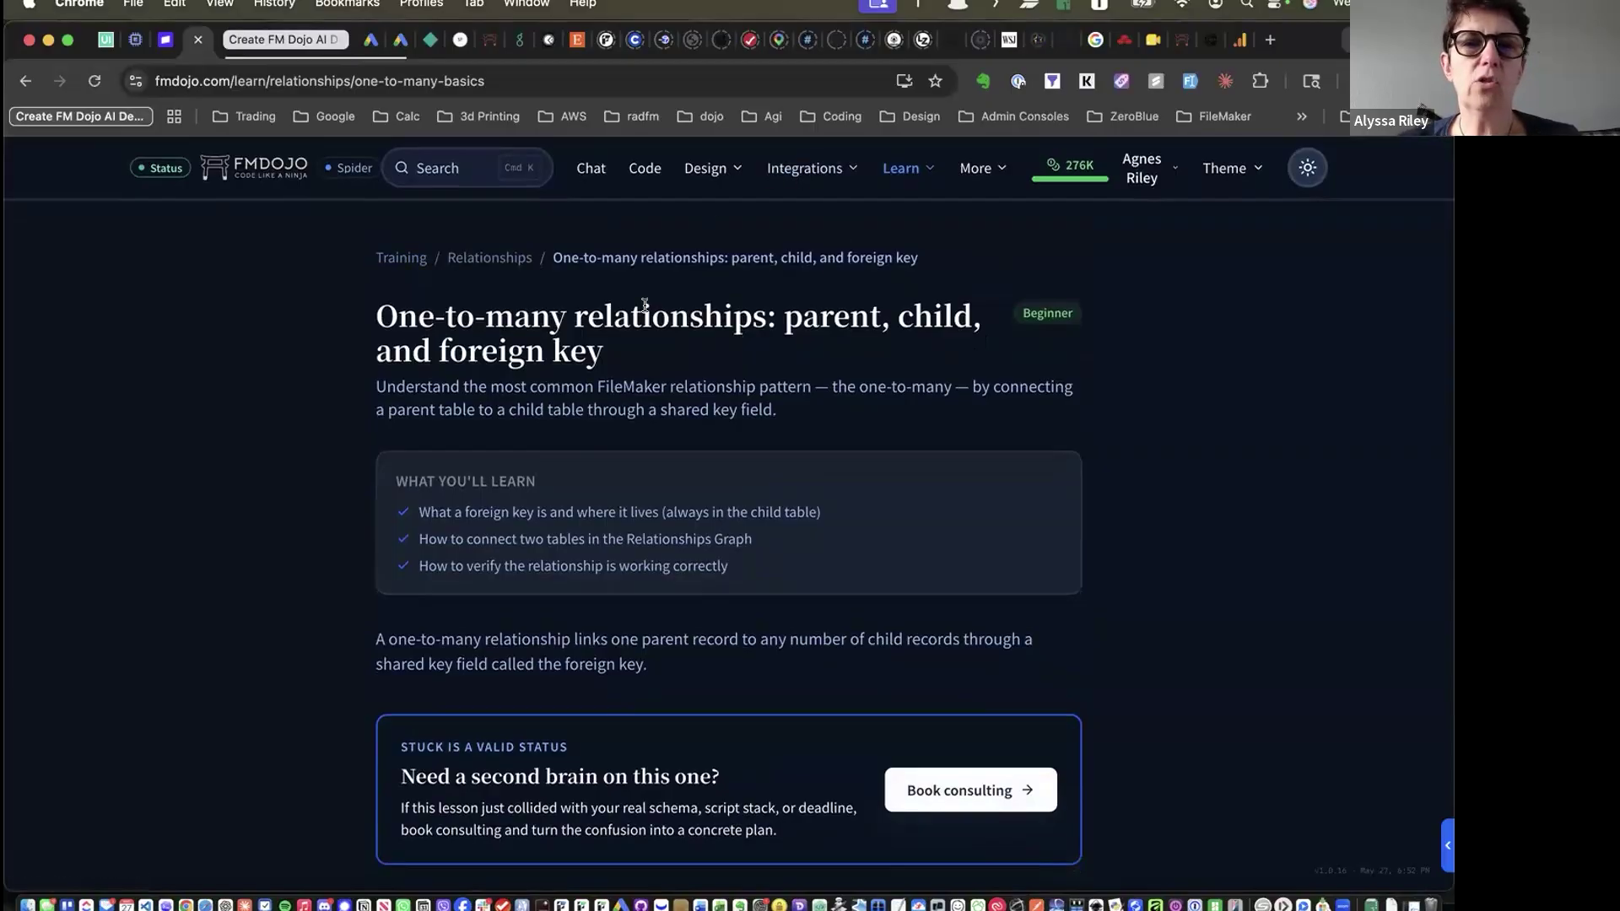
{"action": "left_click", "coordinate": [888, 172]}
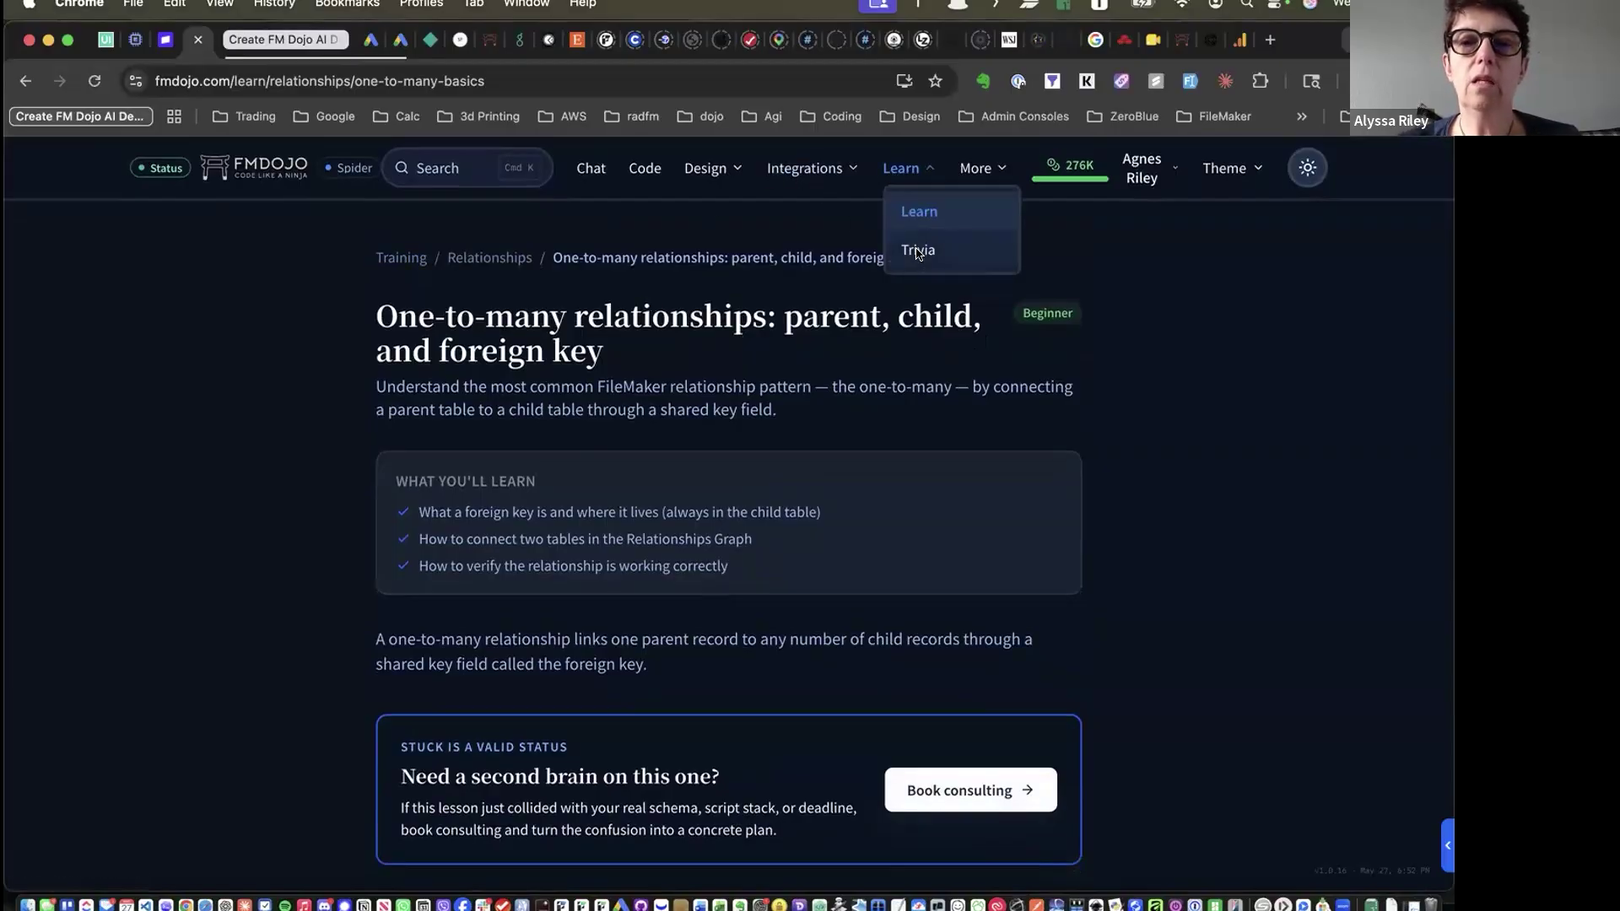
Open FM Trivia and scroll through the all-time leaderboard
{"action": "left_click", "coordinate": [916, 252]}
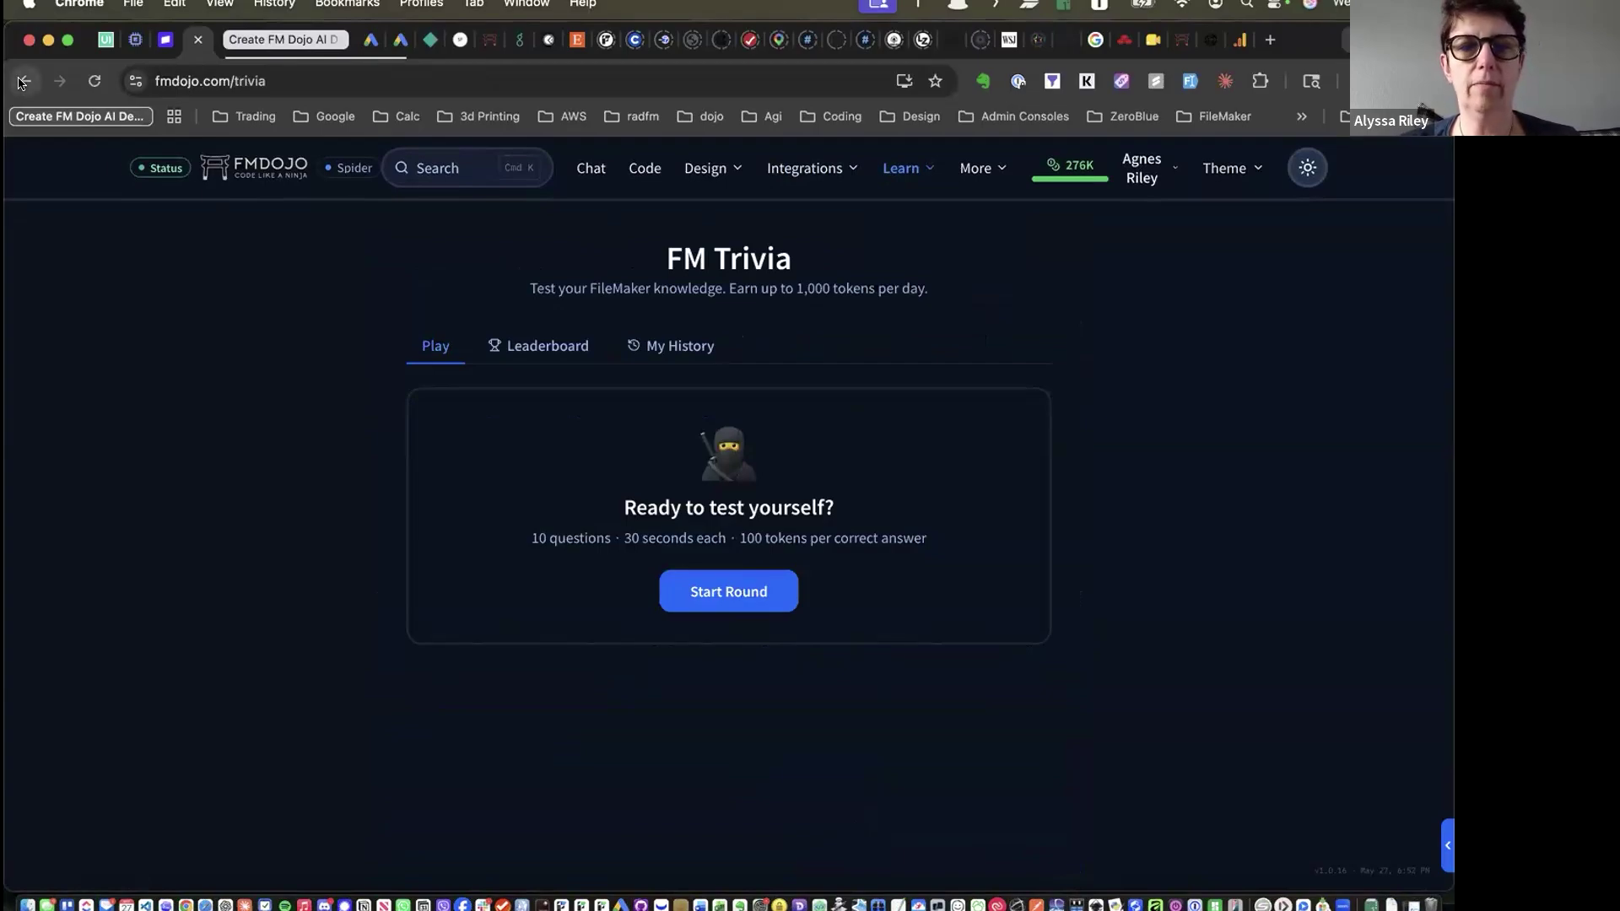
{"action": "left_click", "coordinate": [481, 350]}
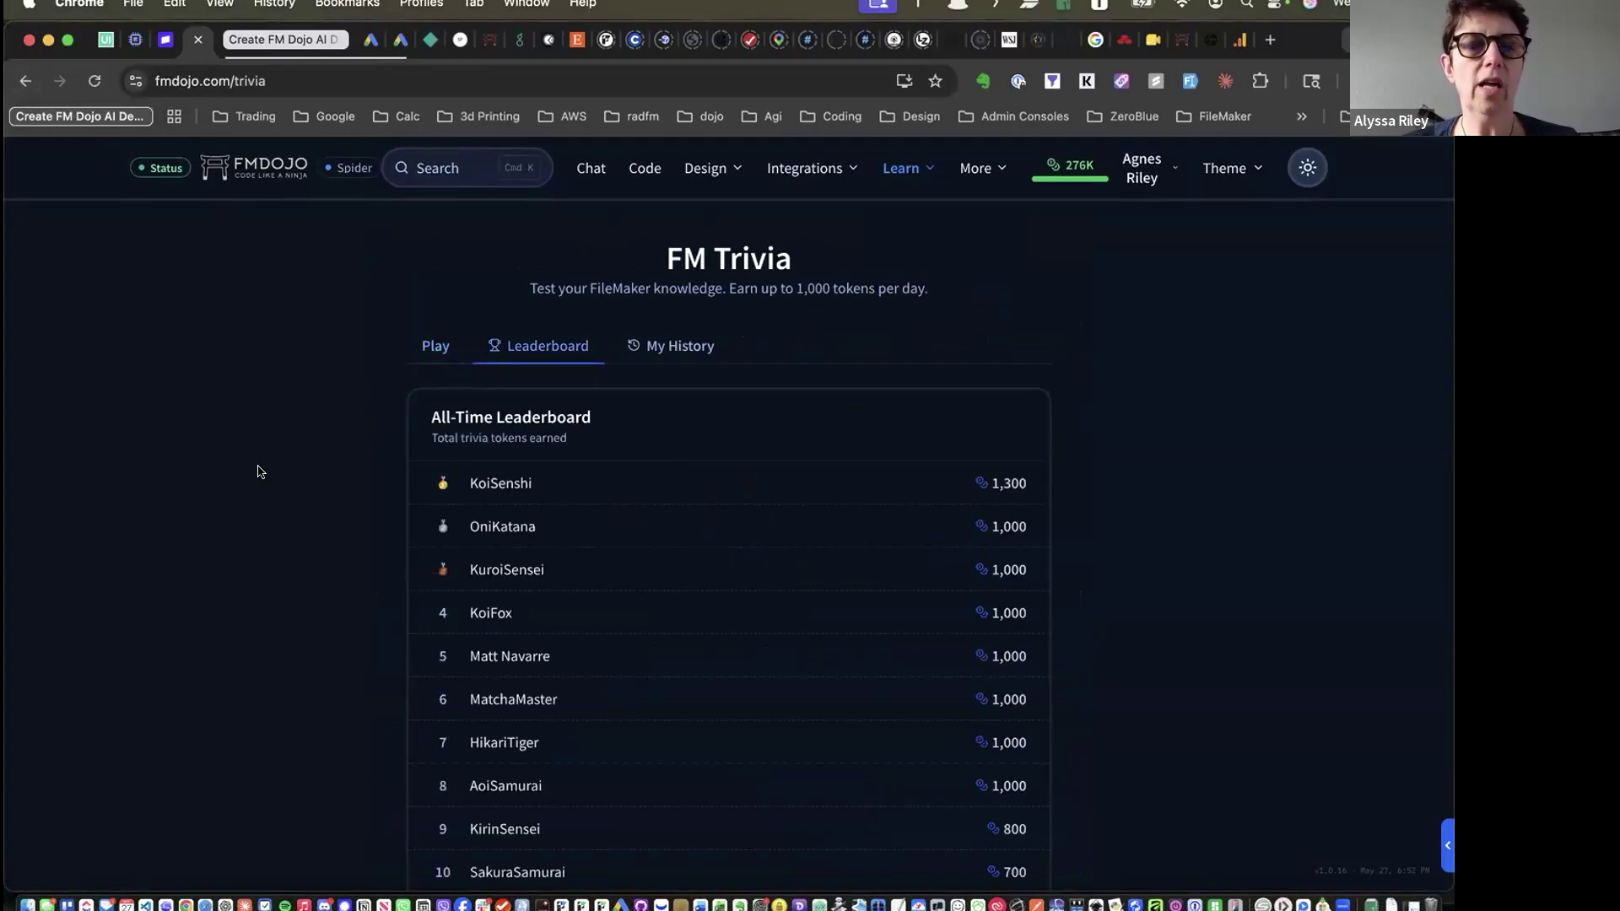
{"action": "scroll", "coordinate": [260, 471], "scroll_direction": "down", "scroll_amount": 3}
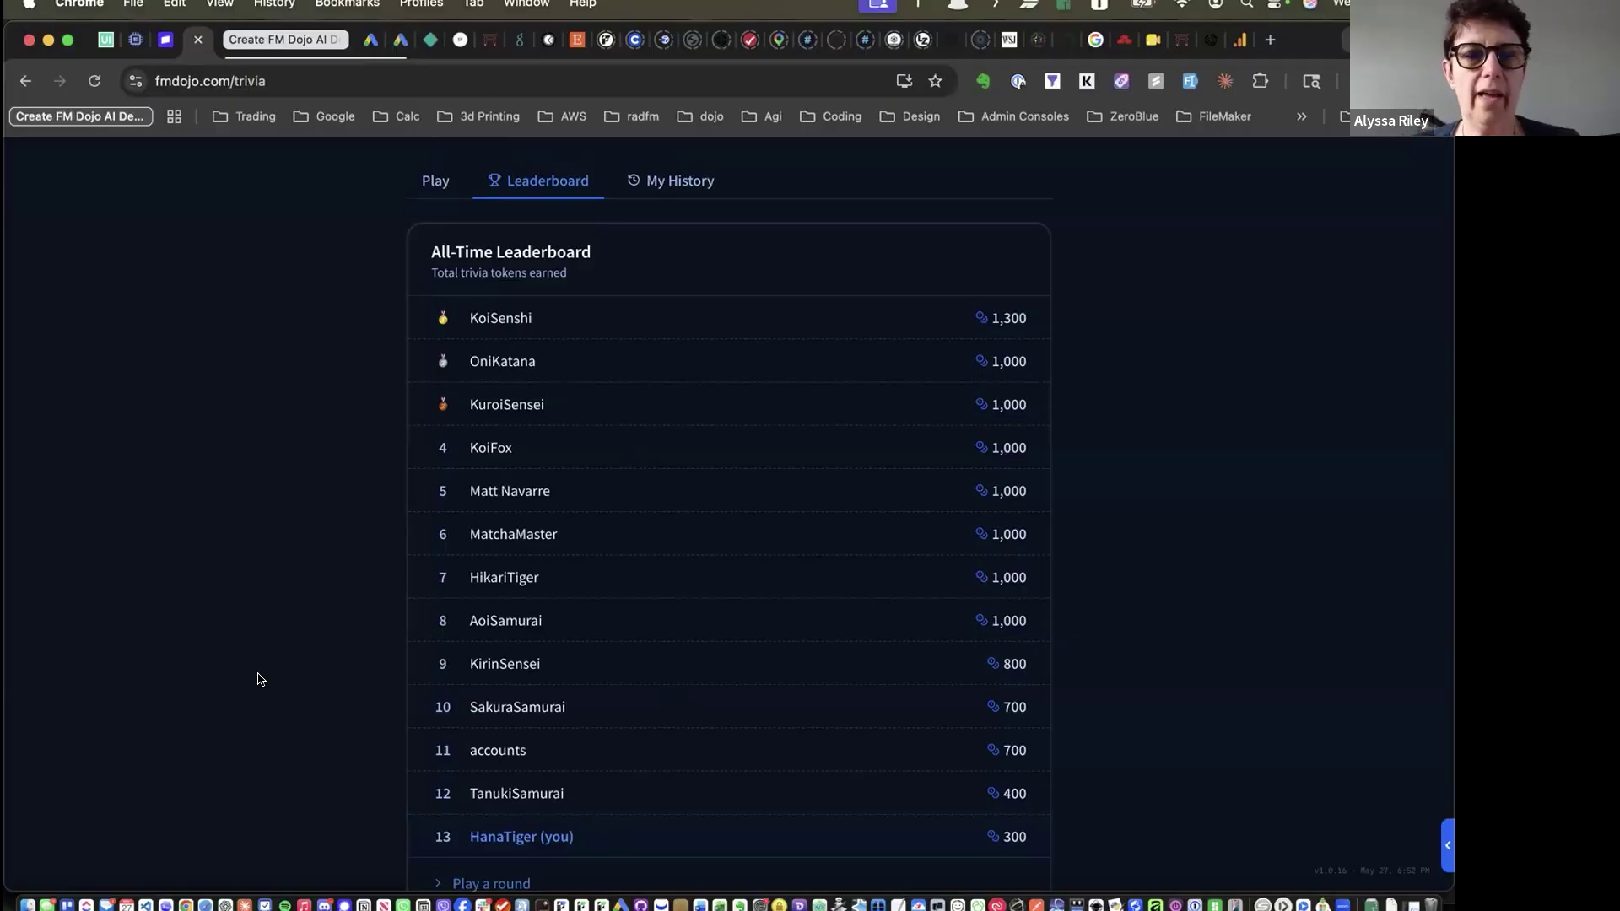
{"action": "scroll", "coordinate": [260, 679], "scroll_direction": "up", "scroll_amount": 2}
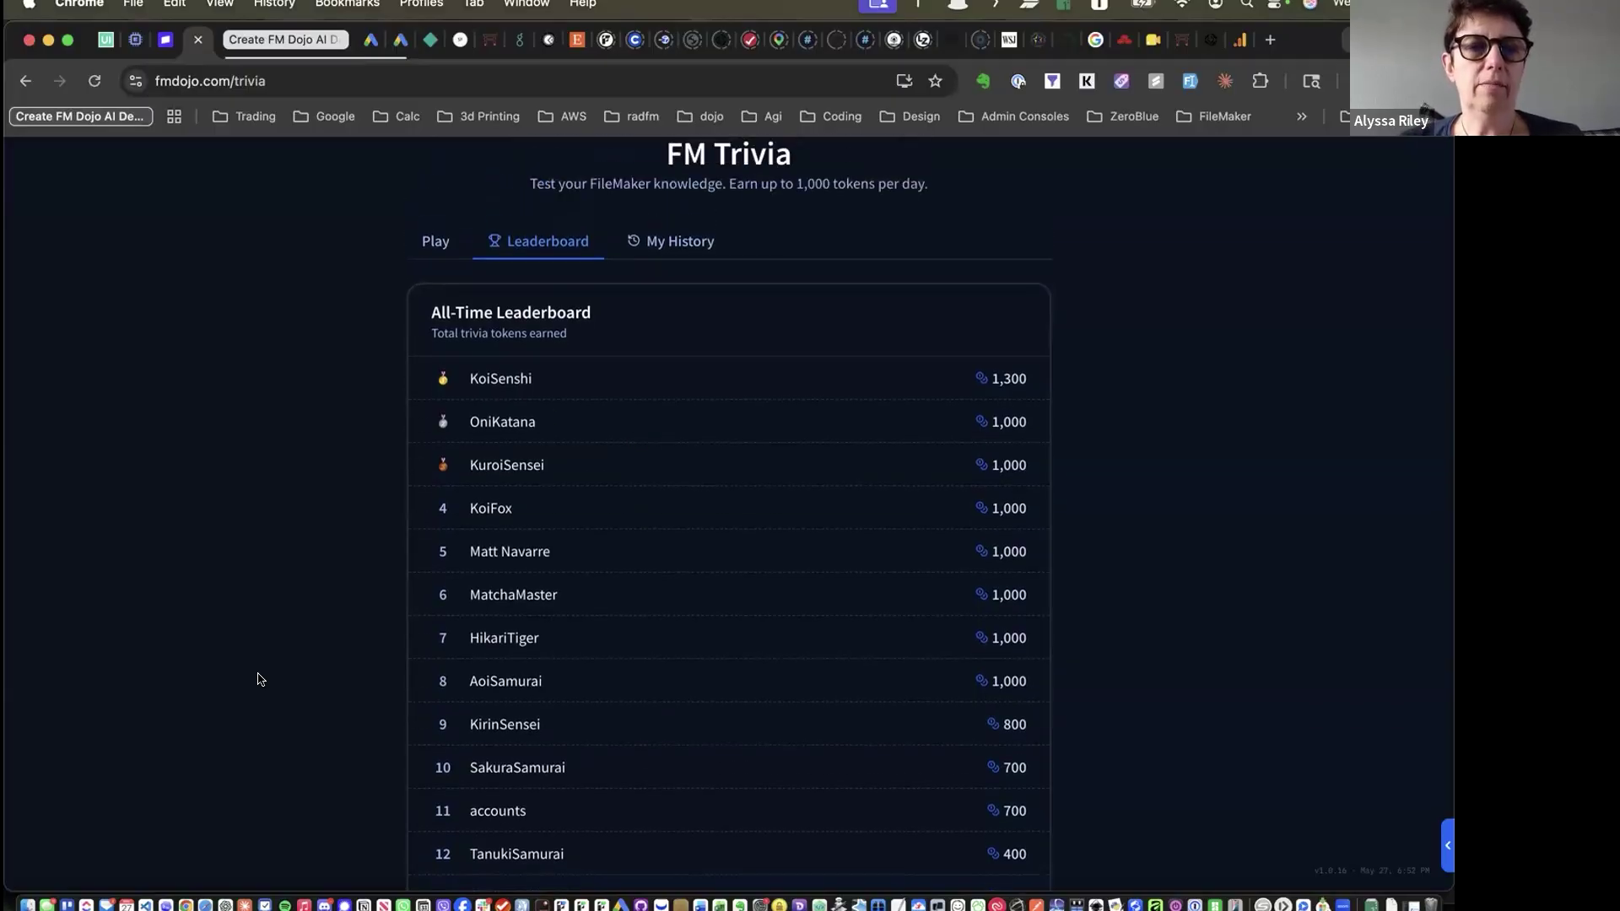
{"action": "scroll", "coordinate": [260, 679], "scroll_direction": "down", "scroll_amount": 3}
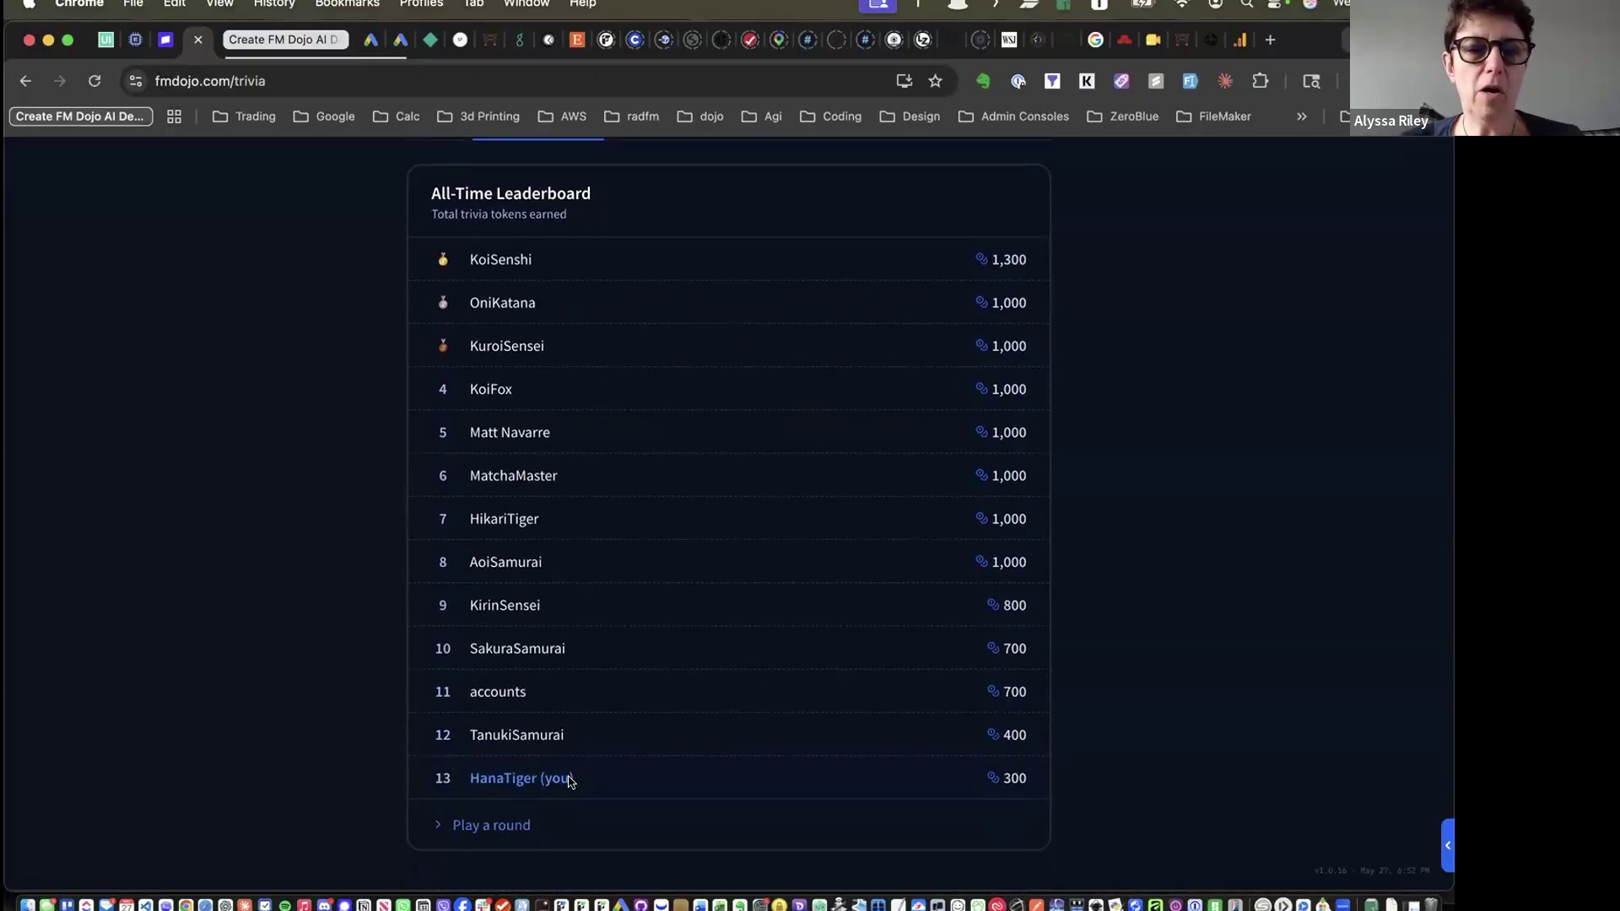
{"action": "left_click_drag", "start_coordinate": [574, 777], "coordinate": [468, 777]}
{"action": "left_click", "coordinate": [469, 777]}
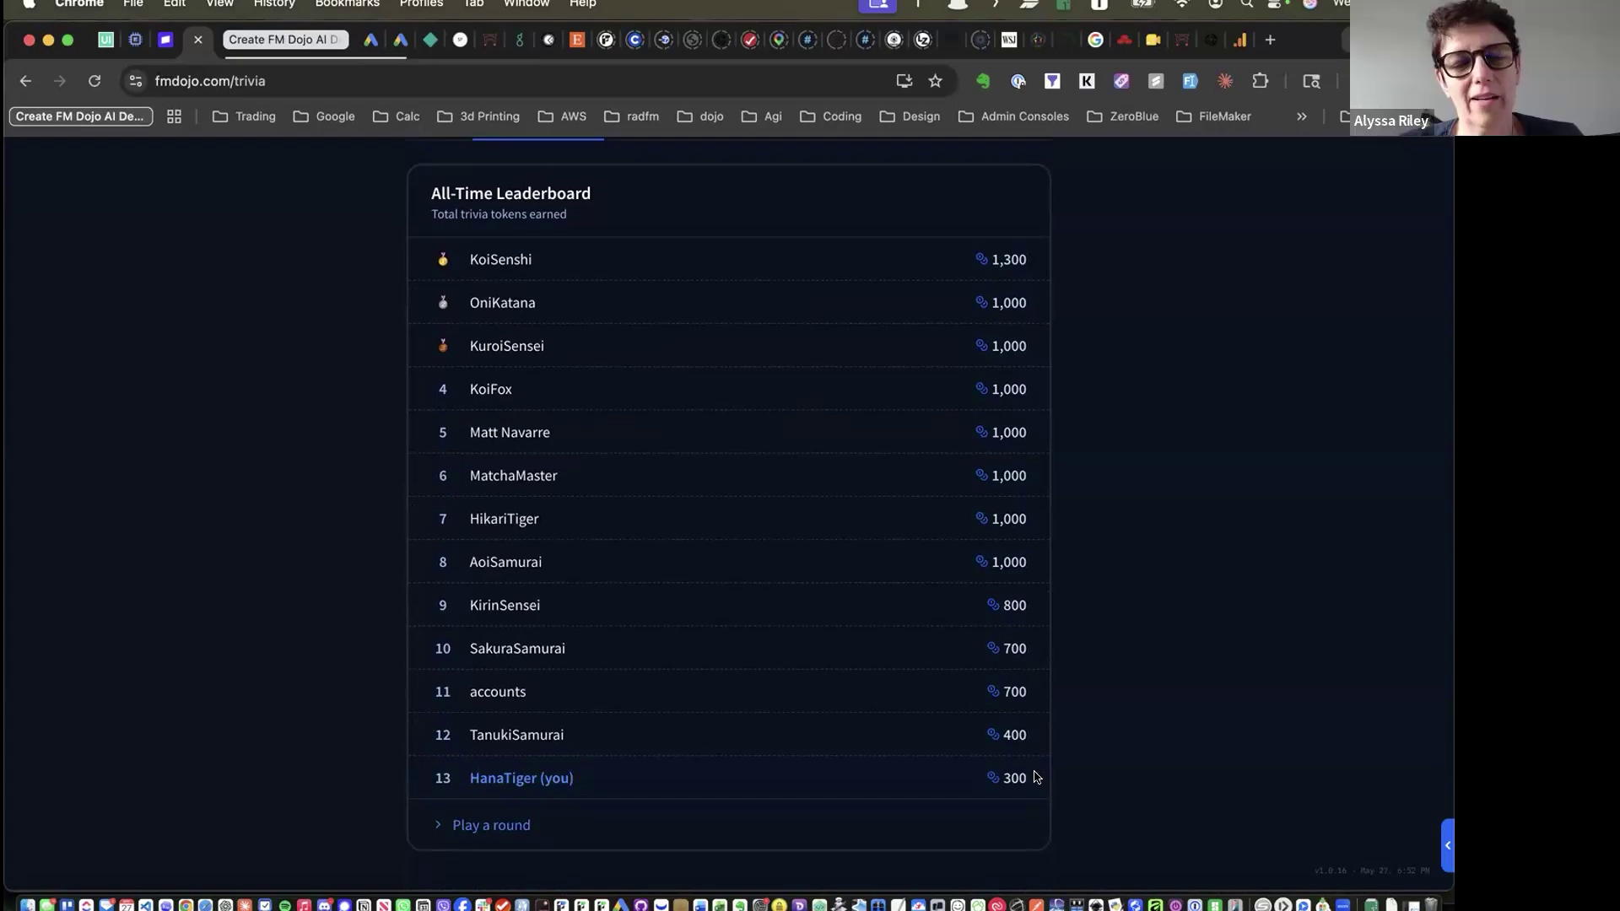
{"action": "scroll", "coordinate": [1125, 499], "scroll_direction": "up", "scroll_amount": 3}
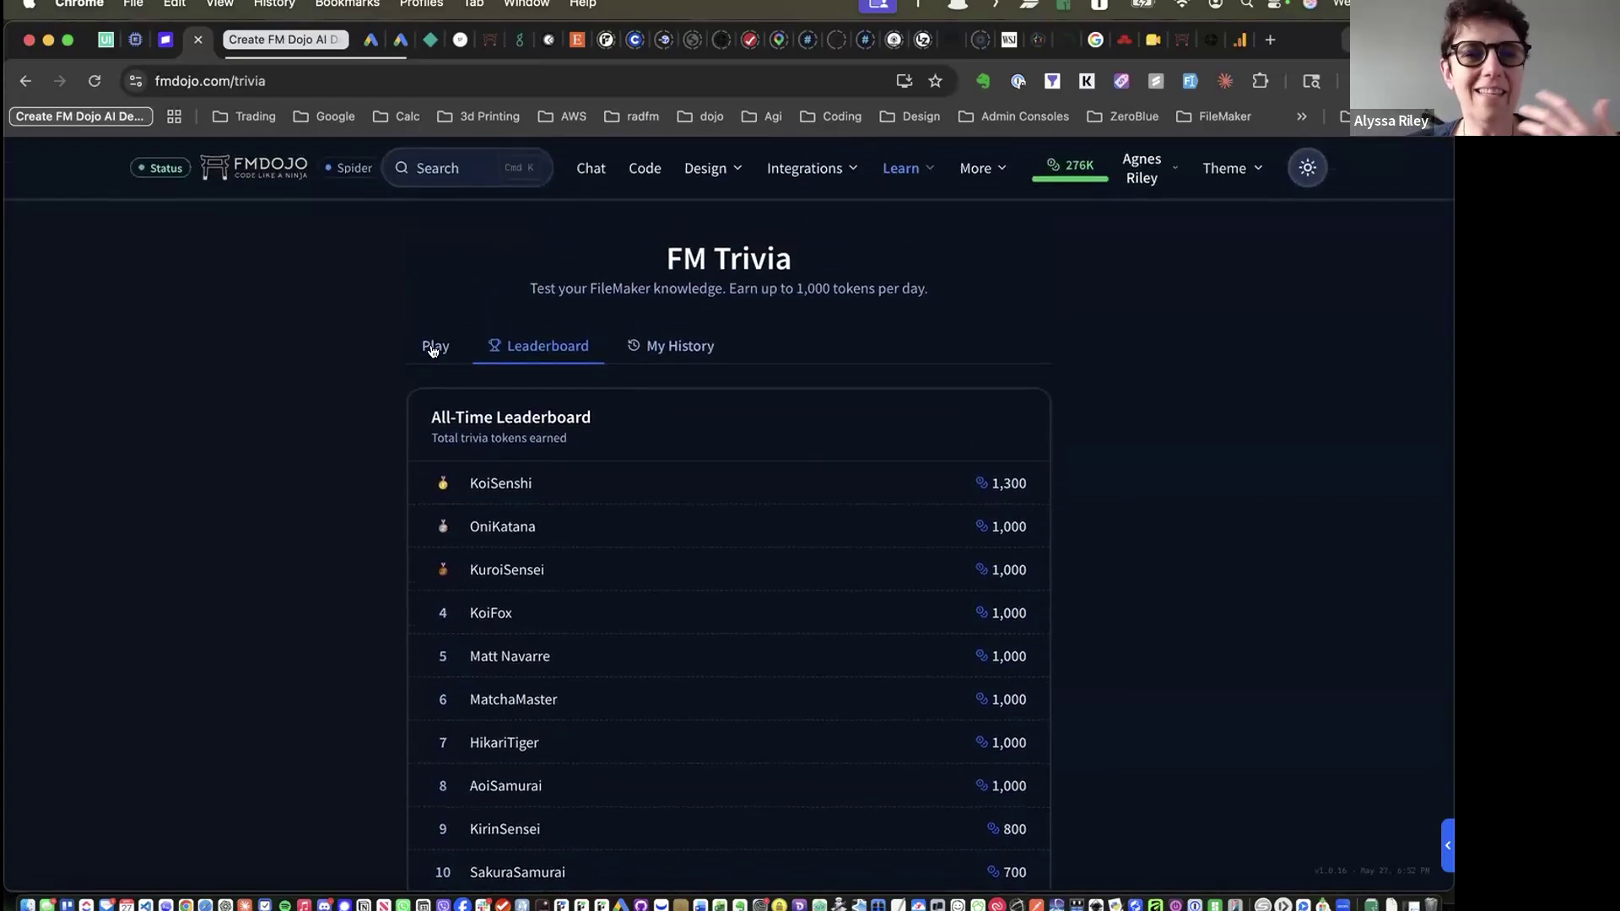
Return to the Play tab's 10-question round and browse the Learn and extra site menus
{"action": "left_click", "coordinate": [432, 350]}
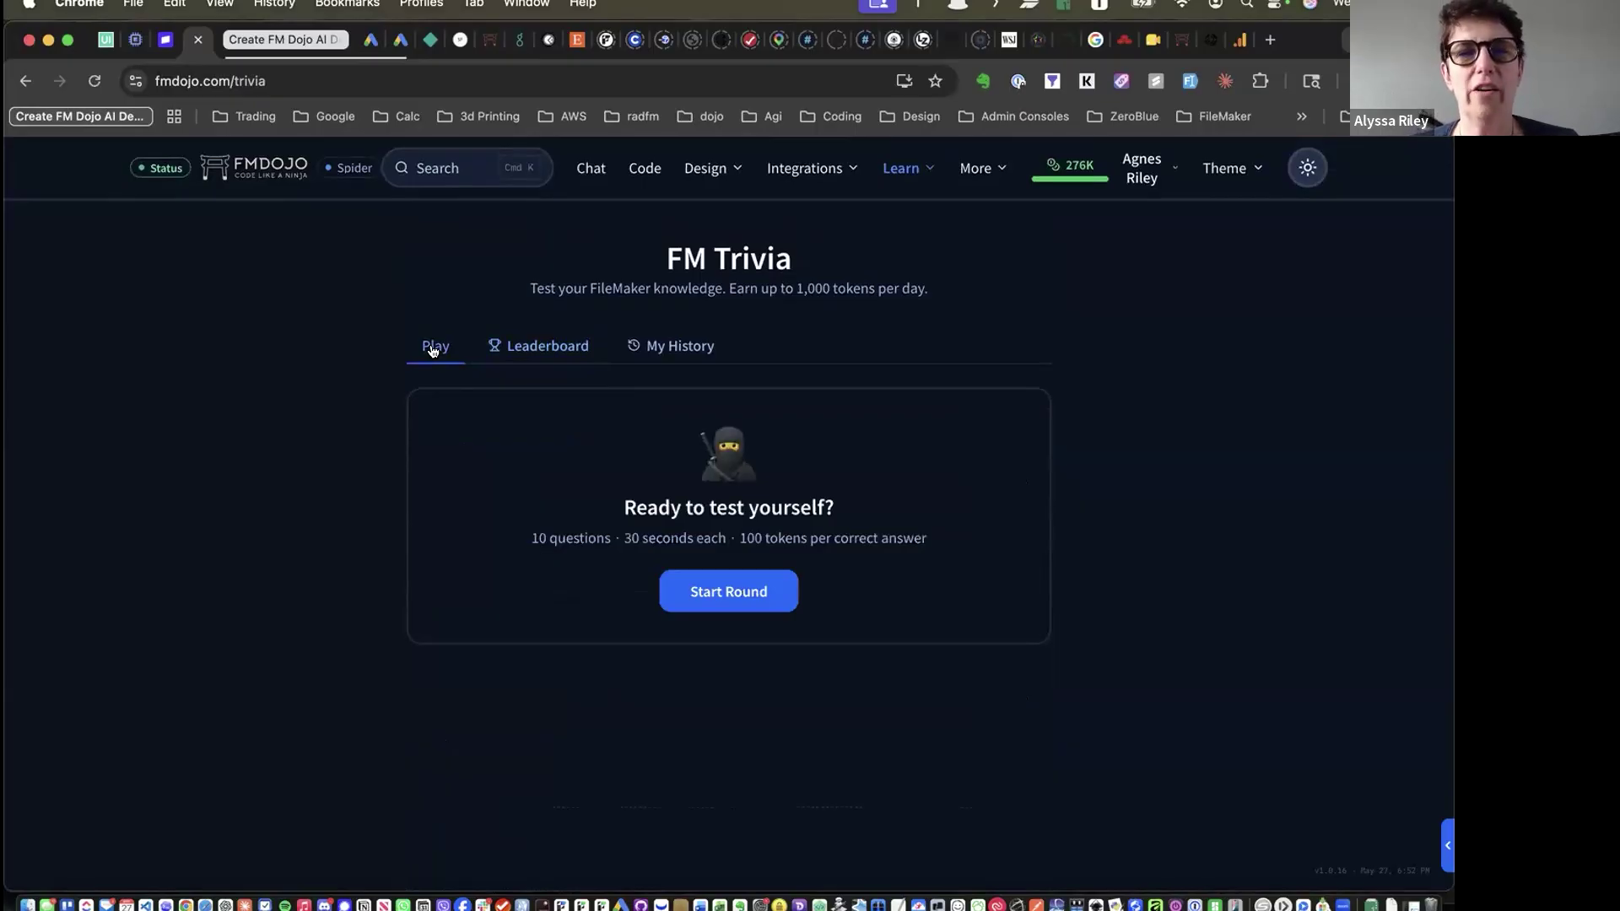
{"action": "left_click", "coordinate": [909, 172]}
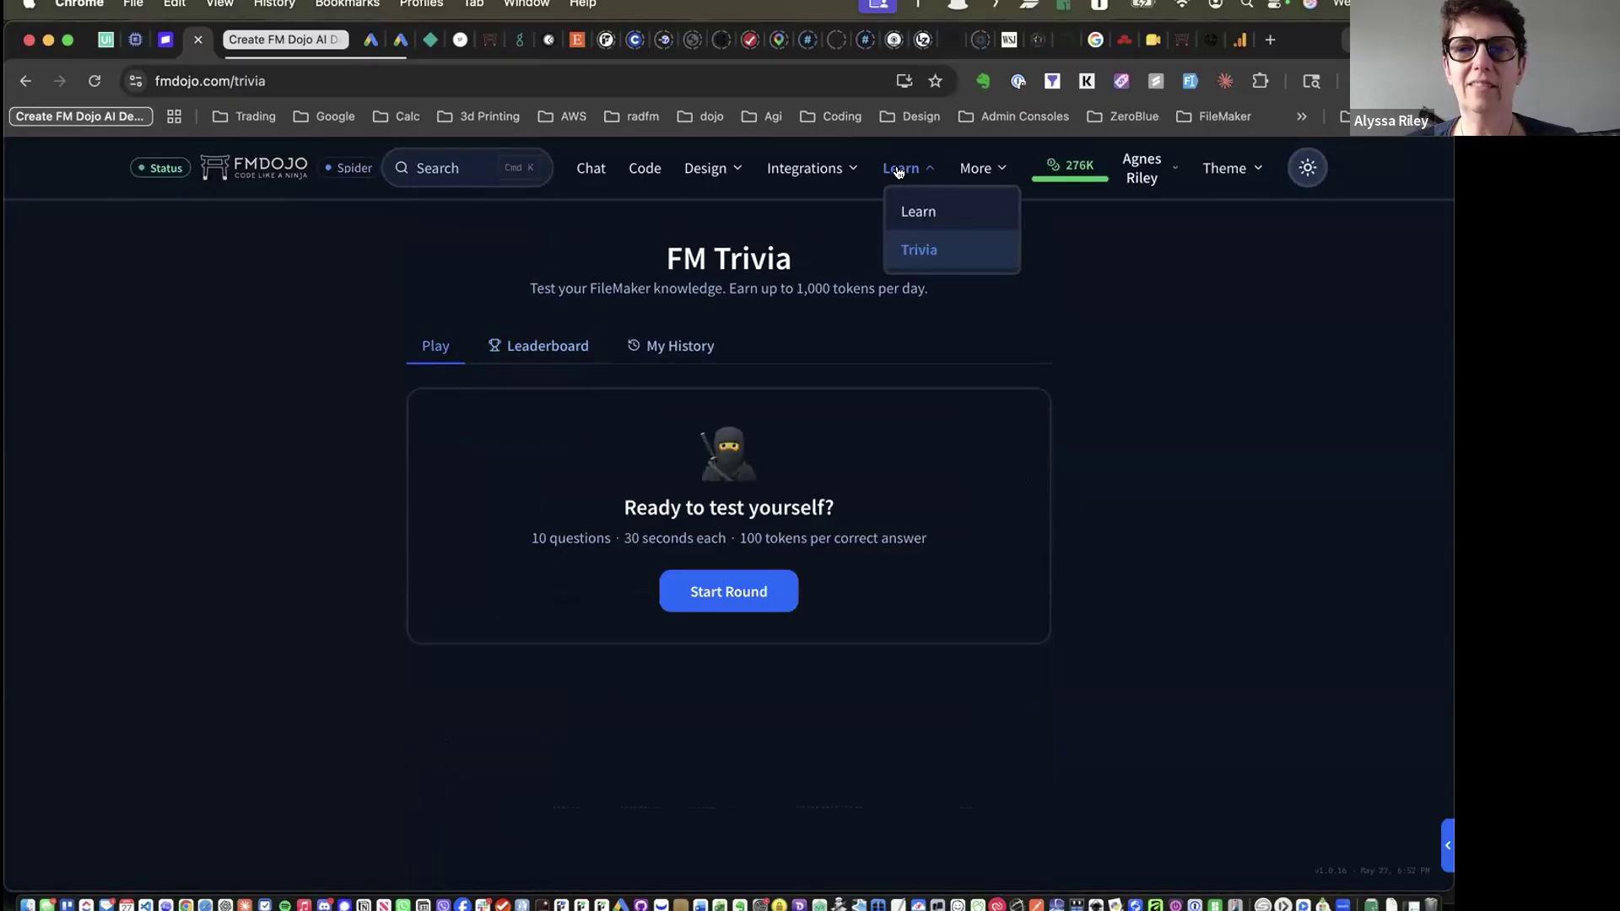
{"action": "left_click", "coordinate": [963, 172]}
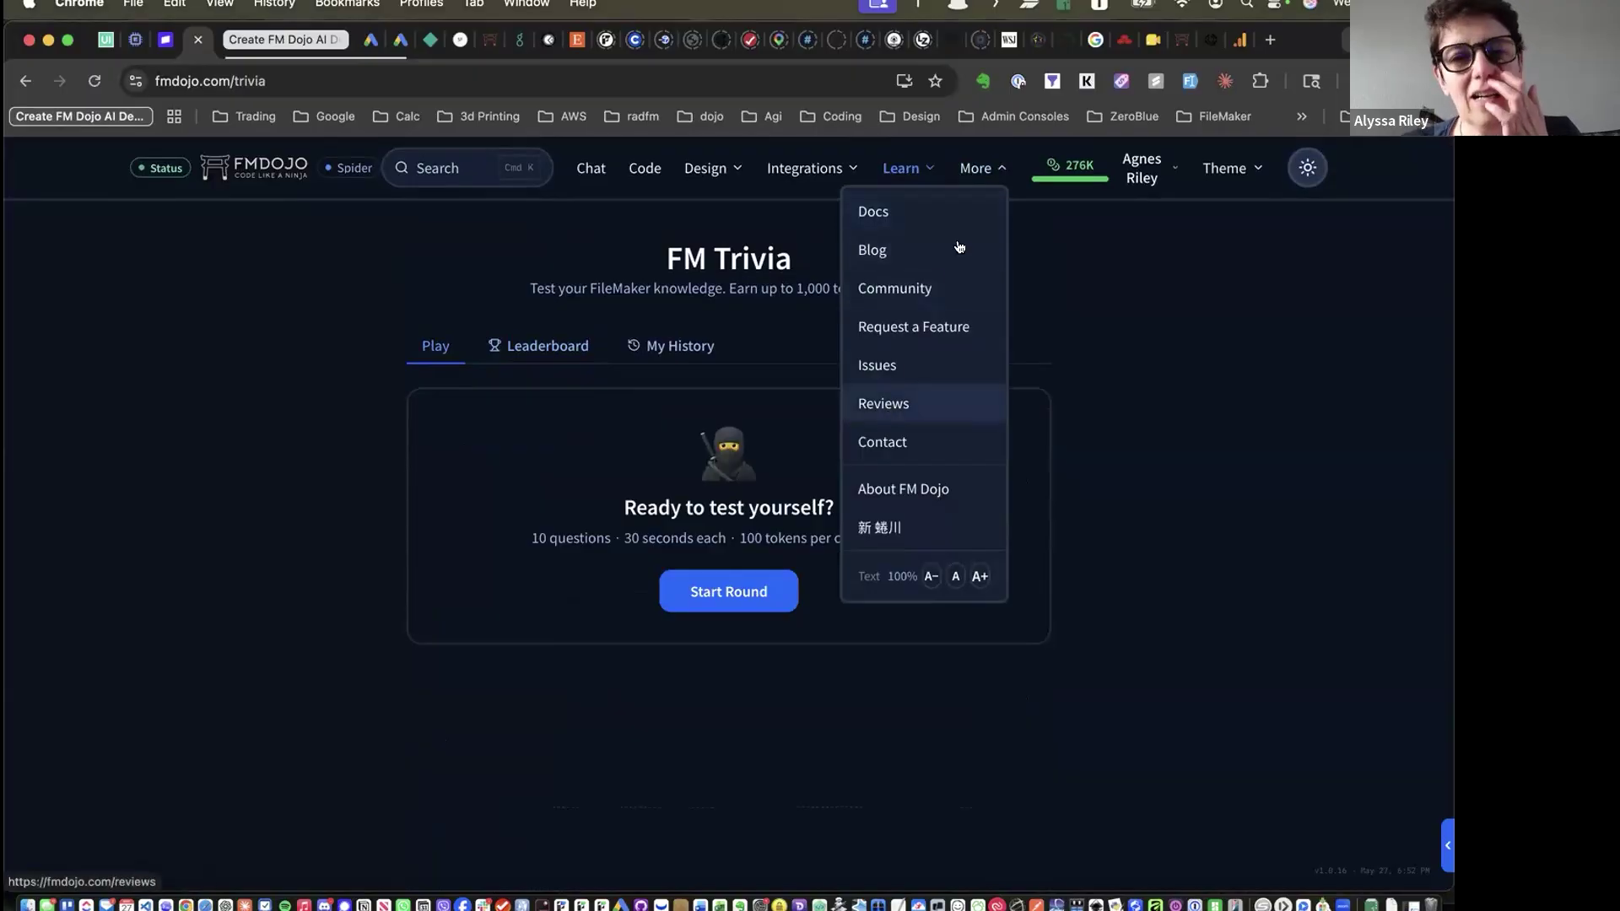
Create a new Untitled snippet with SQL as its language from the Code page
{"action": "left_click", "coordinate": [629, 166]}
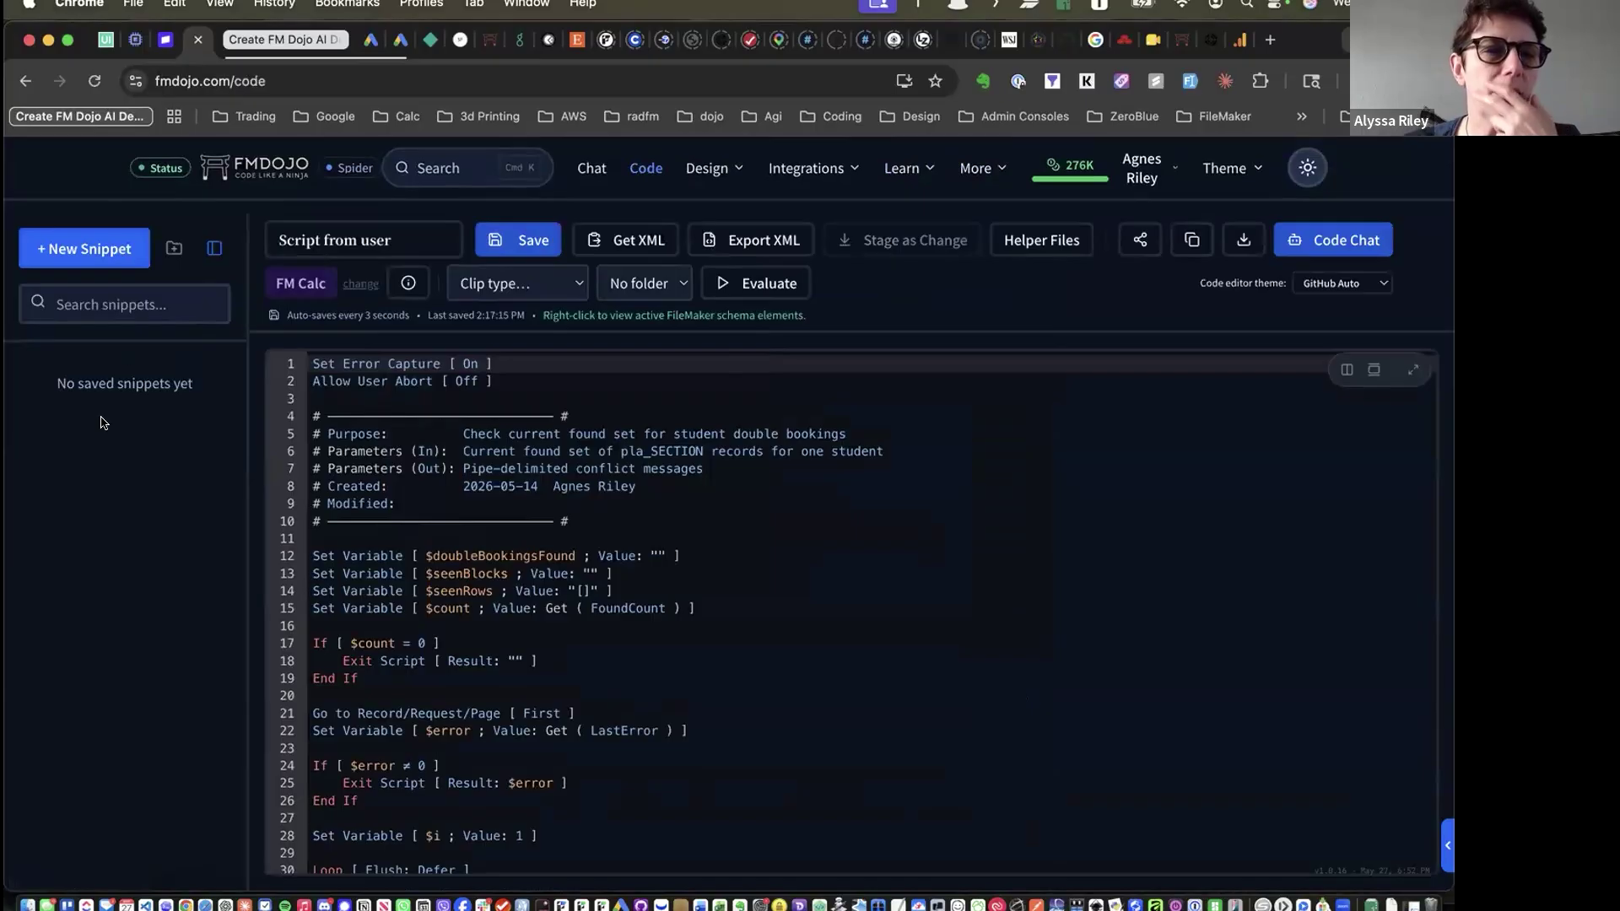
{"action": "left_click", "coordinate": [78, 248]}
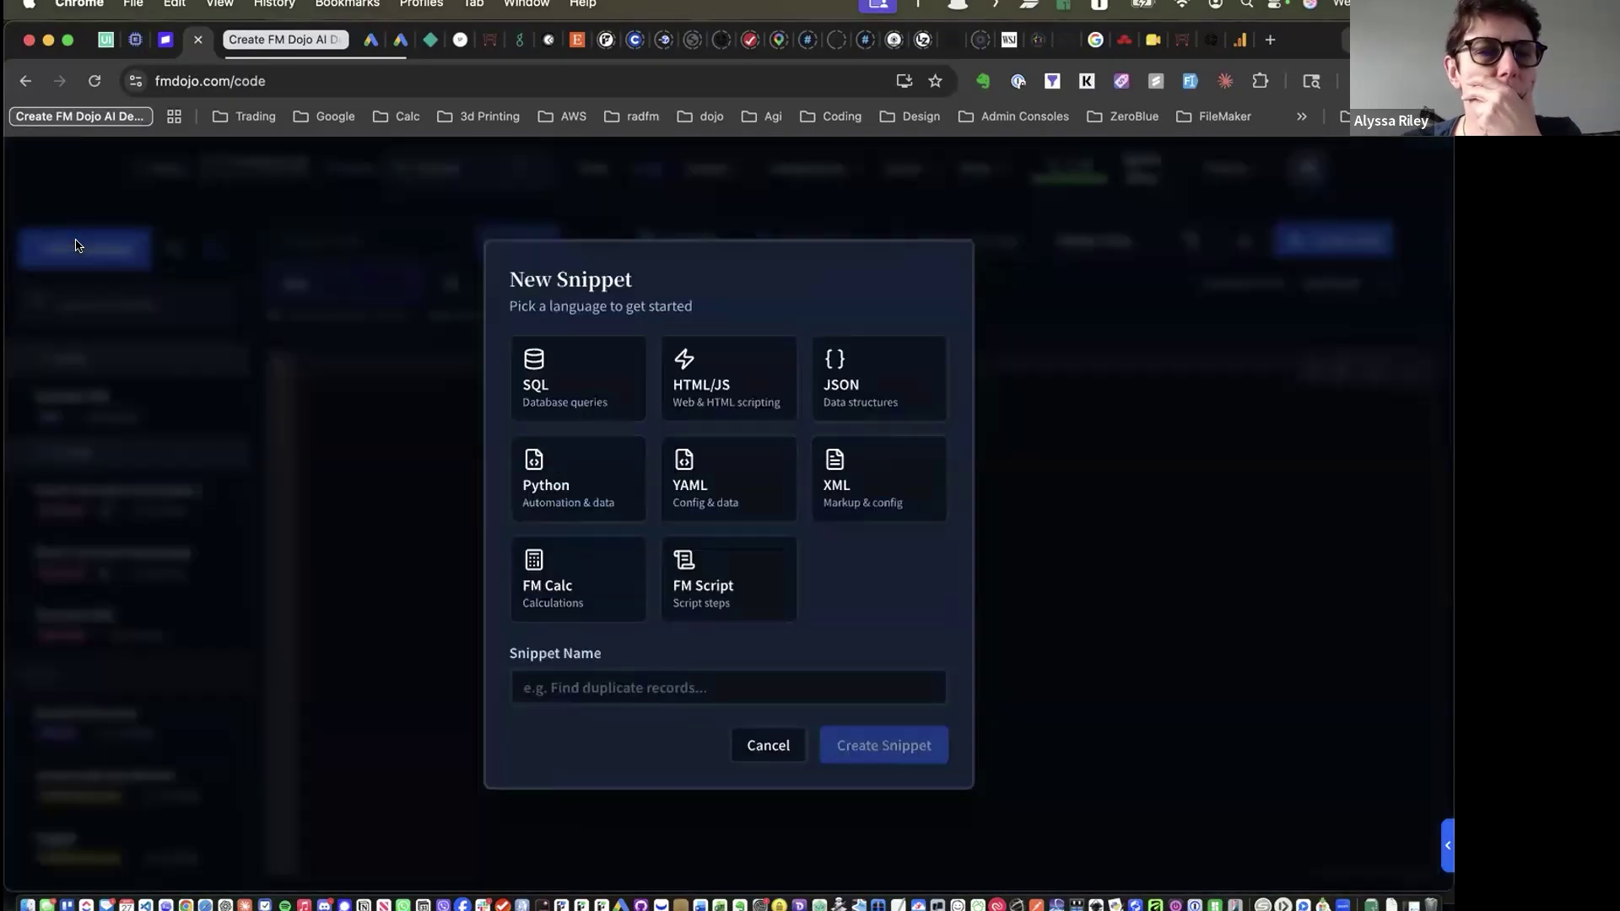
{"action": "left_click", "coordinate": [562, 361]}
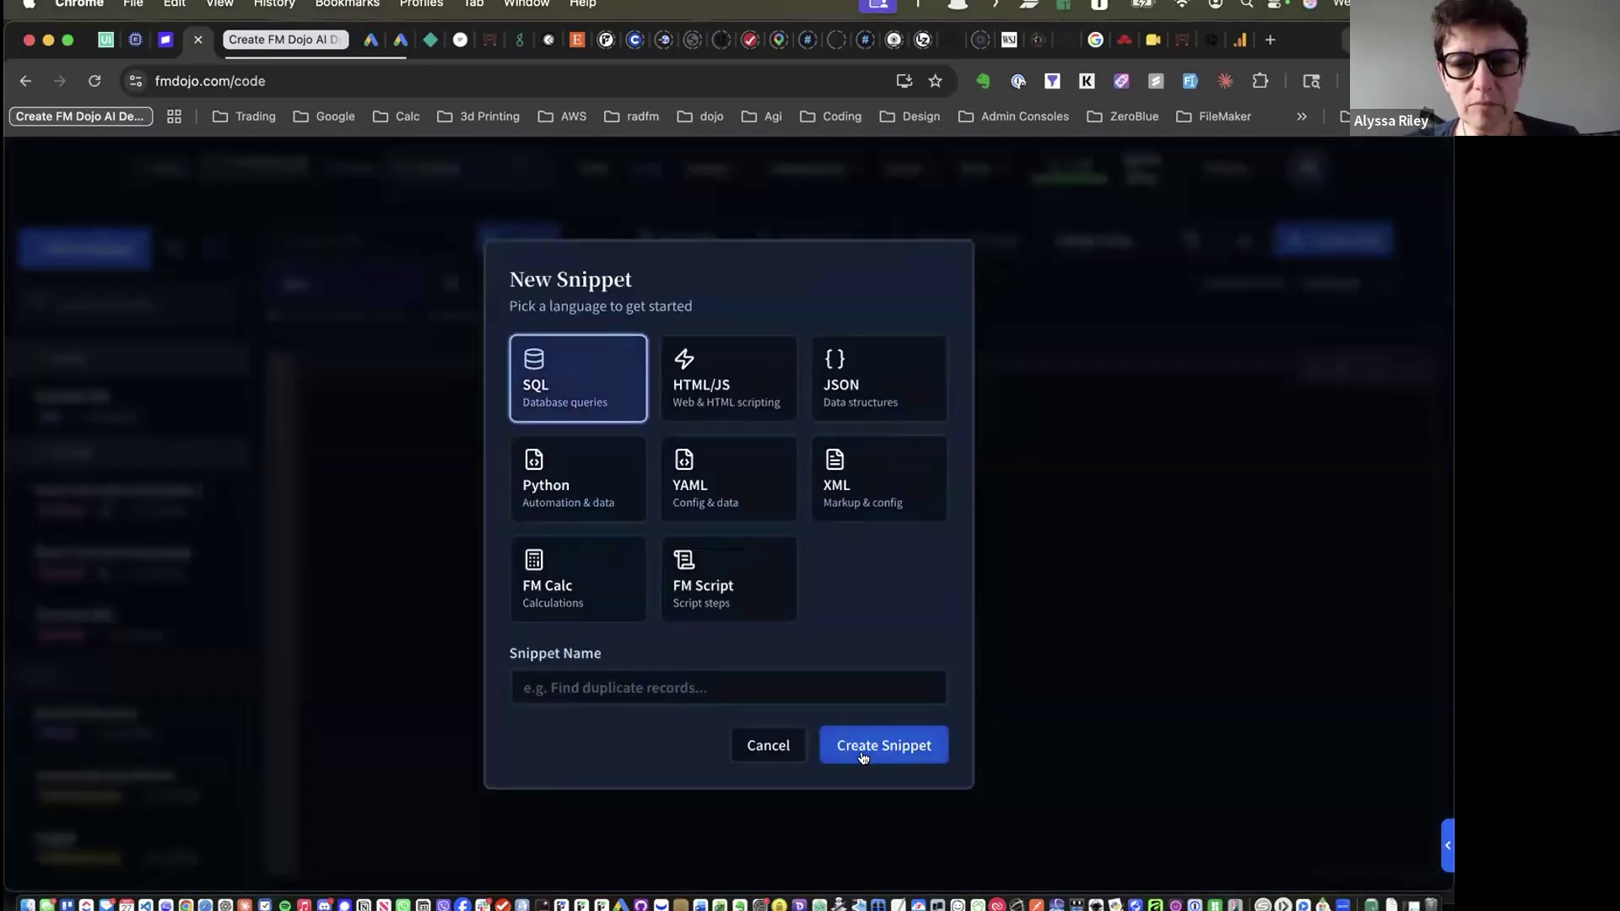
{"action": "left_click", "coordinate": [893, 753]}
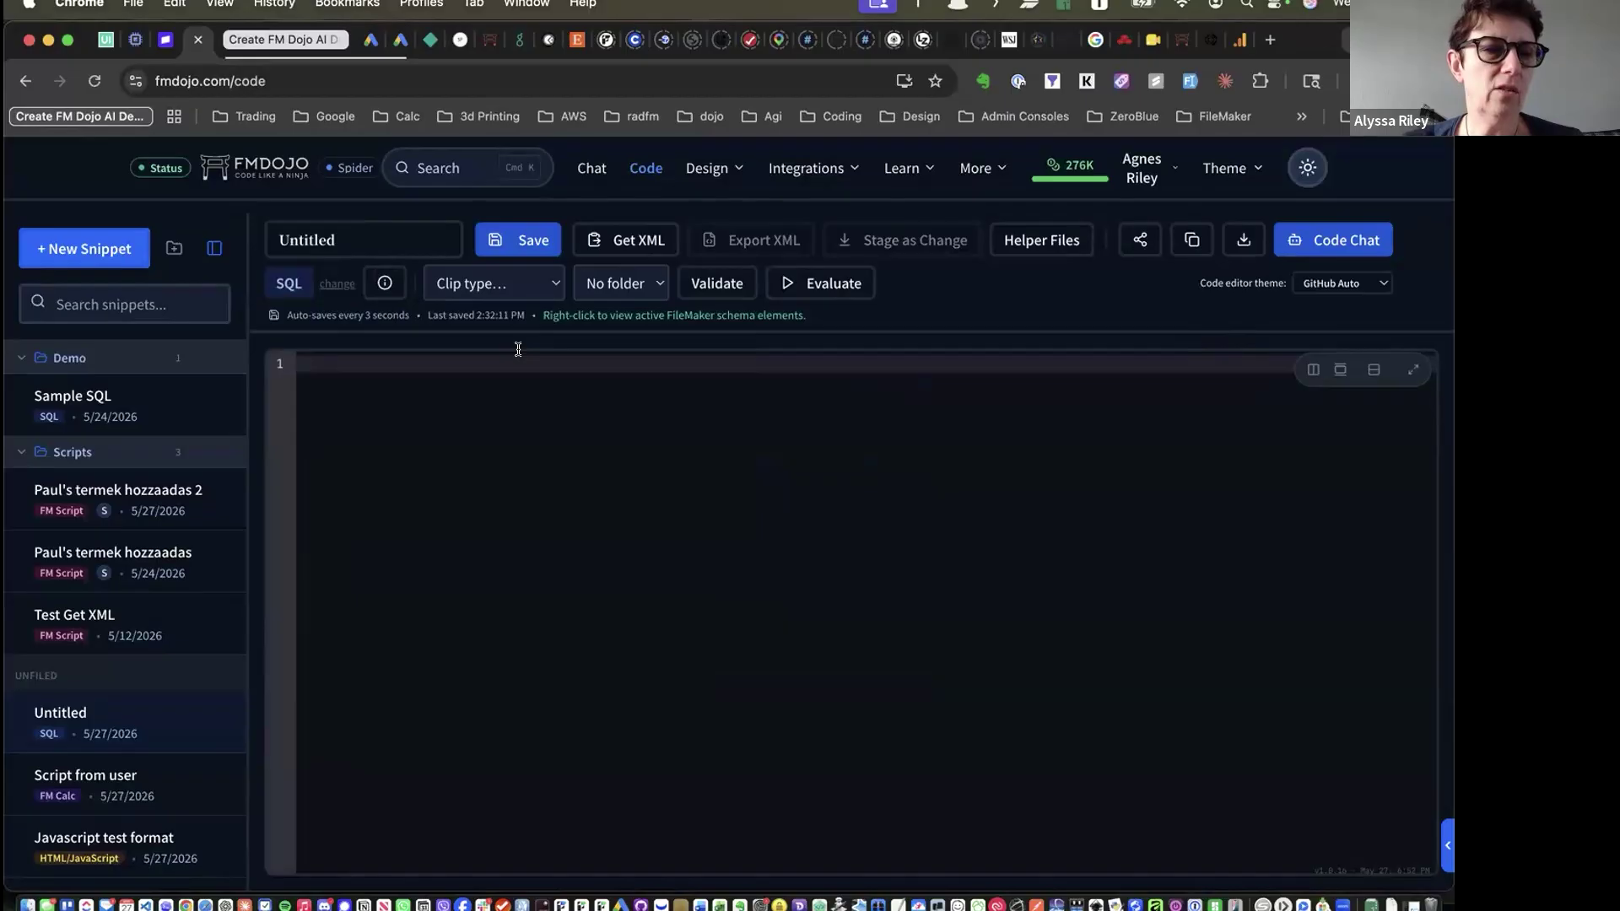
In the SQL fiddle, build tables from the description 'customers and orders and invoices'
{"action": "left_click", "coordinate": [1373, 377]}
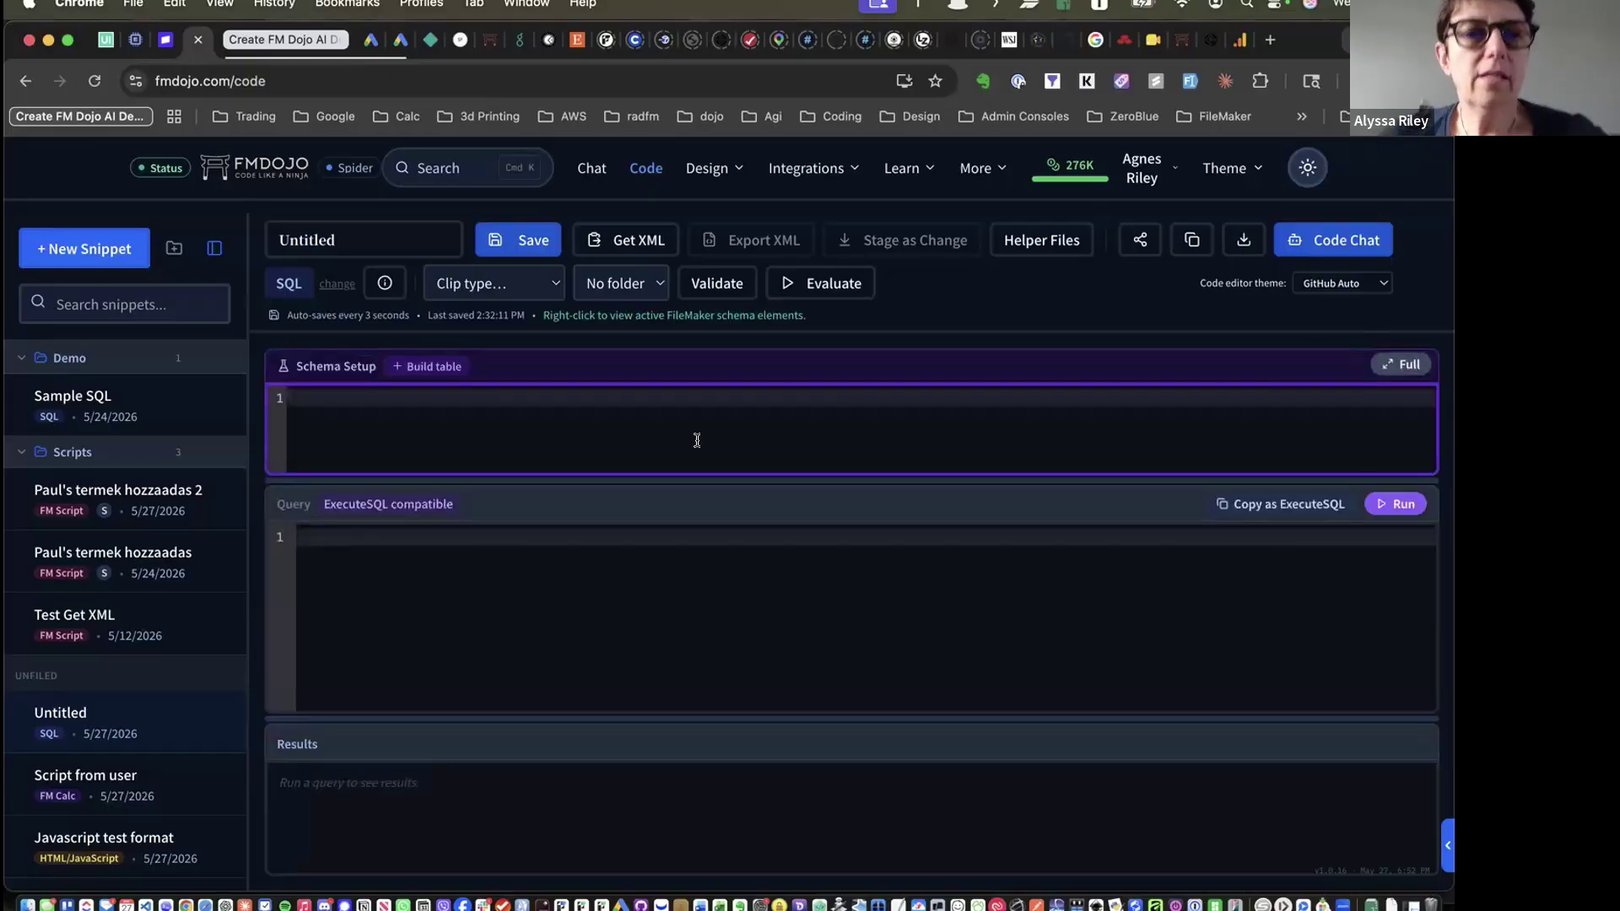
{"action": "left_click", "coordinate": [450, 368]}
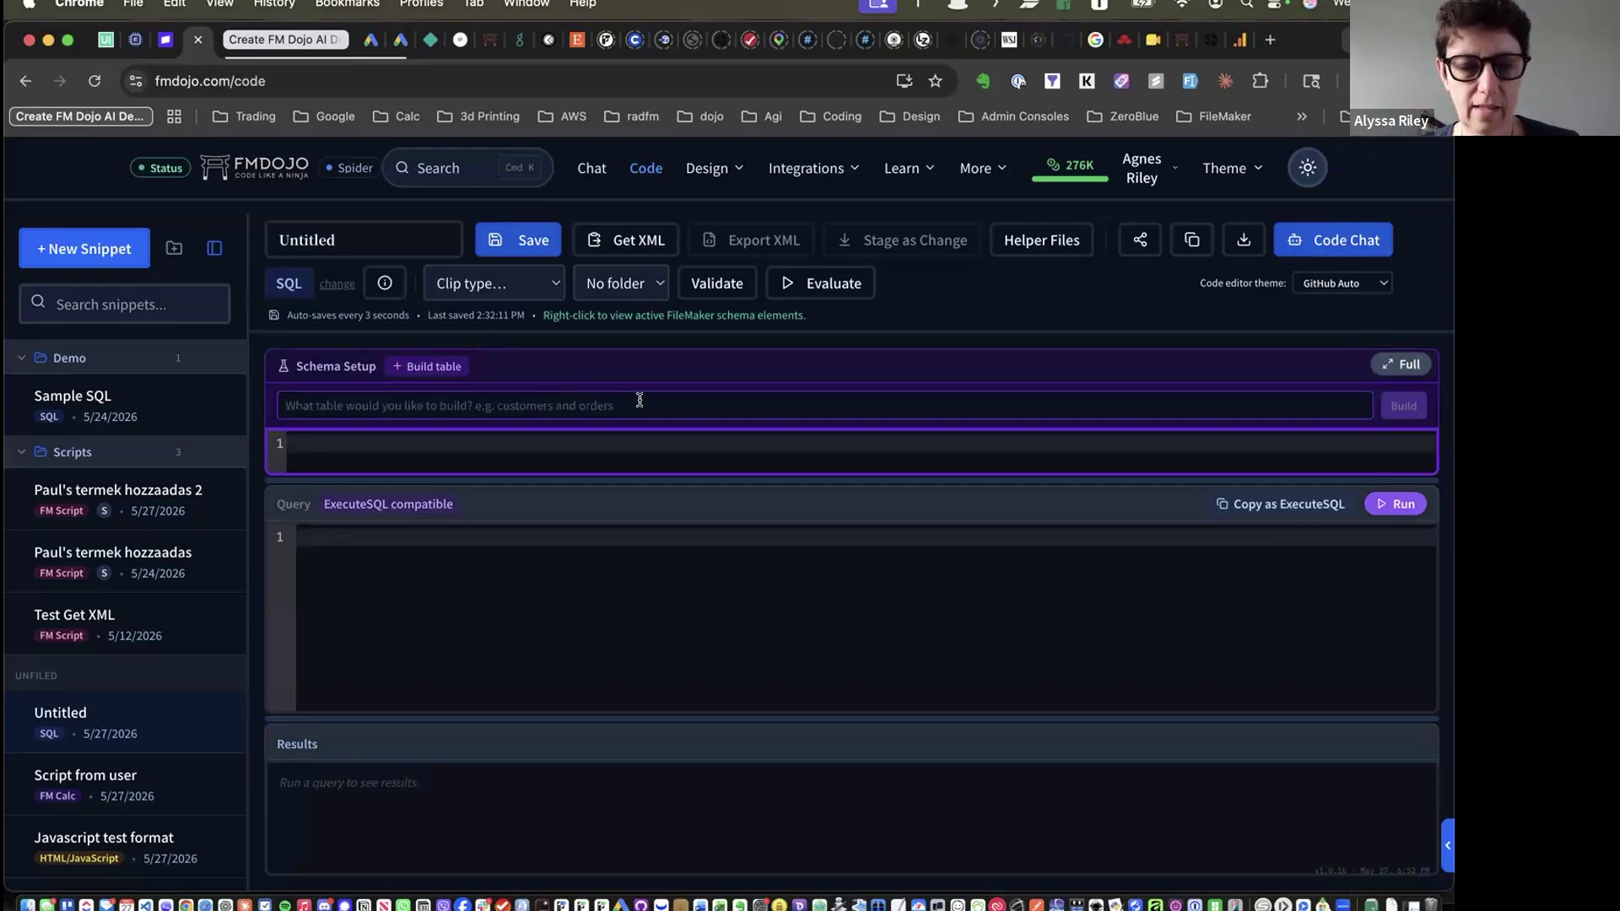
{"action": "type", "text": "customer"}
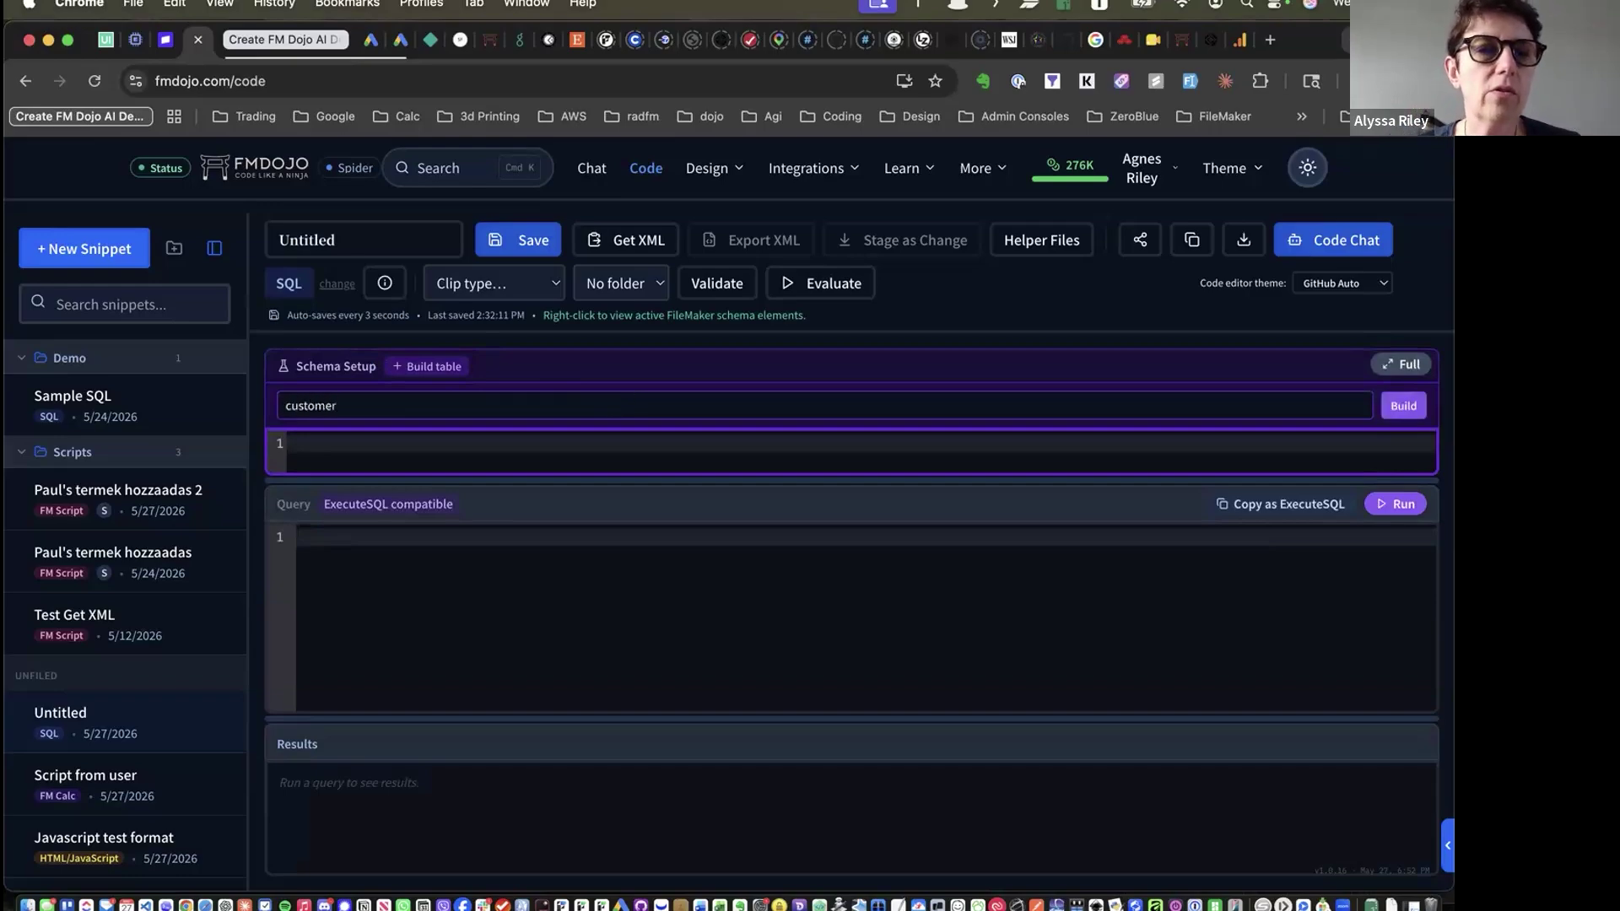
{"action": "type", "text": "s and orders and invoices"}
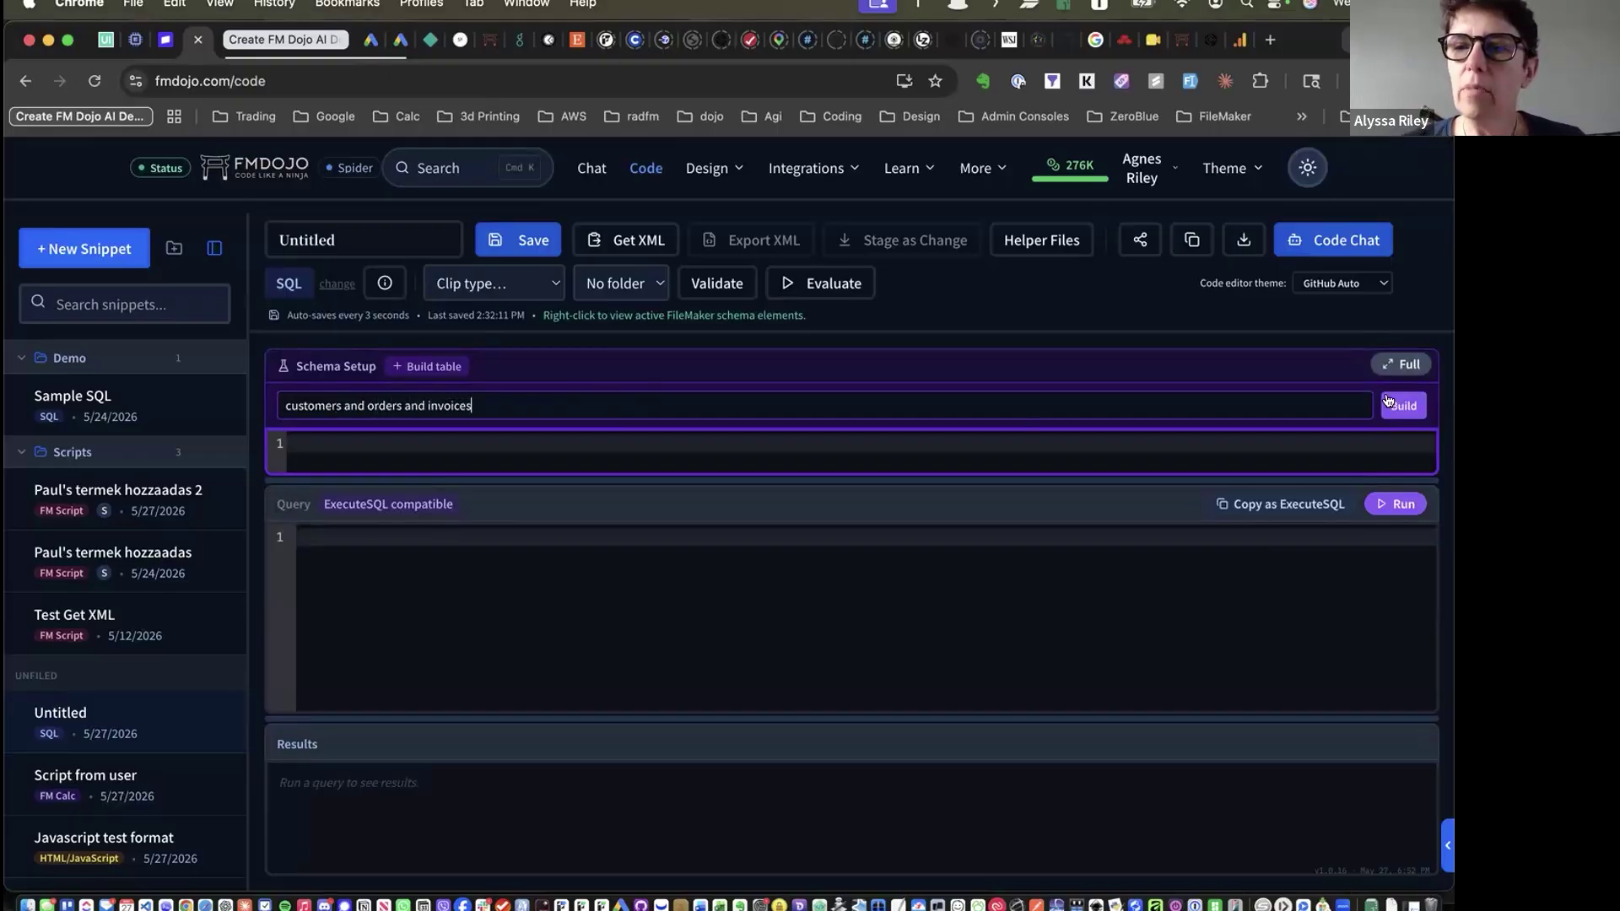
{"action": "left_click", "coordinate": [1400, 405]}
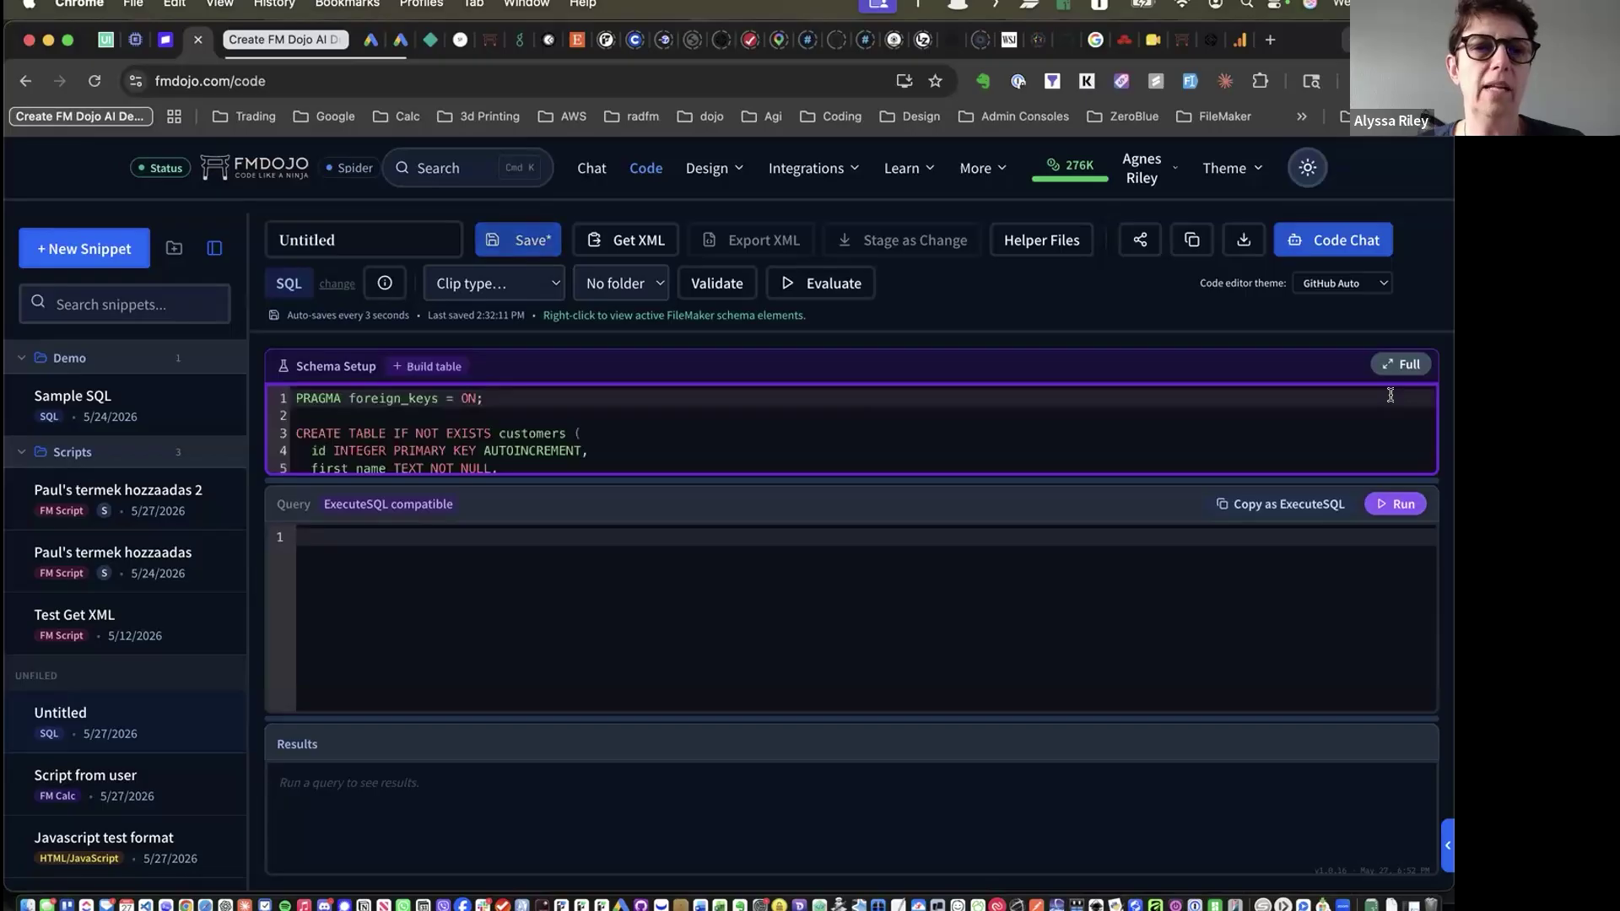
Enlarge the Schema Setup and Query panes and place the cursor in the Query editor
{"action": "left_click_drag", "start_coordinate": [876, 477], "coordinate": [885, 720]}
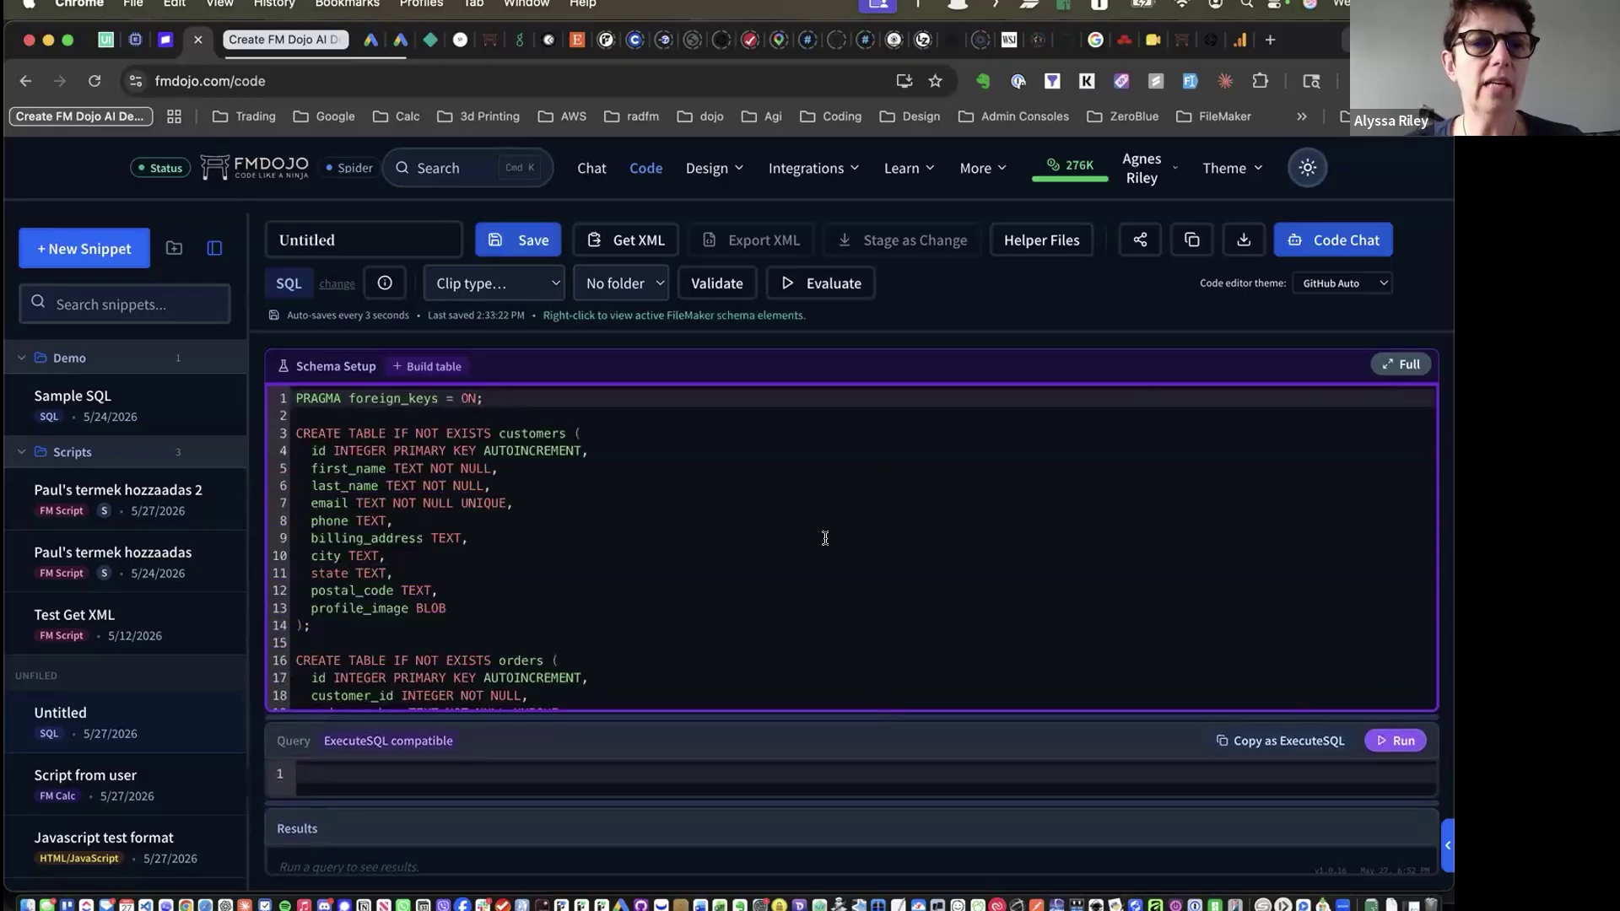
{"action": "scroll", "coordinate": [468, 575], "scroll_direction": "down", "scroll_amount": 10}
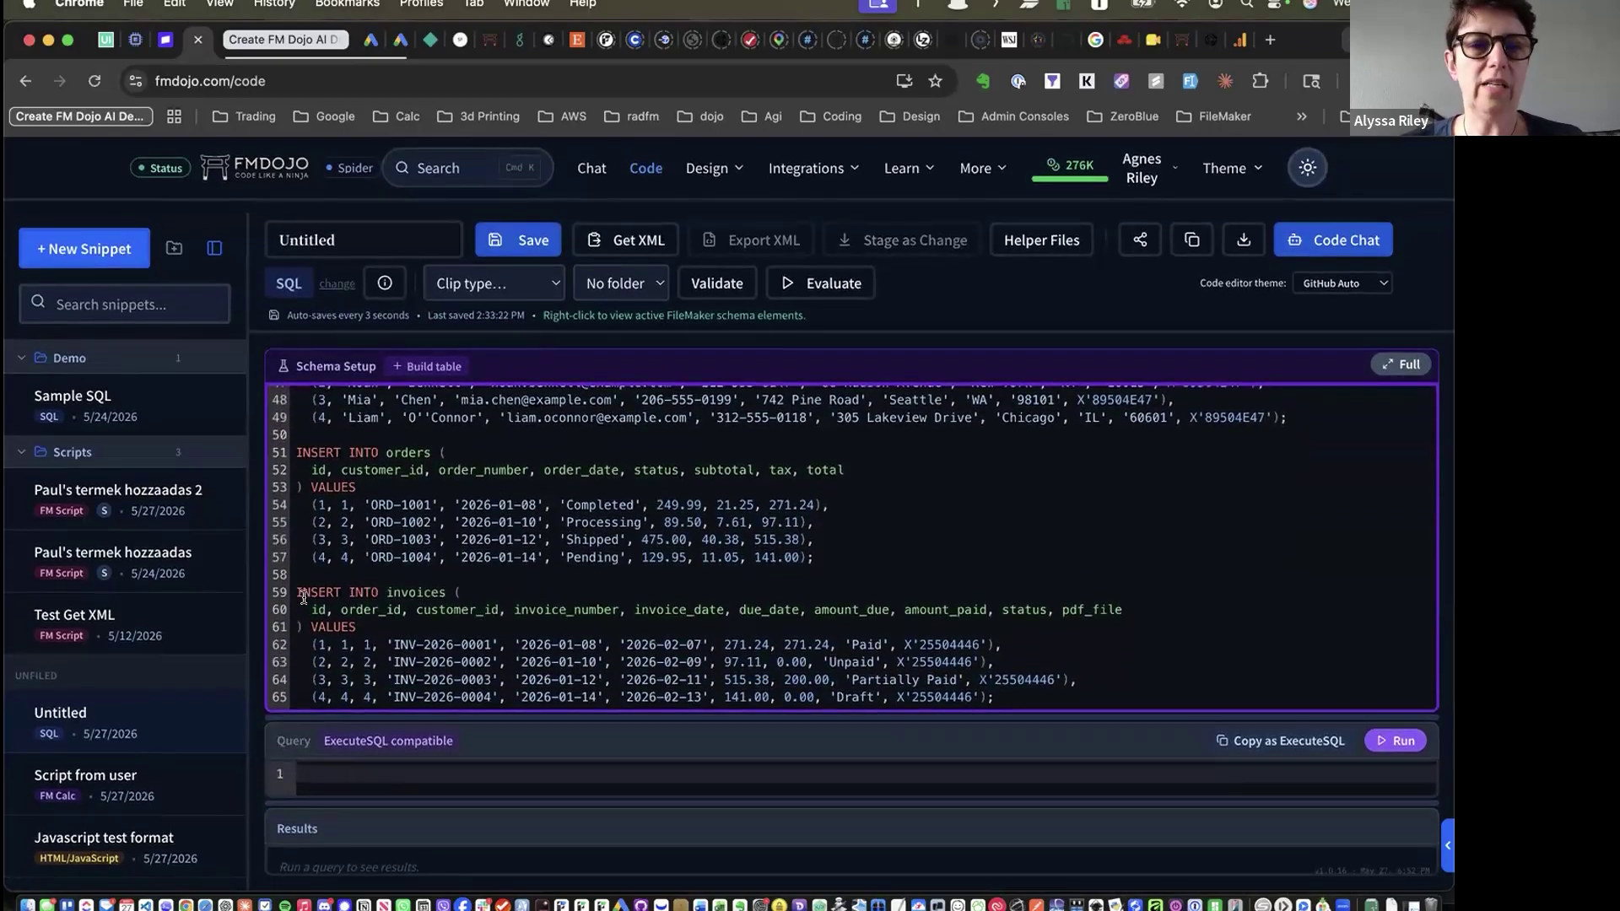
{"action": "scroll", "coordinate": [582, 635], "scroll_direction": "up", "scroll_amount": 2}
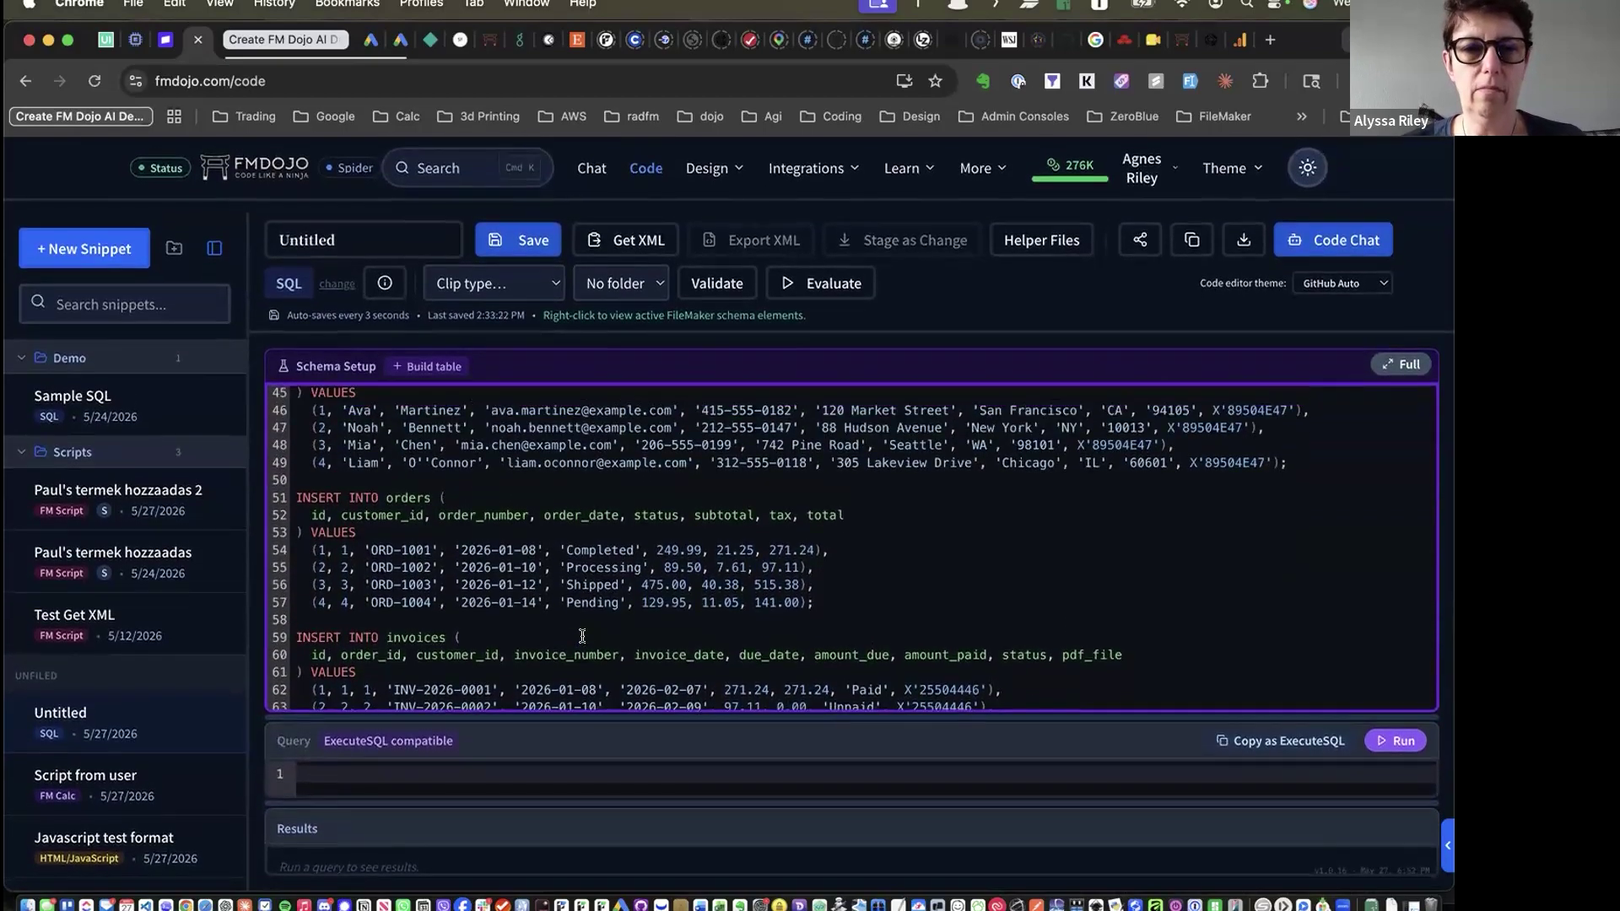
{"action": "scroll", "coordinate": [582, 636], "scroll_direction": "up", "scroll_amount": 5}
{"action": "left_click_drag", "start_coordinate": [804, 491], "coordinate": [805, 491]}
{"action": "left_click", "coordinate": [411, 560]}
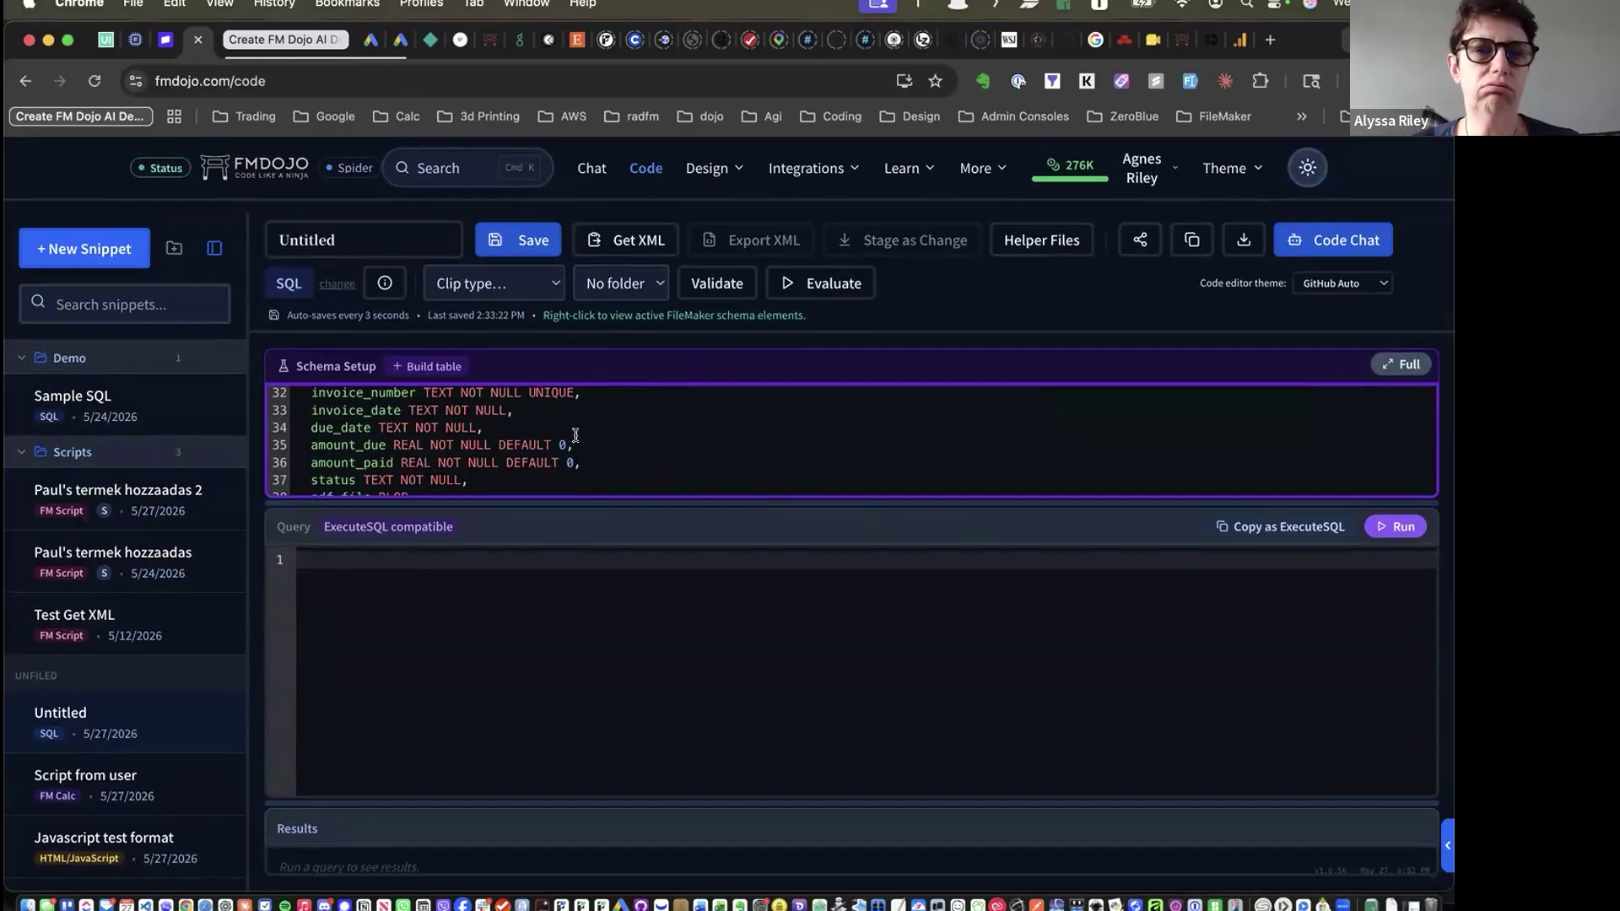
{"action": "scroll", "coordinate": [576, 435], "scroll_direction": "up", "scroll_amount": 2}
{"action": "scroll", "coordinate": [574, 432], "scroll_direction": "down", "scroll_amount": 5}
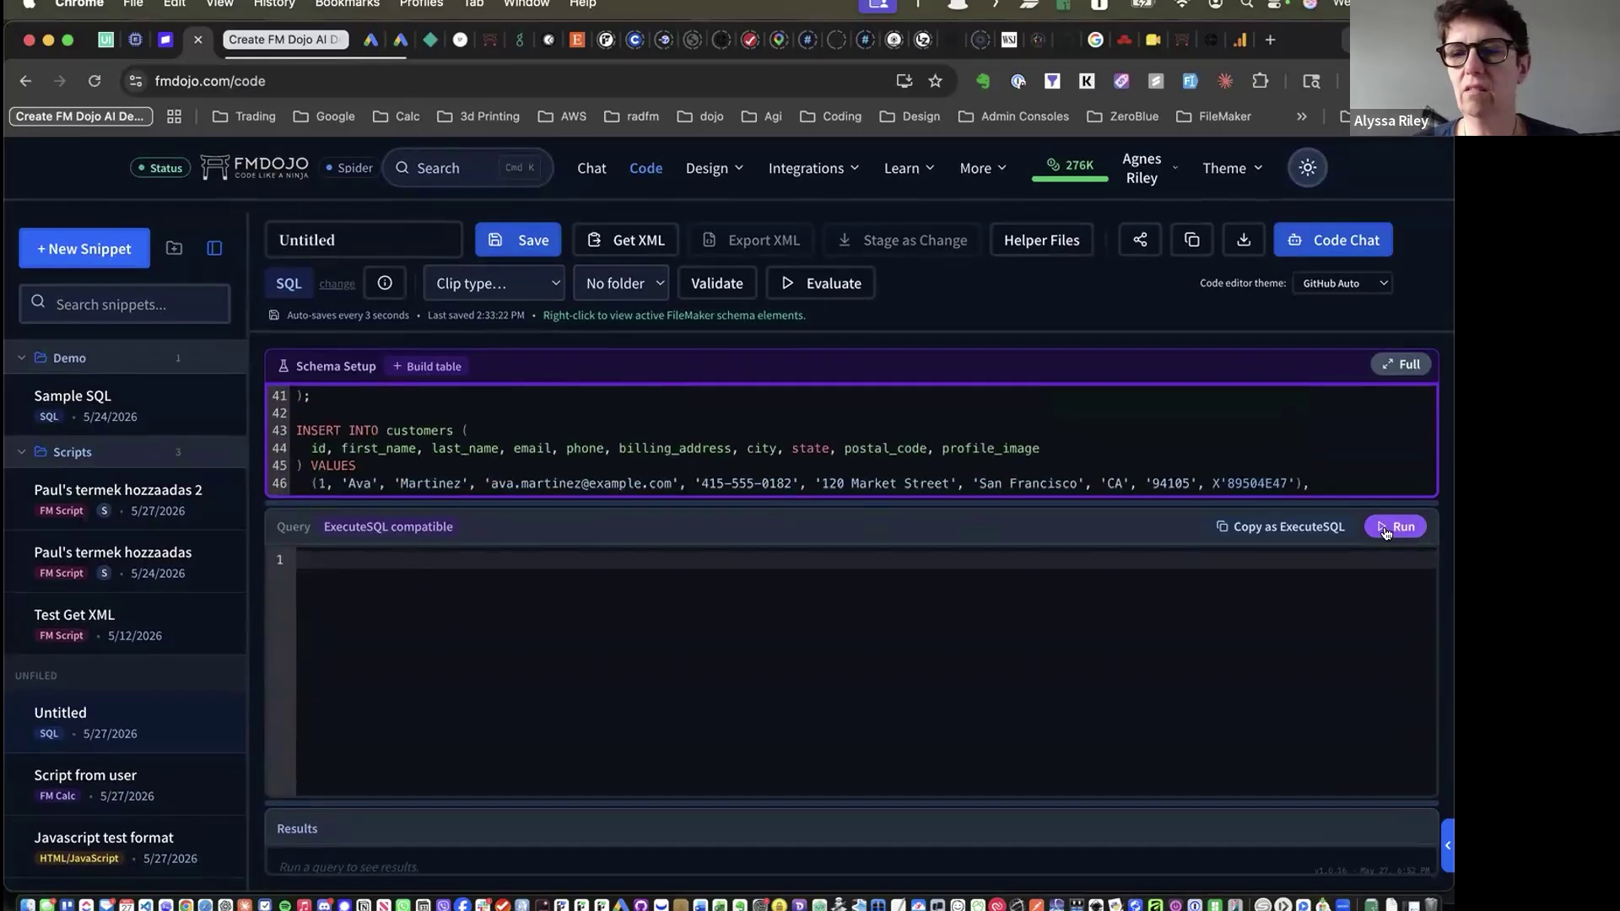
Ask Code Chat 'Find me the latest invoice number', insert its LIMIT 1 query, then close the chat
{"action": "left_click", "coordinate": [1324, 242]}
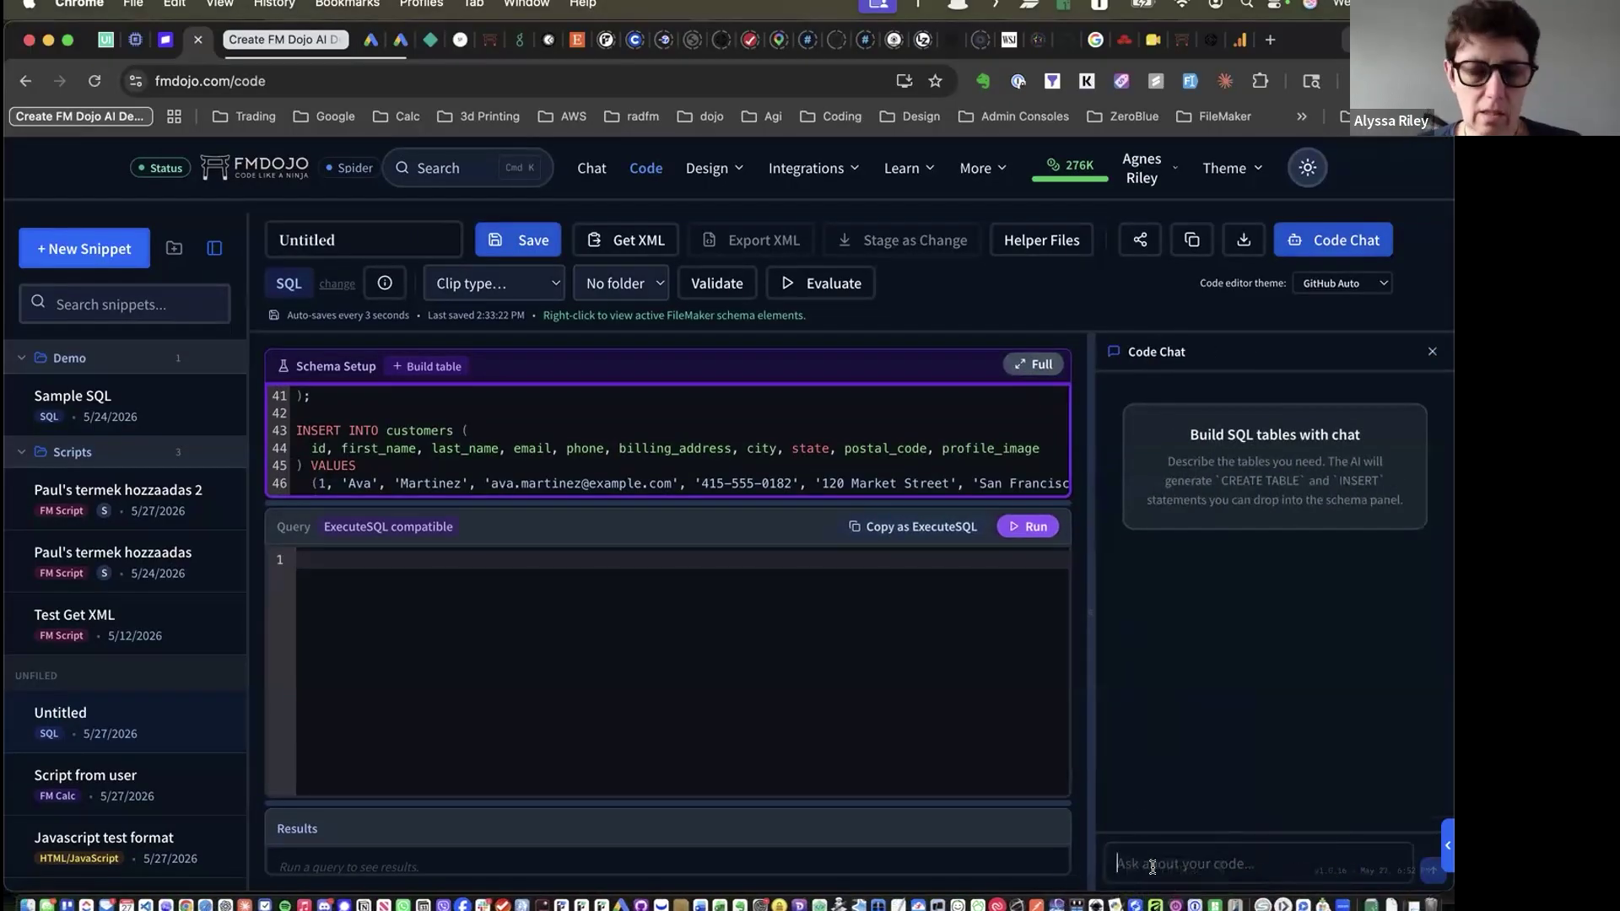
{"action": "type", "text": "Find me the latest invoice number"}
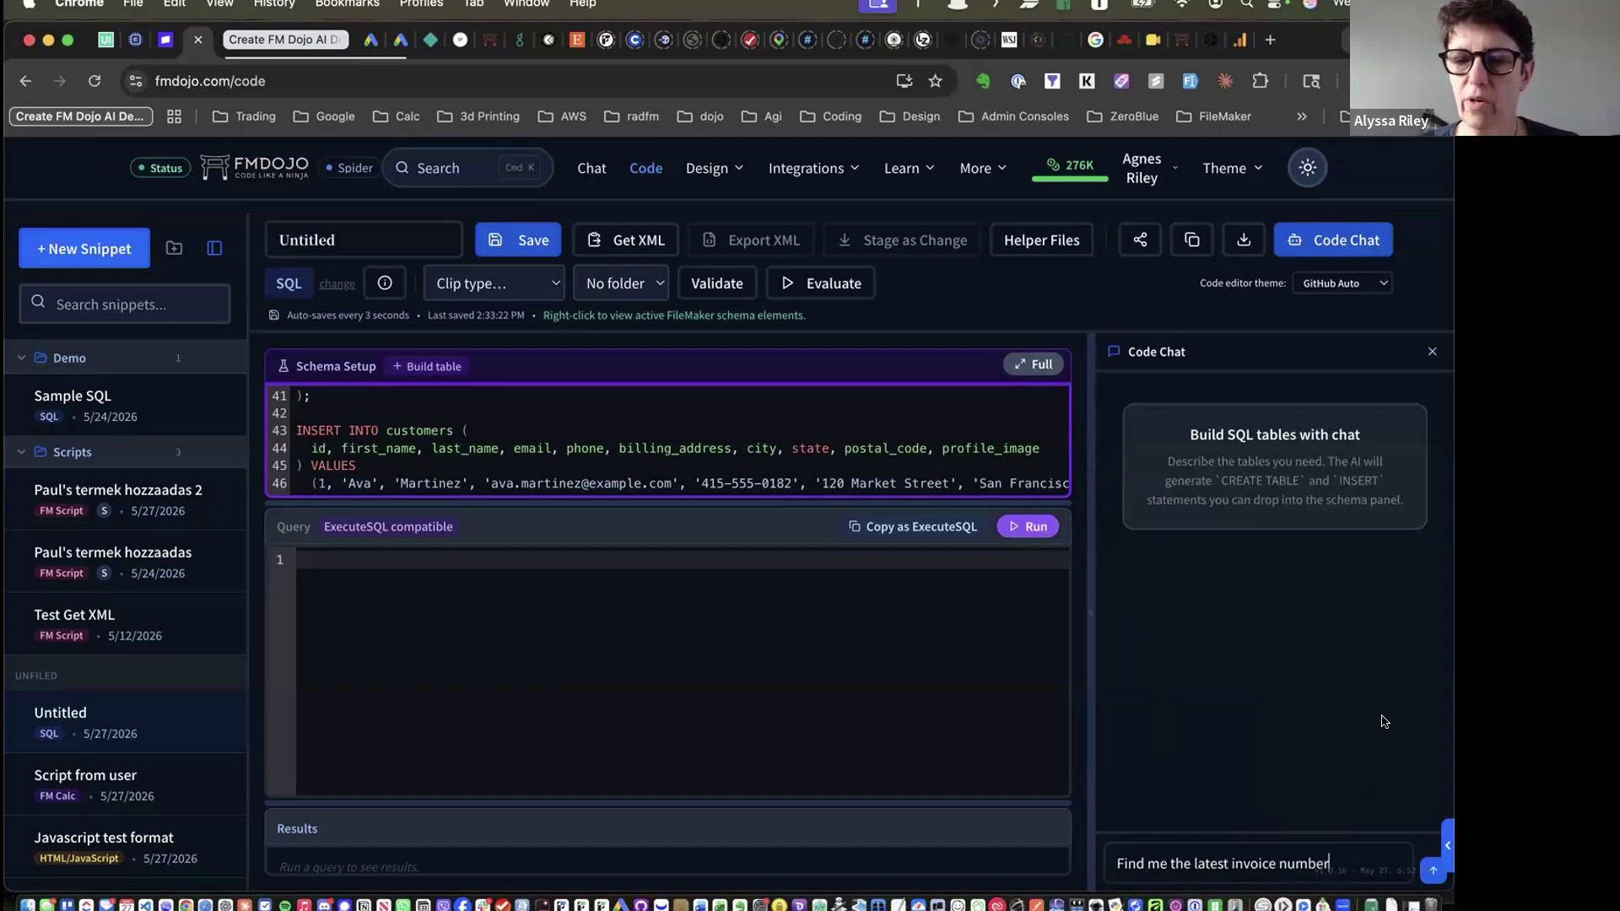
{"action": "key", "text": "Return"}
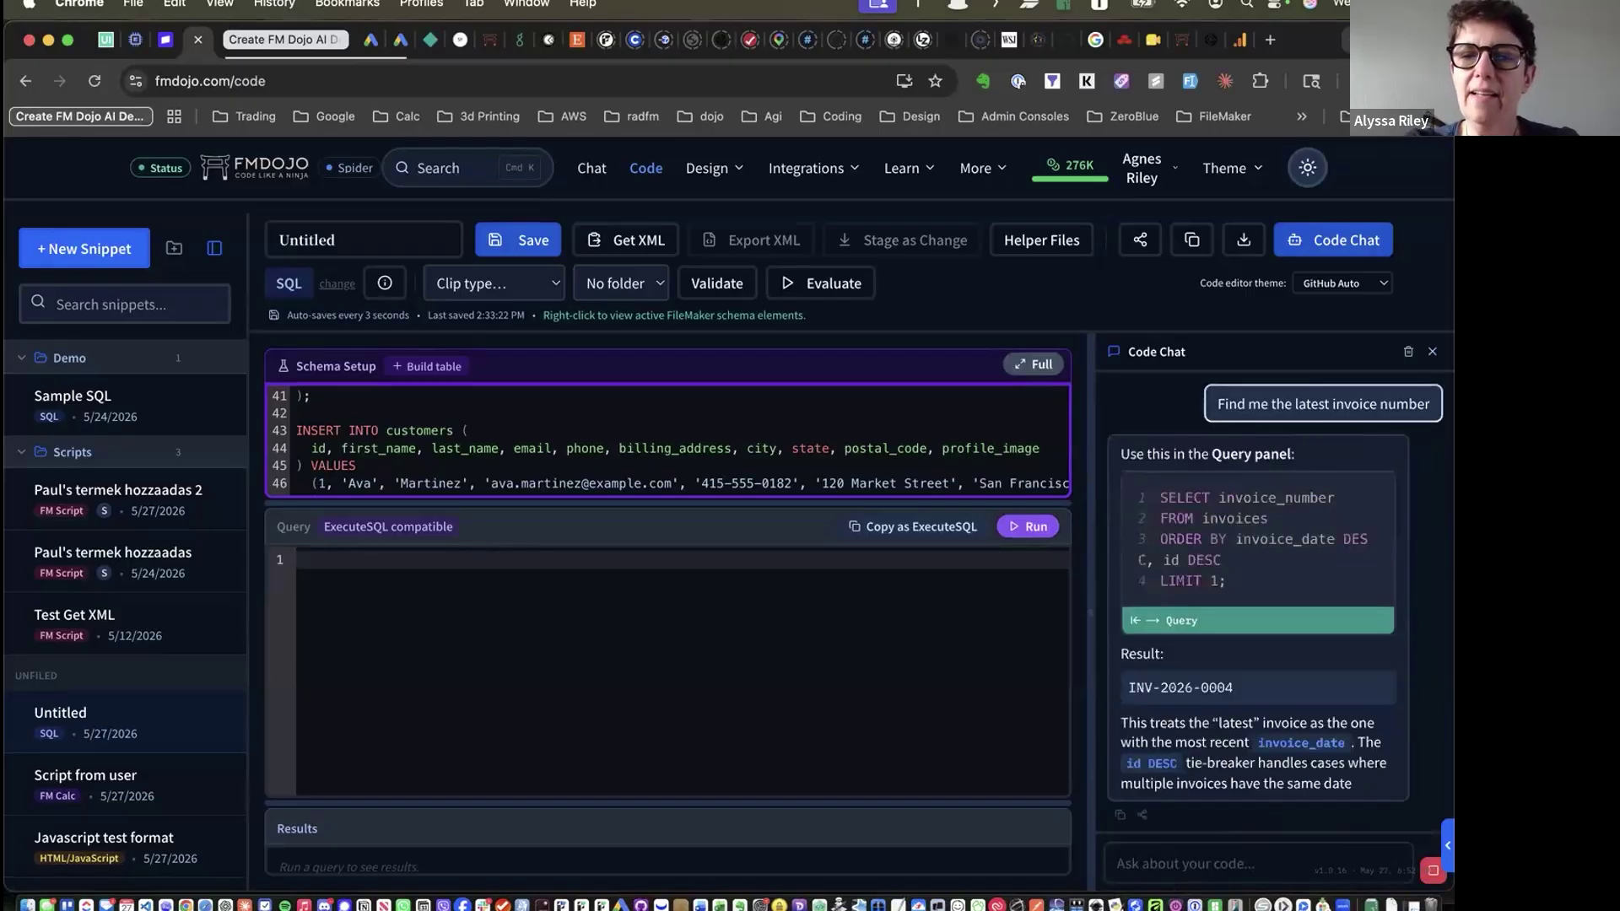
{"action": "left_click", "coordinate": [1209, 635]}
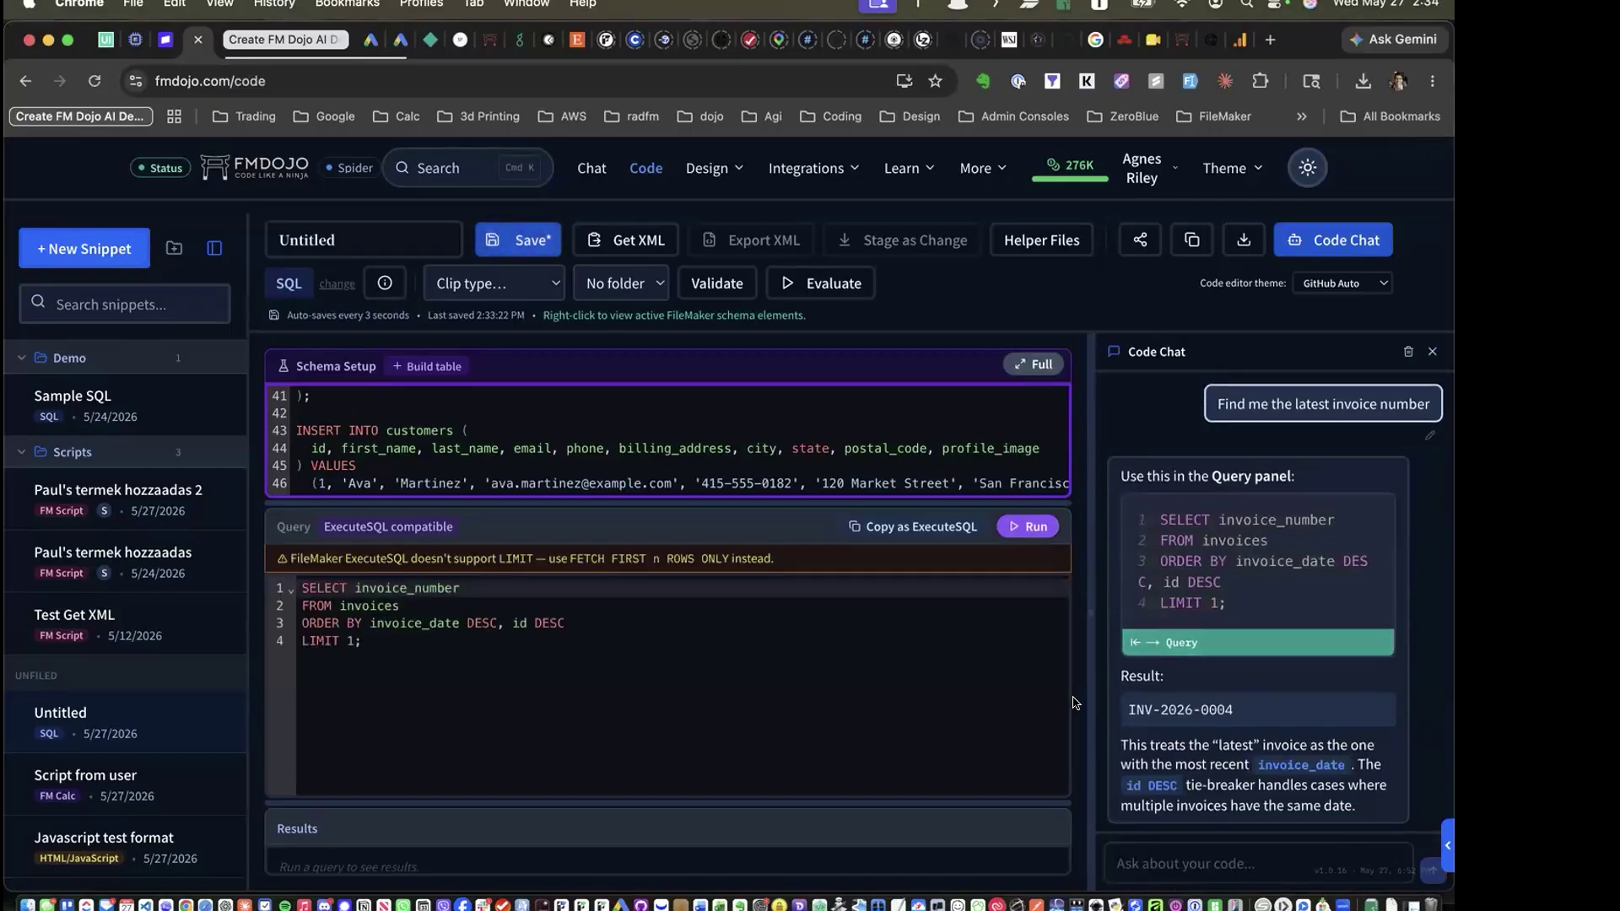
{"action": "left_click", "coordinate": [1432, 351]}
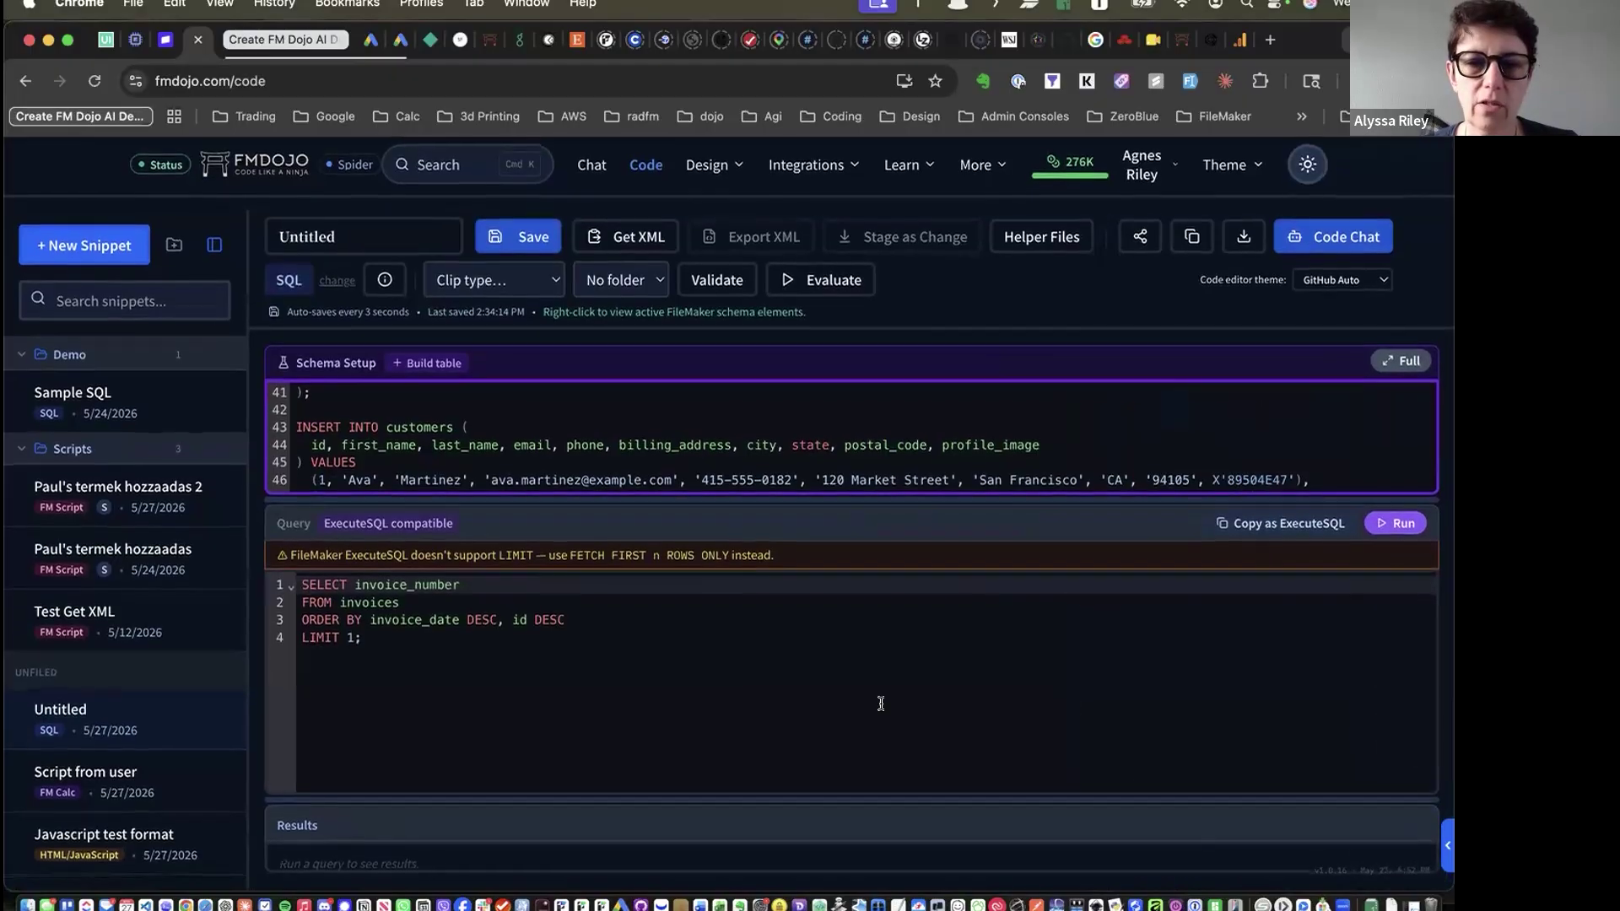
Enlarge the results area and change the query's LIMIT 1 to LIMIT 2
{"action": "left_click_drag", "start_coordinate": [827, 801], "coordinate": [862, 707]}
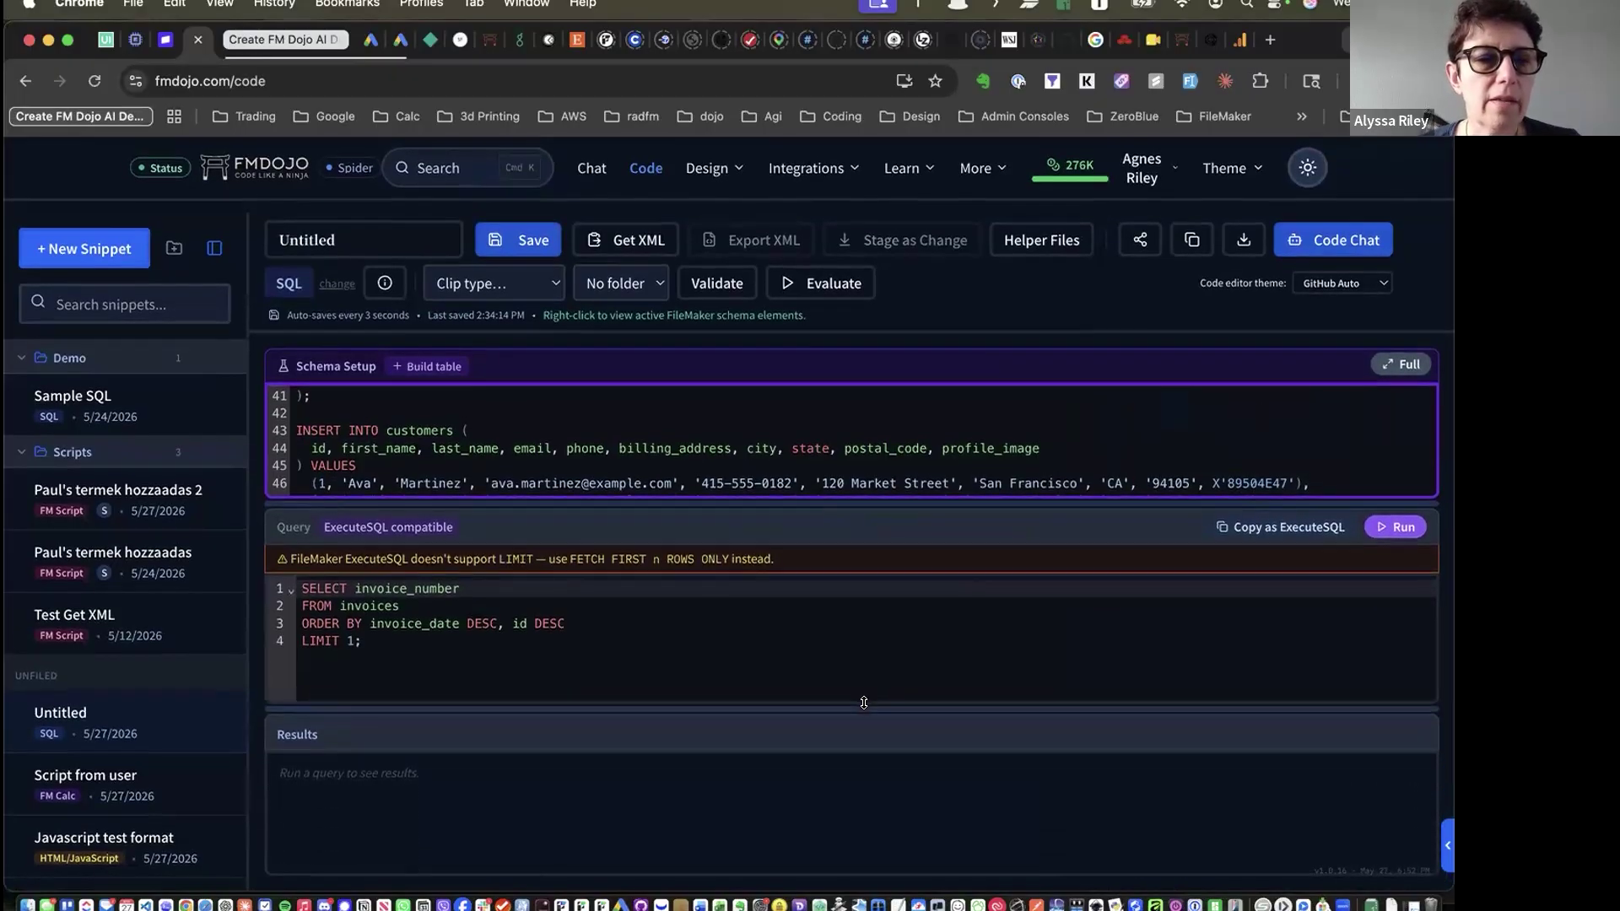
{"action": "left_click", "coordinate": [584, 625]}
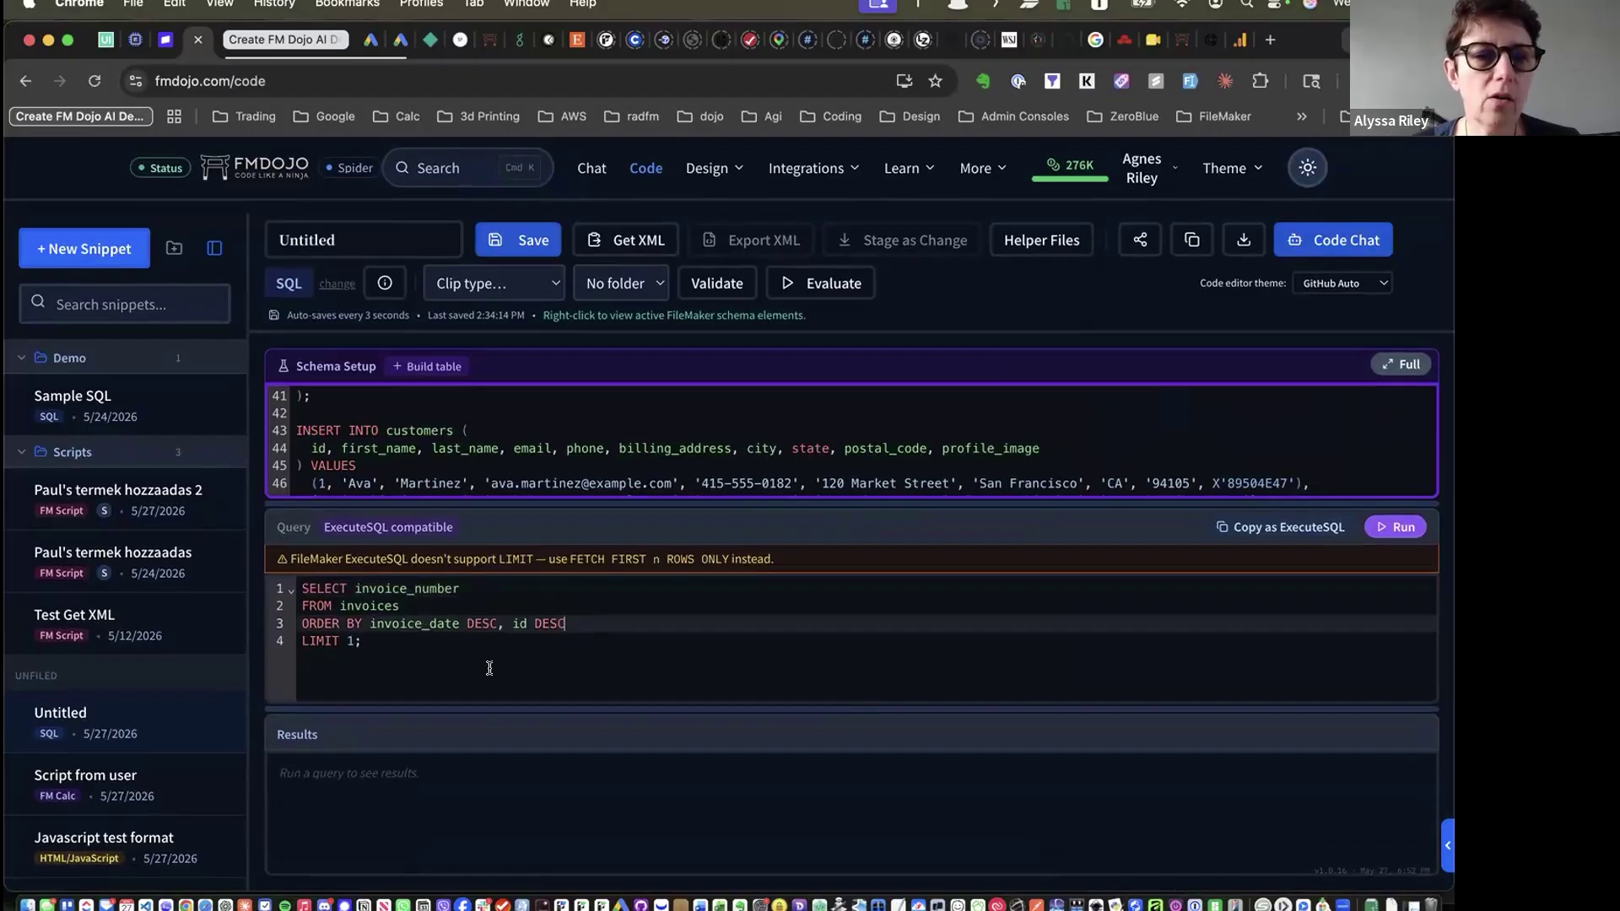
{"action": "left_click", "coordinate": [351, 643]}
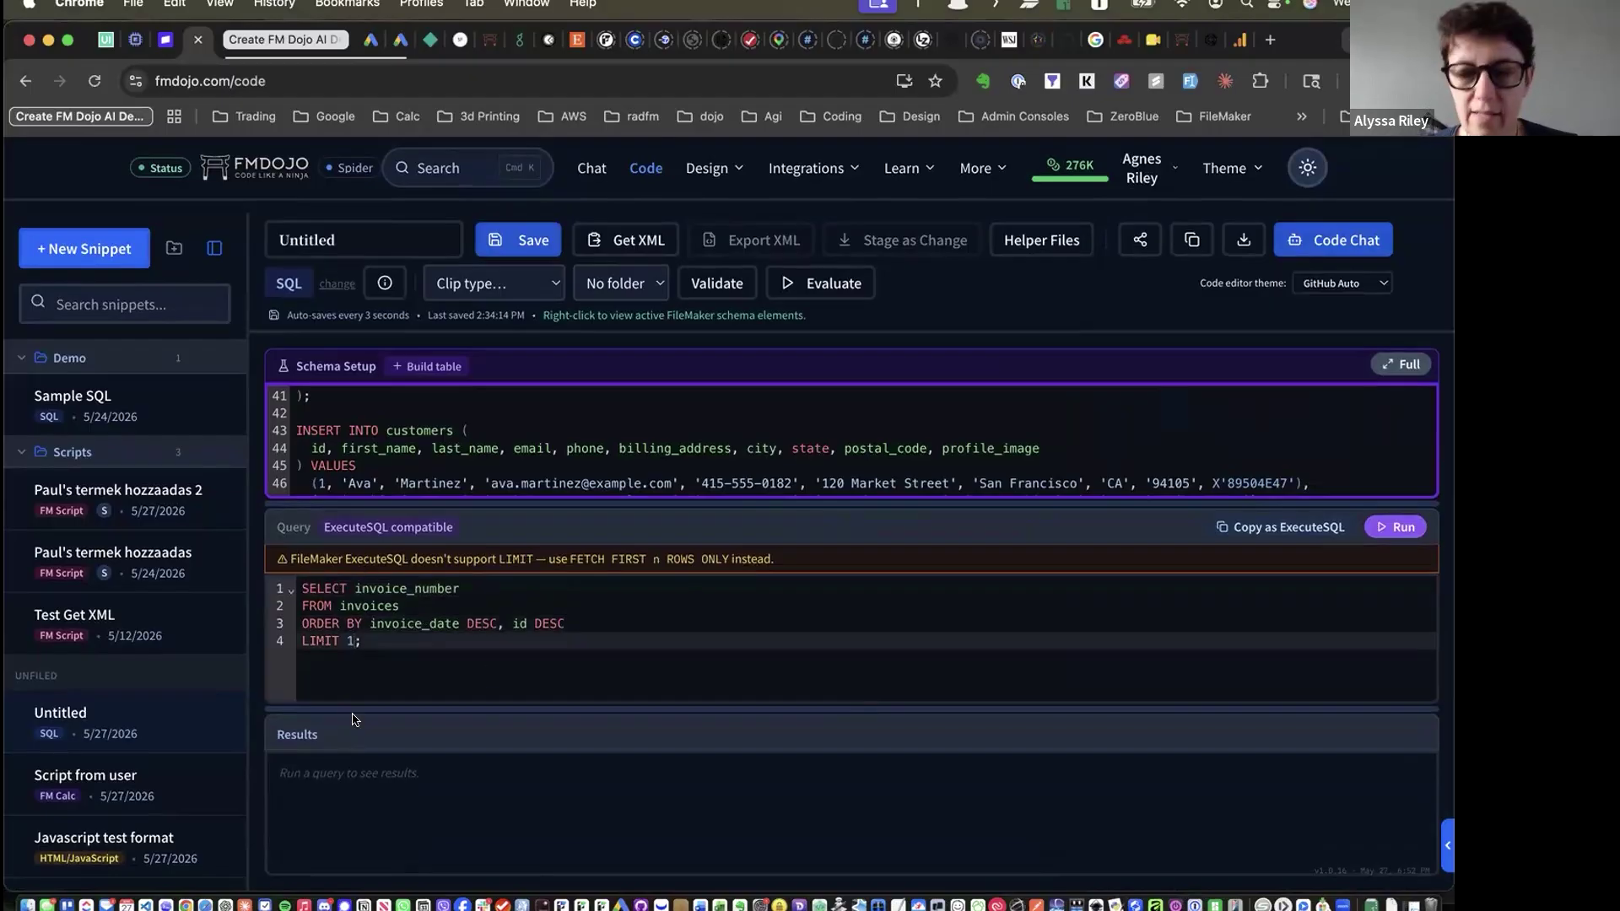
{"action": "key", "text": "BackSpace"}
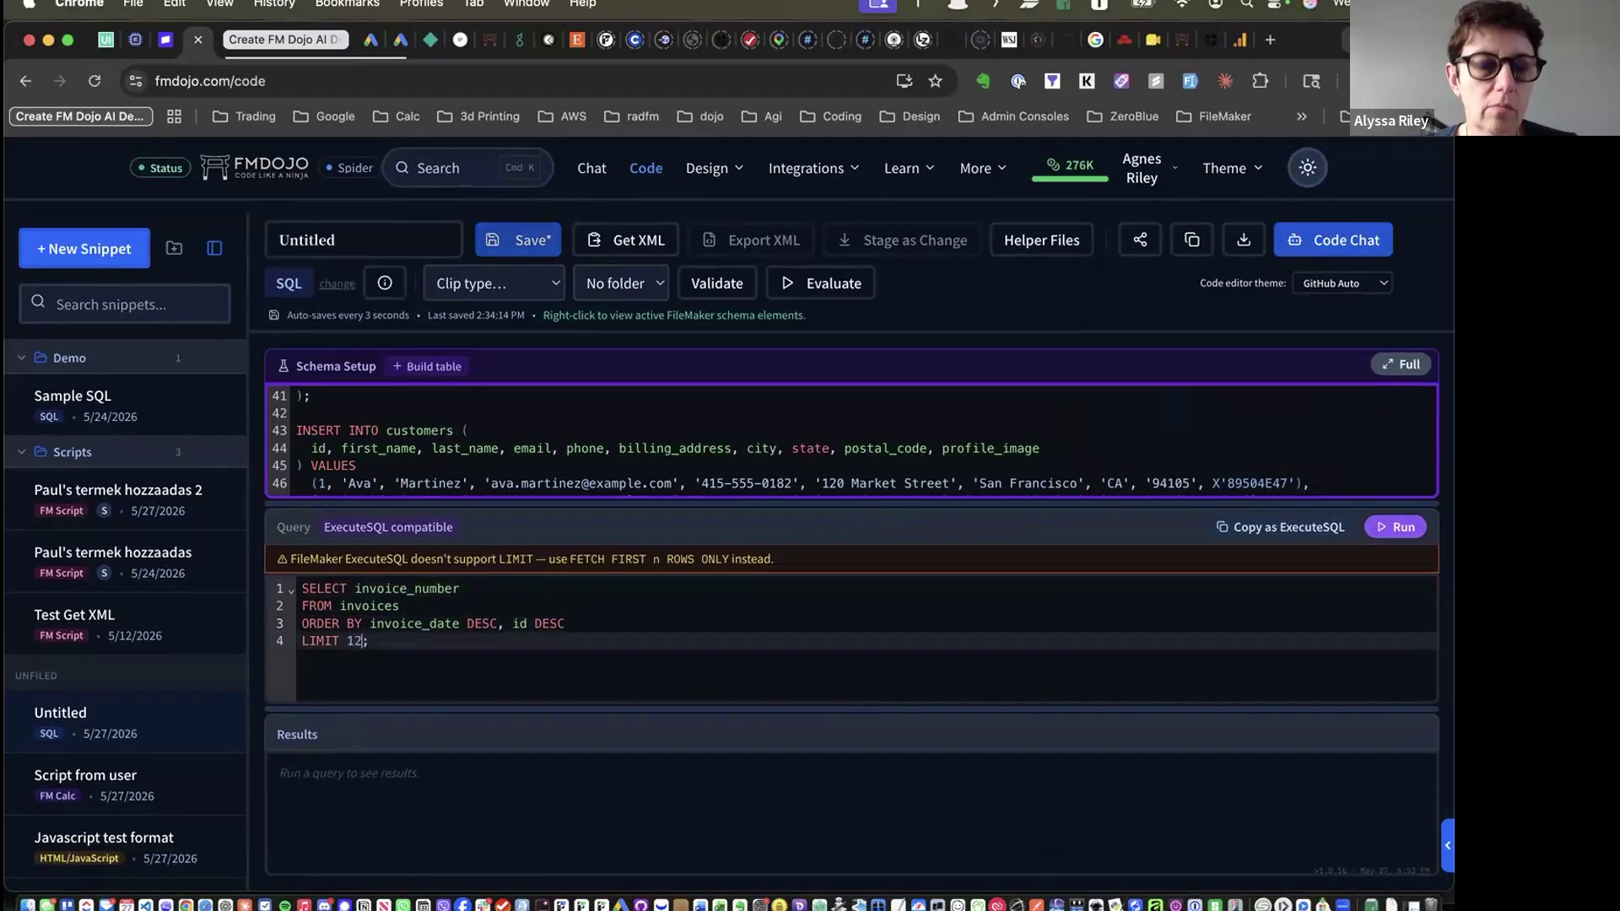
{"action": "type", "text": "2"}
{"action": "key", "text": "Right"}
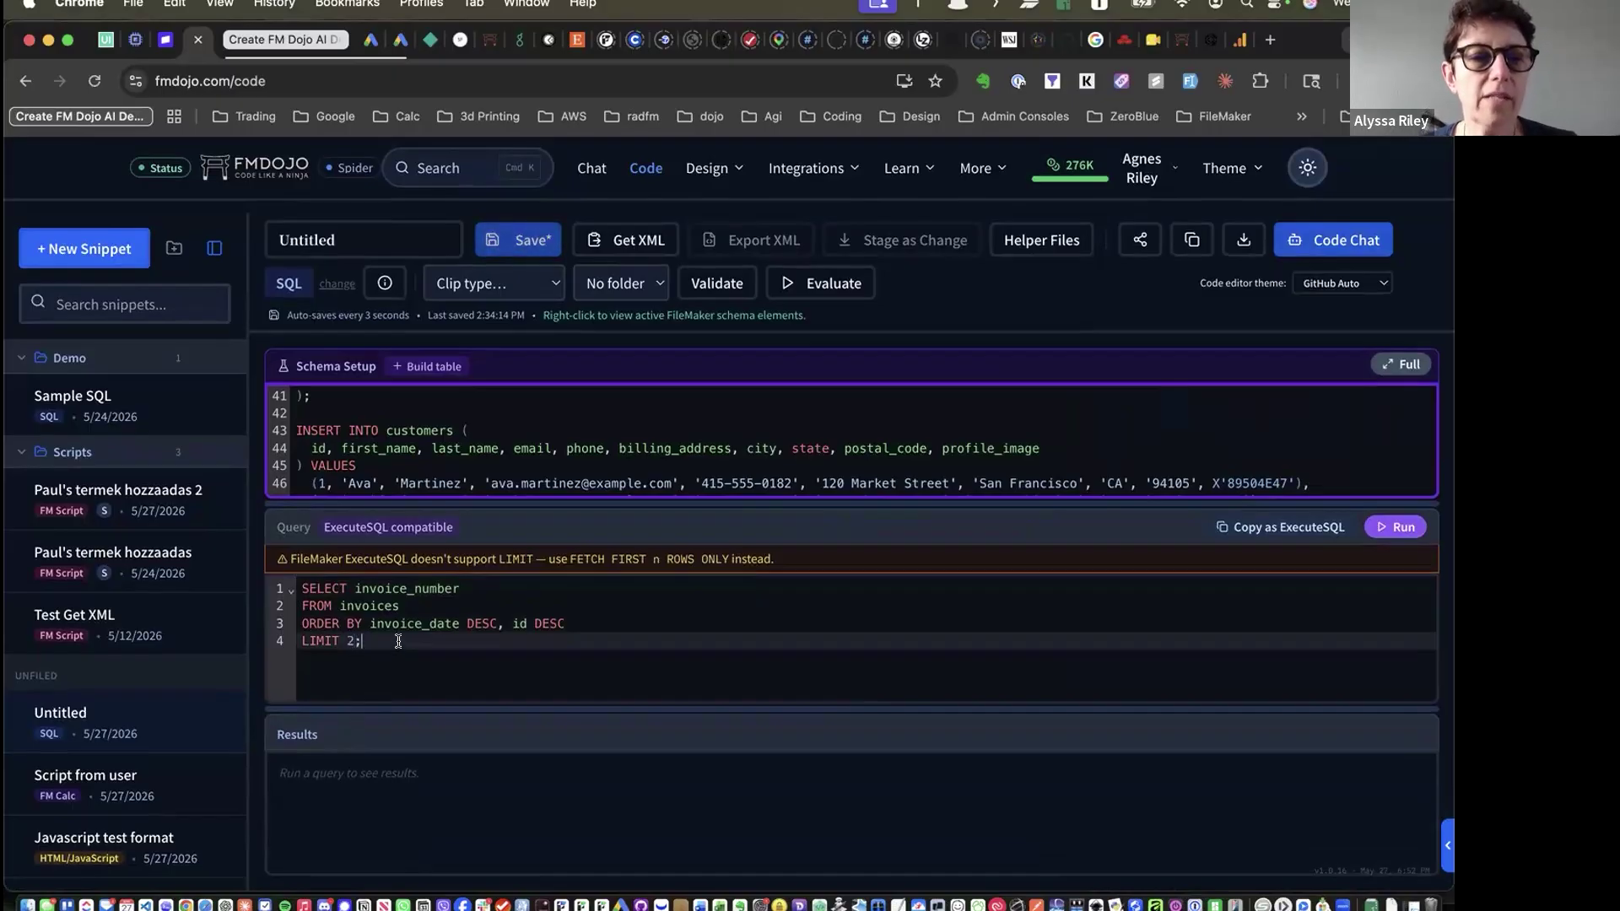
{"action": "key", "text": "Return"}
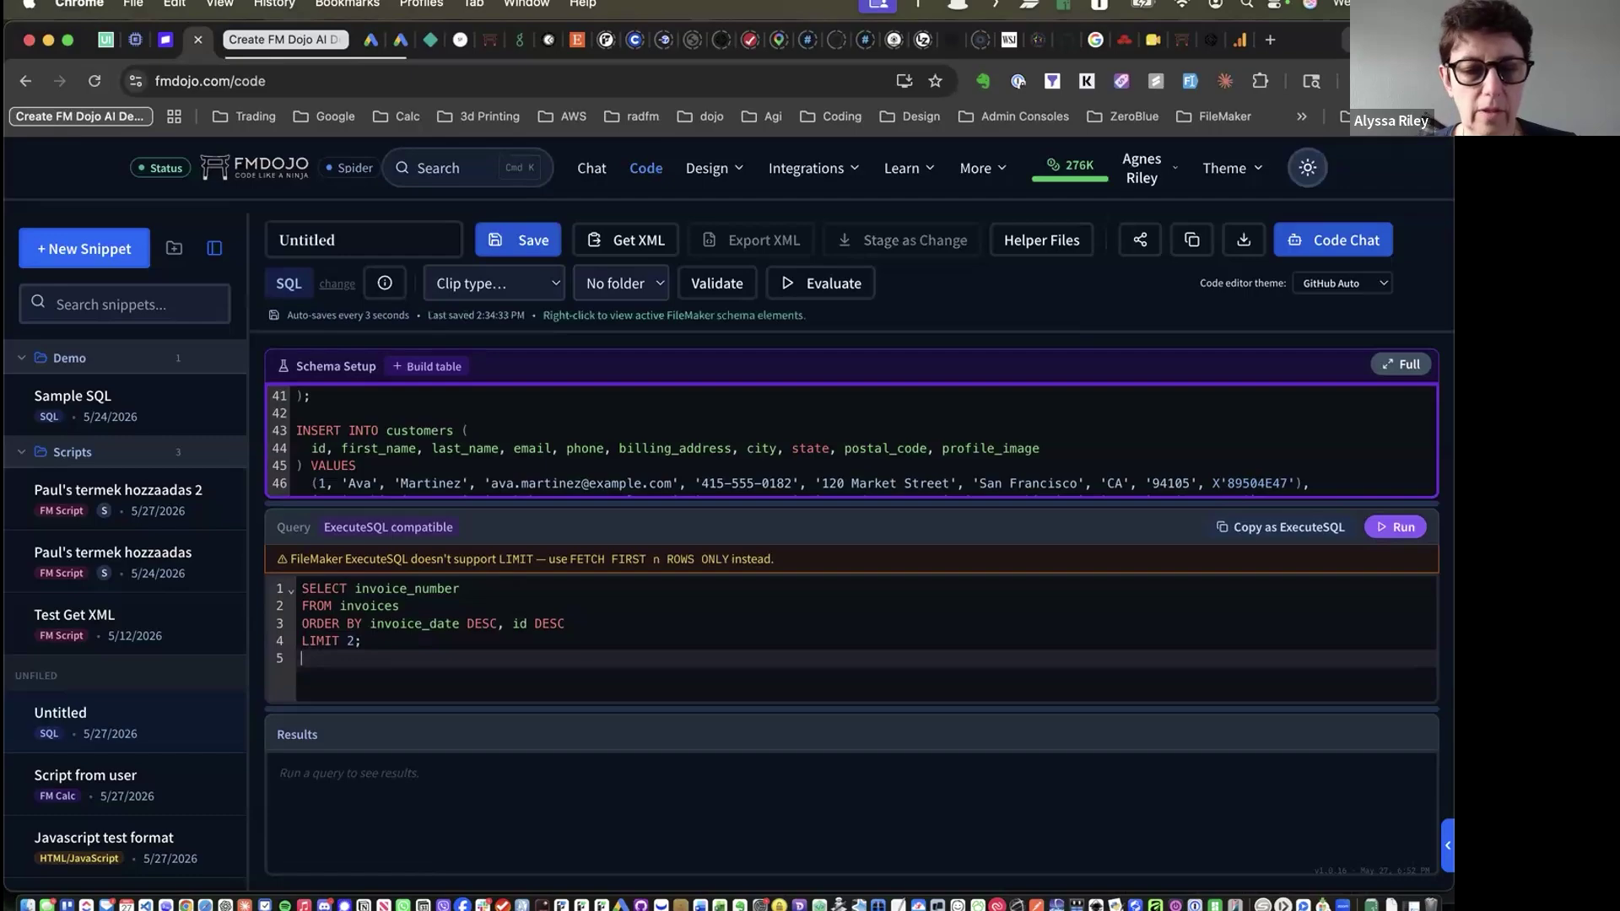
{"action": "type", "text": "OR"}
{"action": "key", "text": "BackSpace"}
{"action": "key", "text": "BackSpace"}
{"action": "key", "text": "BackSpace"}
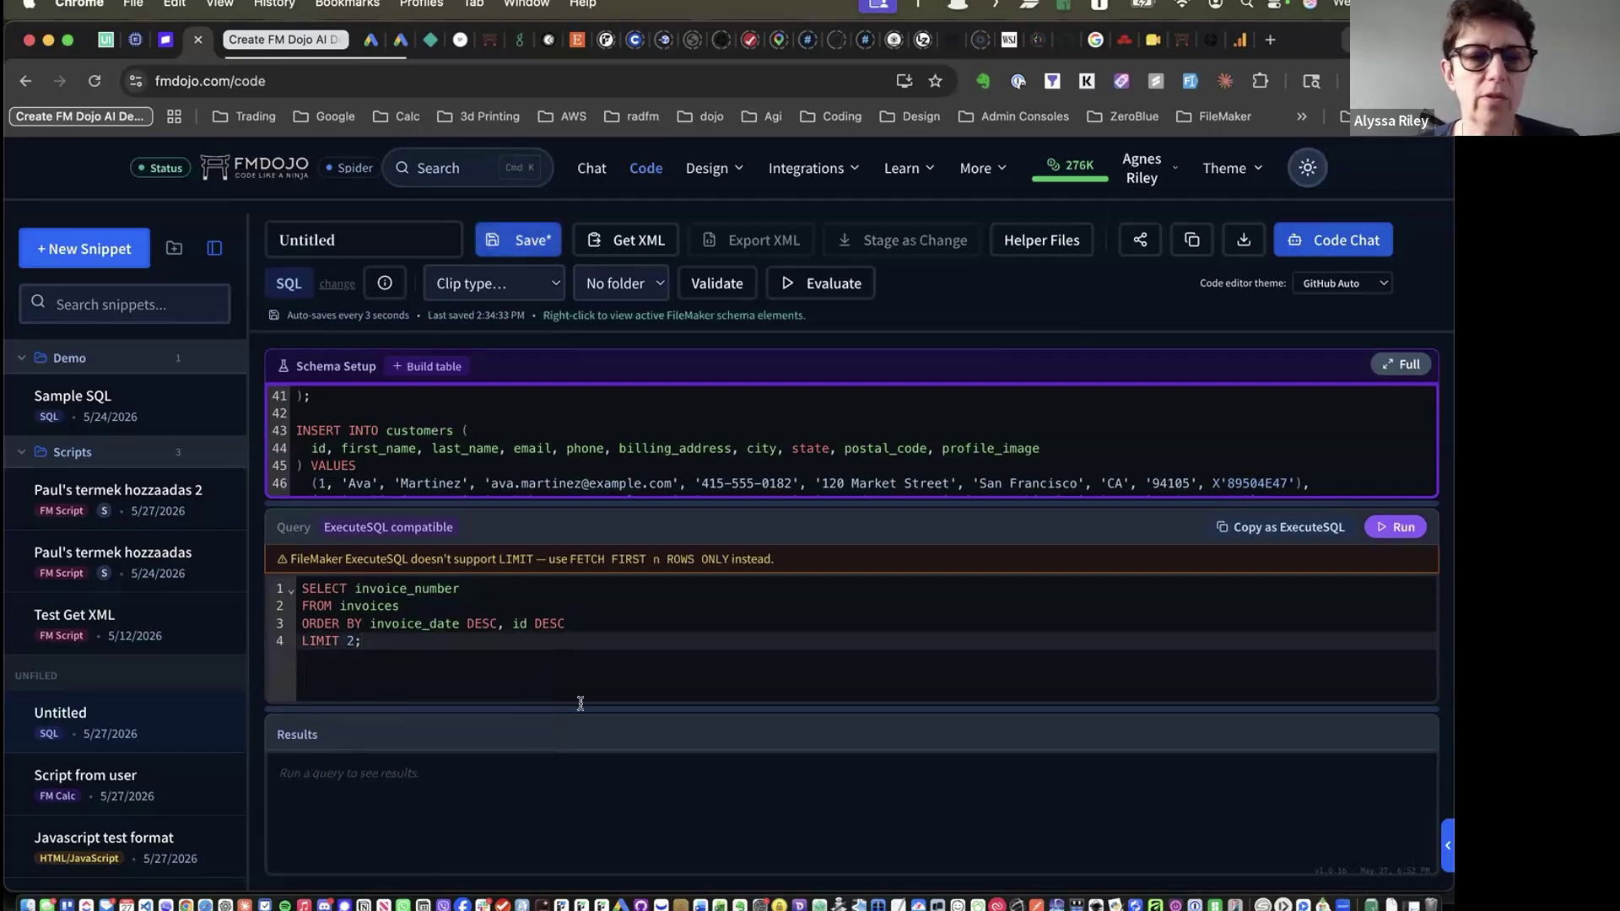
Run the query to list INV-2026-0004 and INV-2026-0003, and copy it as ExecuteSQL
{"action": "left_click", "coordinate": [1385, 528]}
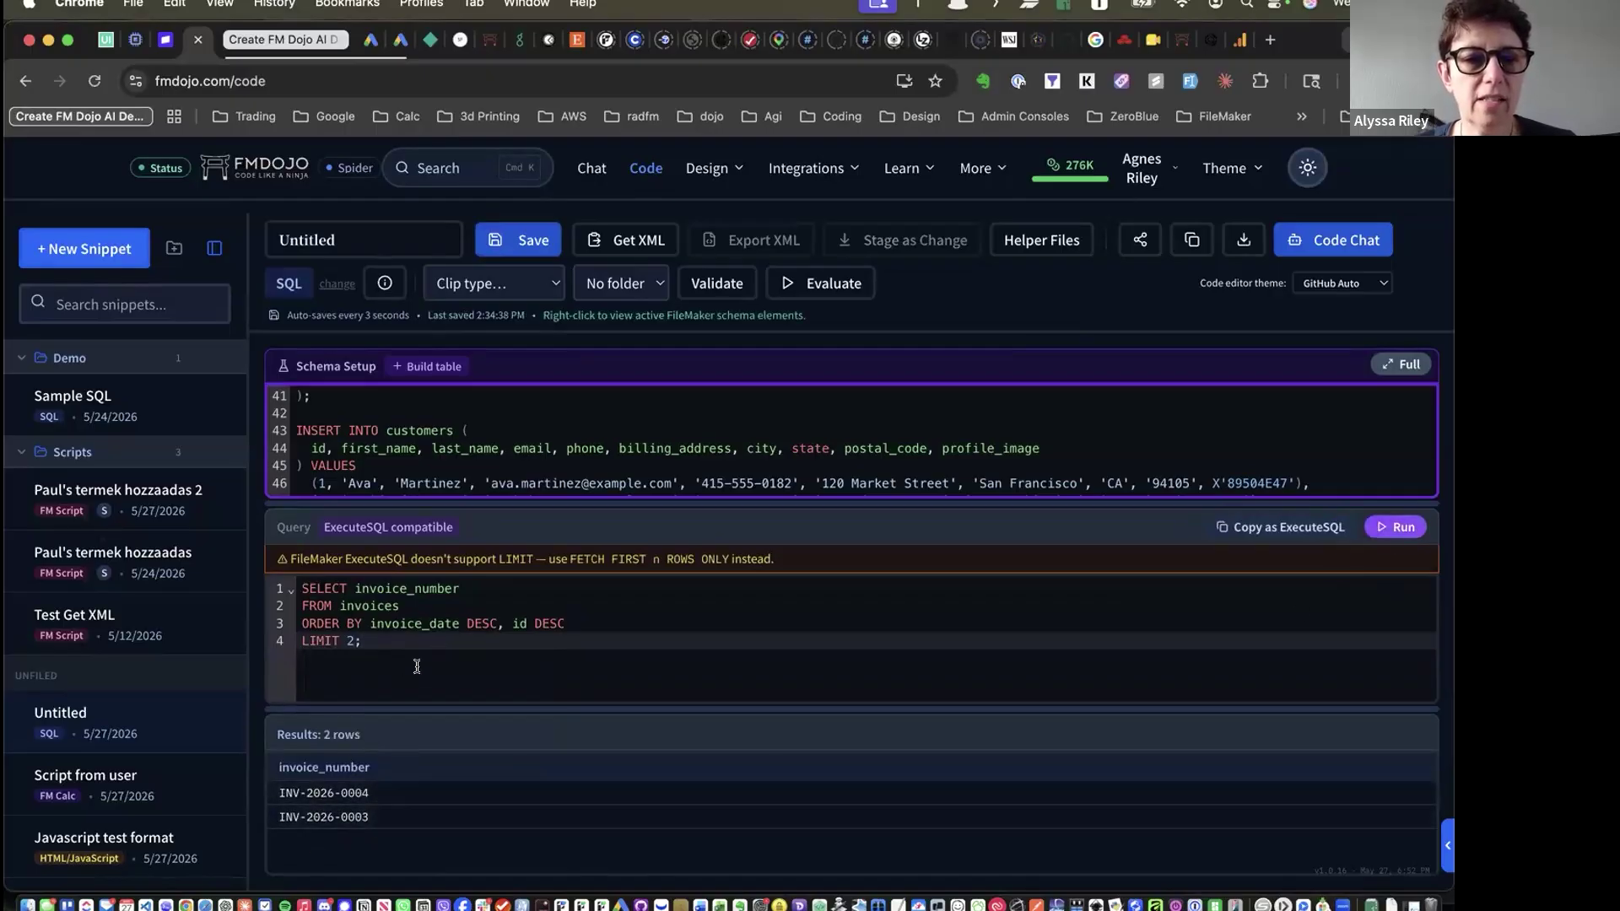
{"action": "left_click", "coordinate": [1279, 525]}
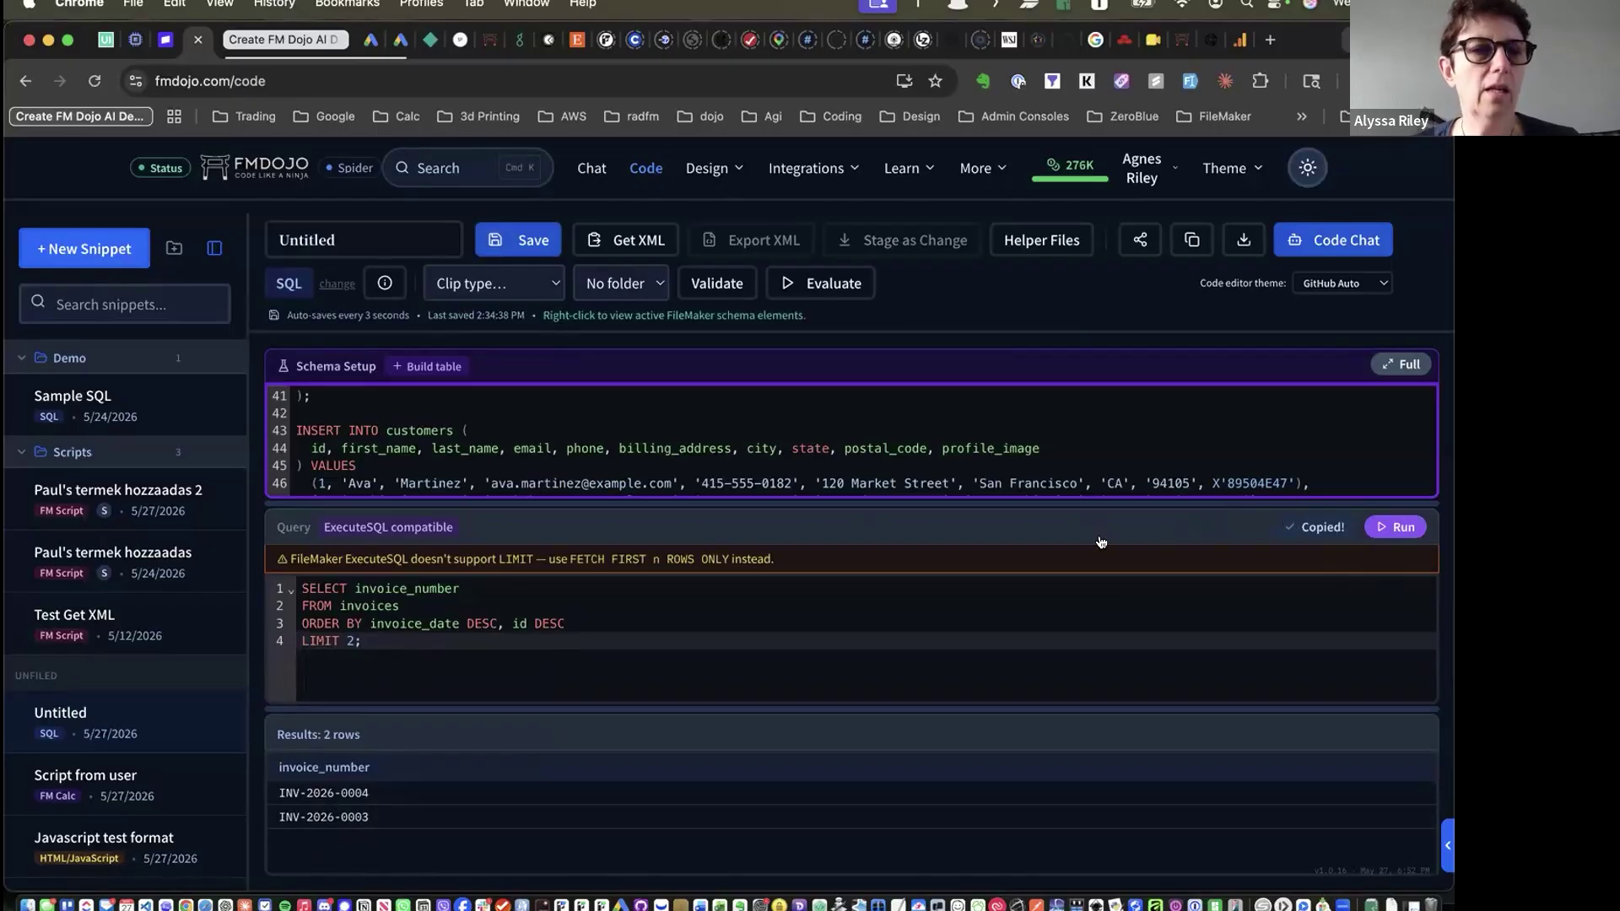
{"action": "key", "text": "super+Tab"}
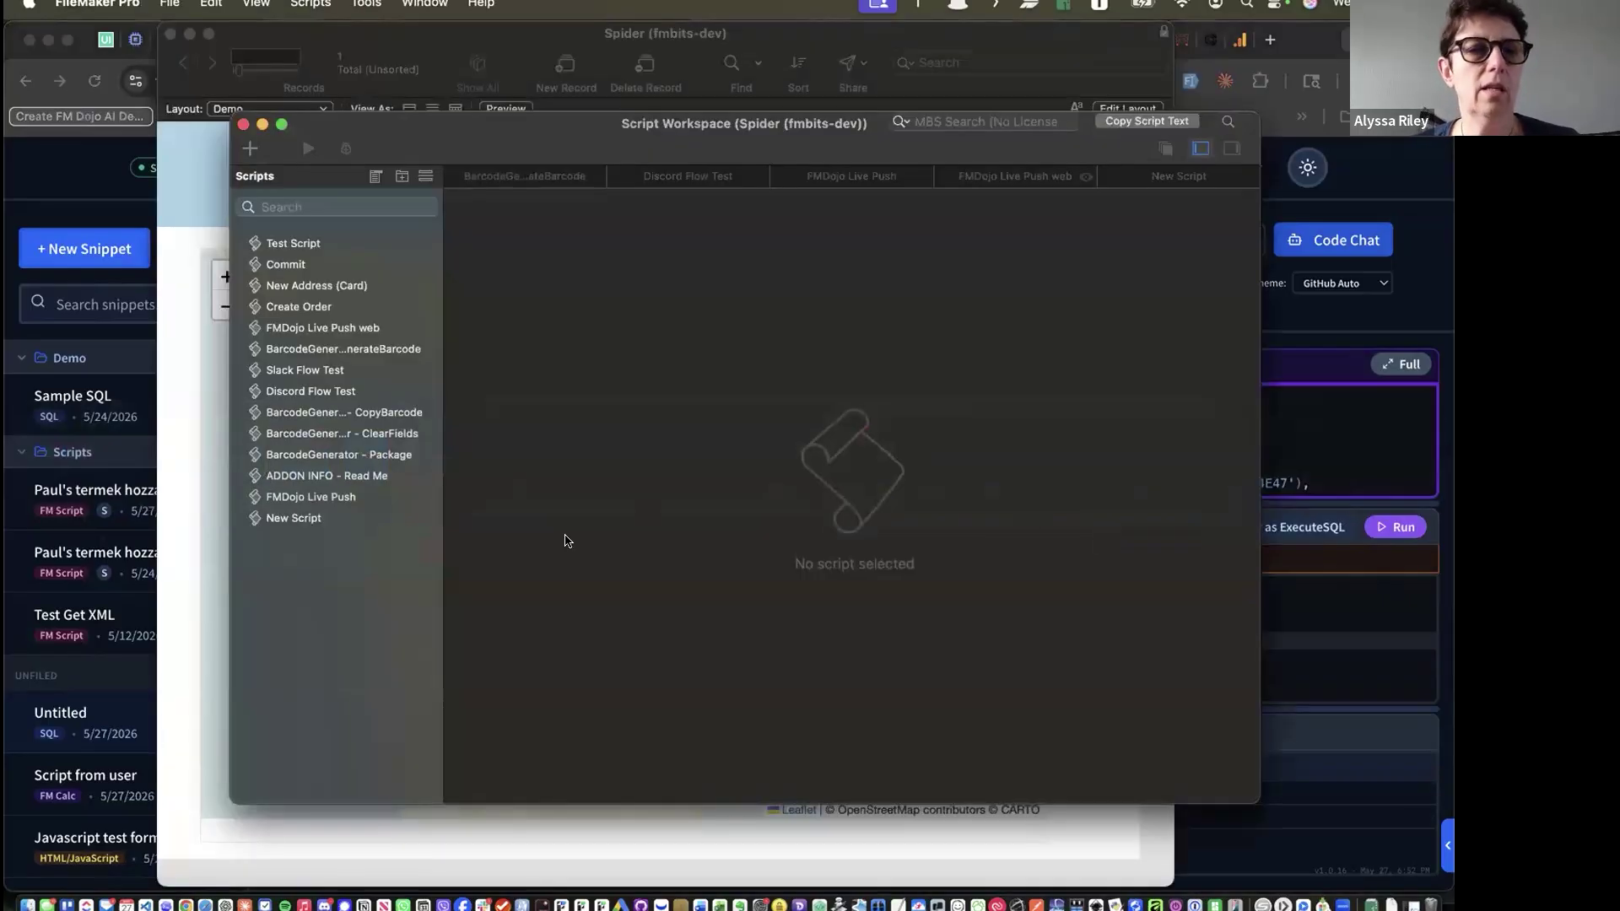
In a new script, add a Set Variable step and paste the ExecuteSQL calculation as its value
{"action": "left_click", "coordinate": [314, 518]}
{"action": "left_click", "coordinate": [600, 199]}
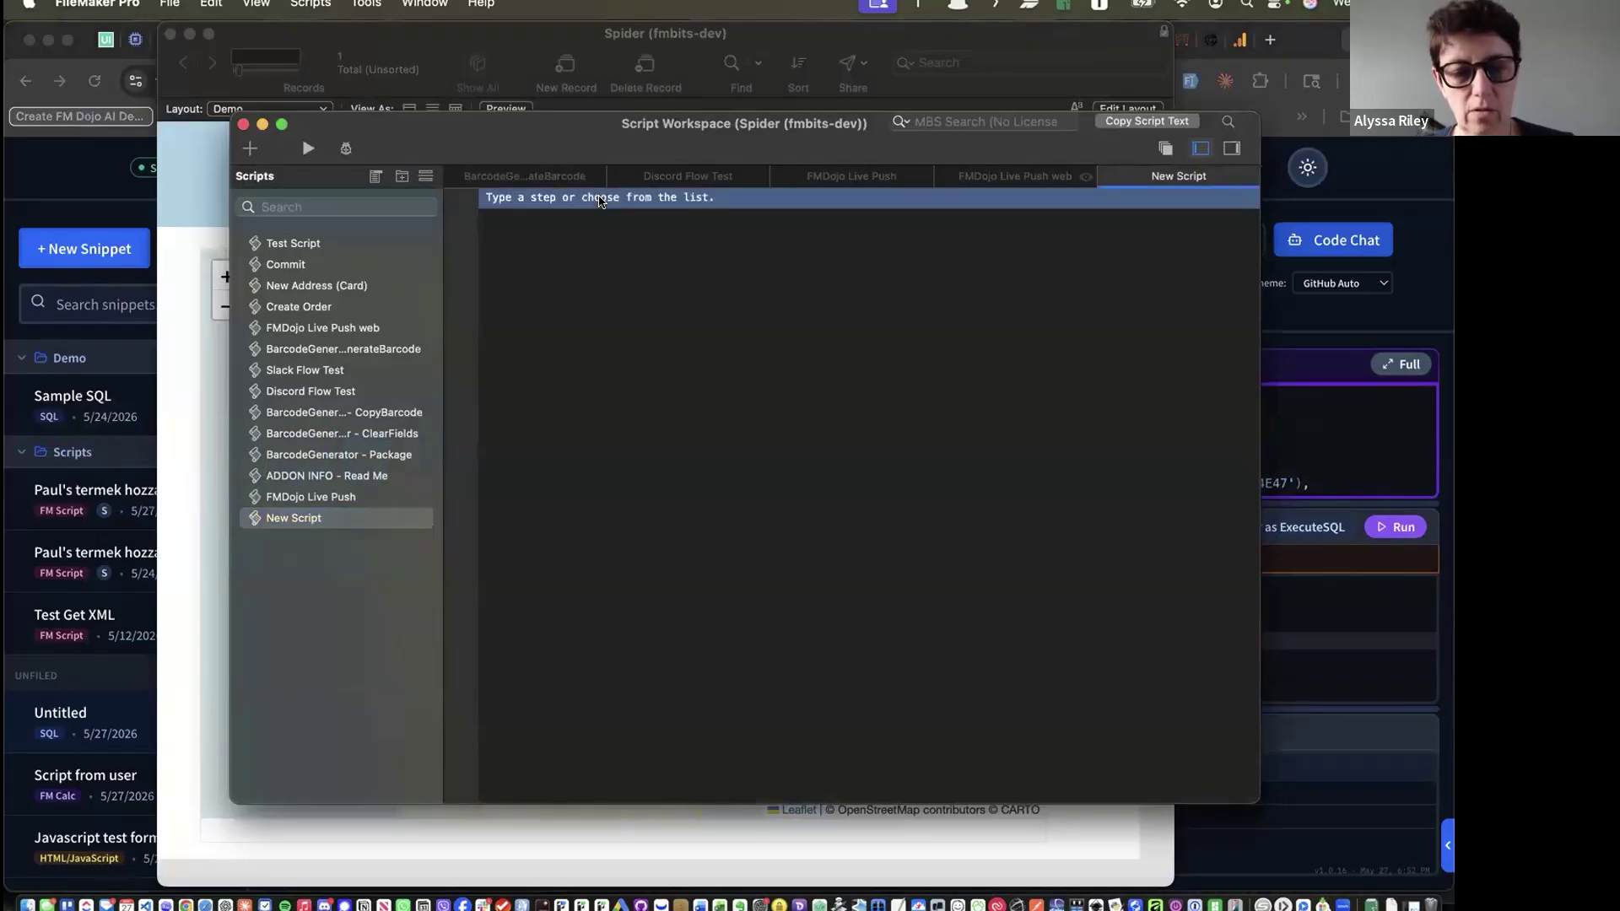
{"action": "type", "text": "set var"}
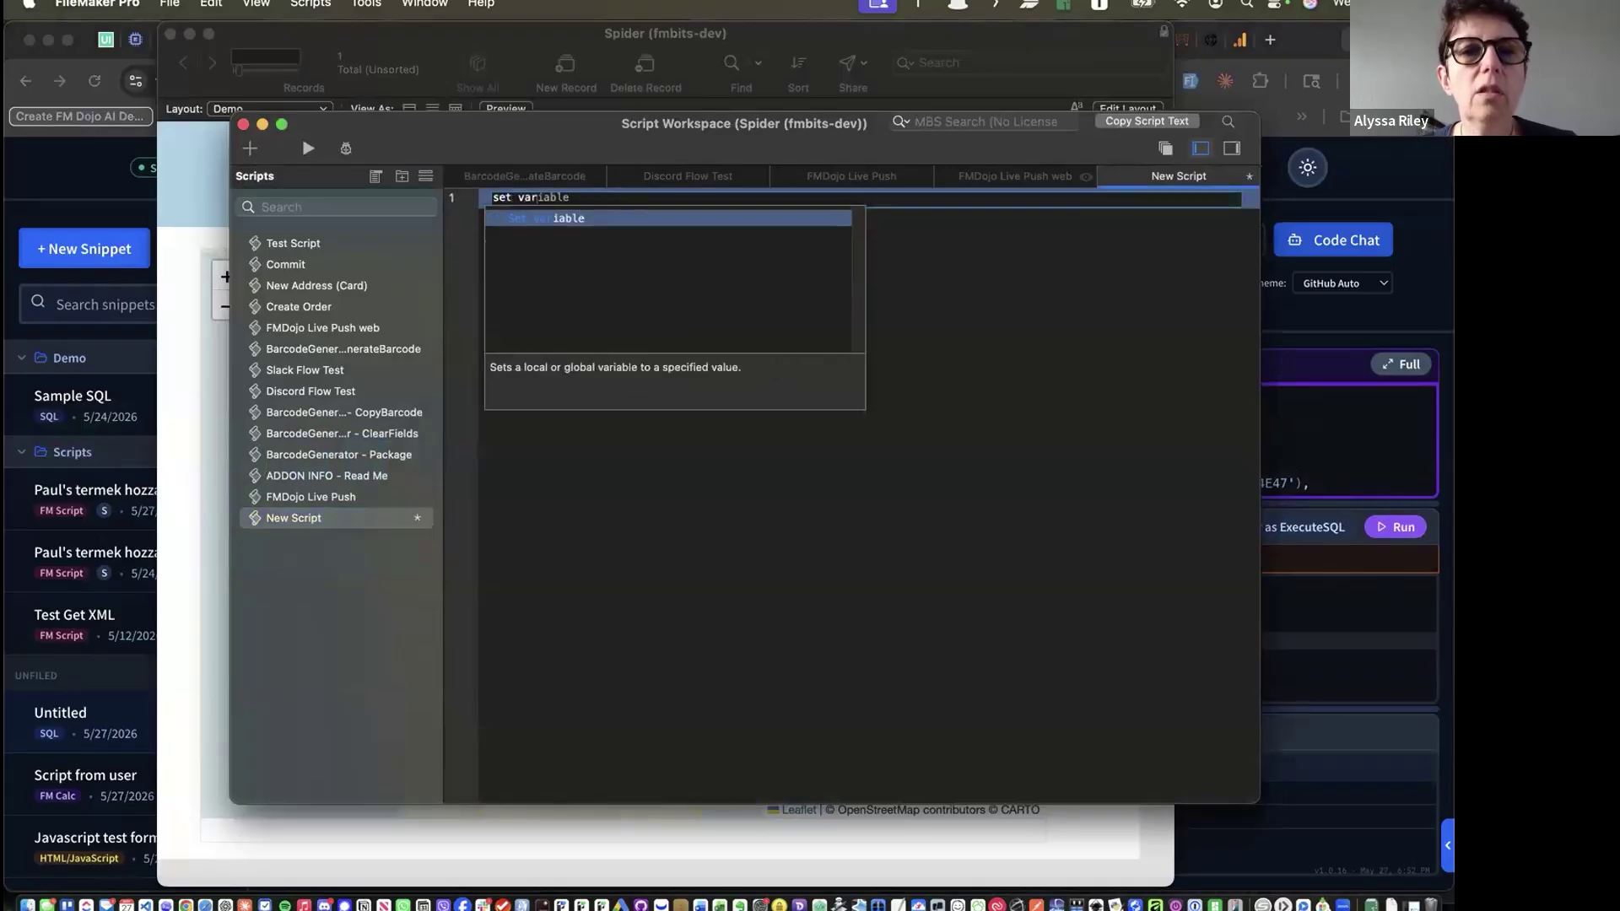
{"action": "key", "text": "Return"}
{"action": "left_click", "coordinate": [600, 198]}
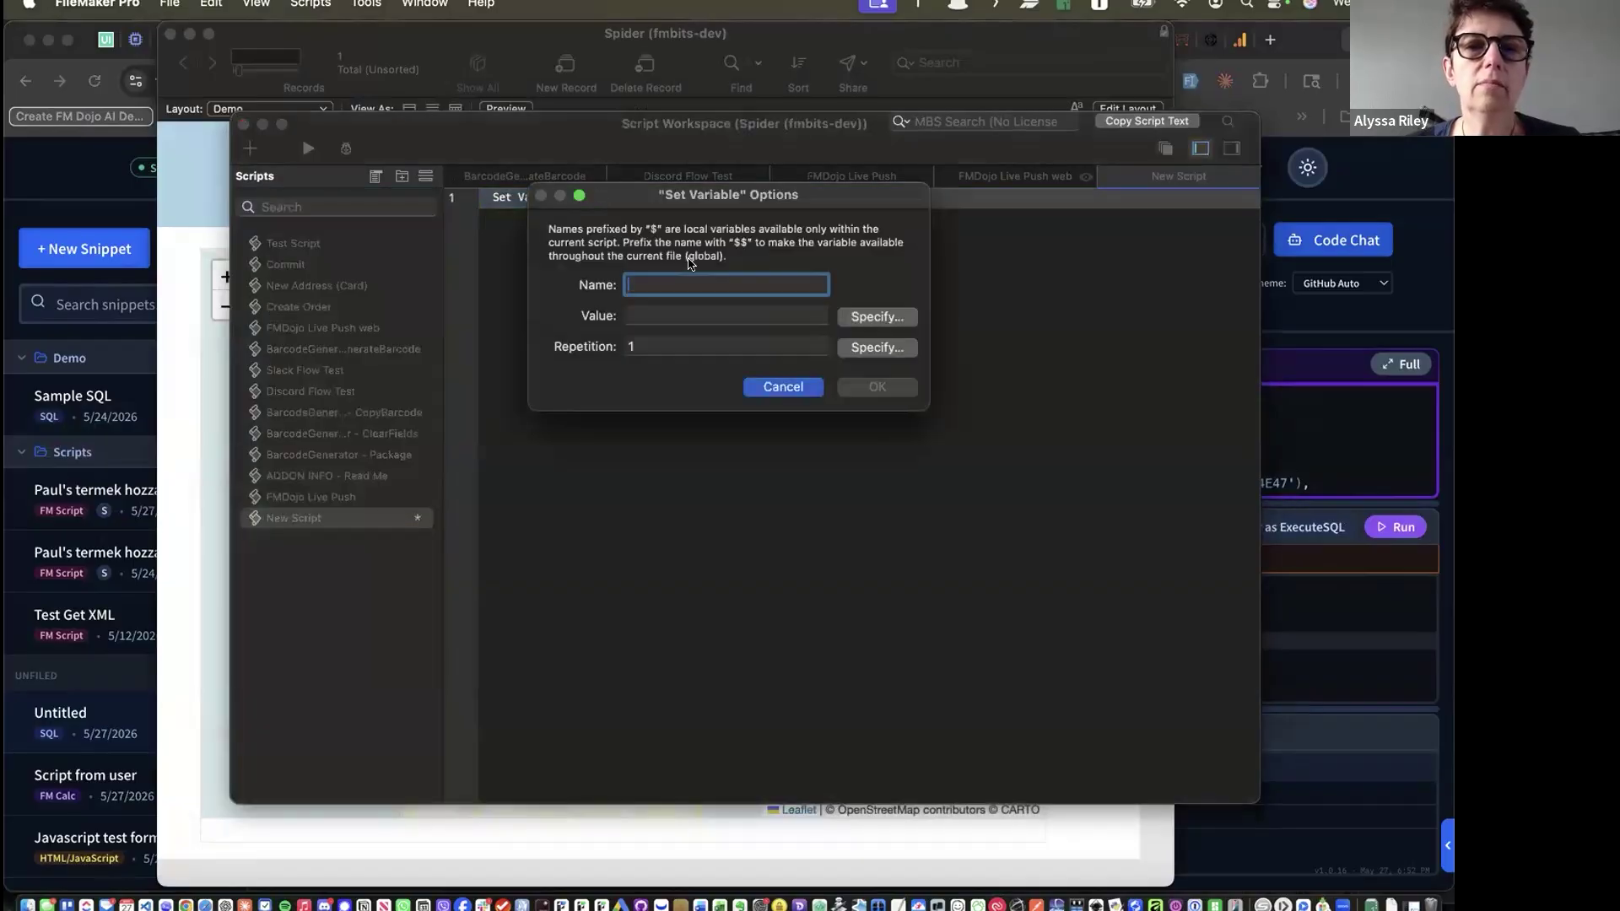
{"action": "left_click", "coordinate": [878, 315]}
{"action": "key", "text": "super+v"}
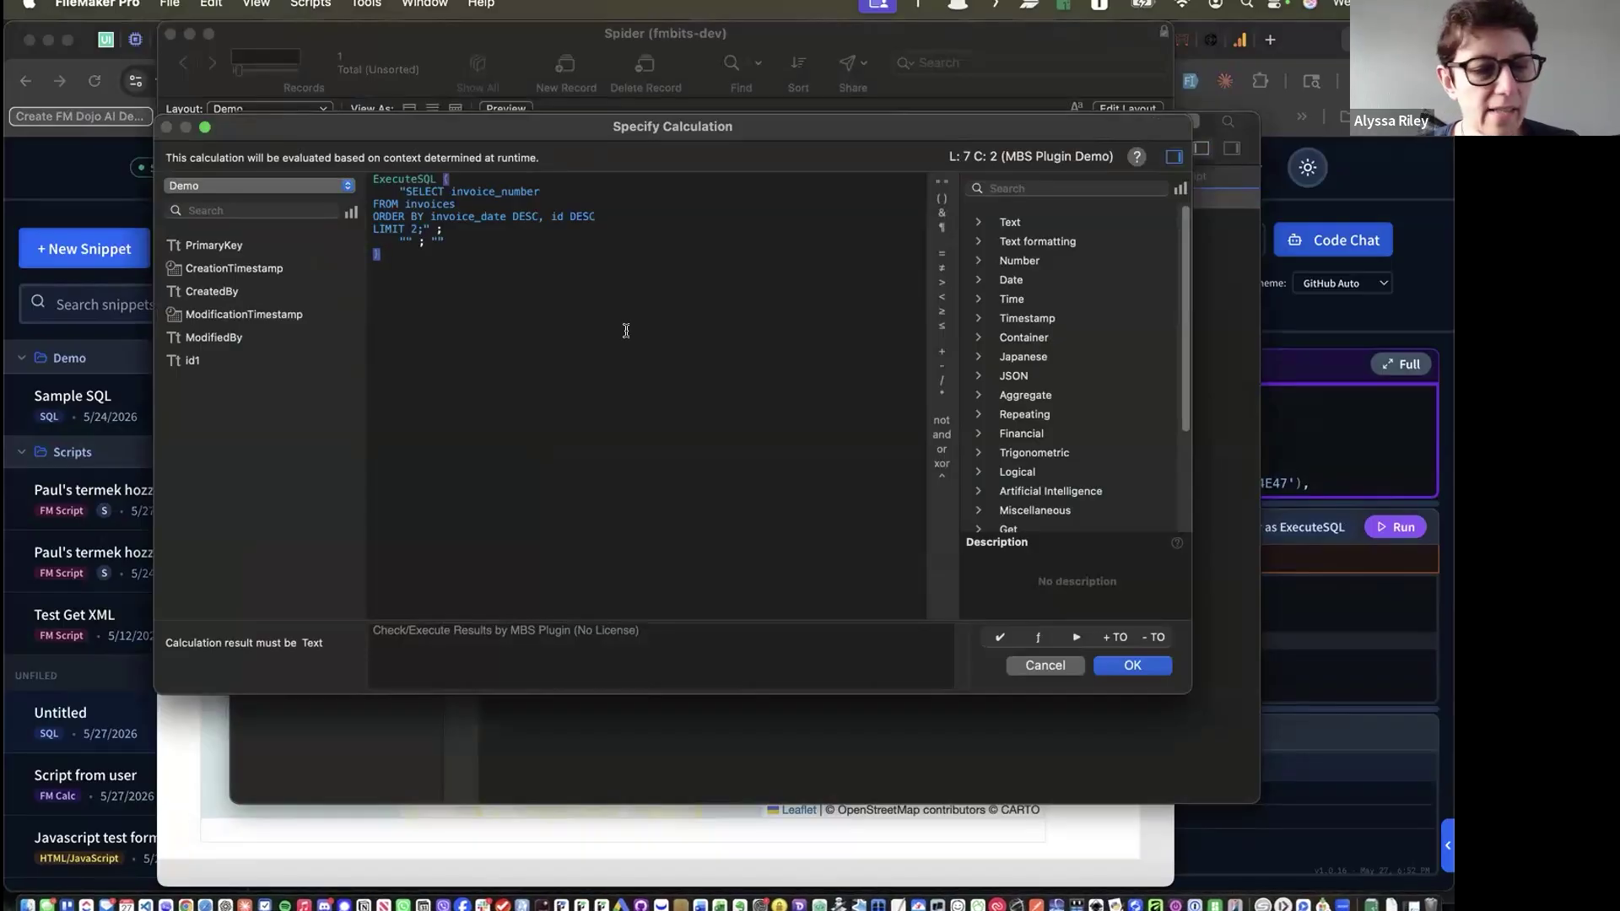
Cancel both dialogs, close Script Workspace with Revert All, and return to FM Dojo
{"action": "left_click", "coordinate": [1033, 666]}
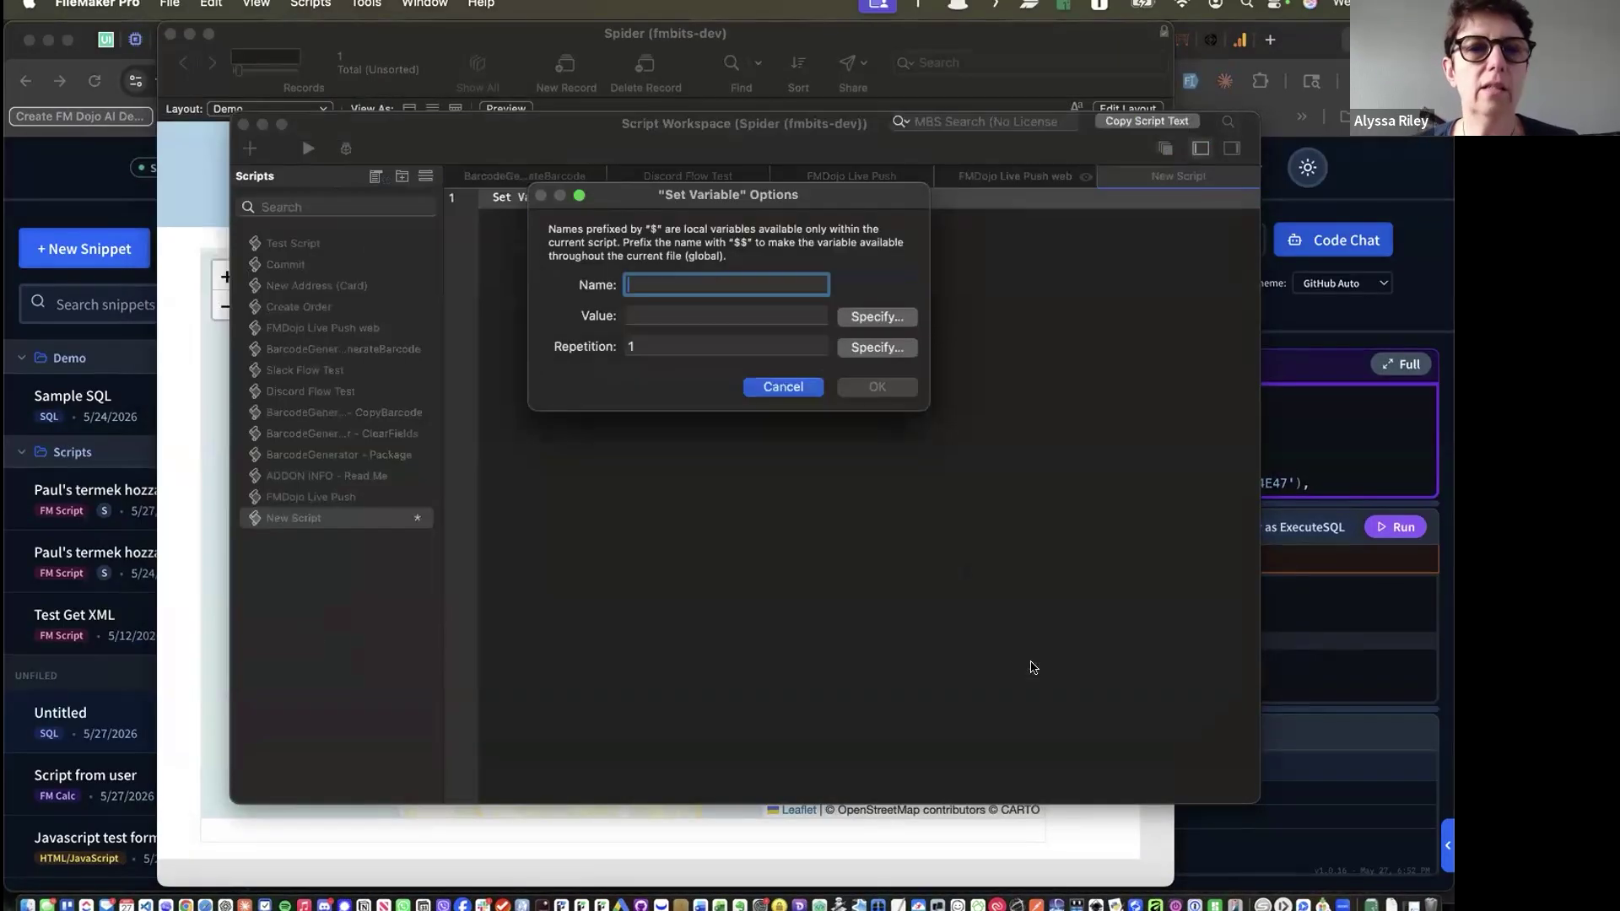
{"action": "left_click", "coordinate": [783, 390]}
{"action": "left_click", "coordinate": [243, 125]}
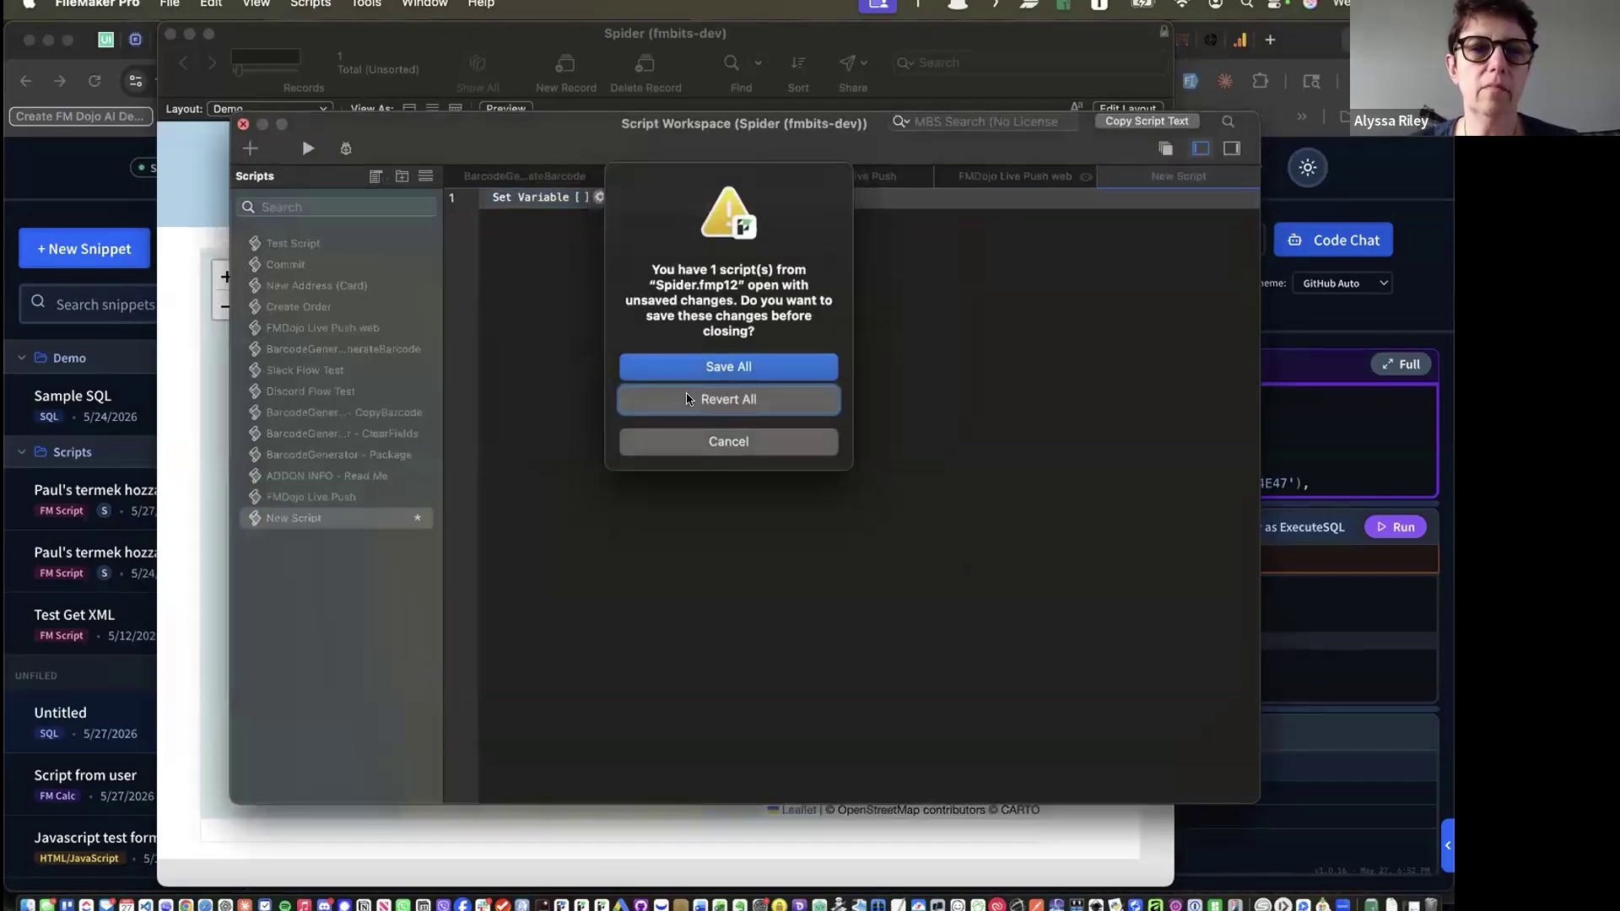
{"action": "left_click", "coordinate": [689, 399]}
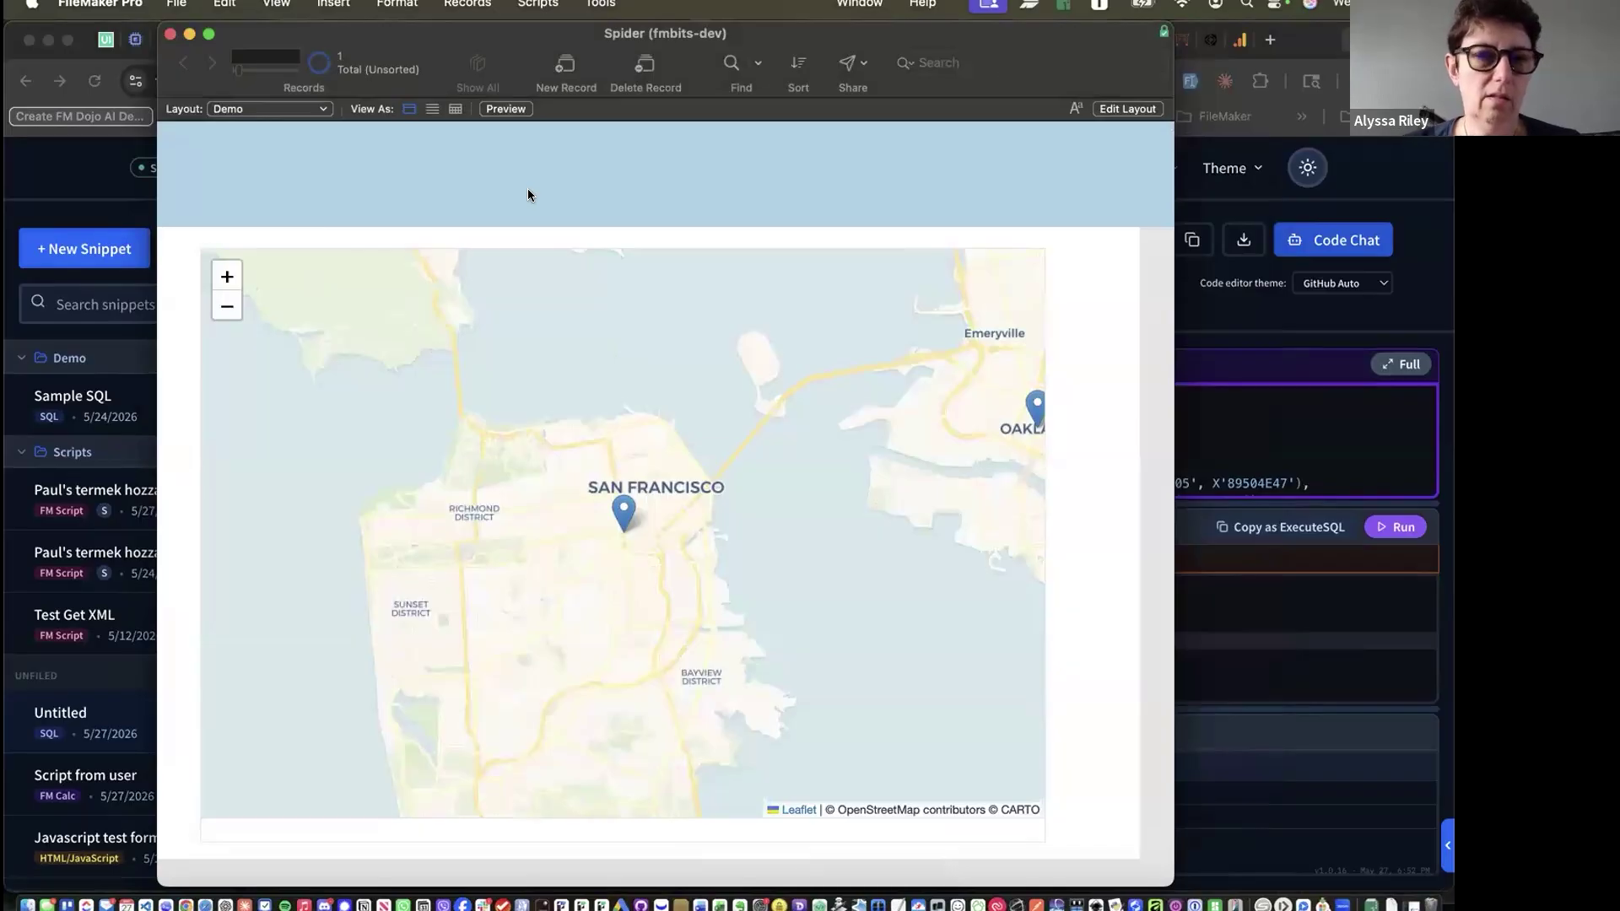
{"action": "key", "text": "super+Tab"}
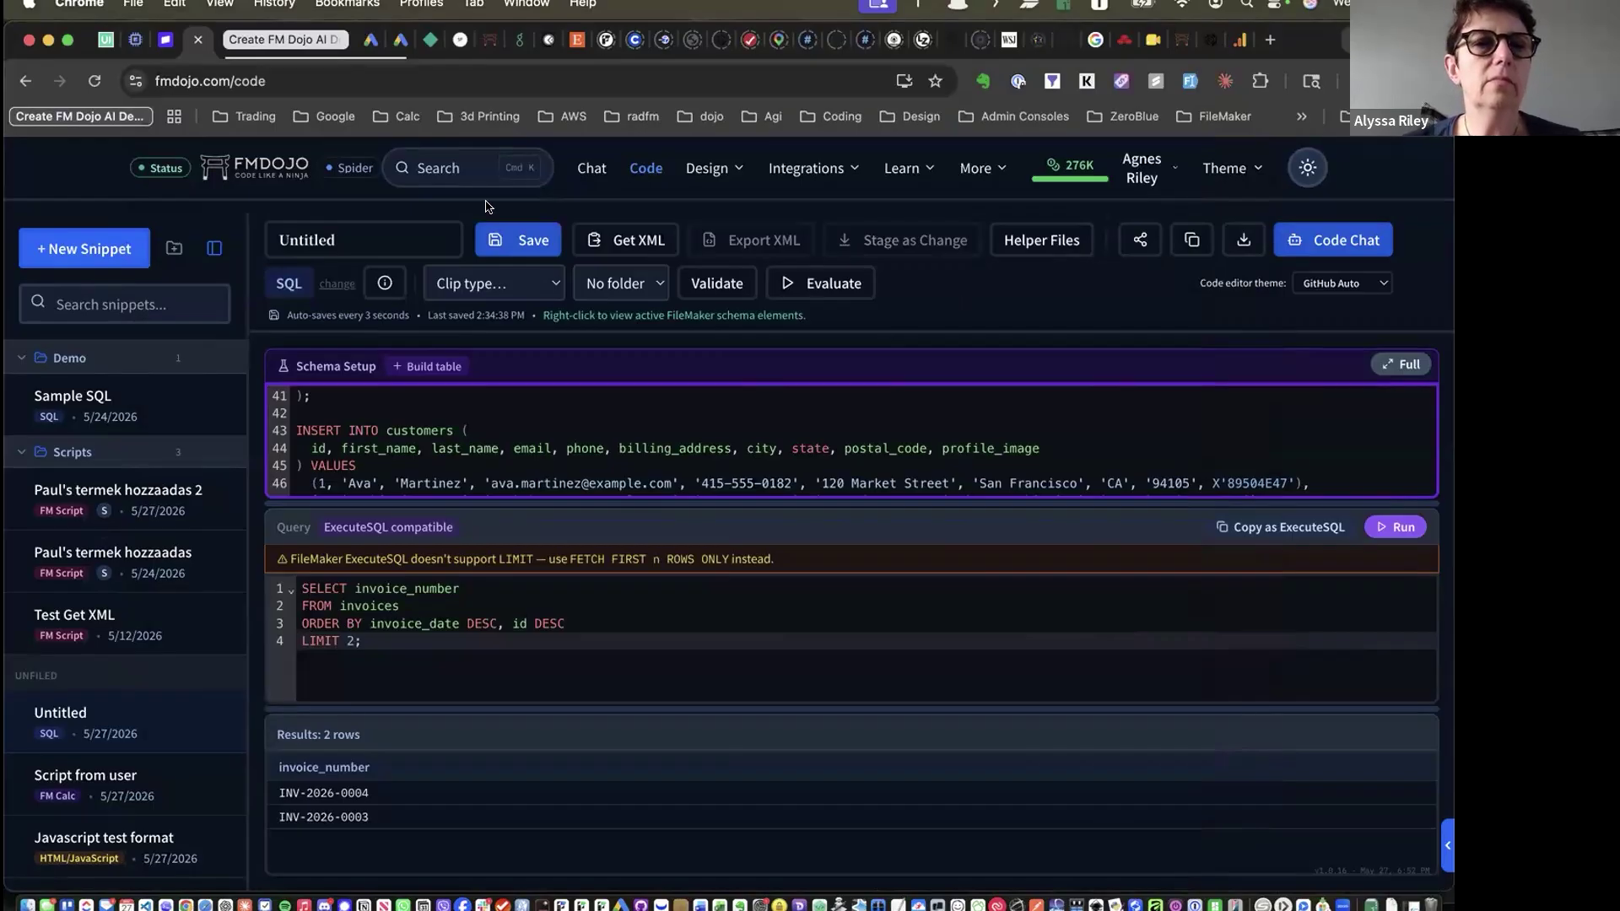
Cancel a new snippet and show the Integrations menu's feature list
{"action": "left_click", "coordinate": [99, 252]}
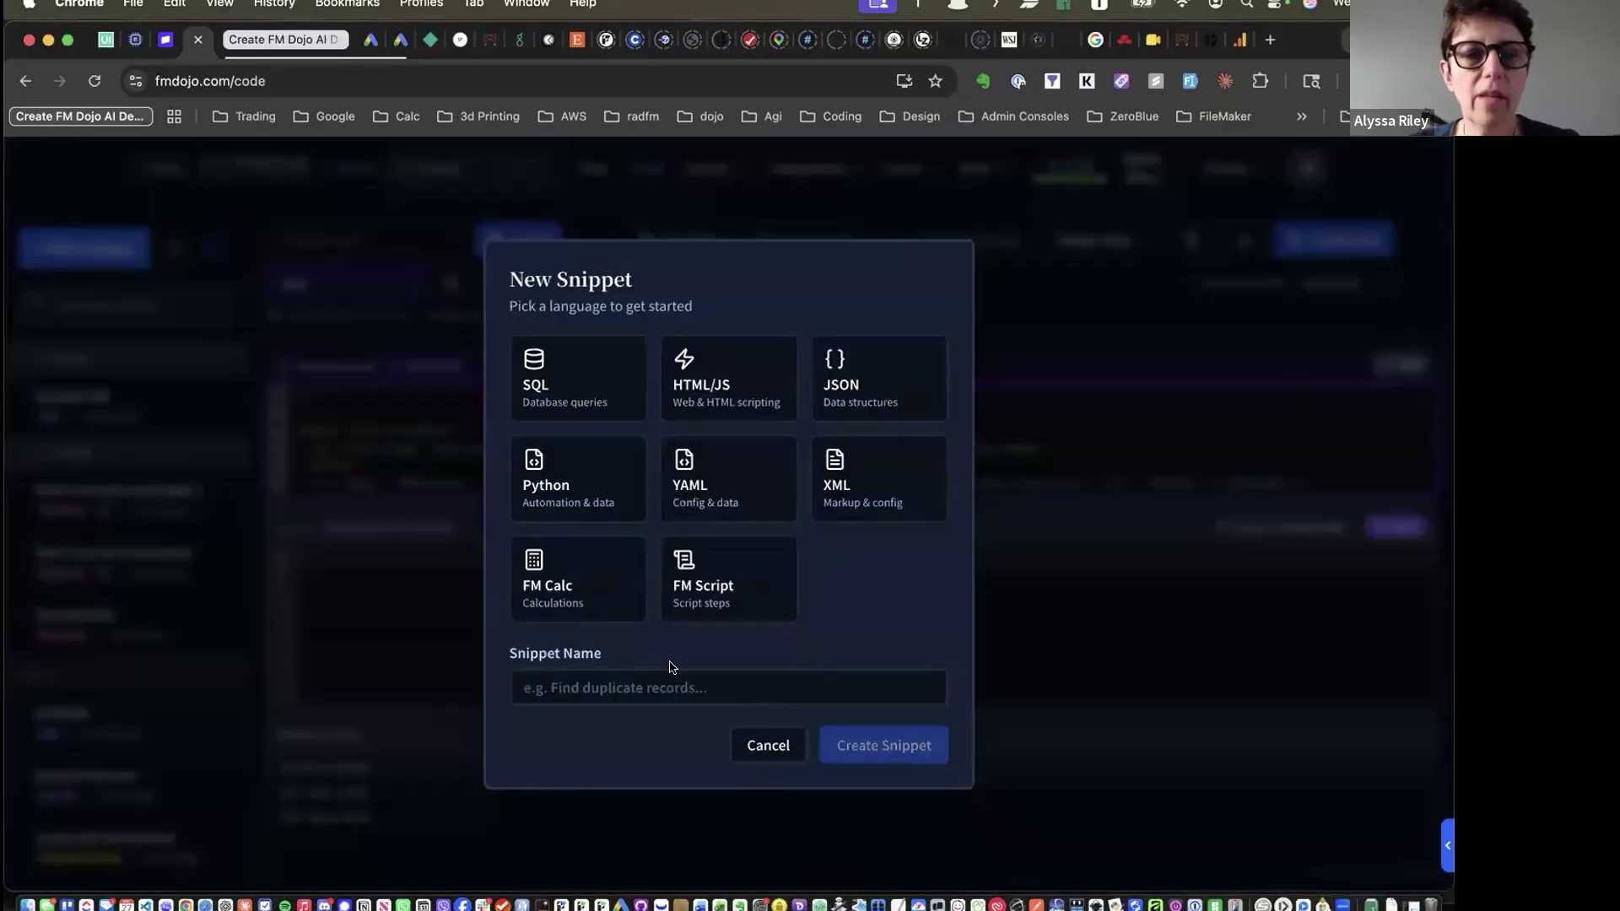
{"action": "left_click", "coordinate": [762, 747]}
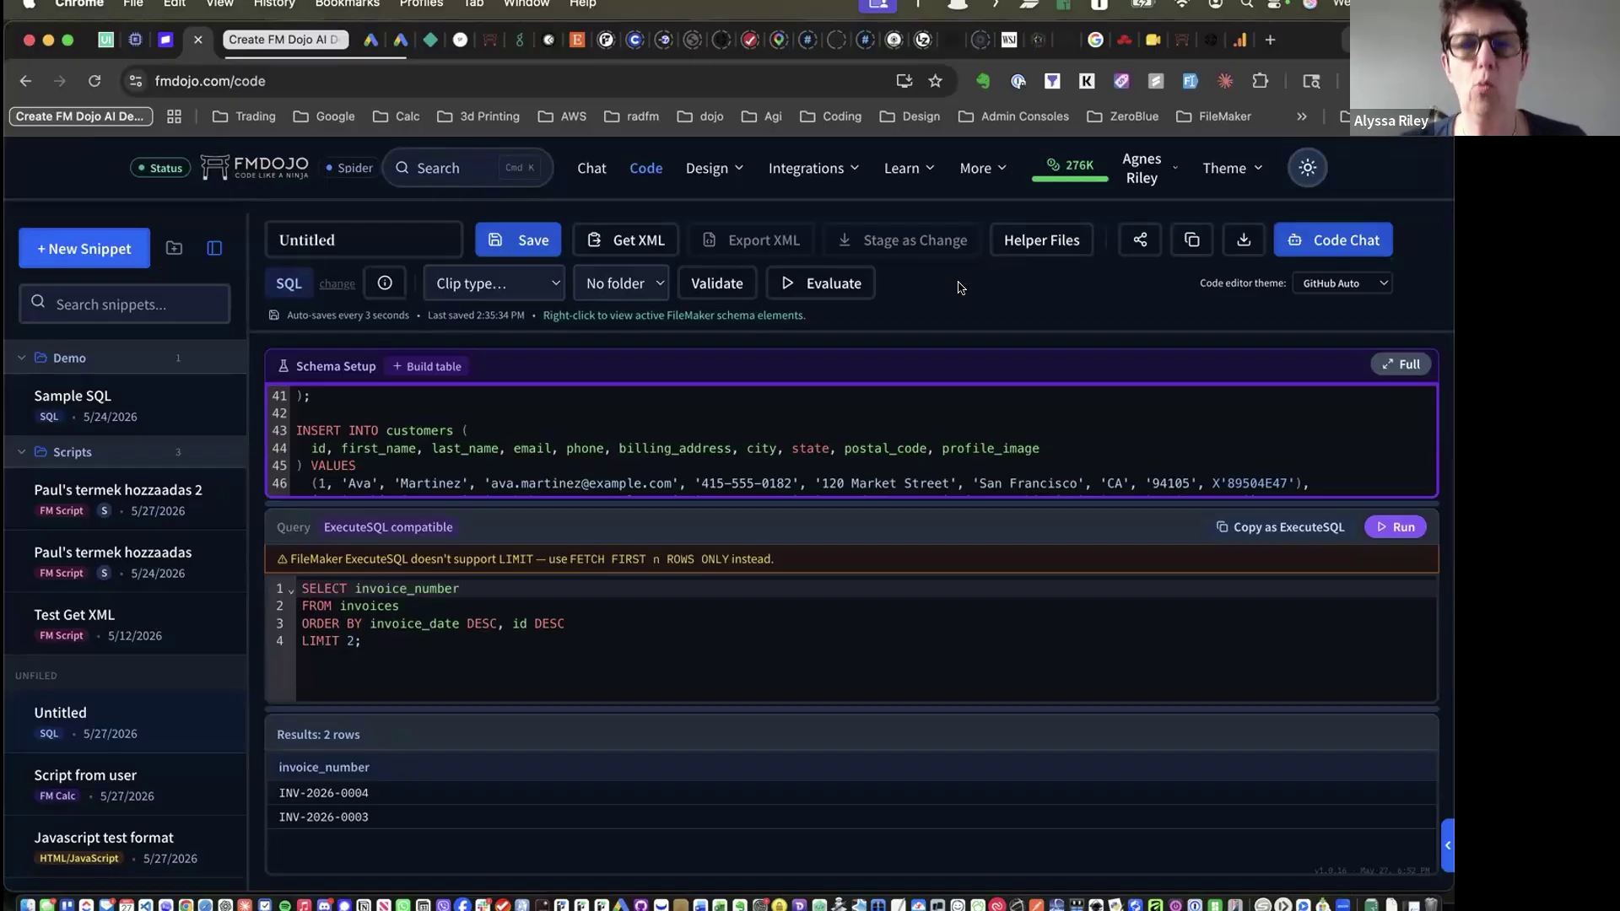
{"action": "left_click", "coordinate": [797, 172]}
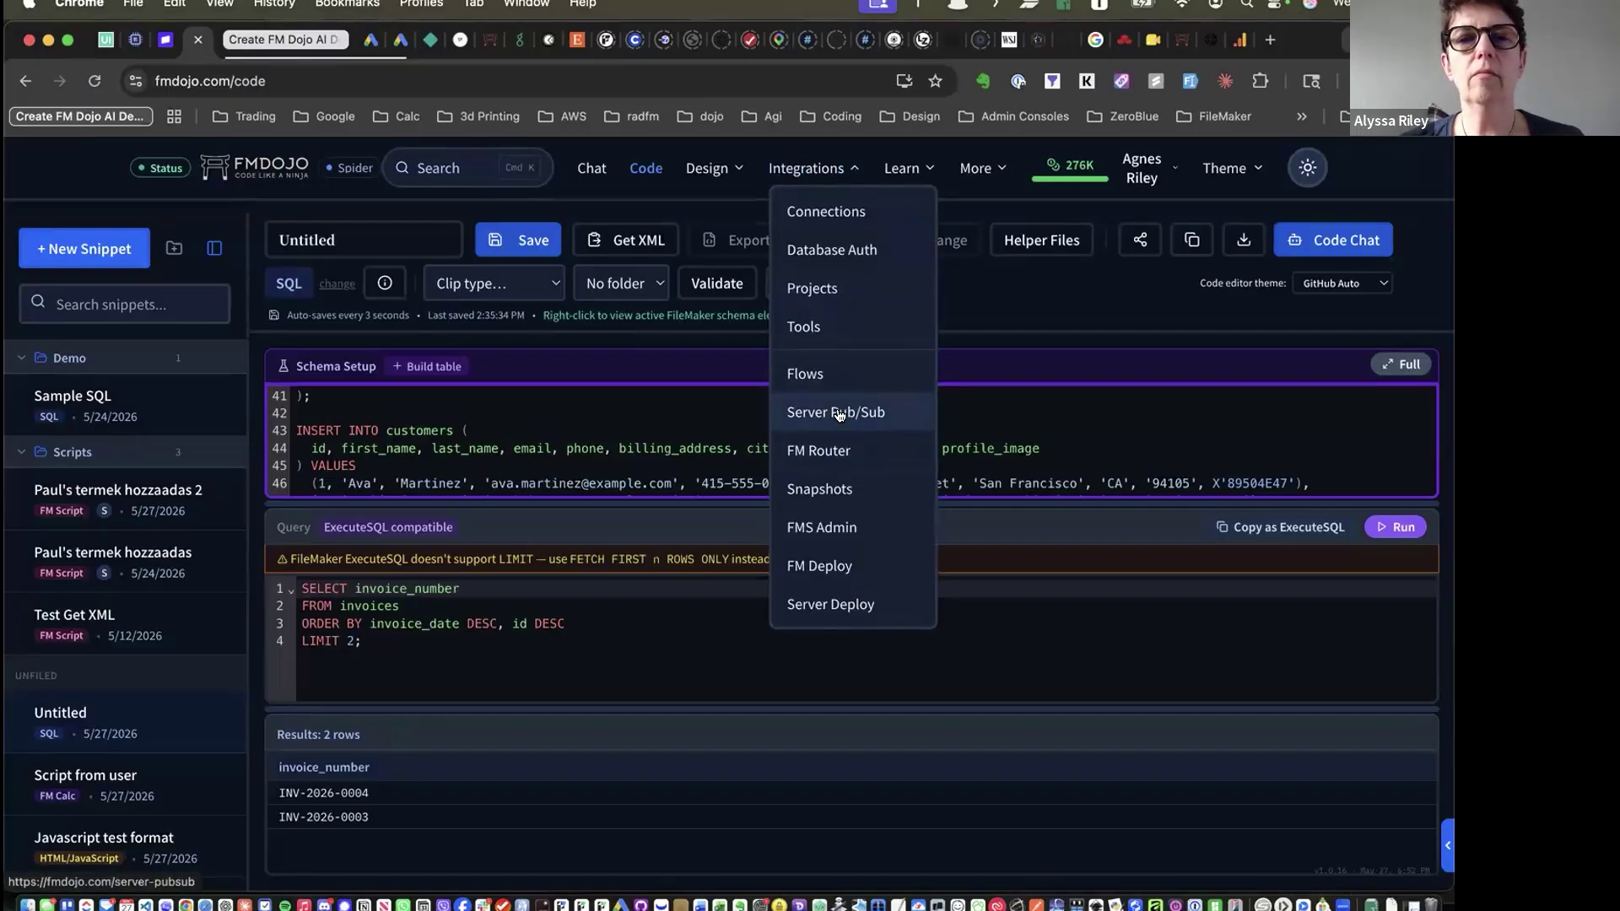
{"action": "left_click", "coordinate": [842, 411]}
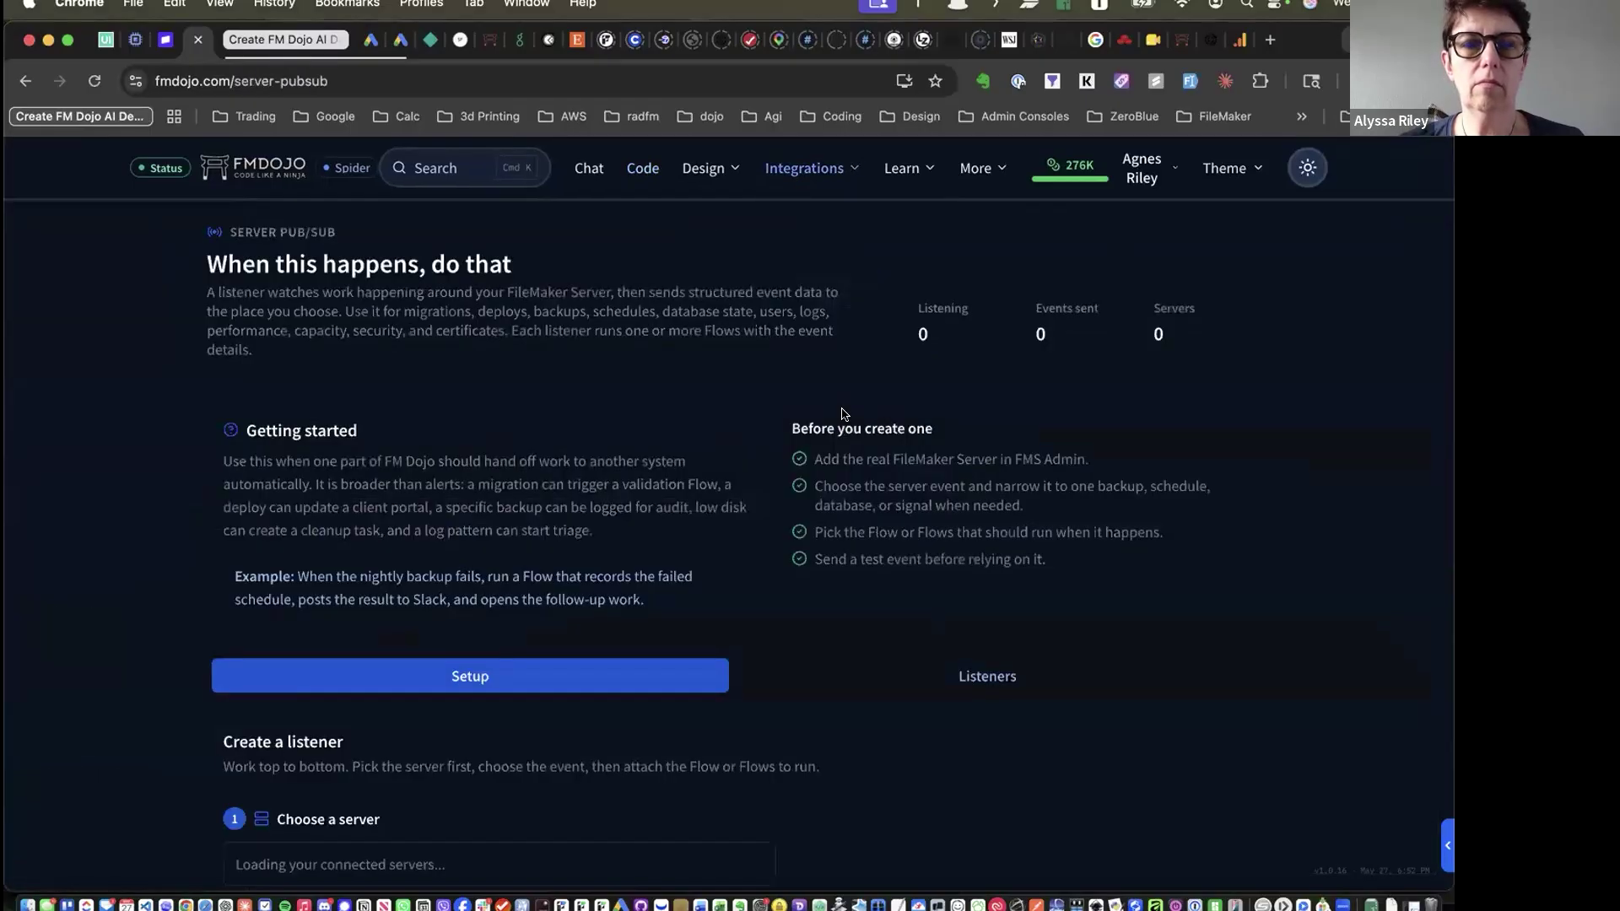
{"action": "scroll", "coordinate": [516, 477], "scroll_direction": "down", "scroll_amount": 1}
{"action": "scroll", "coordinate": [517, 477], "scroll_direction": "down", "scroll_amount": 7}
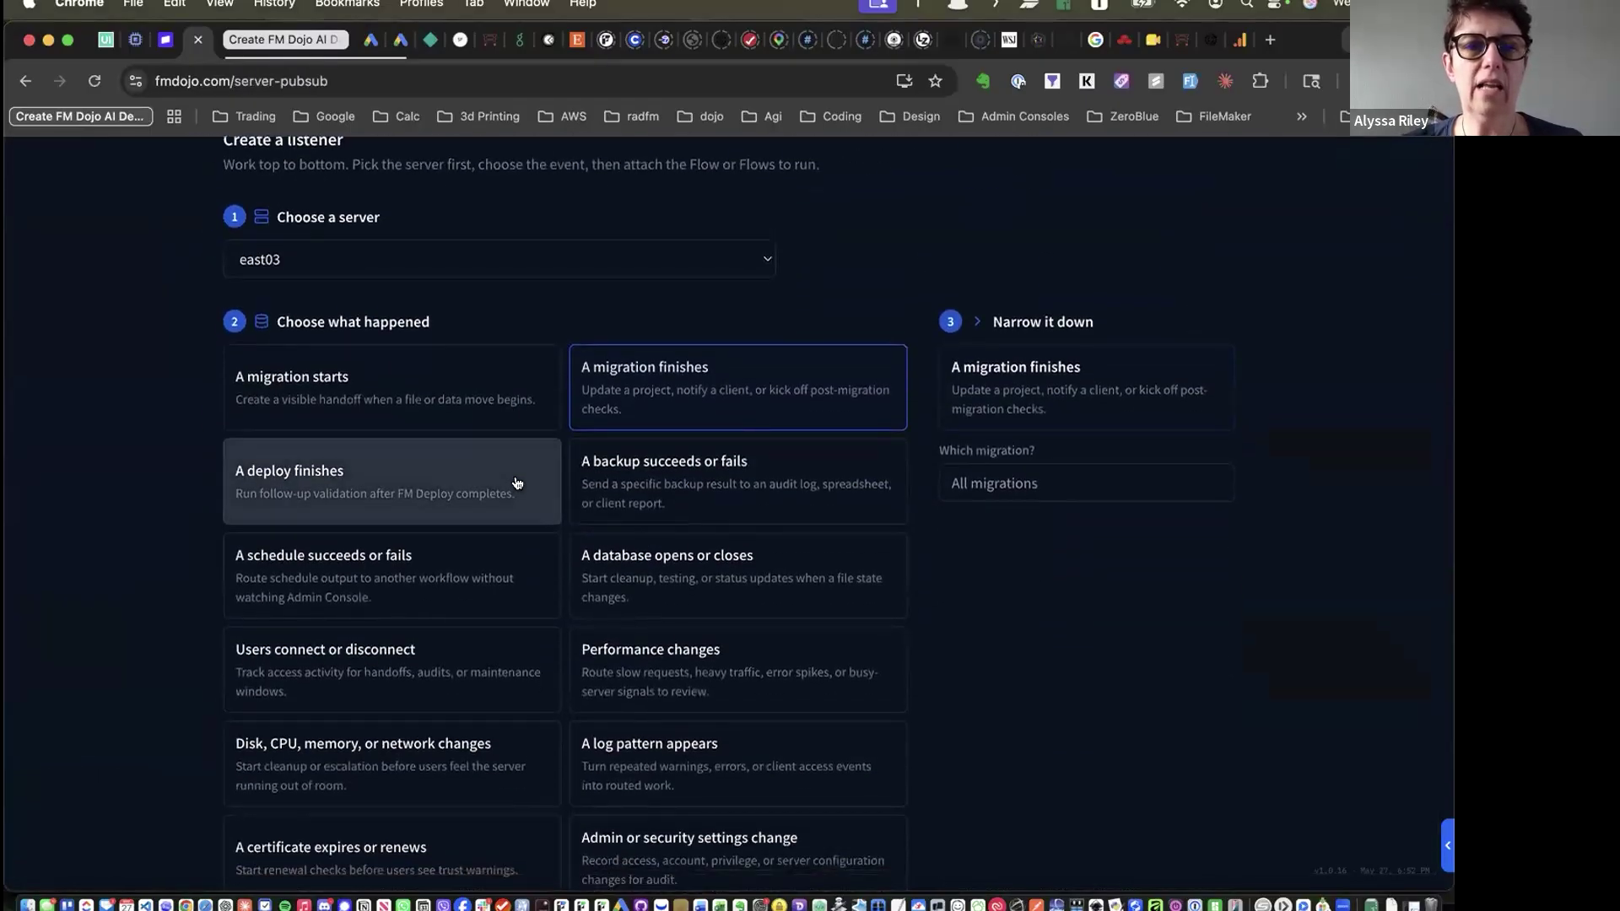
{"action": "scroll", "coordinate": [518, 482], "scroll_direction": "down", "scroll_amount": 5}
{"action": "scroll", "coordinate": [517, 479], "scroll_direction": "up", "scroll_amount": 4}
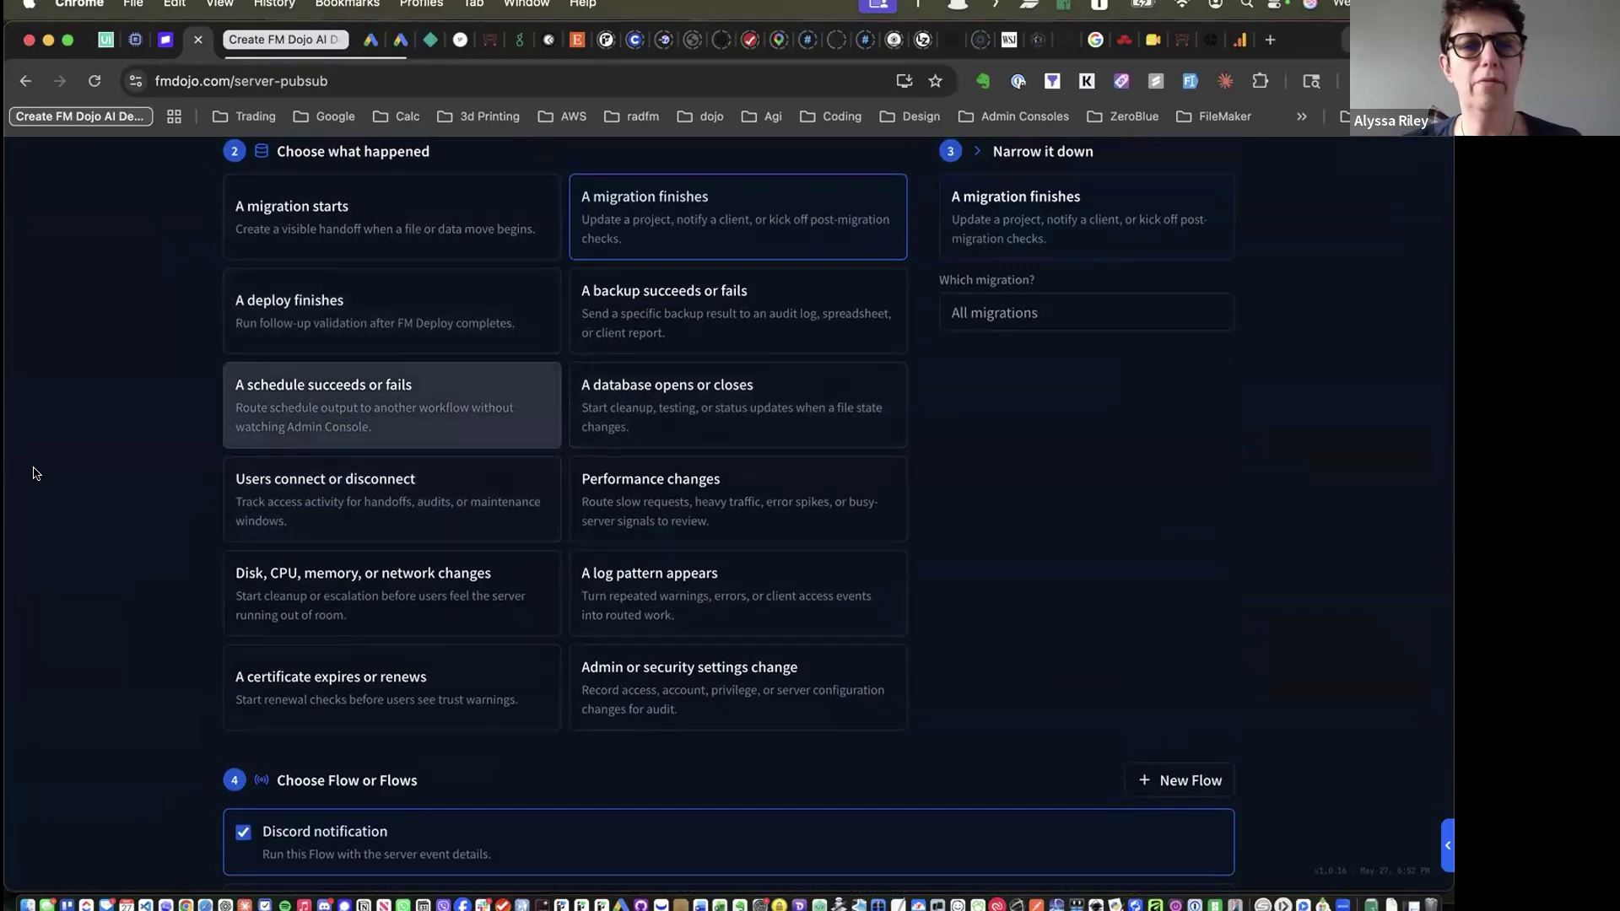
{"action": "scroll", "coordinate": [26, 484], "scroll_direction": "down", "scroll_amount": 5}
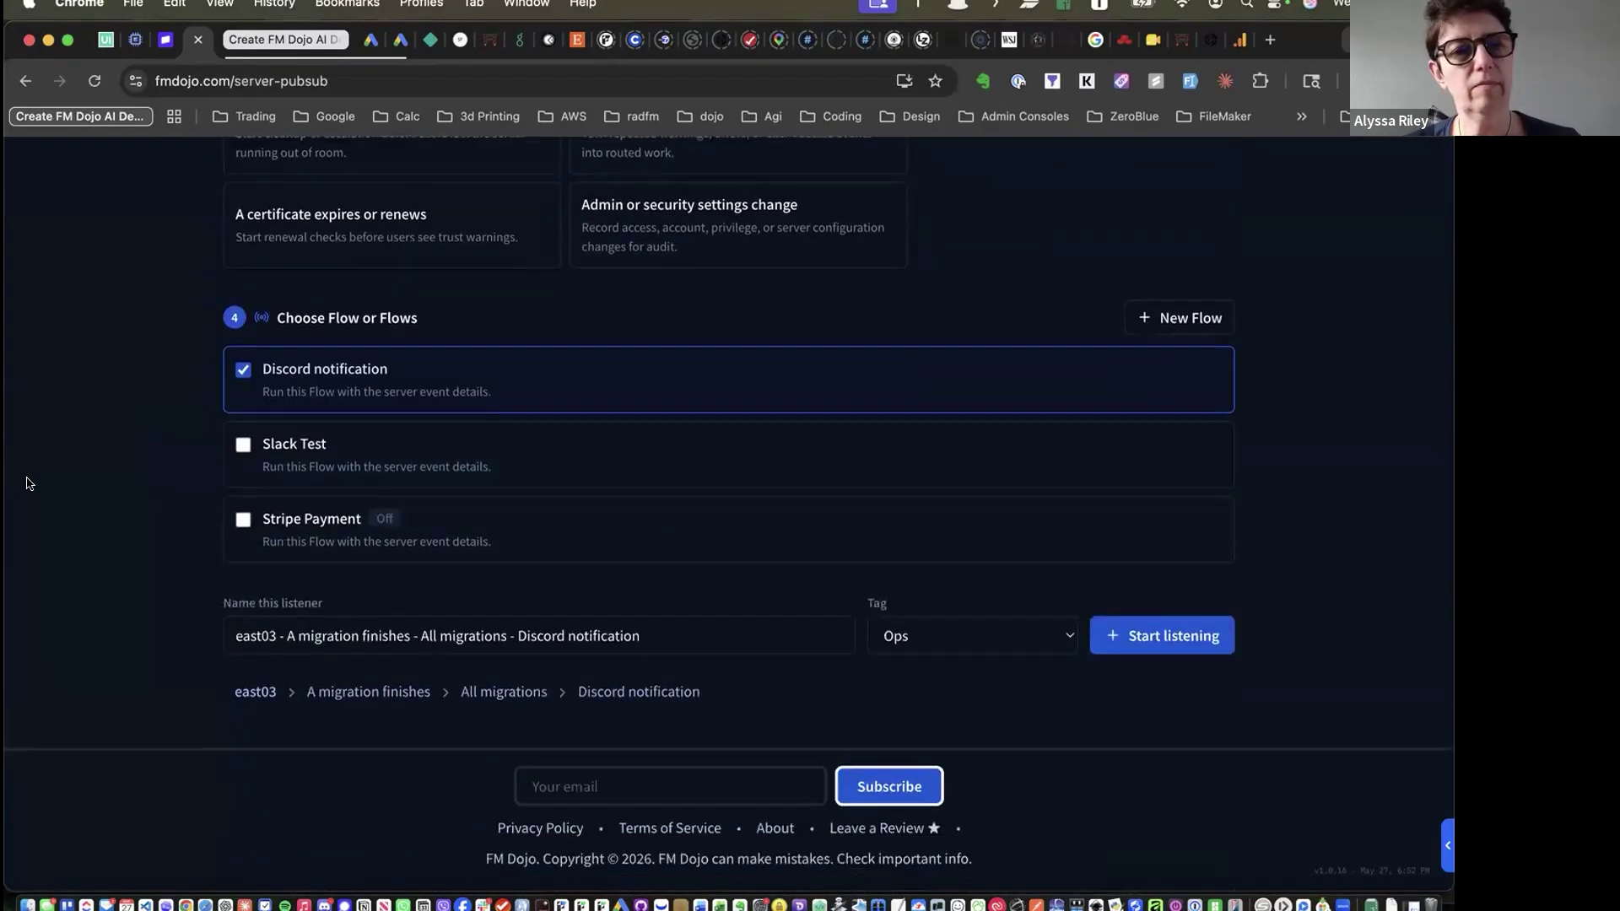
{"action": "scroll", "coordinate": [26, 481], "scroll_direction": "up", "scroll_amount": 10}
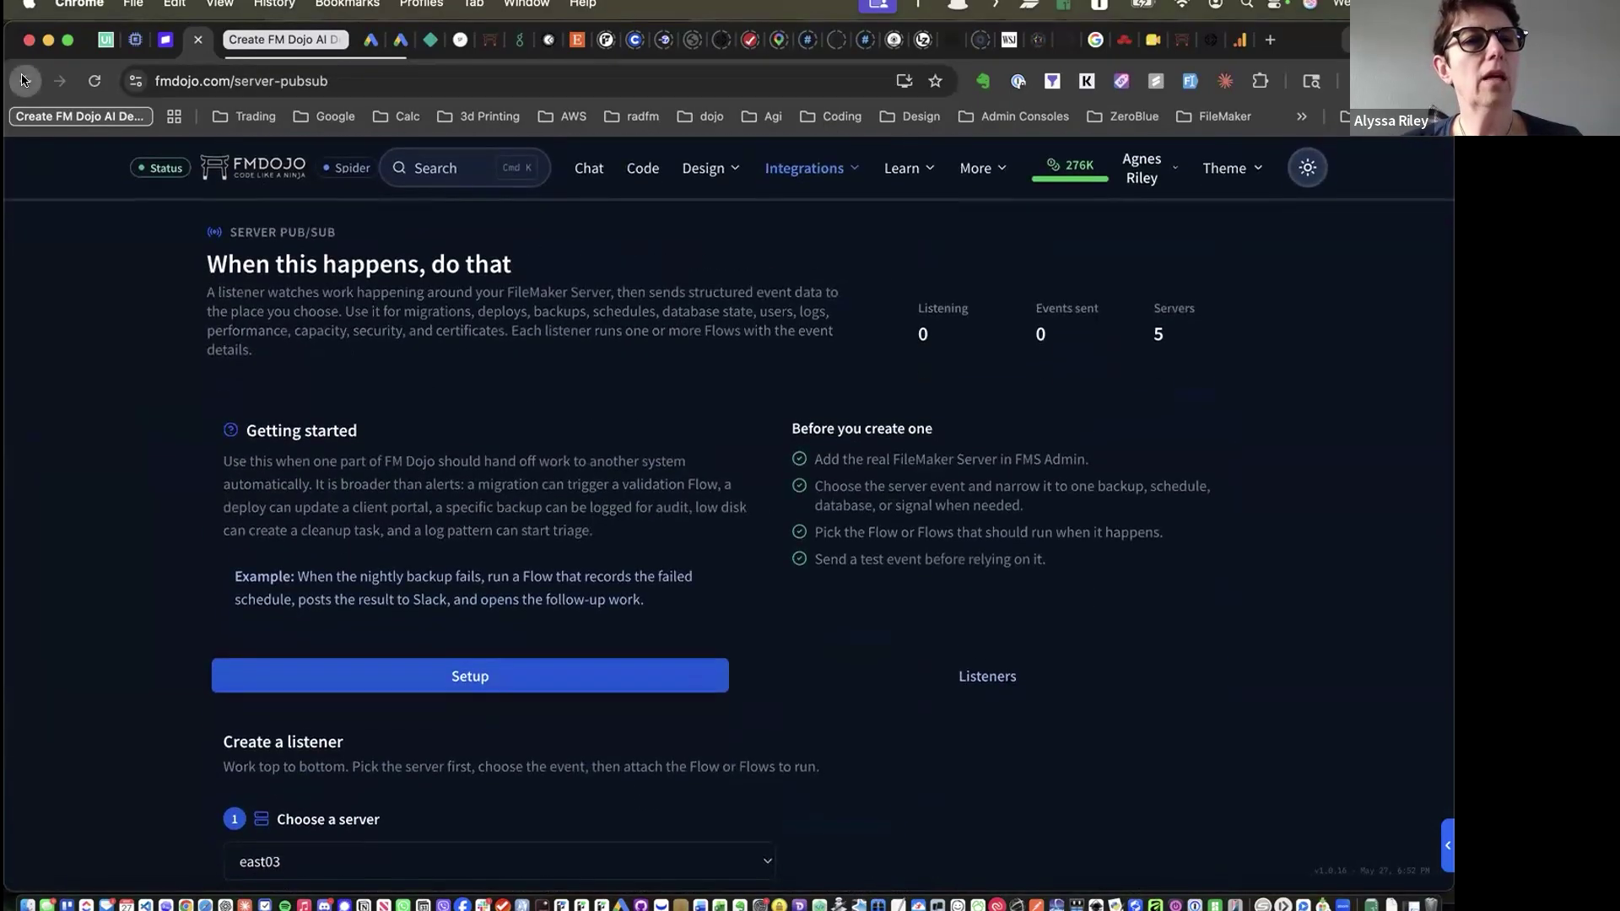
{"action": "left_click", "coordinate": [25, 80]}
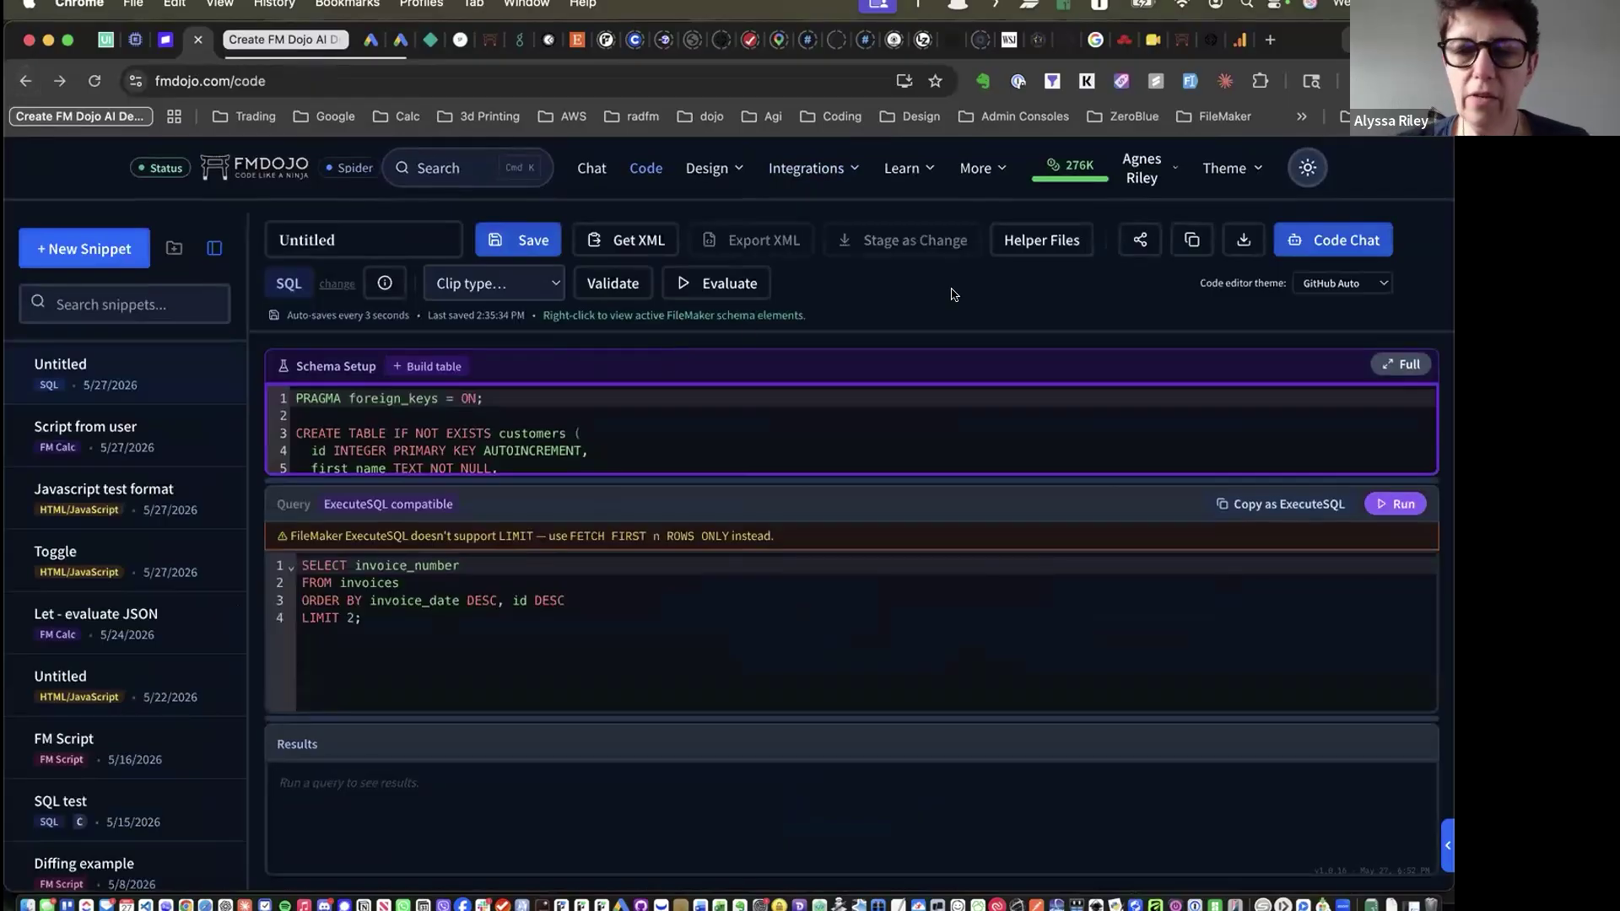